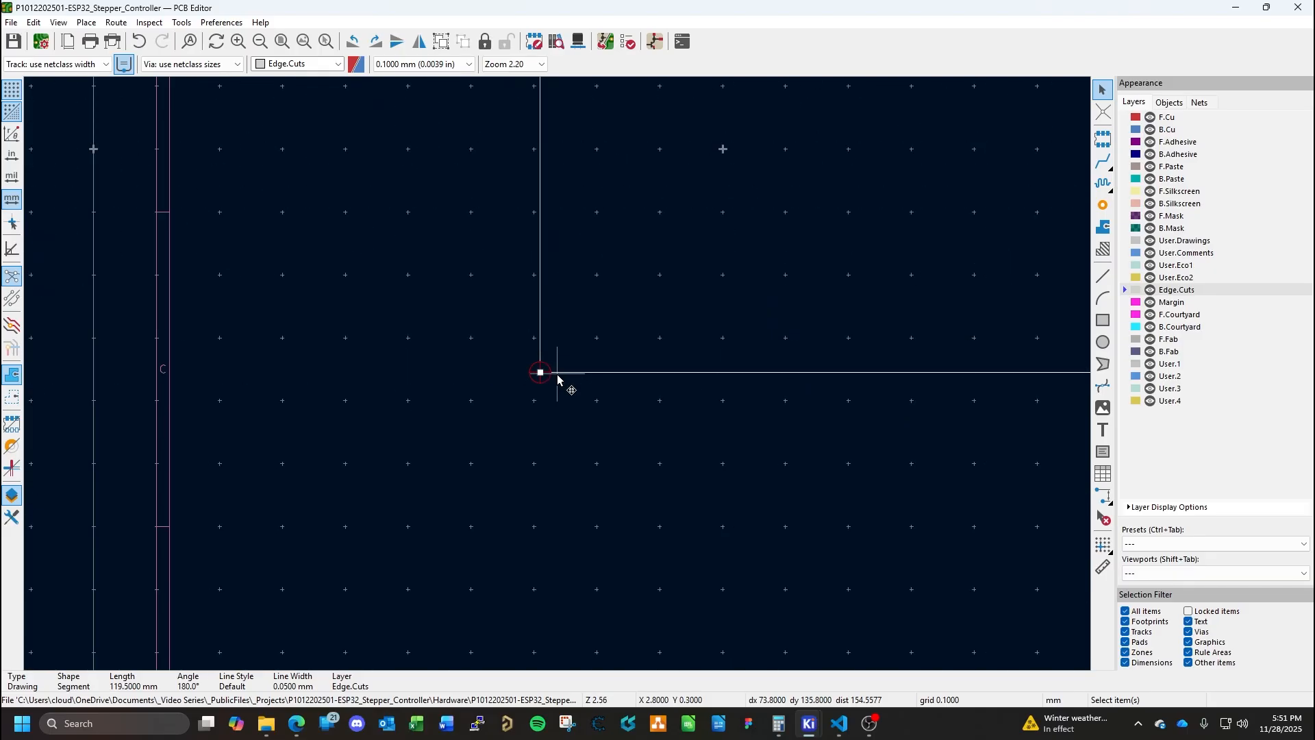
Examine the board outline on the drawing sheet and the unplaced footprints beside it.
scroll(557, 374, down, 5)
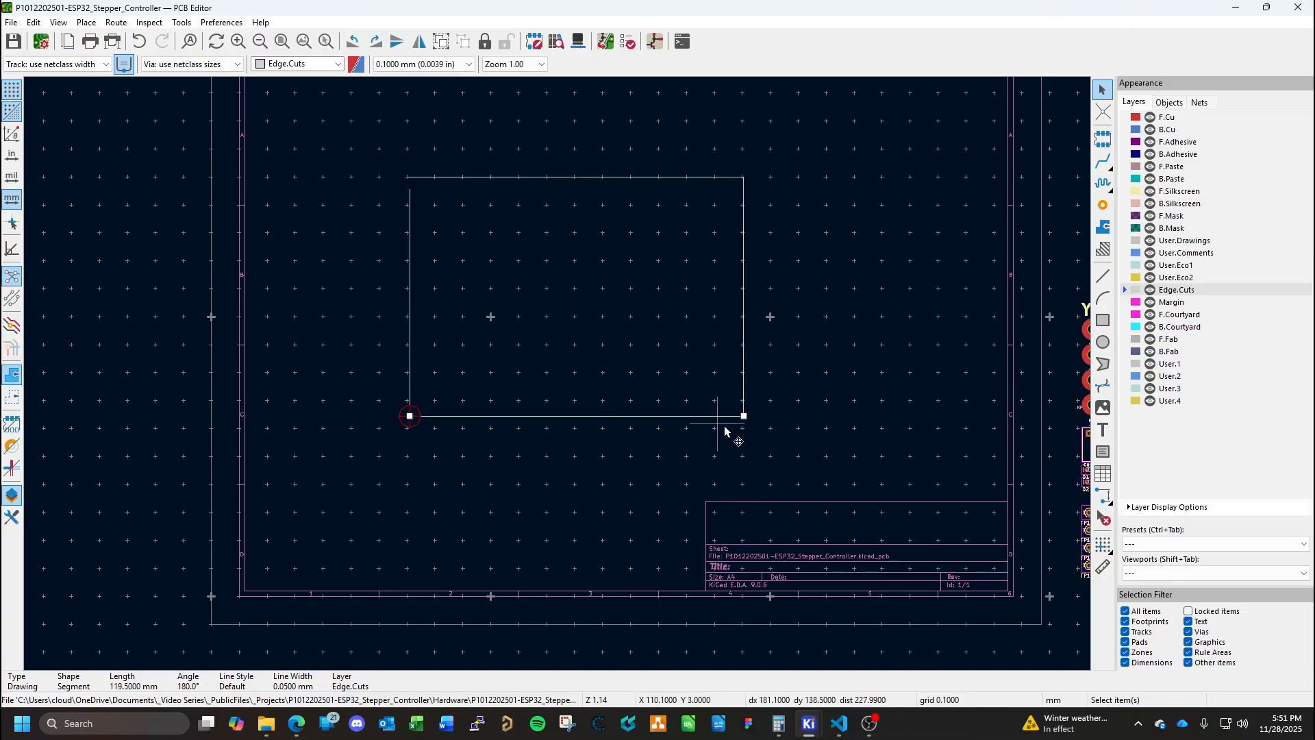
scroll(587, 393, down, 3)
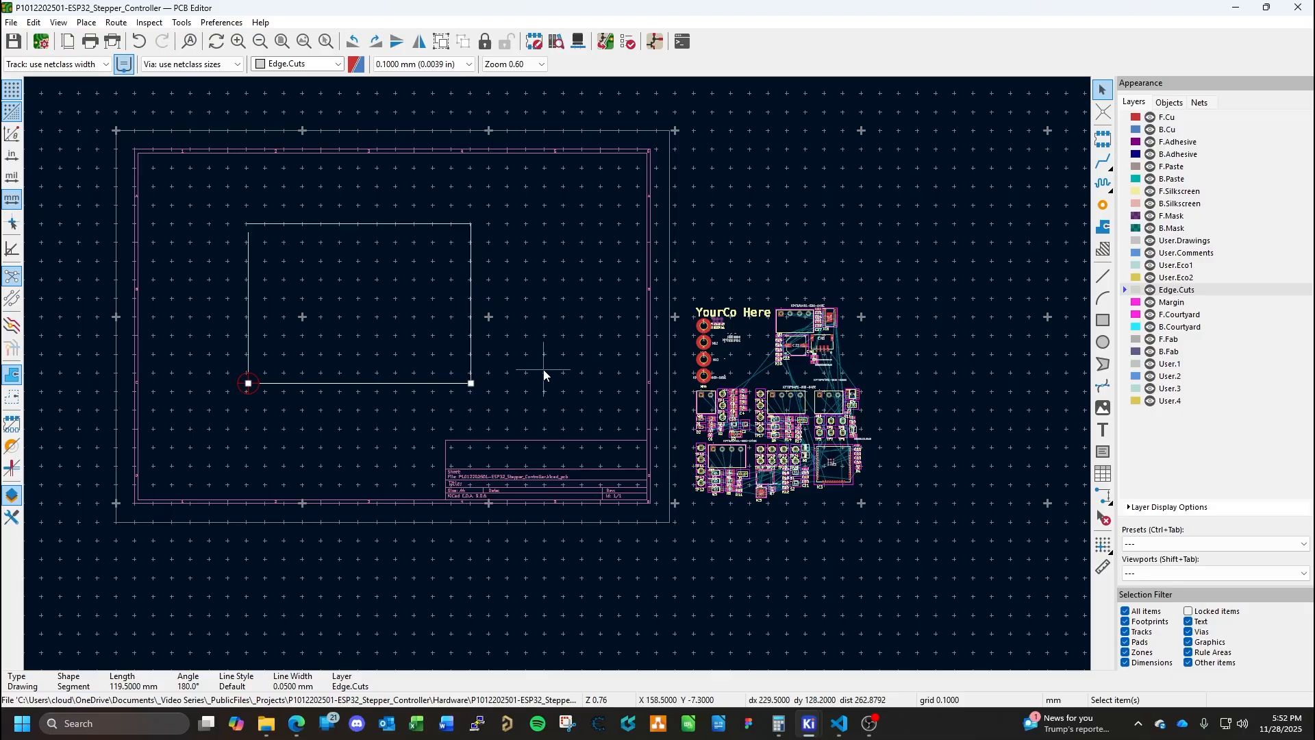
scroll(544, 371, up, 2)
scroll(558, 374, down, 2)
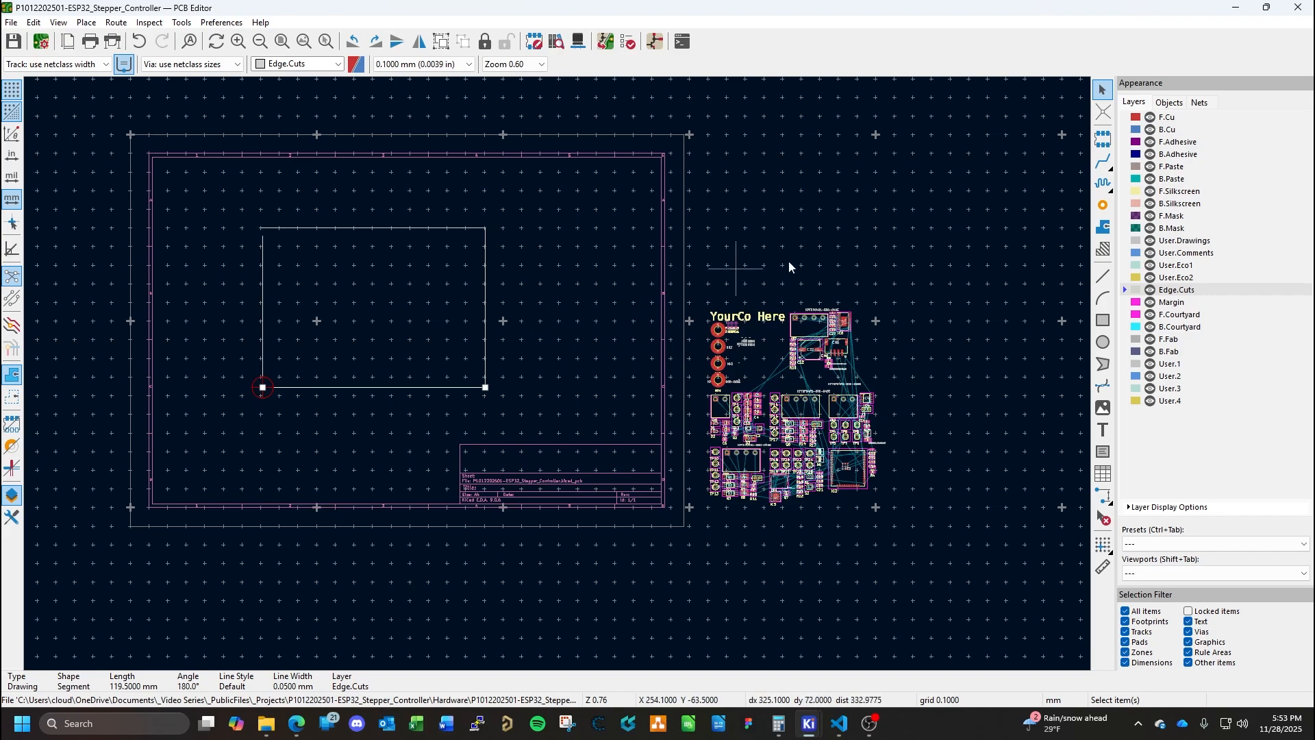
drag(697, 290, 911, 521)
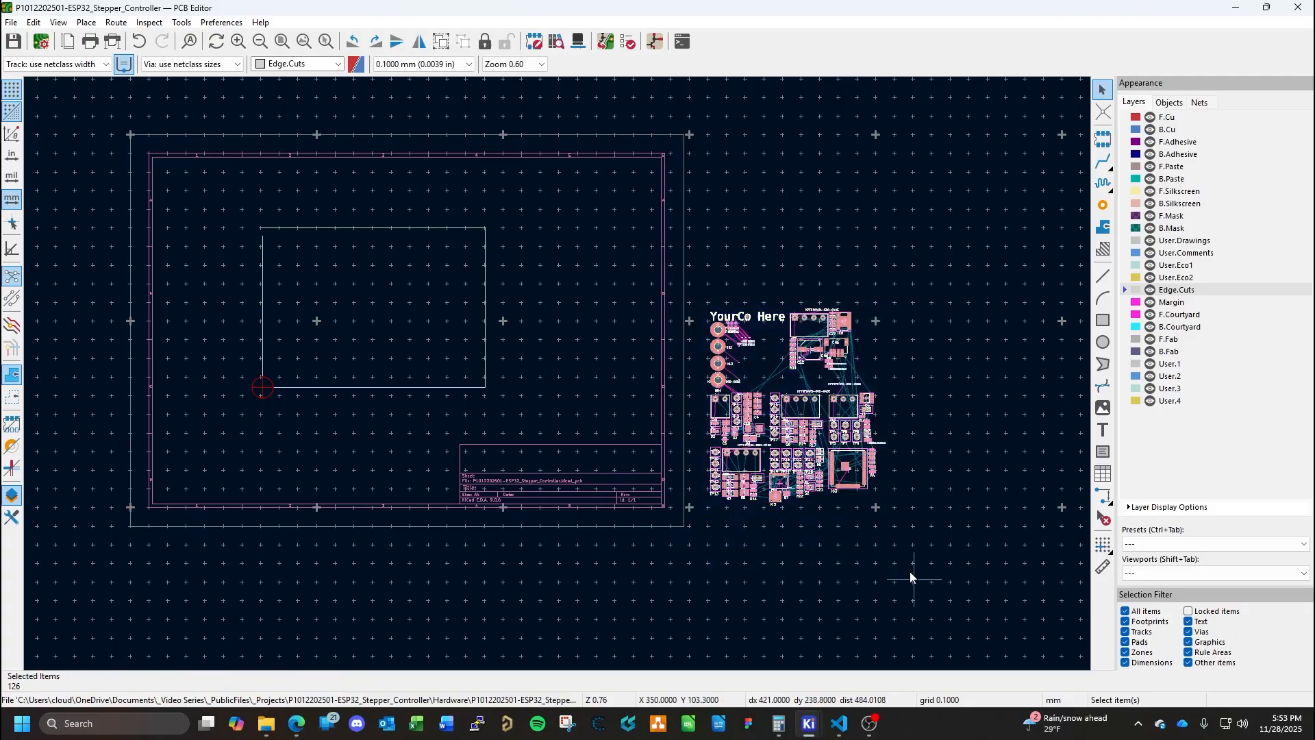
scroll(910, 571, up, 5)
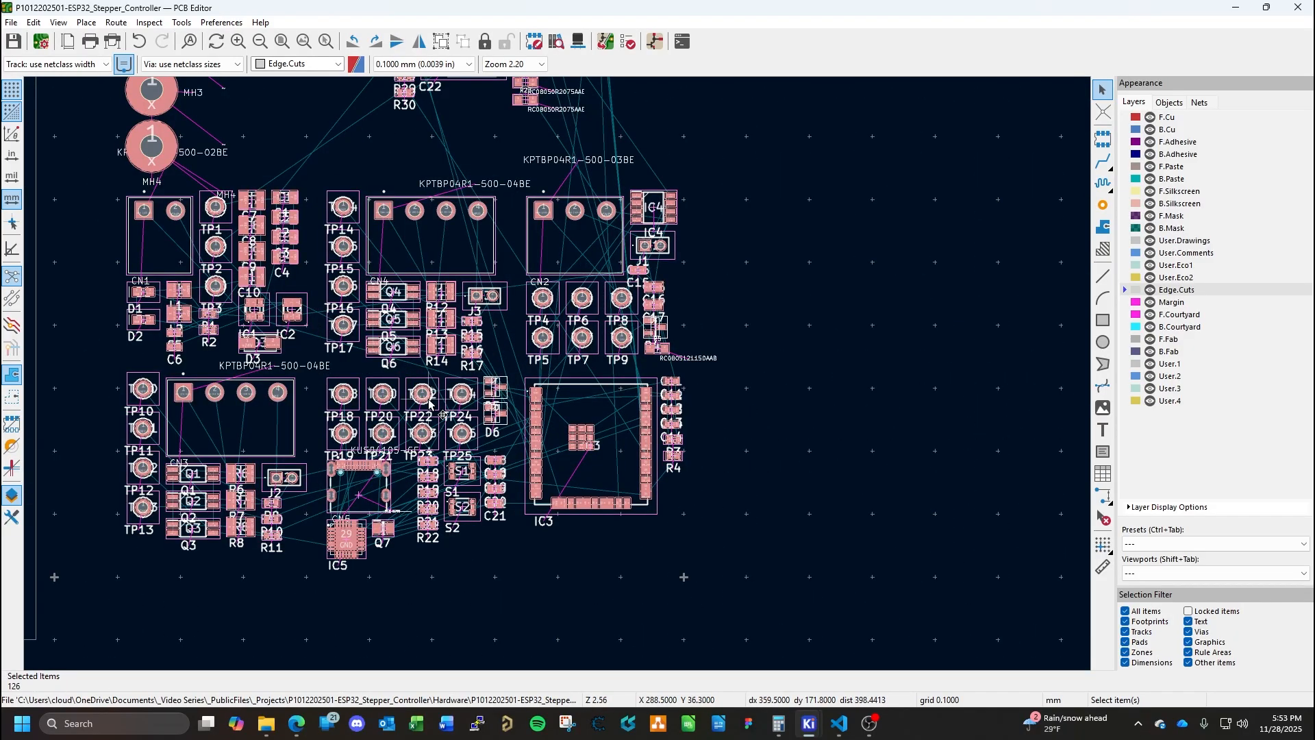
scroll(521, 350, down, 5)
click(716, 287)
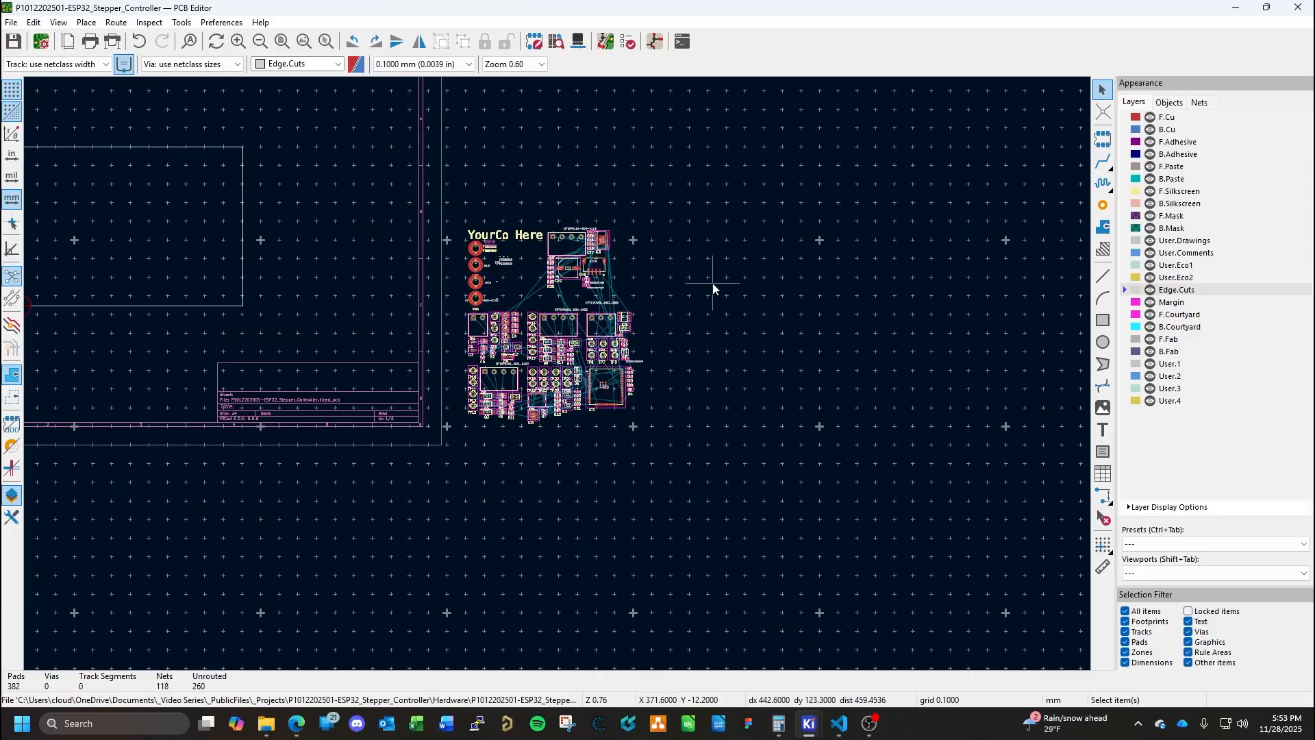
Inspect the lower-left corner of the board outline where the drill/place file origin sits.
middle_drag(381, 313, 811, 396)
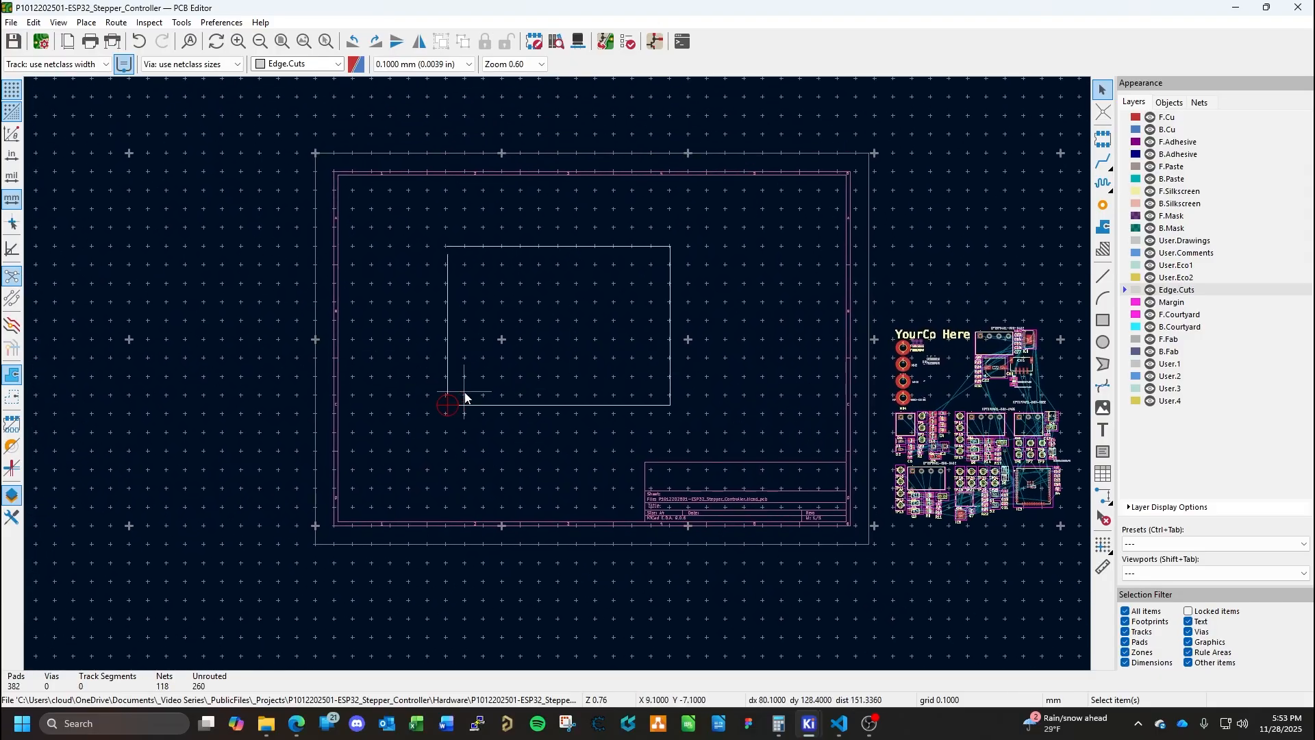
scroll(444, 398, up, 2)
scroll(558, 378, up, 3)
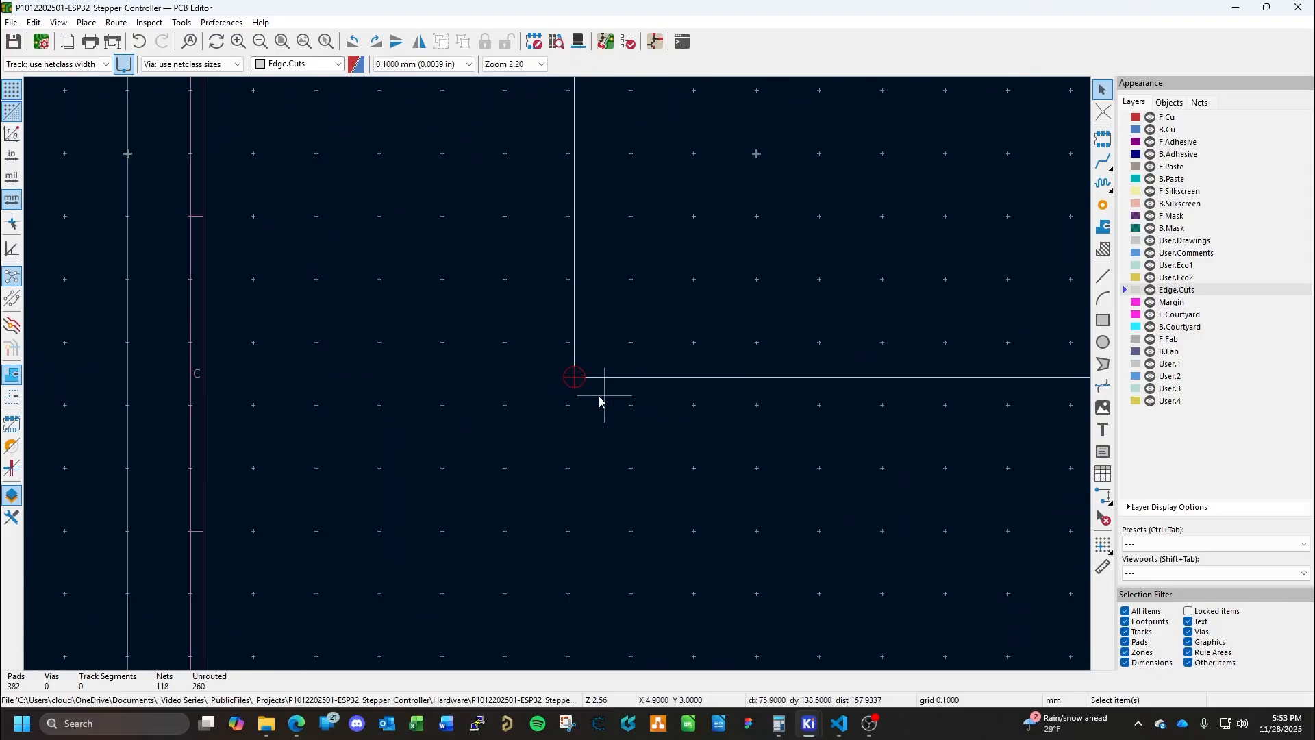
scroll(558, 374, down, 3)
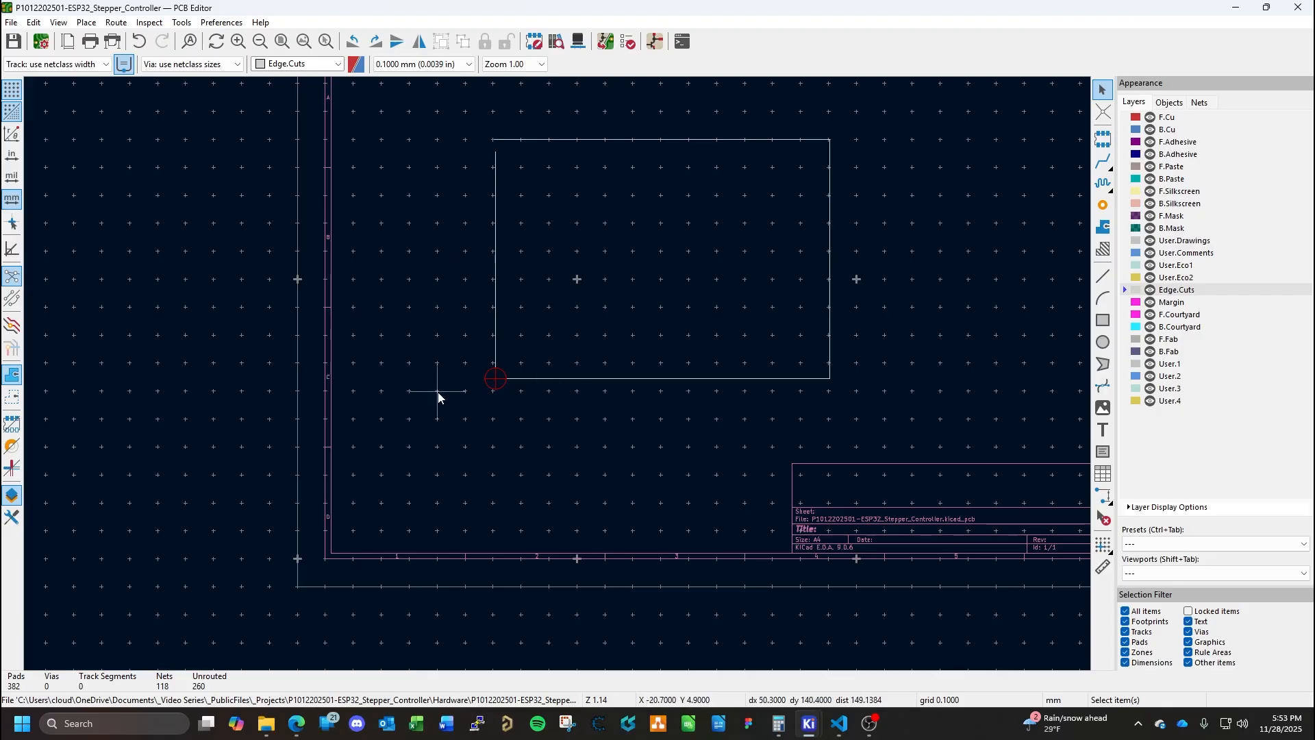
scroll(438, 392, up, 6)
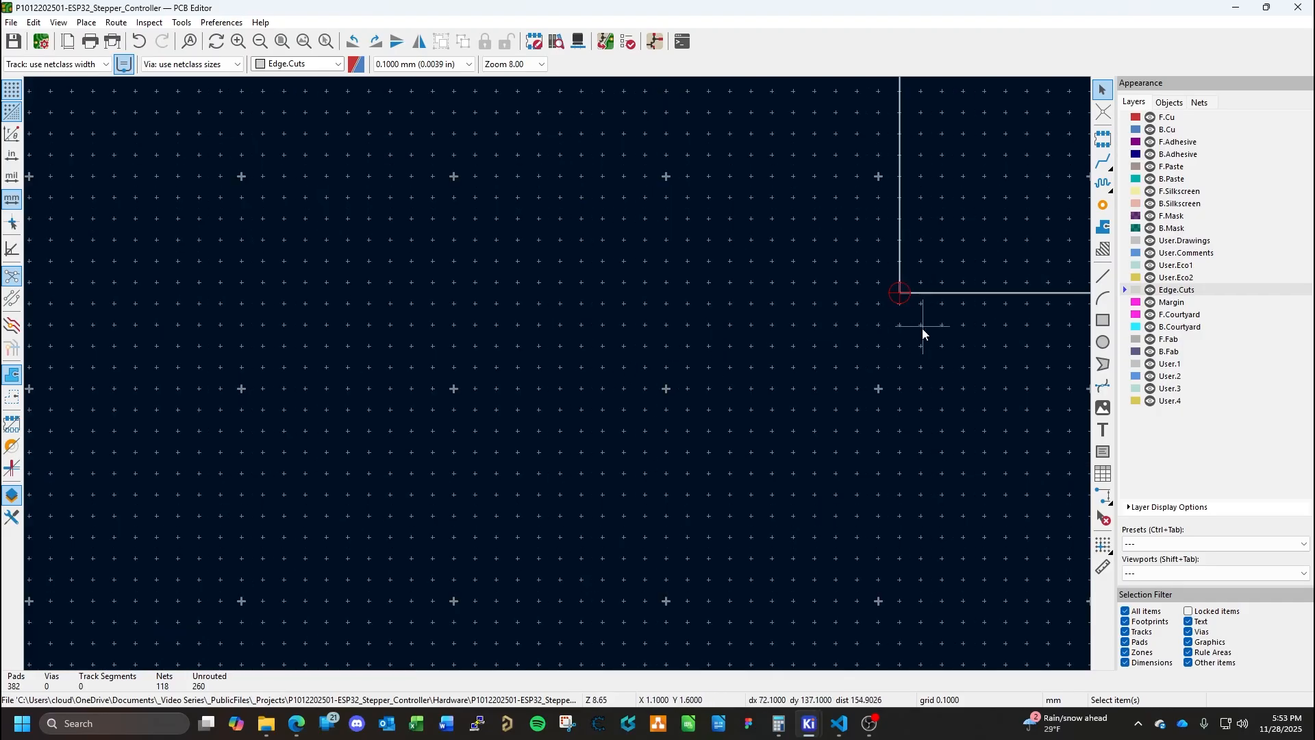
scroll(922, 327, up, 3)
scroll(557, 374, up, 3)
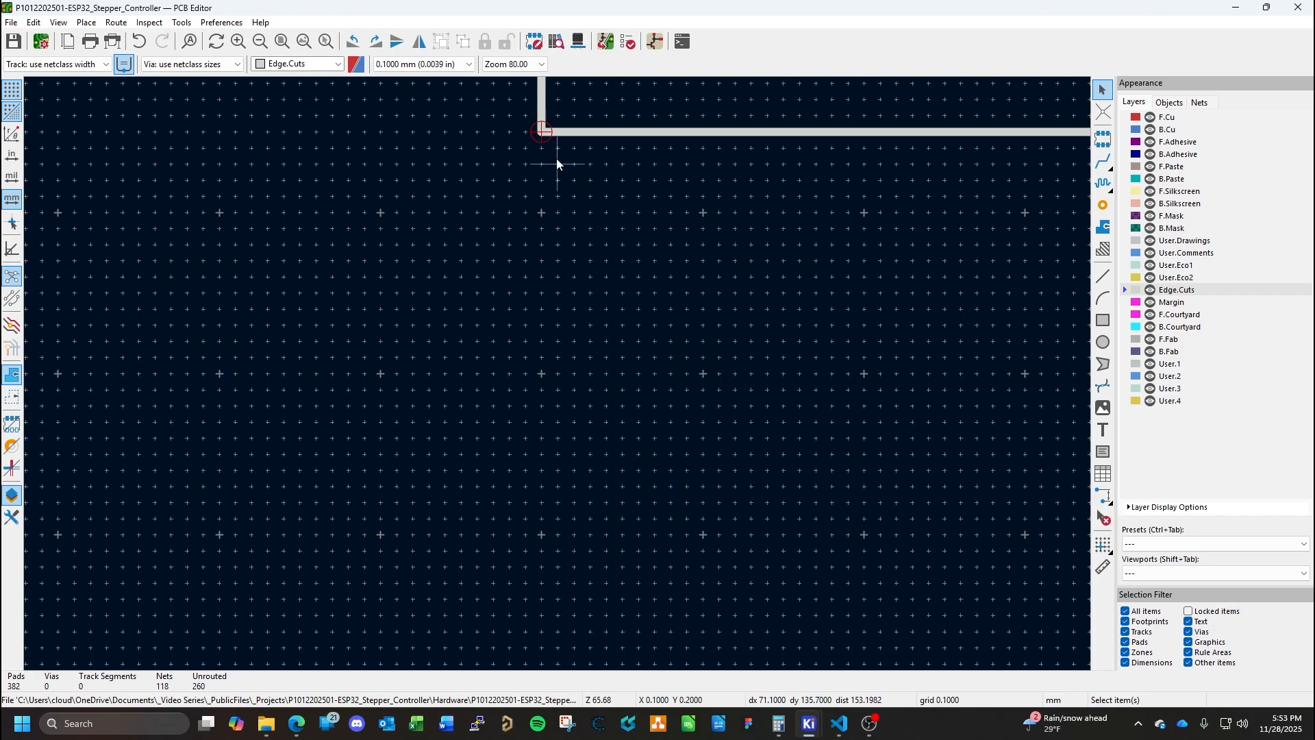
scroll(559, 375, up, 1)
scroll(556, 376, down, 9)
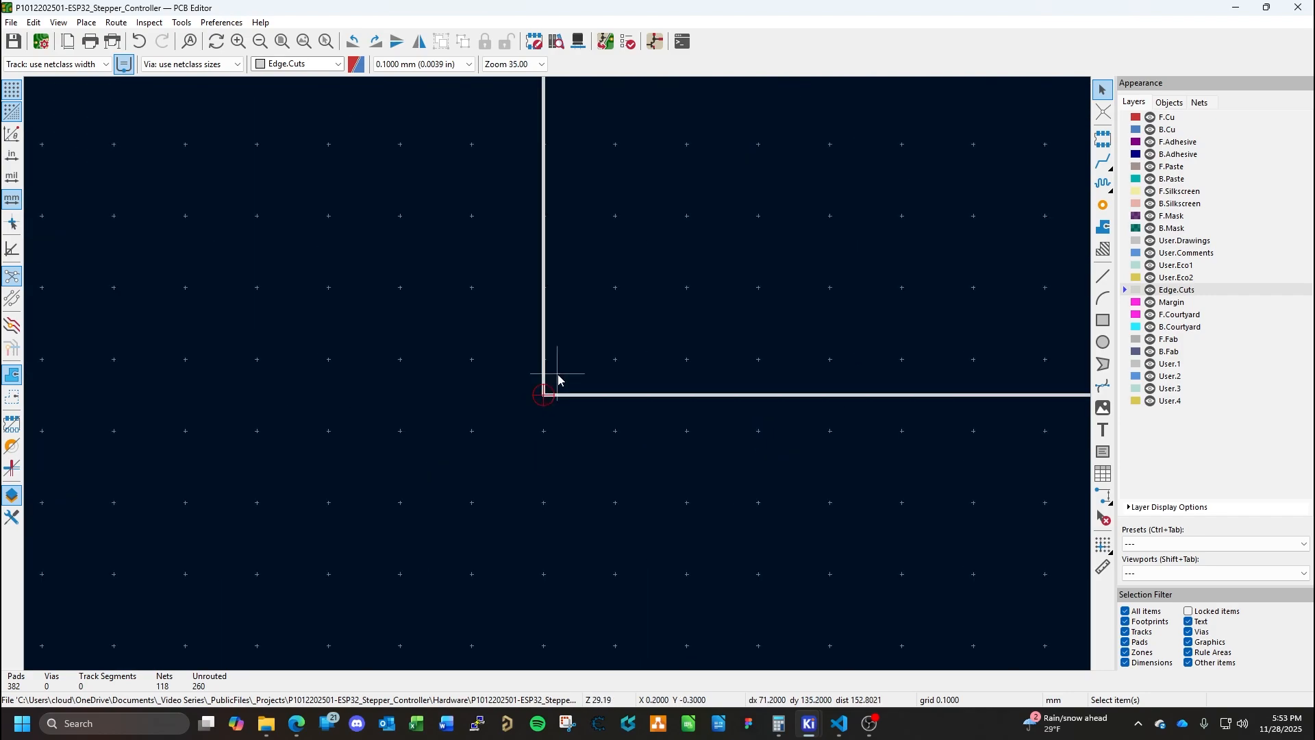
scroll(557, 377, down, 3)
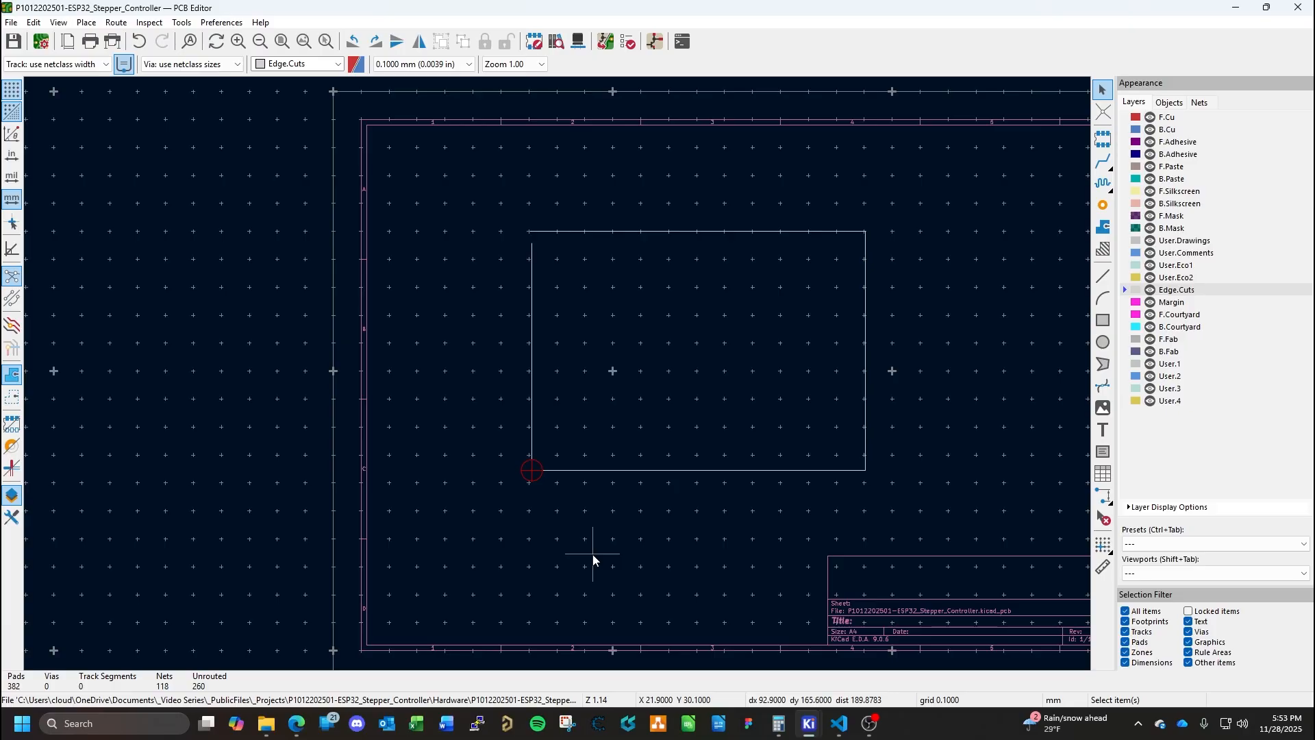
Stretch the outline's left edge down past the origin to about 121.7 mm and its bottom edge left past it to about 164.8 mm.
click(533, 411)
drag(532, 471, 533, 585)
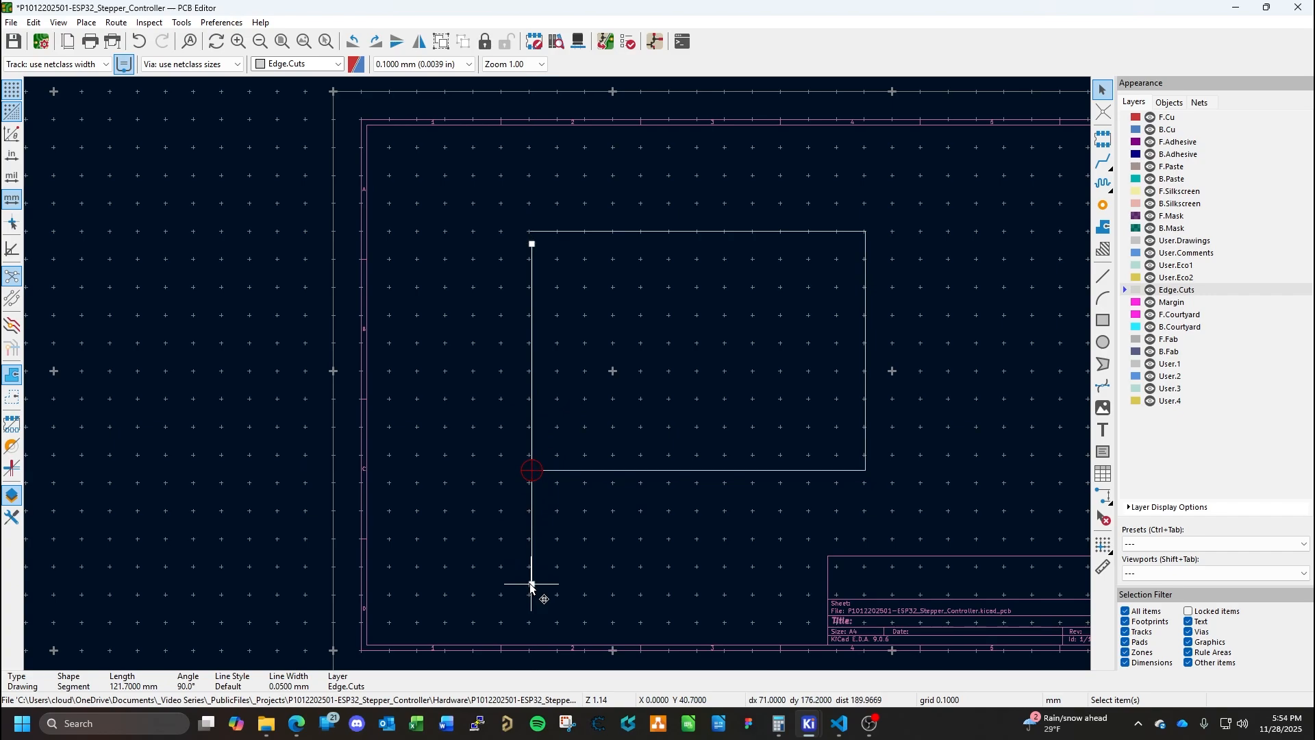
click(576, 471)
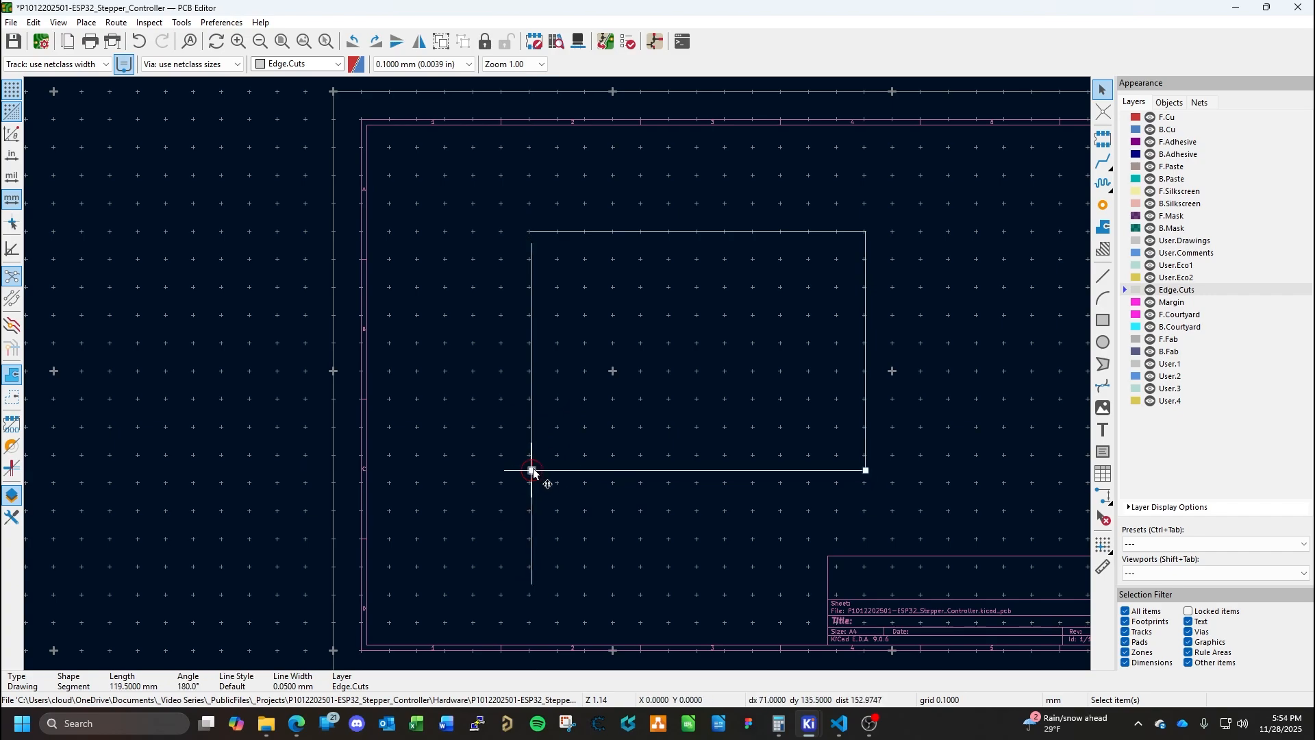
drag(531, 471, 405, 470)
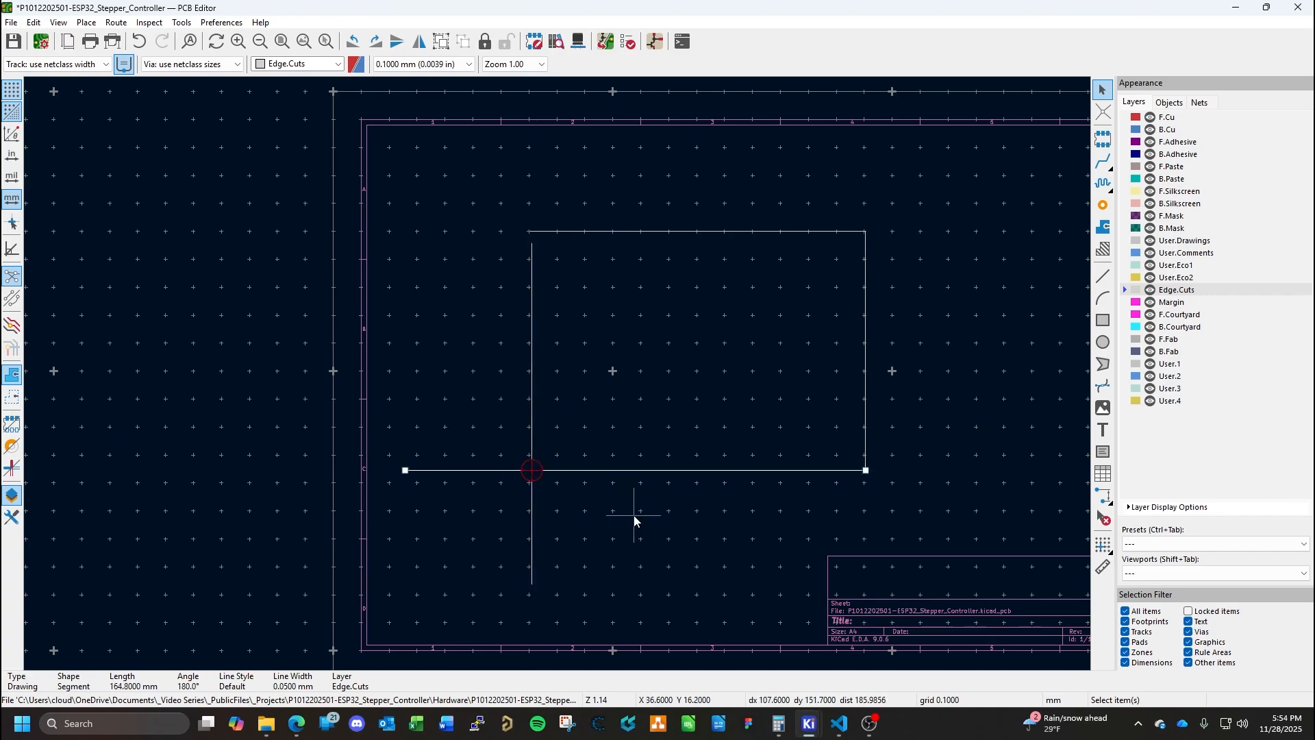
click(607, 510)
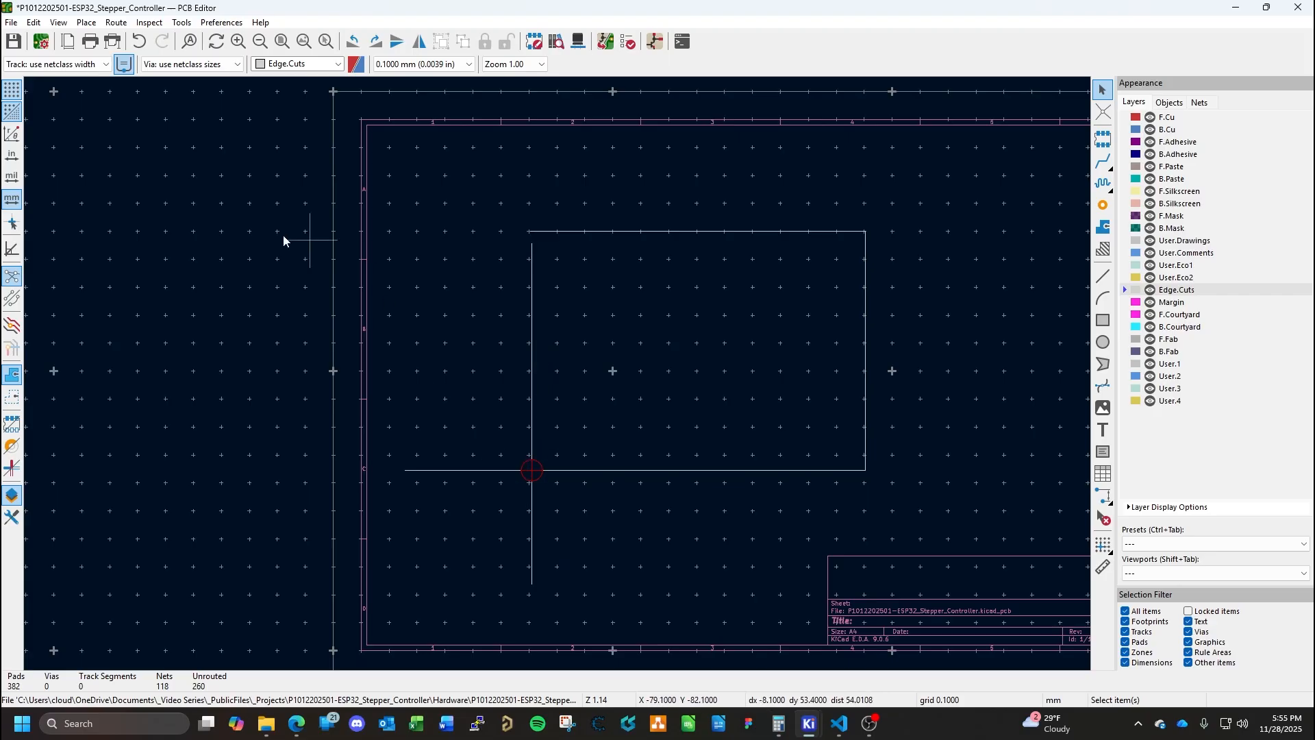
click(11, 23)
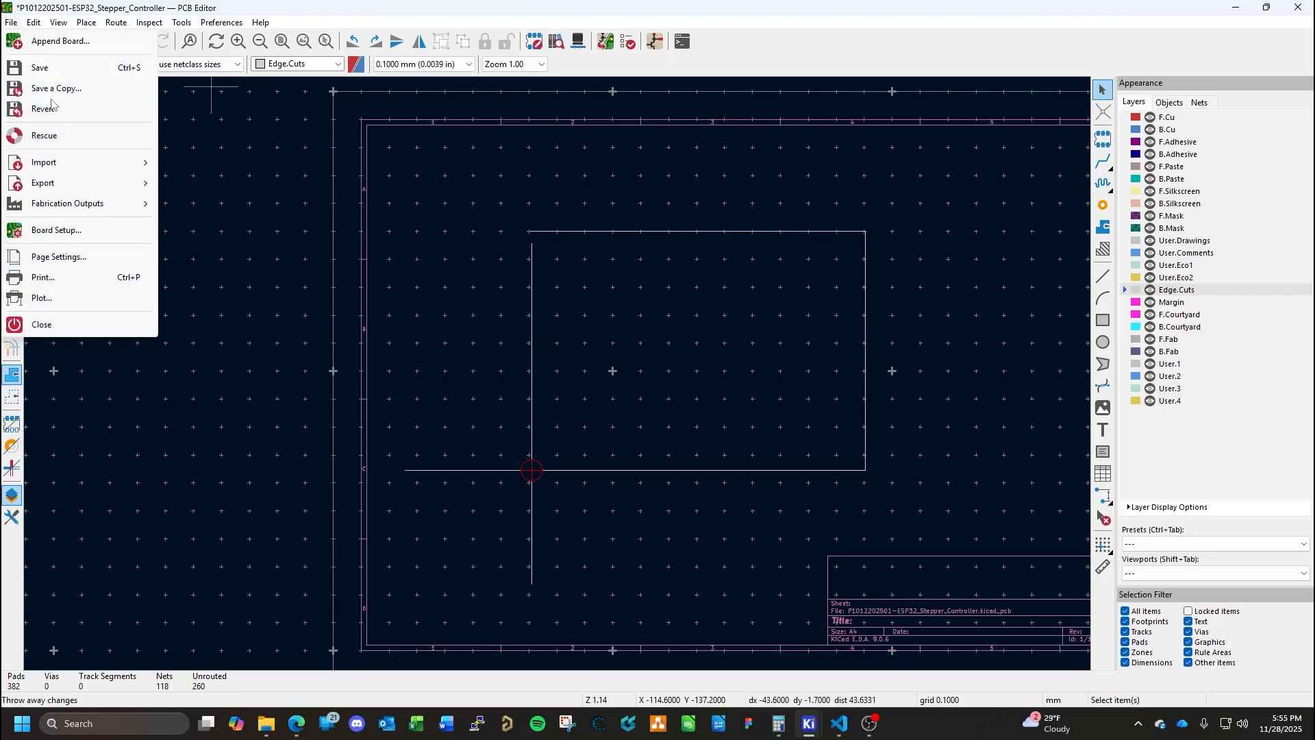
mouse_move(33, 22)
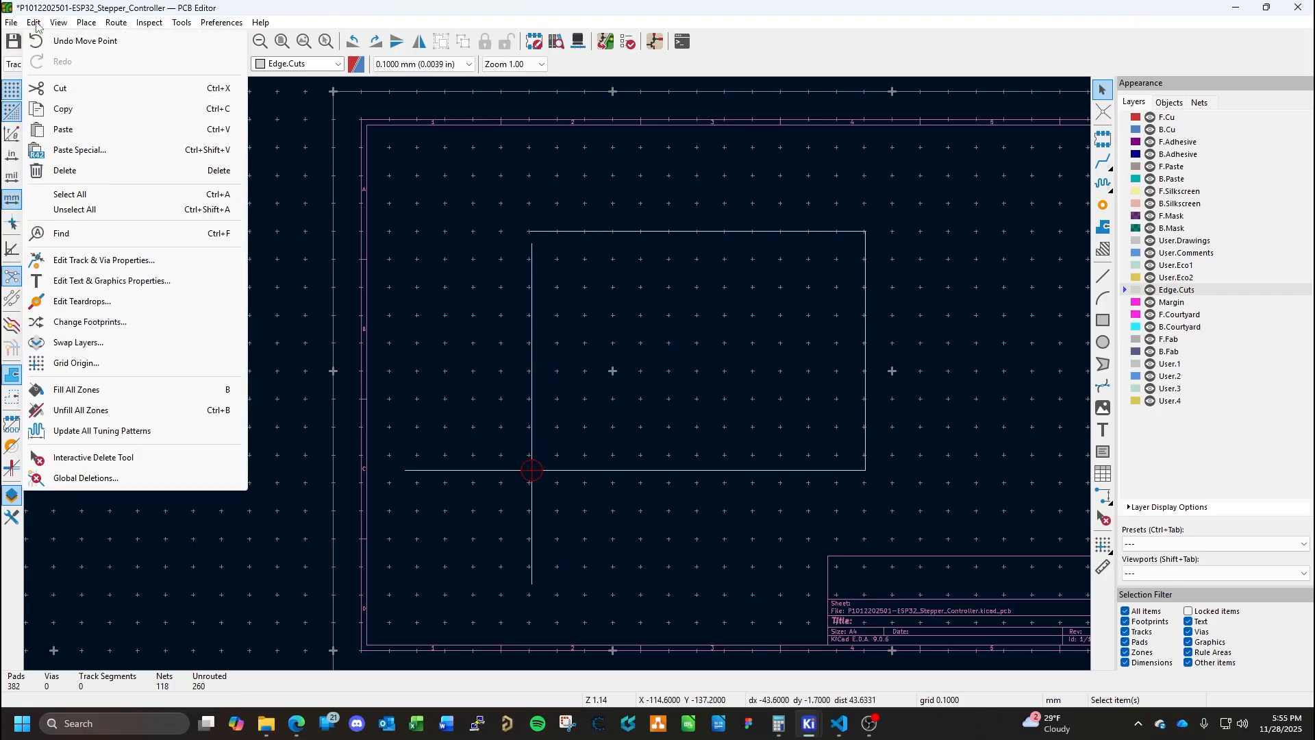
click(91, 368)
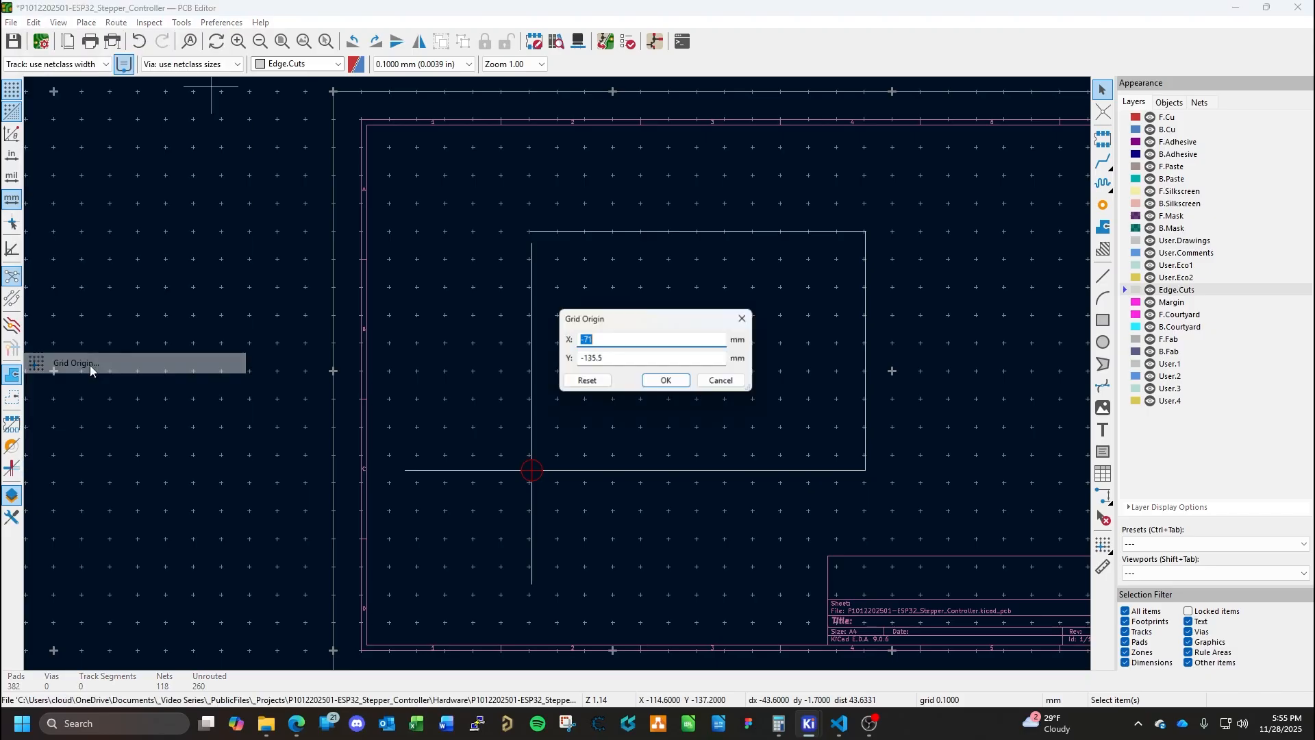
click(724, 385)
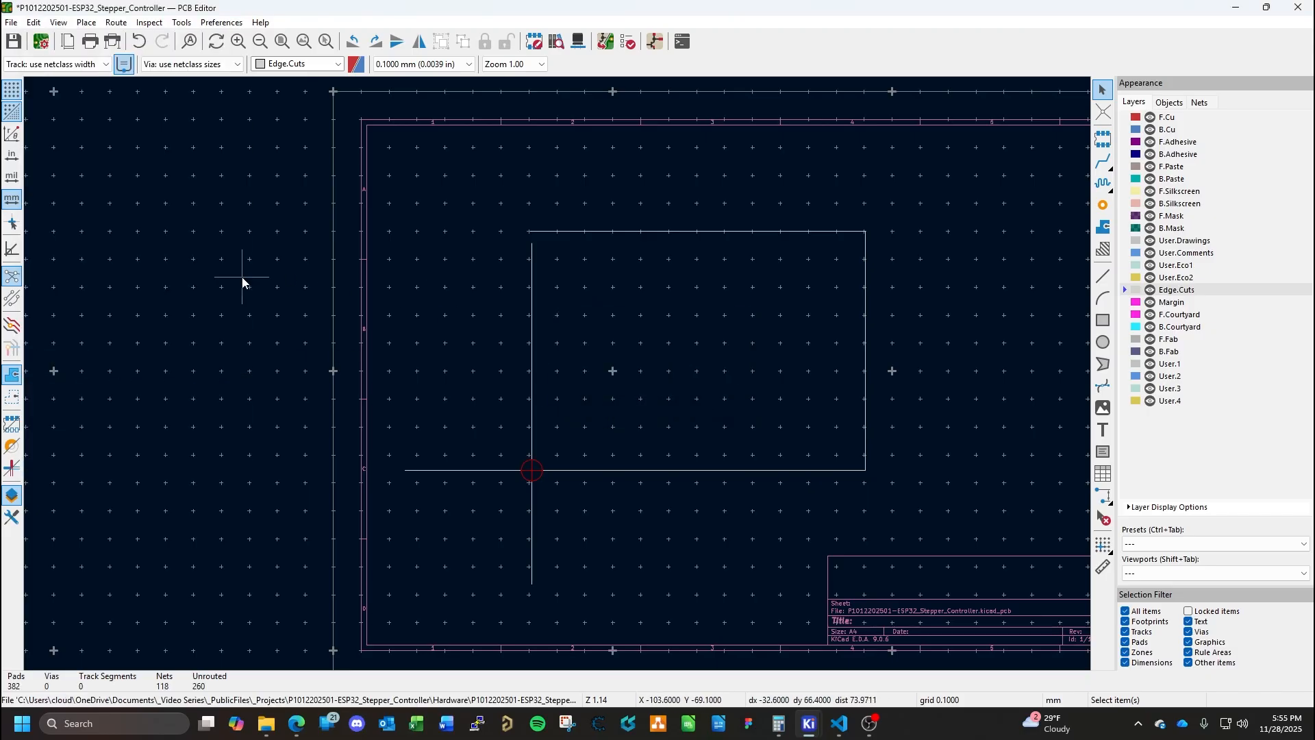
Set the PCB Editor's Y axis to Increases up in the Origins & Axes preferences and save the board.
click(12, 22)
mouse_move(36, 26)
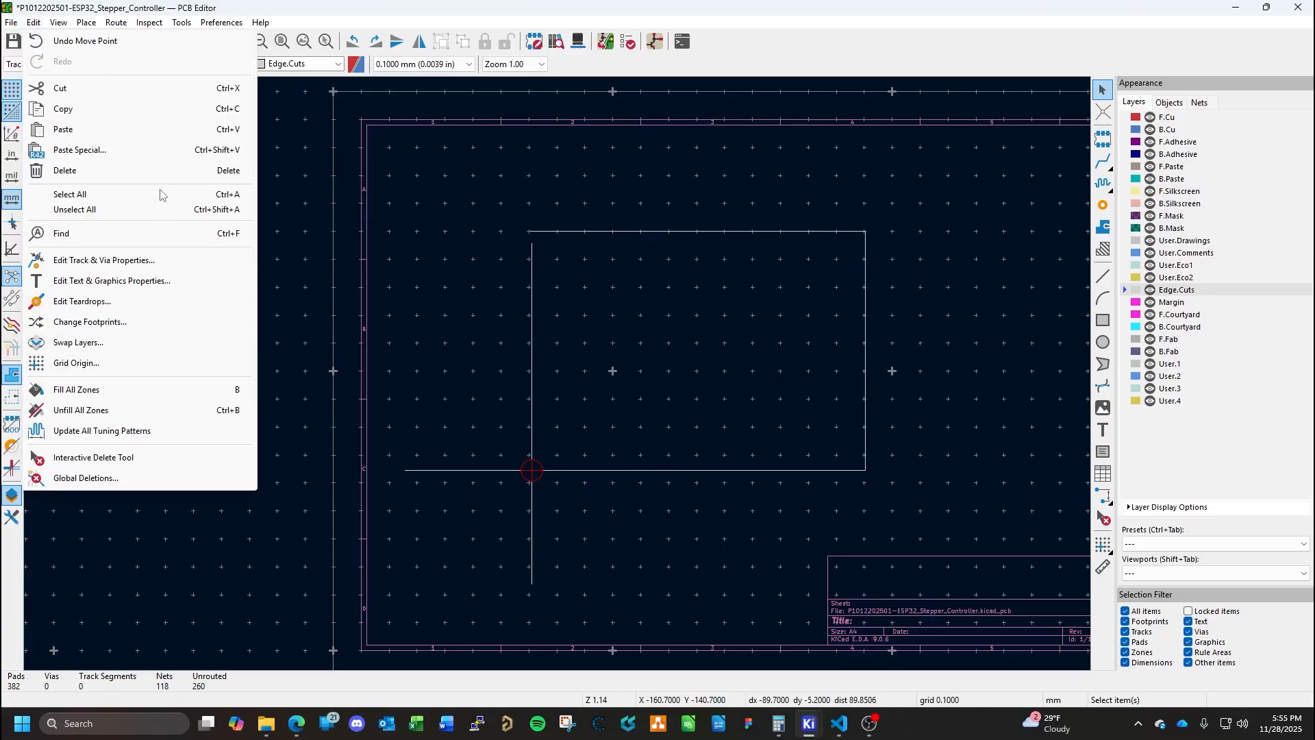
mouse_move(223, 24)
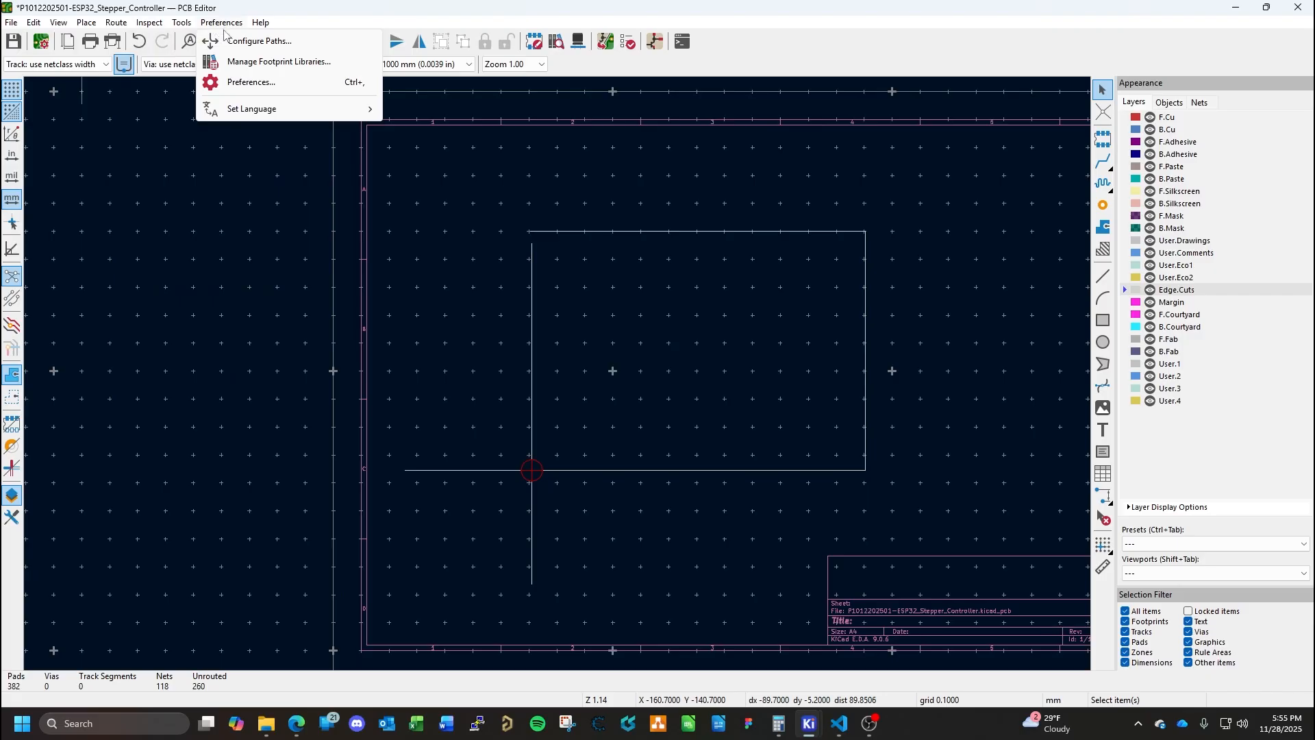
click(241, 81)
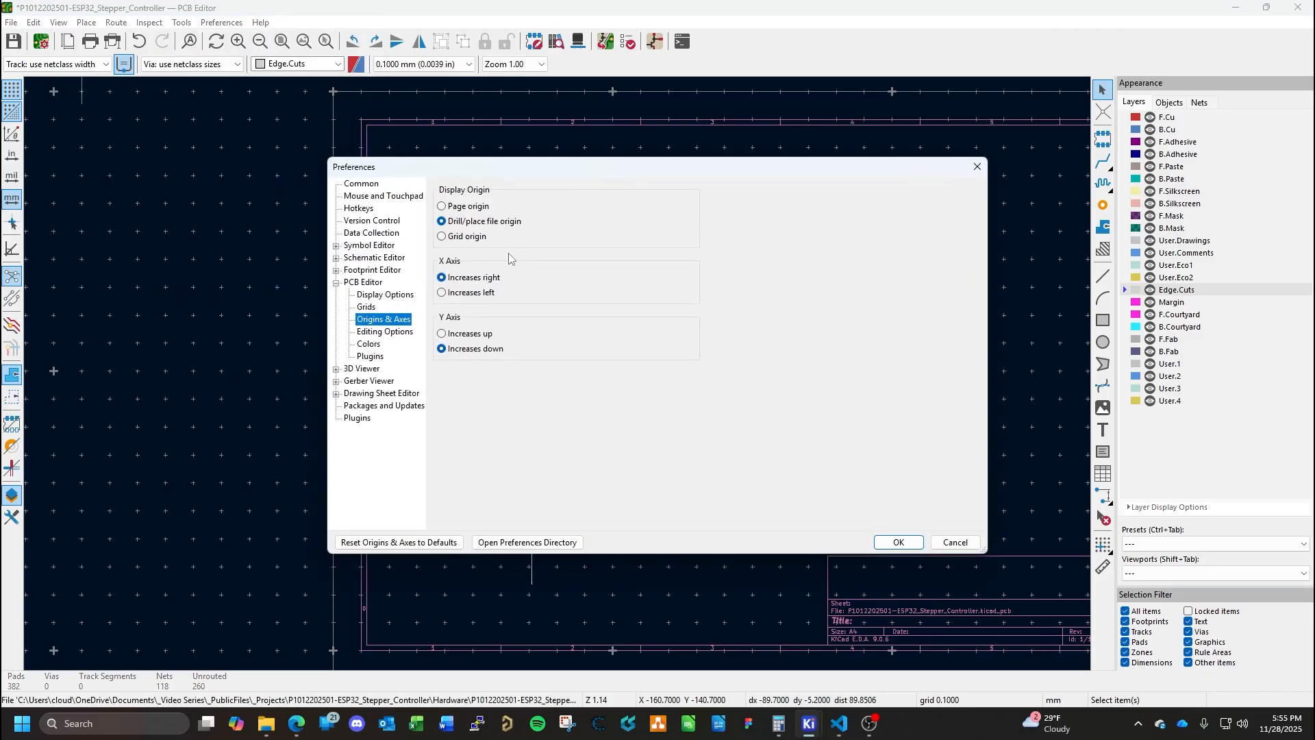
click(442, 334)
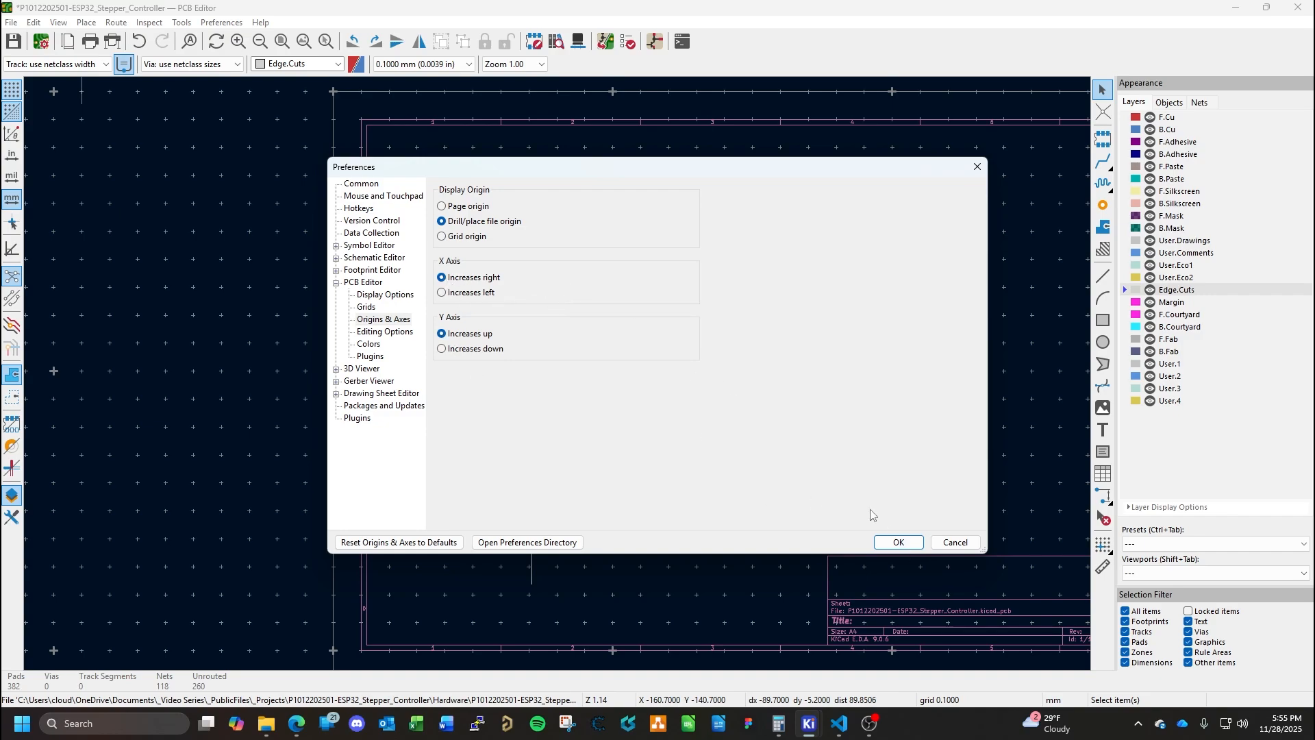
click(899, 542)
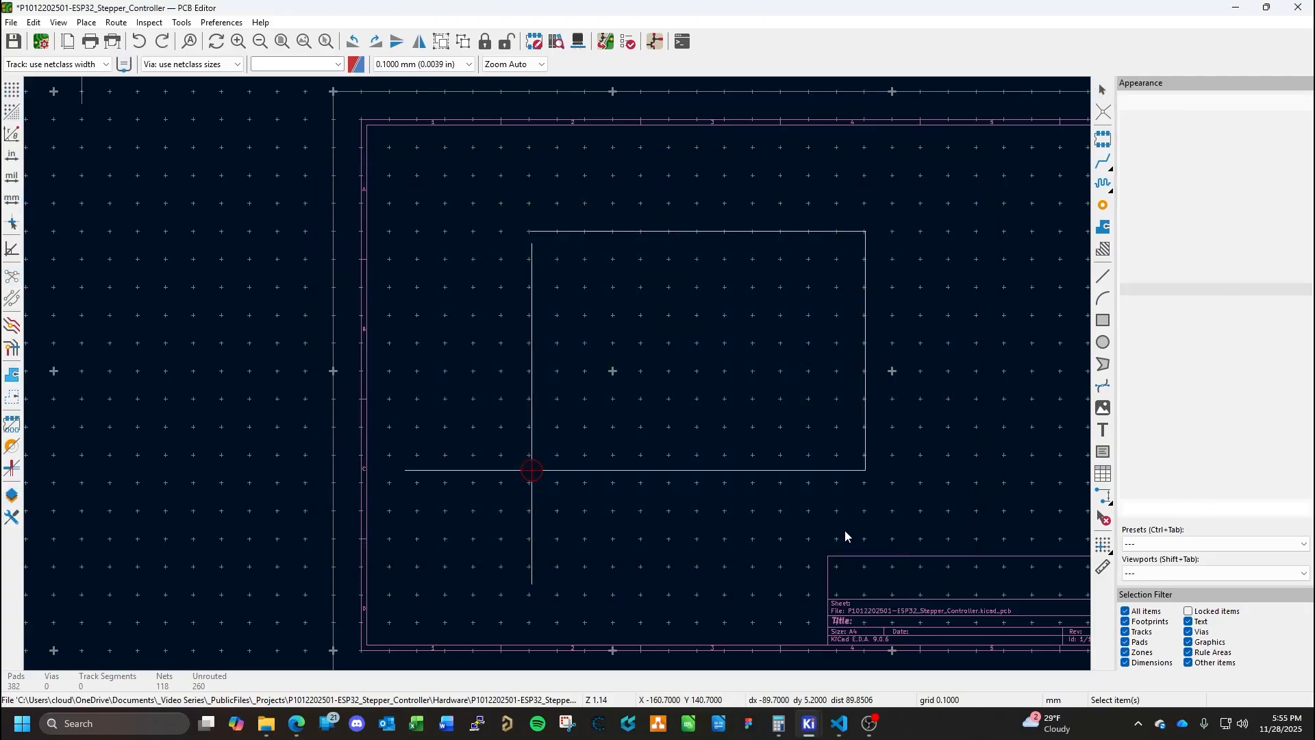
key(ctrl+s)
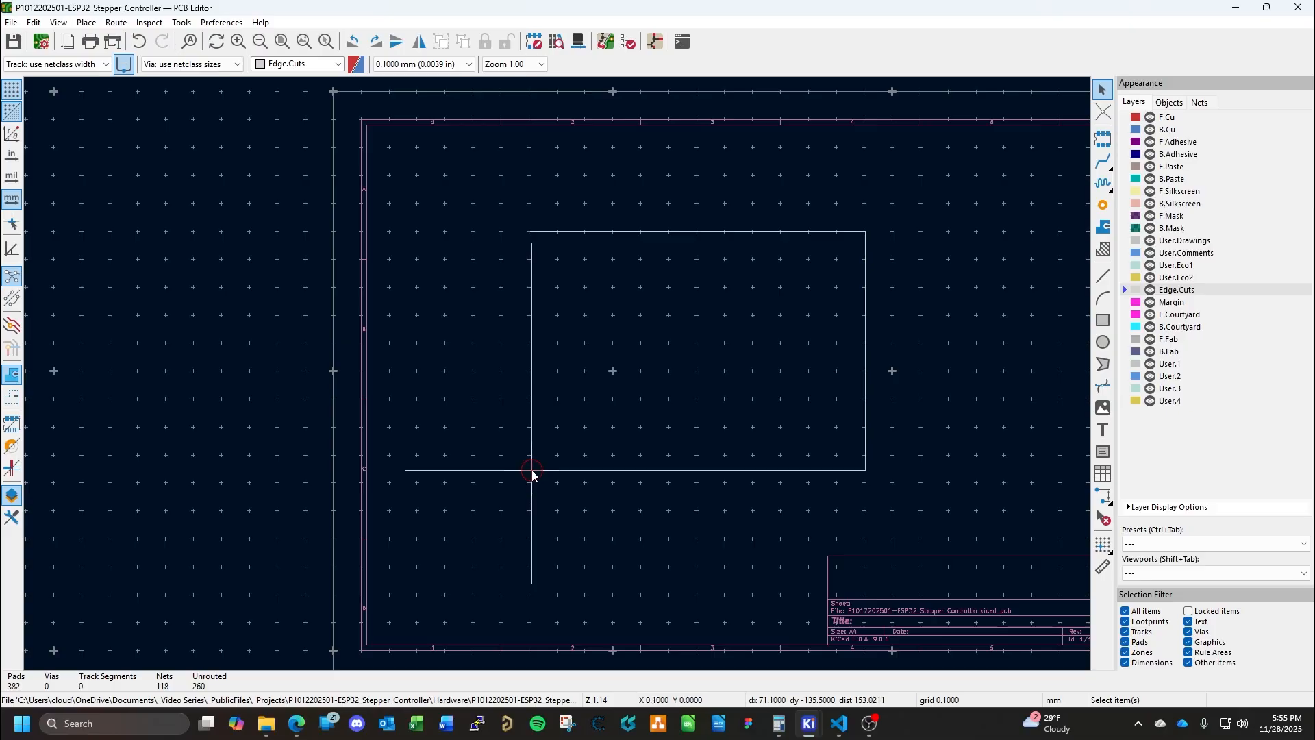
Shorten the outline's bottom edge so its left end sits exactly on the origin at X 0, Y 0.
scroll(532, 472, up, 15)
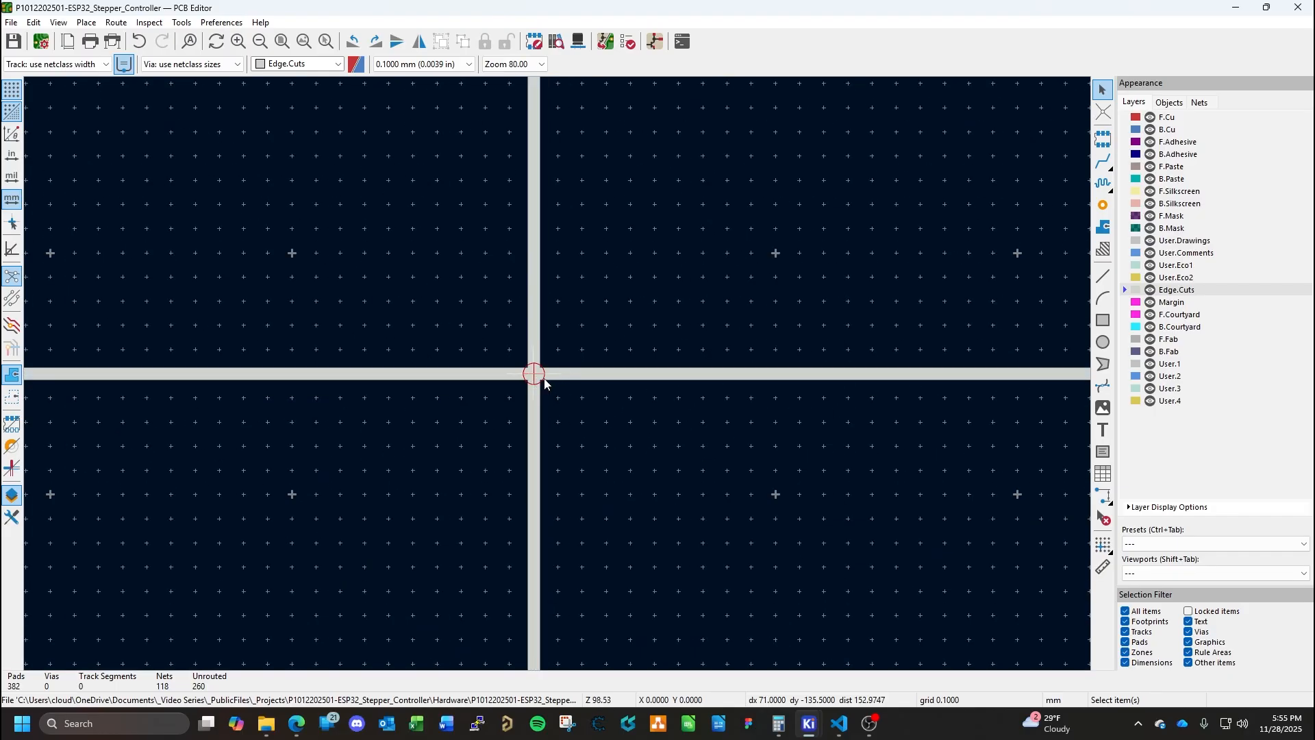
click(484, 375)
scroll(484, 376, down, 3)
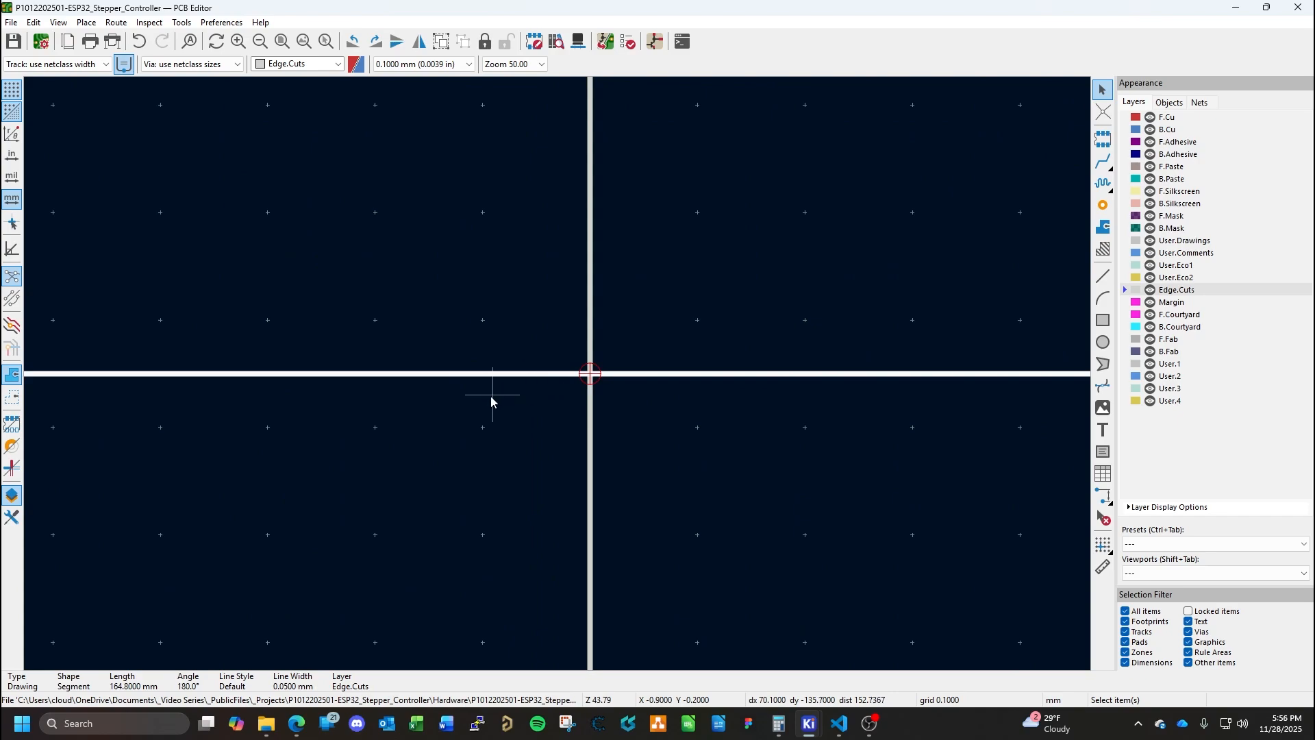
scroll(490, 396, down, 8)
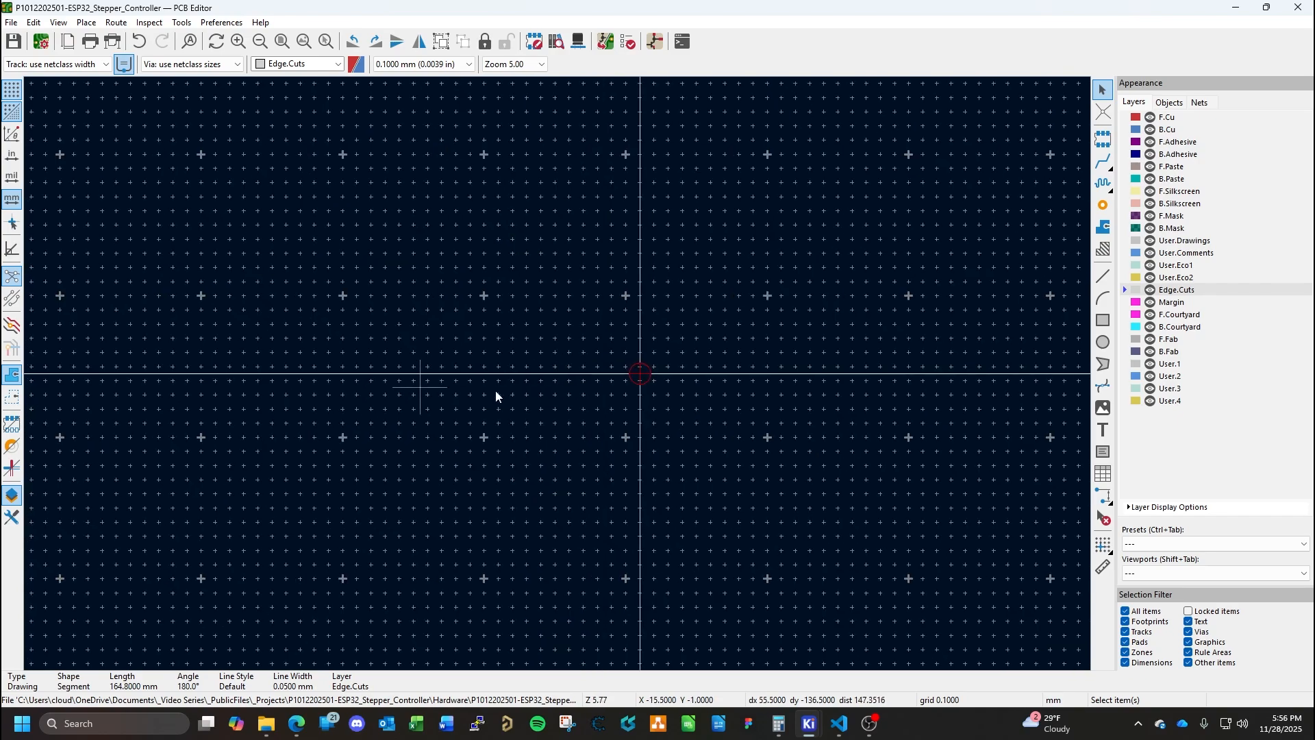
middle_drag(420, 387, 656, 399)
drag(237, 386, 874, 385)
scroll(874, 385, up, 10)
scroll(557, 372, up, 3)
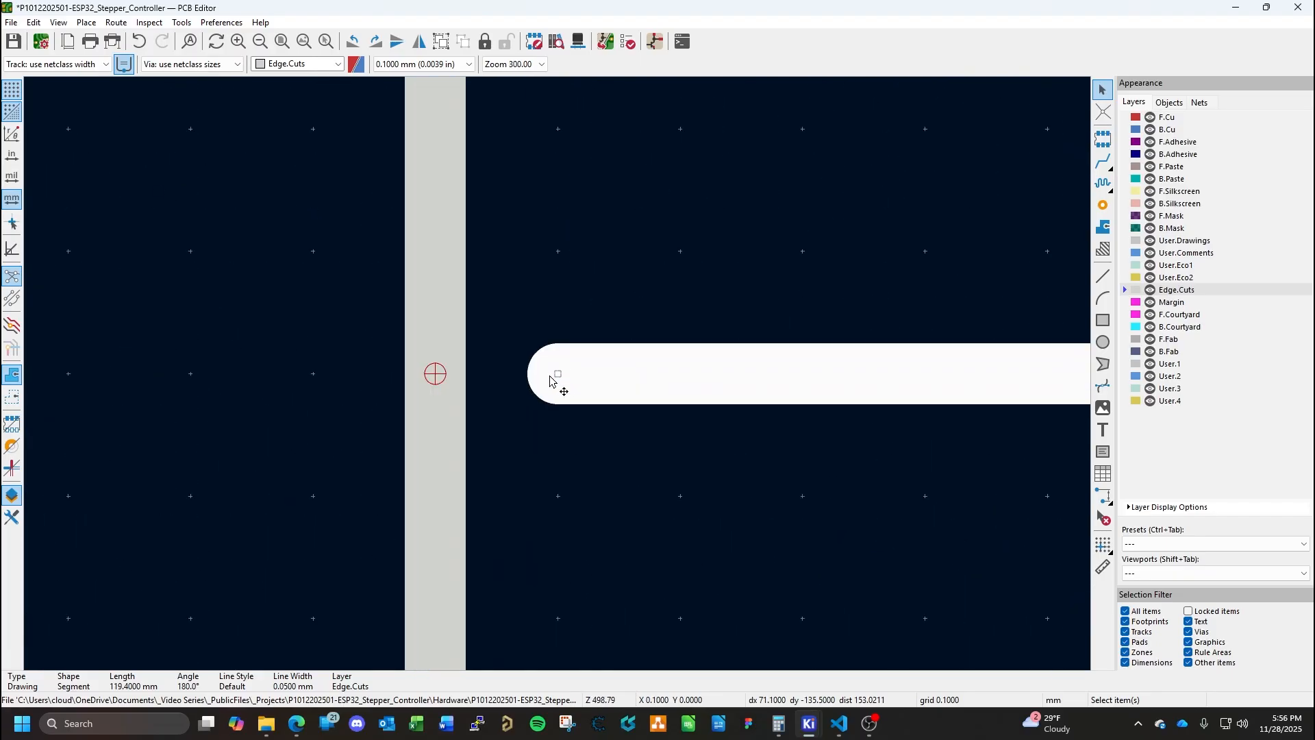
drag(560, 376, 459, 381)
scroll(488, 450, down, 6)
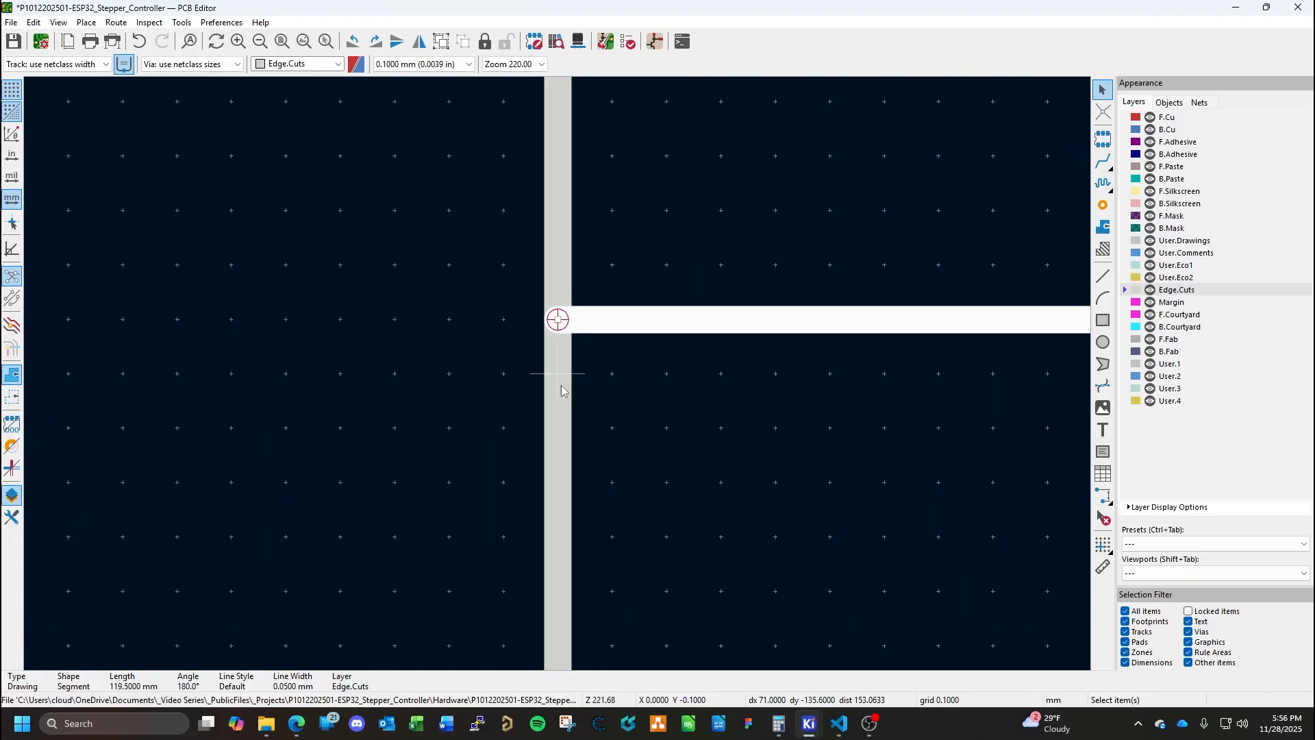
Shorten the outline's left edge so its lower end meets the bottom edge at the origin.
middle_drag(560, 409, 566, 193)
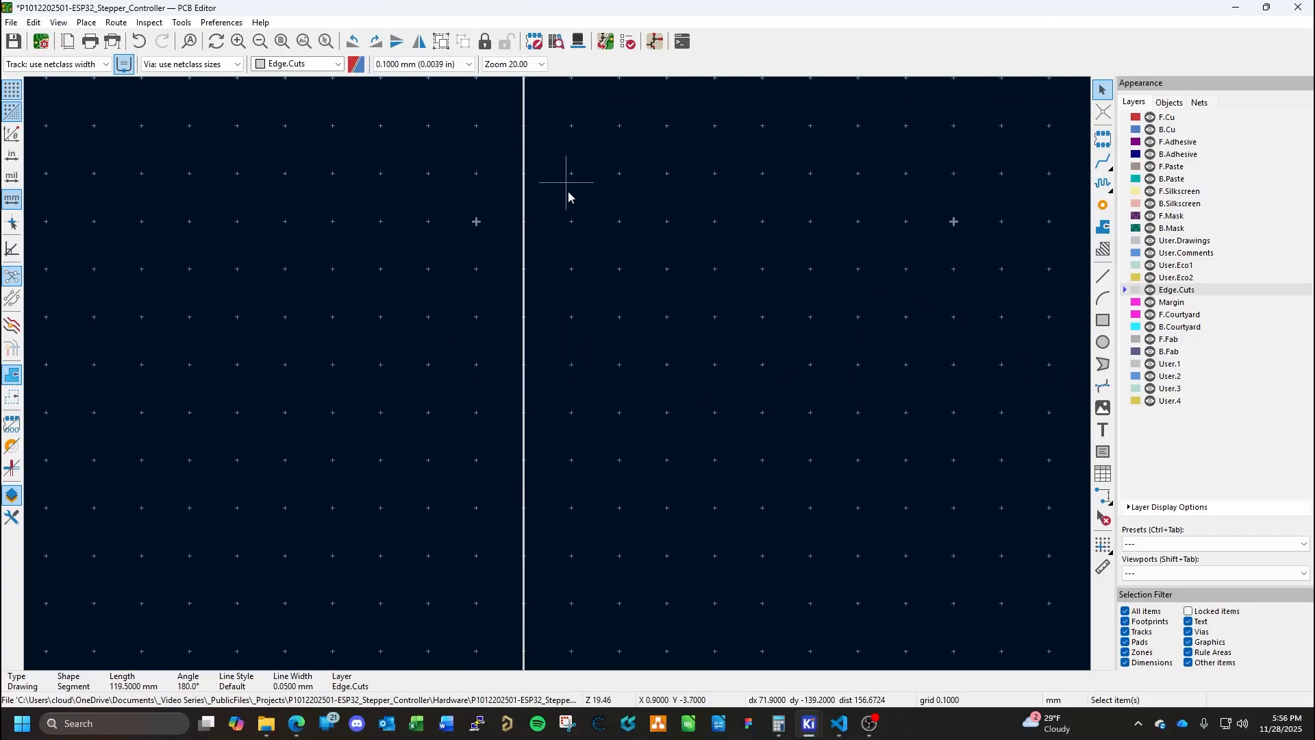
click(524, 390)
scroll(525, 390, down, 5)
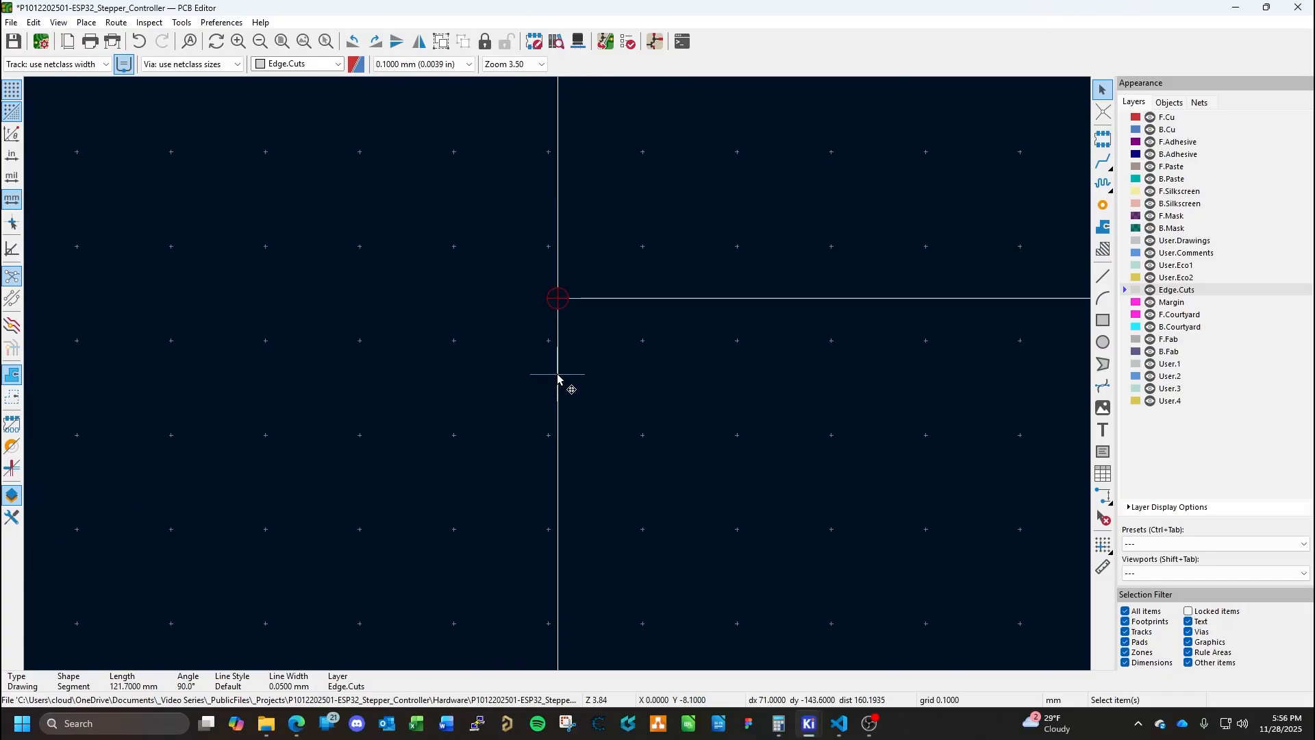
drag(557, 586, 556, 327)
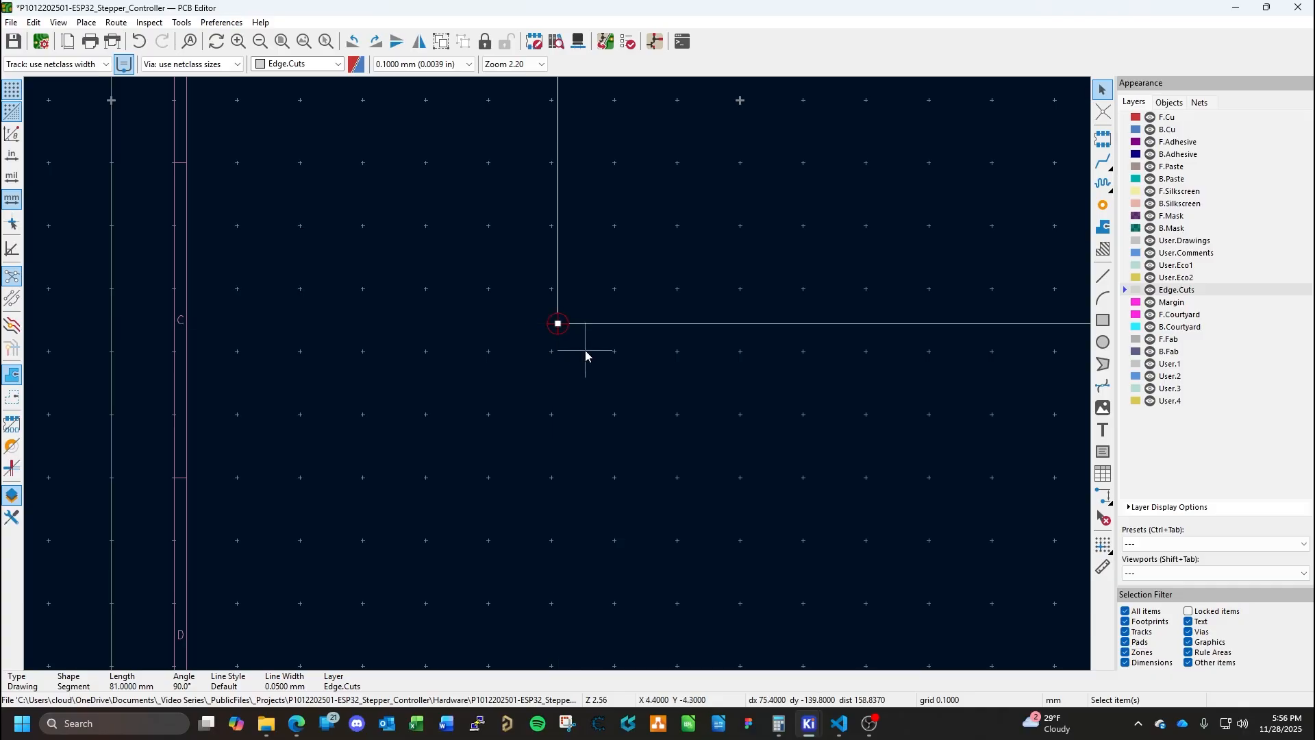
Examine the board outline with its origin corner and the unplaced footprints beside the drawing sheet.
click(585, 351)
scroll(582, 279, up, 2)
scroll(560, 413, down, 1)
scroll(557, 377, down, 3)
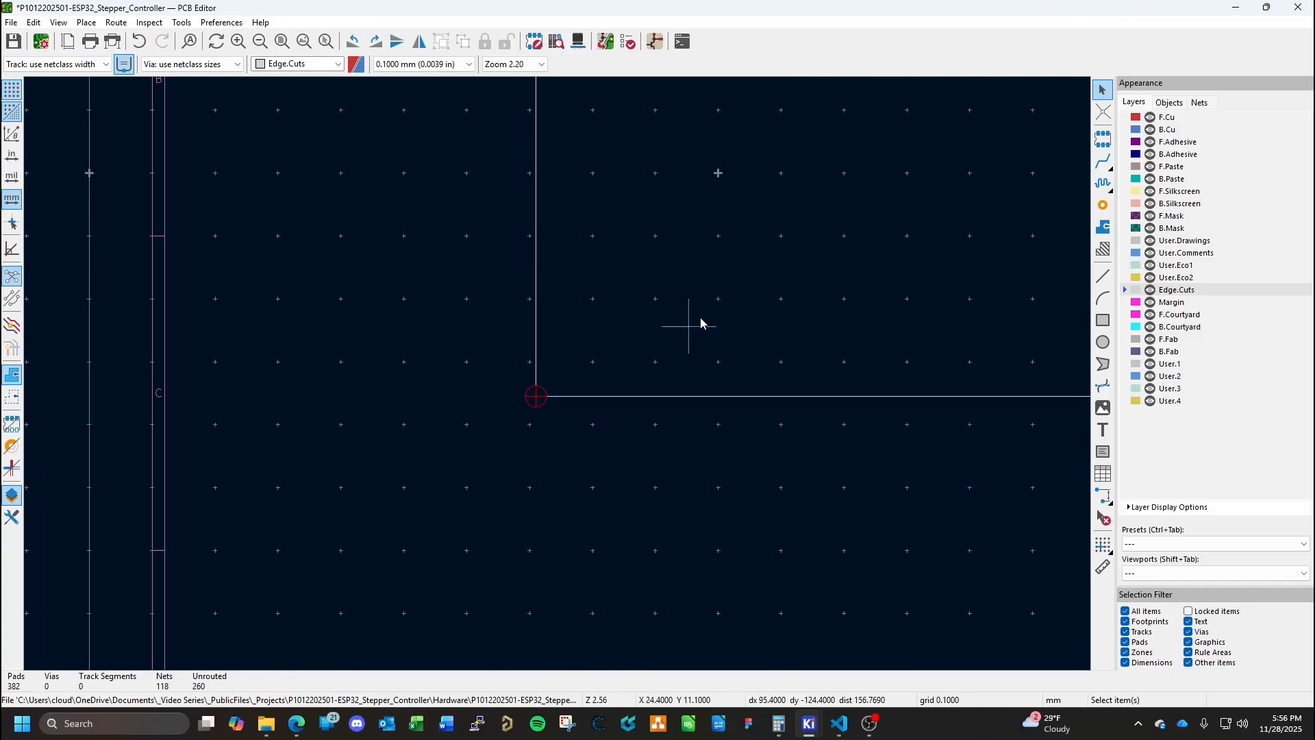
middle_drag(505, 316, 526, 417)
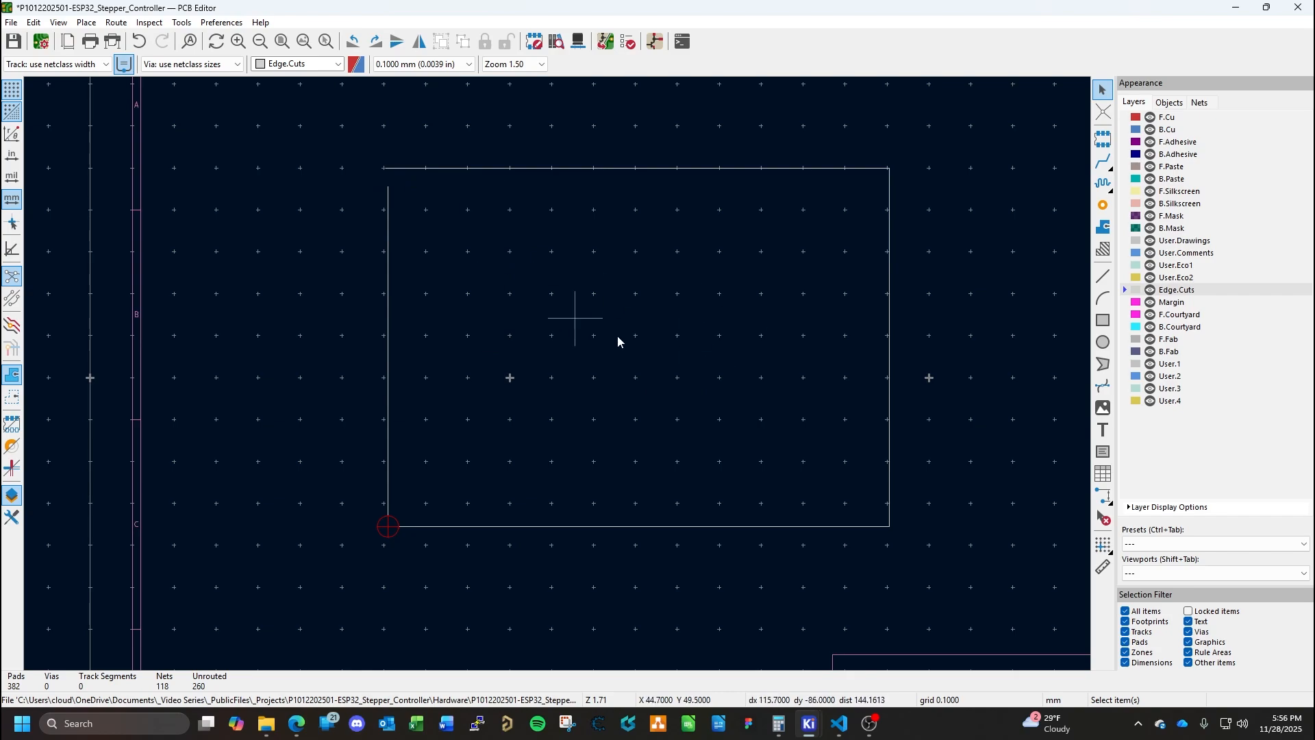
scroll(557, 374, down, 3)
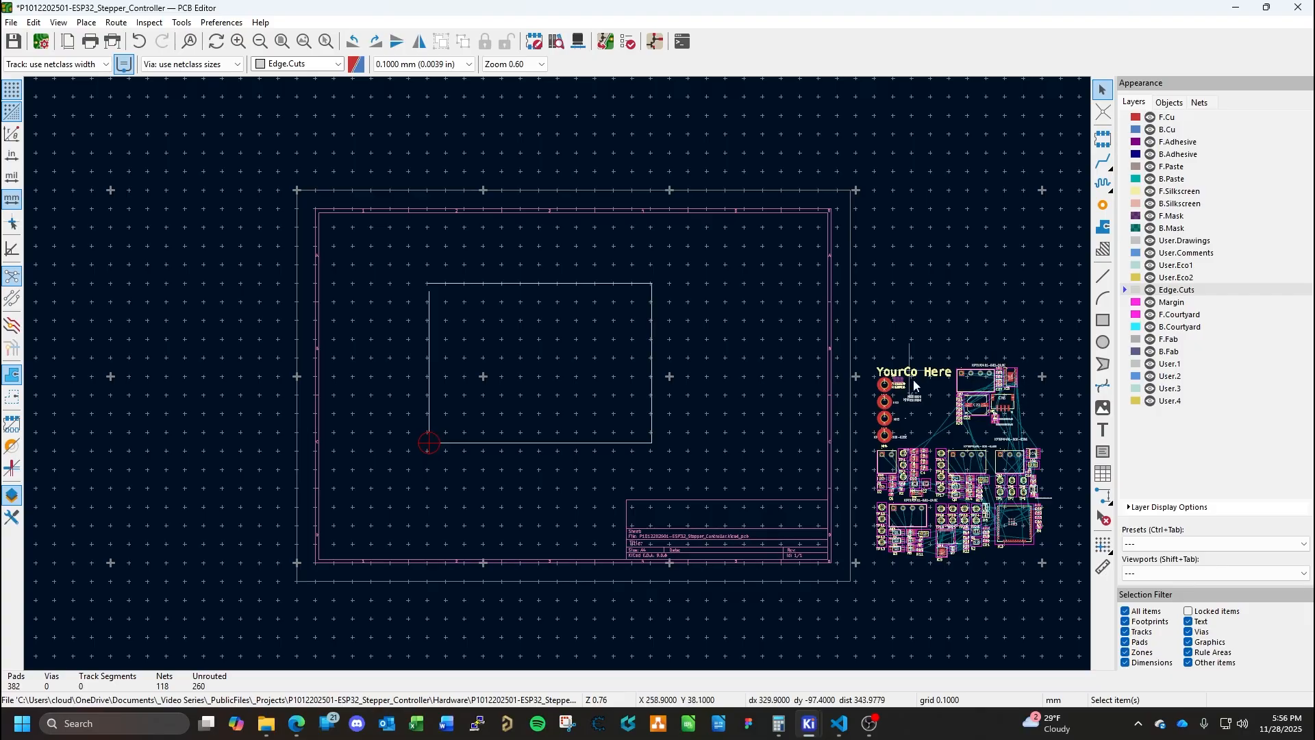
scroll(689, 473, up, 3)
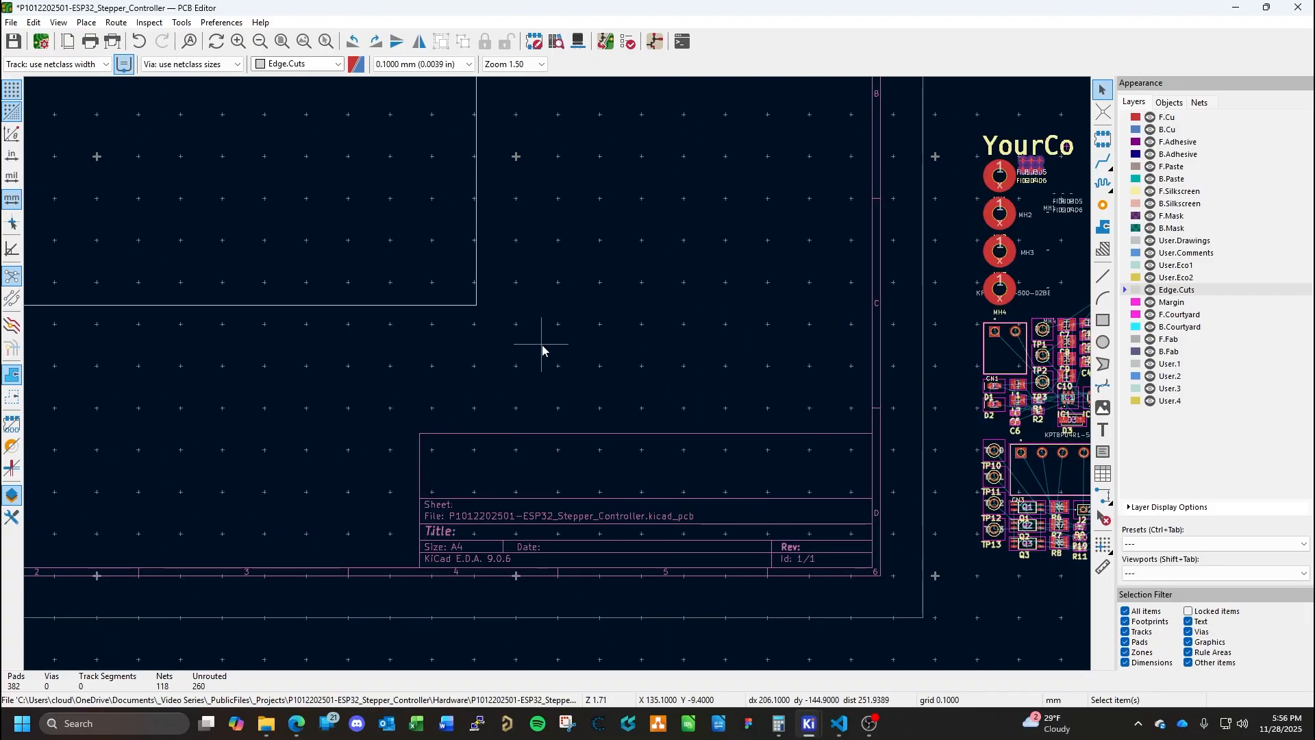
scroll(541, 347, down, 3)
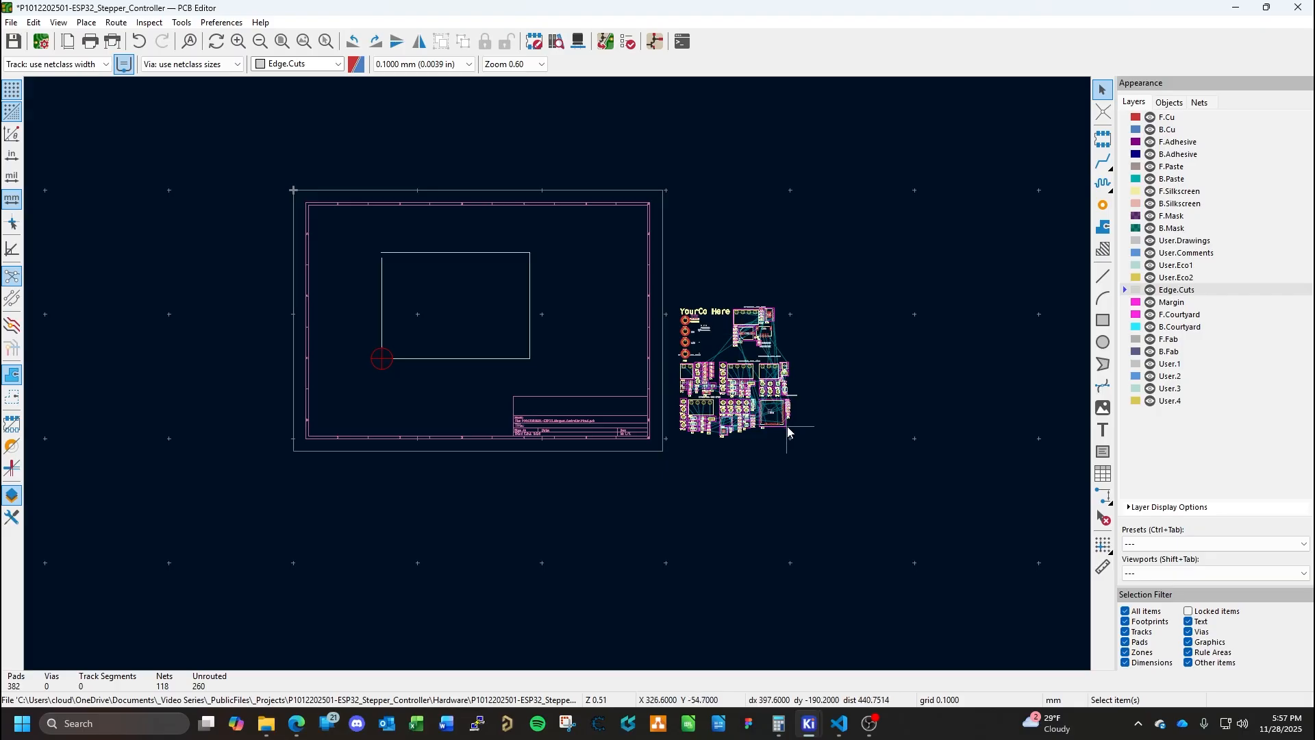
scroll(558, 375, up, 5)
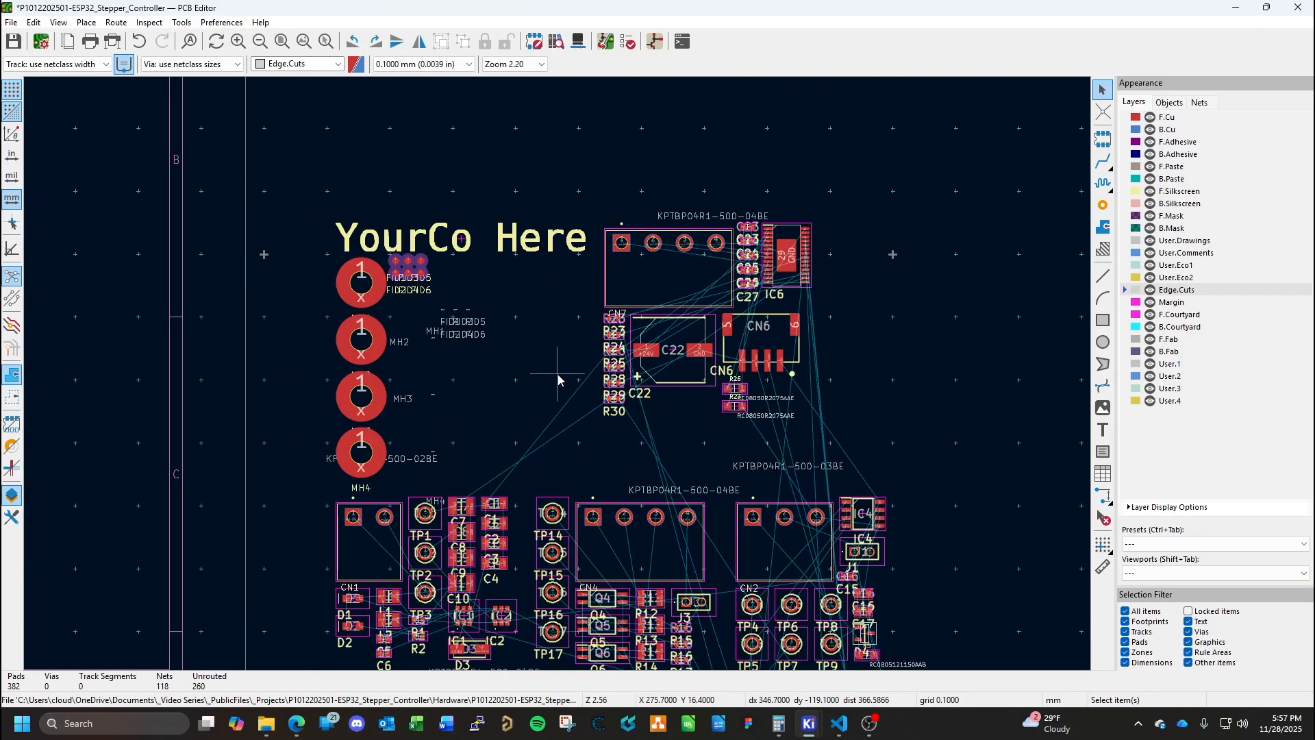
scroll(557, 375, down, 3)
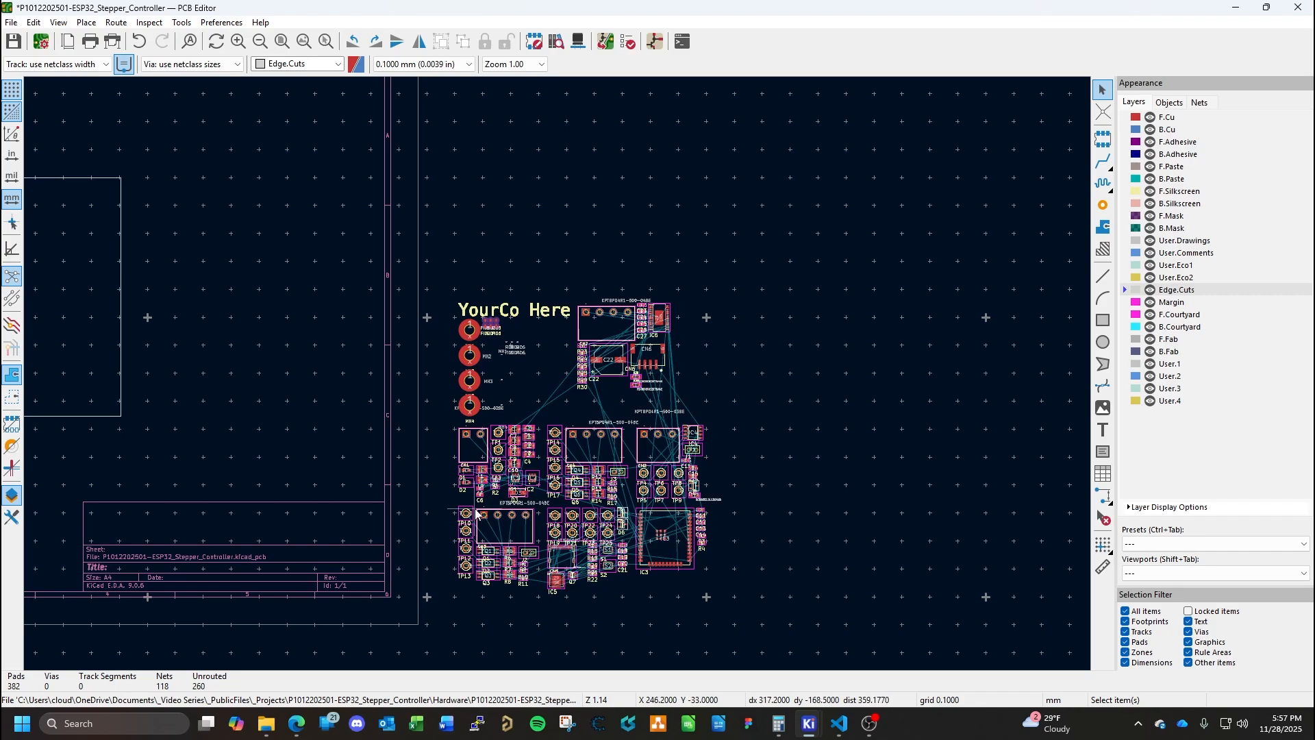
scroll(458, 444, up, 3)
scroll(645, 368, down, 3)
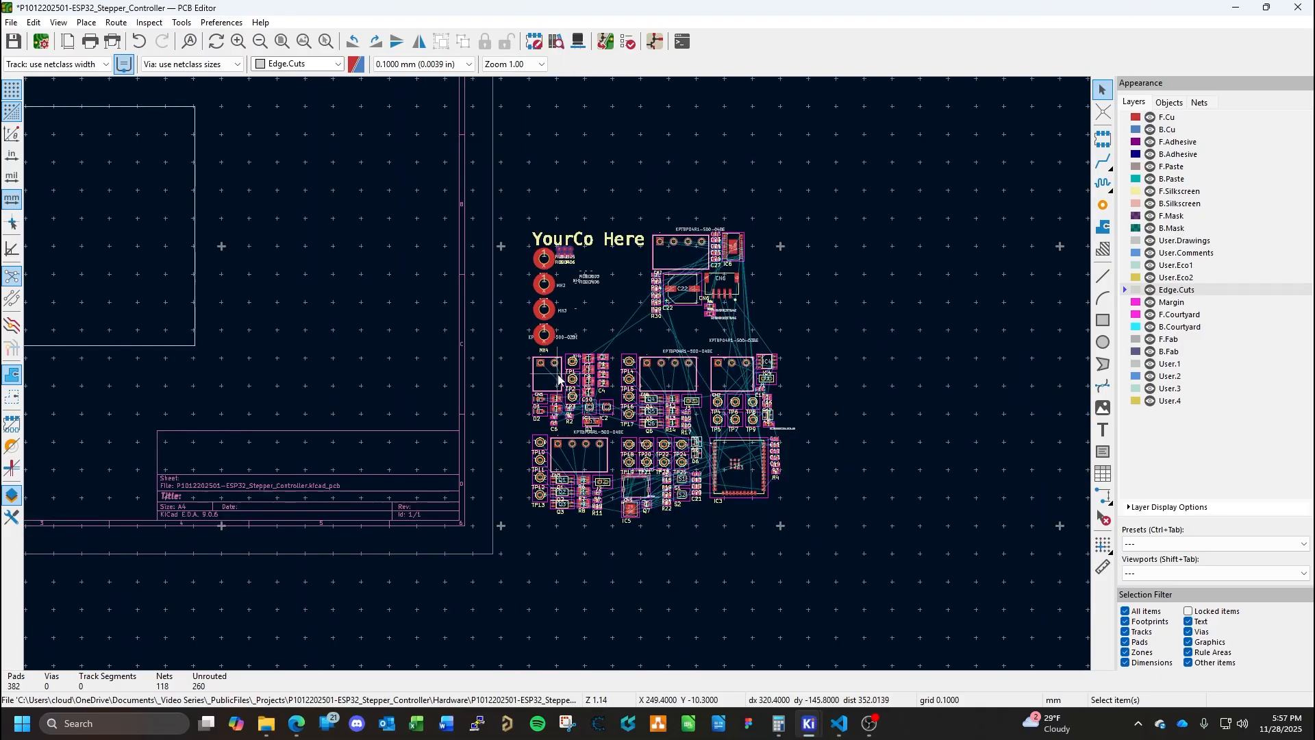
Move the two-pin connector CN1 out of the footprint cluster onto the sheet, between the board outline and the cluster.
scroll(560, 373, up, 2)
click(563, 363)
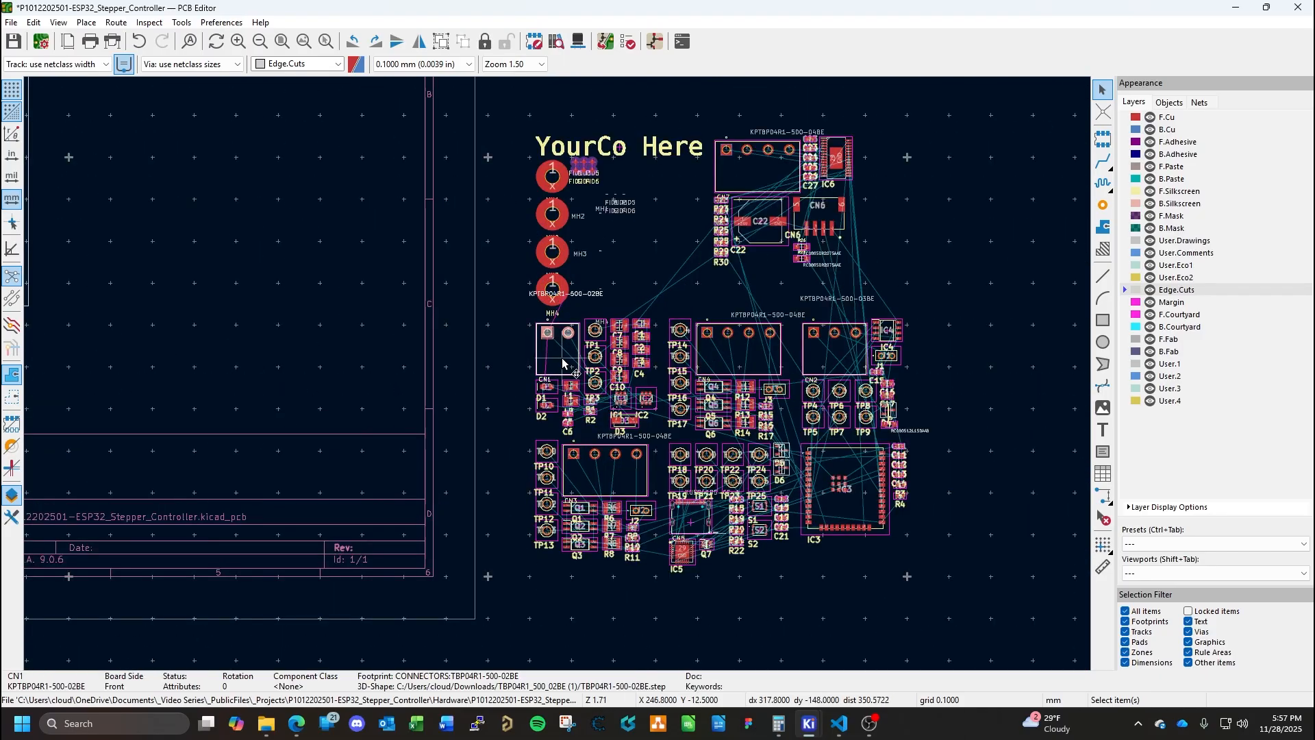
drag(563, 364, 228, 250)
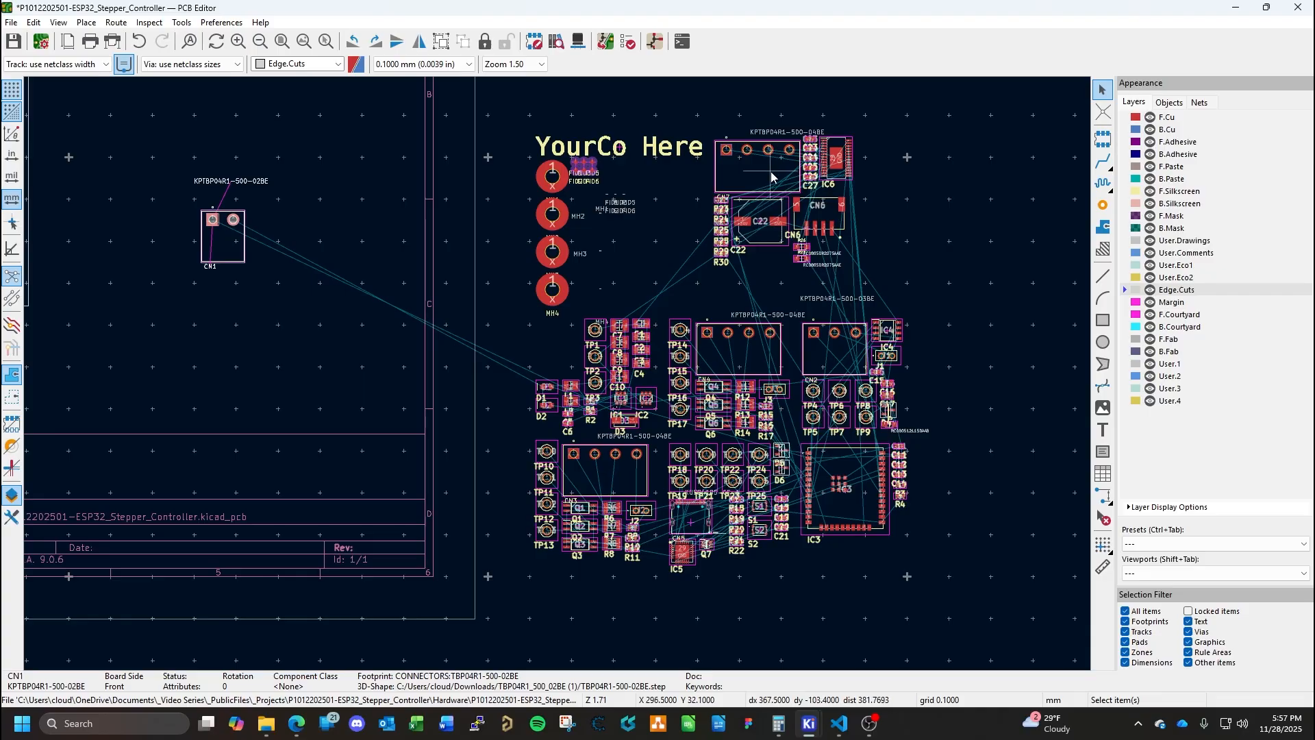
Move the four-pin connector CN7 from the footprint cluster to the free sheet area above CN1.
click(796, 160)
scroll(796, 160, up, 3)
scroll(558, 372, up, 3)
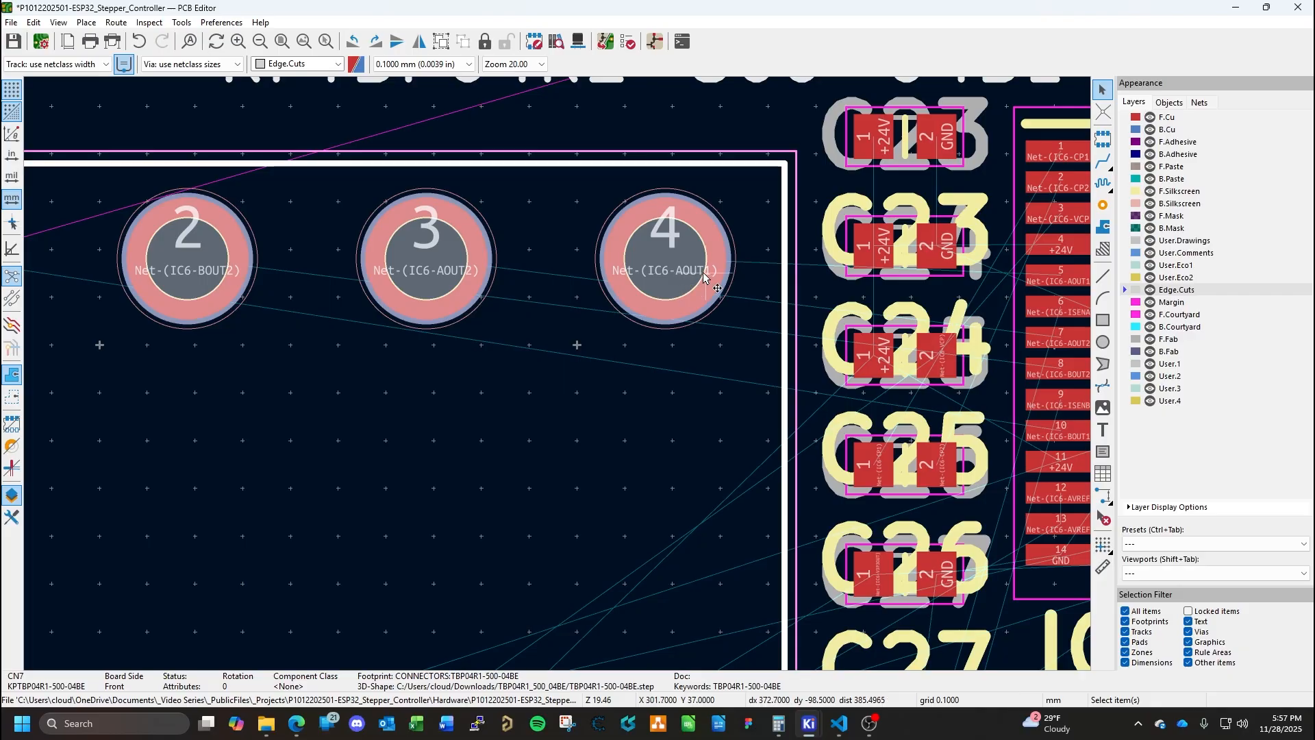
scroll(407, 382, down, 6)
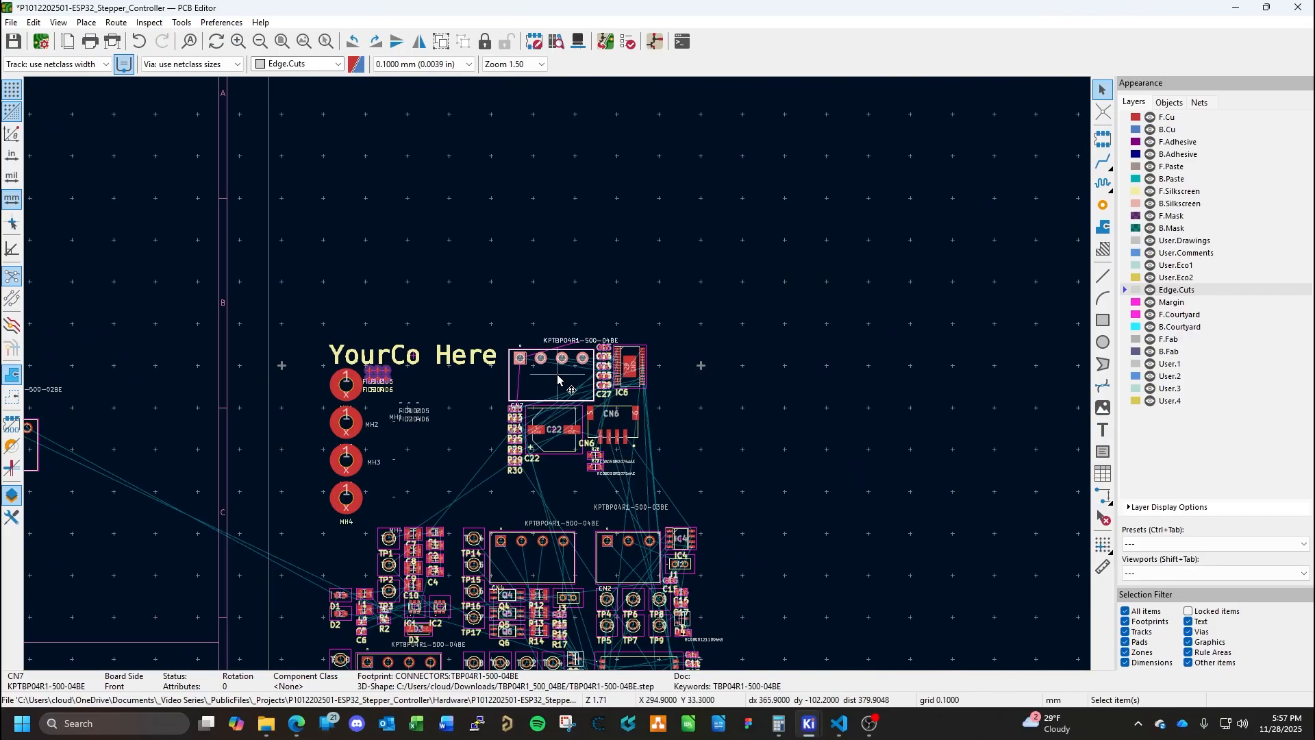
middle_drag(585, 423, 634, 343)
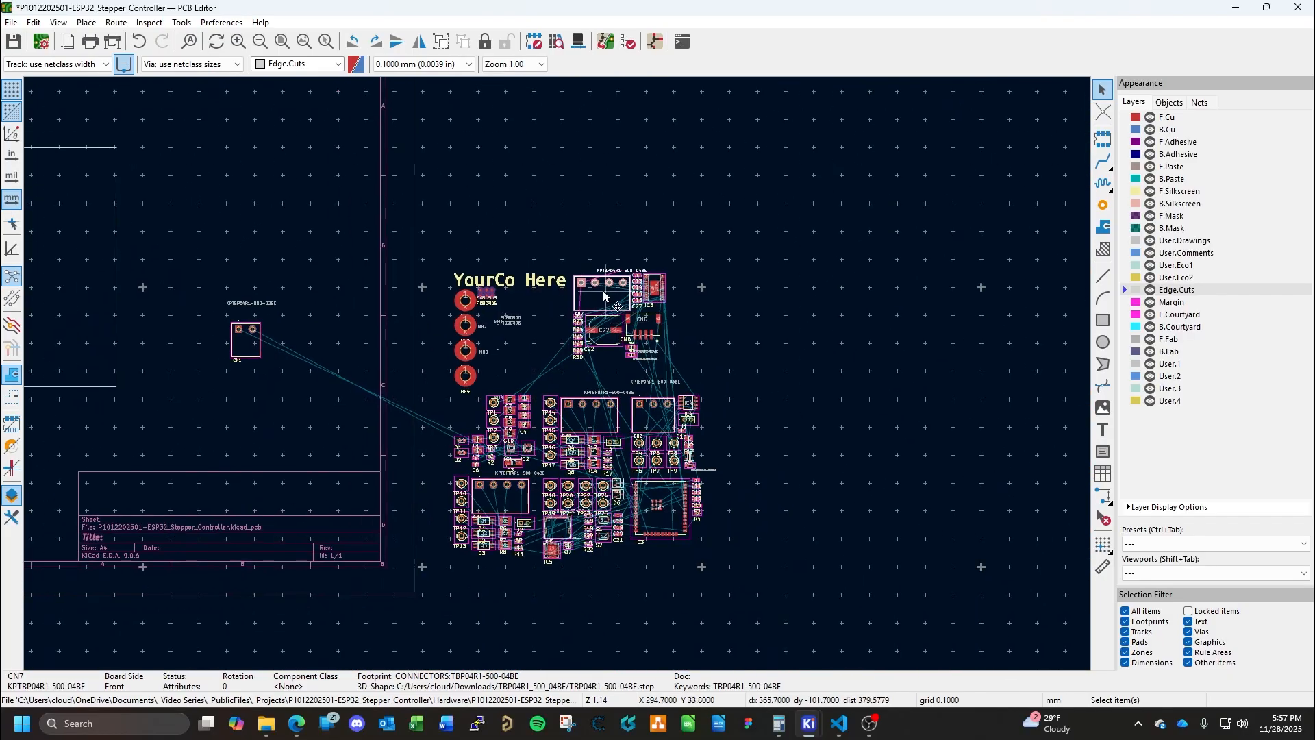
key(m)
click(264, 194)
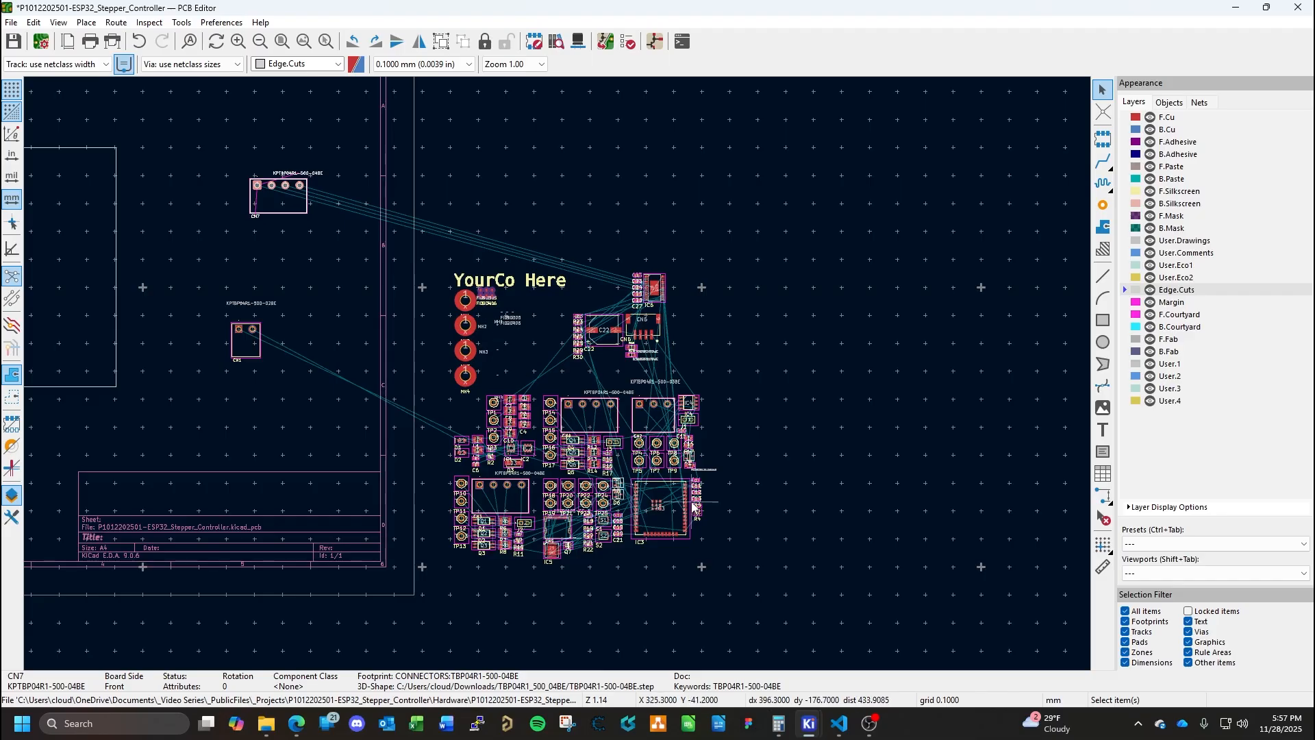
Move the three-pin connector CN2 beside the board outline, between CN7 and CN1, at about X 147.5, Y 49.8 mm.
scroll(656, 420, up, 6)
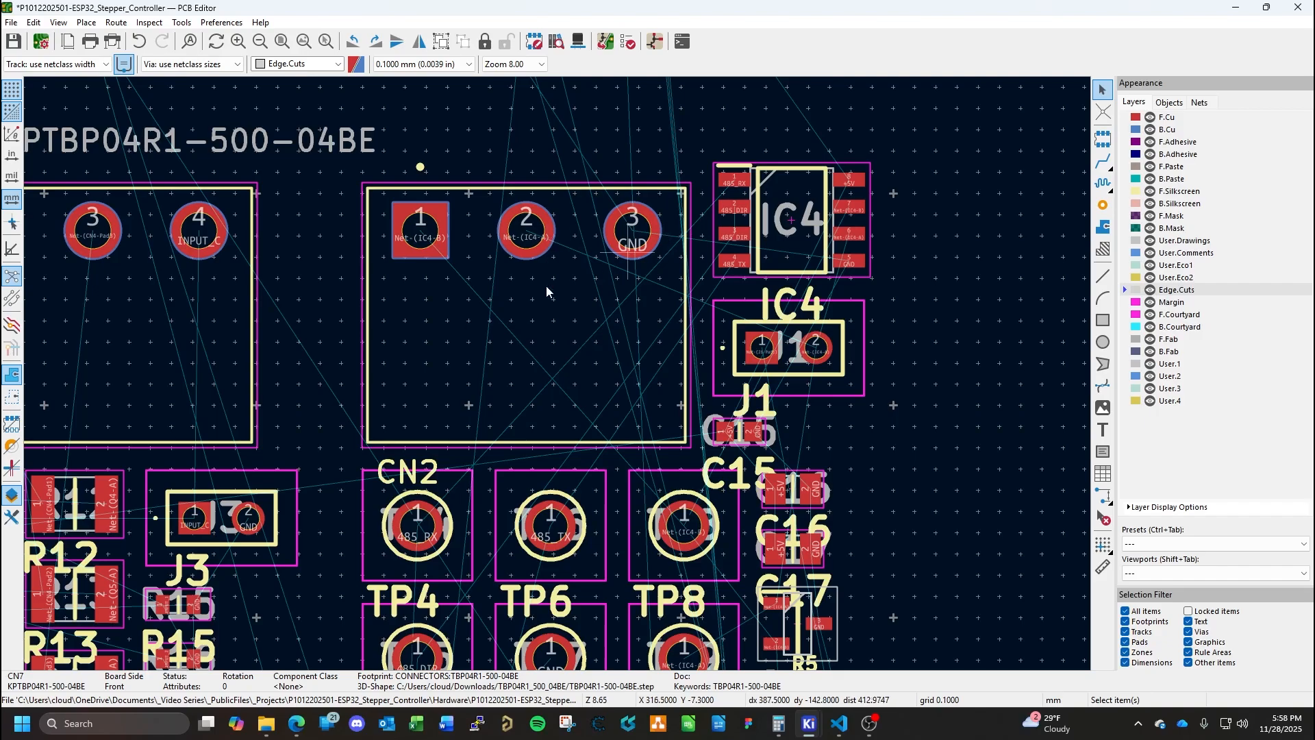
scroll(558, 374, down, 5)
click(572, 382)
scroll(508, 366, down, 3)
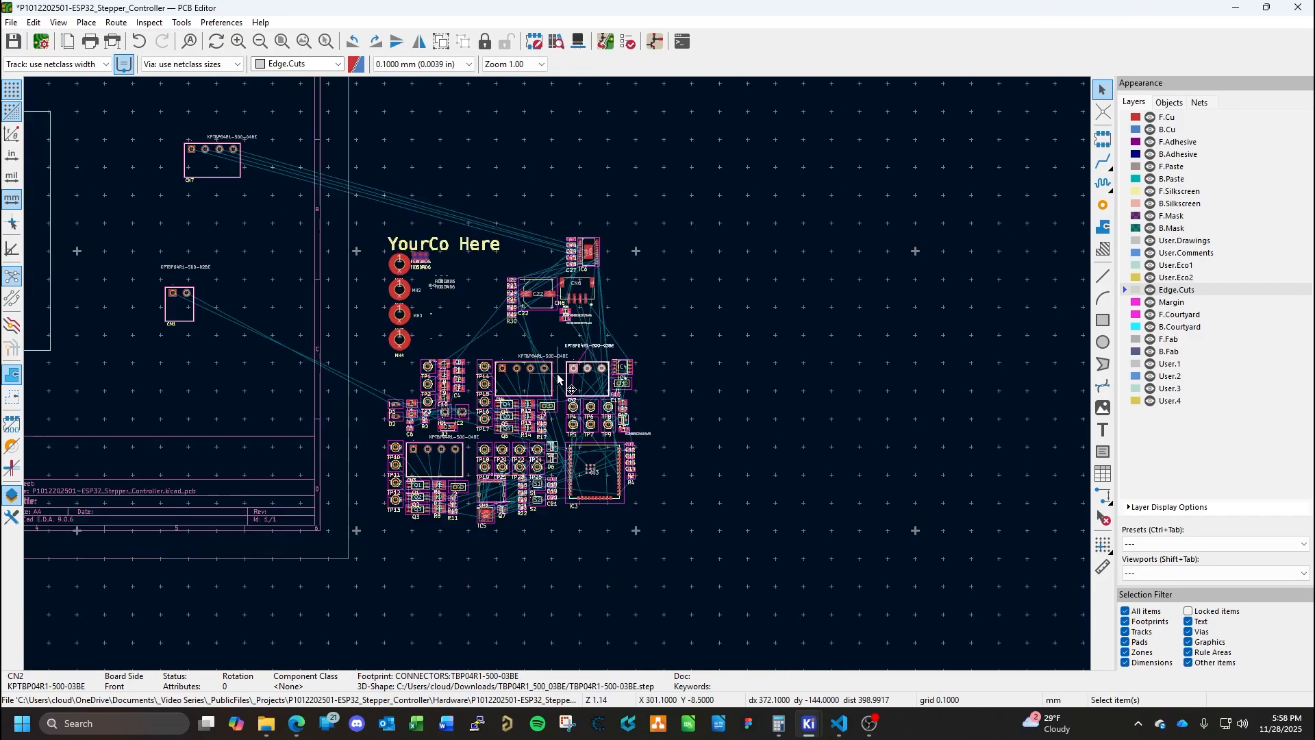
drag(592, 383, 130, 214)
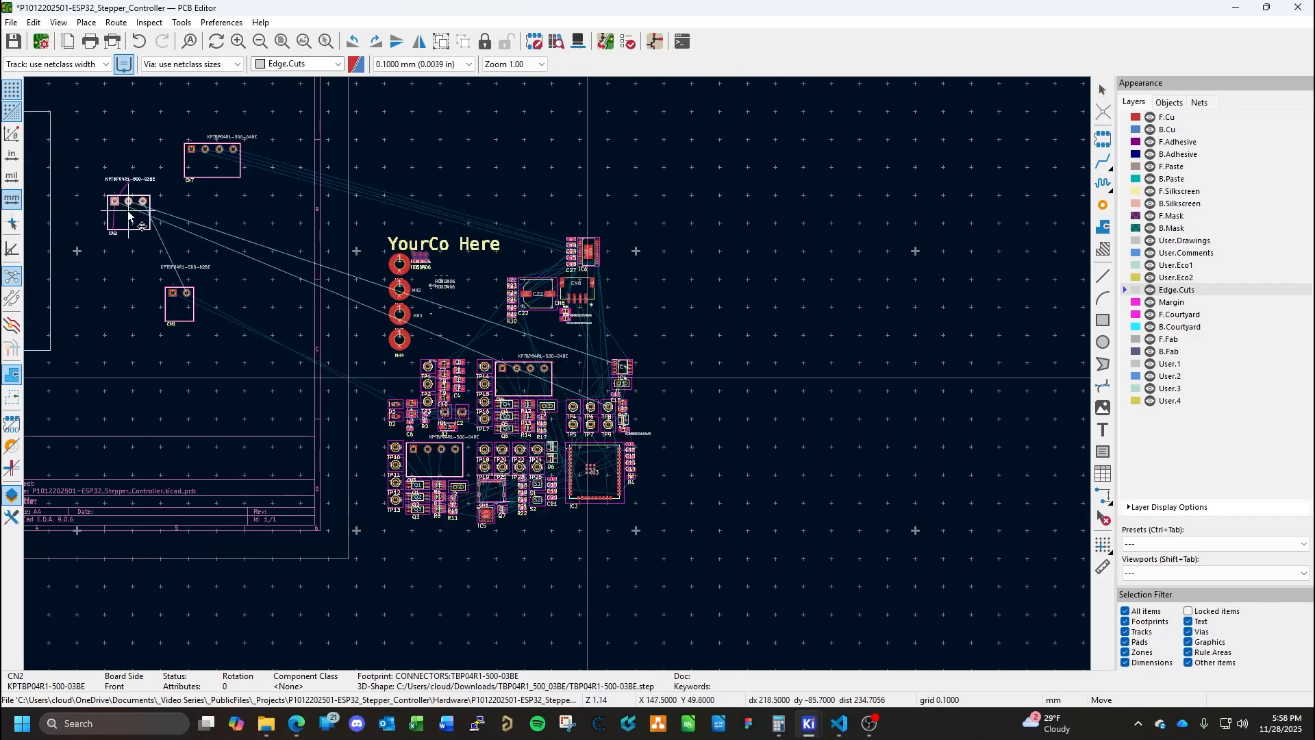
Move the four-pin connectors CN4 and CN3 below CN1, side by side at about X 147.7, Y -7.1 and X 172, Y -8.5 mm.
click(523, 382)
drag(522, 382, 129, 375)
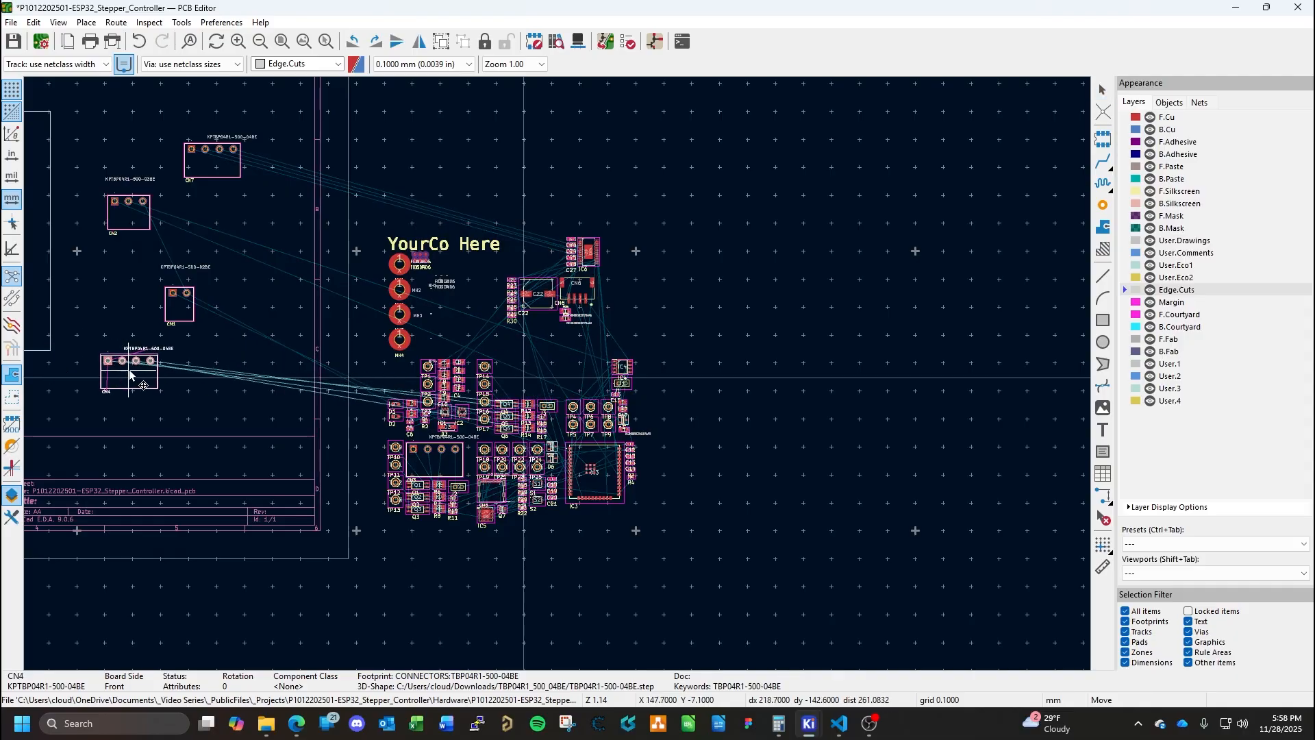
double_click(454, 467)
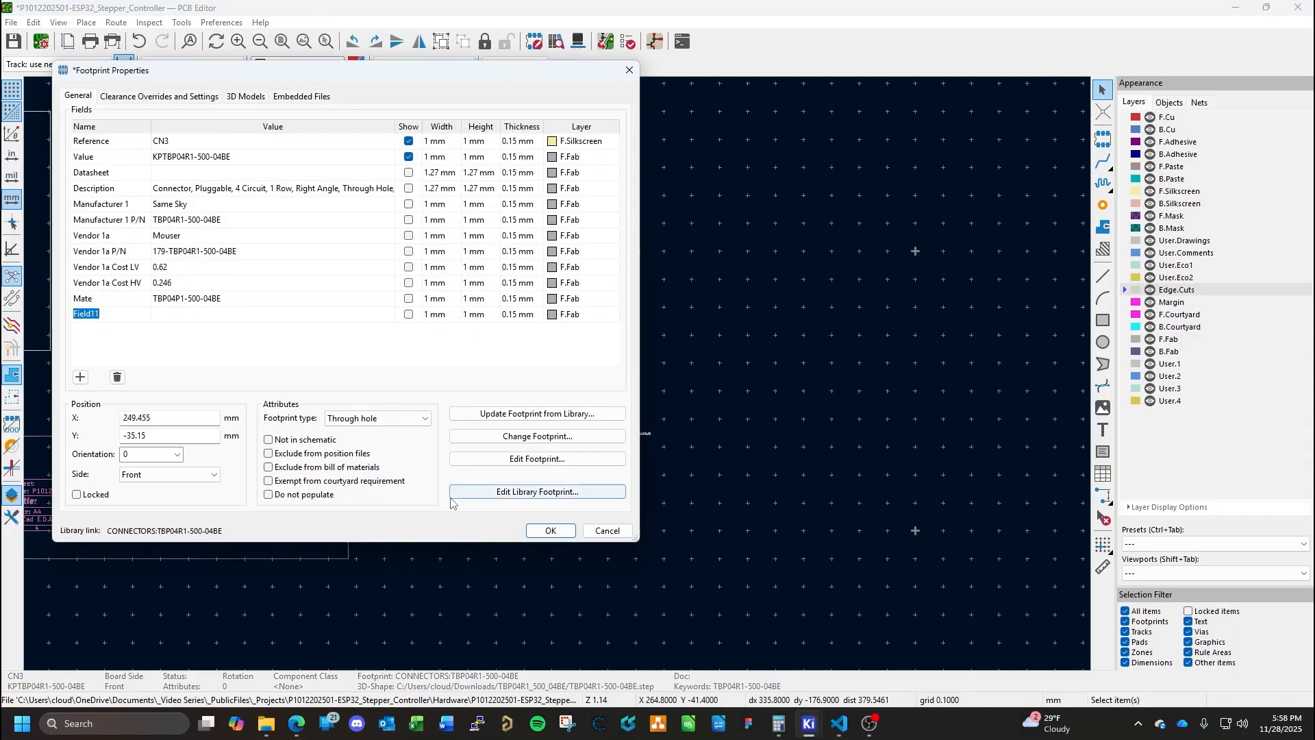
key(Escape)
drag(434, 466, 196, 379)
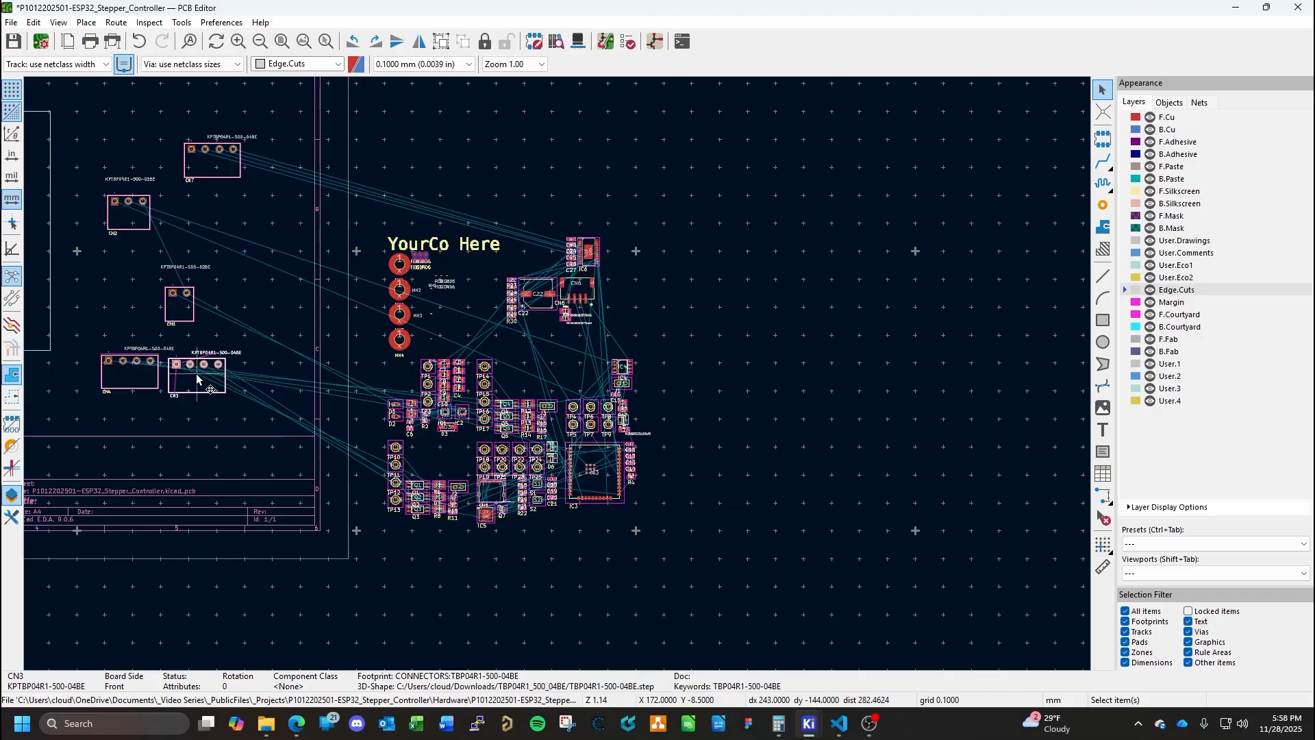
Move mounting hole MH1 from the footprint cluster into the lower half of the board outline.
middle_drag(244, 300, 688, 332)
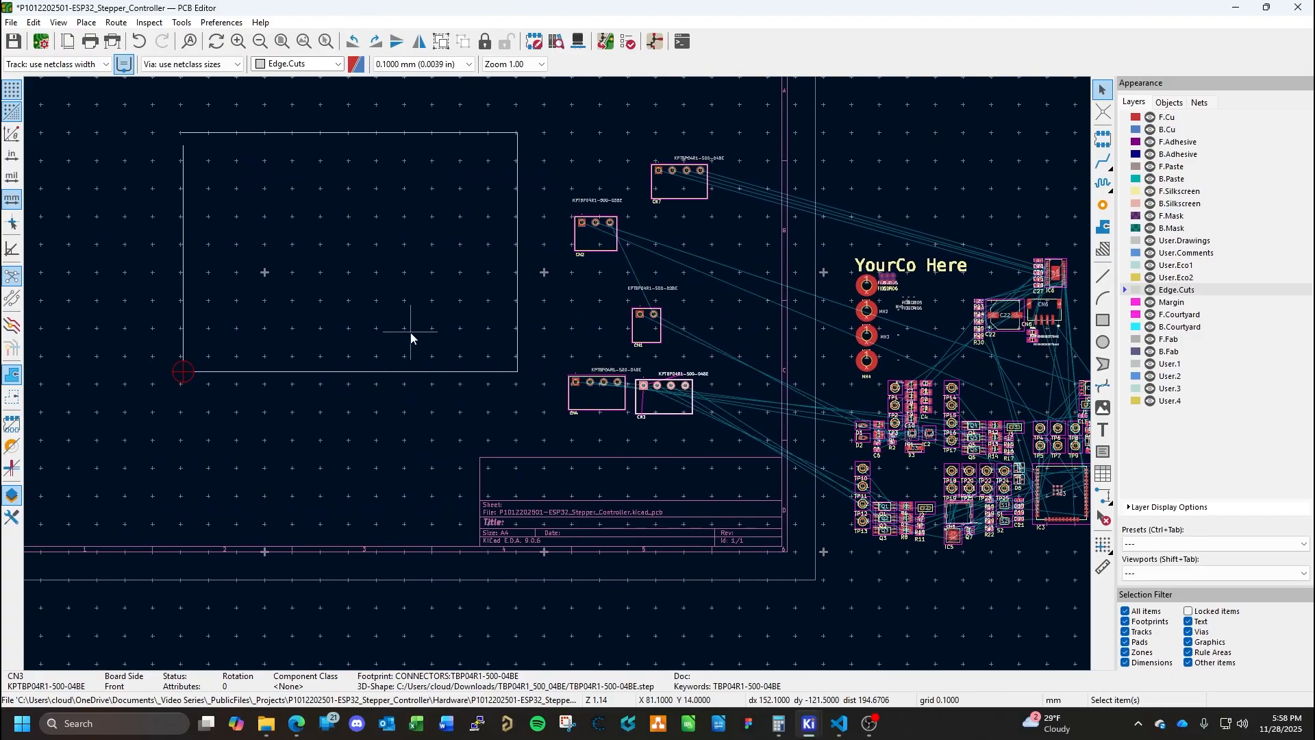
middle_drag(411, 334, 533, 334)
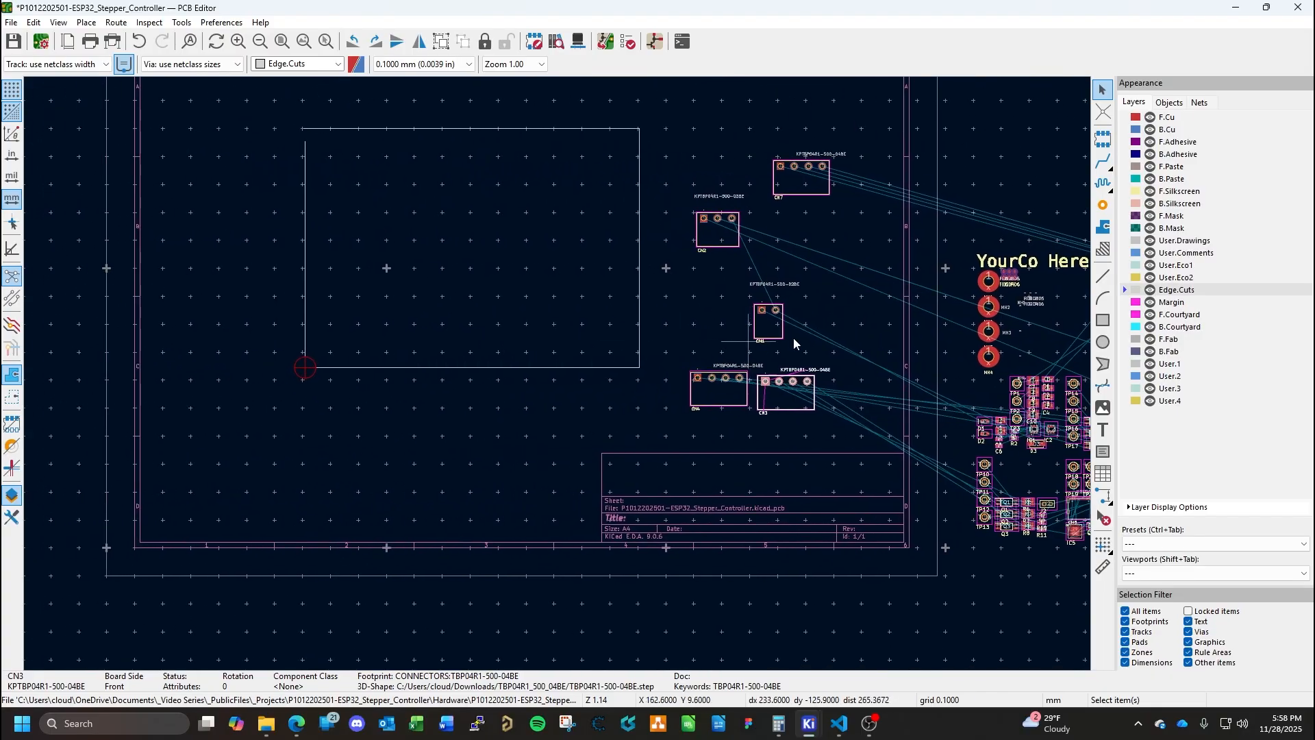
middle_drag(967, 307, 835, 322)
click(858, 296)
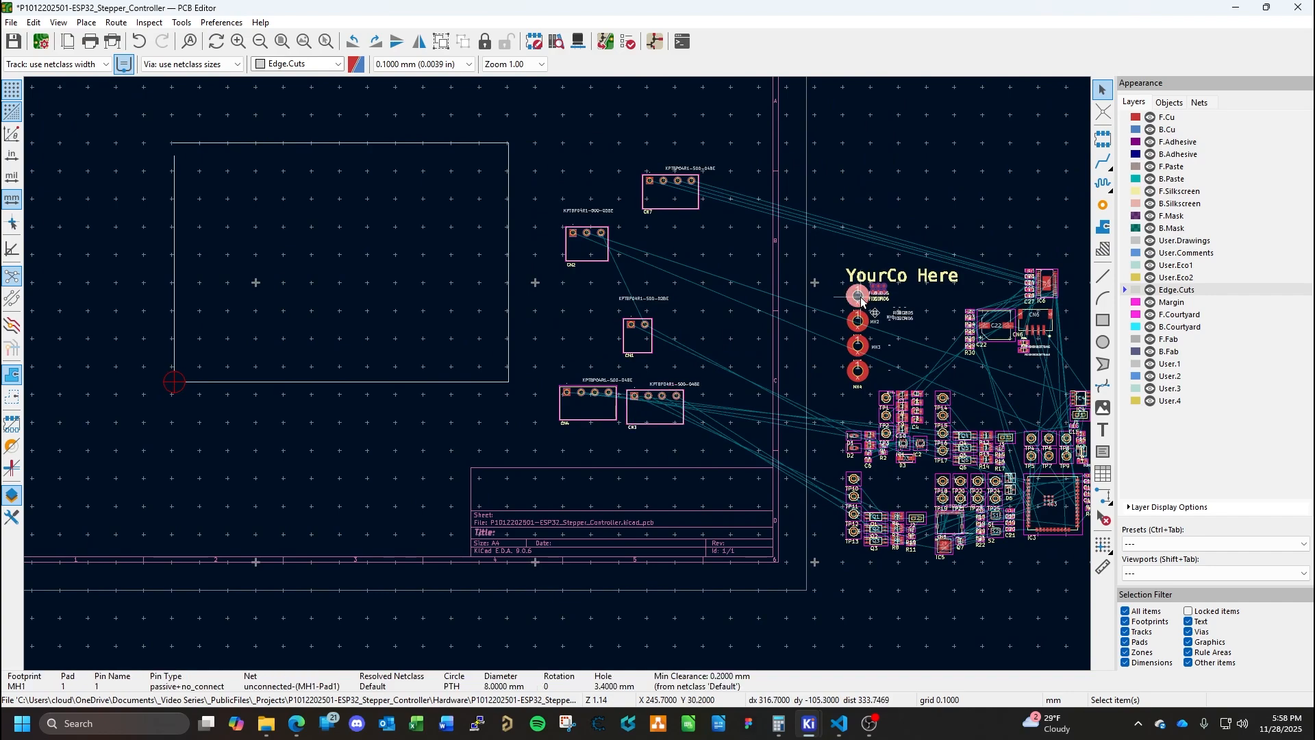
key(m)
click(314, 321)
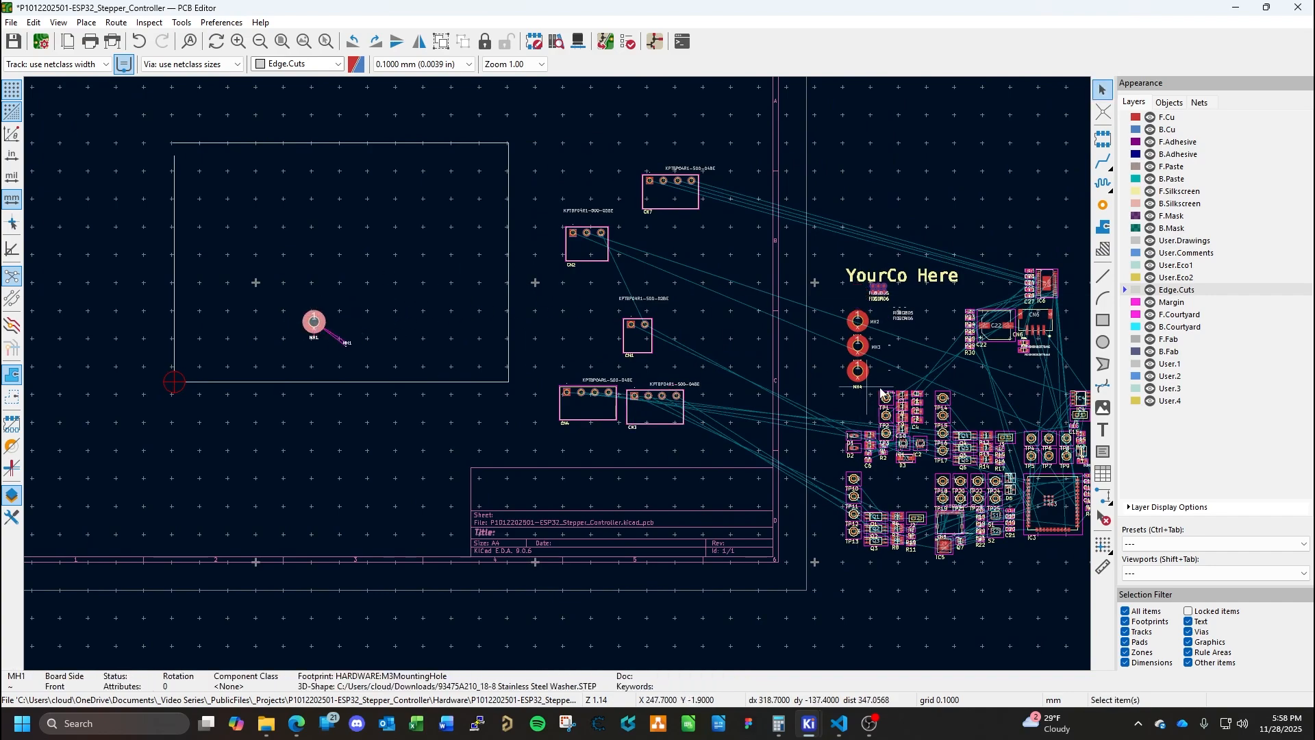
Select the whole MH2 footprint rather than its pad and move it into the board outline at about X 82.8, Y 59.6 mm.
click(861, 327)
key(Escape)
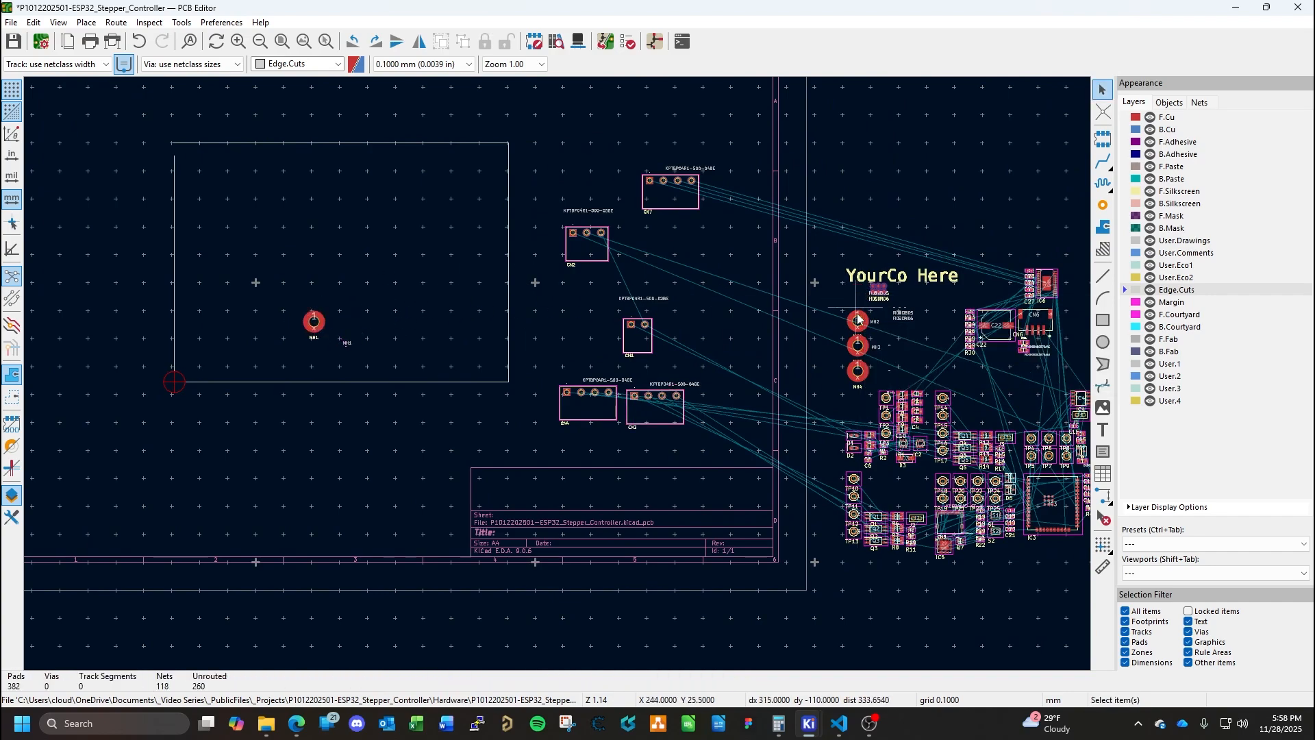
click(859, 322)
key(Escape)
click(858, 322)
key(Down)
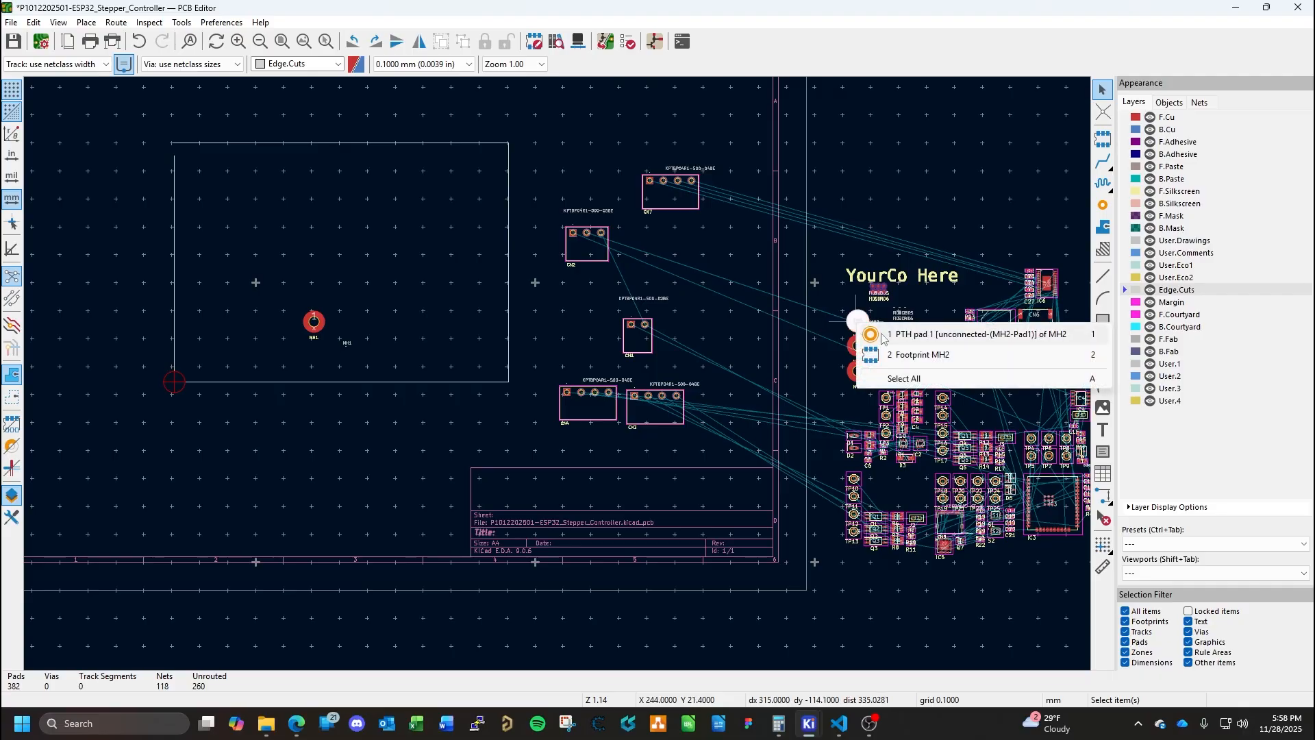
key(Down)
key(Return)
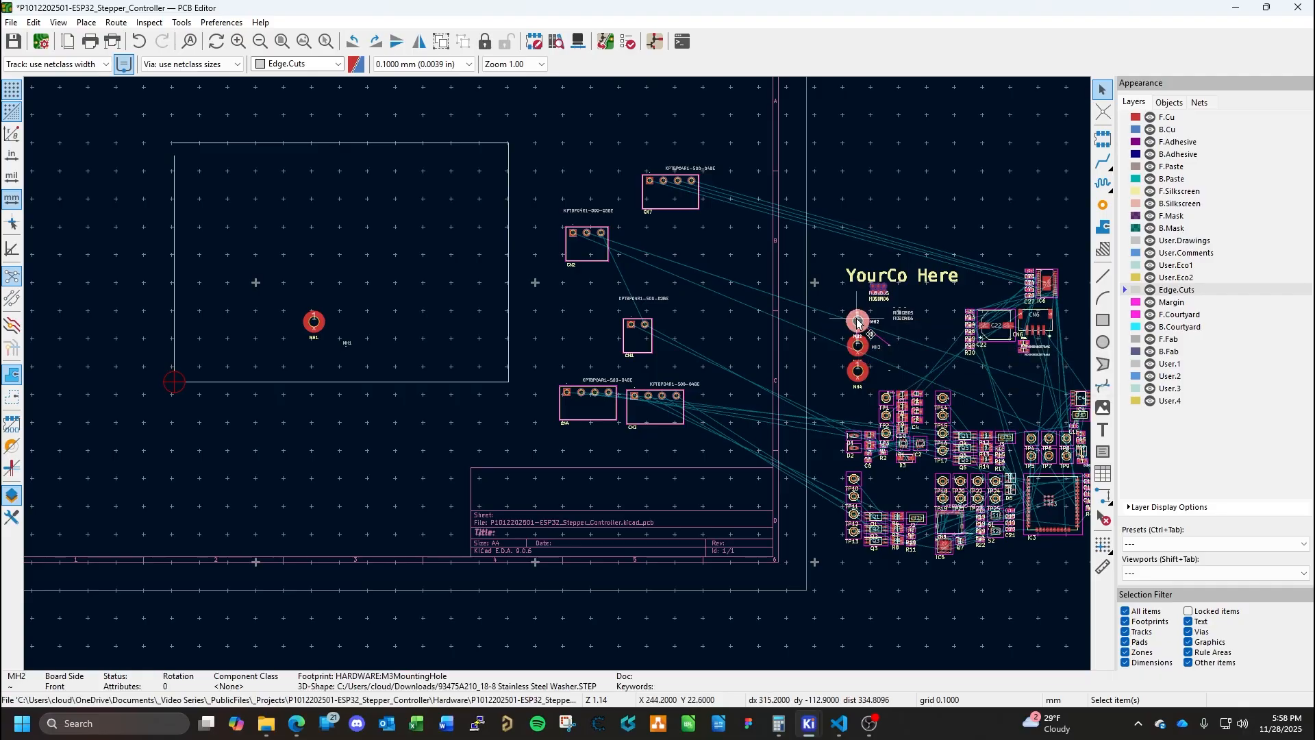
drag(856, 322, 406, 215)
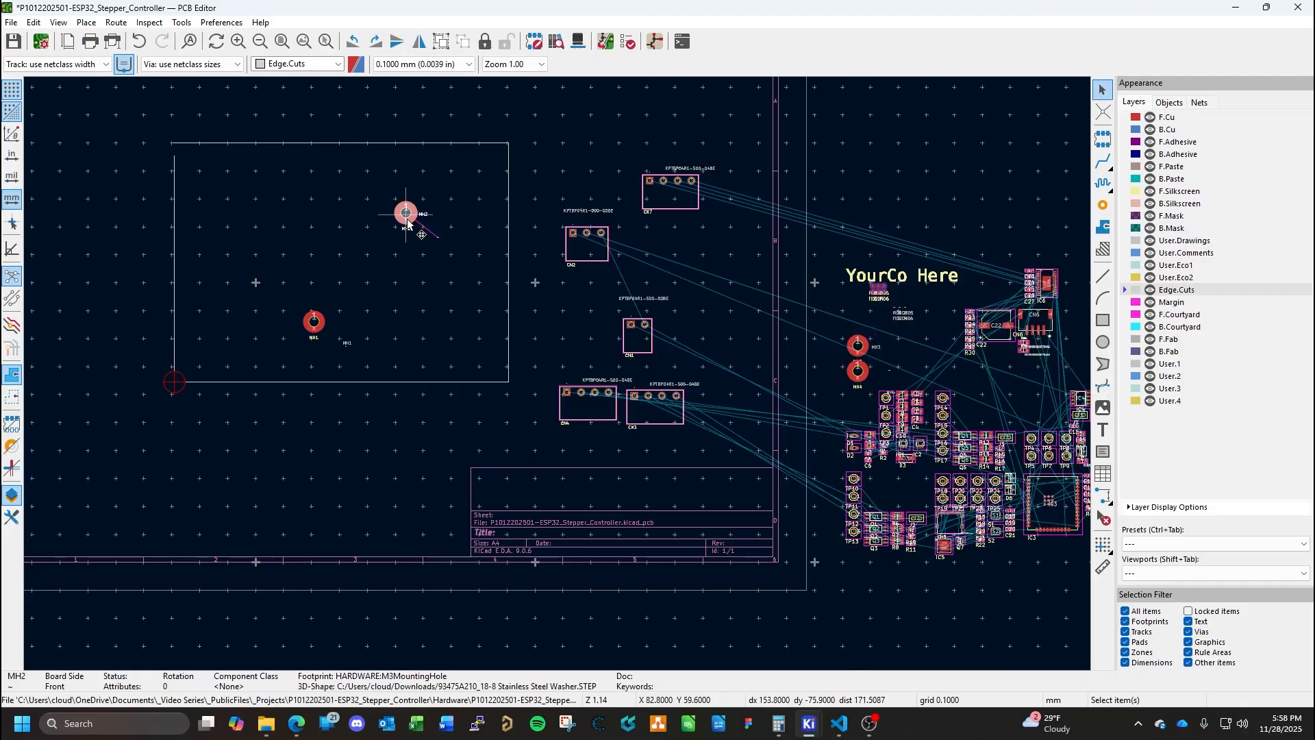
Deselect MH2, make F.Cu the active layer and show the object visibility settings.
click(916, 184)
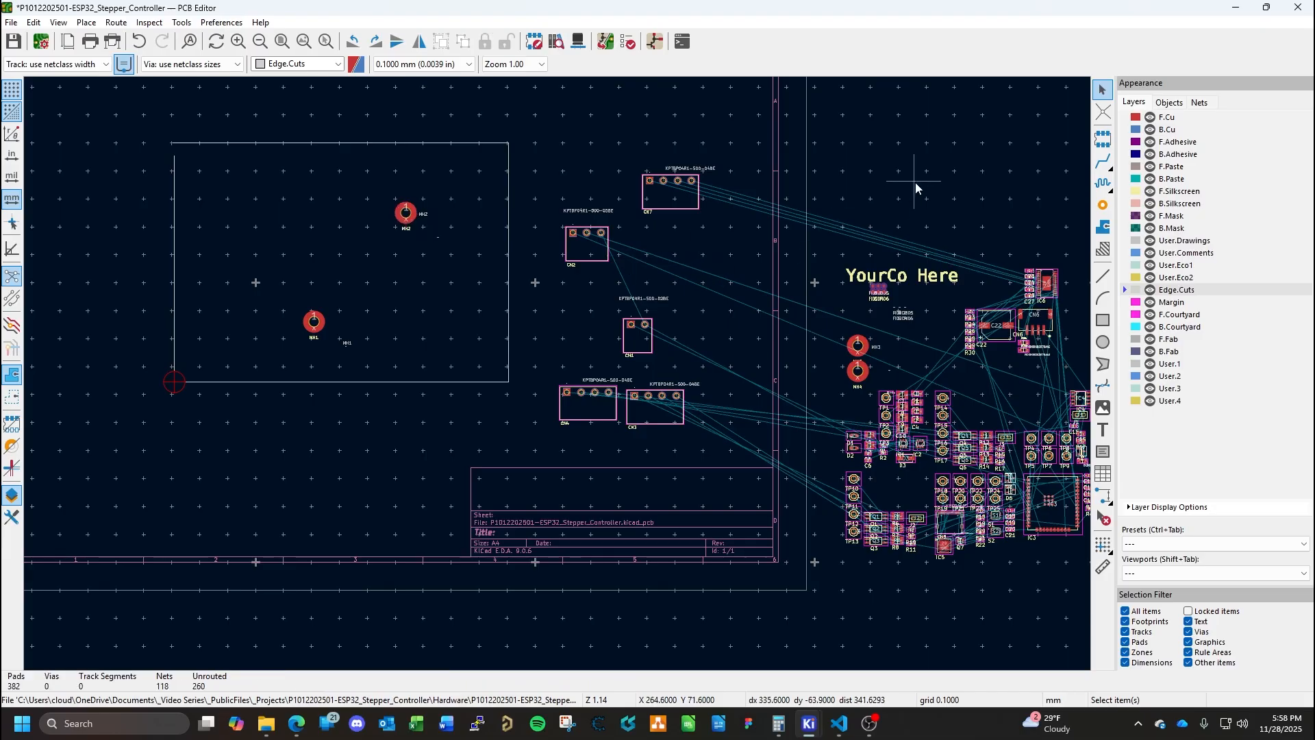
click(1173, 118)
click(1171, 103)
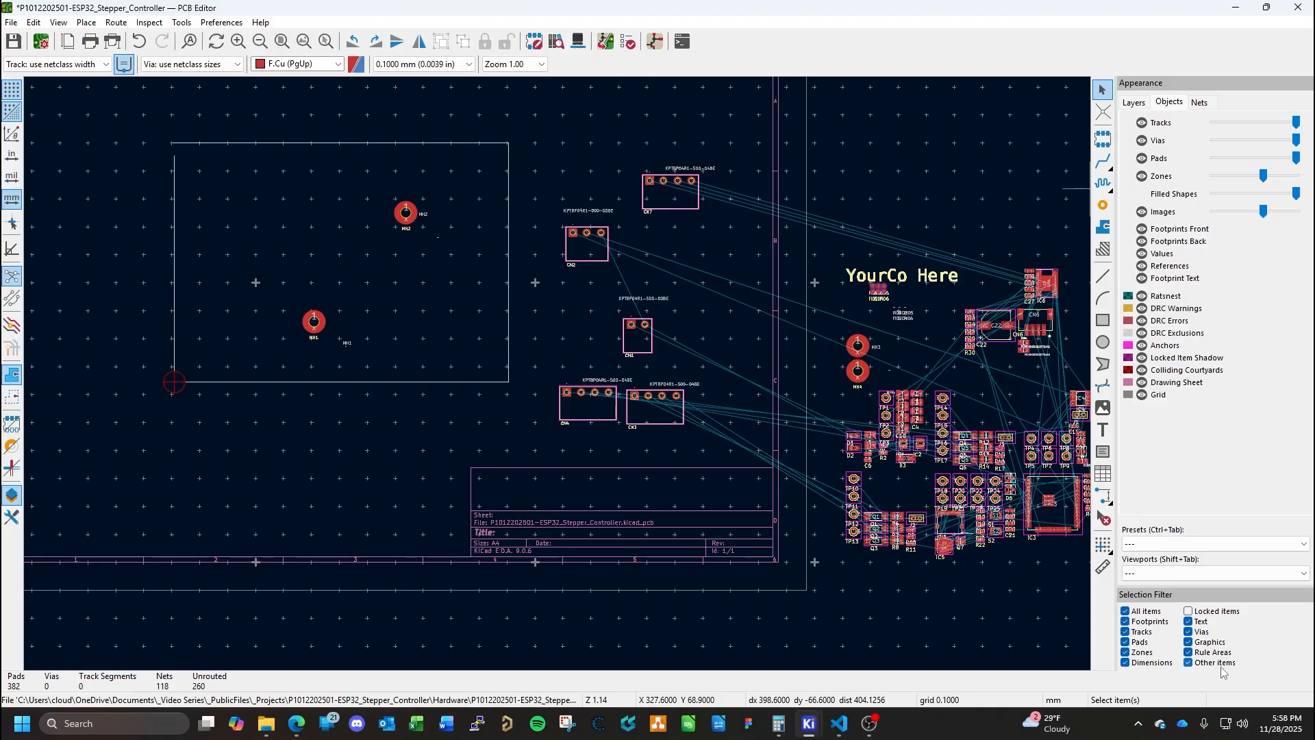
Restrict the selection filter to footprints only and try selecting mounting holes MH3 and MH4.
click(1125, 611)
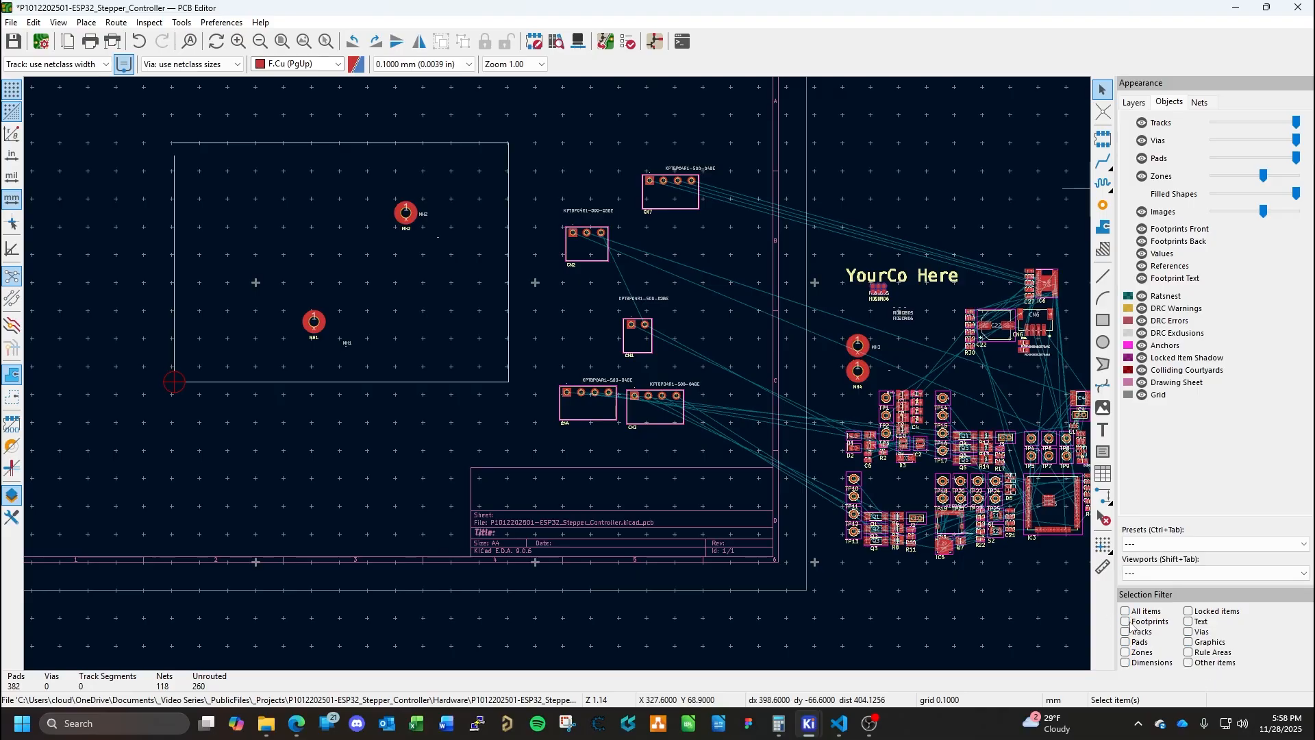
click(1126, 621)
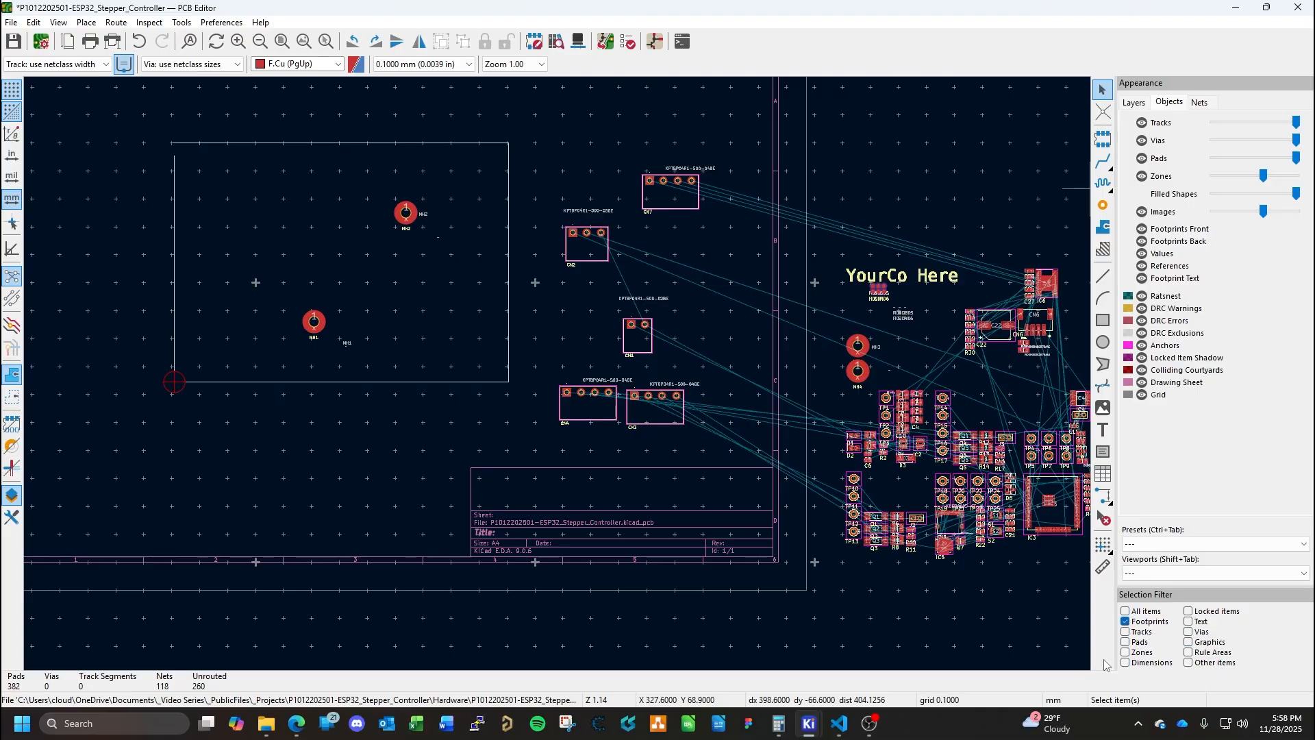
click(859, 350)
click(861, 369)
click(892, 354)
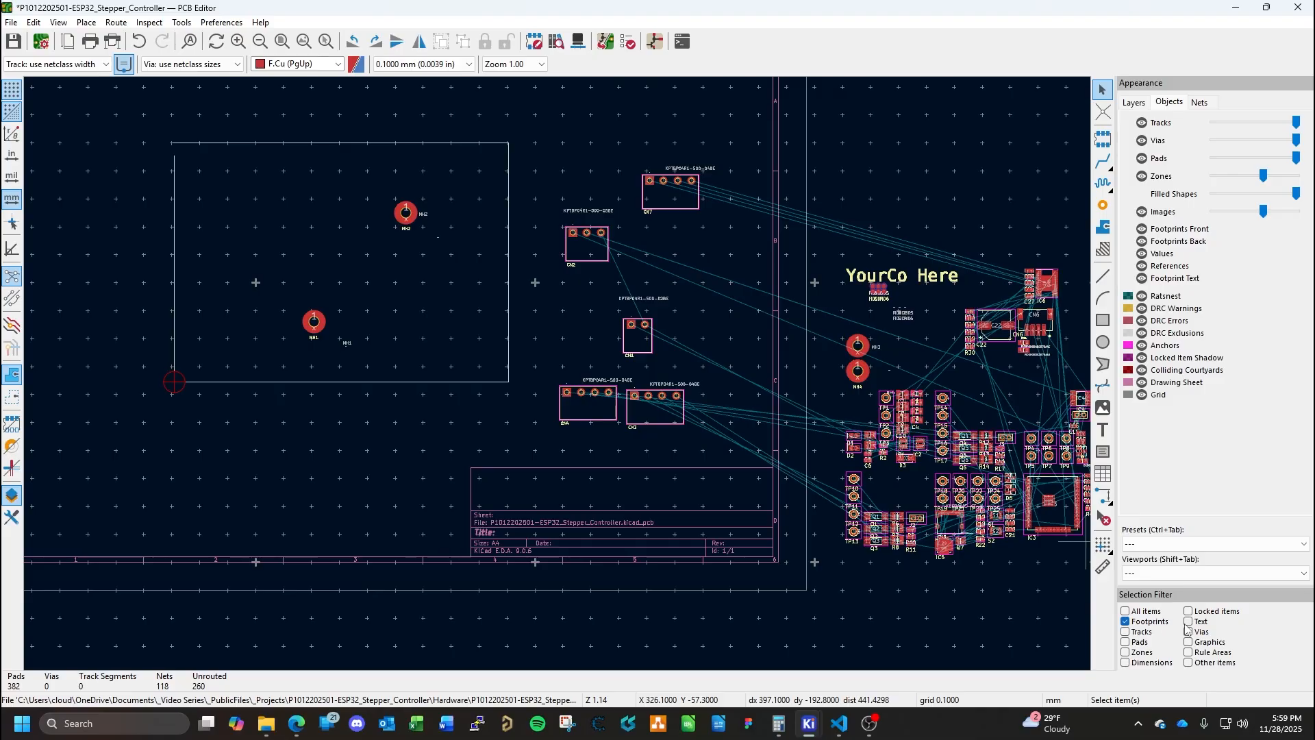
Show the layer list again and re-enable all item types in the selection filter.
click(1132, 104)
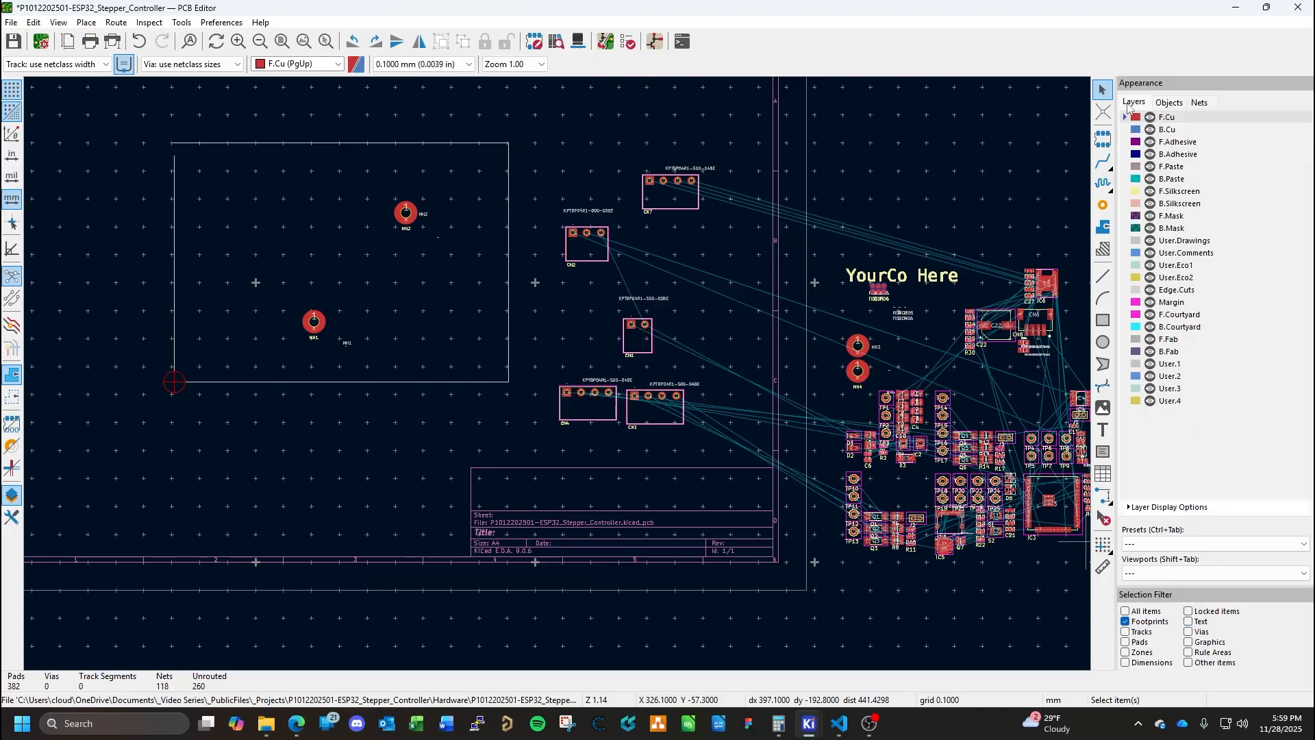
click(1127, 612)
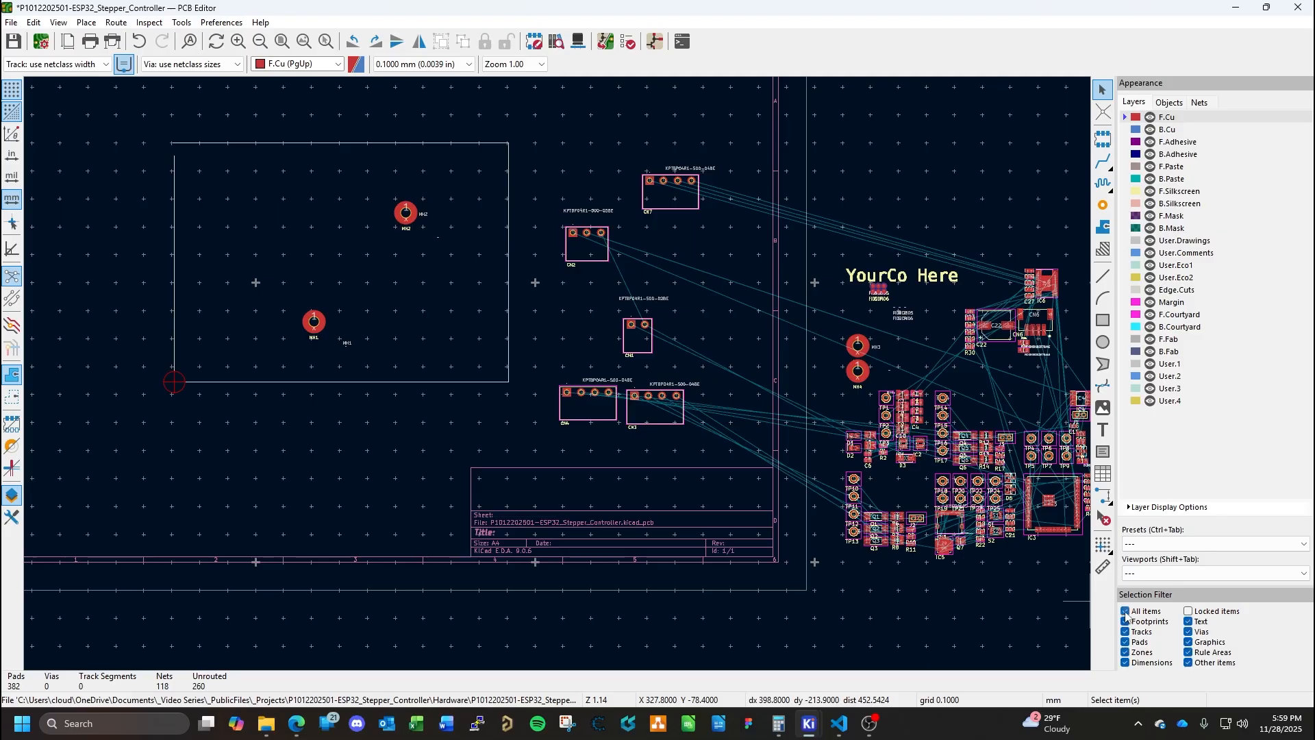
Try selecting mounting holes MH4 and MH3 and a part in the component cluster with all item types selectable.
click(857, 376)
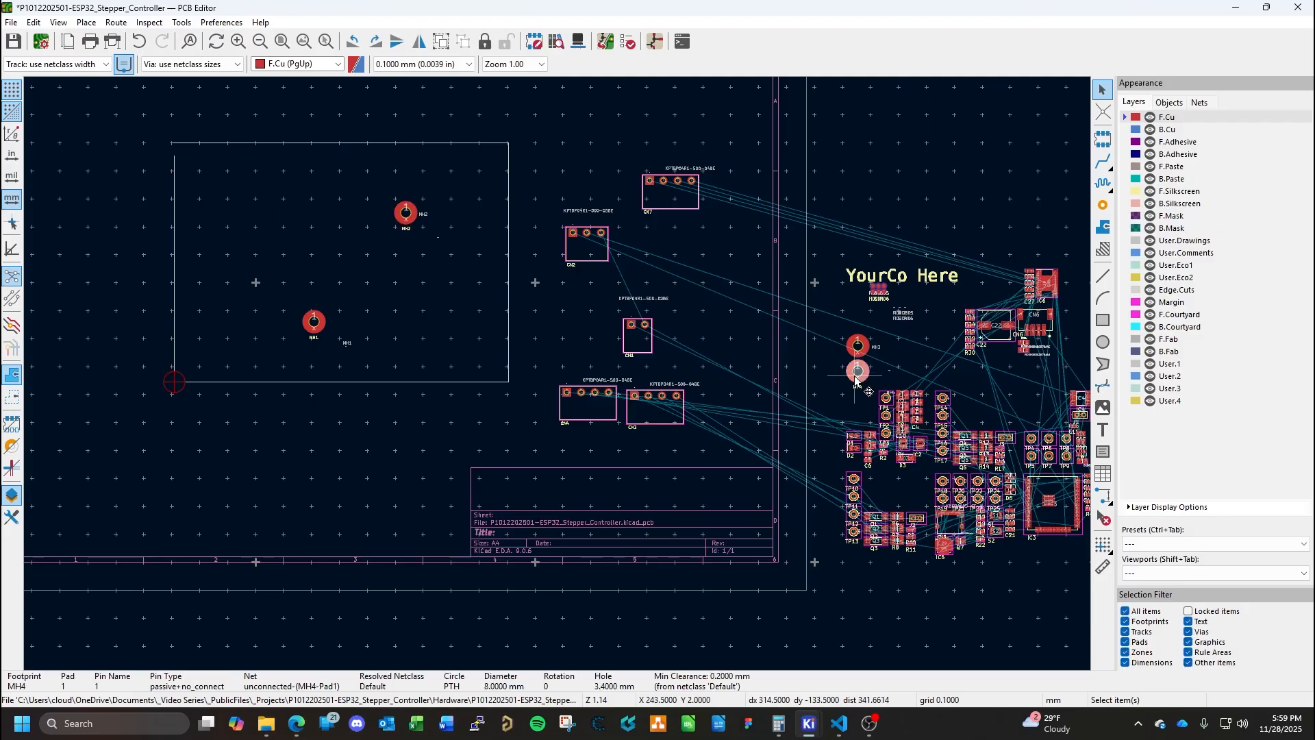
click(855, 363)
click(893, 370)
click(858, 349)
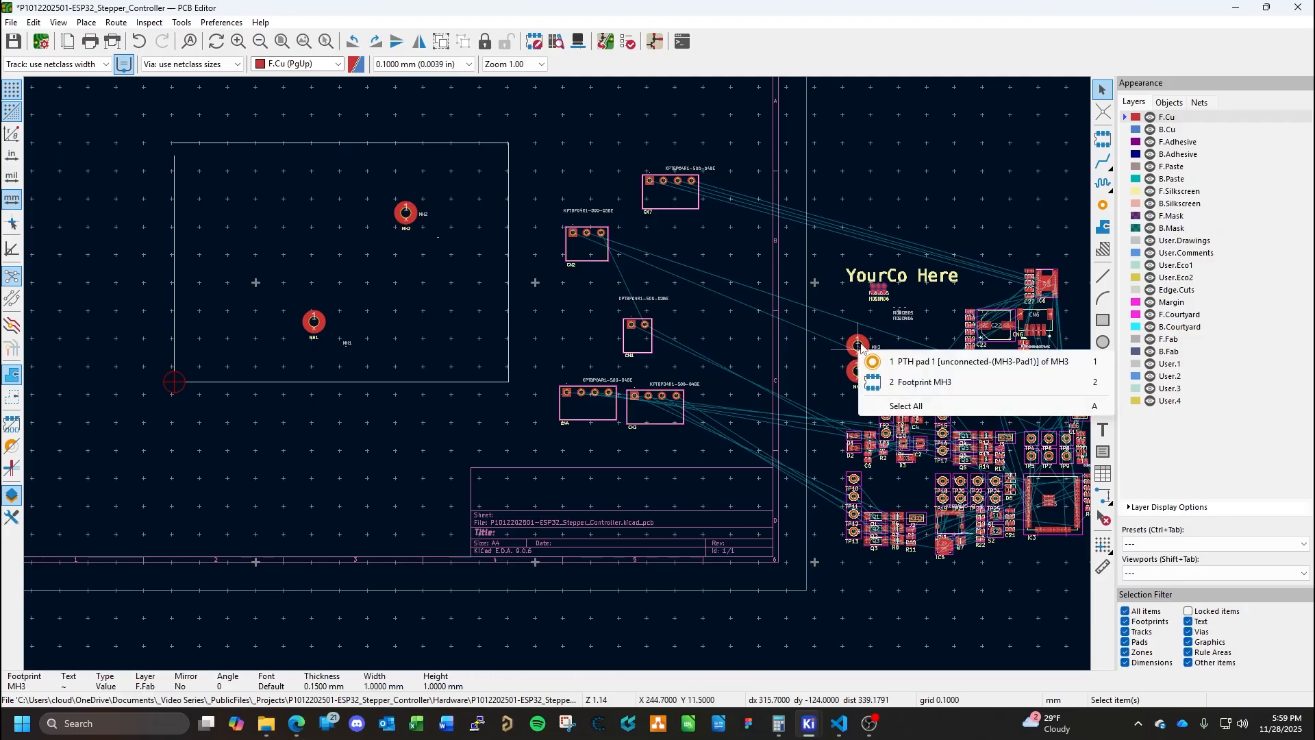
click(912, 327)
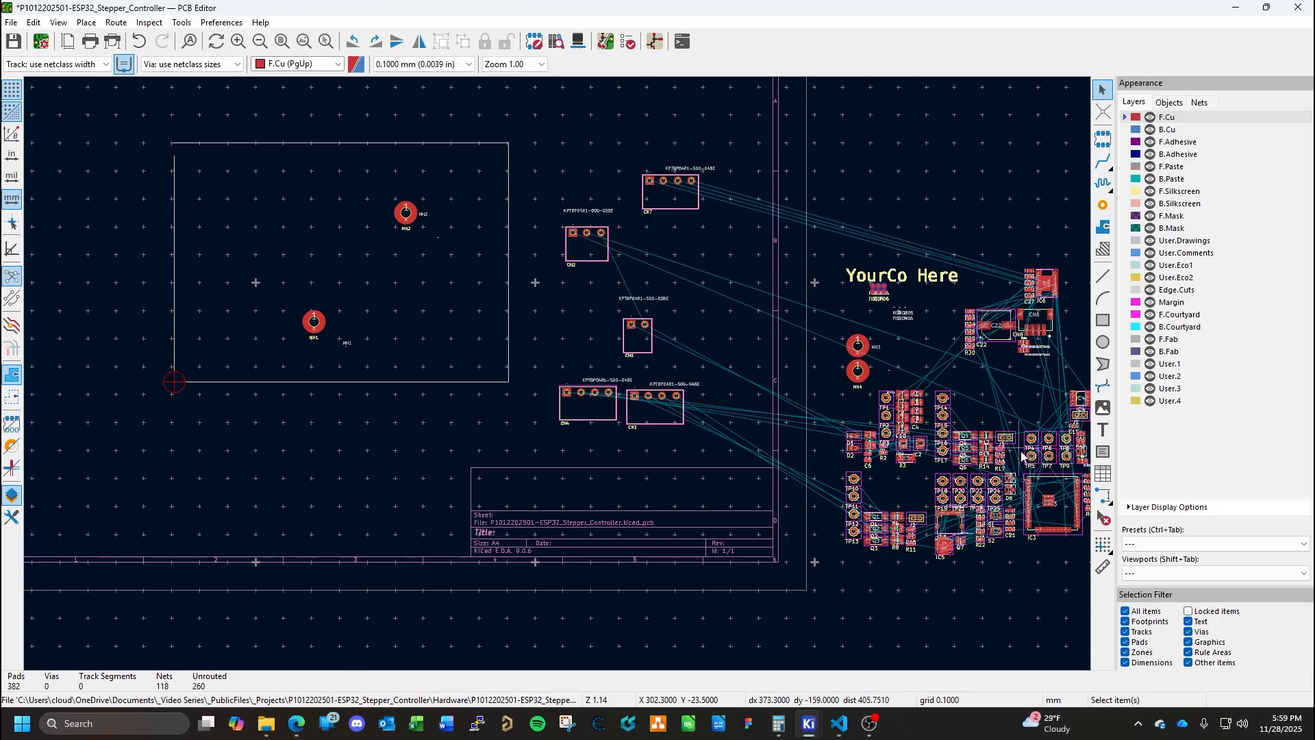
click(1012, 499)
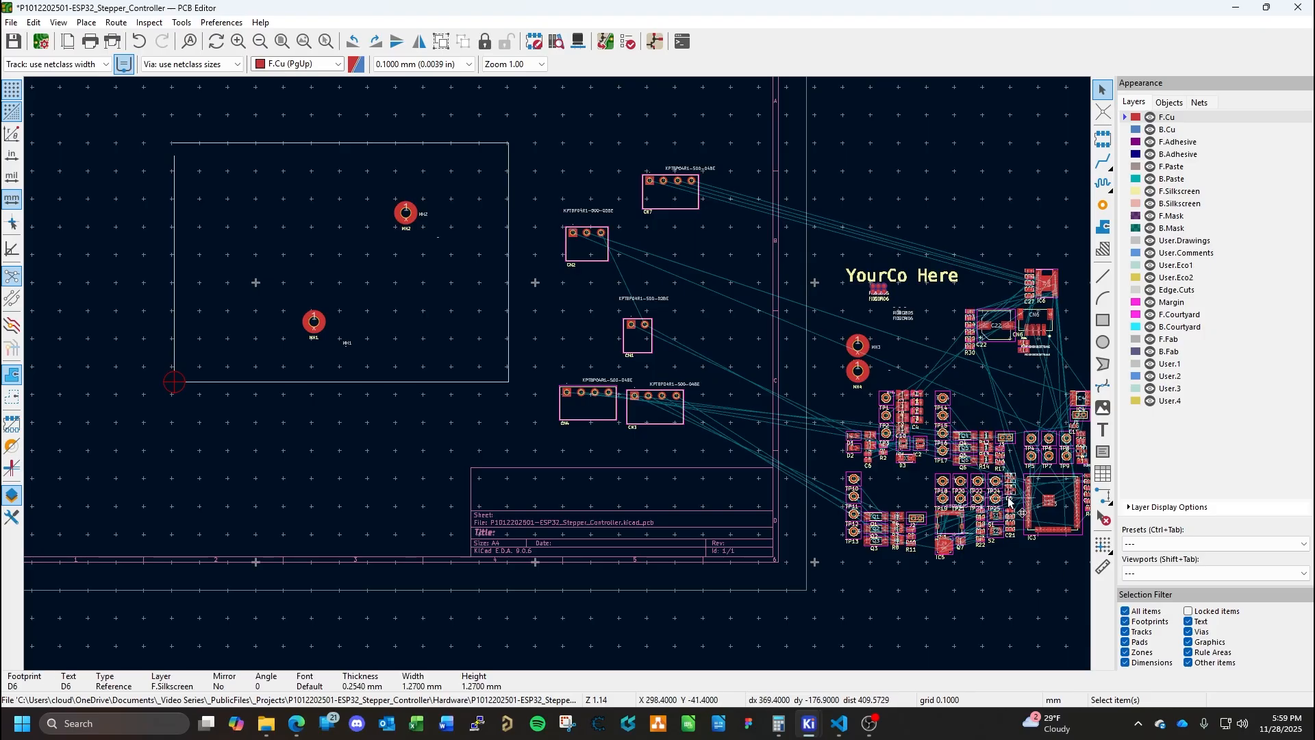
click(1025, 581)
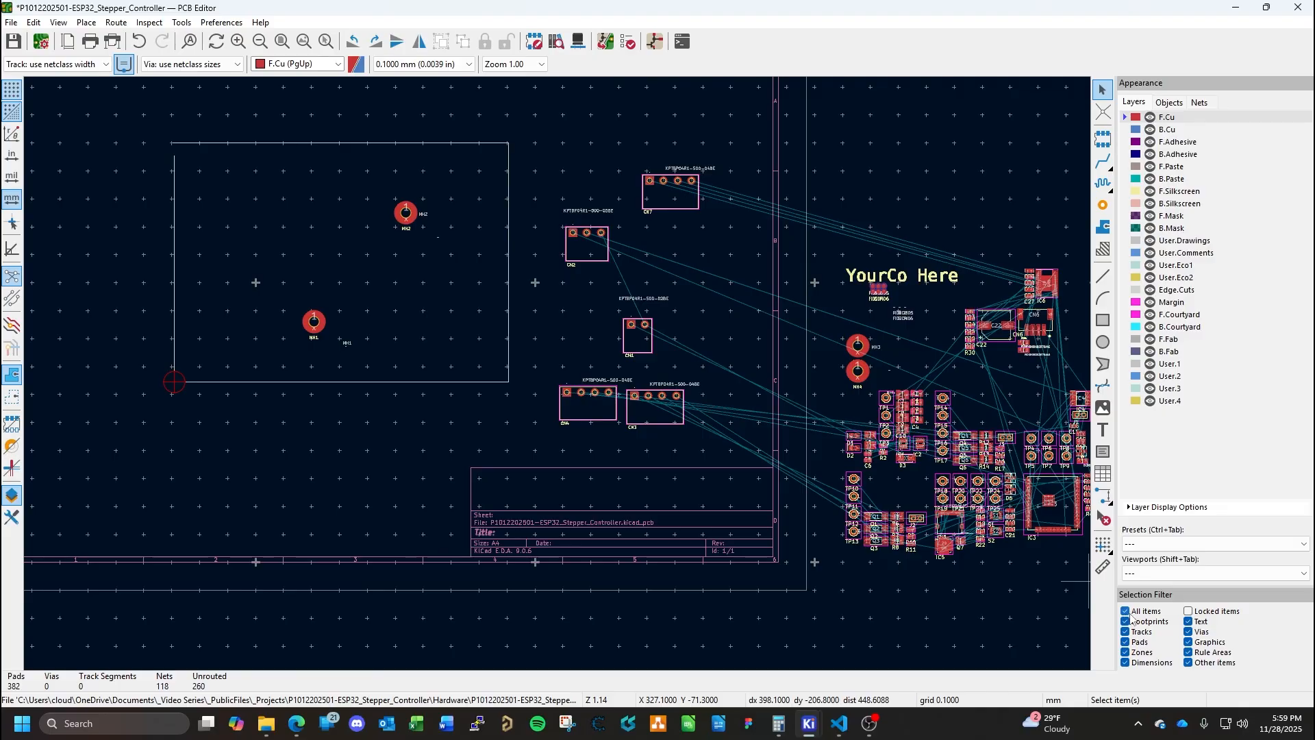
Restrict the selection filter to footprints only and move mounting holes MH3 and MH4 into the right half of the board outline.
click(1129, 613)
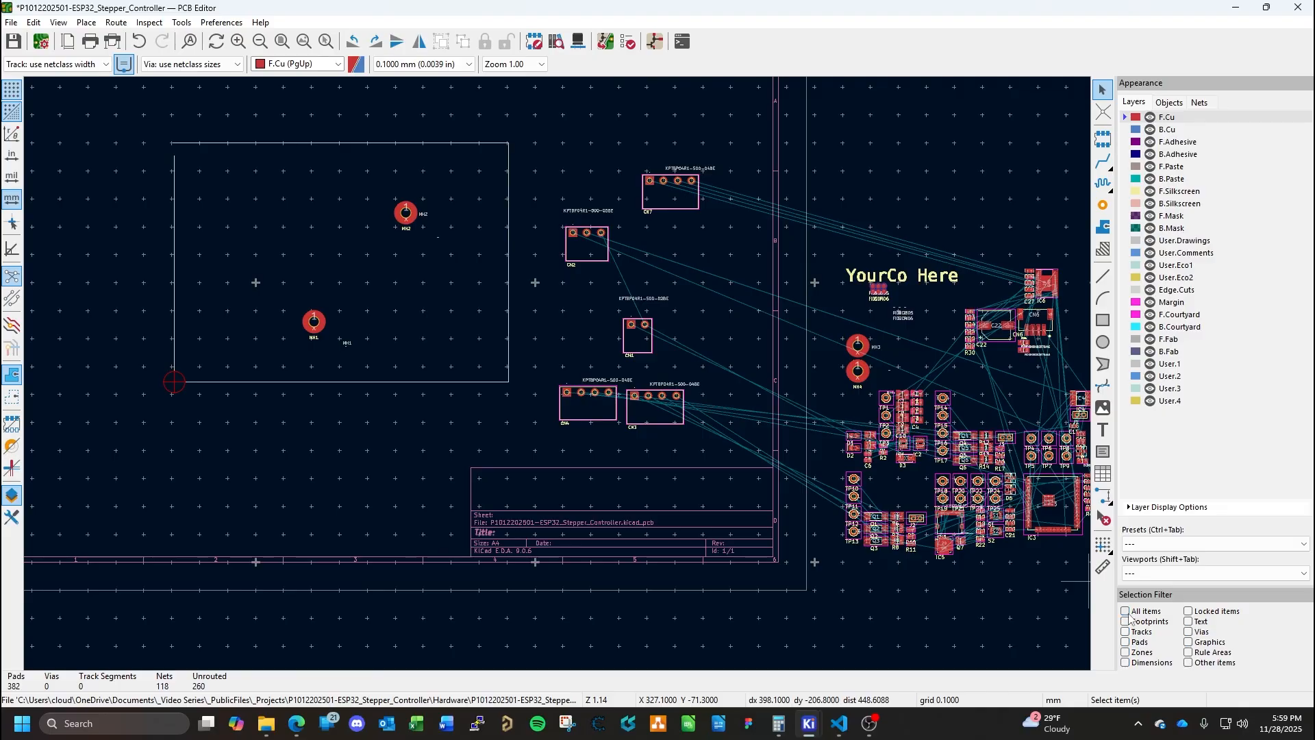
click(1125, 622)
click(849, 346)
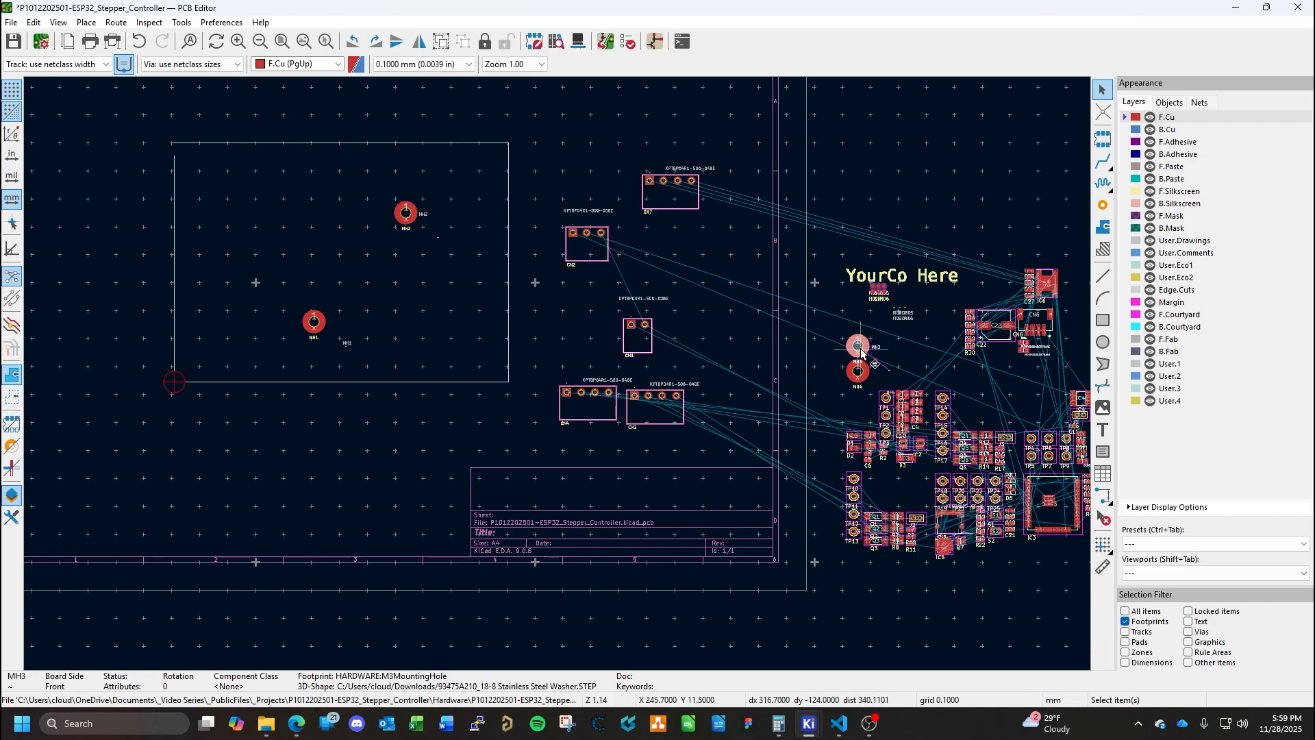
drag(816, 342, 412, 339)
click(857, 370)
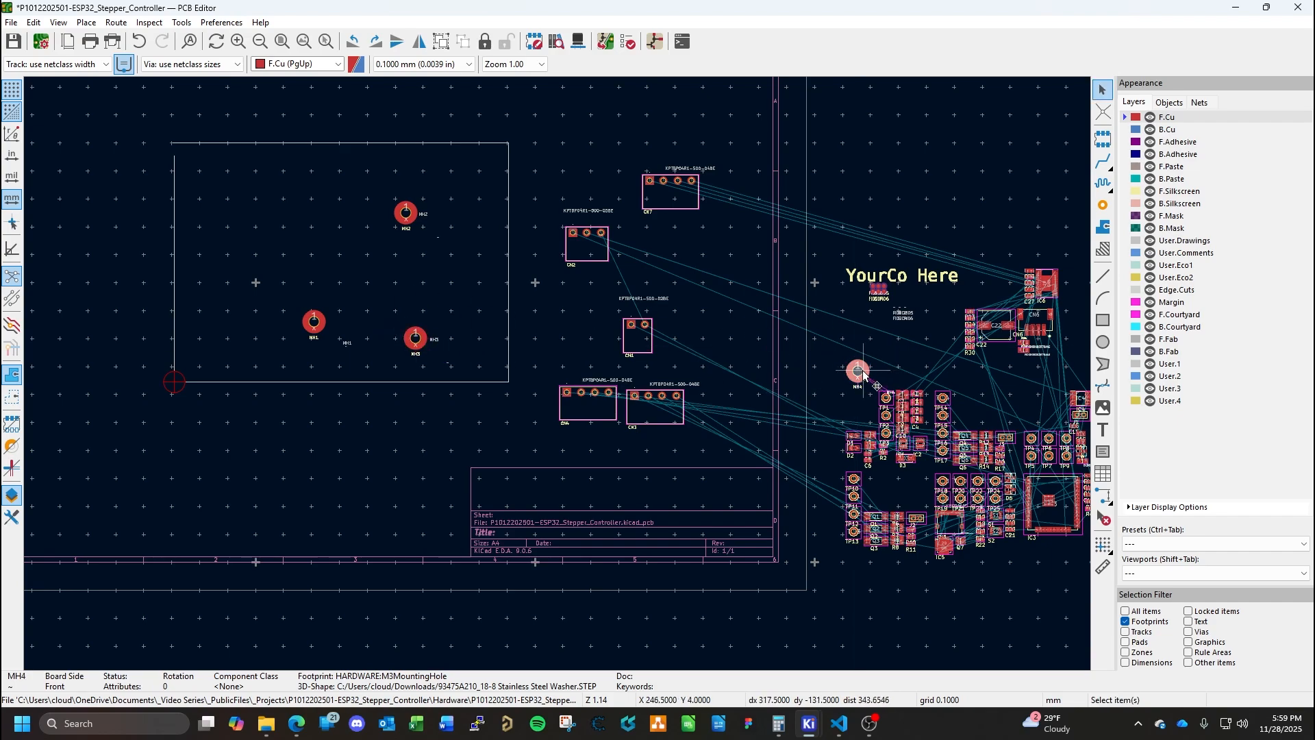
drag(858, 371, 405, 296)
click(458, 348)
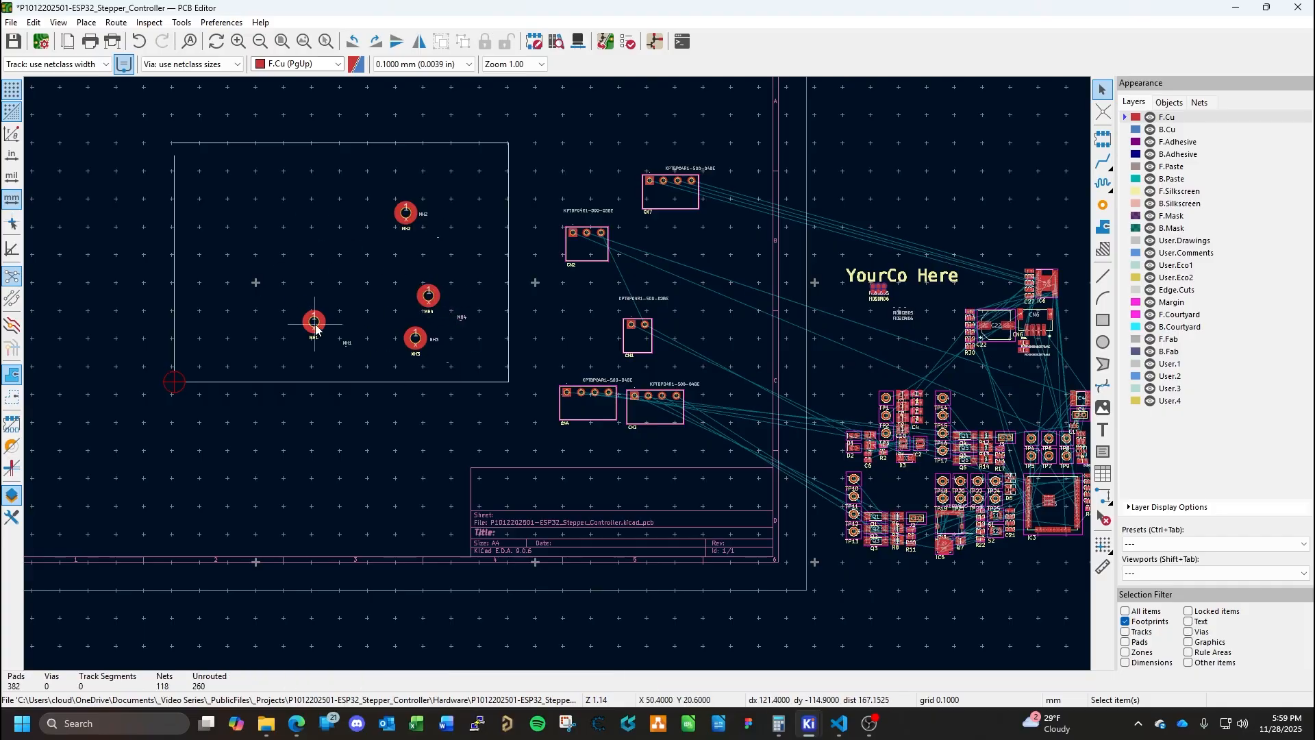
Spread the mounting holes to the board corners: MH1 lower left, MH3 lower right, MH2 upper left, MH4 upper right.
drag(316, 324, 181, 349)
drag(315, 322, 204, 358)
click(416, 338)
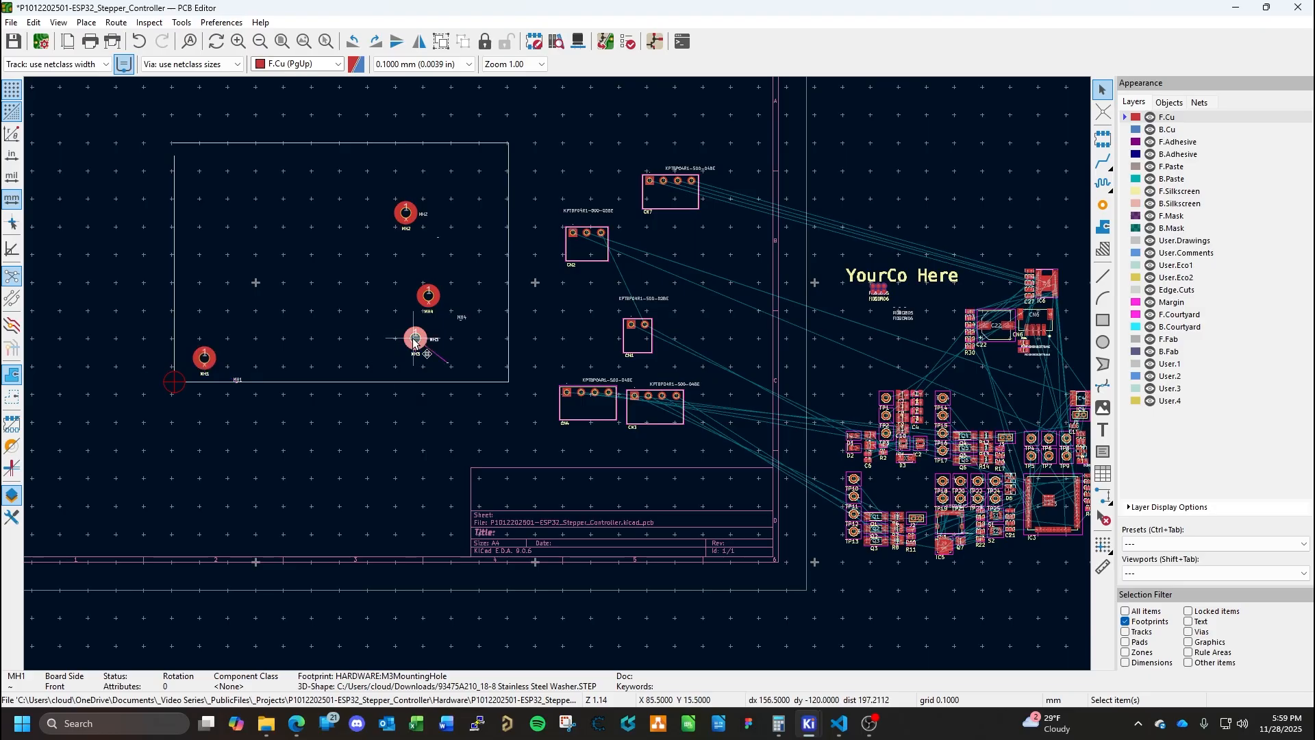
double_click(419, 346)
key(Escape)
drag(419, 345, 472, 358)
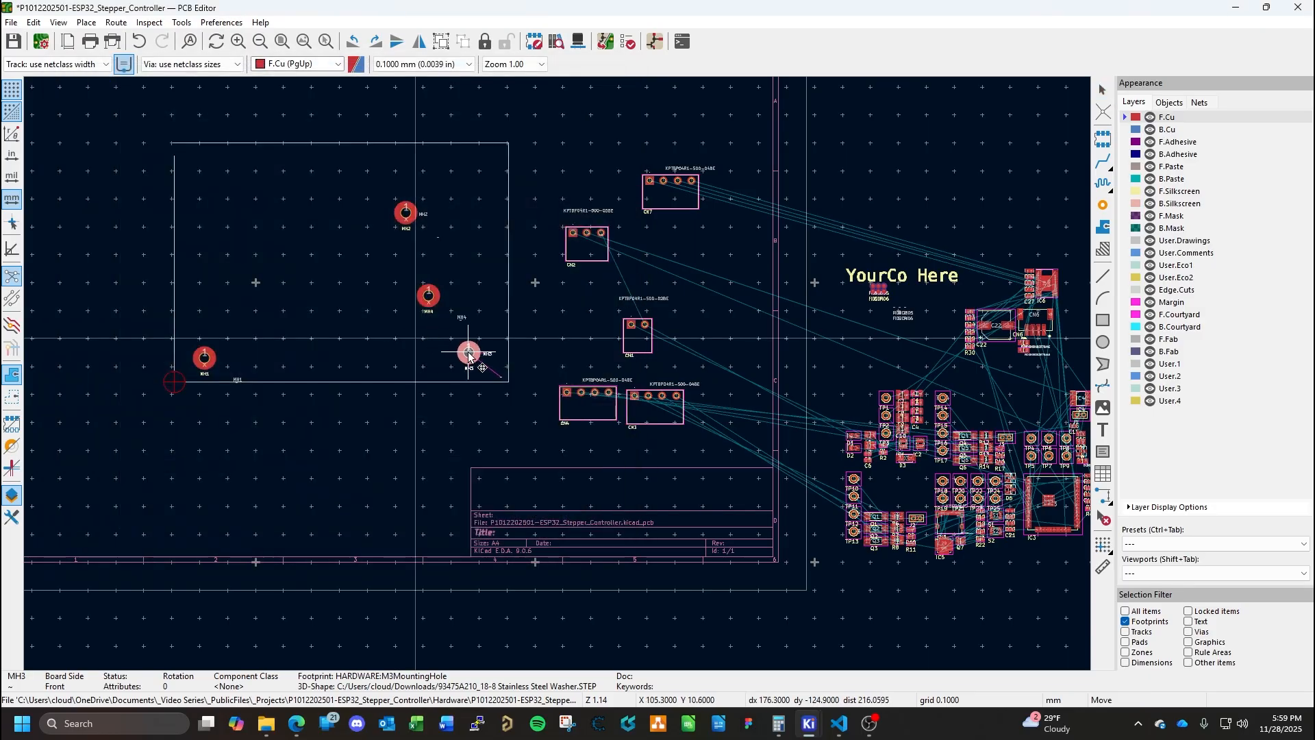
click(372, 266)
drag(408, 220, 194, 165)
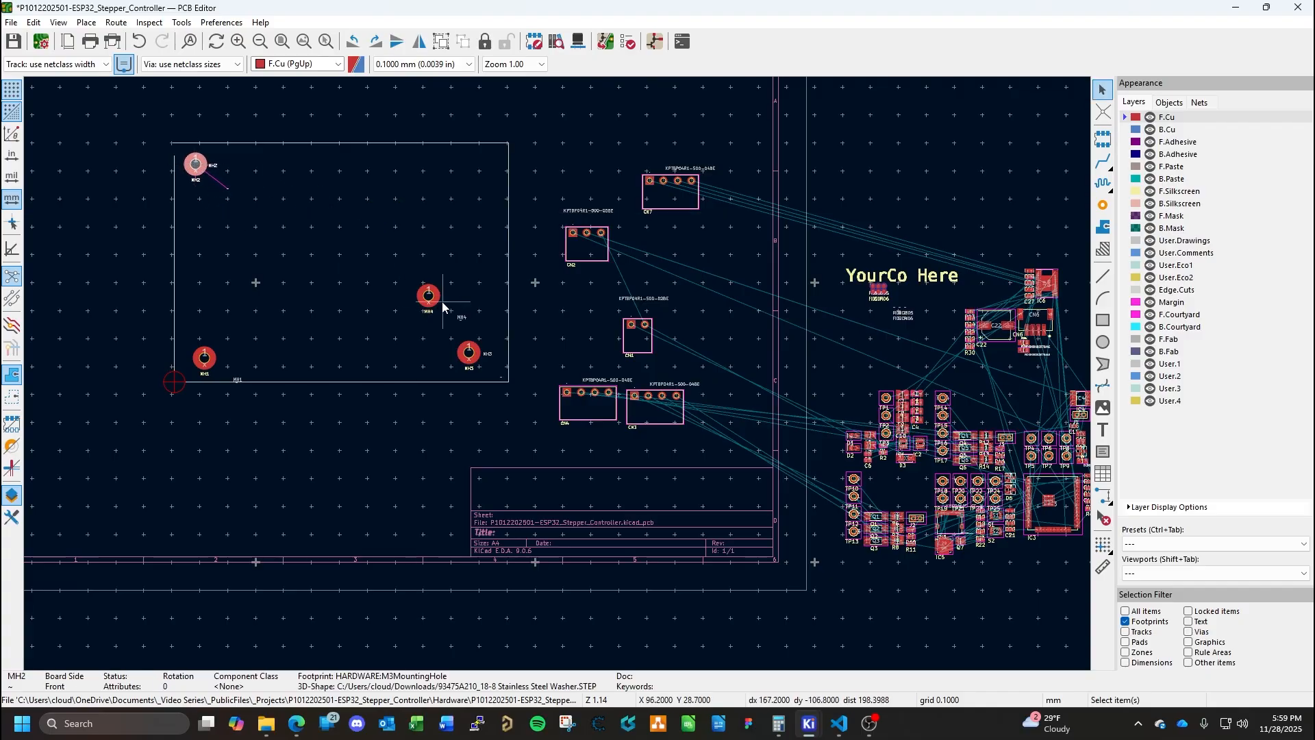
drag(429, 285, 481, 152)
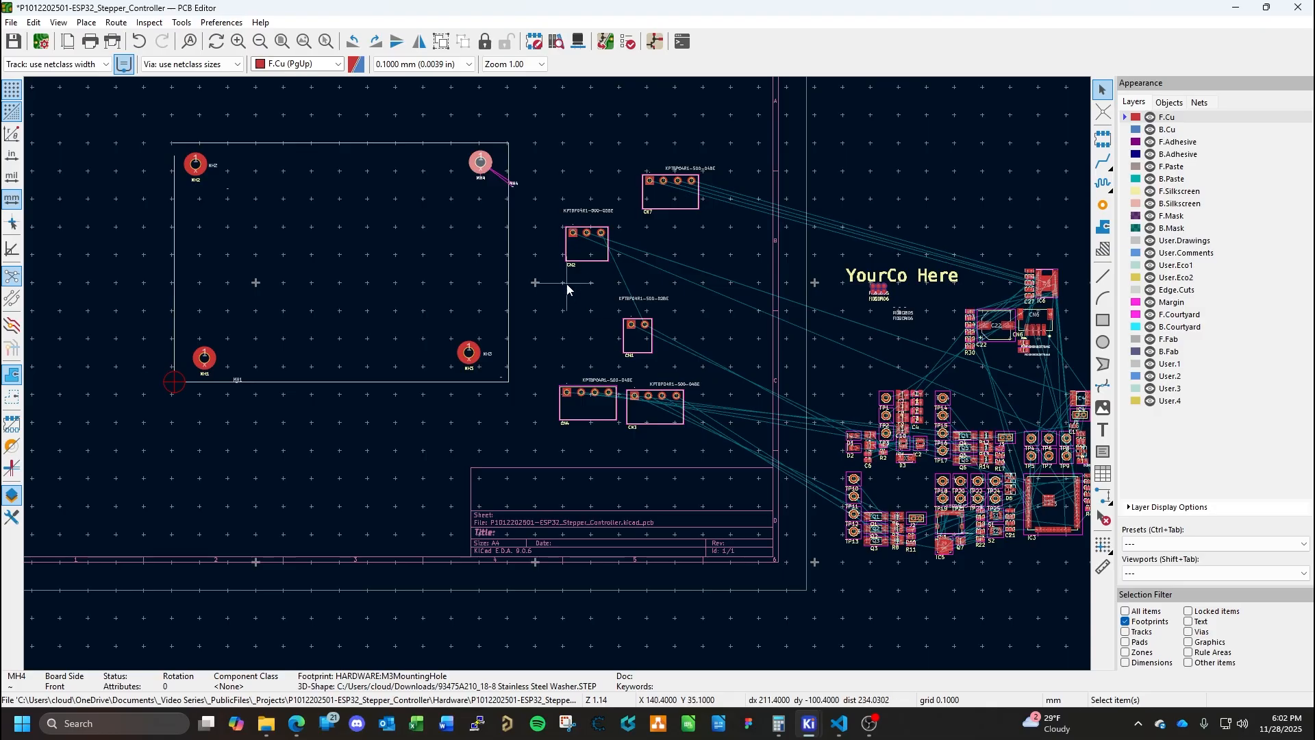
Move four-pin connector CN4 to the board's left edge just above MH1 and rotate it to -90 degrees.
click(584, 414)
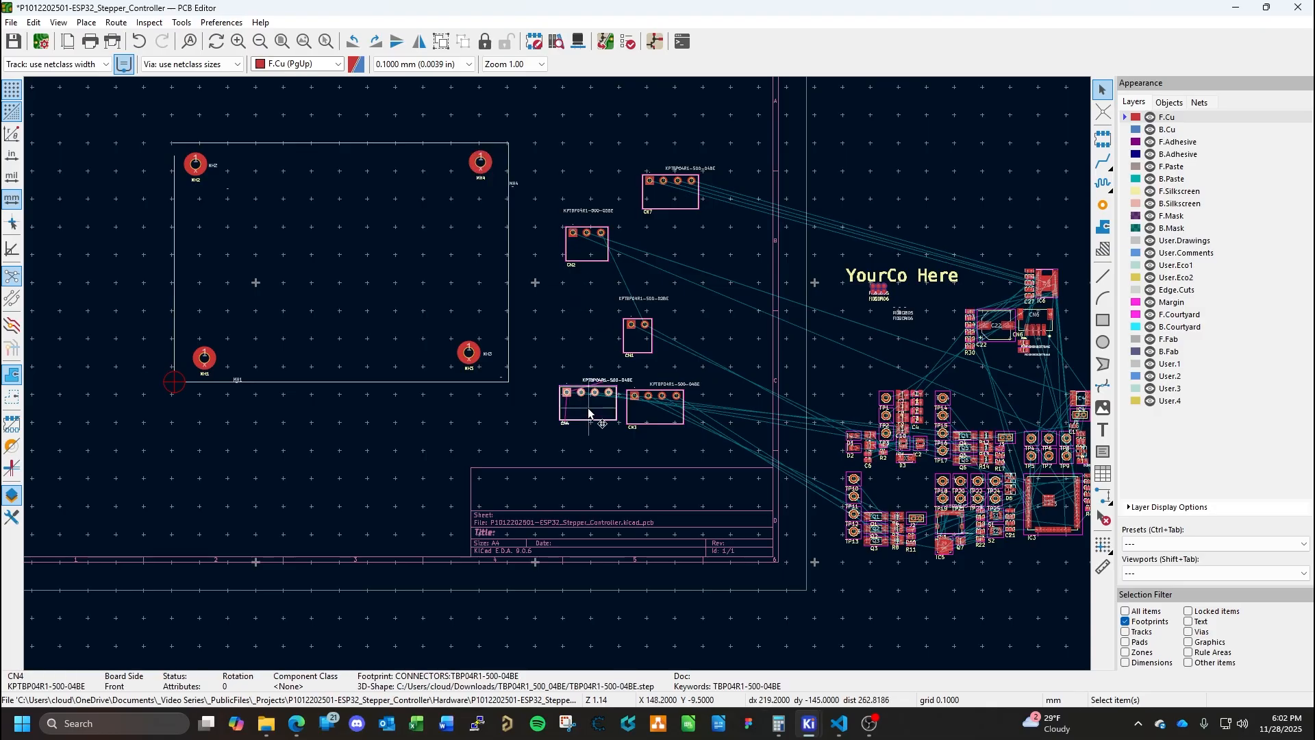
drag(588, 408, 203, 318)
key(r)
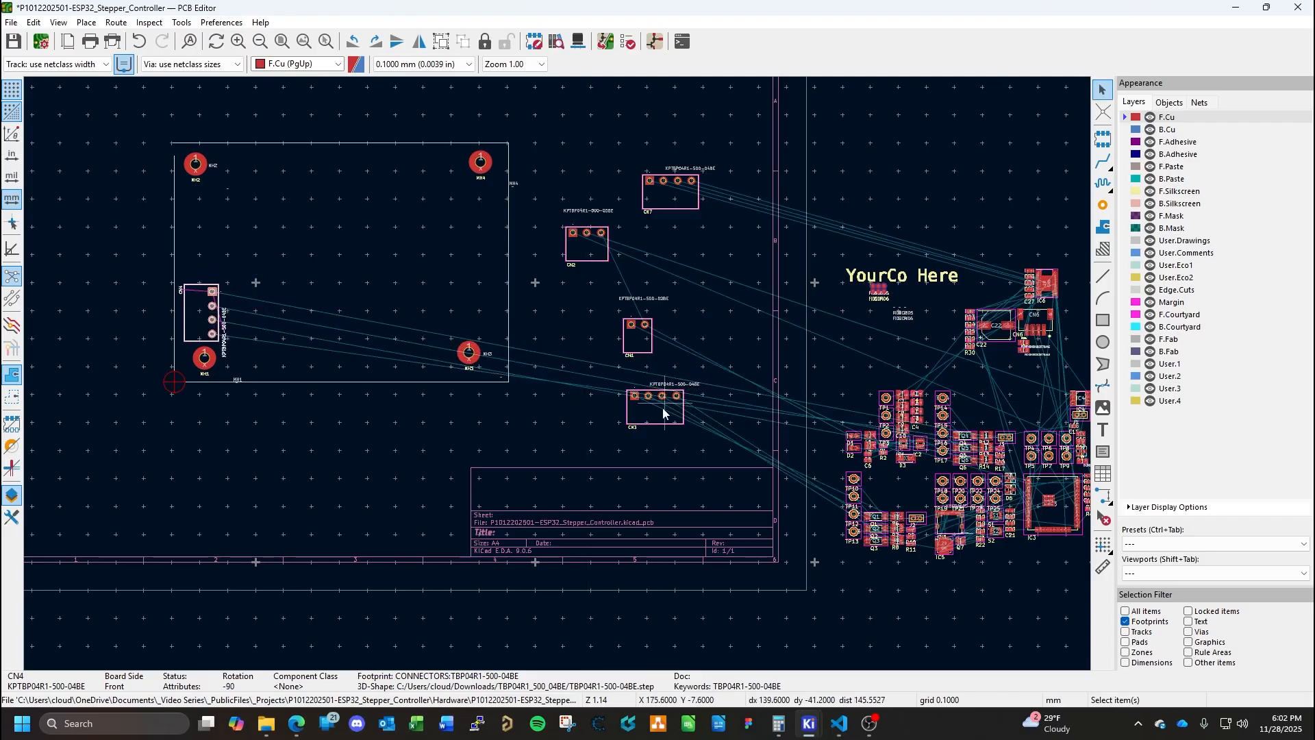
Move four-pin connector CN3 to the board's left edge directly above CN4, rotated to match CN4's orientation.
click(656, 413)
double_click(658, 411)
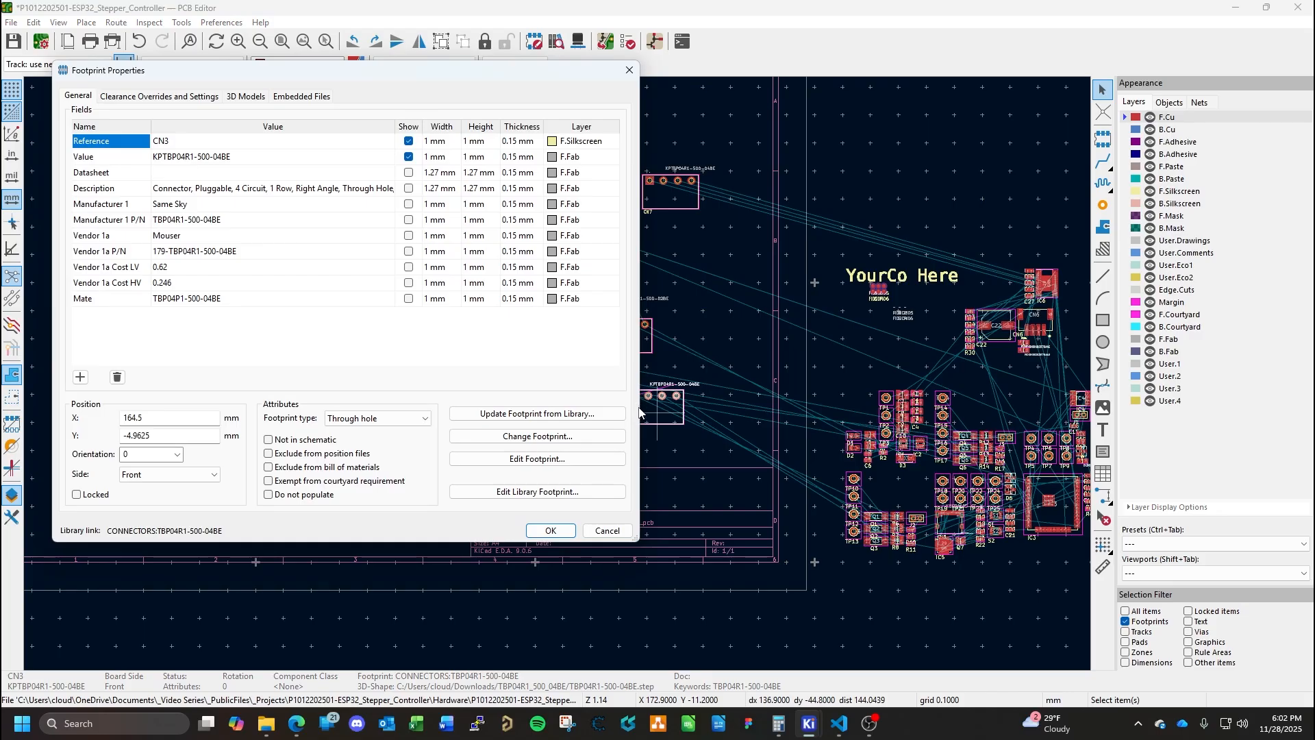
key(Escape)
drag(660, 409, 201, 251)
key(r)
key(r)
key(r)
key(Escape)
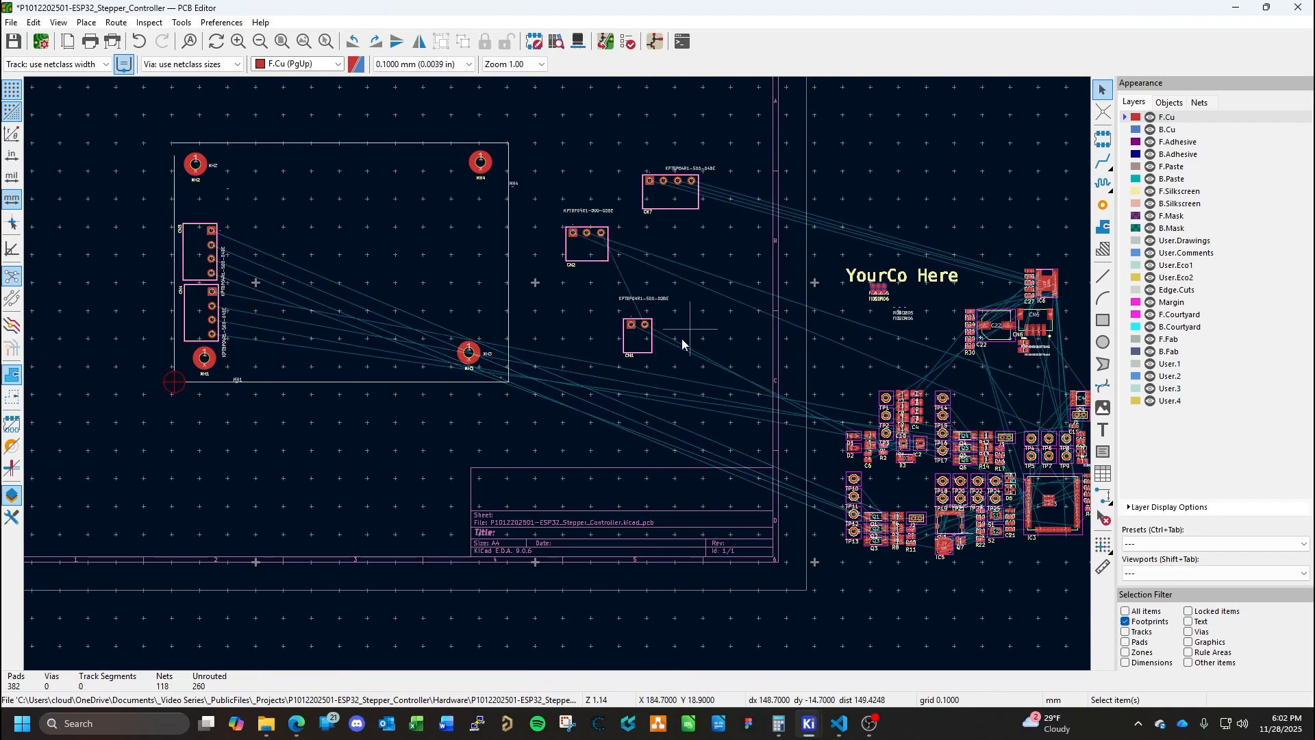
Move four-pin connector CN7 to the board's right edge just above MH3 and rotate it 90 degrees.
click(680, 192)
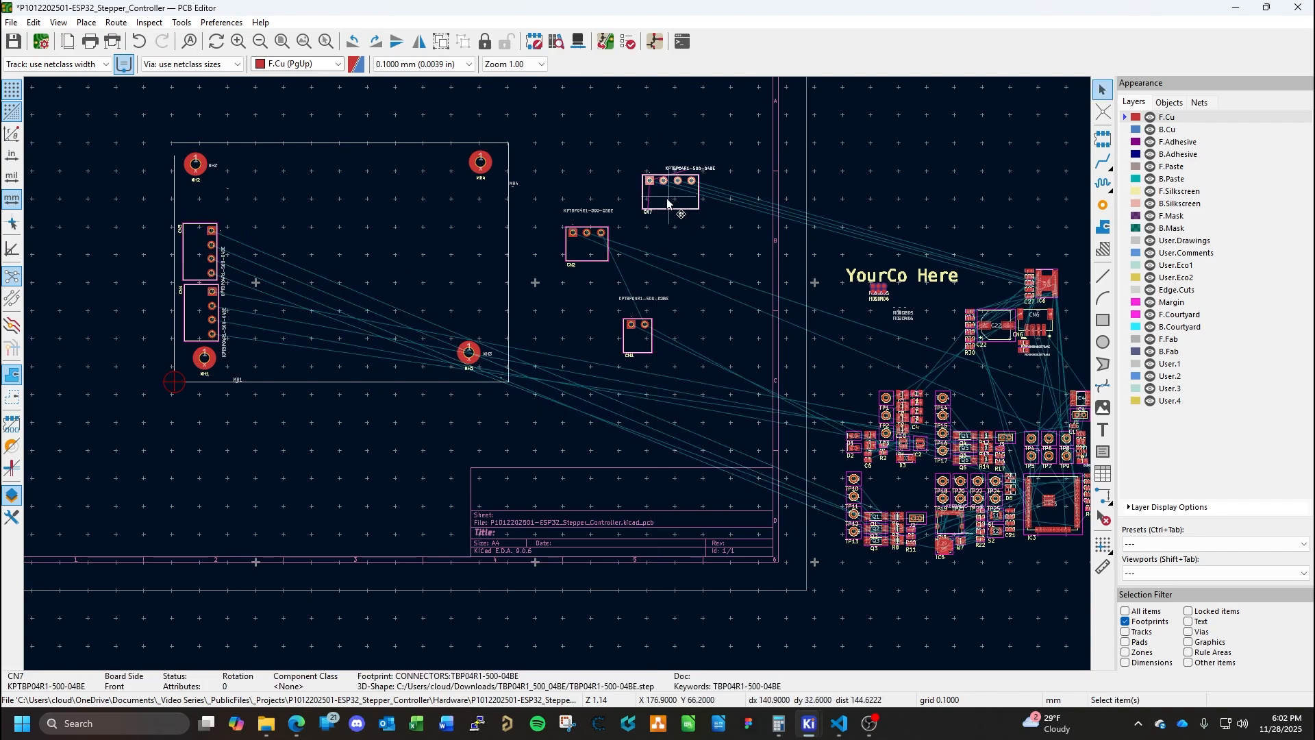
drag(680, 192, 488, 307)
key(r)
click(598, 372)
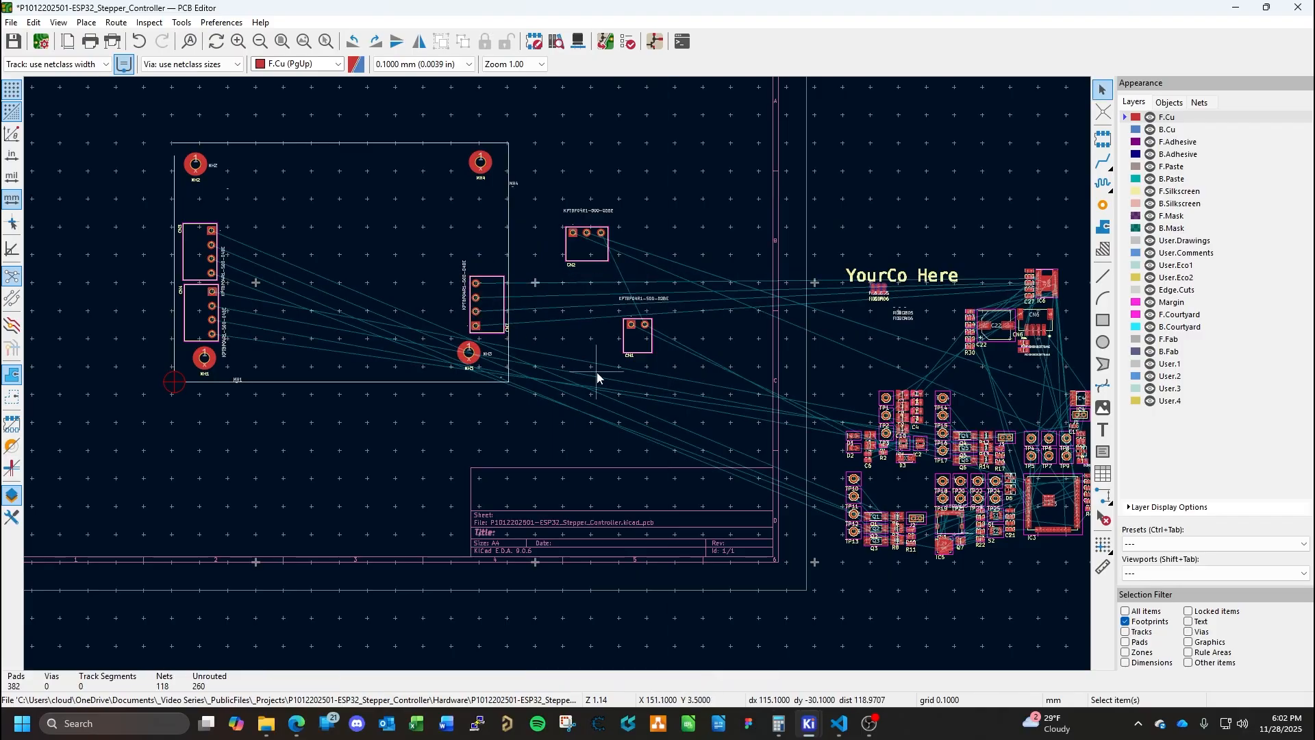
Rotate three-pin connector CN2 by 90 degrees and place it at the board's right edge just below MH4.
click(638, 346)
click(689, 250)
click(587, 244)
key(r)
drag(586, 244, 483, 214)
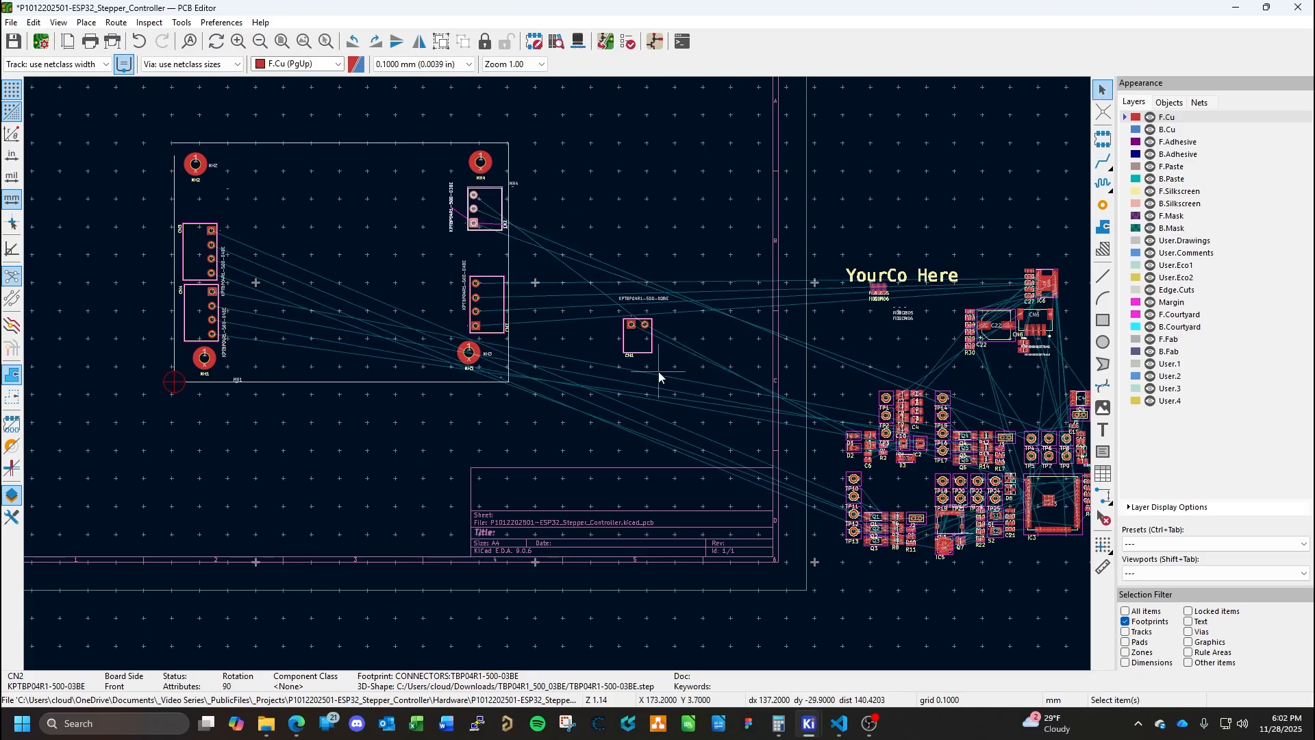
Place two-pin connector CN1 at the board's left edge between MH2 and CN3, rotated to -90 degrees.
double_click(642, 351)
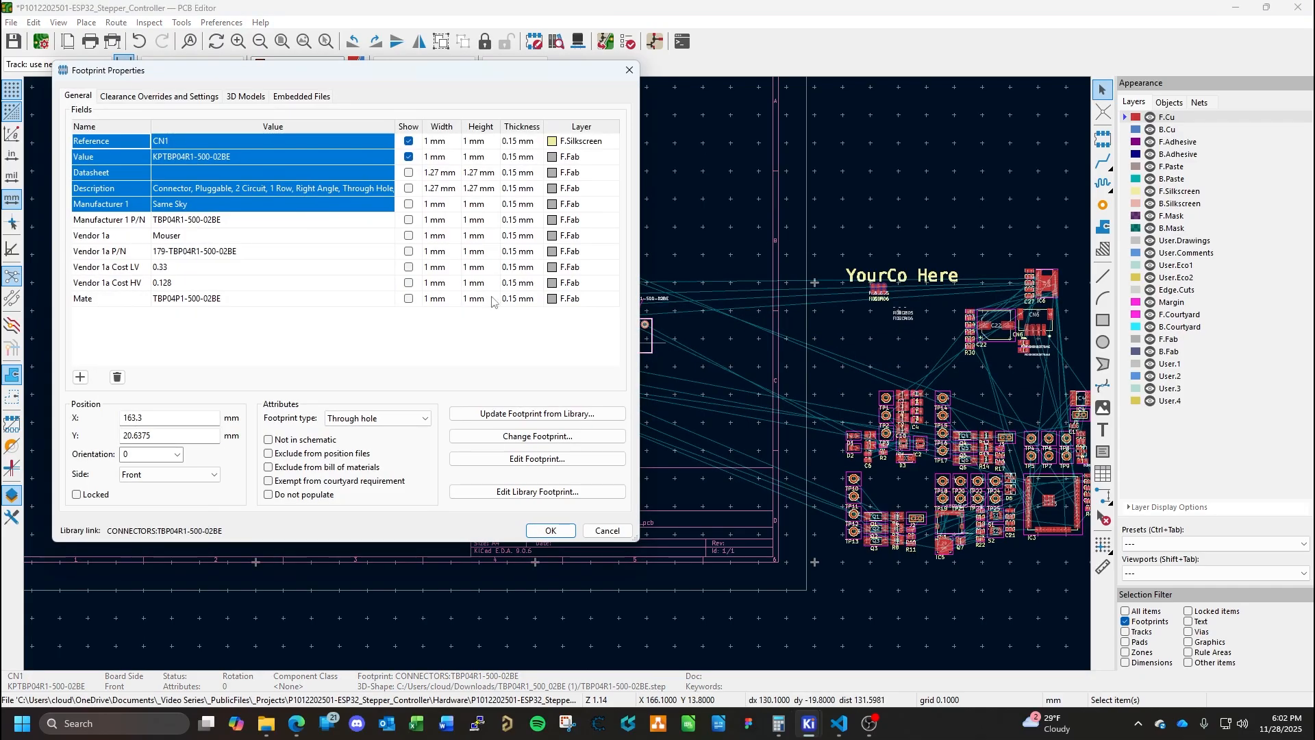
key(Escape)
key(r)
drag(648, 355, 199, 200)
key(r)
key(r)
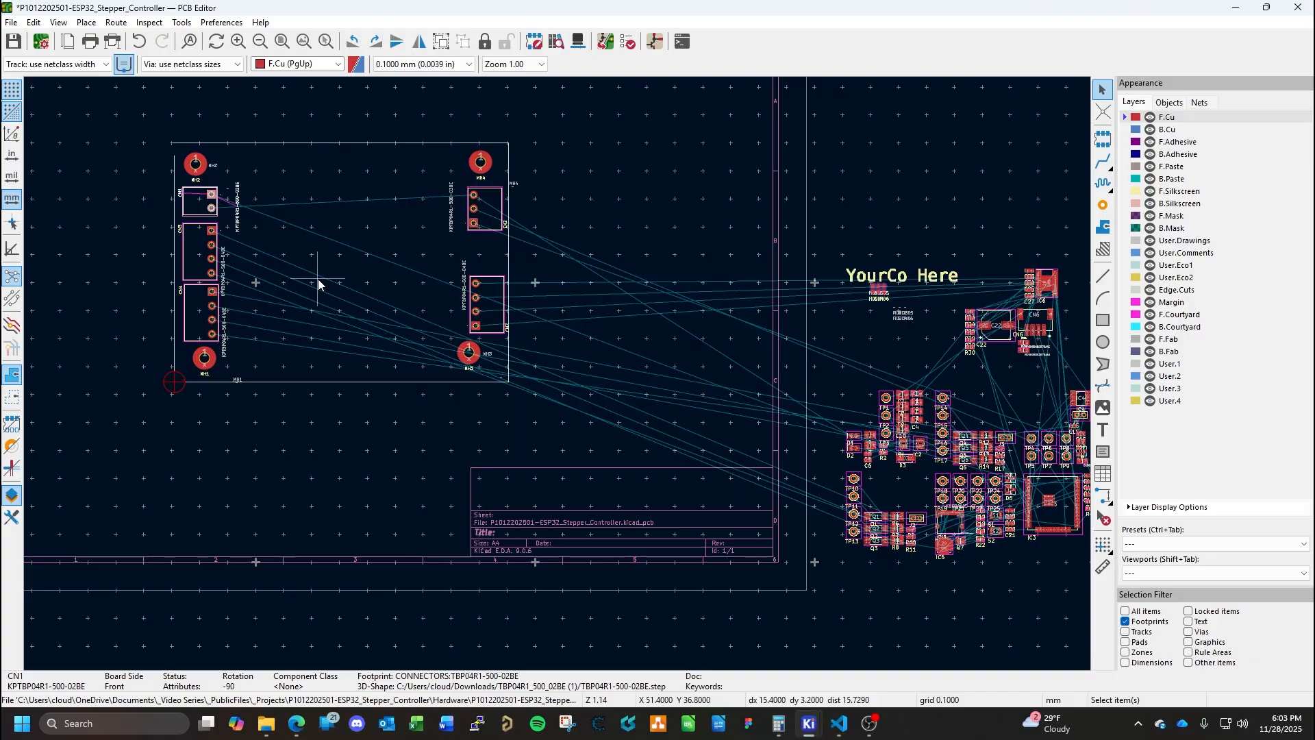
Fine-tune the positions of CN2 and CN7 along the board's right edge, CN2 slightly up and CN7 slightly down.
mouse_move(479, 219)
mouse_down()
mouse_move(486, 237)
mouse_move(487, 208)
mouse_up()
click(492, 308)
drag(493, 308, 493, 311)
click(549, 318)
Move connector CN6 and USB connector CN5 from the component cluster to just outside the board's lower-right corner.
middle_drag(965, 393, 832, 360)
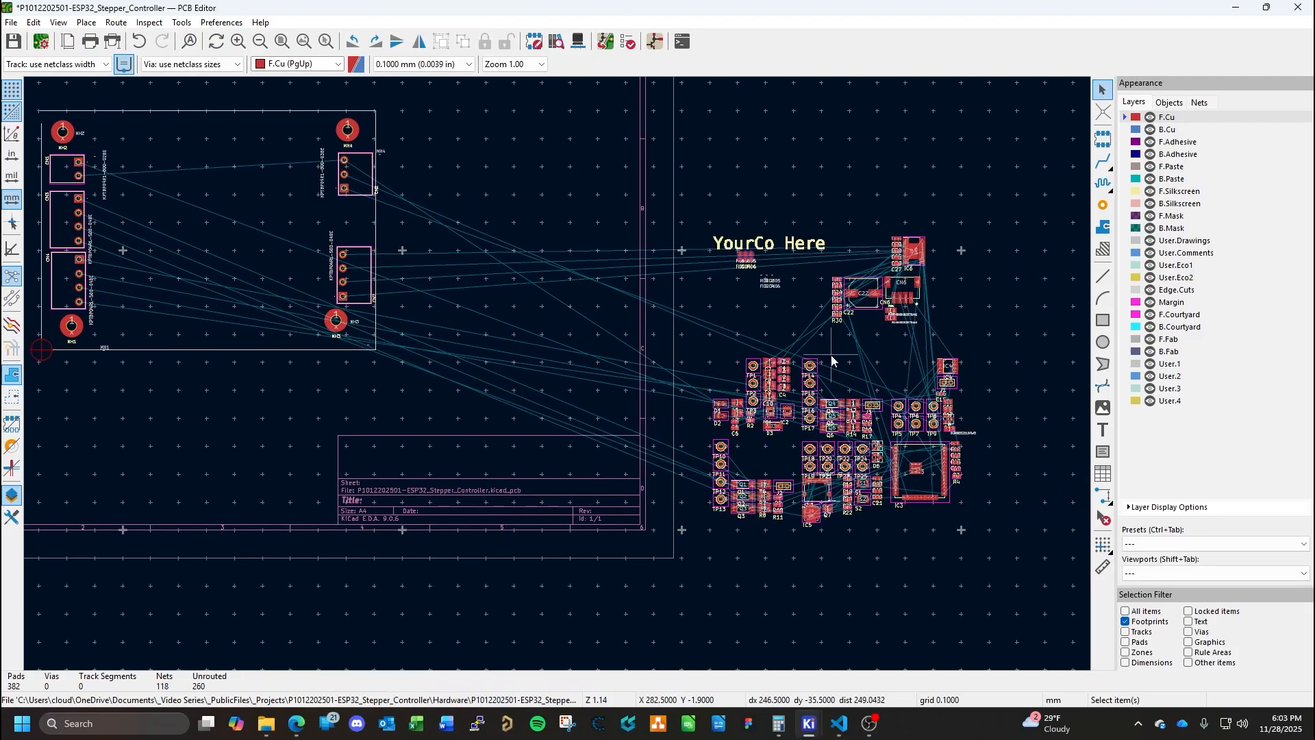
click(910, 288)
drag(908, 288, 480, 353)
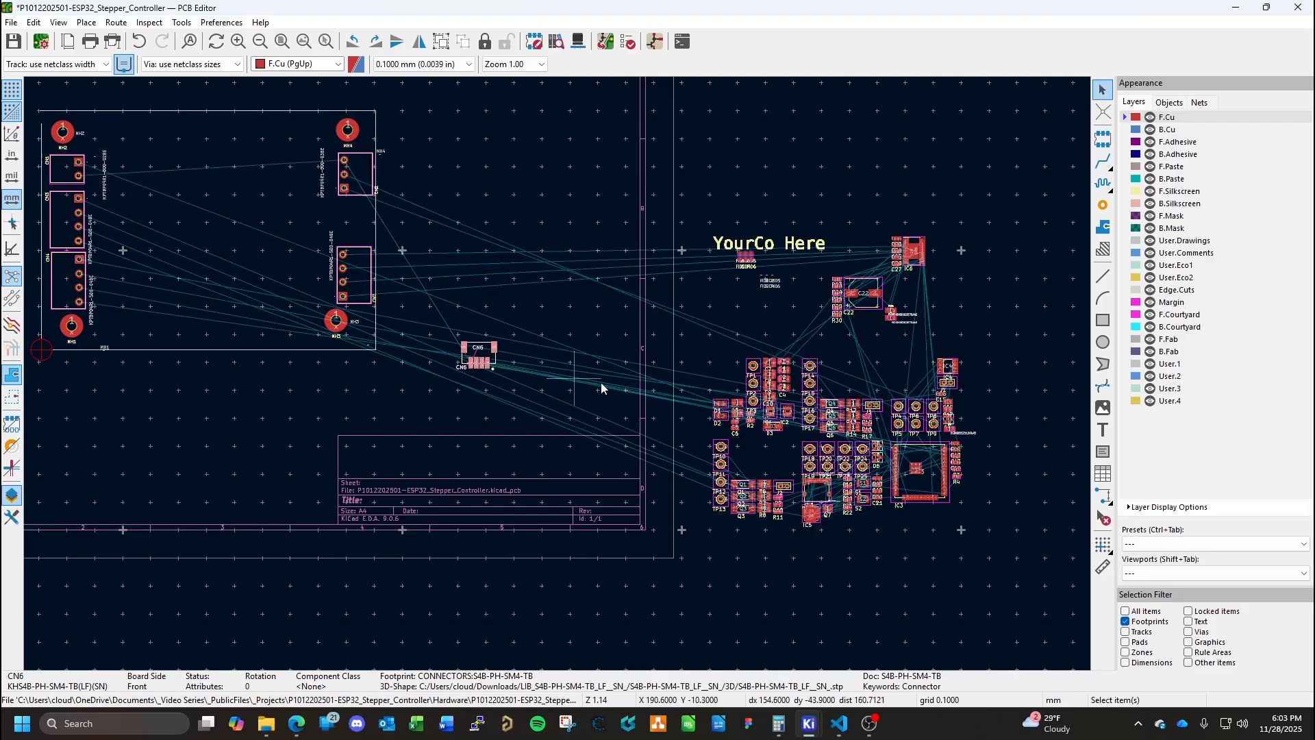
click(817, 492)
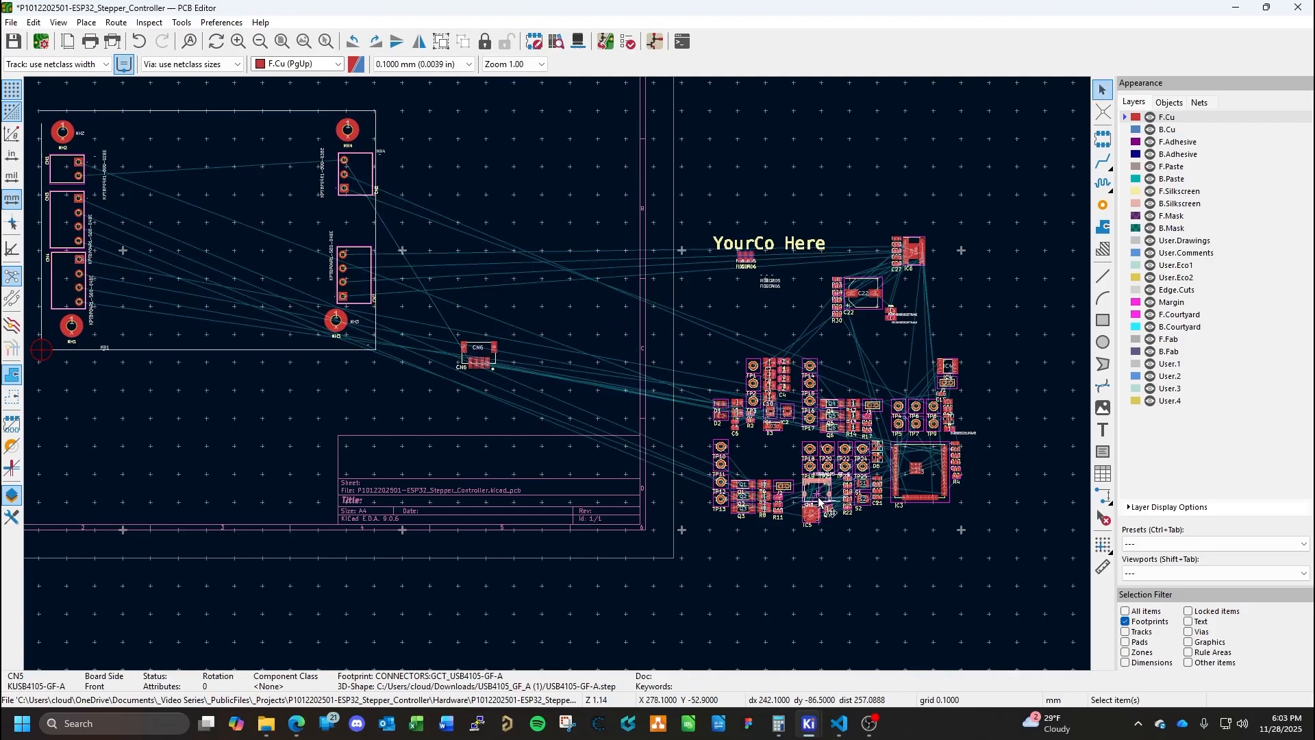
drag(817, 492, 492, 372)
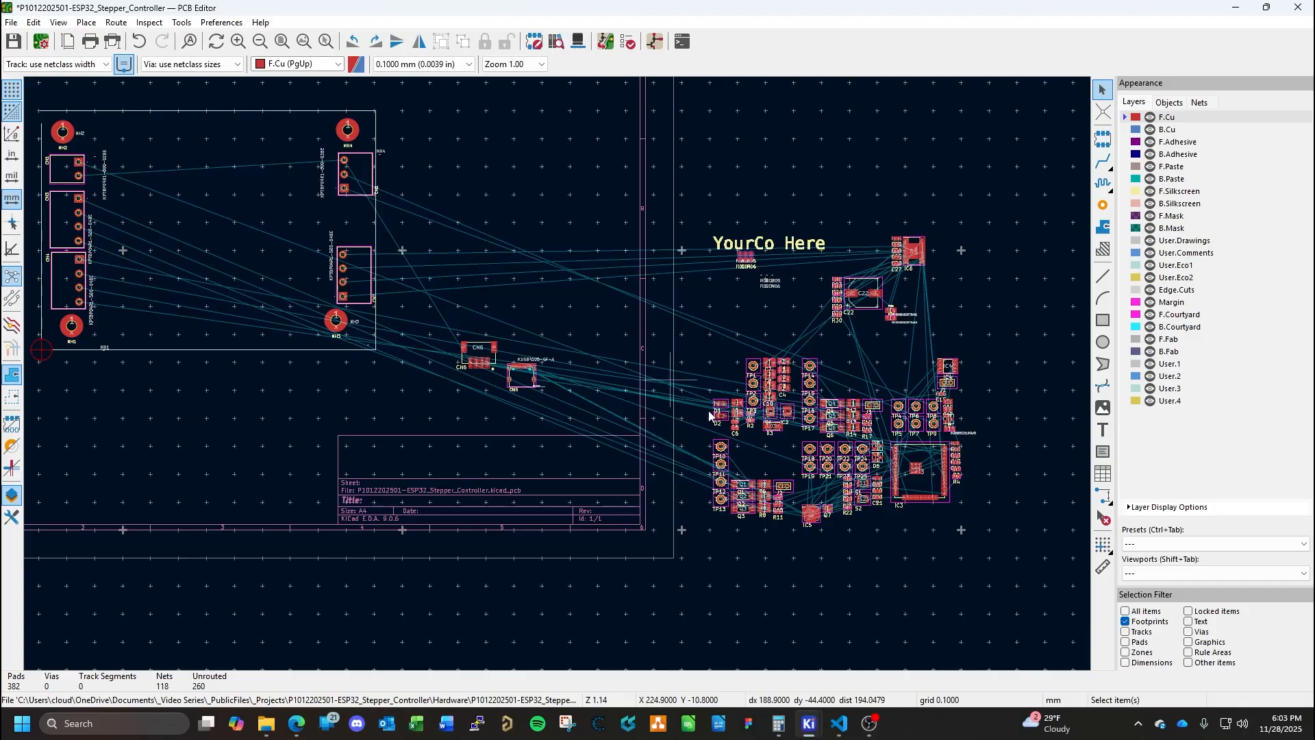
Move the ESP32 module IC3 out of the component cluster to just outside the board's right edge, above CN6.
click(935, 483)
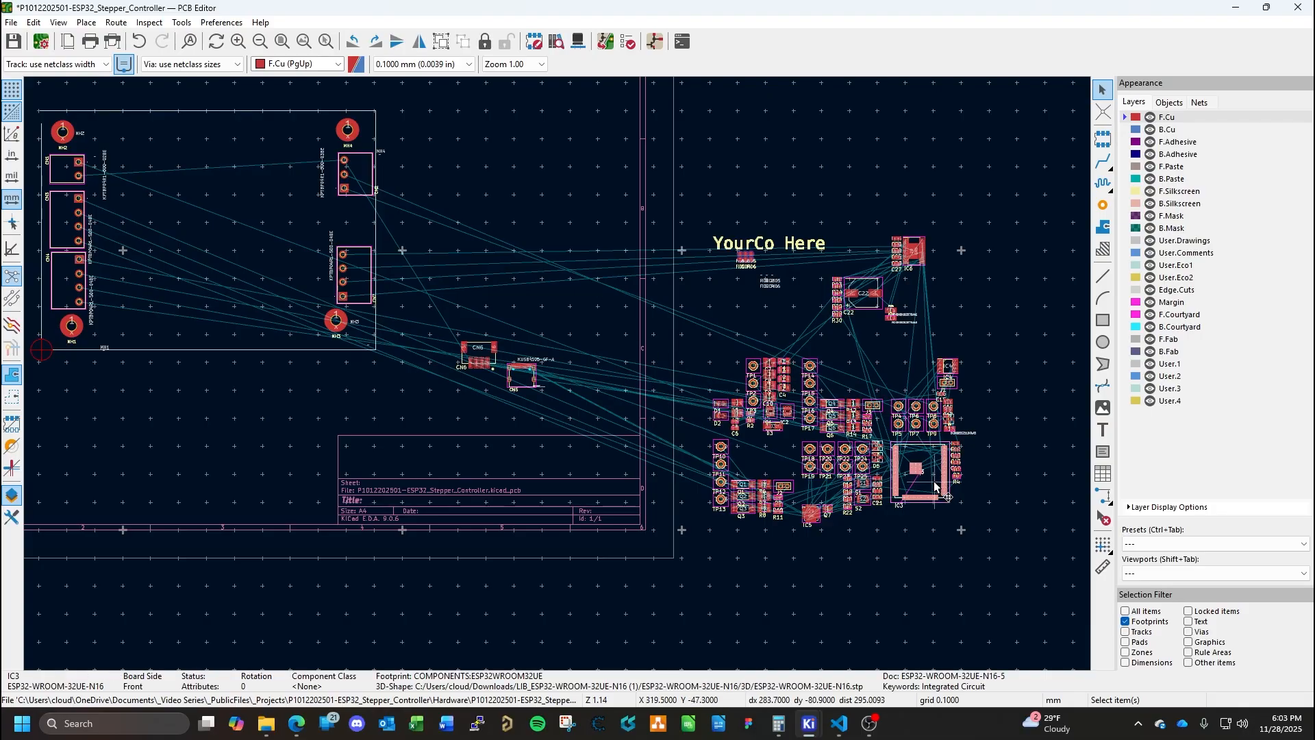
key(m)
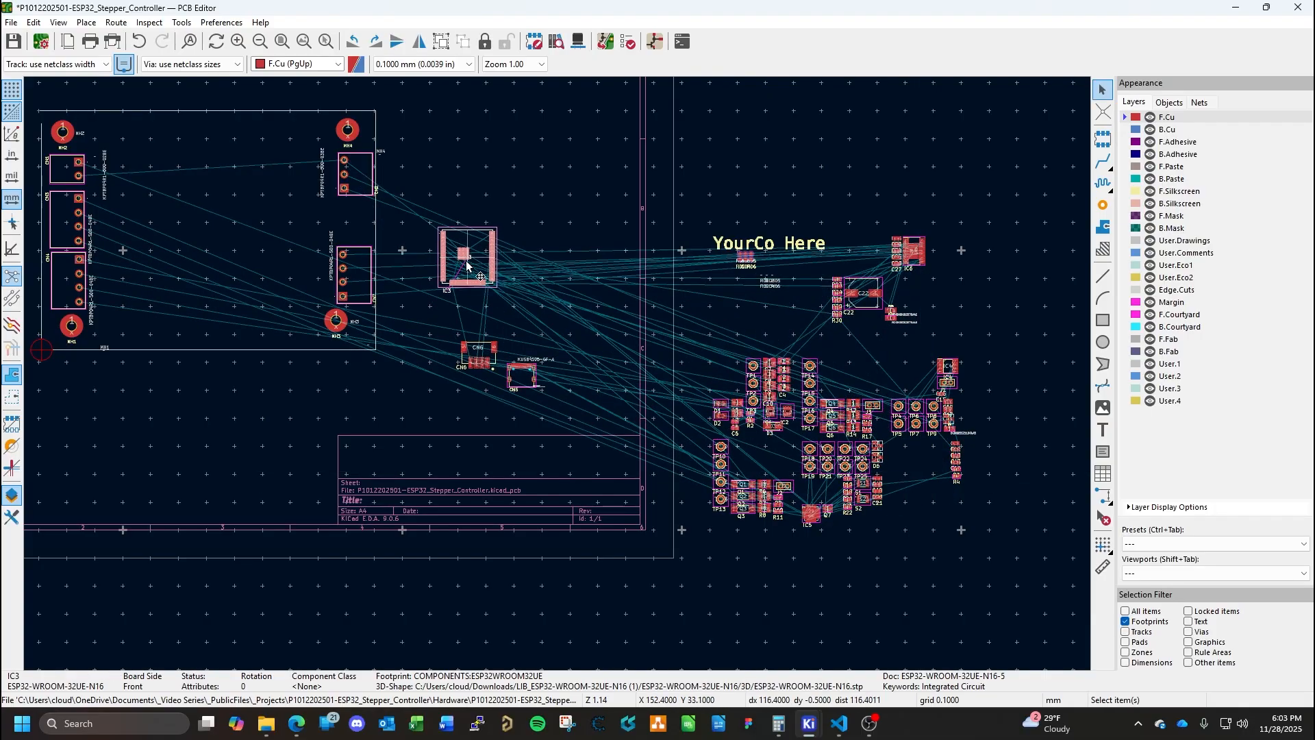
click(466, 257)
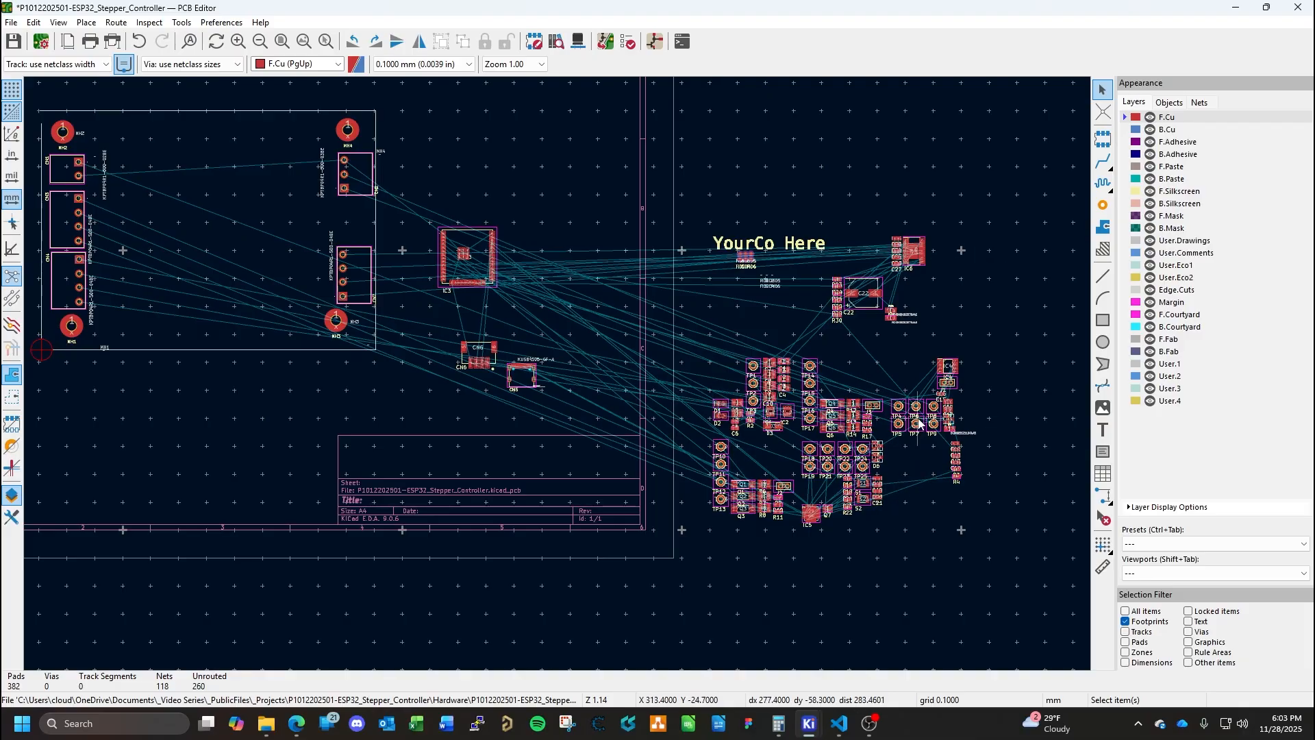
Select stepper driver IC6 to identify it, and nudge connector CN7 slightly up along the board's right edge.
click(918, 255)
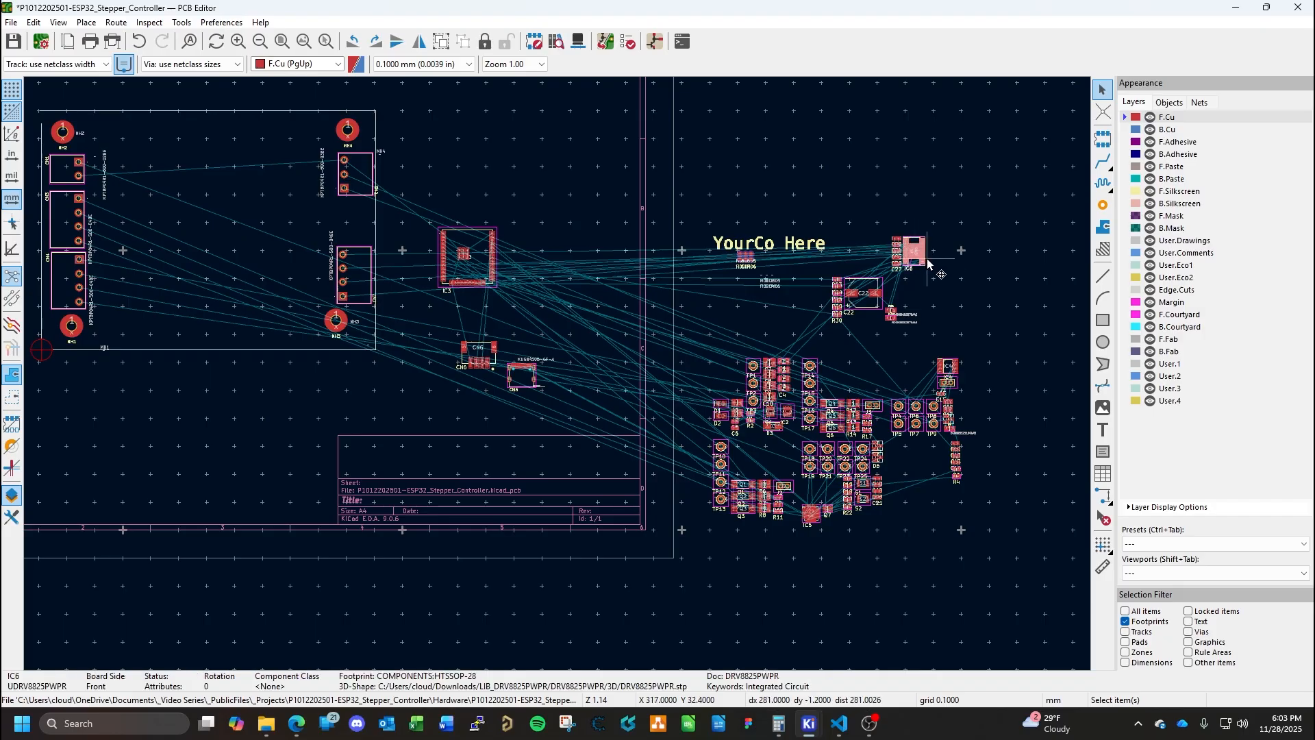
click(359, 279)
key(m)
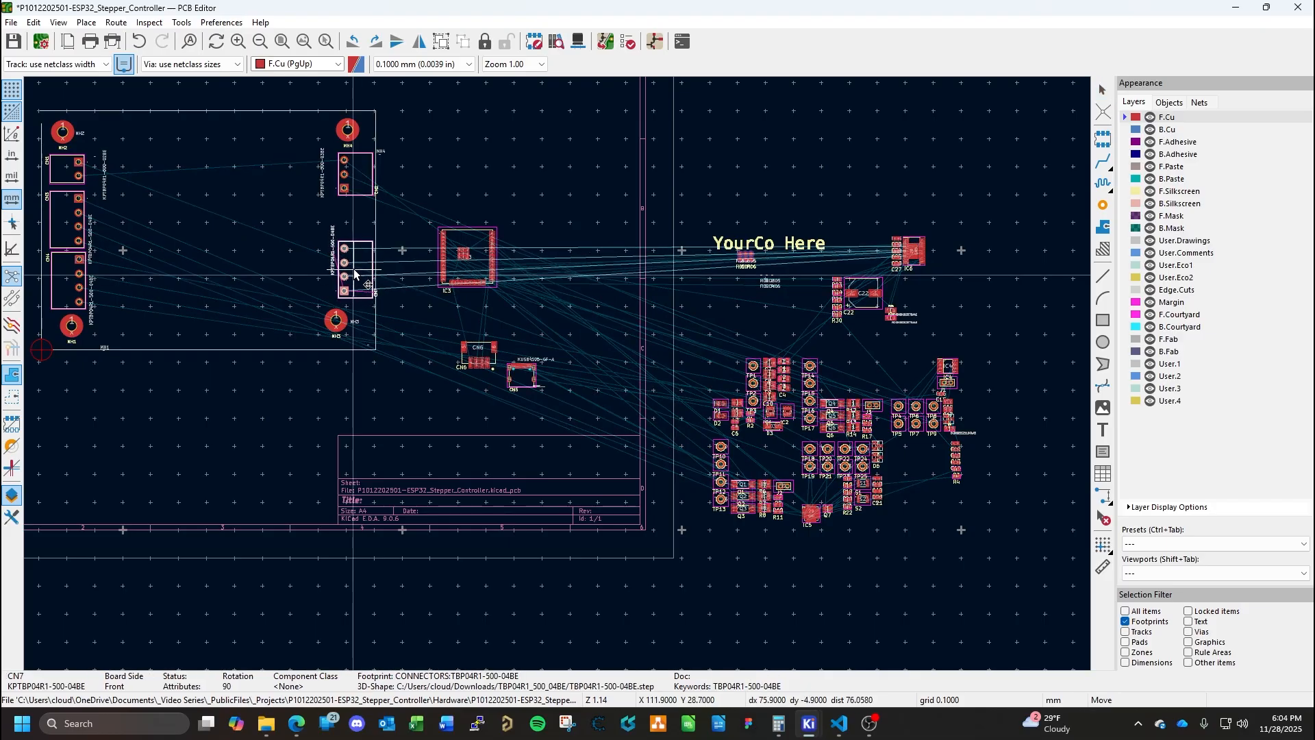
click(354, 276)
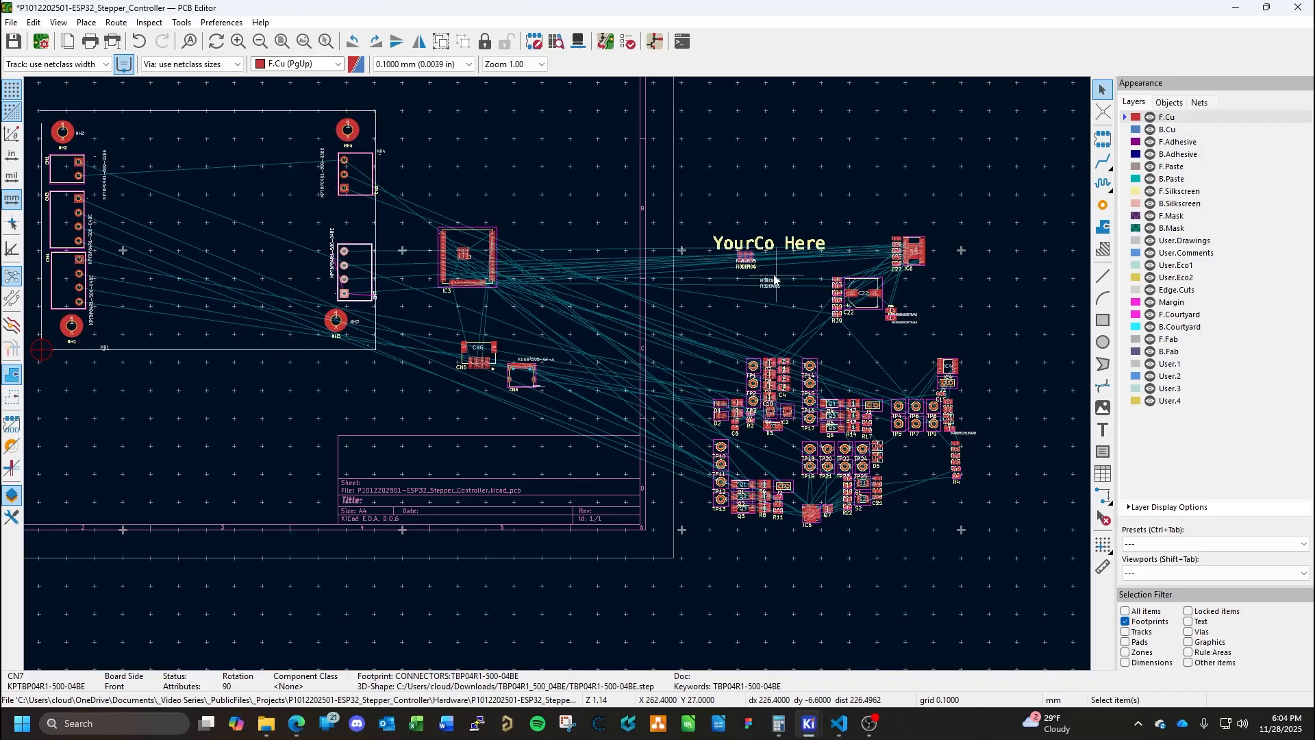
Move the "YourCo Here" logo footprint LGO1 up into empty space above the ratsnest lines and leave it selected.
click(805, 241)
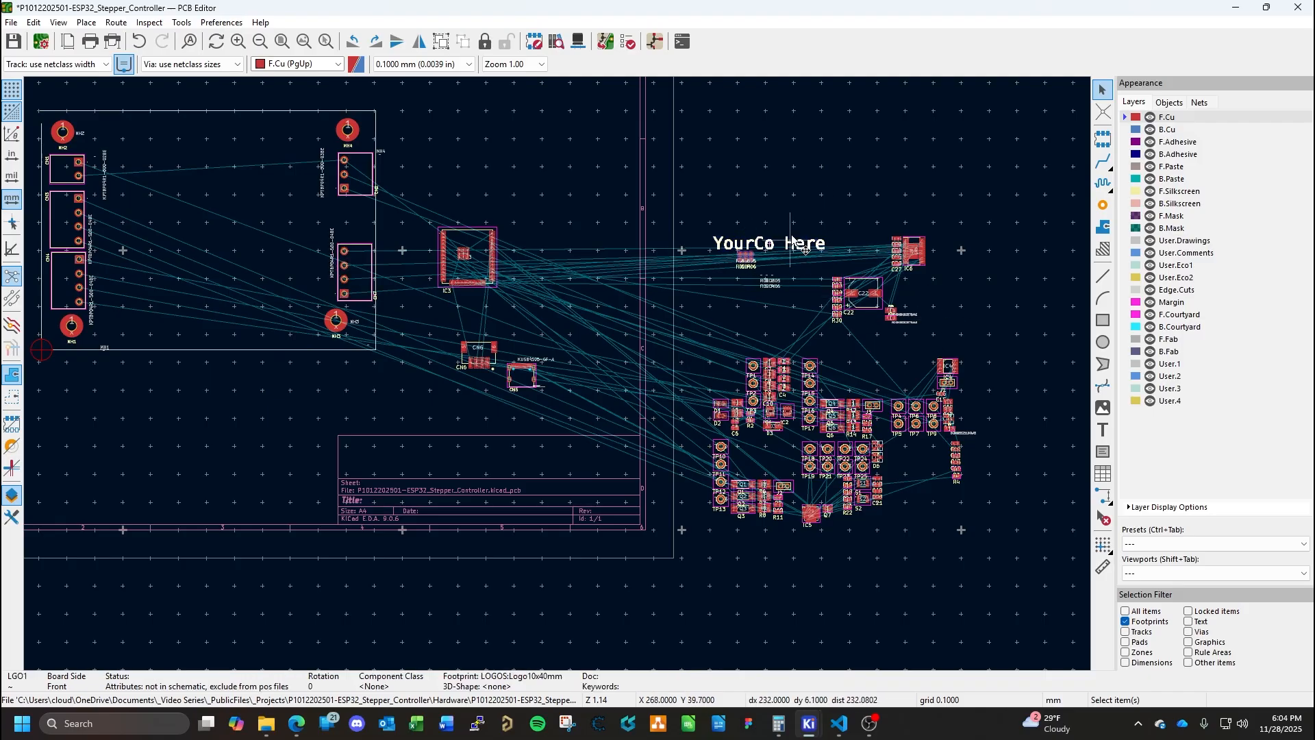
drag(791, 244, 810, 207)
click(810, 209)
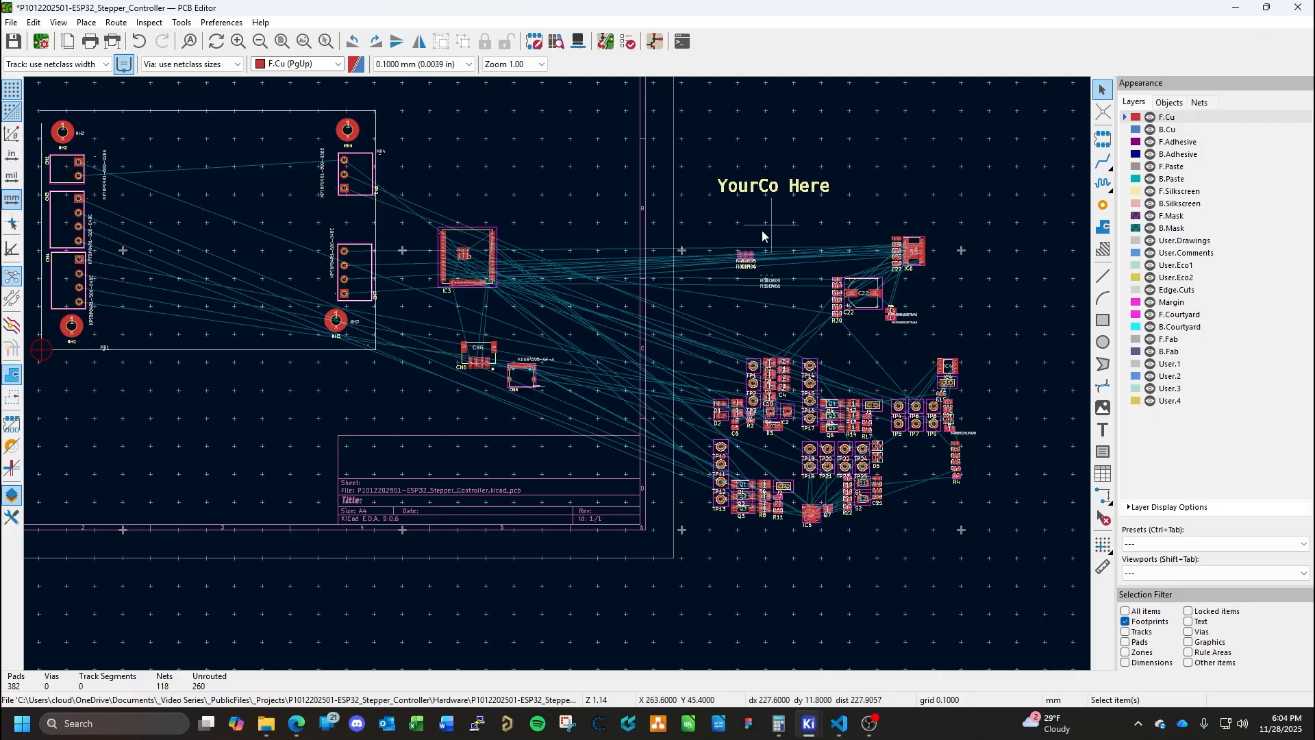
click(770, 186)
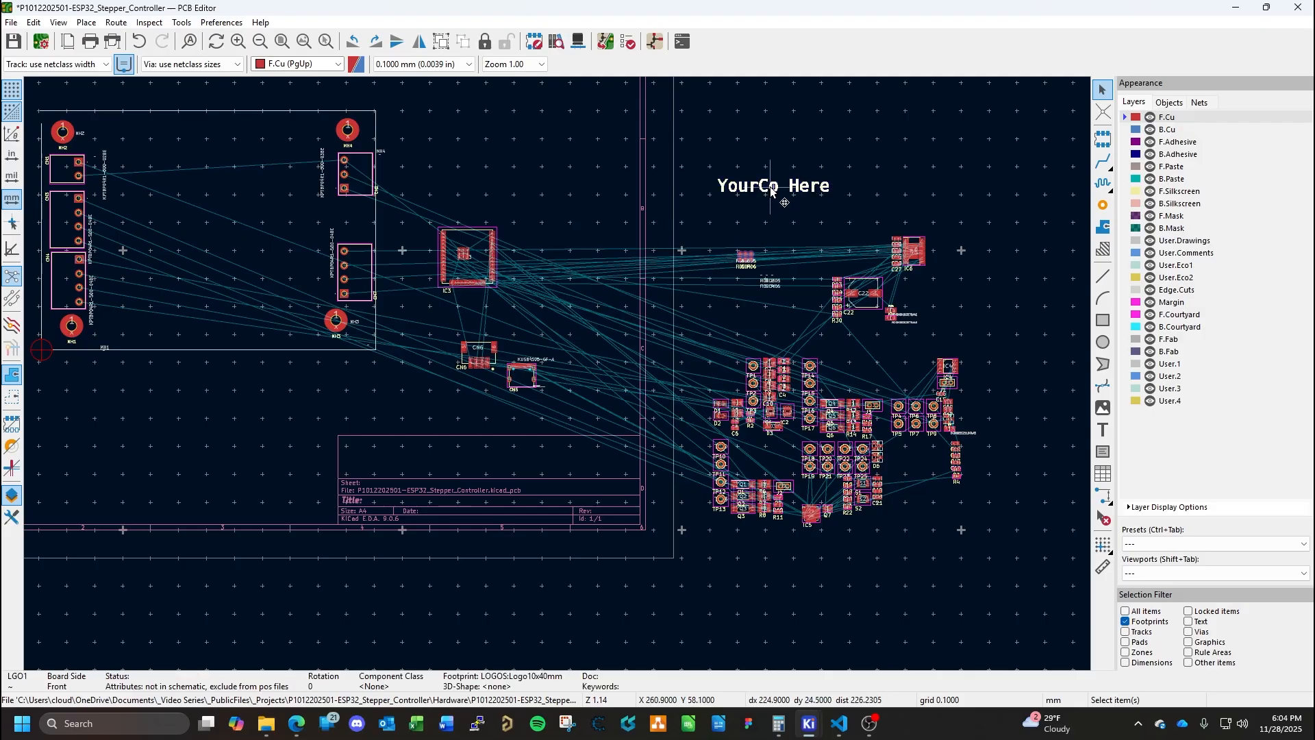
Move polarised capacitor C22 out of the component cluster to just right of stepper driver IC6.
click(790, 240)
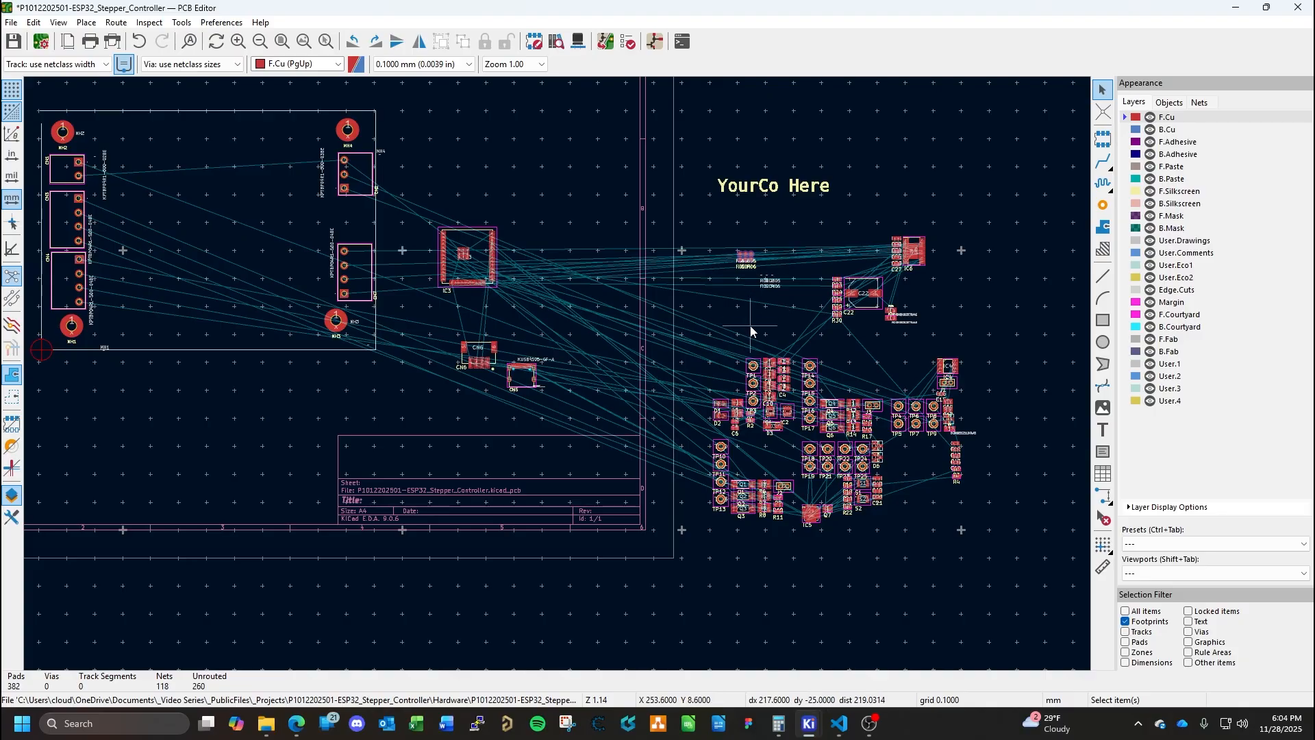
click(865, 296)
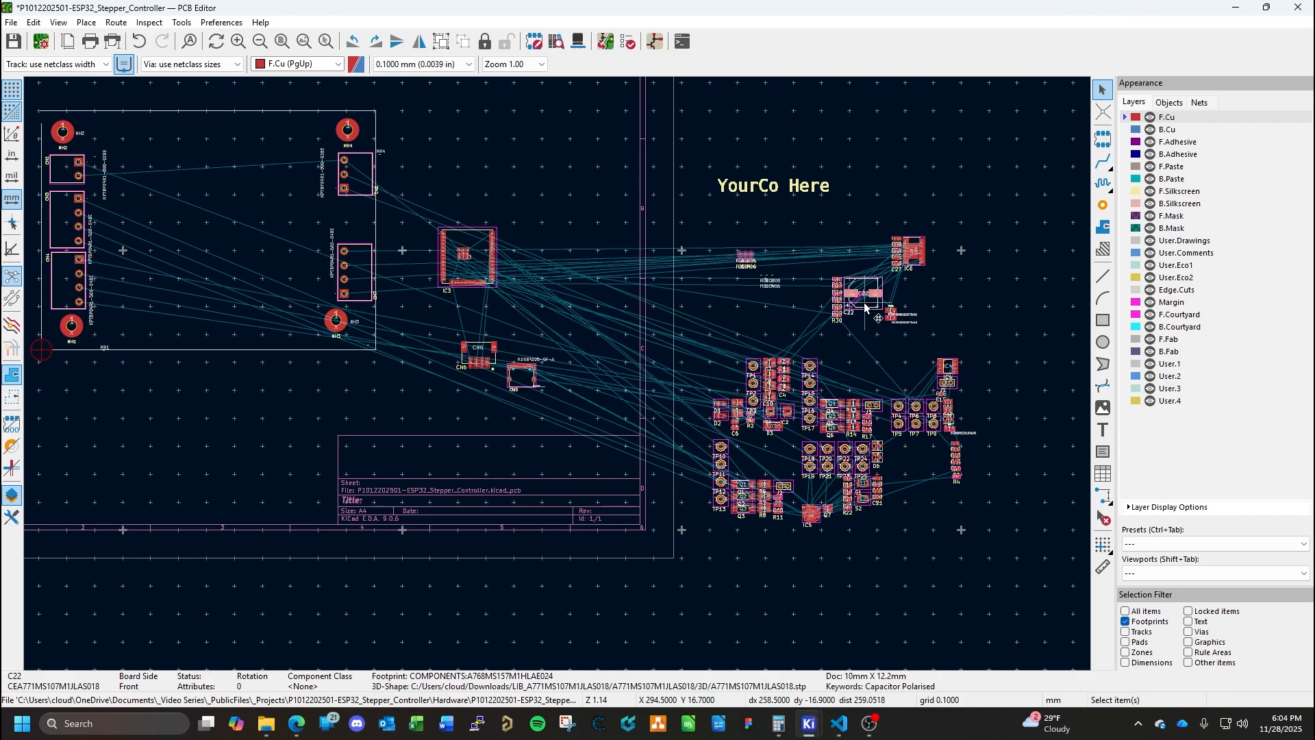
drag(865, 306, 960, 251)
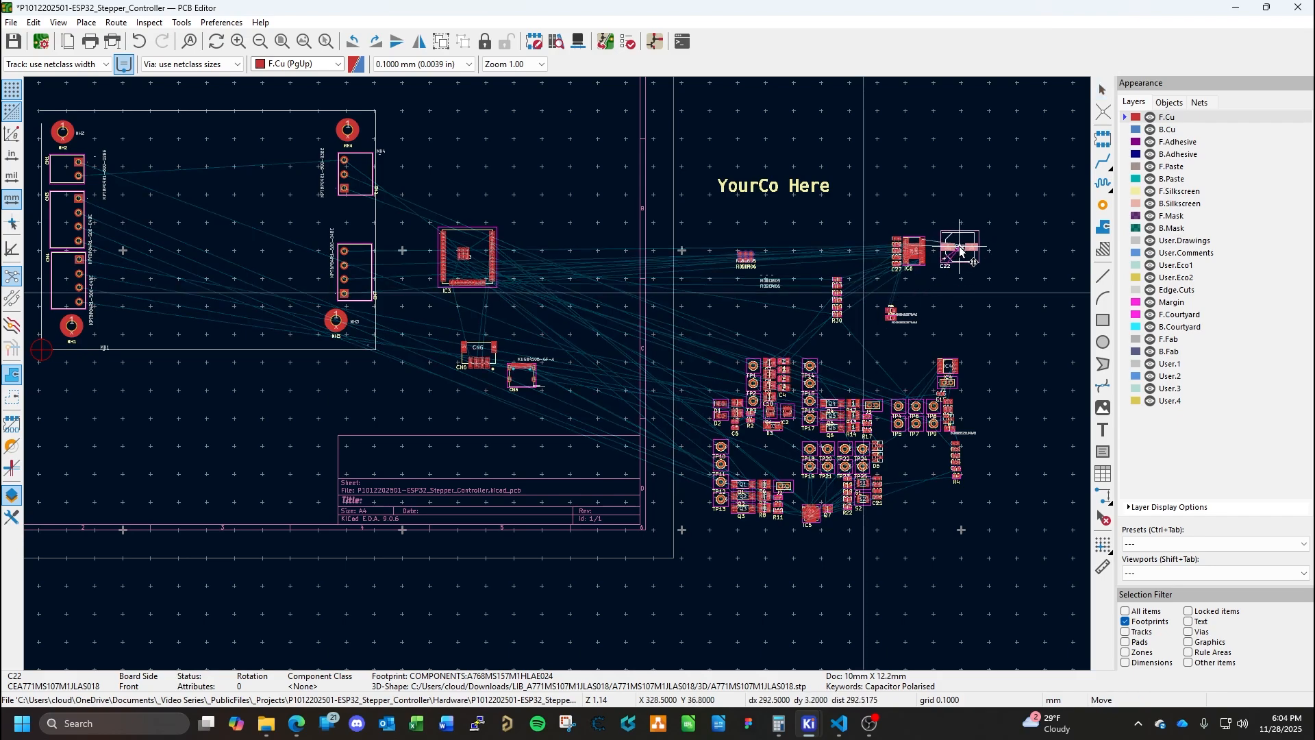
drag(961, 251, 960, 251)
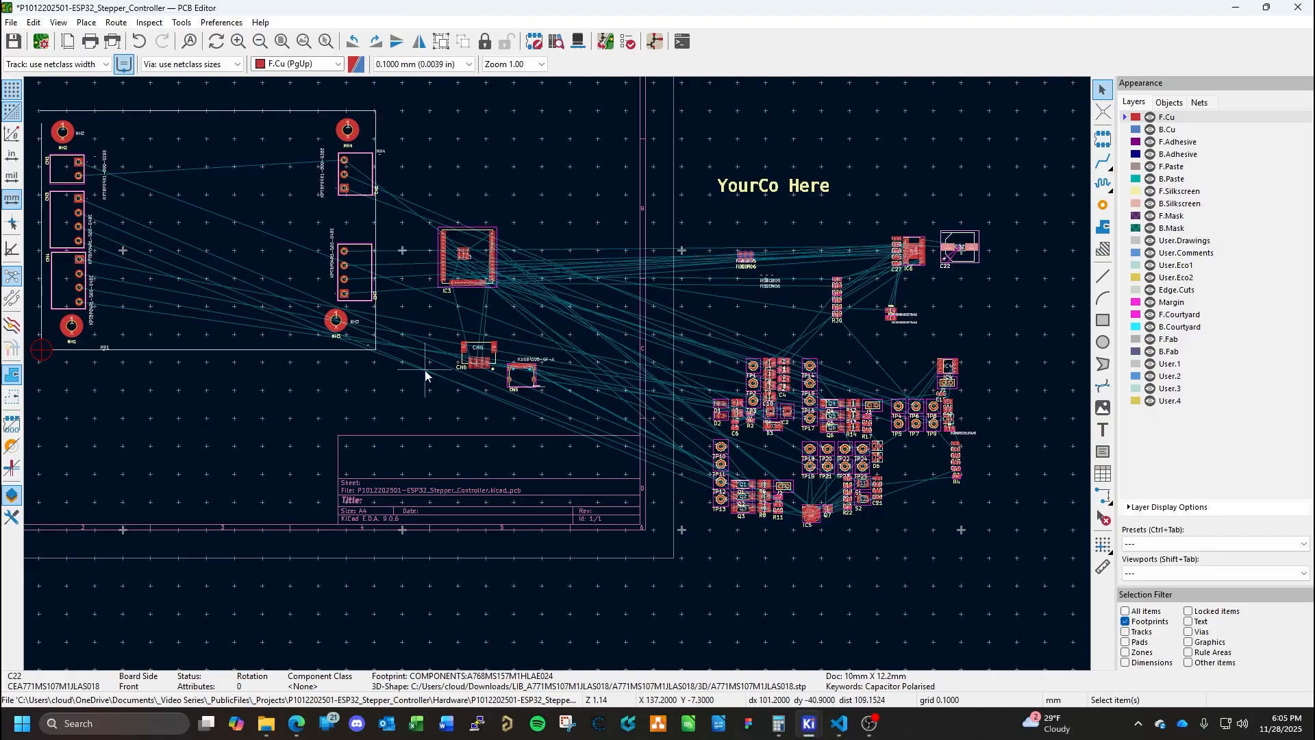
Move the ESP32 module IC3 onto the board, placing it near the top edge slightly right of centre.
click(479, 265)
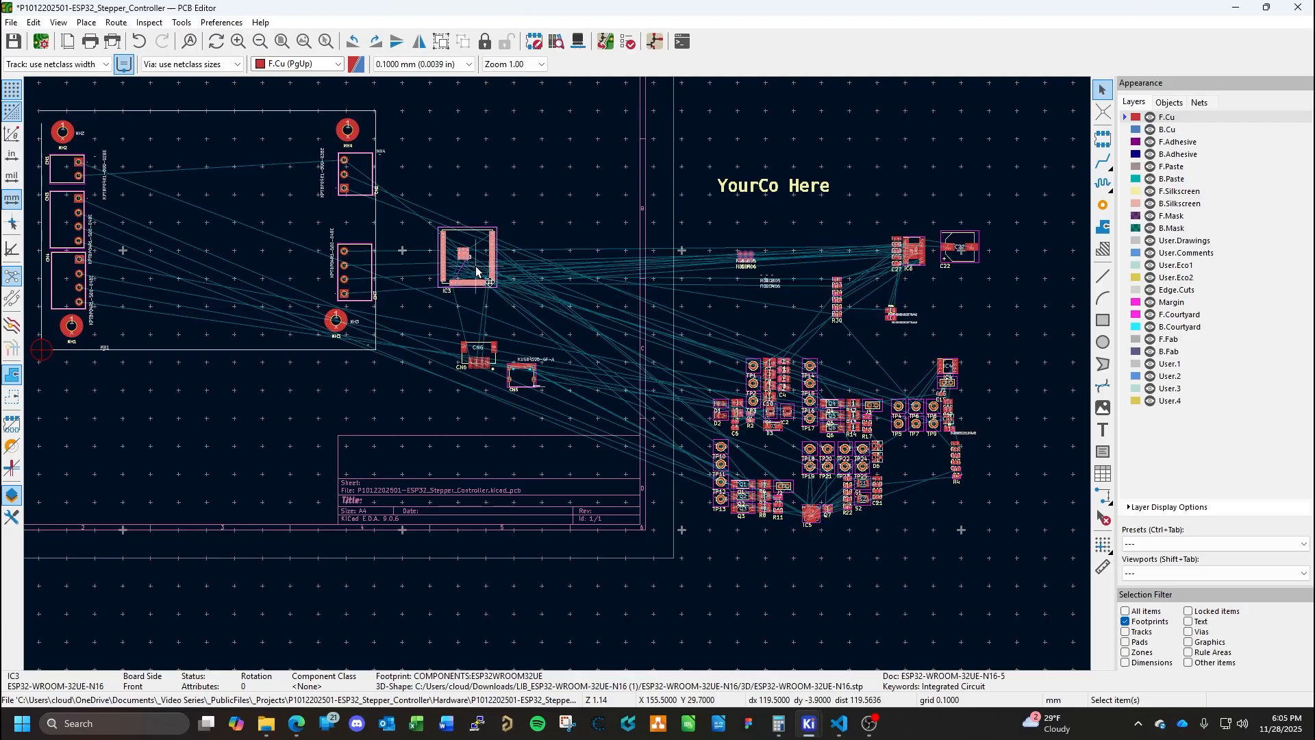
key(m)
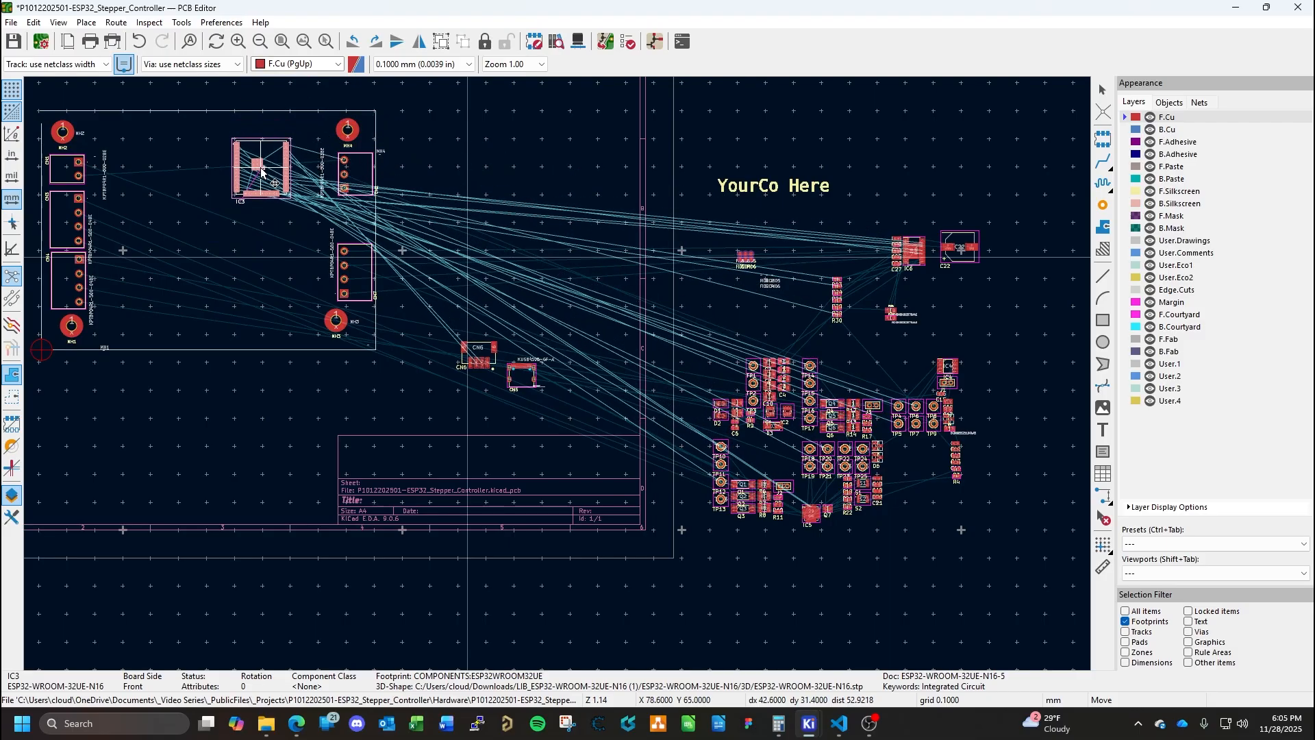
click(257, 173)
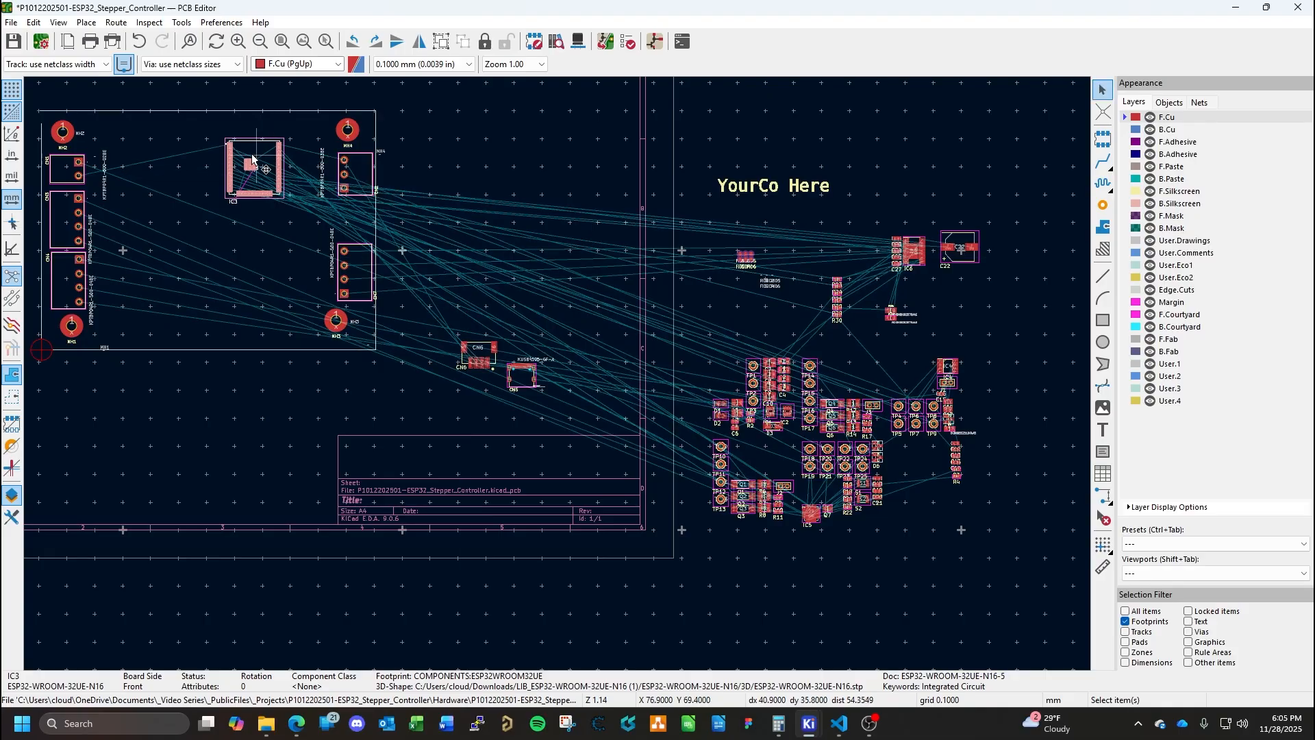
drag(266, 177, 261, 162)
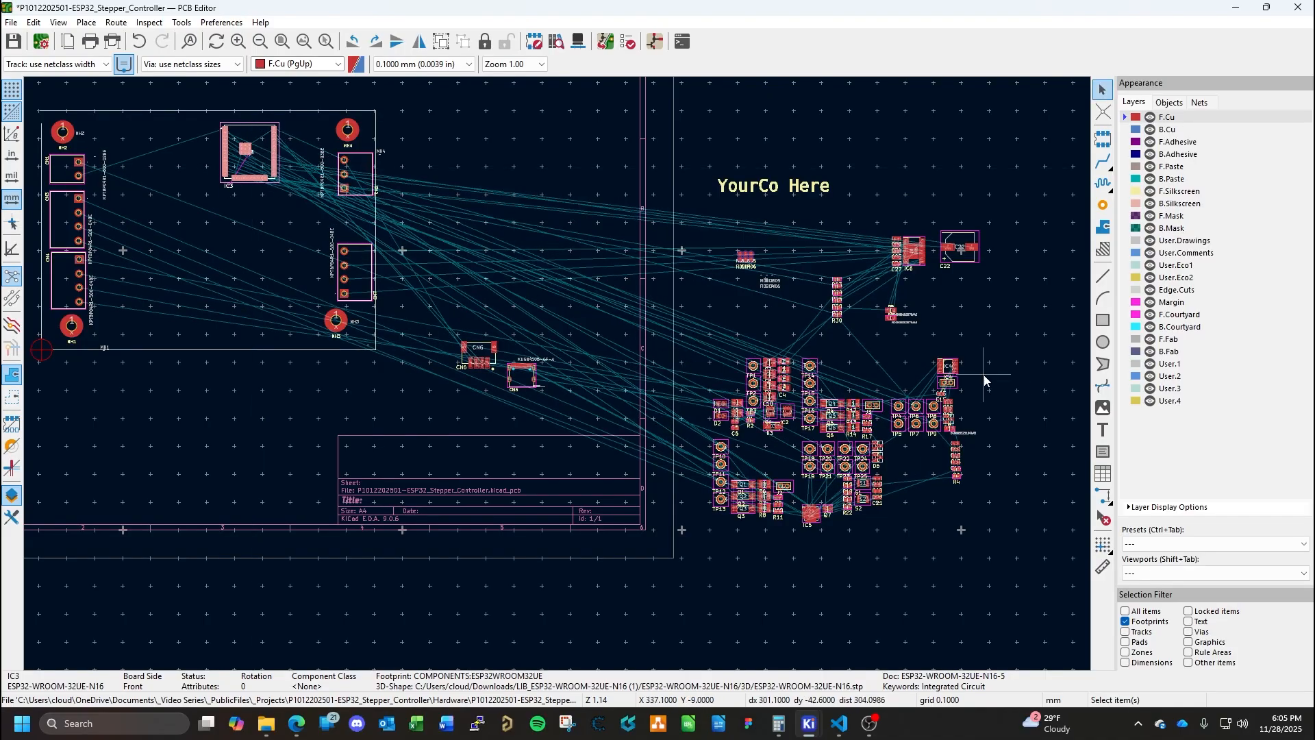
Move connector CN6 onto the board, placing it in the lower-left interior beside the left-edge terminal blocks.
click(482, 351)
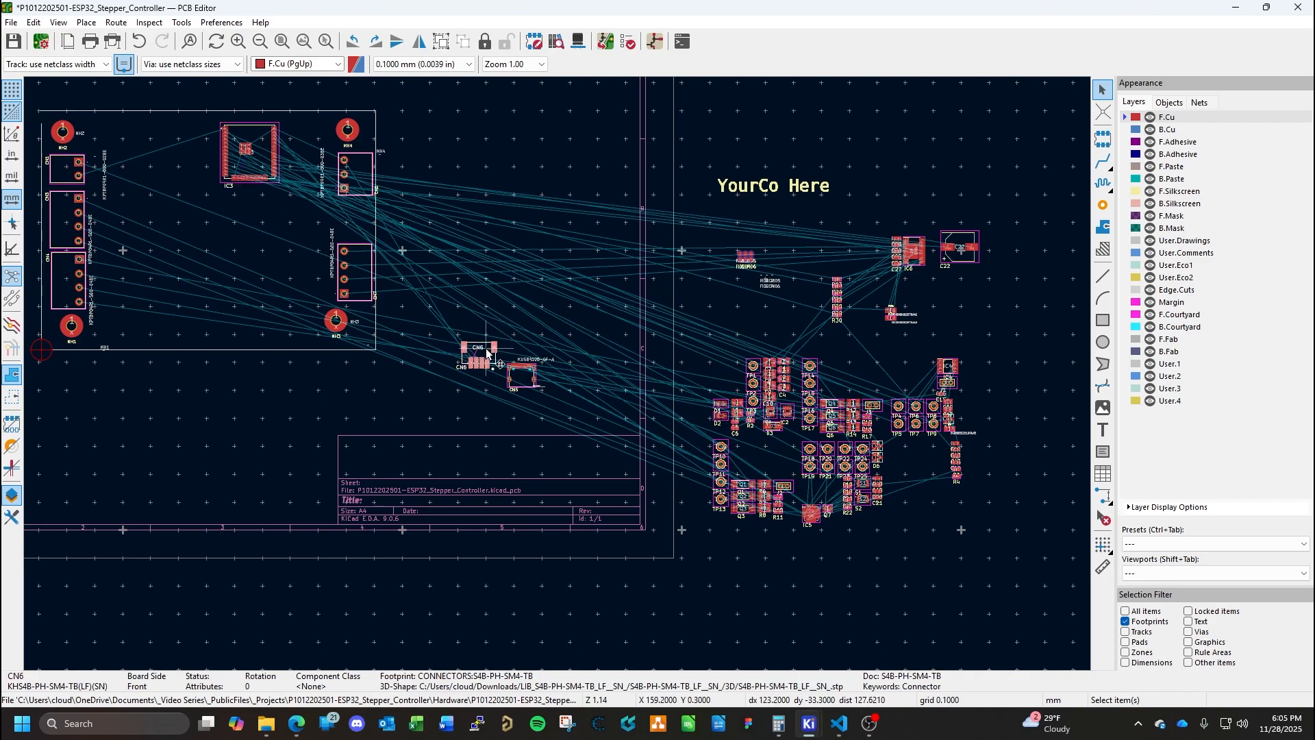
drag(480, 358, 178, 145)
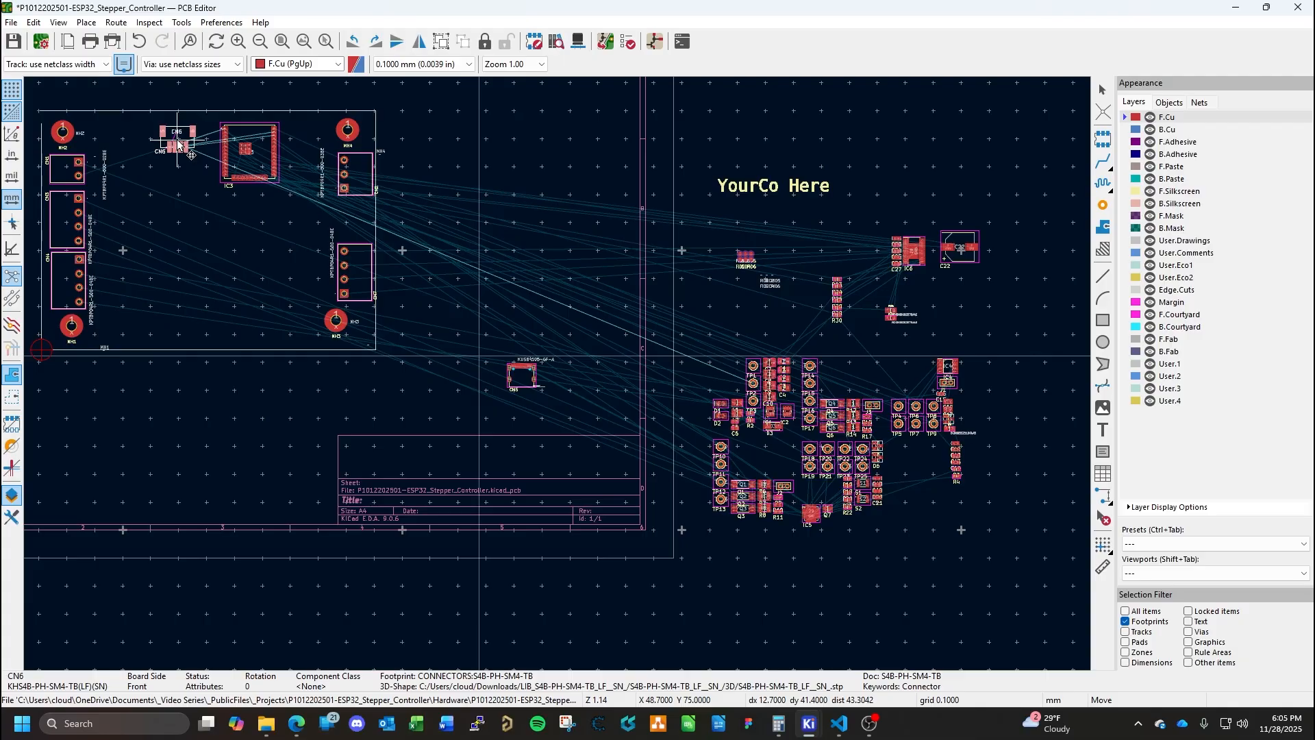
click(177, 144)
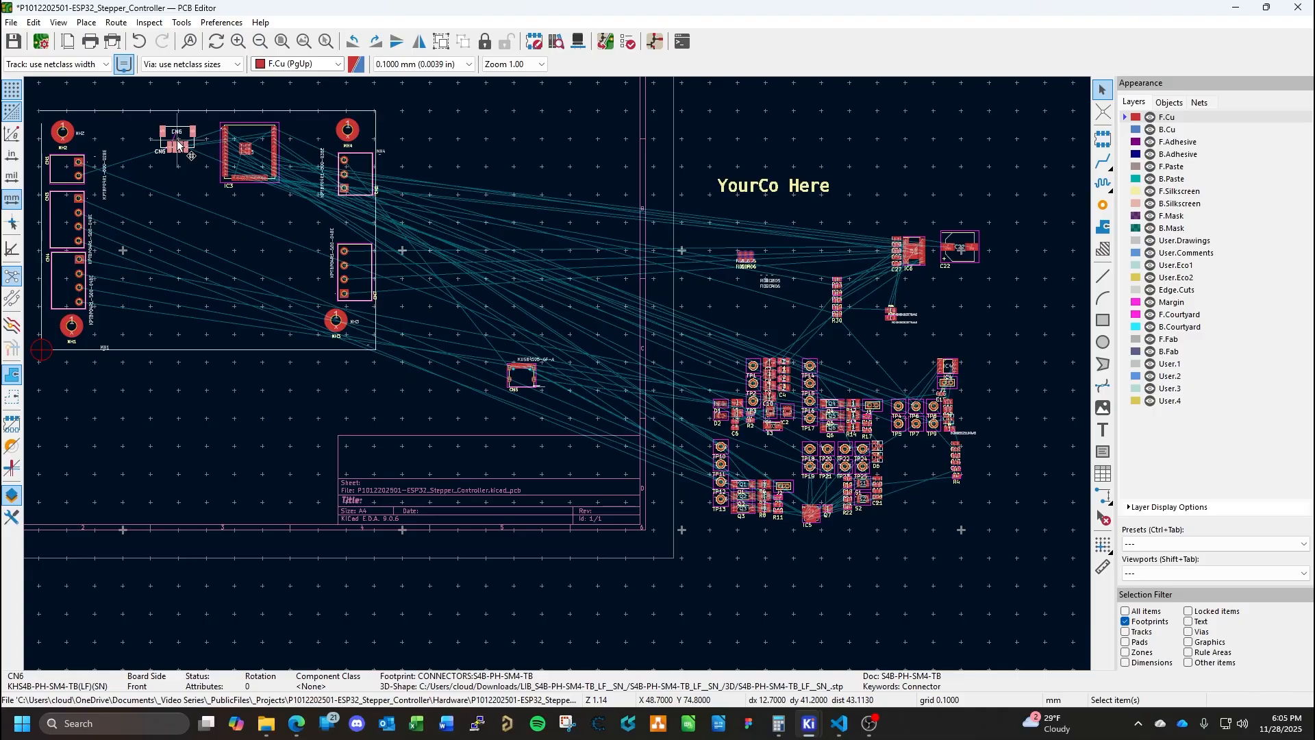
drag(191, 156, 176, 301)
Move USB connector CN5 onto the board, placing it near the top edge just left of IC3.
double_click(520, 381)
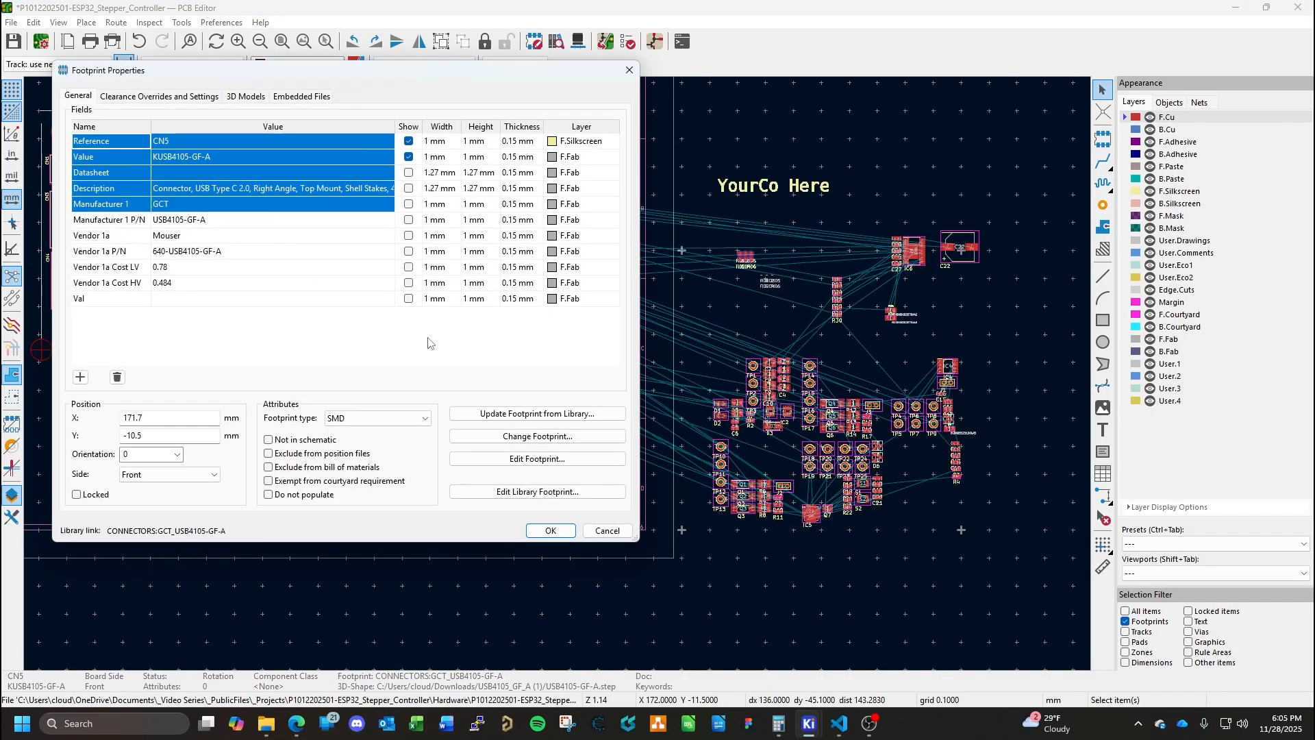
key(Escape)
drag(521, 378, 190, 144)
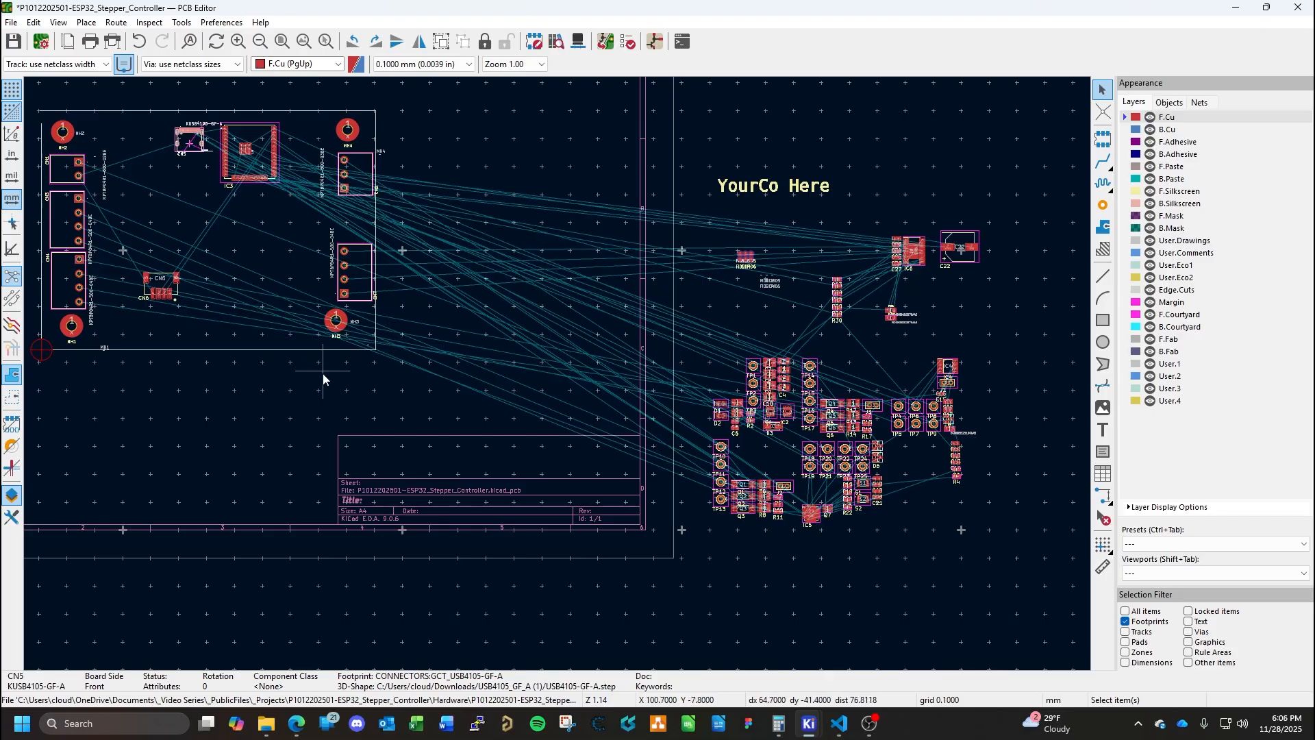
Nudge mounting hole MH1 down and left, closer to the board's lower-left corner.
middle_drag(47, 371, 246, 420)
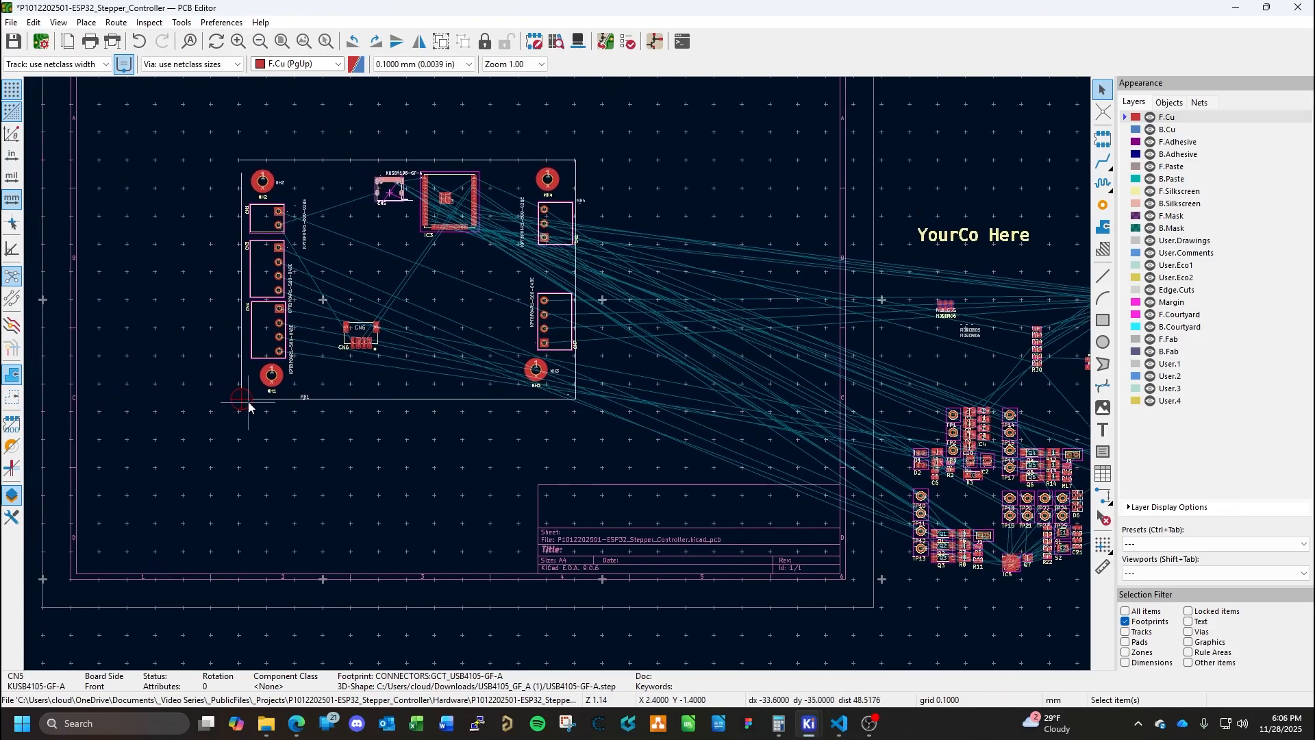
double_click(268, 392)
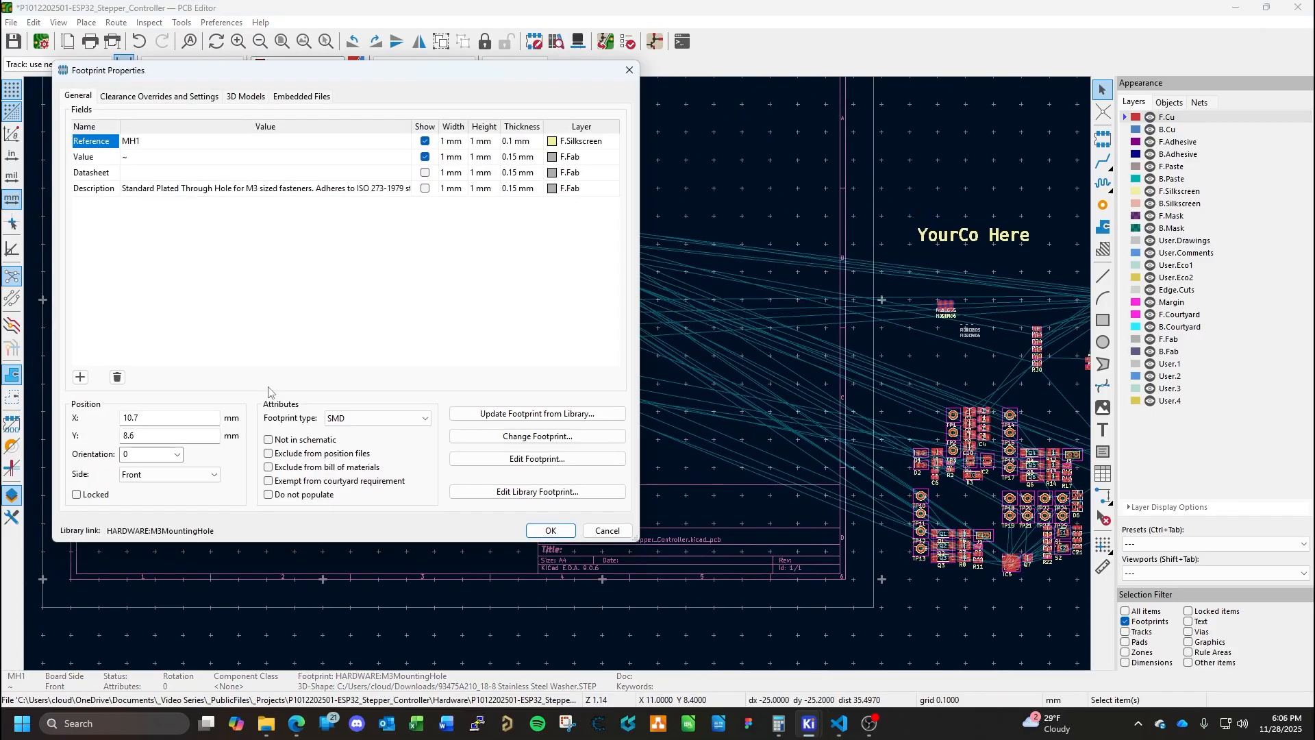
key(Escape)
key(m)
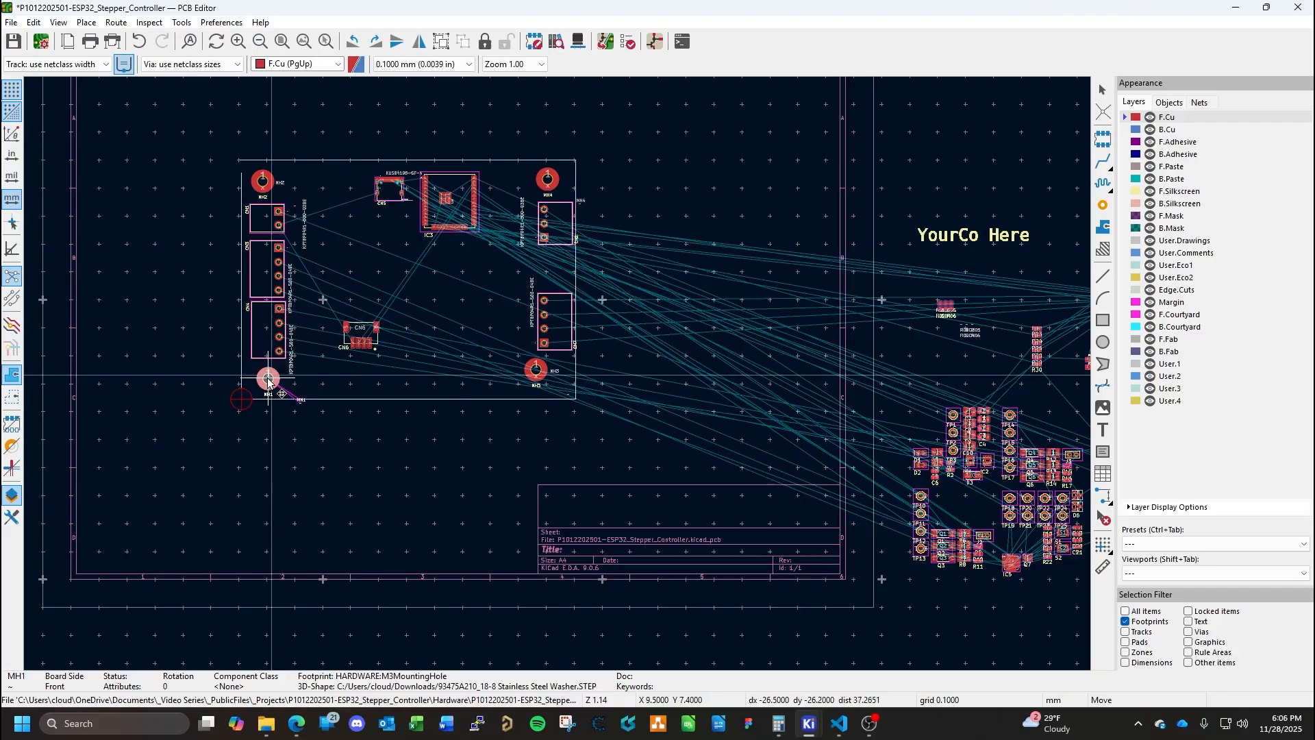
click(266, 382)
Move mounting hole MH3 left and down along the board's bottom edge, level with MH1.
click(534, 374)
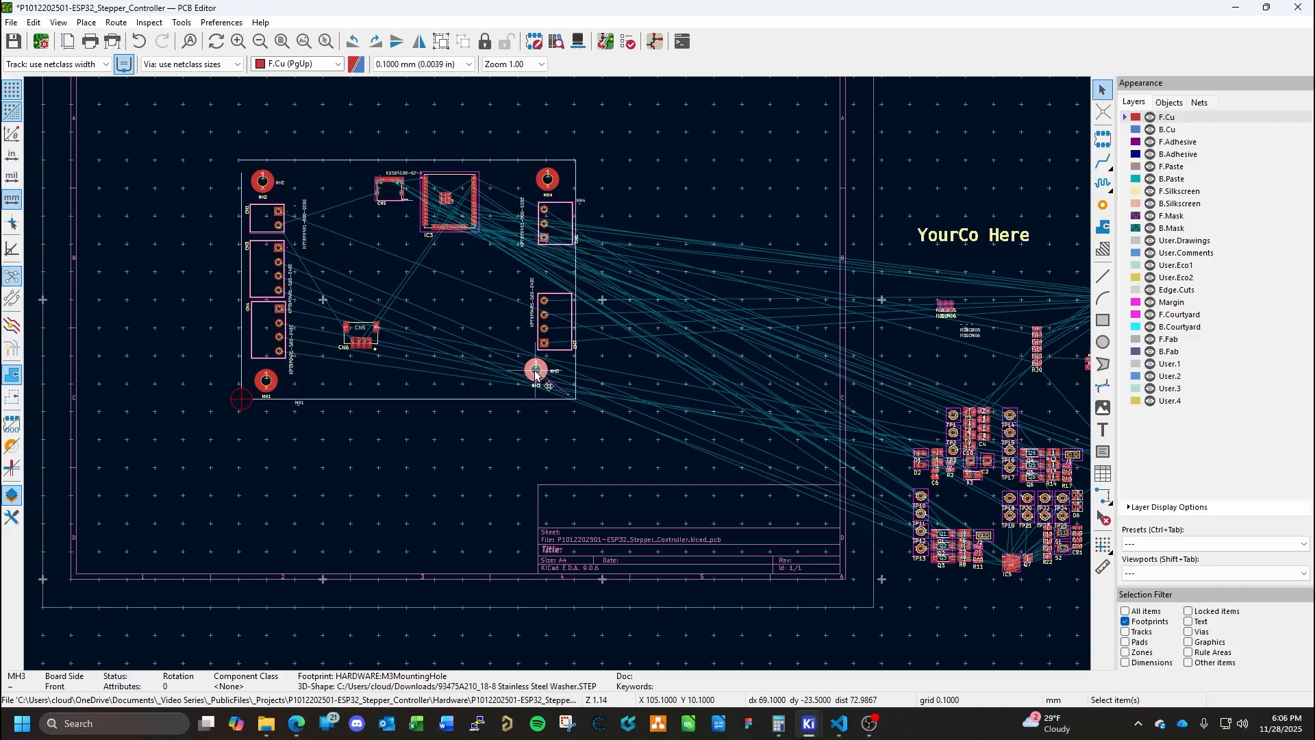
key(m)
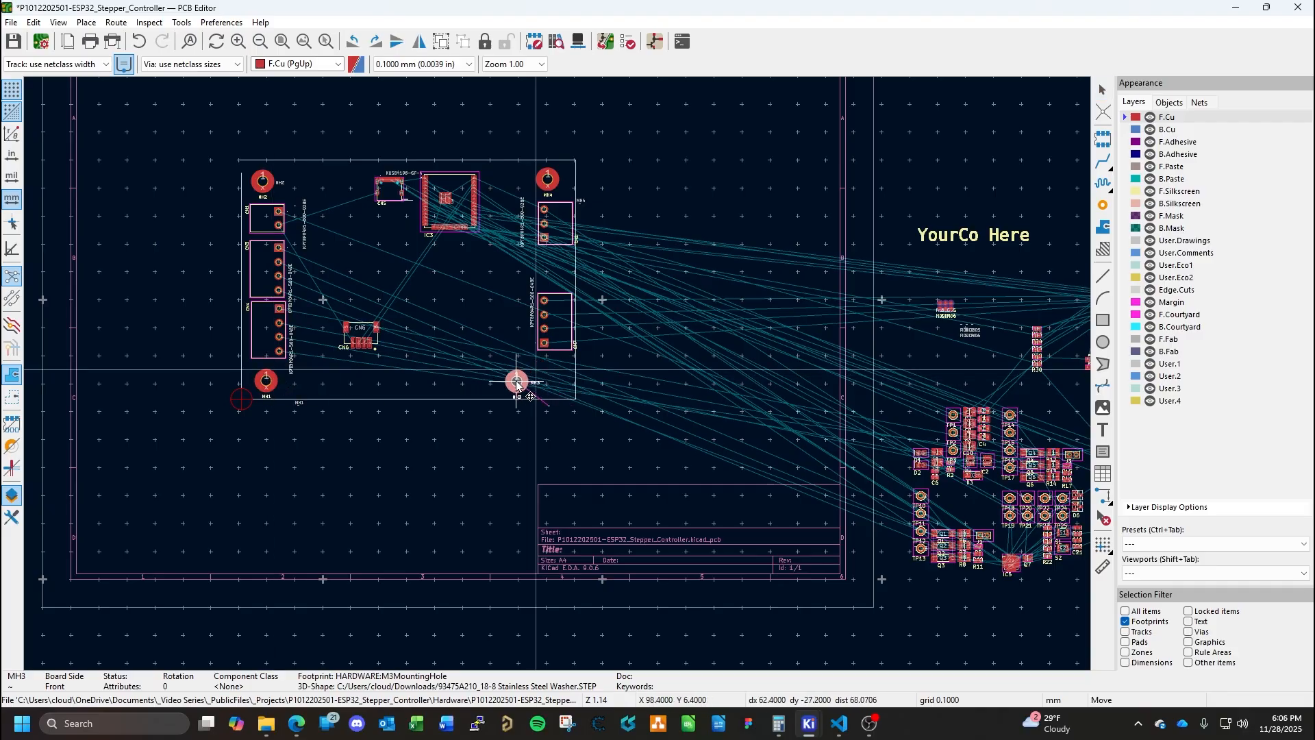
click(511, 381)
click(269, 384)
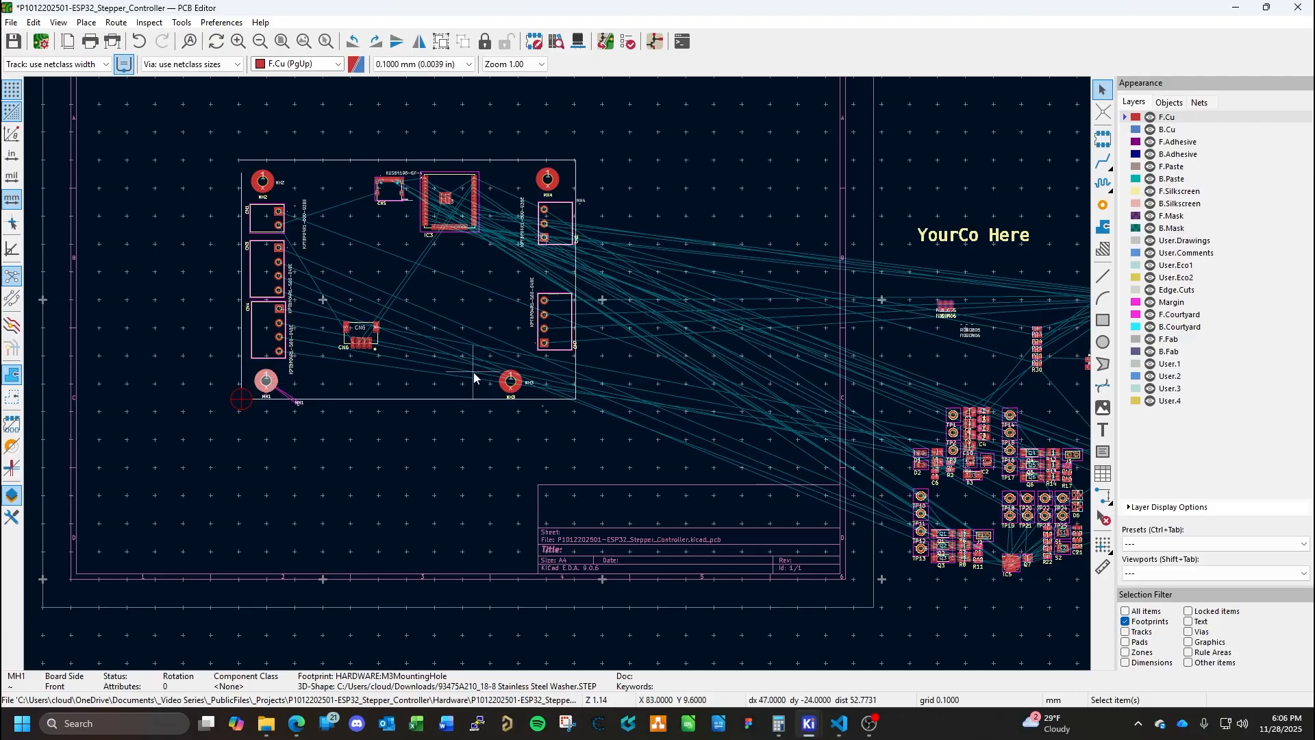
Move connector CN7 down toward the board's lower-right corner and place connector CN2 directly above it.
click(565, 333)
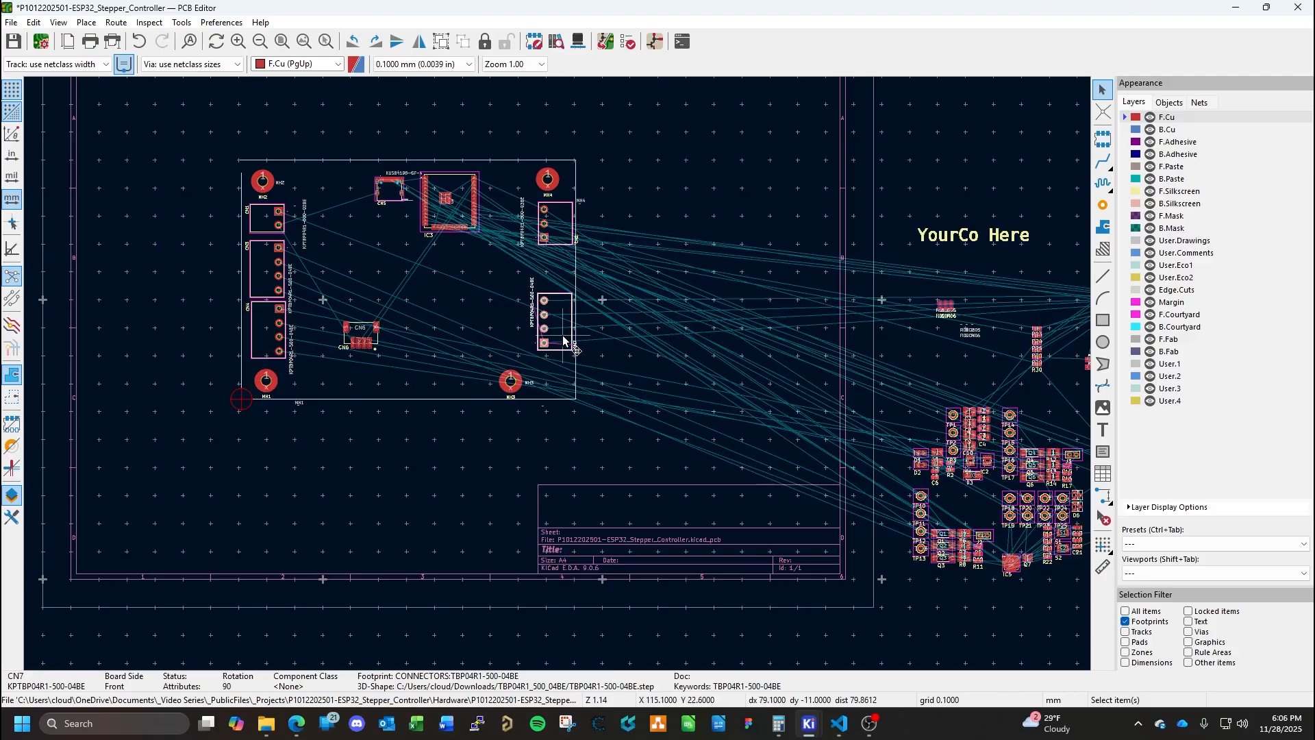
key(m)
click(537, 357)
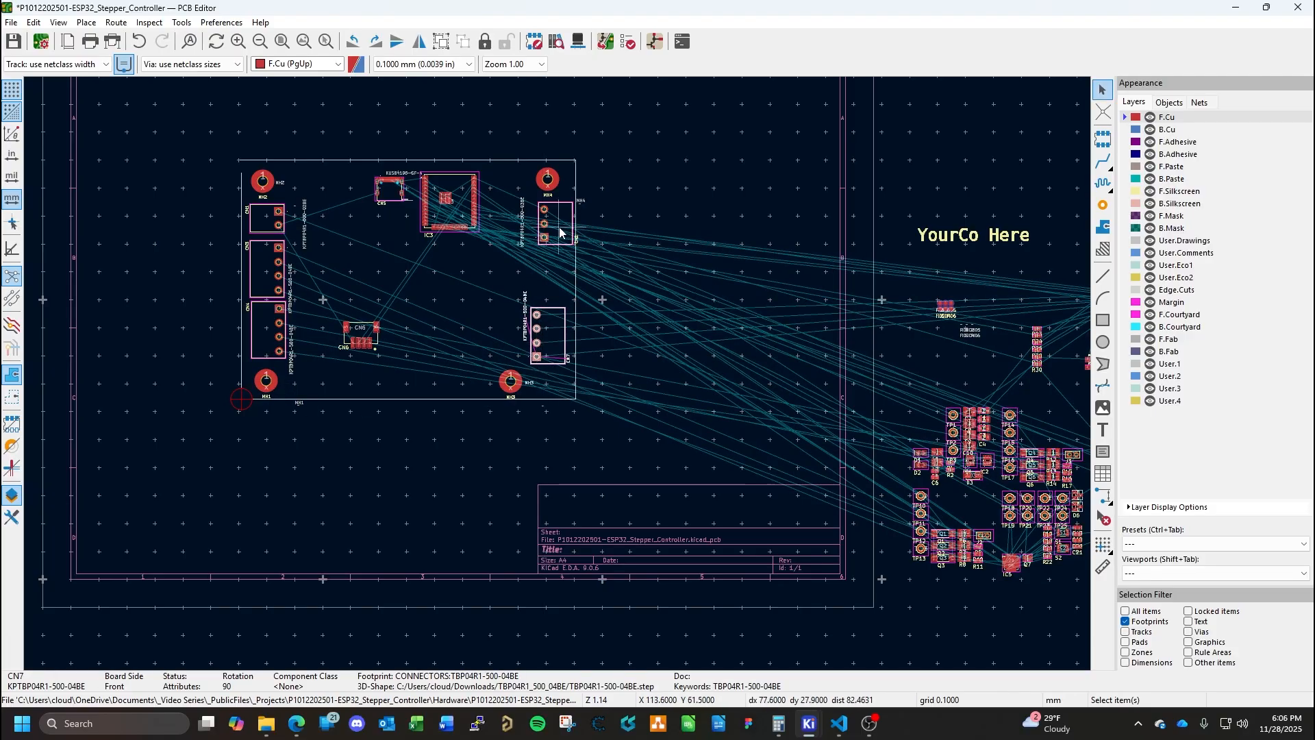
click(561, 226)
key(m)
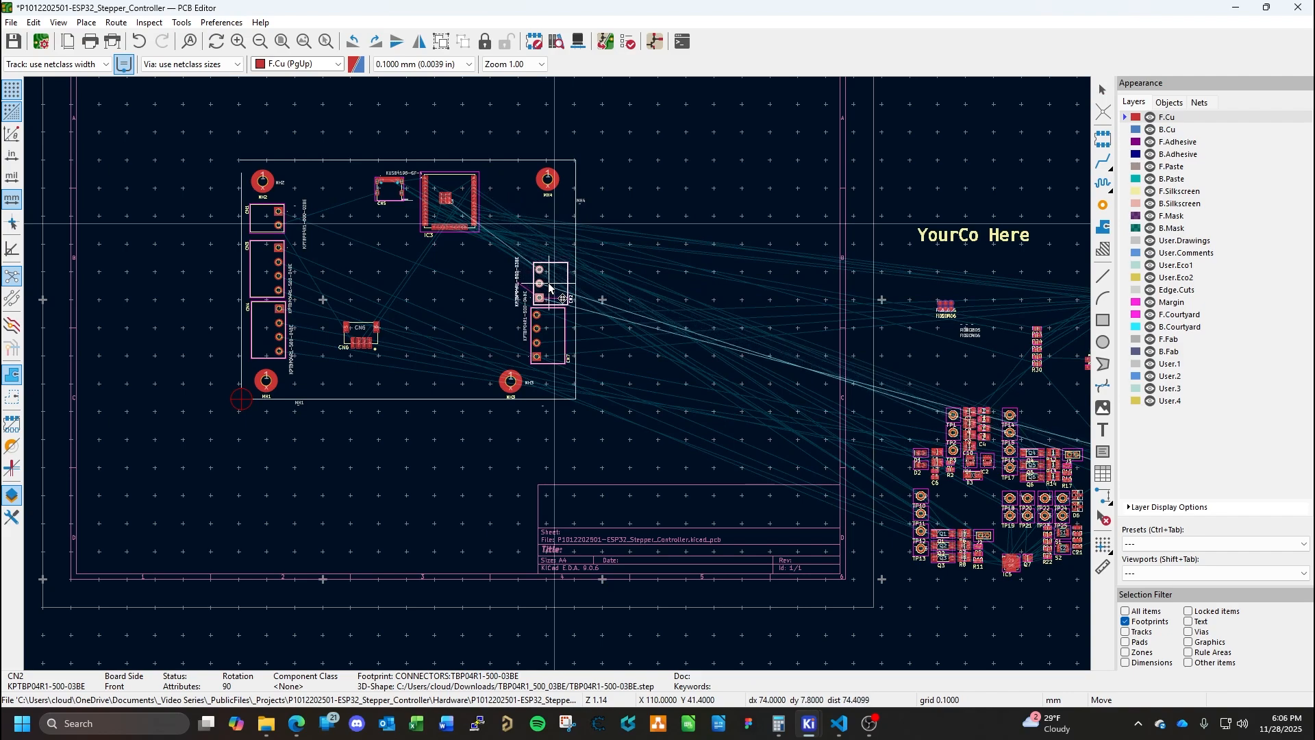
click(550, 284)
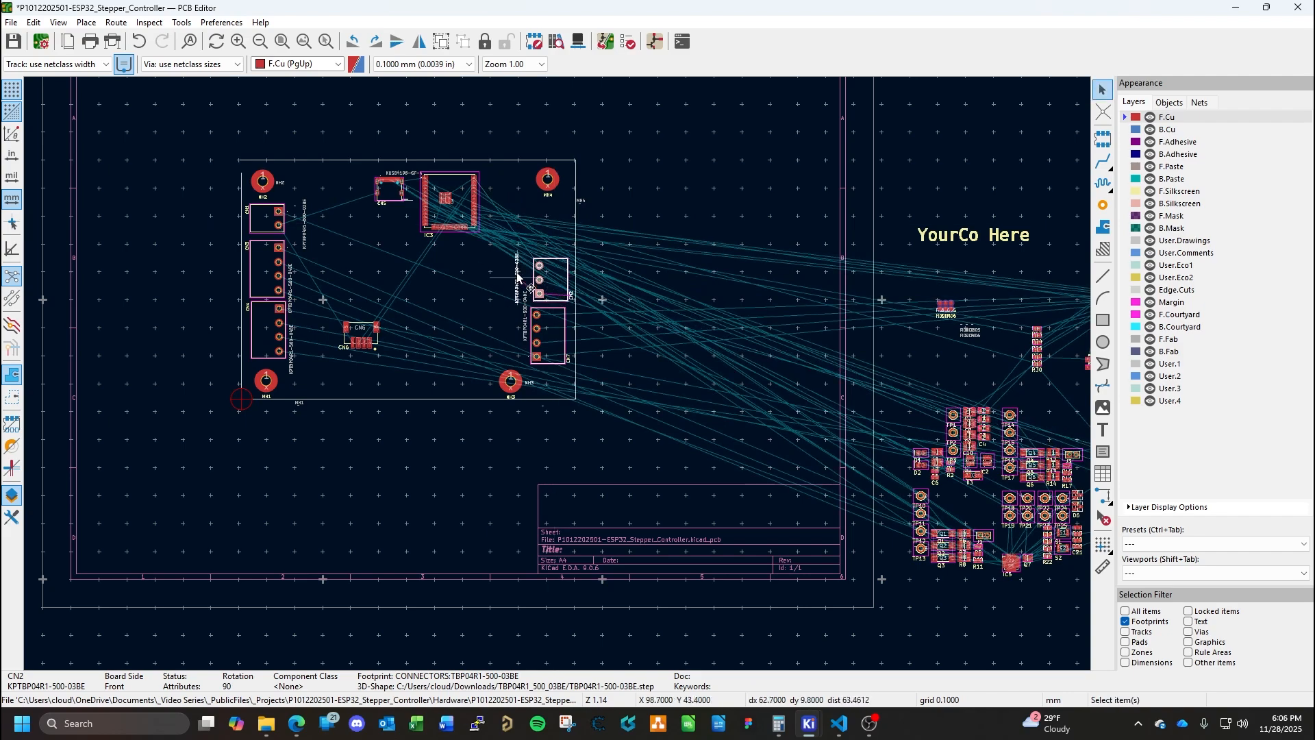
click(663, 293)
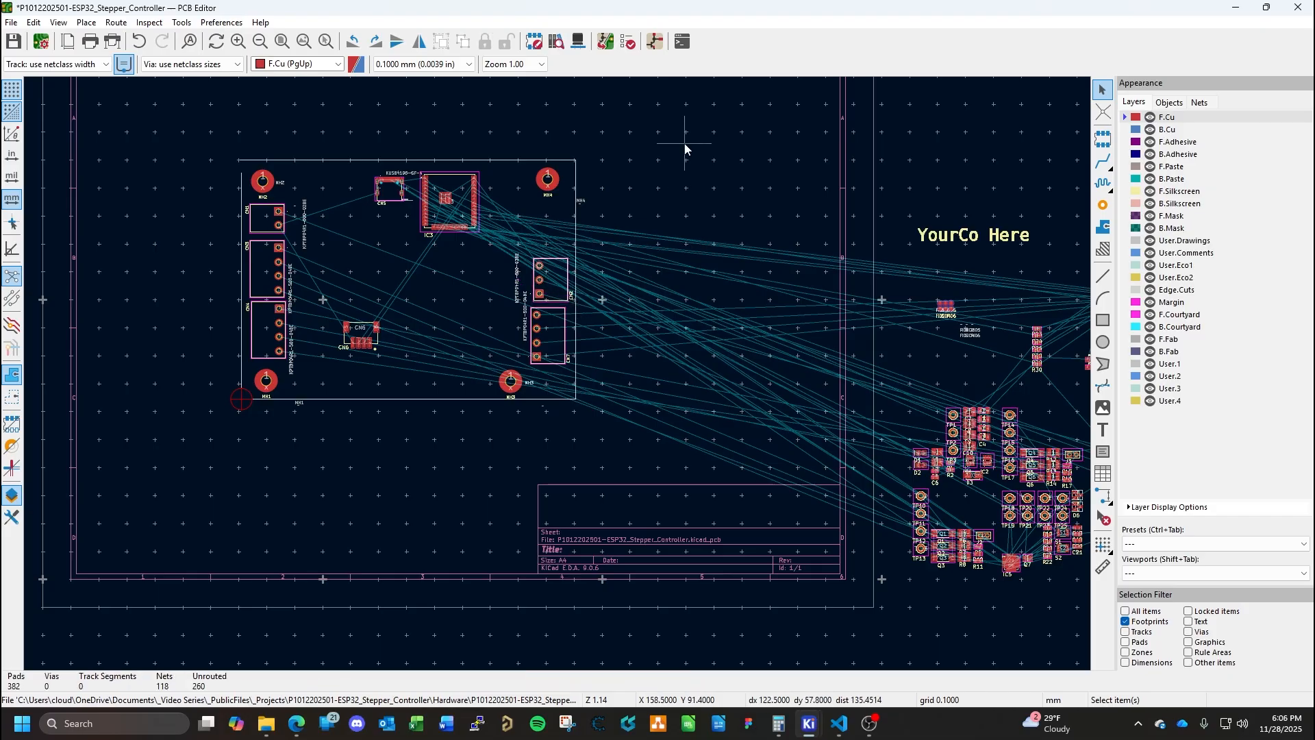
Save the board, inspect the placement from several angles in the 3D viewer, and close the viewer.
key(ctrl+s)
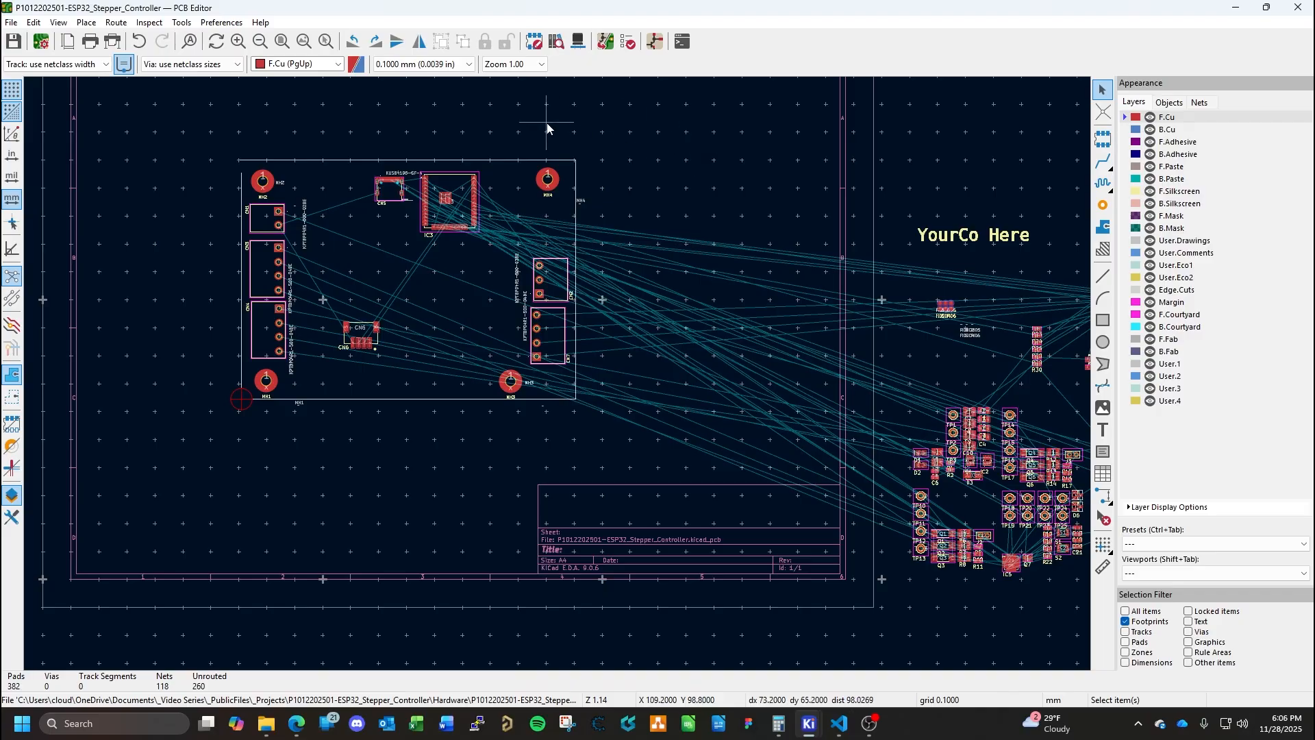
click(579, 43)
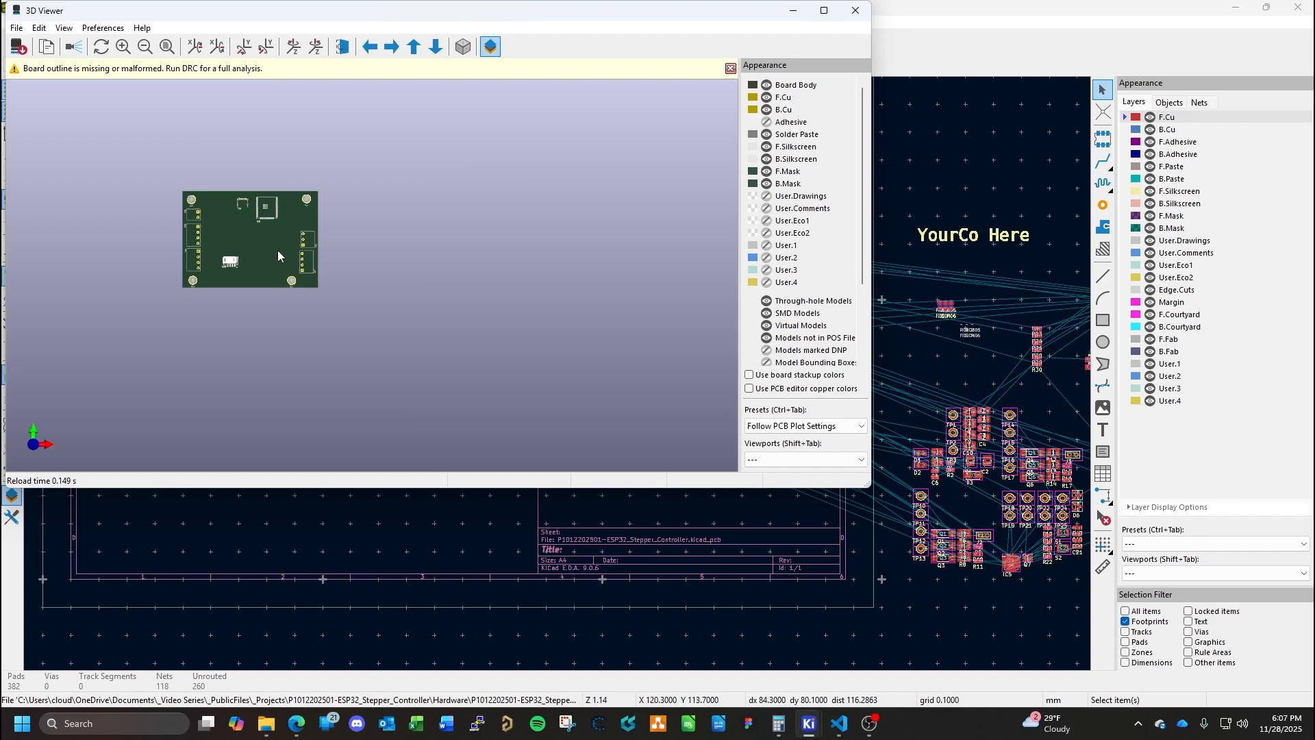
drag(278, 253, 454, 258)
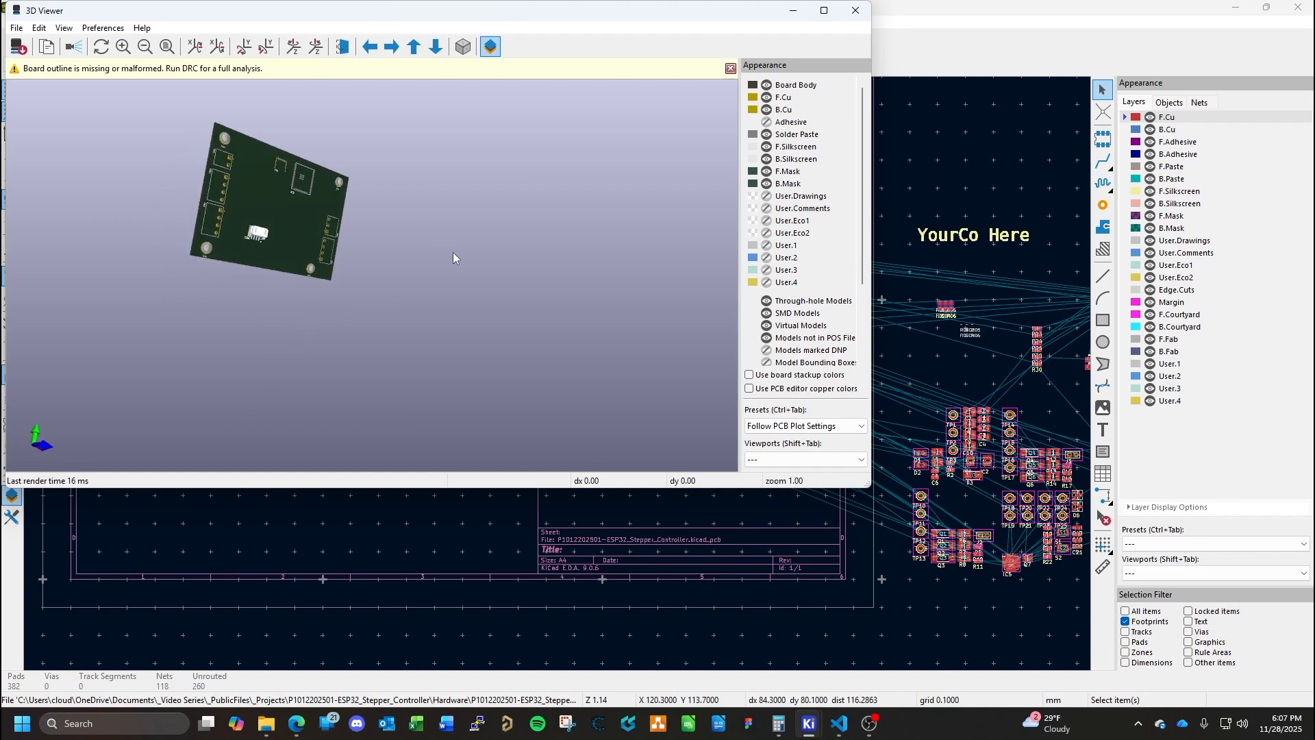
drag(281, 183, 240, 281)
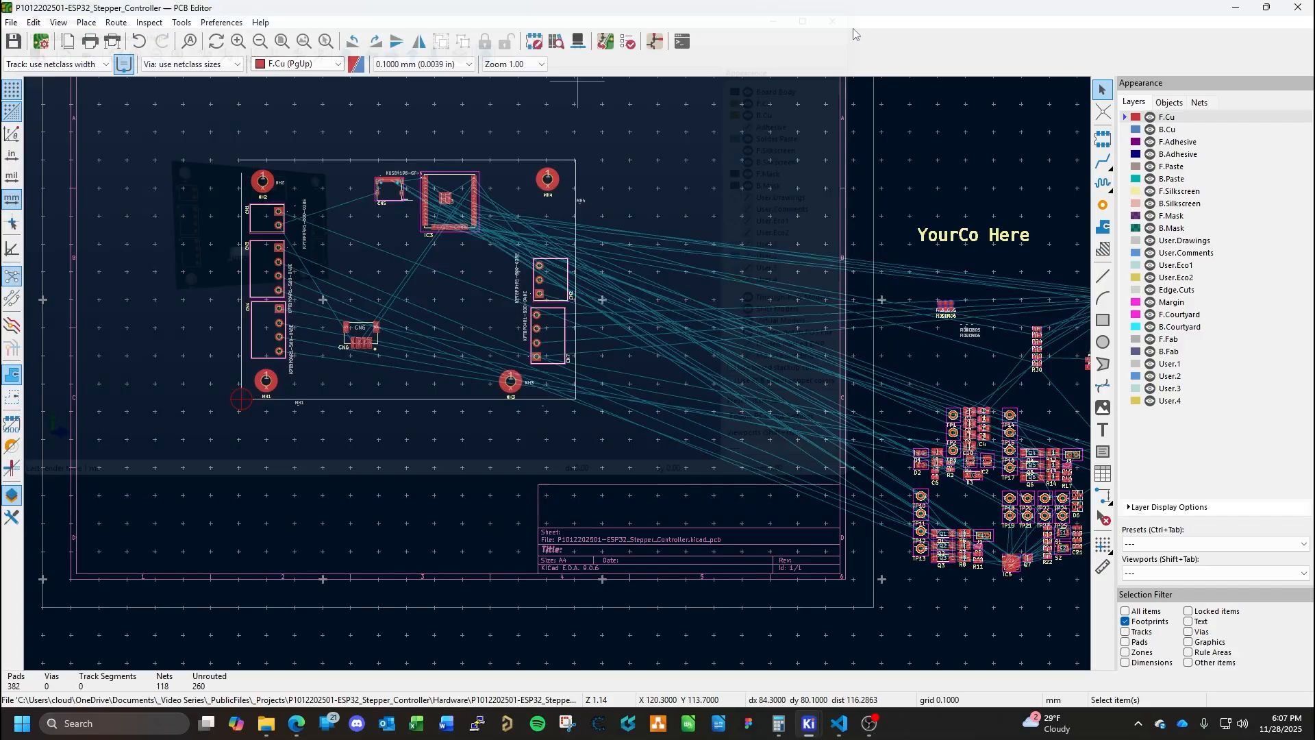
click(855, 10)
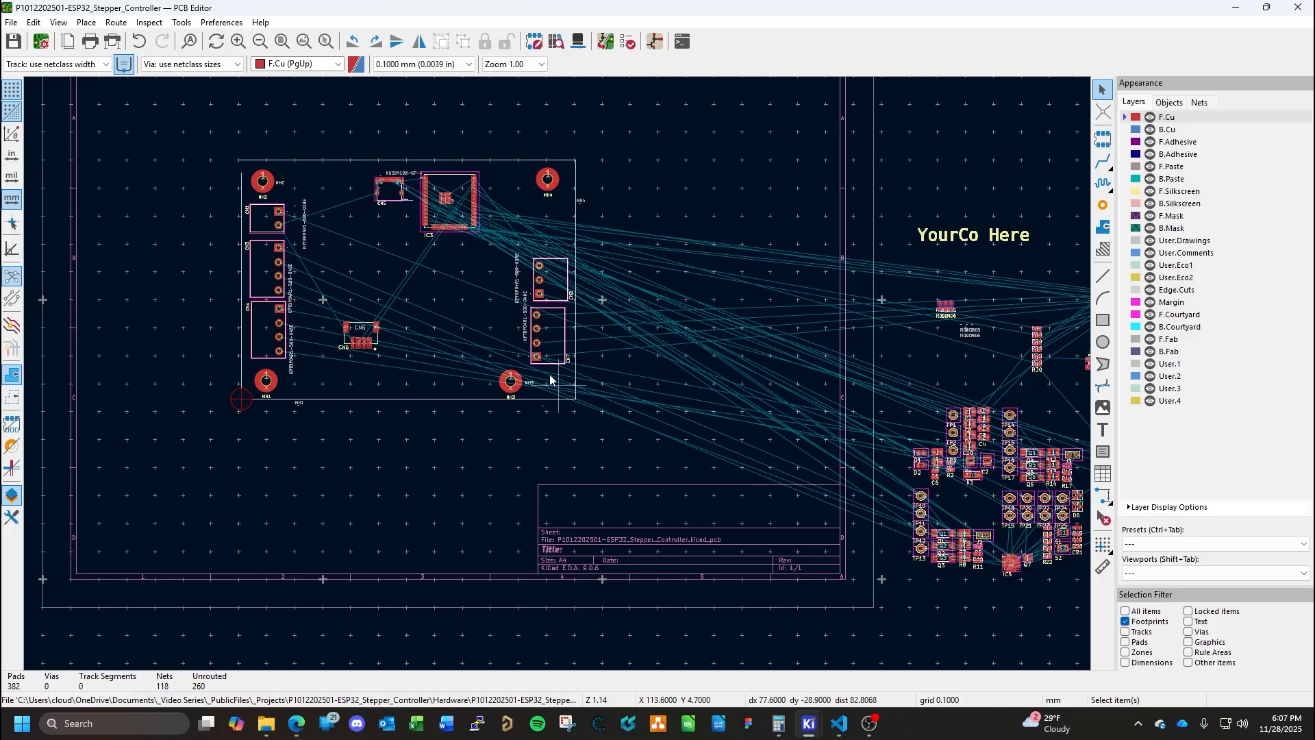
Move stepper driver IC6 from beside C22 onto the board, just left of connector CN7.
middle_drag(765, 391, 575, 363)
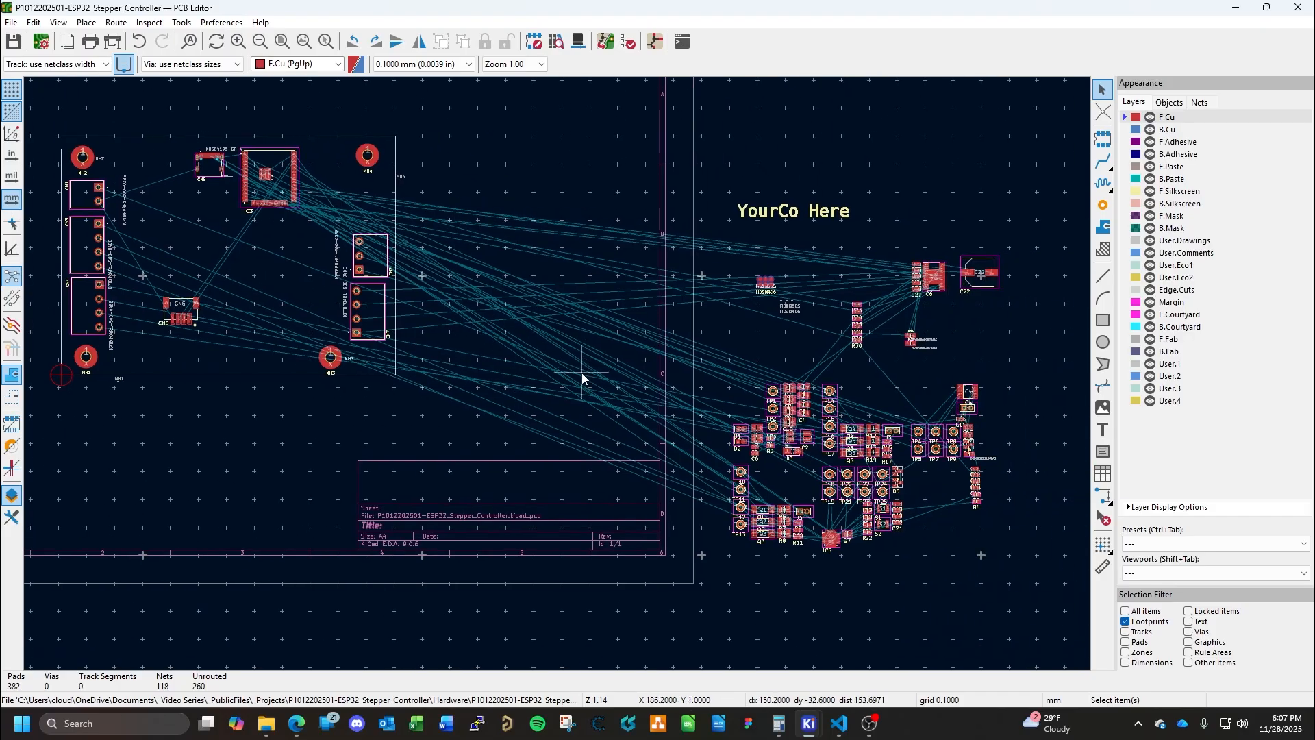
click(934, 281)
drag(937, 286, 309, 310)
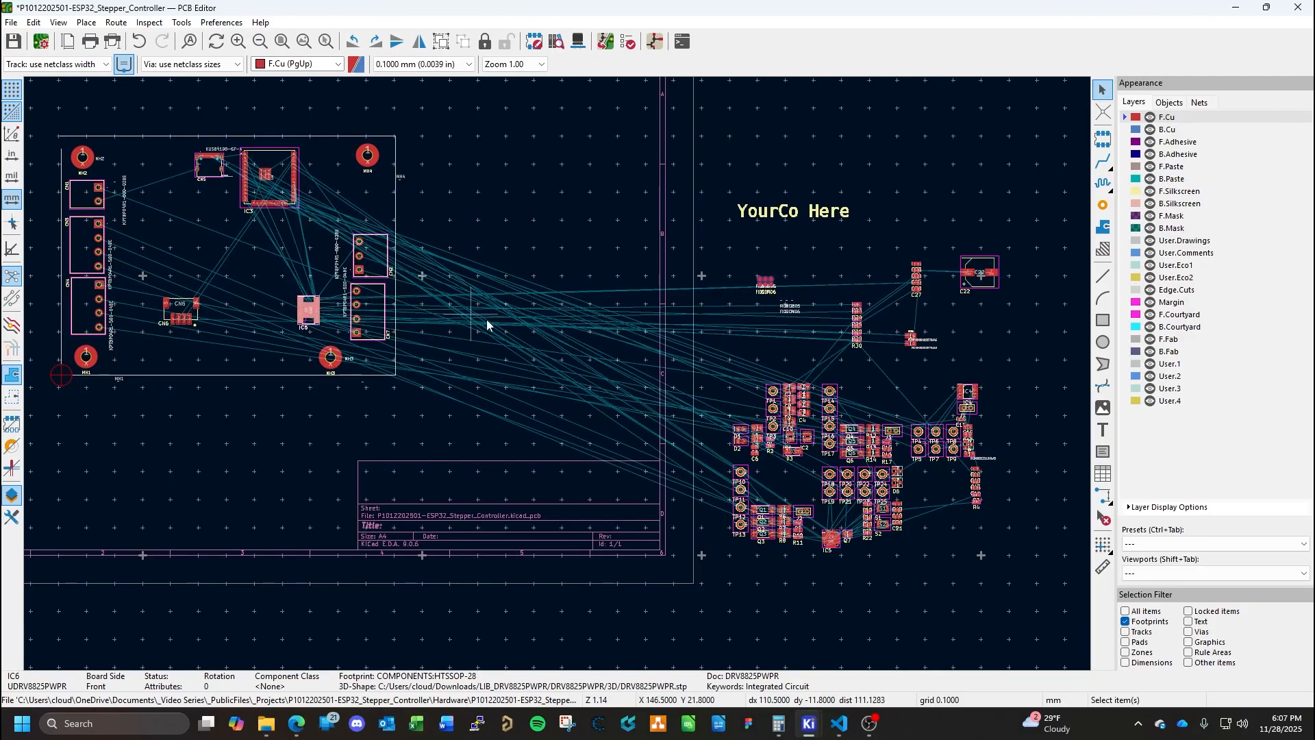
click(508, 327)
Rotate stepper driver IC6 by 180 degrees and place it slightly closer to connector CN7.
scroll(323, 303, left, 5)
scroll(773, 275, right, 2)
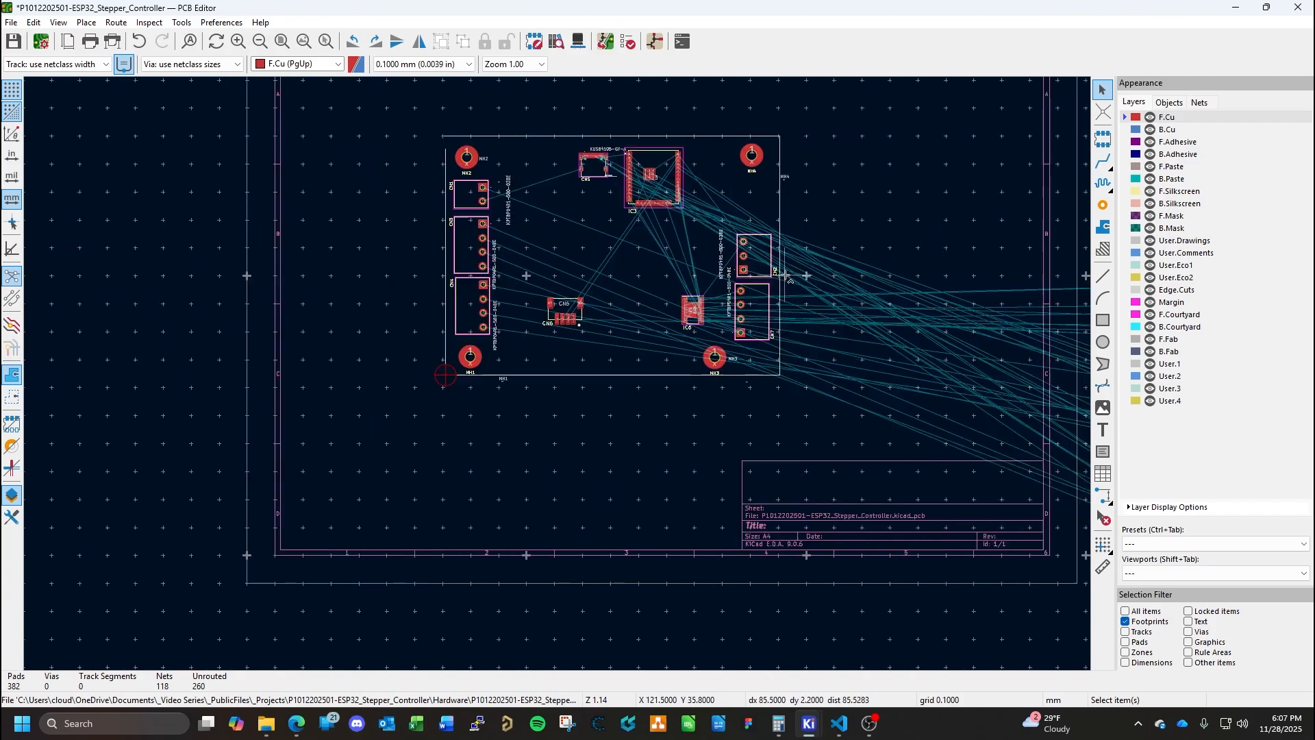
scroll(735, 297, up, 4)
scroll(558, 379, up, 2)
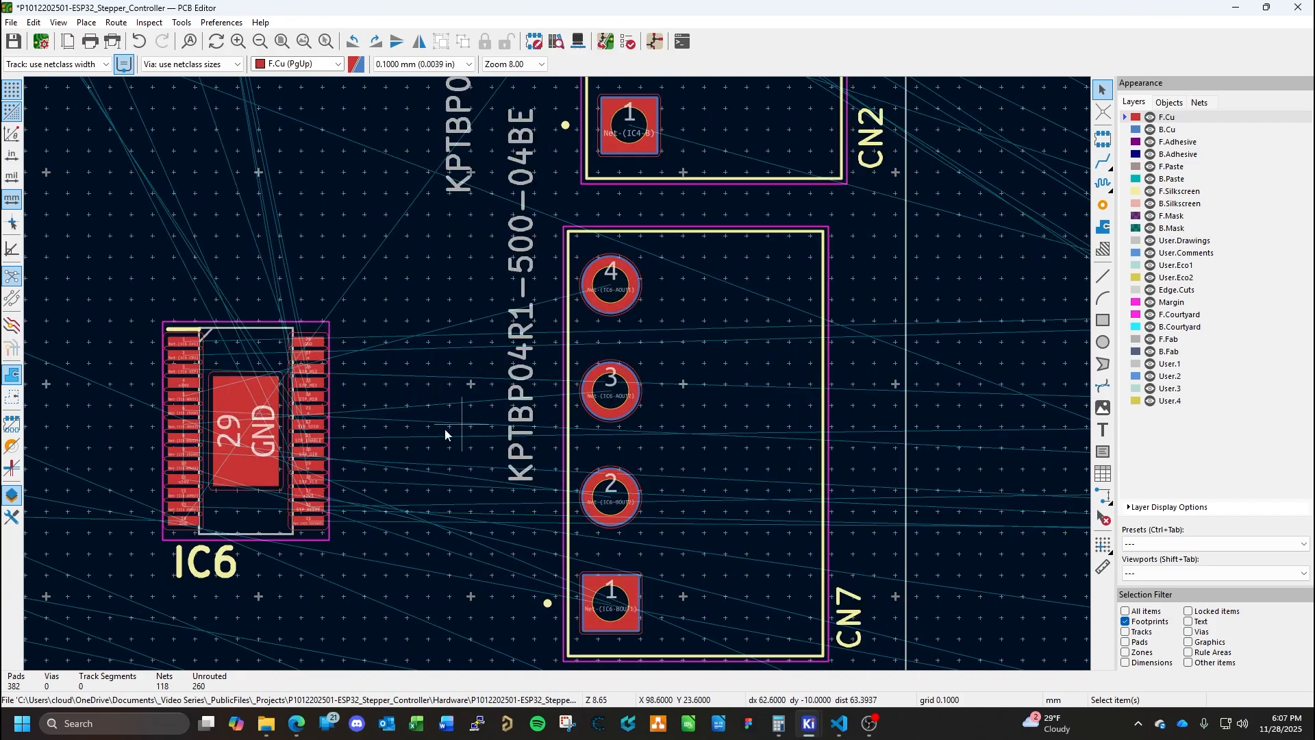
click(274, 438)
key(m)
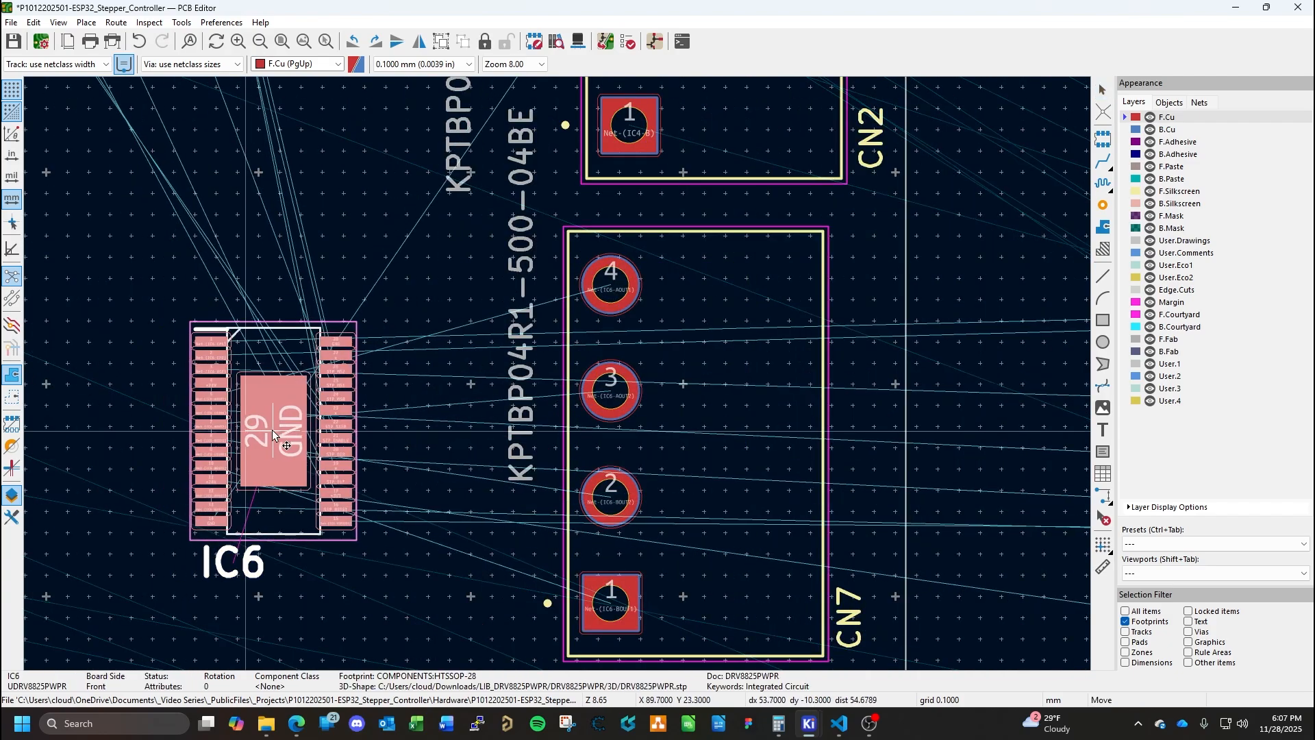
key(r)
key(r)
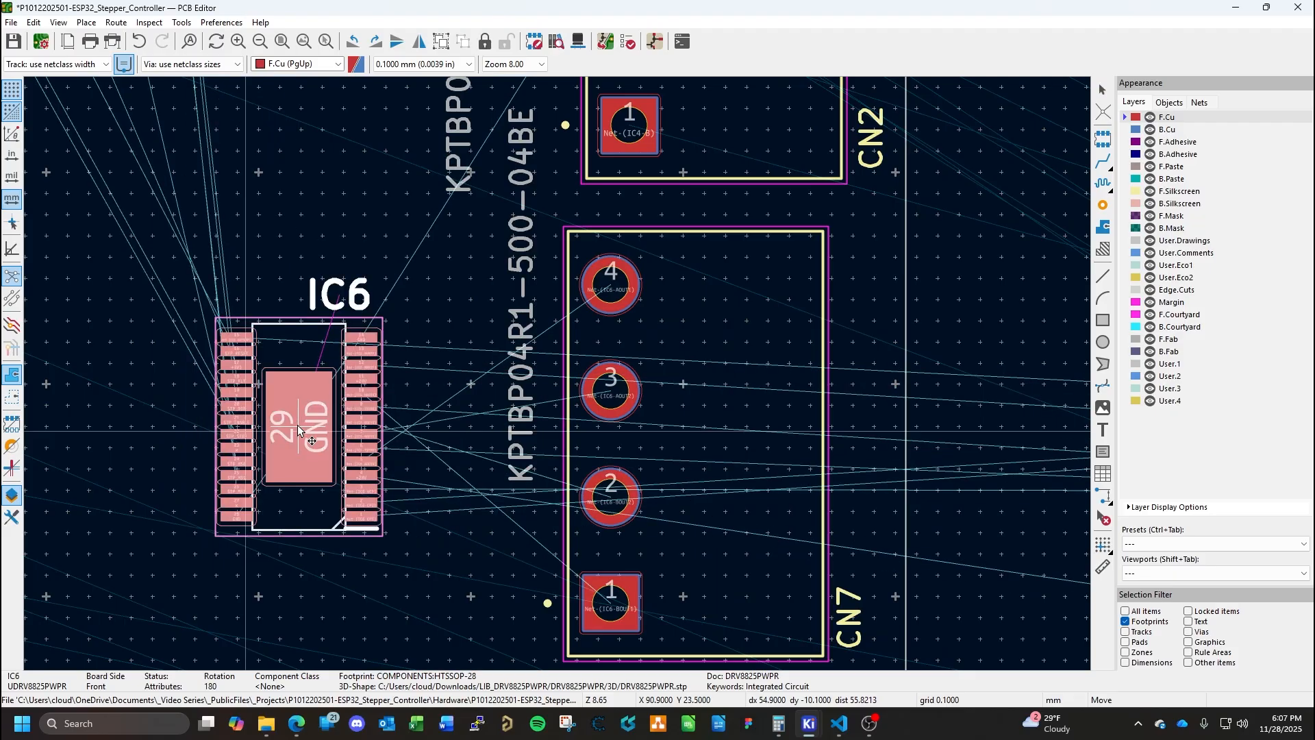
key(r)
key(r)
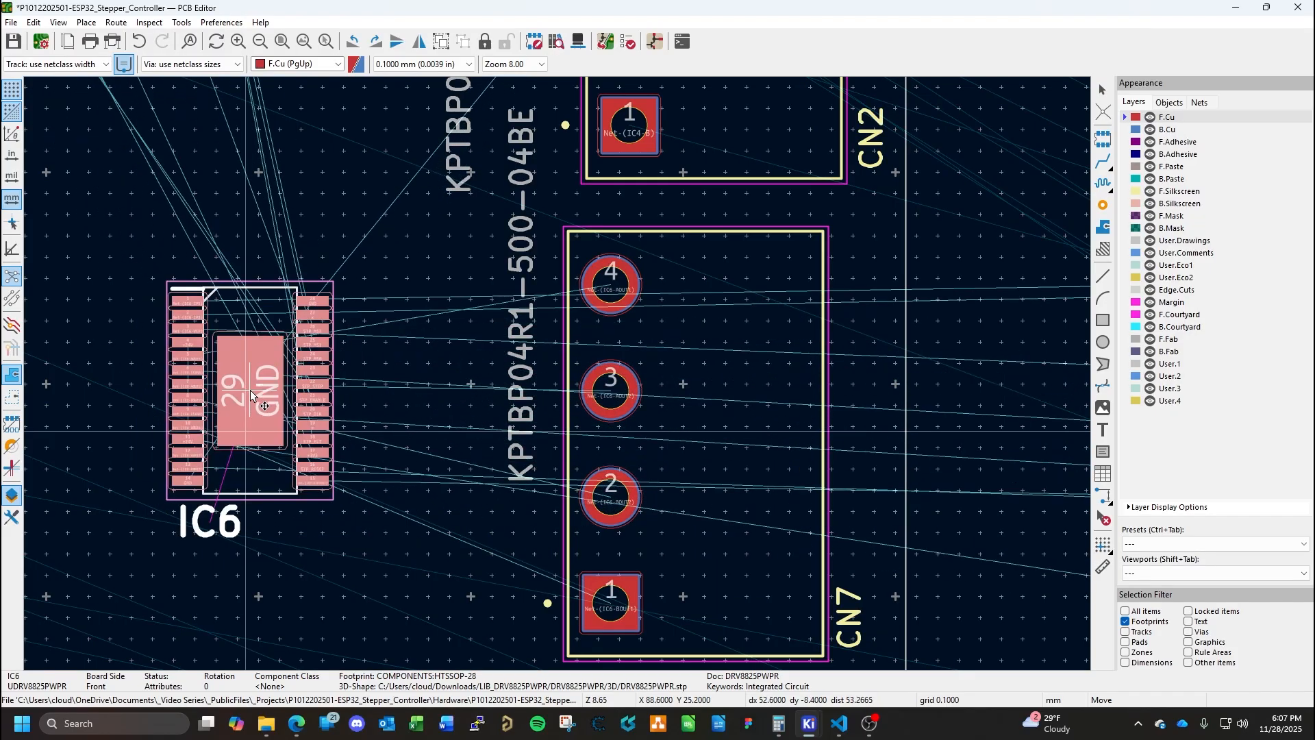
key(r)
key(r)
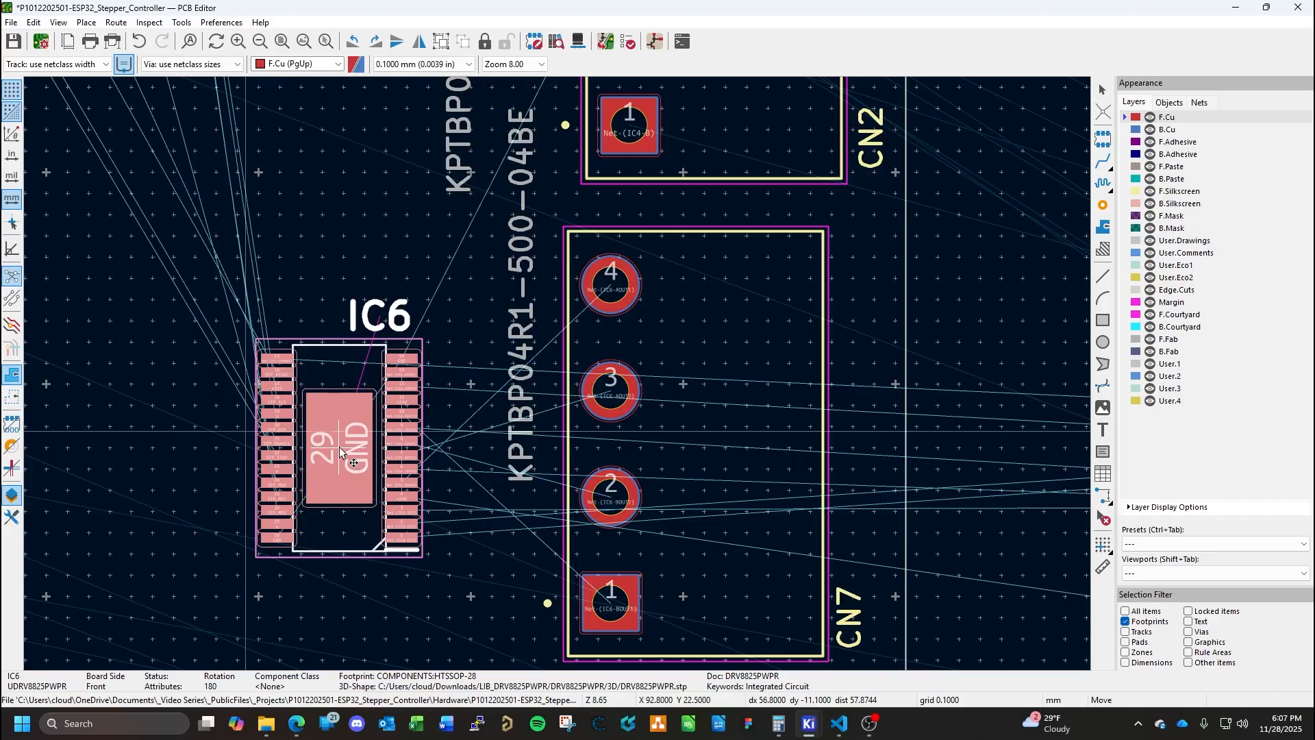
click(340, 447)
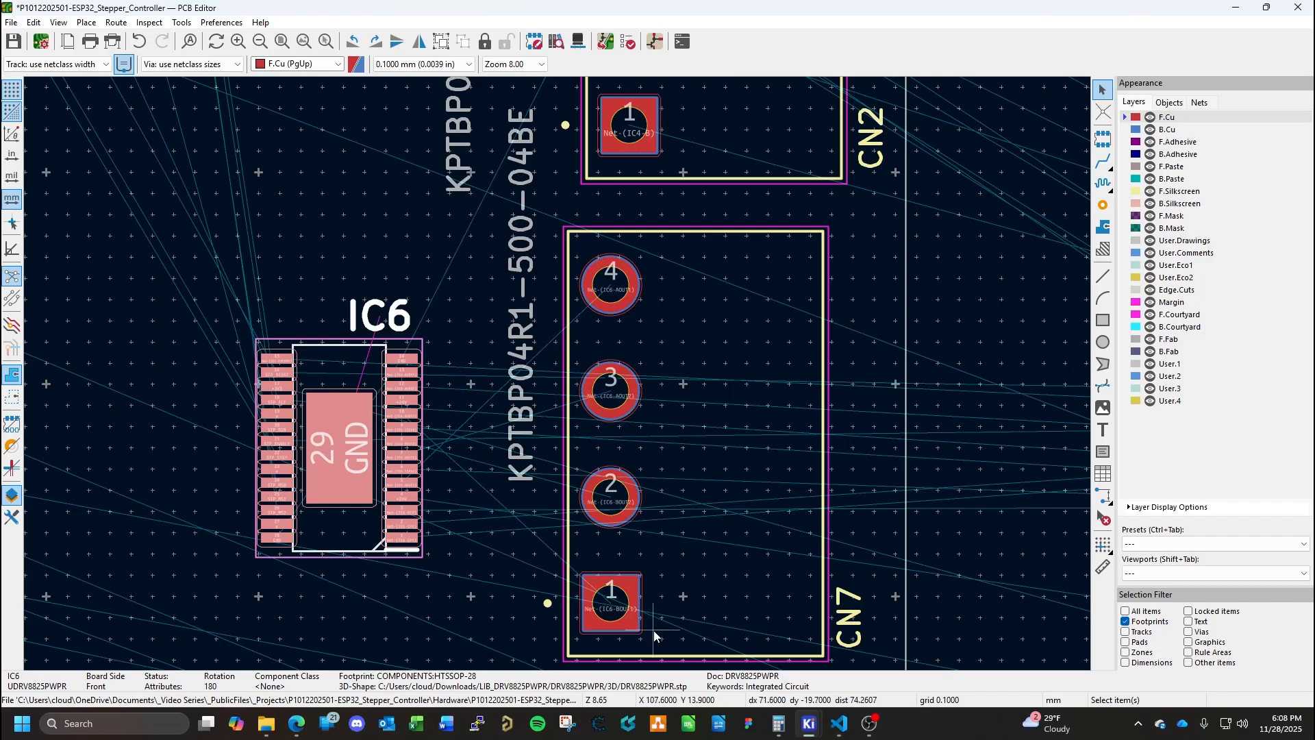
Switch to the Stepper Driver schematic and delete the four wires between IC6's motor outputs and connector CN7.
mouse_move(821, 733)
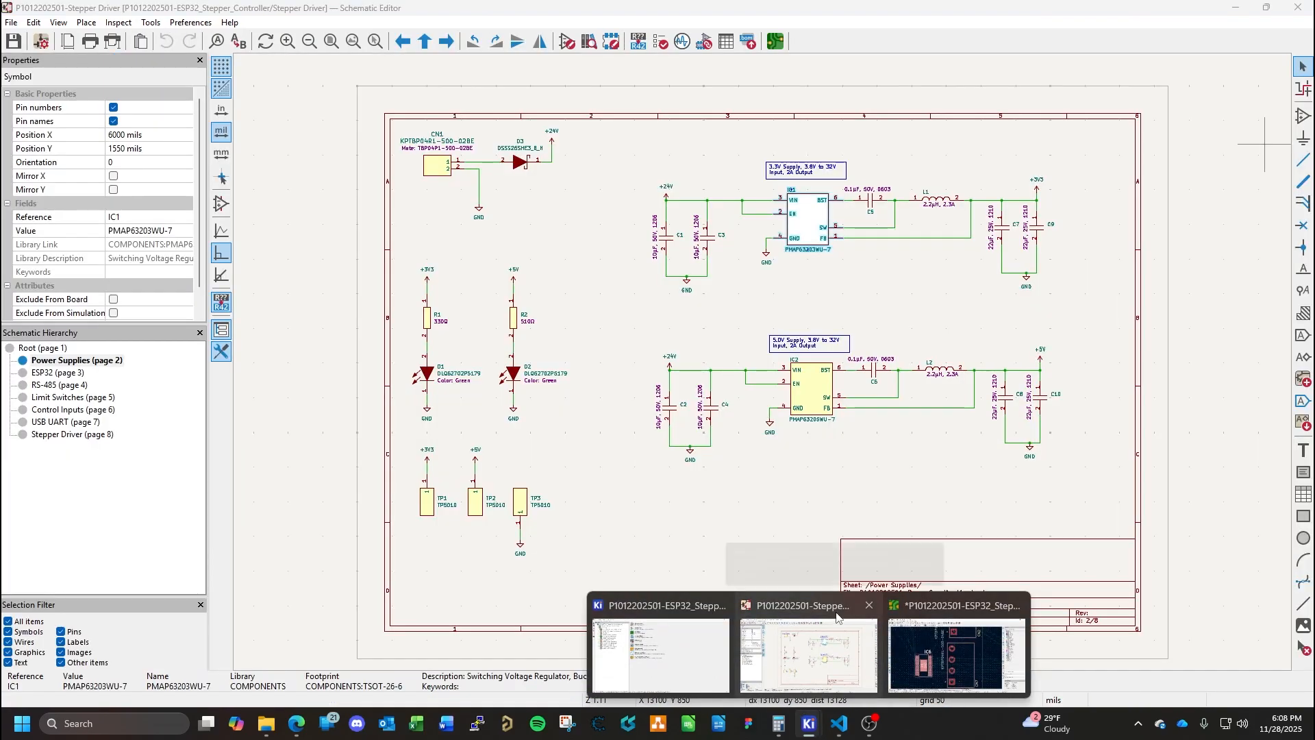
click(808, 654)
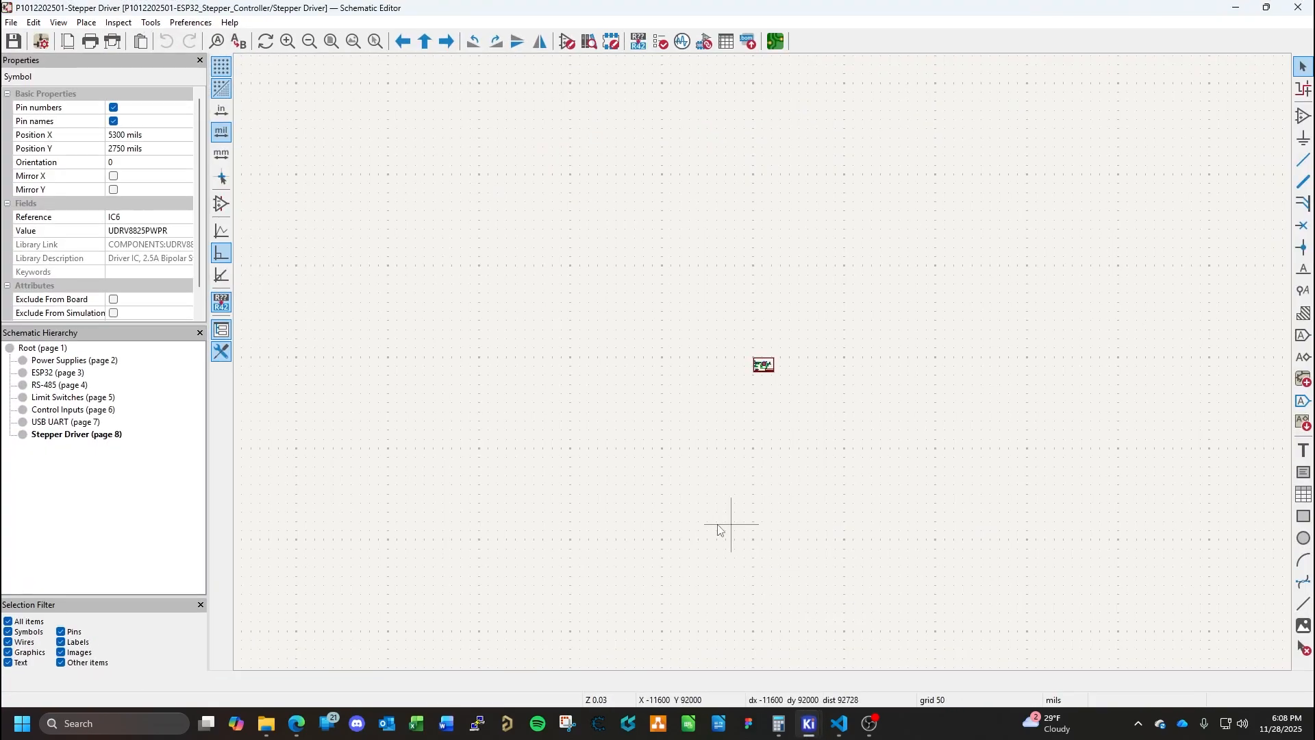
scroll(736, 384, up, 10)
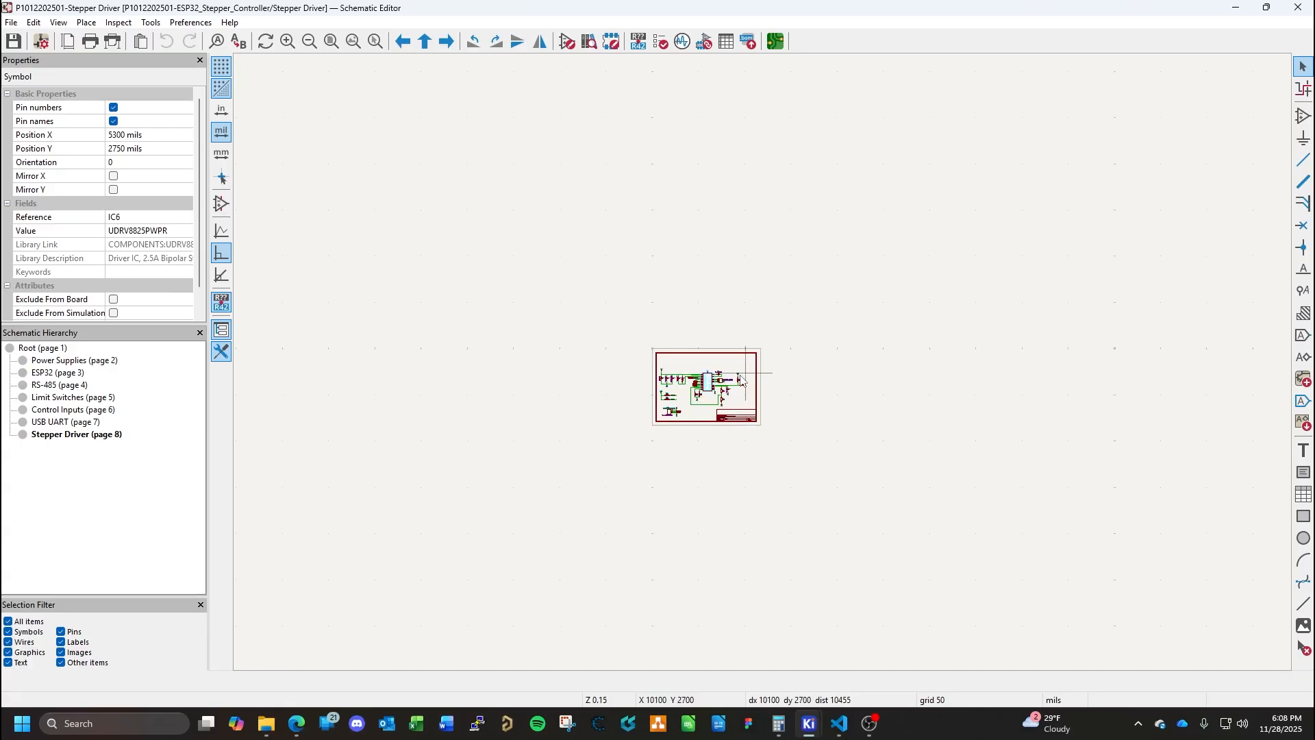
scroll(617, 411, up, 3)
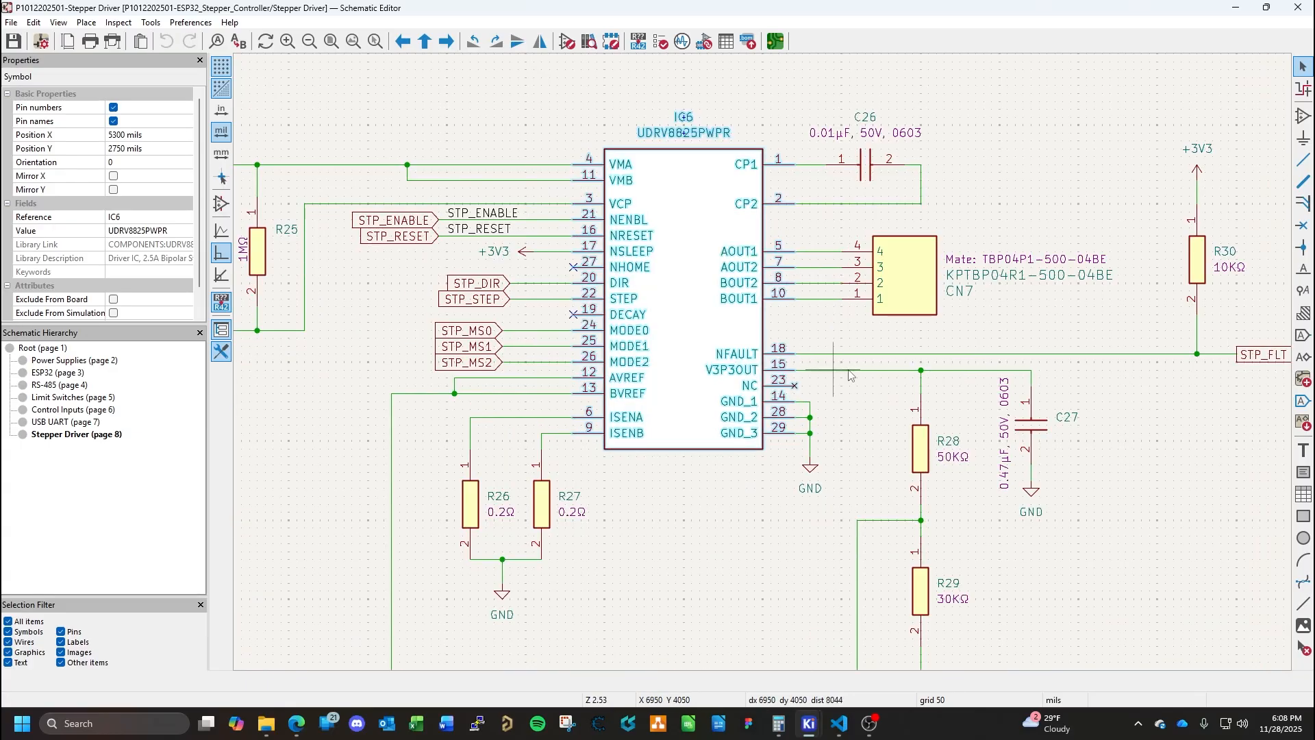
click(1055, 391)
middle_drag(943, 330, 757, 431)
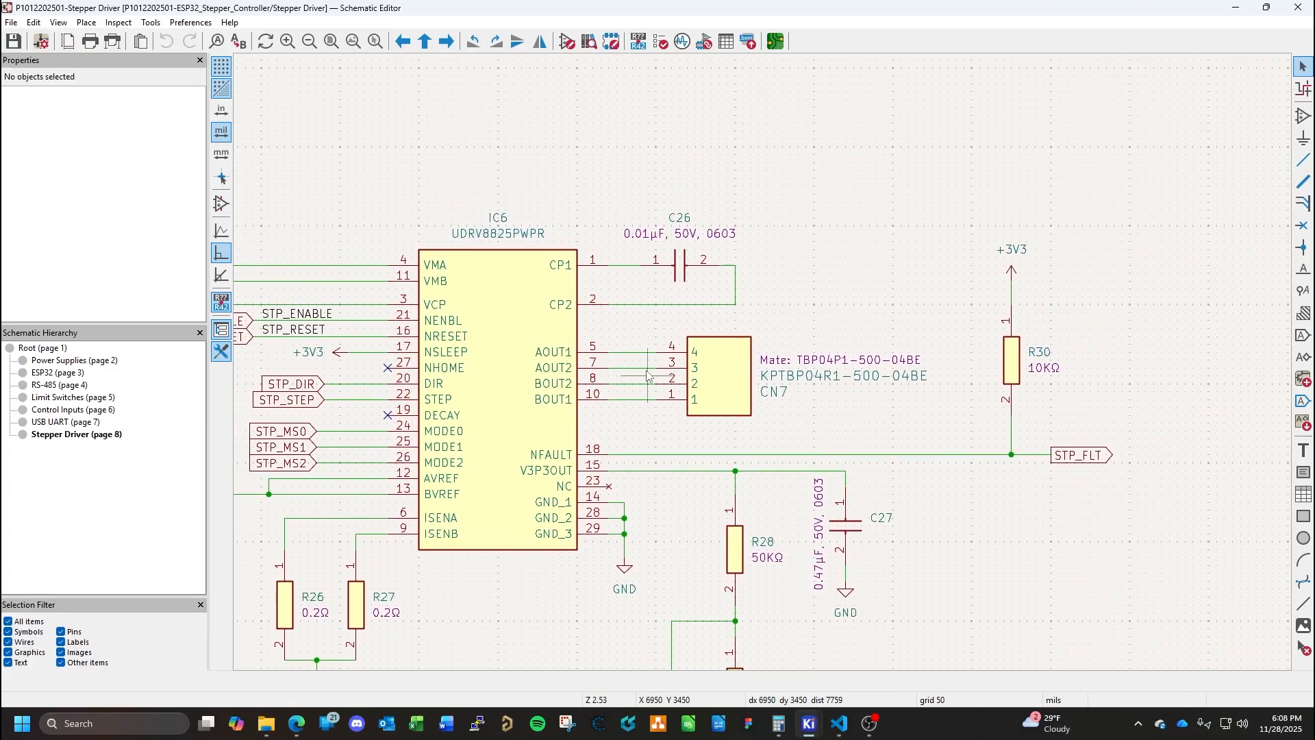
click(642, 355)
key(Delete)
key(Delete)
key(Delete)
key(Delete)
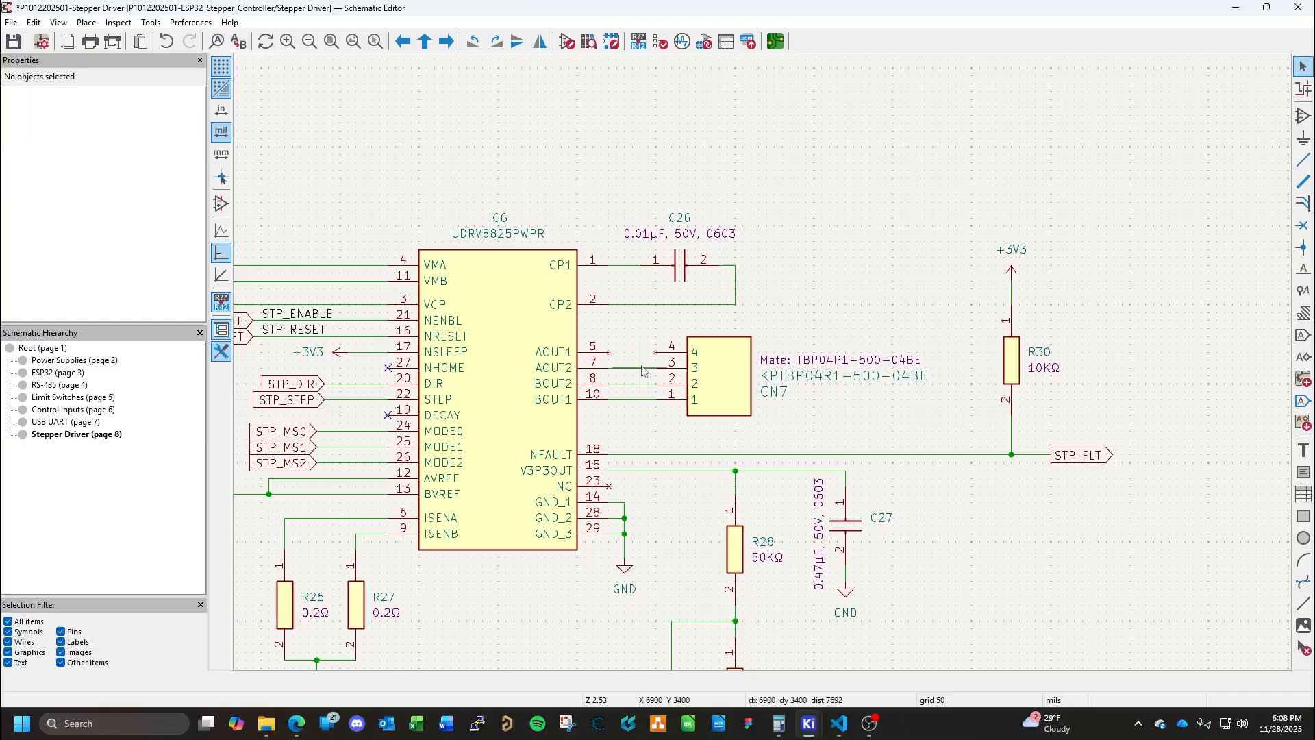
Flip connector CN7 vertically in place so that its pin 1 lines up with AOUT1.
click(712, 394)
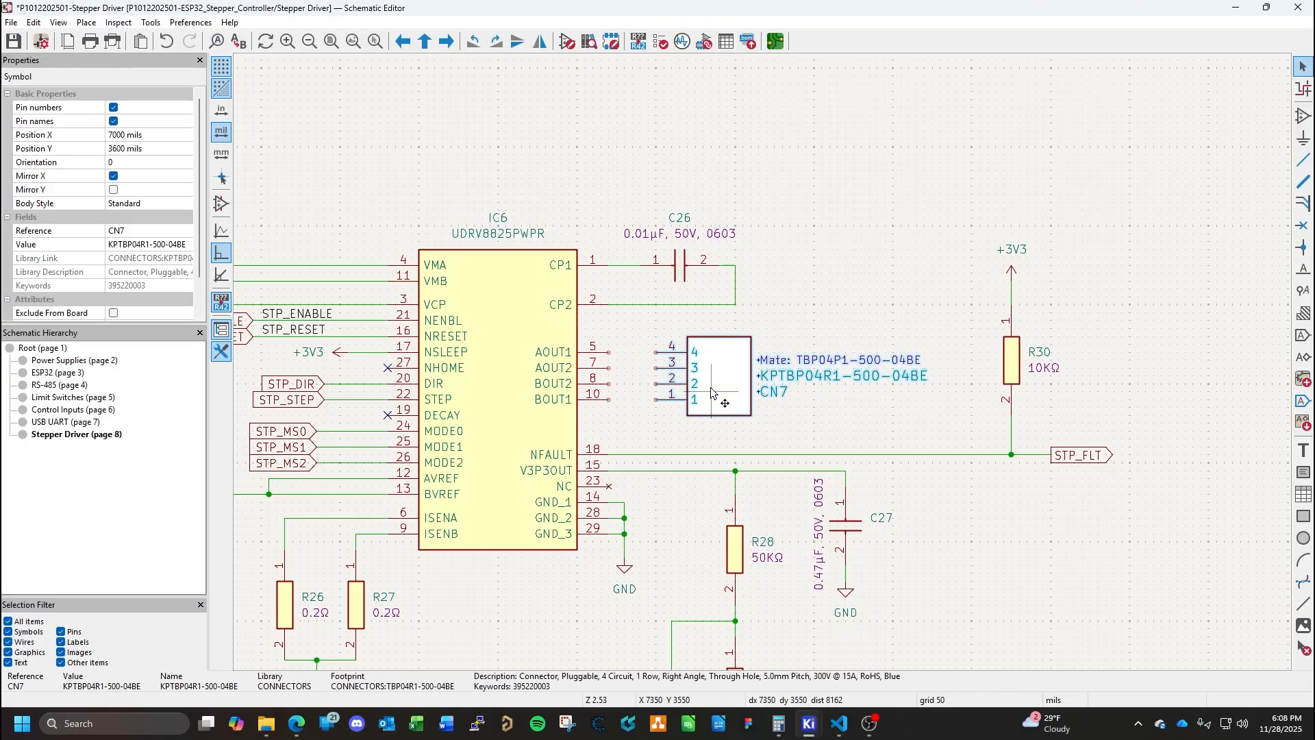
key(g)
key(x)
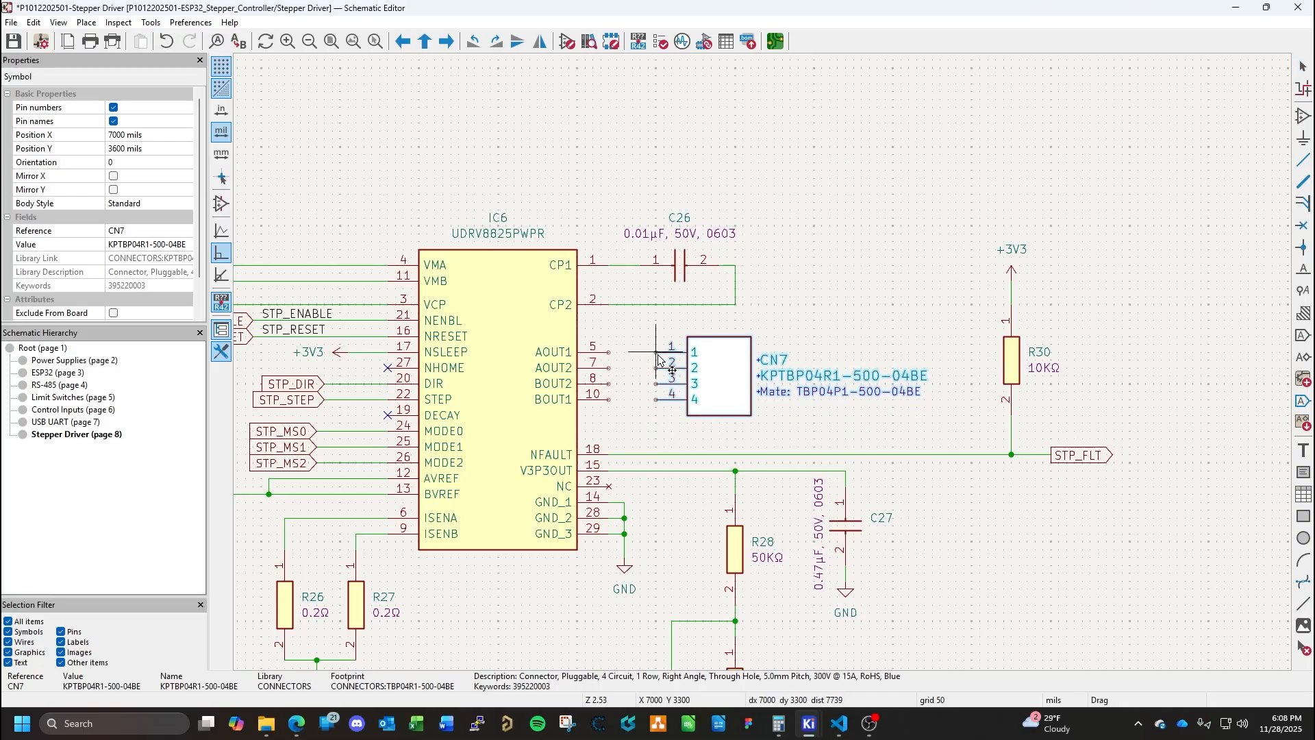
click(658, 353)
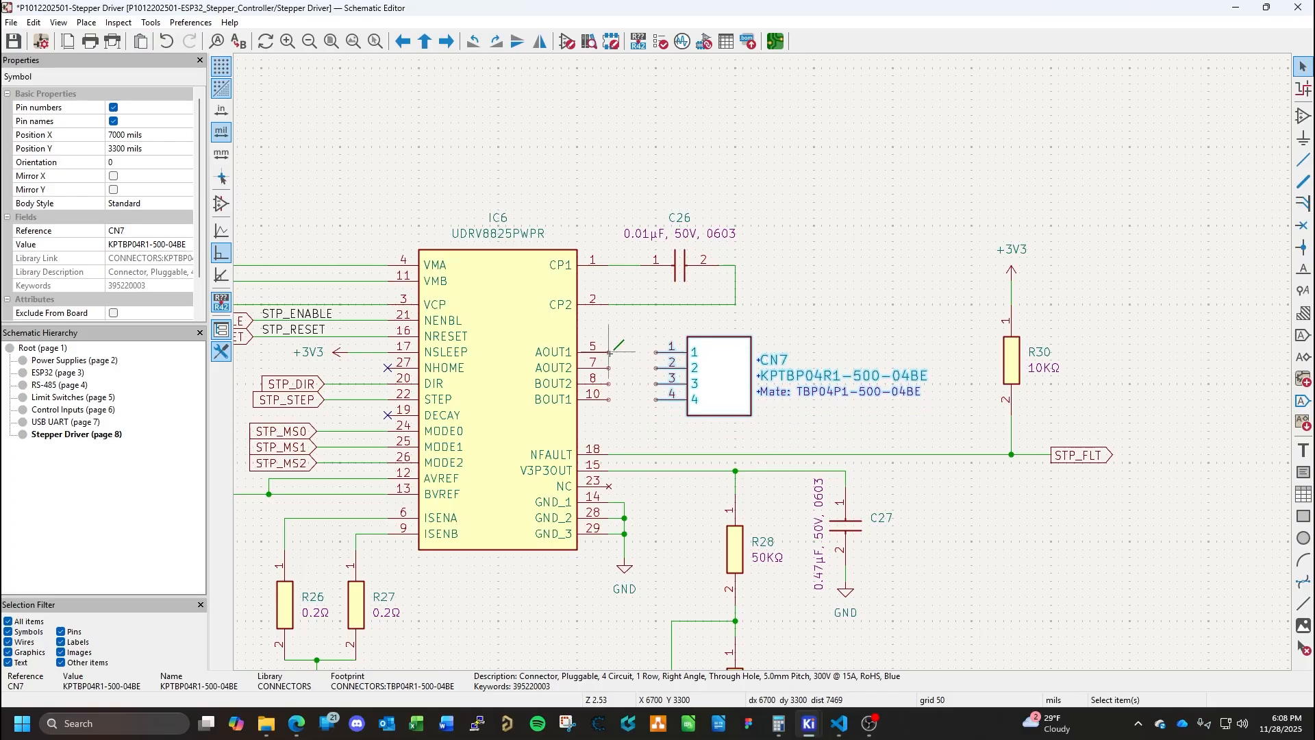
Wire IC6's AOUT1, AOUT2, BOUT2 and BOUT1 to CN7 pins 1, 2, 3 and 4 respectively, and save the schematic.
click(609, 352)
click(609, 369)
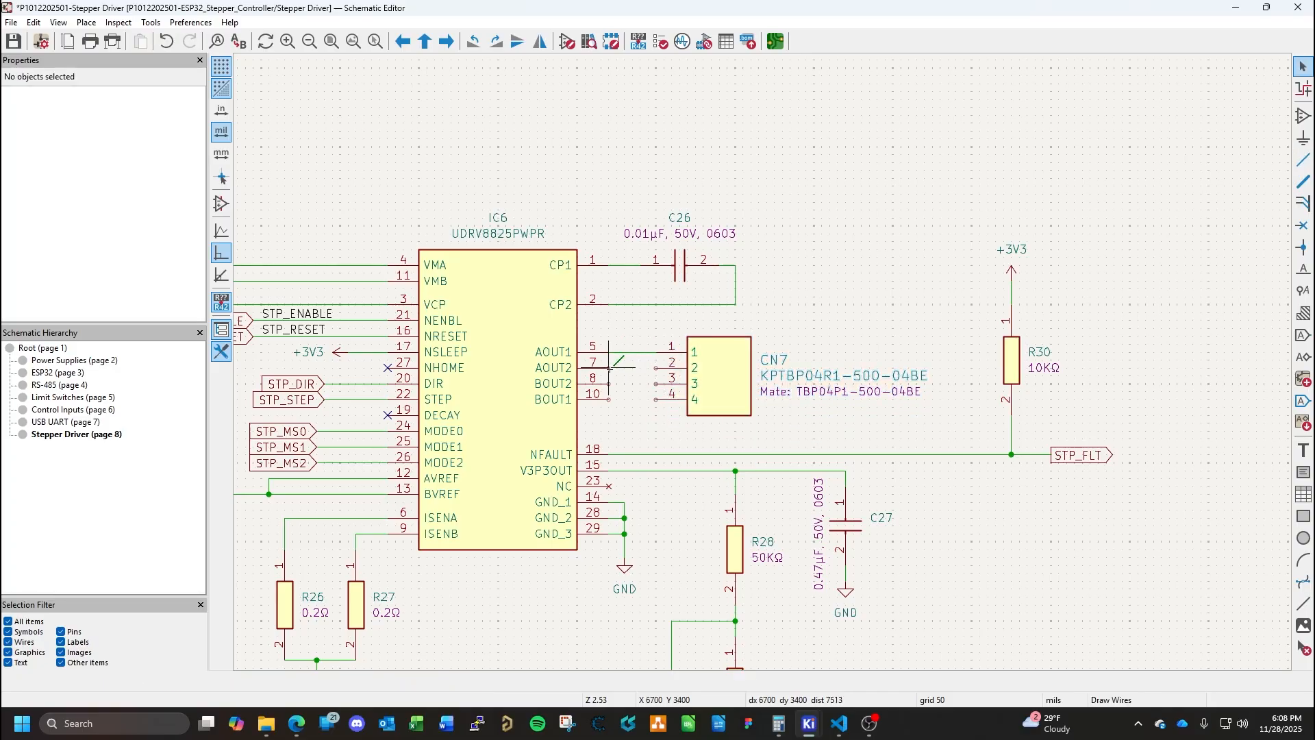
click(656, 369)
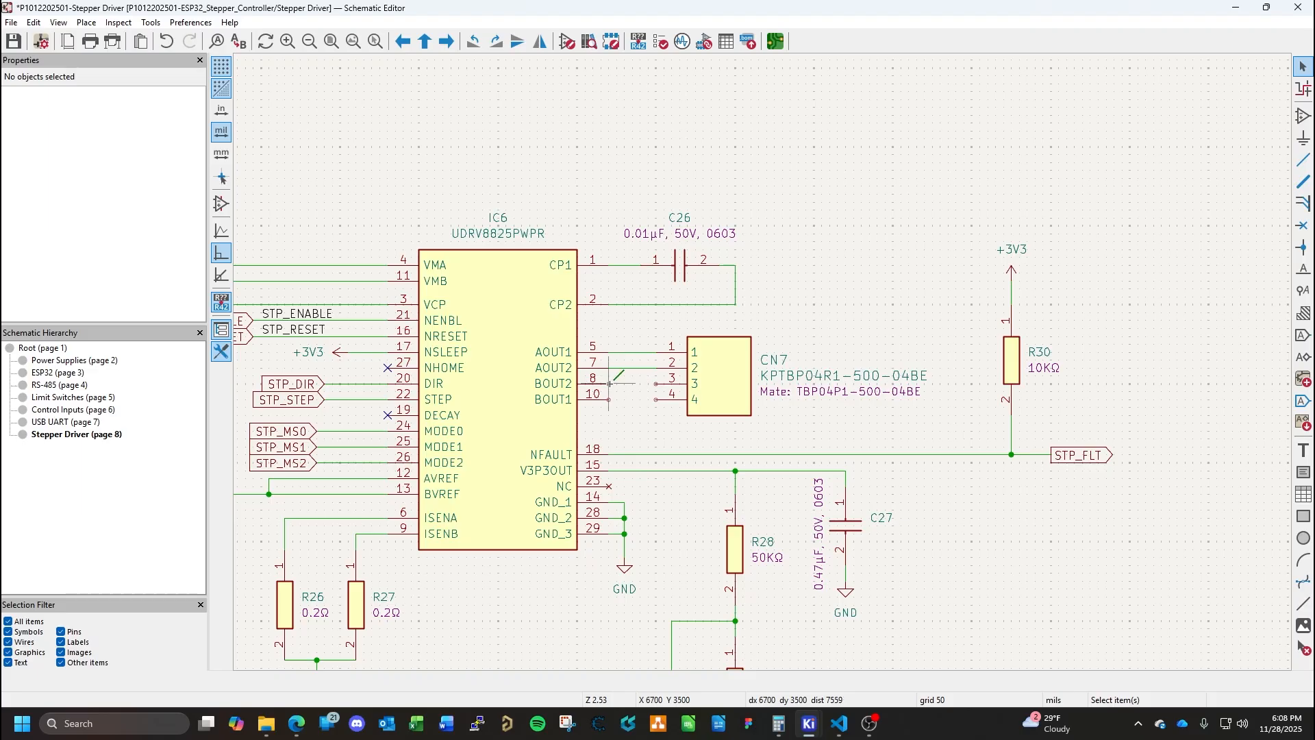
key(w)
click(657, 384)
key(Escape)
key(w)
click(657, 399)
key(Escape)
key(ctrl+s)
Switch back to the PCB Editor, save the board, and update the PCB from the schematic with the new CN7 connections.
mouse_move(823, 733)
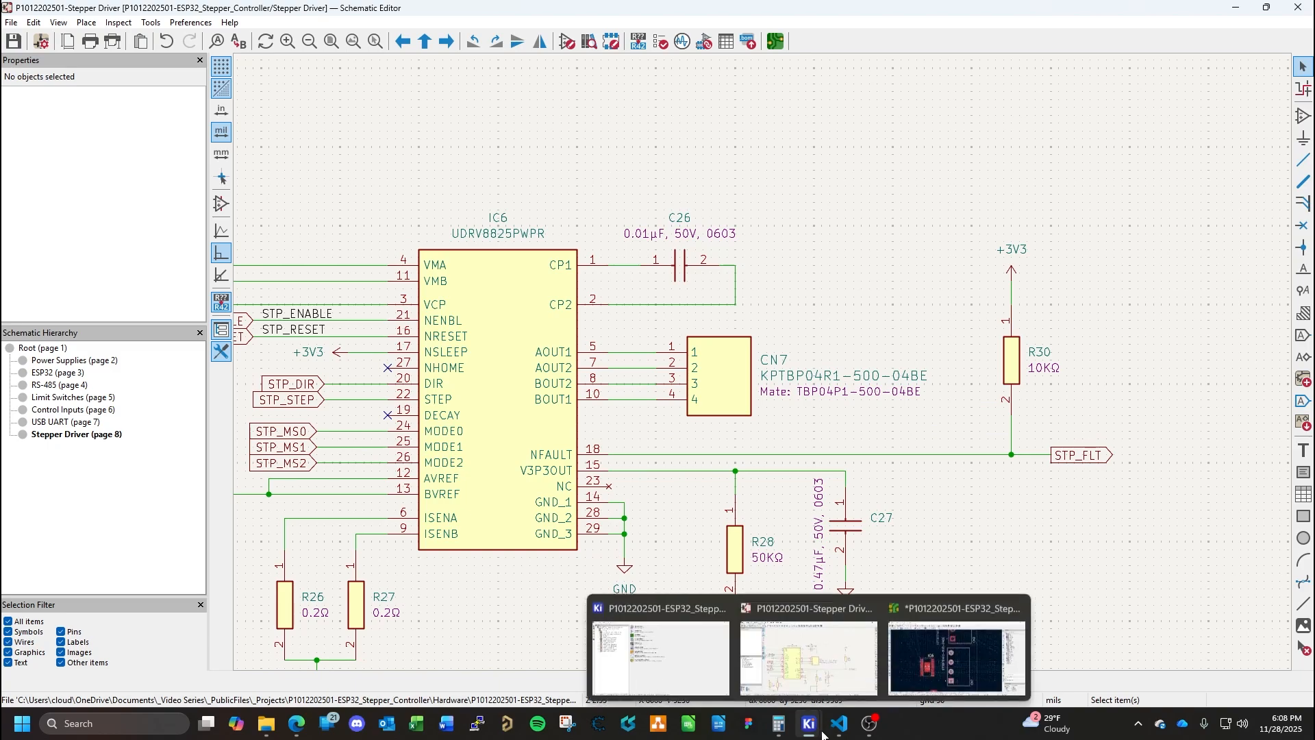
click(932, 603)
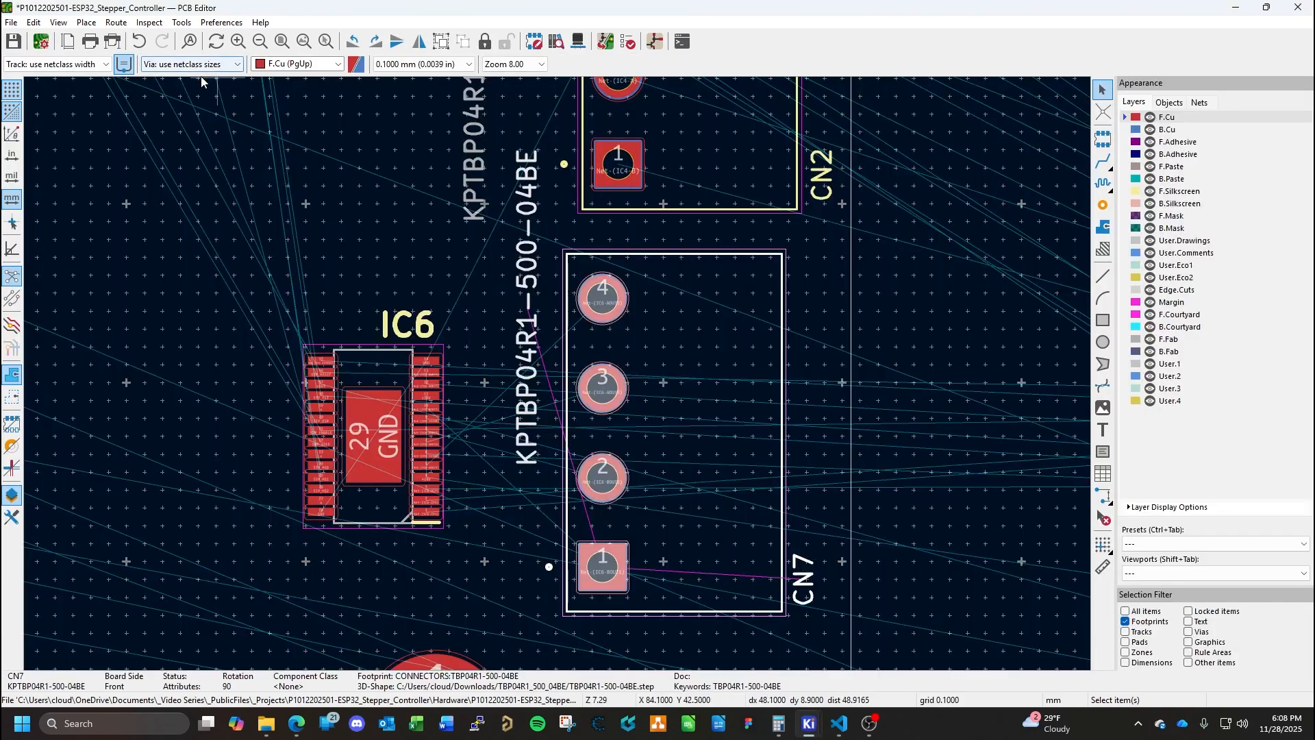
click(263, 184)
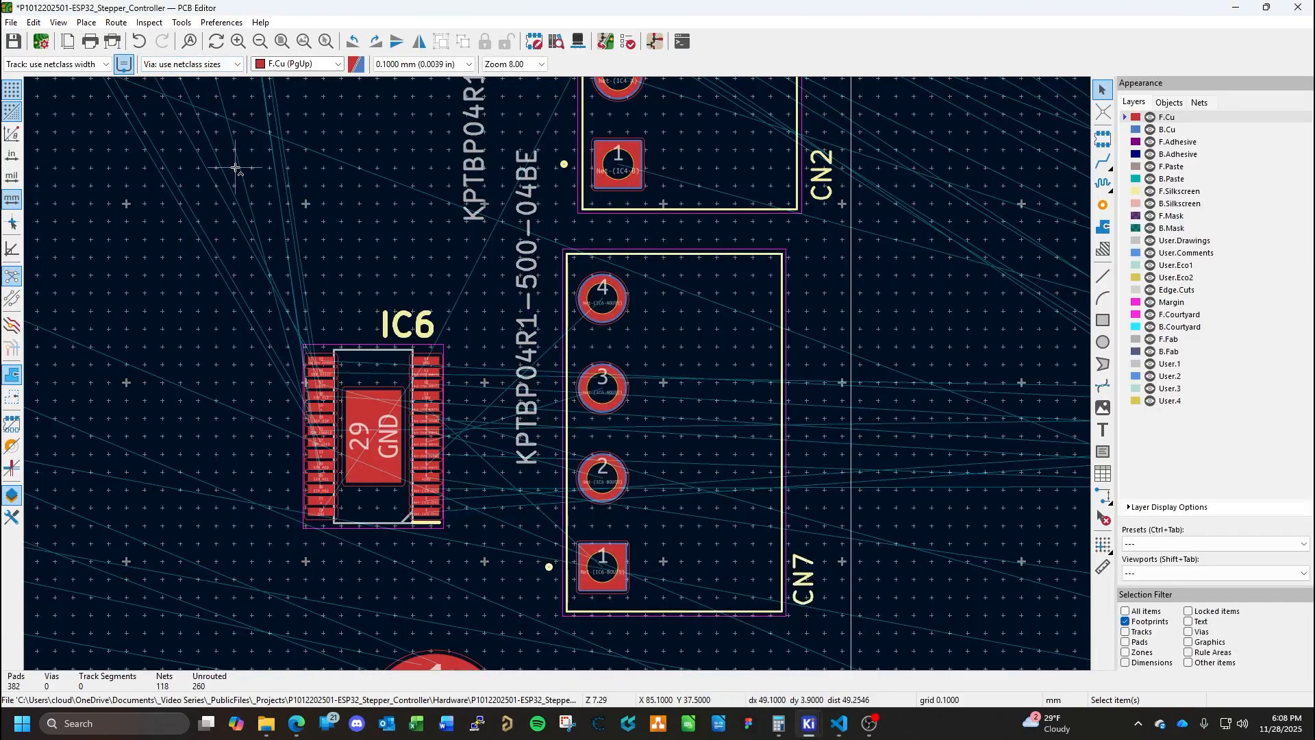
key(ctrl+s)
click(182, 22)
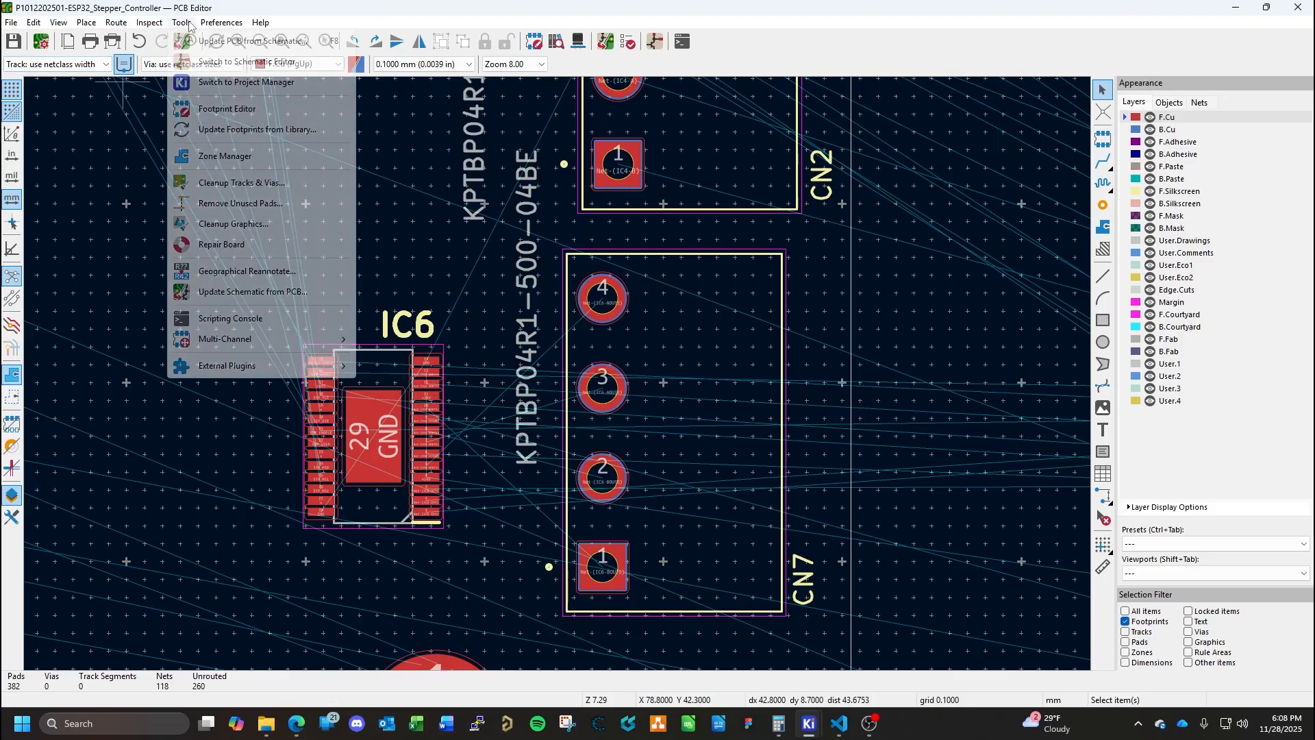
click(205, 41)
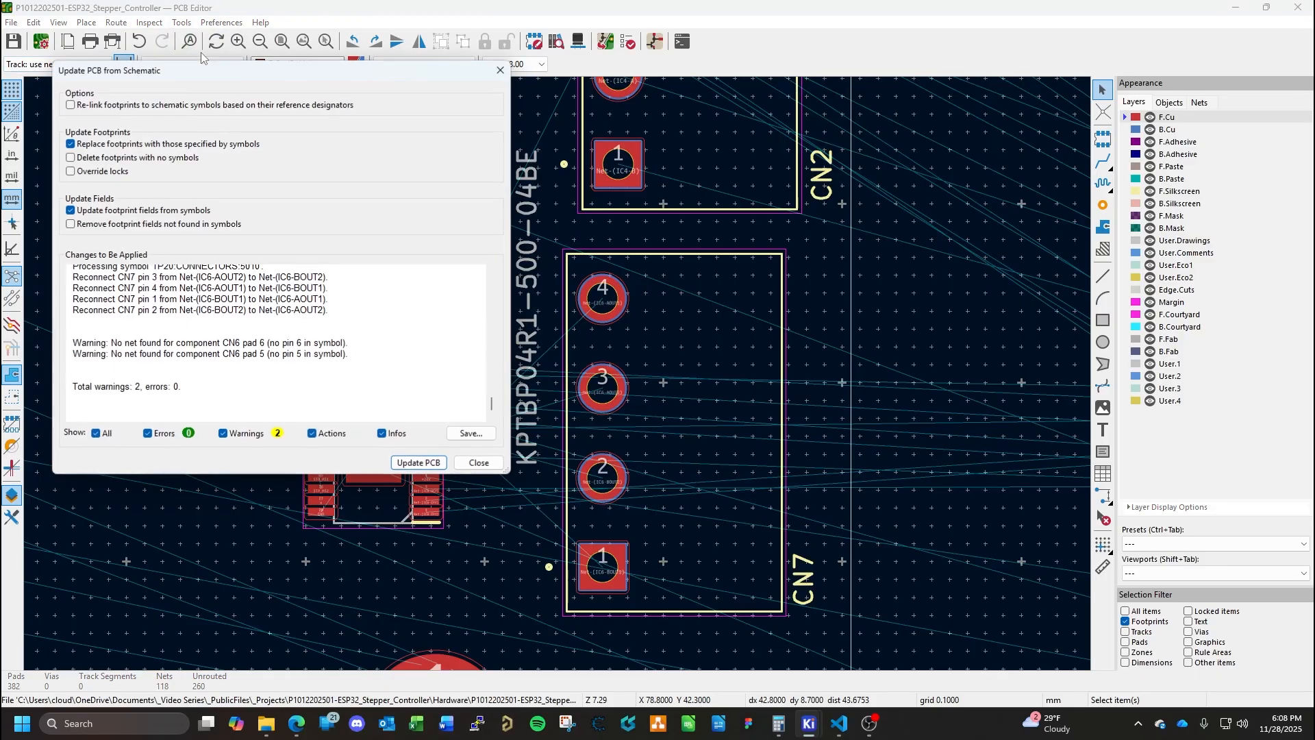
click(434, 467)
click(479, 462)
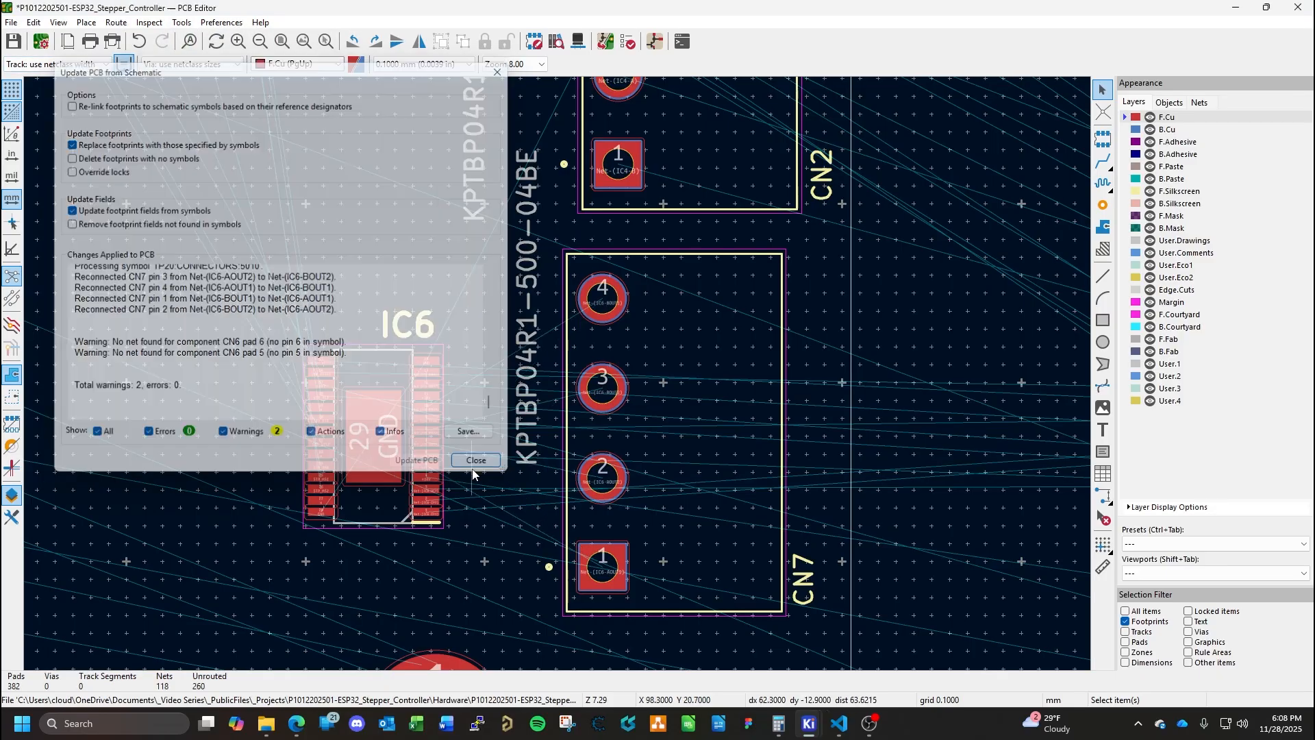
Shift stepper driver IC6 slightly left and up, away from connector CN7.
click(362, 435)
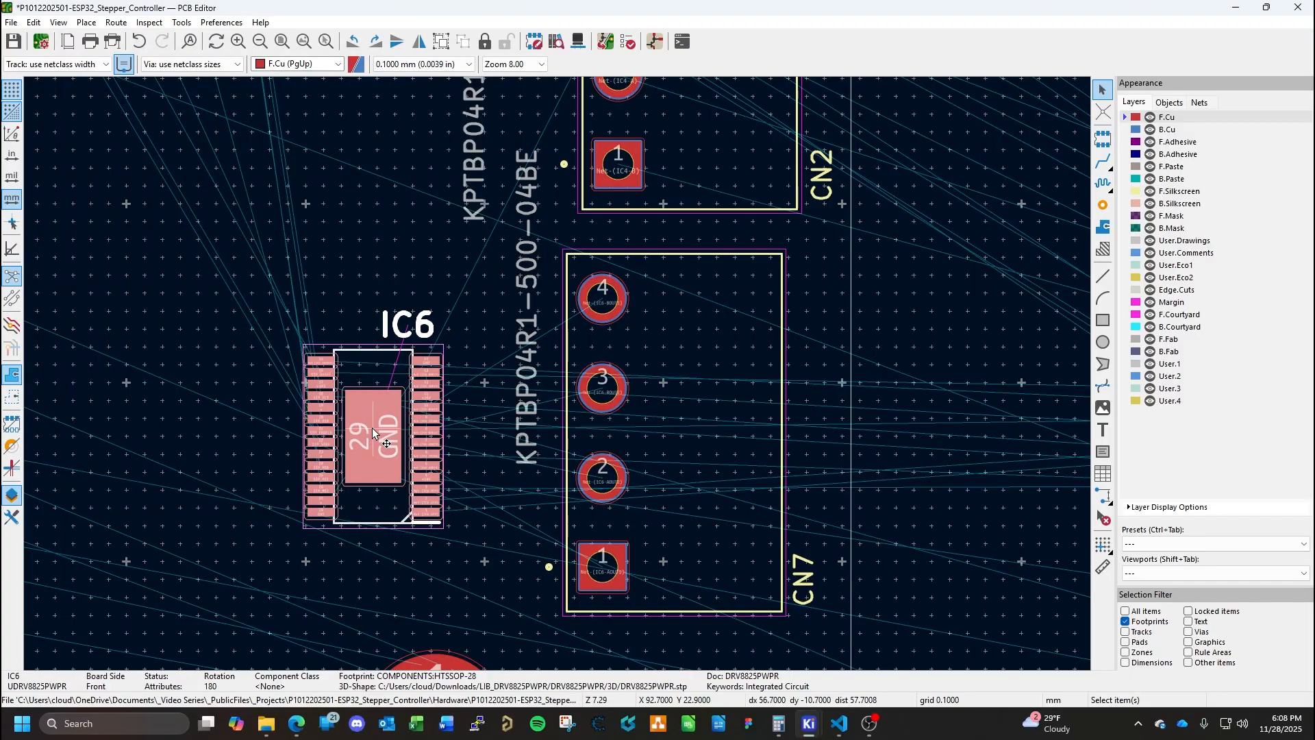
key(m)
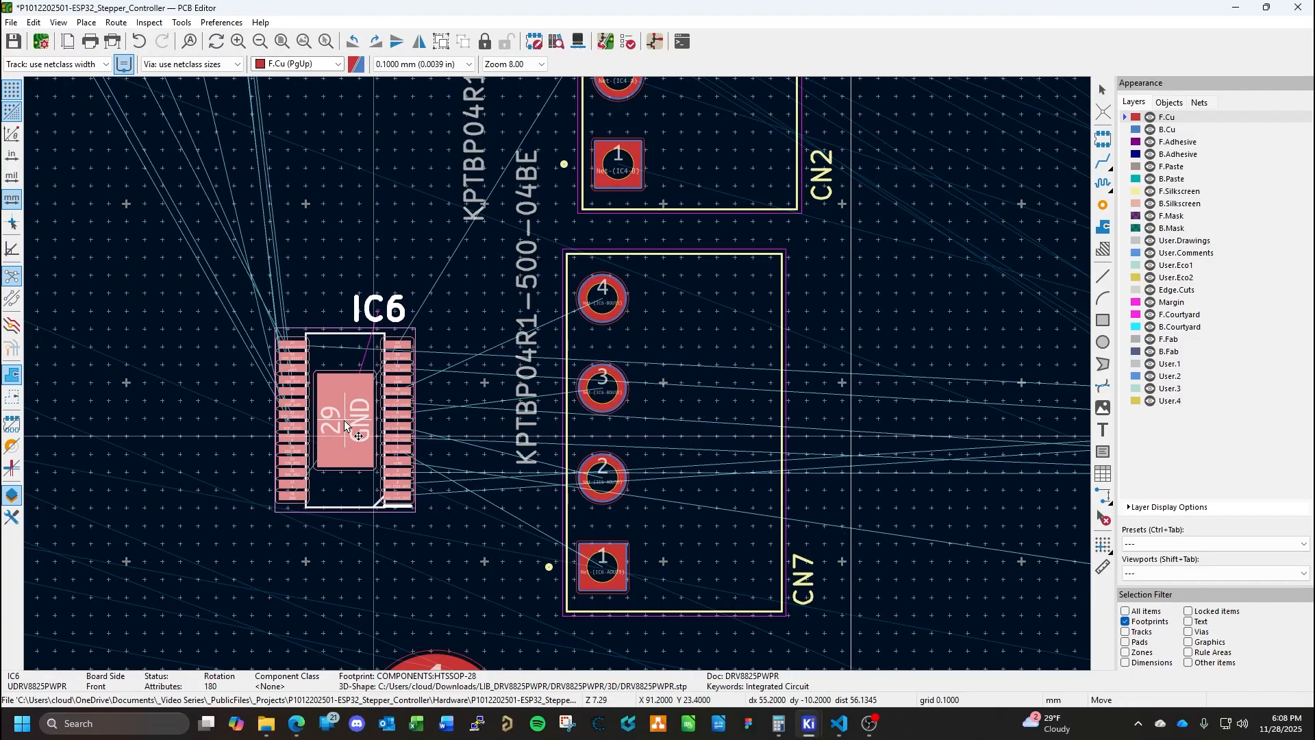
click(363, 431)
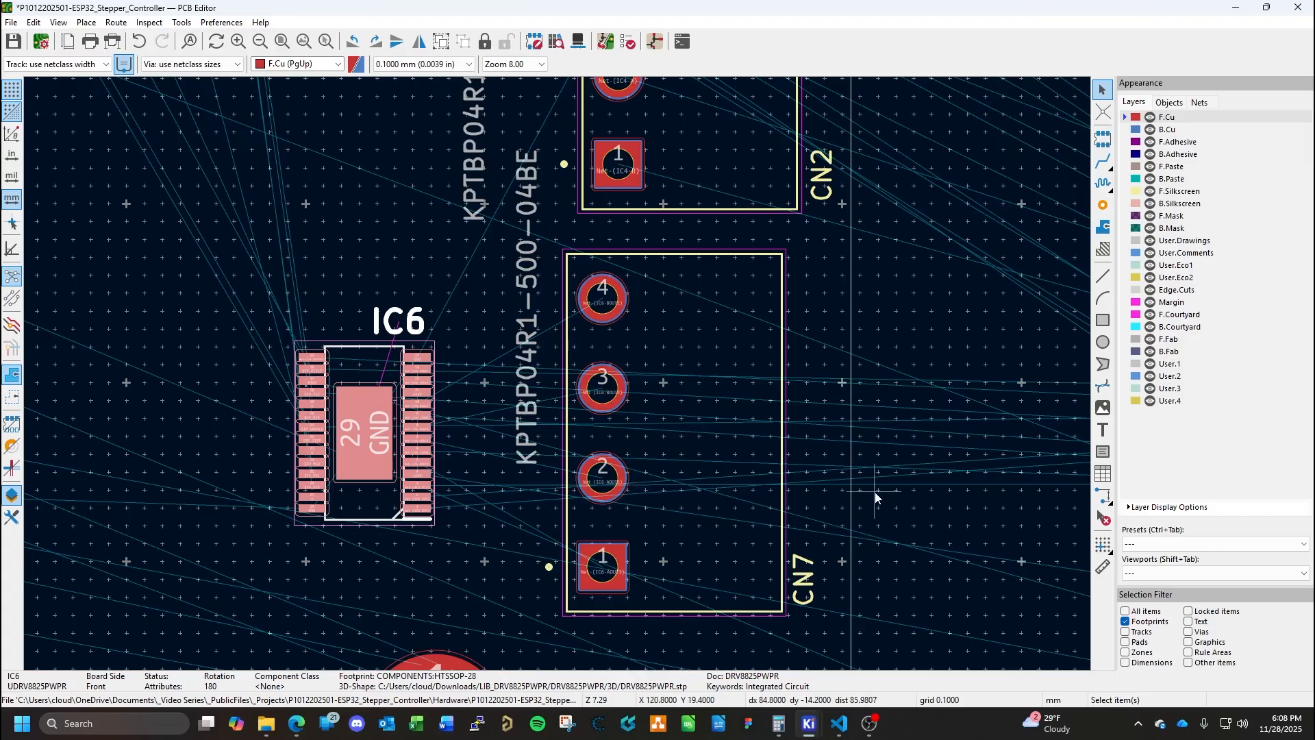
Check capacitor C22's footprint properties, and move C22 onto the board just left of stepper driver IC6.
scroll(721, 493, down, 5)
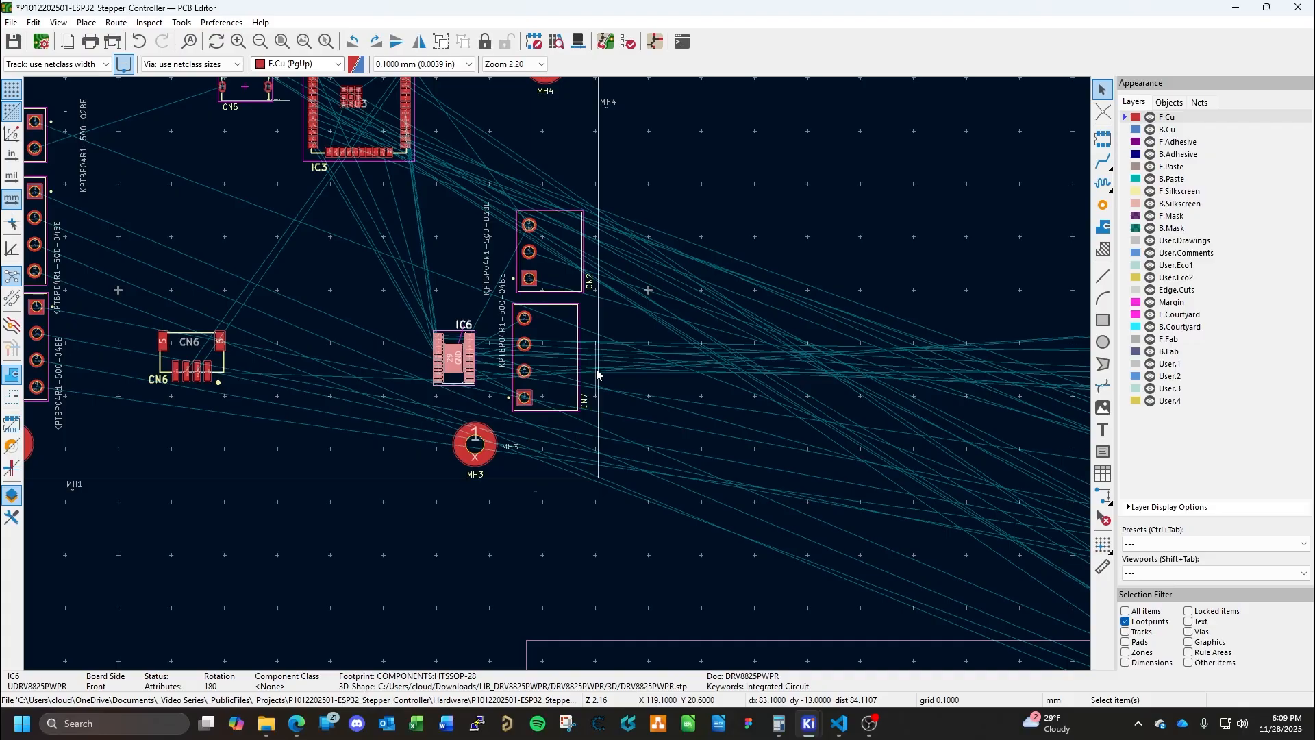
middle_drag(529, 379, 638, 448)
scroll(580, 392, down, 2)
middle_drag(580, 392, 558, 375)
middle_drag(684, 361, 438, 375)
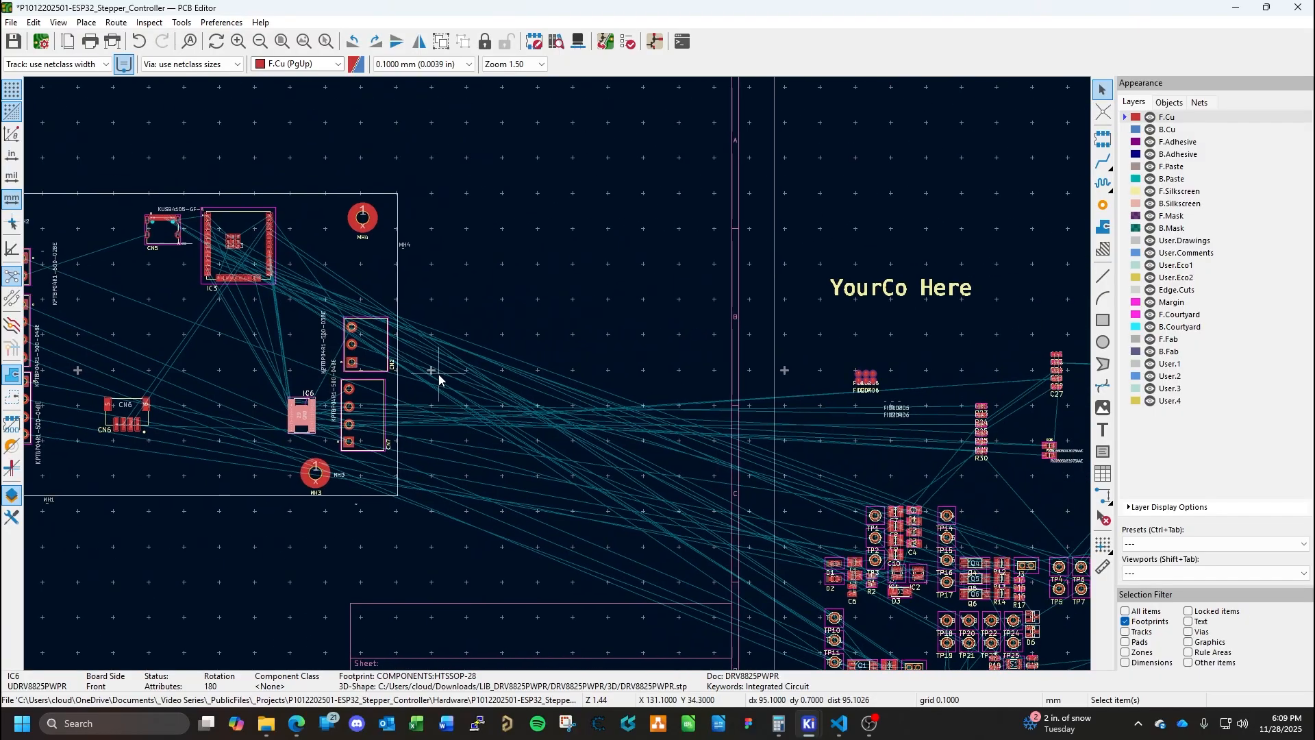
middle_drag(735, 400, 601, 292)
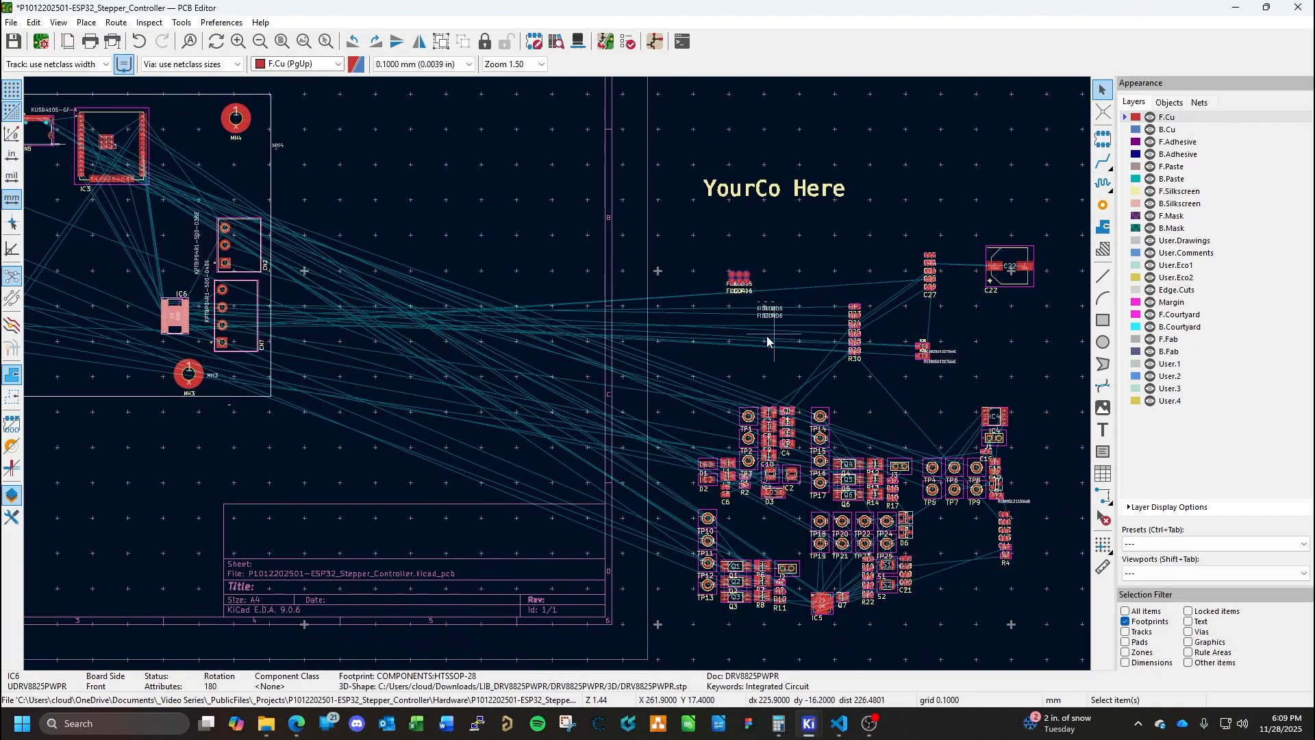
double_click(1024, 274)
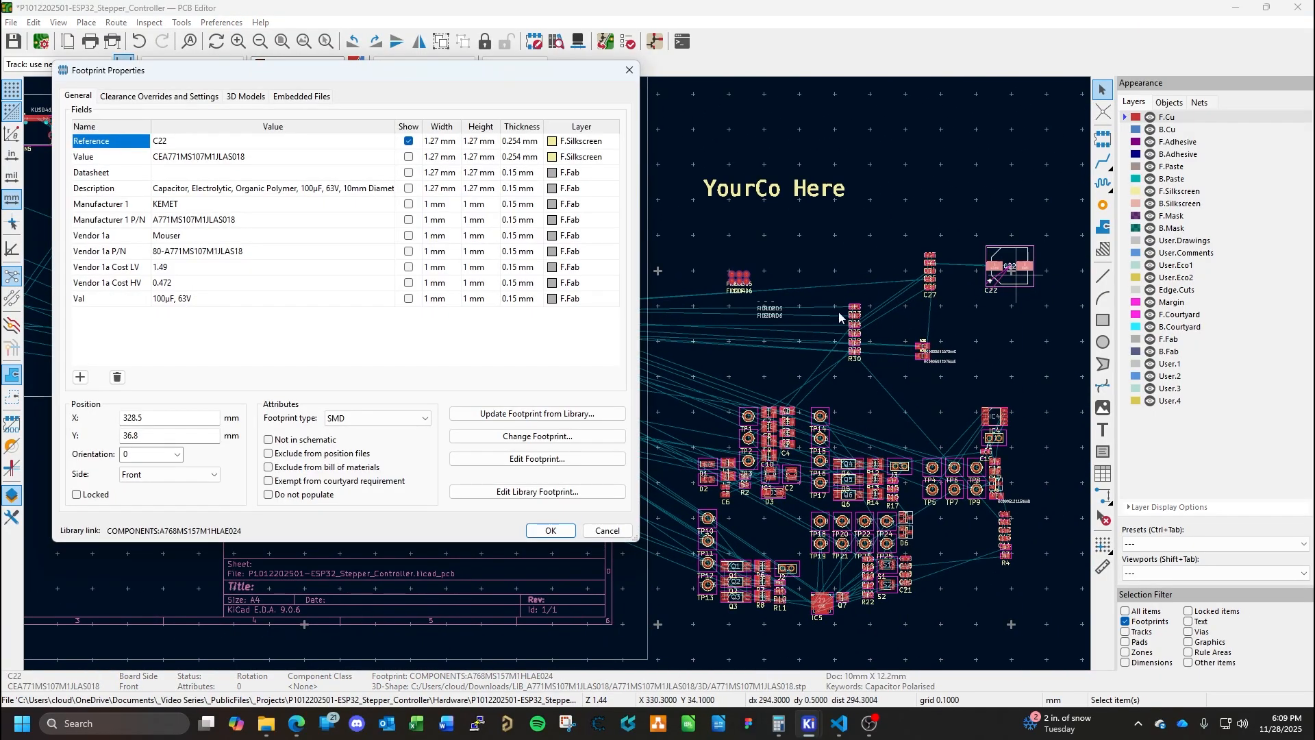
key(Escape)
drag(1008, 284, 126, 309)
click(126, 309)
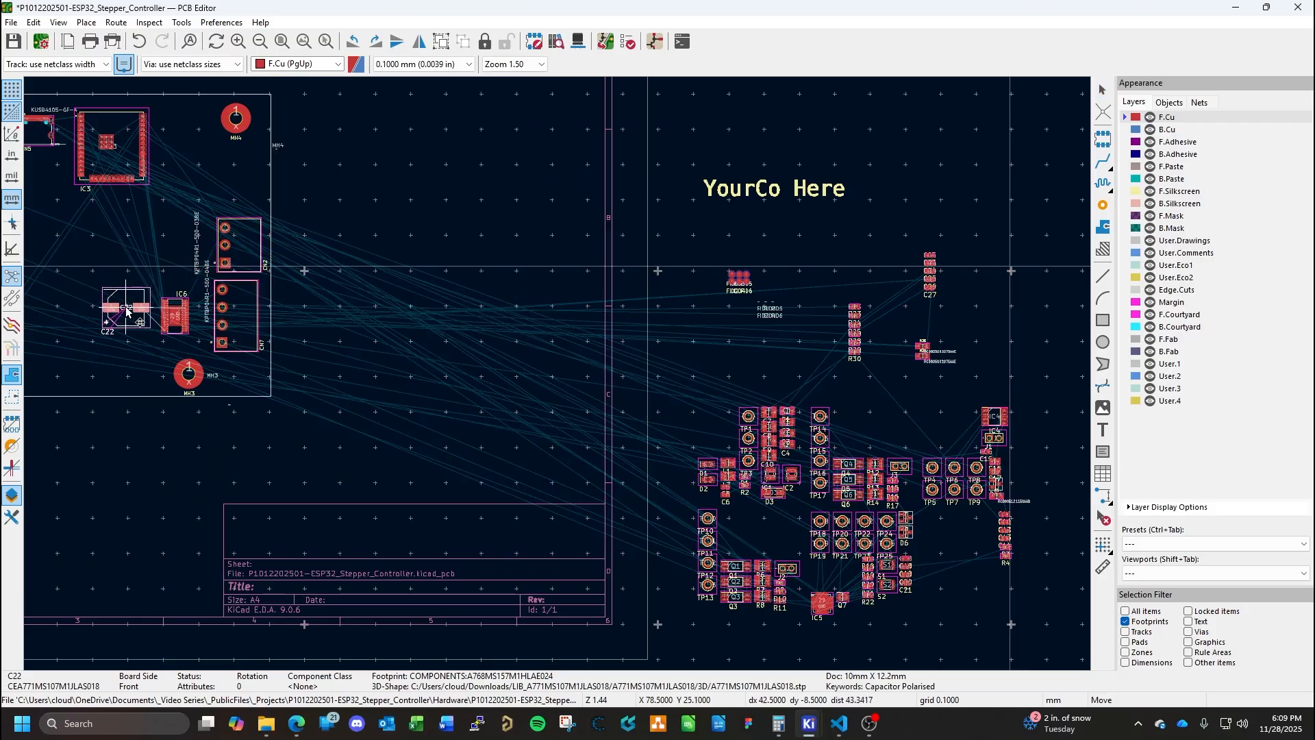
click(425, 373)
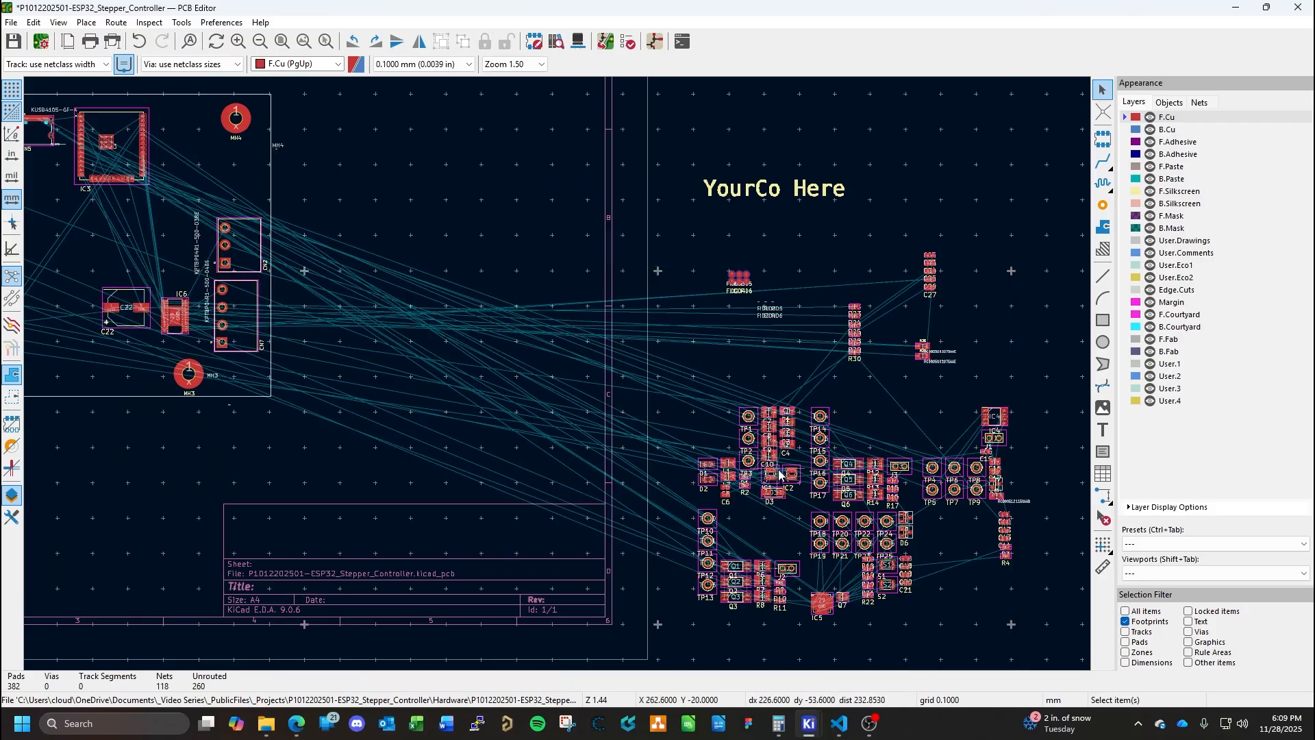
Move the USB UART chip IC5 onto the board, directly below connector CN5 and left of IC3.
click(827, 614)
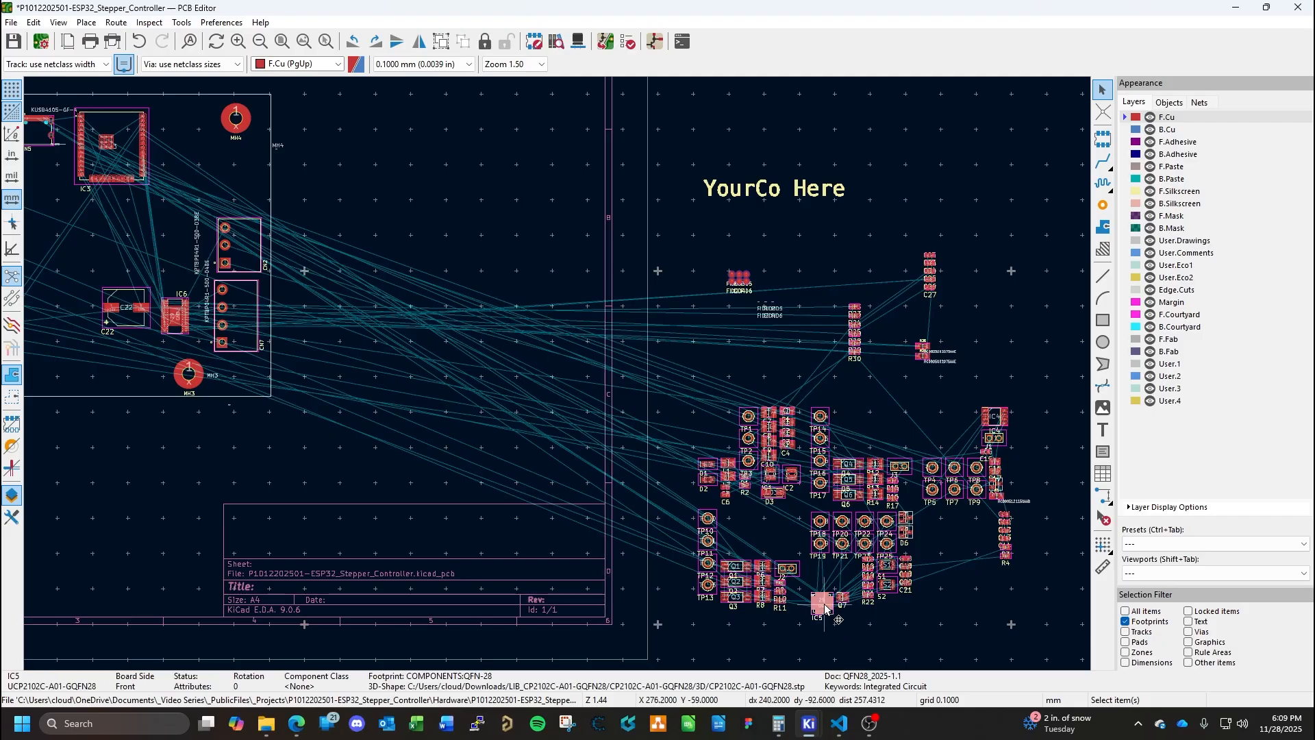
drag(824, 605, 43, 151)
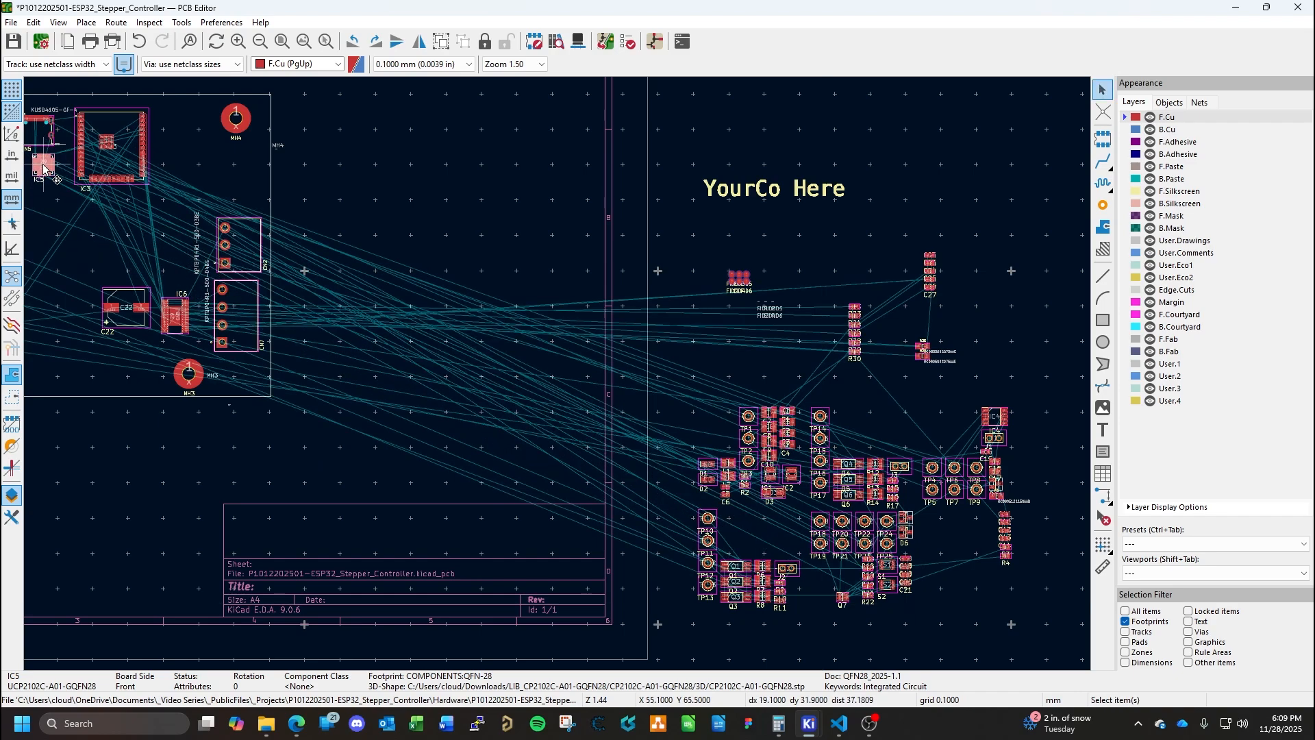
Move connector CN5 to the board's right edge below MH4, rotated a quarter turn, and place IC5 just to its left.
middle_drag(213, 185, 349, 348)
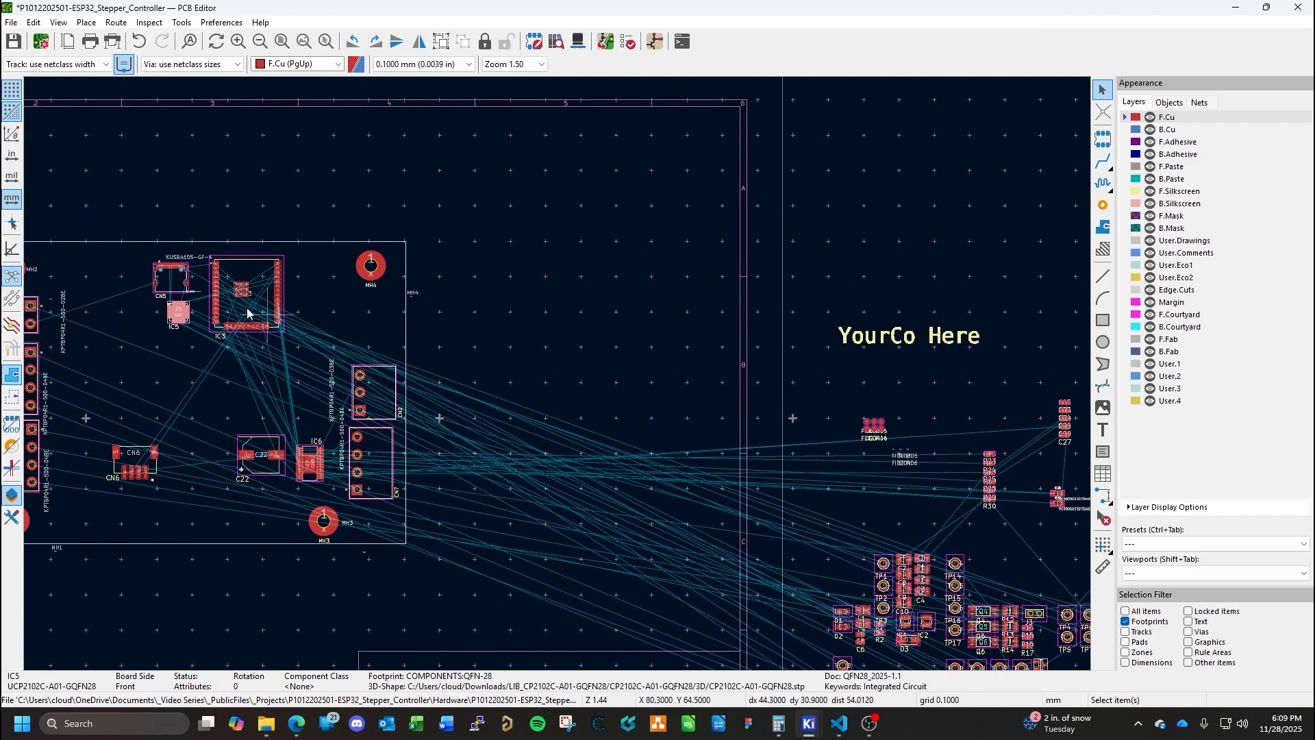
drag(172, 281, 388, 322)
key(r)
click(177, 313)
drag(177, 315, 339, 322)
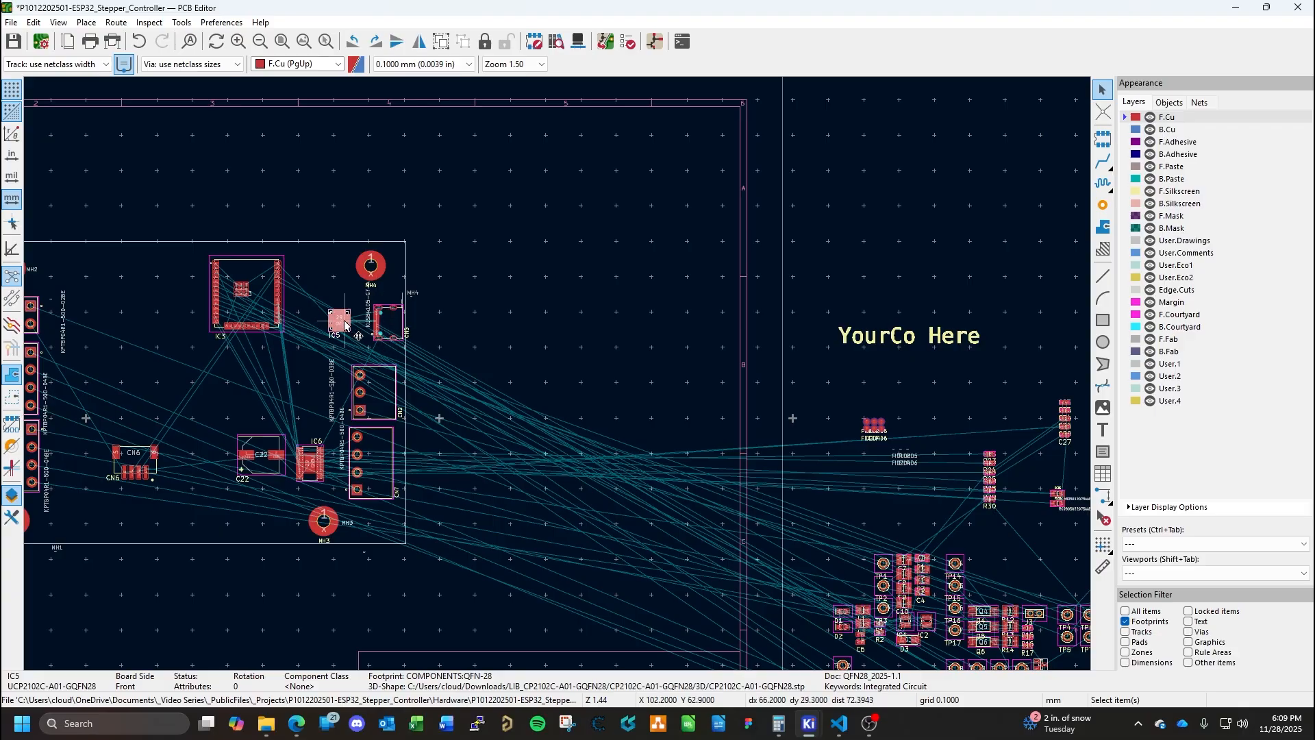
drag(344, 321, 333, 319)
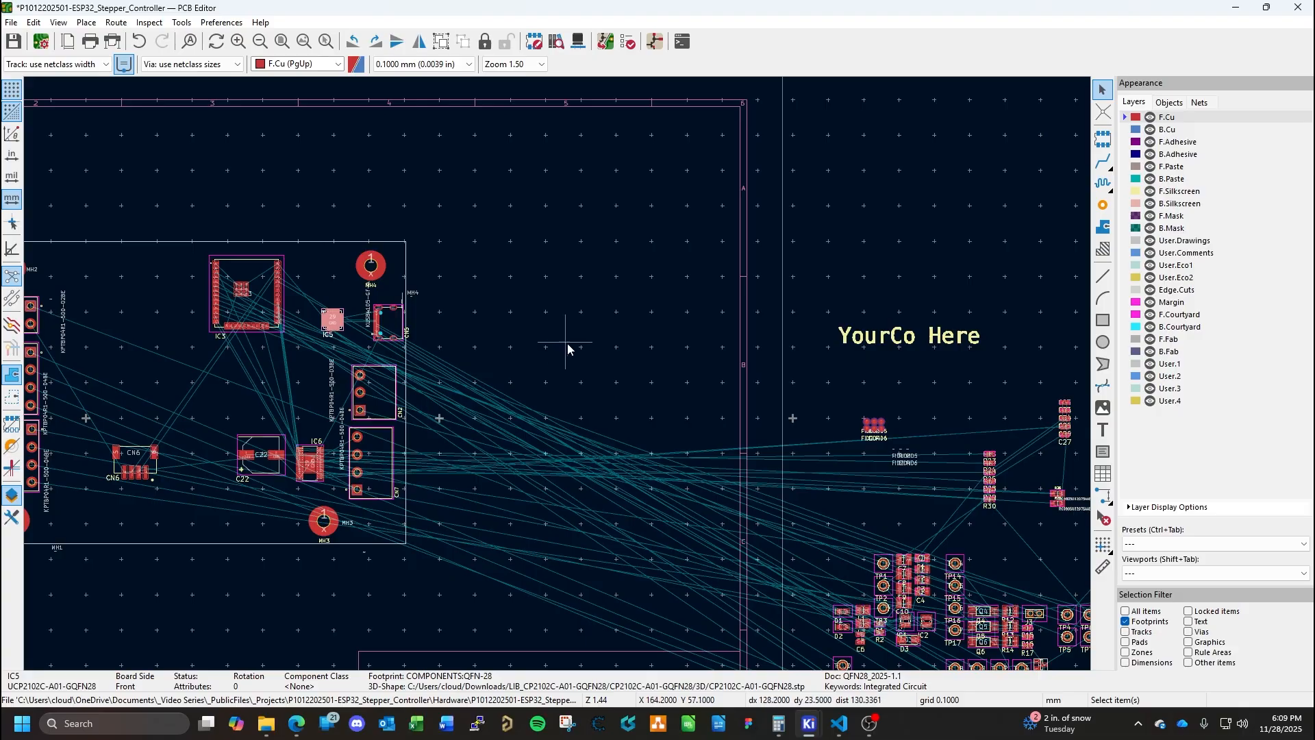
Move the group of six fiducials, FID1 to FID6, to just outside the board's lower-right corner.
drag(894, 405, 486, 569)
click(486, 568)
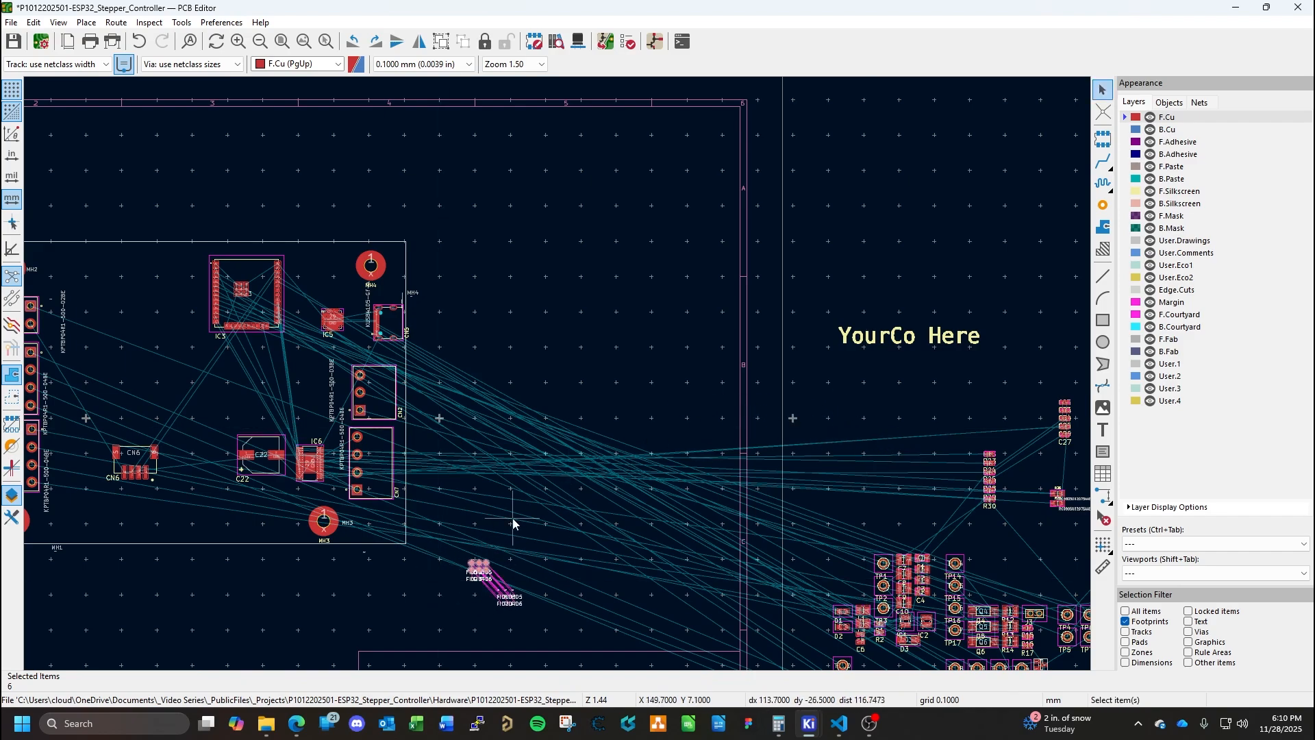
click(513, 522)
Separate FID1, FID2 and FID3 from the fiducial group and line them up in a row below the board.
scroll(461, 578, up, 3)
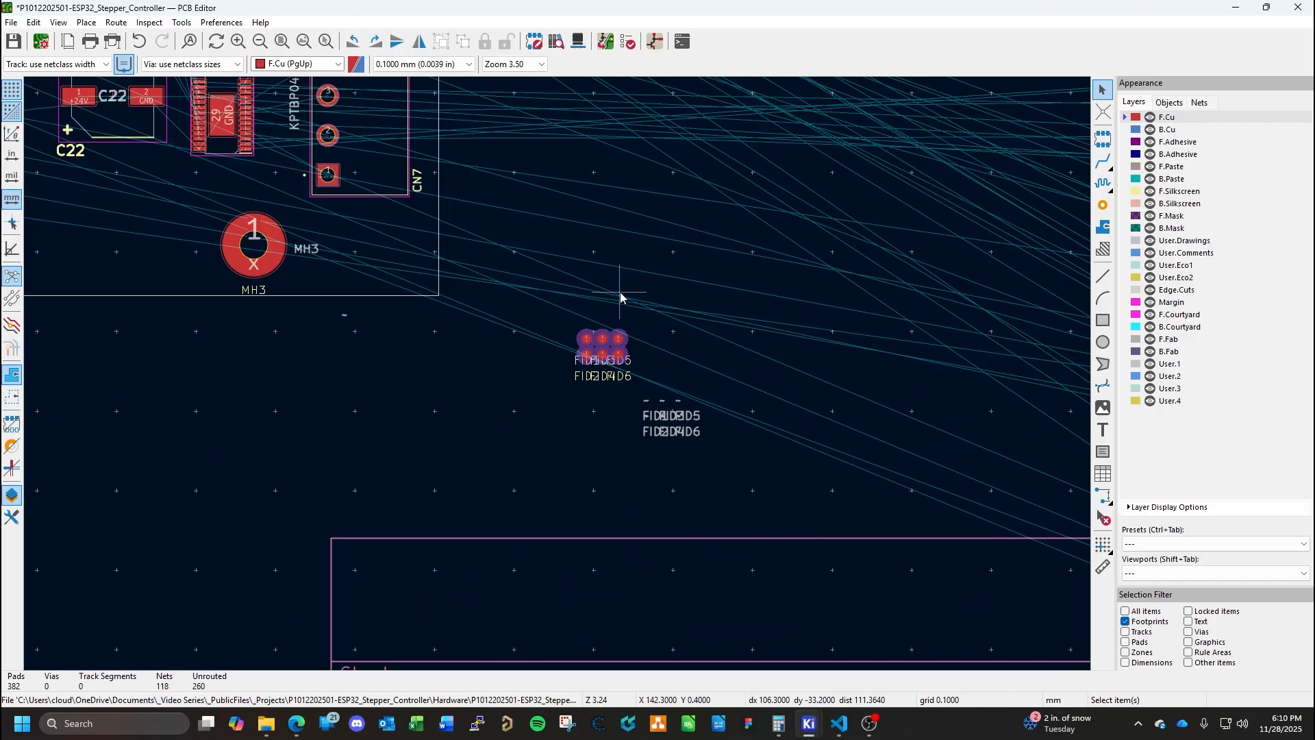
click(586, 340)
drag(588, 341, 316, 405)
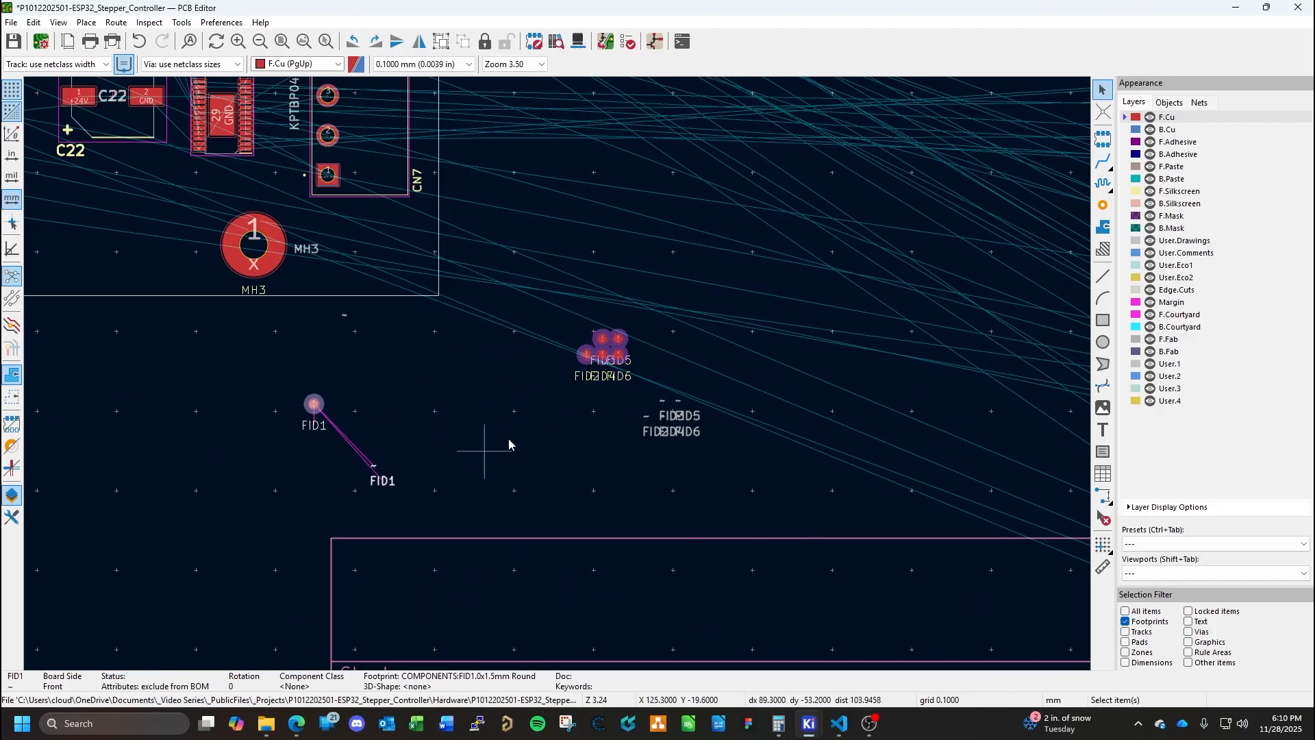
click(601, 342)
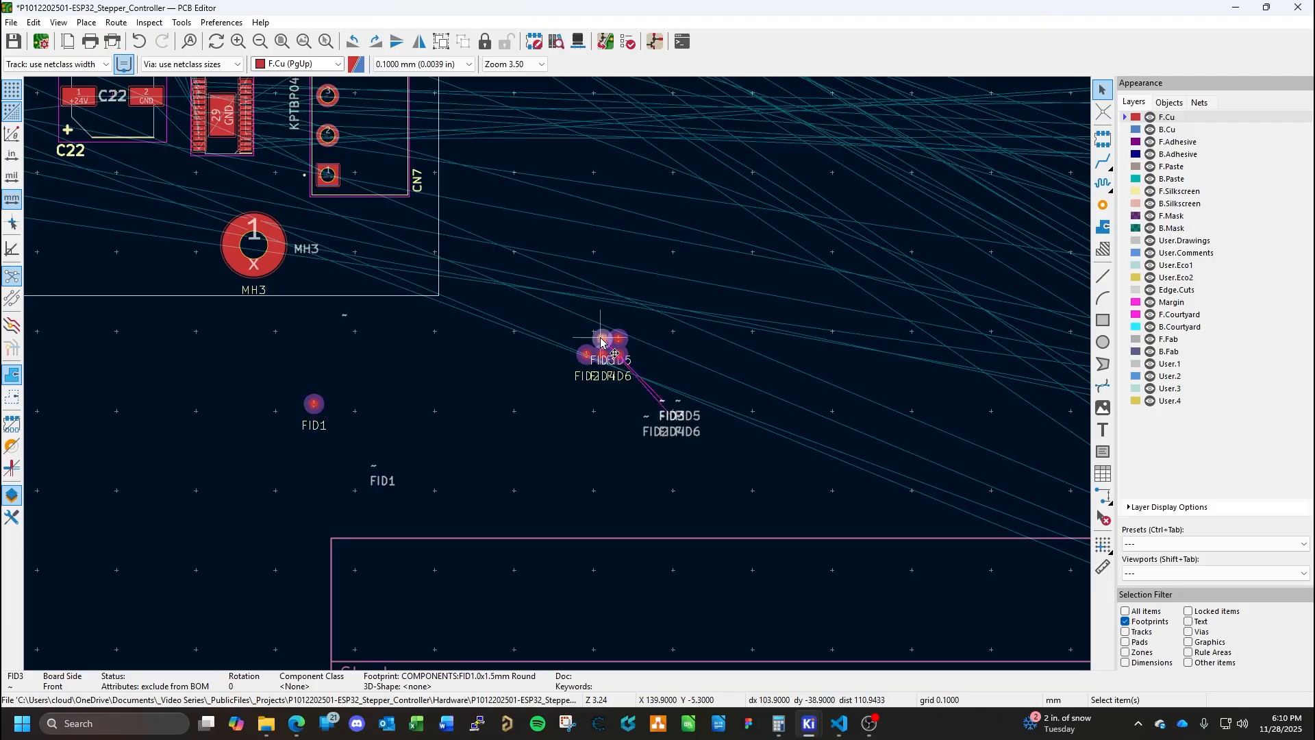
drag(601, 343, 496, 411)
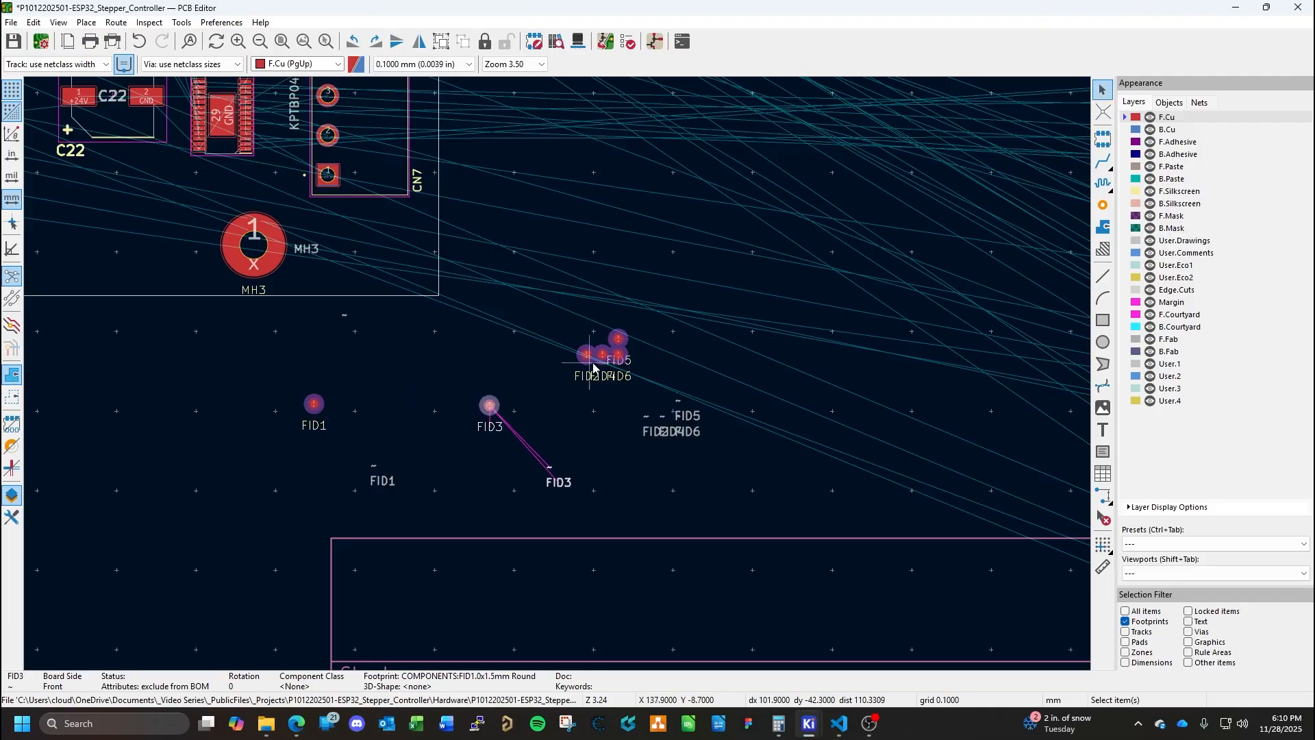
click(582, 359)
drag(582, 360, 373, 403)
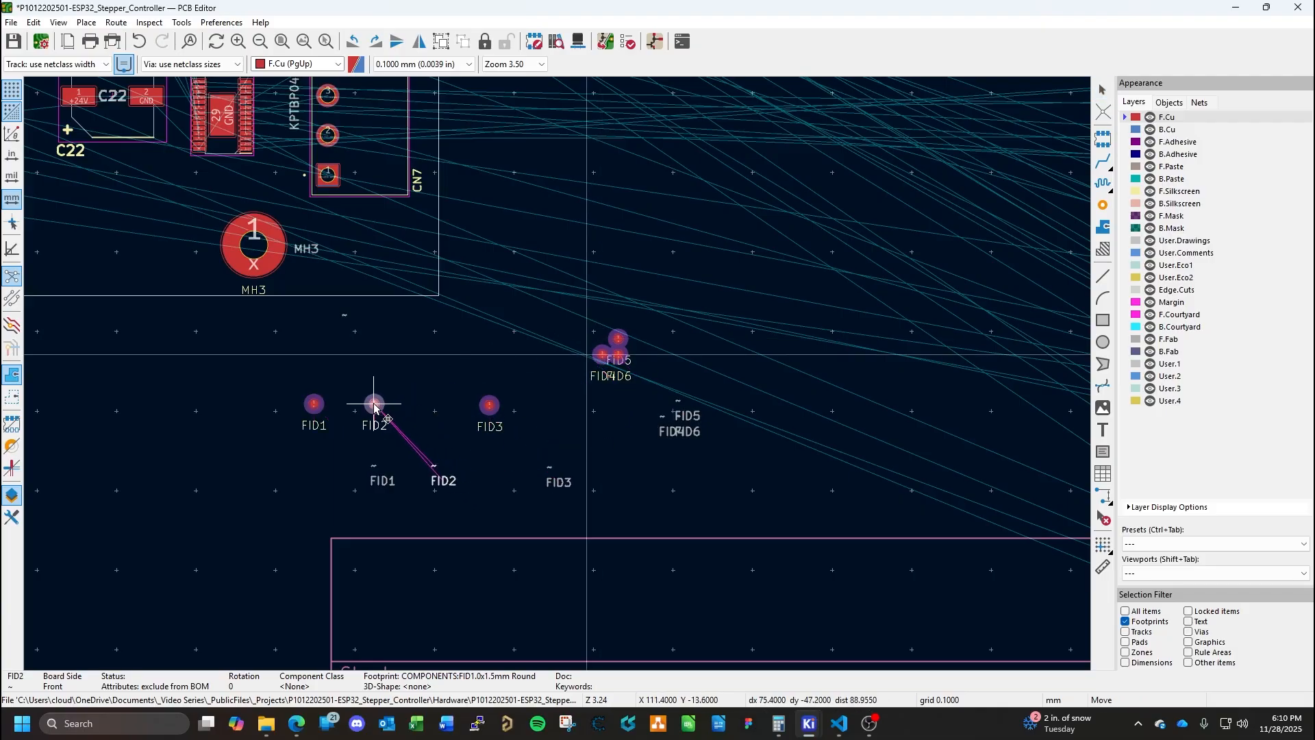
scroll(557, 374, down, 2)
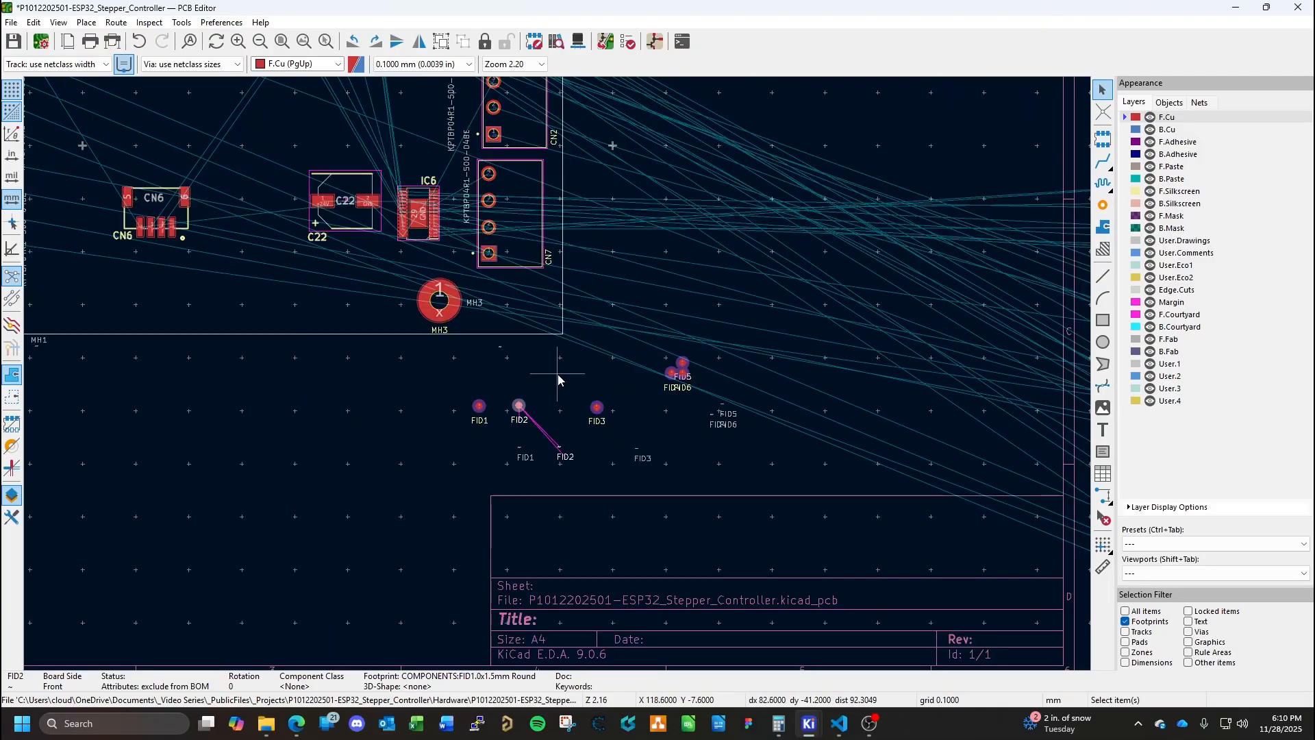
click(599, 408)
drag(599, 409, 561, 403)
Check the footprint properties of fiducial FID1.
middle_drag(517, 375, 639, 392)
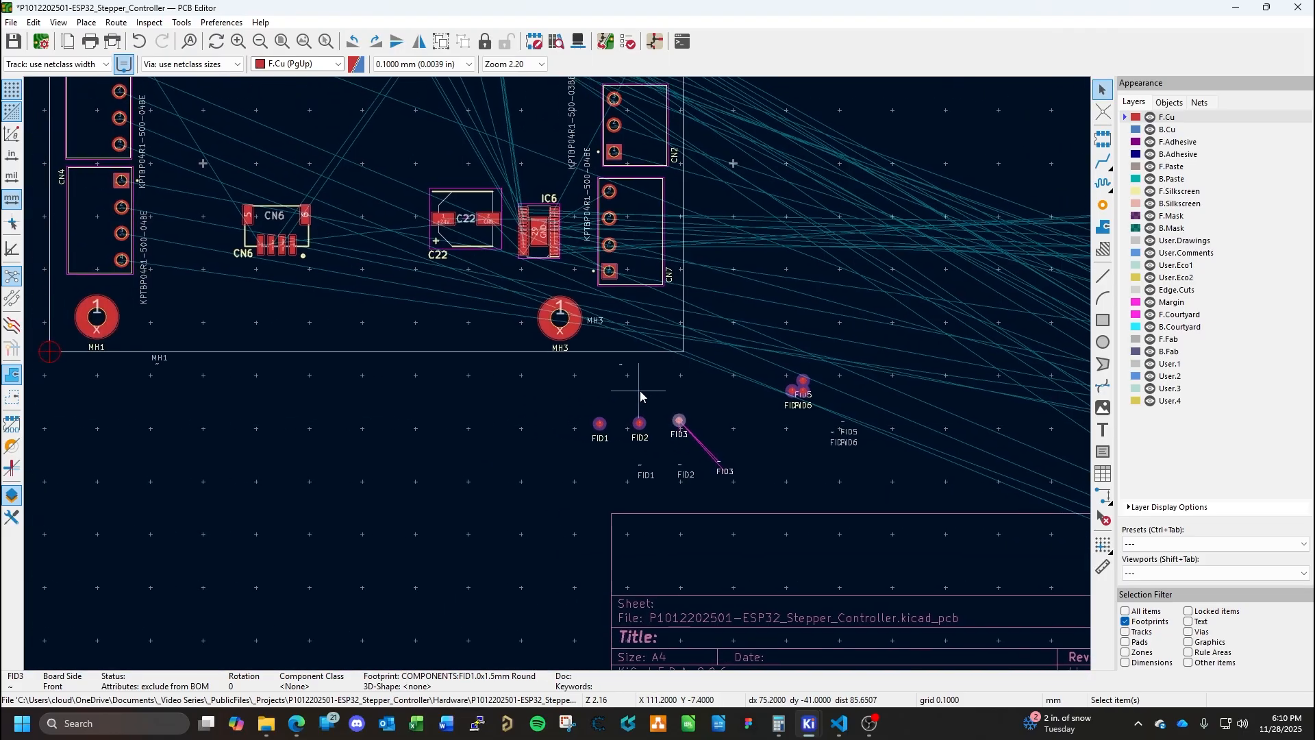
click(602, 426)
double_click(602, 425)
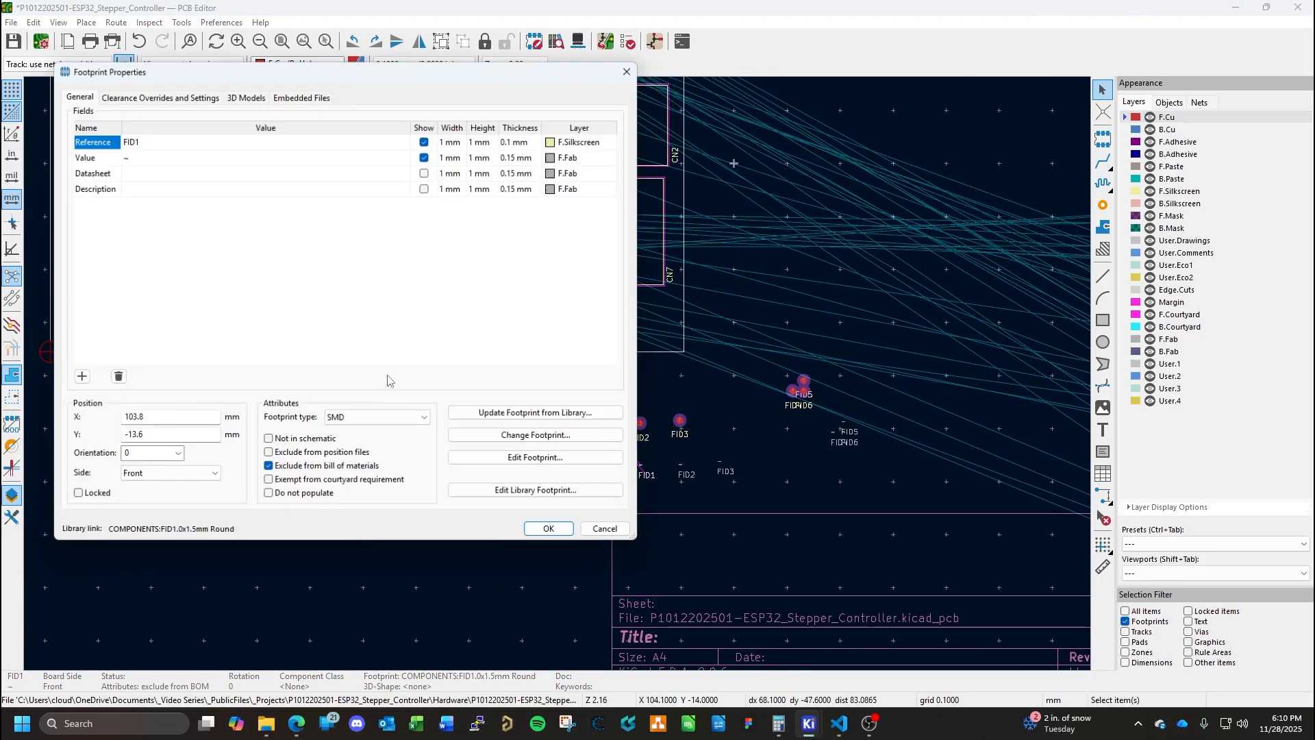
key(Escape)
Spread the fiducials around the board: FID1 below and right of MH1, FID2 below MH3, and FID3 above MH2.
drag(604, 432, 241, 382)
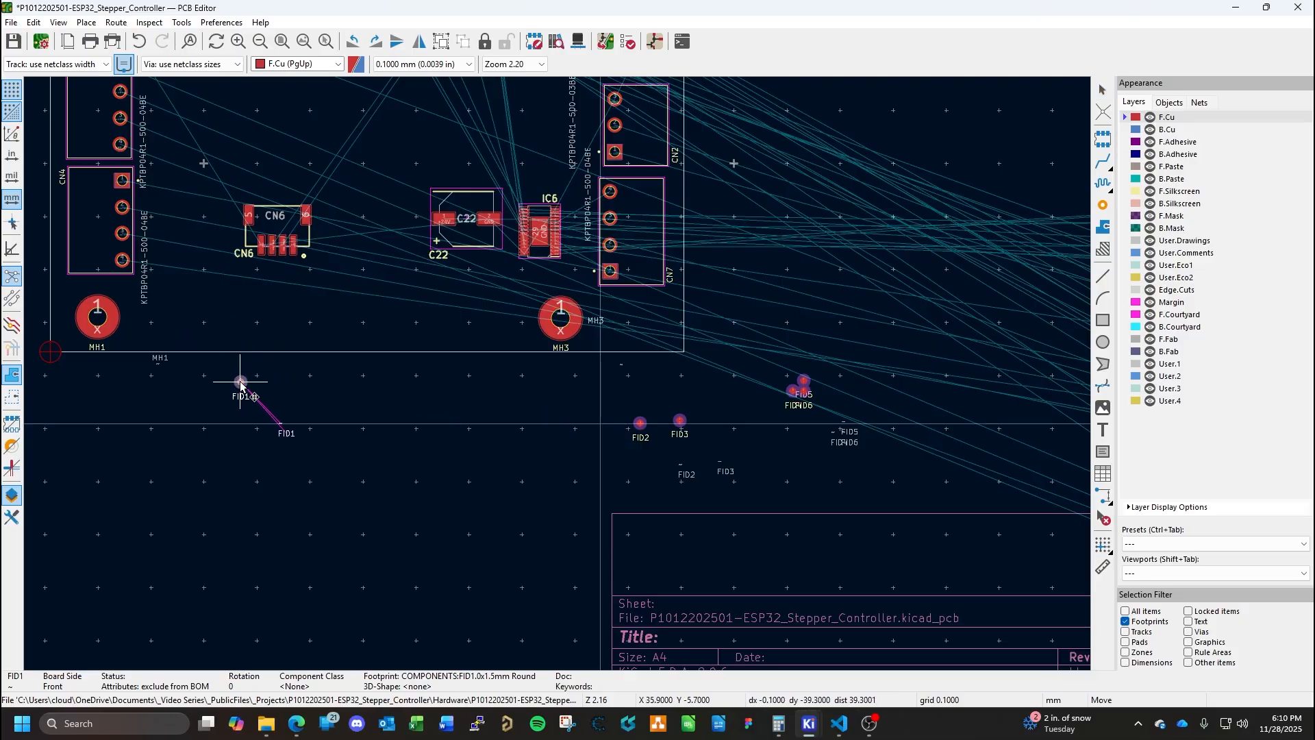
click(639, 424)
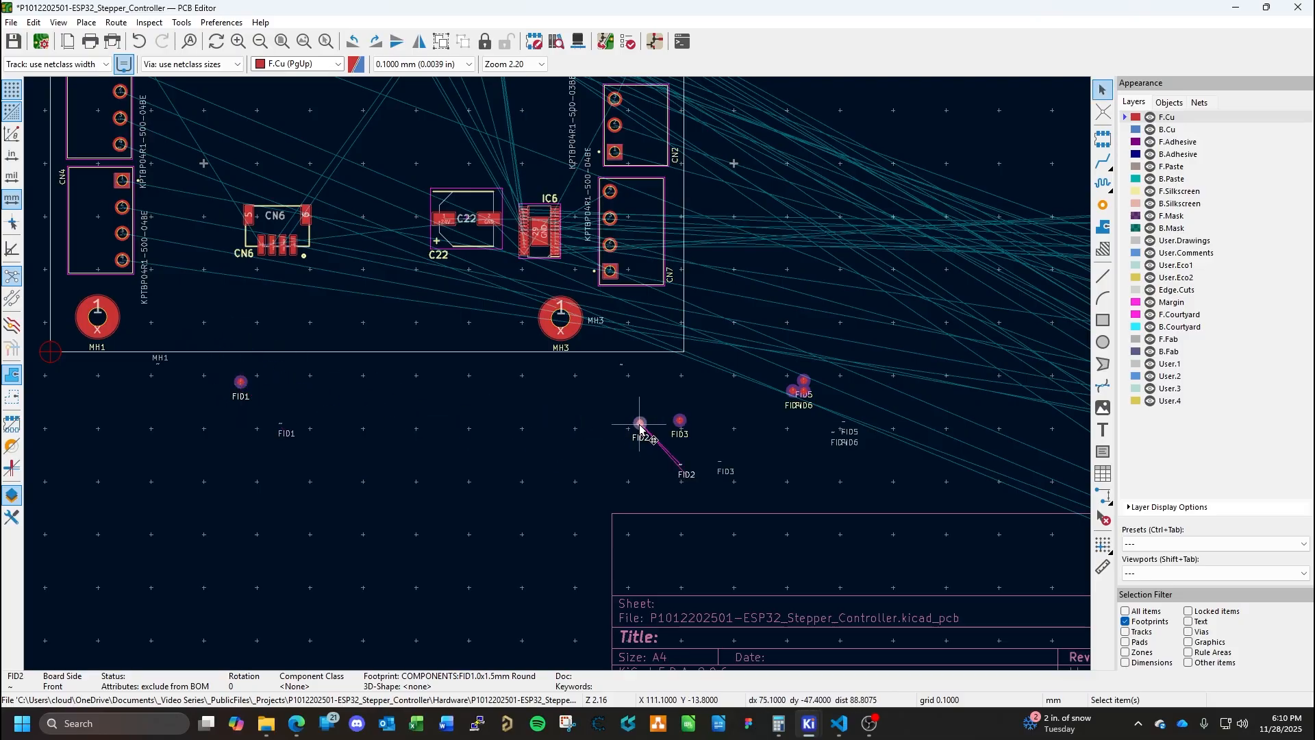
drag(639, 428, 558, 397)
scroll(650, 393, down, 2)
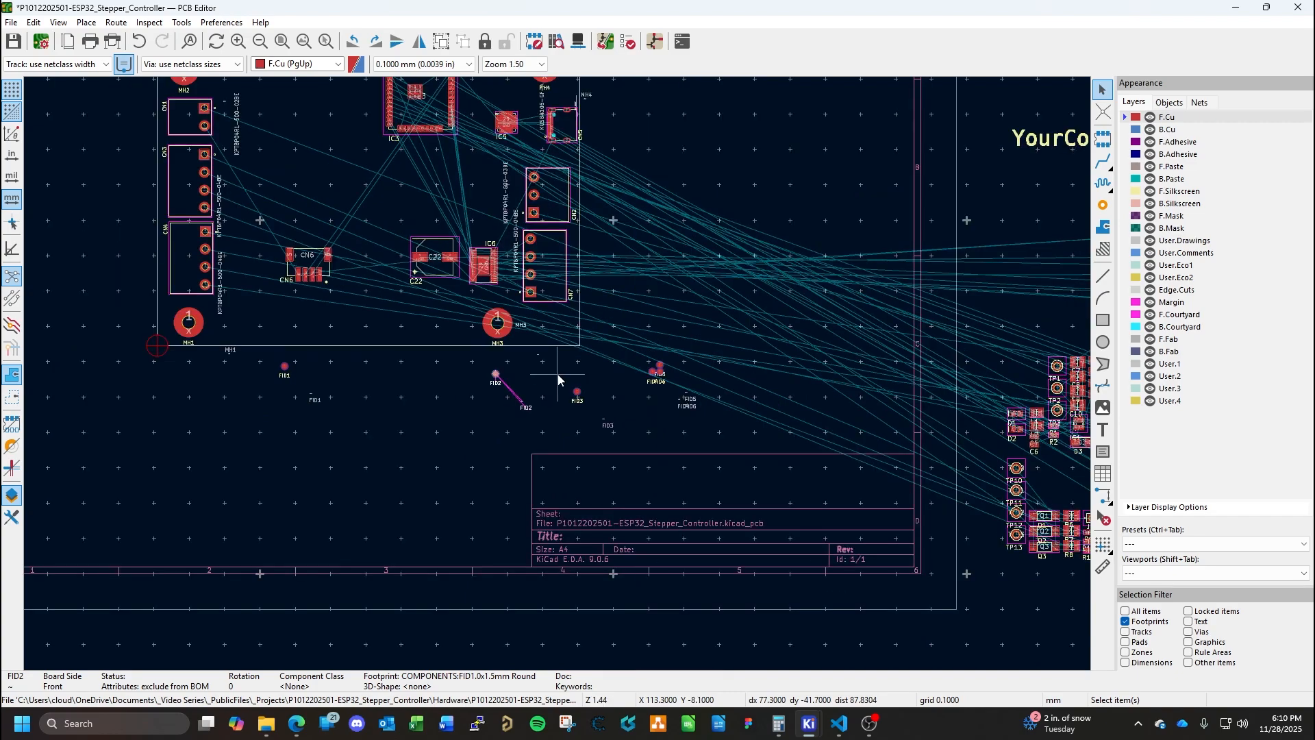
middle_drag(559, 375, 548, 485)
click(573, 491)
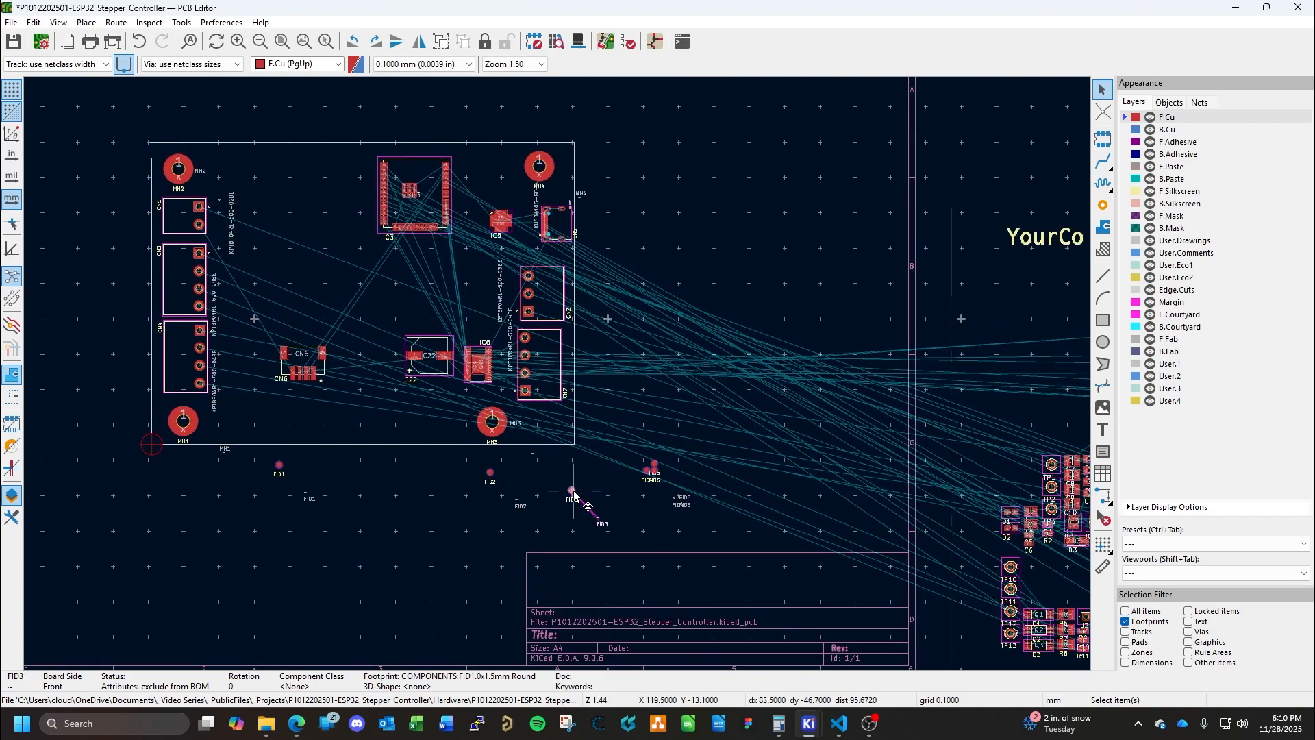
drag(573, 491, 189, 120)
click(759, 191)
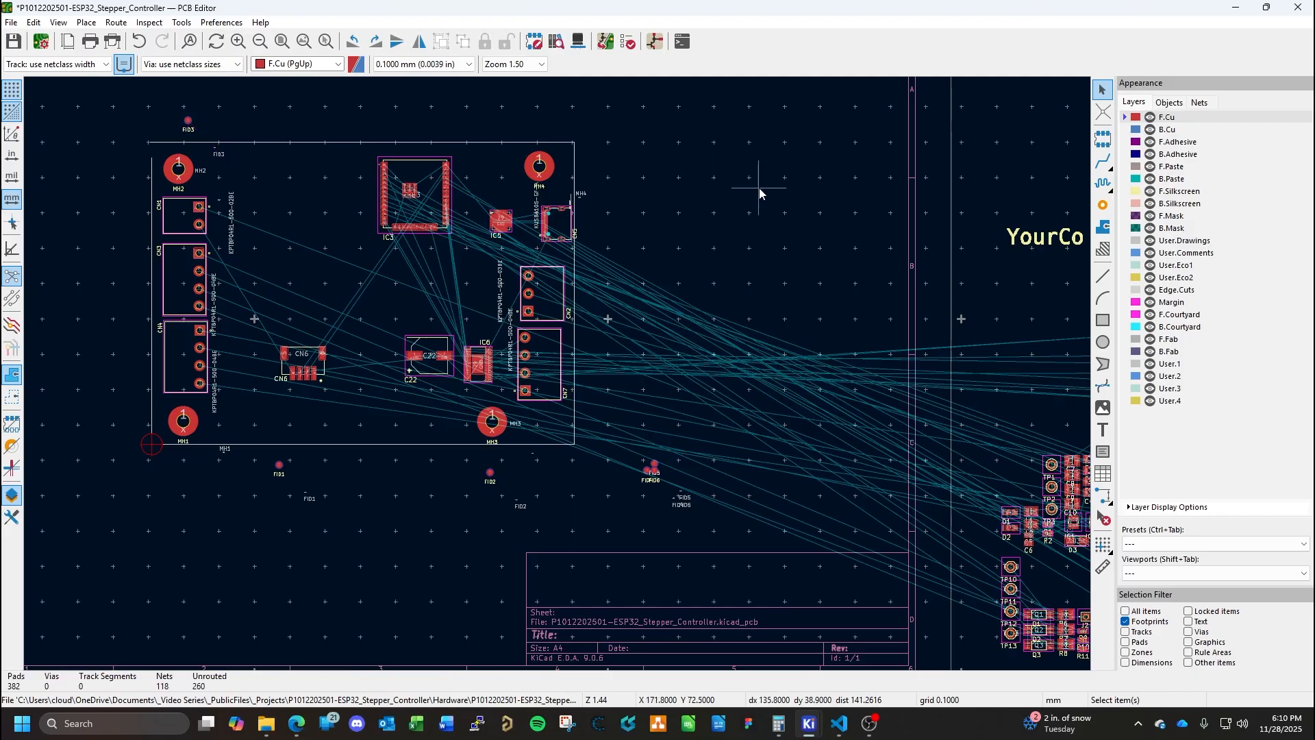
scroll(1016, 409, down, 1)
middle_drag(1016, 409, 397, 289)
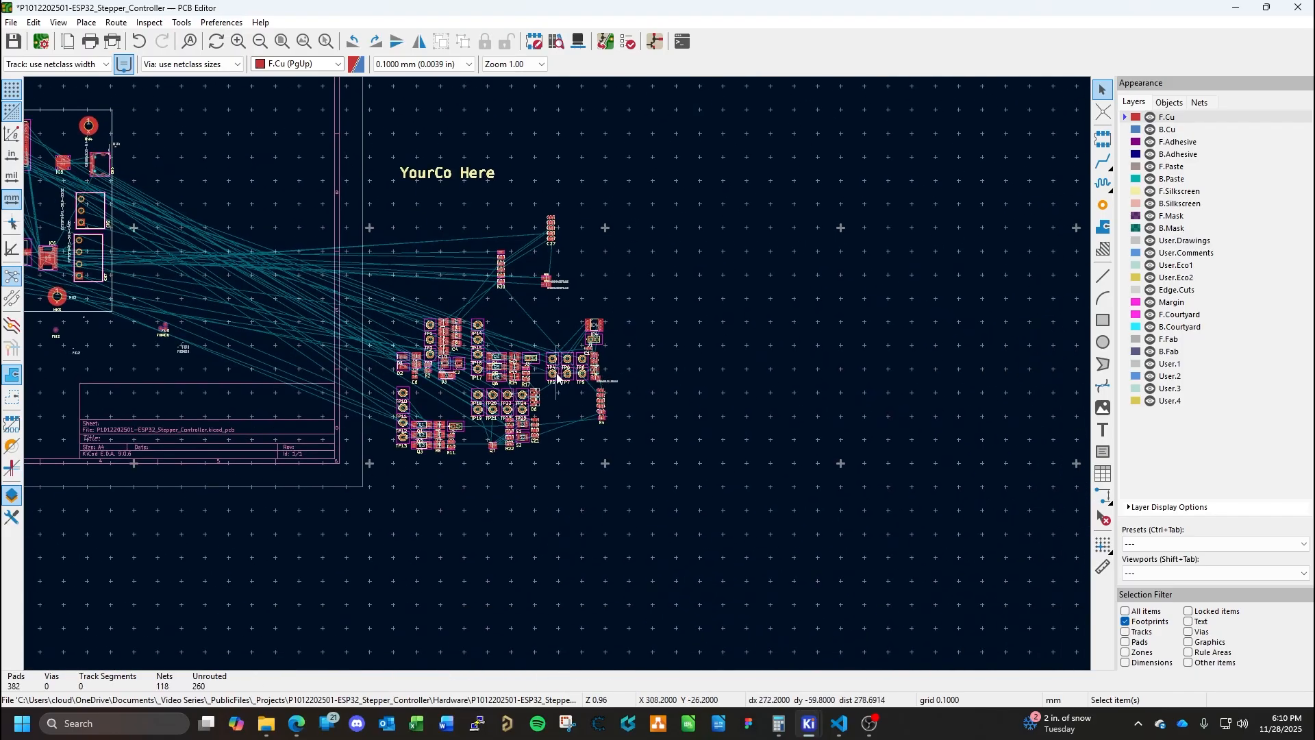
scroll(479, 425, up, 1)
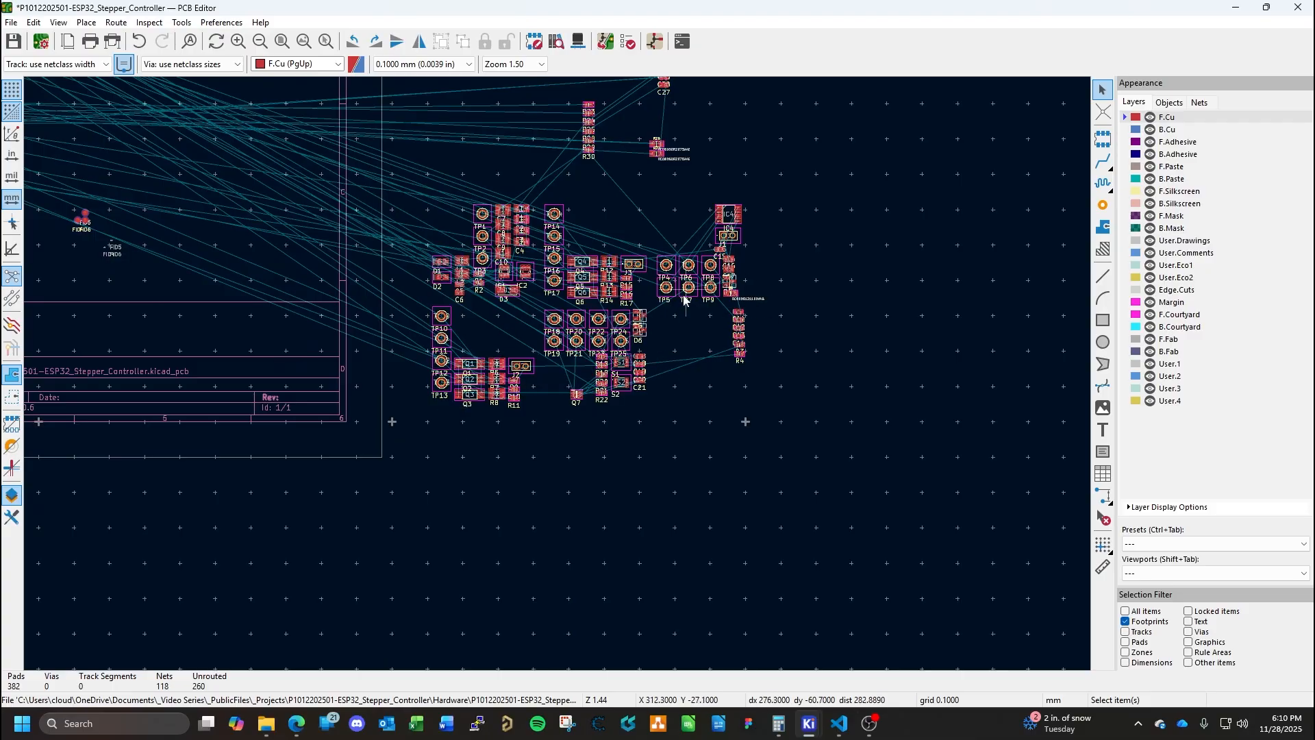
middle_drag(488, 330, 796, 463)
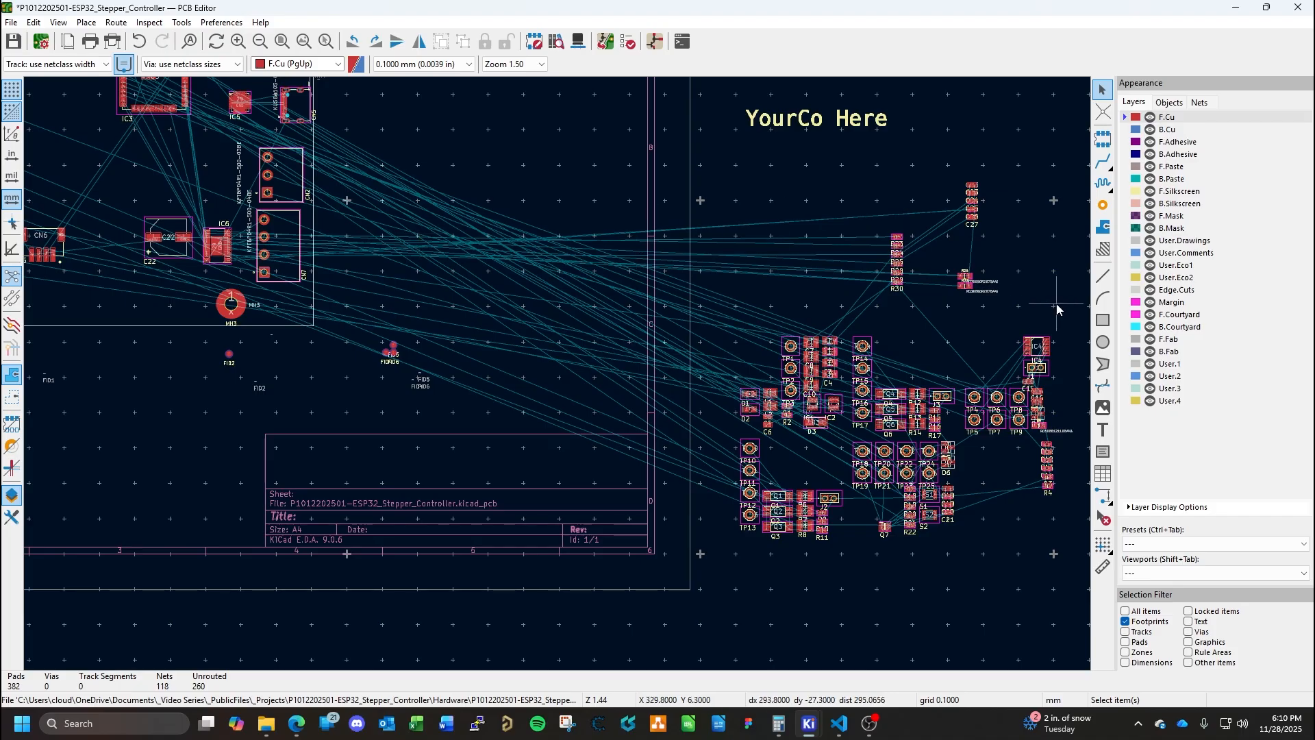
click(338, 64)
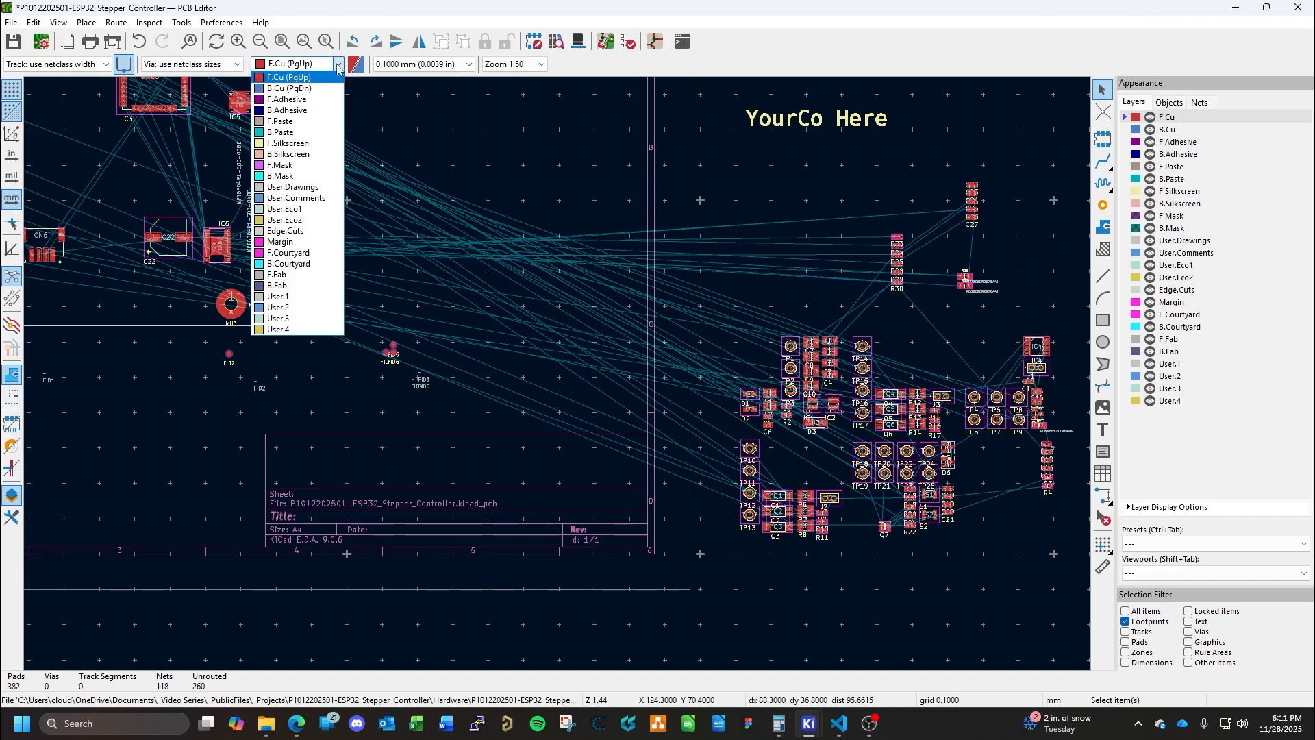
click(337, 64)
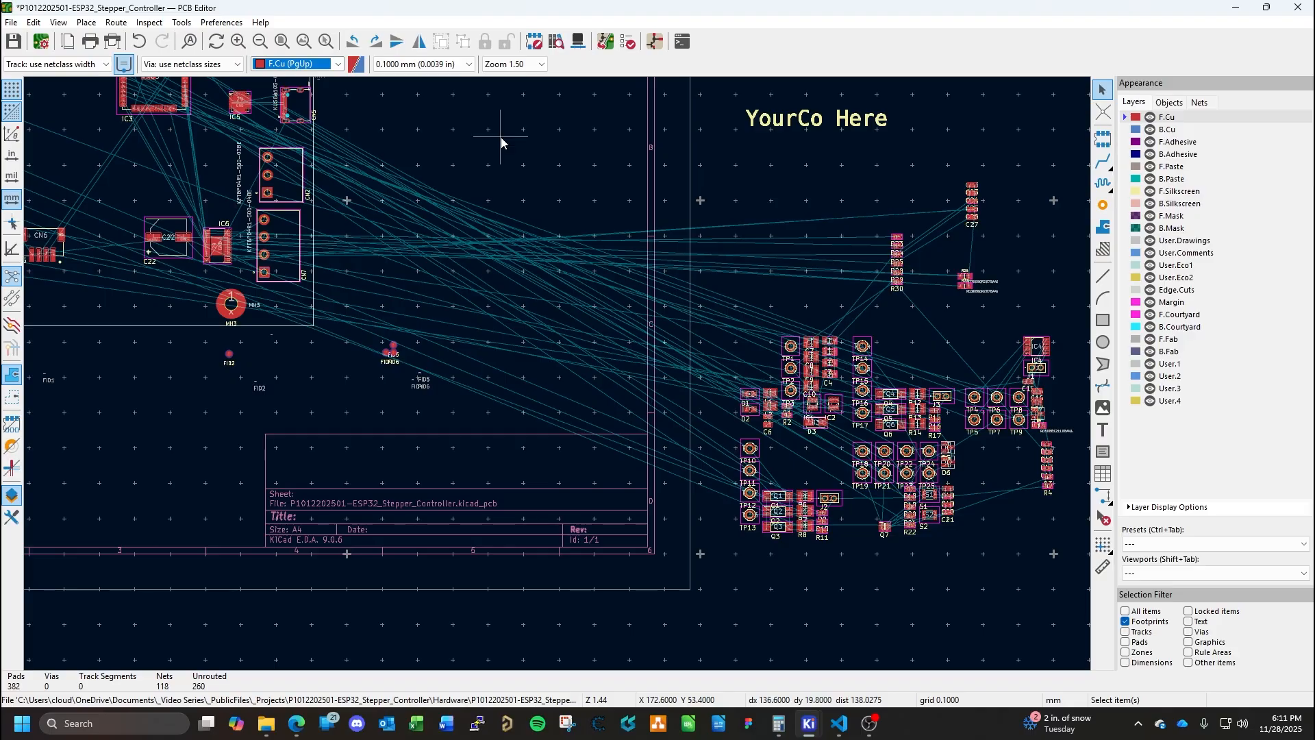
click(181, 22)
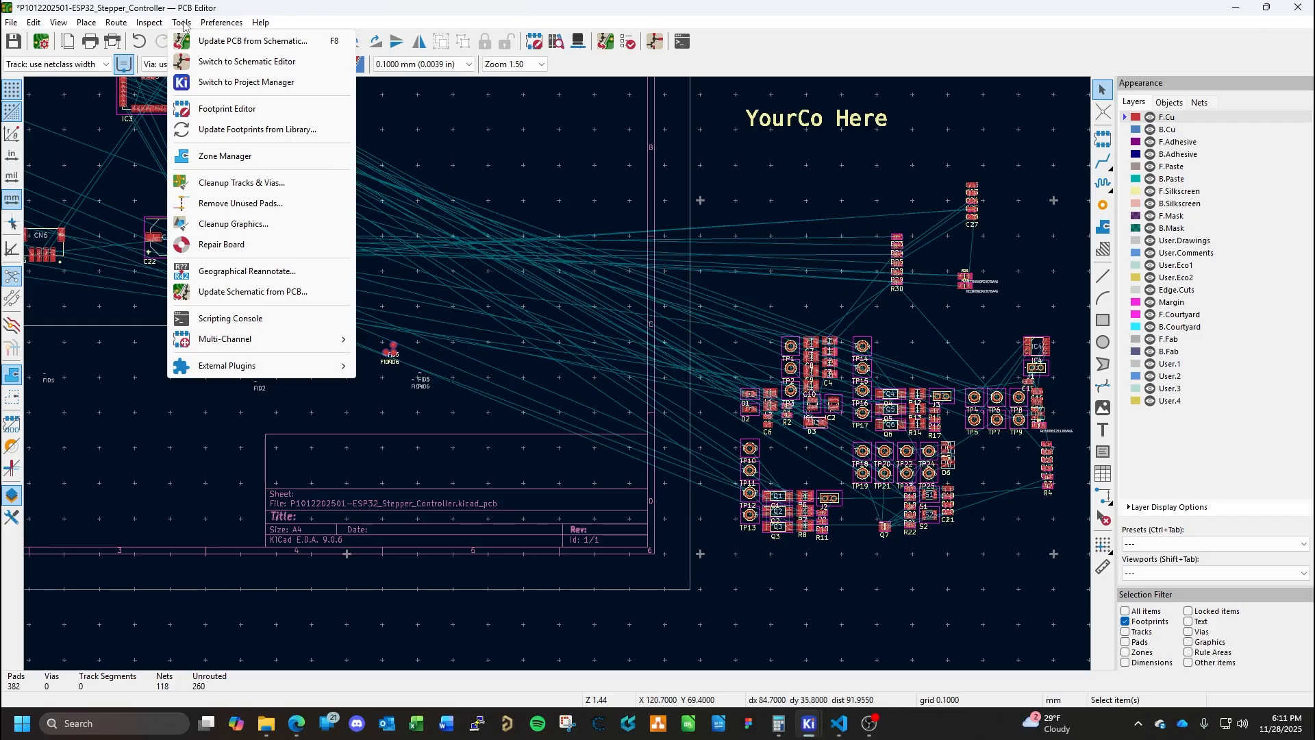
mouse_move(232, 26)
mouse_move(165, 29)
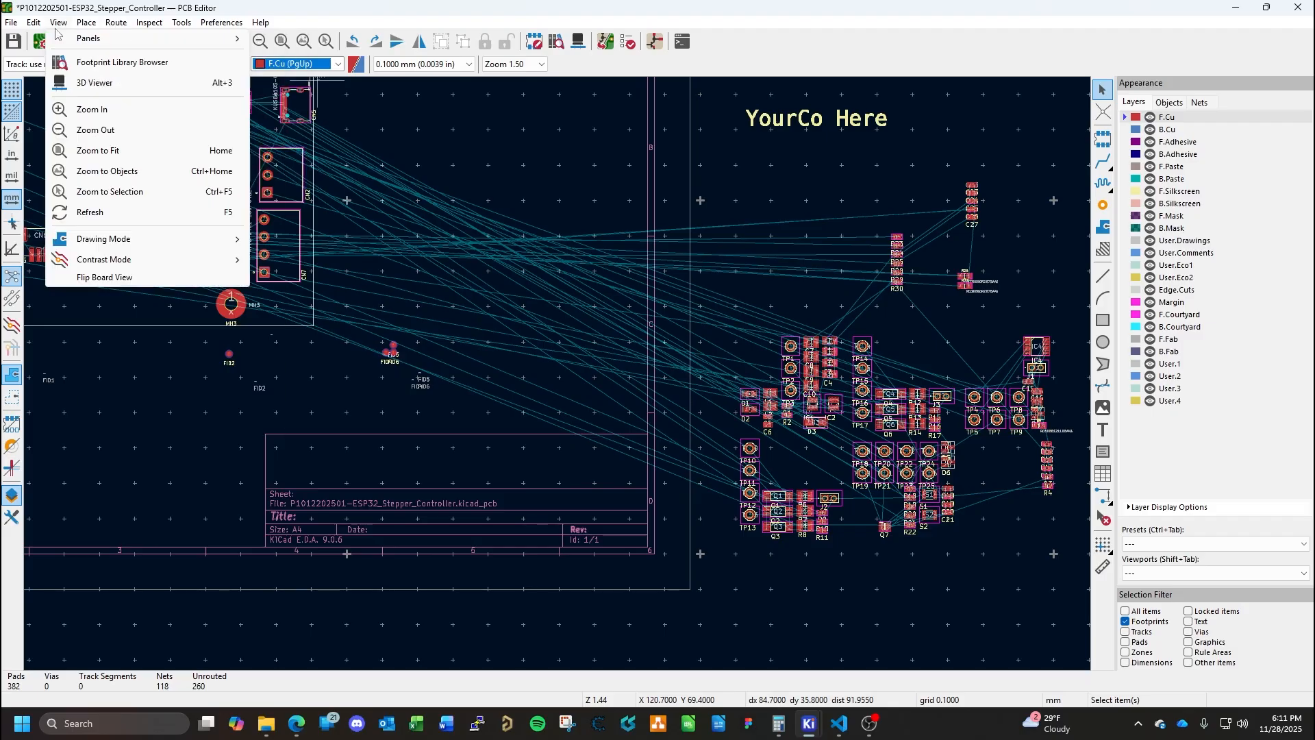
mouse_move(80, 27)
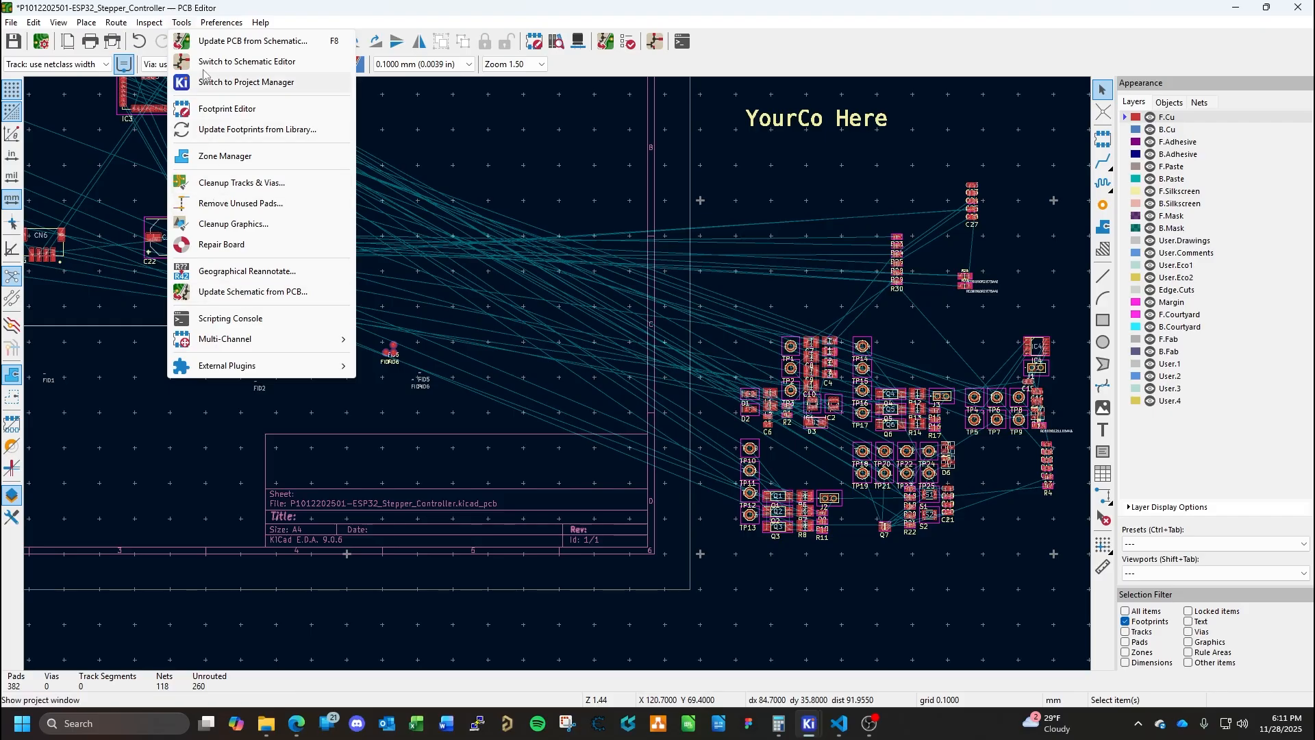
mouse_move(87, 25)
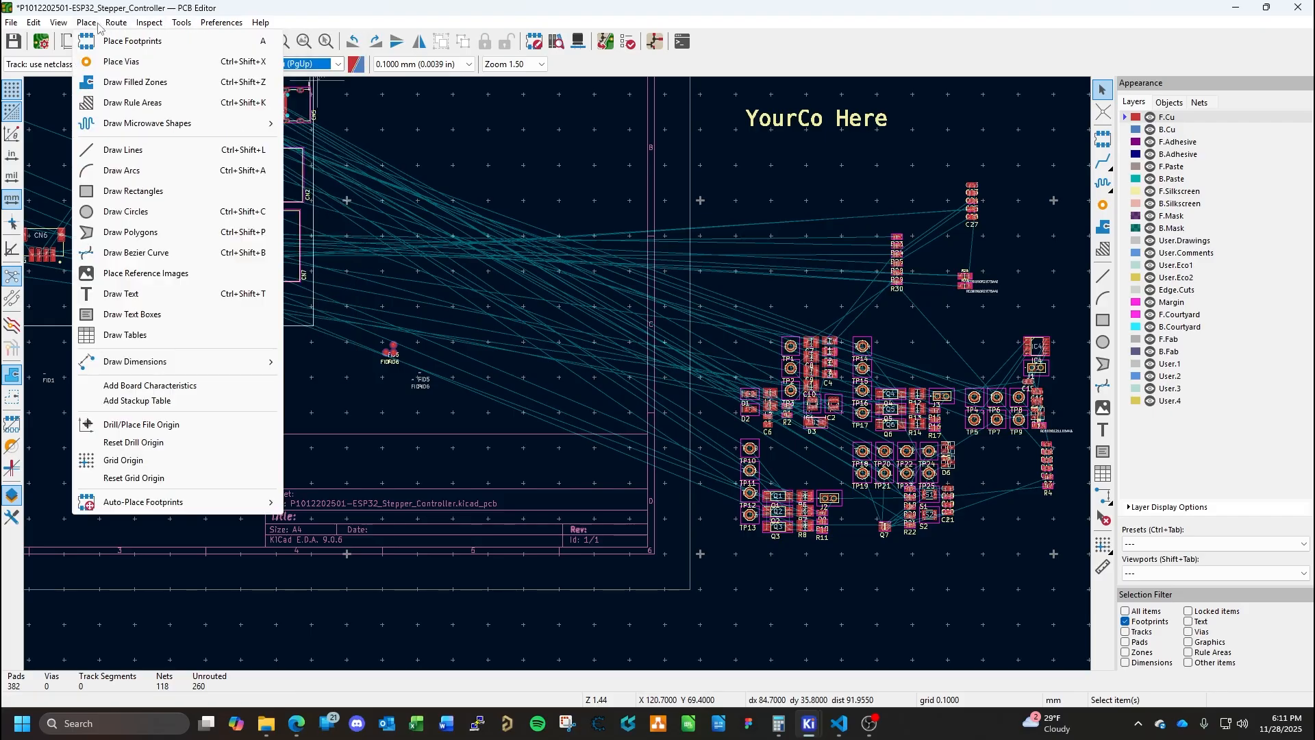
Set the number of copper layers to 6 in the board's physical stackup settings.
mouse_move(38, 26)
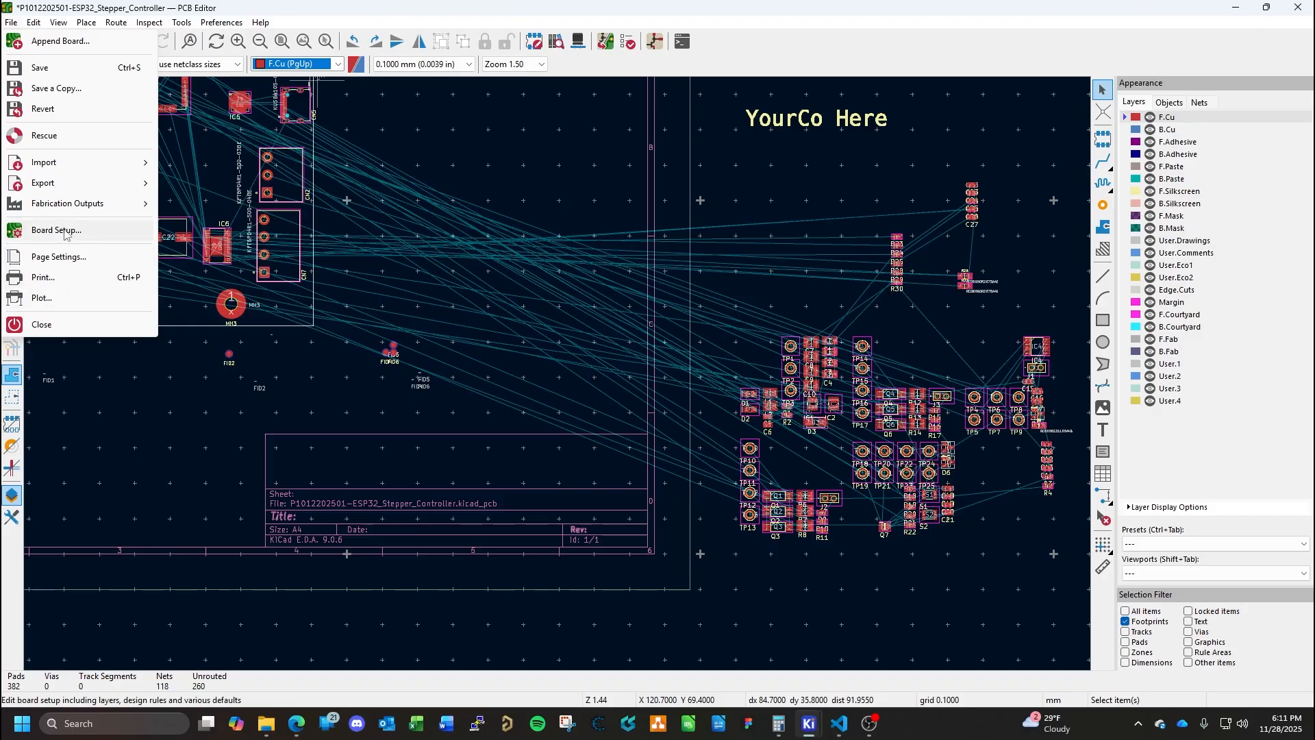
click(64, 232)
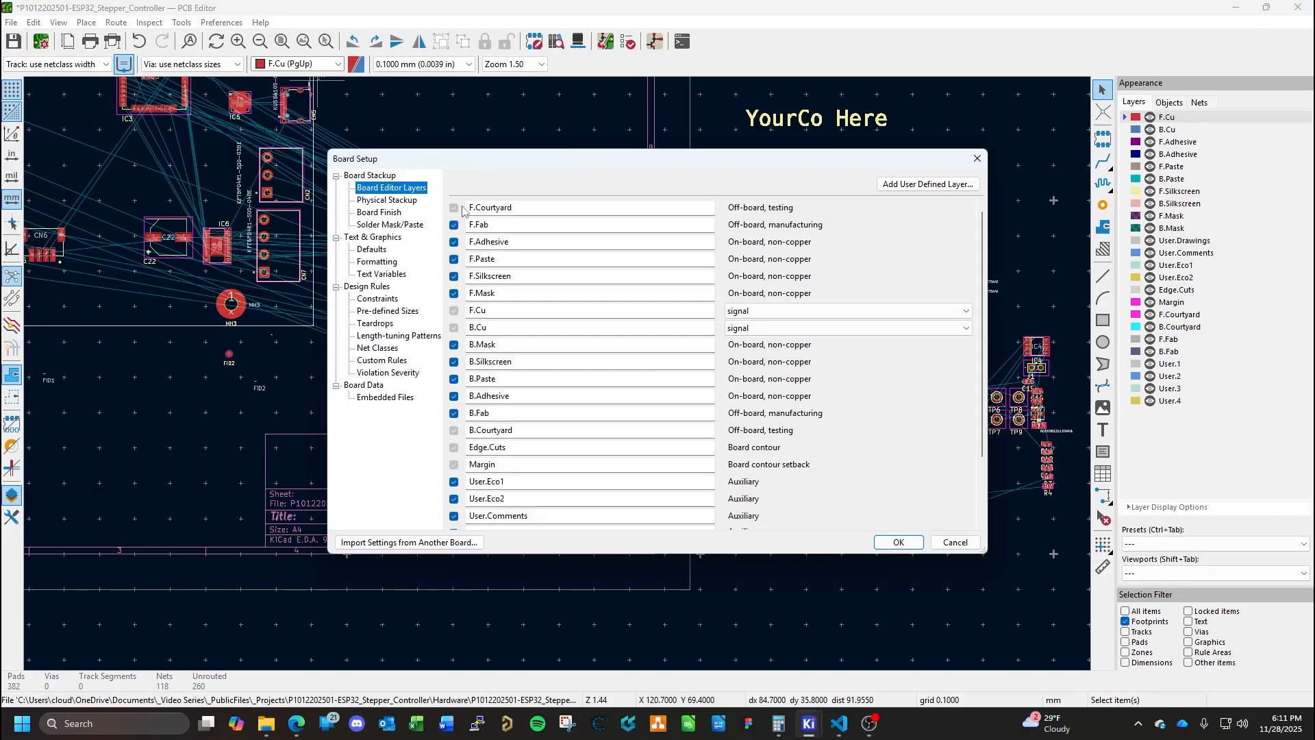
click(409, 200)
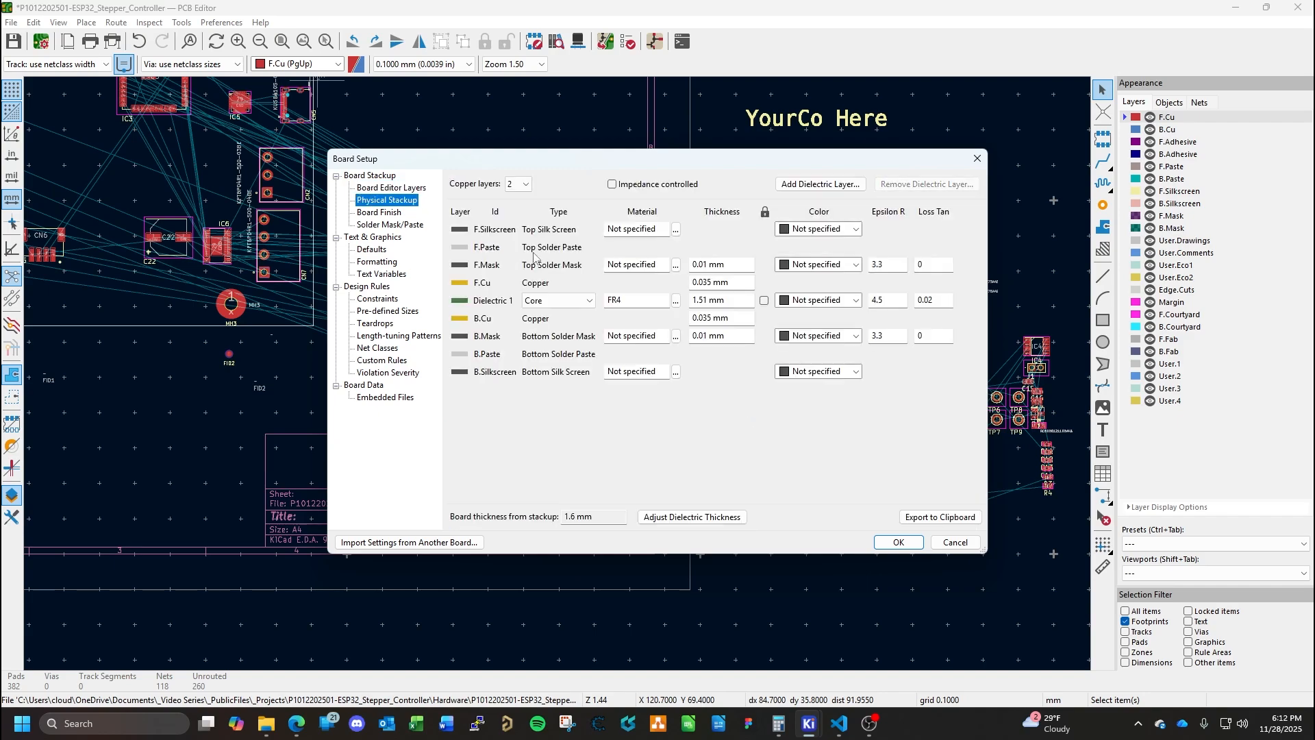
click(519, 183)
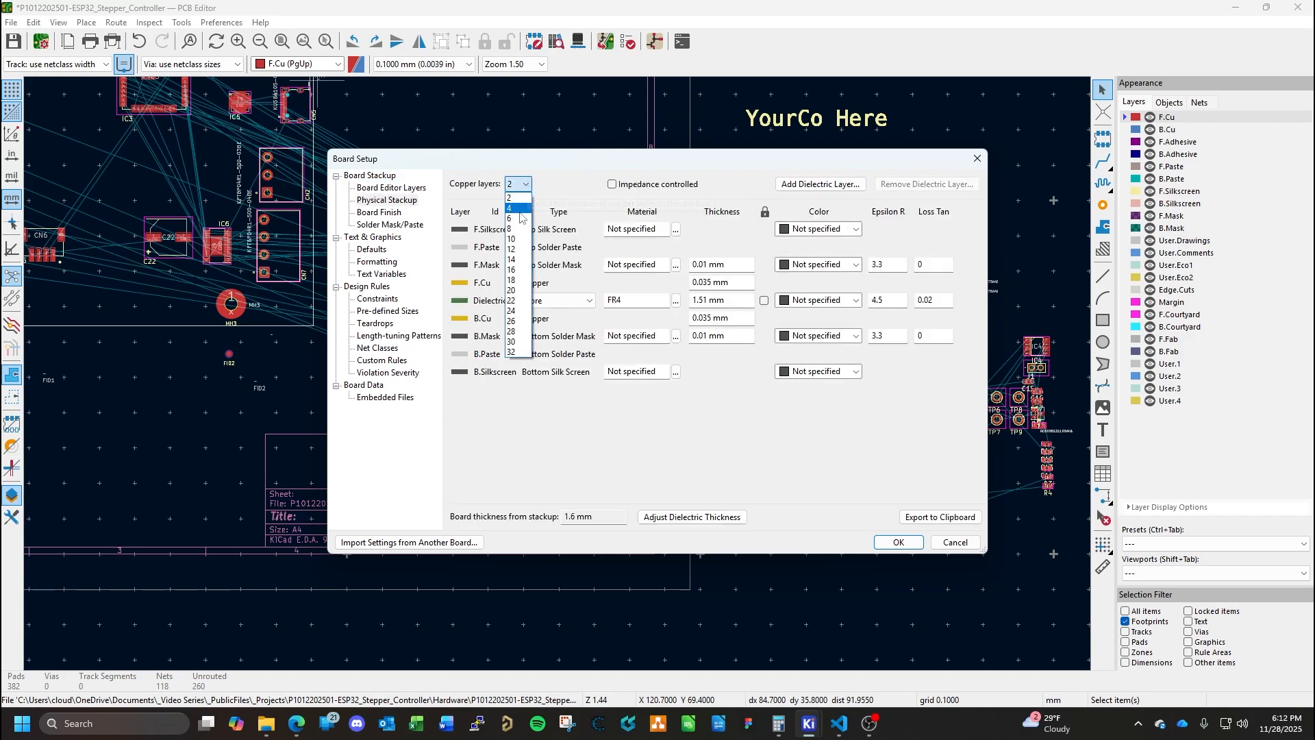
click(518, 208)
click(518, 184)
click(514, 217)
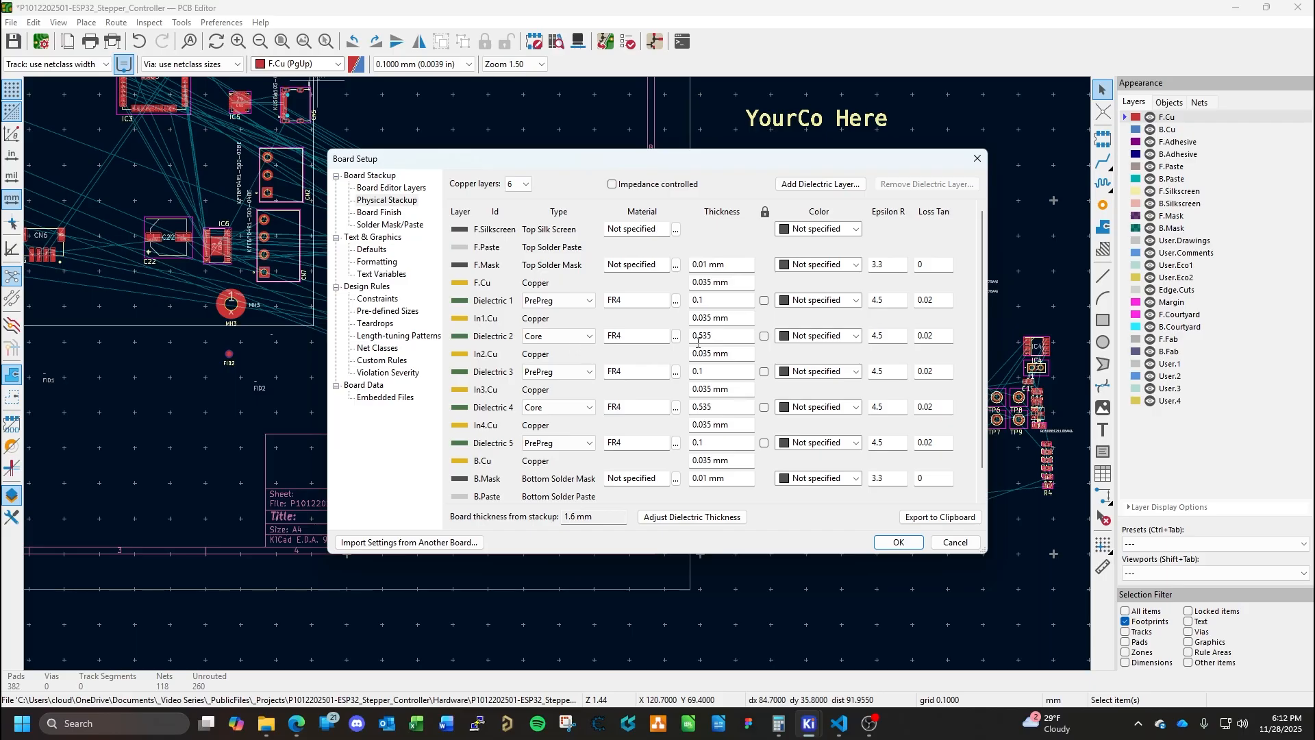
Examine the color options for Dielectric 2 and the layers of the physical stackup, widening the Board Setup dialog.
click(856, 336)
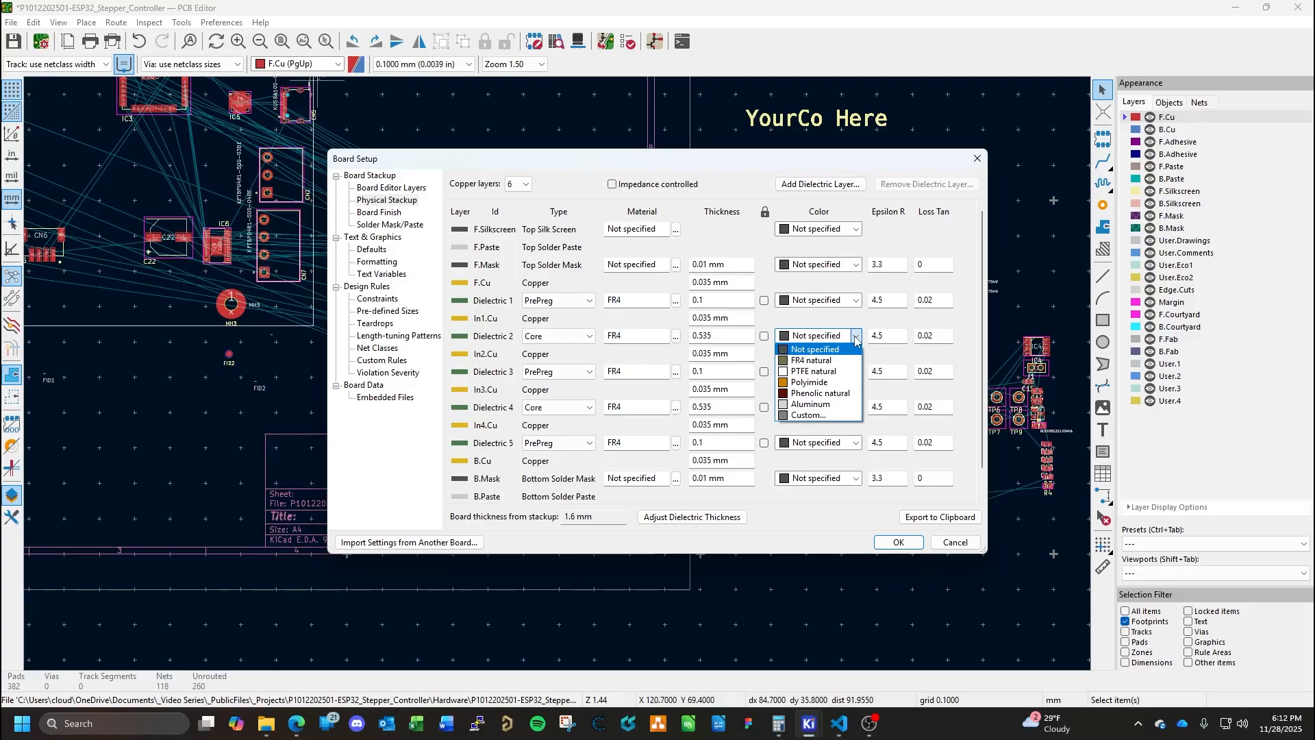
click(856, 337)
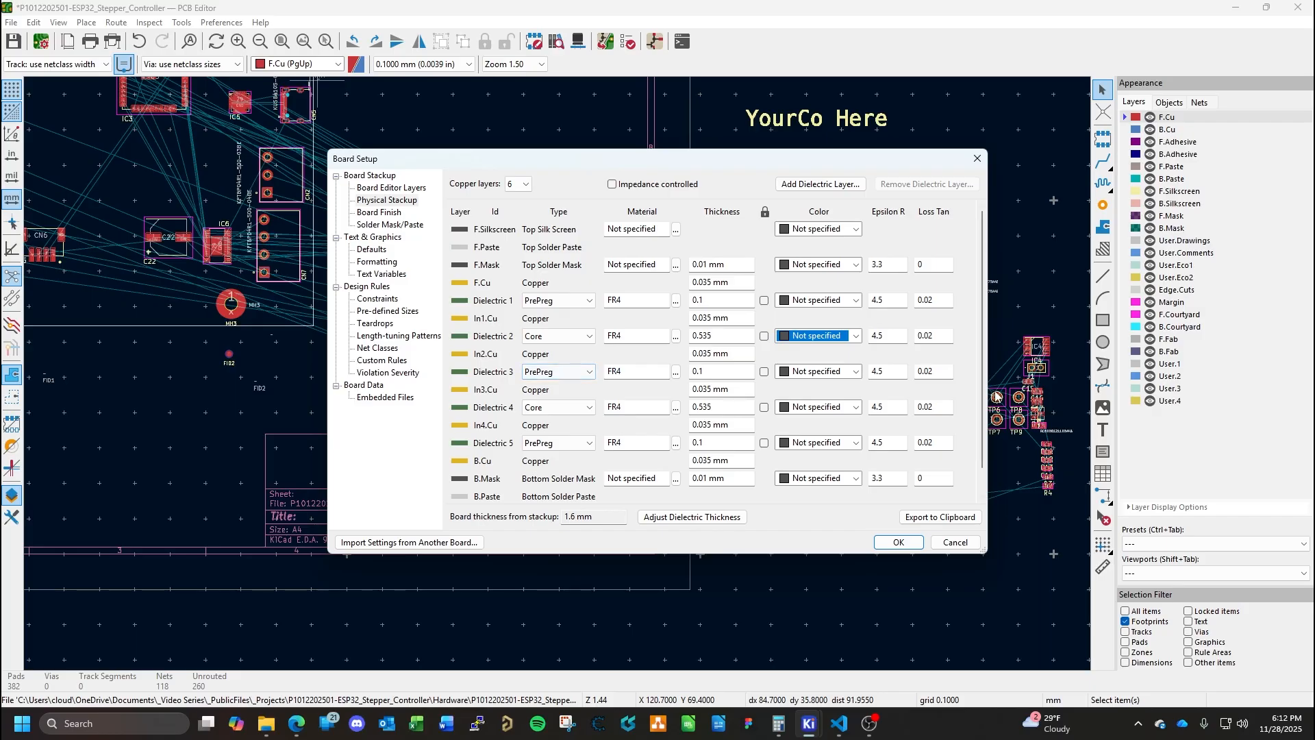
drag(995, 396, 1123, 397)
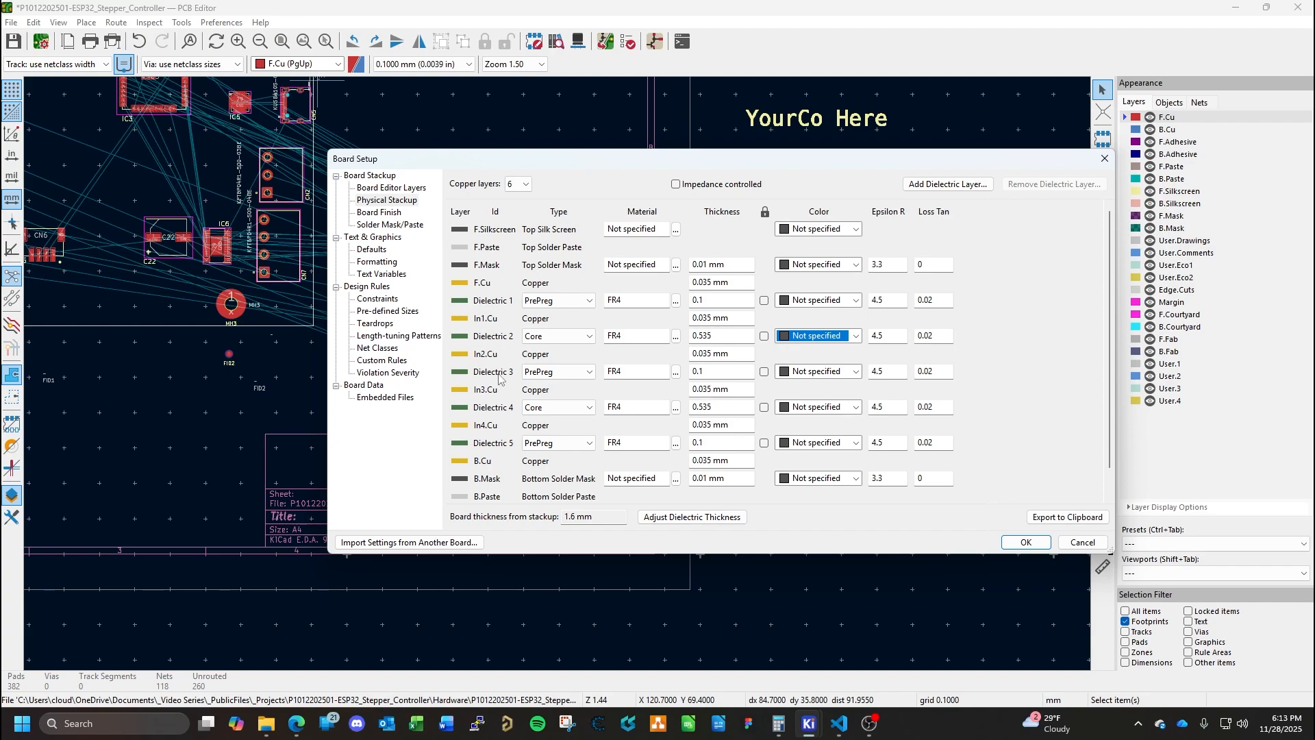
scroll(520, 428, down, 3)
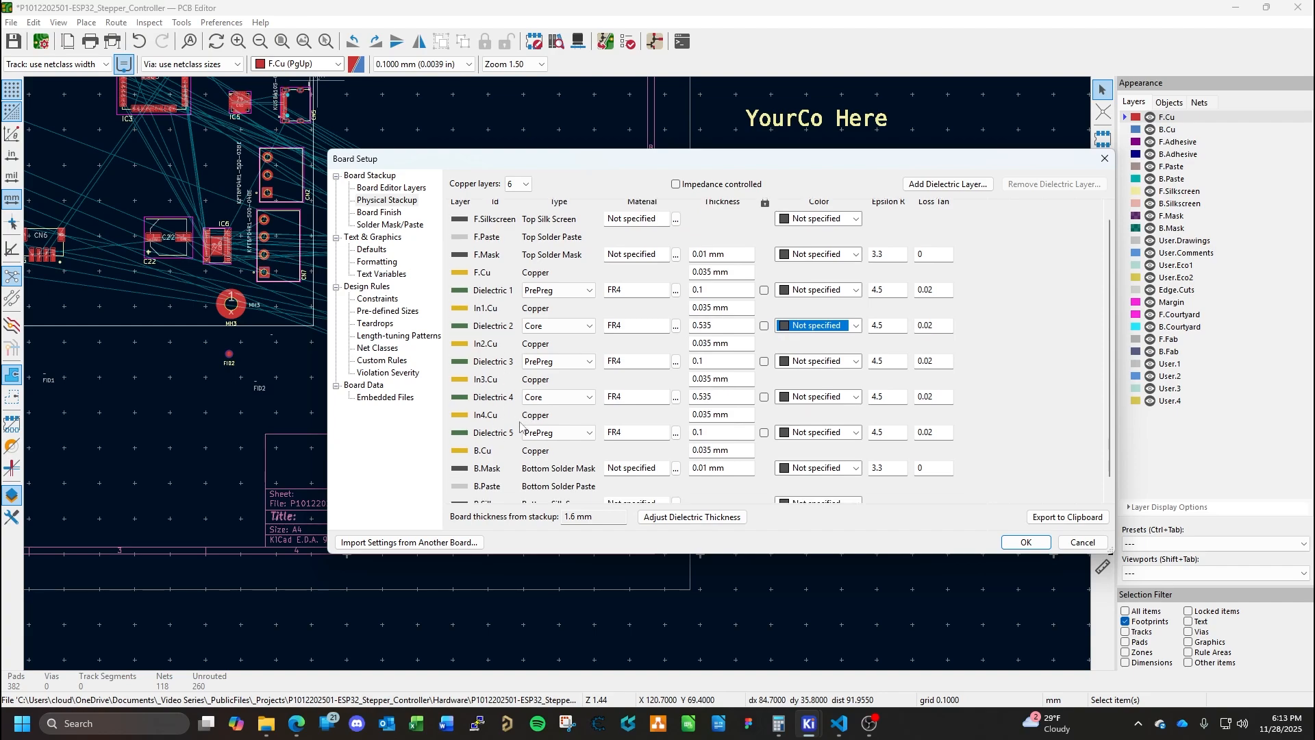
Accept the board setup changes and save the board.
scroll(492, 426, up, 3)
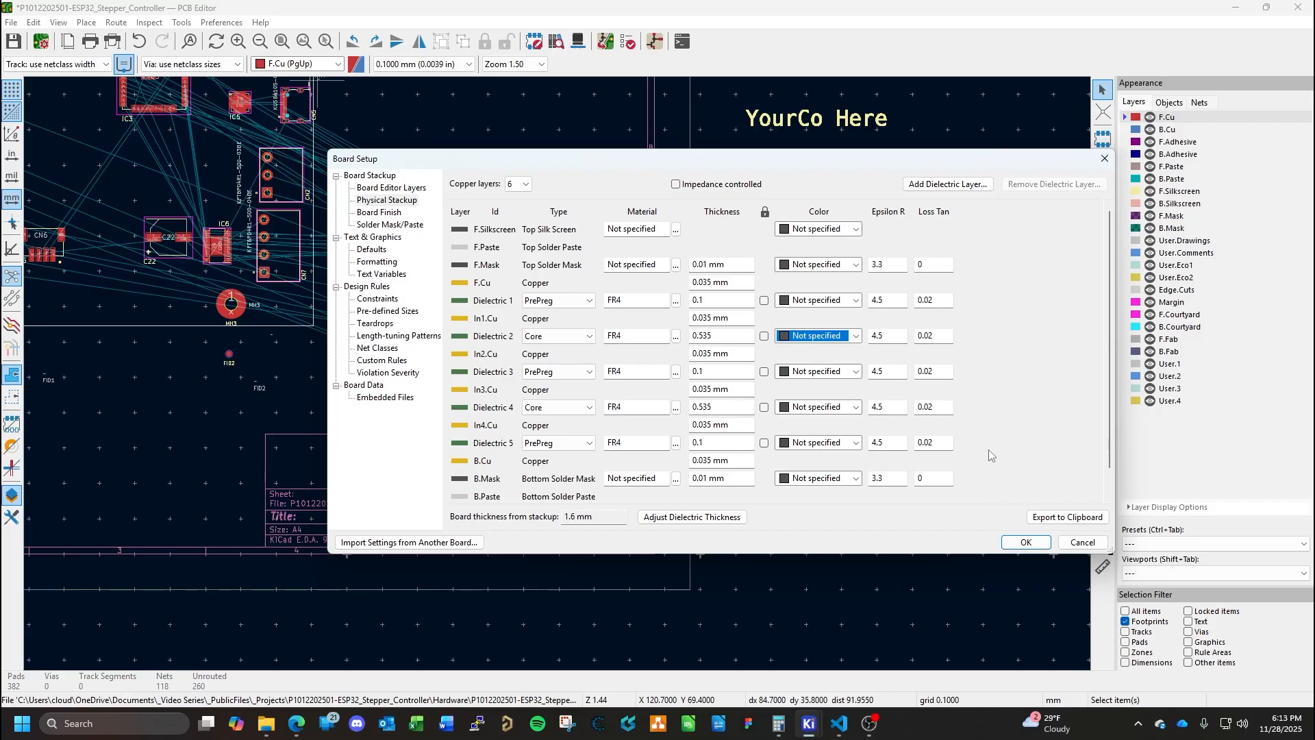
click(1025, 542)
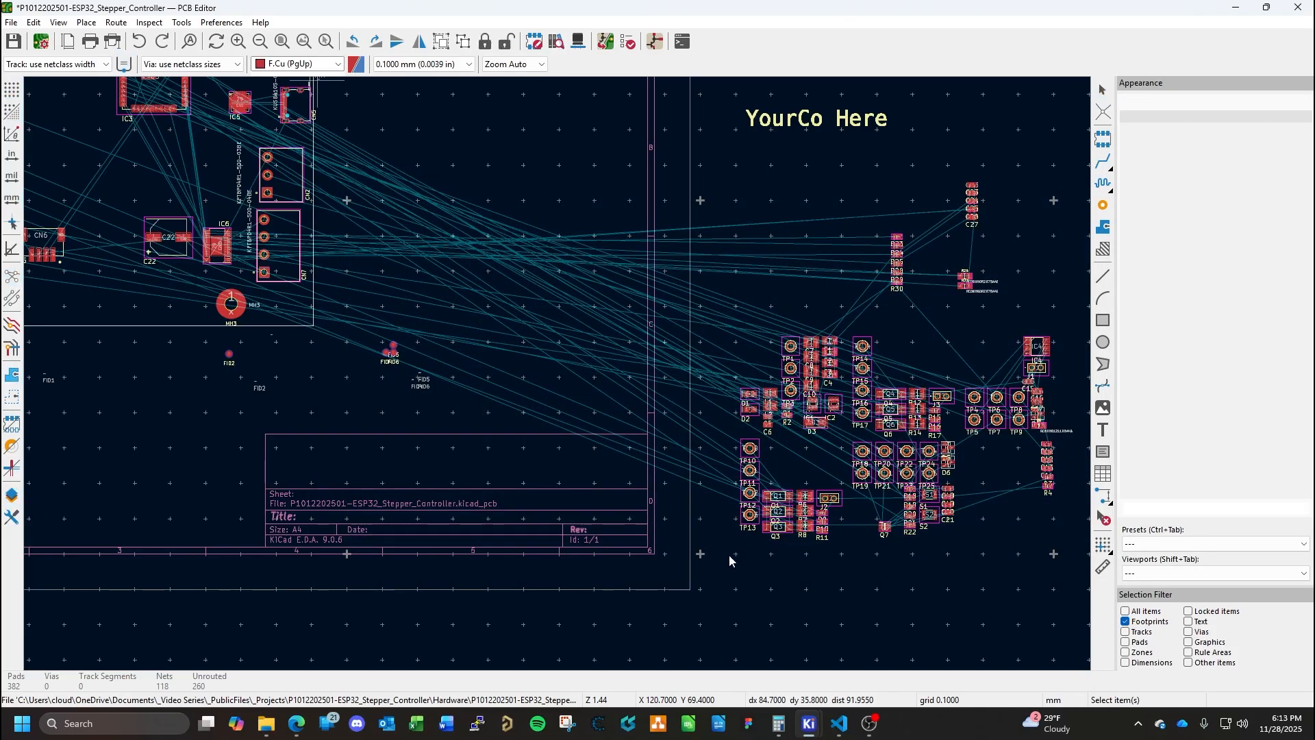
key(ctrl+s)
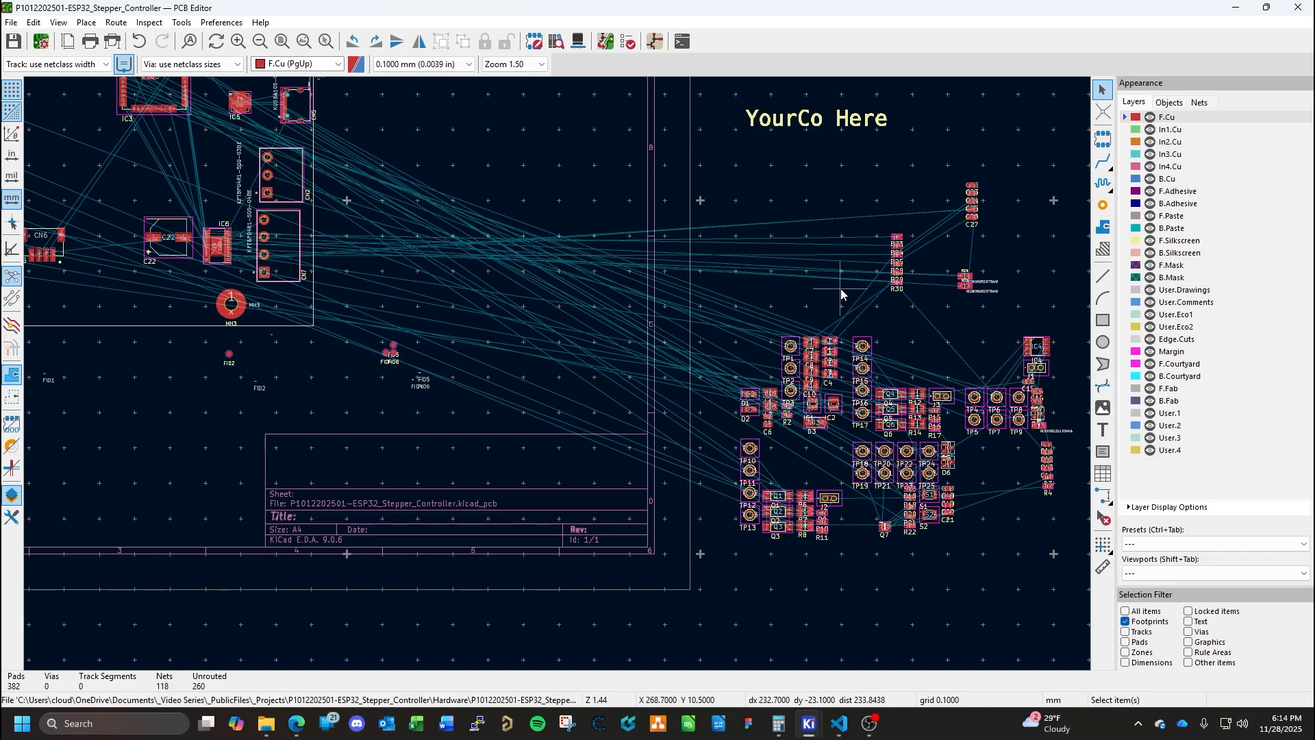
Make In1.Cu the active layer.
click(338, 64)
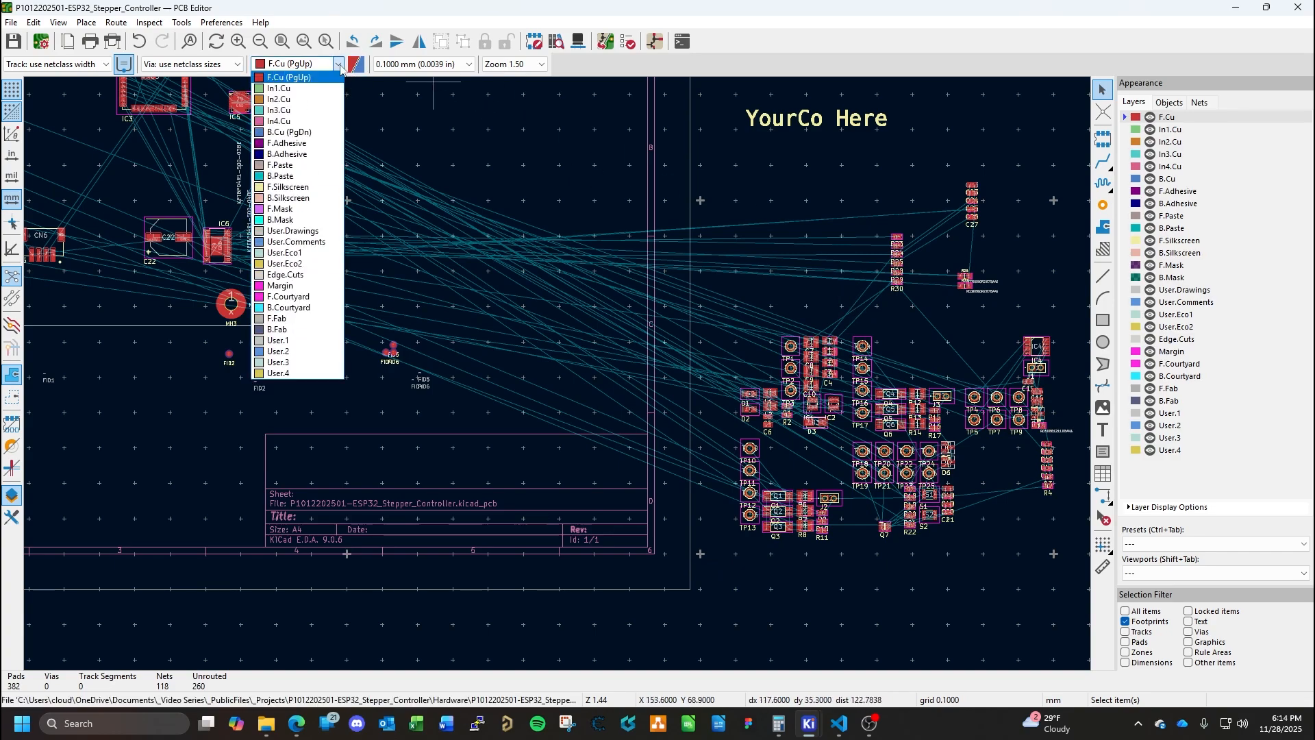
click(295, 89)
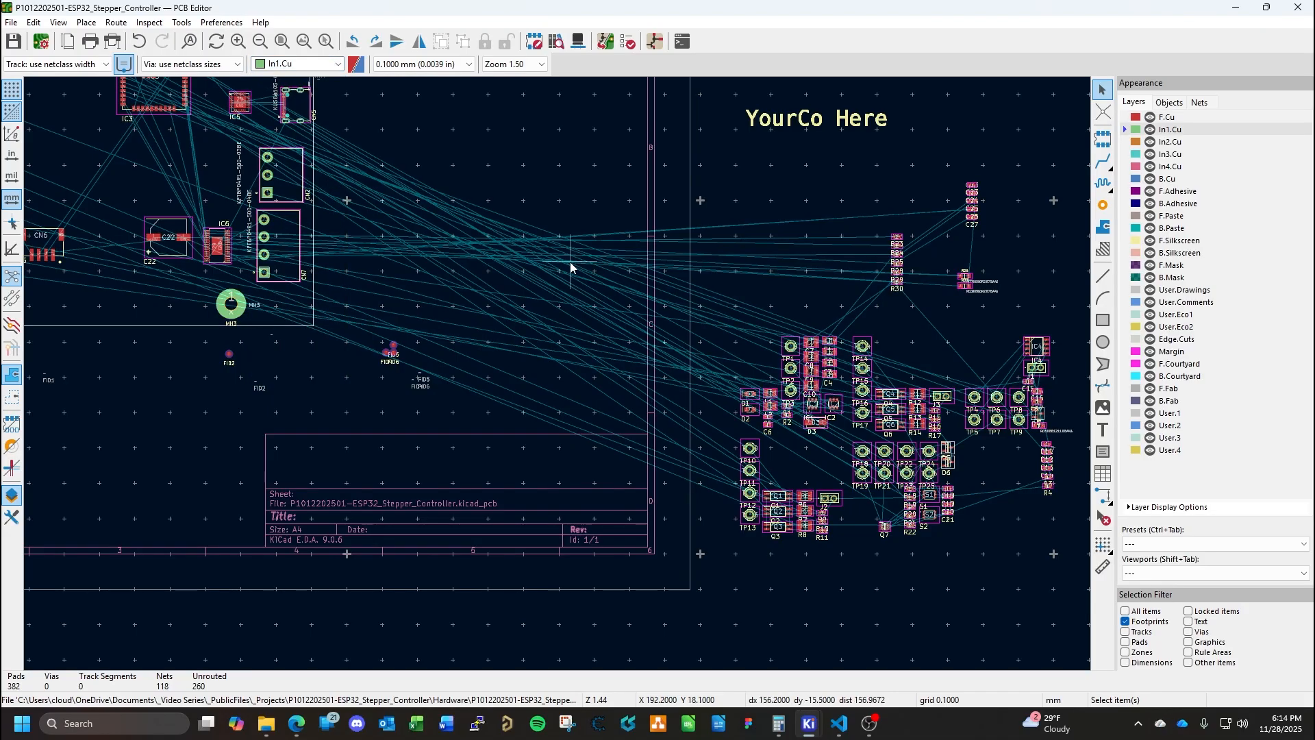
right_click(395, 292)
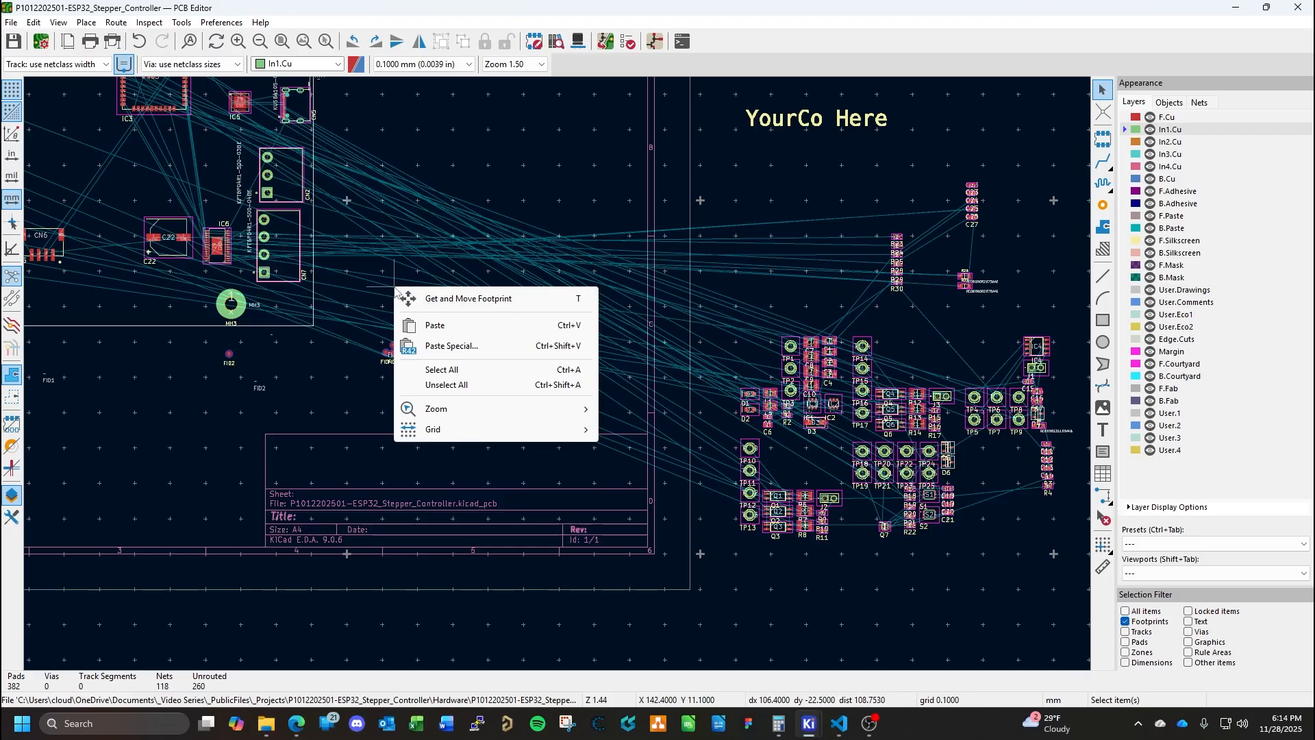
click(389, 352)
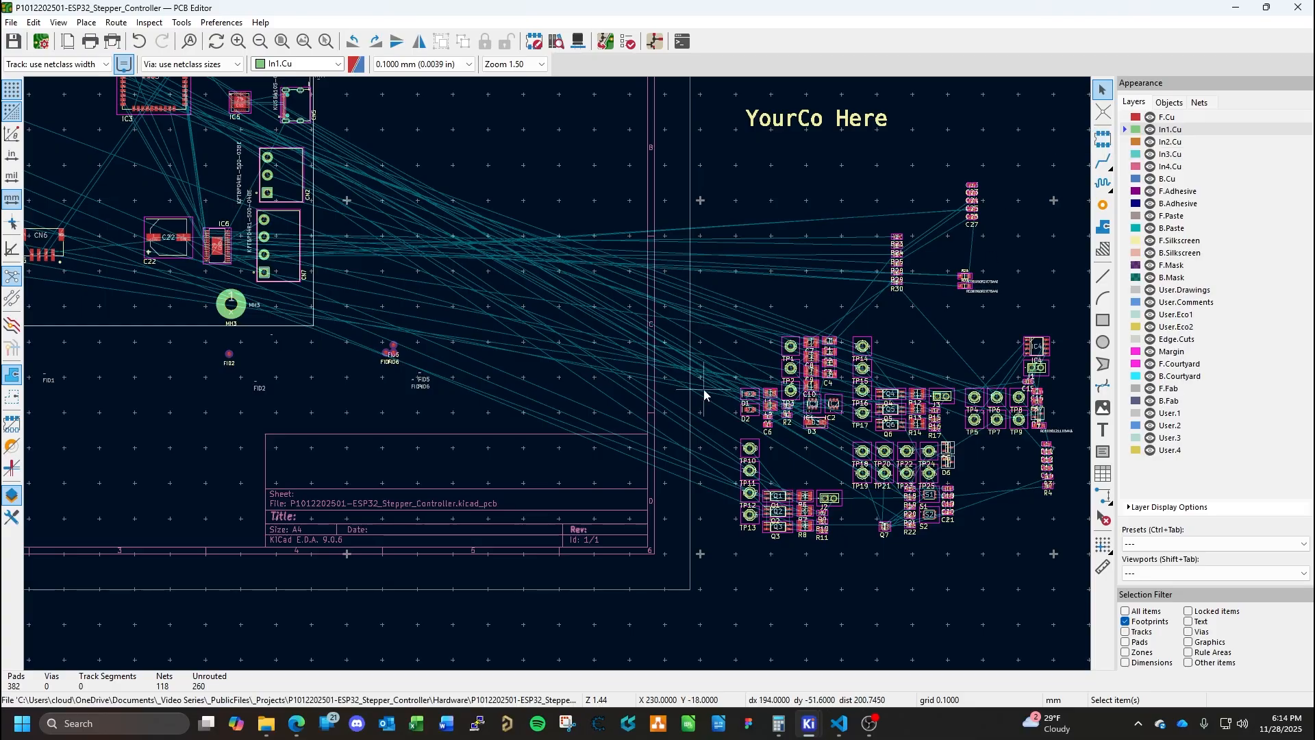
Switch to the web browser, move the Newark Electronics tab out of its window, and return to the PCB Editor.
click(293, 726)
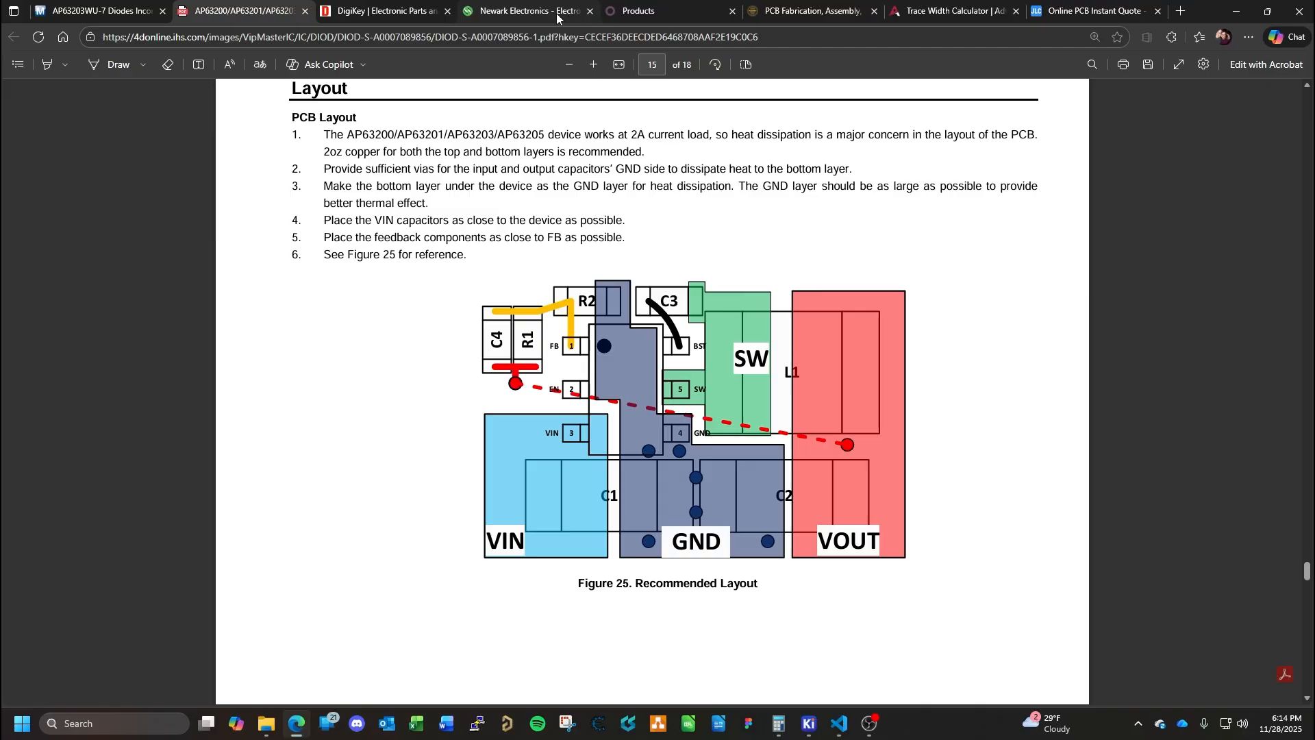
drag(569, 19, 0, 130)
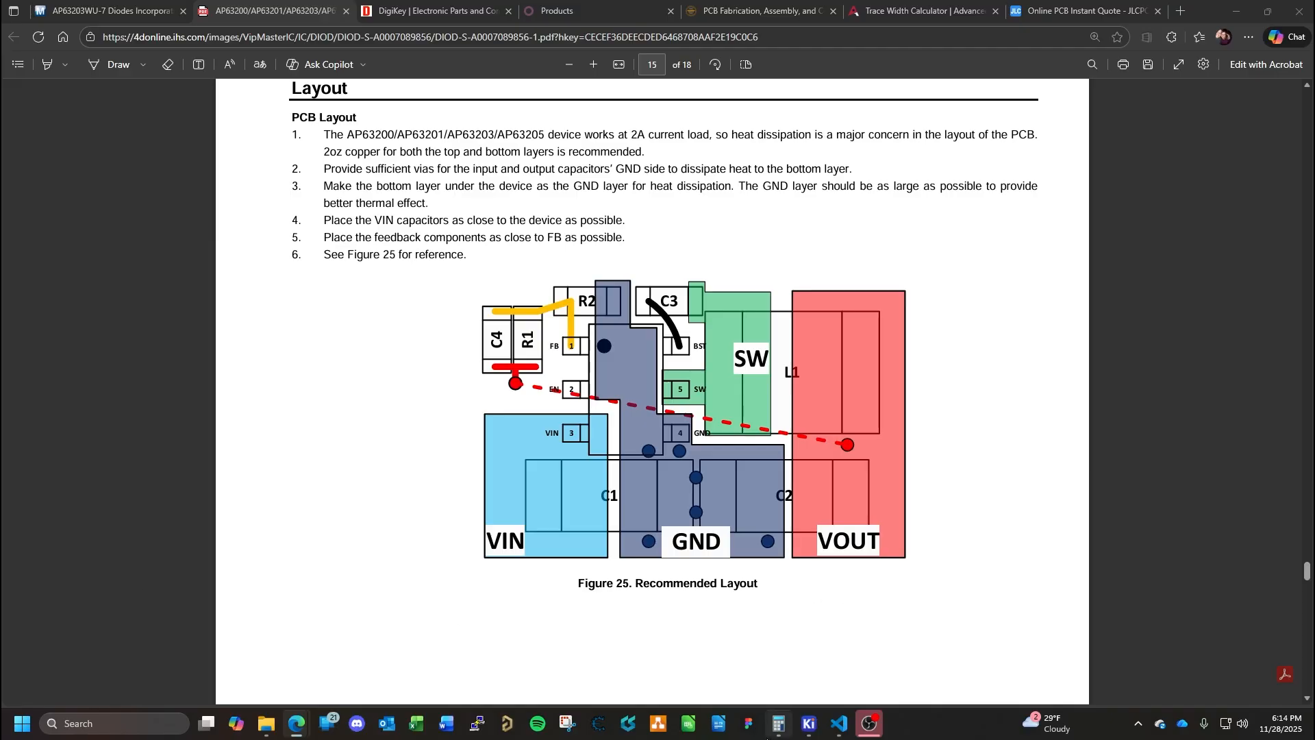
mouse_move(811, 728)
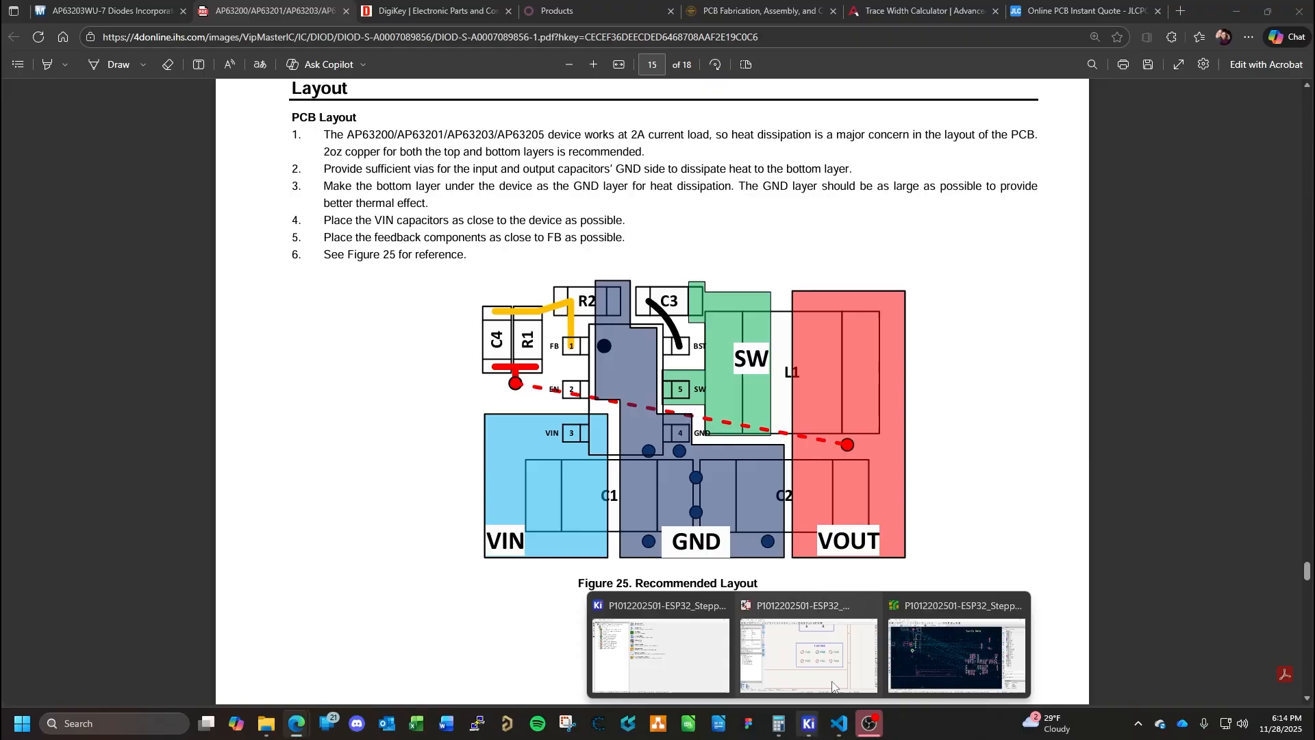
click(936, 602)
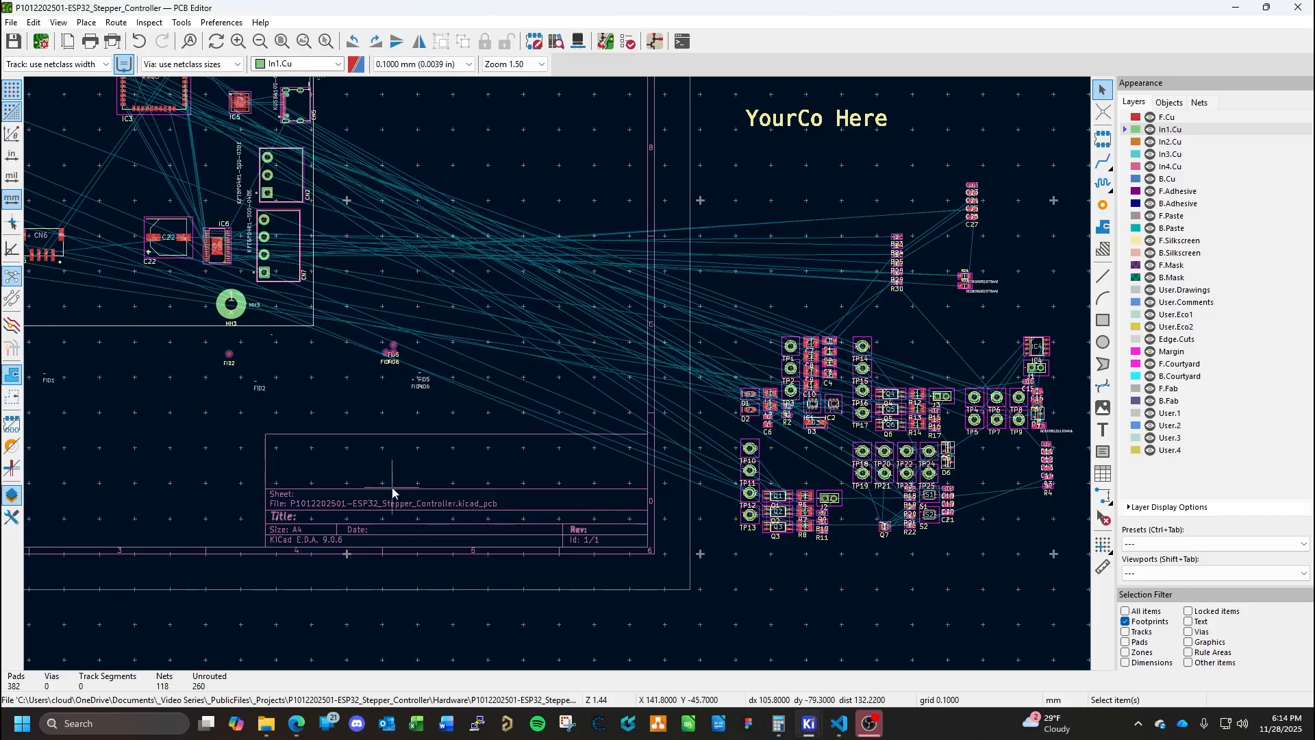
middle_drag(233, 376, 565, 474)
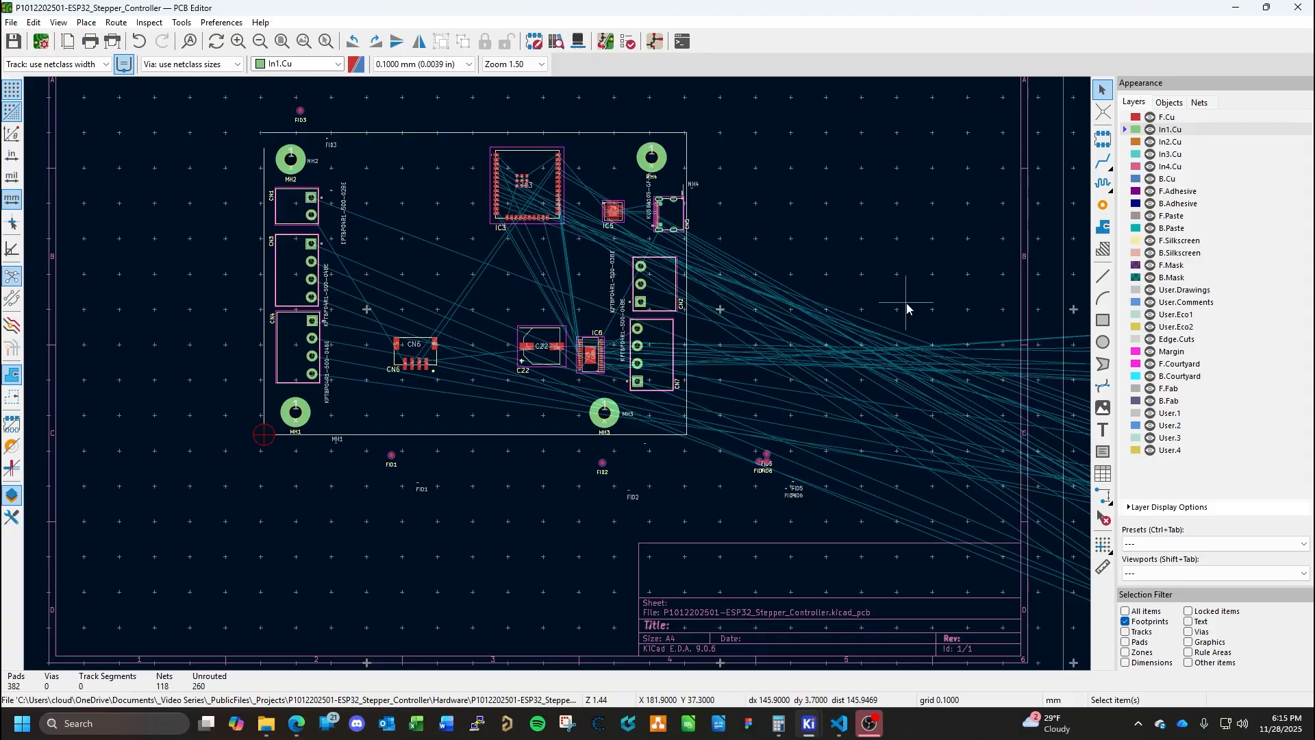
click(1103, 228)
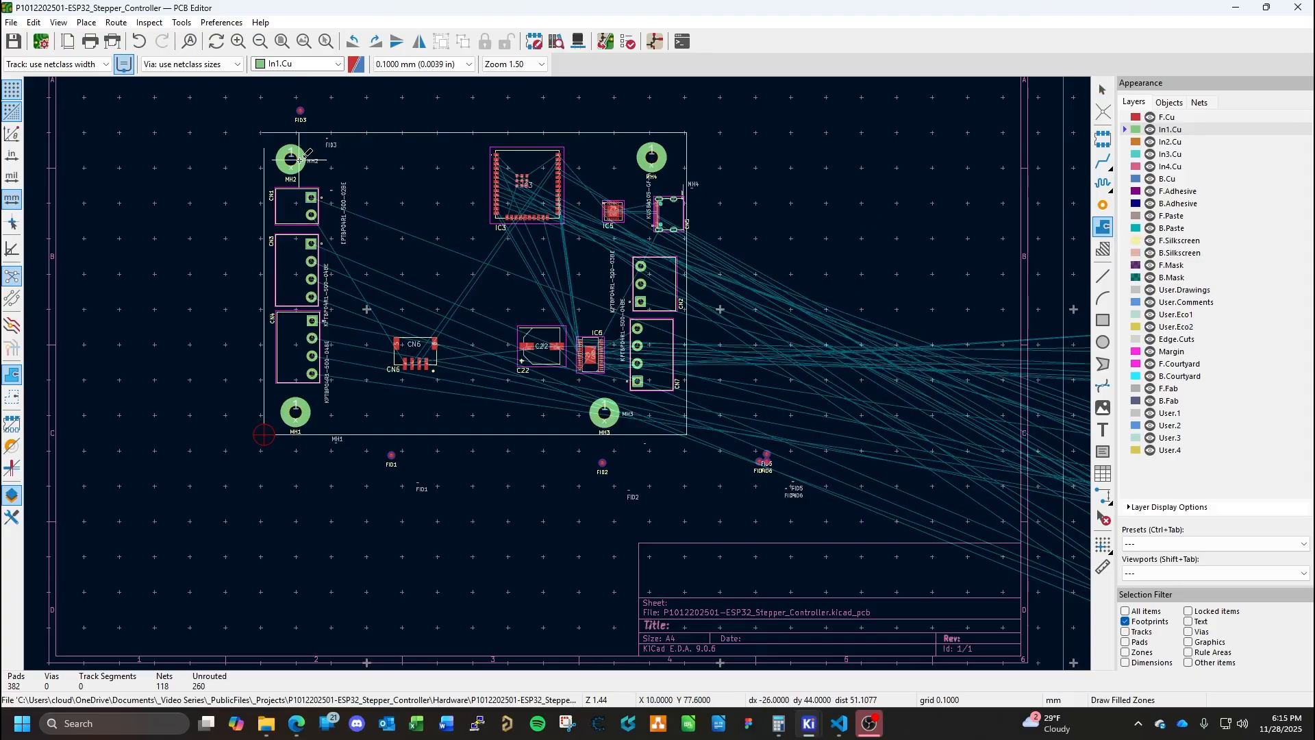
key(Escape)
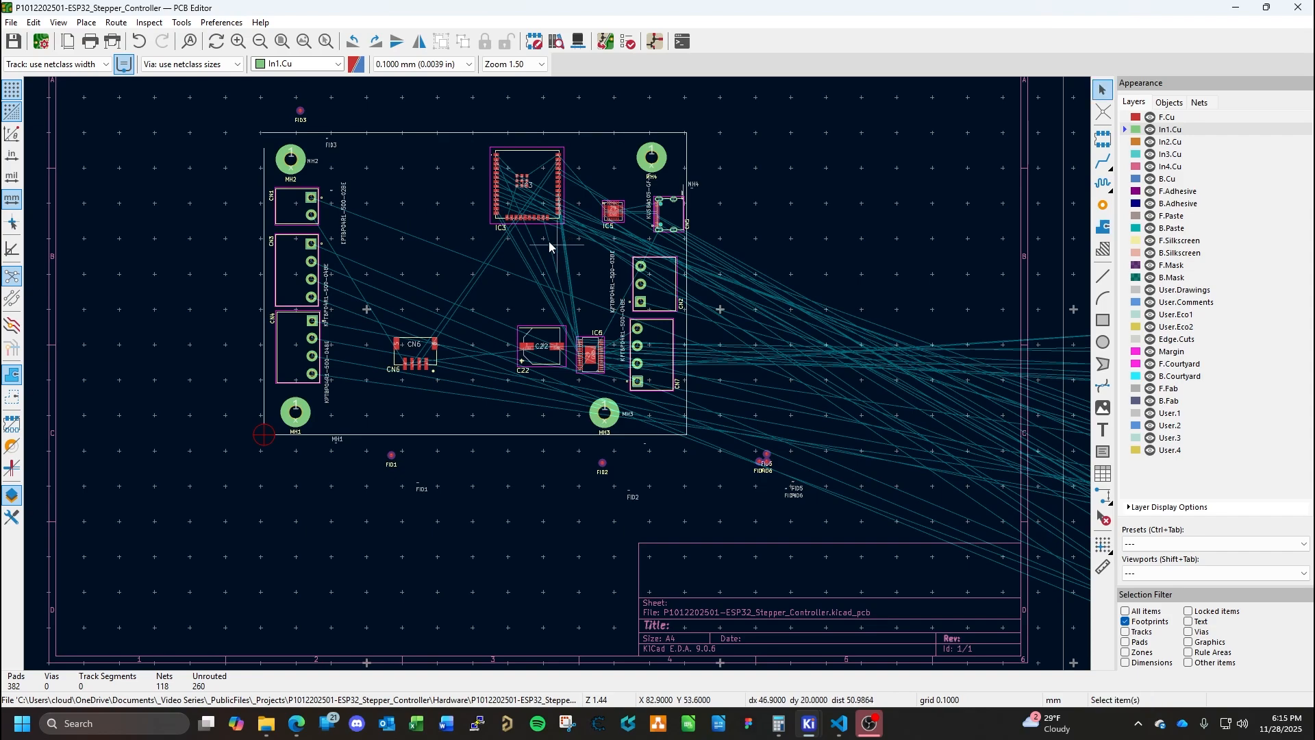
Make F.Cu the active layer.
middle_drag(402, 244, 472, 346)
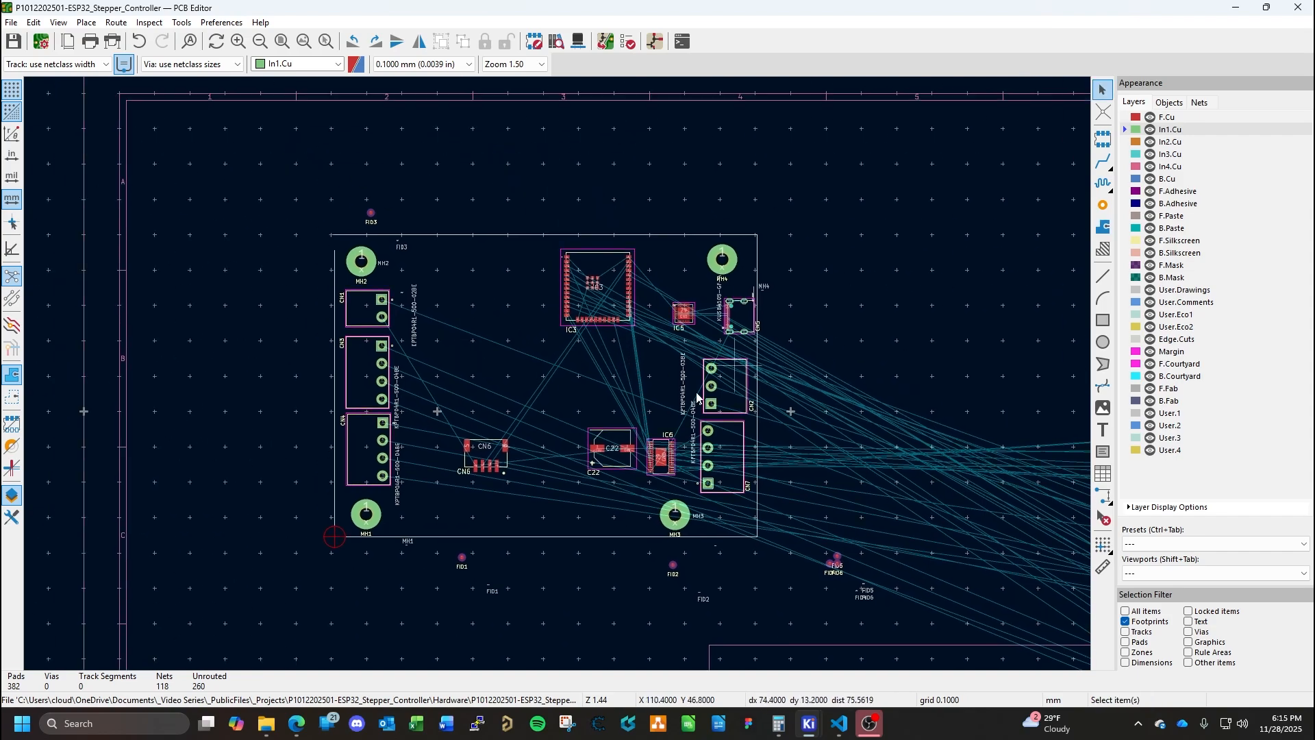
click(338, 66)
click(280, 77)
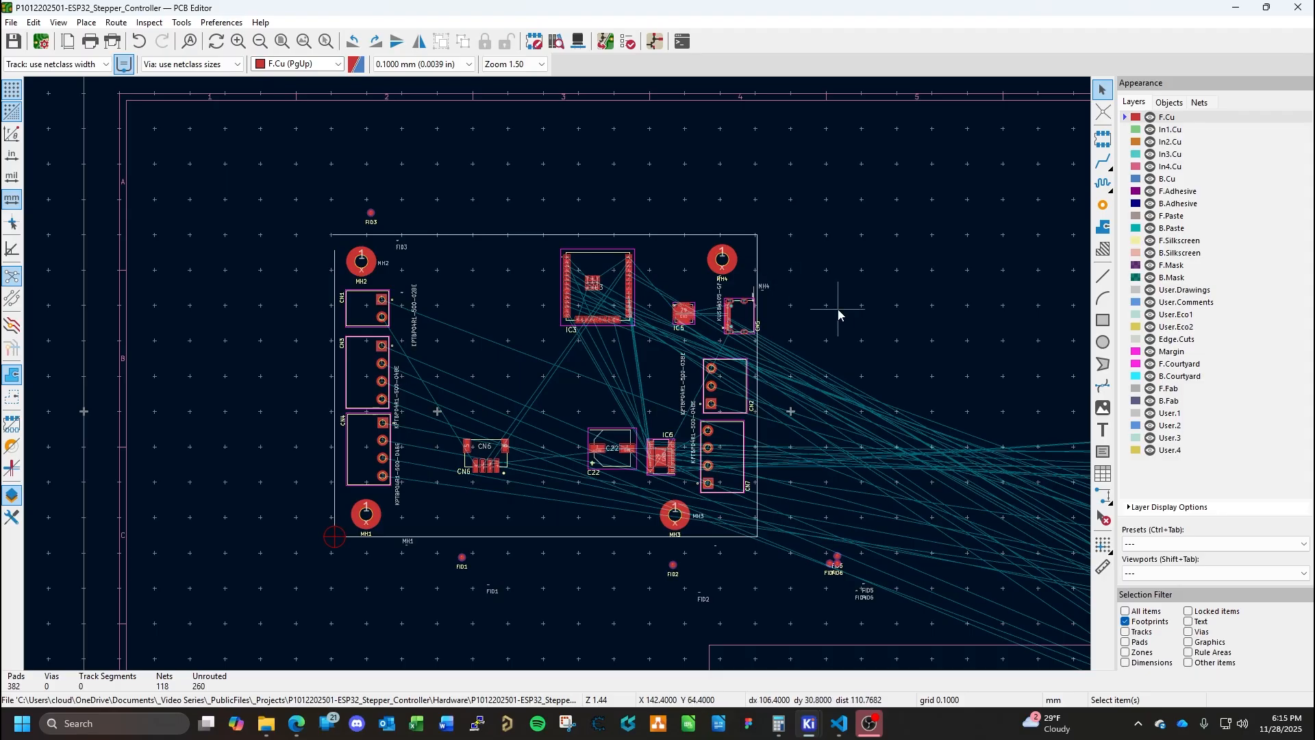
Move IC4 from the unplaced parts onto the board, left of connector CN2 and above IC6.
middle_drag(838, 315, 535, 256)
scroll(580, 323, down, 2)
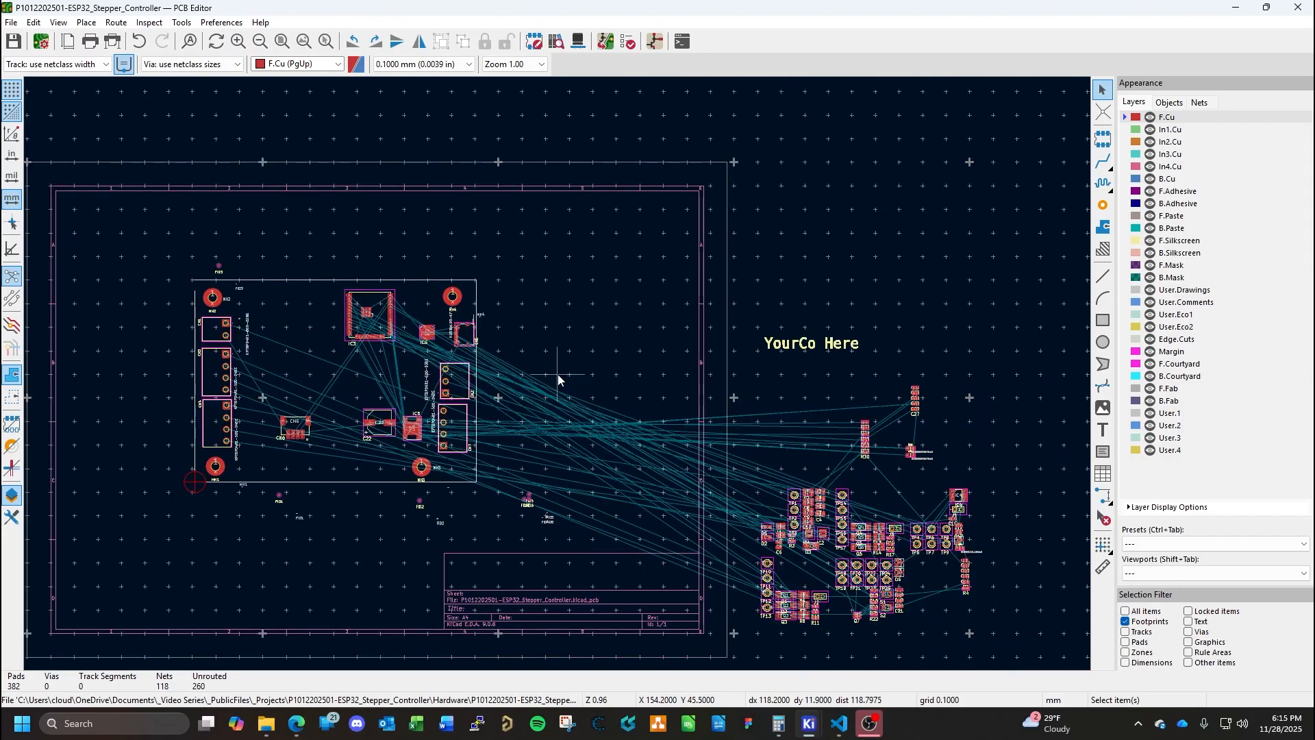
middle_drag(559, 379, 698, 356)
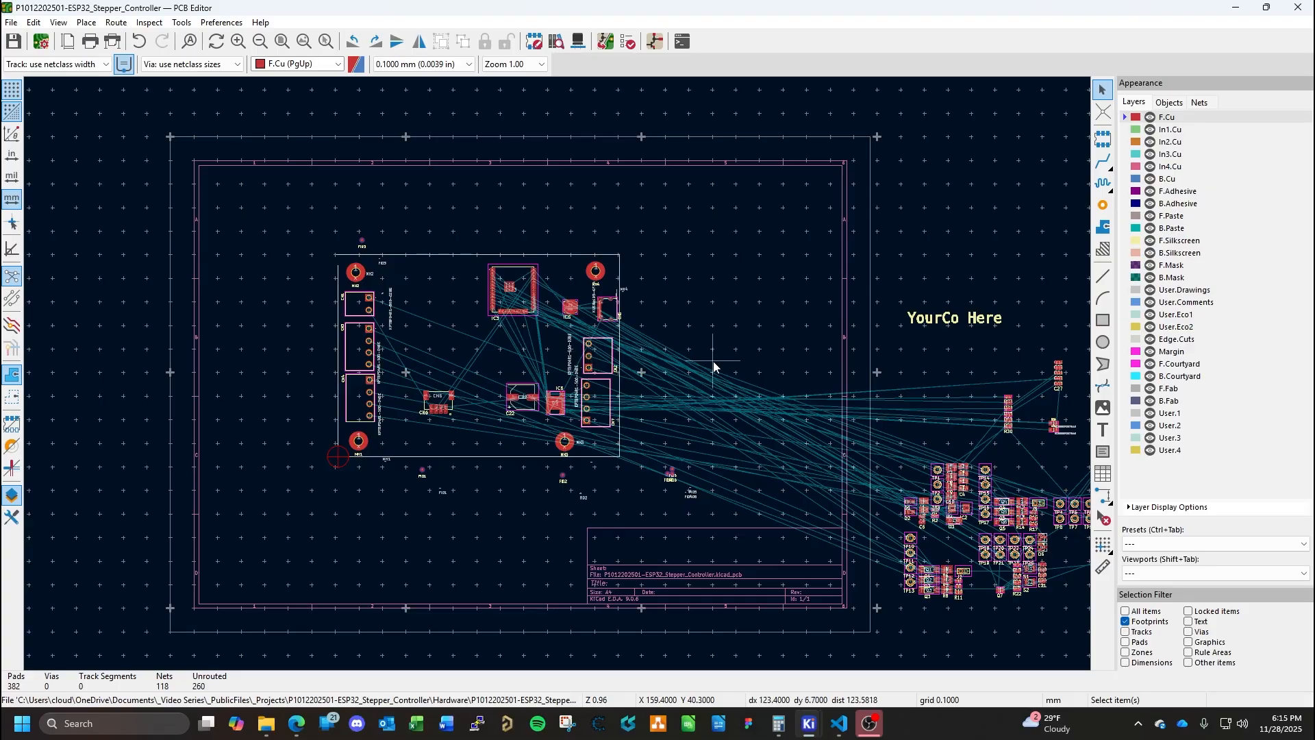
middle_drag(825, 405, 531, 382)
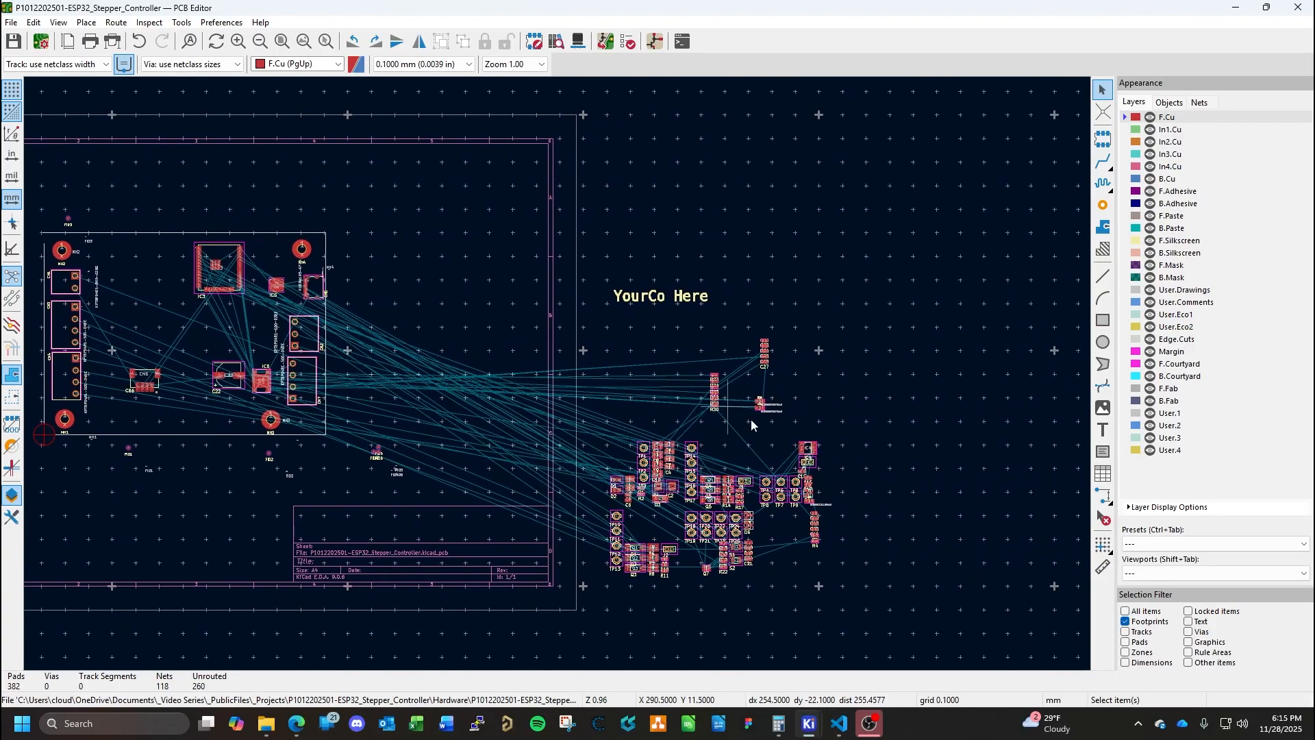
click(812, 449)
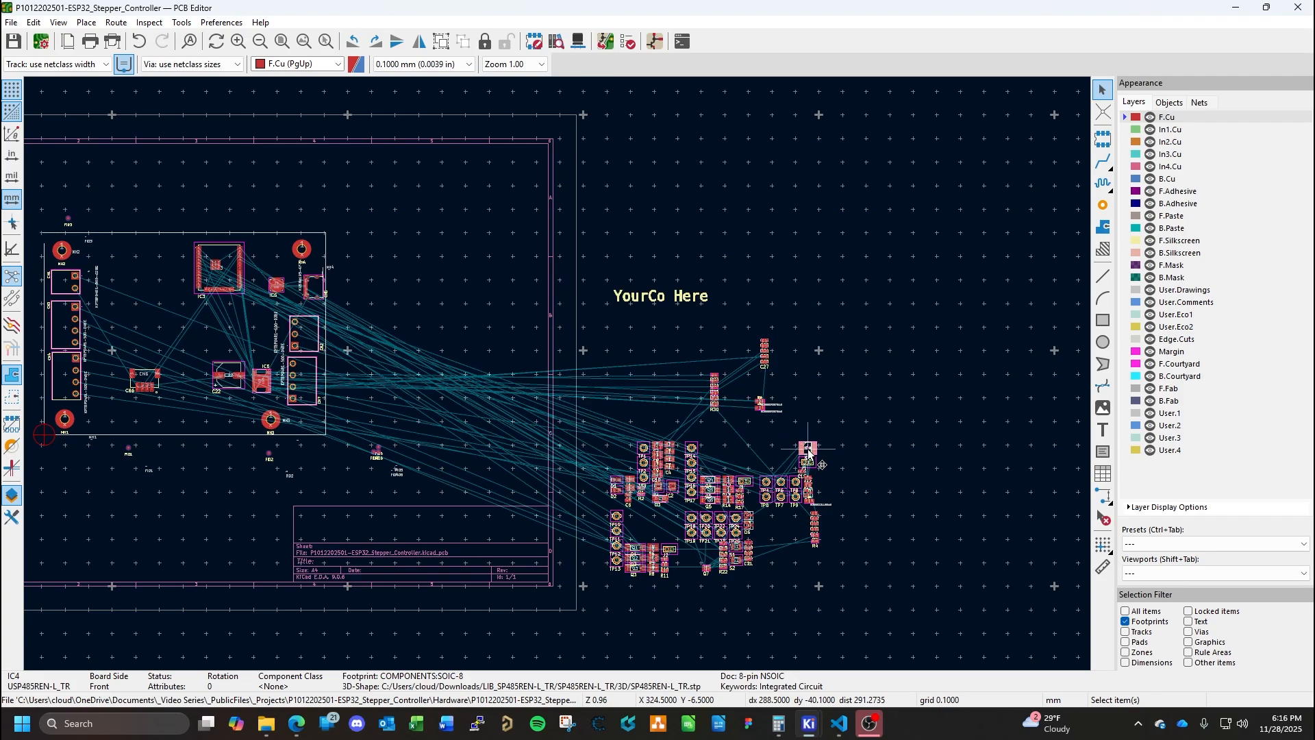
drag(809, 449, 779, 439)
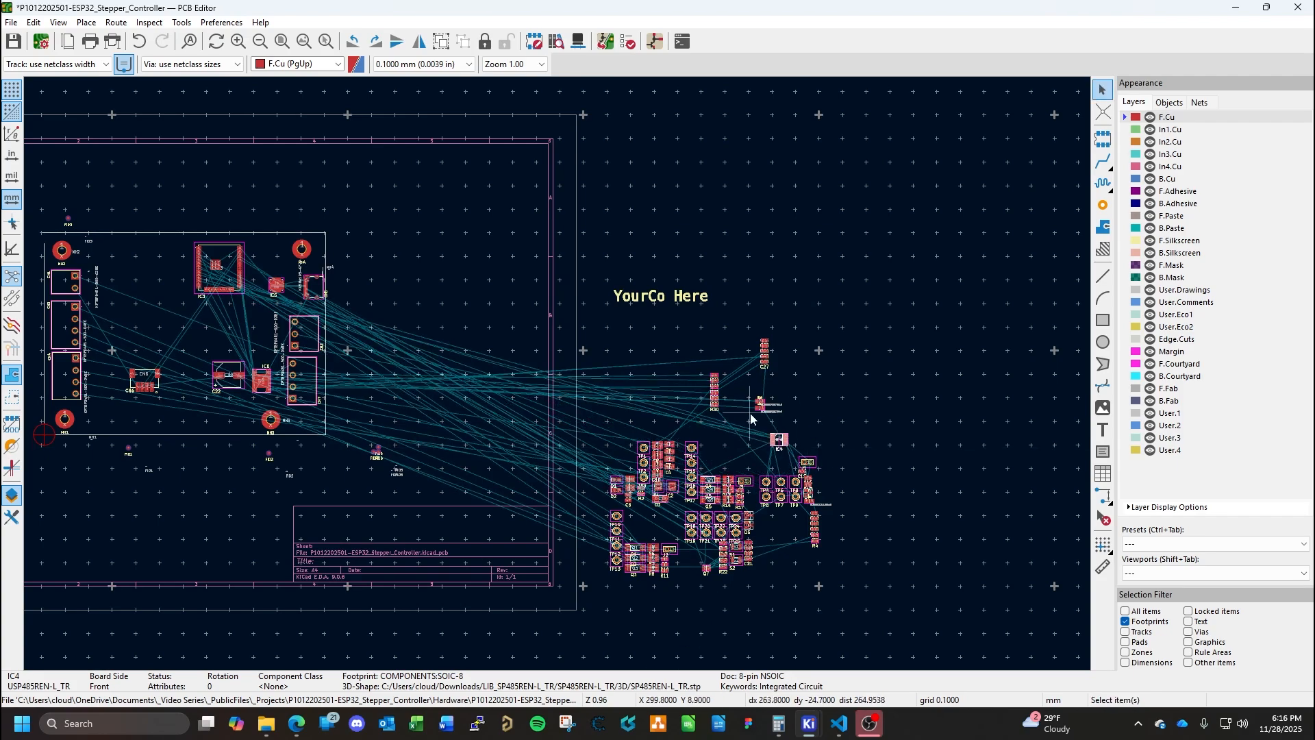
key(m)
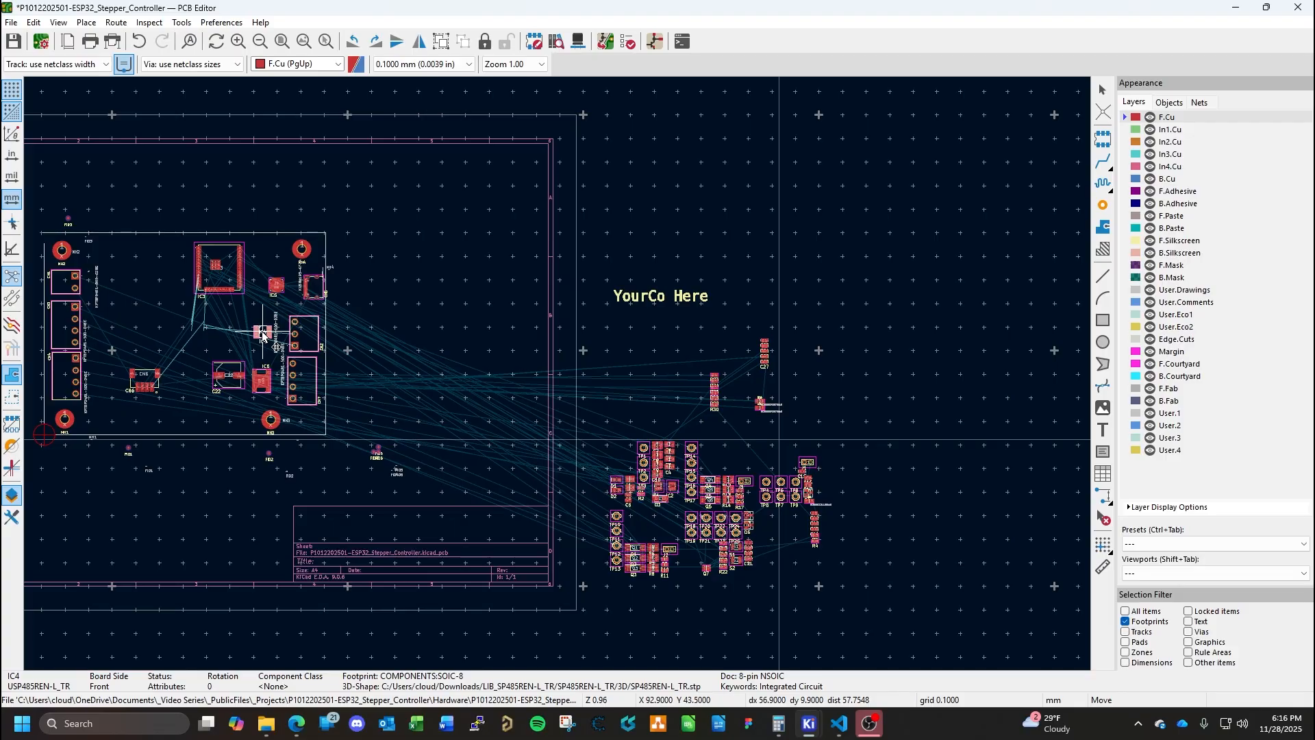
click(263, 334)
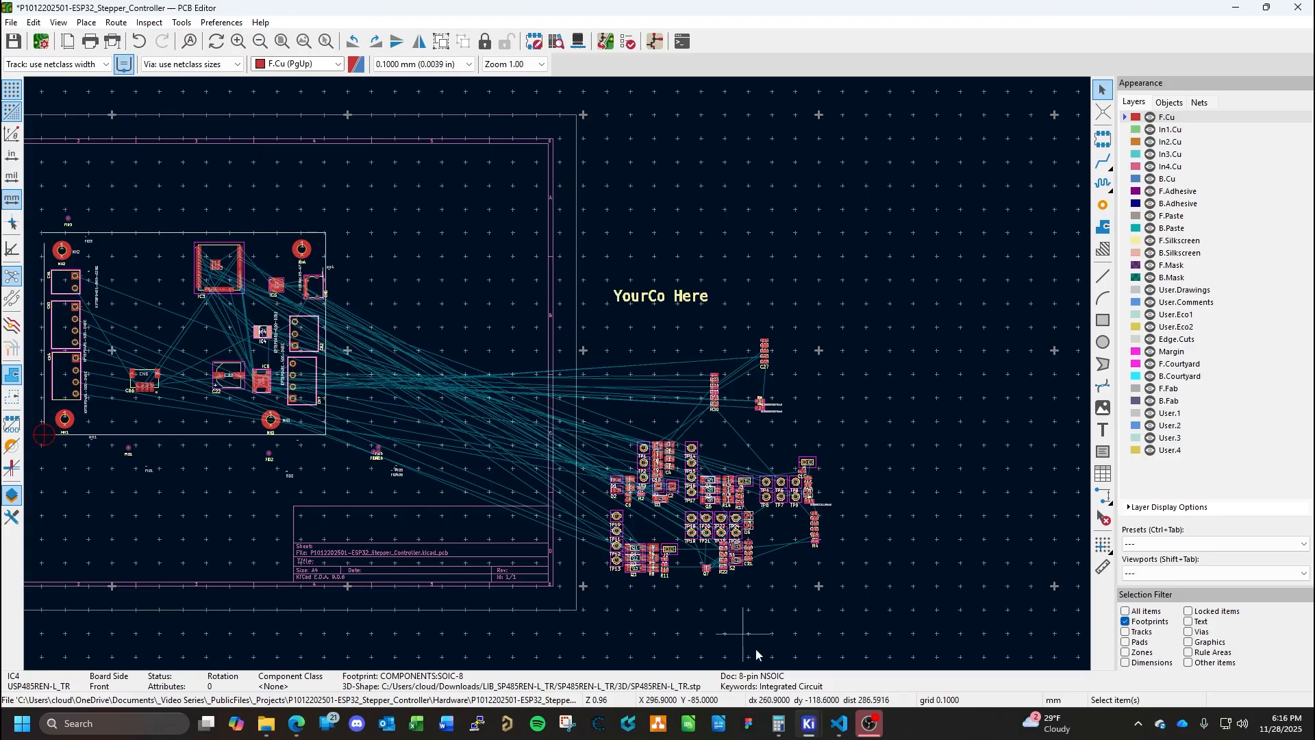
Switch to the Schematic Editor, examine the RS-485 and Power Supplies sheets, and return to the PCB Editor.
mouse_move(809, 724)
click(783, 603)
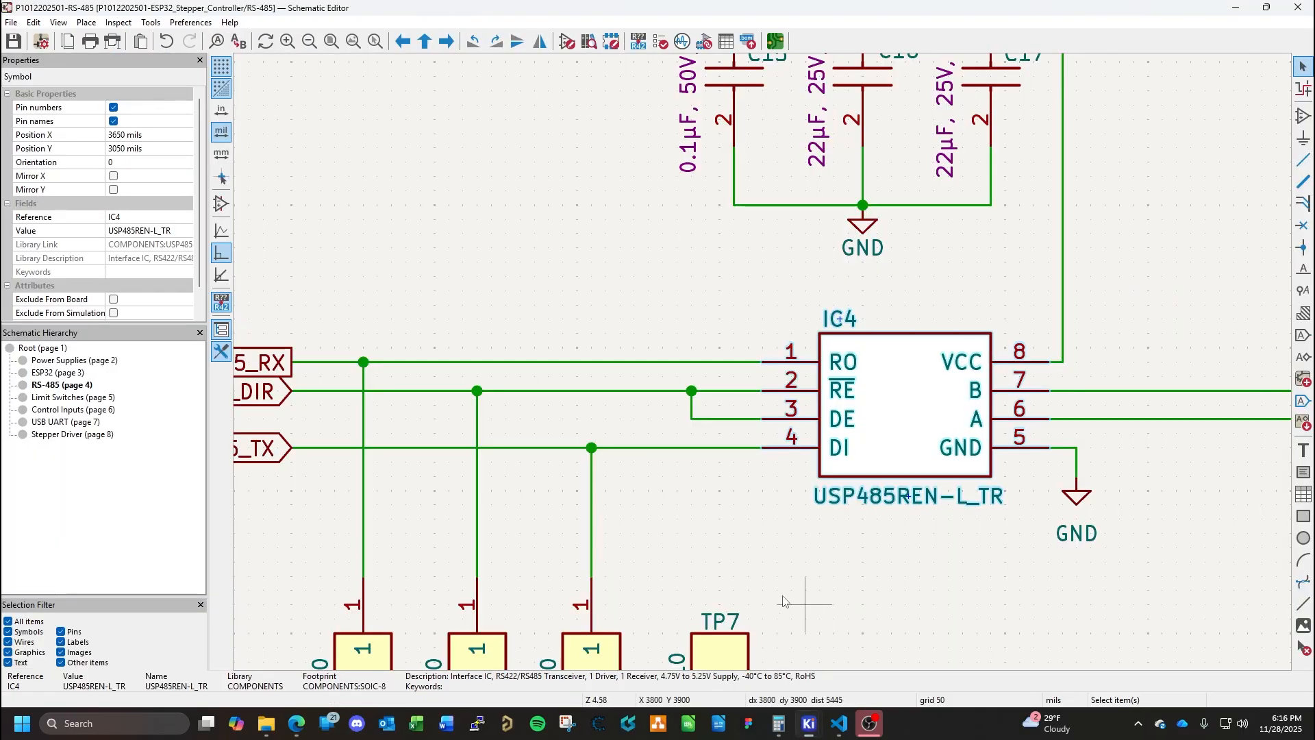
scroll(426, 405, down, 4)
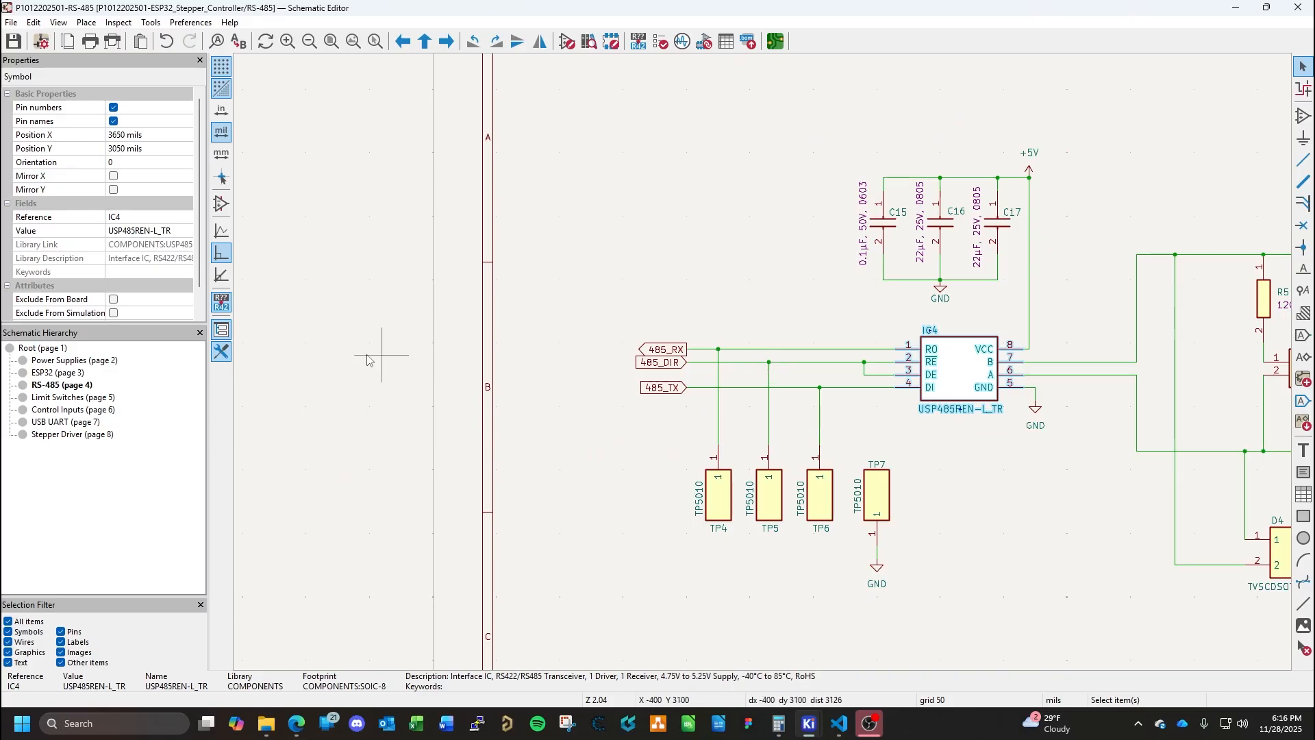
click(96, 361)
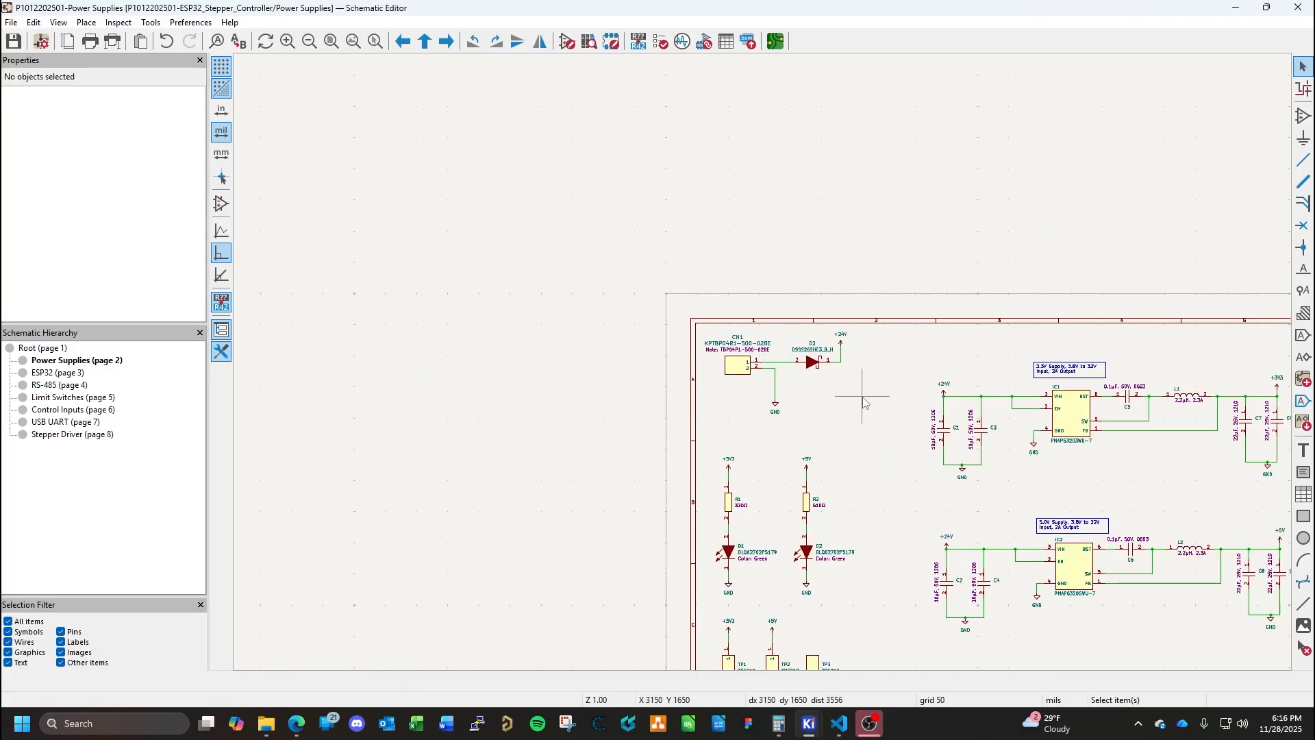
middle_drag(864, 403, 489, 402)
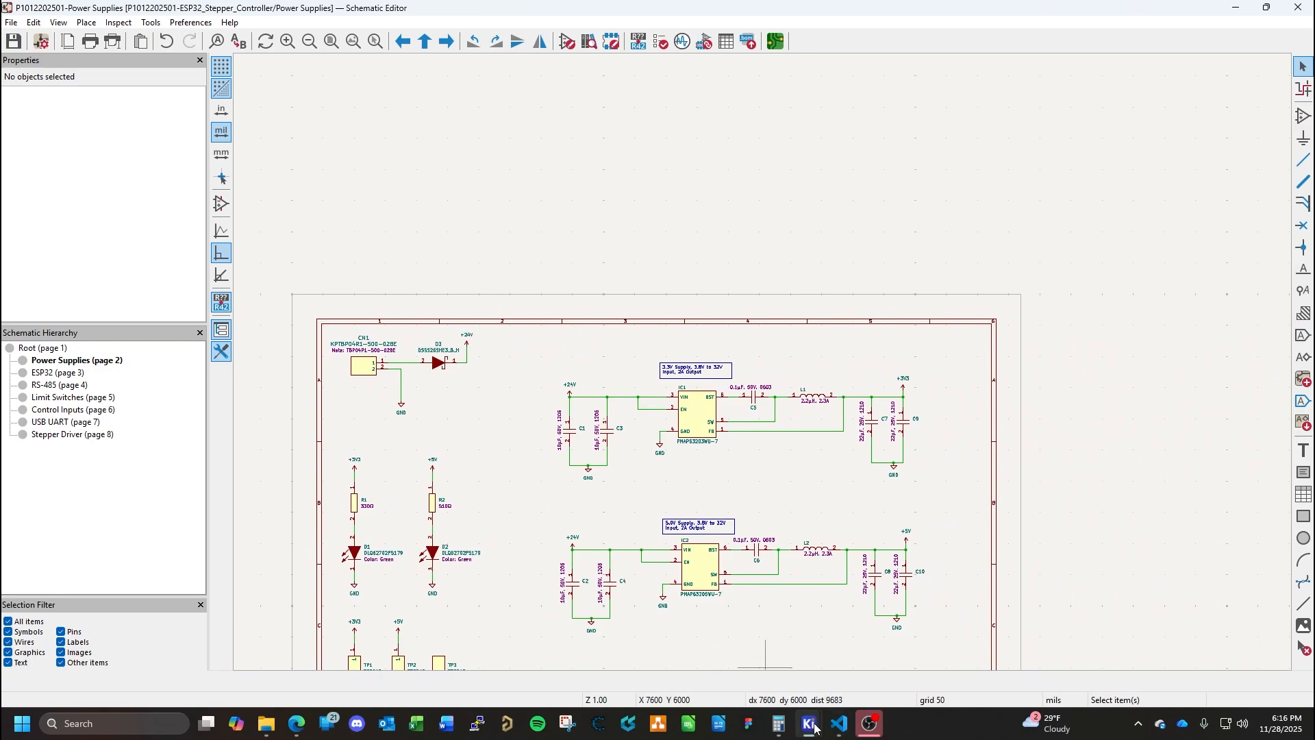
mouse_move(815, 728)
click(956, 688)
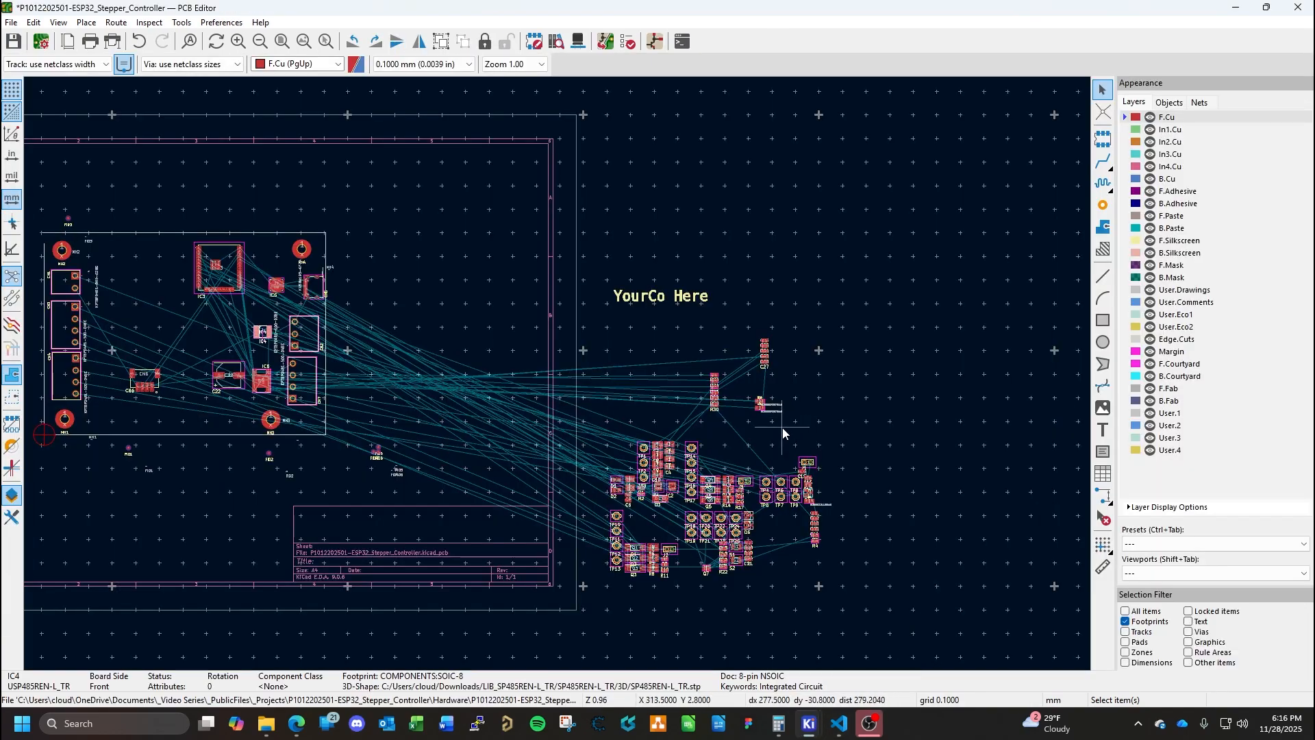
Move diode D3 from the unplaced parts onto the board, just right of connector CN1.
scroll(783, 428, up, 3)
scroll(557, 375, down, 1)
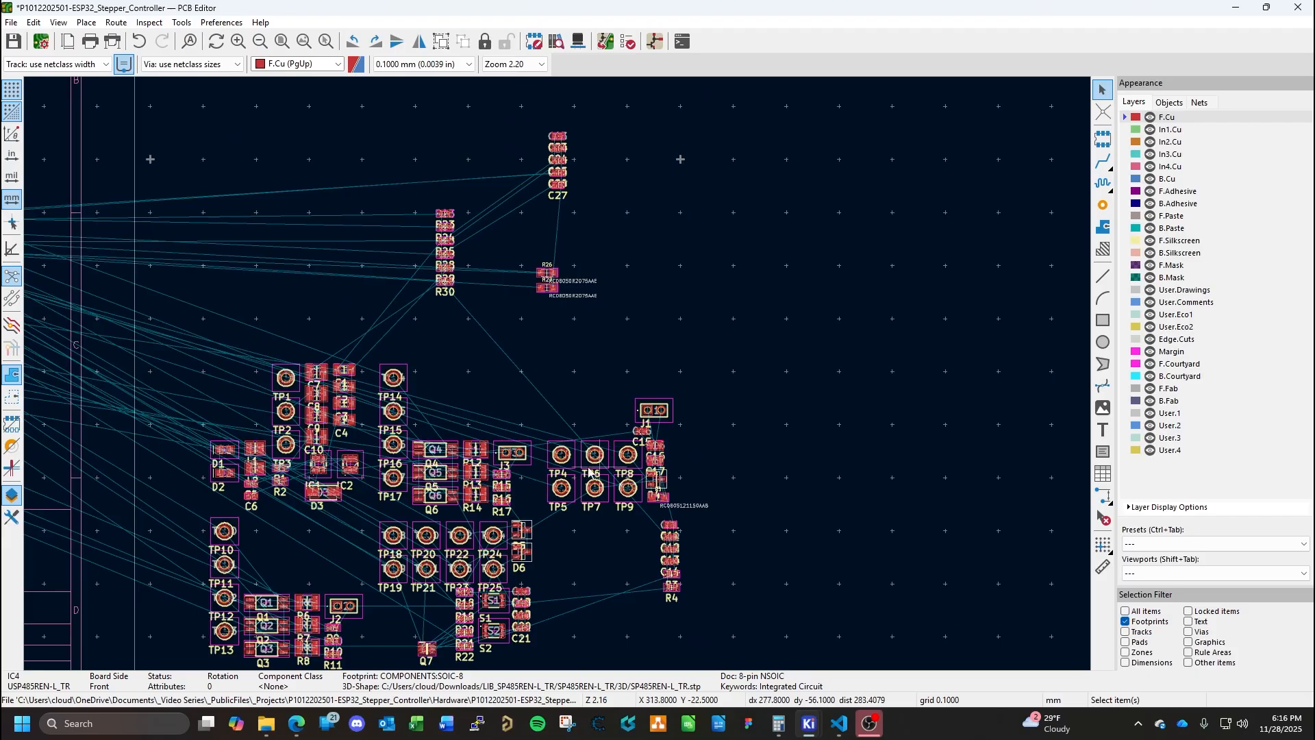
middle_drag(494, 400, 738, 392)
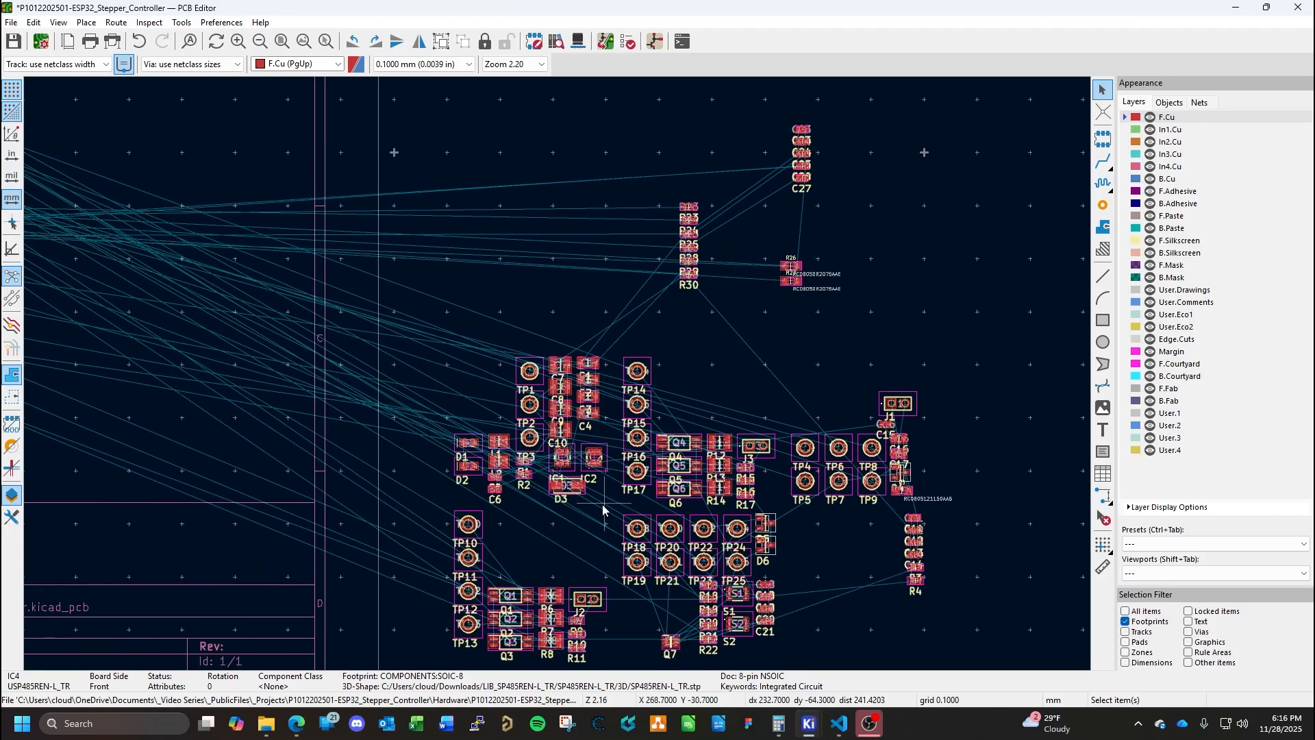
scroll(510, 499, down, 2)
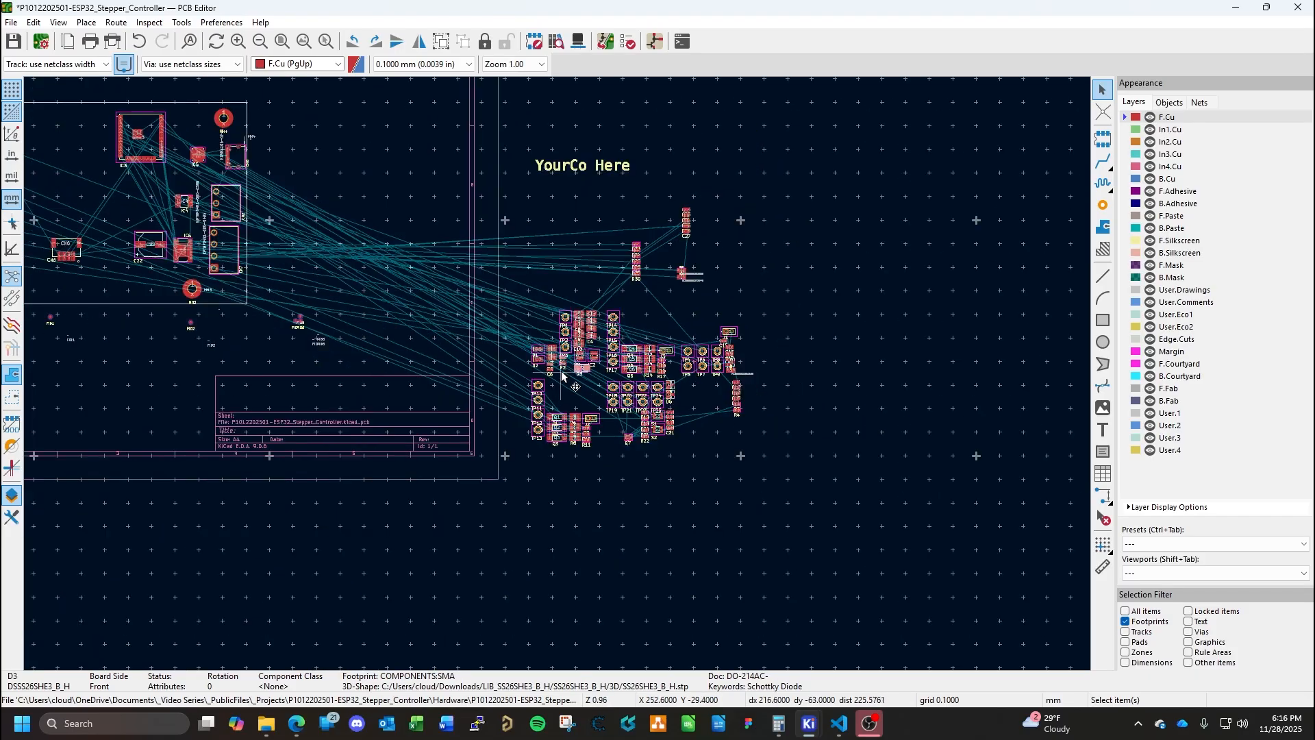
middle_drag(558, 300, 746, 390)
key(m)
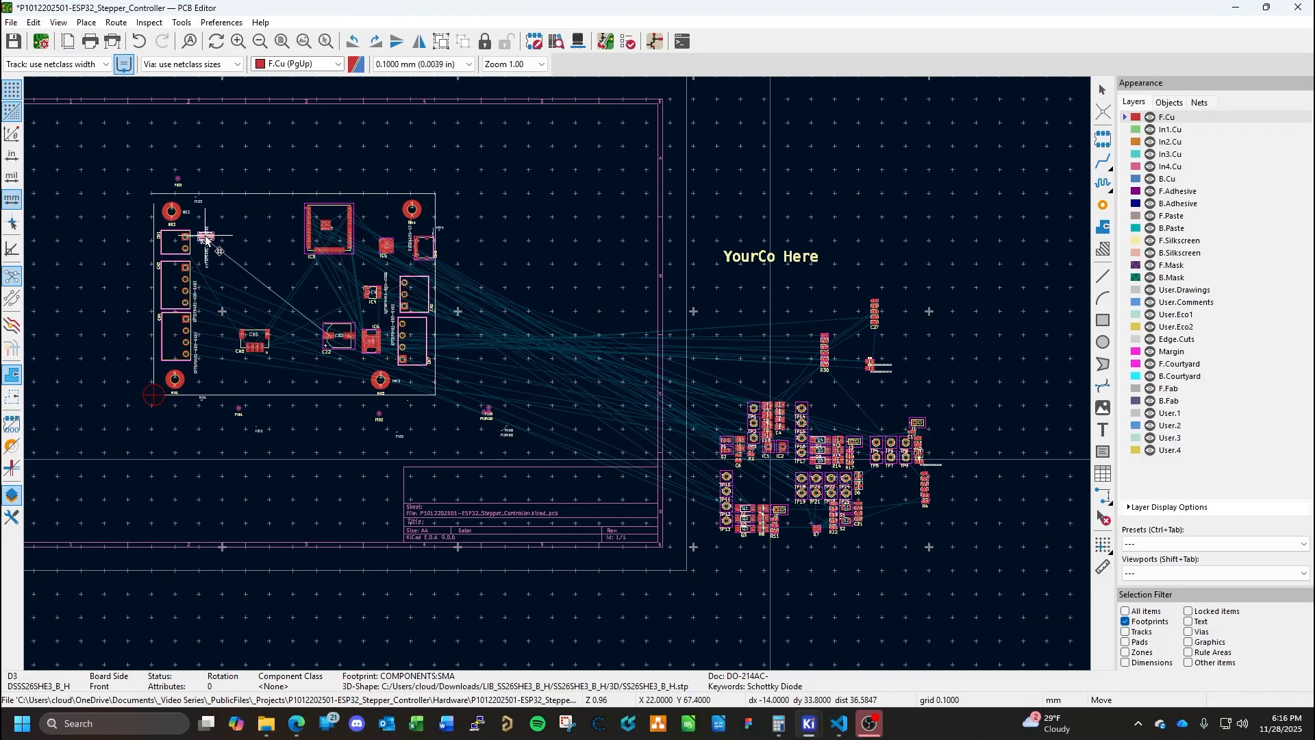
click(206, 236)
click(610, 229)
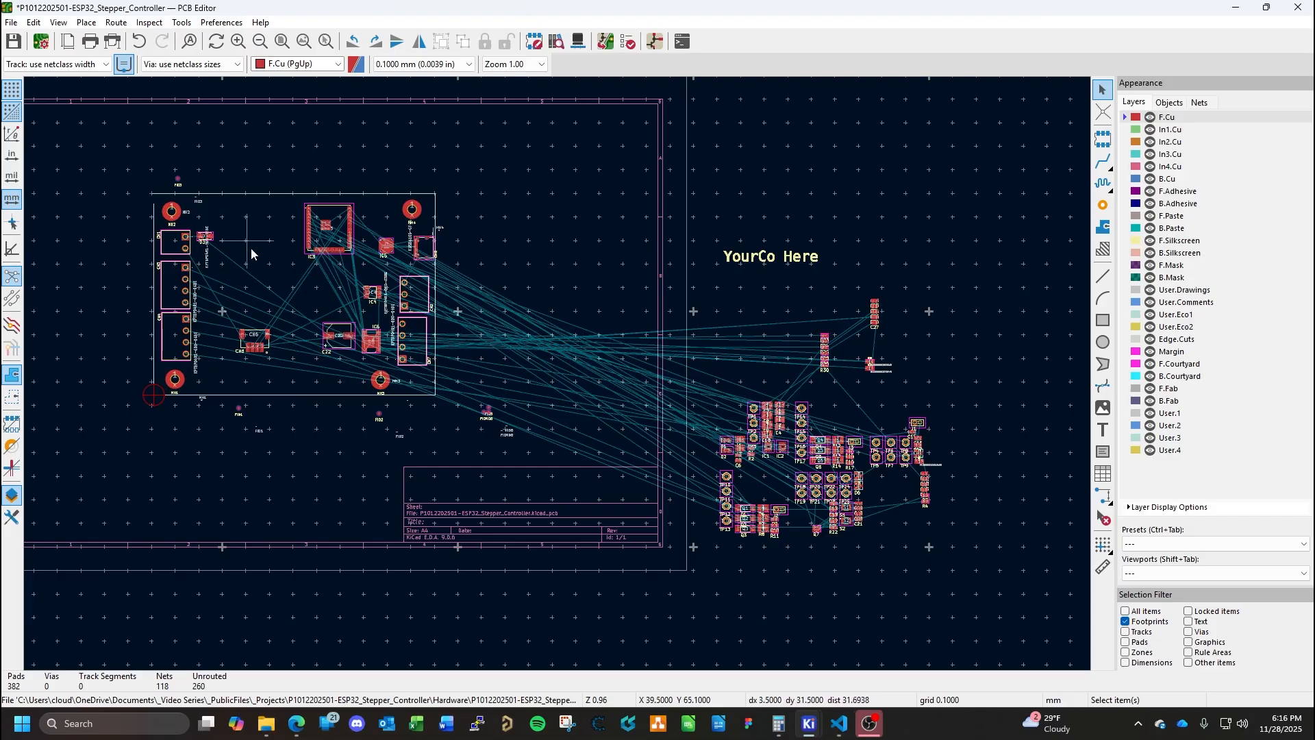
click(332, 241)
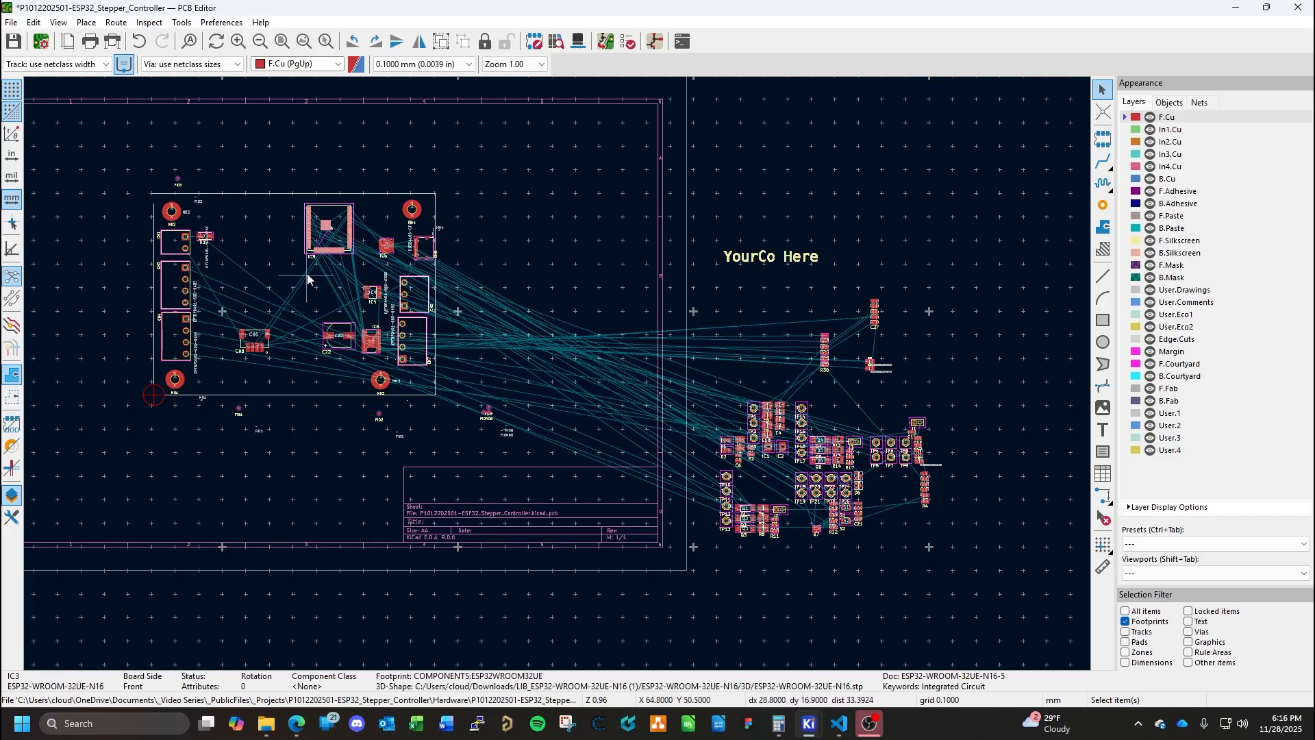
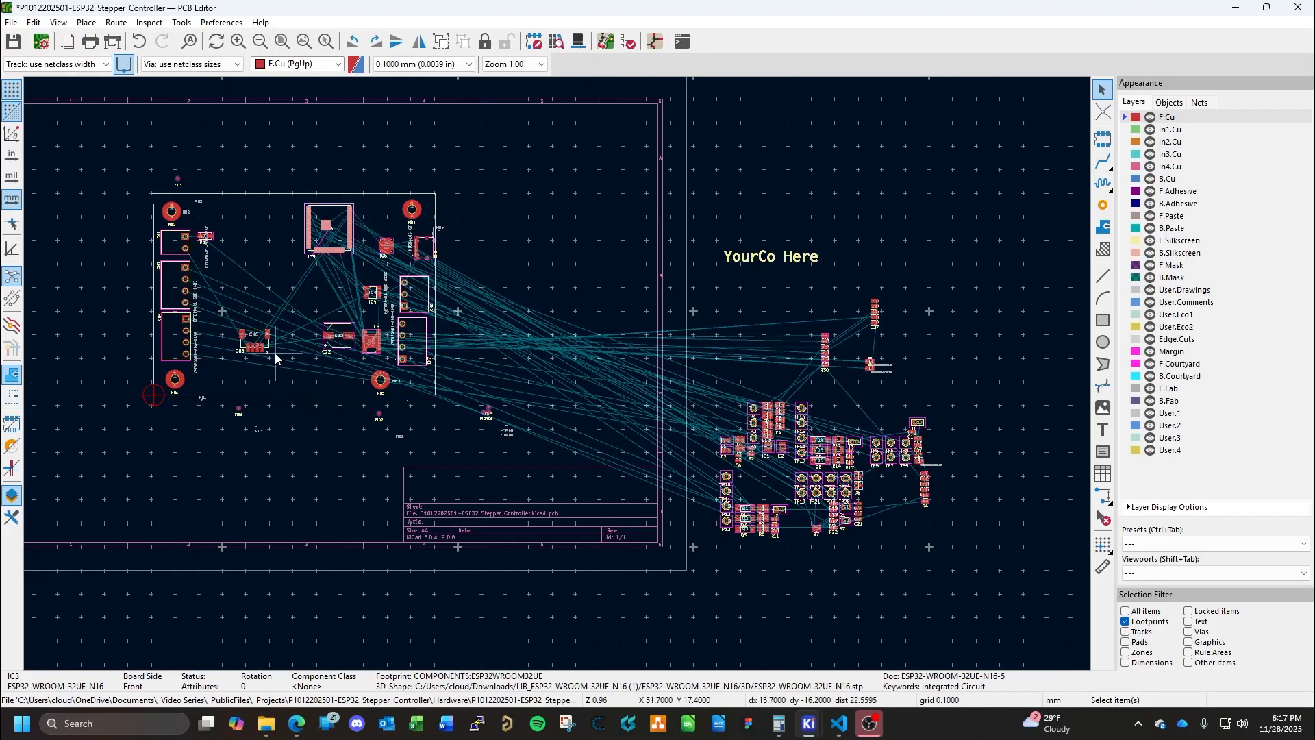
Enable text in the selection filter and move MH1's F.Fab reference text directly below the mounting hole, over its silkscreen reference.
middle_drag(307, 361, 638, 372)
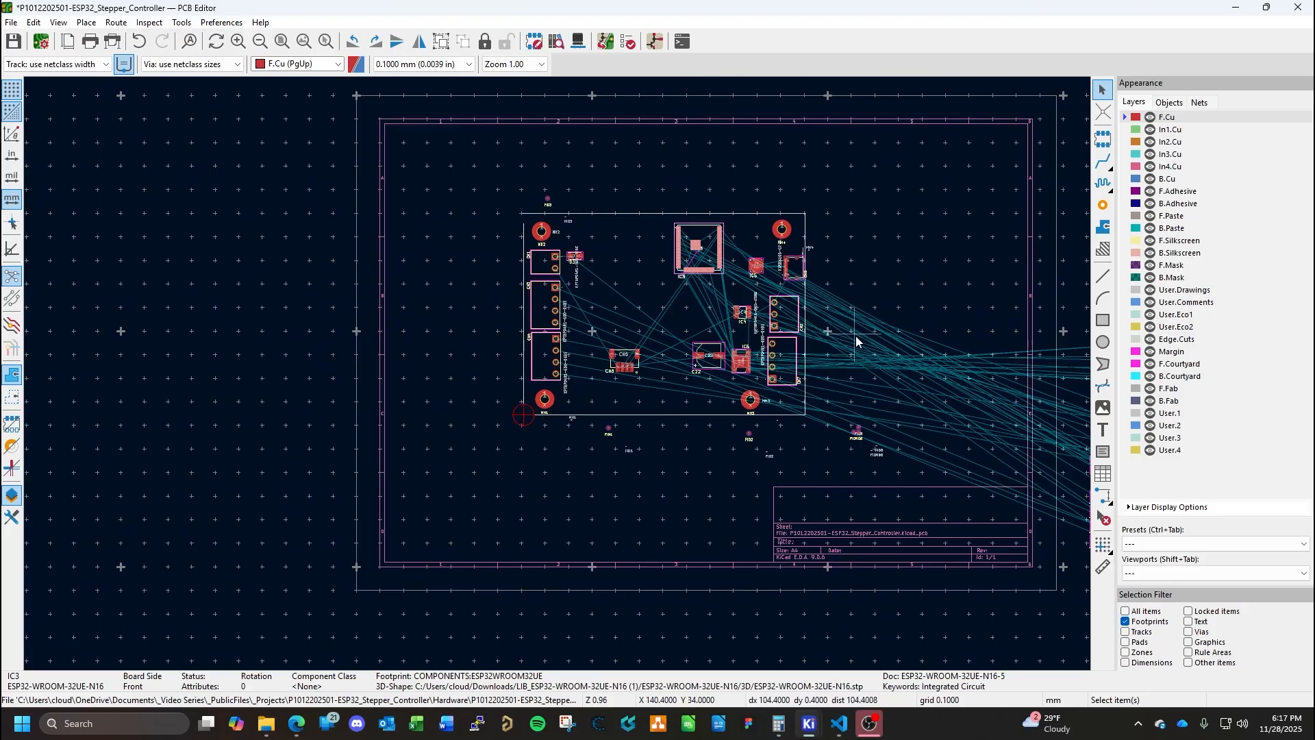
middle_drag(856, 329, 814, 265)
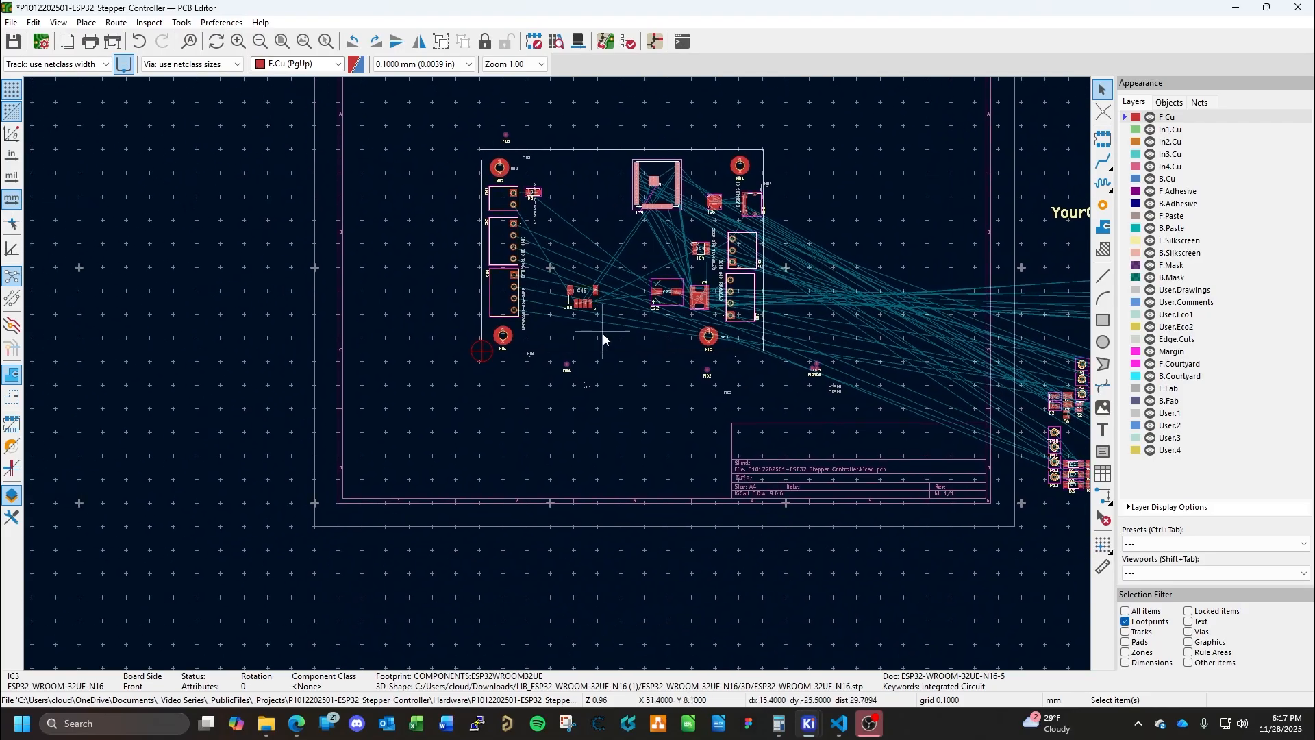
scroll(557, 374, up, 6)
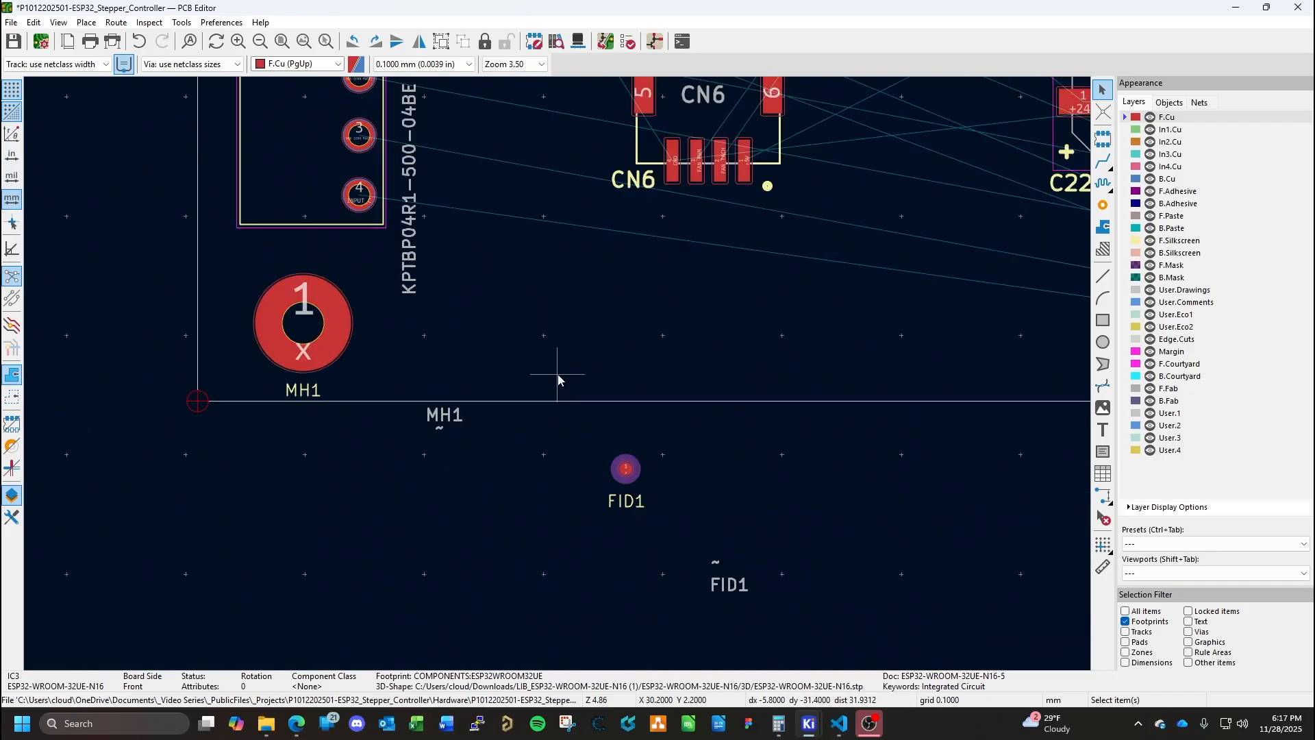
middle_drag(468, 358, 680, 382)
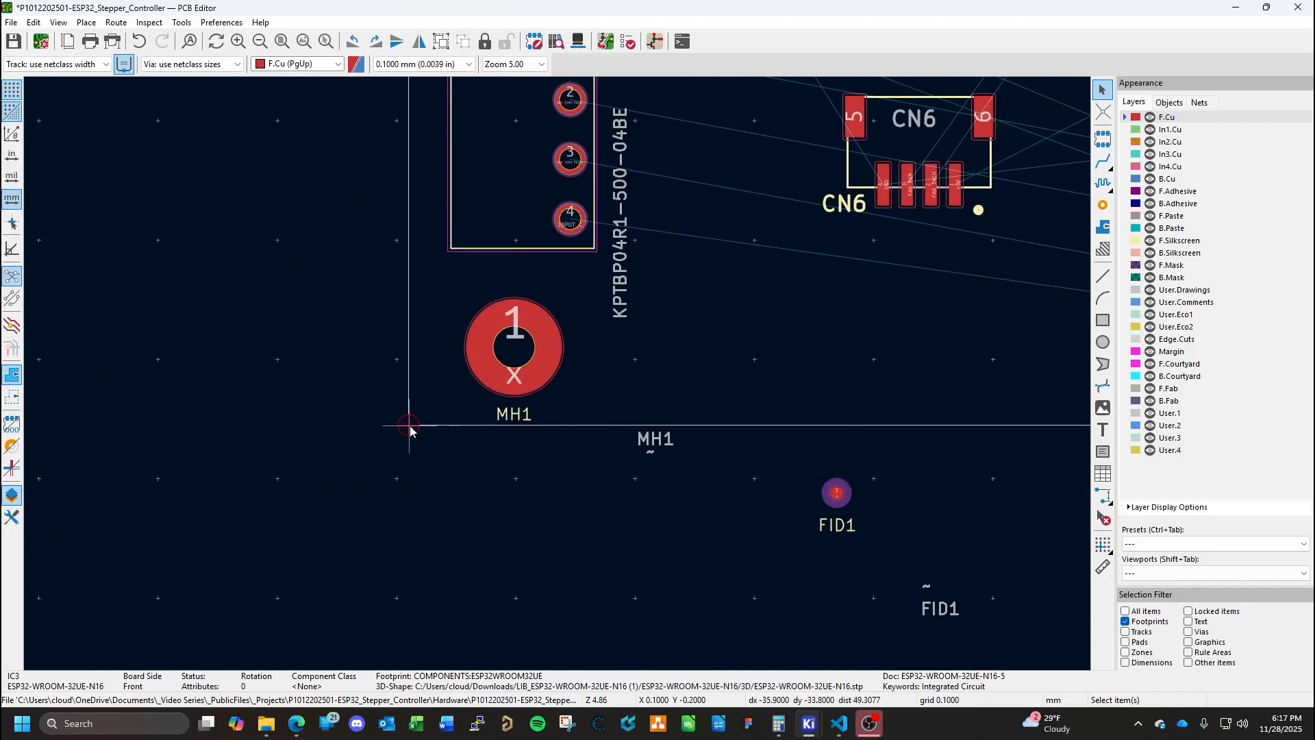
click(523, 355)
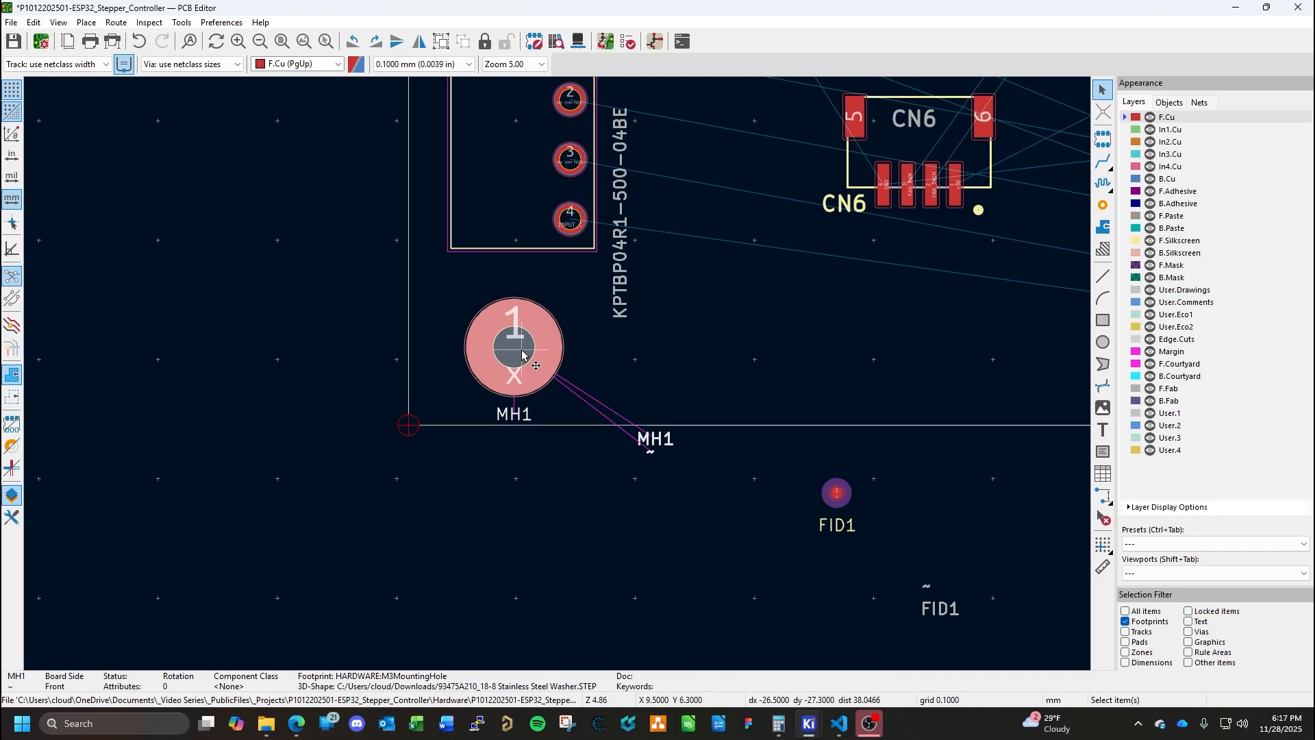
click(674, 449)
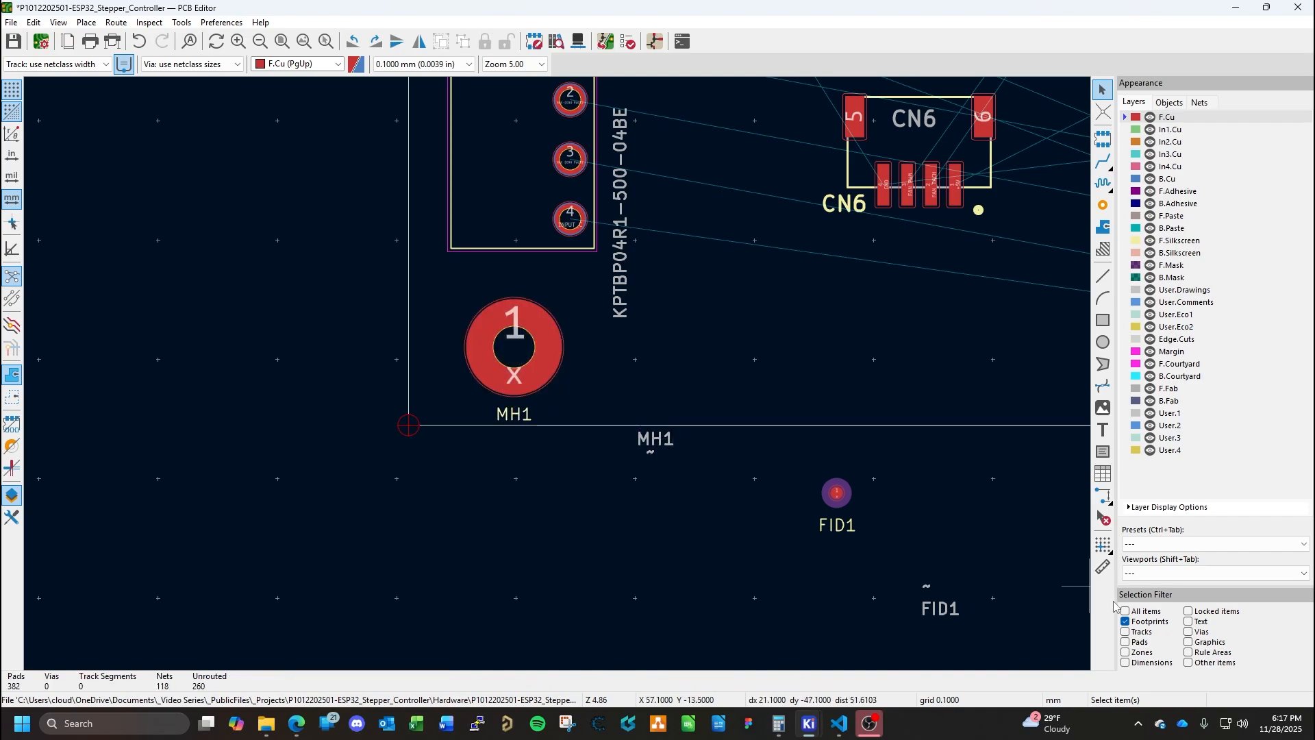
click(1189, 622)
click(659, 451)
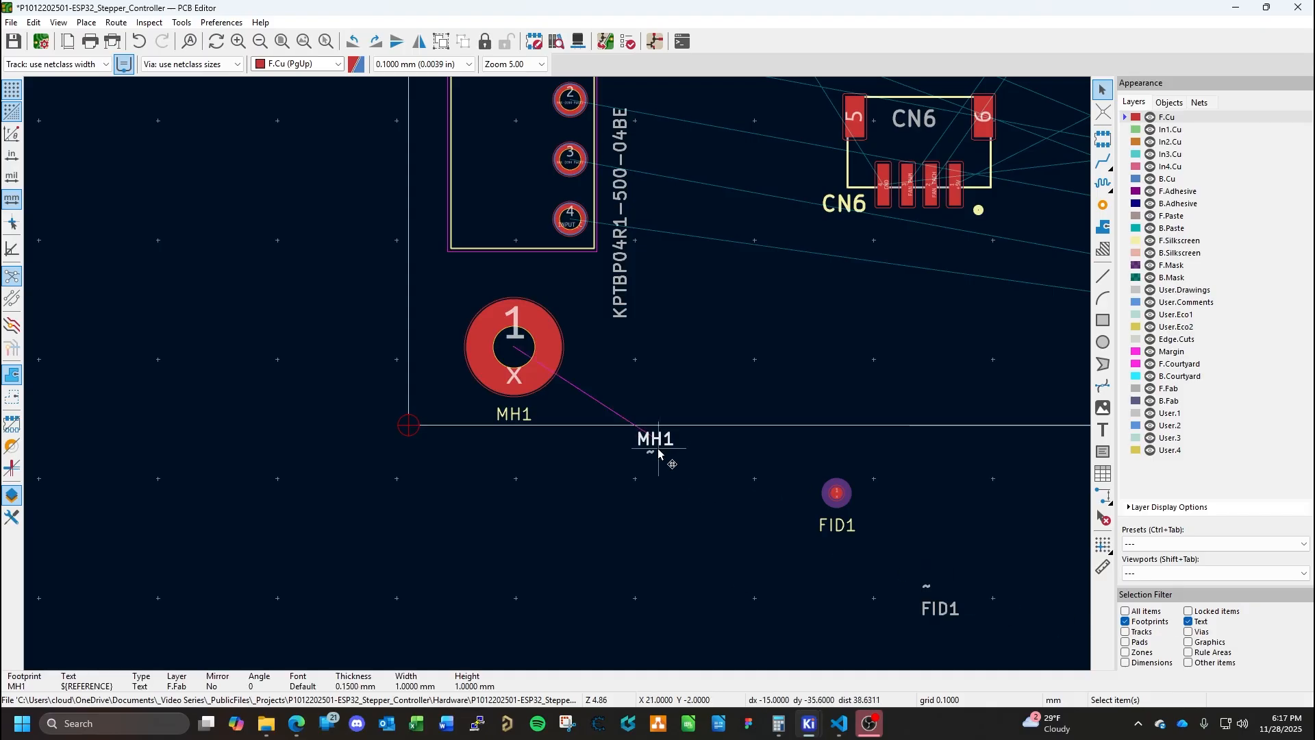
drag(666, 444, 514, 417)
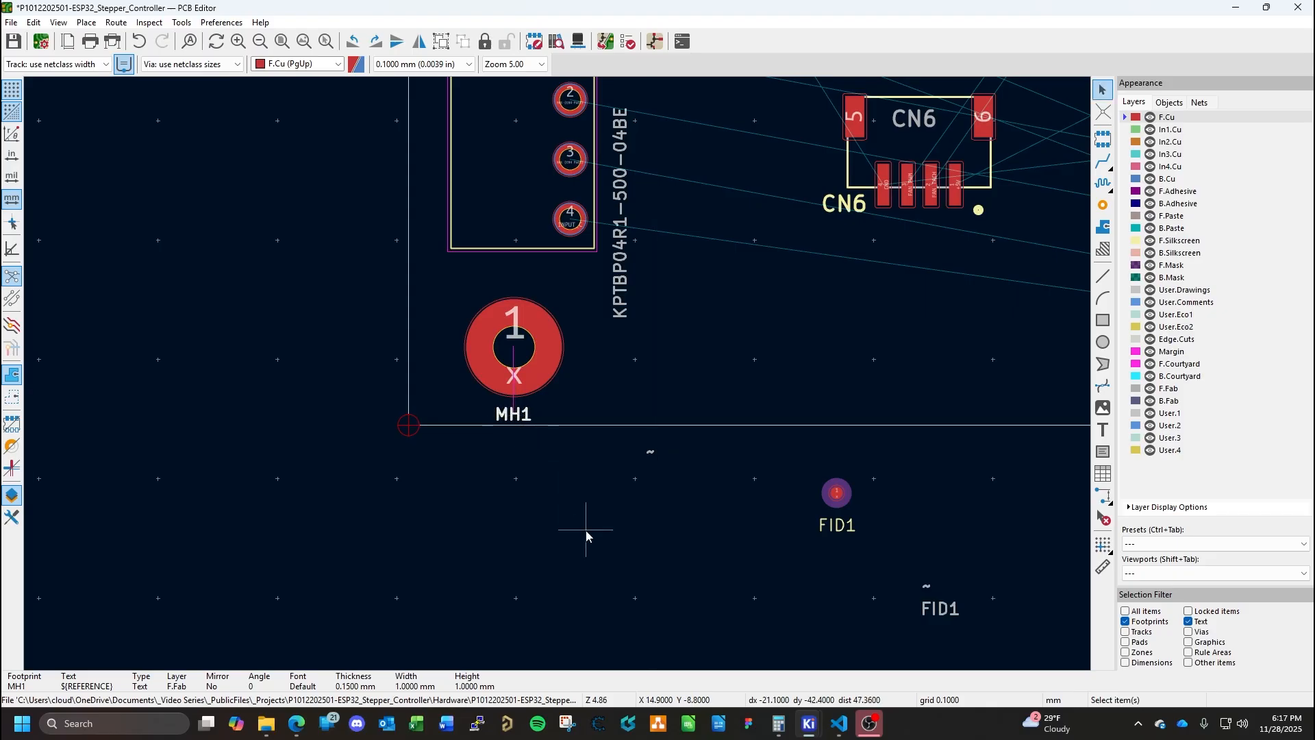
Move MH1's "~" value text up beside the MH1 label below the mounting hole.
click(524, 356)
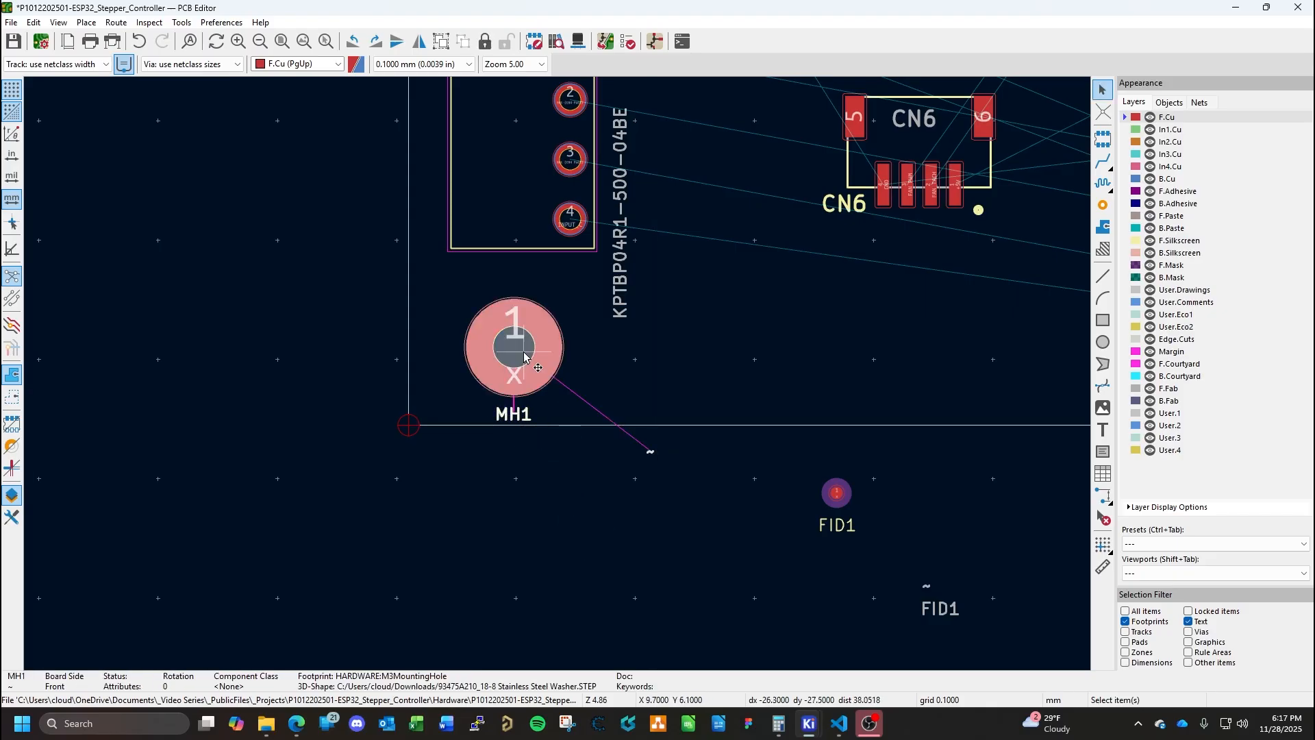
click(651, 454)
drag(650, 455, 579, 420)
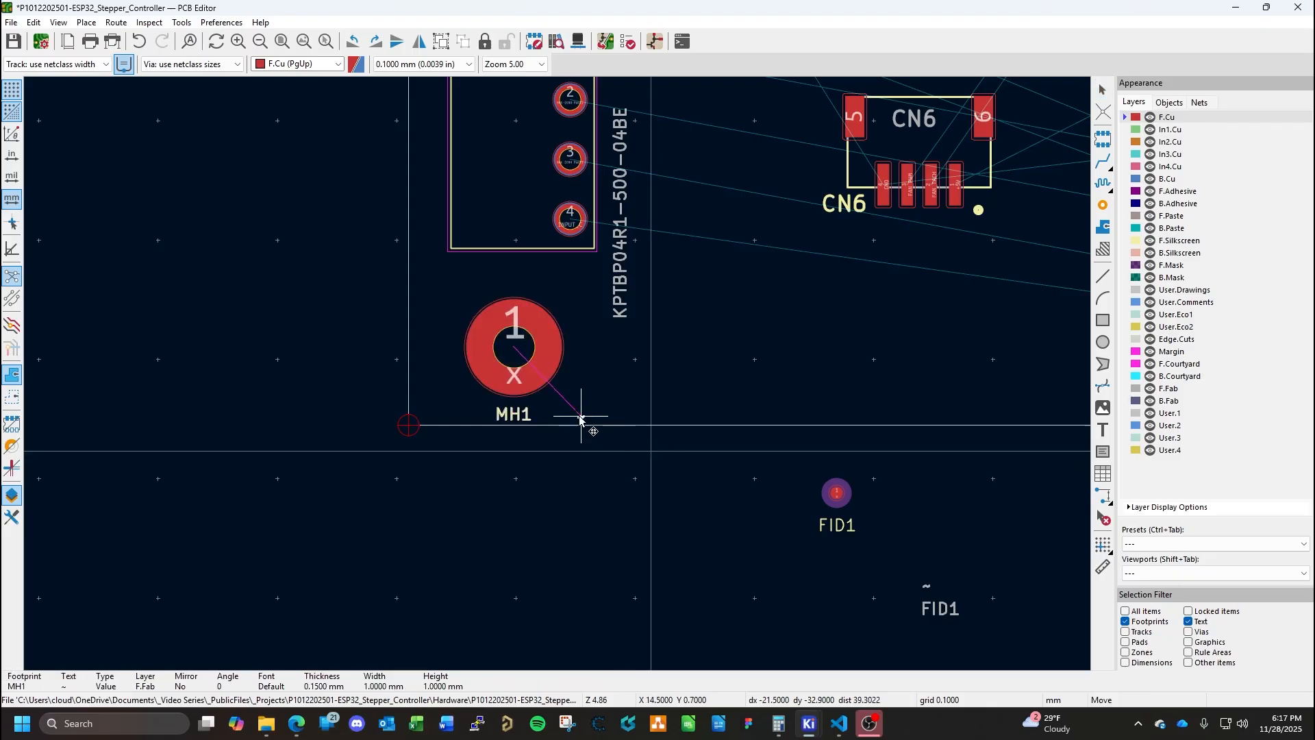
click(537, 409)
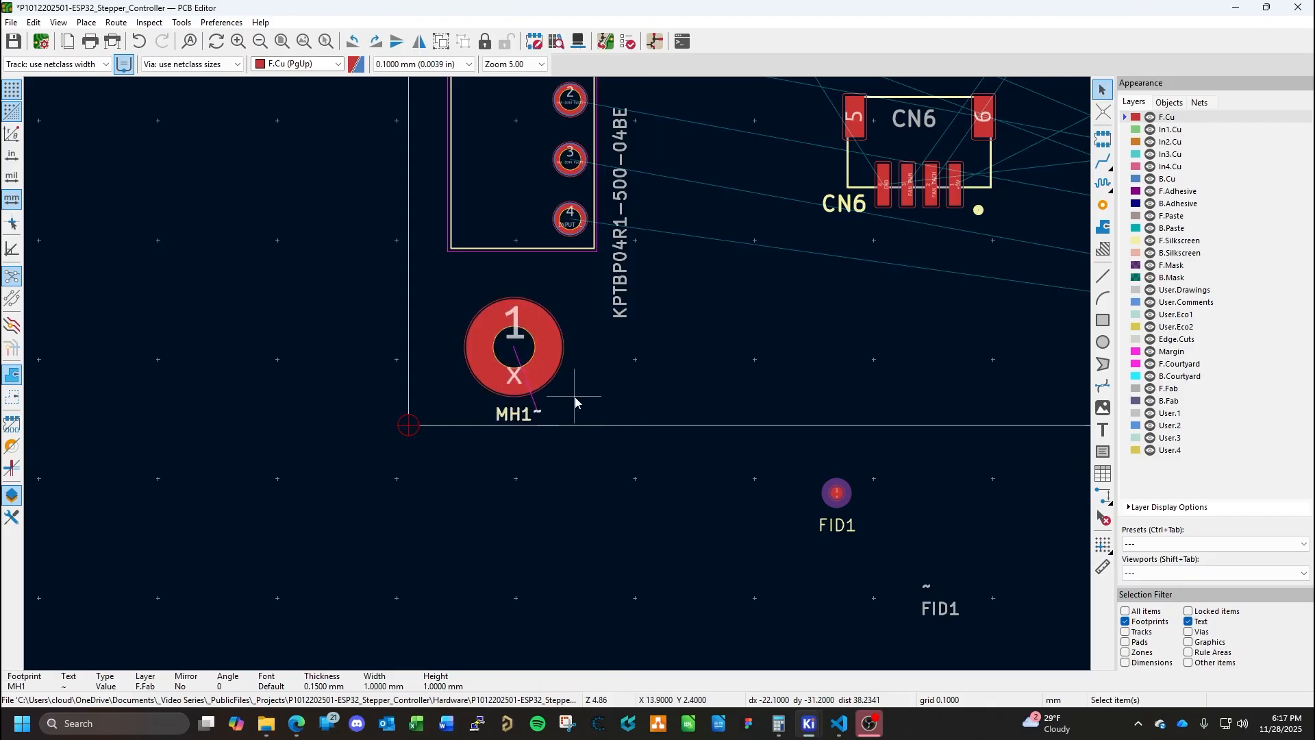
Hide the Reference and Value fields of mounting hole MH1 in its footprint properties.
click(502, 357)
double_click(502, 357)
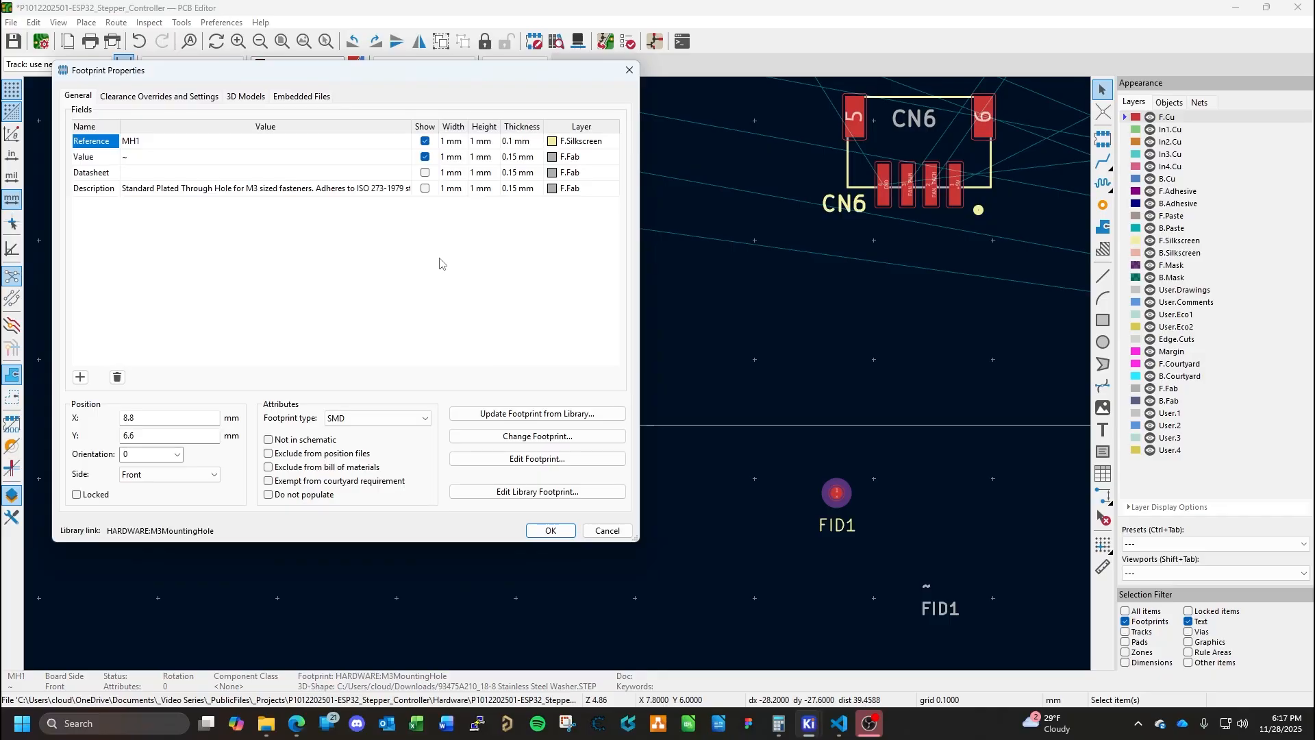
click(425, 158)
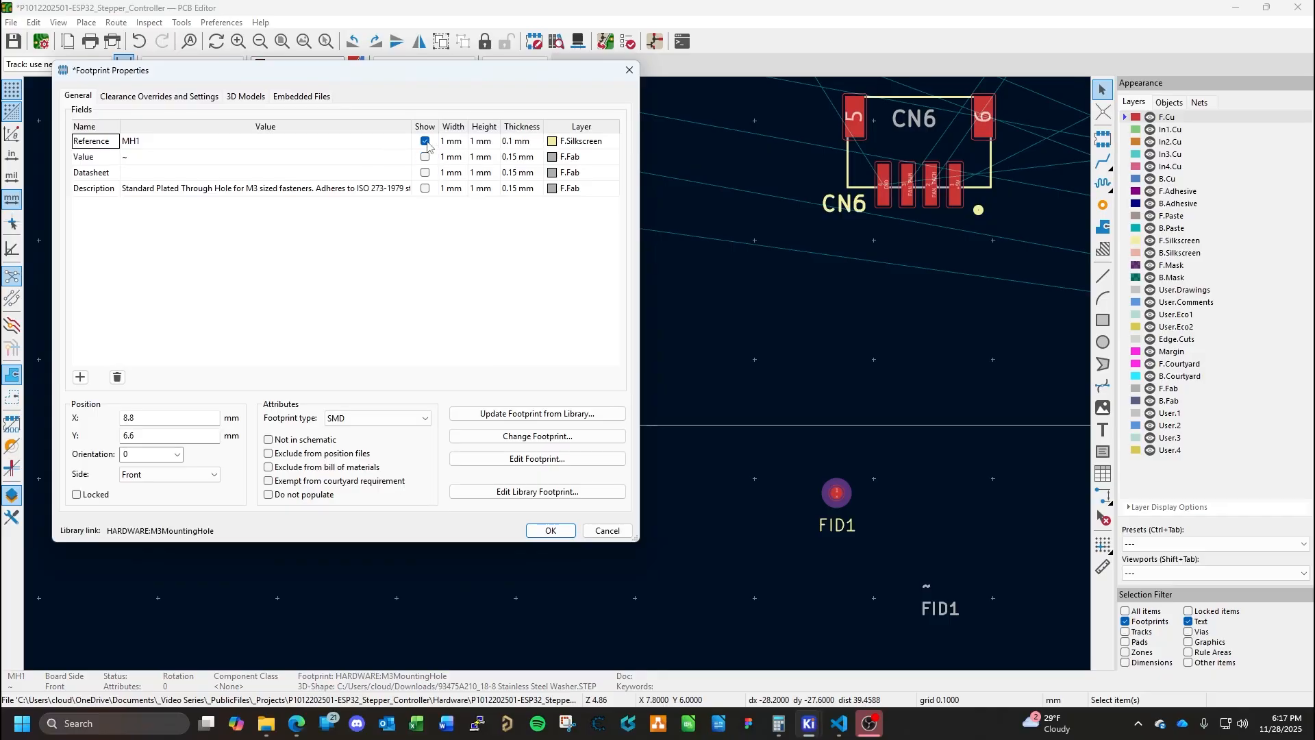
click(550, 531)
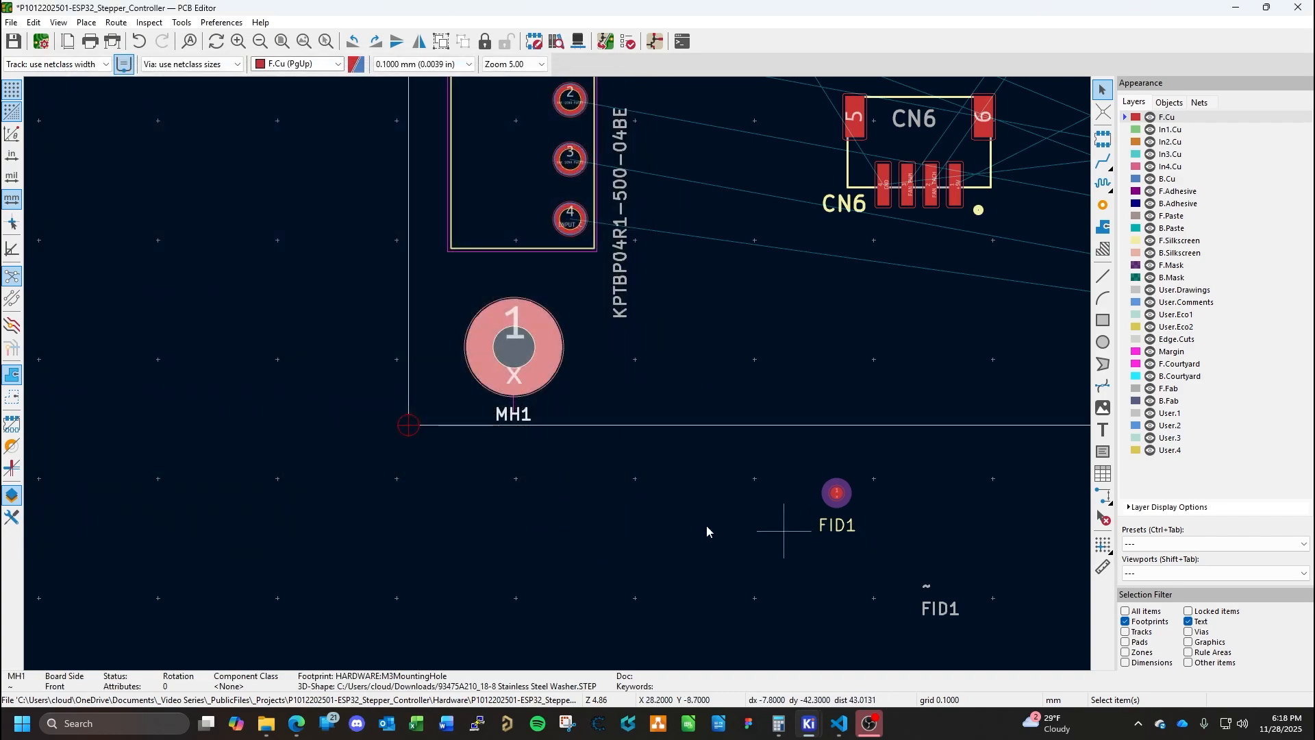
click(626, 492)
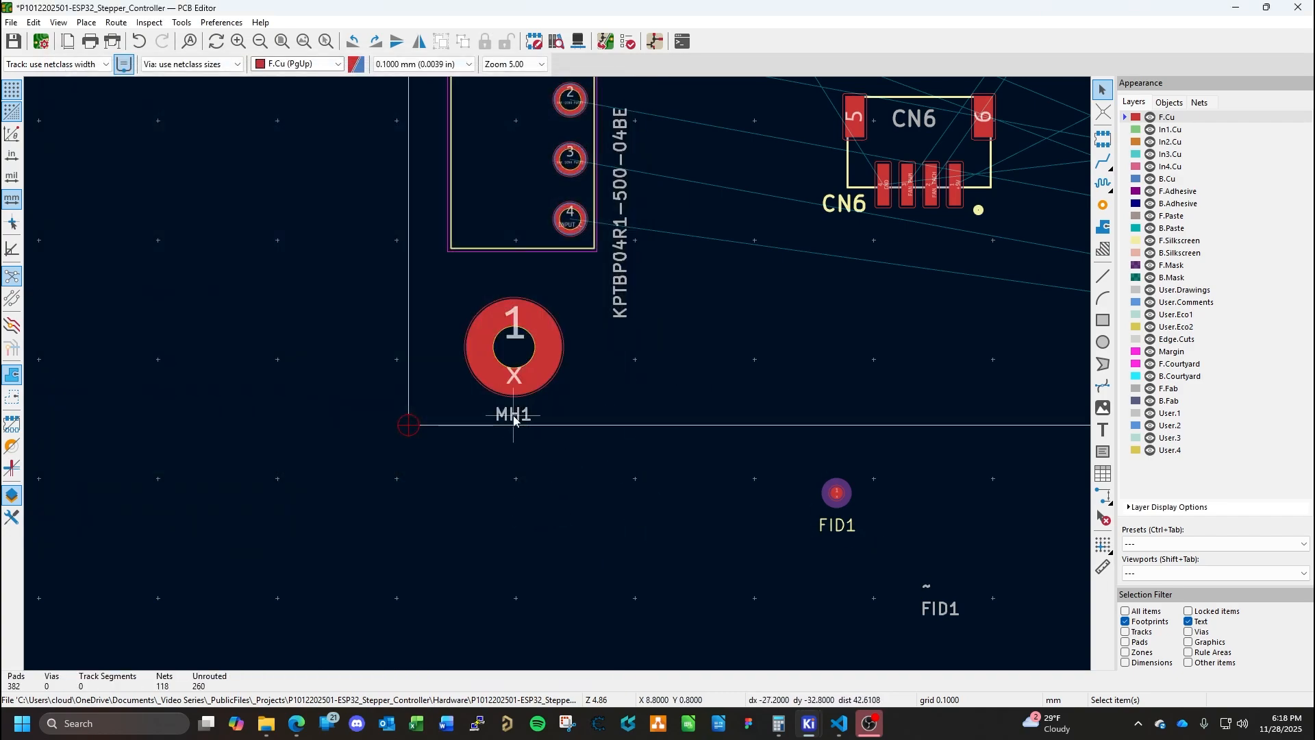
Set the position of mounting hole MH1 to X 8 mm and Y 8 mm.
click(519, 350)
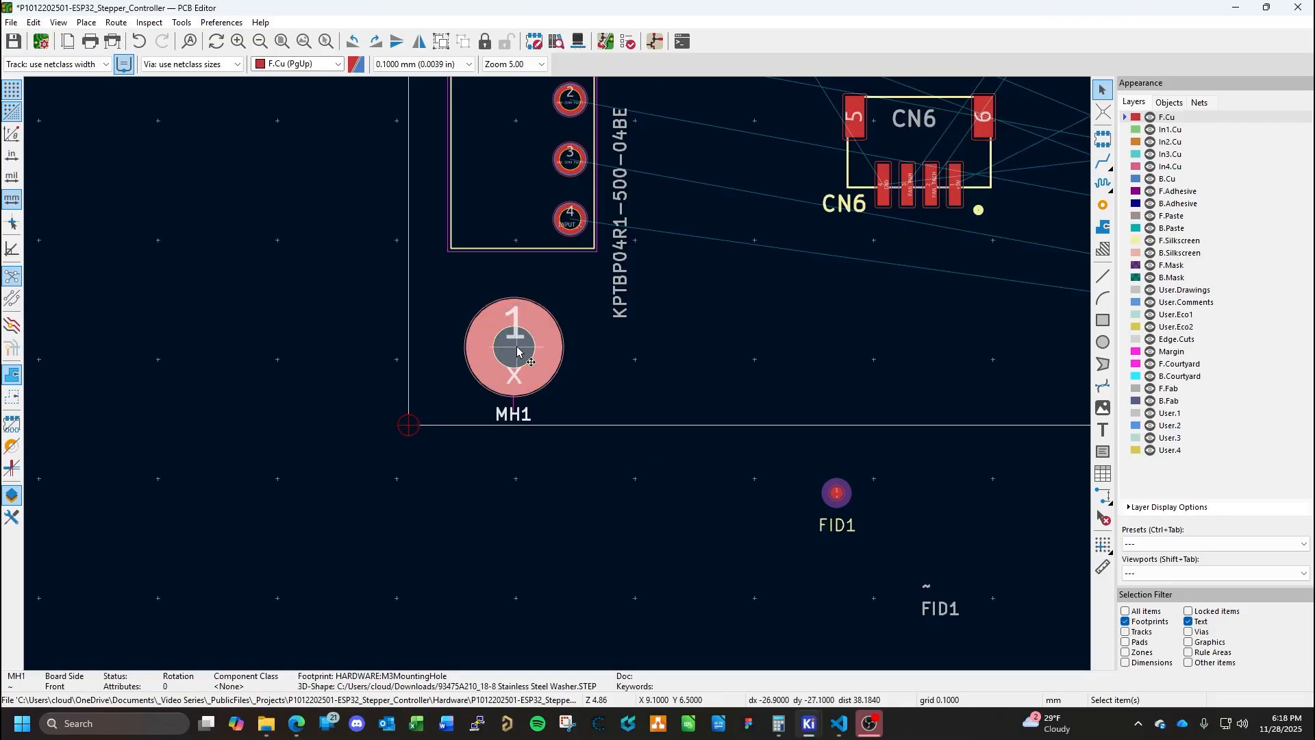
double_click(517, 352)
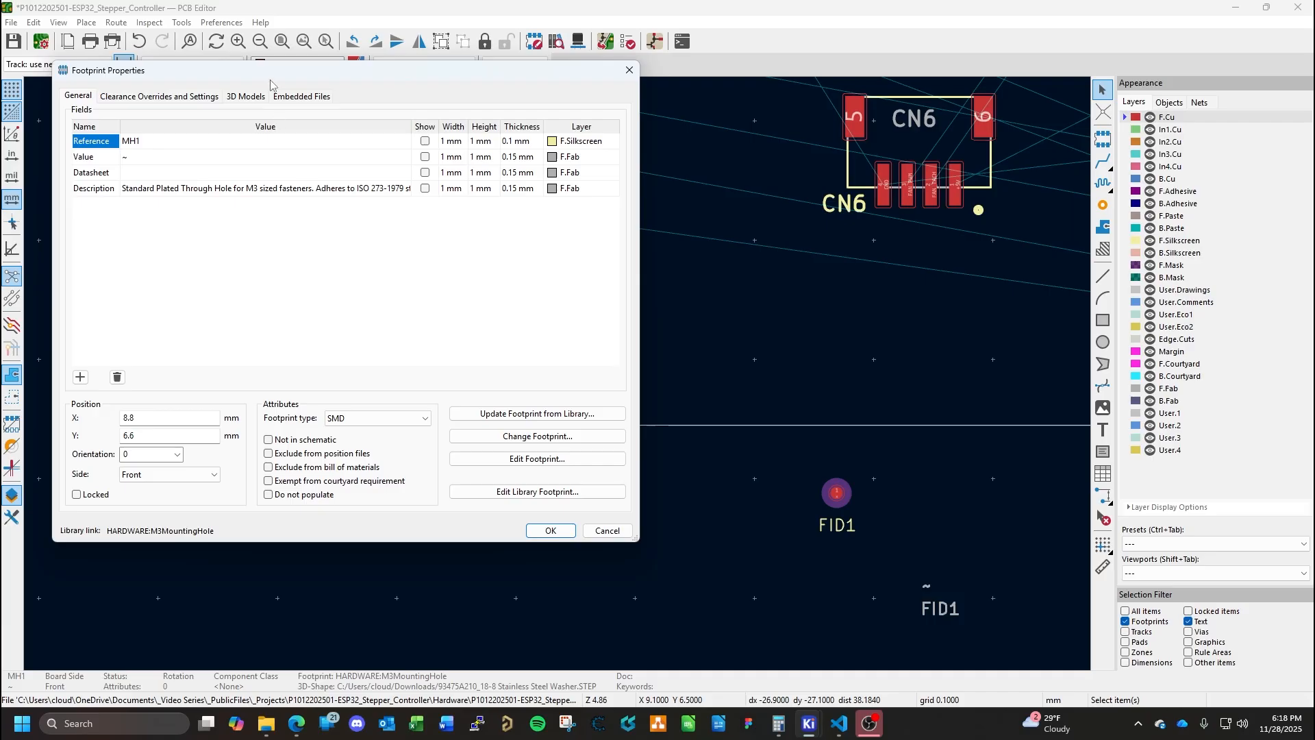
drag(271, 83, 879, 85)
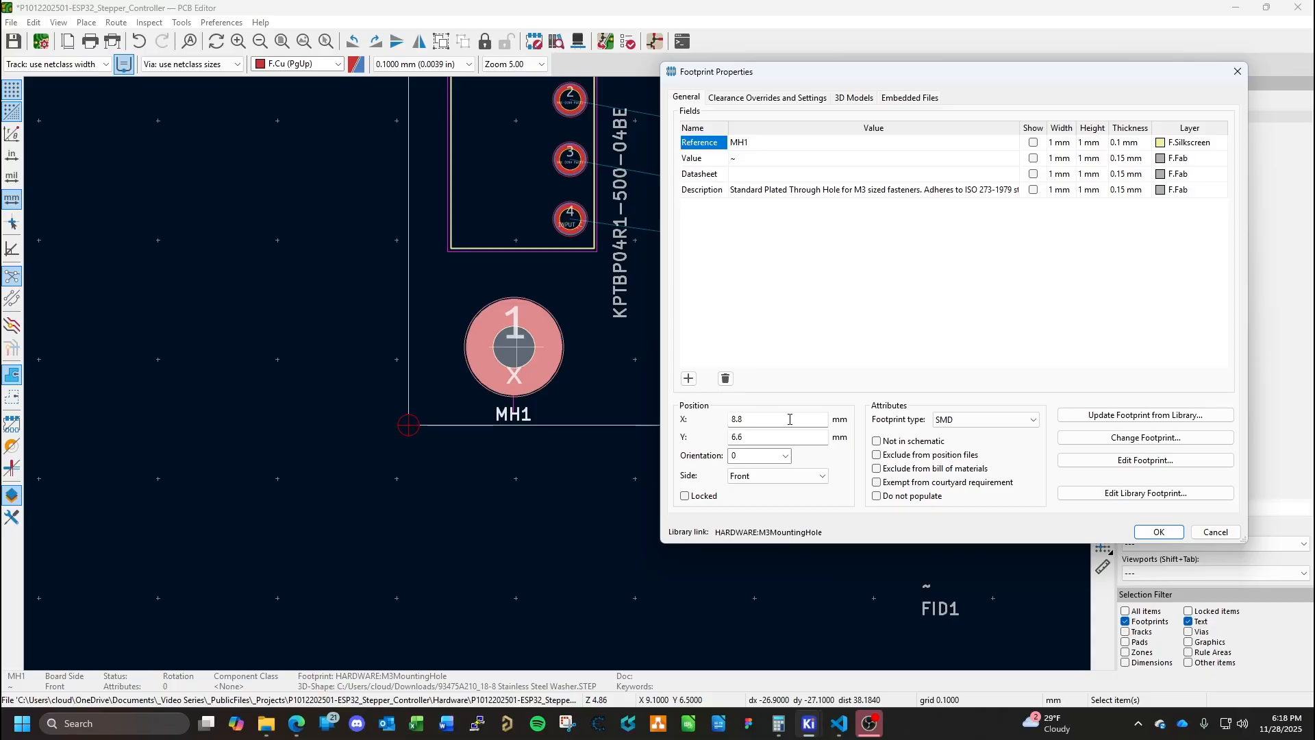
click(790, 420)
text(8)
key(Return)
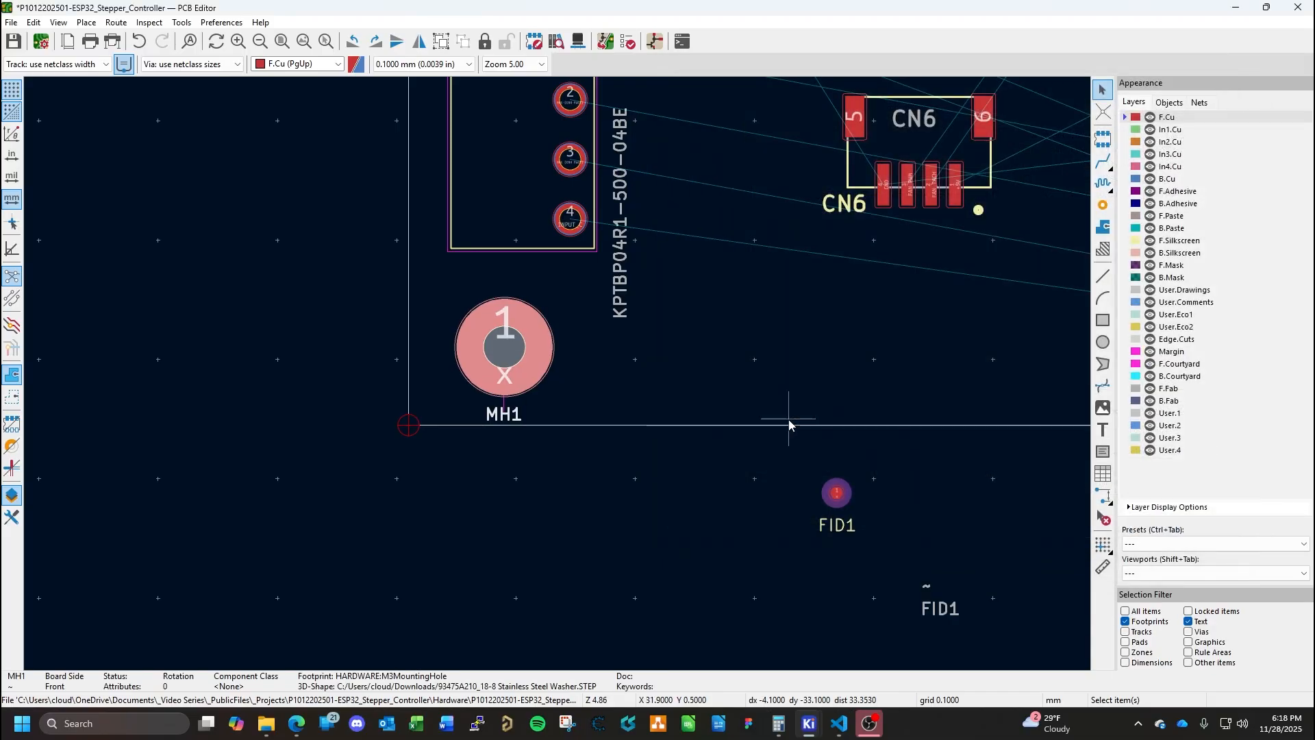
double_click(513, 355)
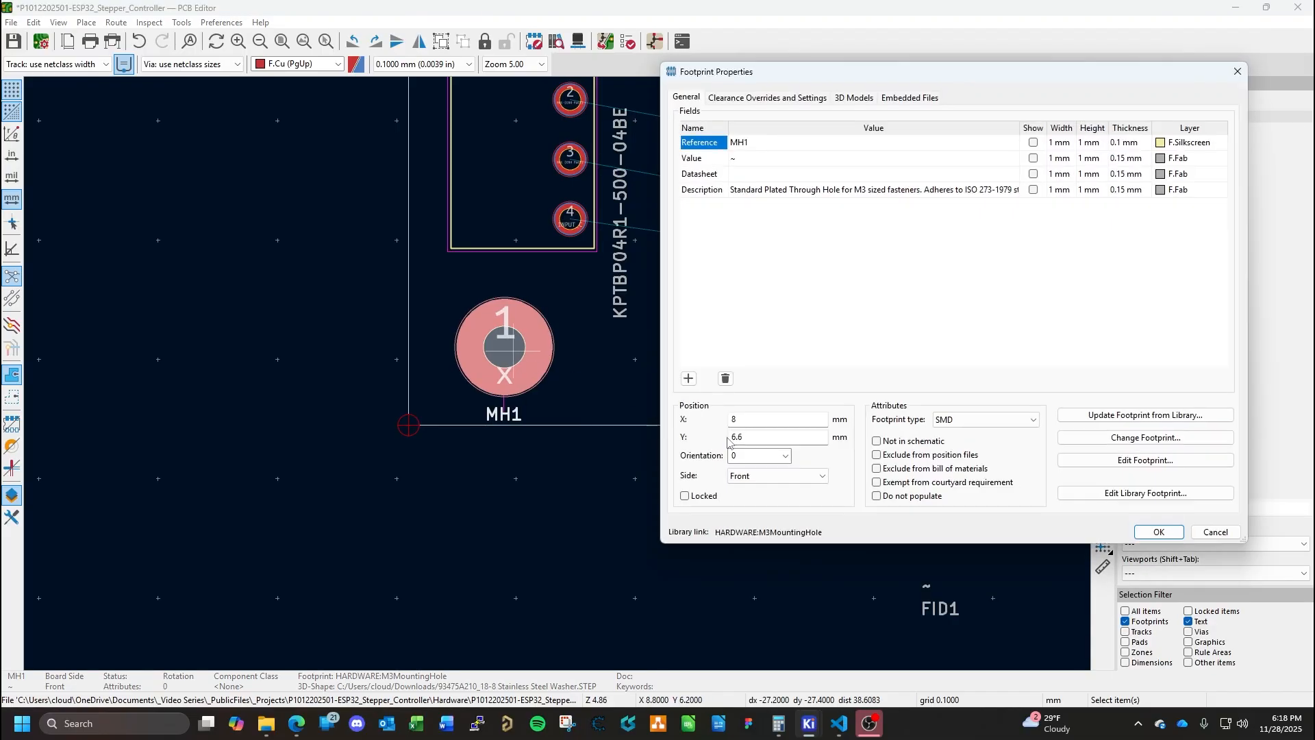
click(771, 435)
text(8)
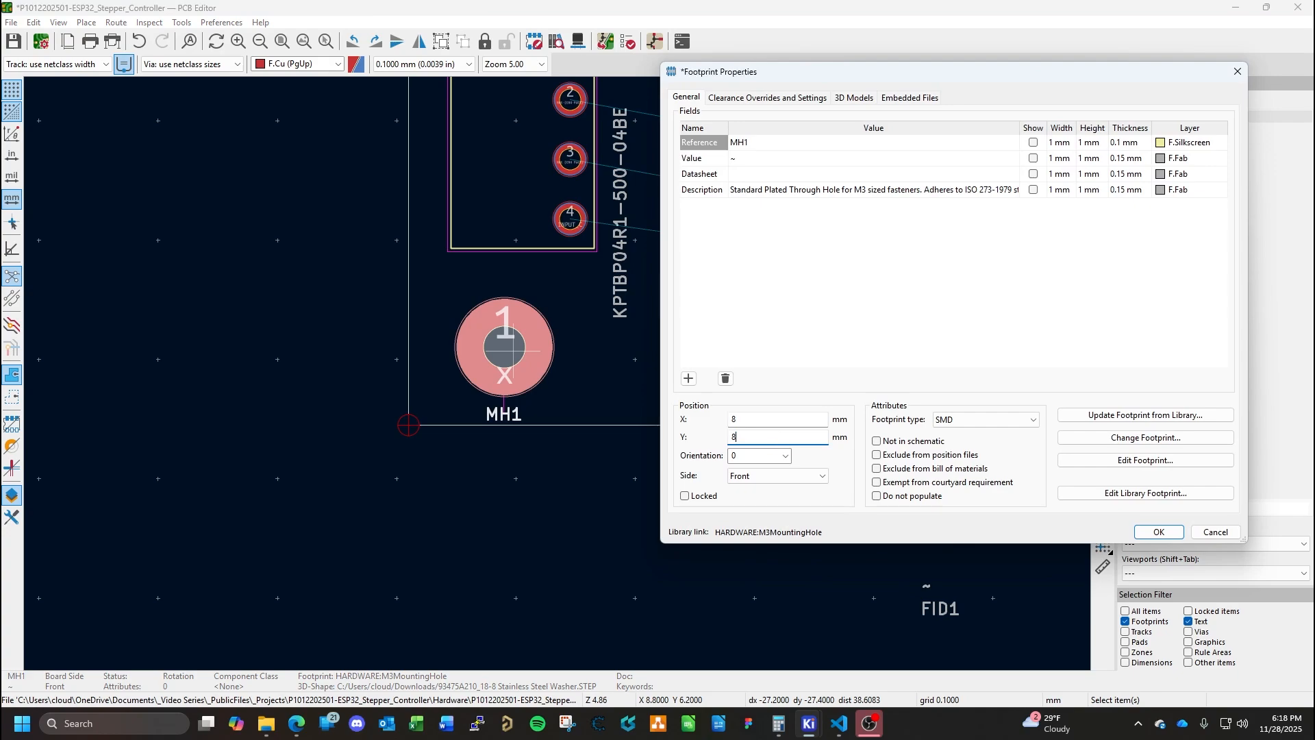
click(772, 423)
click(1173, 532)
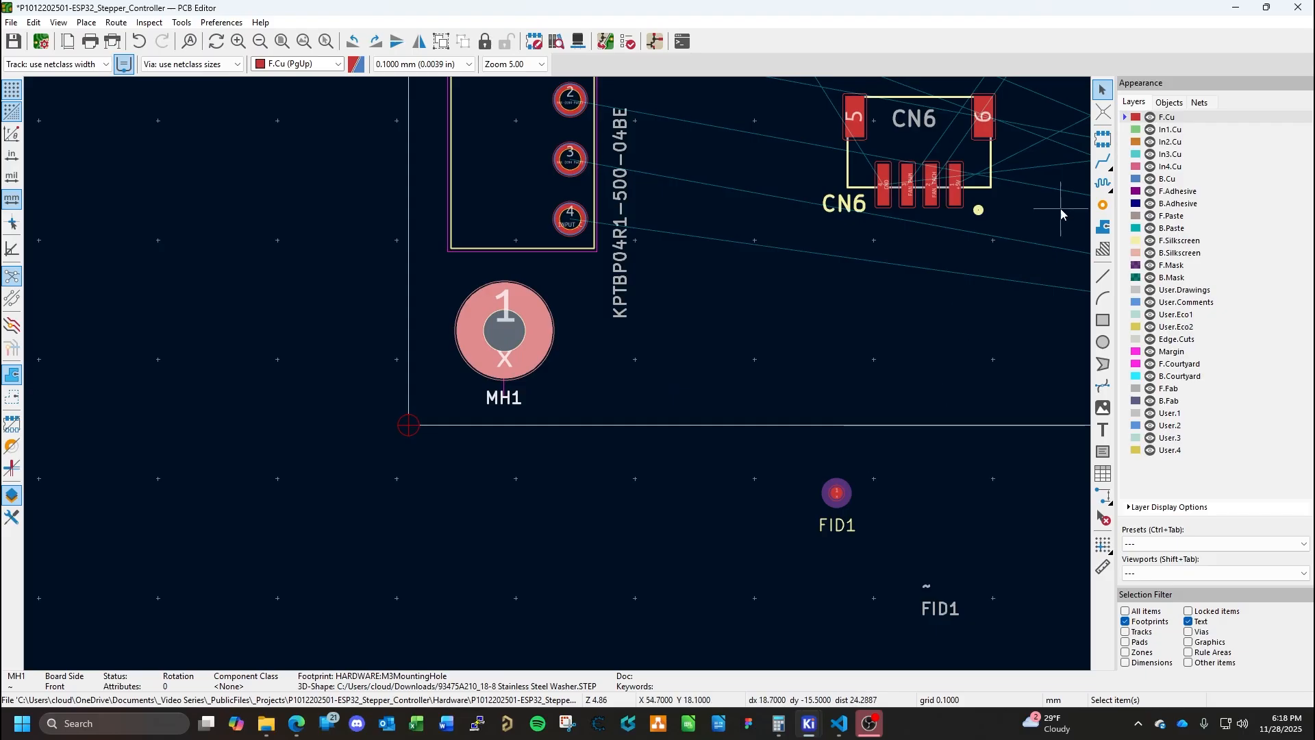
click(1169, 102)
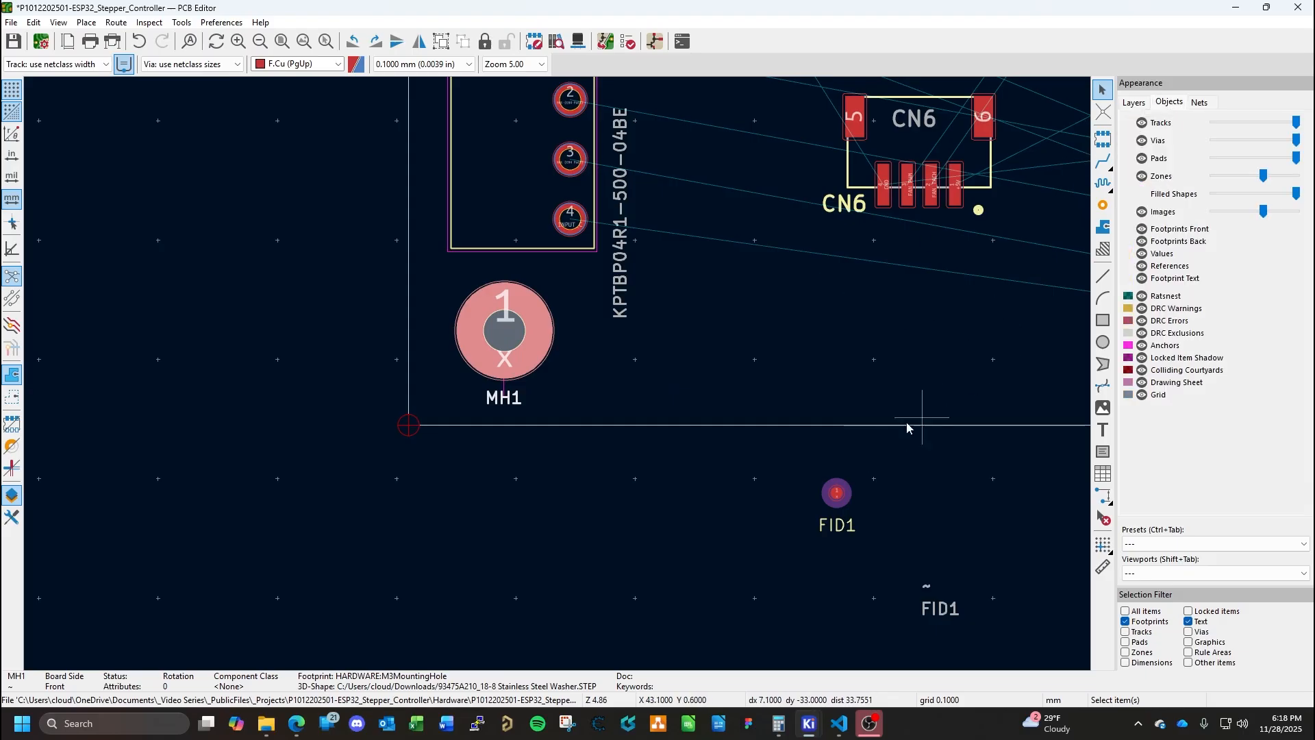
click(1200, 102)
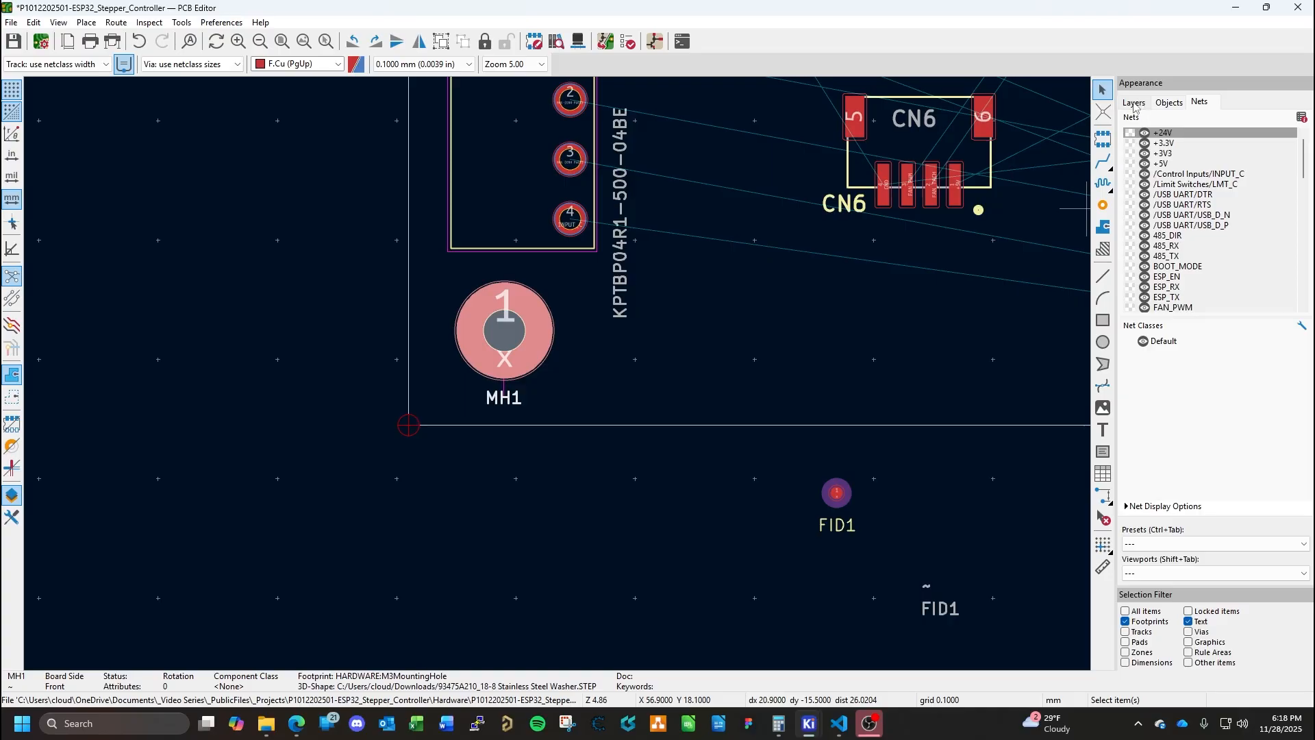
click(1134, 103)
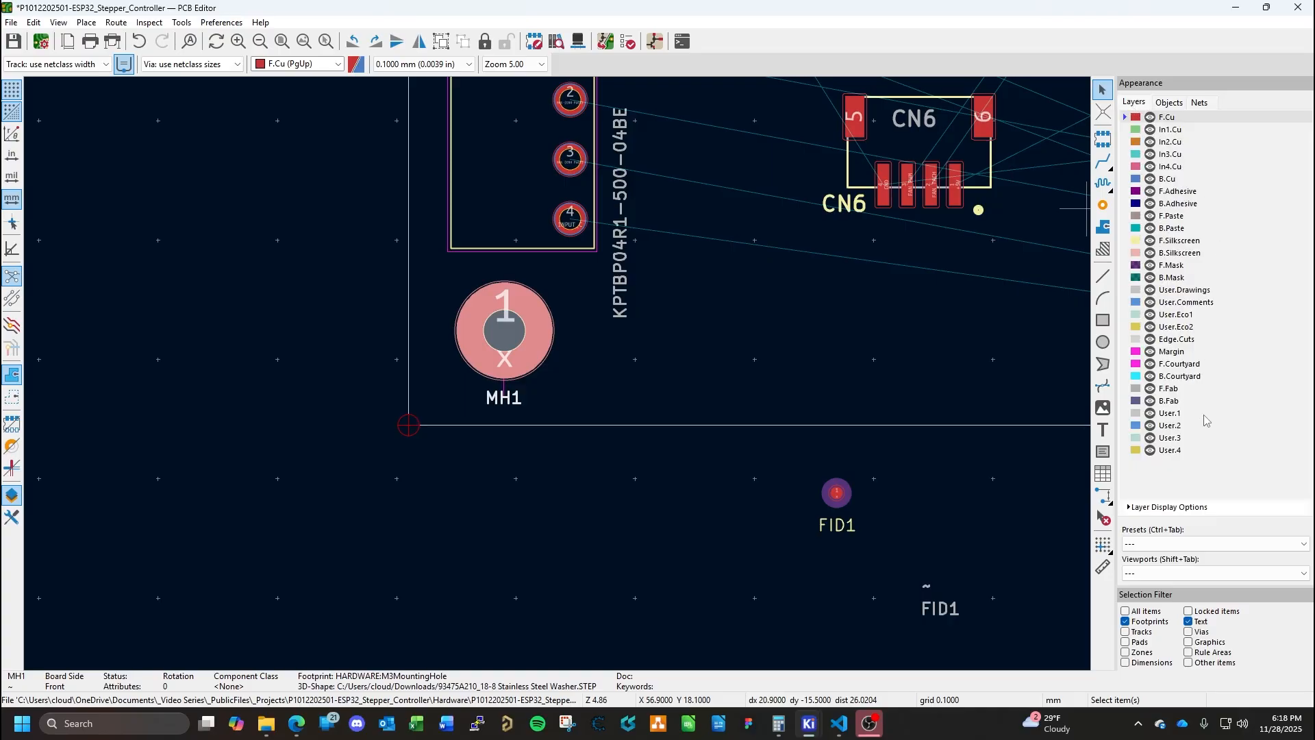
click(1129, 507)
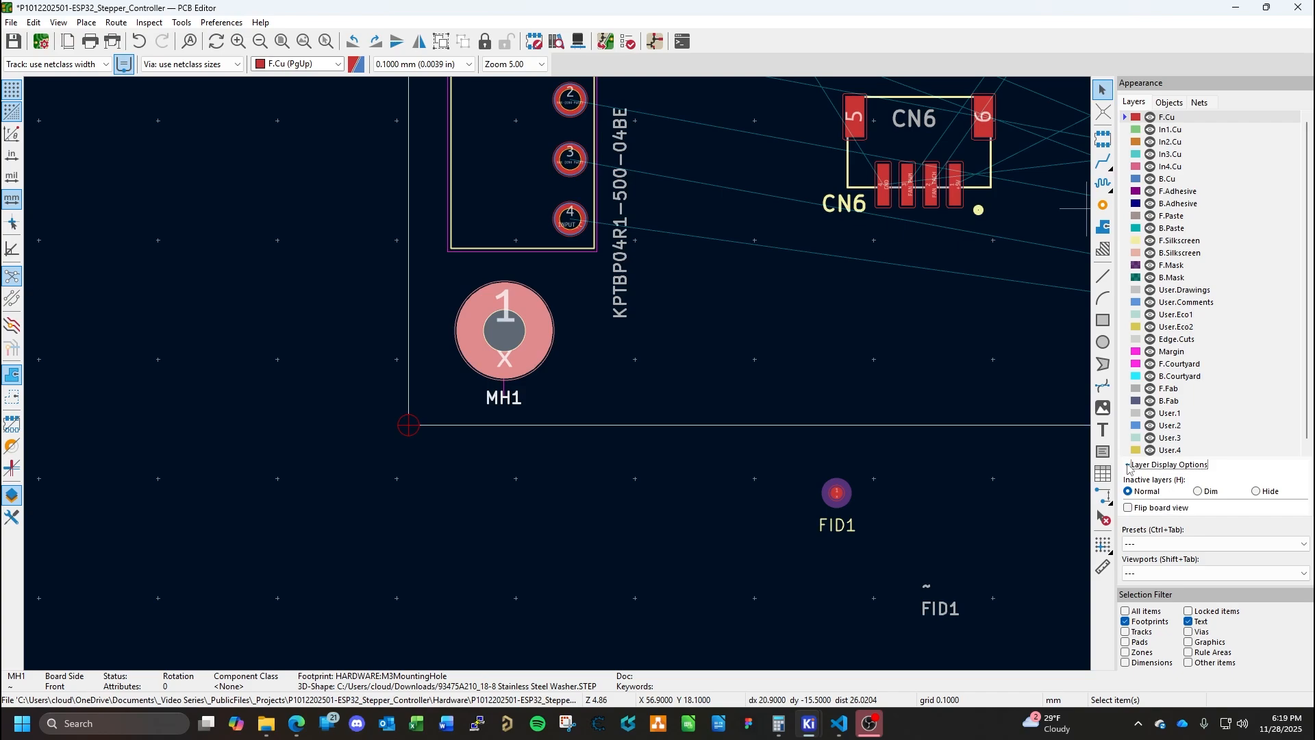
click(1129, 466)
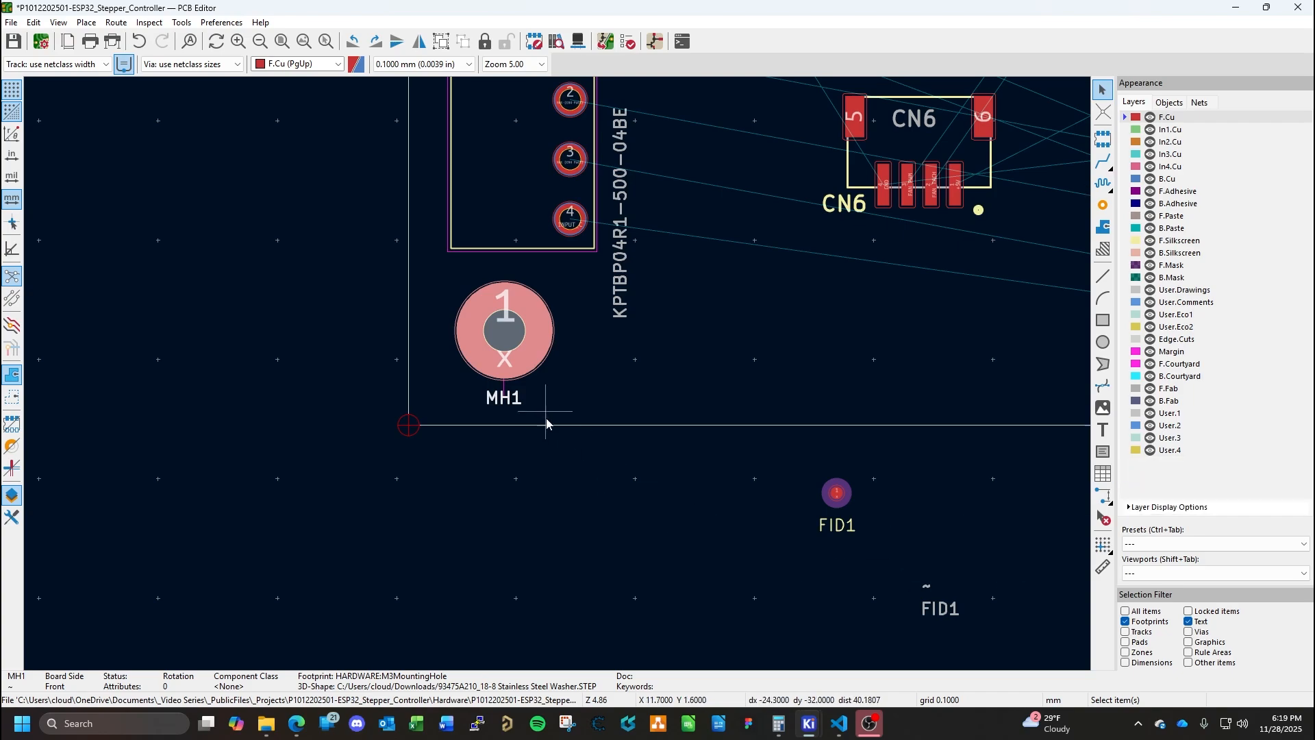
Set the position of mounting hole MH1 to X 7 mm and Y 7 mm.
double_click(509, 341)
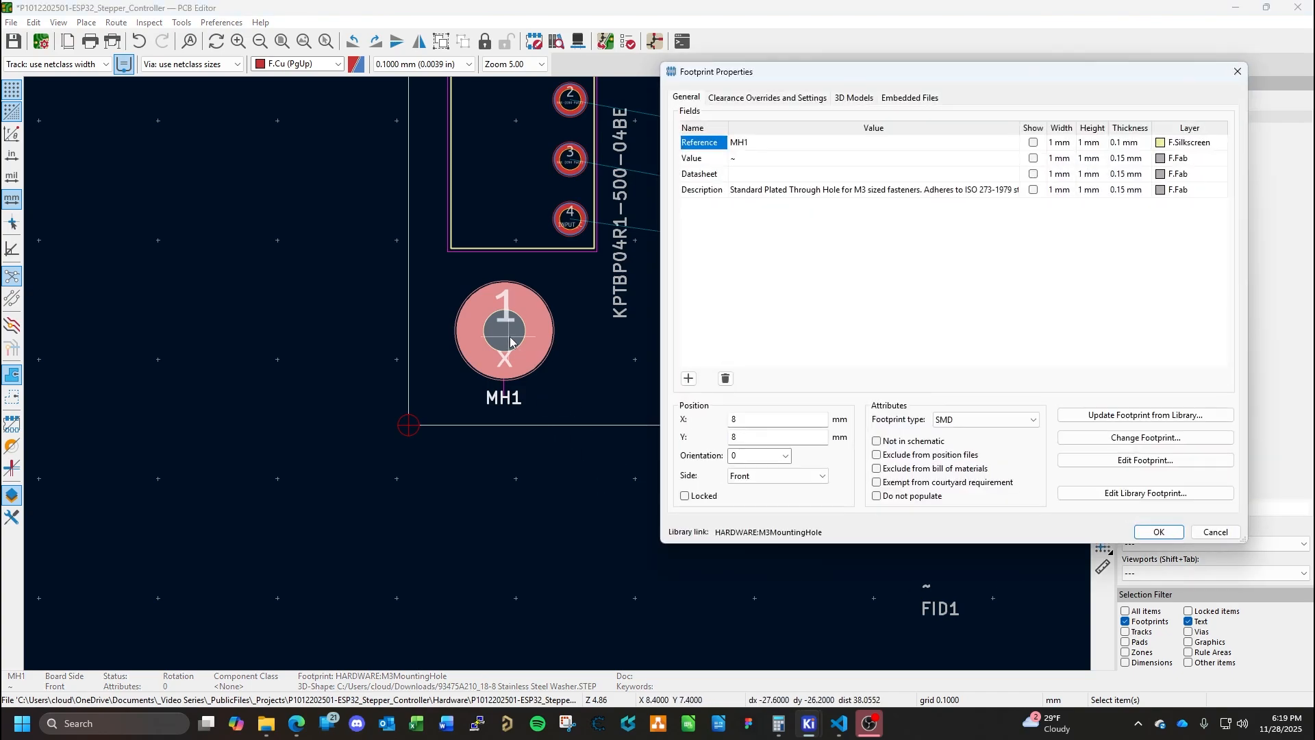
double_click(758, 421)
text(7)
key(Tab)
text(7)
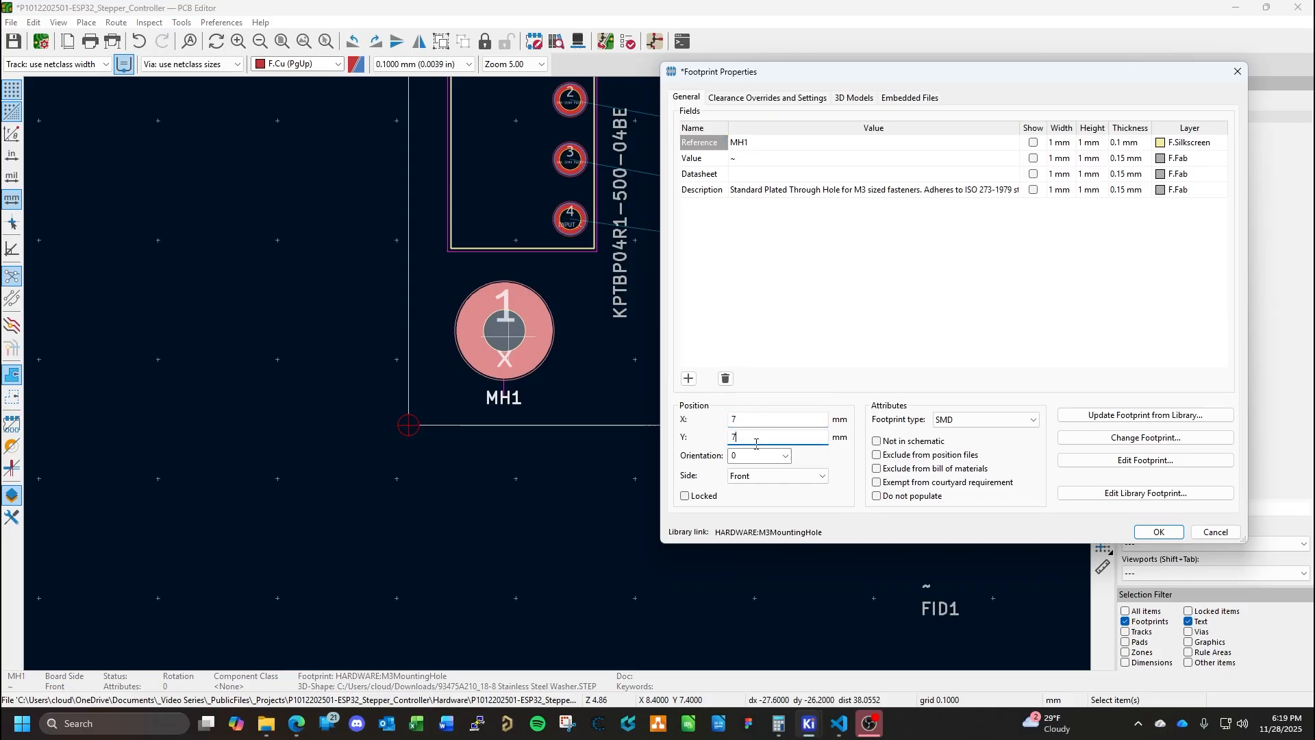
key(Tab)
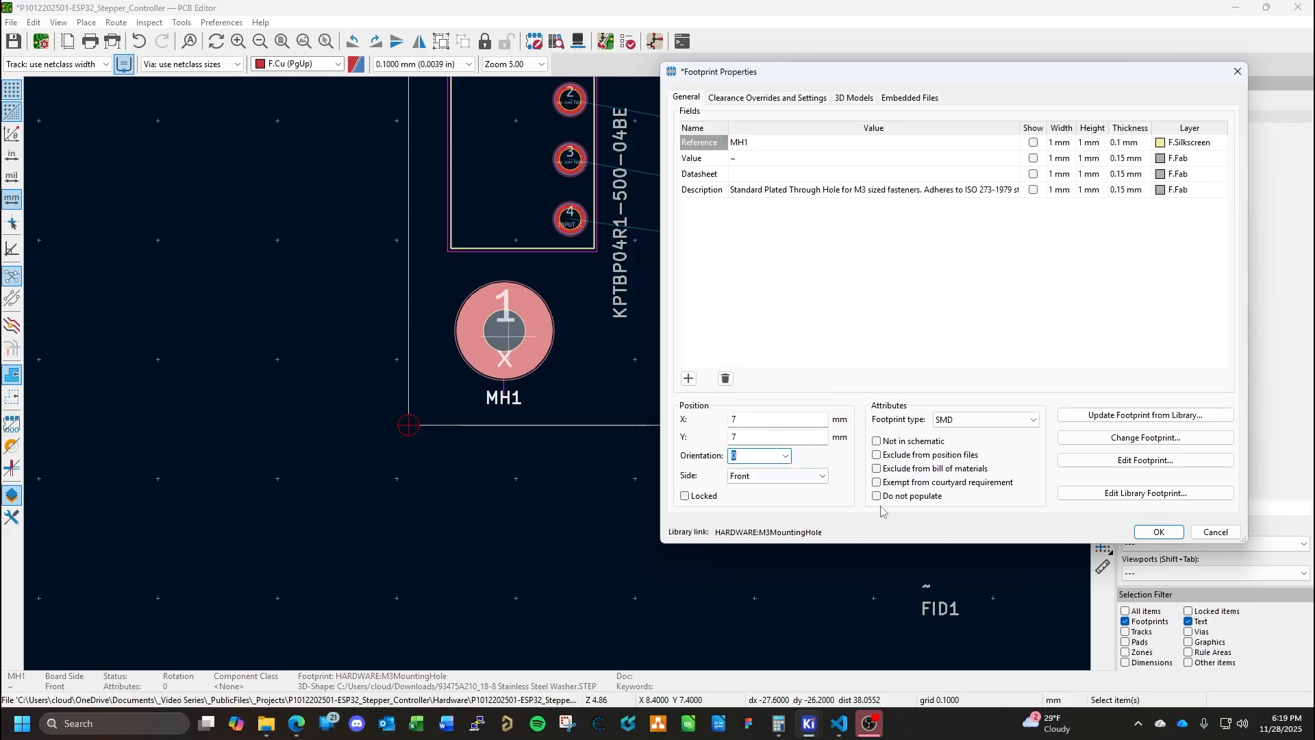
click(1157, 532)
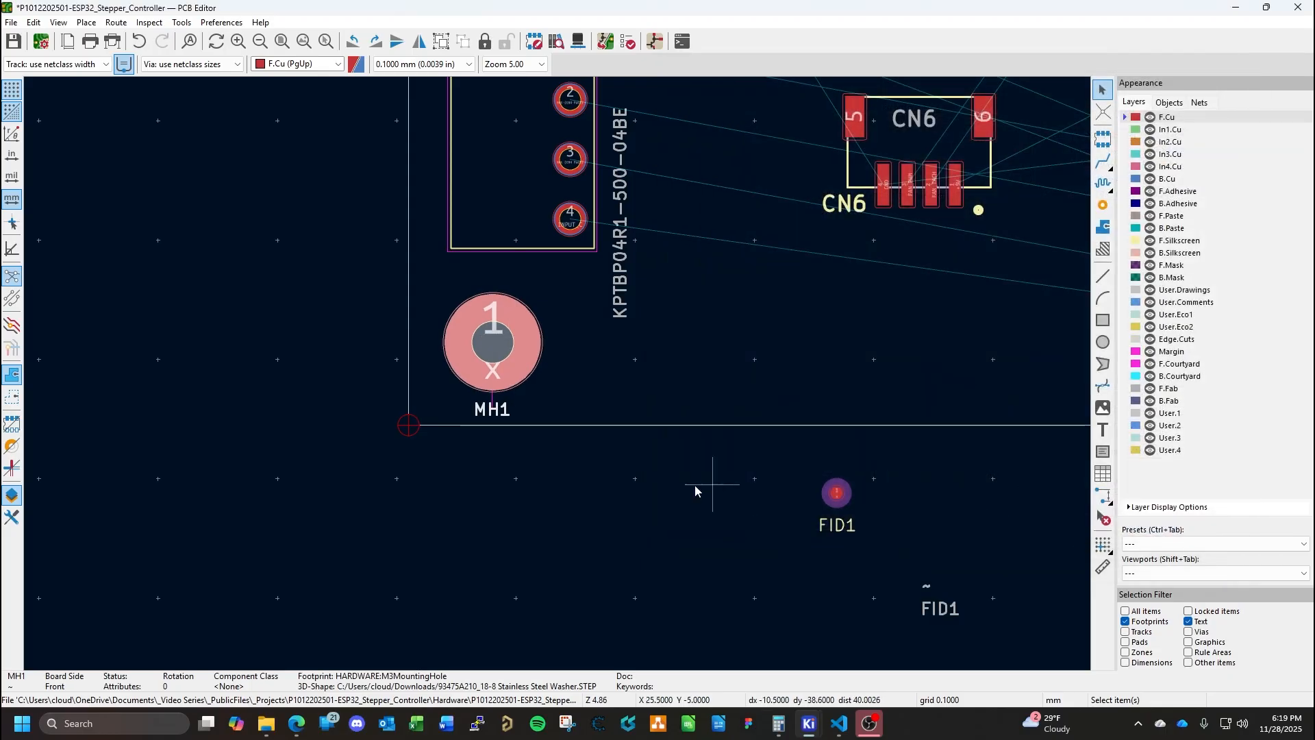
Set the position of mounting hole MH1 to X 6 mm and Y 6 mm.
double_click(494, 346)
double_click(778, 421)
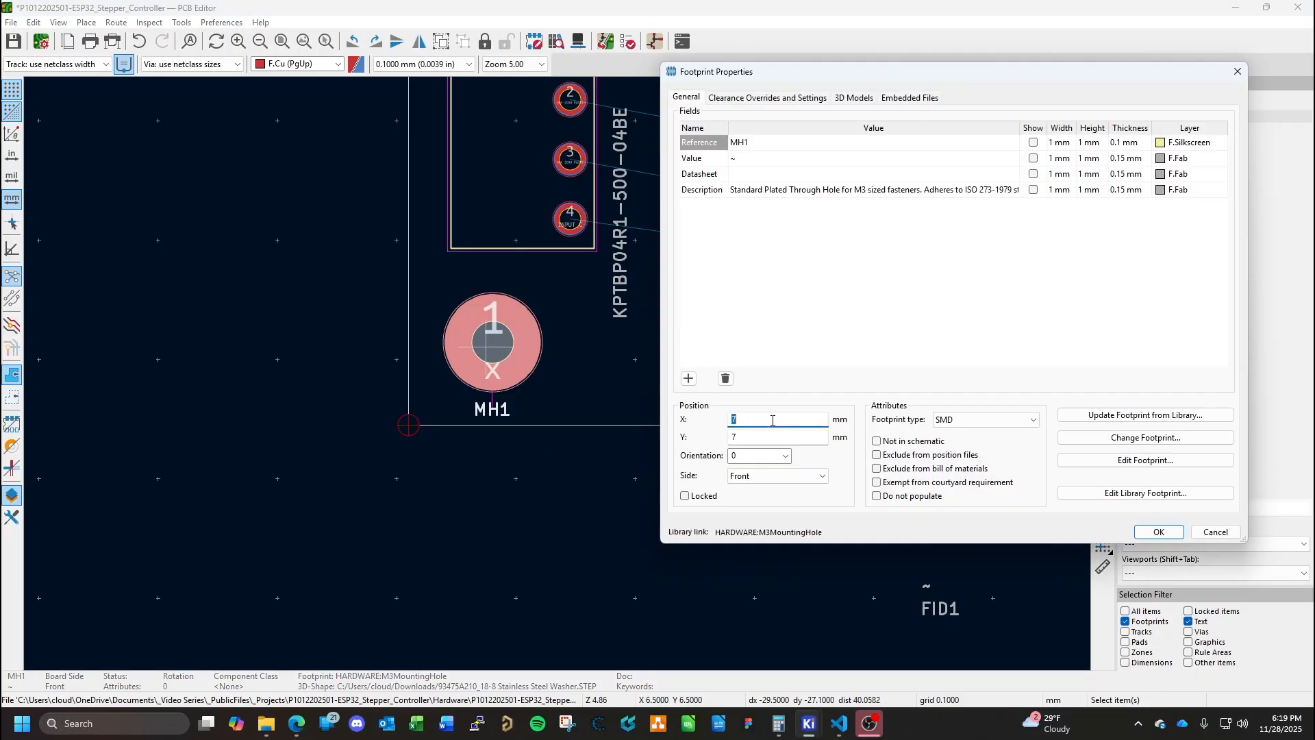
text(6)
double_click(773, 438)
text(6)
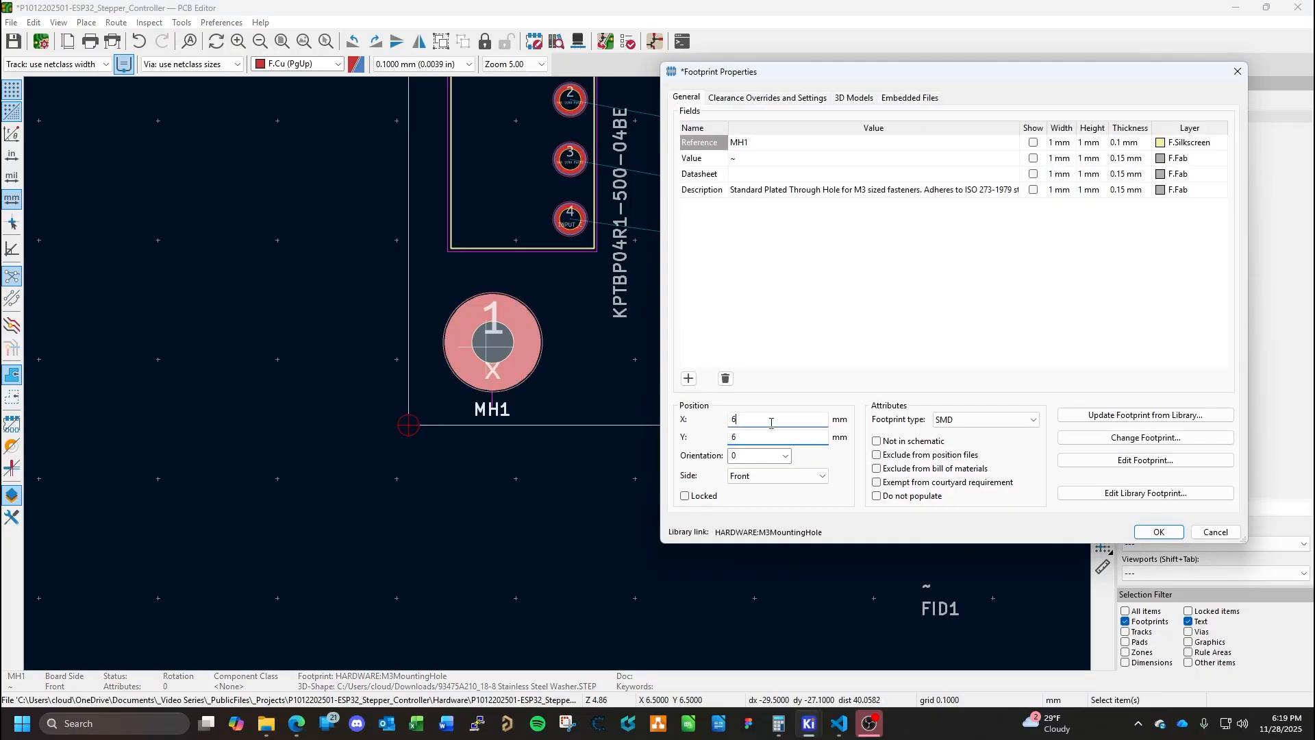
click(1160, 532)
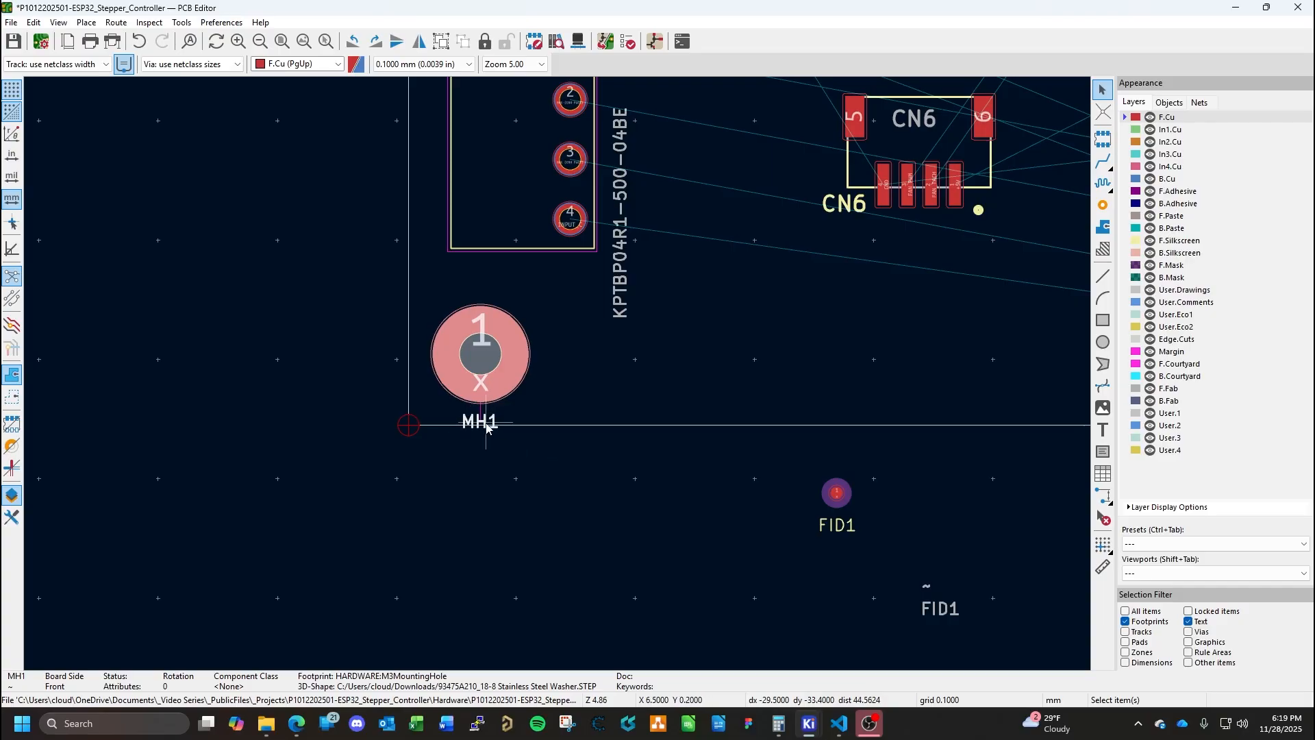
Set the position of mounting hole MH1 to X 5 mm and Y 5 mm.
double_click(486, 369)
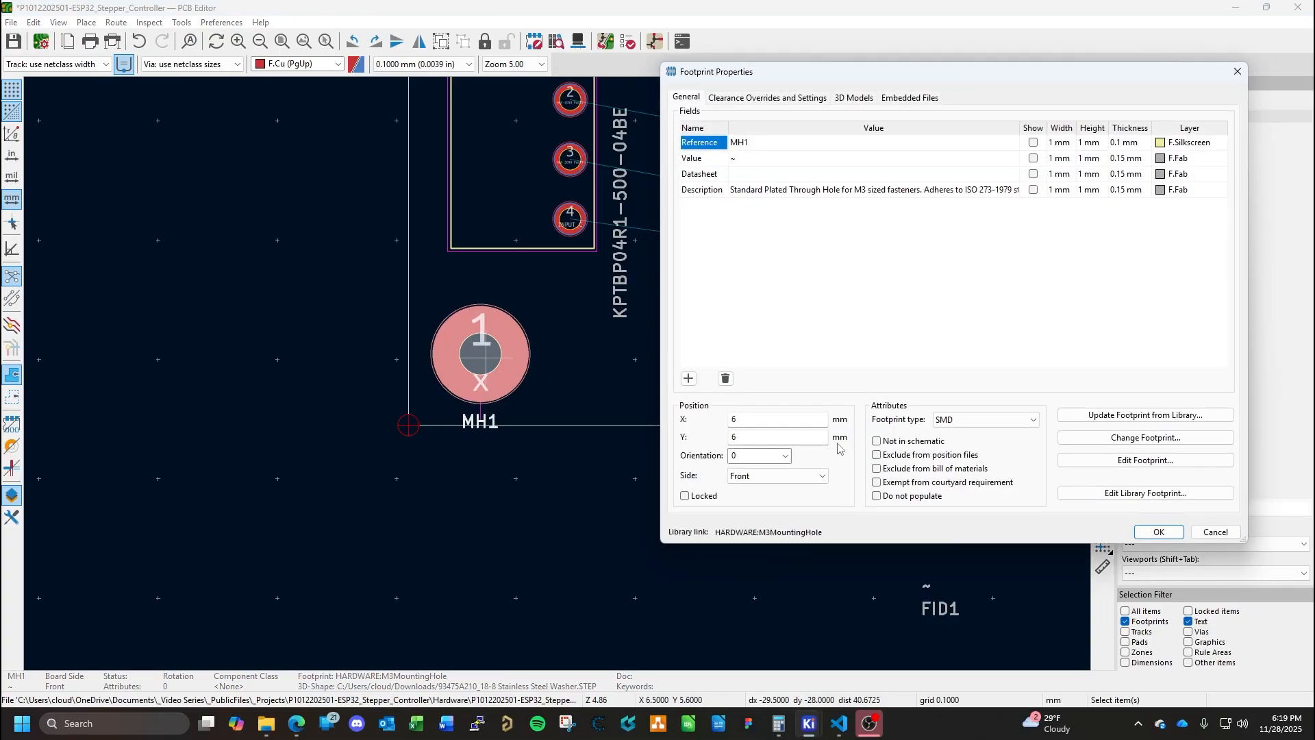
double_click(777, 417)
text(5)
key(Tab)
text(5)
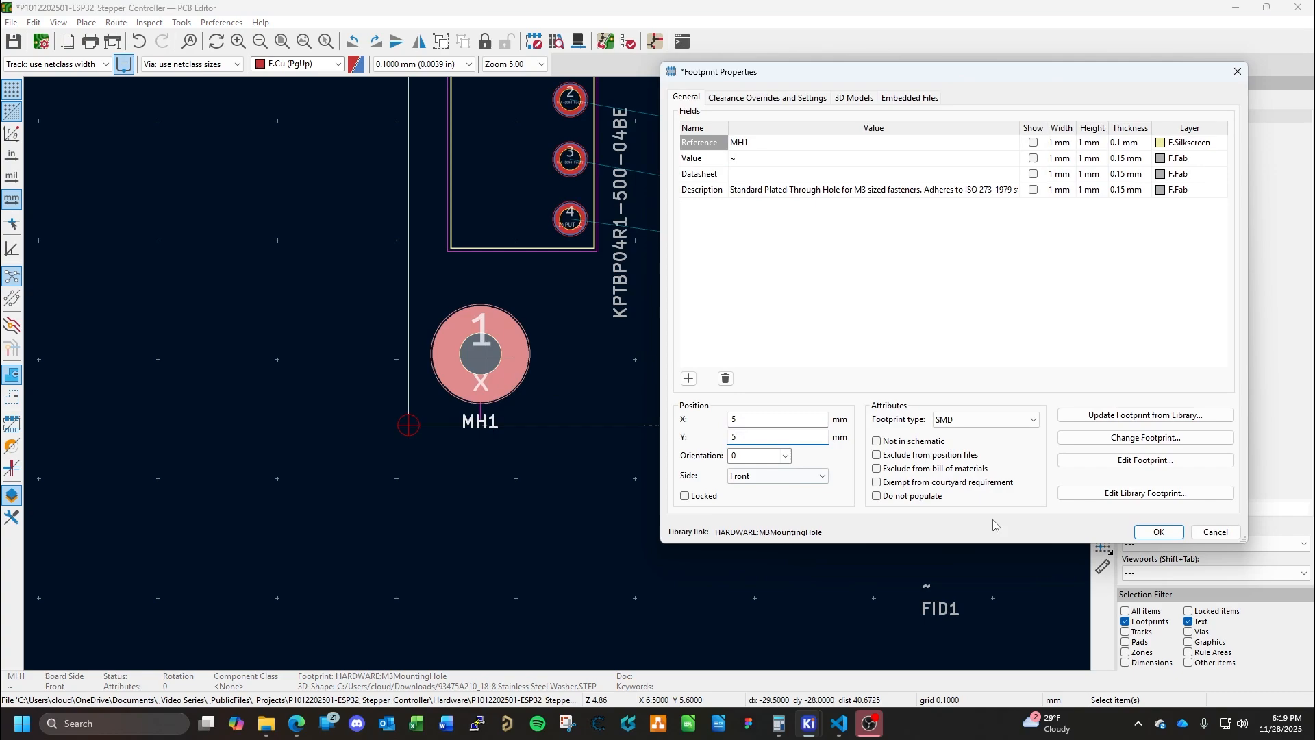
click(1157, 532)
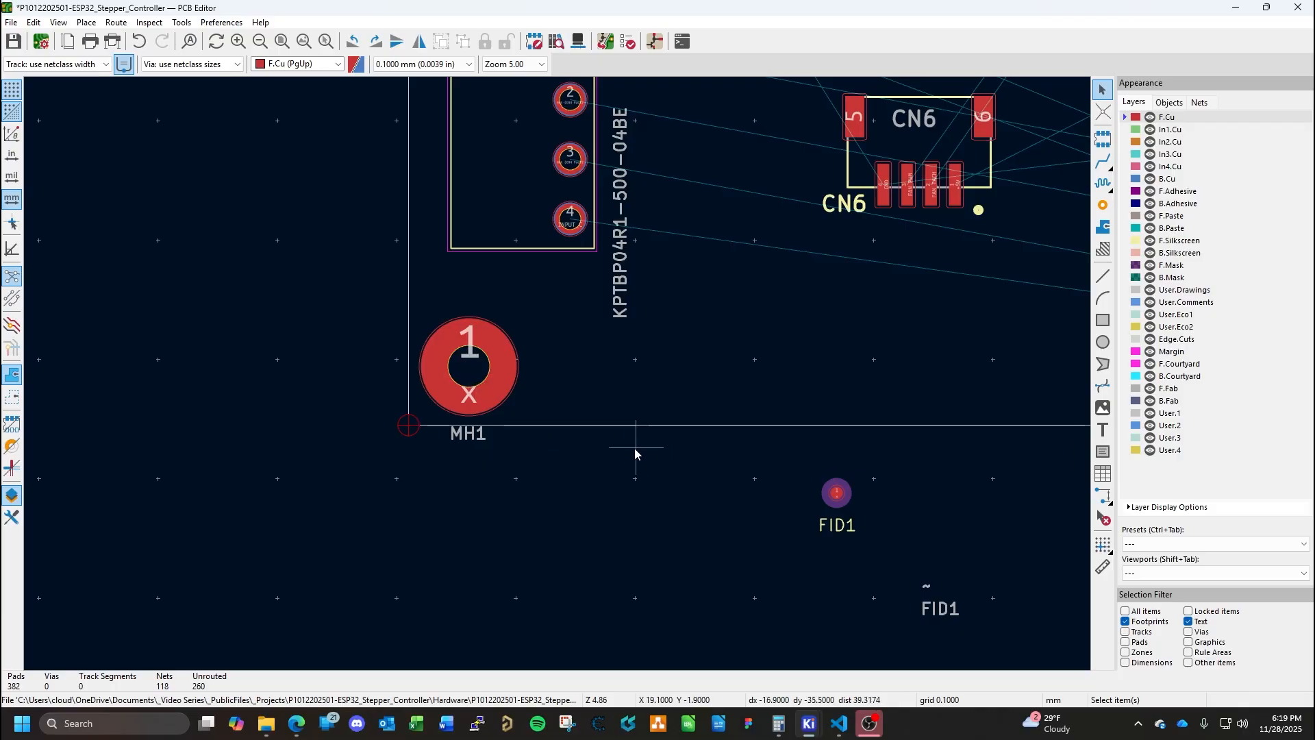
Hide the Value field of connector CN4 in its footprint properties.
scroll(635, 448, up, 5)
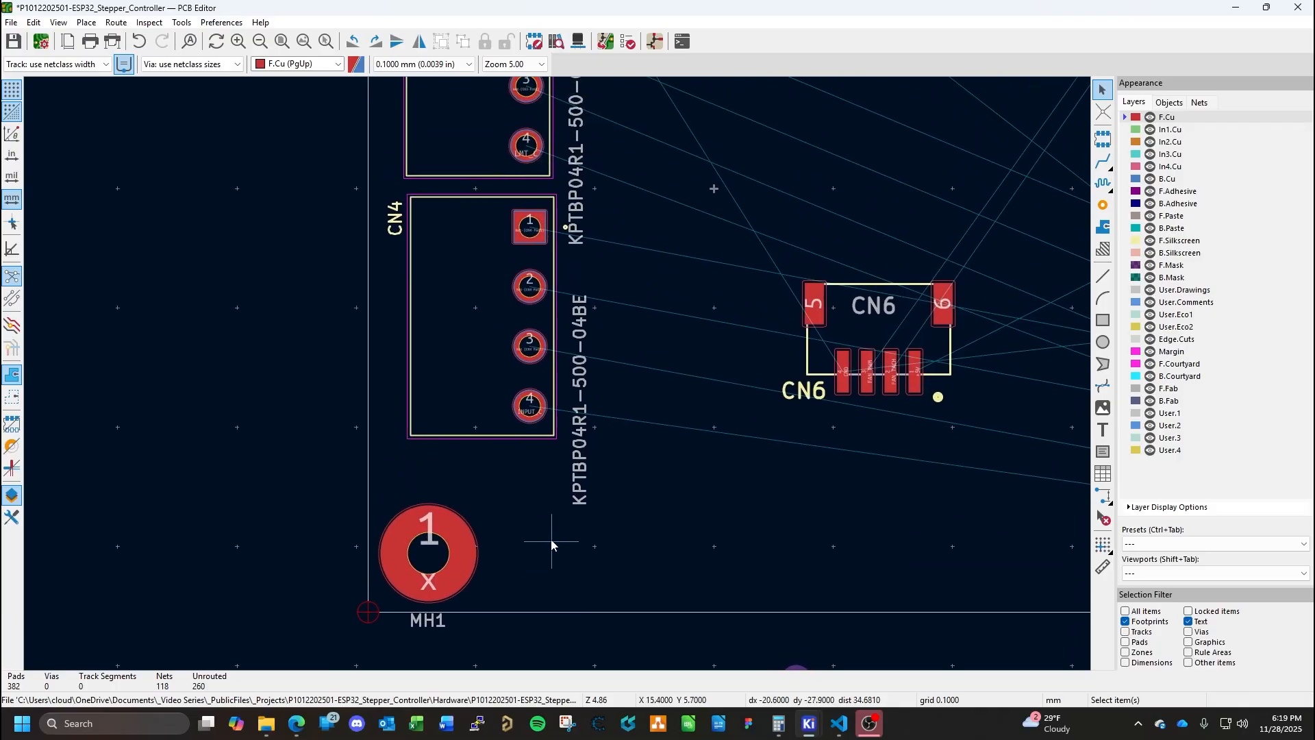
click(477, 360)
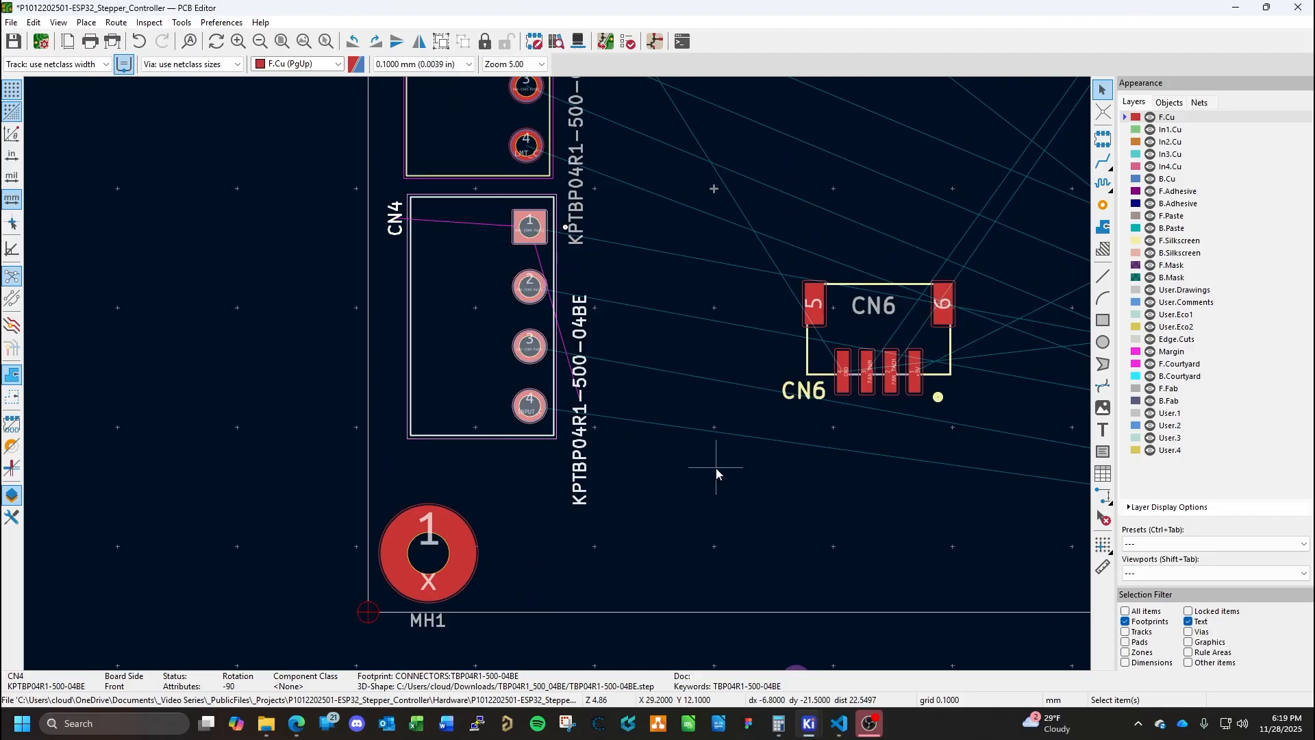
double_click(462, 329)
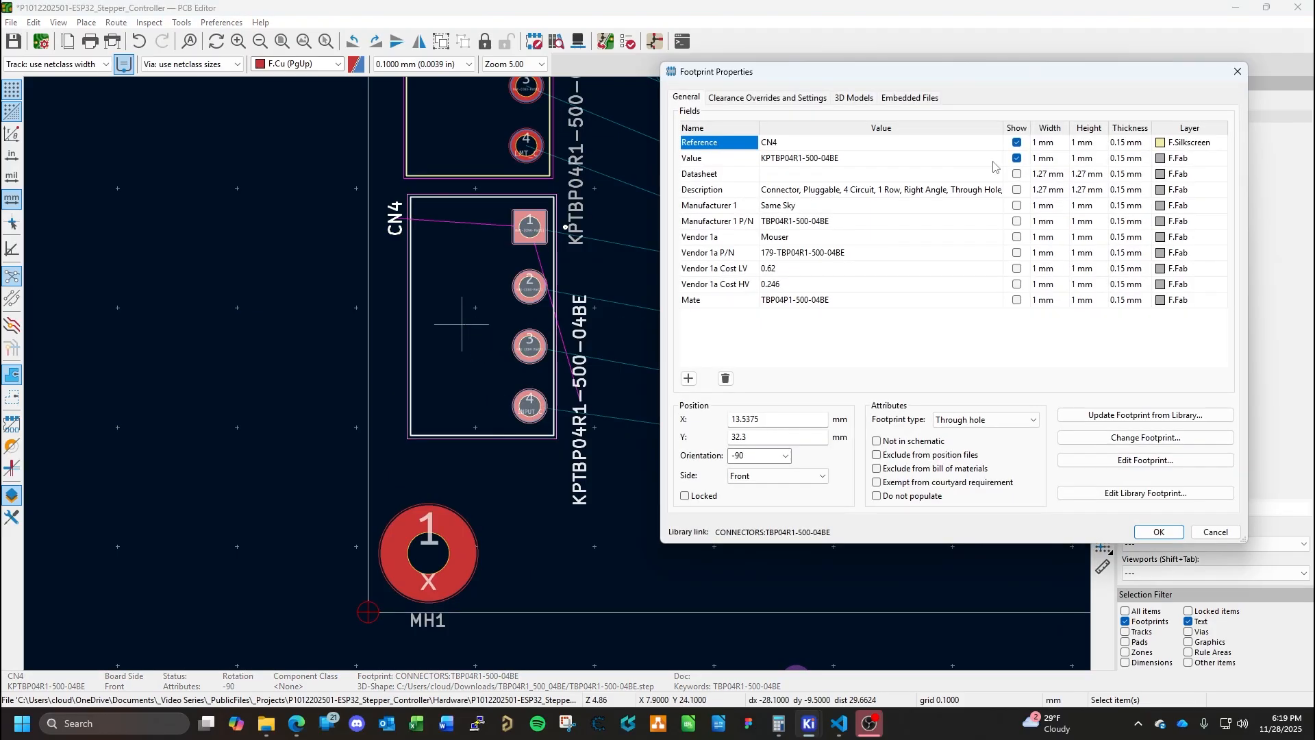
click(1017, 159)
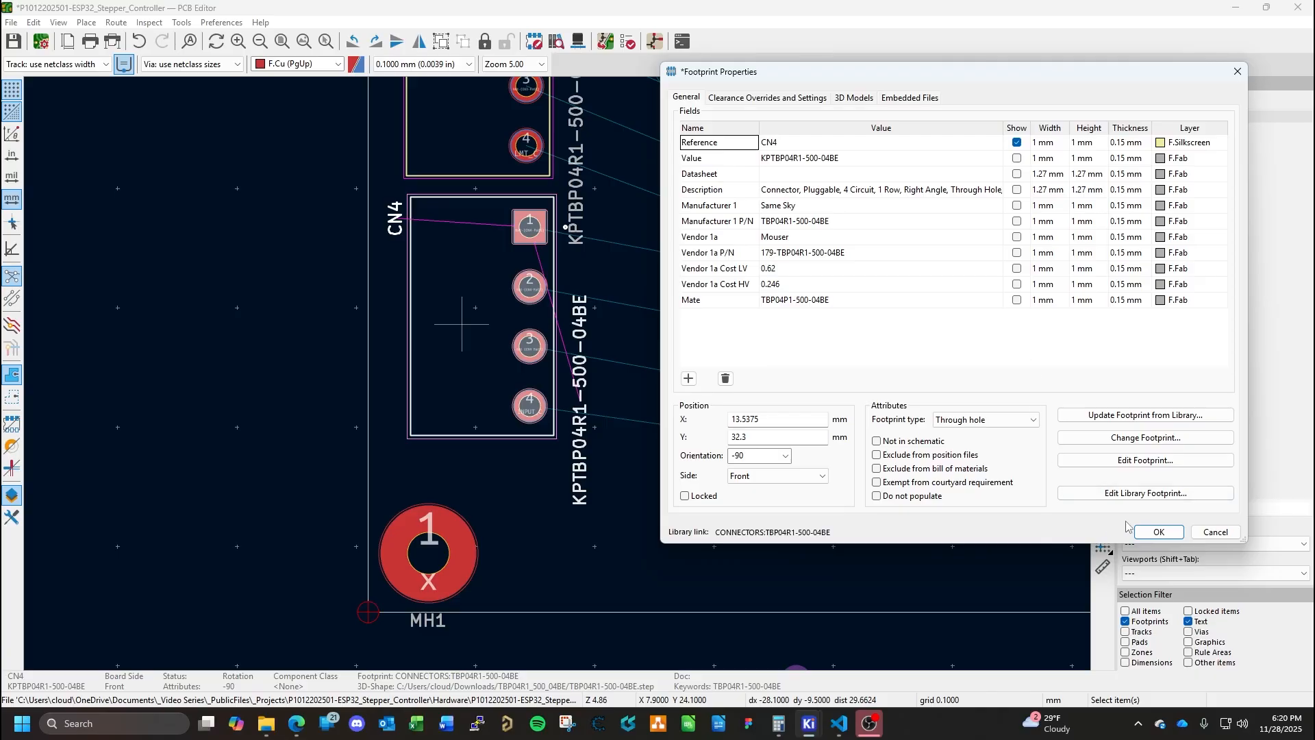
click(1162, 533)
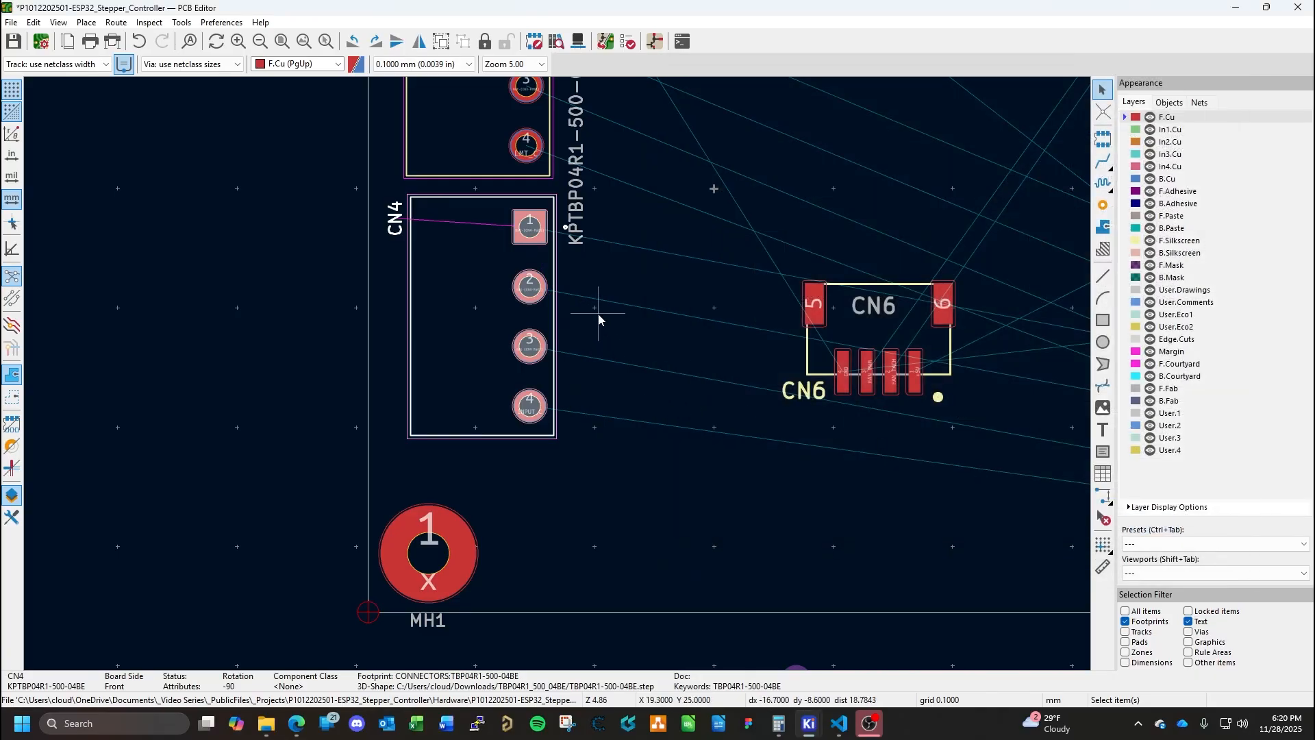
Hide the Value field of connector CN3 in its footprint properties and save the board.
scroll(603, 315, up, 3)
click(448, 269)
key(e)
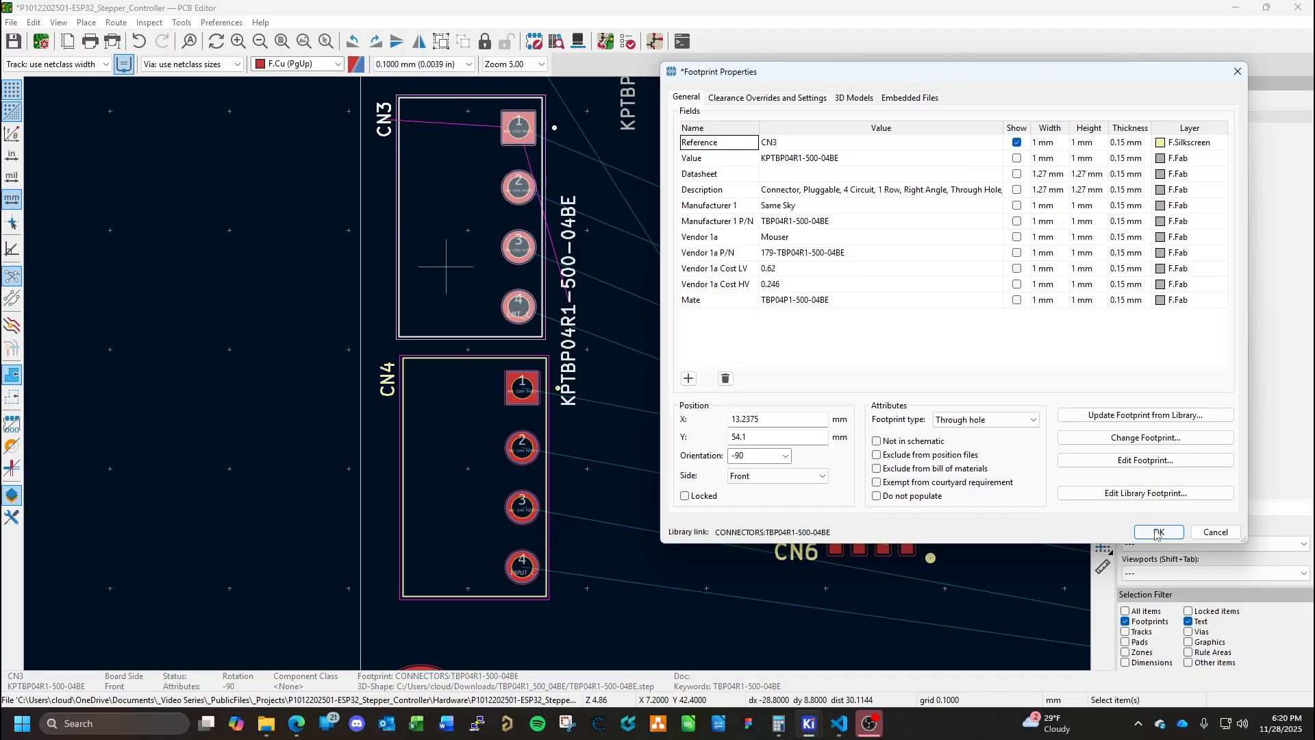
key(Escape)
click(681, 421)
key(ctrl+s)
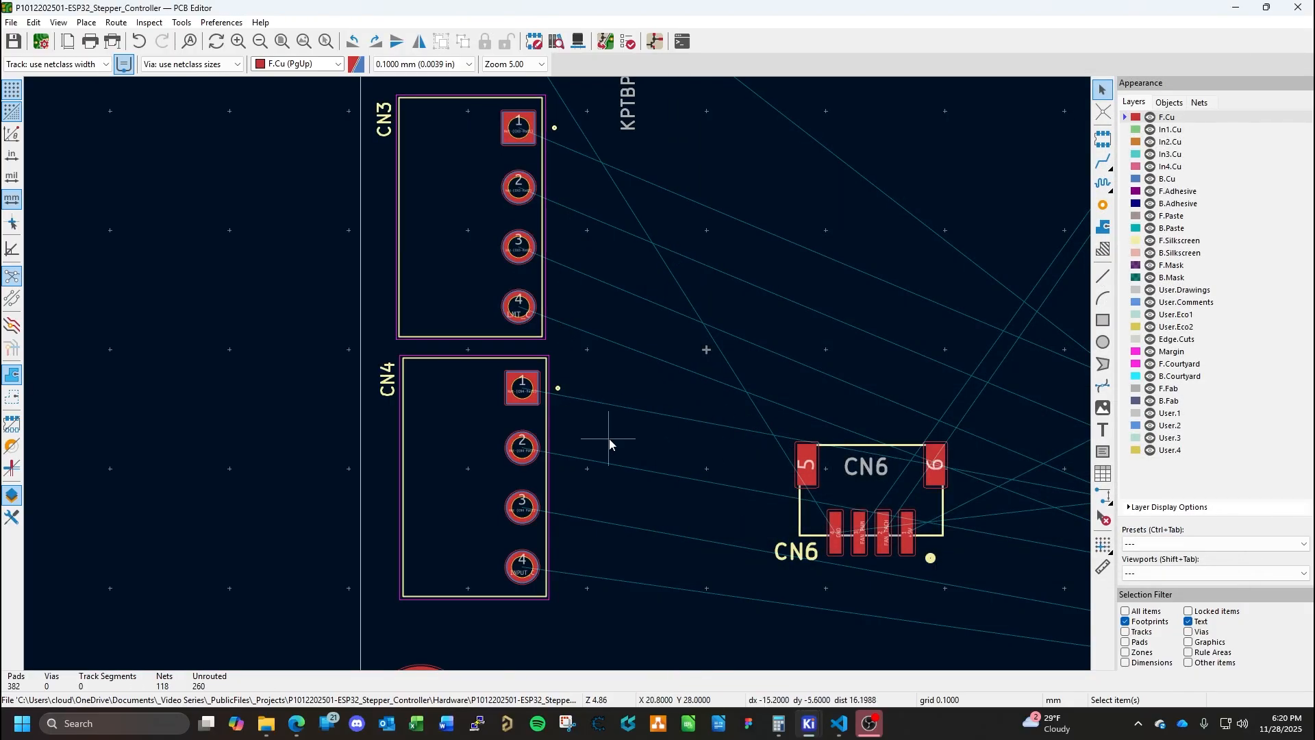
Move the CN4 reference designator to the right of the connector outline, beside pad 4.
scroll(556, 370, down, 2)
scroll(558, 377, up, 4)
scroll(558, 375, up, 2)
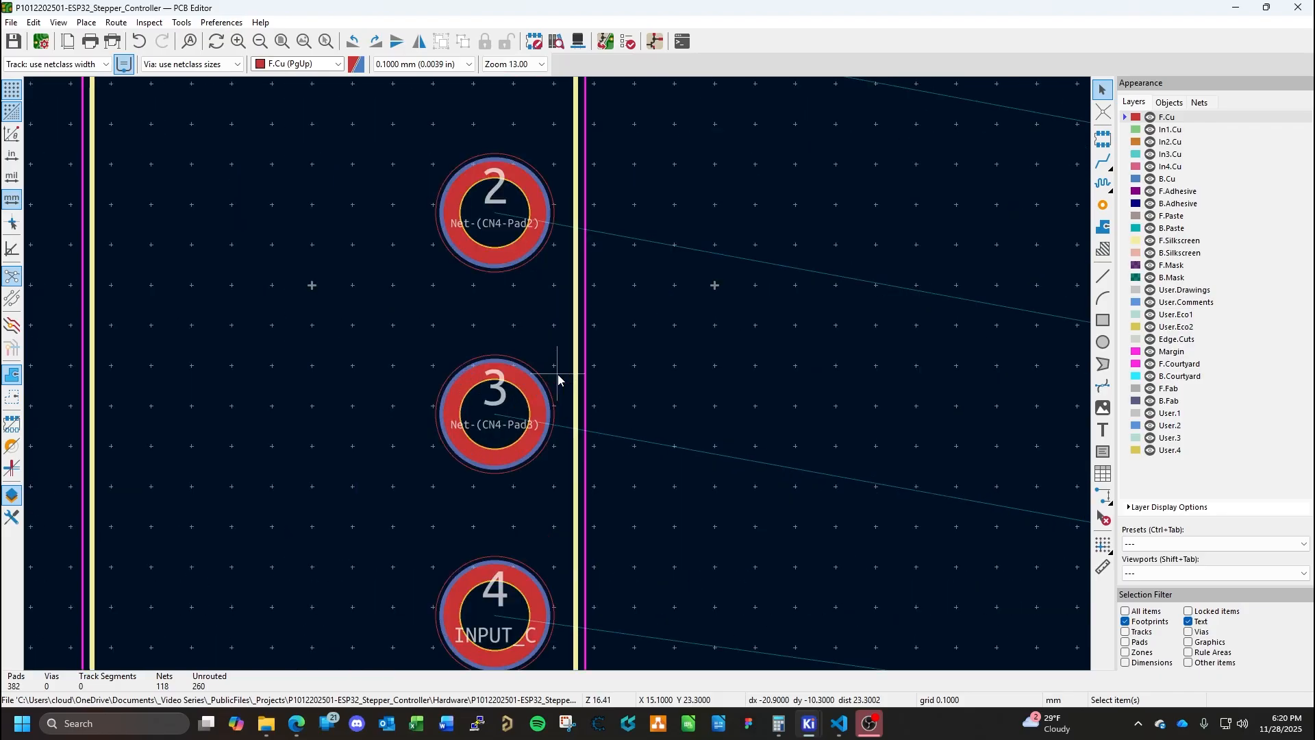
scroll(558, 374, down, 3)
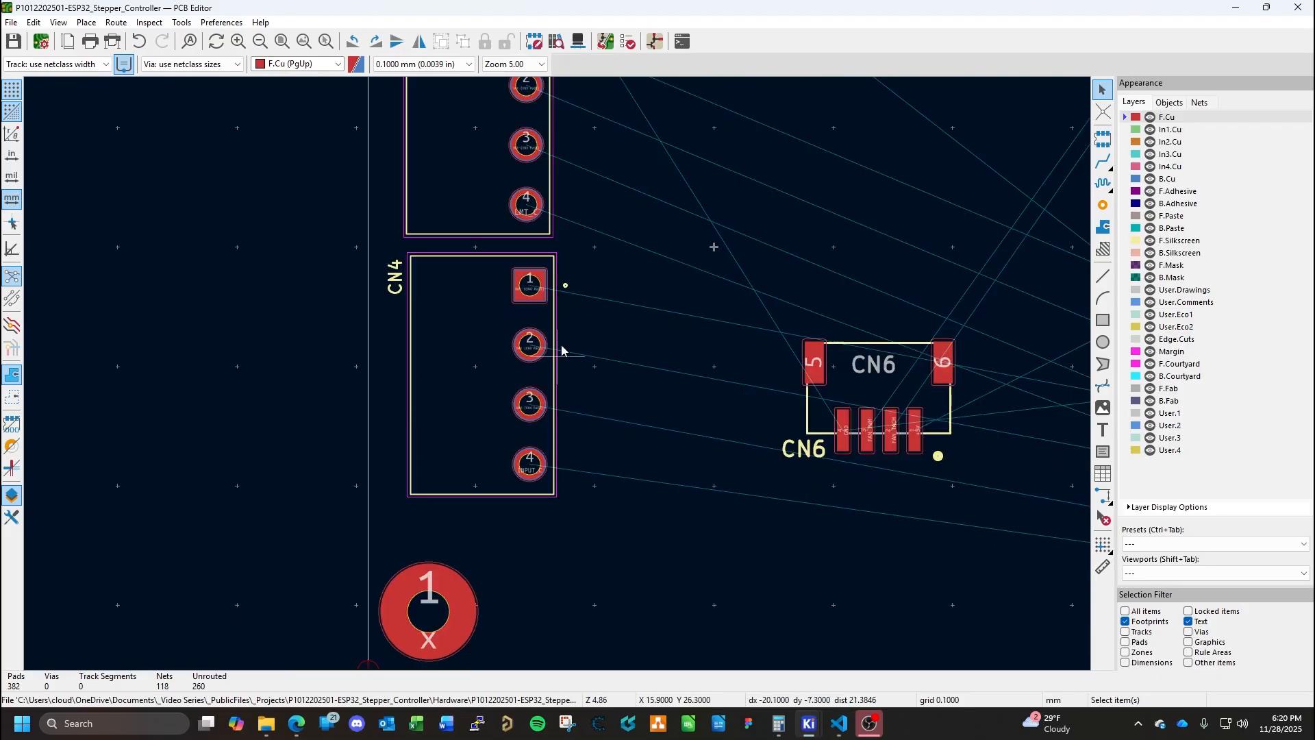
scroll(561, 351, down, 1)
scroll(549, 352, up, 1)
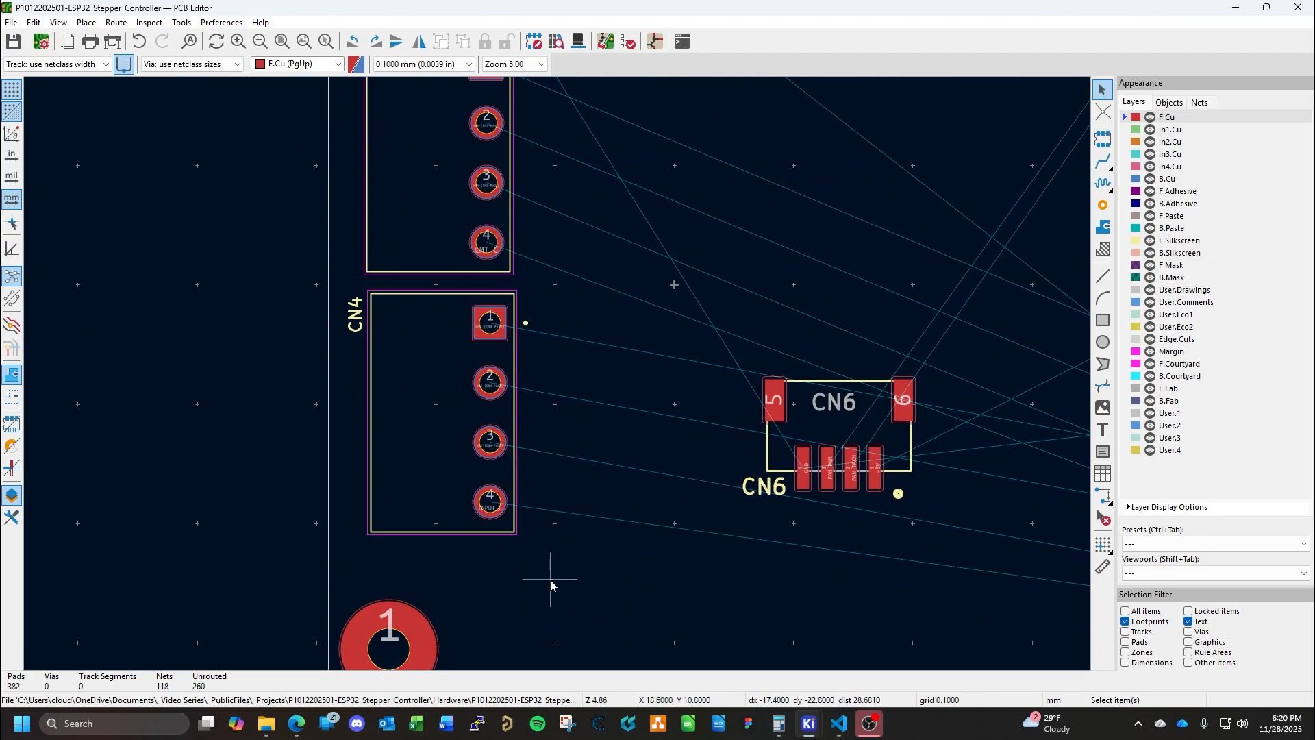
click(366, 330)
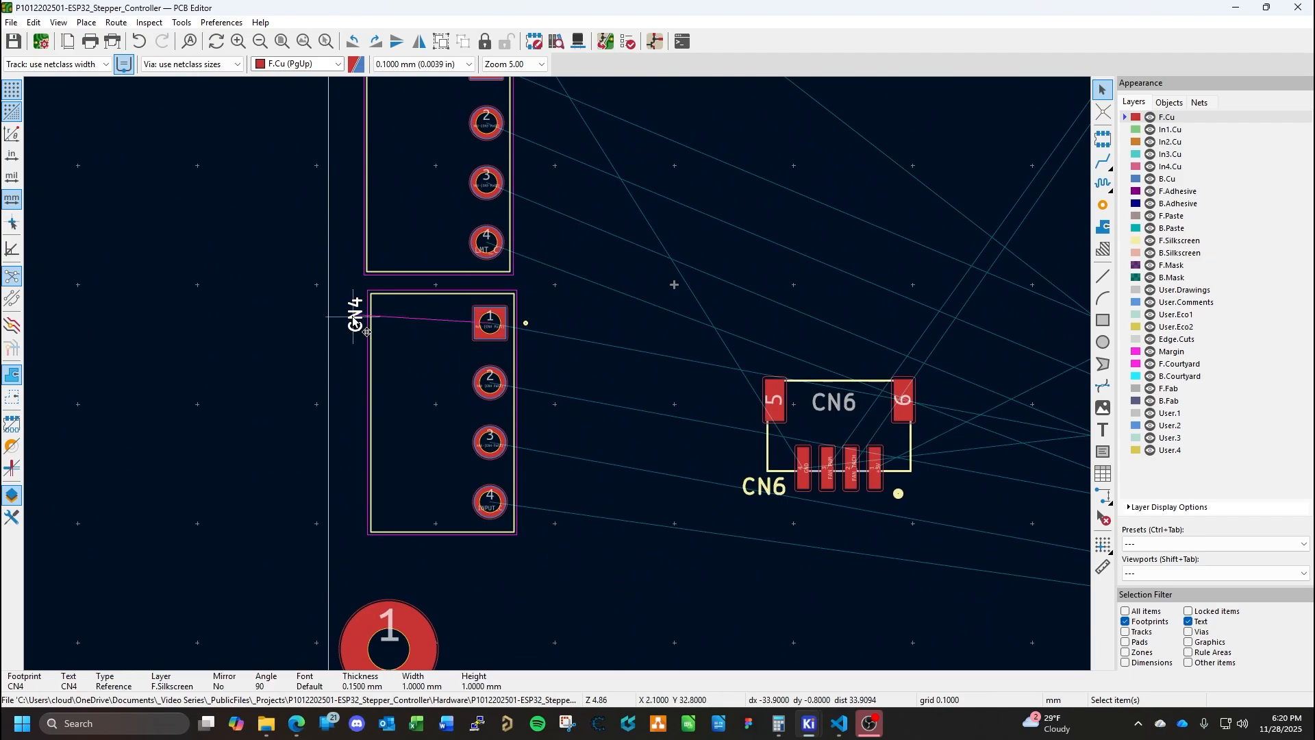
drag(366, 331, 528, 519)
Move the CN3 reference designator to the right of the connector outline, beside pad 4.
scroll(564, 446, up, 5)
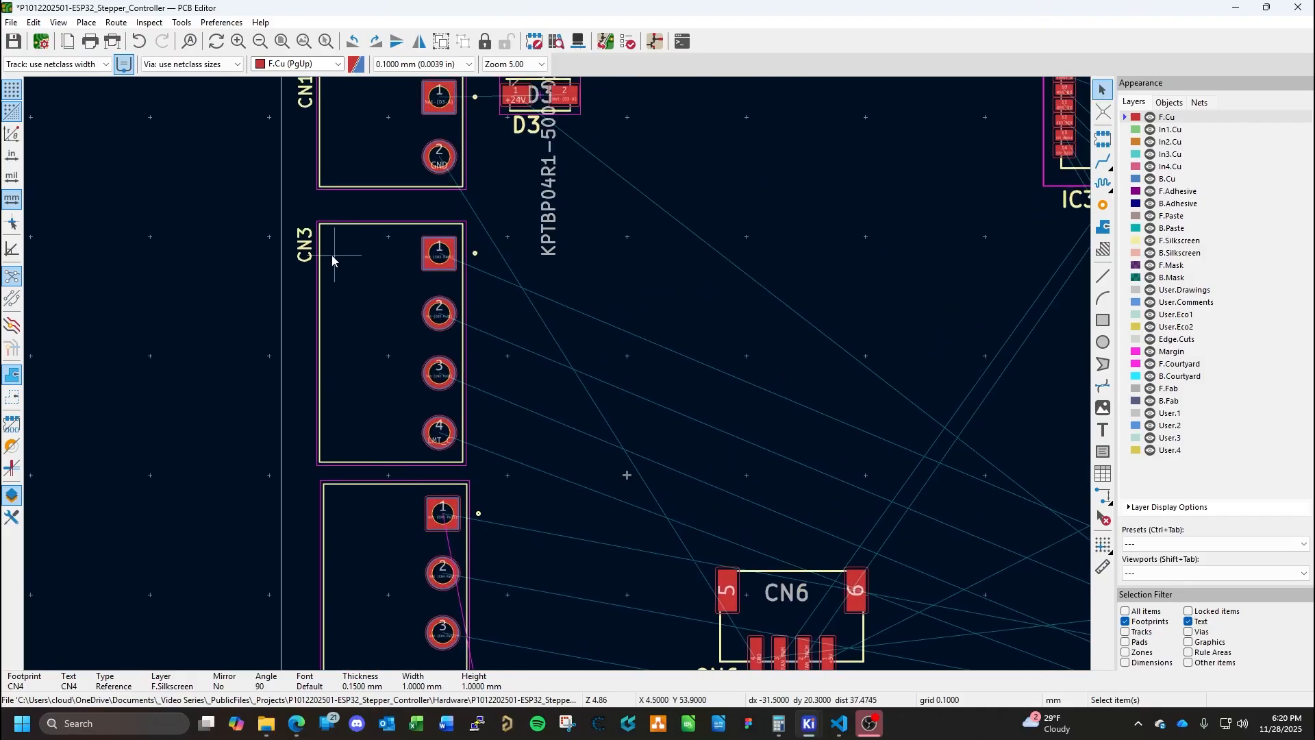
click(306, 253)
drag(318, 262, 520, 476)
click(556, 513)
middle_drag(555, 514, 598, 243)
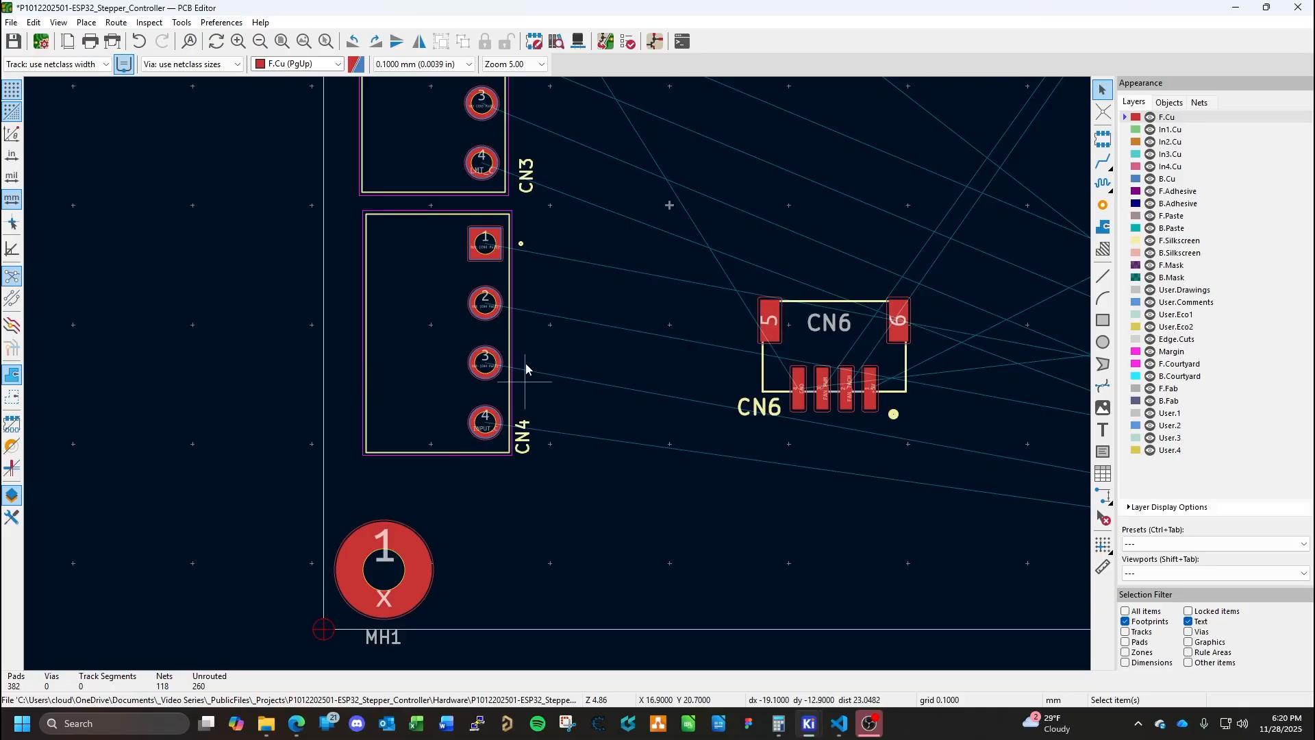
Move the CN1 reference designator to the right of the connector outline, beside pad 2.
scroll(525, 370, down, 5)
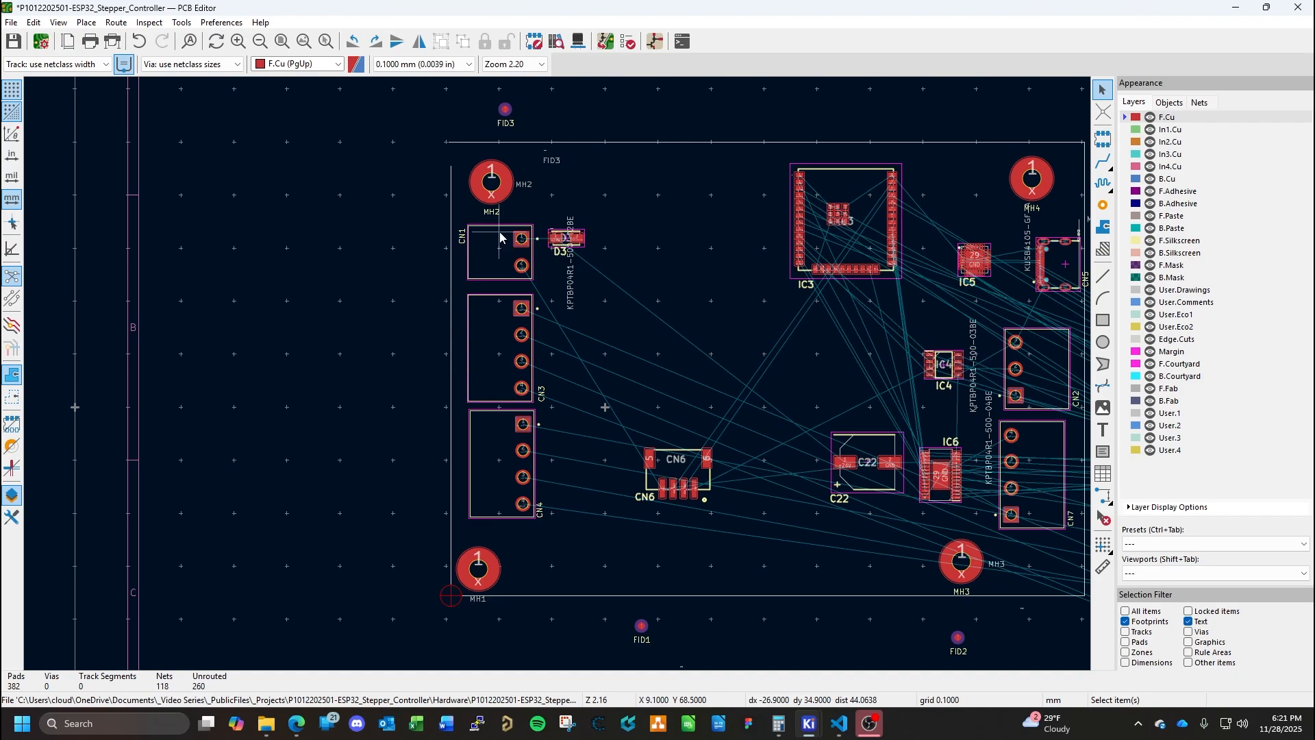
click(464, 241)
key(m)
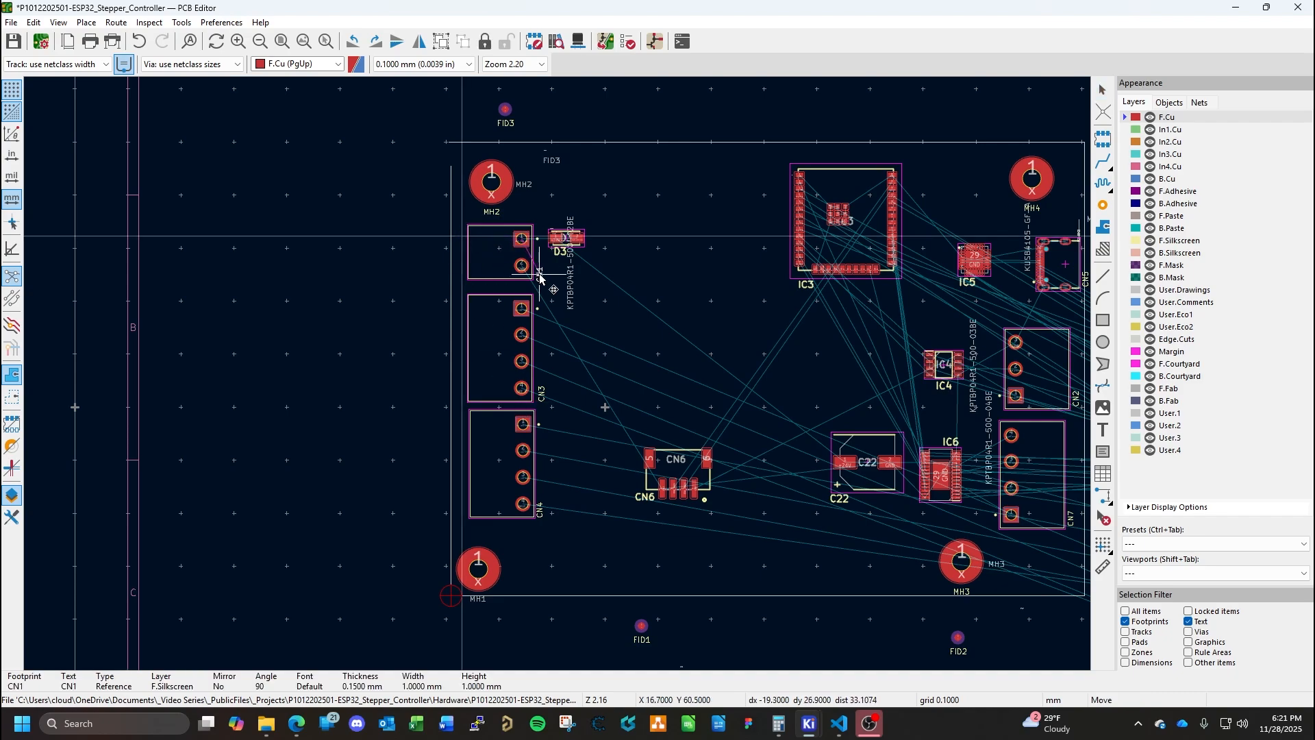
click(541, 274)
click(546, 477)
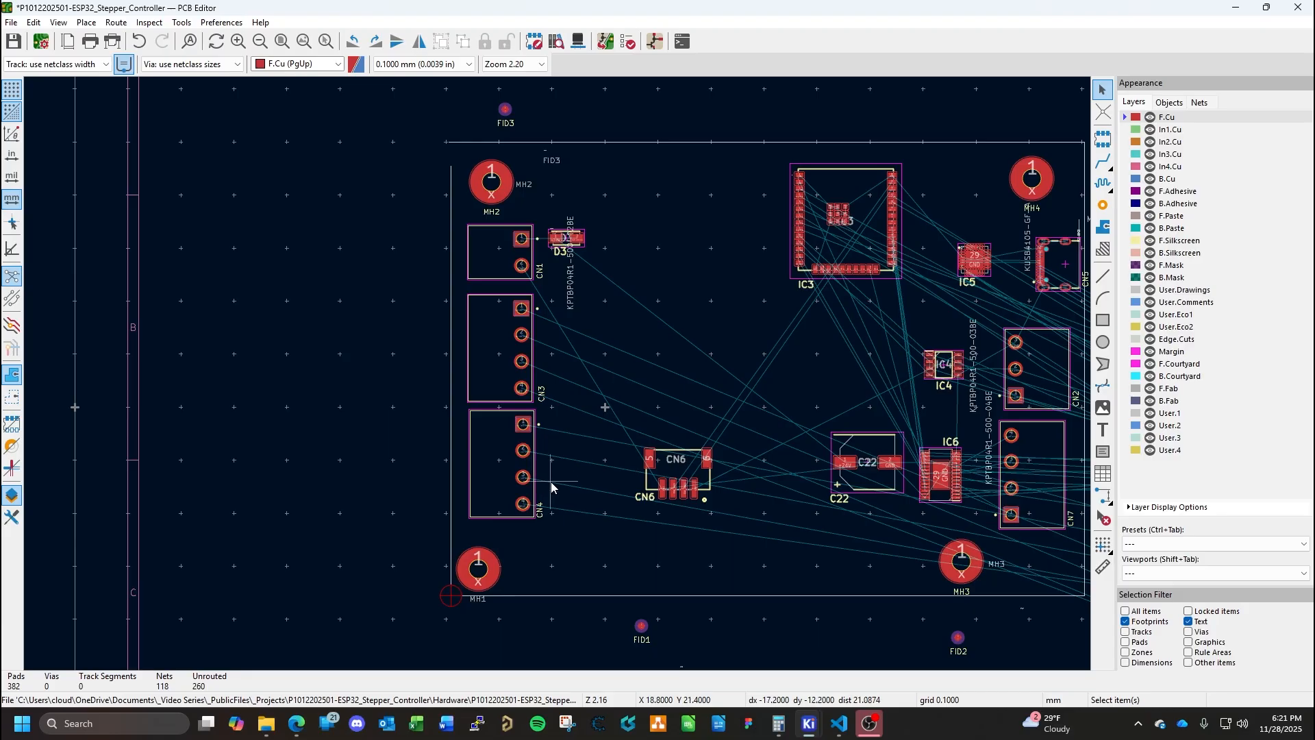
Set the position of connector CN4 to X 13 mm and Y 32 mm.
scroll(582, 488, up, 3)
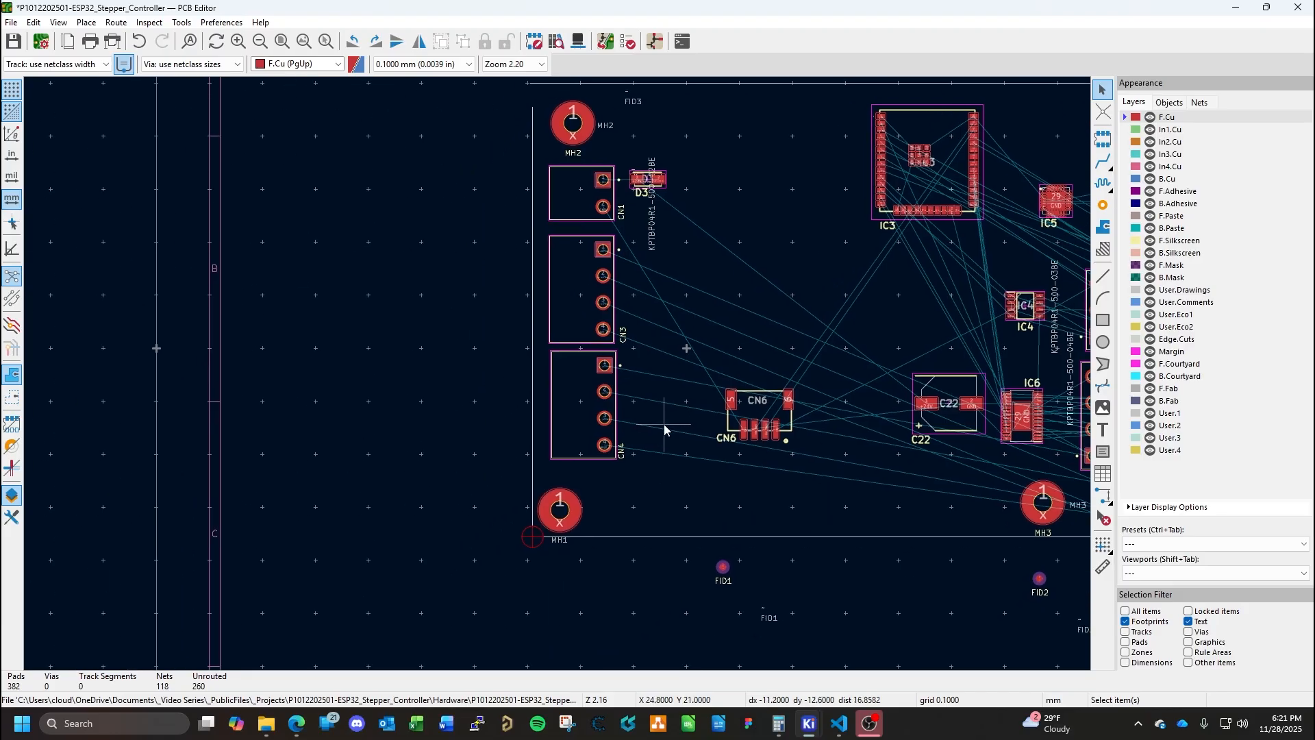
click(488, 310)
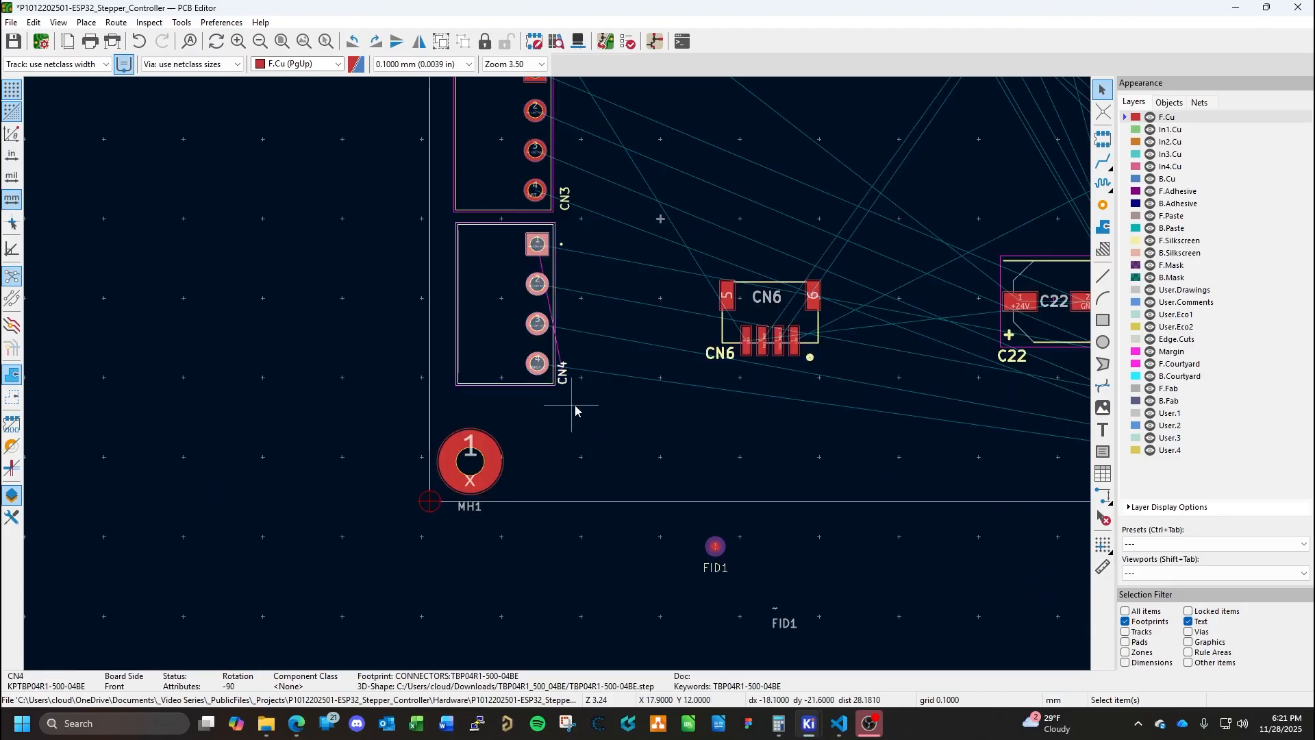
double_click(498, 317)
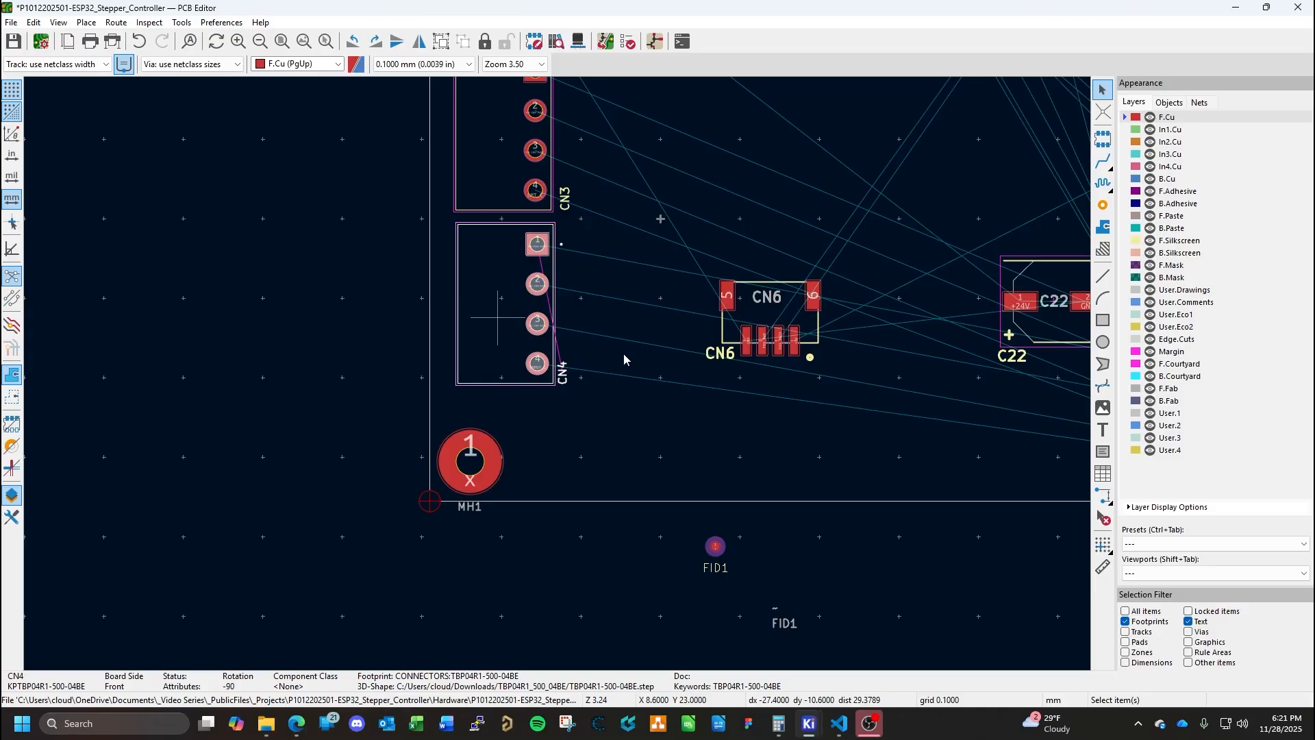
click(789, 421)
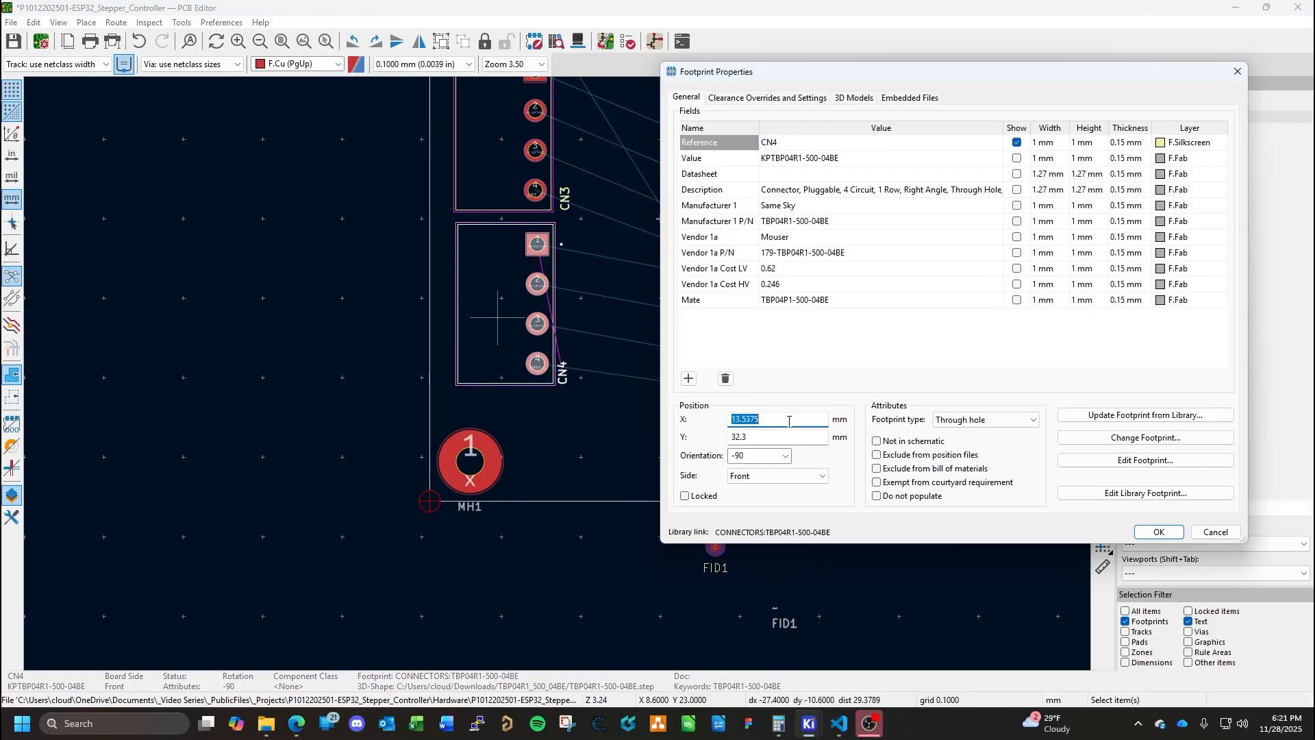
text(13)
click(759, 439)
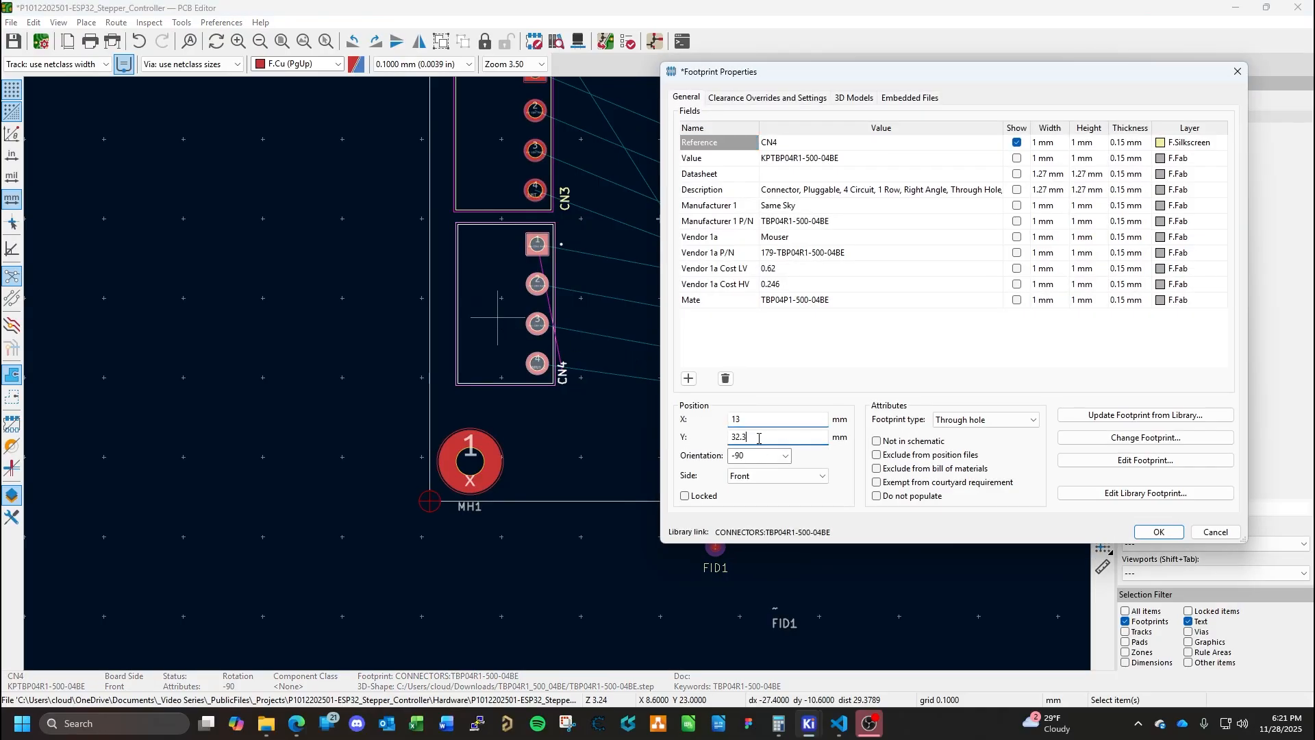
text(32)
key(Return)
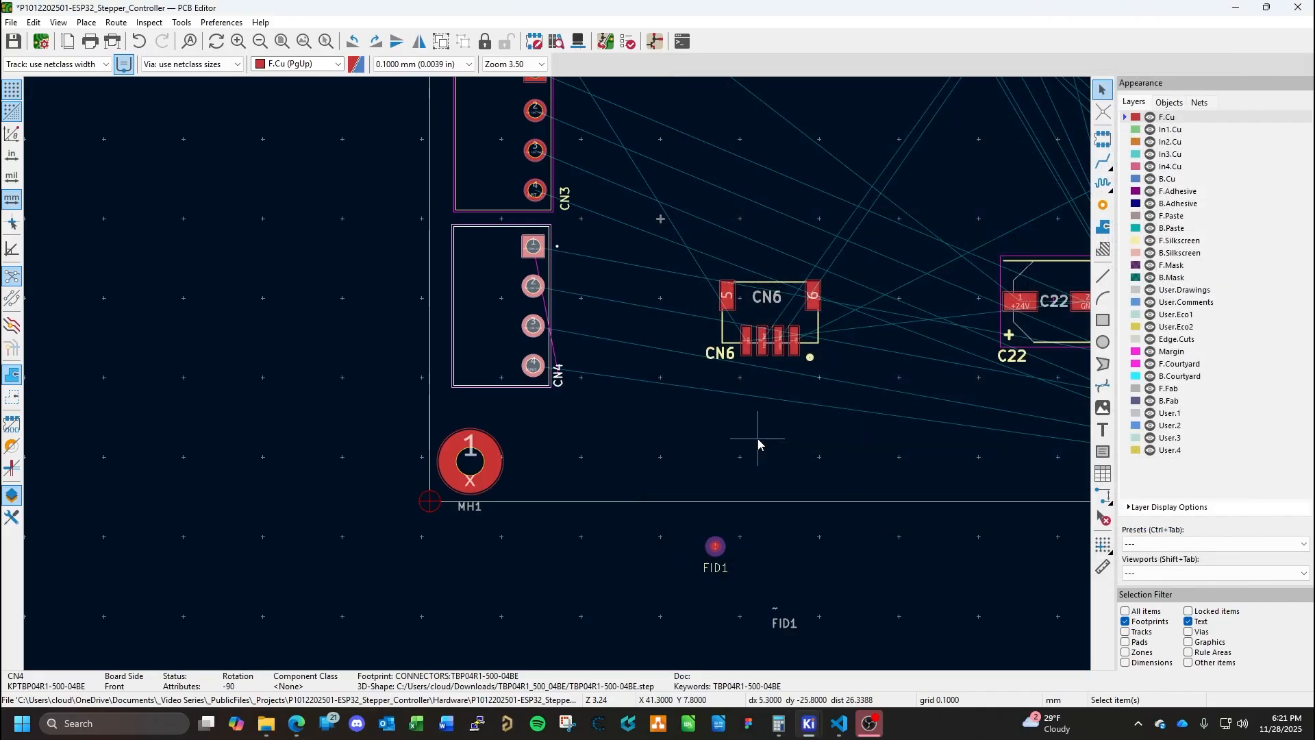
double_click(493, 309)
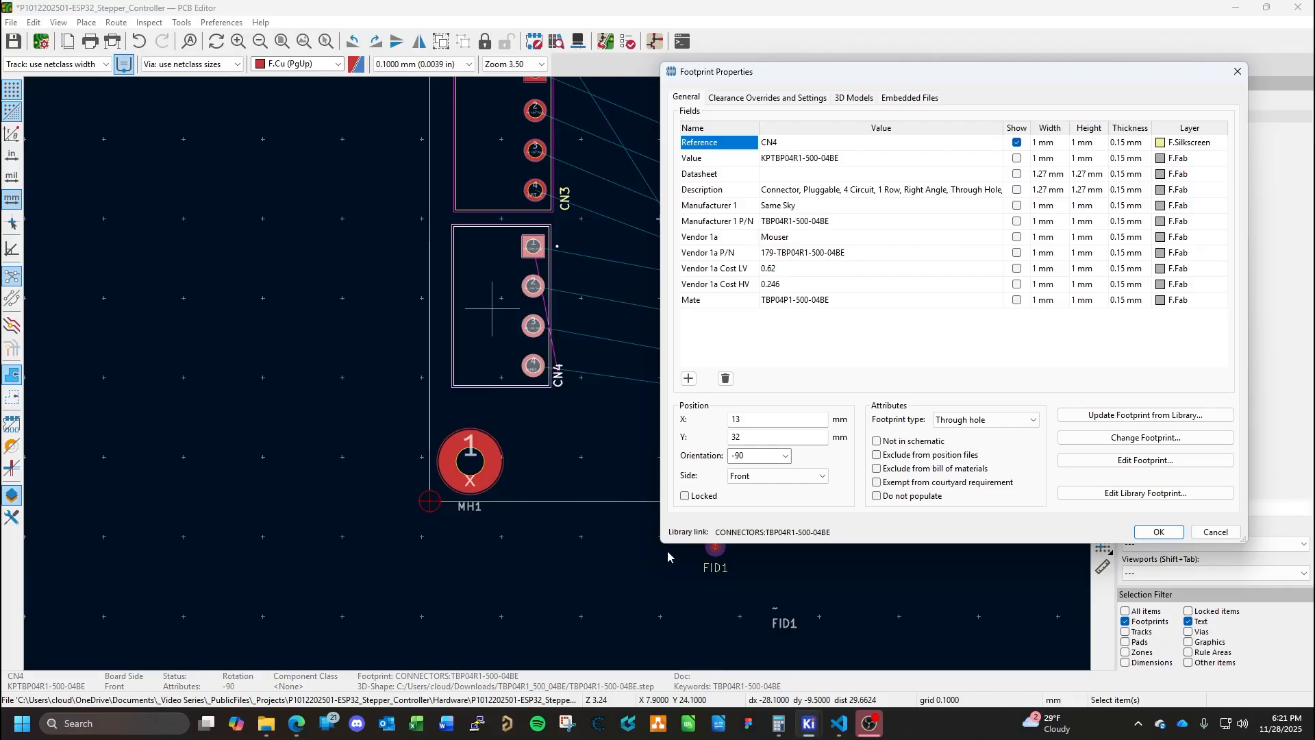
click(1168, 533)
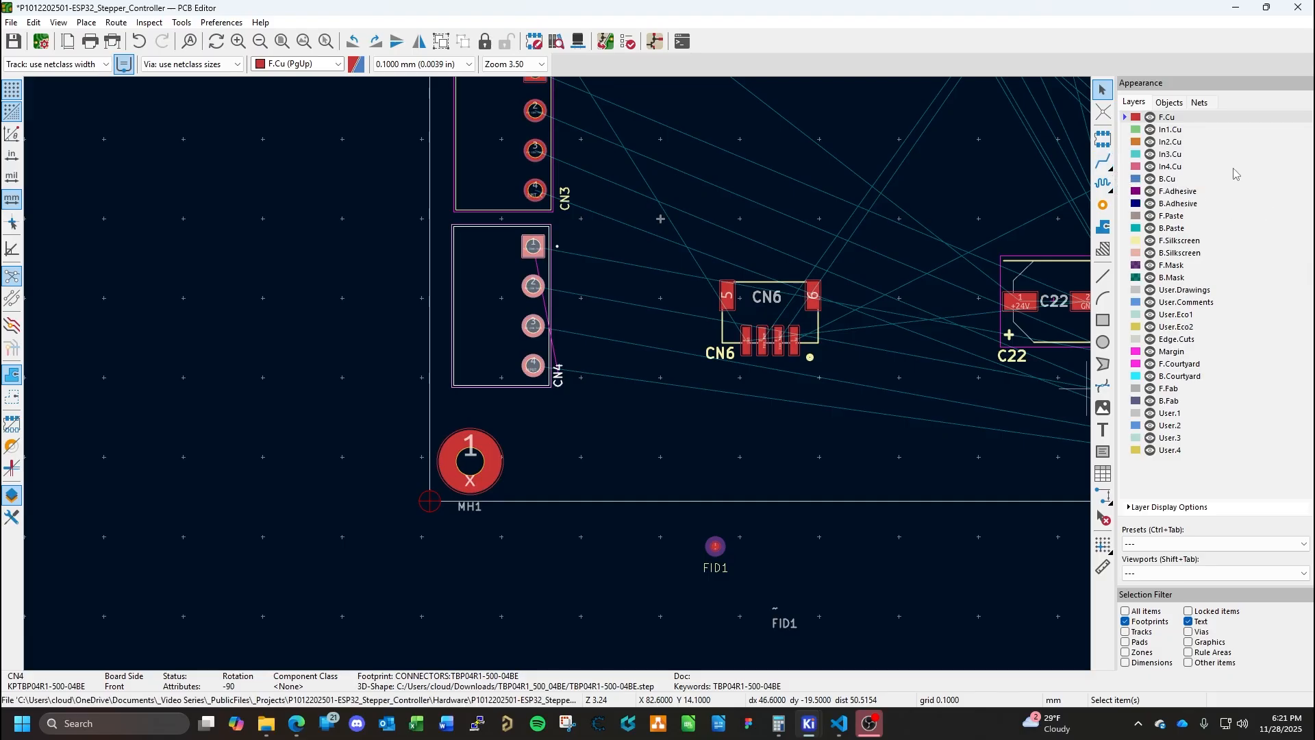
click(1171, 104)
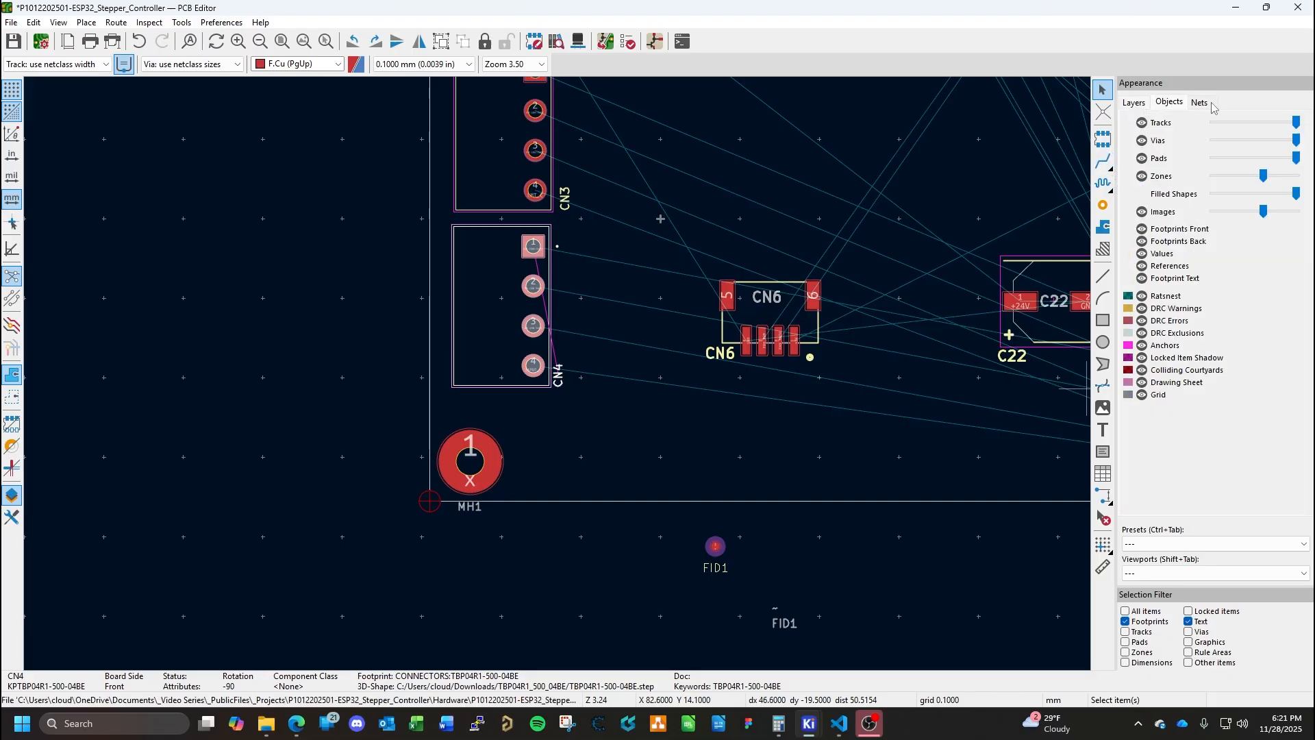
click(1200, 103)
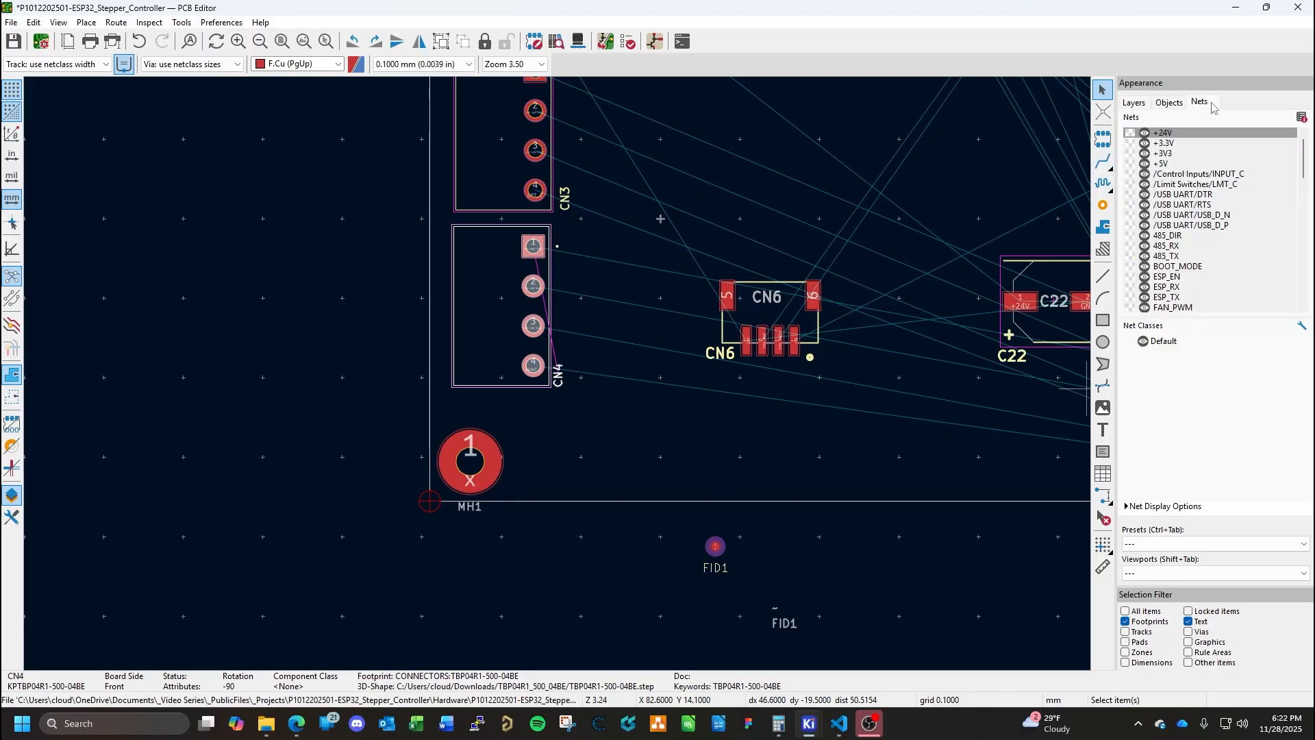
click(1134, 102)
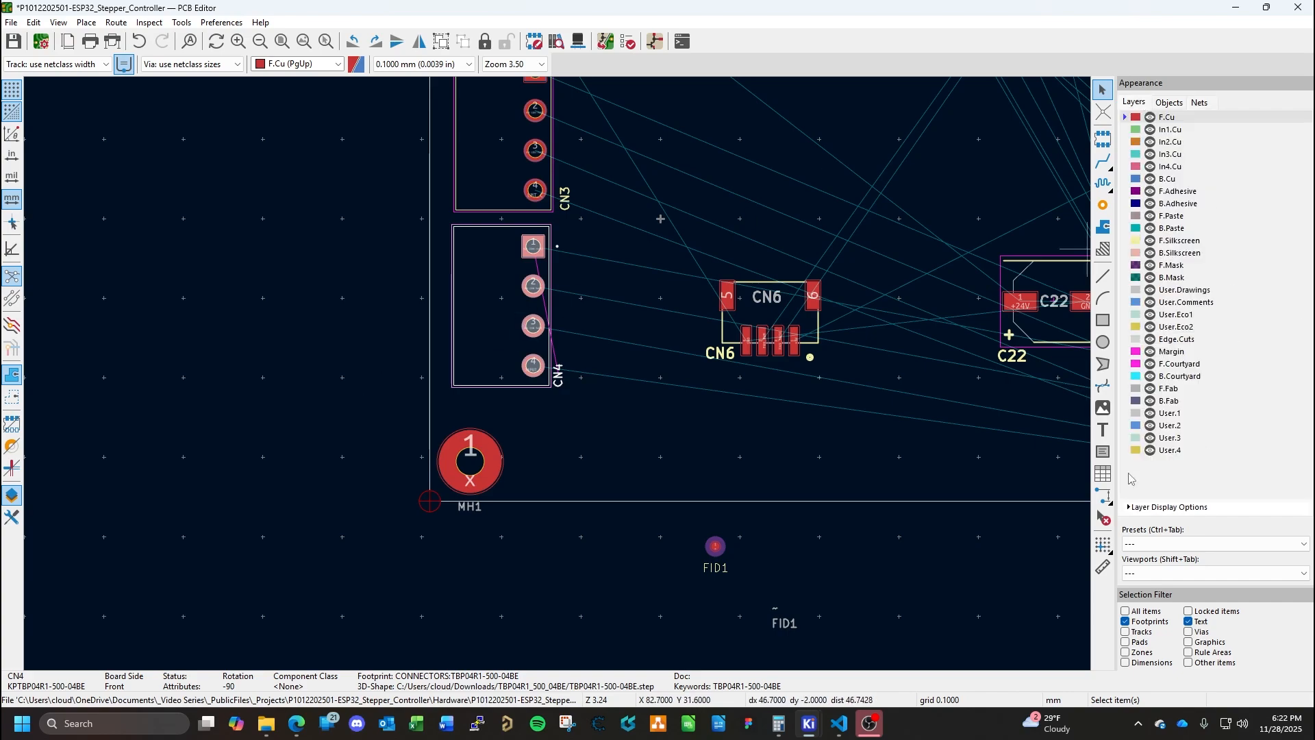
double_click(490, 258)
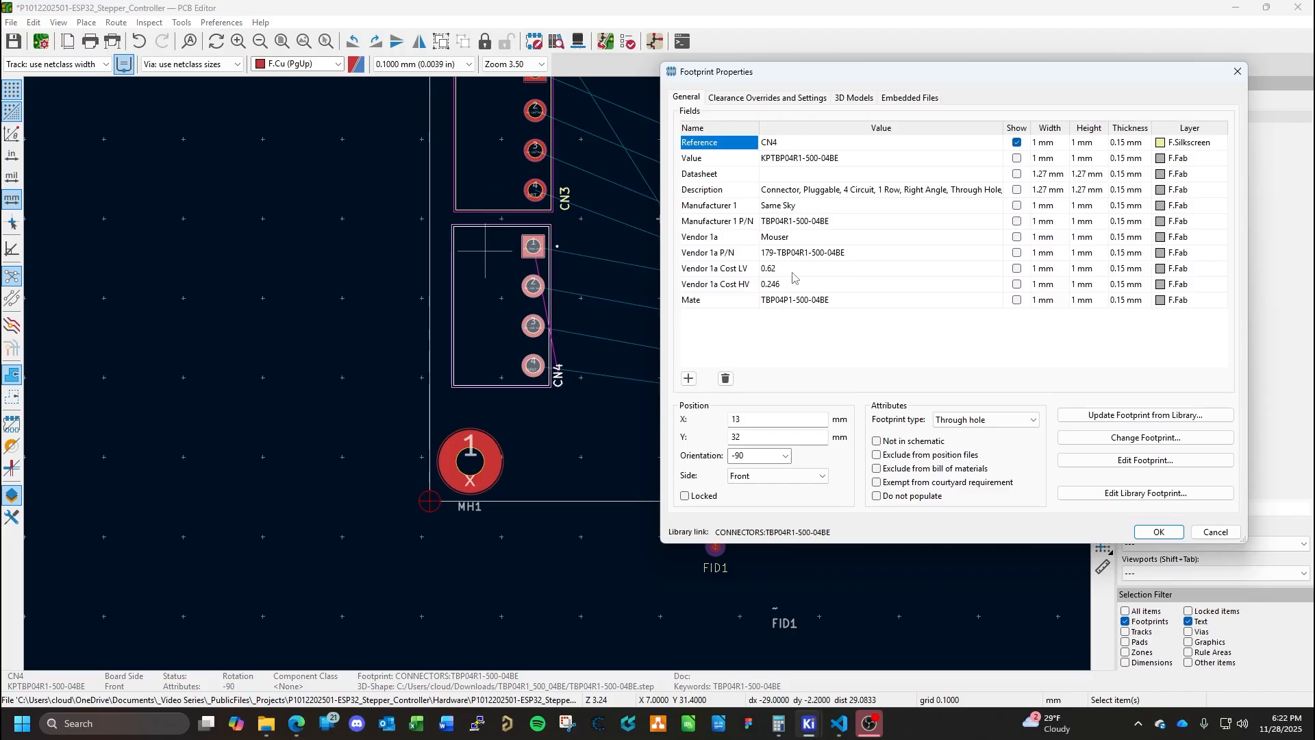
click(1214, 533)
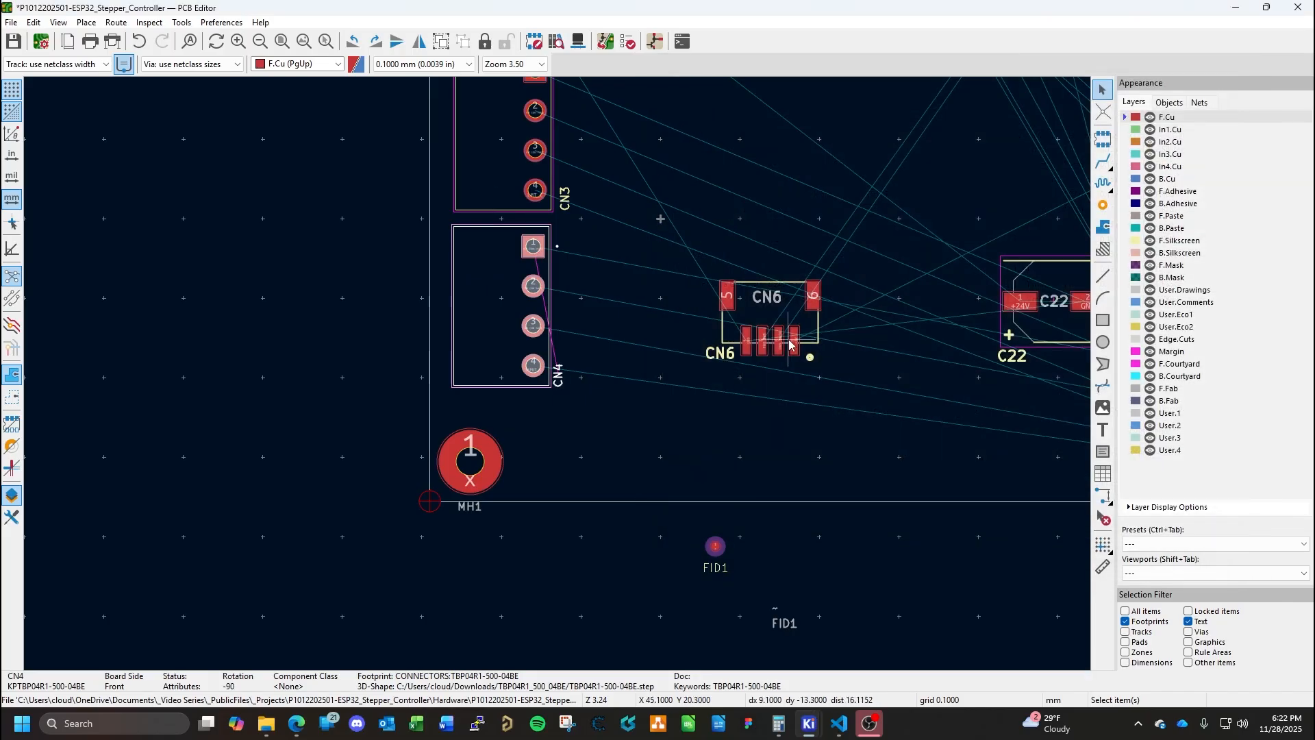
click(58, 23)
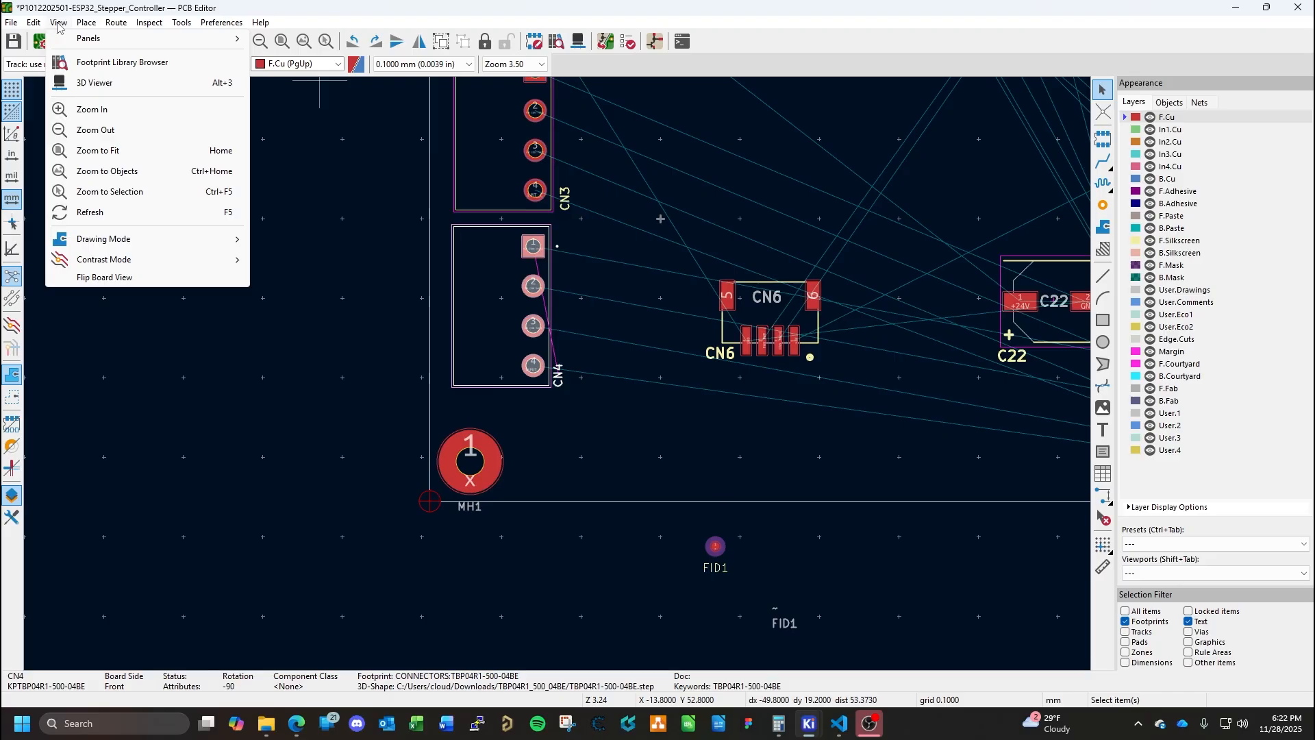
mouse_move(184, 25)
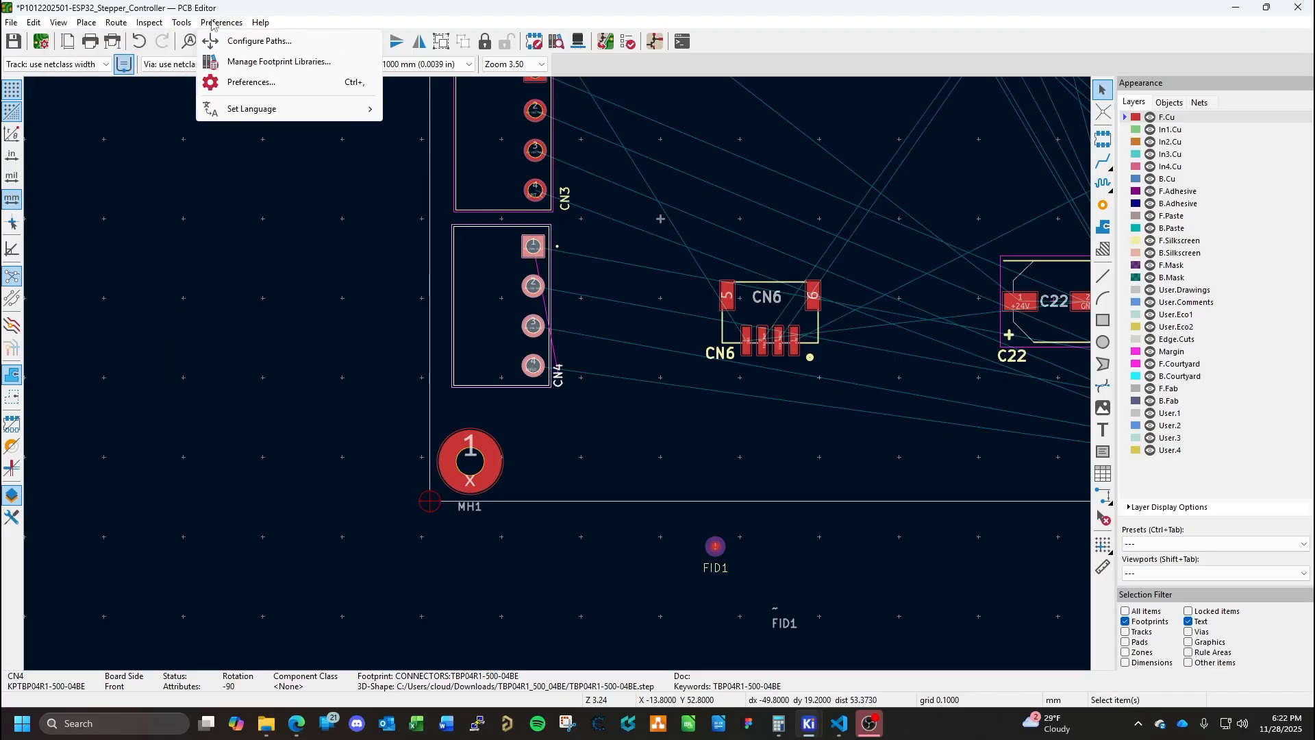
mouse_move(272, 25)
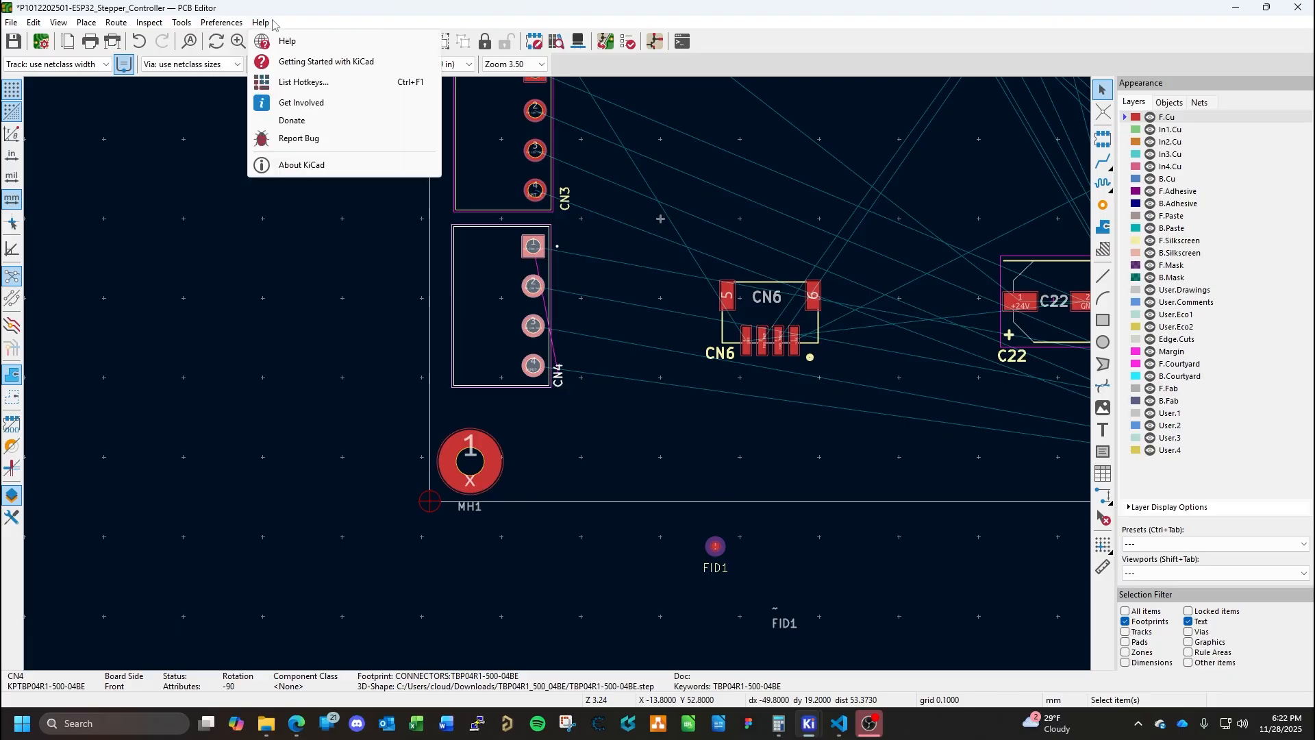
mouse_move(61, 27)
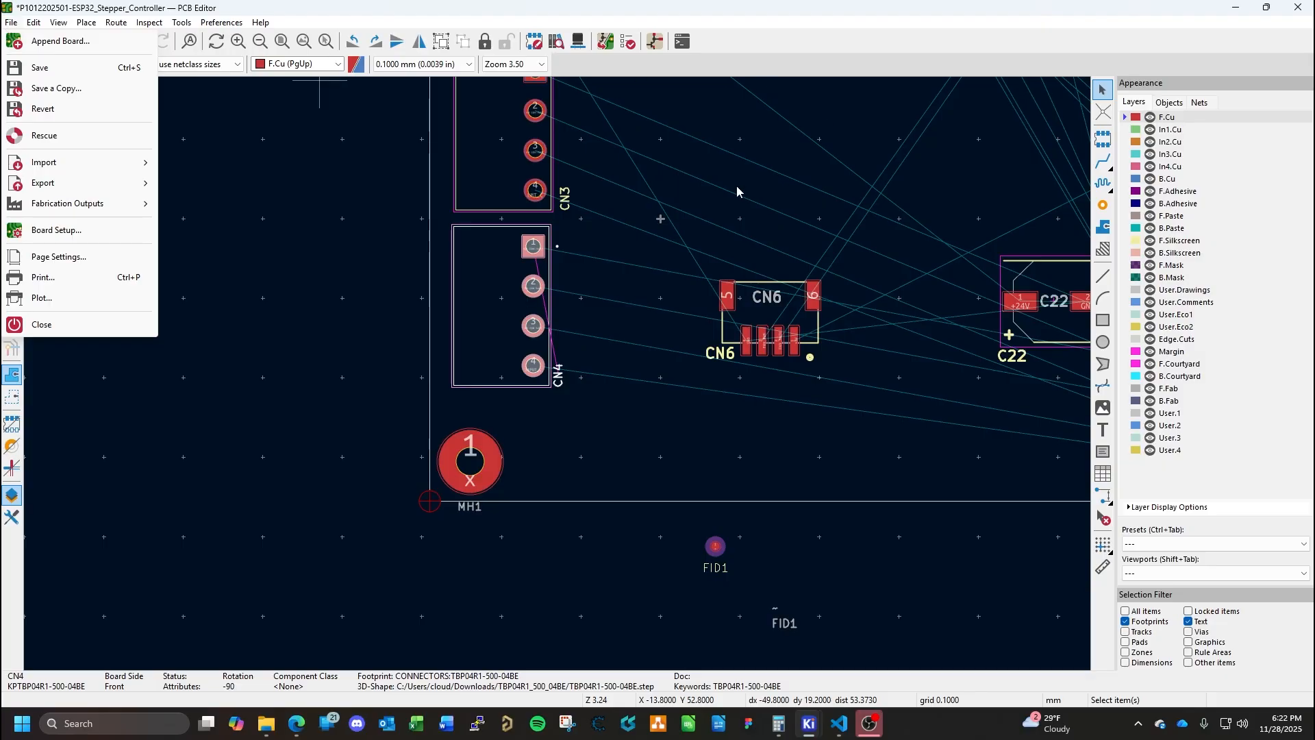
Set the Y position of connector CN4 to 30 mm.
double_click(513, 301)
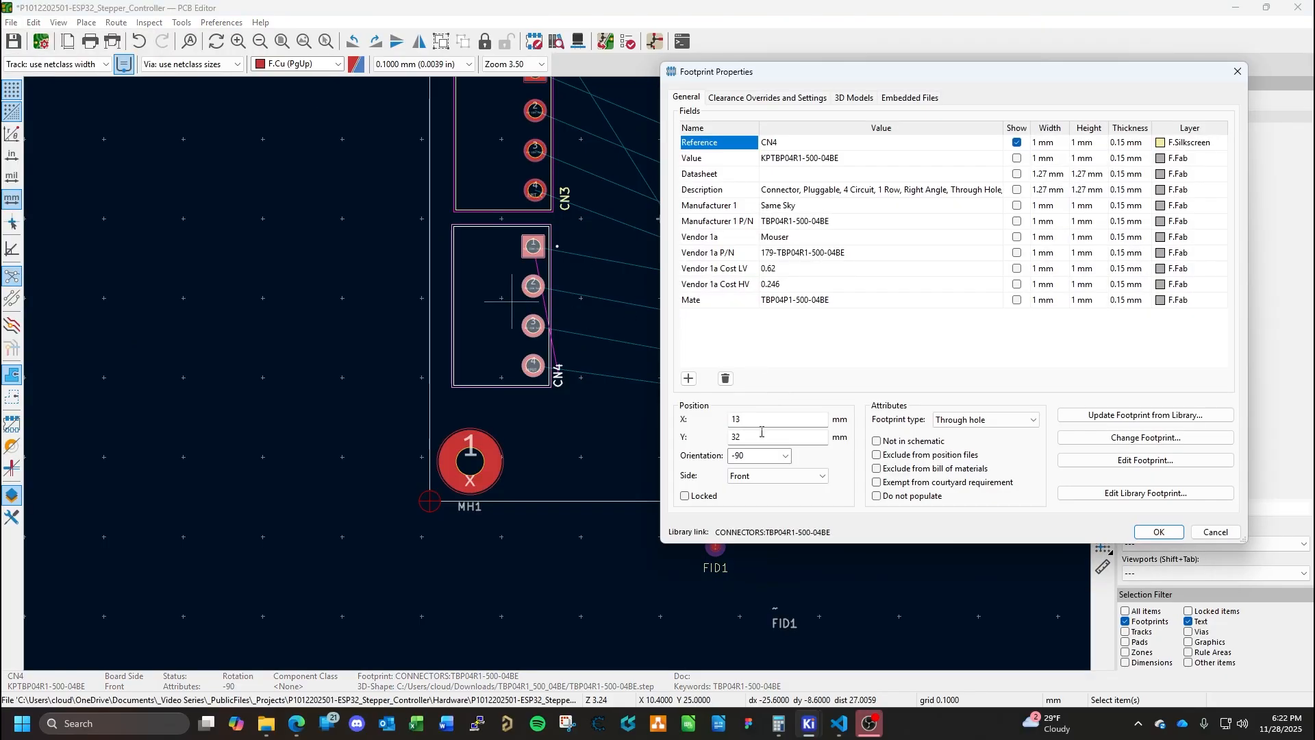
click(766, 441)
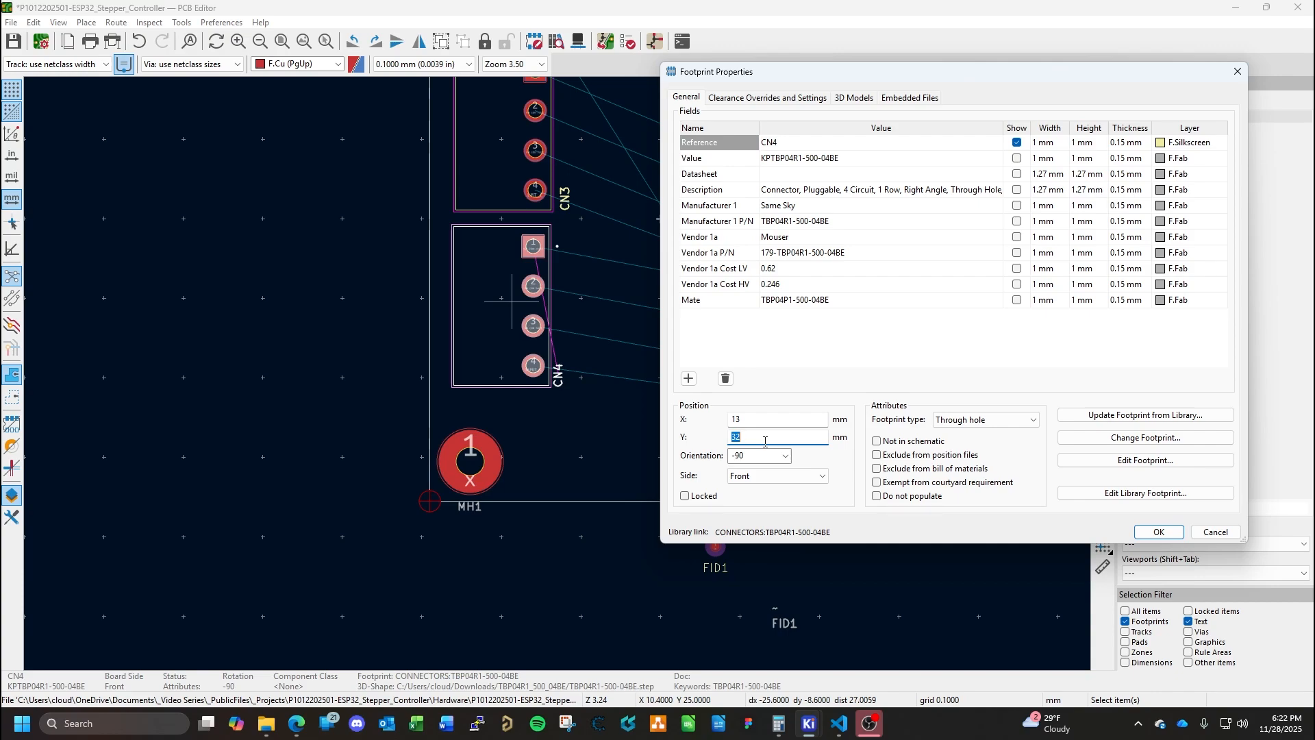
text(32.2)
key(Return)
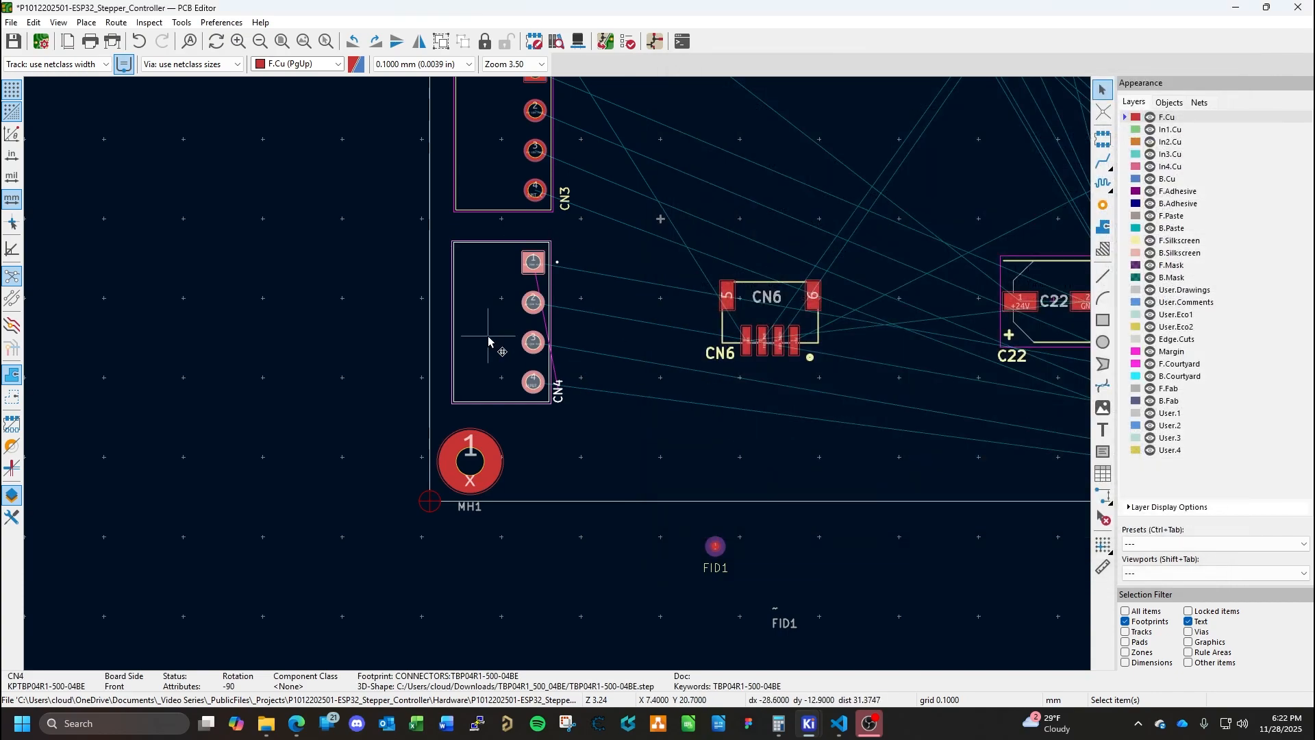
Lower connector CN4 toward mounting hole MH1 by setting its Y position to 28 mm.
double_click(500, 340)
click(781, 439)
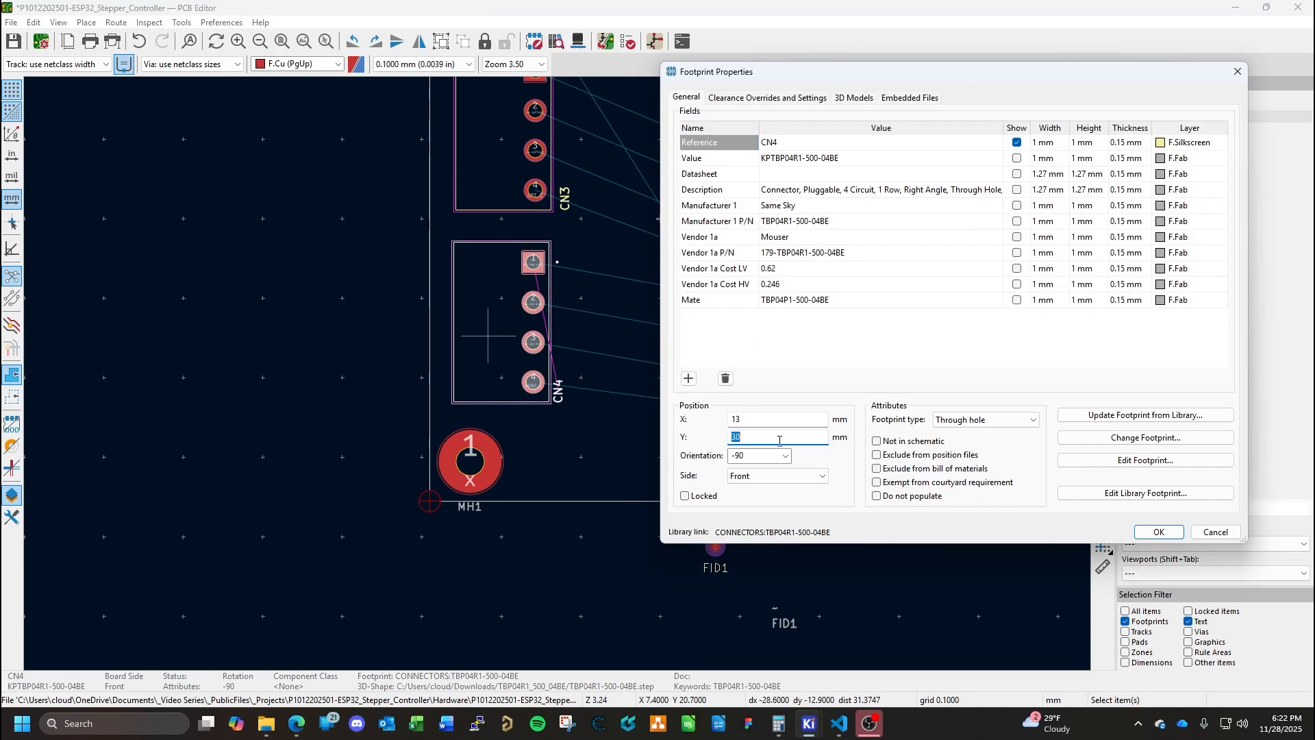
text(32)
key(Return)
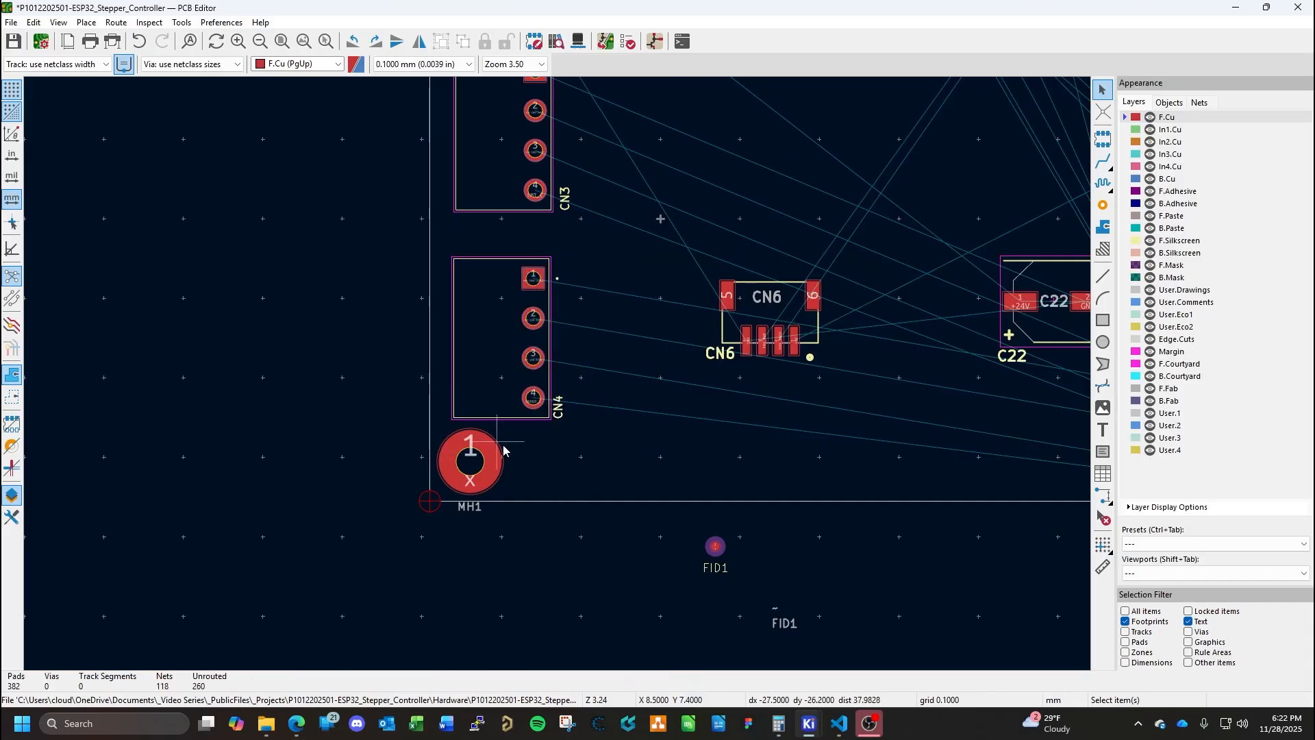
Set the X position of connector CN4 to 15 mm and deselect it.
double_click(484, 363)
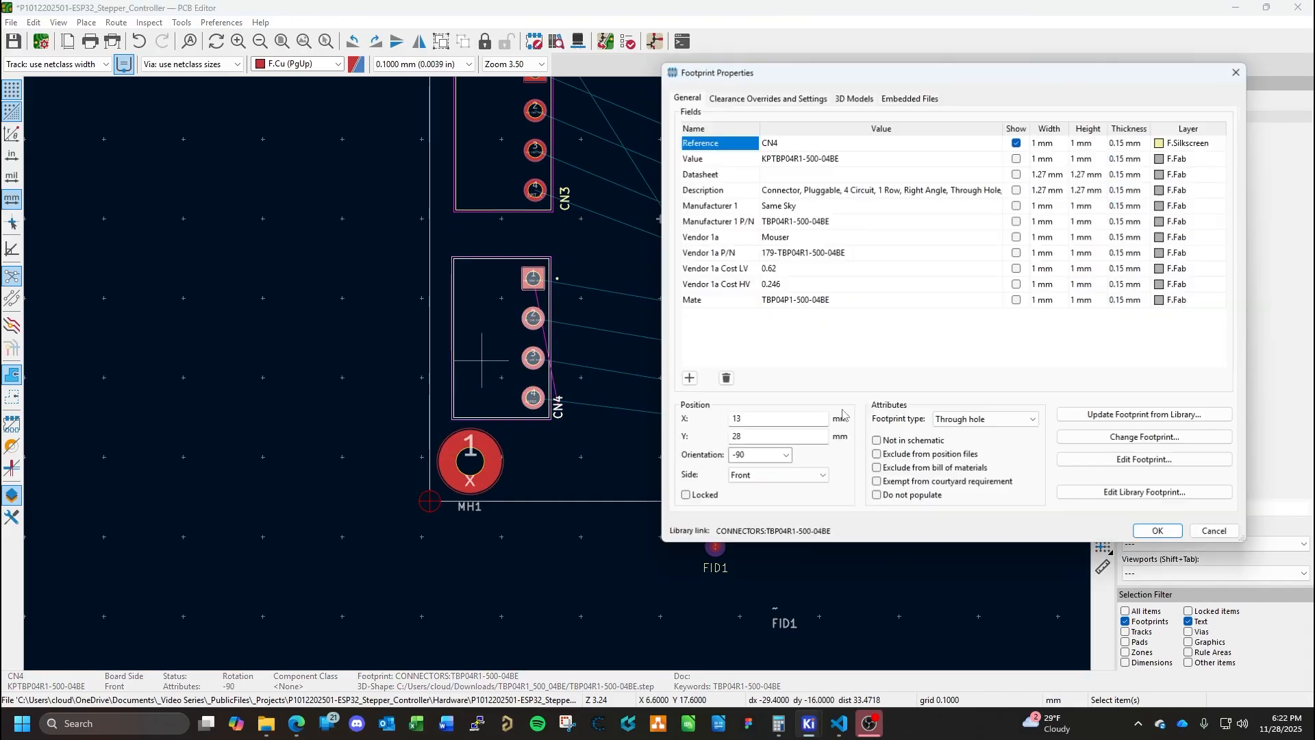
double_click(760, 419)
text(1)
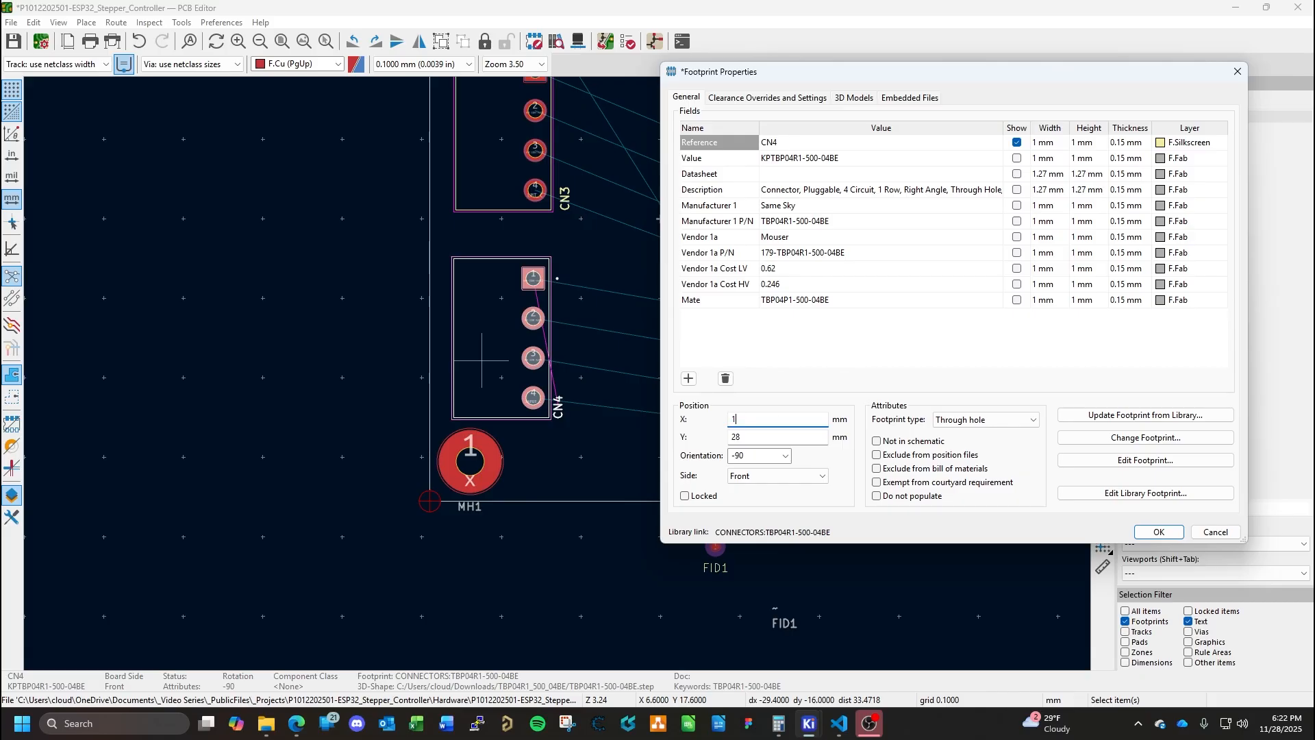
text(5)
key(Return)
click(664, 403)
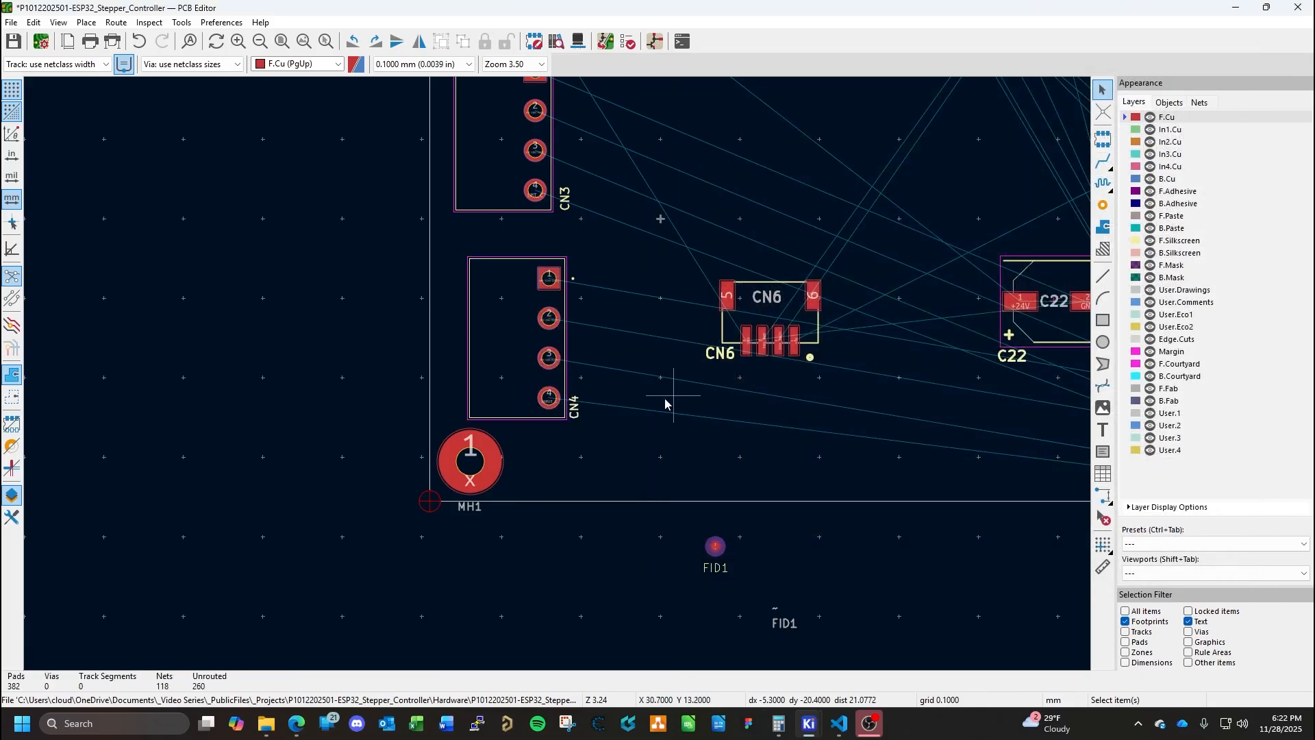
Set the X position of connector CN4 to 14 mm.
double_click(516, 351)
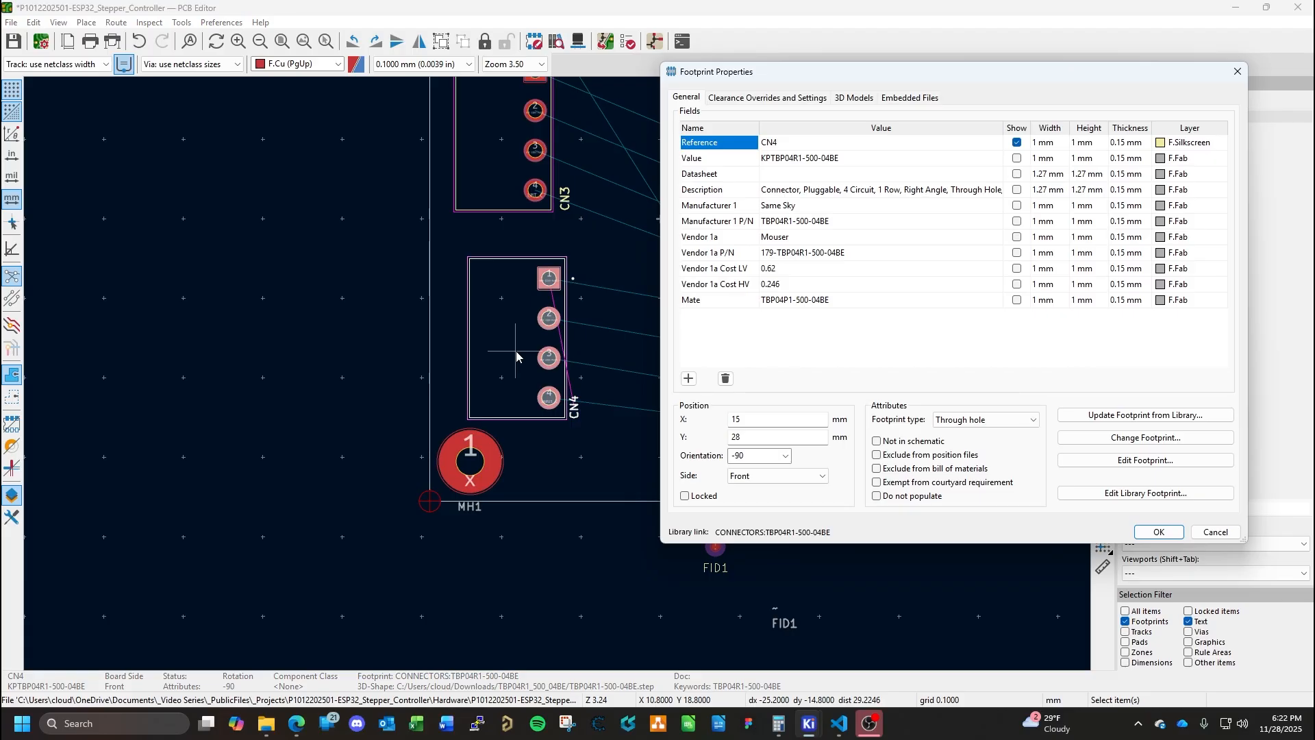
click(777, 422)
text(14)
key(Return)
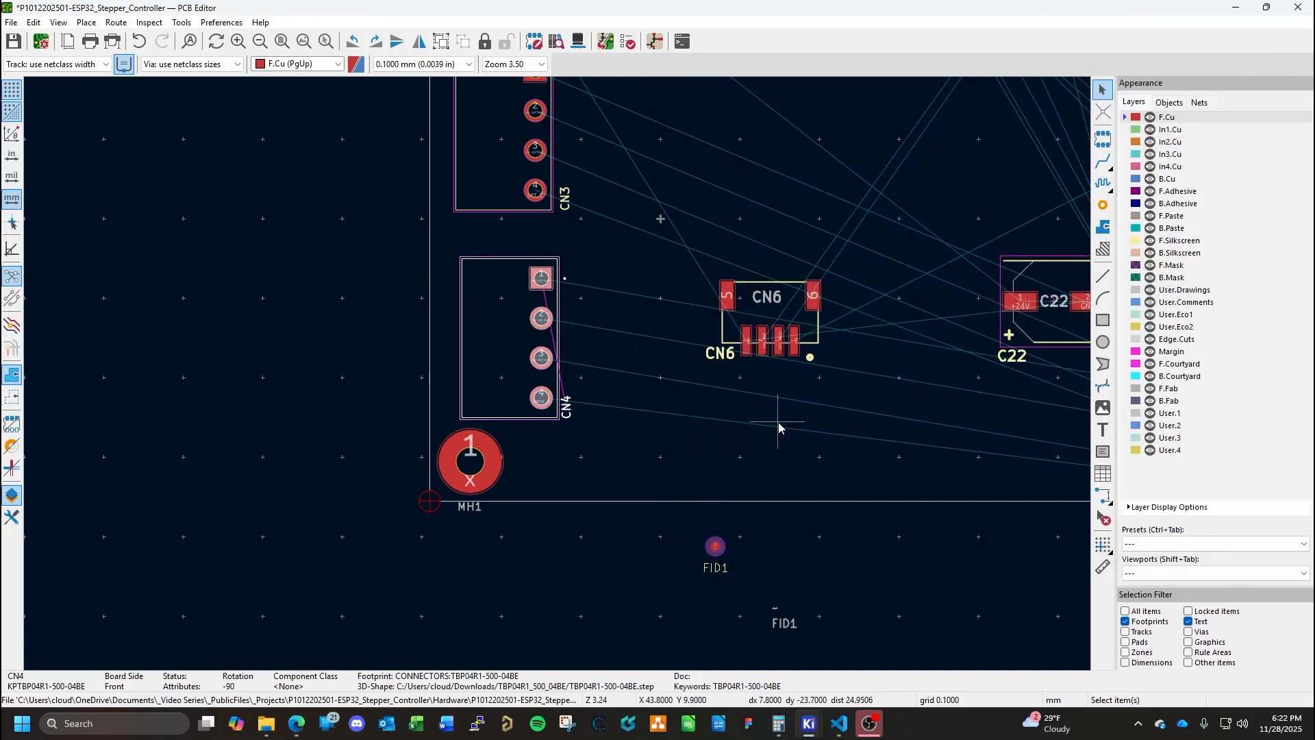
Set the X position of connector CN4 to 12 mm.
double_click(510, 328)
click(762, 422)
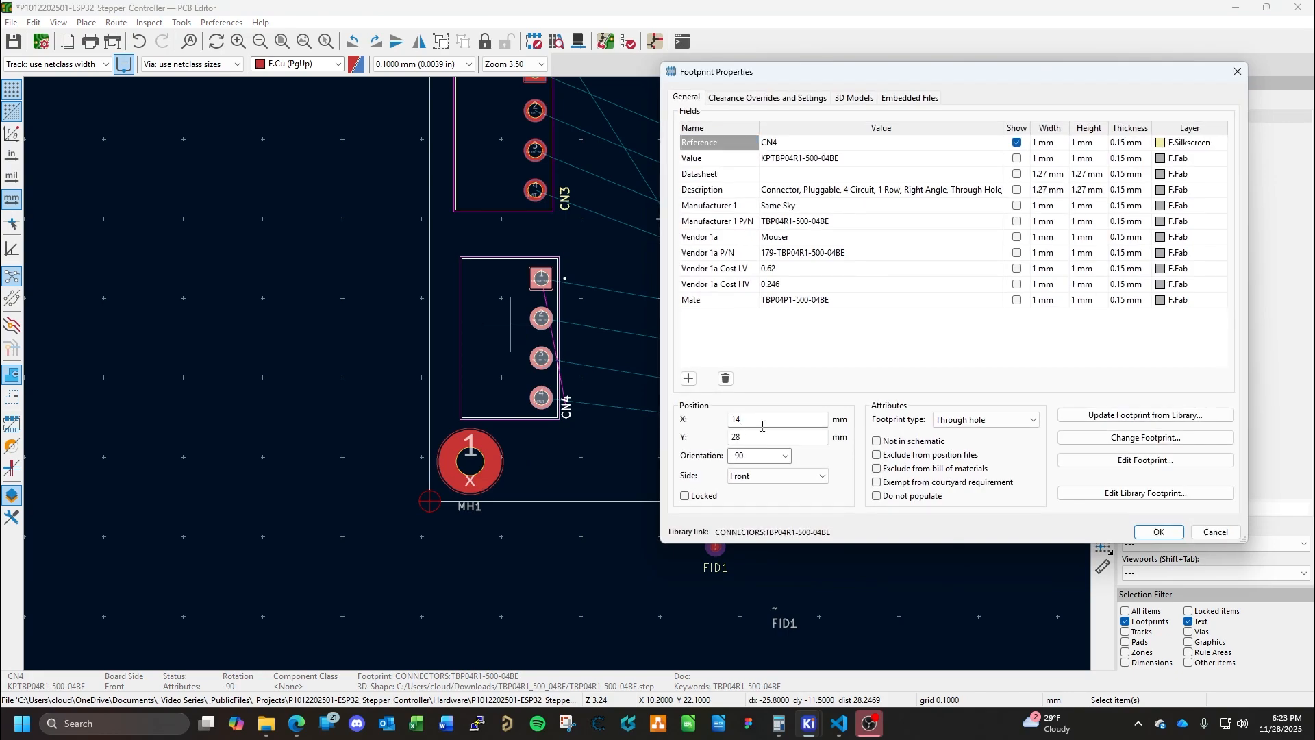
text(12)
key(Return)
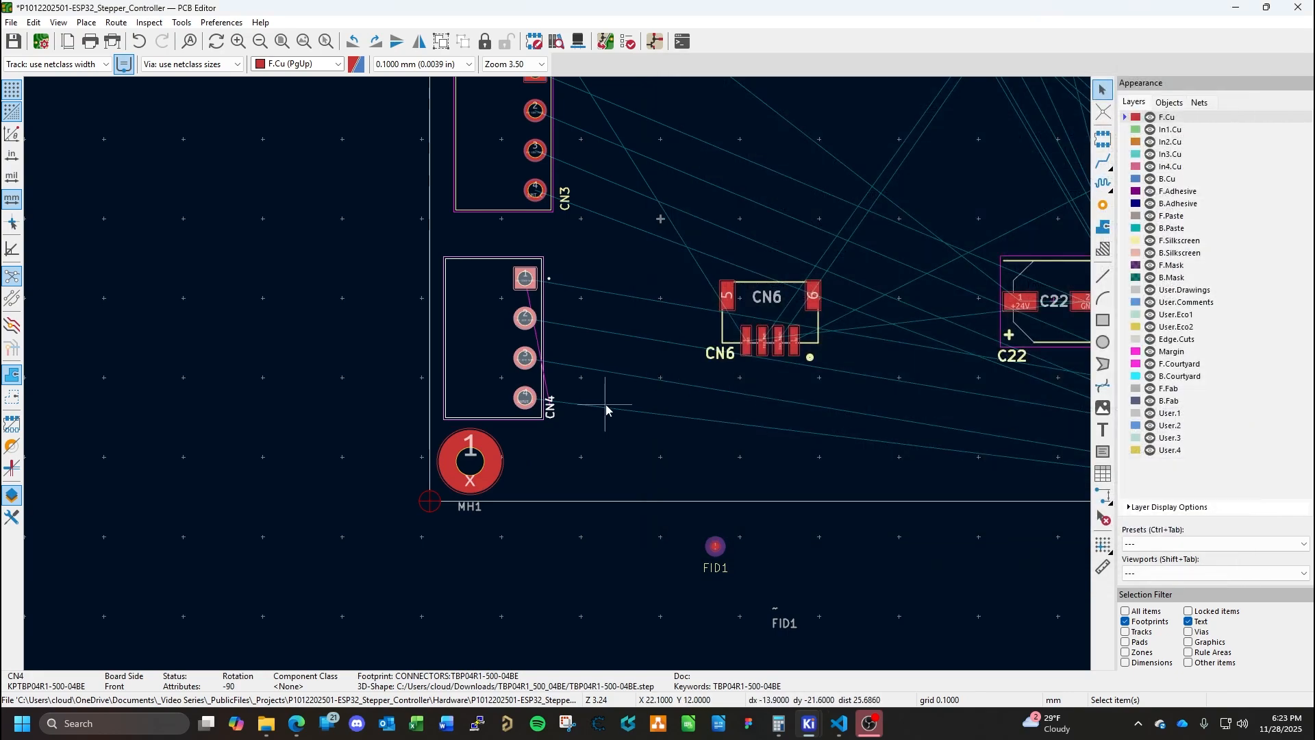
Set the X position of connector CN4 to 10 mm.
double_click(487, 352)
double_click(767, 420)
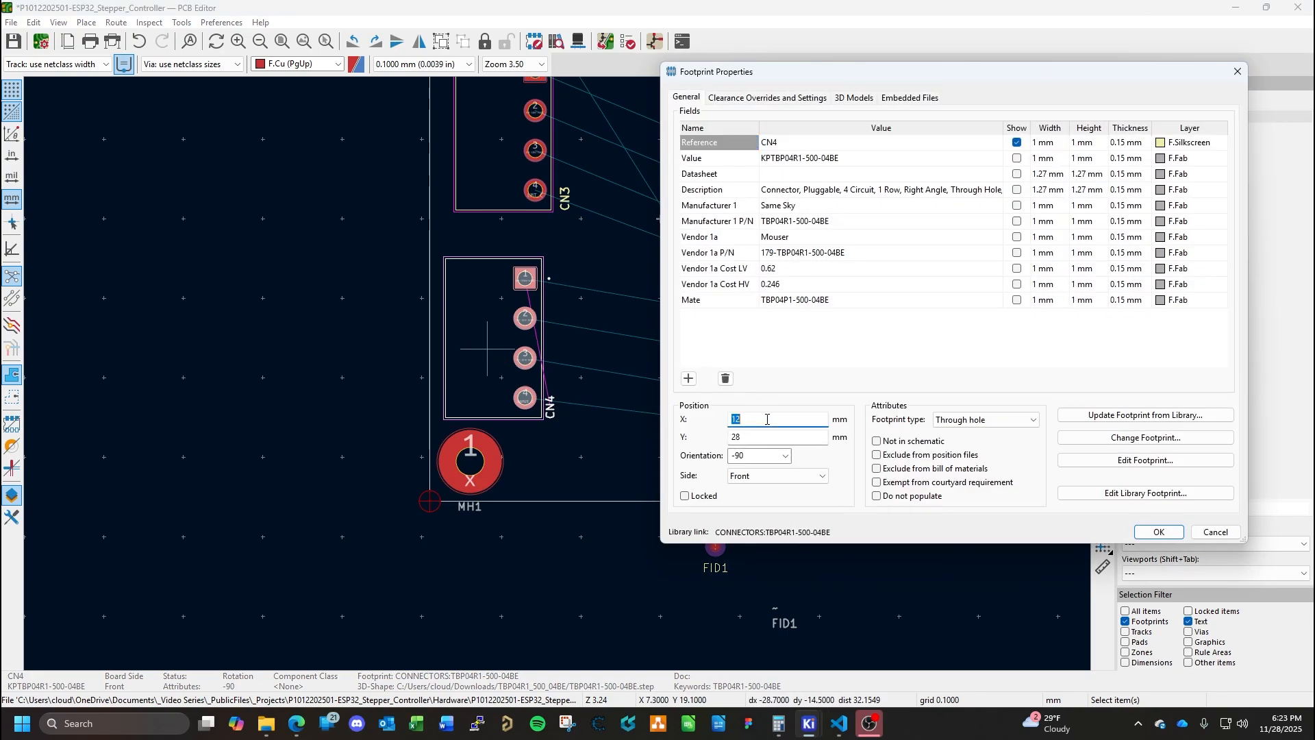
text(10)
key(Return)
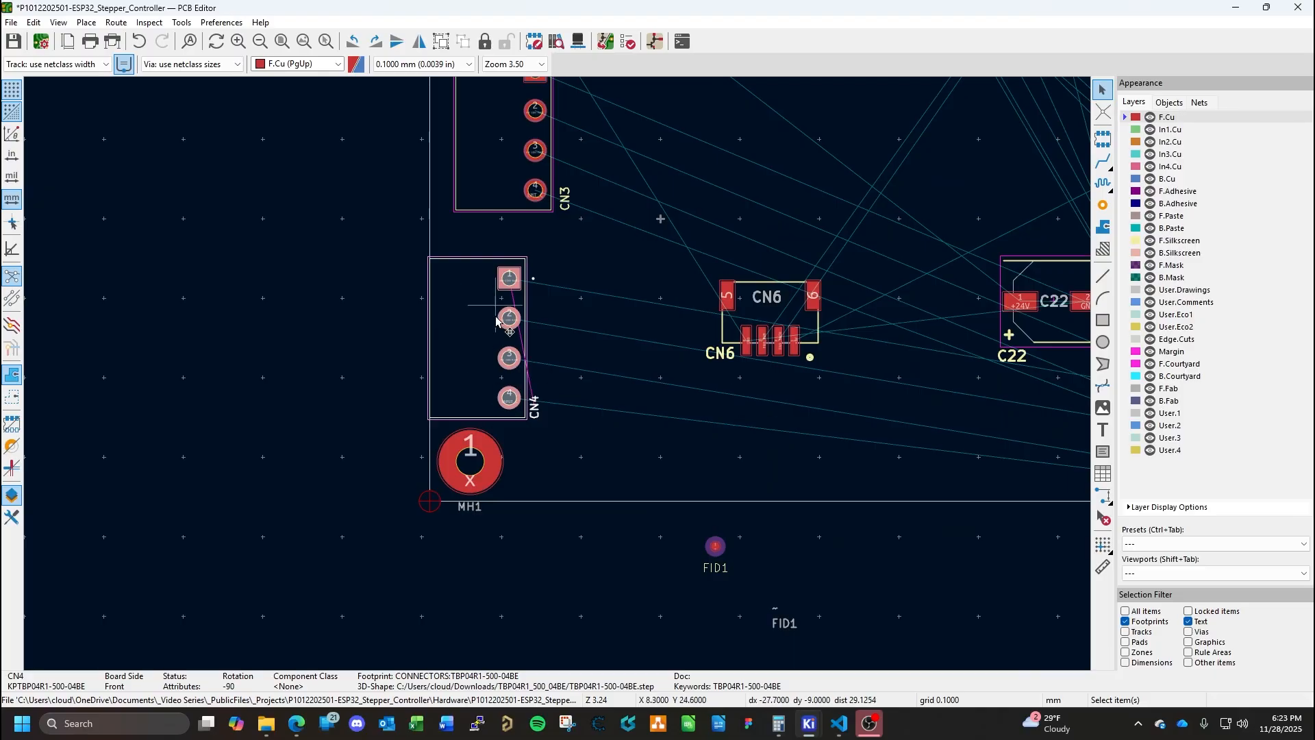
Set the X position of connector CN4 to 11 mm.
ctrl+scroll(446, 403, left, 2)
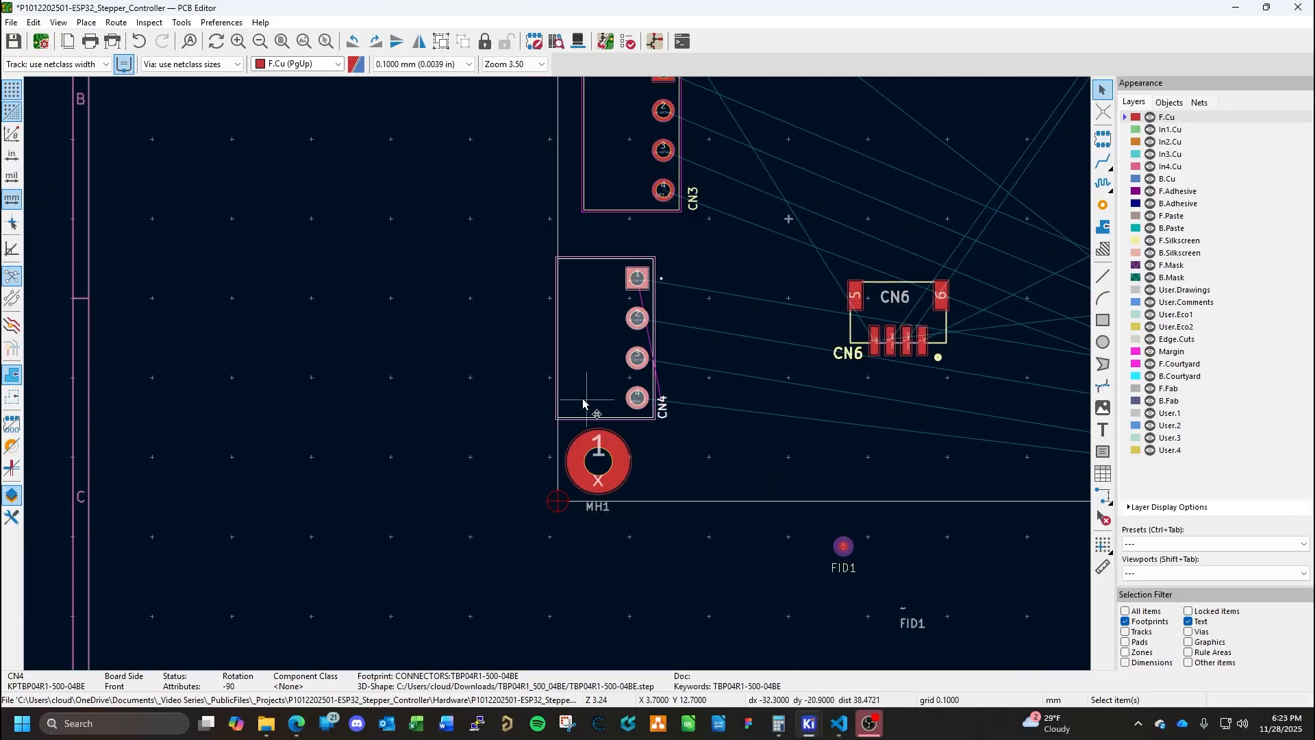
scroll(545, 405, up, 5)
double_click(635, 356)
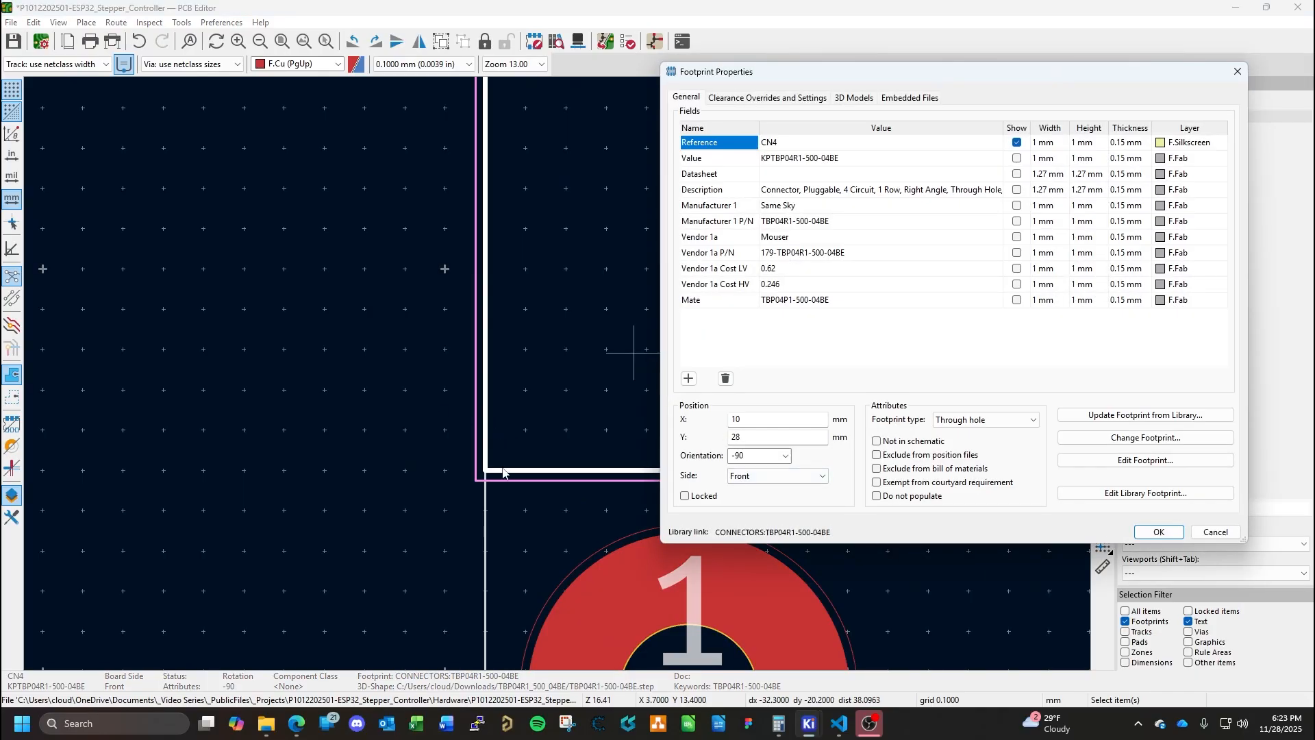
click(771, 421)
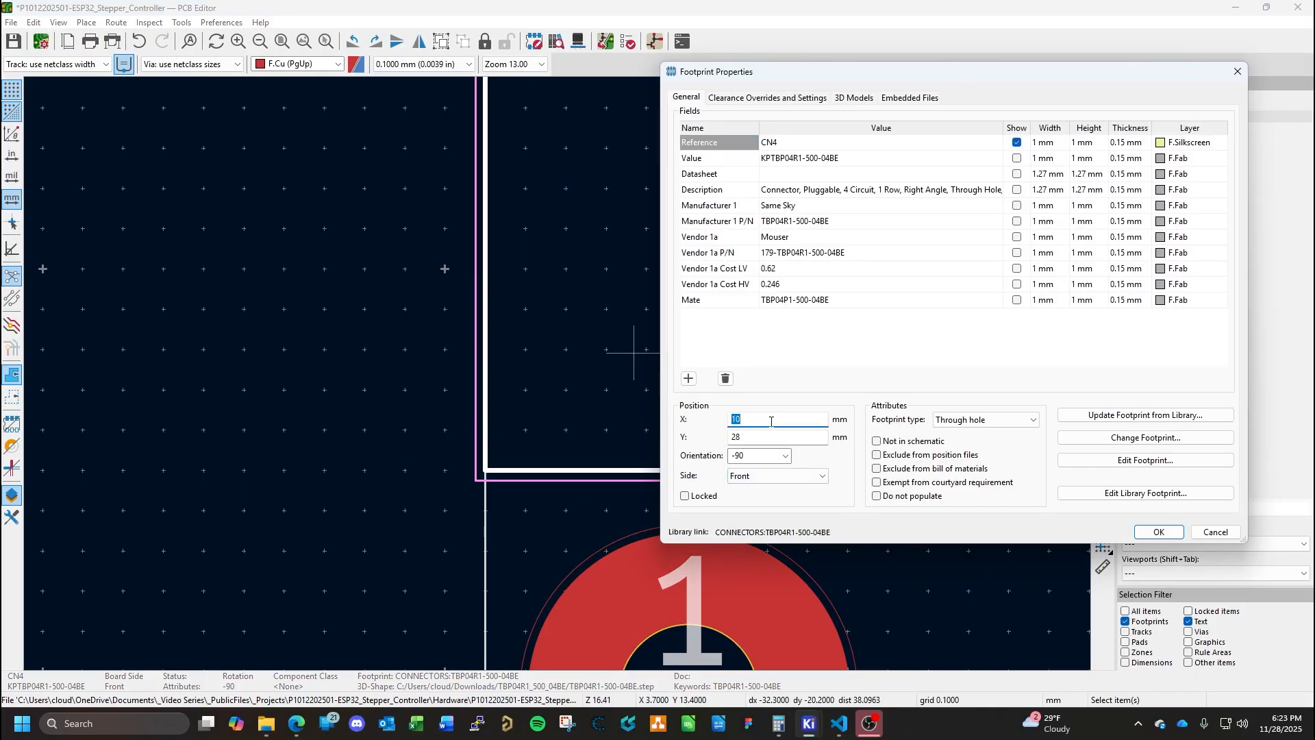
text(11)
key(Return)
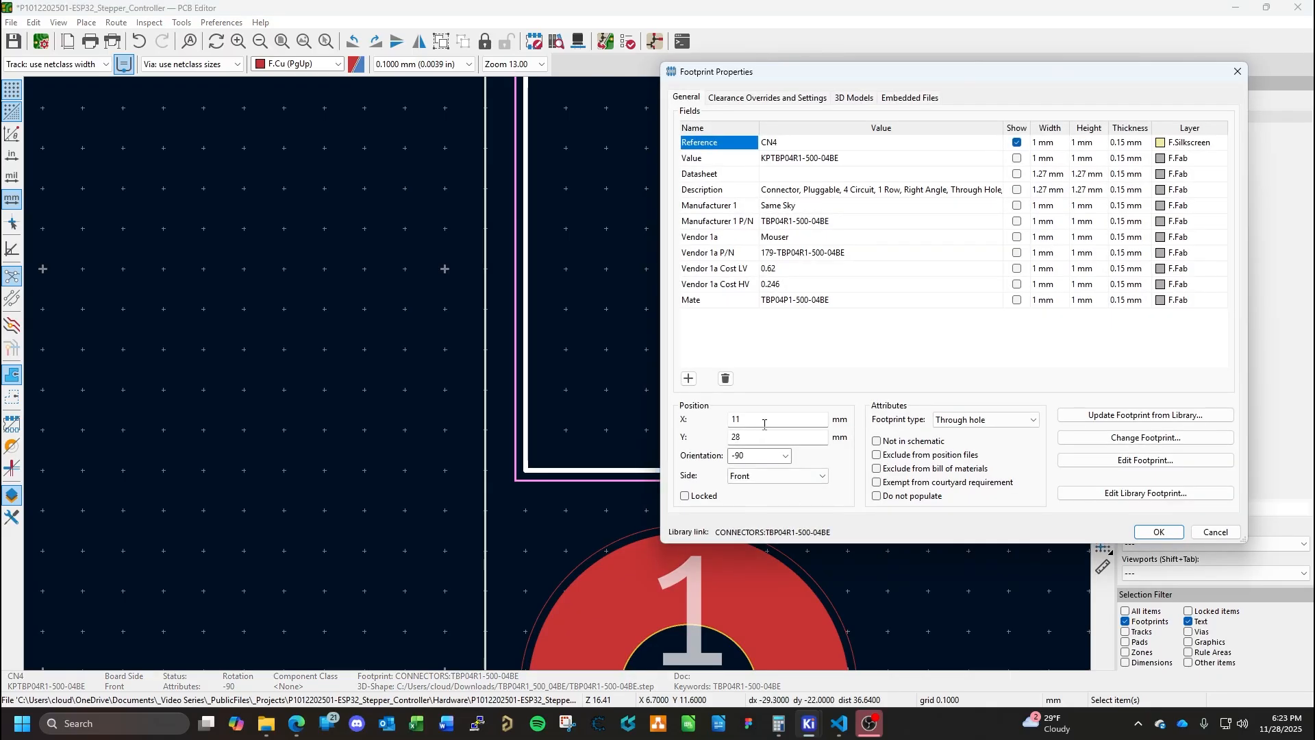
Set connector CN4's X position halfway between 10 and 11 mm, so its outline sits just inside the board's left edge.
click(765, 424)
text(1)
key(Return)
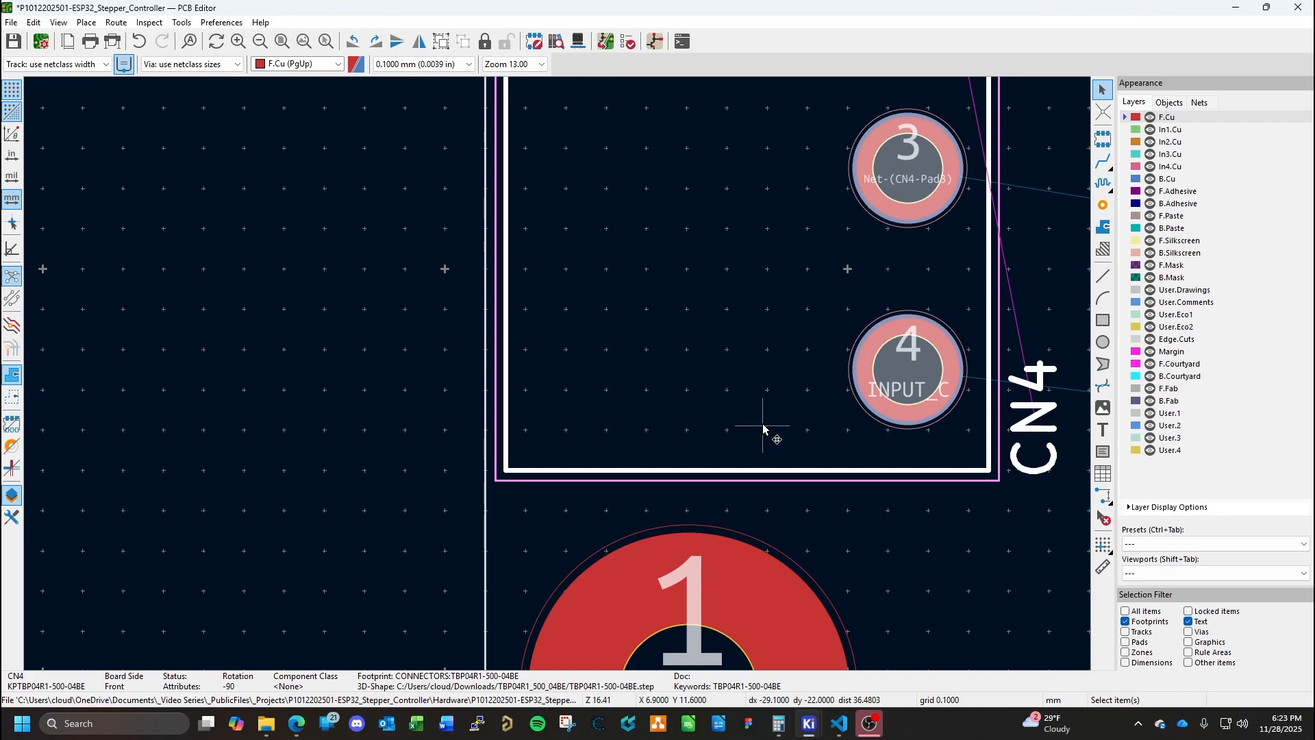
Rotate CN4's reference label to read horizontally and place it just below the connector outline, near pad 4.
scroll(558, 376, down, 3)
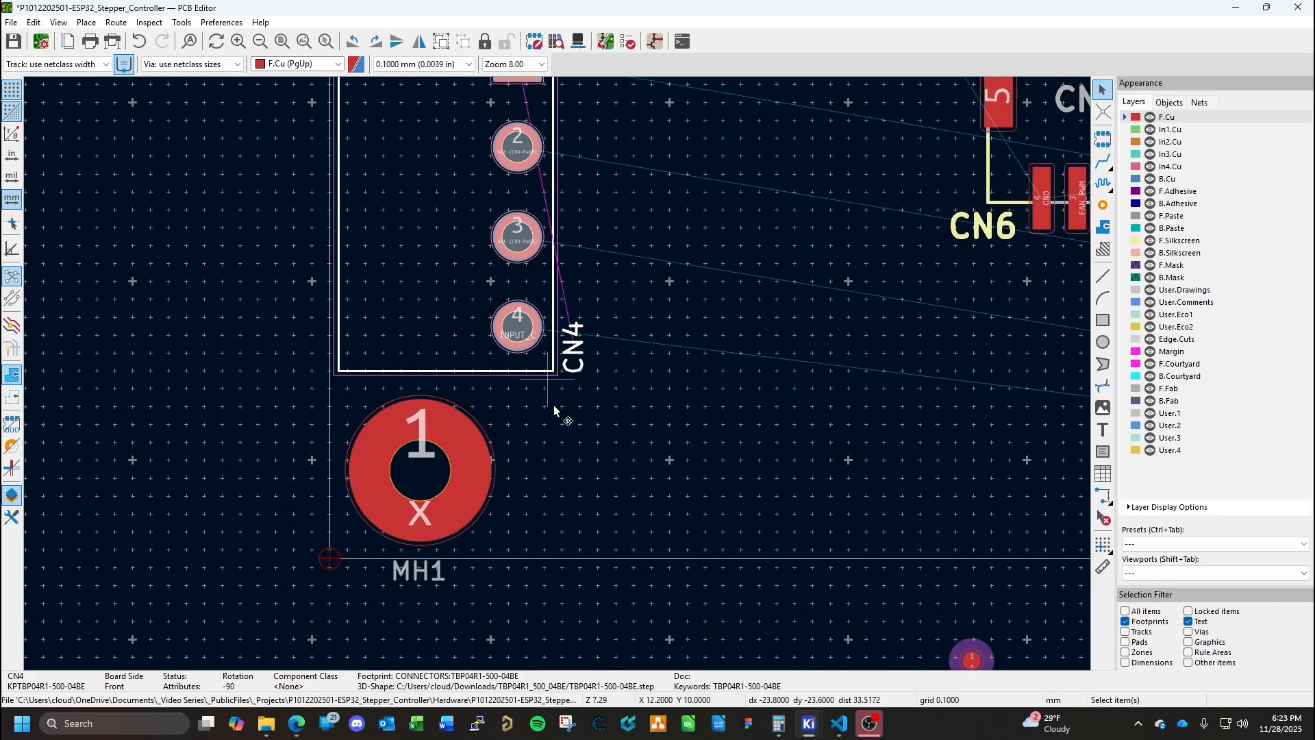
middle_drag(548, 379, 584, 492)
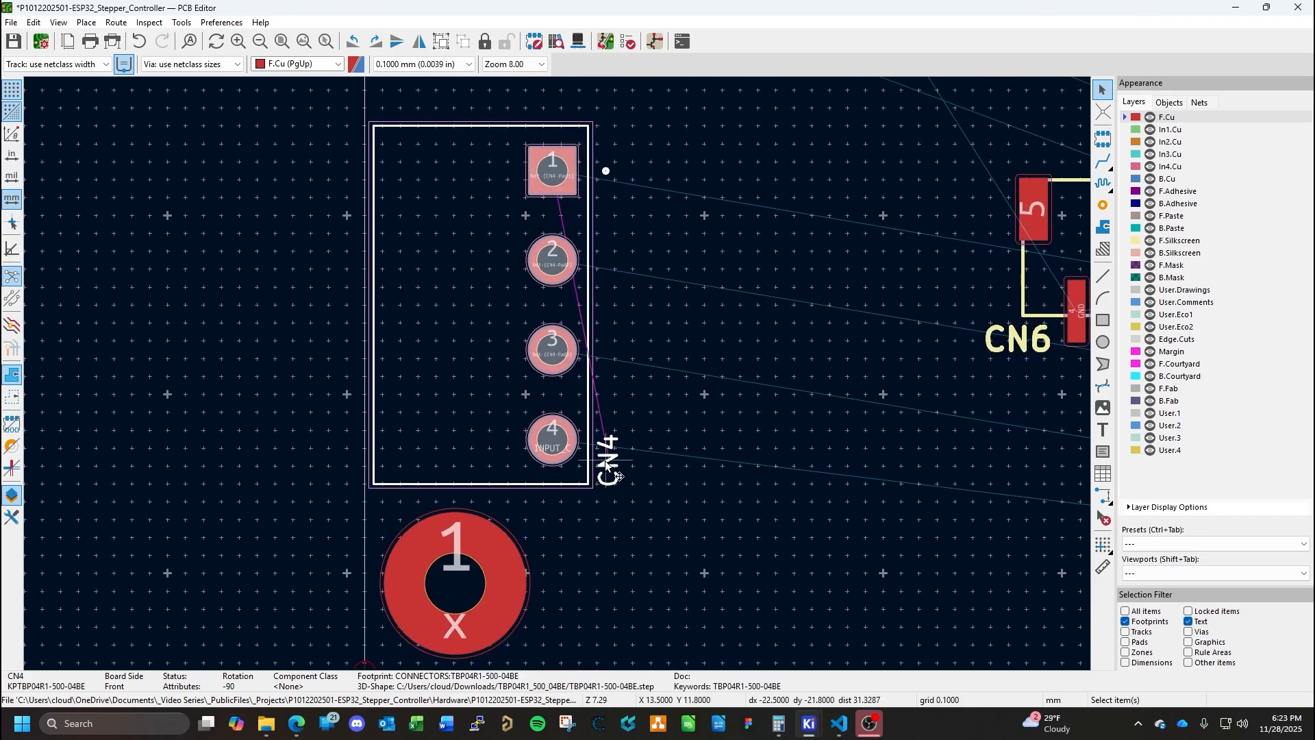
click(609, 455)
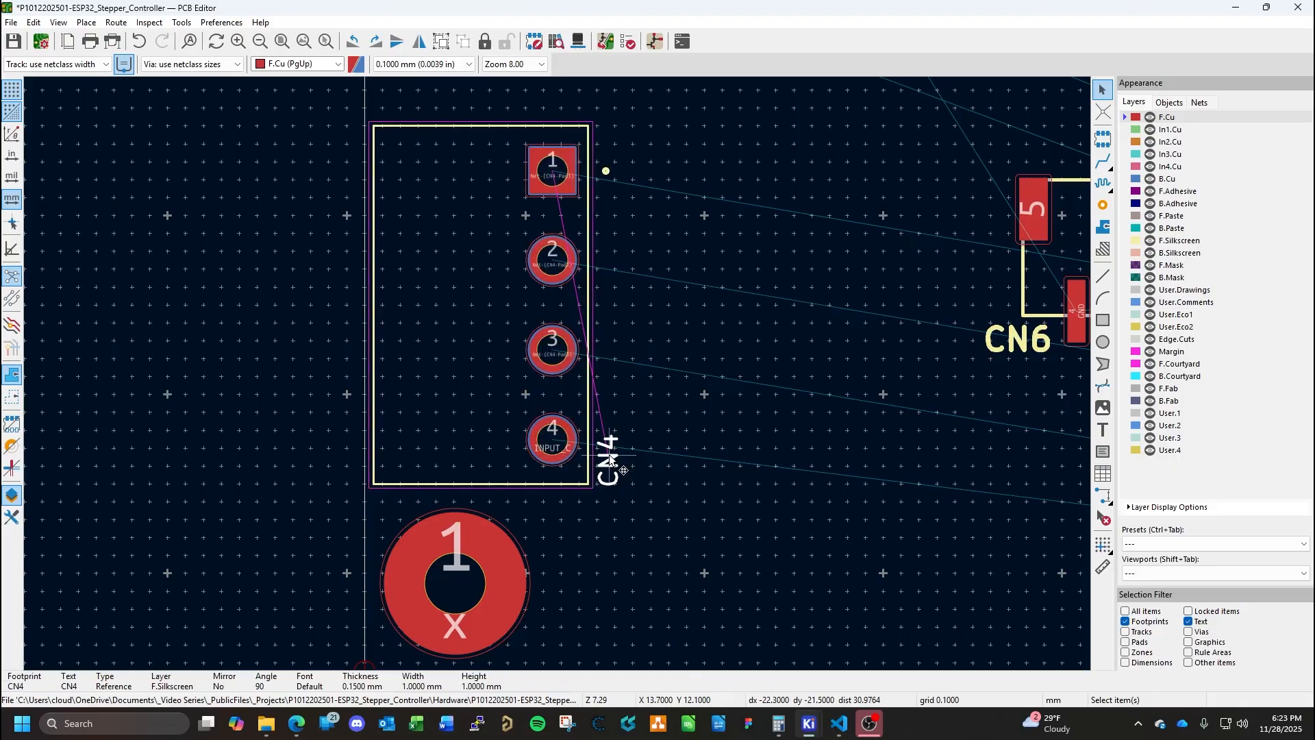
key(m)
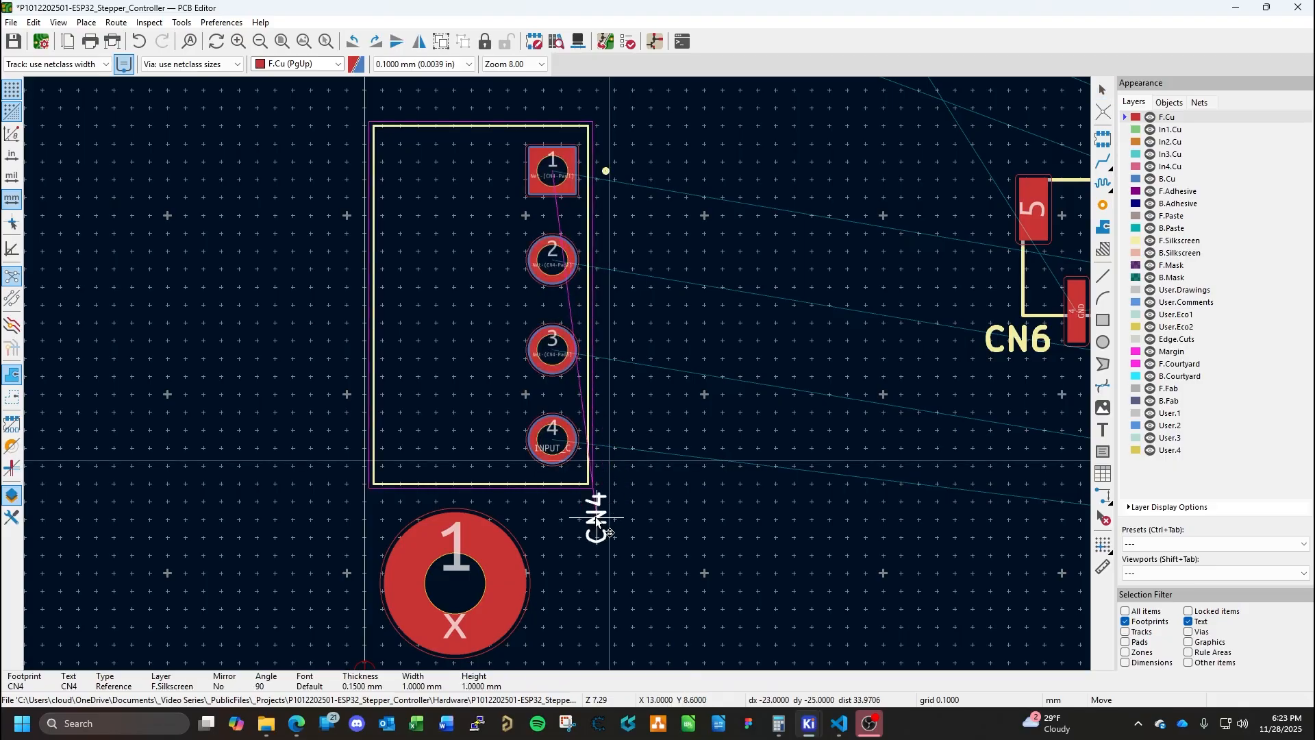
key(r)
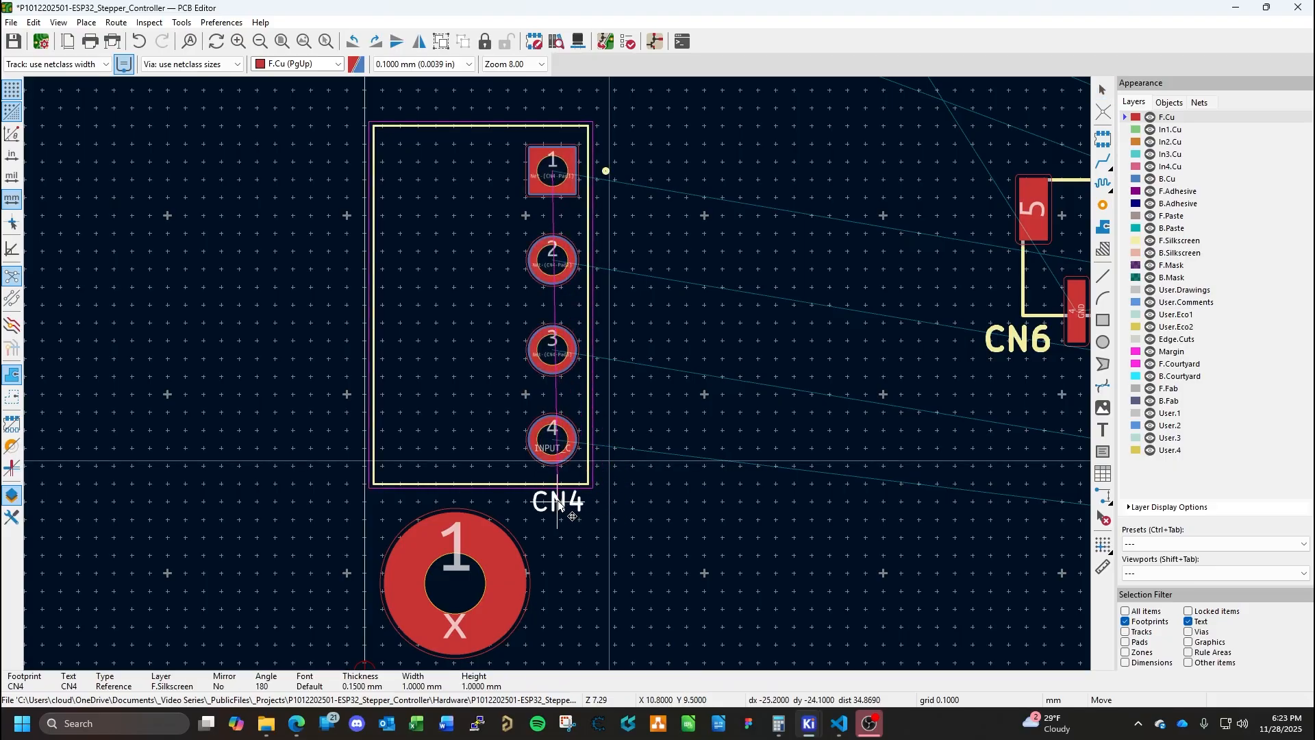
click(558, 502)
click(649, 491)
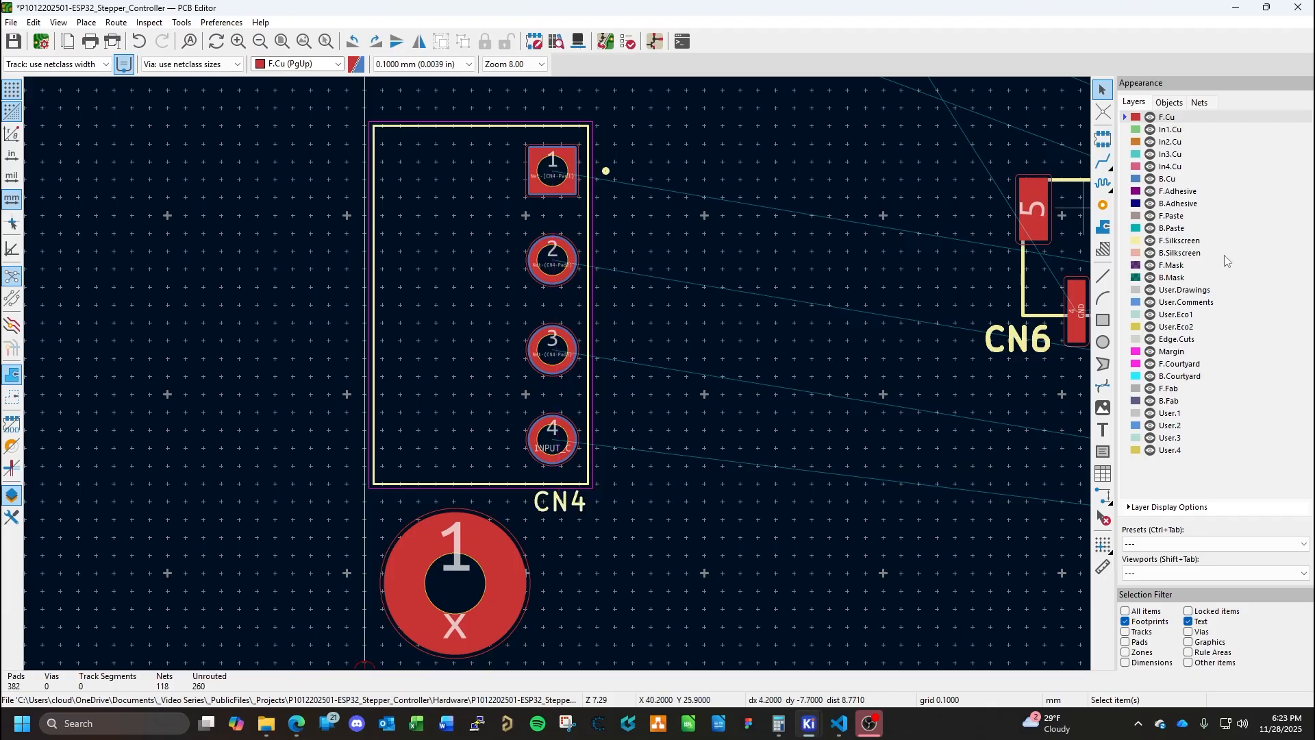
Add the text "C" on F.Silkscreen, rotated to 90 degrees, just outside CN4's outline beside pad 4.
click(1179, 240)
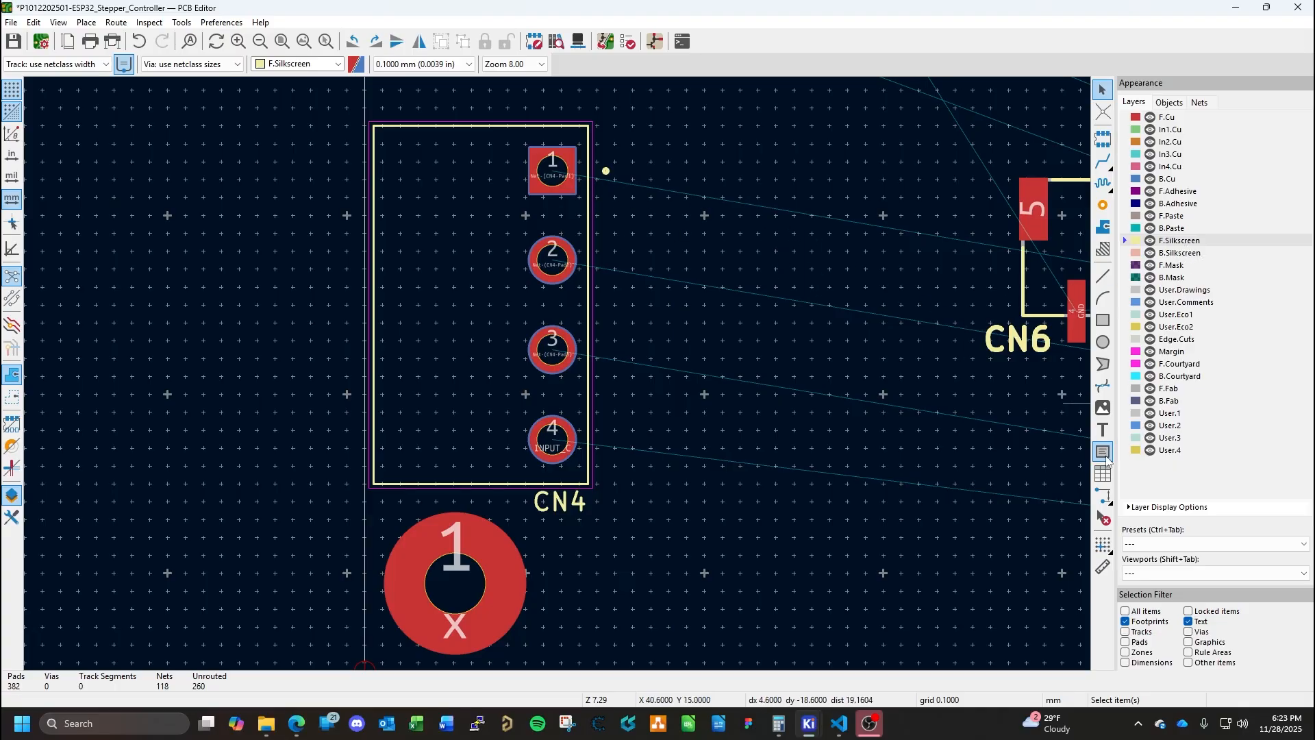
click(1104, 431)
click(1033, 435)
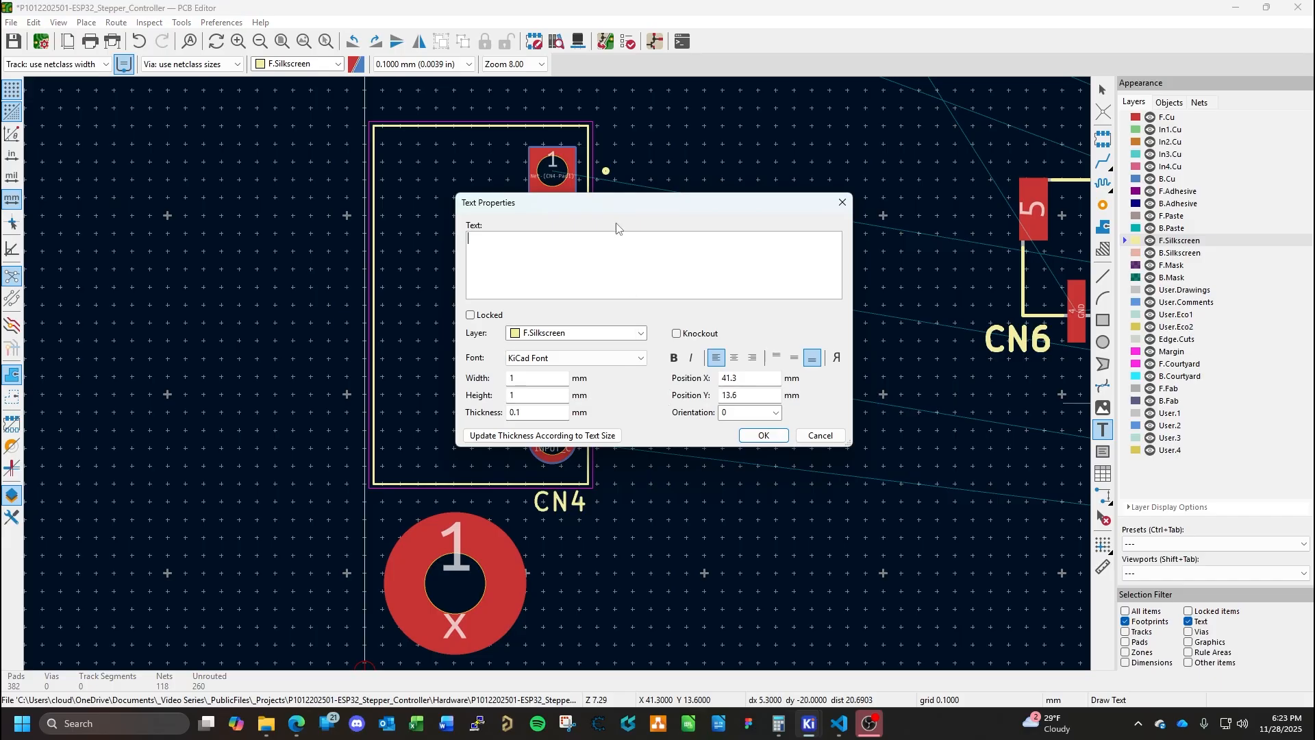
drag(603, 210, 762, 238)
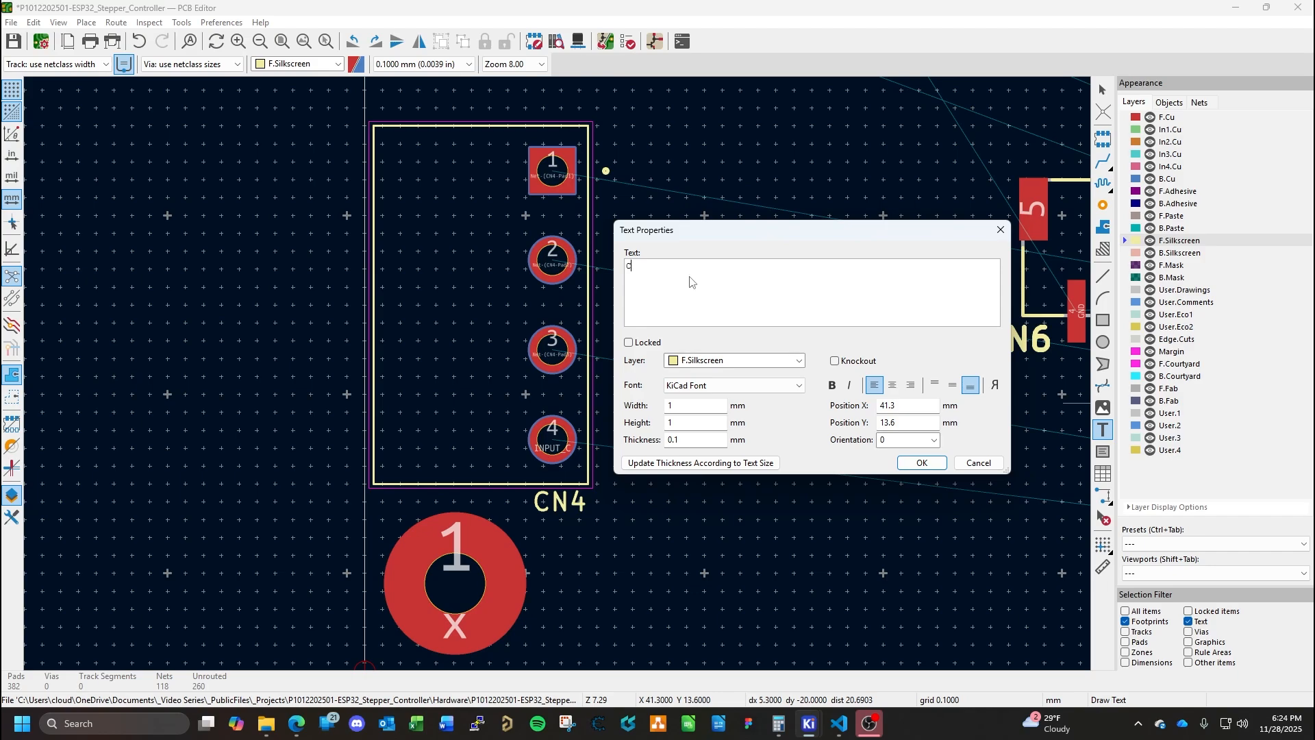
click(922, 462)
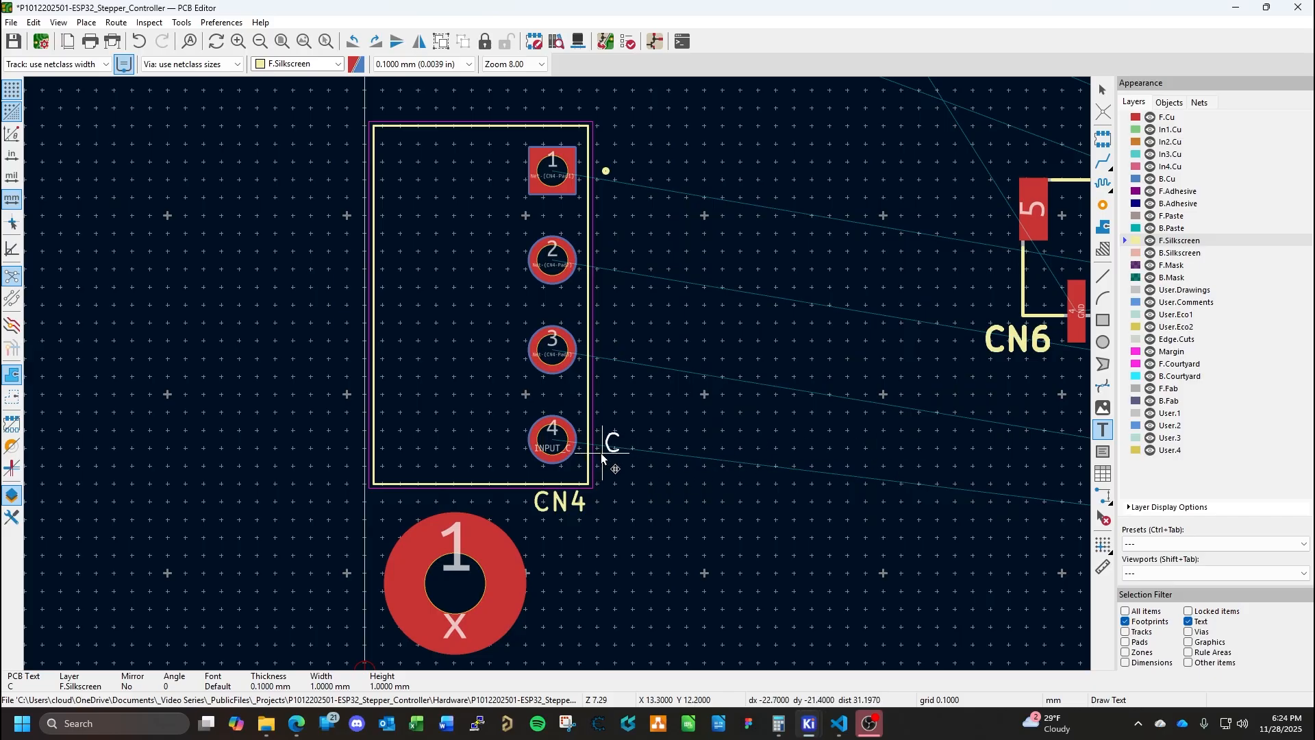
key(r)
click(627, 450)
scroll(557, 374, up, 2)
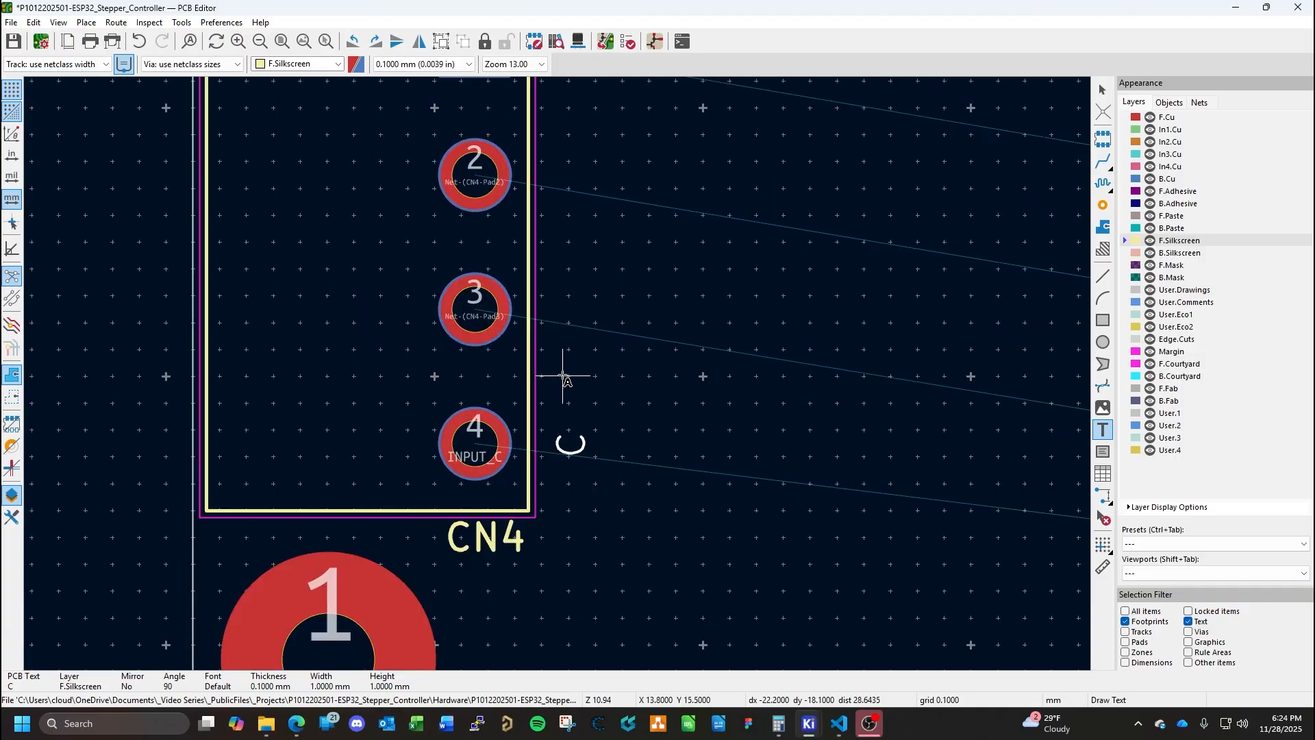
scroll(564, 375, down, 2)
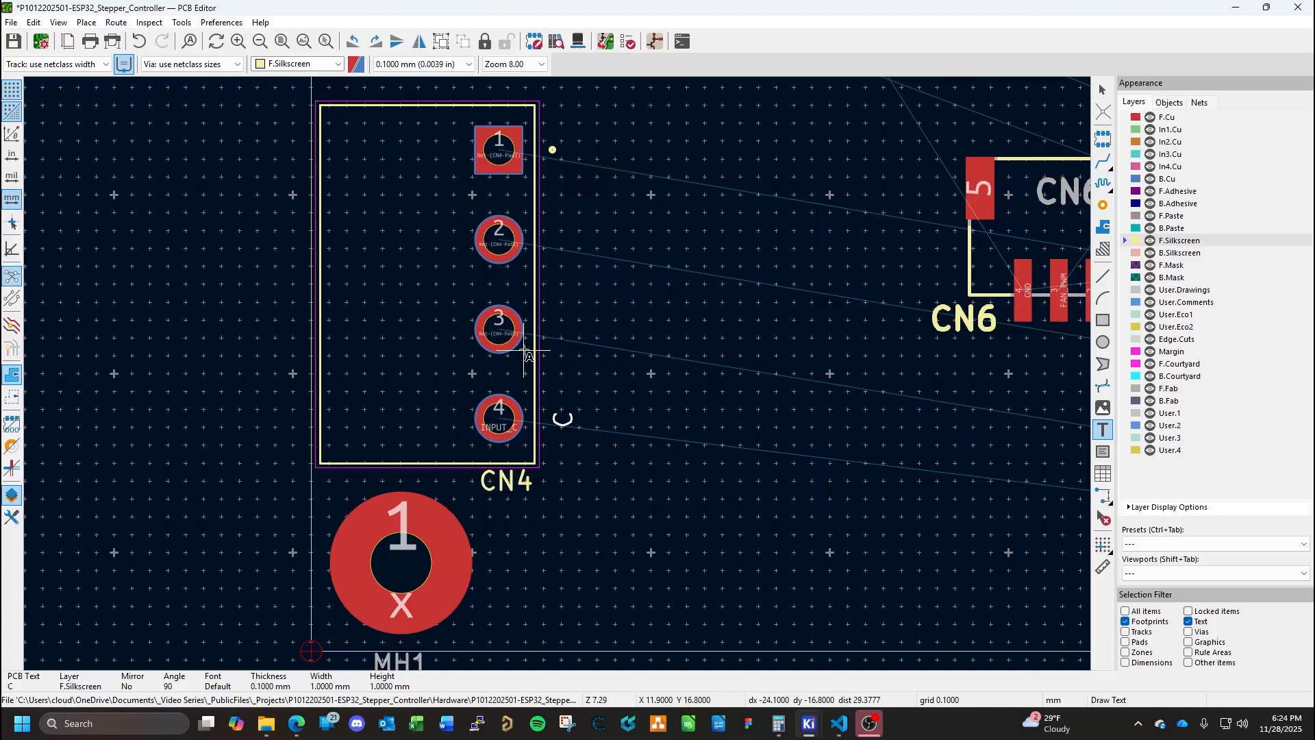
click(565, 417)
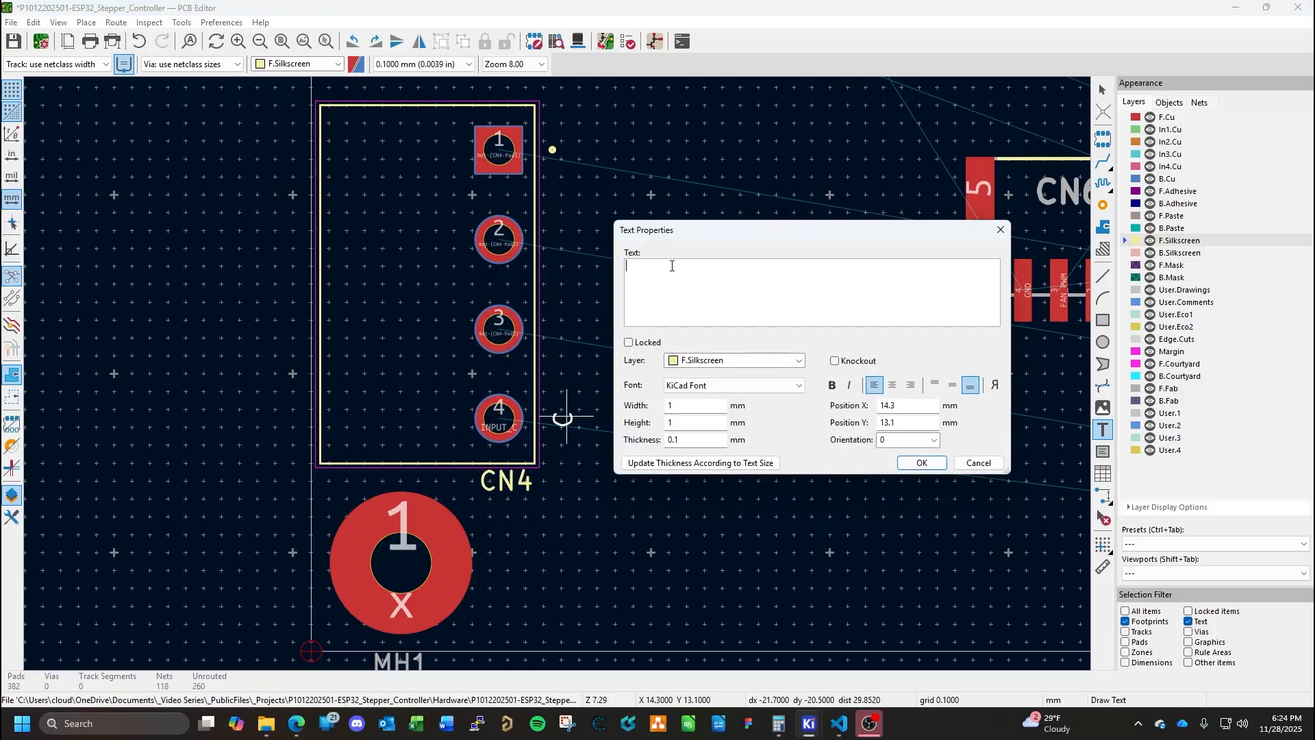
key(Escape)
key(Escape)
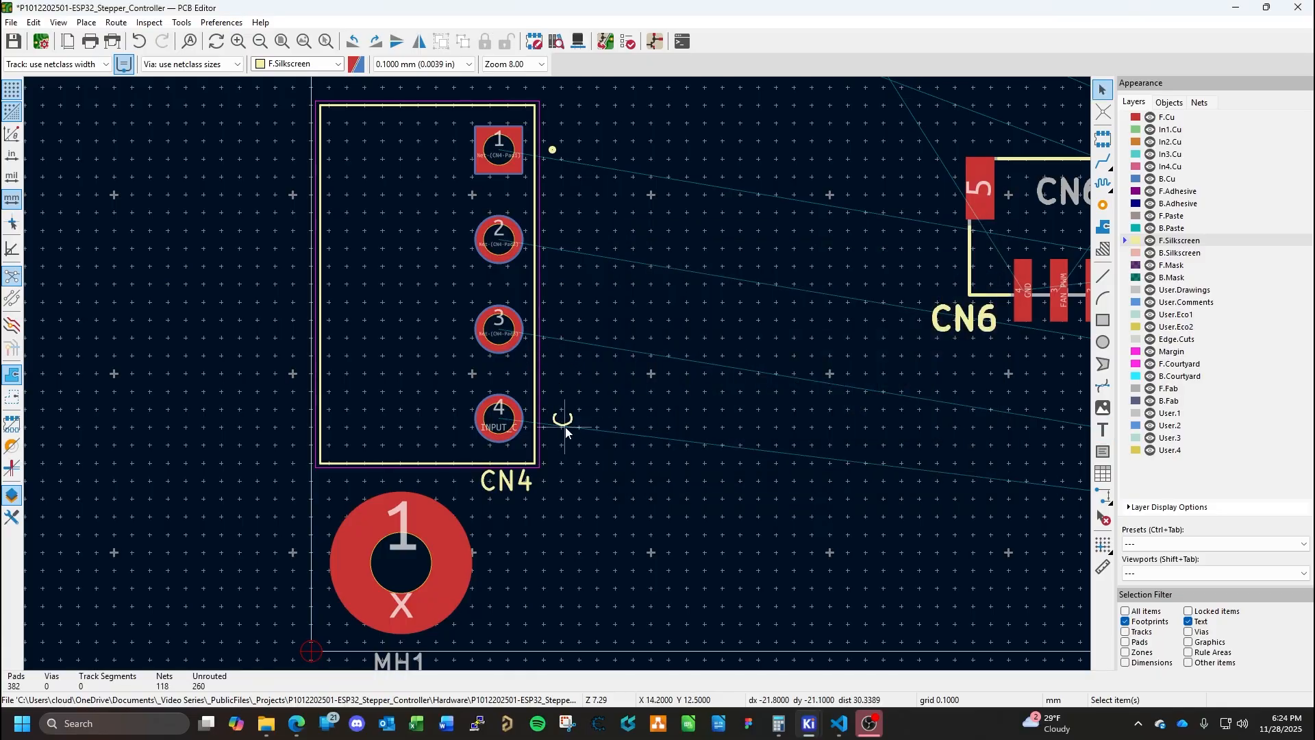
Change the silkscreen text "C" to "COM" and move it beside pin 4 of connector CN4.
click(563, 424)
double_click(563, 425)
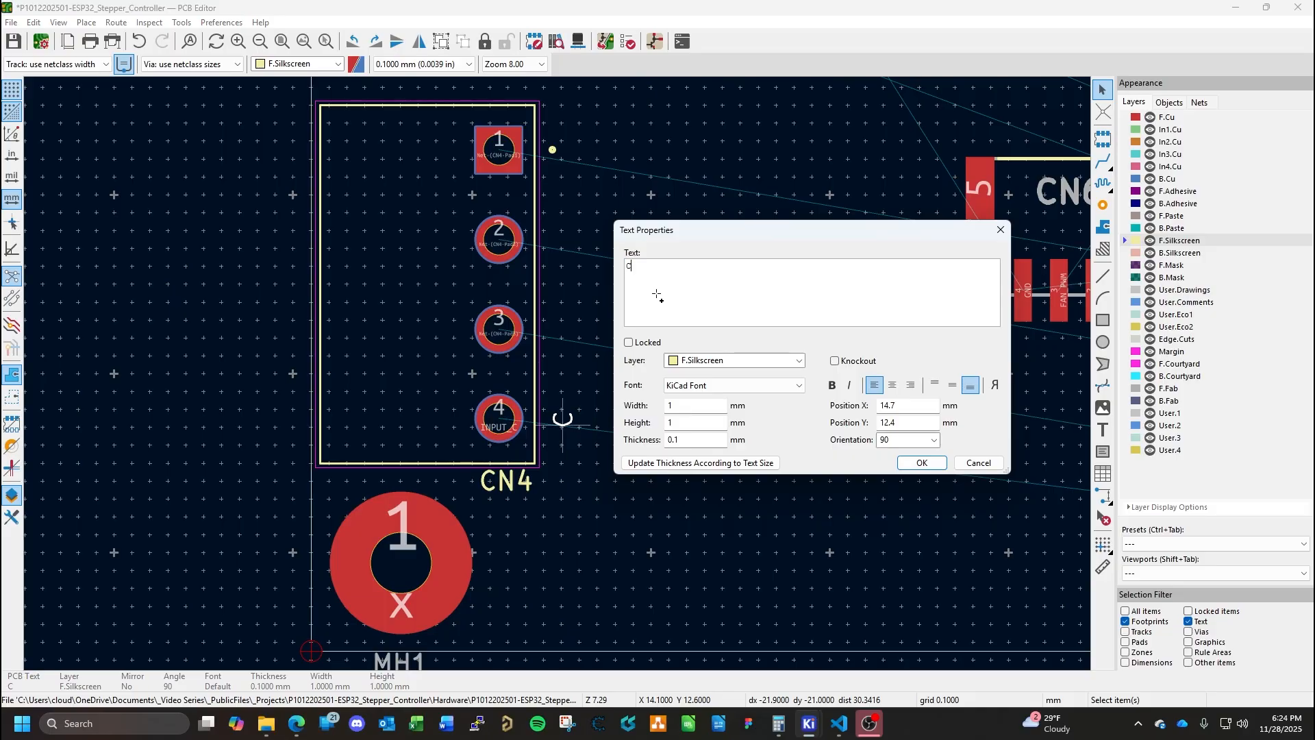
text(OM)
click(922, 464)
key(m)
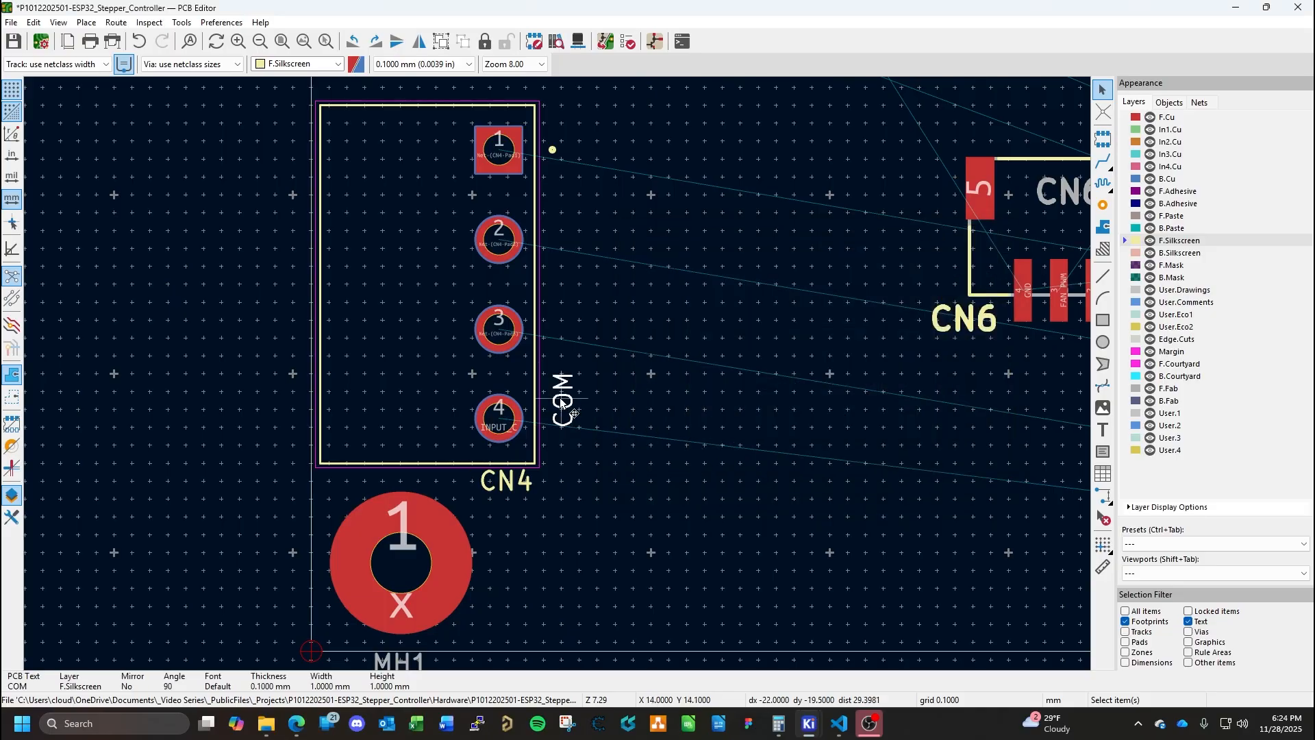
click(567, 455)
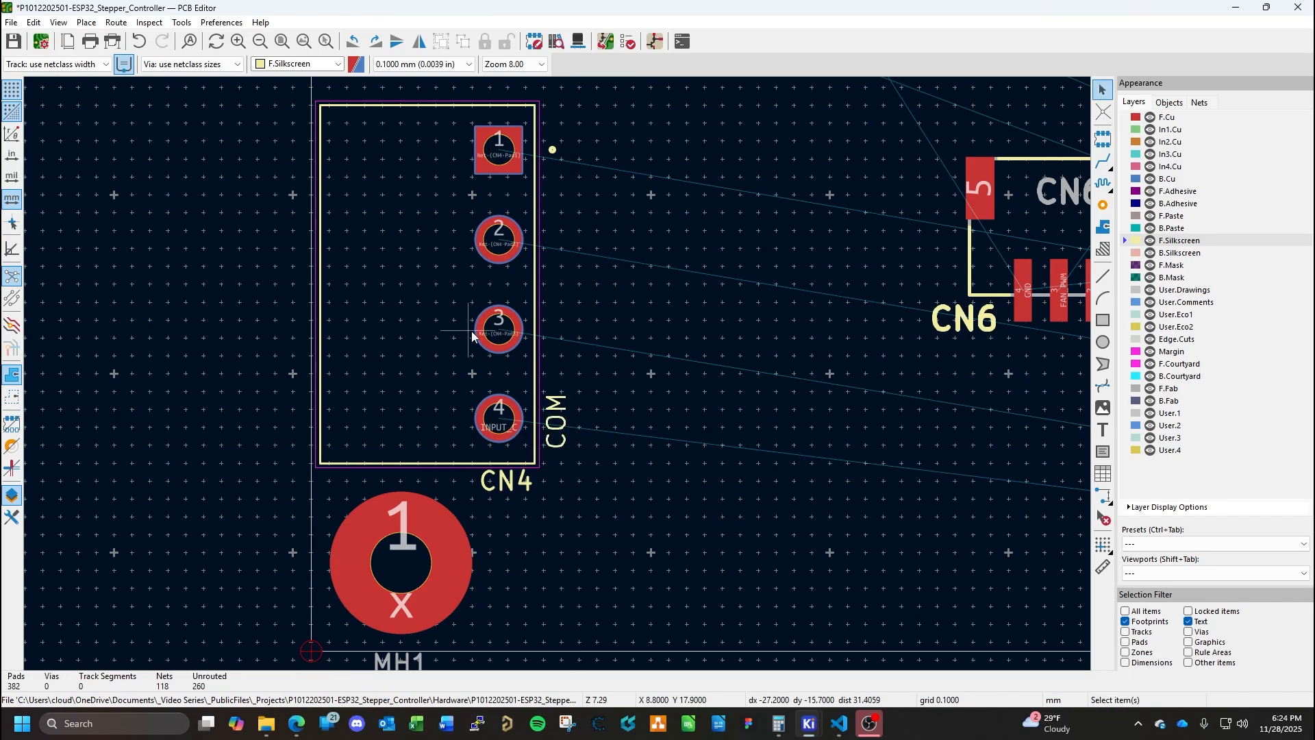
Switch to the Schematic Editor and examine which control inputs the pins of CN4 connect to on the Control Inputs sheet.
scroll(488, 337, up, 2)
scroll(558, 379, down, 3)
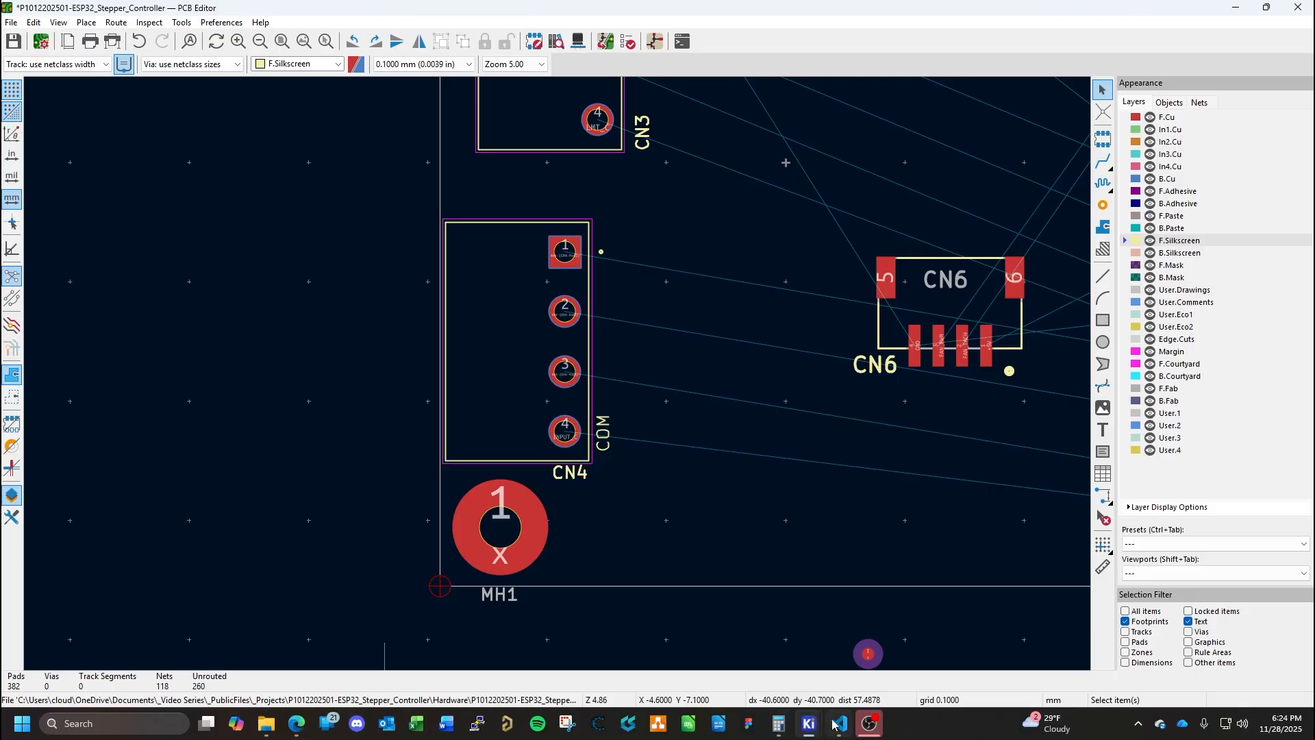
mouse_move(820, 727)
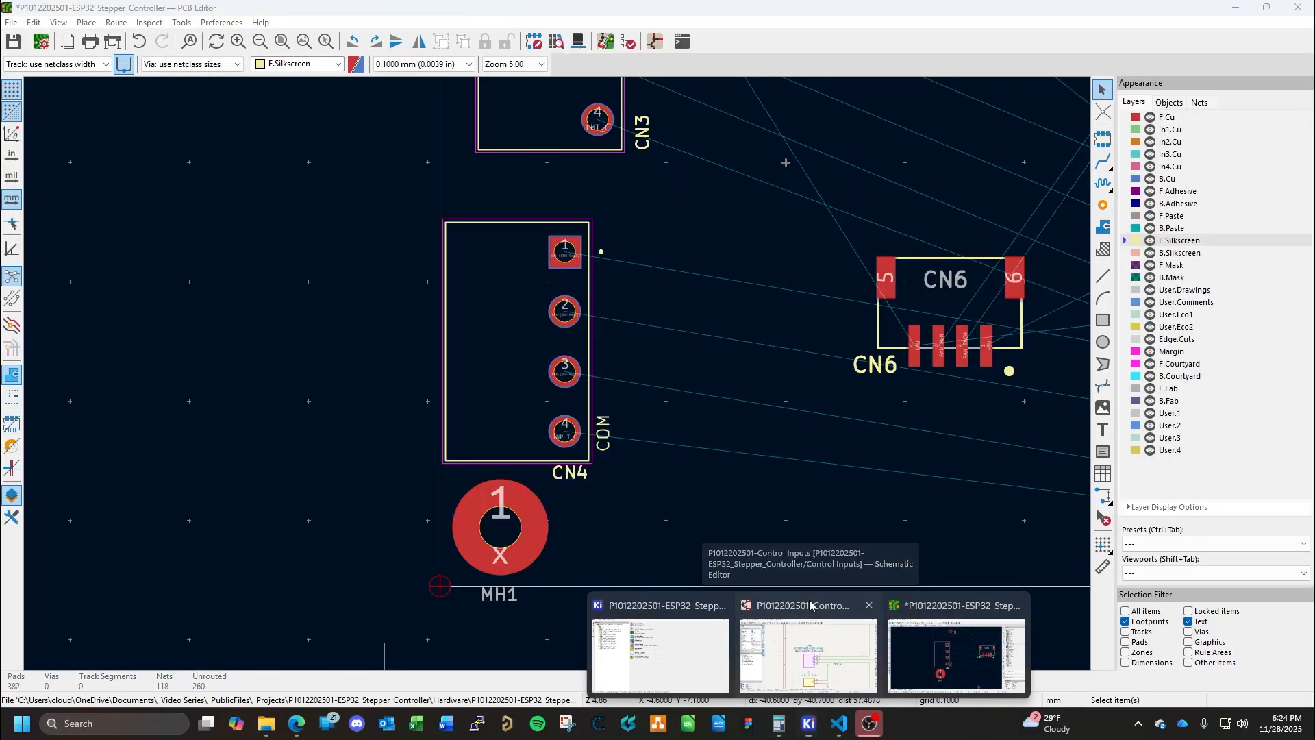
click(809, 655)
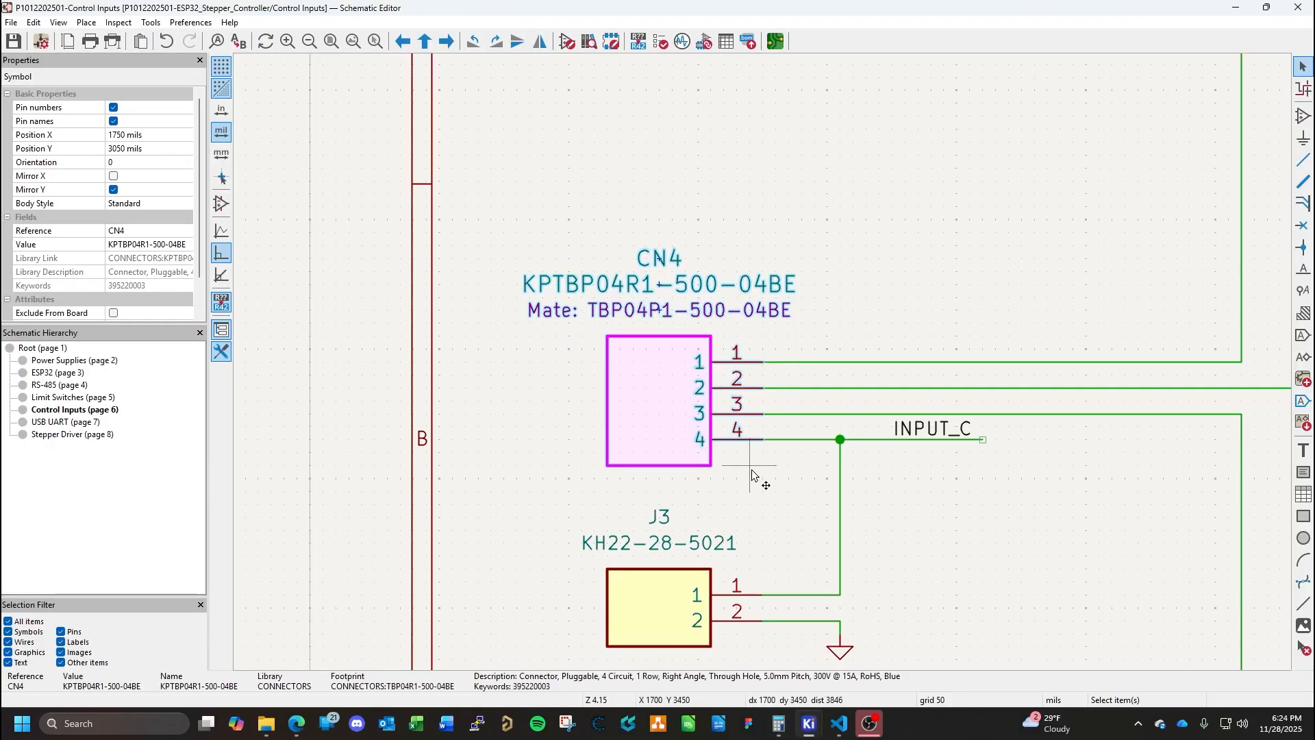
scroll(759, 475, down, 3)
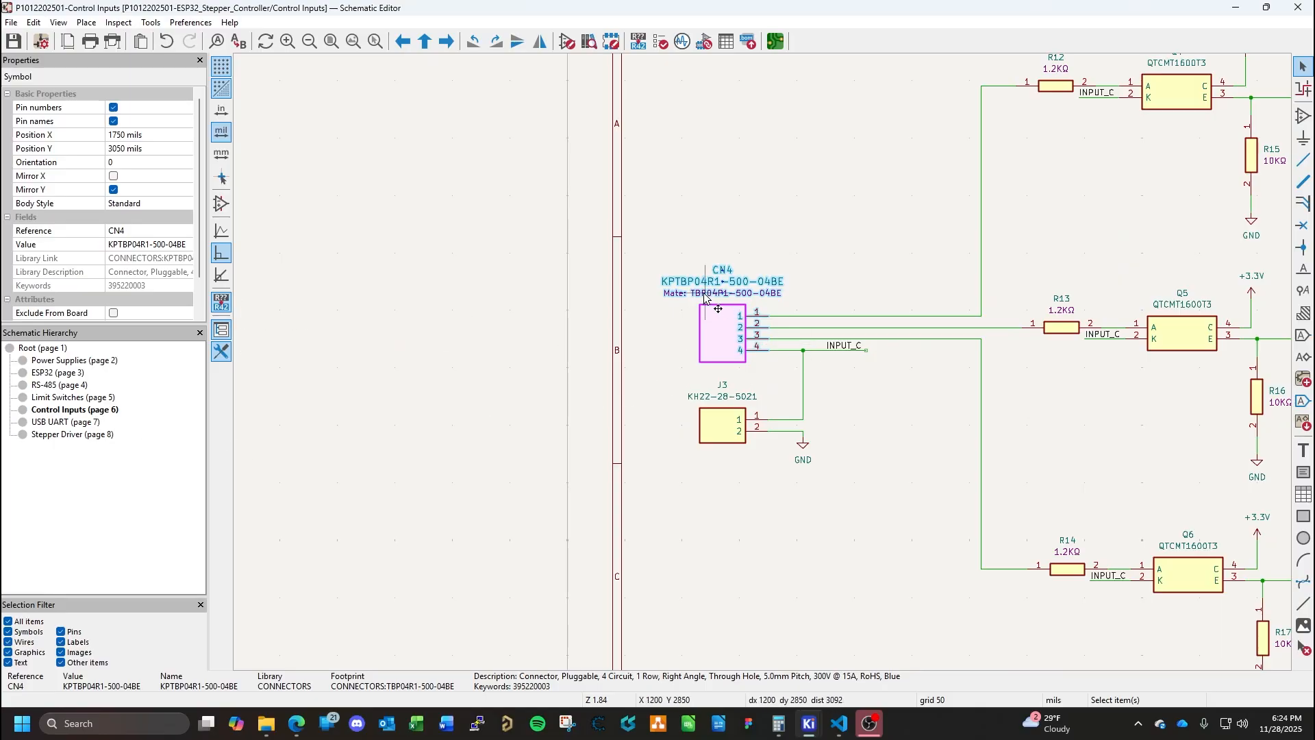
scroll(764, 368, down, 2)
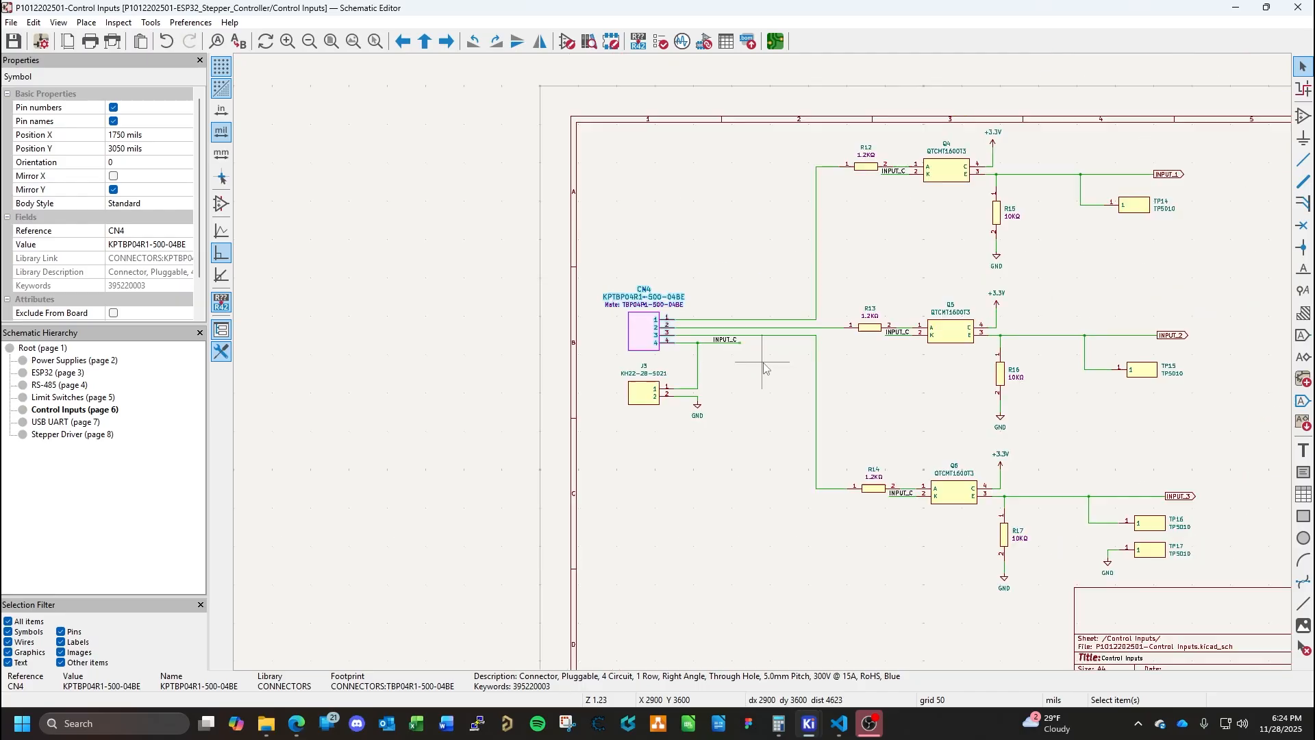
scroll(763, 364, down, 1)
scroll(735, 369, up, 1)
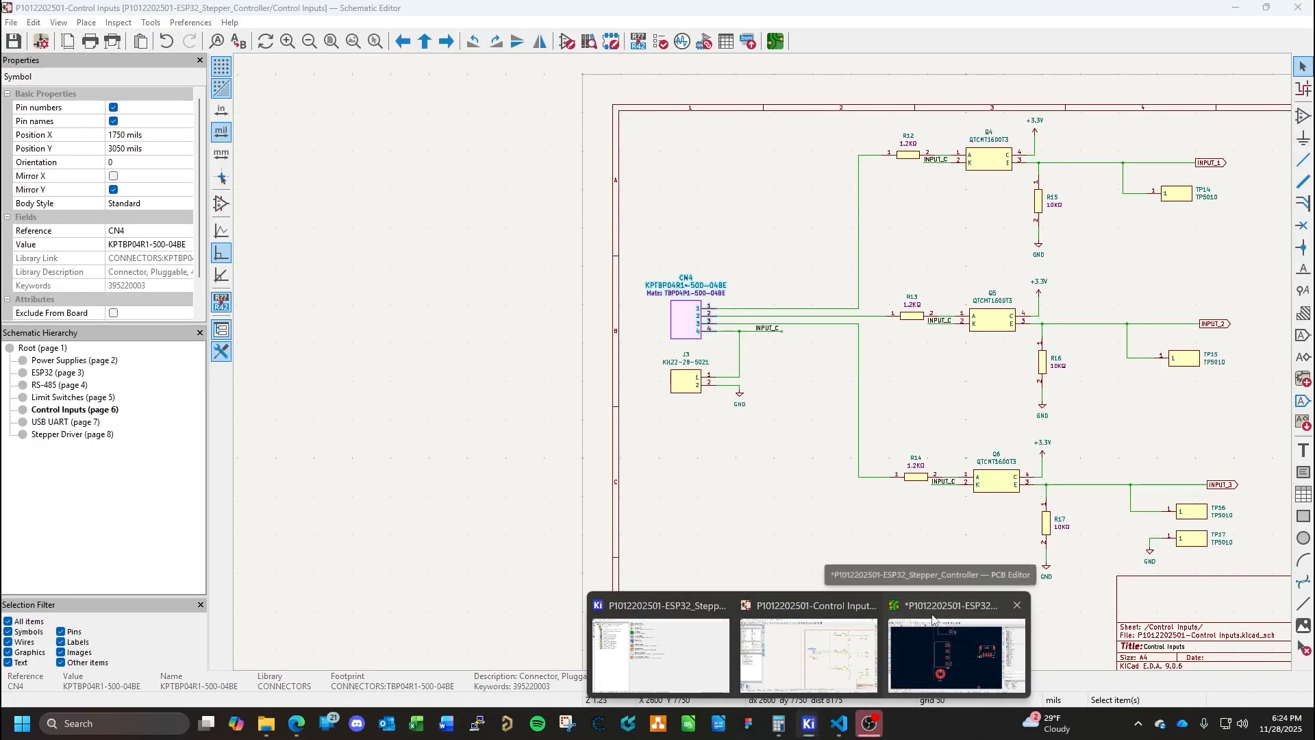
Switch back to the PCB Editor and create the text "CTRL3" on F.Silkscreen.
click(931, 651)
scroll(557, 374, up, 2)
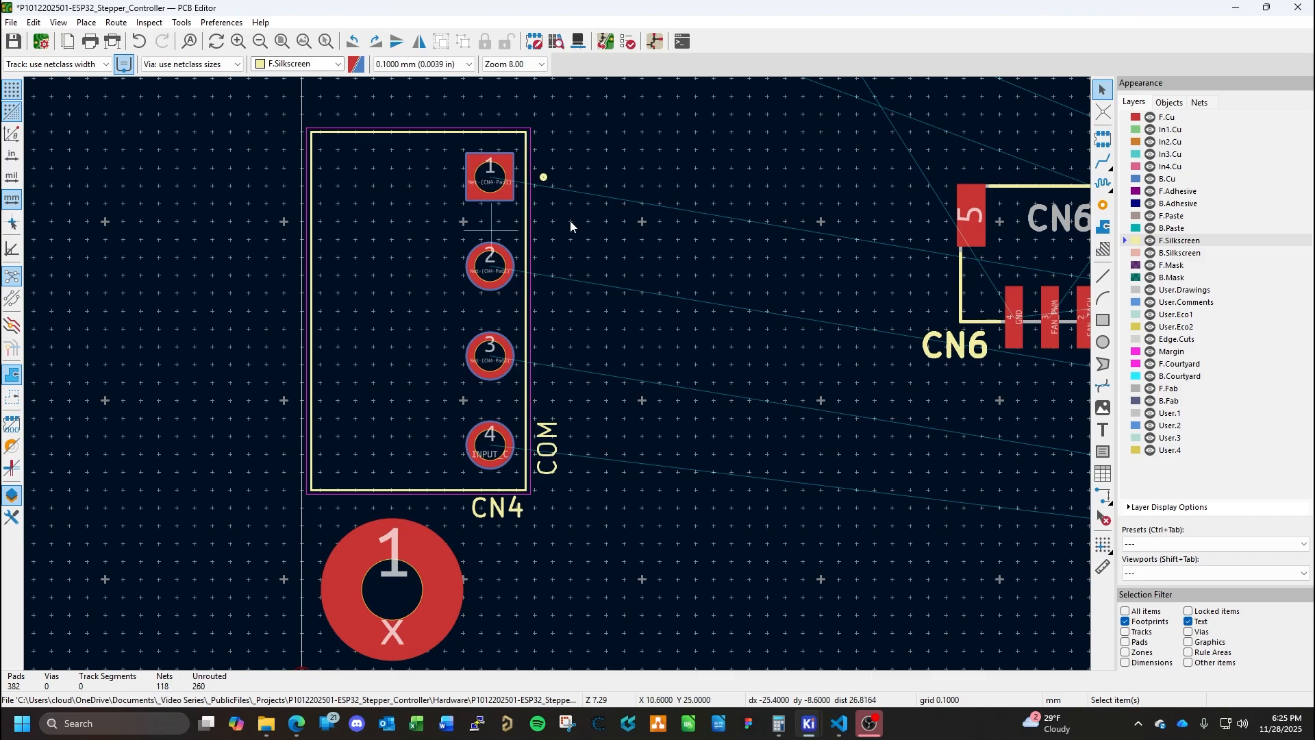
click(1103, 430)
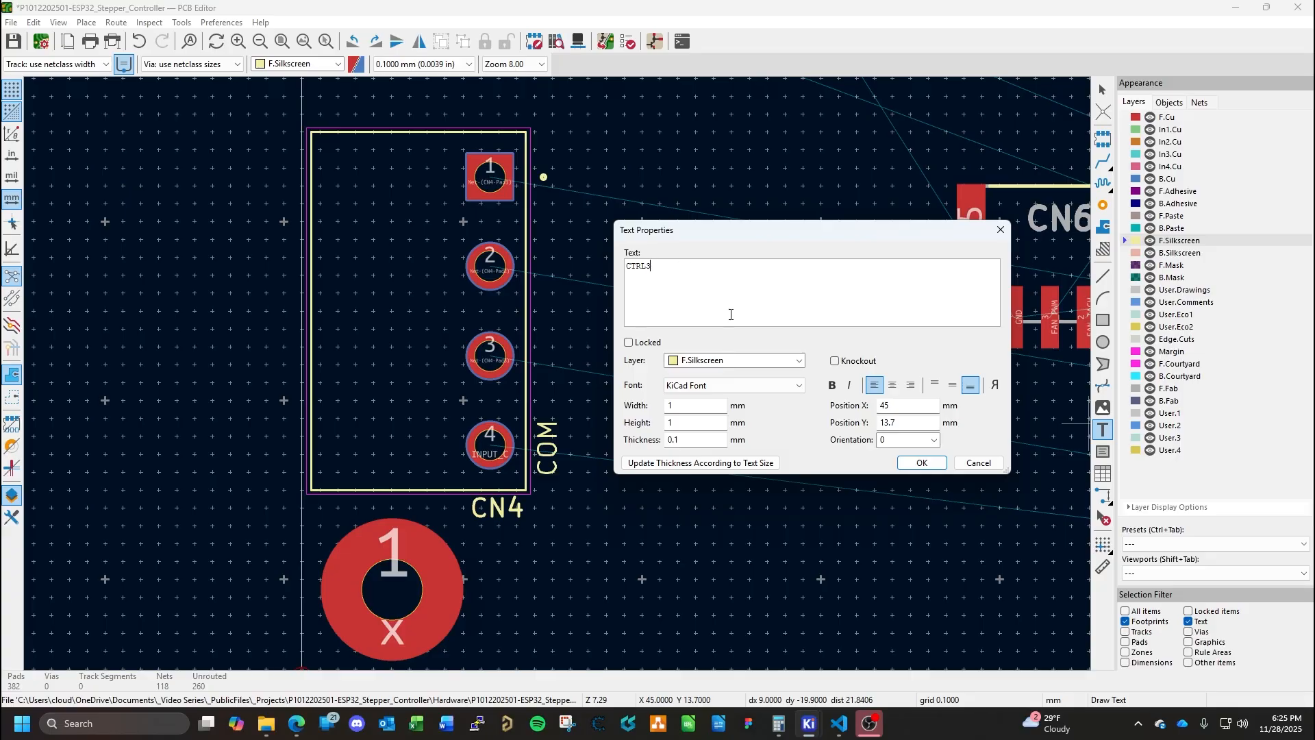
click(921, 463)
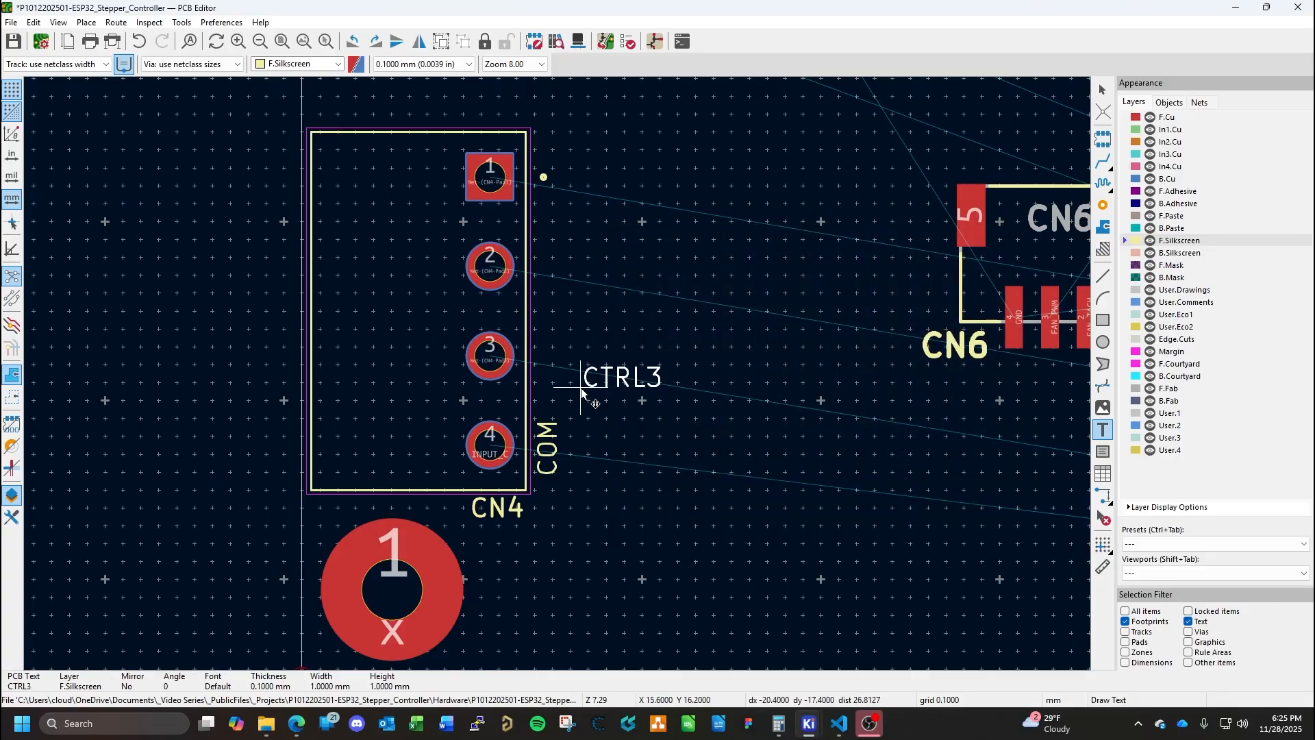
Rotate the CTRL3 text to 90 degrees and place it beside pin 3 of CN4, in line with the COM label.
key(r)
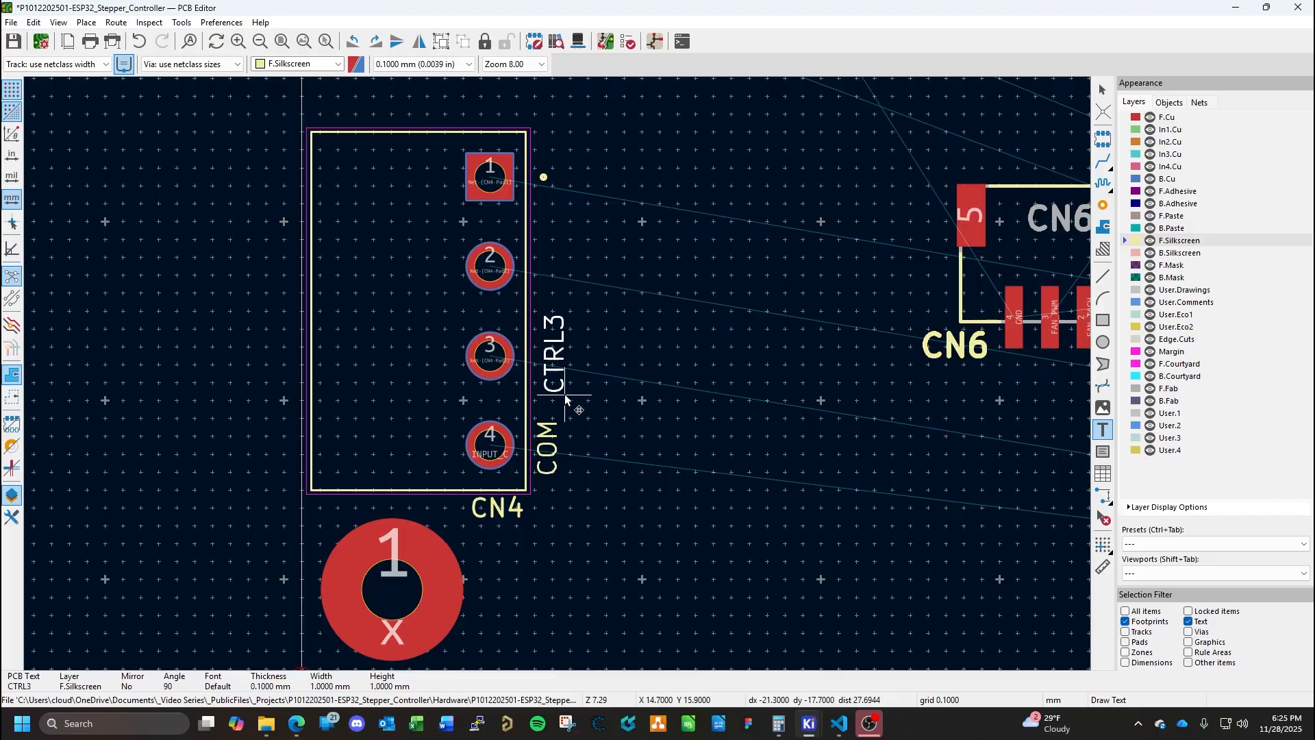
key(r)
key(r)
key(r)
key(r)
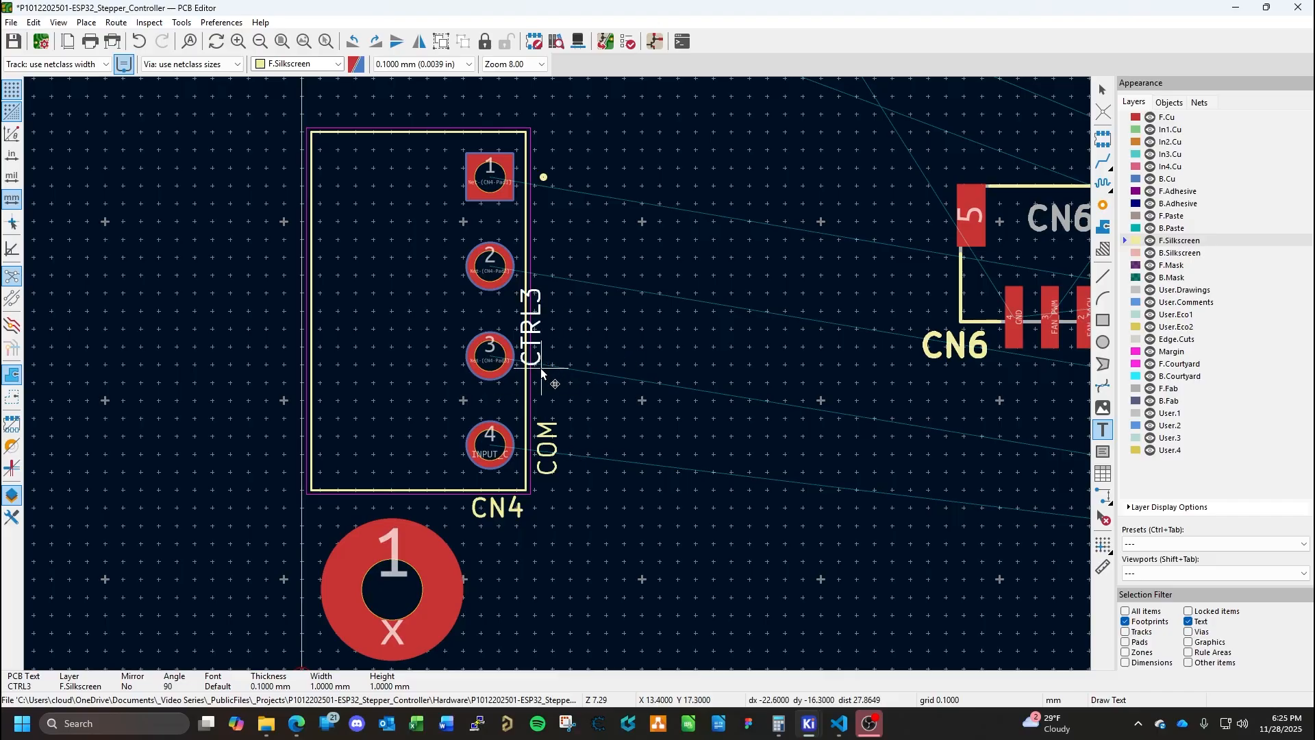
key(r)
key(r)
key(r)
key(r)
key(r)
key(r)
key(r)
key(r)
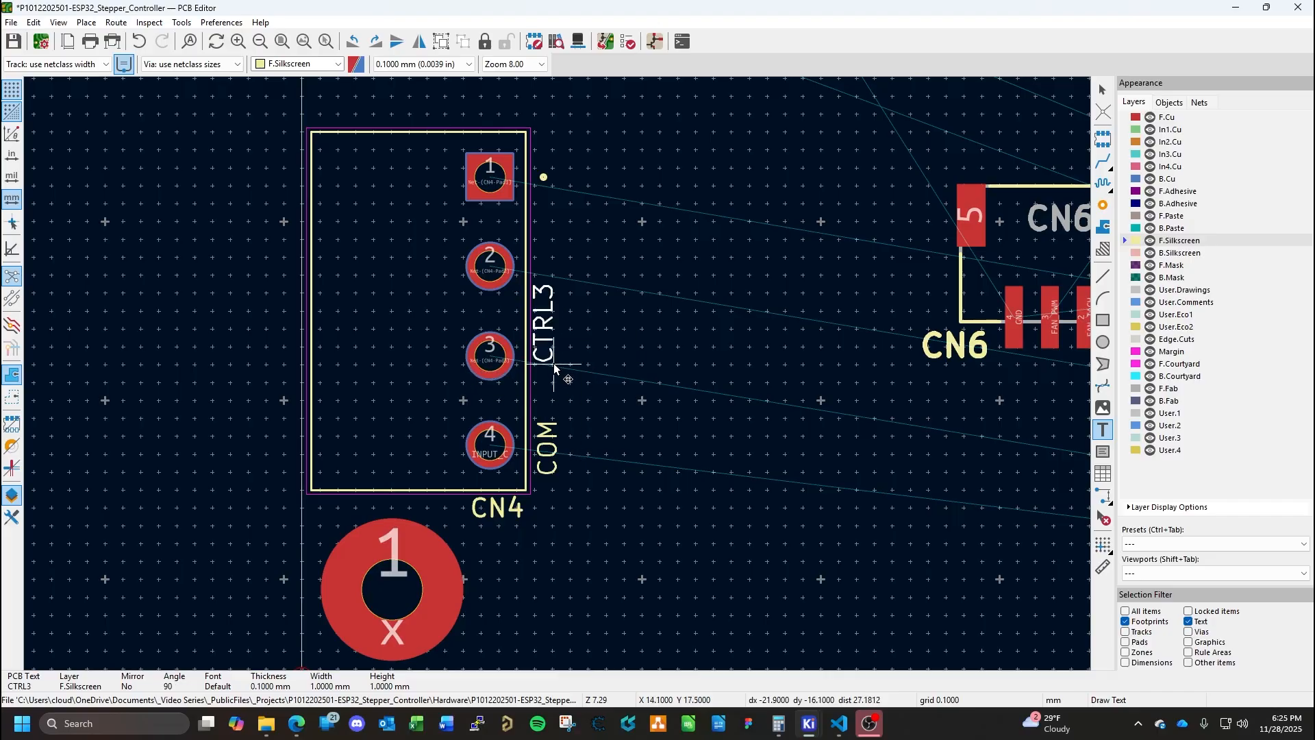
key(r)
key(r)
key(r)
key(r)
click(558, 397)
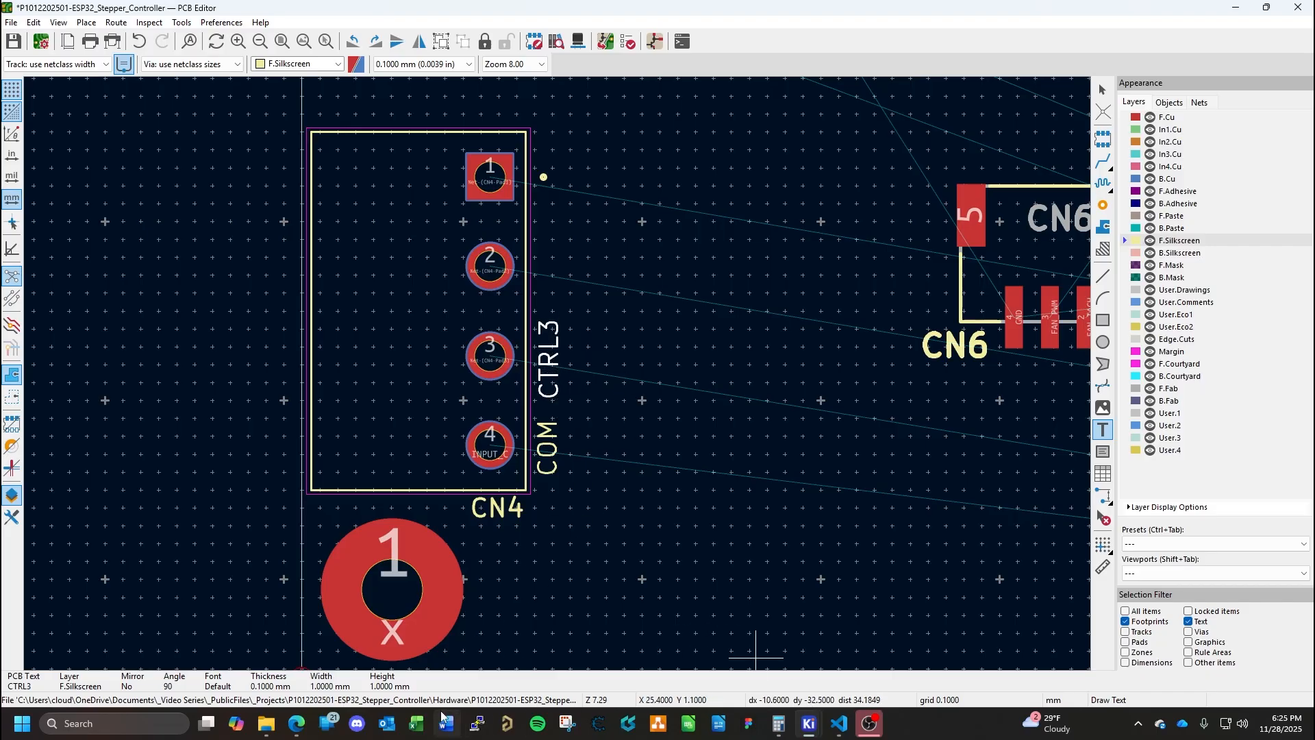
Check the CN4 pin connections in the Control Inputs schematic and return to the PCB Editor.
mouse_move(802, 726)
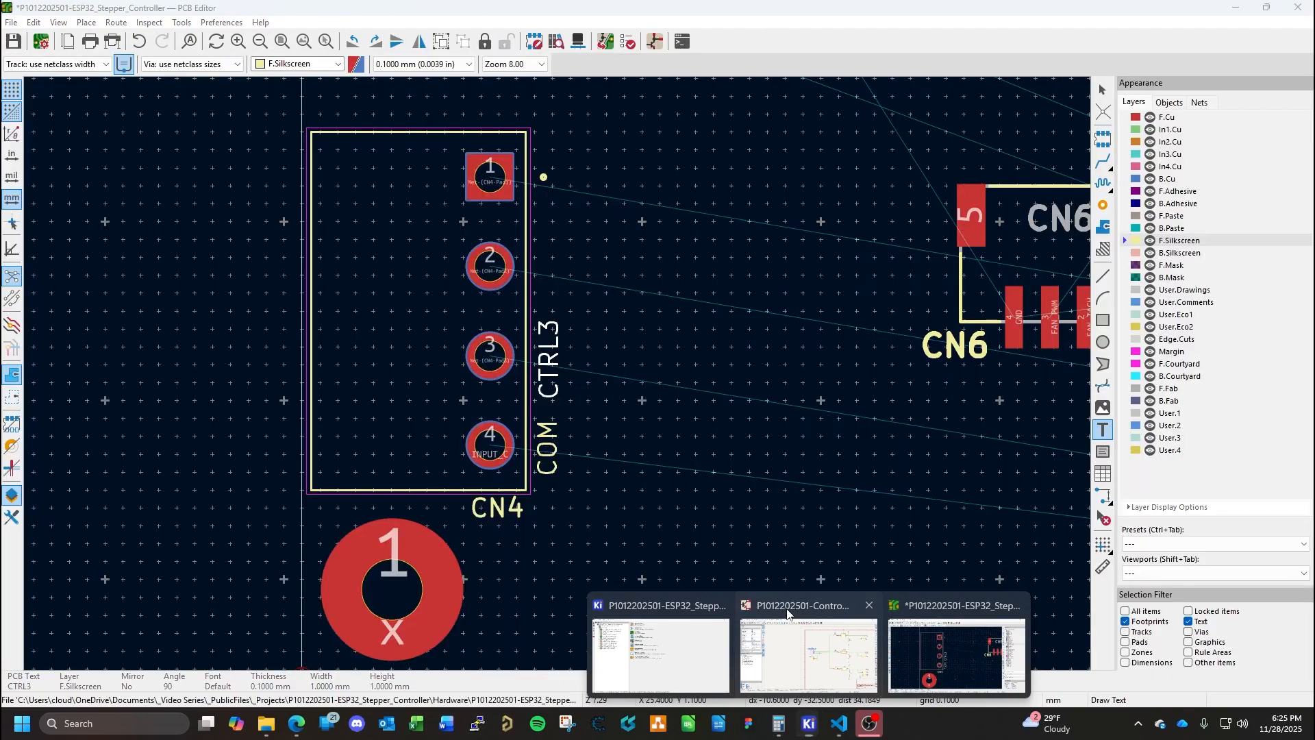
click(788, 620)
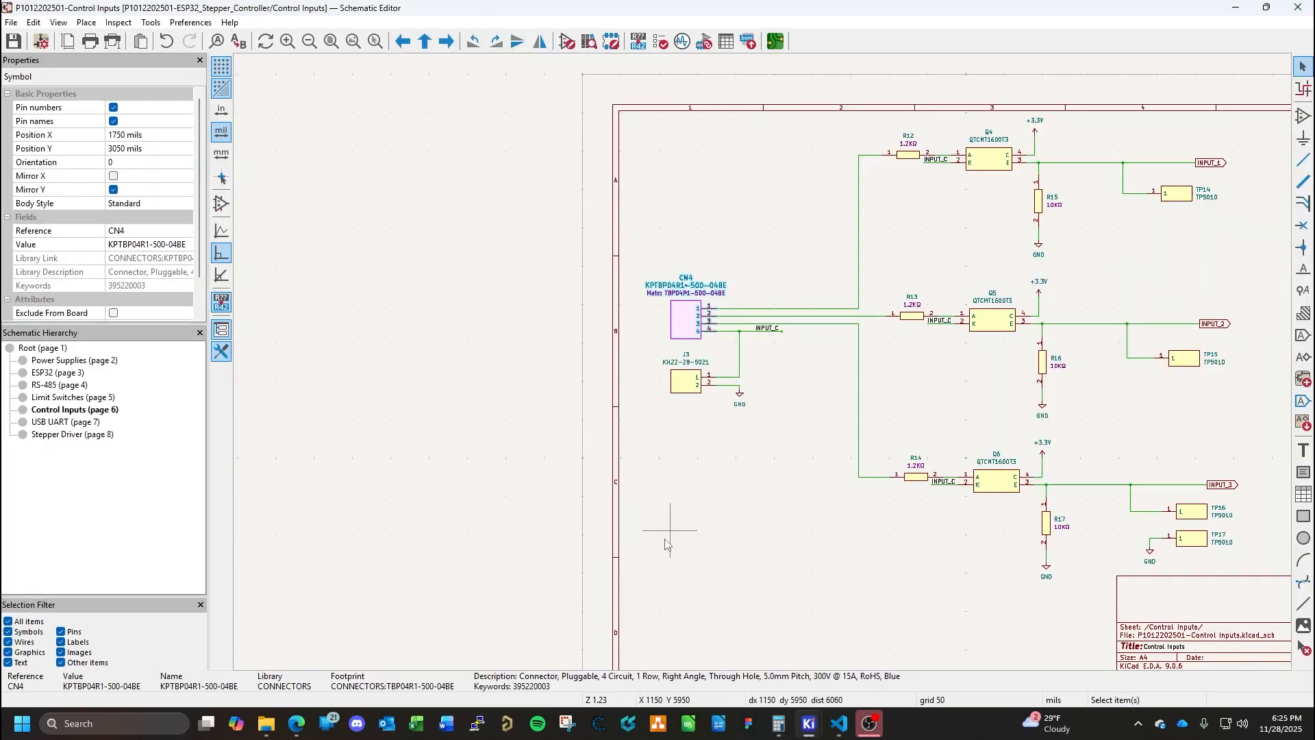
mouse_move(808, 728)
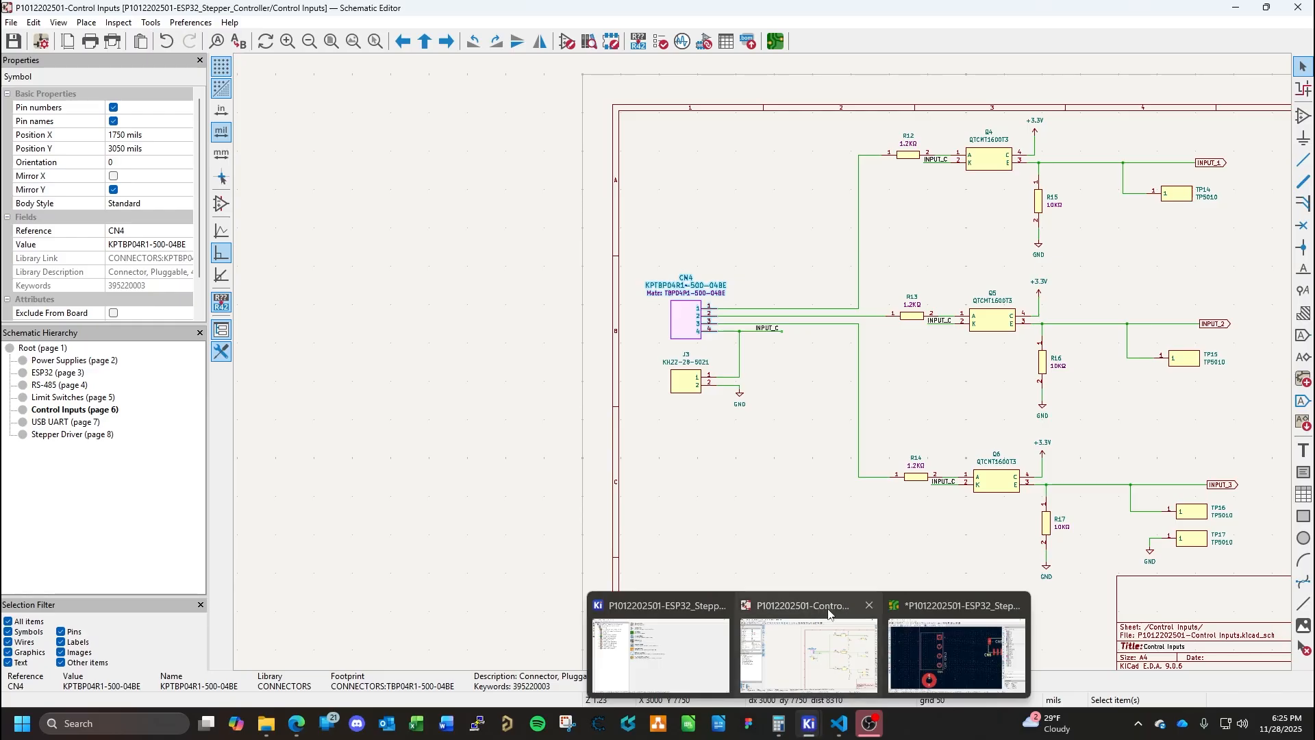
click(922, 606)
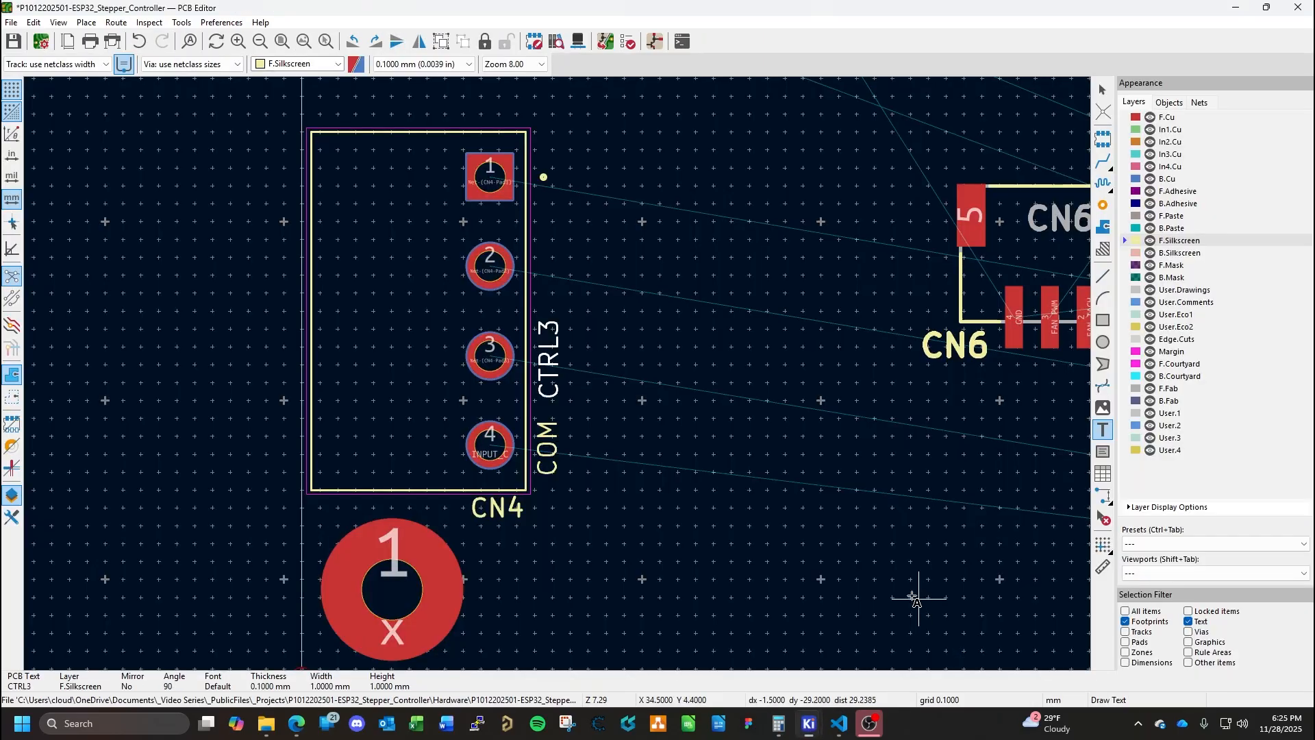
click(620, 406)
key(Escape)
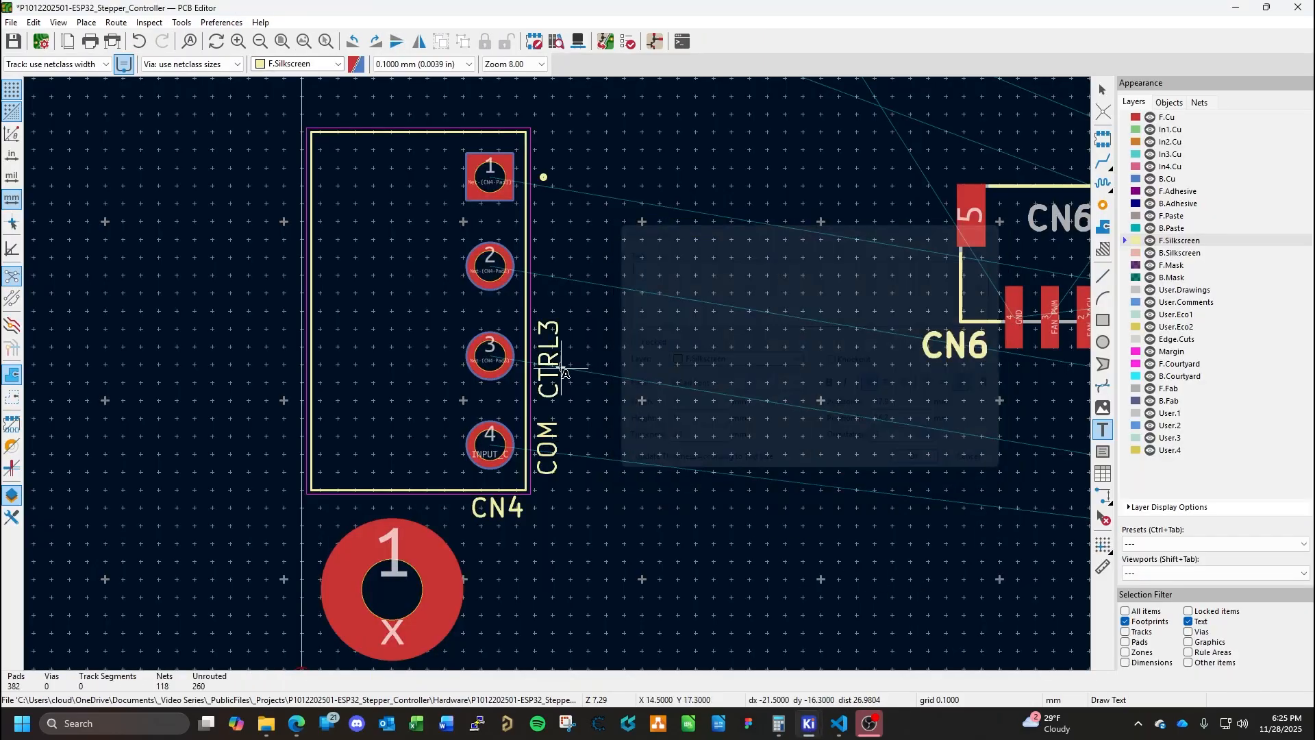
key(Escape)
Copy the CTRL3 silkscreen label and place duplicates beside pins 2 and 1 of CN4.
key(ctrl+c)
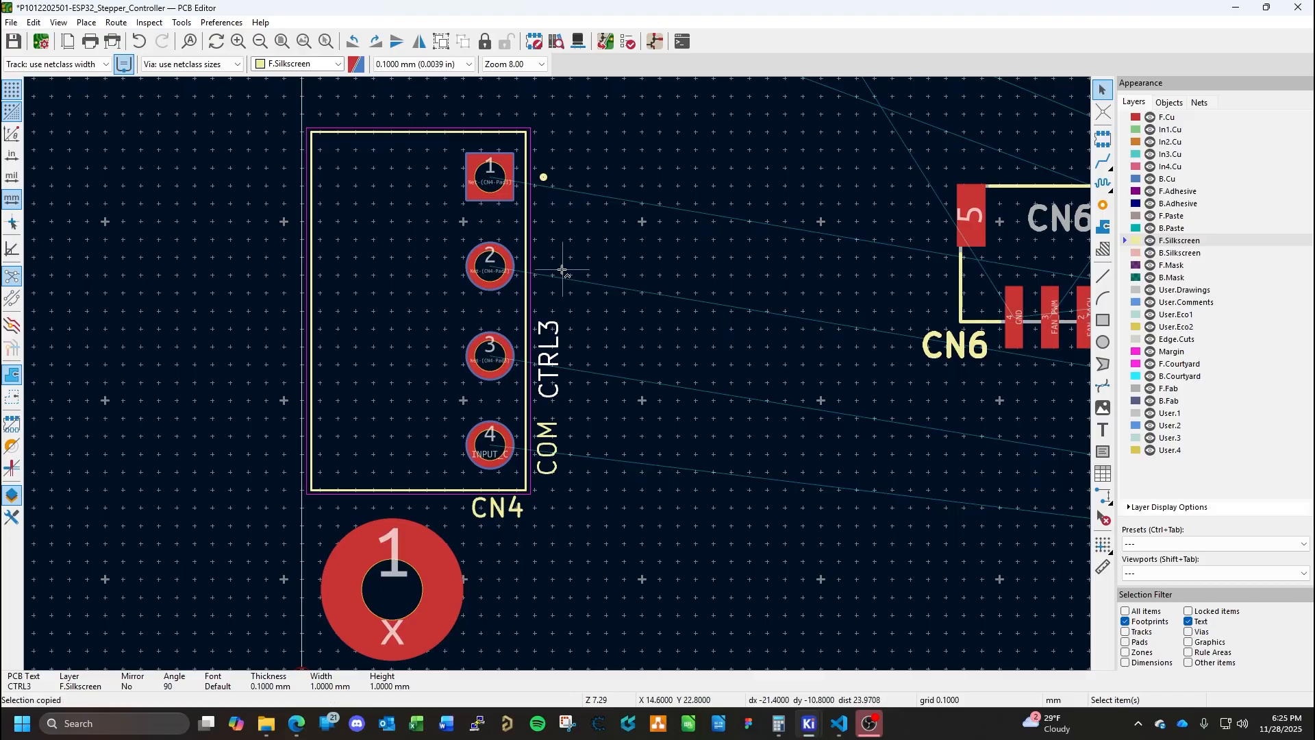
key(ctrl+v)
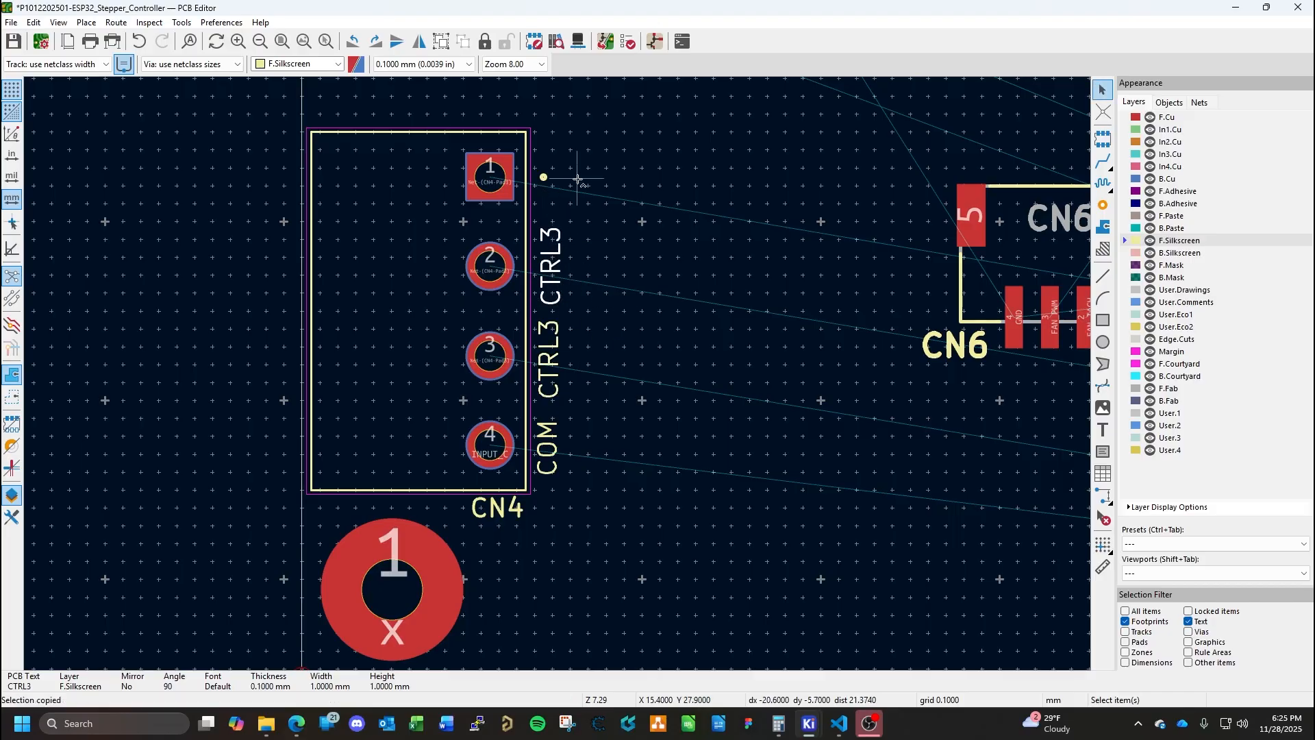
click(583, 216)
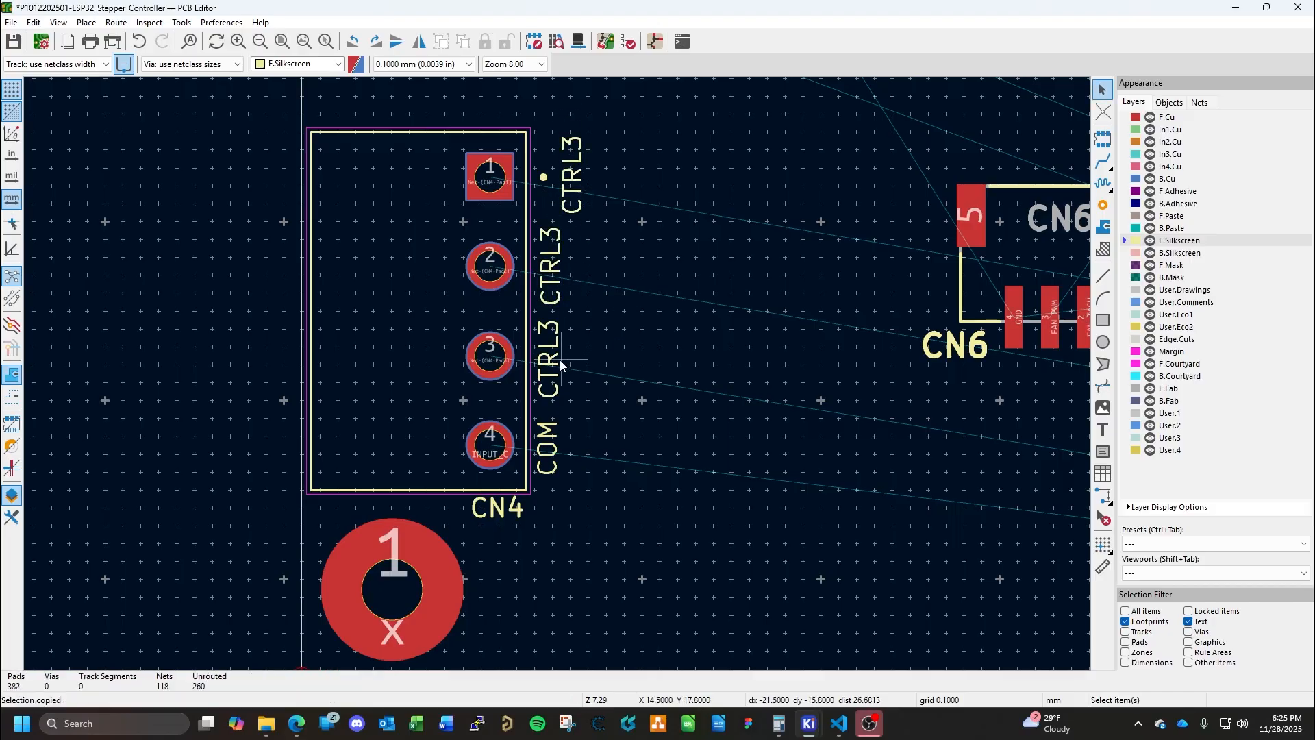
Change the silkscreen label beside pin 2 of CN4 to "CTRL2".
double_click(552, 291)
click(660, 272)
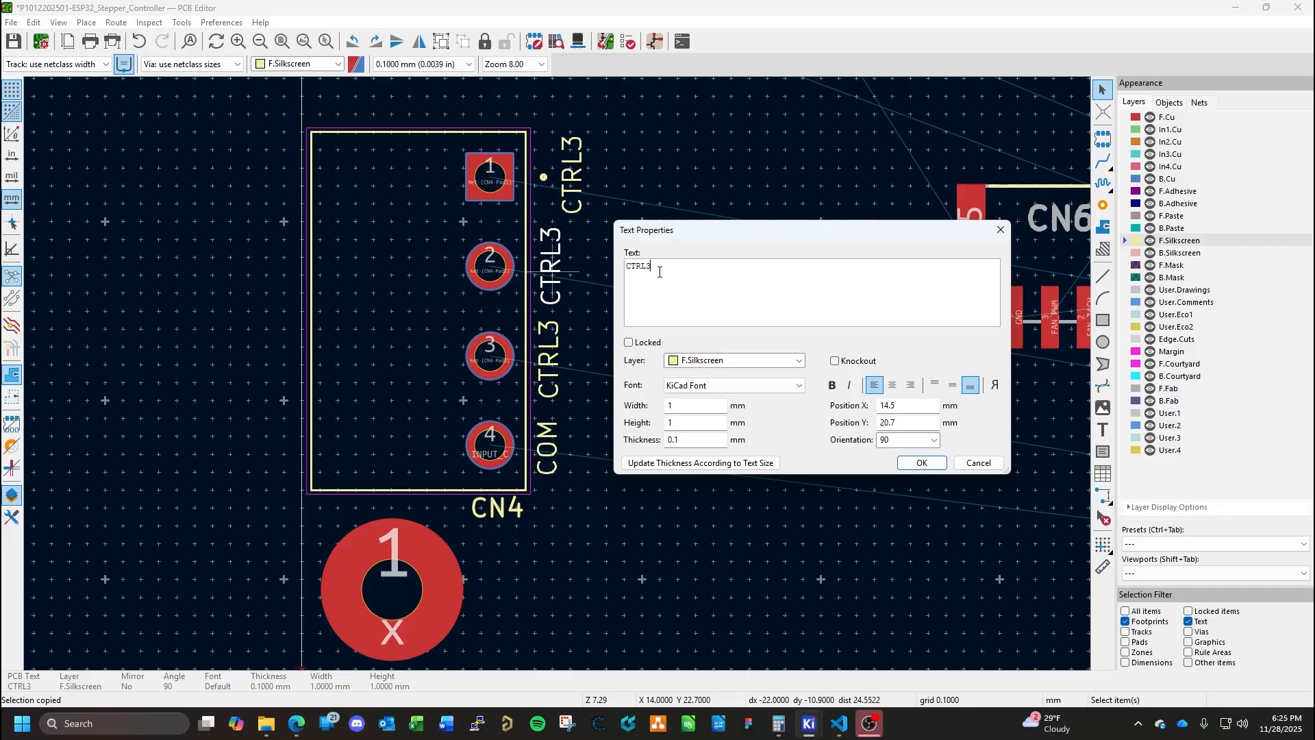
click(909, 461)
Change the silkscreen label beside pin 1 of CN4 to "CTL1".
double_click(569, 181)
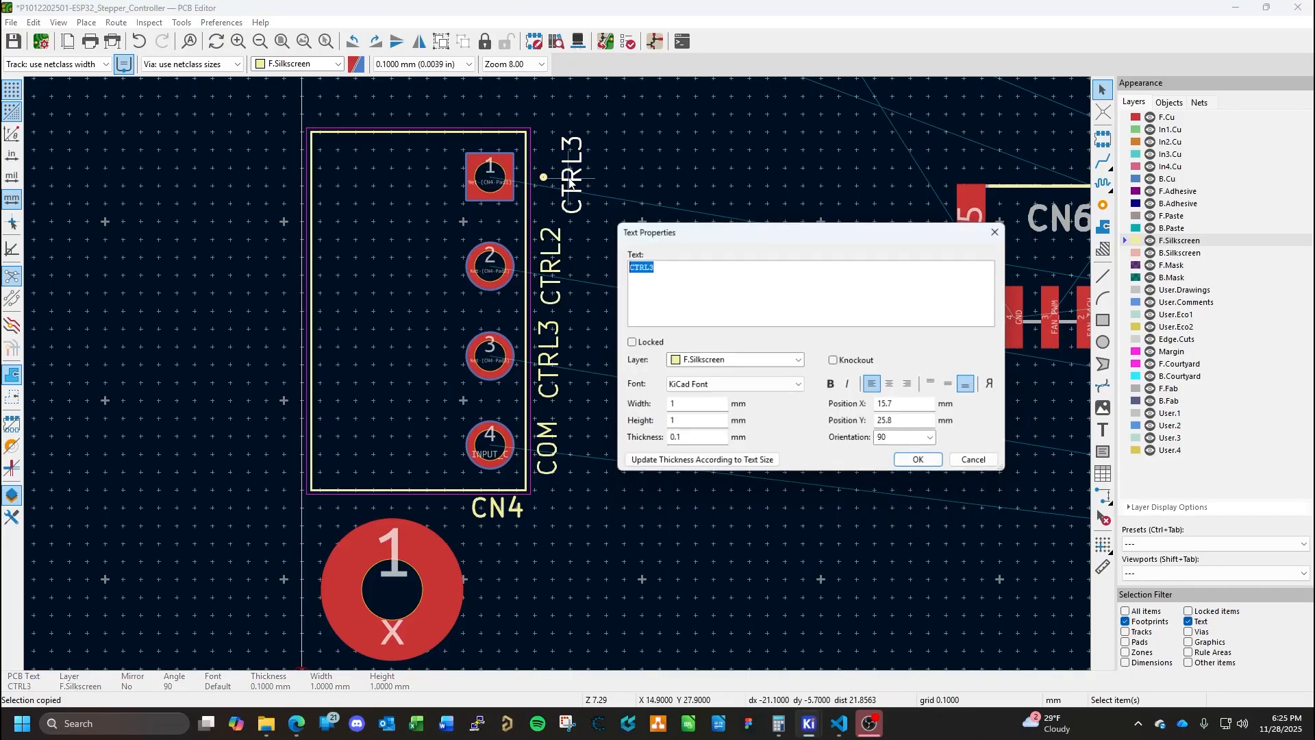
click(702, 268)
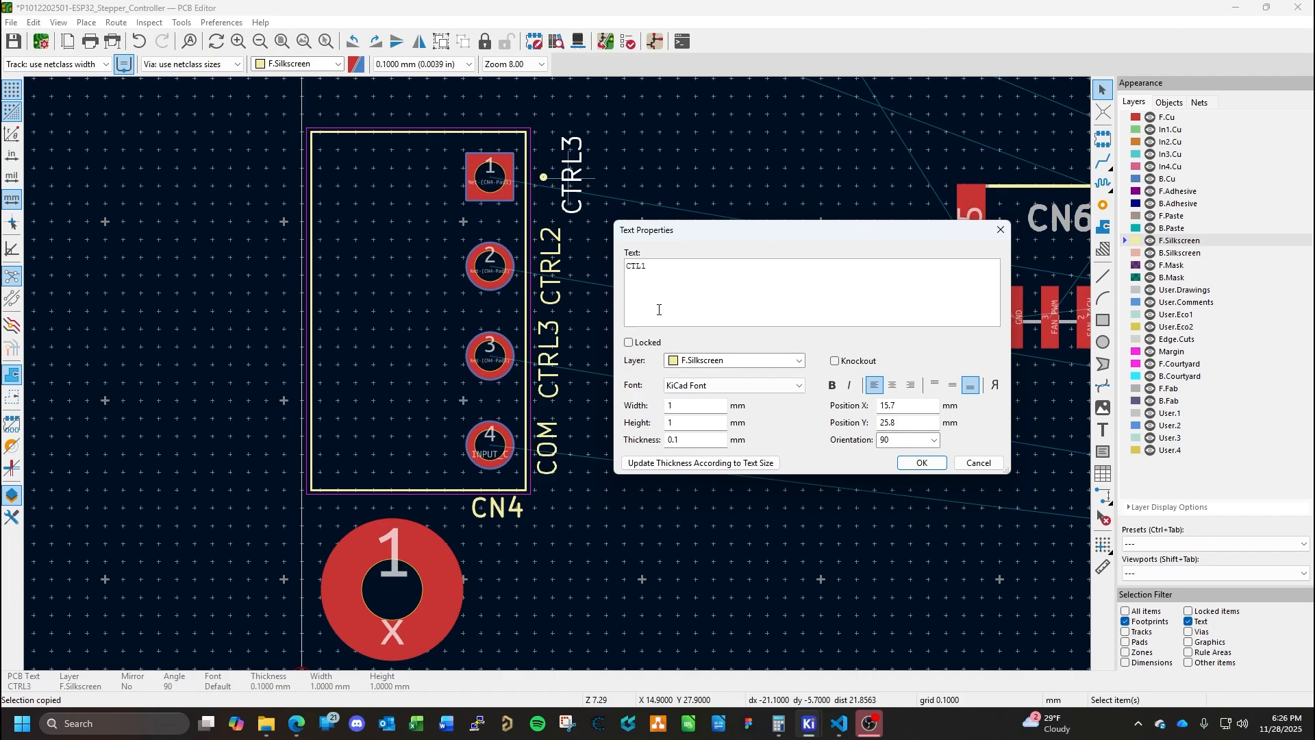
click(922, 463)
Shorten the silkscreen label beside pin 2 of CN4 to "CTL2".
double_click(552, 267)
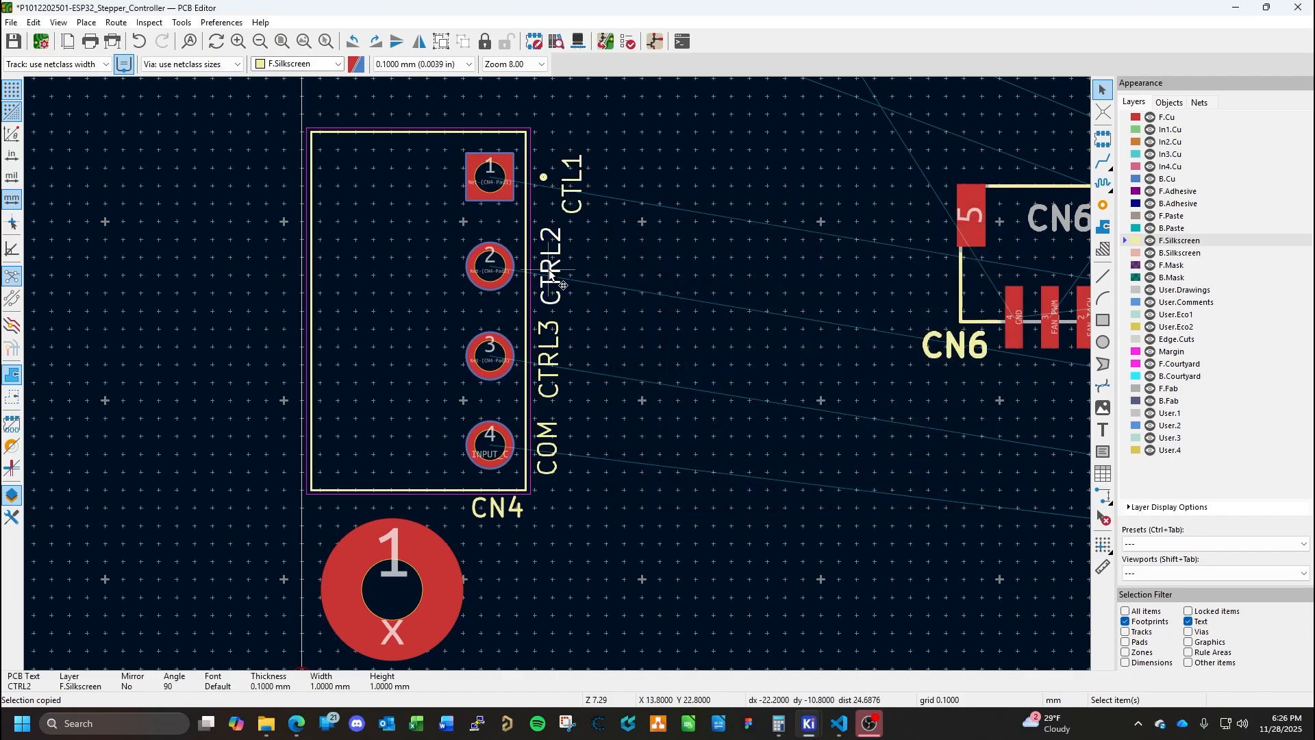
click(644, 269)
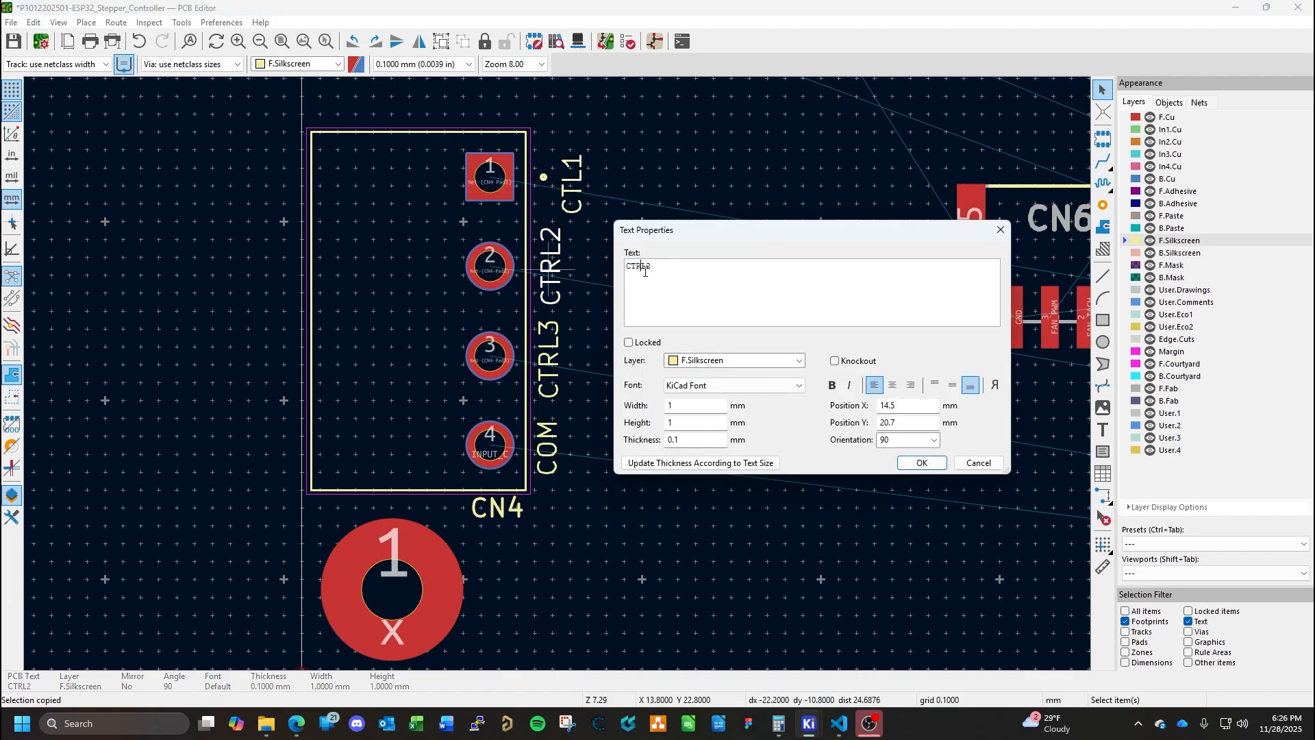
click(919, 466)
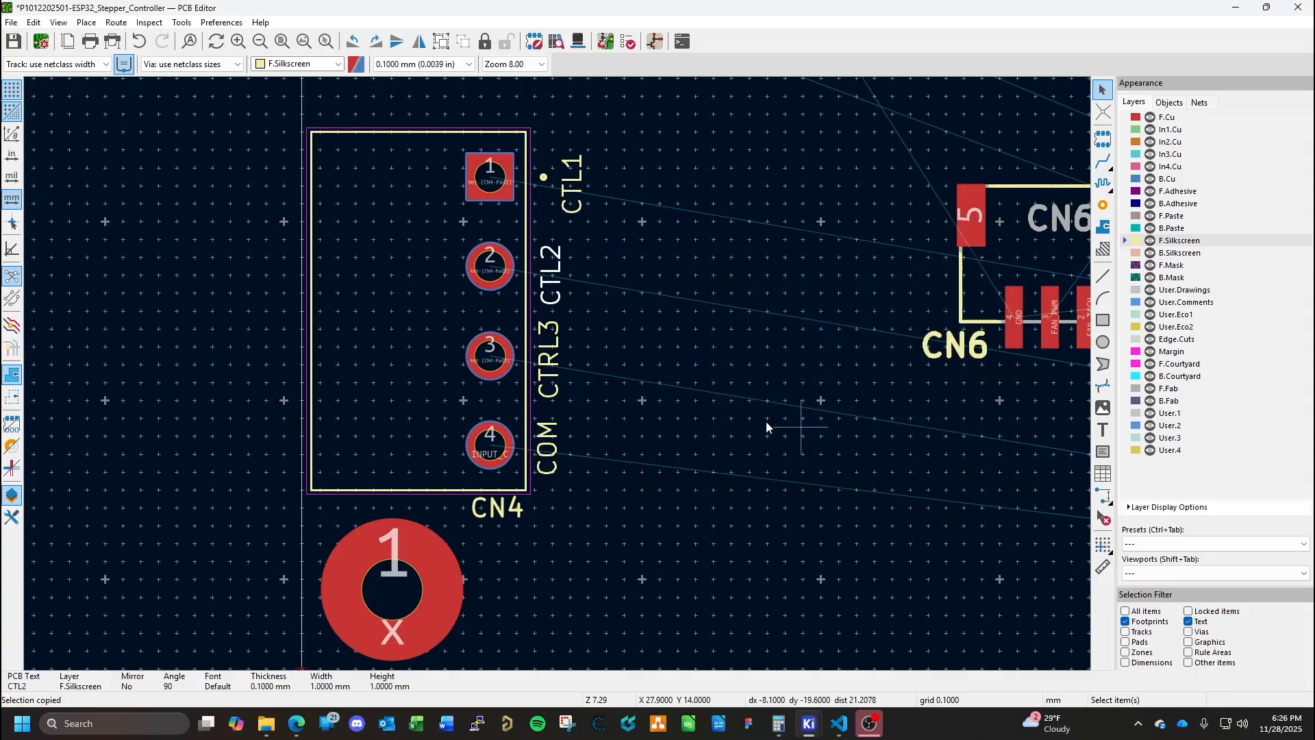
Shorten the silkscreen label beside pin 3 of CN4 to "CTL3".
double_click(550, 346)
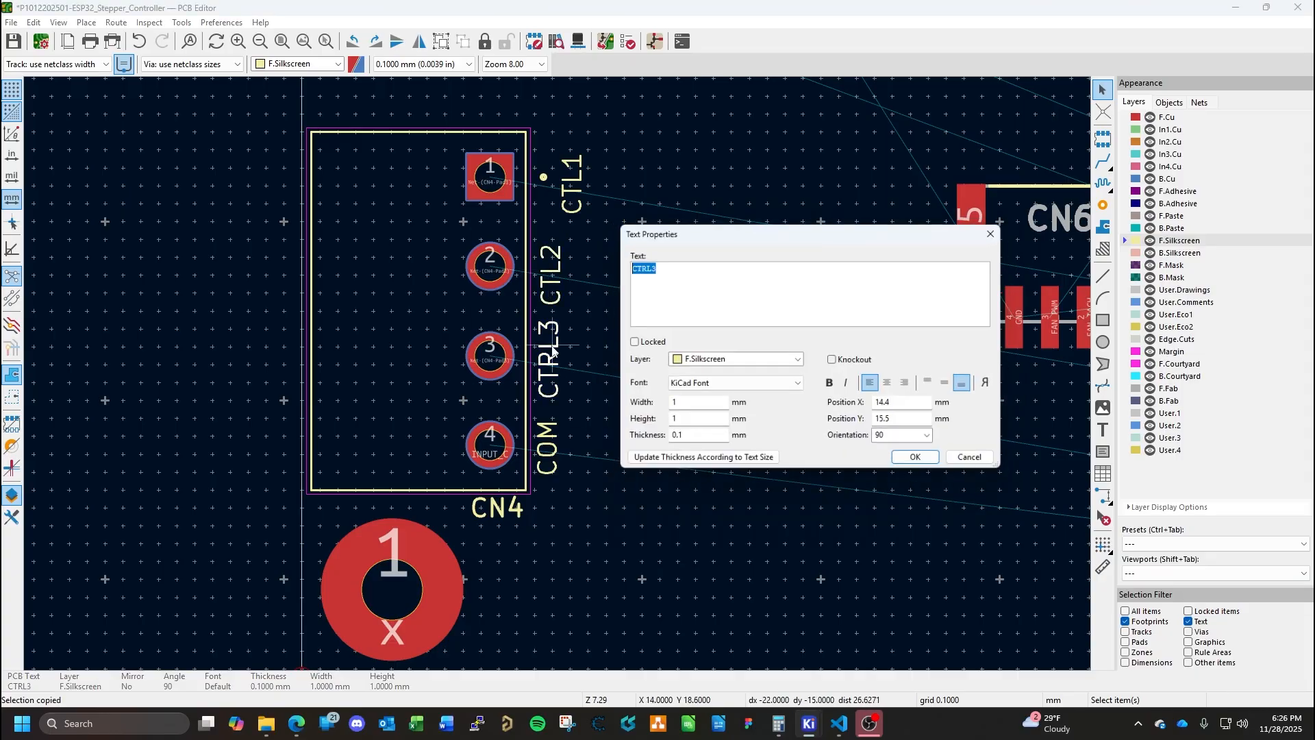
click(644, 269)
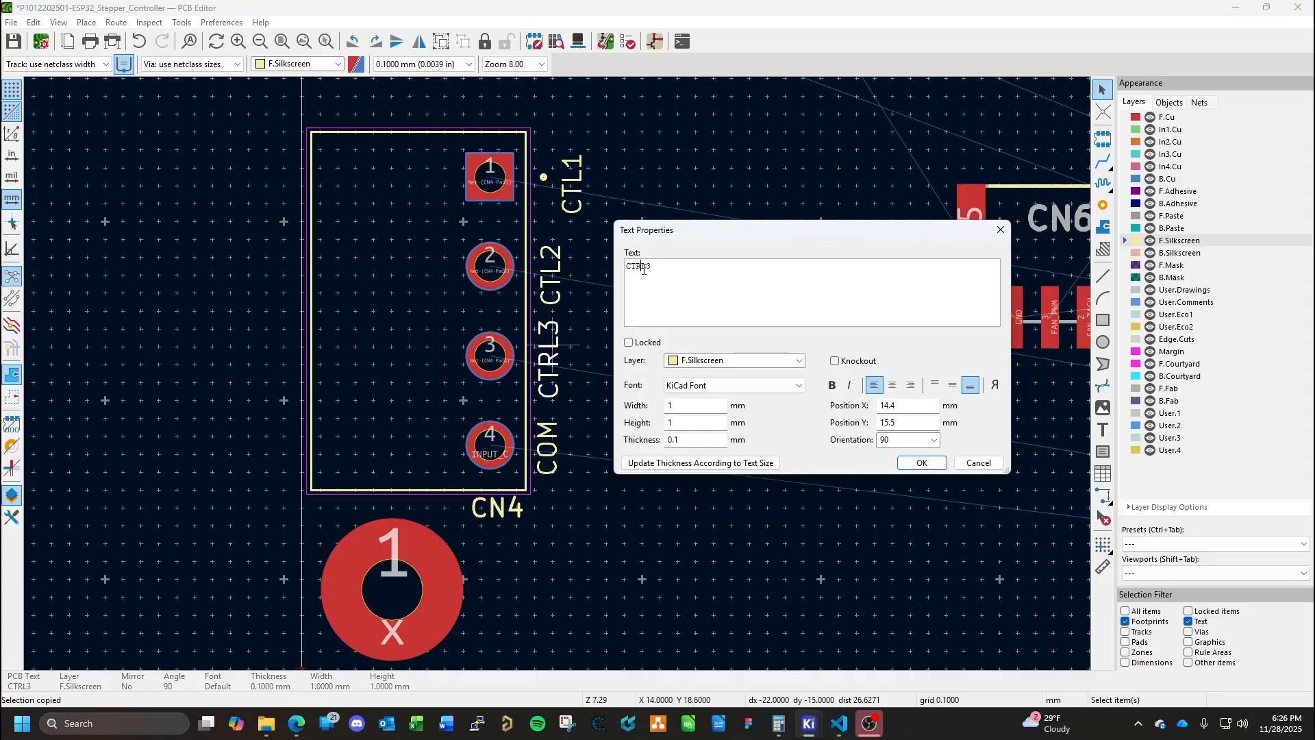
click(932, 470)
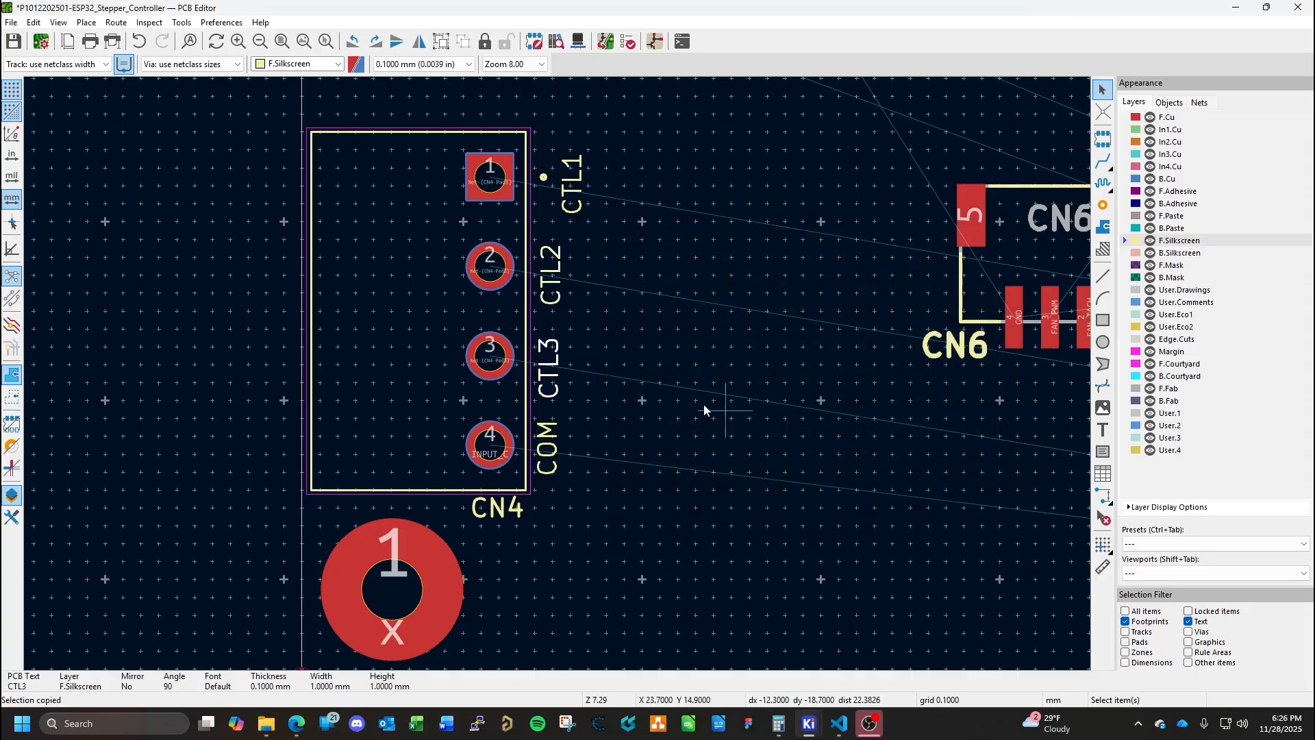
Move the CTL1 and CTL2 labels into a shared vertical column just outside CN4's pin-1 dot, beside their pins.
click(577, 179)
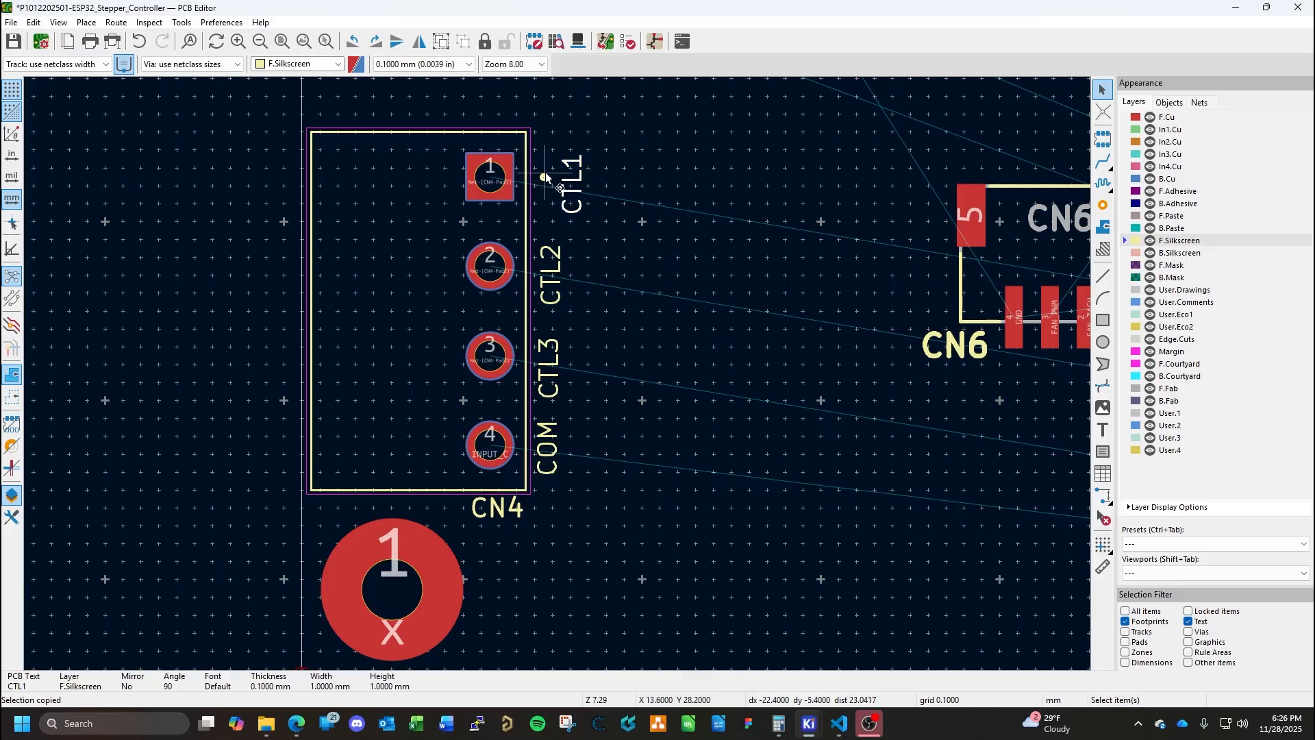
key(m)
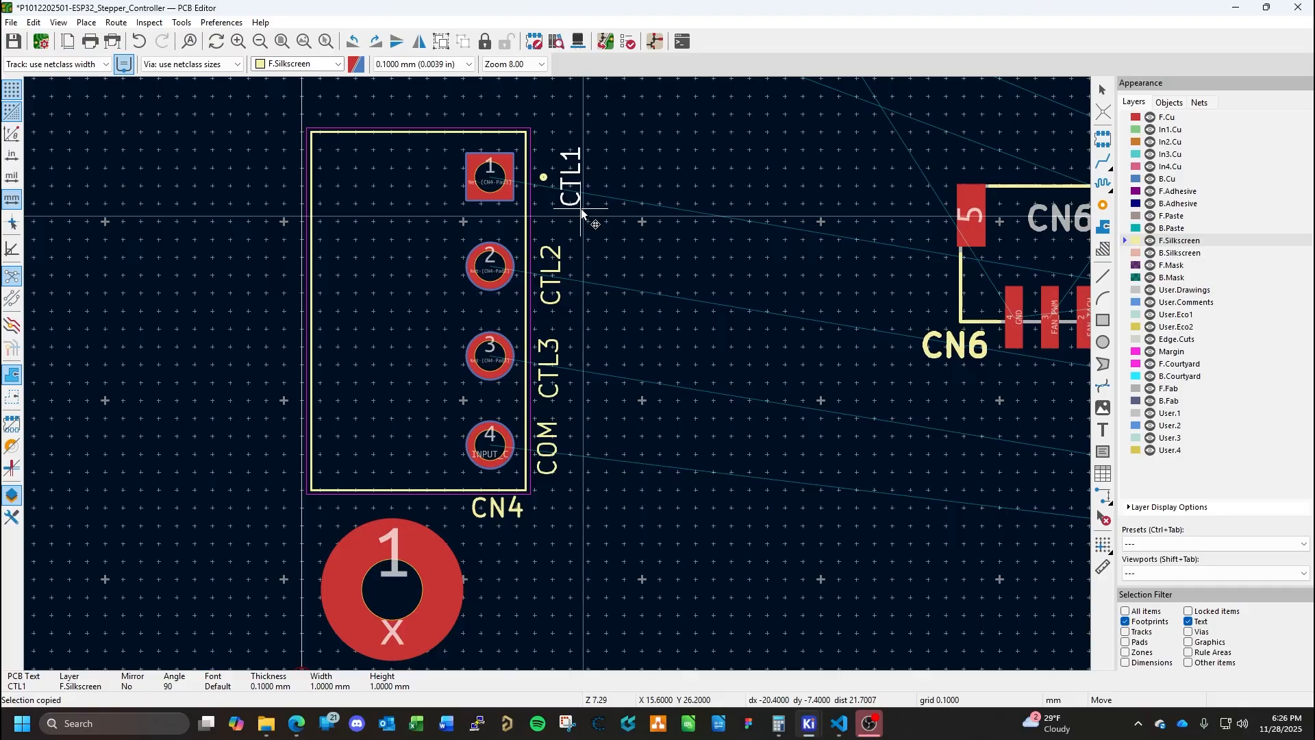
click(586, 206)
click(552, 278)
key(m)
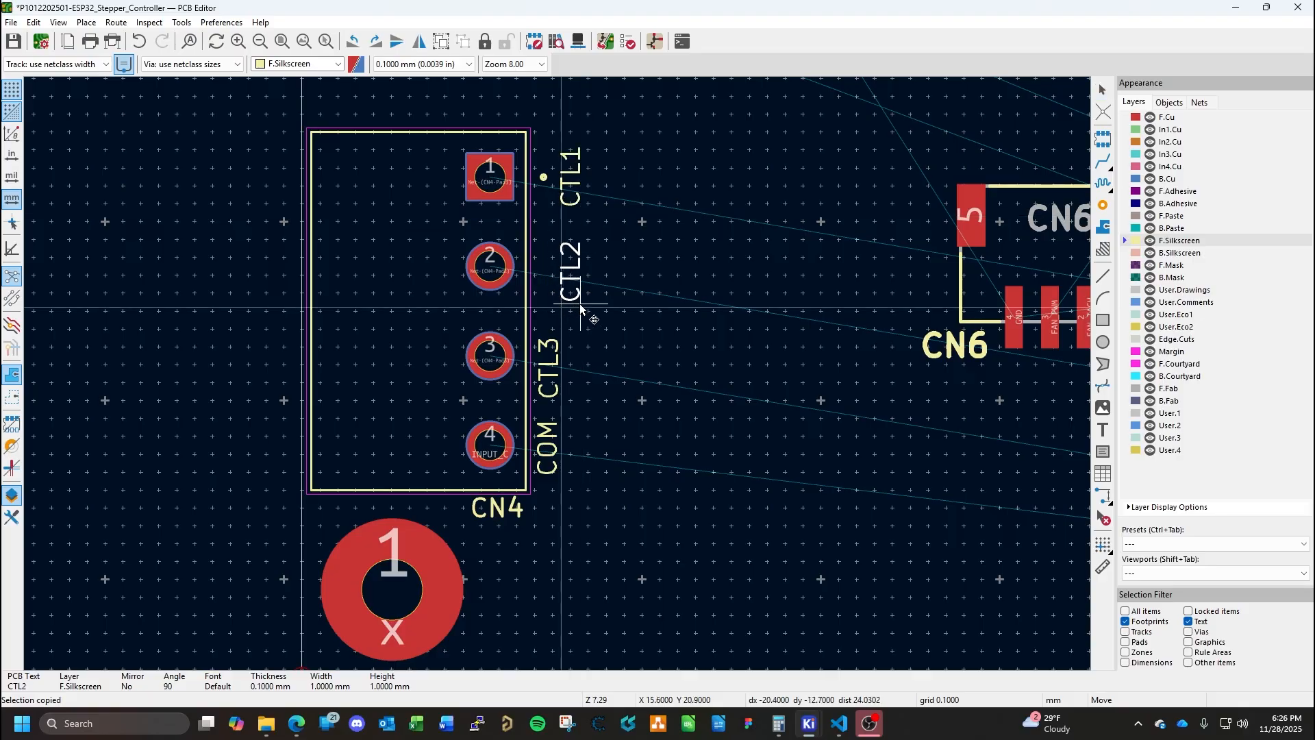
click(579, 304)
Move the CTL3 and COM labels outward beside pins 3 and 4, in line with the CTL1 and CTL2 labels.
click(550, 365)
key(m)
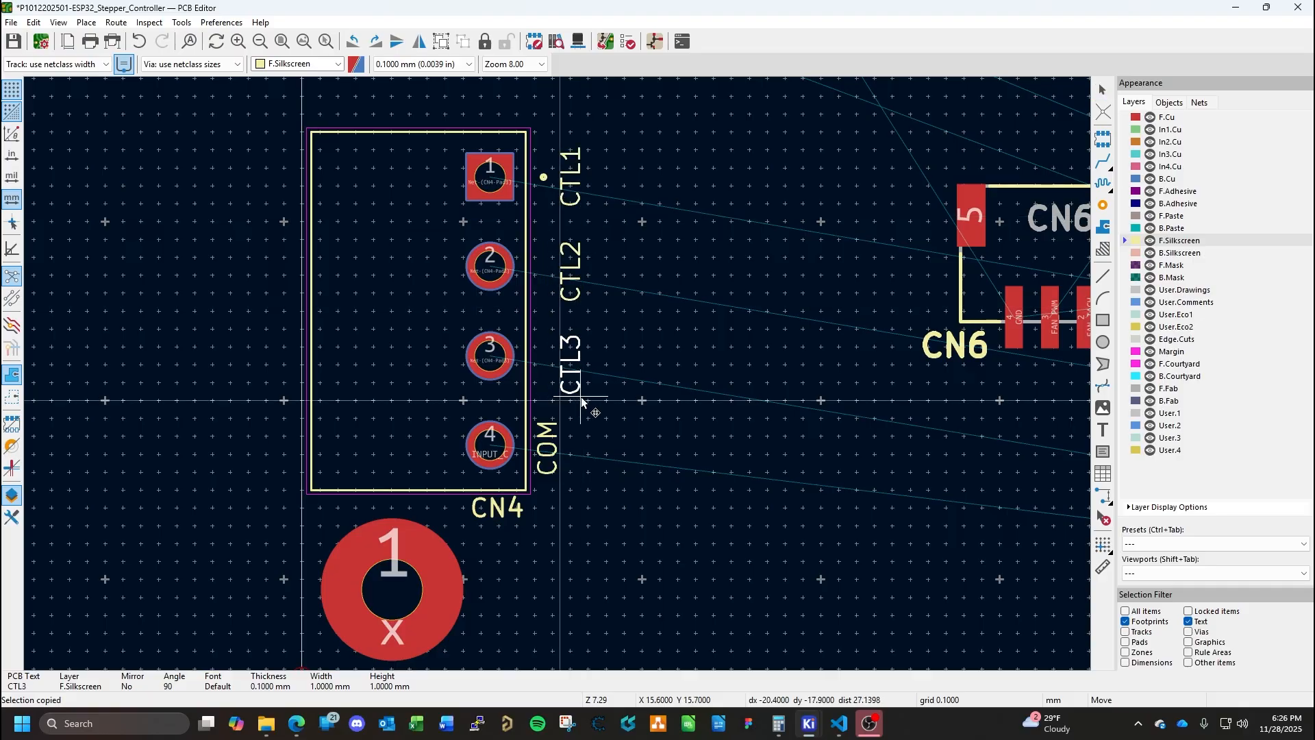
click(581, 389)
click(548, 449)
key(m)
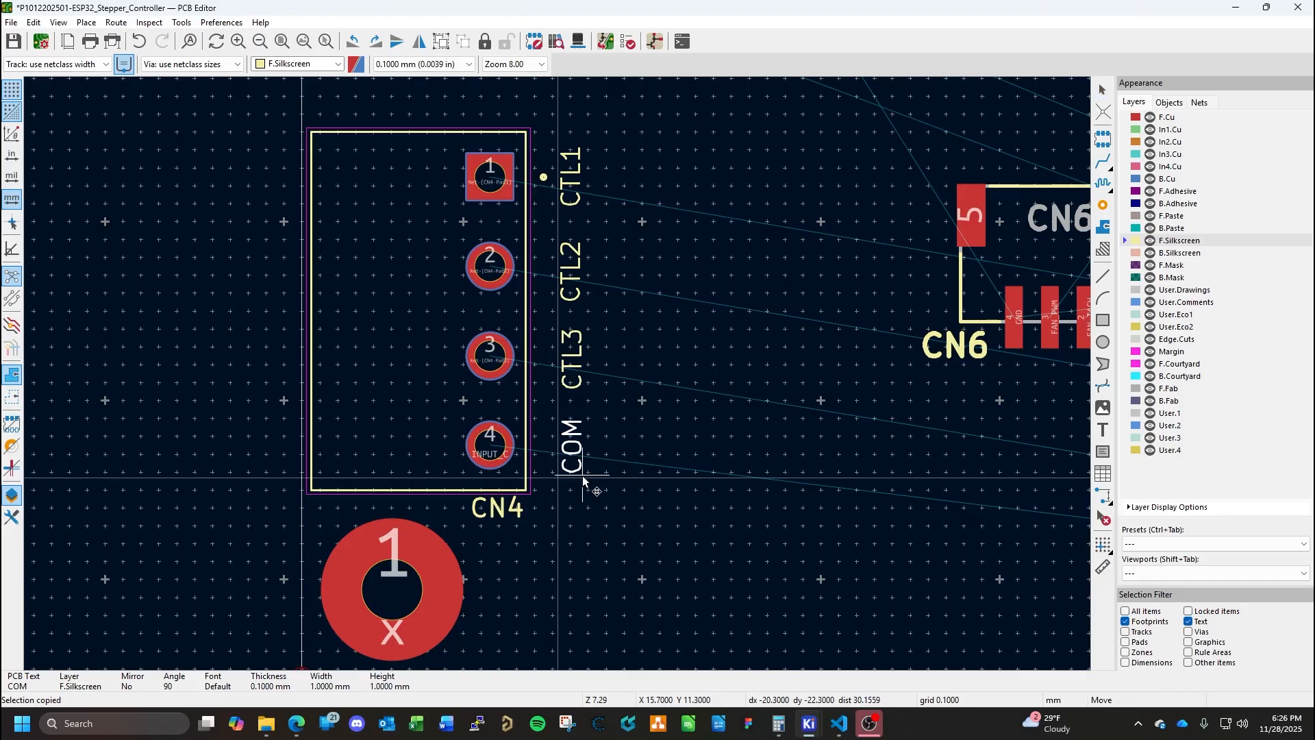
click(583, 480)
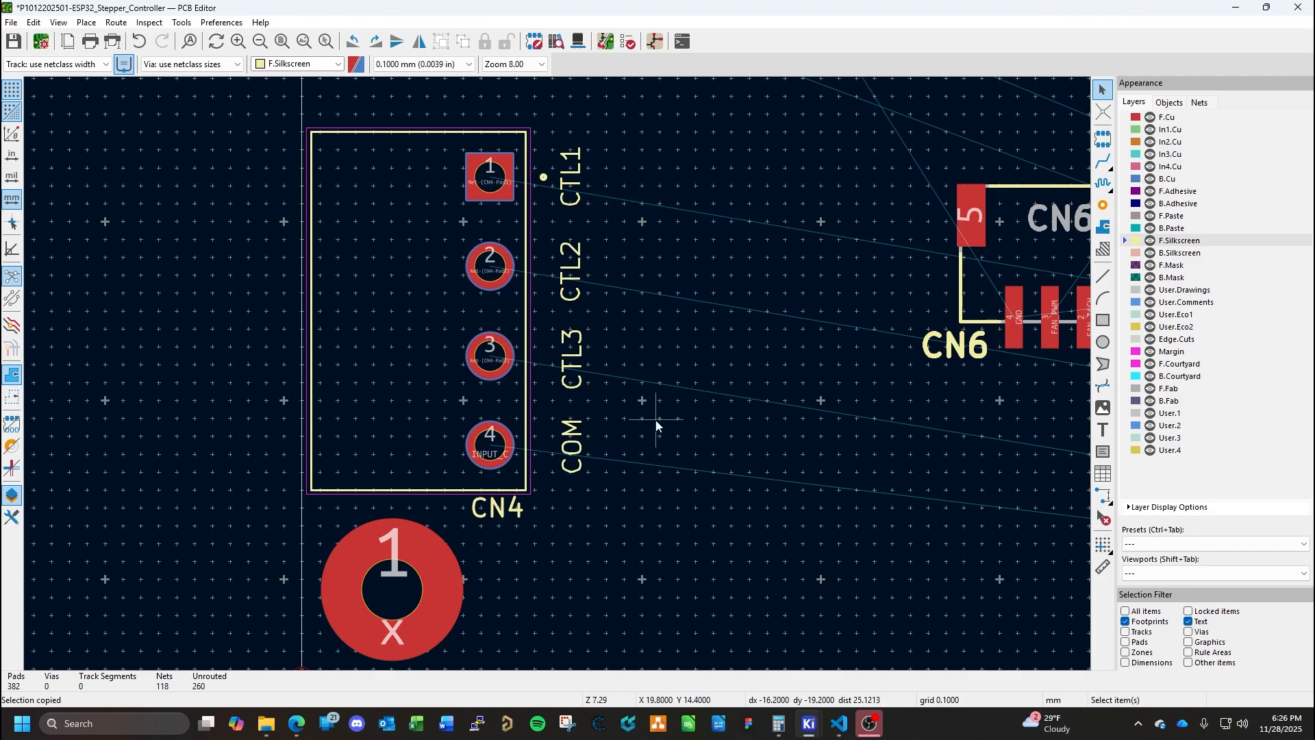
Check CN4's position properties and set CN3's position to X 10.5 mm and Y 53 mm.
scroll(642, 397, down, 3)
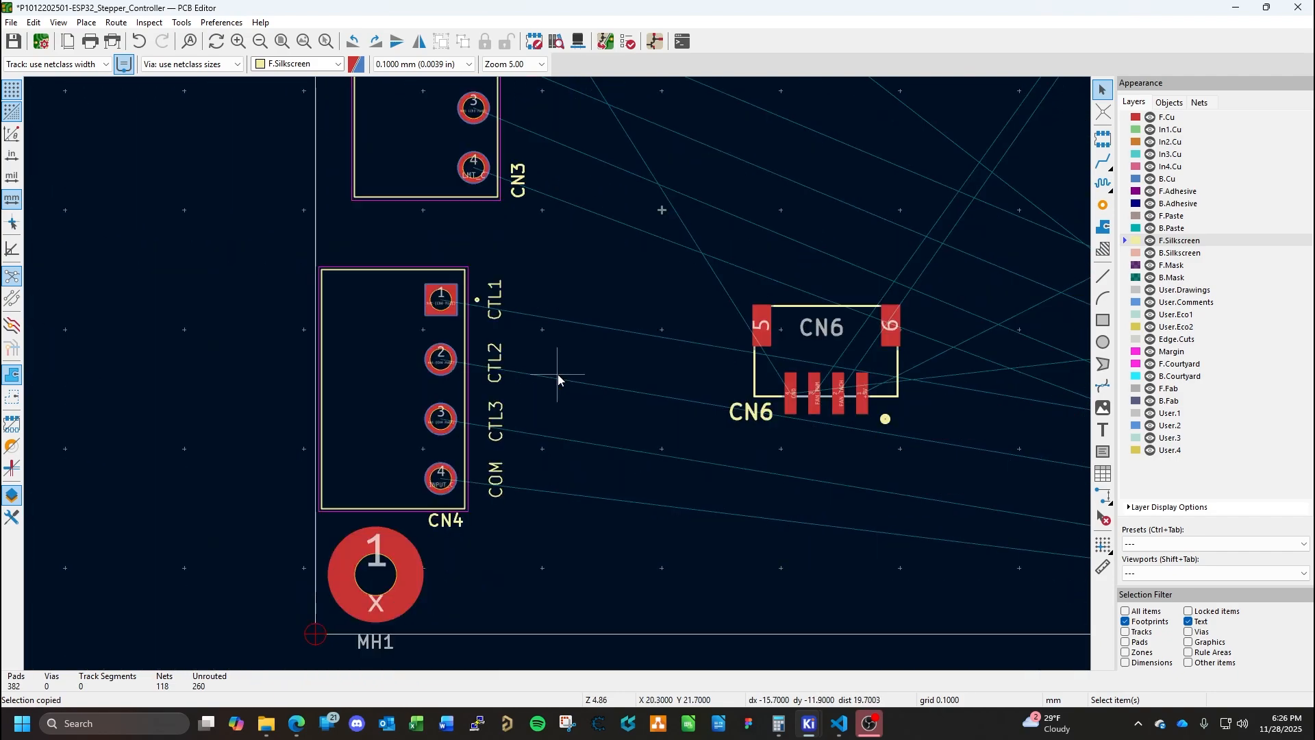
middle_drag(529, 344, 547, 423)
double_click(393, 422)
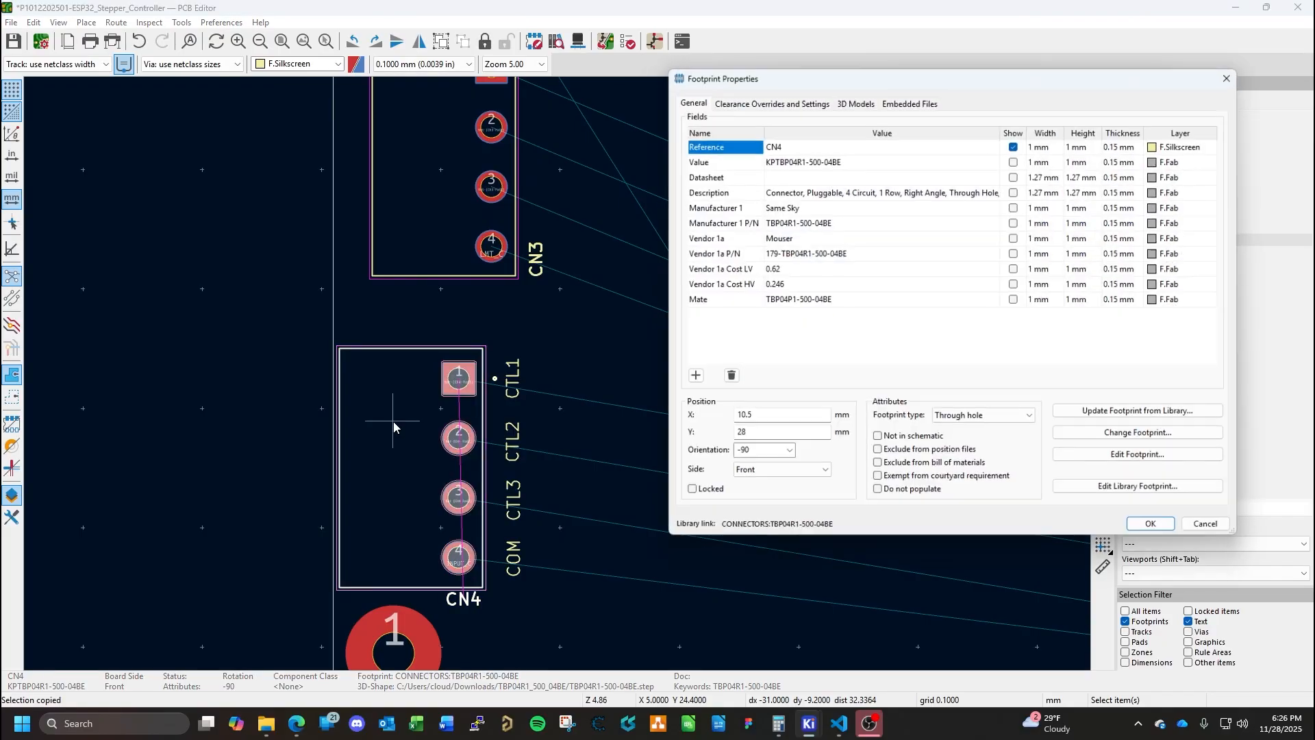
click(1165, 536)
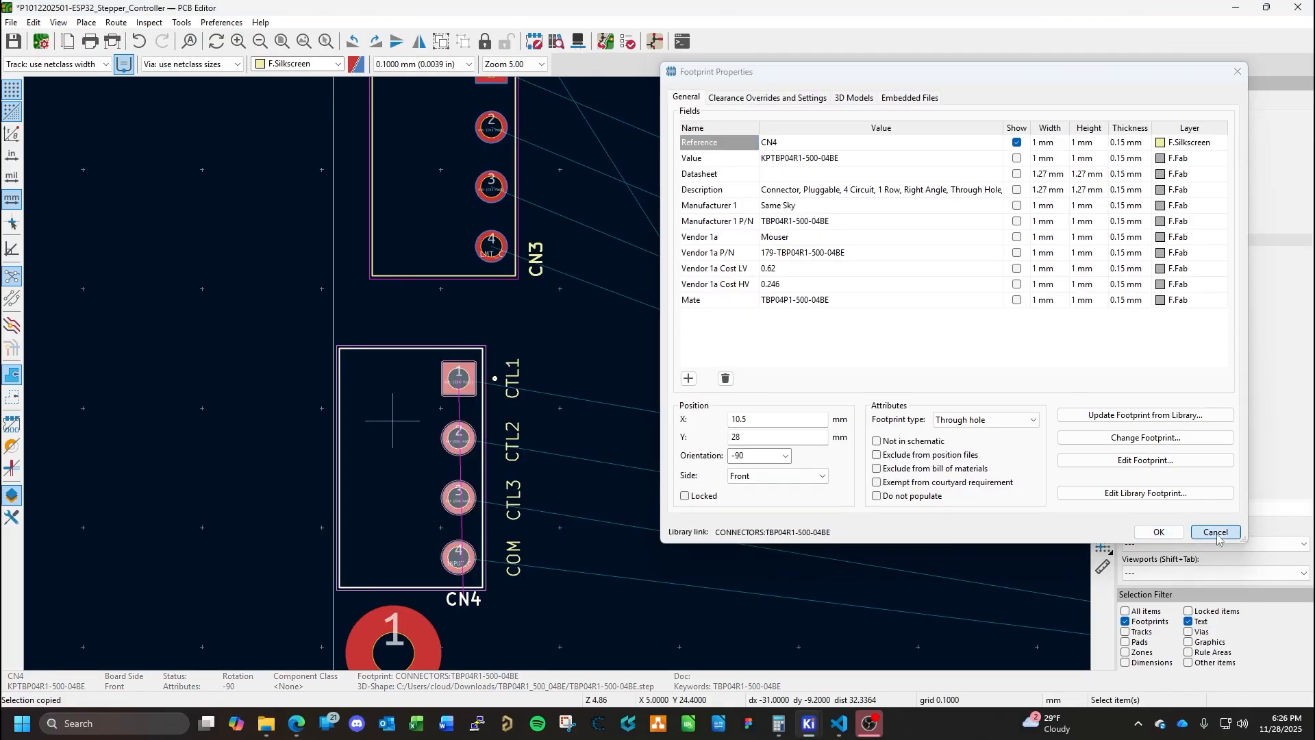
double_click(440, 207)
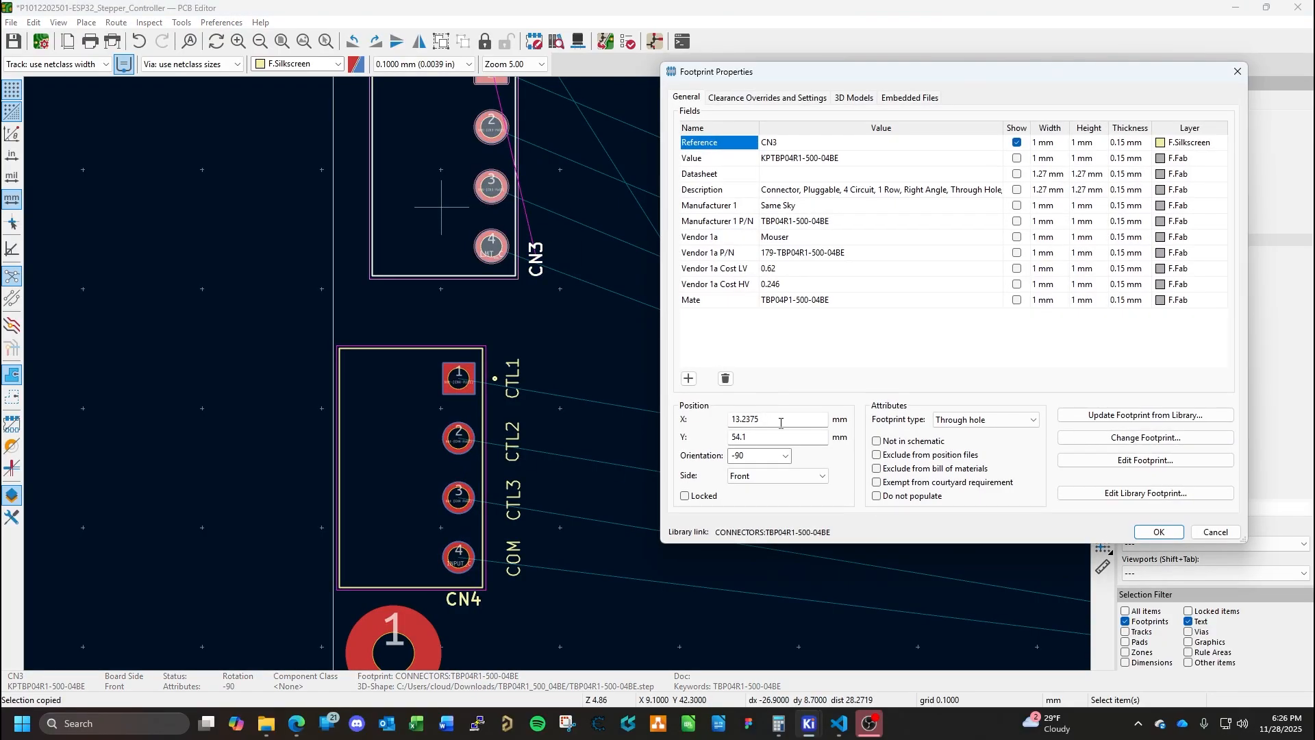
click(765, 419)
text(10.5)
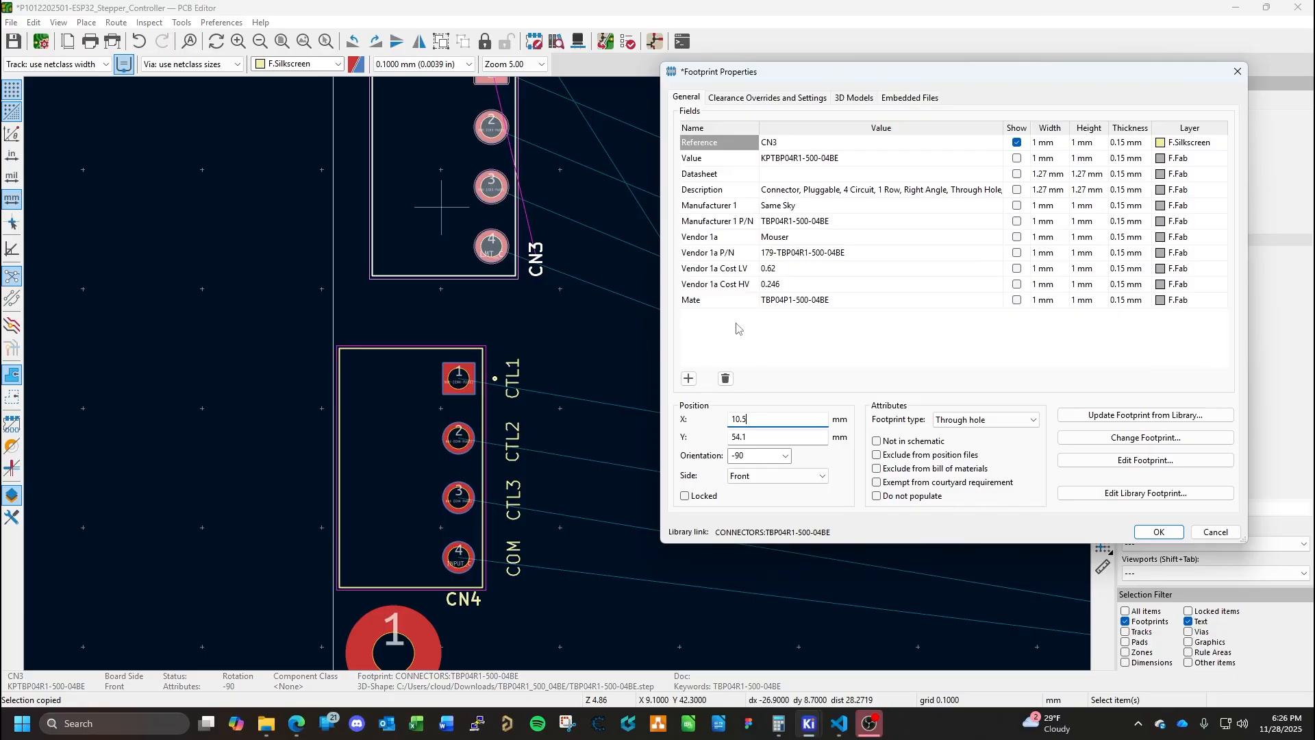
click(761, 439)
key(Return)
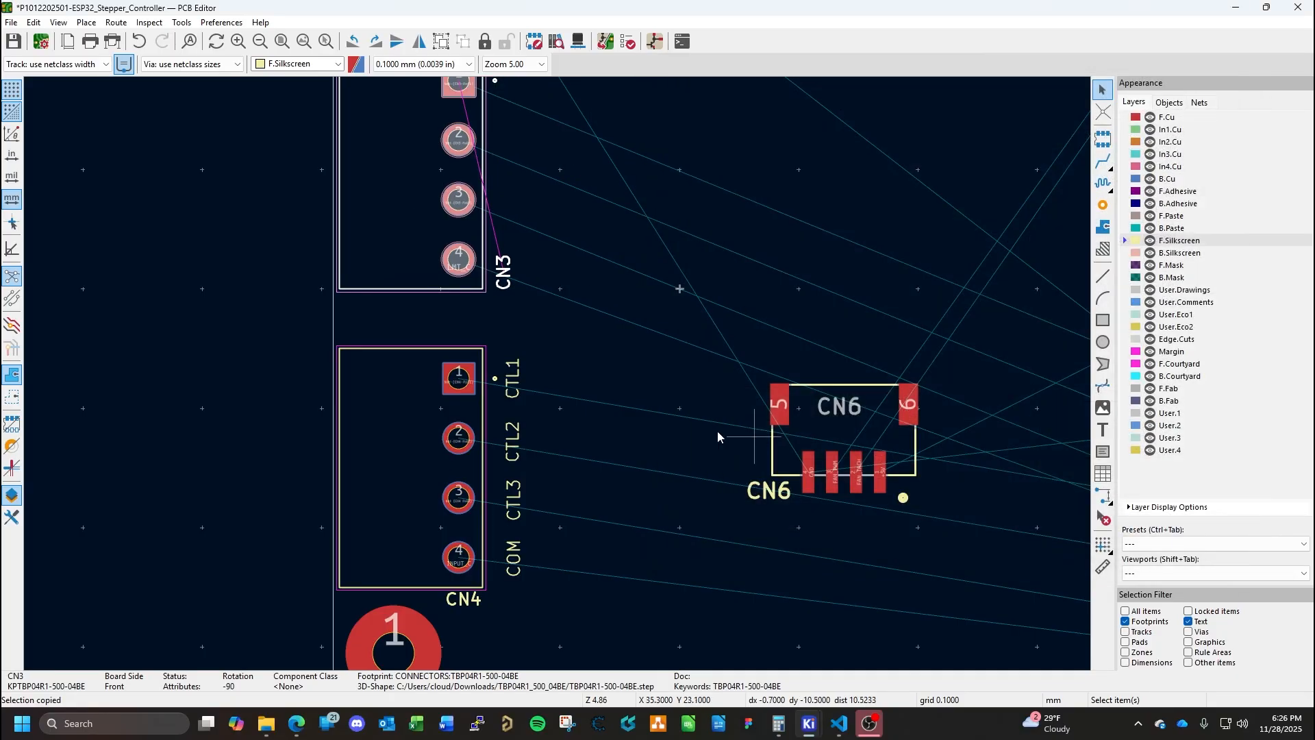
Set CN3's Y position to 50 mm to bring it closer to CN4.
middle_drag(468, 337, 539, 394)
double_click(479, 315)
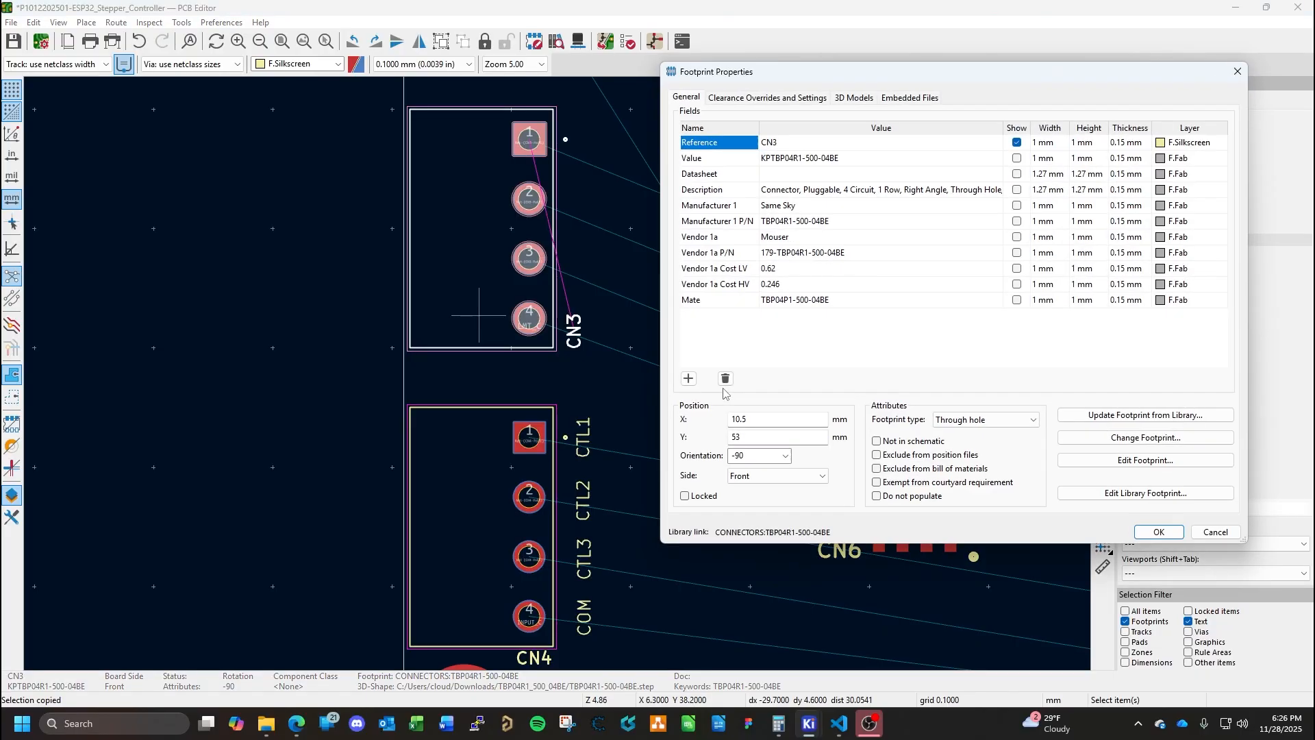
click(764, 438)
text(56)
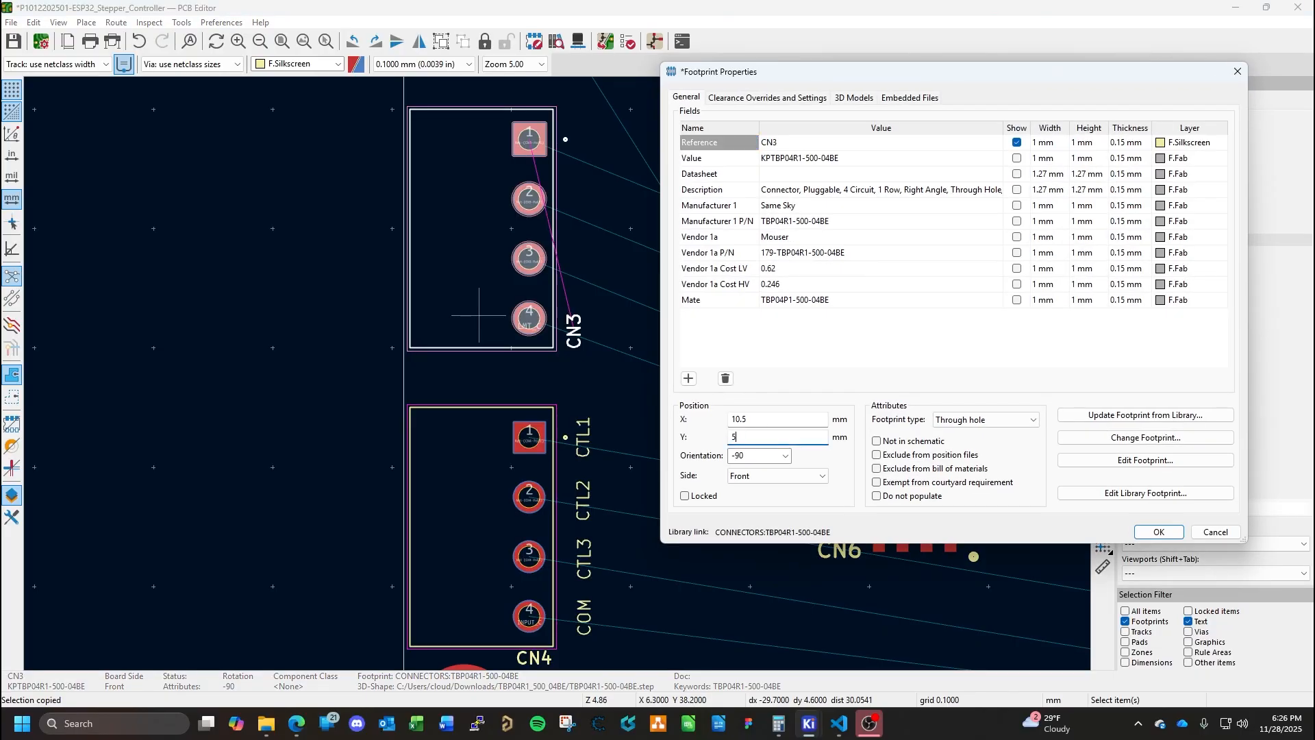
key(Return)
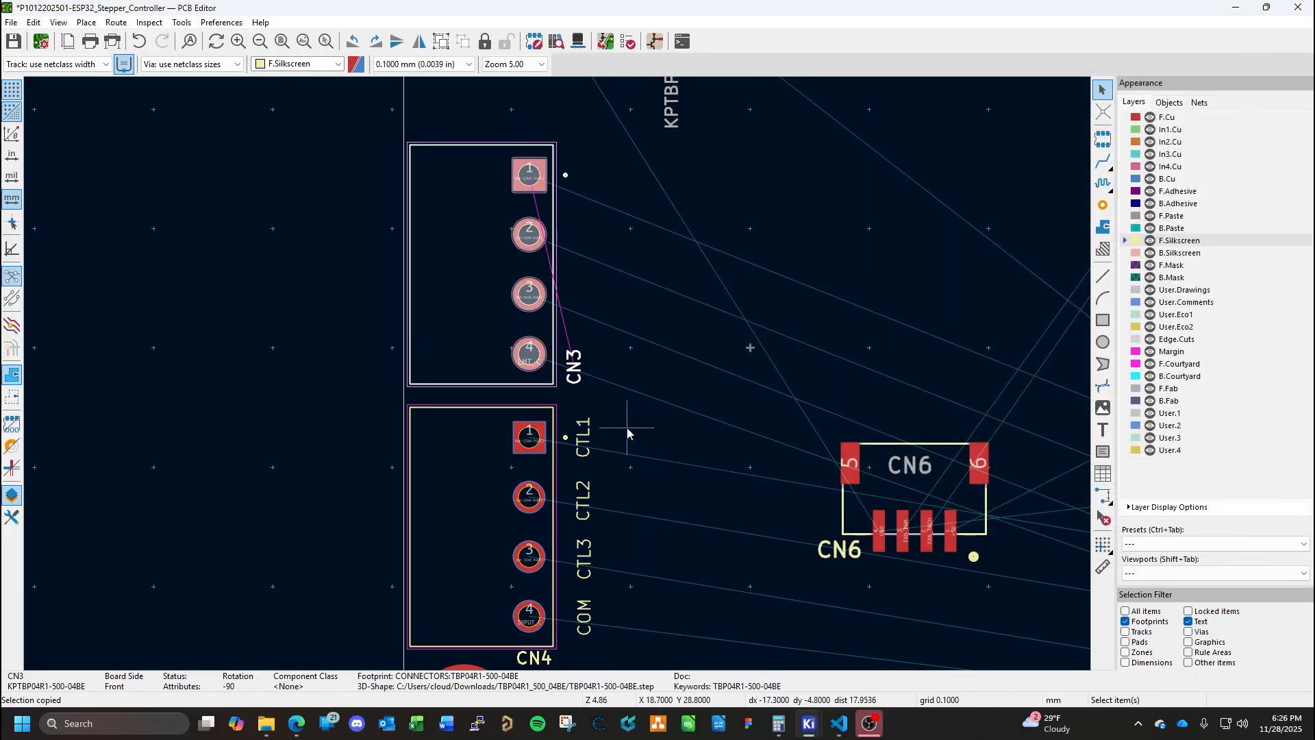
Set CN3's Y position to 48 mm.
double_click(474, 342)
click(762, 437)
text(48)
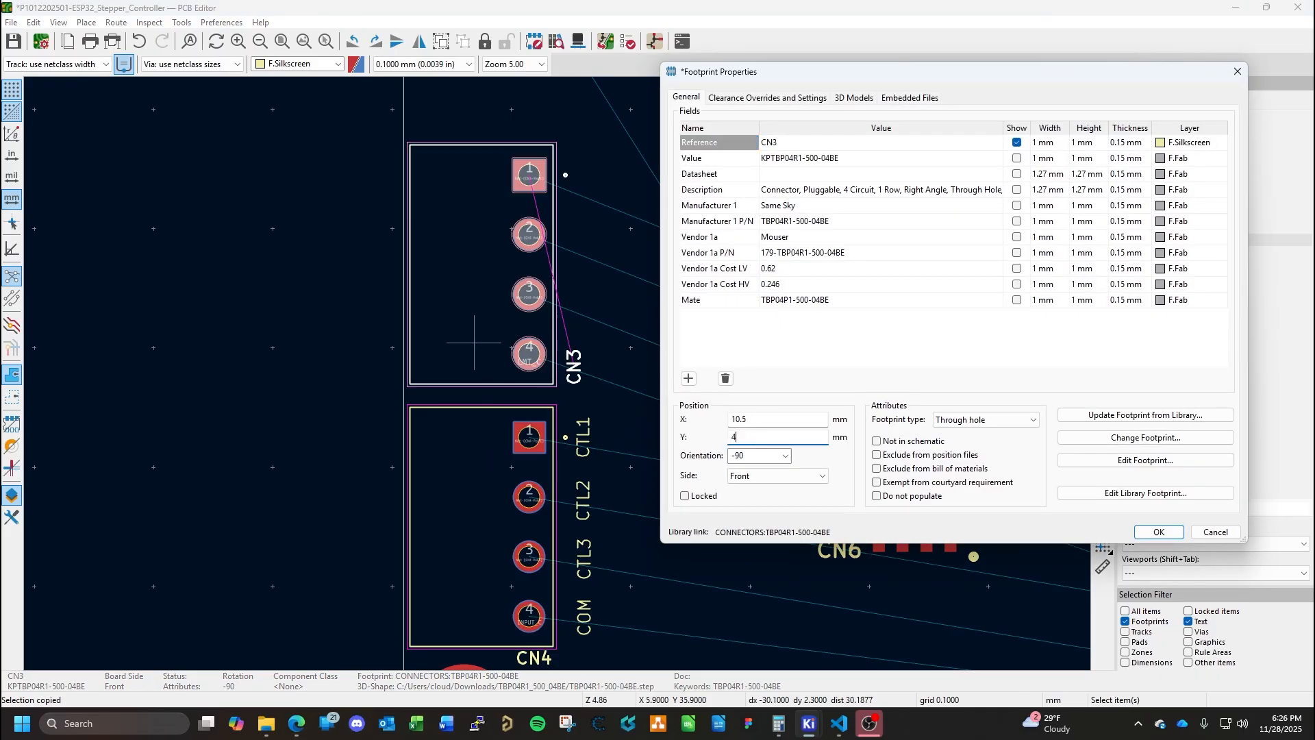
key(Return)
Set CN3's Y position to 49 mm and save the board.
double_click(424, 329)
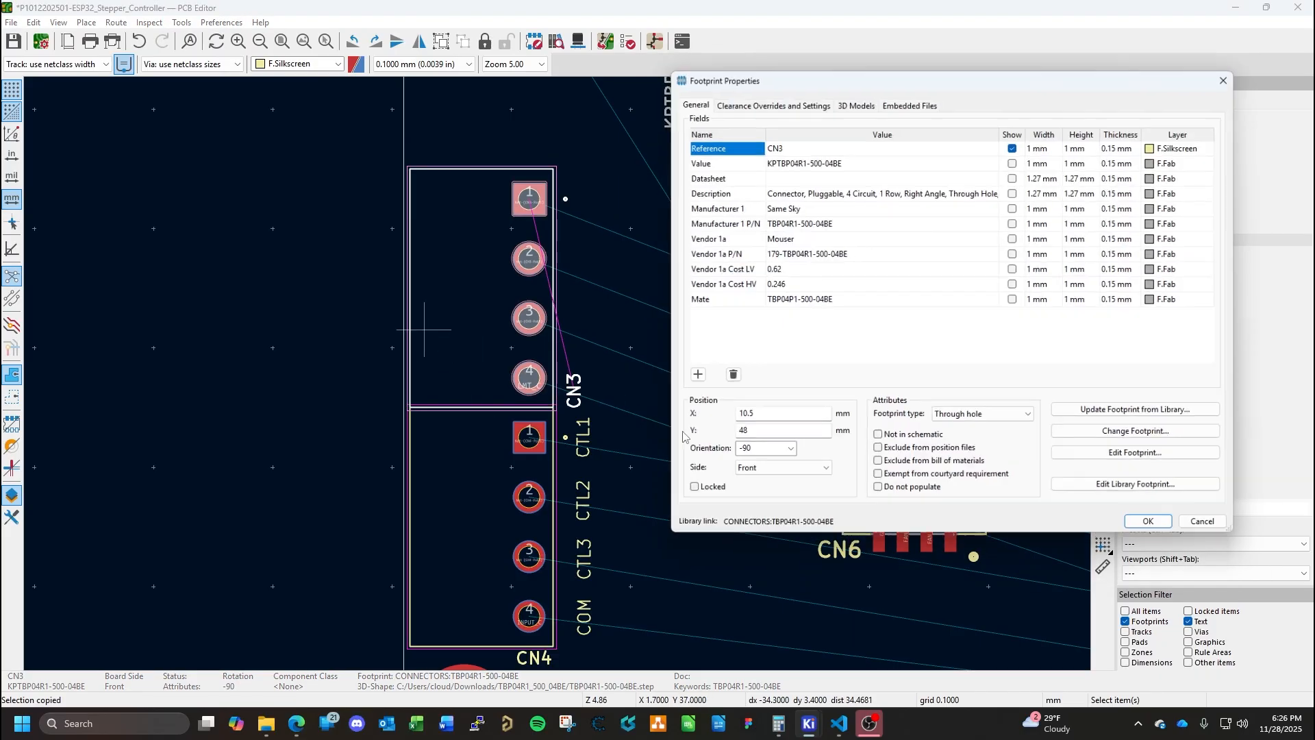
double_click(769, 437)
text(49)
key(Return)
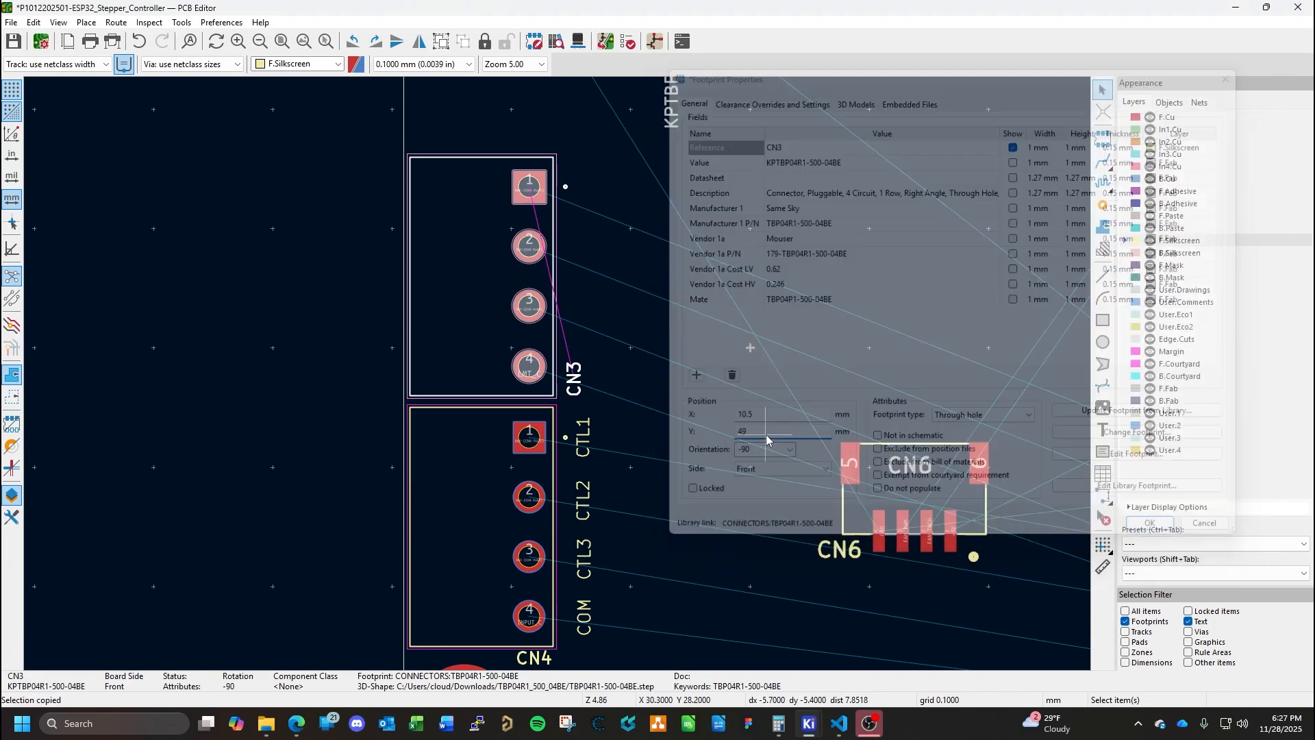
click(642, 400)
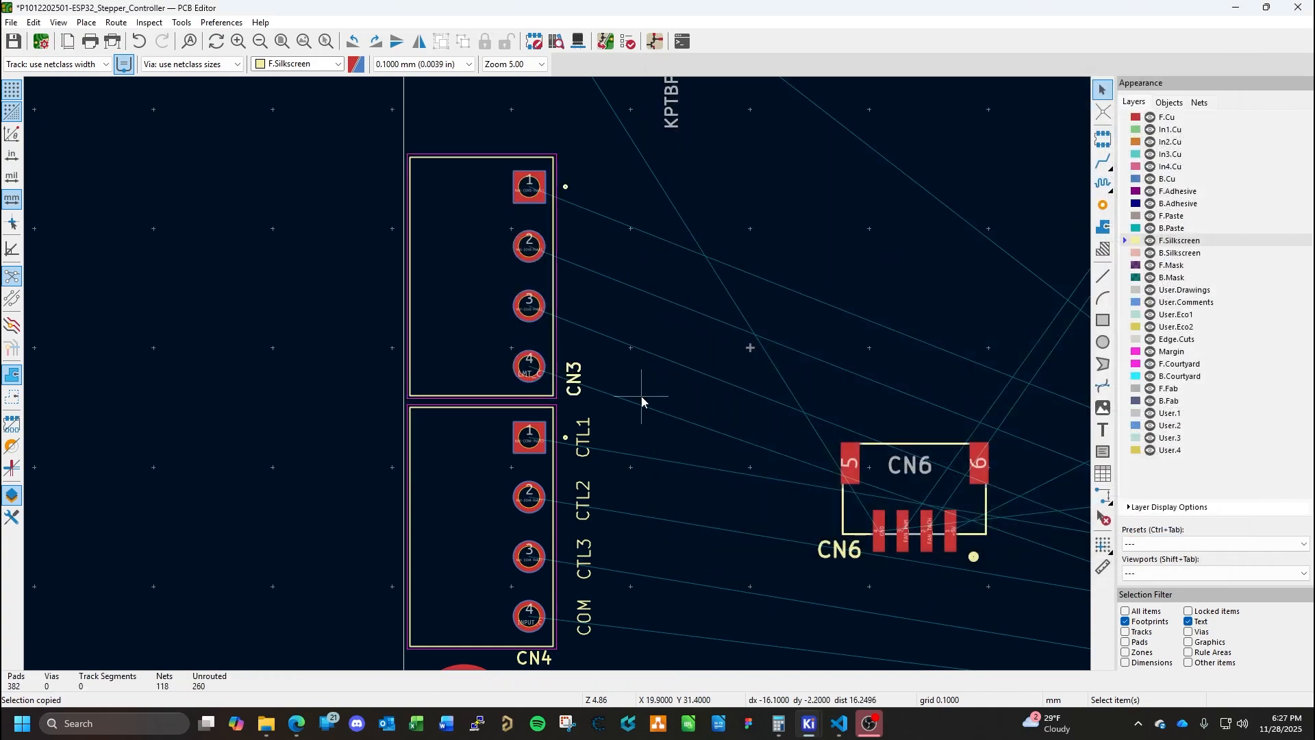
key(ctrl+s)
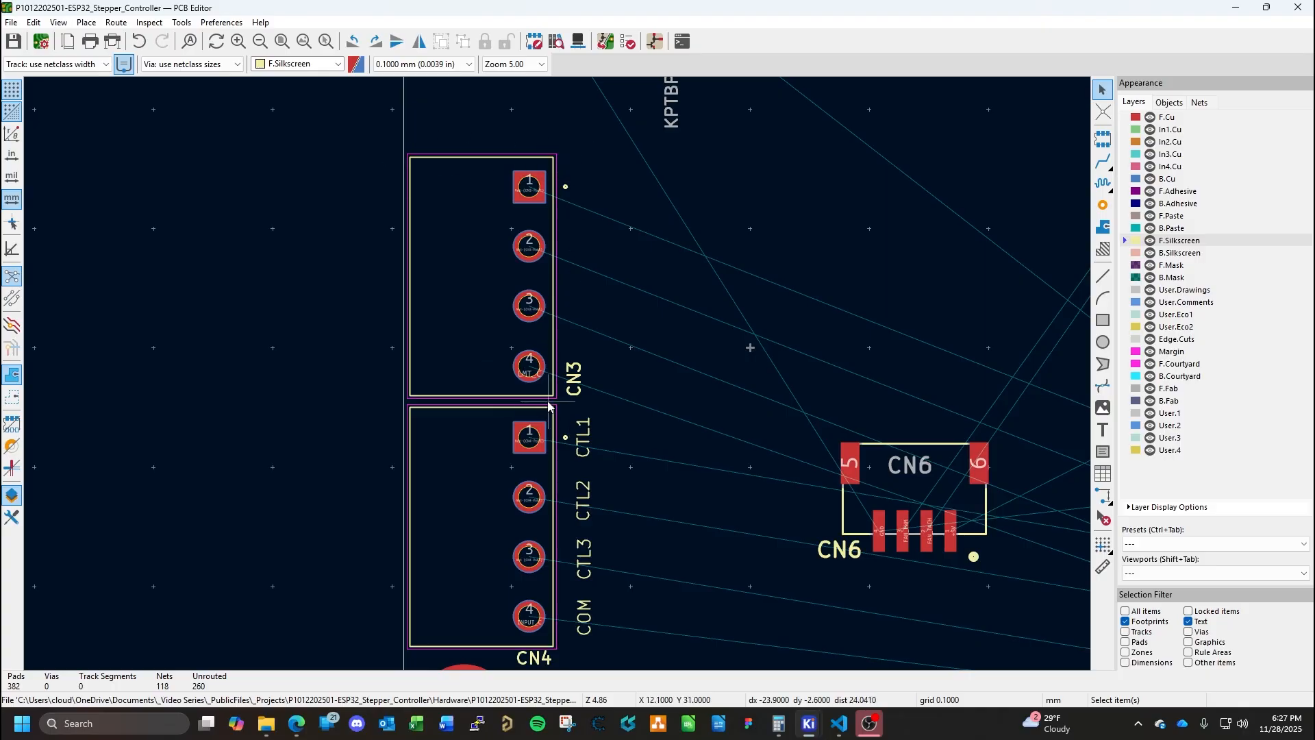
Set CN3's X position to 10.25 mm.
scroll(548, 405, up, 2)
scroll(558, 378, up, 2)
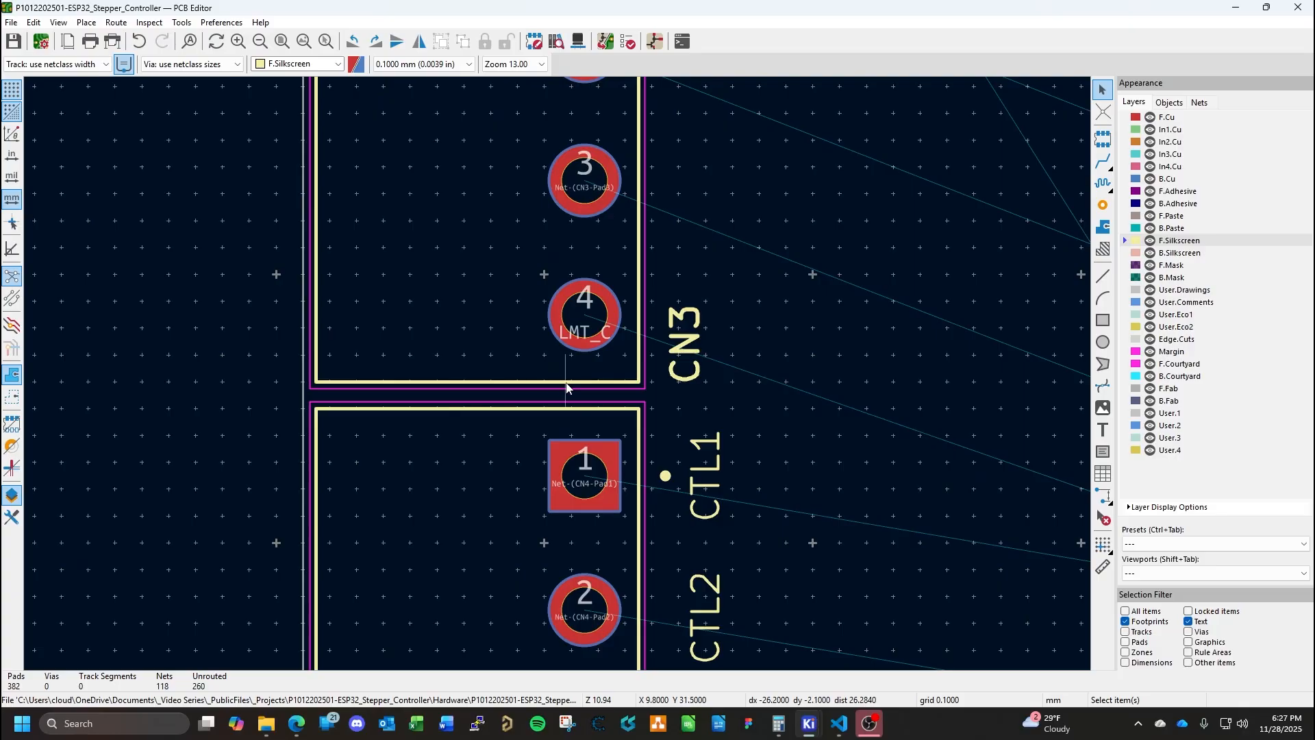
scroll(567, 384, up, 2)
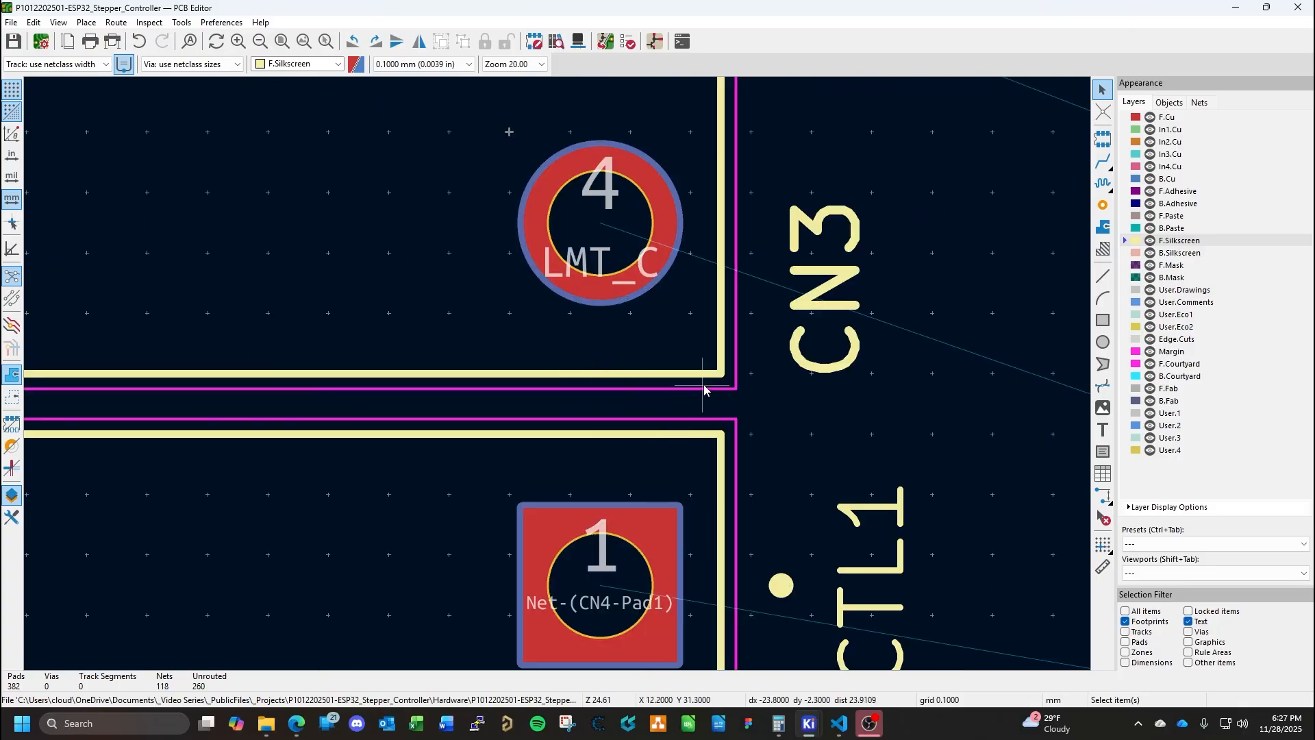
double_click(515, 271)
click(795, 417)
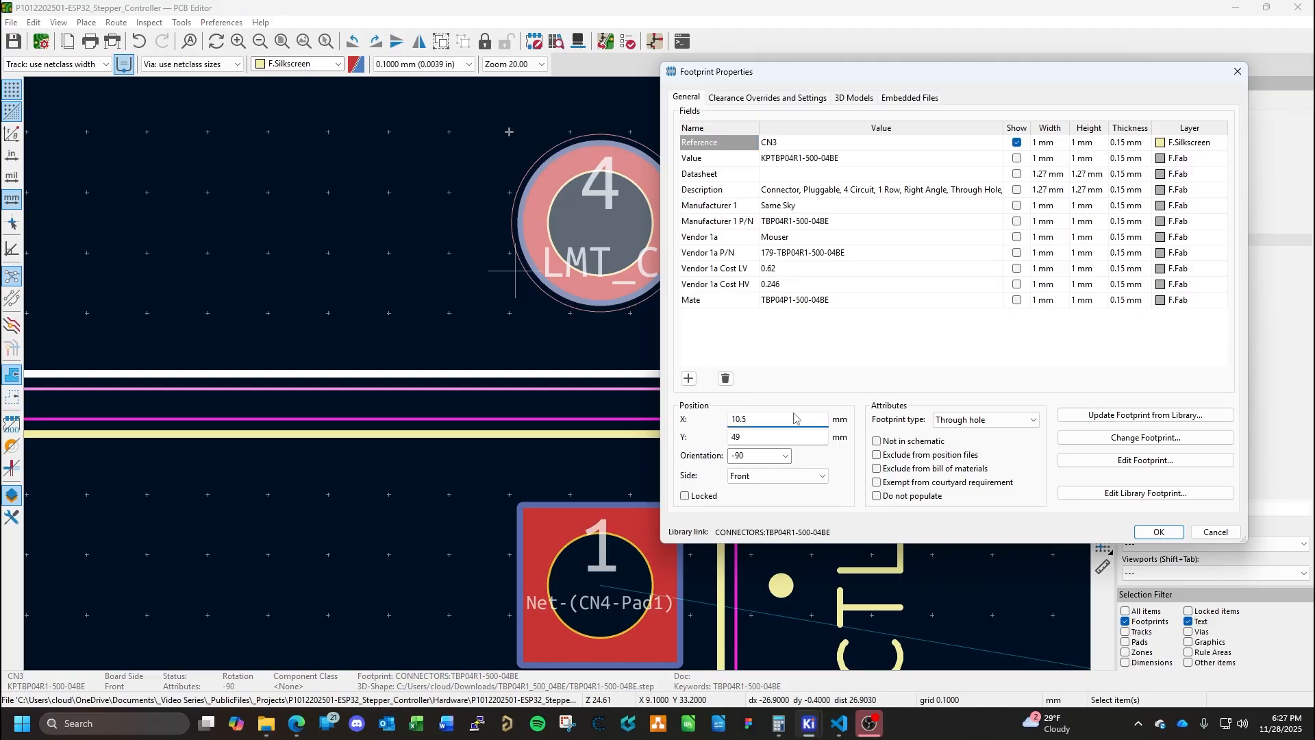
key(BackSpace)
text(25)
key(Return)
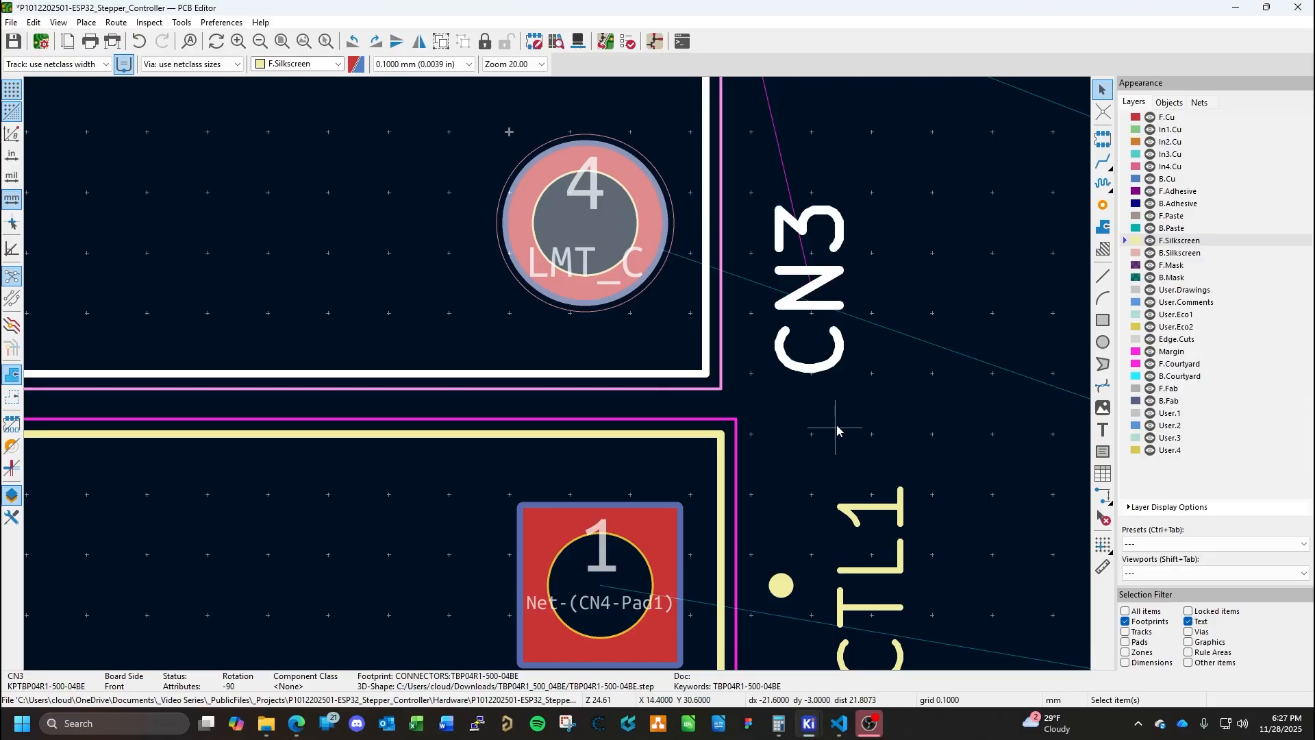
Restore CN3's X position to 10.5 mm so it lines up with CN4.
scroll(843, 432, down, 2)
scroll(558, 374, down, 1)
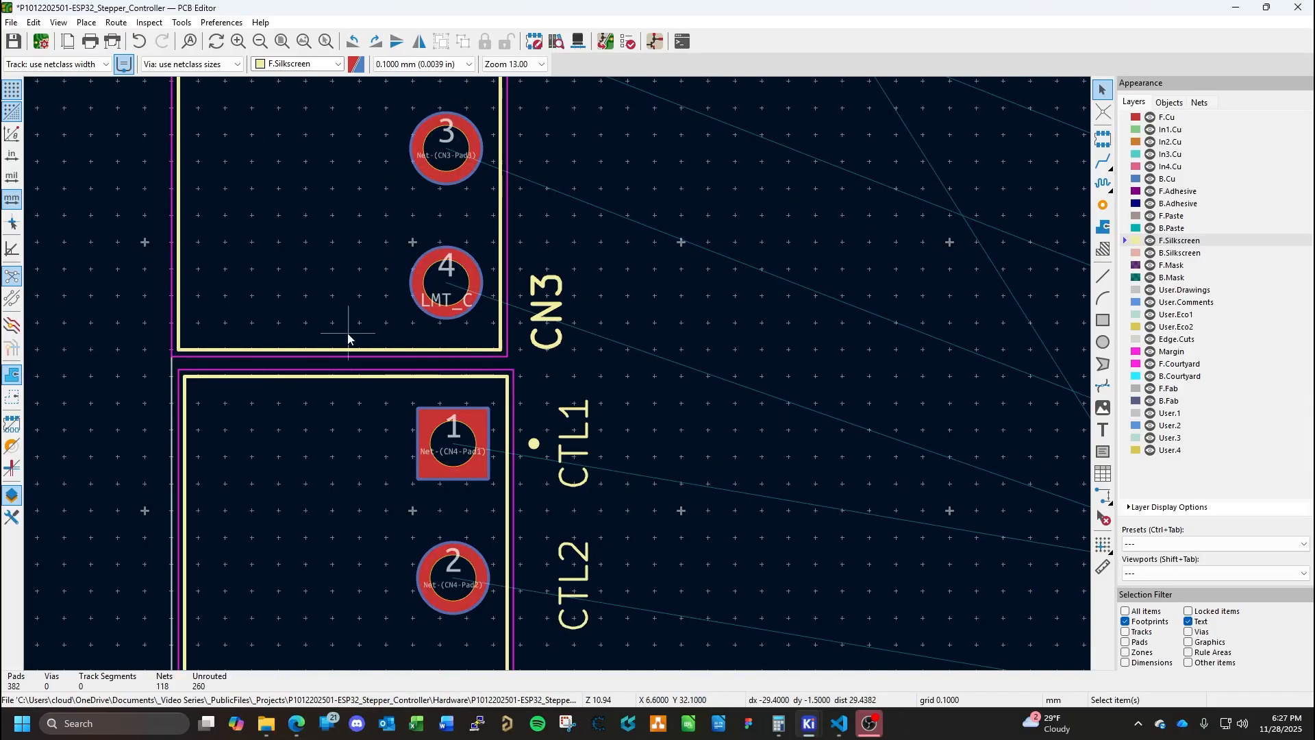
click(339, 296)
key(e)
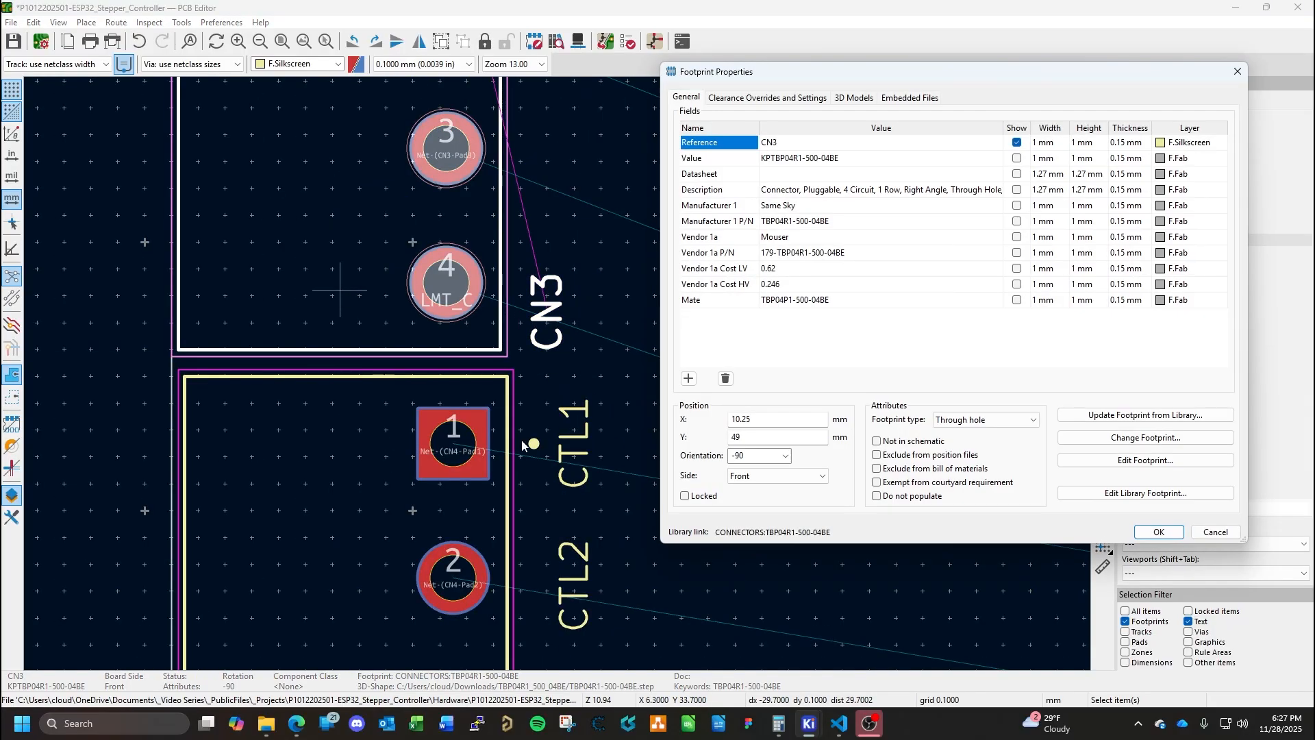
click(784, 419)
text(10.5)
key(Return)
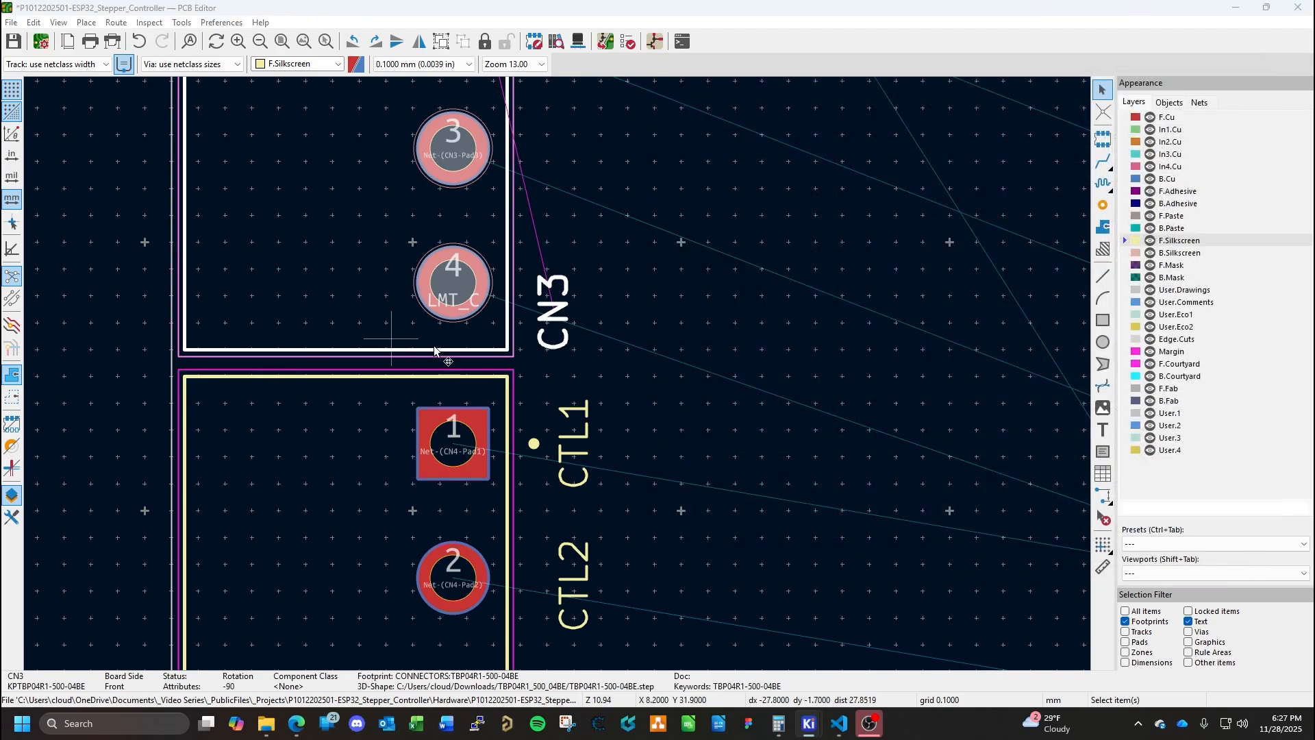
Set CN3's Y position to 48.5 mm and inspect where its courtyard meets CN4's.
double_click(392, 339)
click(766, 440)
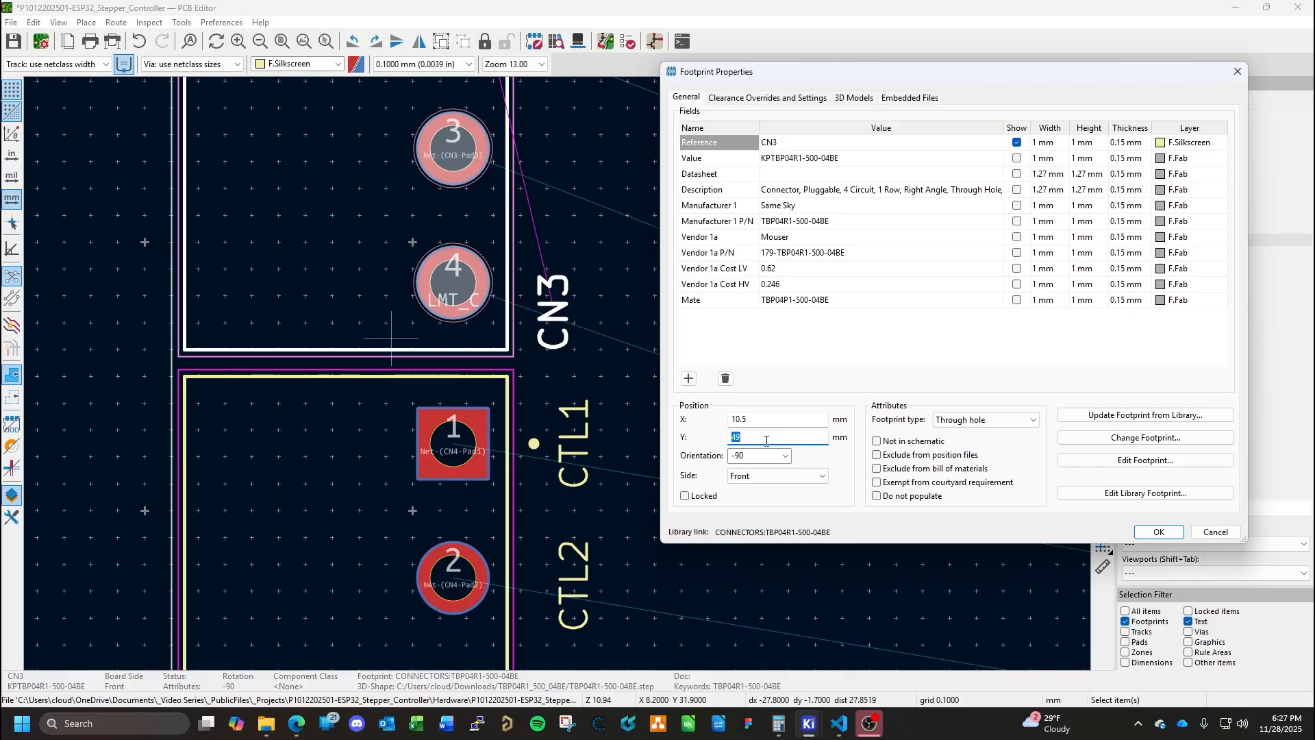
text(48.5)
key(Return)
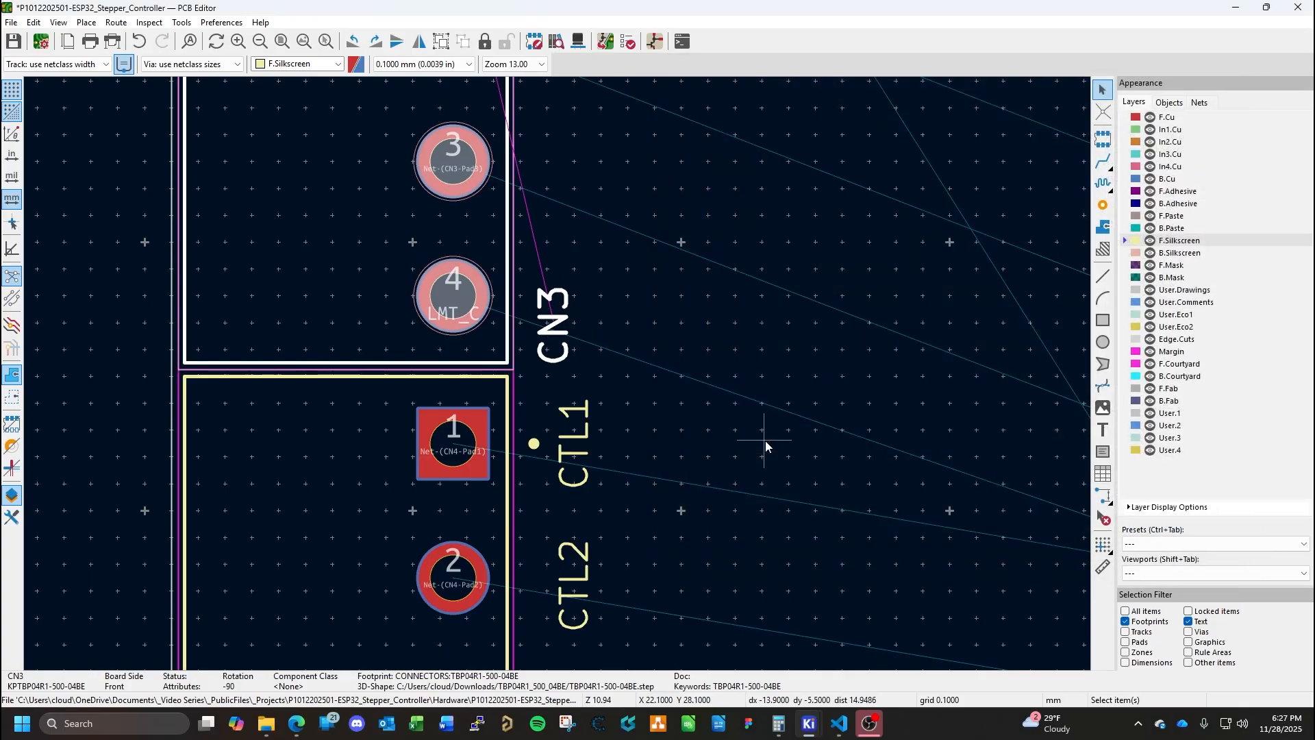
click(698, 409)
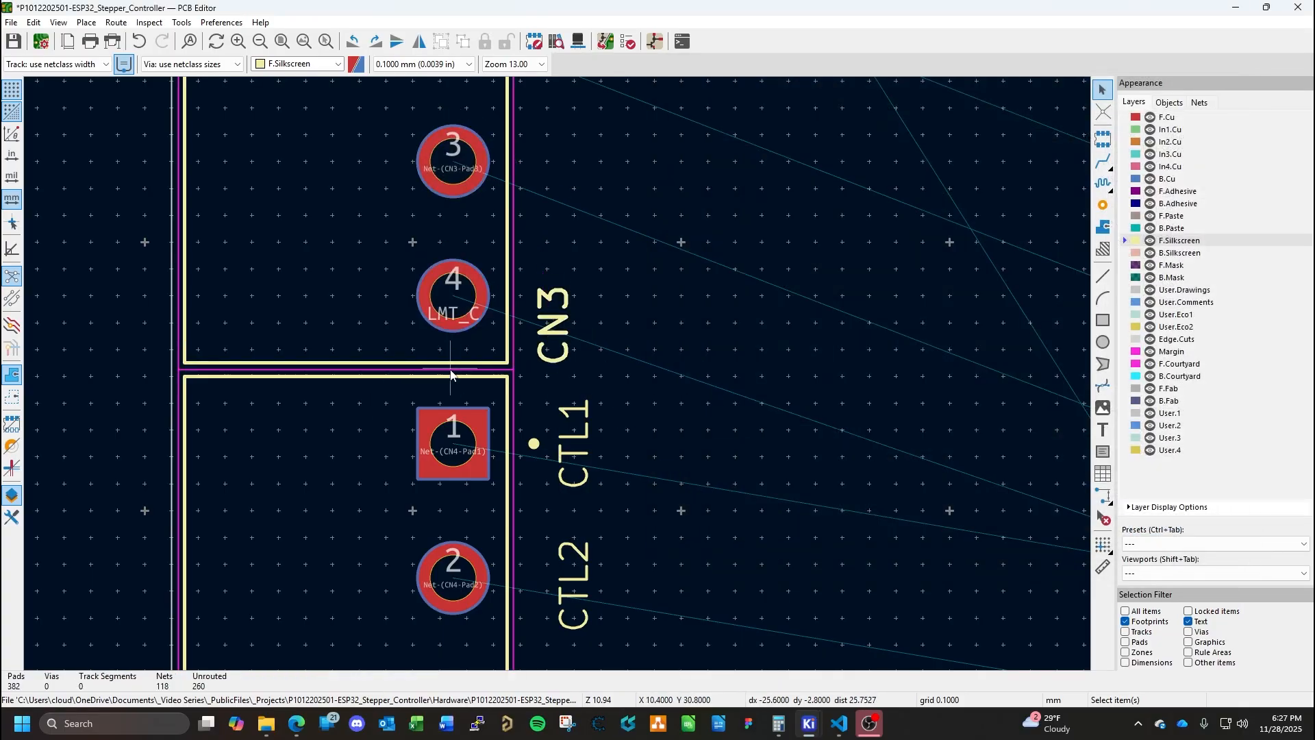
ctrl+scroll(451, 373, up, 2)
ctrl+scroll(581, 371, up, 1)
scroll(558, 376, up, 4)
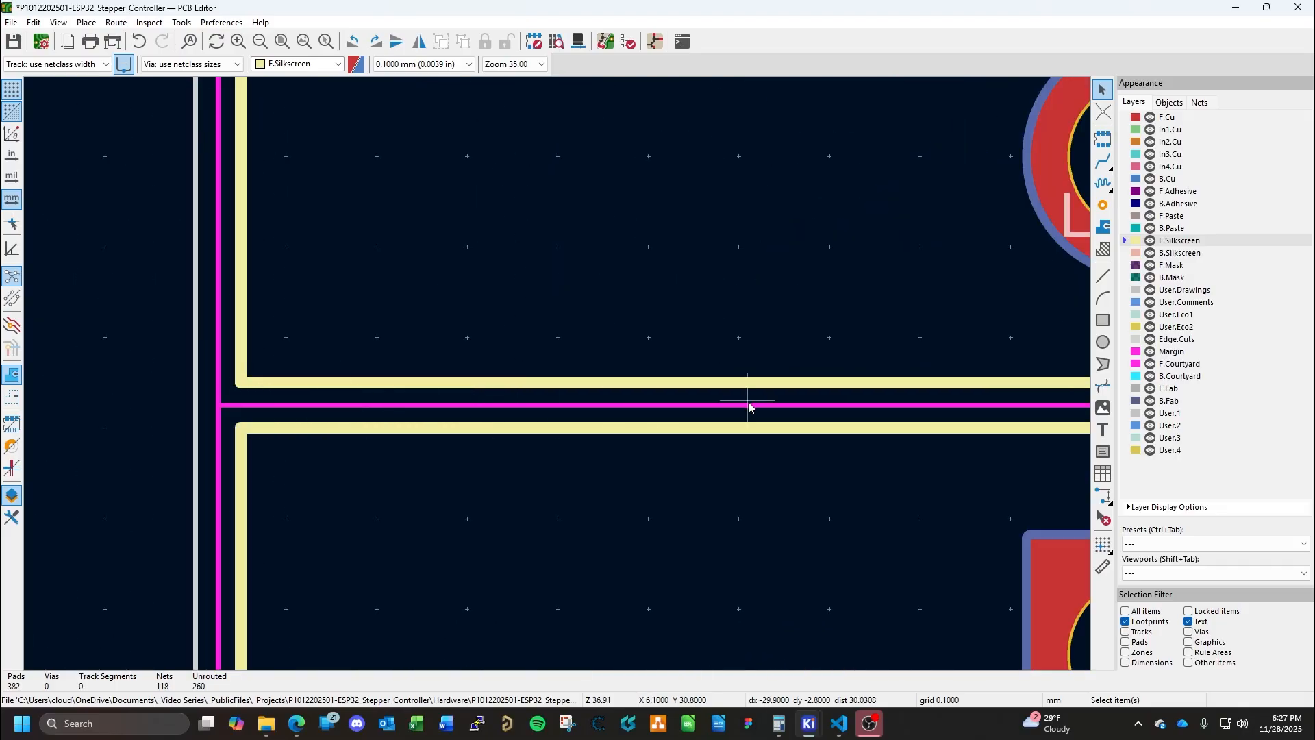
scroll(559, 377, down, 2)
scroll(559, 379, down, 1)
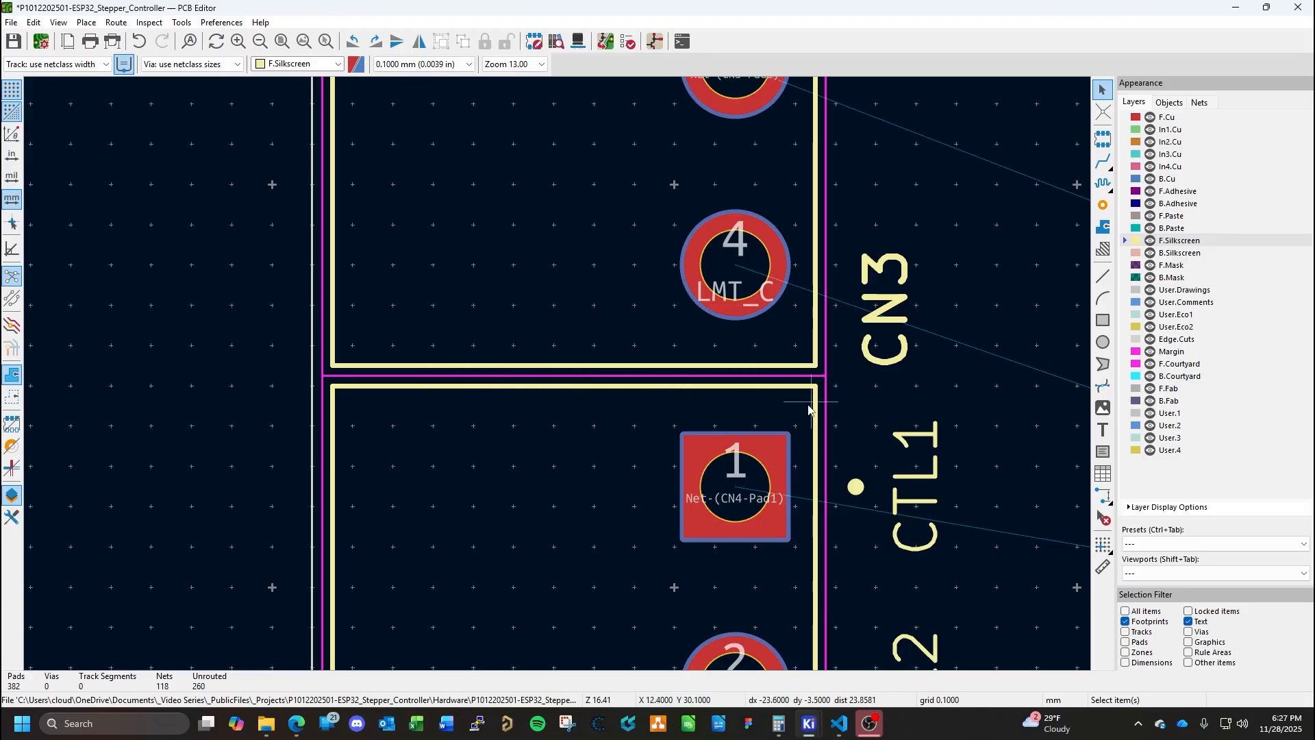
Rotate CN3's reference text to horizontal and place it just above the connector outline, over pin 1.
scroll(951, 414, down, 2)
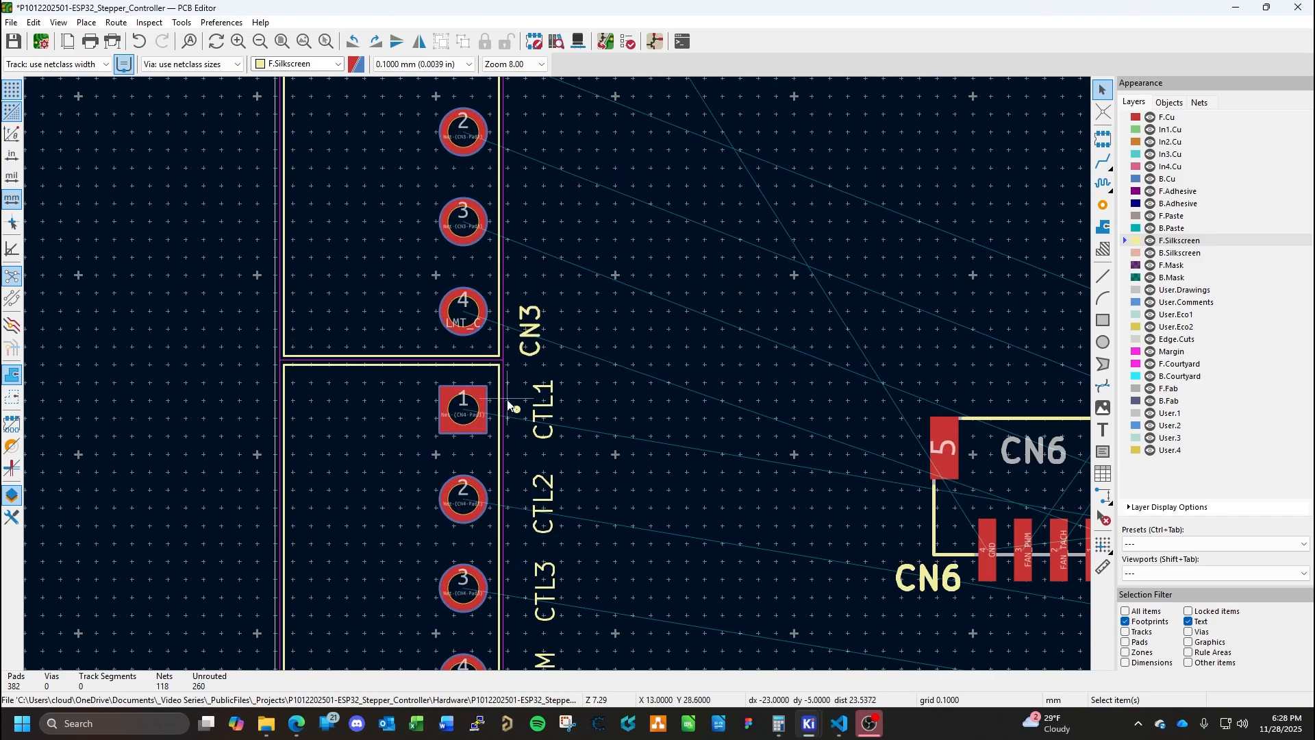
scroll(517, 411, down, 2)
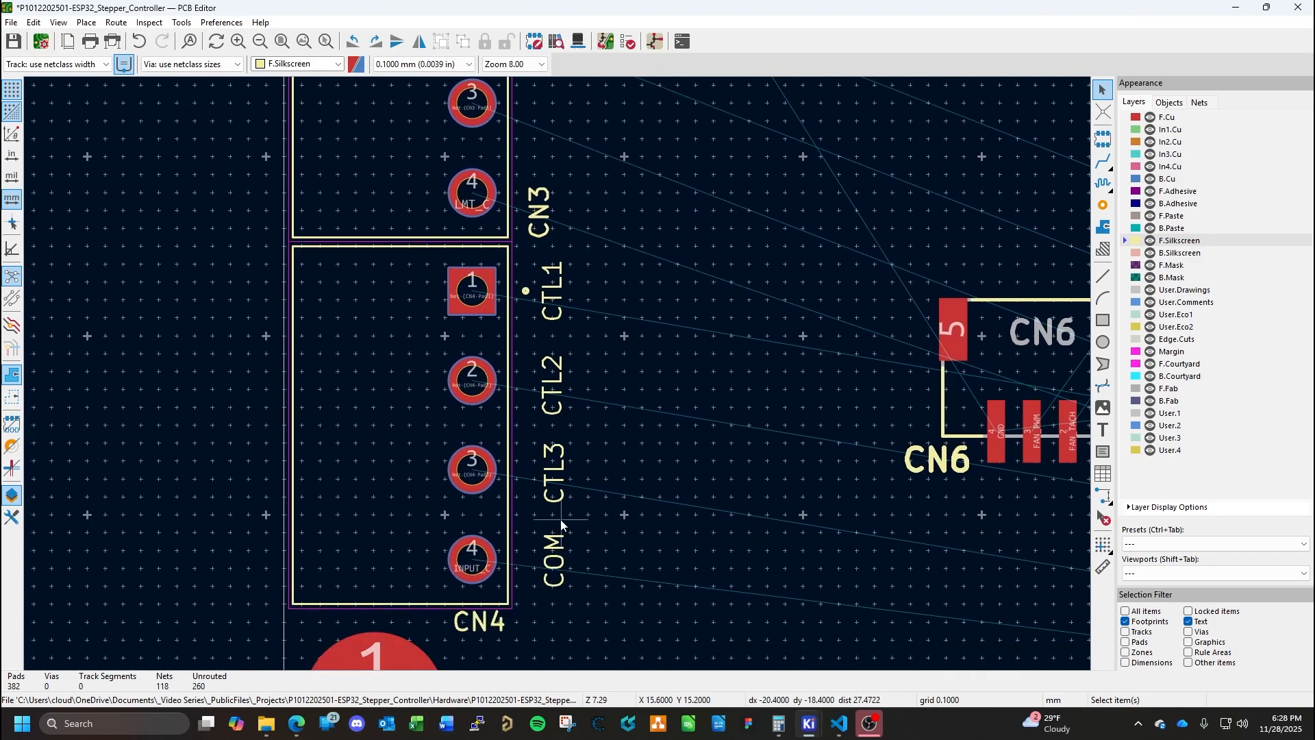
scroll(555, 452, up, 3)
scroll(570, 384, up, 2)
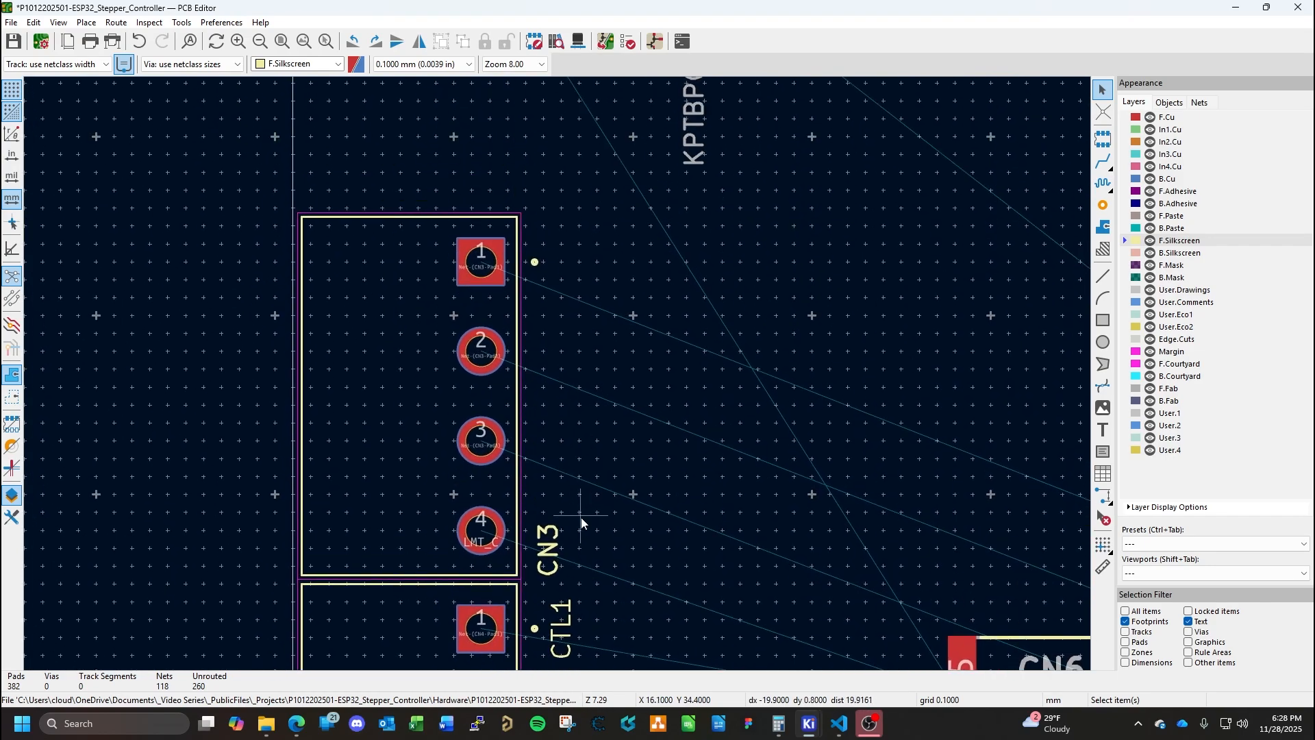
click(555, 548)
drag(555, 548, 483, 192)
key(r)
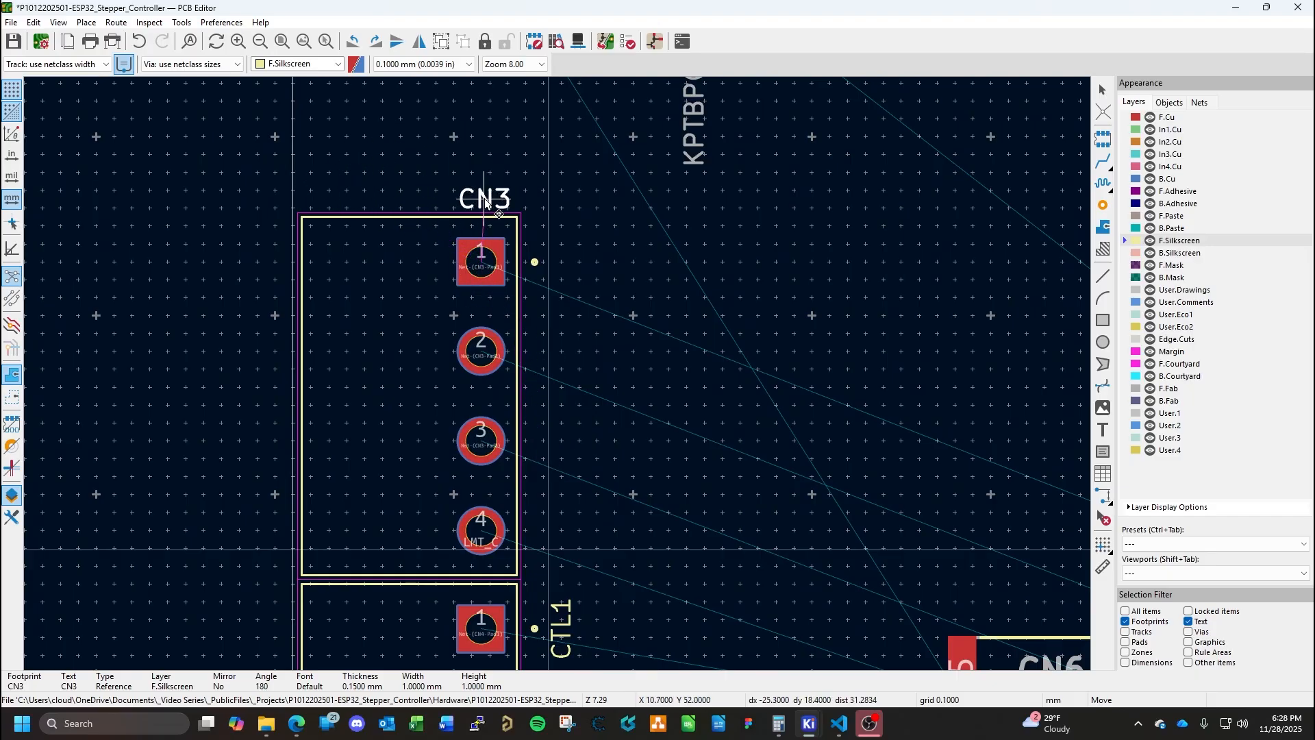
click(479, 199)
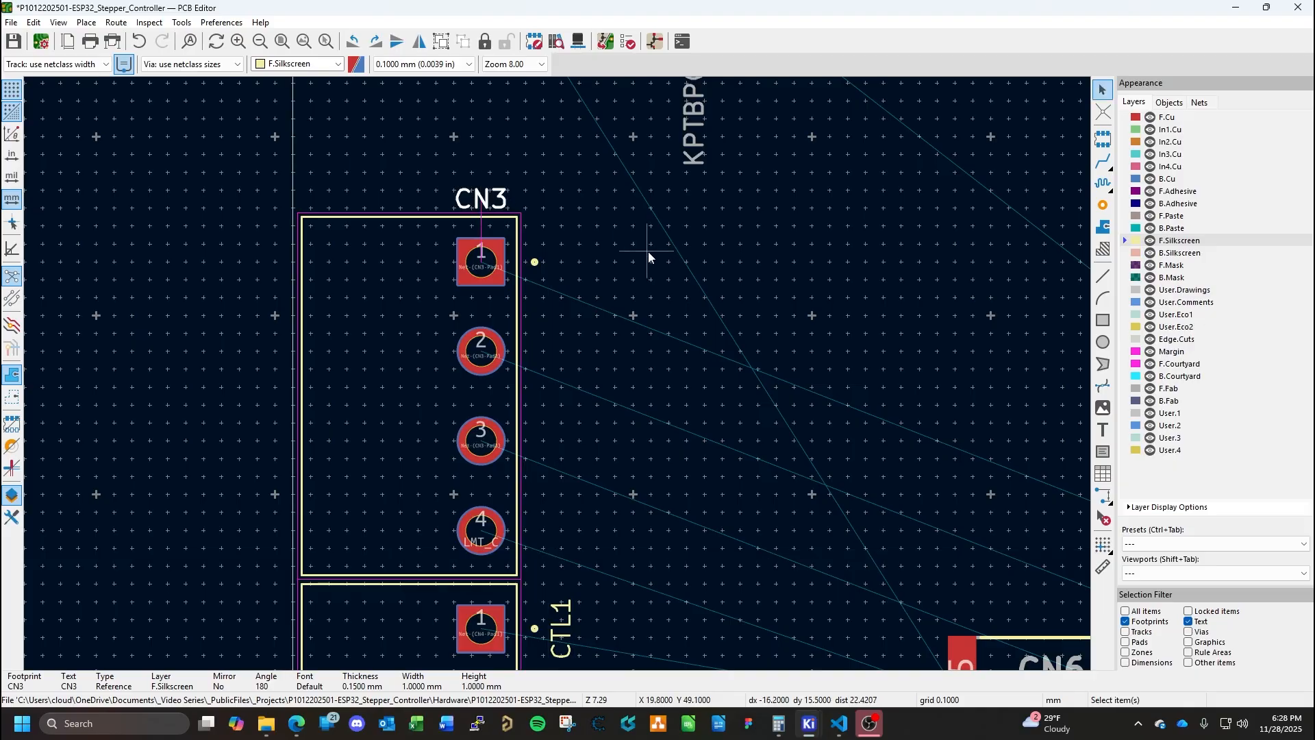
key(Escape)
Paste a copy of the vertical silkscreen label beside CN3's pin 4 and change its text to COM.
scroll(560, 394, down, 3)
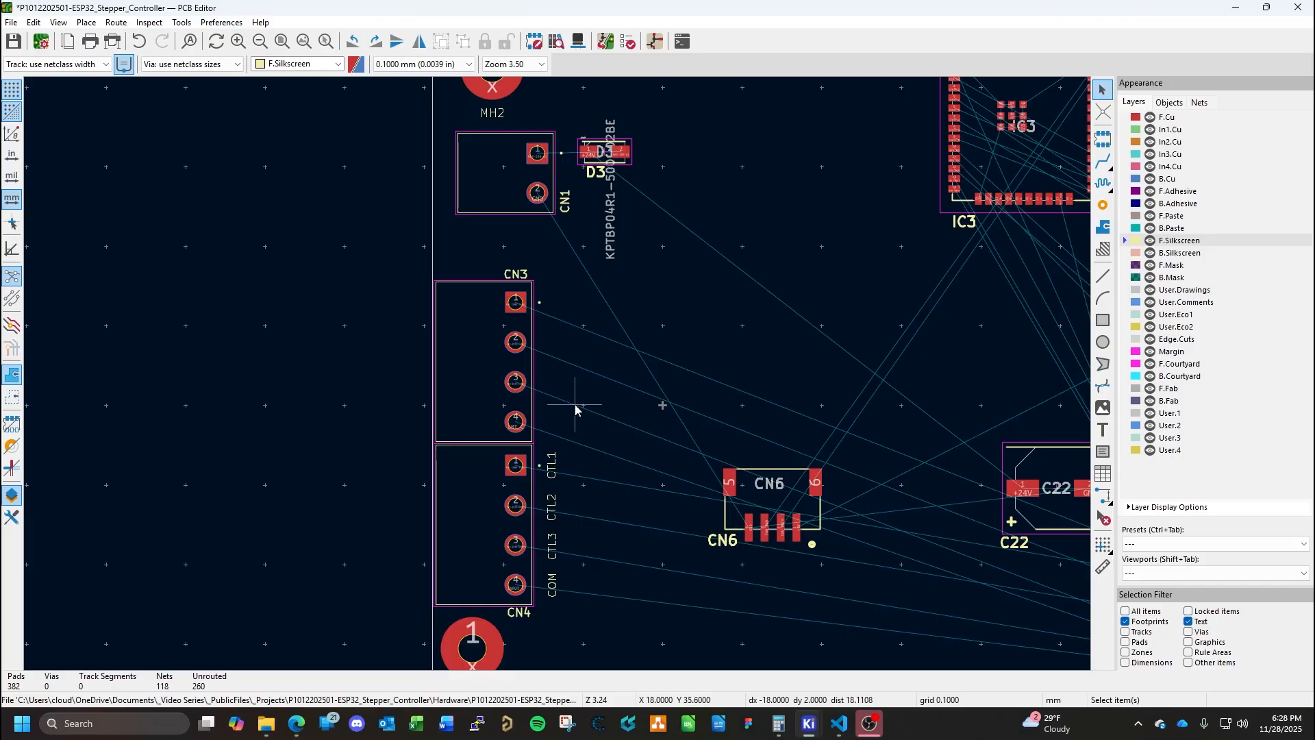
text(CTRL3)
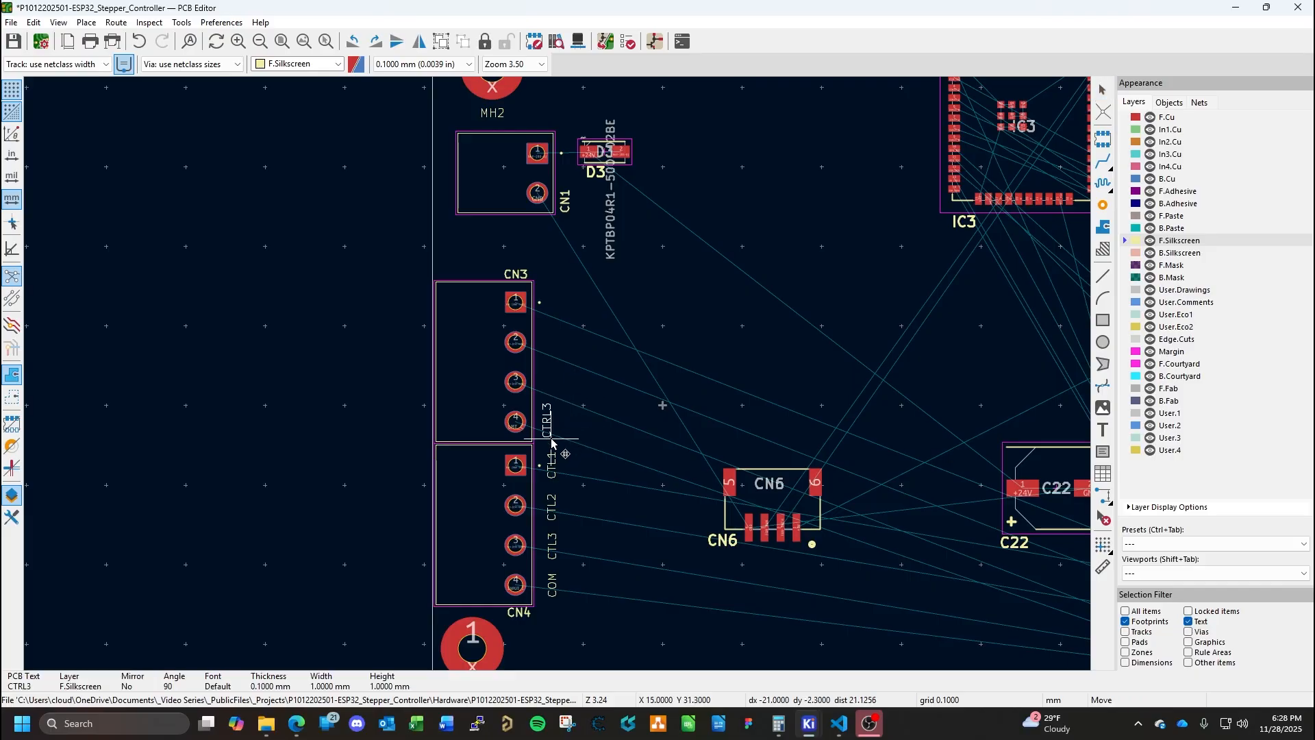
click(552, 444)
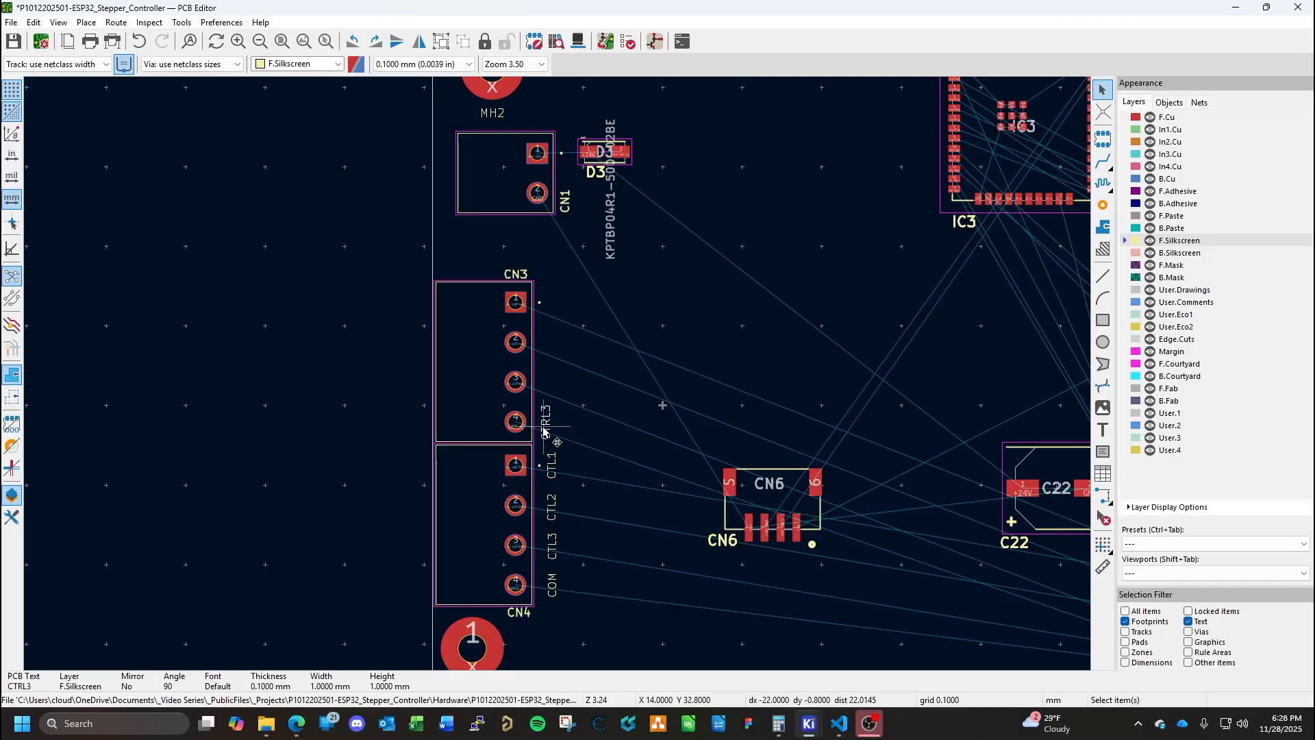
double_click(546, 429)
text(COM)
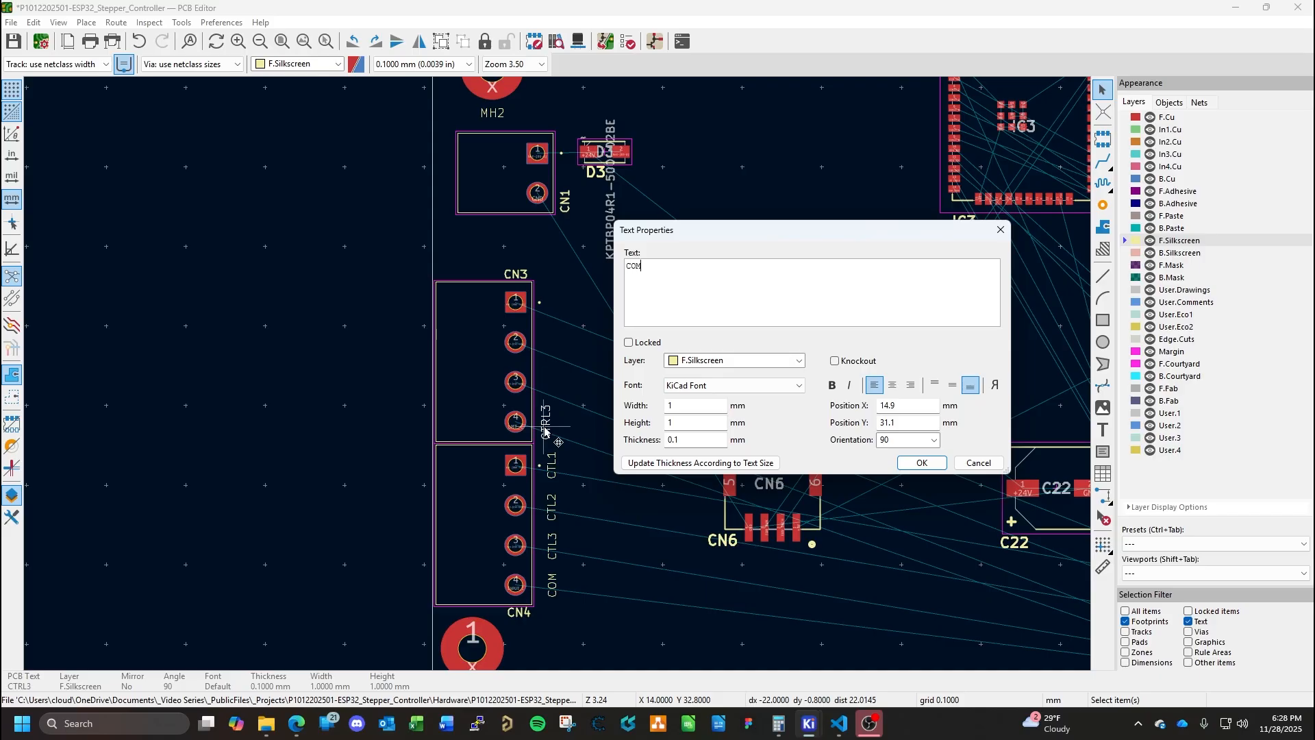
click(920, 469)
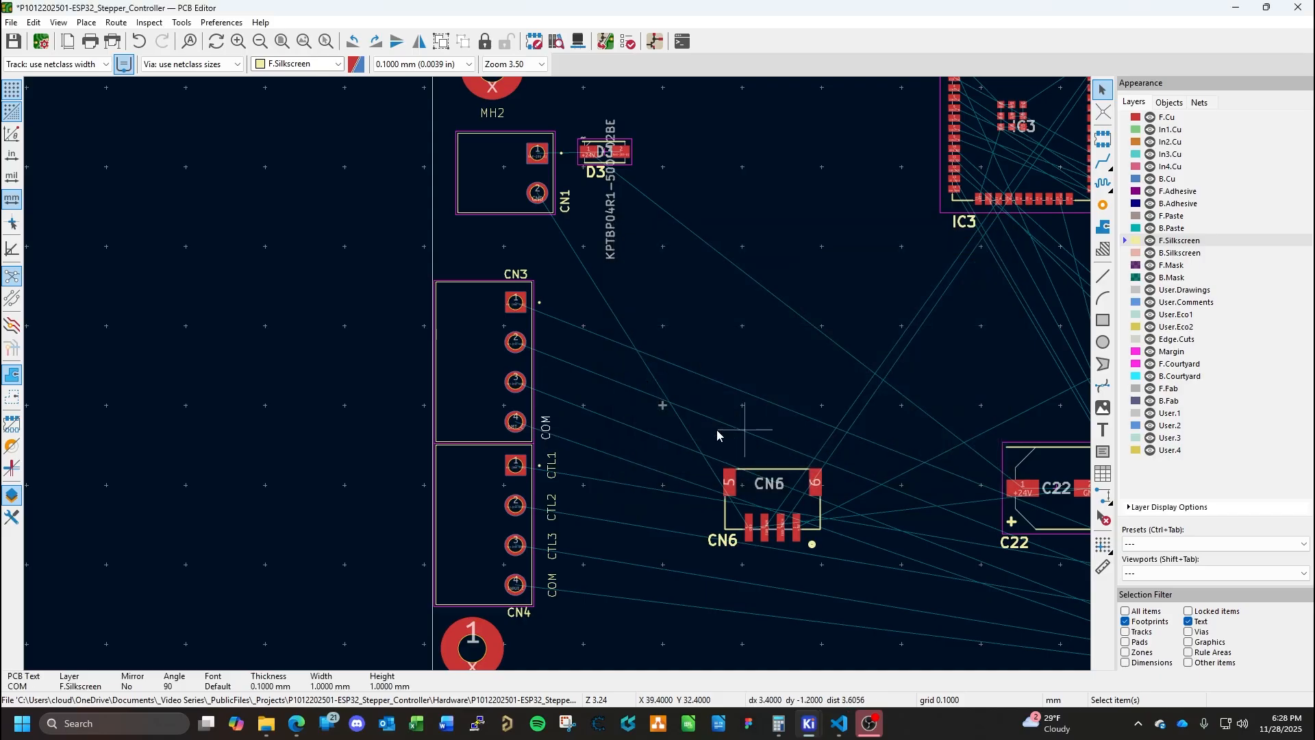
Paste another copy of the label beside CN3's pin 3 and change its text to LMT3.
text(CTRL3)
click(548, 402)
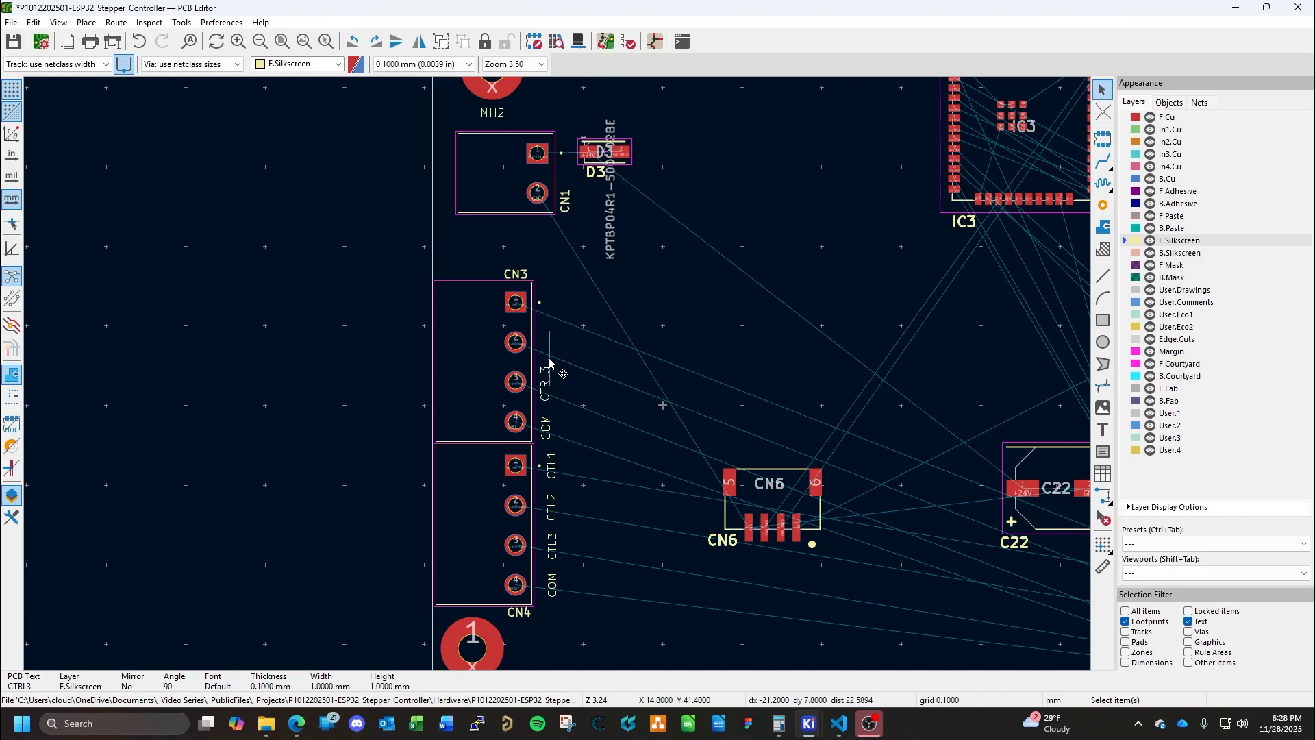
double_click(546, 380)
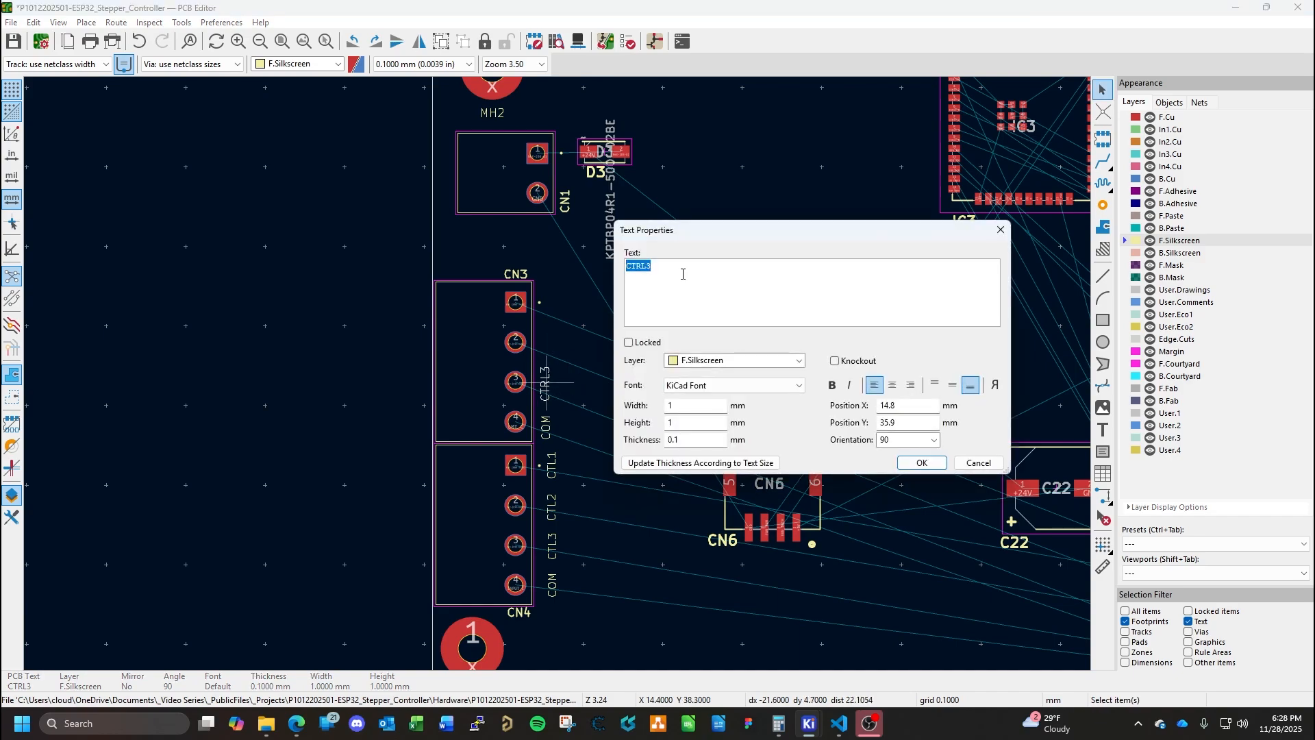
text(I)
click(920, 463)
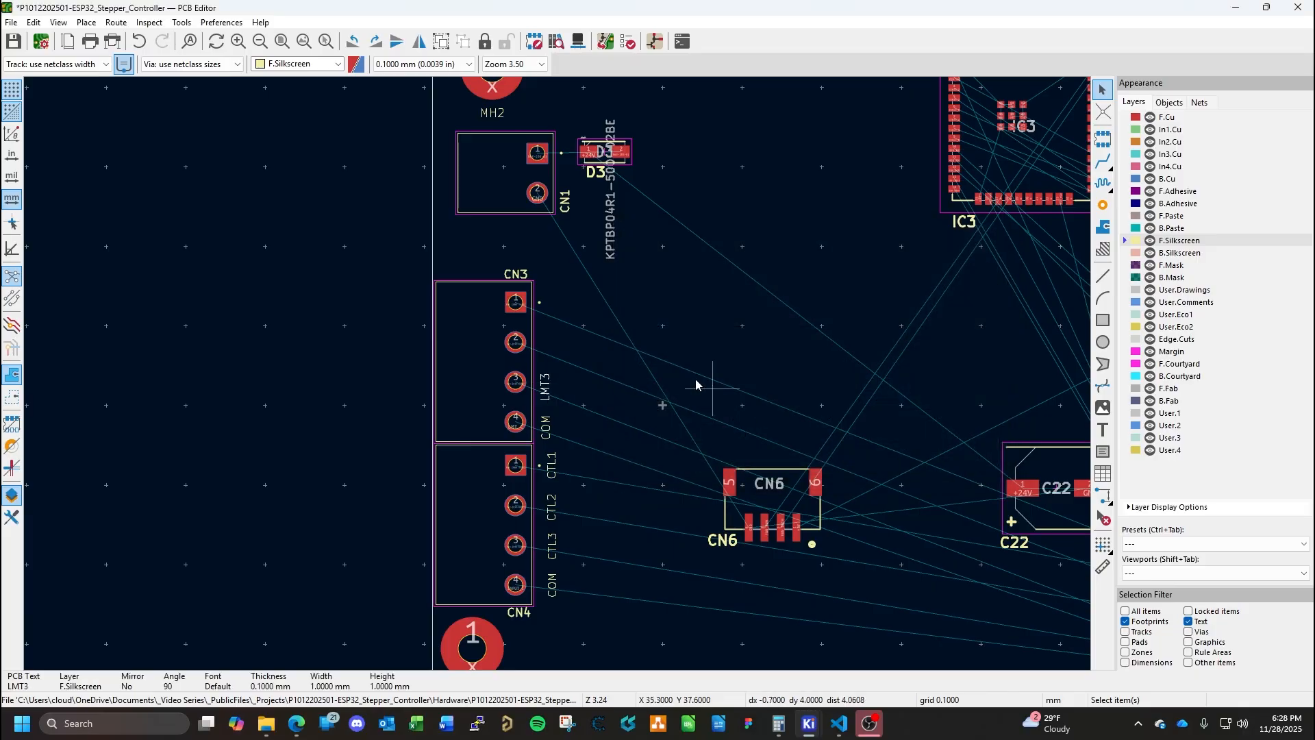
Add a pasted silkscreen label beside CN3's pin 2 and change its text to LMT2.
key(ctrl+v)
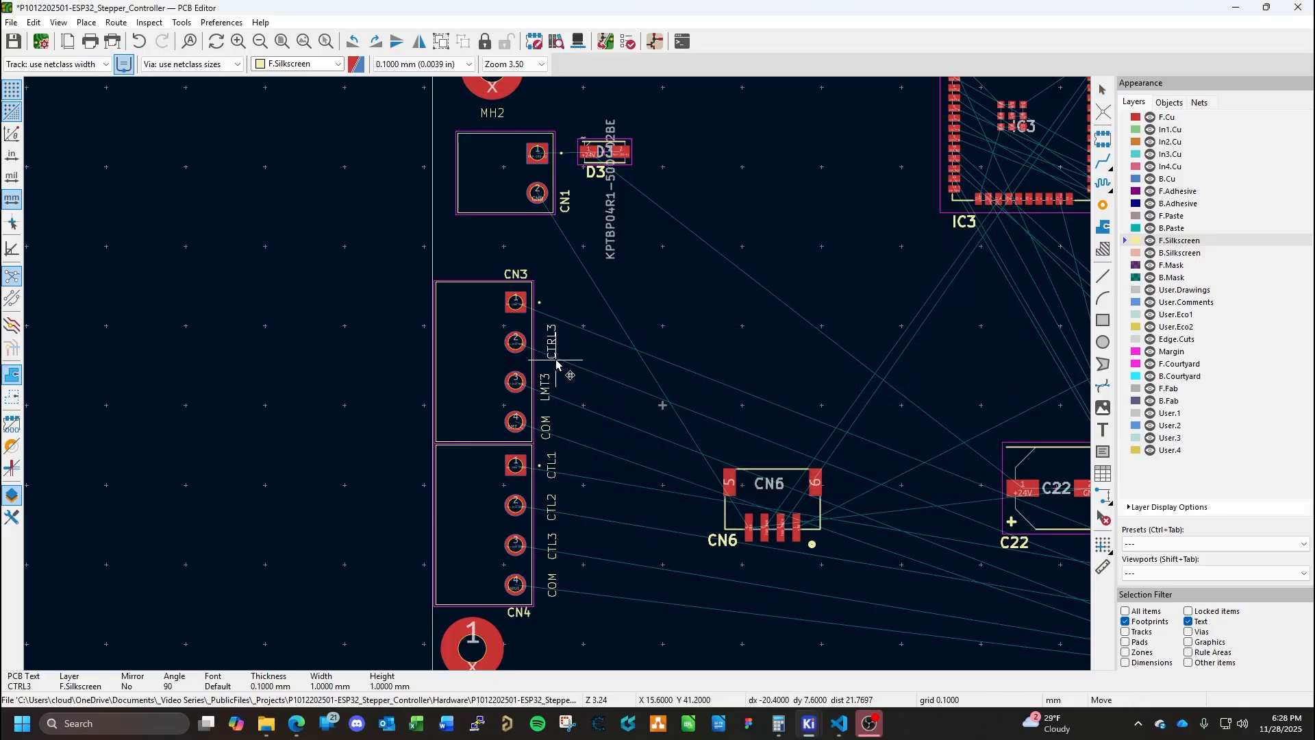
click(547, 365)
double_click(566, 336)
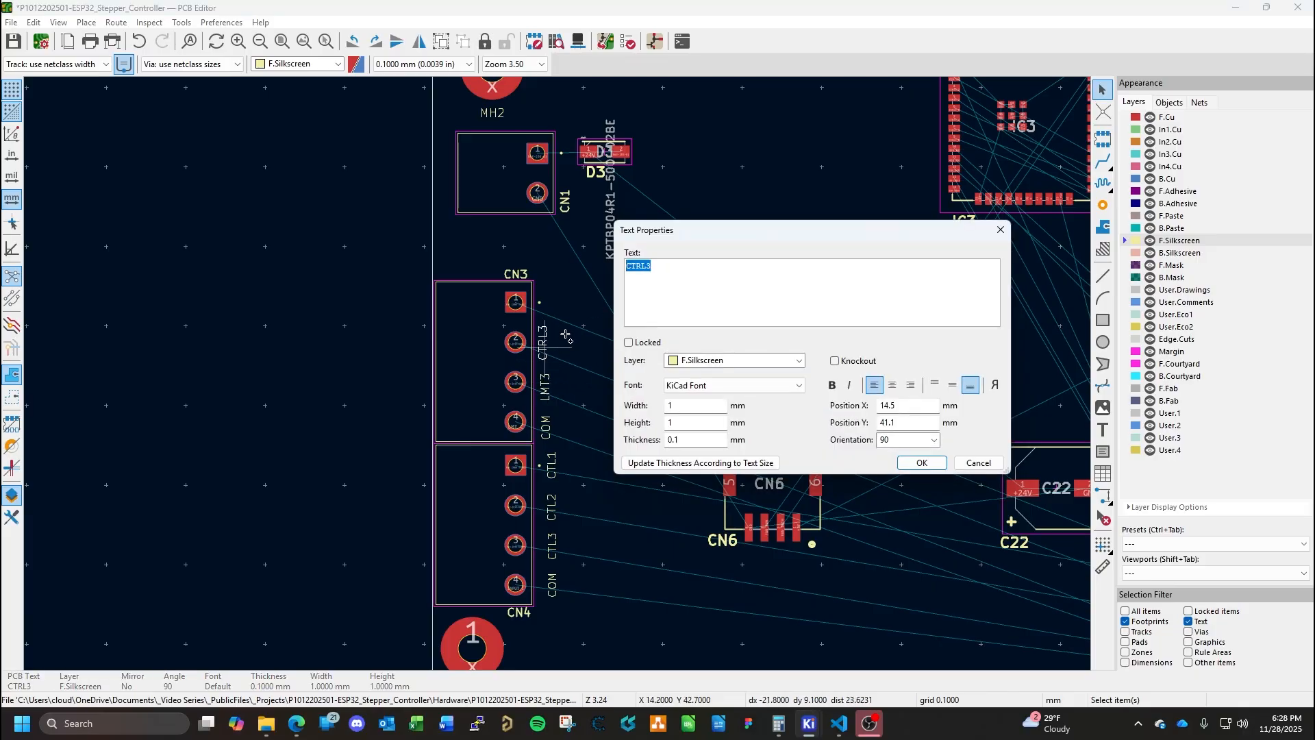
text(LMT2)
click(932, 462)
Add a pasted silkscreen label beside CN3's pin 1 and change its text to LMT1.
key(ctrl+v)
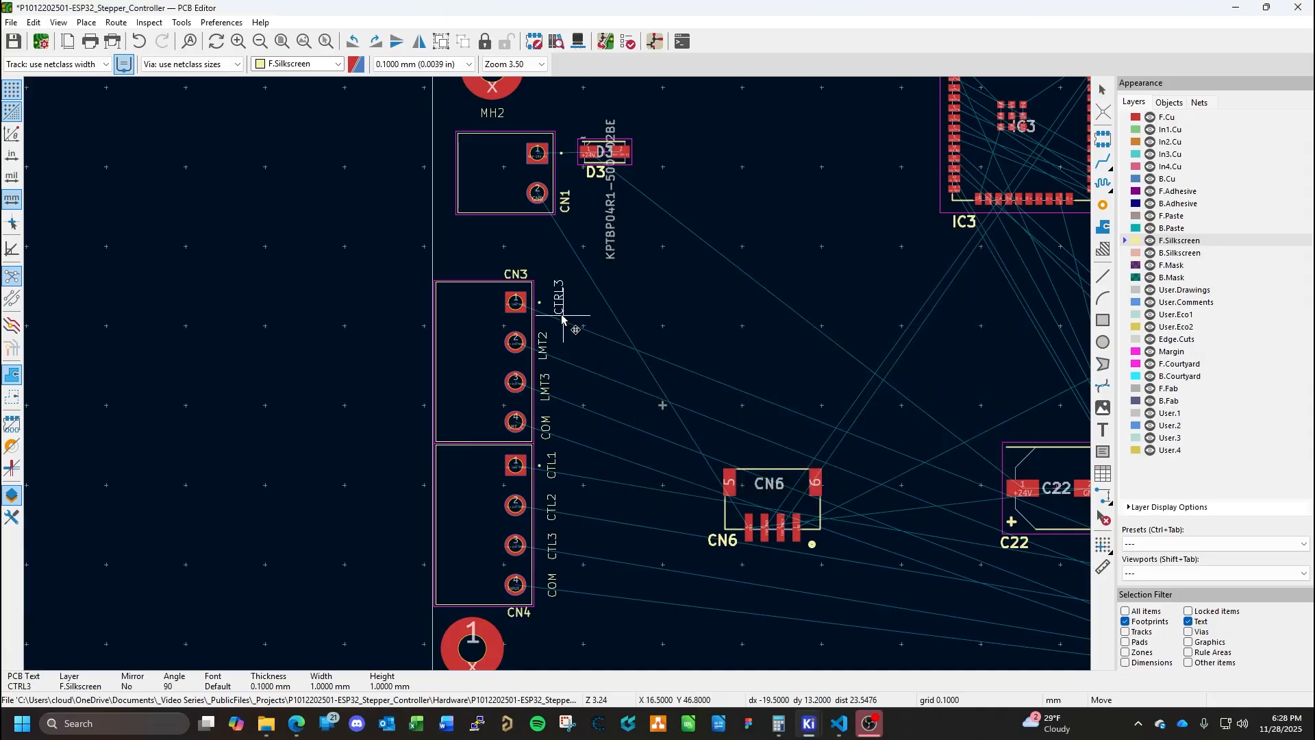
click(551, 315)
double_click(545, 302)
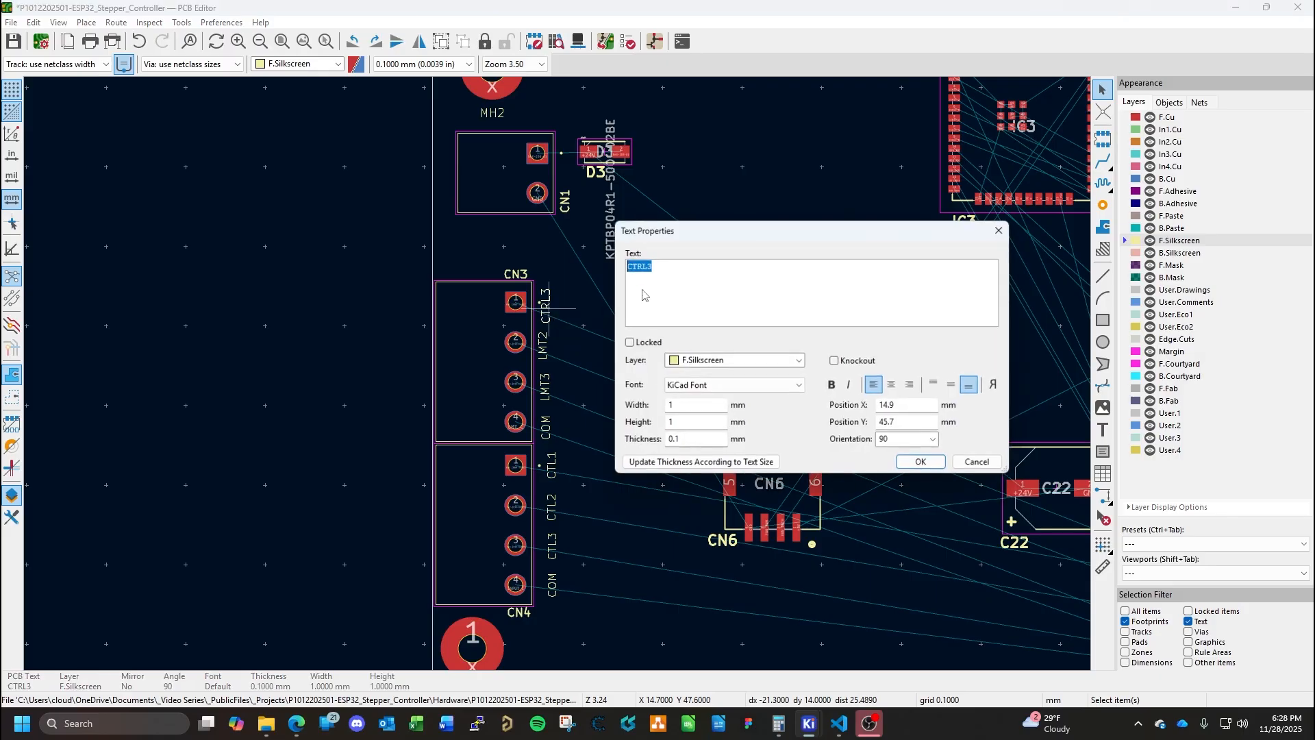
text(LMT)
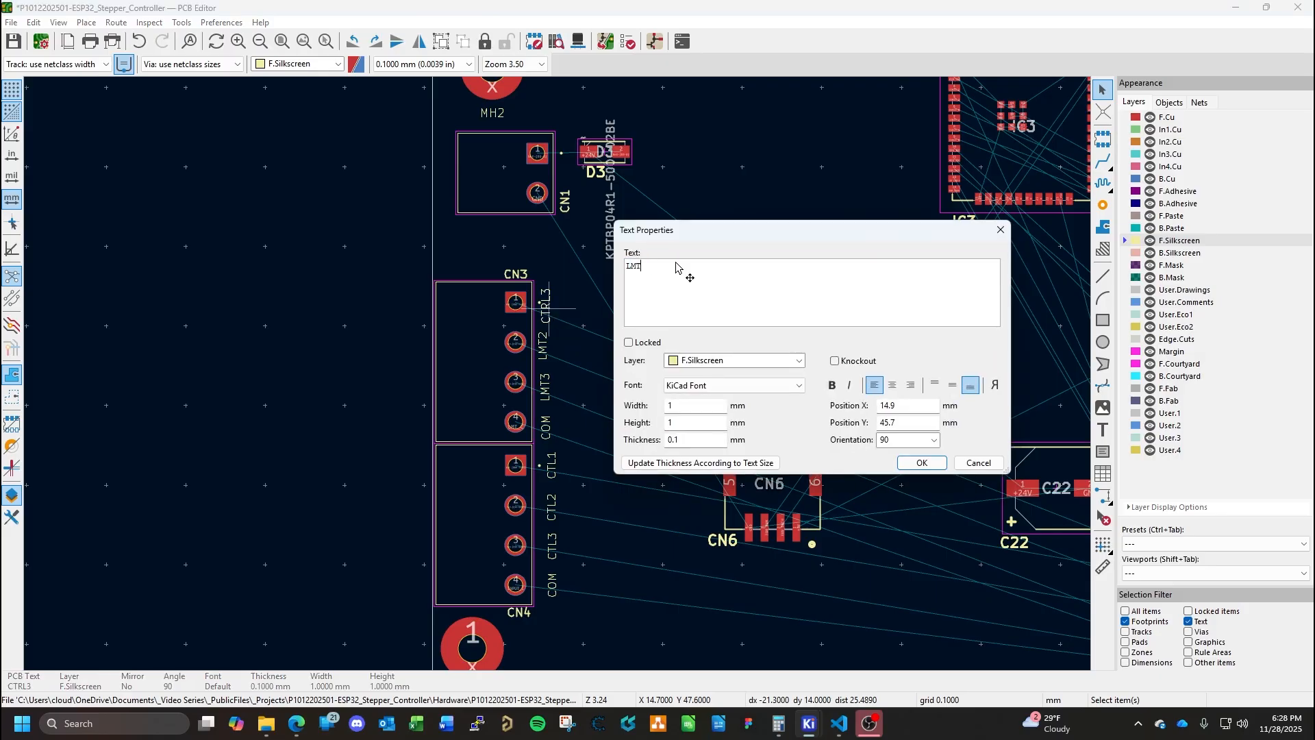
text(1)
click(920, 463)
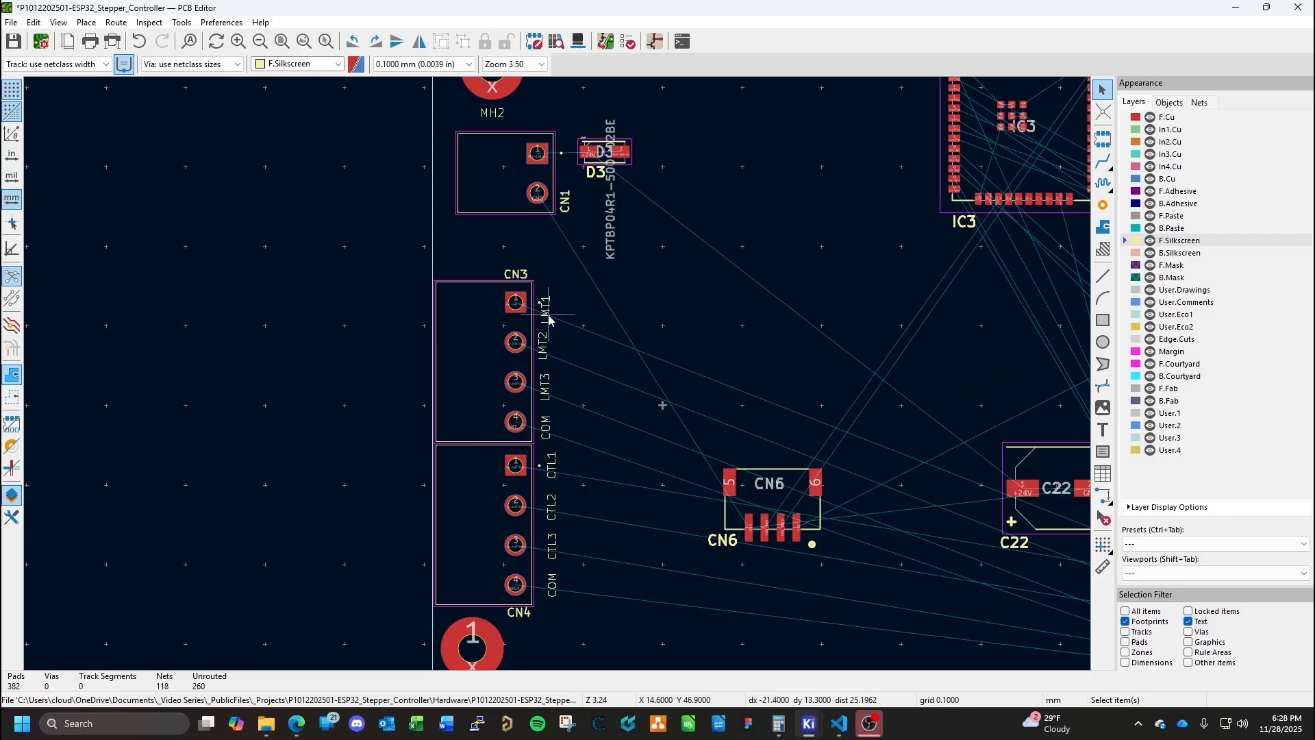
Align the LMT1, LMT2, LMT3 and COM labels in one column, each beside its CN3 pin.
drag(548, 312, 553, 428)
click(548, 391)
click(548, 431)
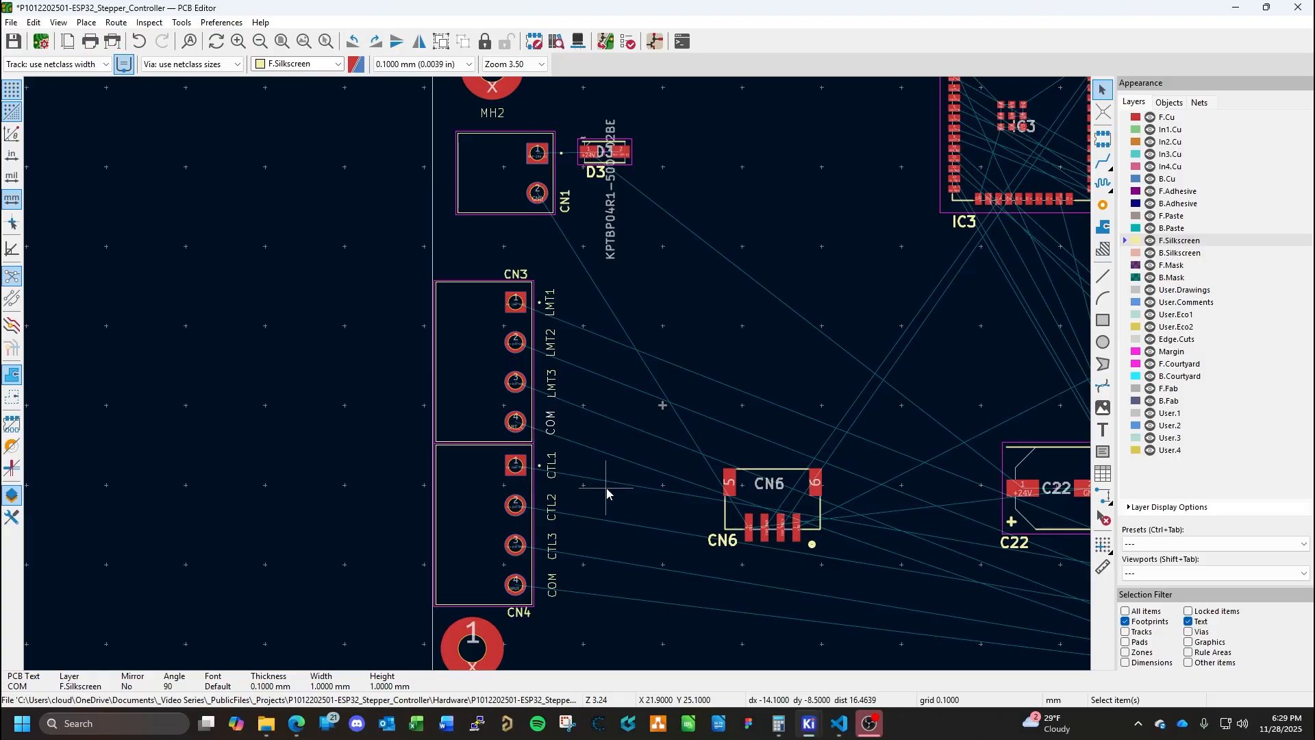
Hide the reference and value texts of mounting hole MH2.
scroll(606, 488, up, 1)
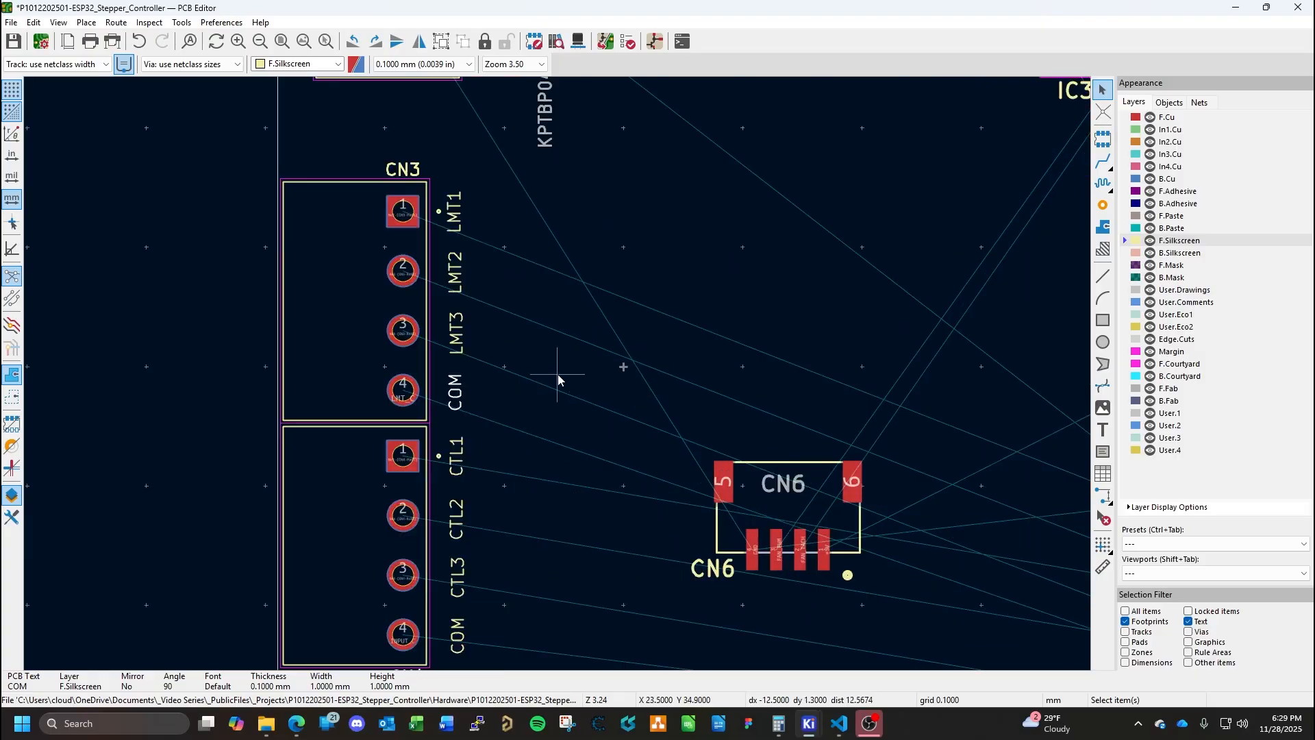
scroll(582, 408, down, 1)
shift+scroll(485, 278, up, 3)
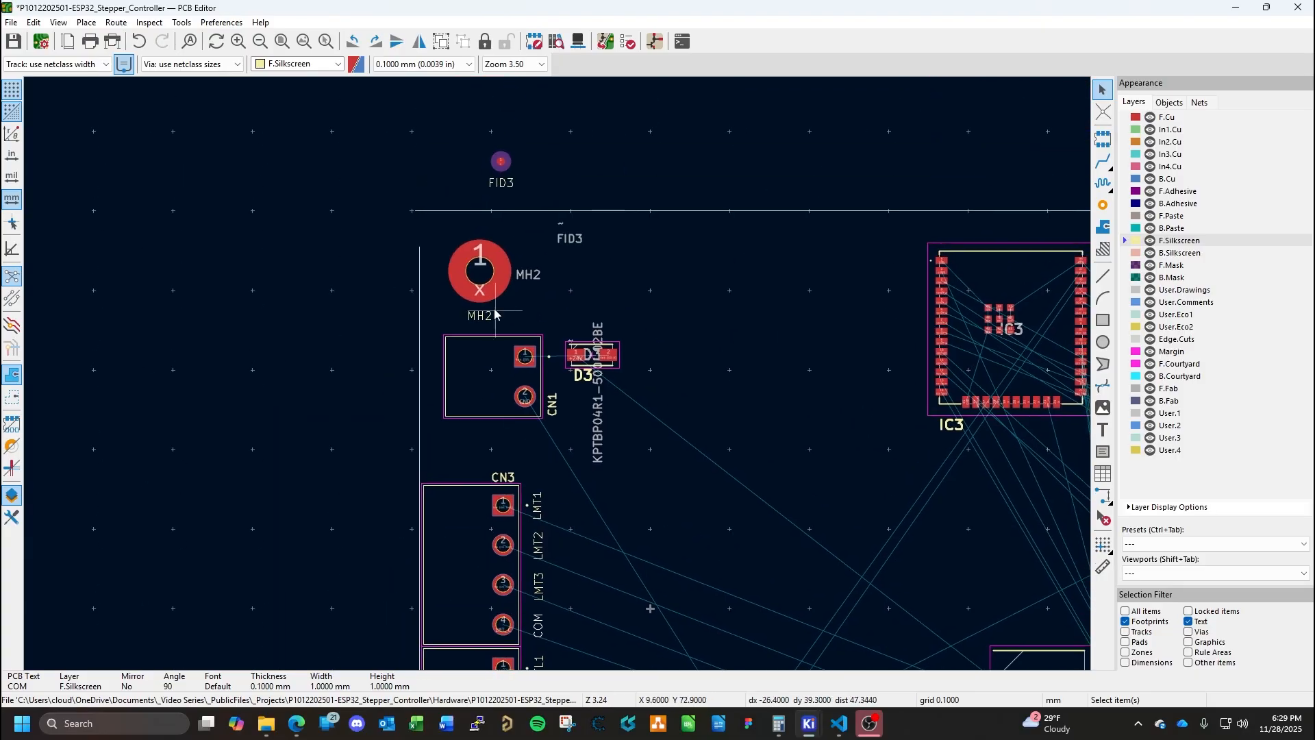
double_click(485, 278)
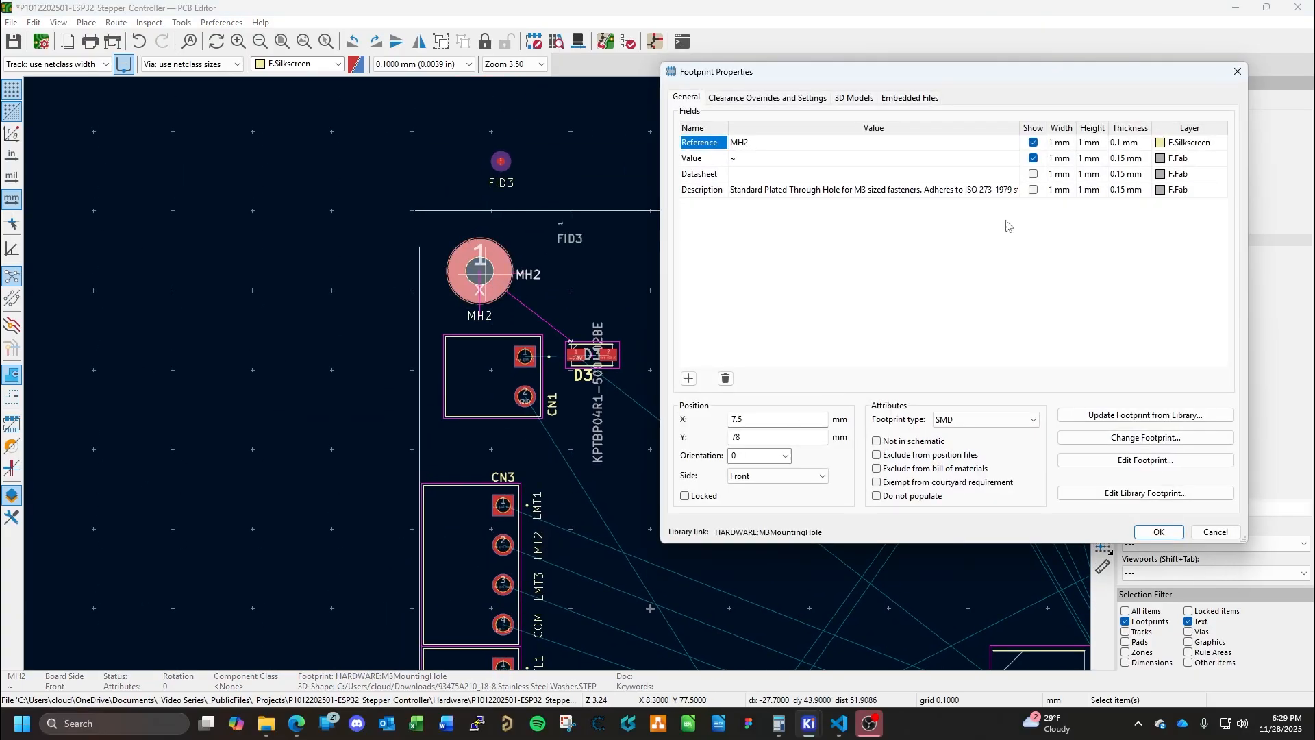
click(1034, 158)
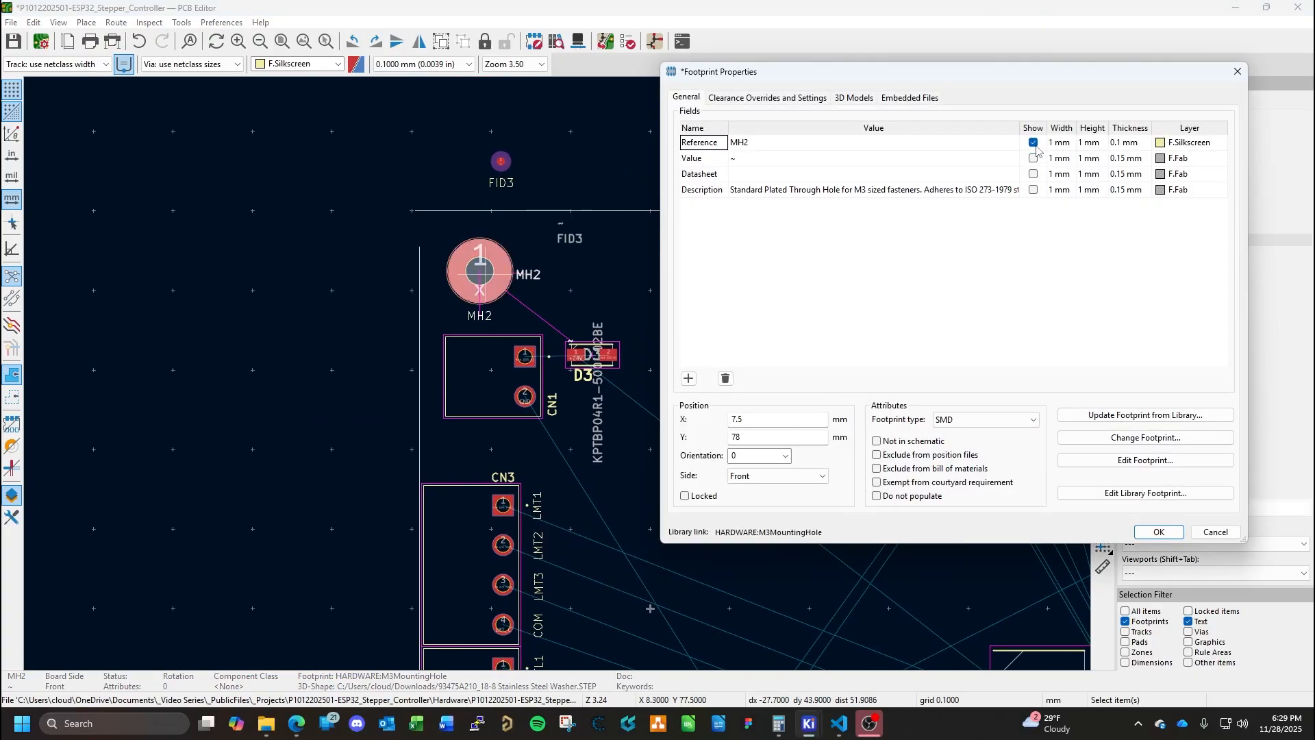
click(1160, 532)
click(646, 279)
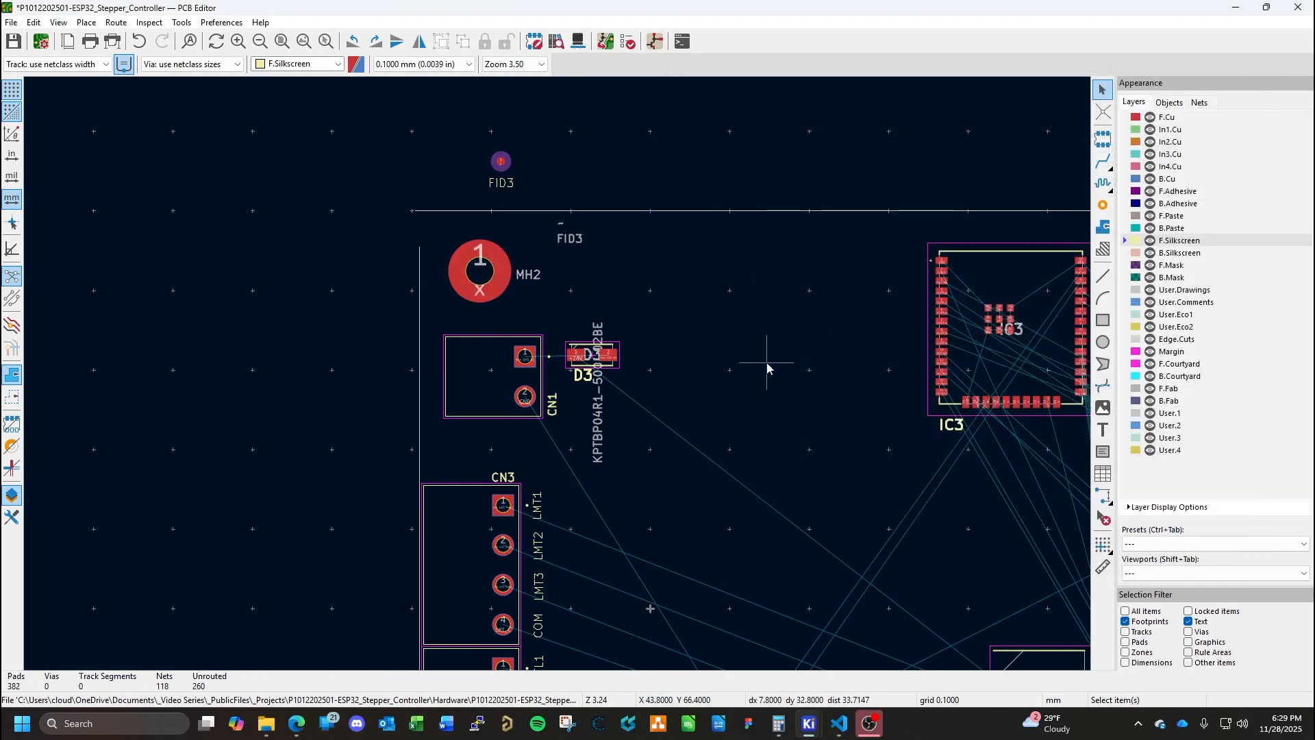
Hide the reference and value texts of fiducial FID1 below the board outline.
middle_drag(776, 363, 621, 184)
middle_drag(563, 383, 620, 179)
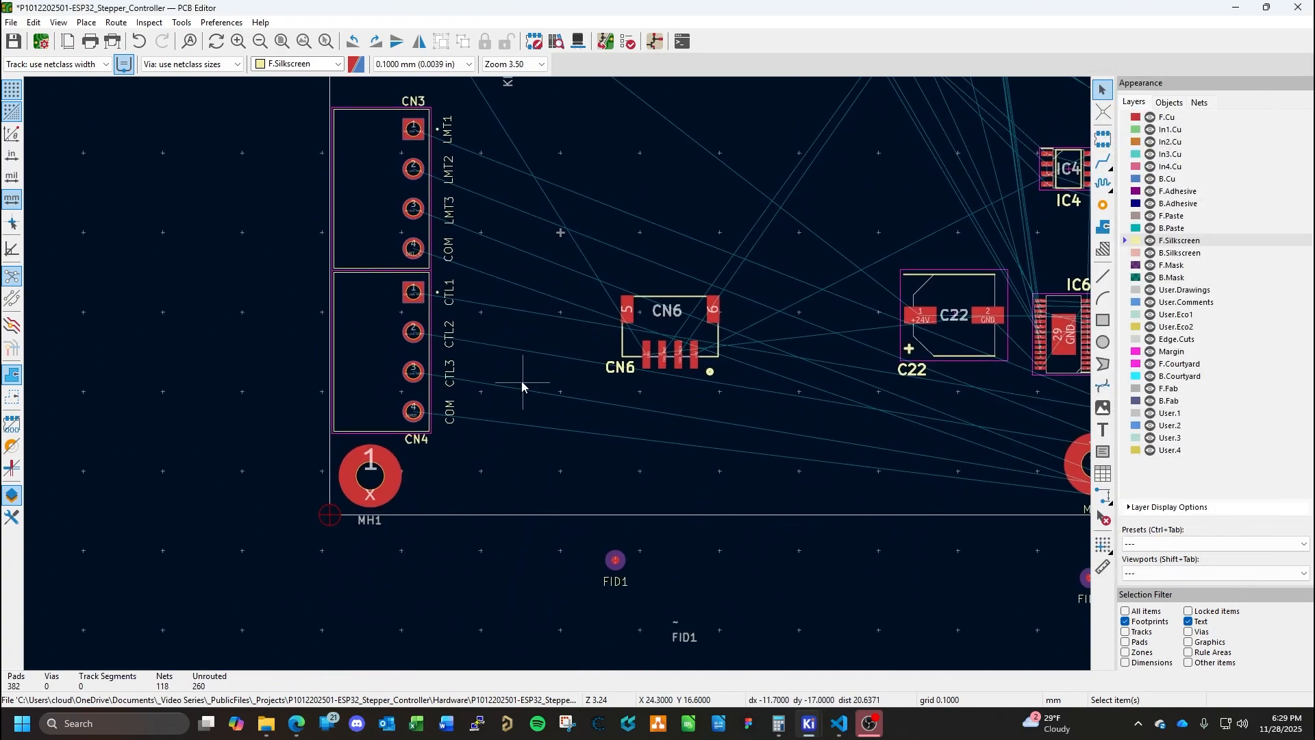
click(616, 563)
double_click(616, 562)
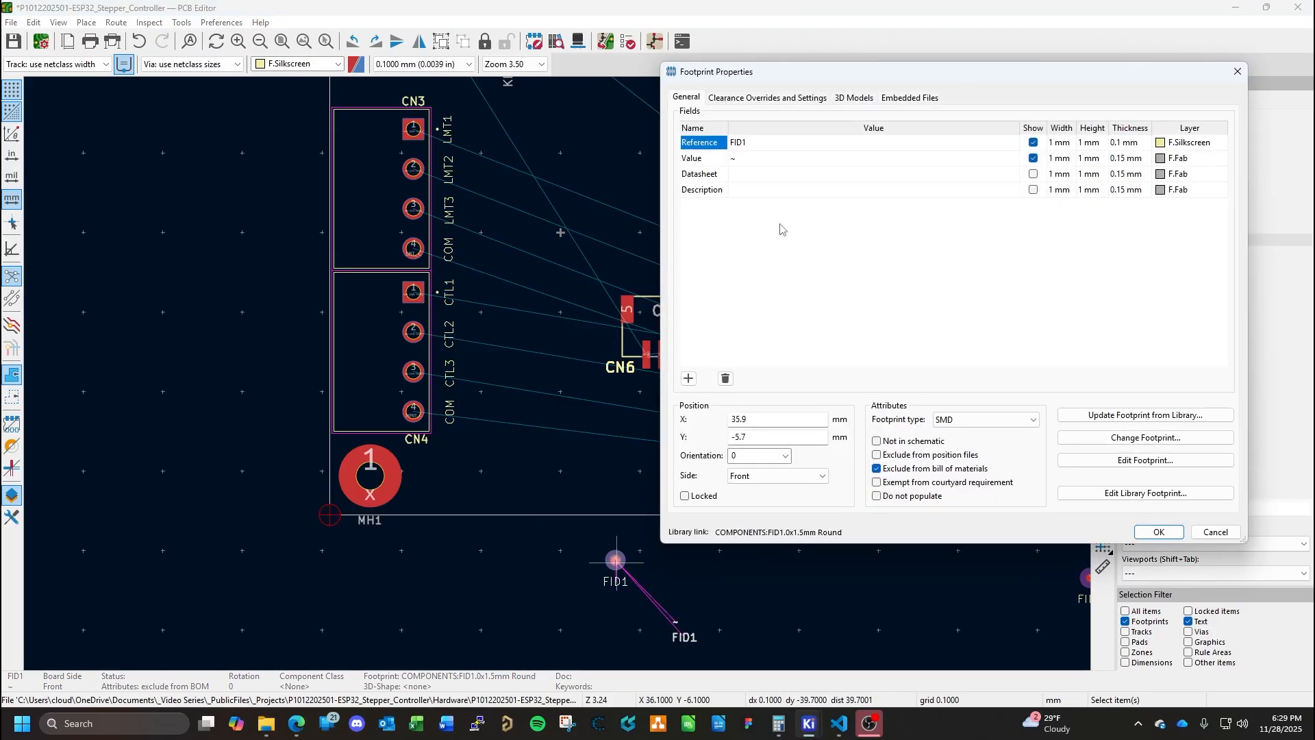
click(1033, 142)
click(1034, 158)
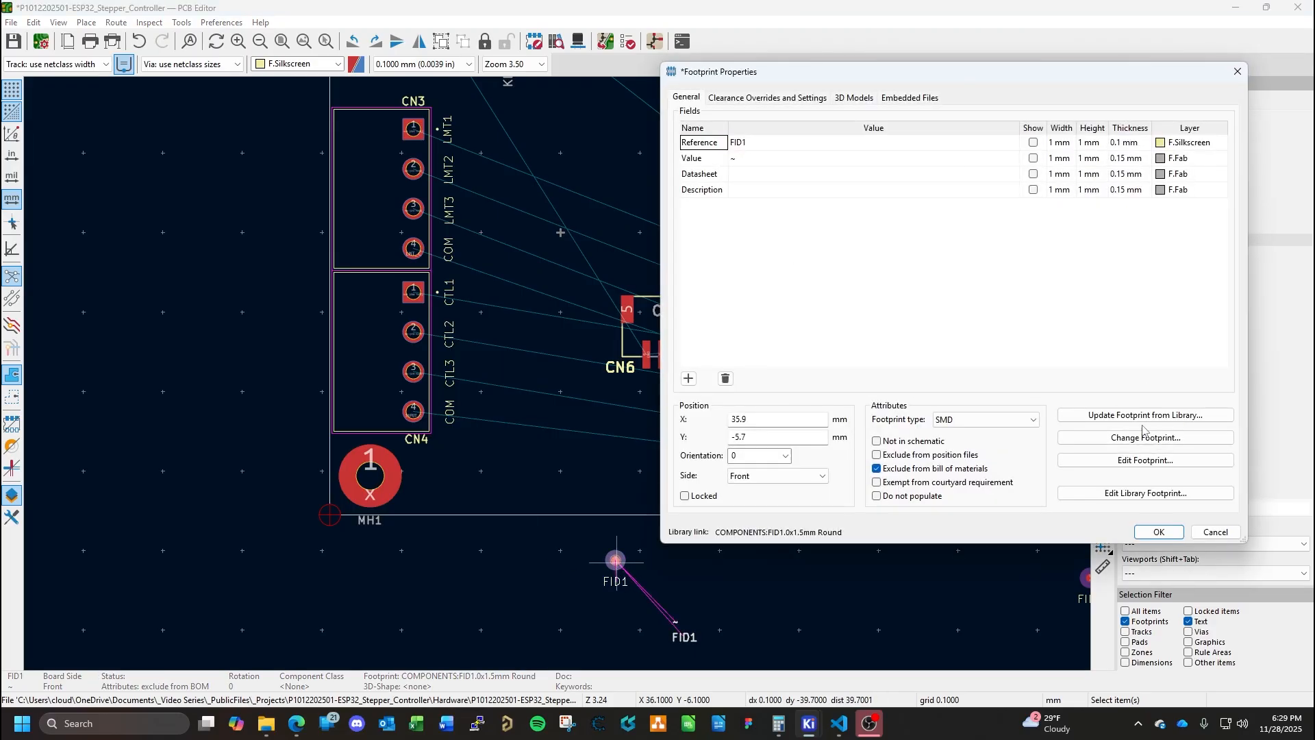
click(1155, 532)
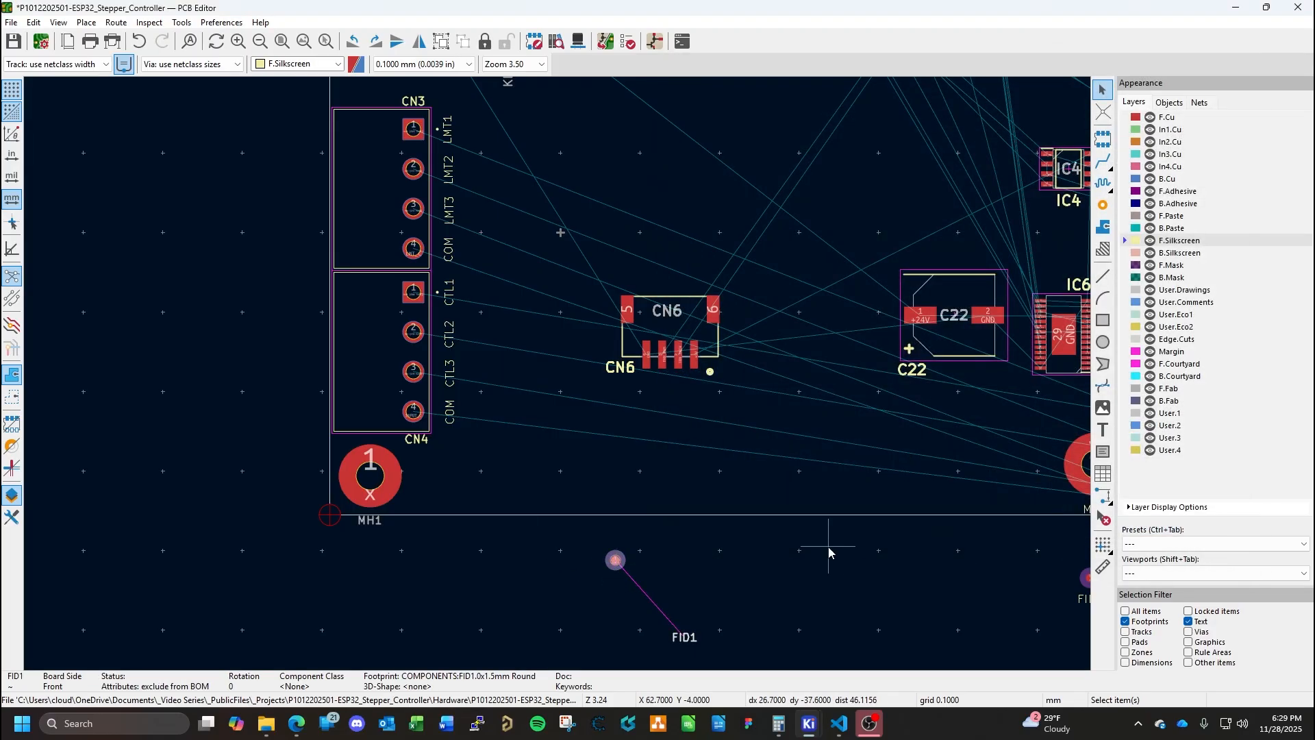
Check the properties of FID1's remaining text and hide the F.Fab and B.Fab layers.
click(685, 641)
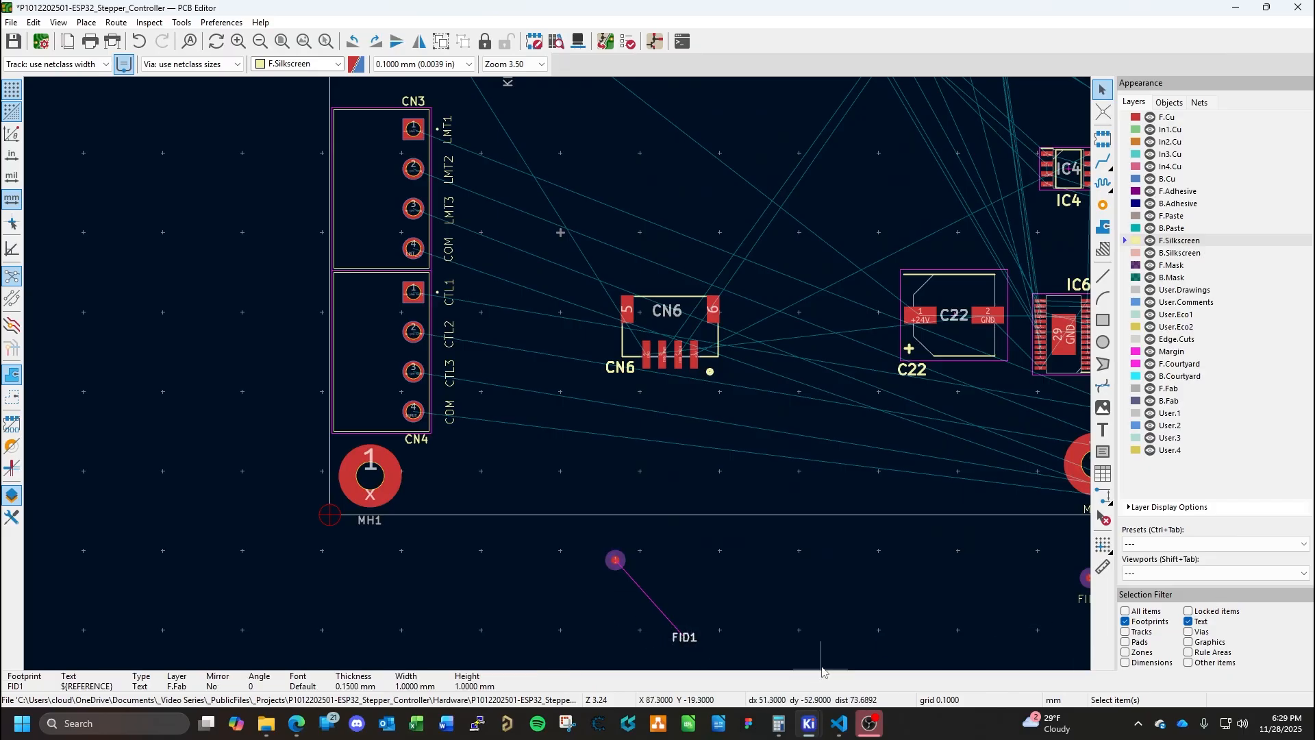
double_click(689, 639)
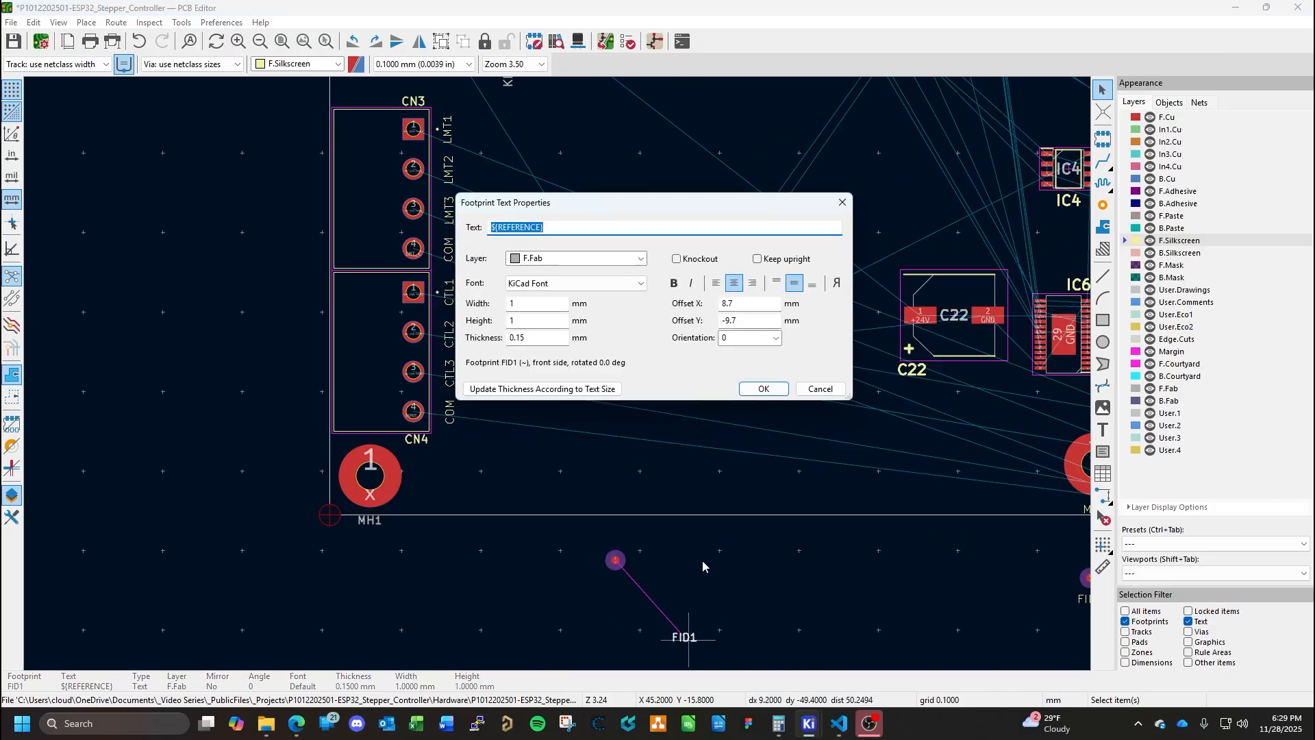
key(Escape)
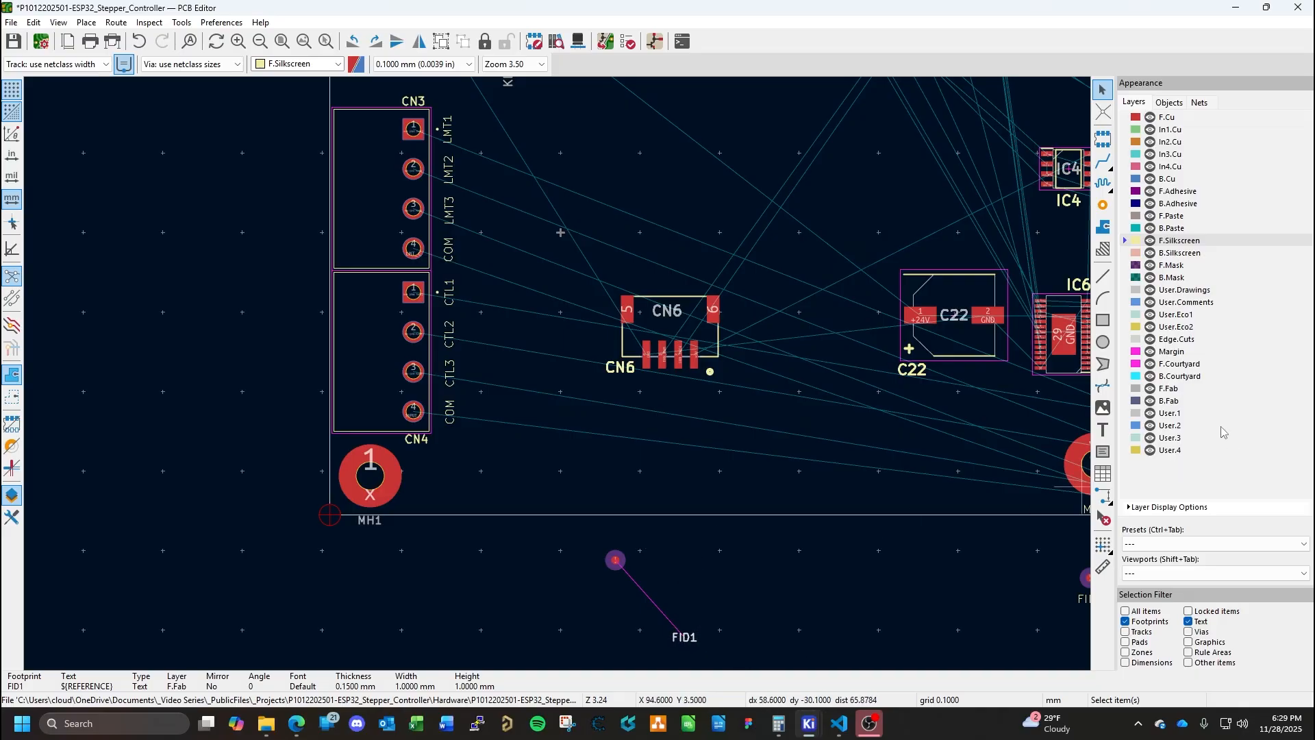
click(1151, 389)
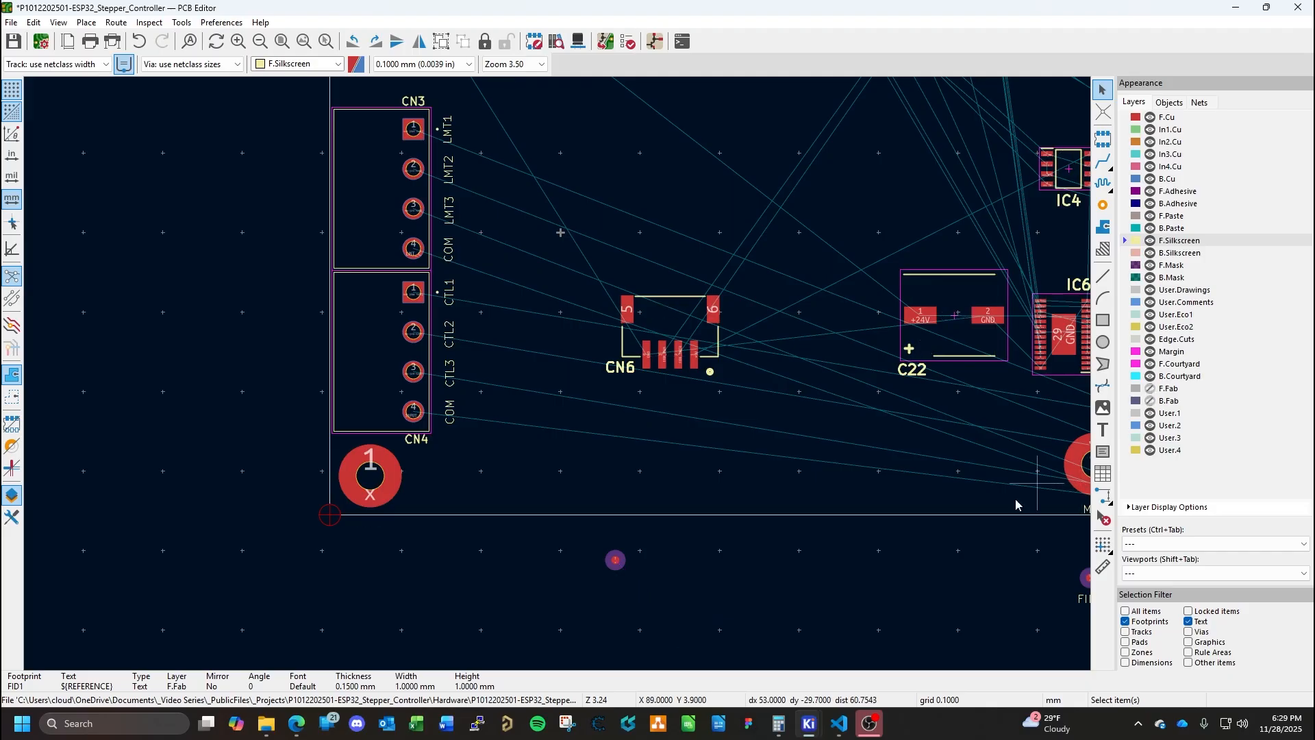
Move fiducial FID1 onto the board beside the lower mounting hole and position it at X 12 mm, Y 2.5 mm.
drag(617, 562, 436, 494)
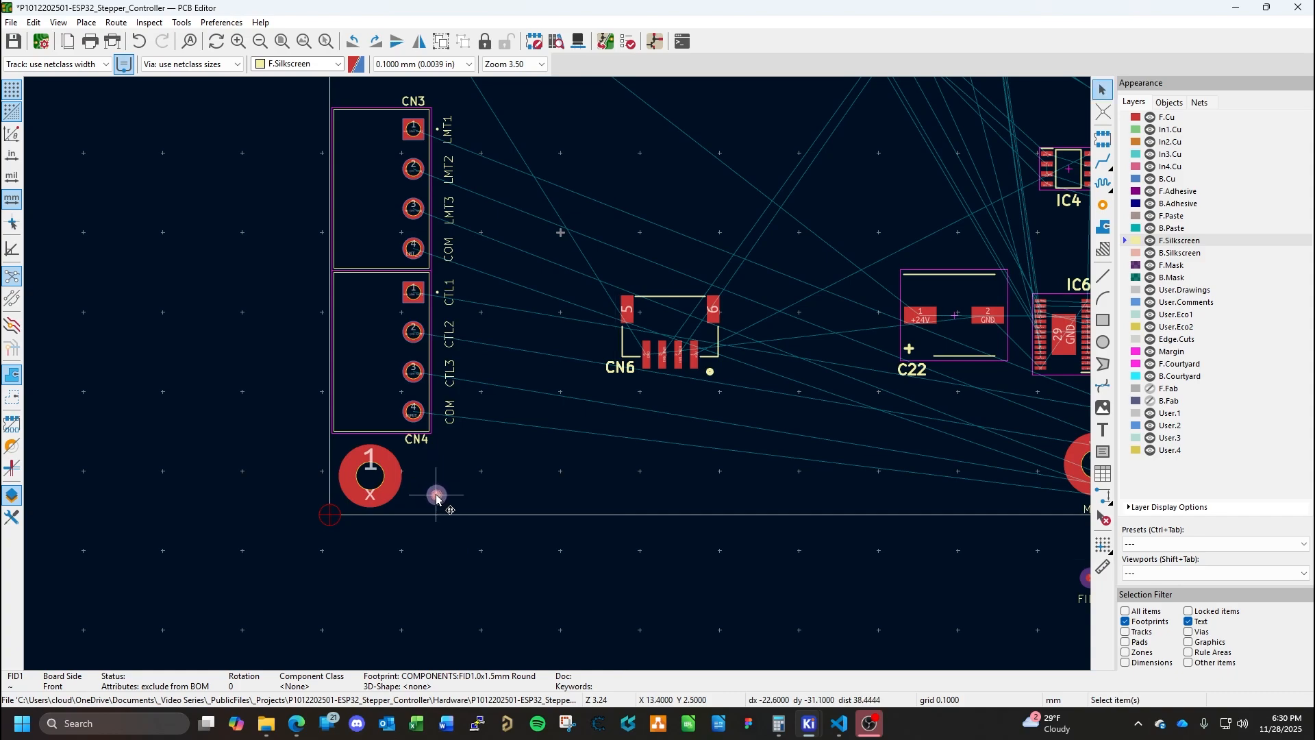
key(e)
click(767, 420)
double_click(767, 420)
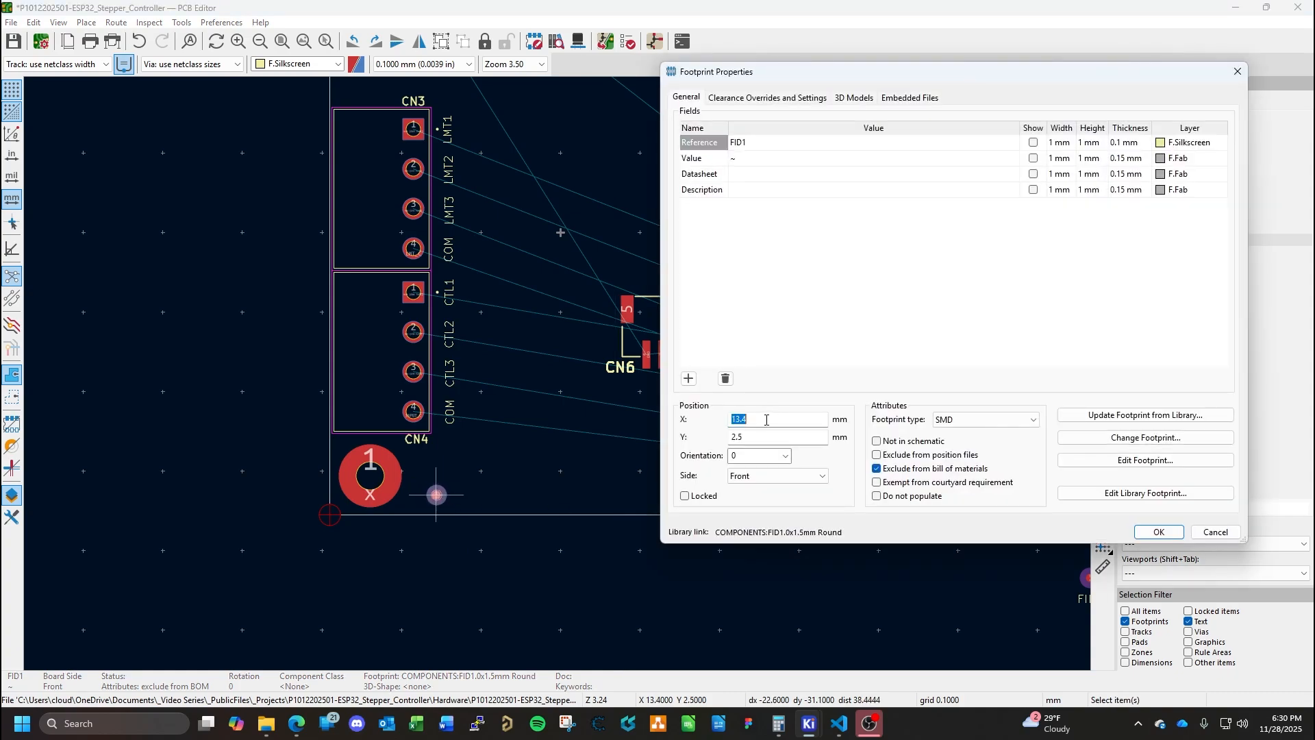
text(12)
key(Return)
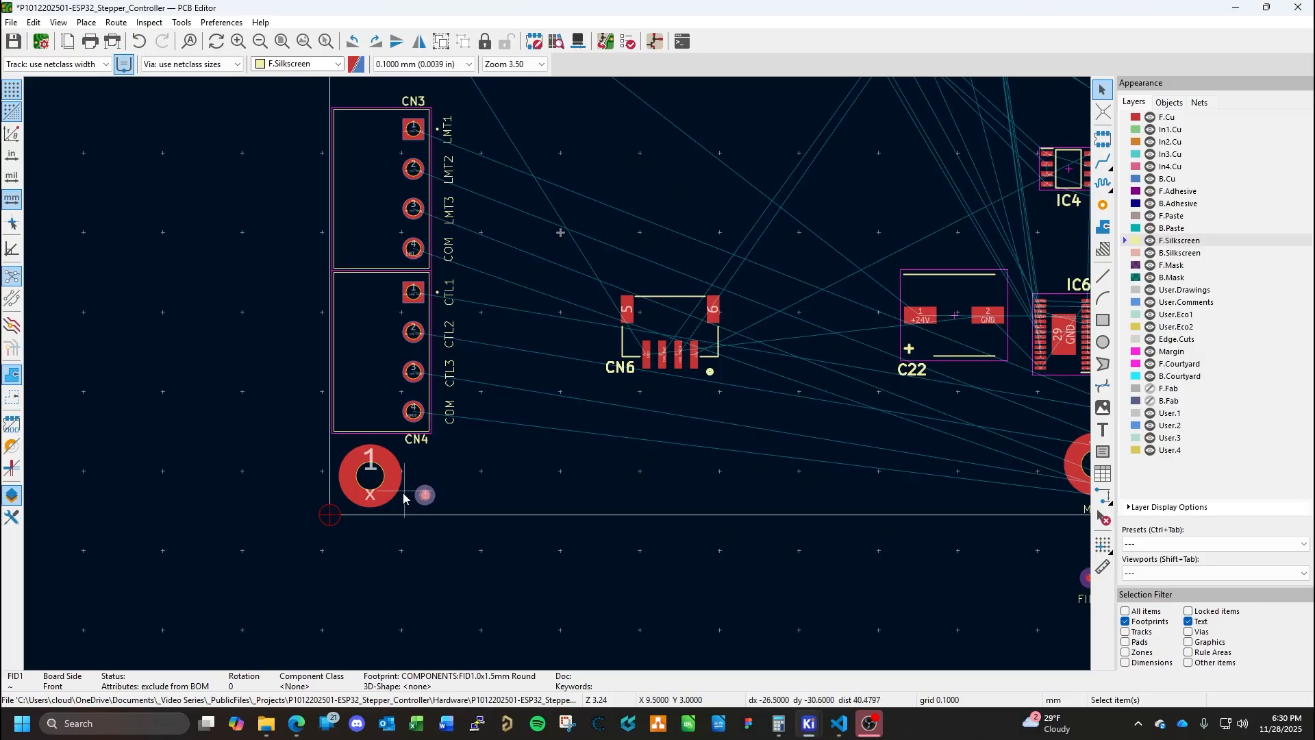
key(e)
double_click(765, 438)
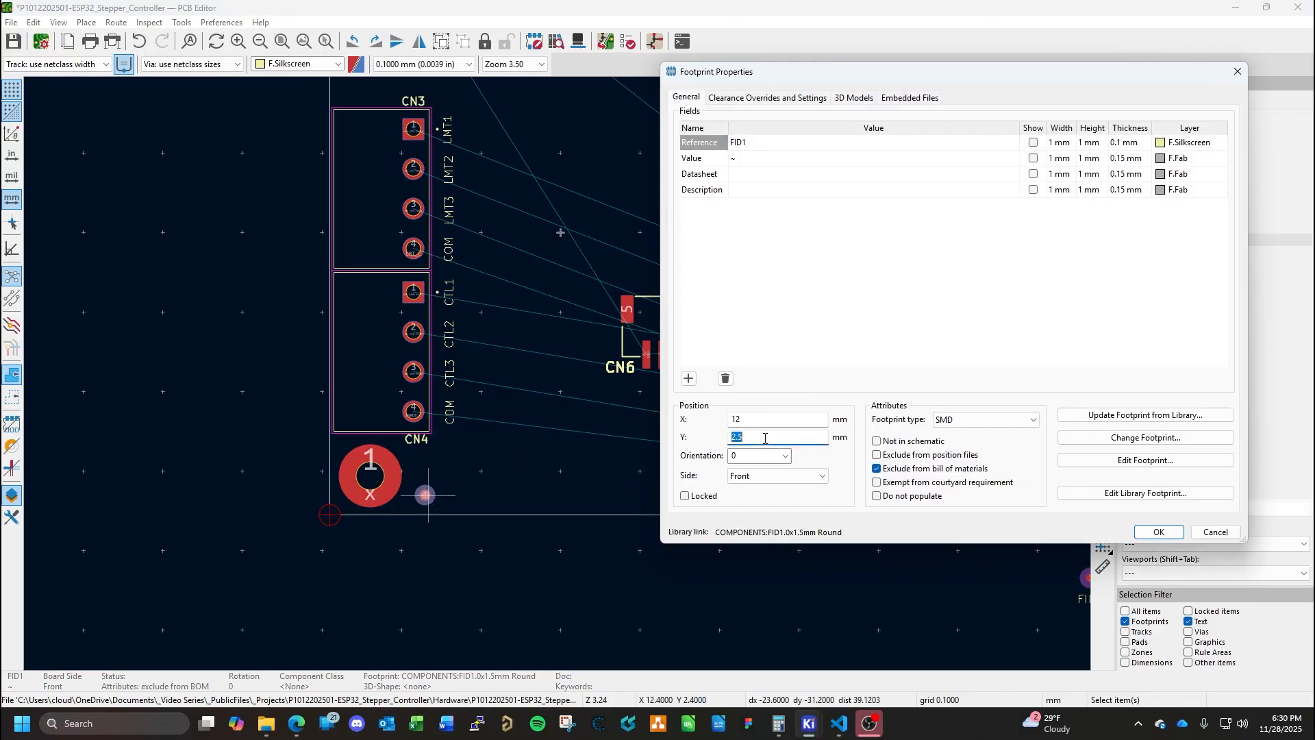
click(1156, 532)
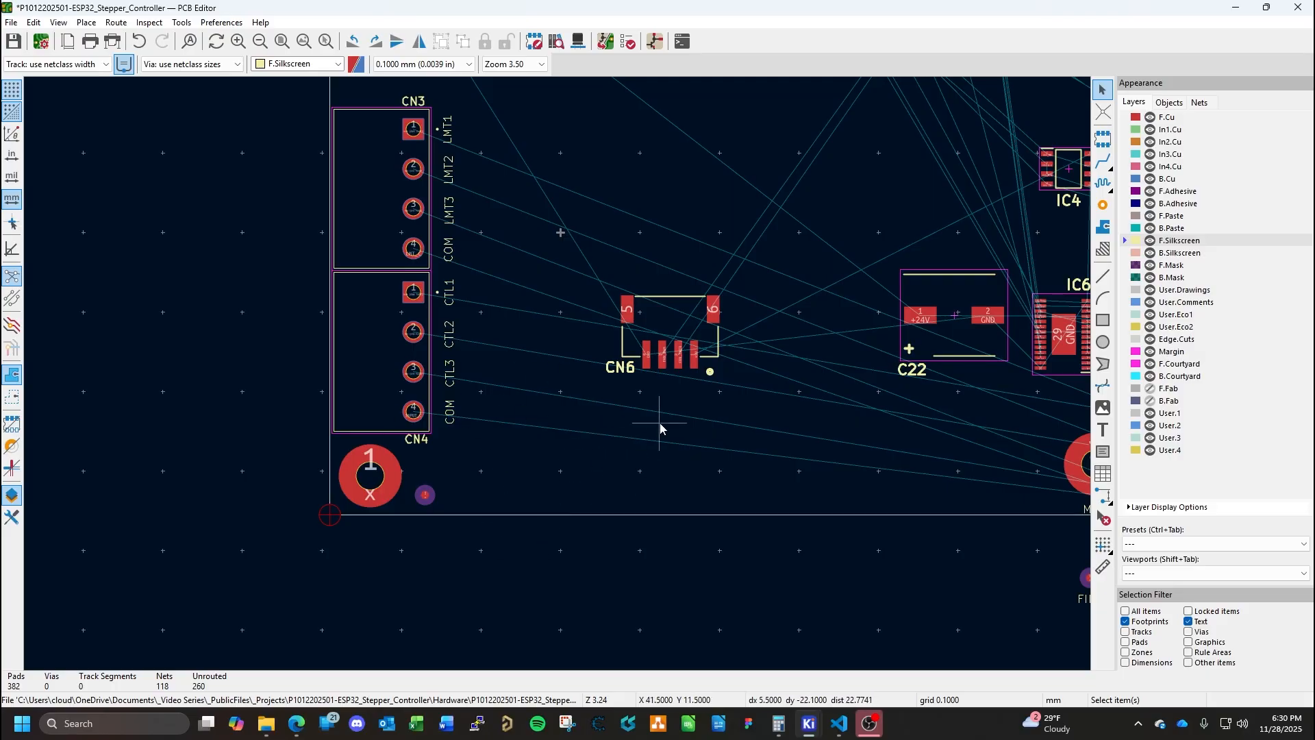
Check connector CN3's position coordinates in its footprint properties without changing them.
scroll(557, 374, down, 3)
middle_drag(497, 302, 552, 417)
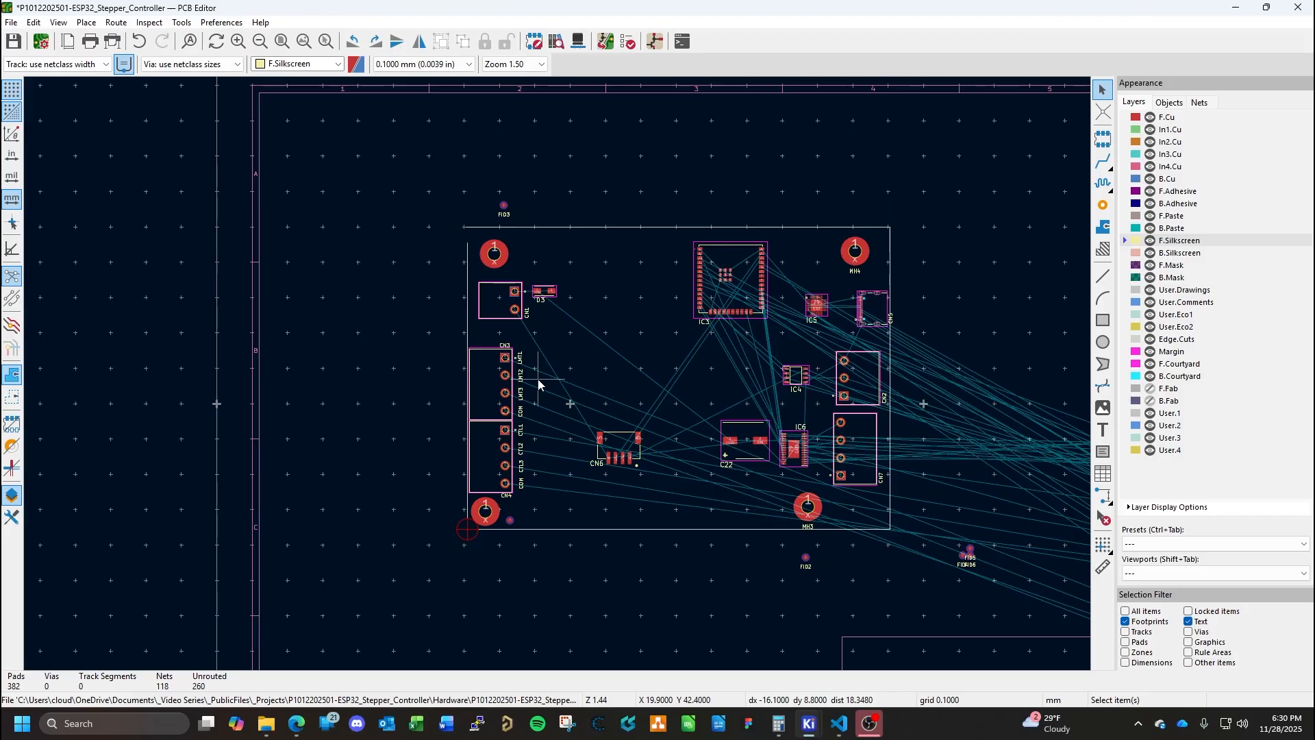
scroll(454, 302, up, 3)
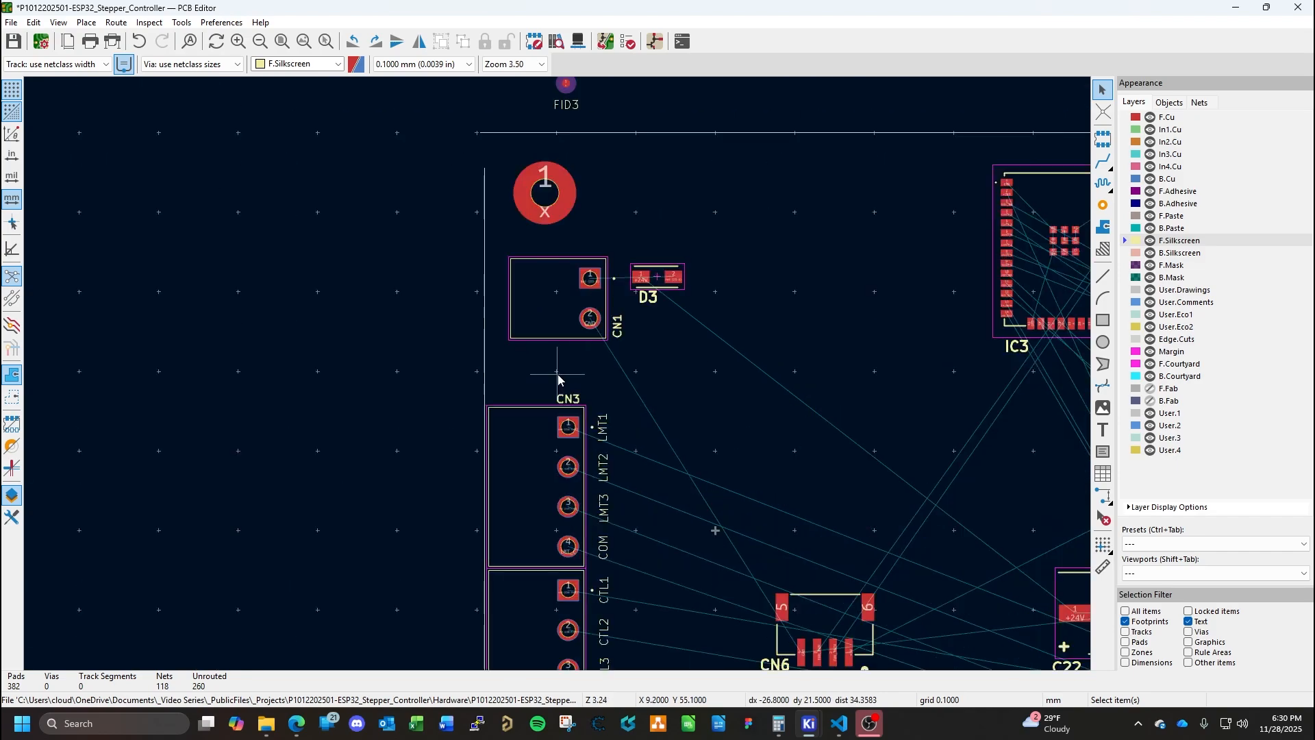
middle_drag(615, 380, 531, 424)
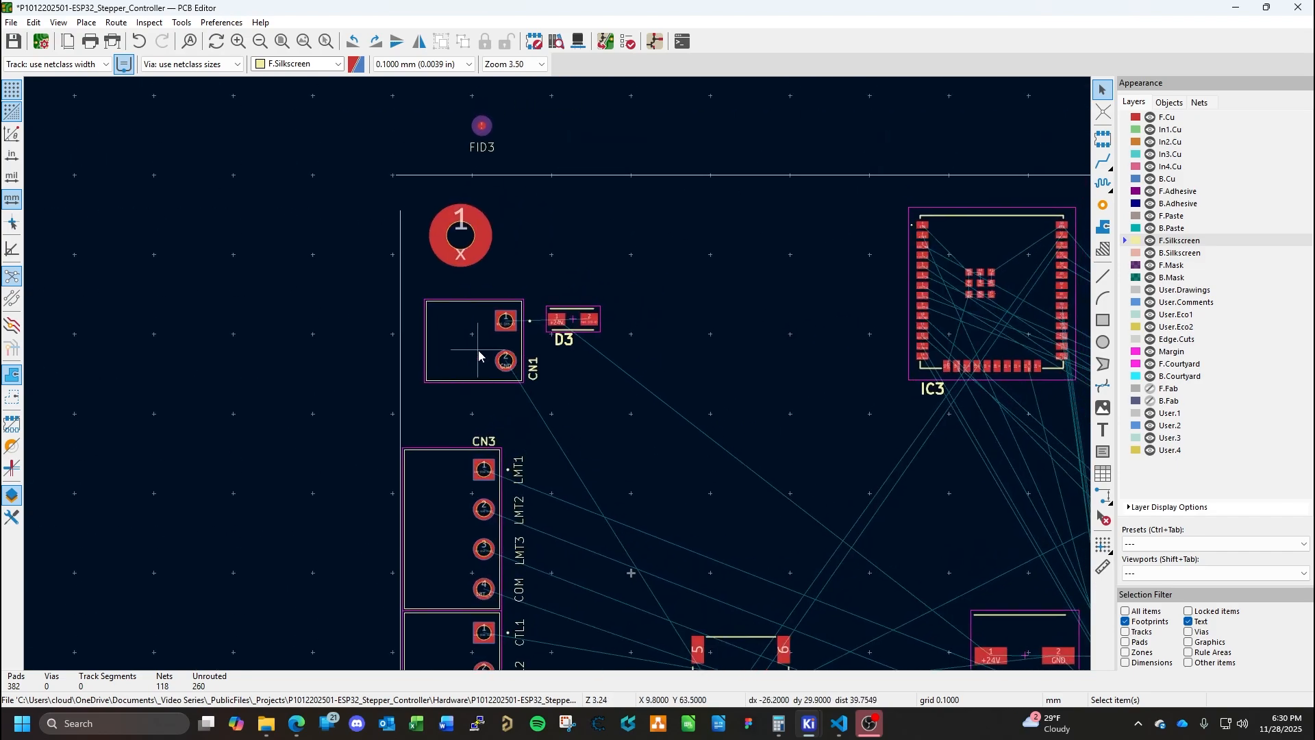
double_click(440, 492)
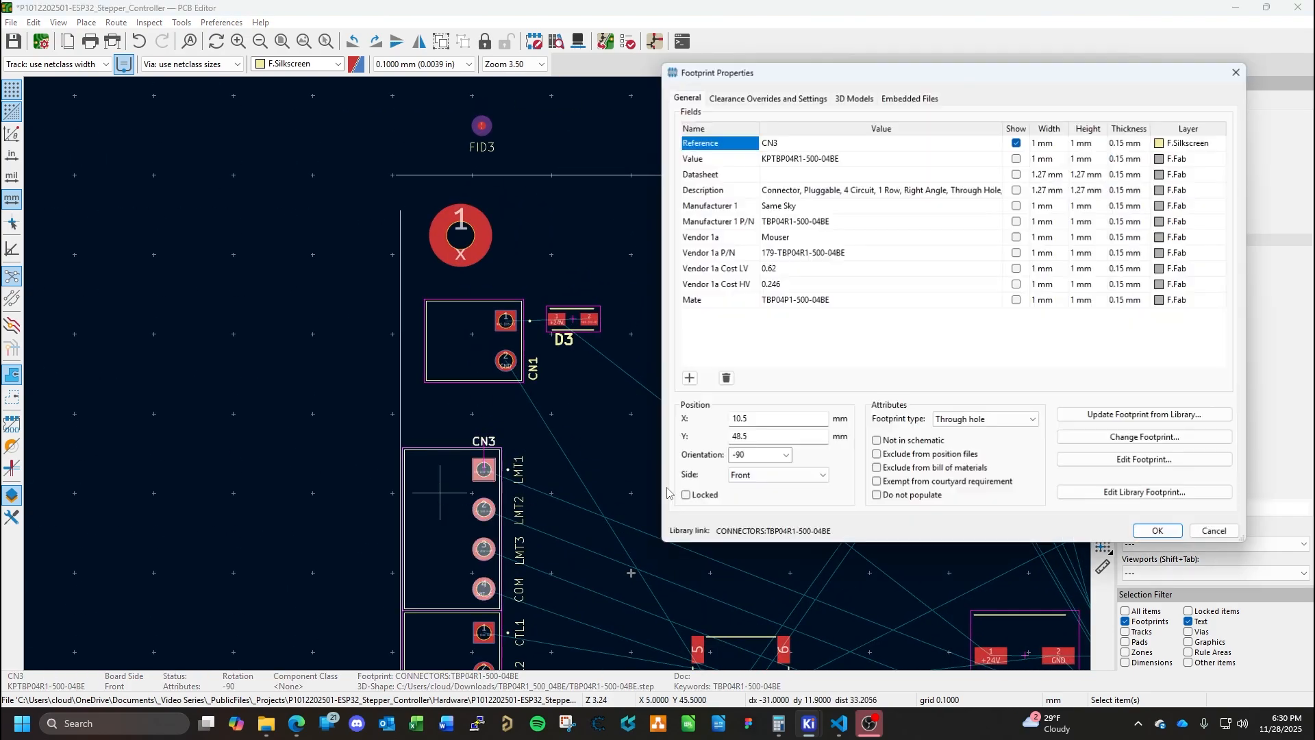
click(1216, 532)
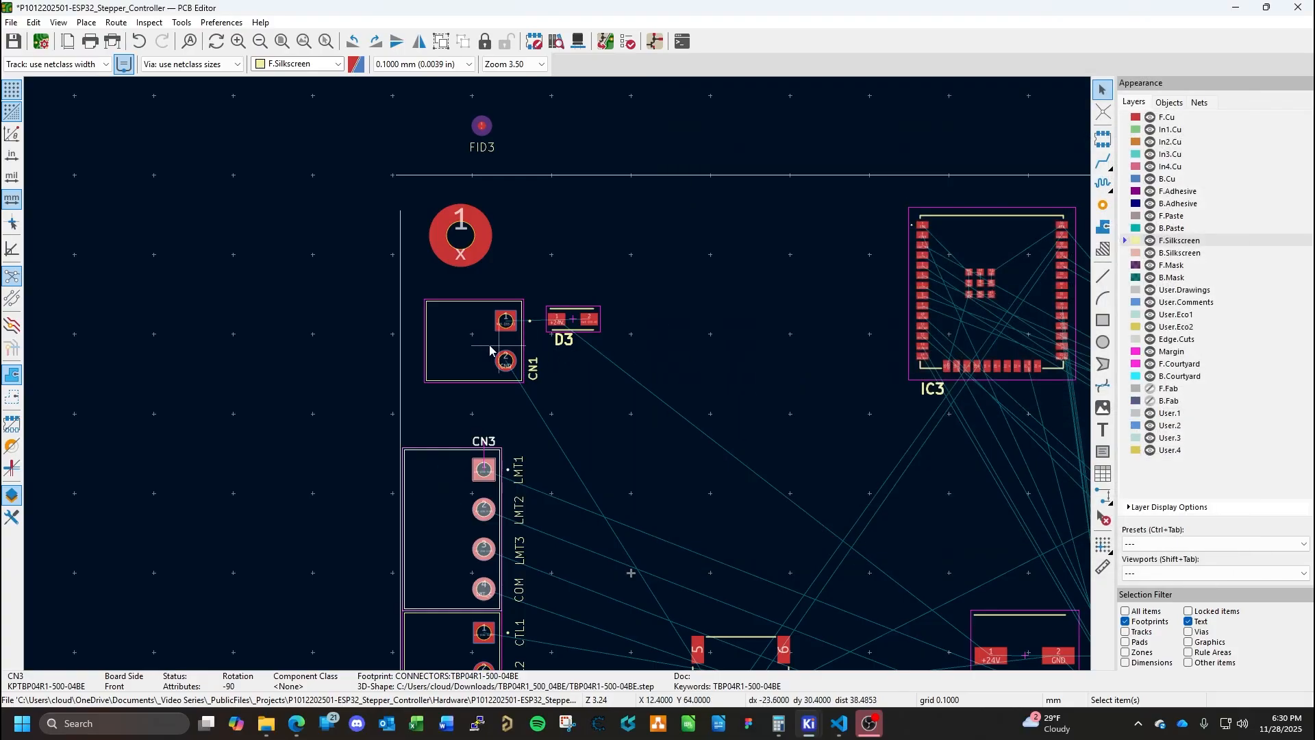
Position connector CN1 at X 10.5 mm and Y 66 mm, in line with CN3.
click(471, 344)
double_click(471, 344)
click(790, 422)
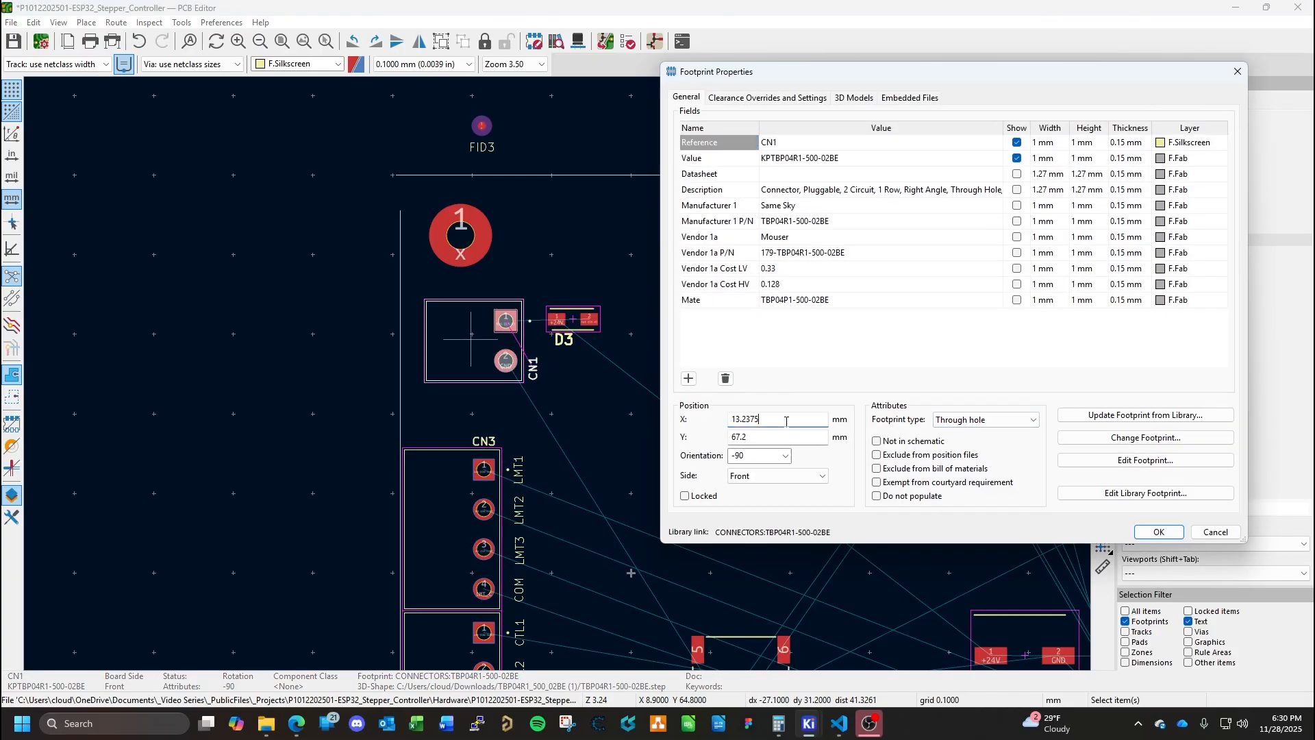
text(10.5)
click(772, 439)
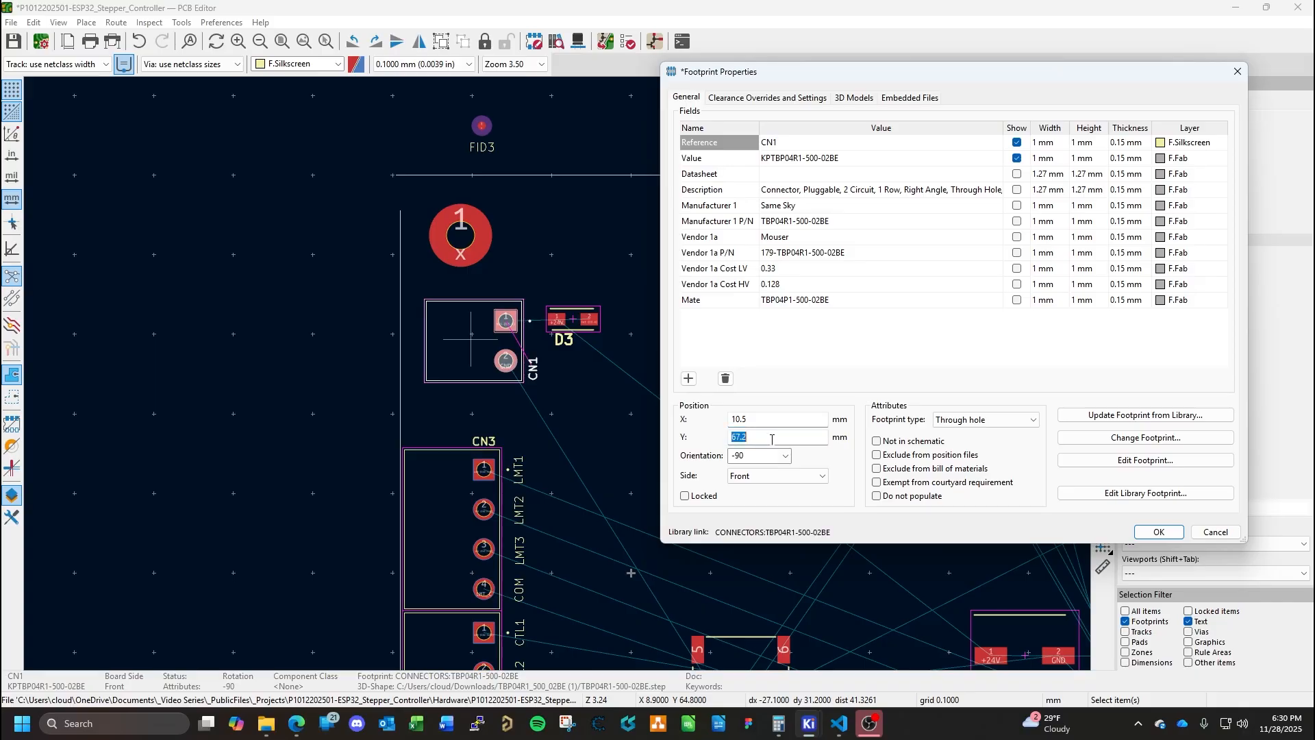
key(Return)
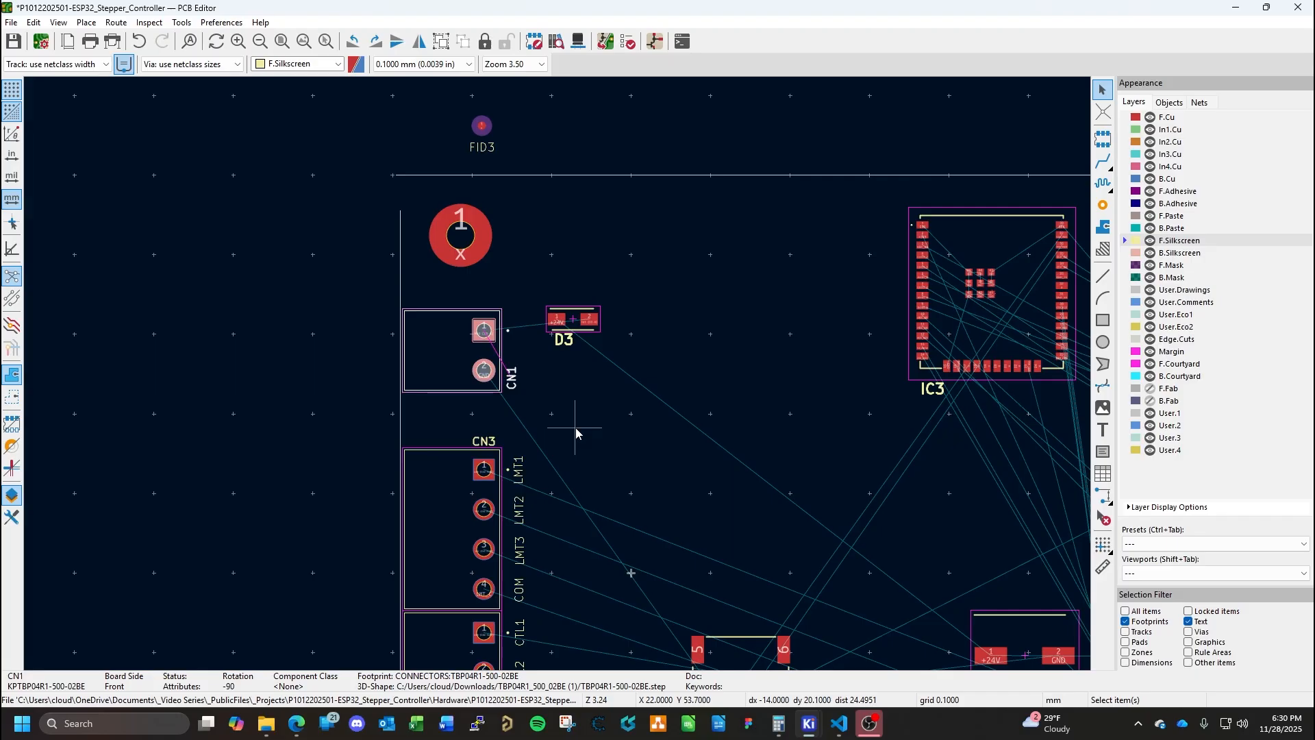
click(539, 421)
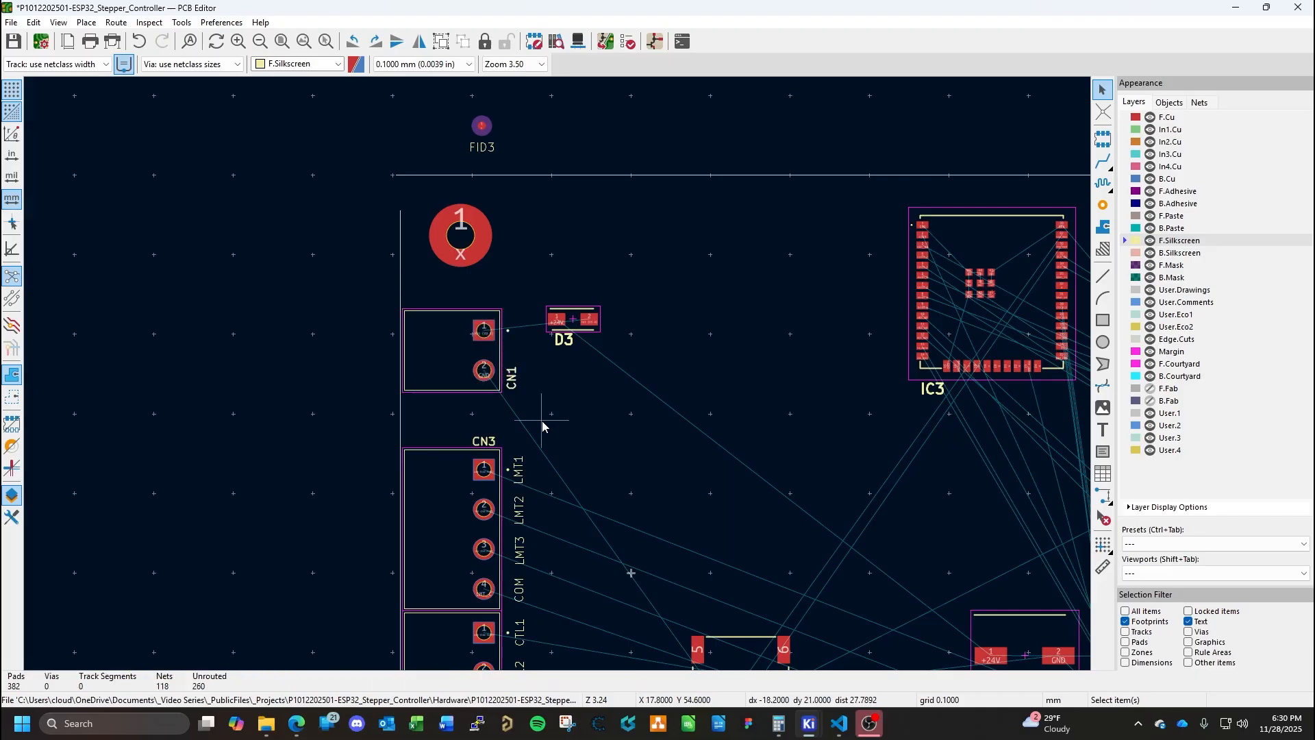
Move the CN1 reference label above its connector and rotate it to read horizontally.
double_click(510, 376)
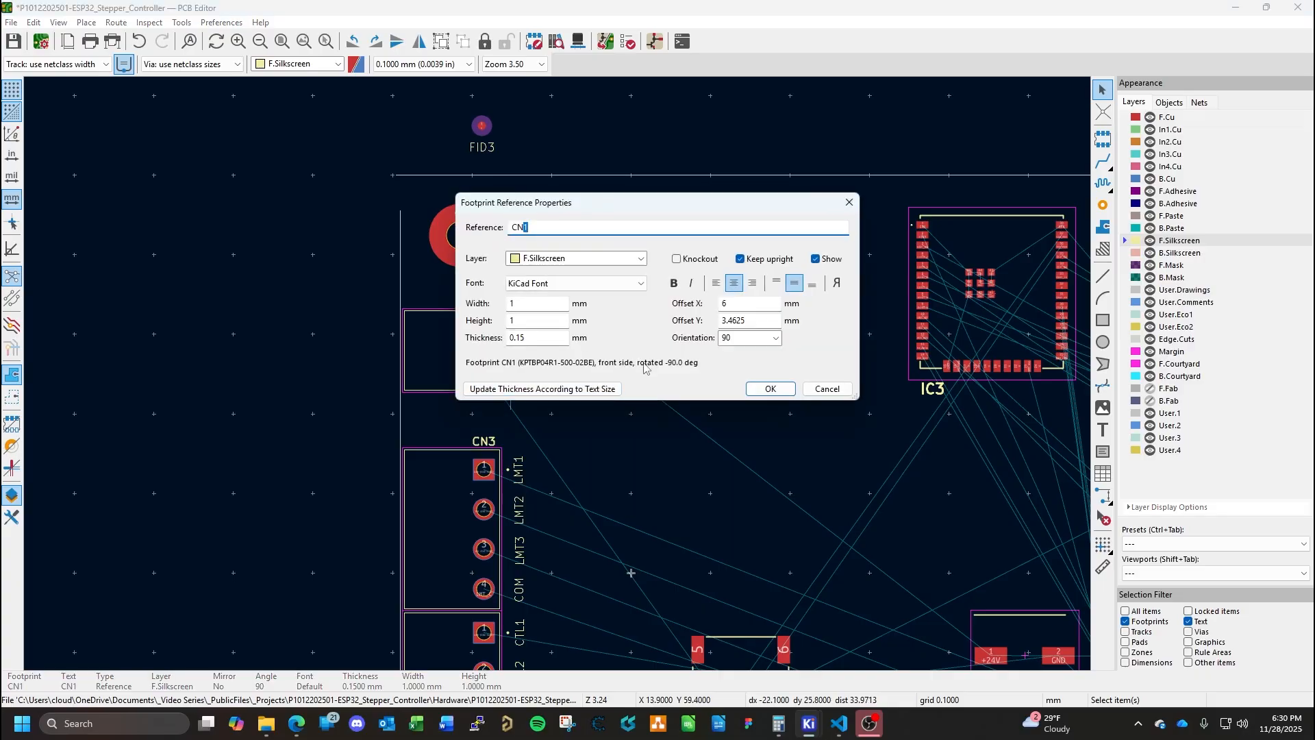
key(Escape)
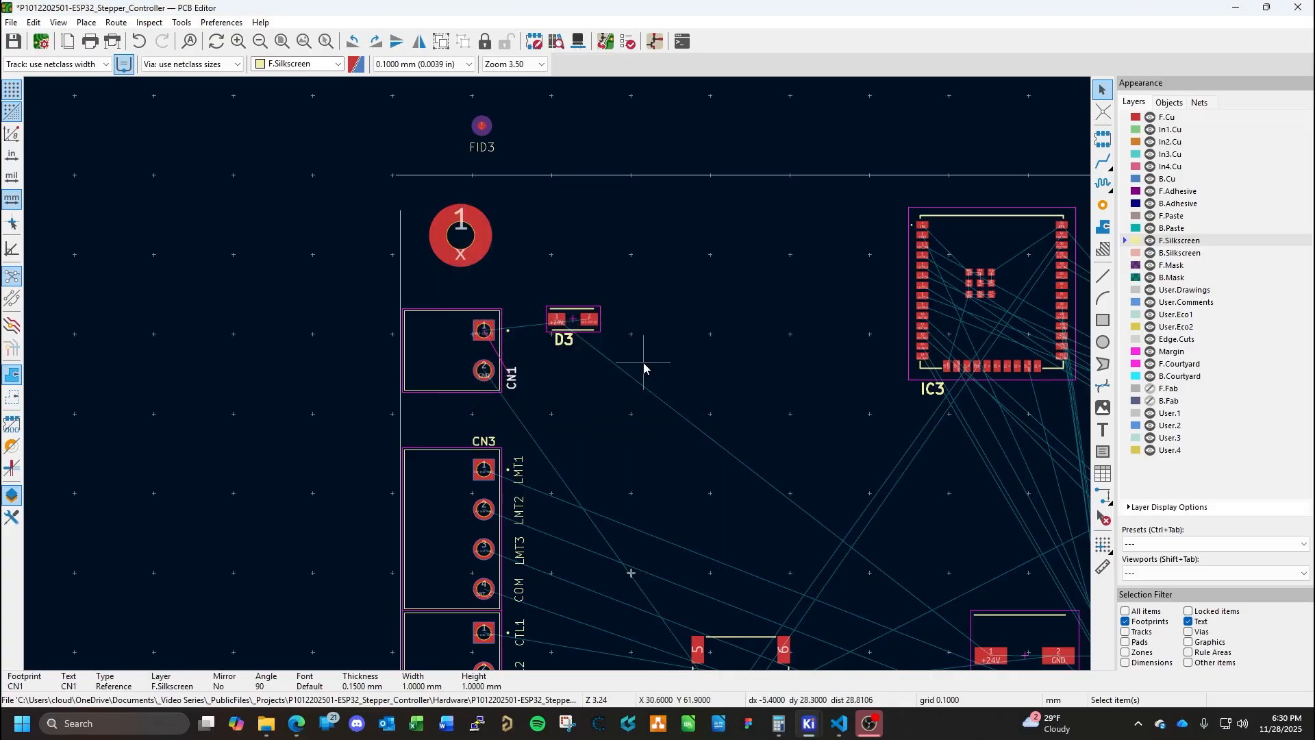
click(583, 376)
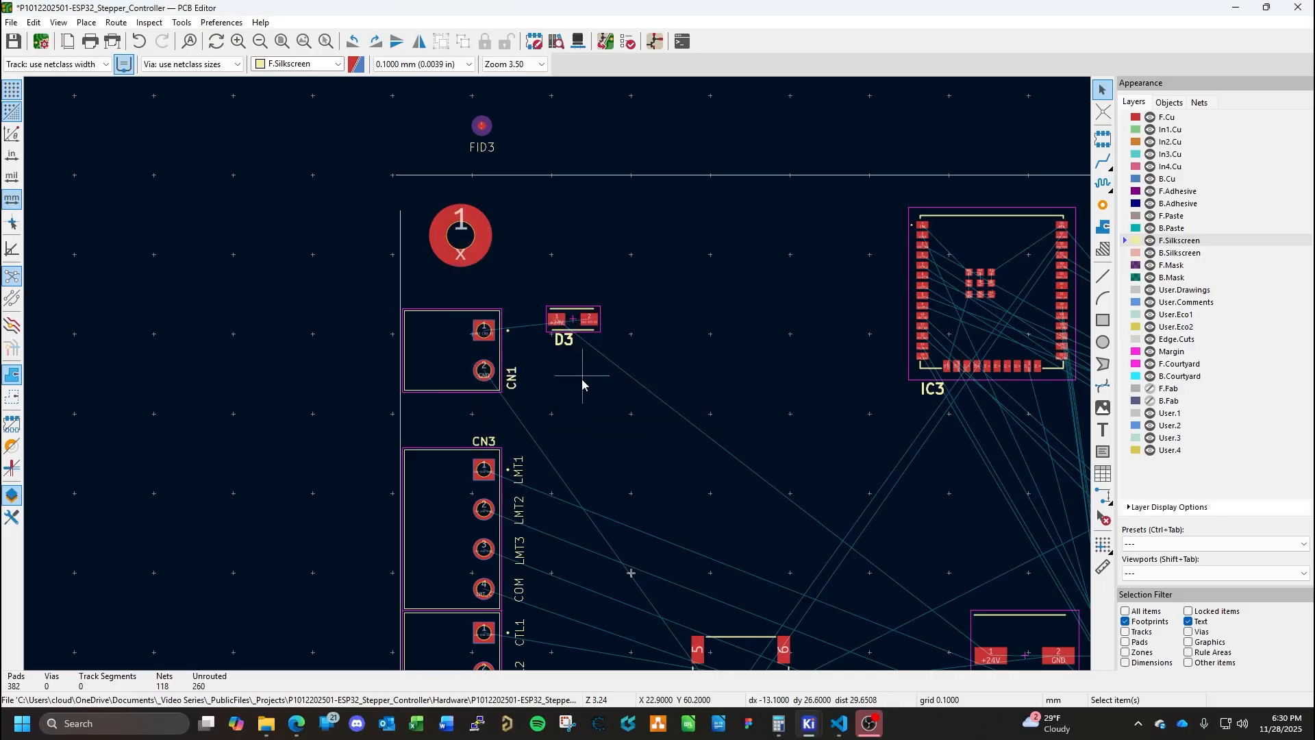
drag(510, 376, 486, 300)
key(r)
Set connector CN1's Y position to 67 mm.
double_click(449, 358)
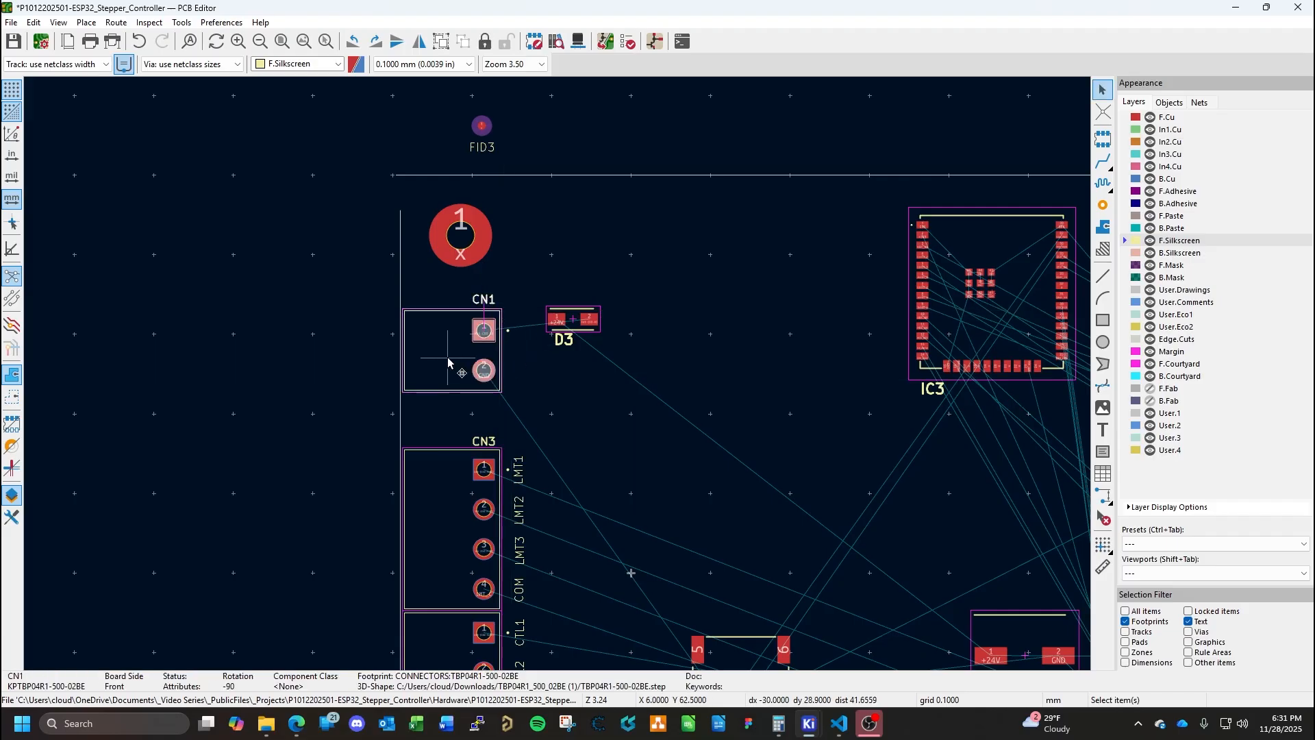
double_click(746, 437)
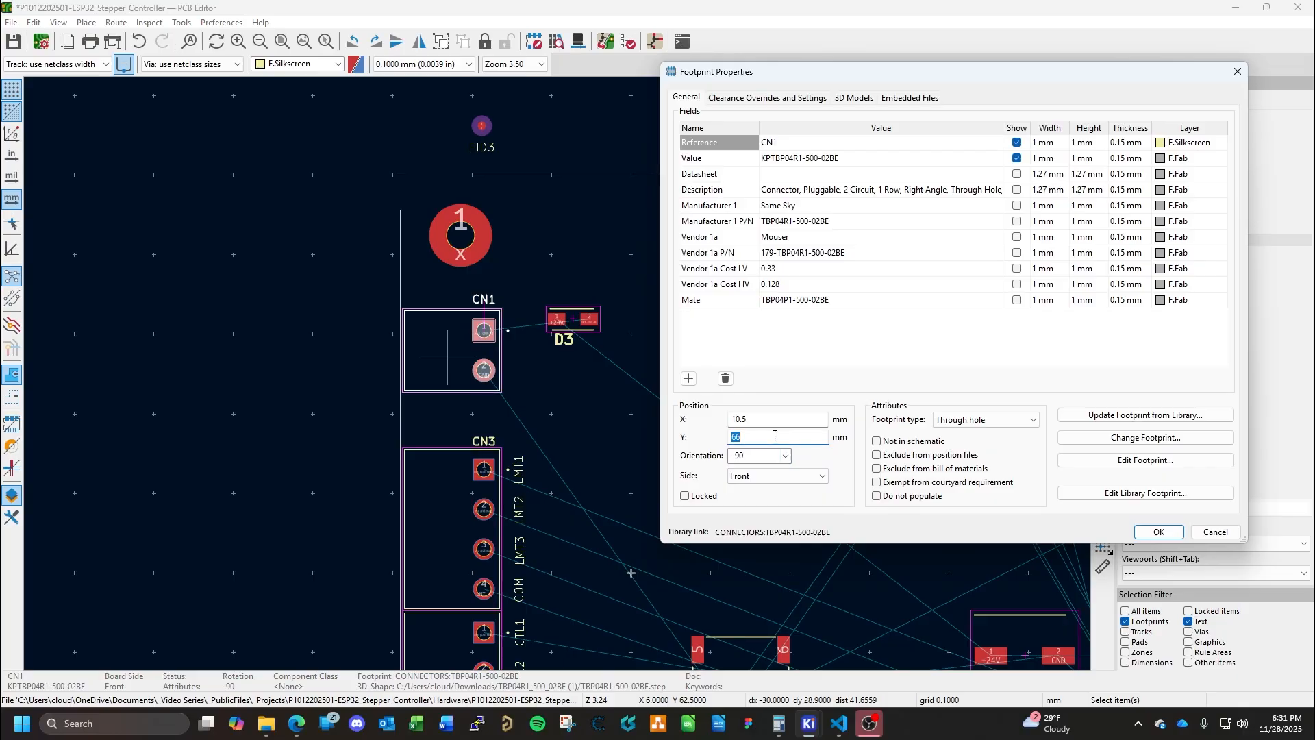
text(67)
key(Return)
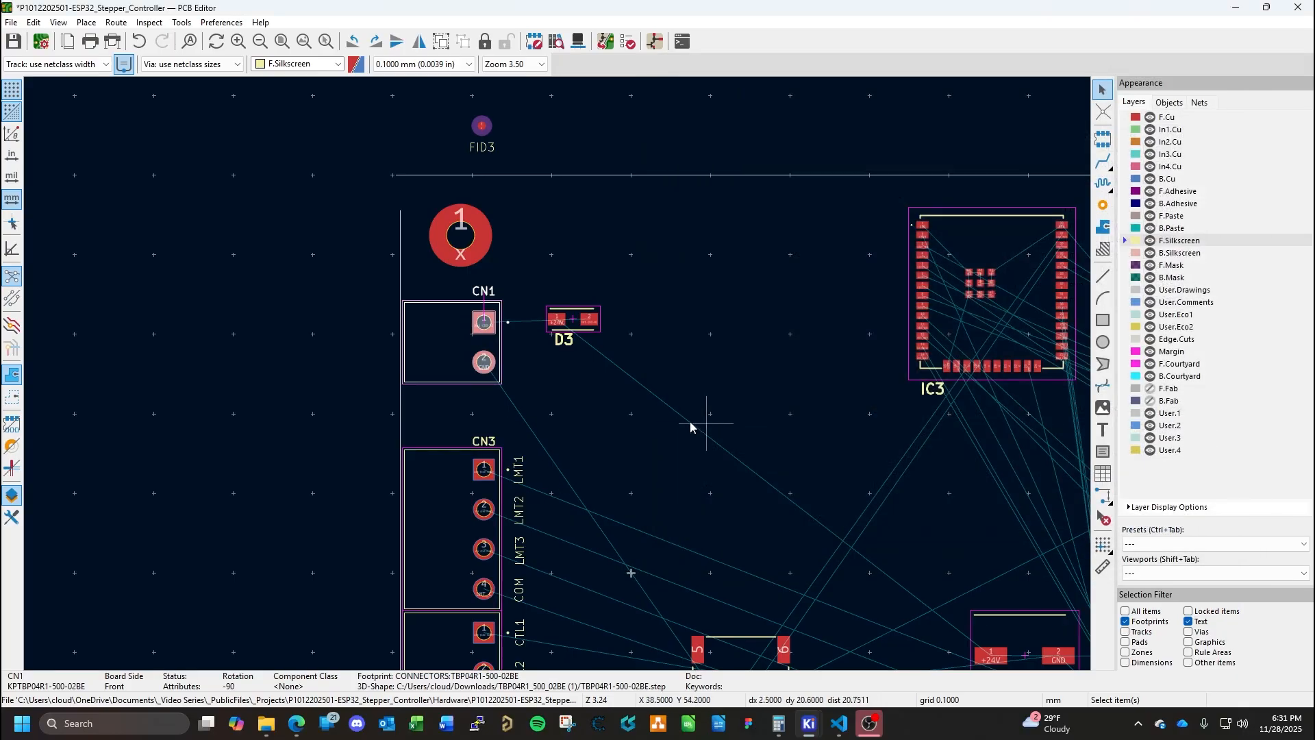
click(625, 420)
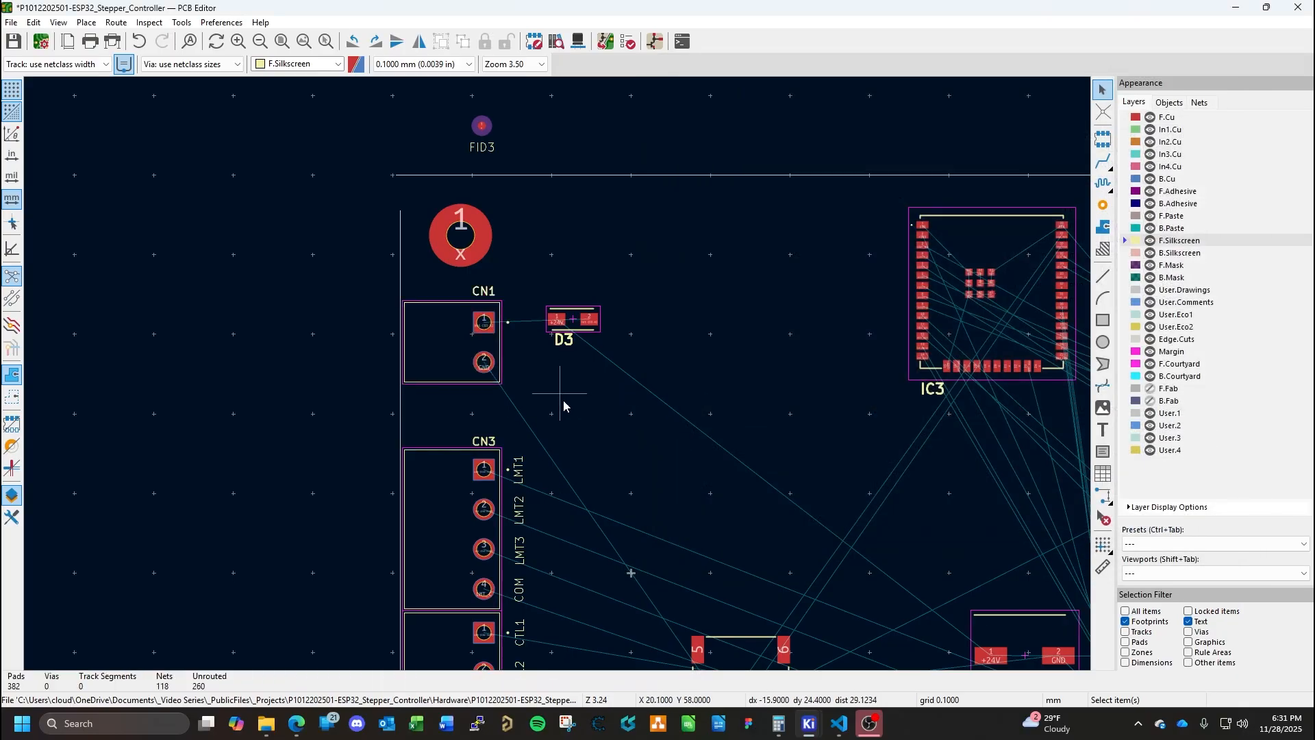
Paste the copied silkscreen label beside CN1's pin 2 and change its text to NEG.
key(ctrl+v)
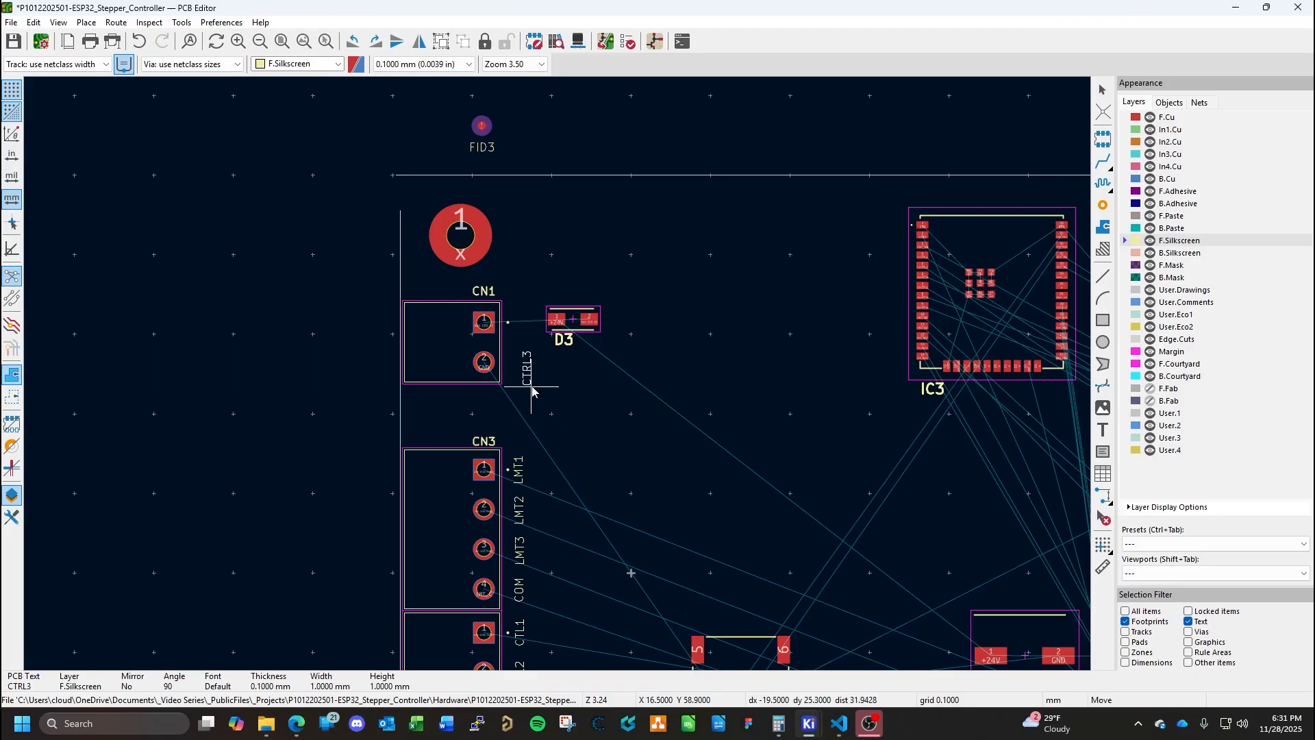
double_click(517, 368)
key(ctrl+c)
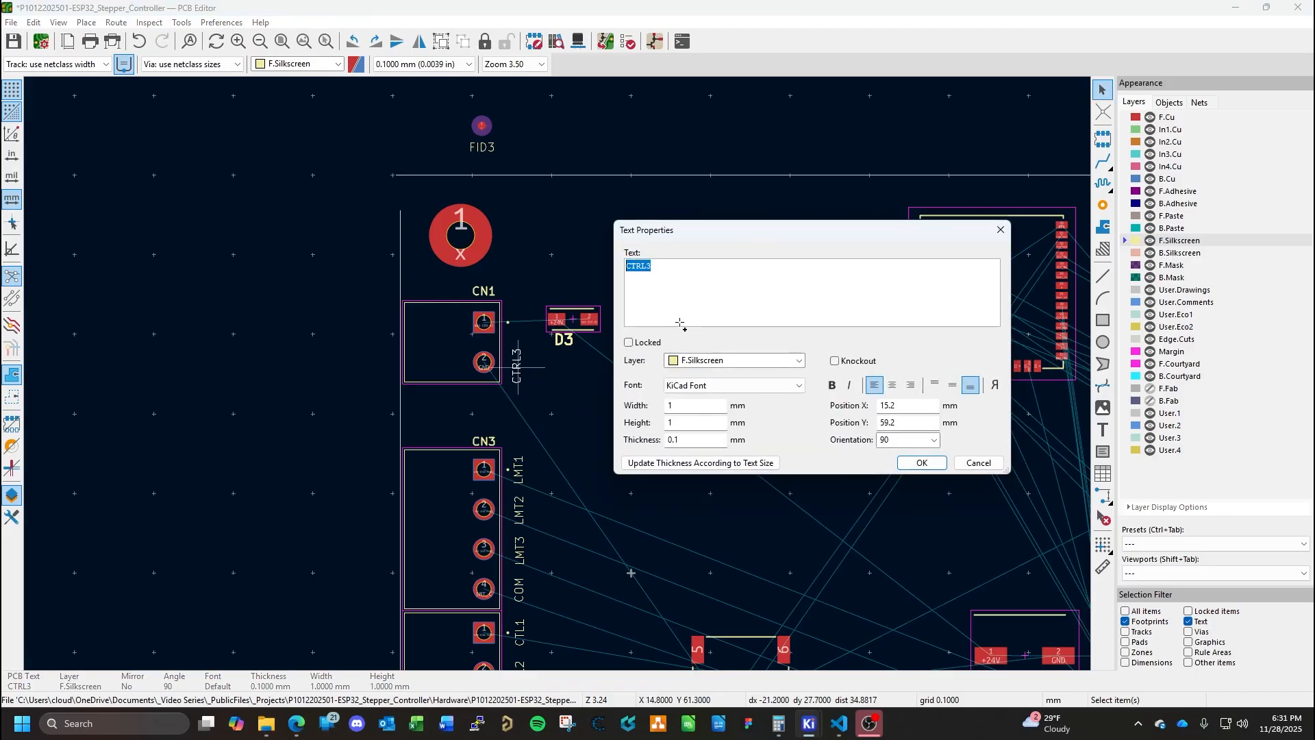
text(NEG)
click(922, 463)
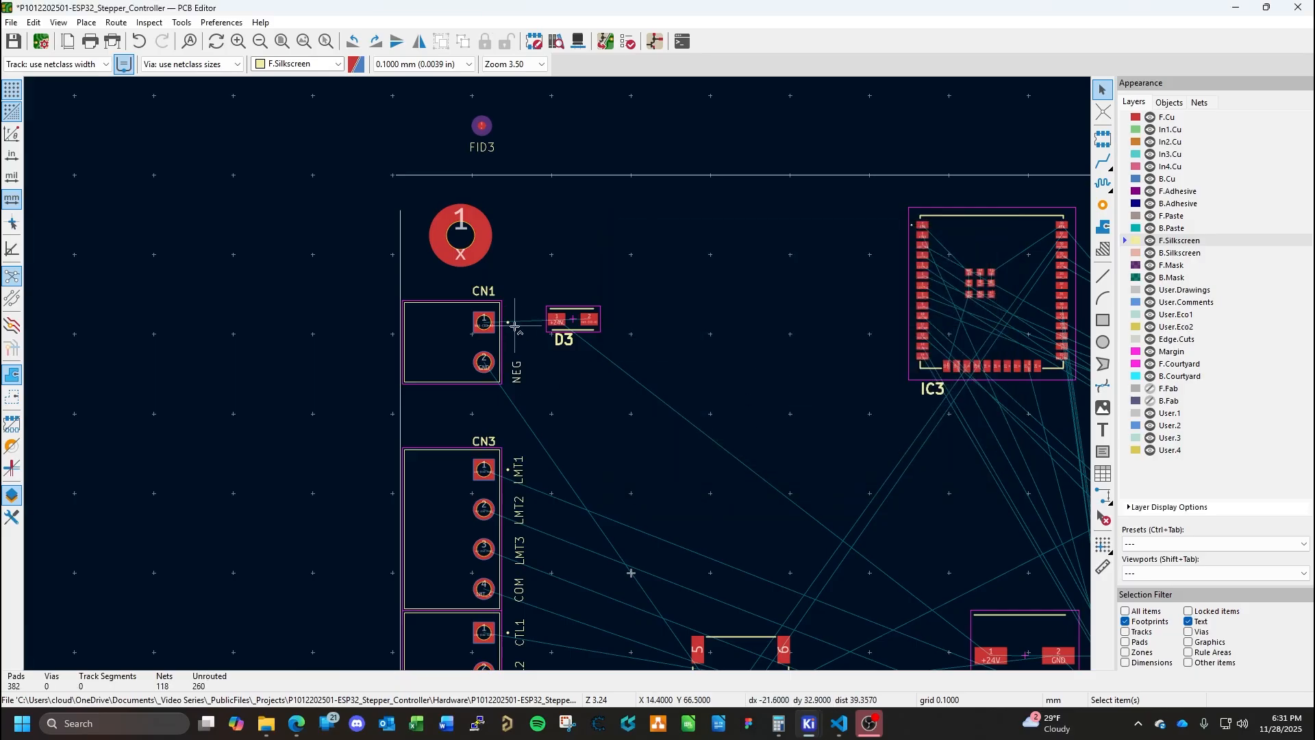
Paste another copy of the silkscreen label beside CN1's pin 1 and change its text to POS.
key(ctrl+v)
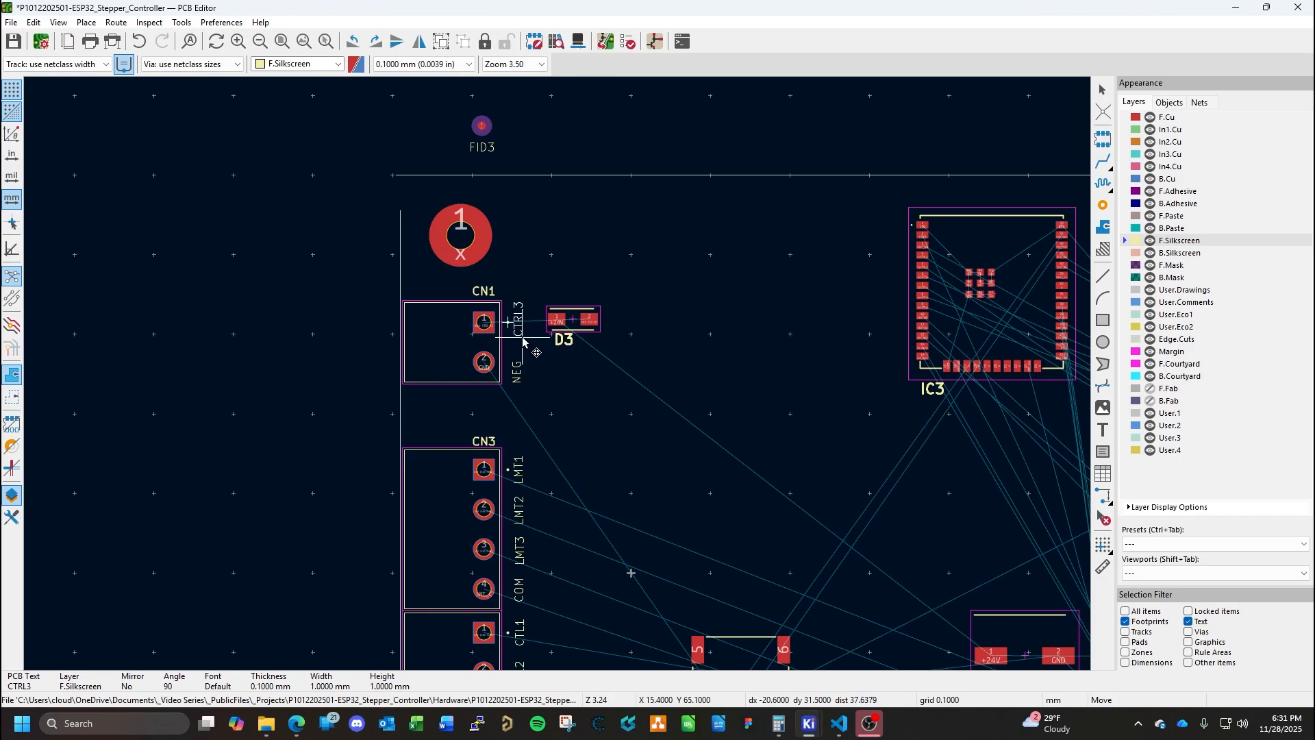
click(522, 341)
double_click(522, 333)
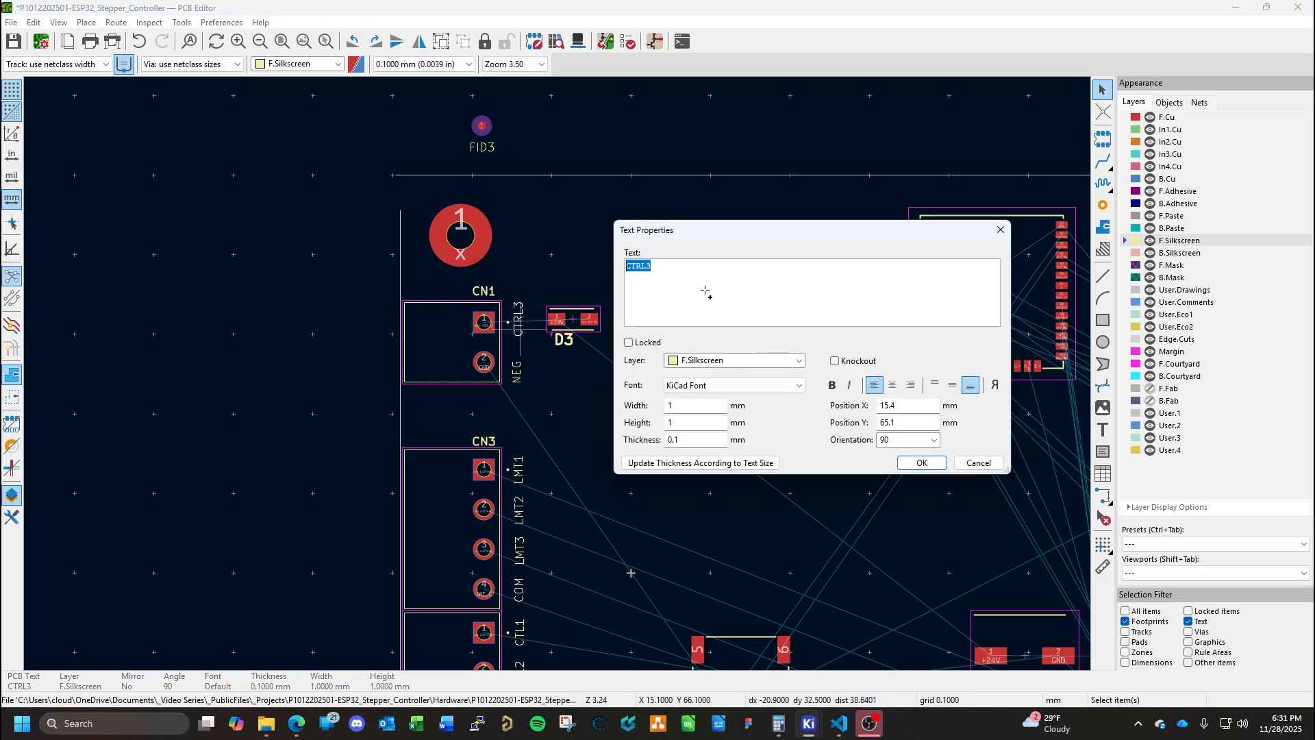
text(POS)
click(926, 464)
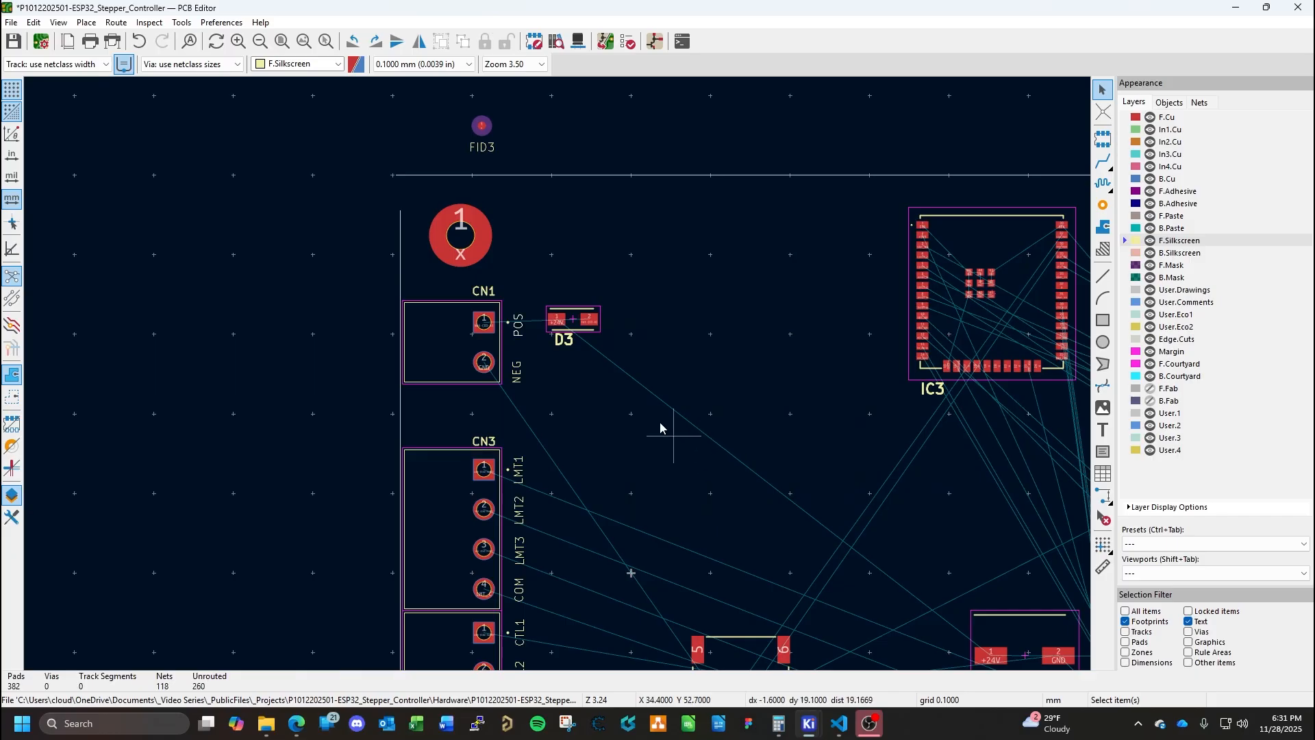
Replace the POS label's text with + and the NEG label's text with - beside CN1.
scroll(514, 346, up, 3)
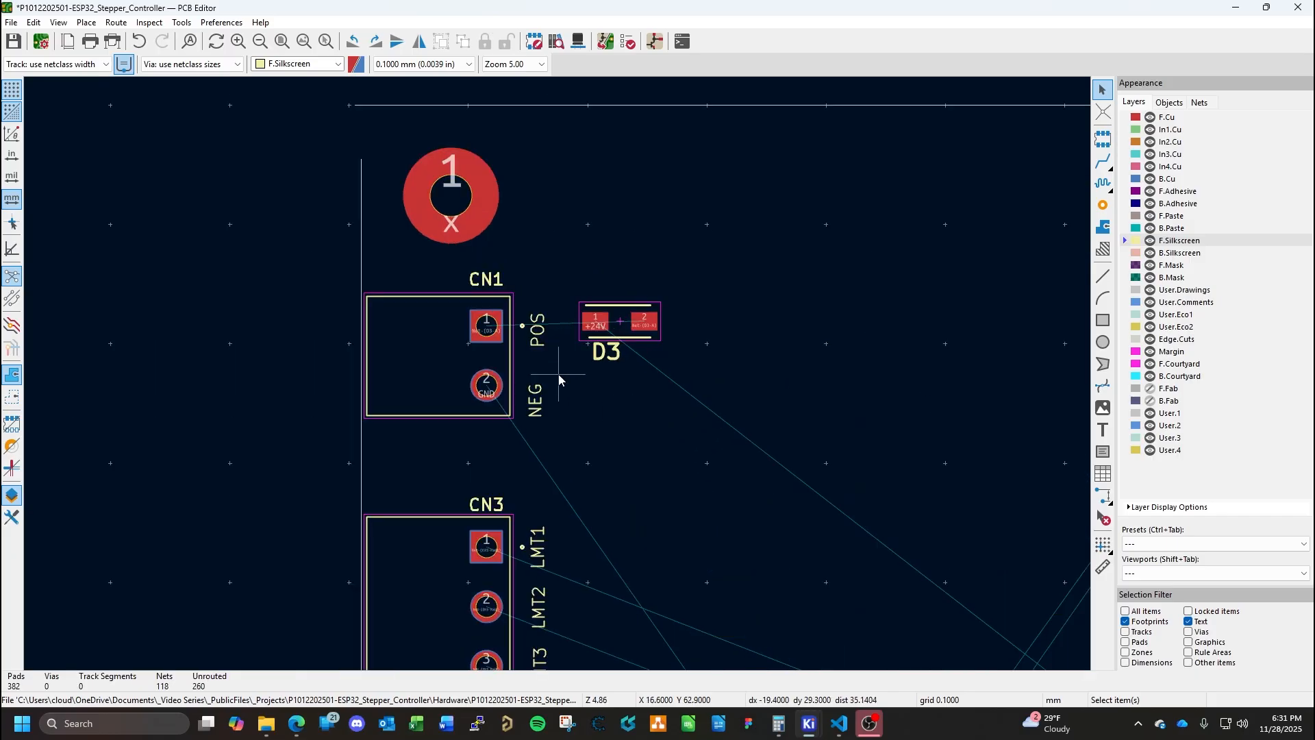
double_click(529, 322)
text(+)
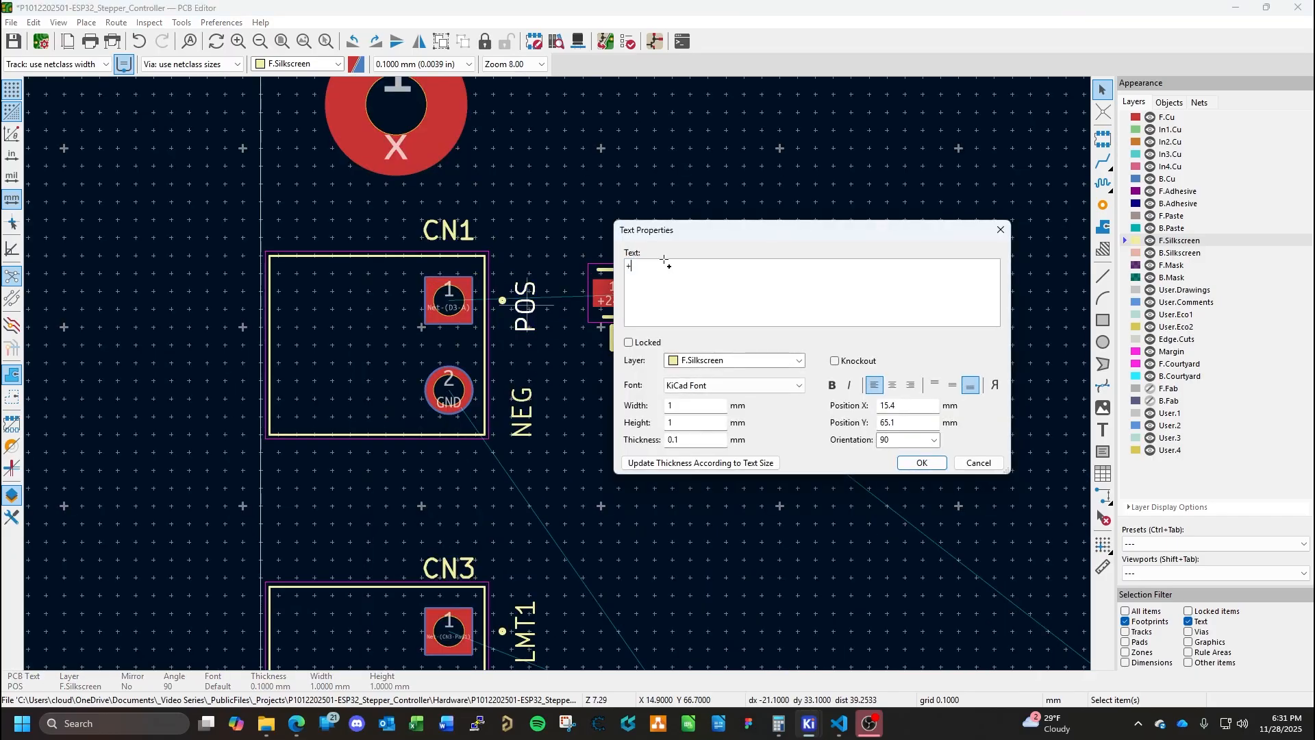
double_click(524, 425)
text(-)
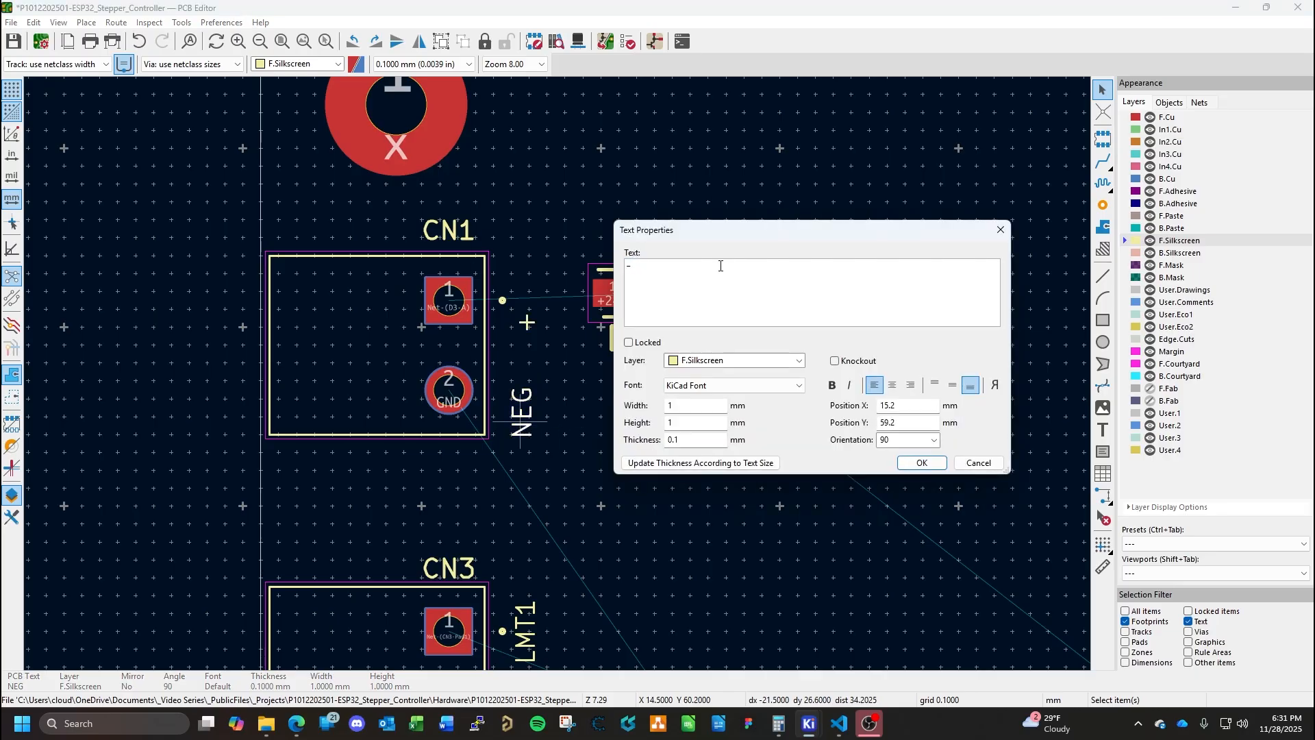
click(918, 464)
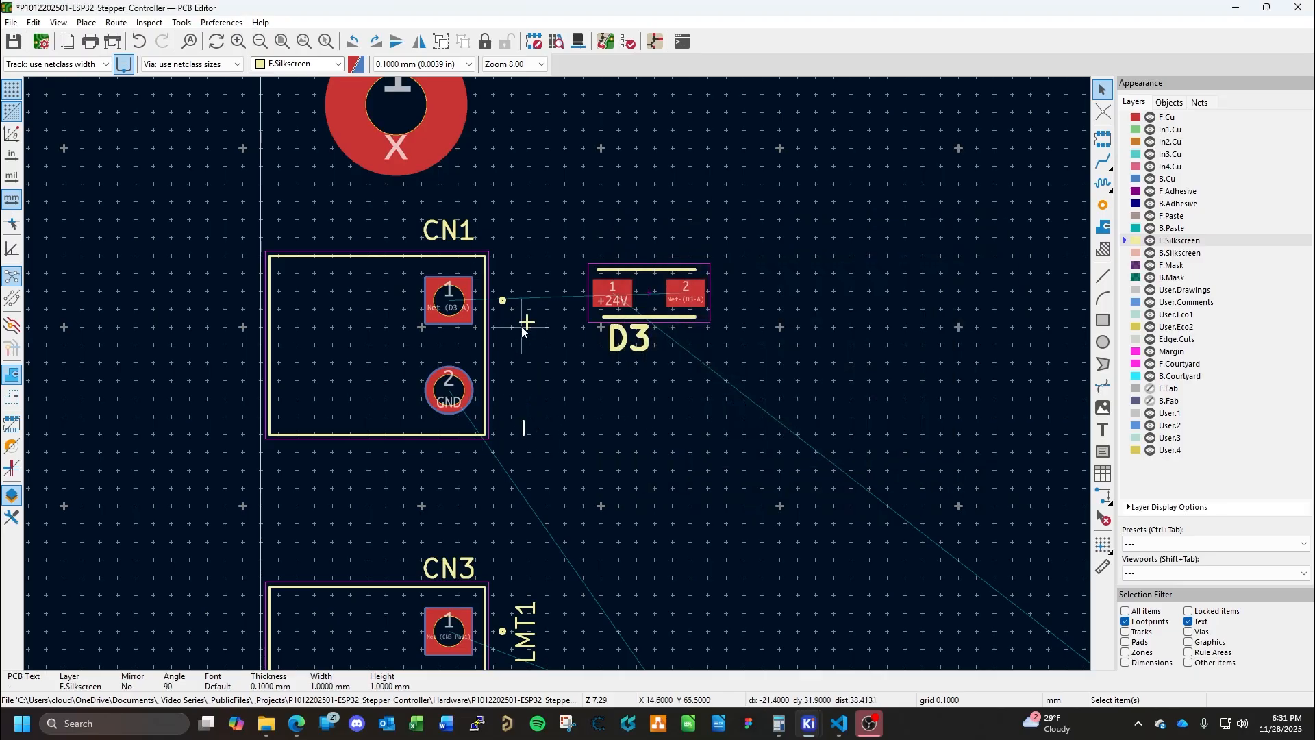
Move the + label level with CN1's pin 1 and the - label up beside pin 2.
click(526, 323)
key(m)
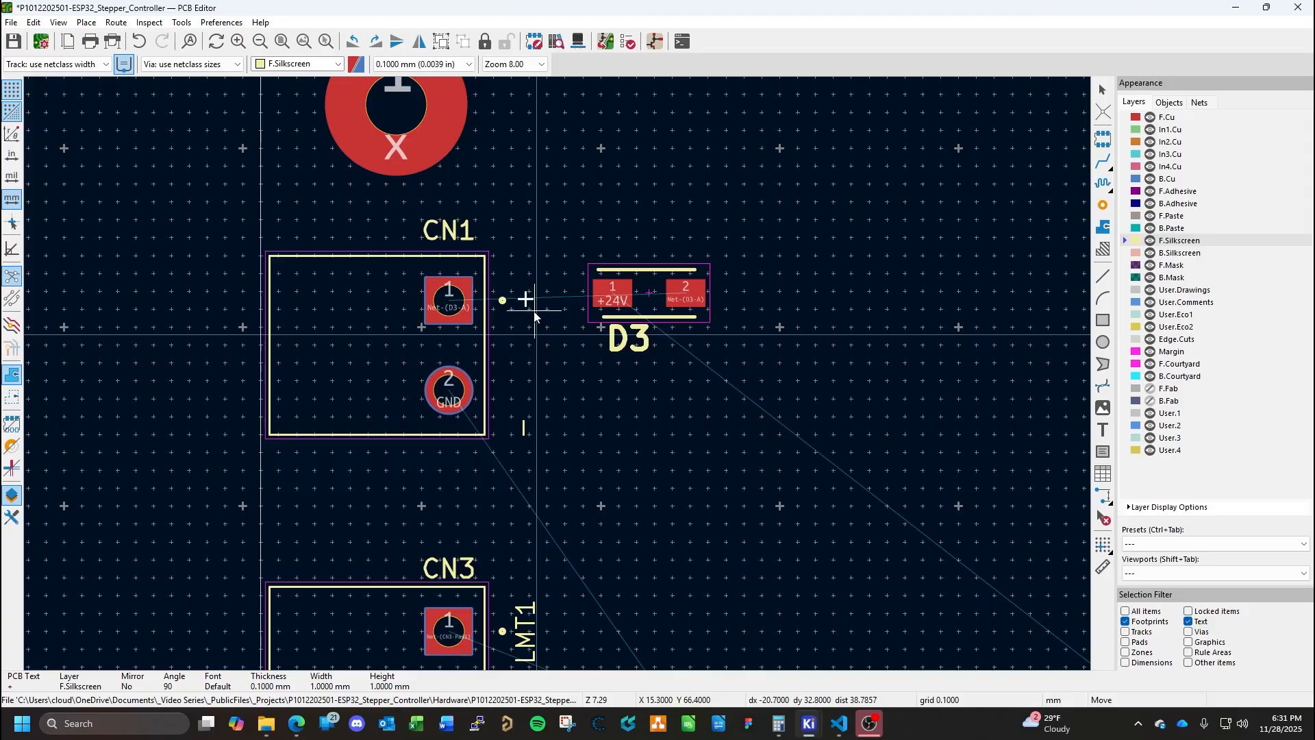
click(535, 315)
click(524, 427)
key(m)
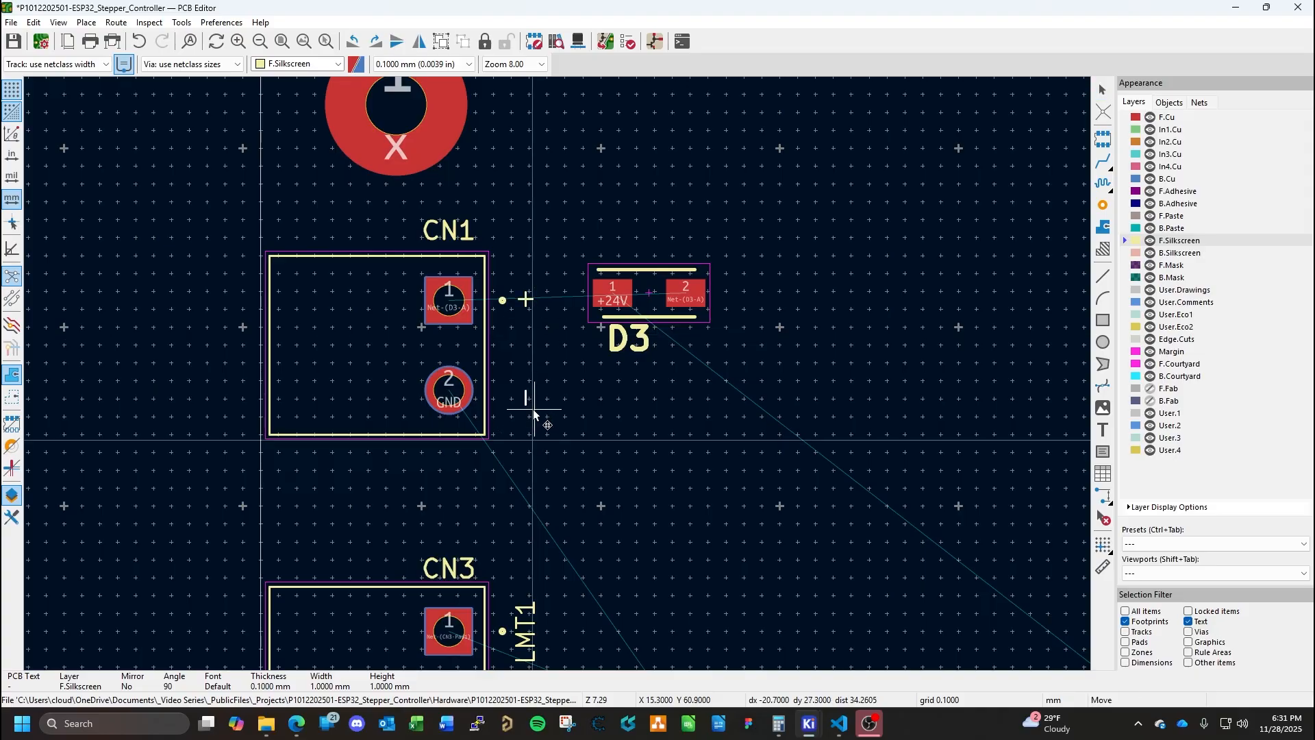
click(534, 414)
click(621, 425)
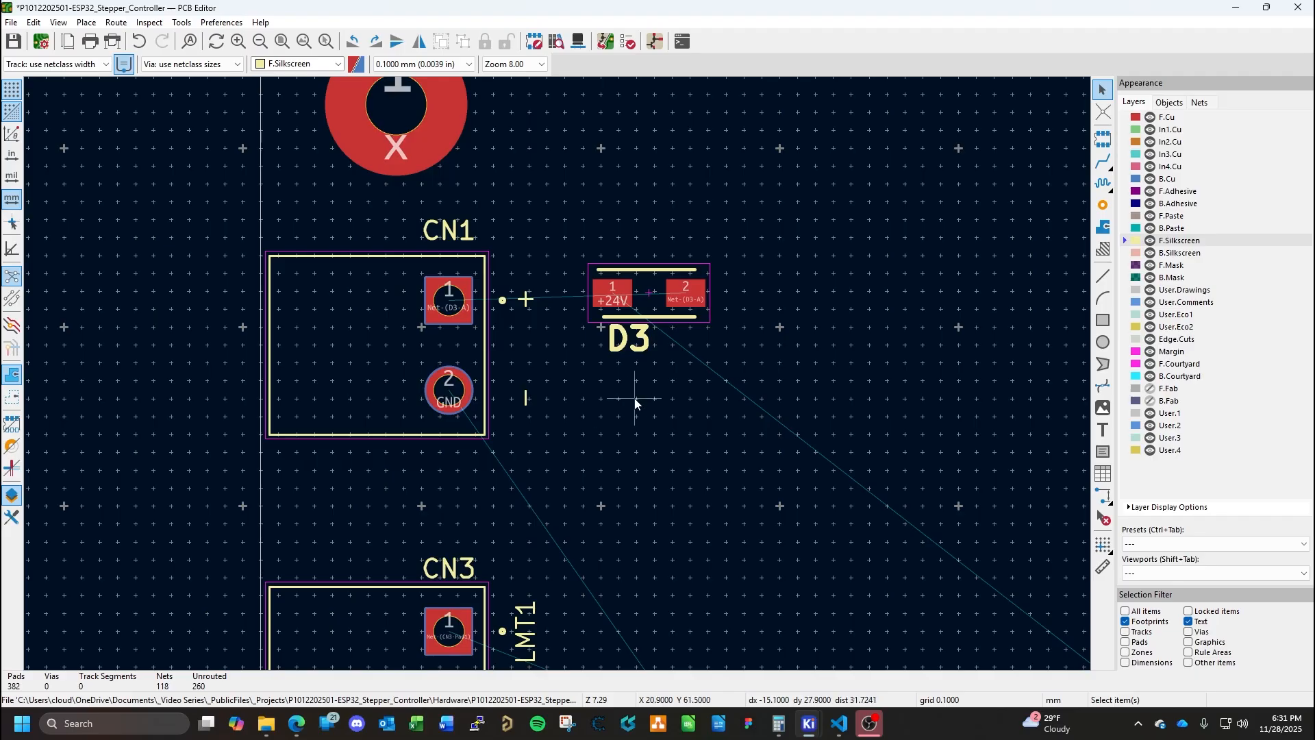
Move diode D3 farther from CN1 to leave space beside the + label.
click(649, 298)
drag(651, 298, 737, 287)
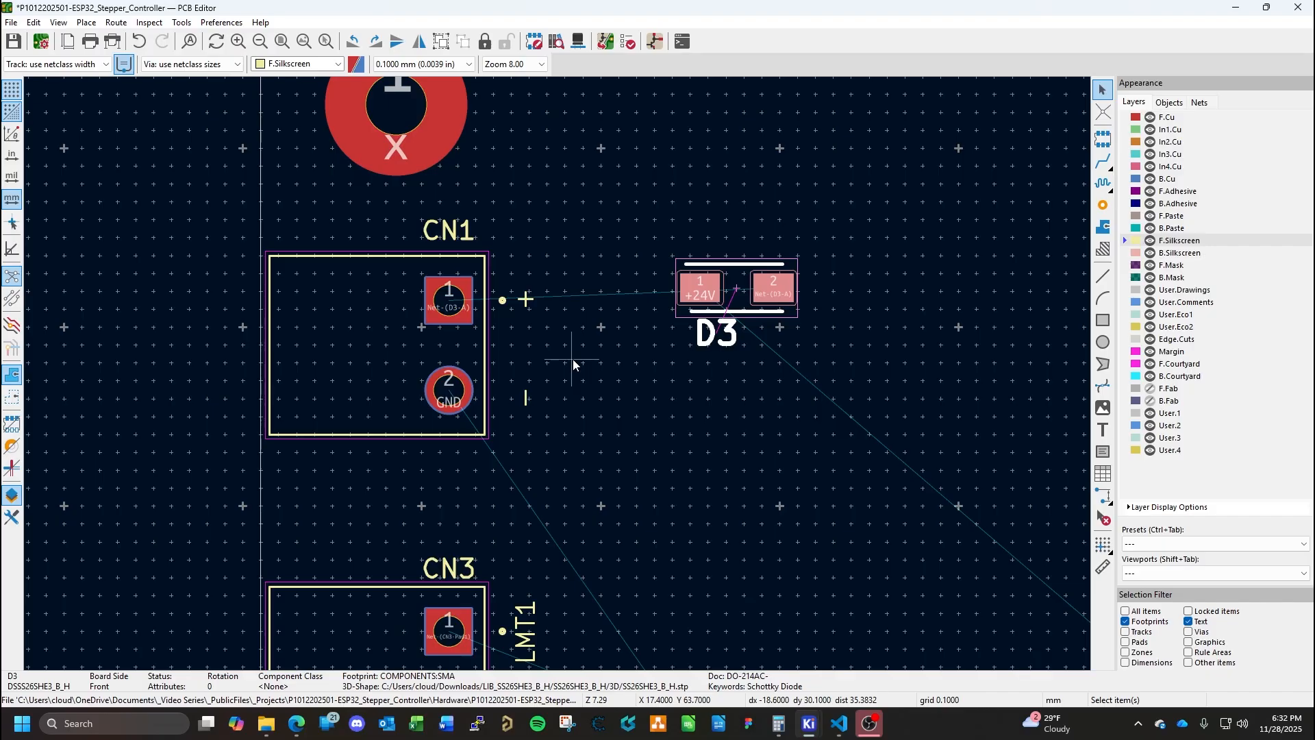
Paste another silkscreen label beside CN1, change its text to DC, and place it between the + and - labels.
click(573, 360)
key(ctrl+v)
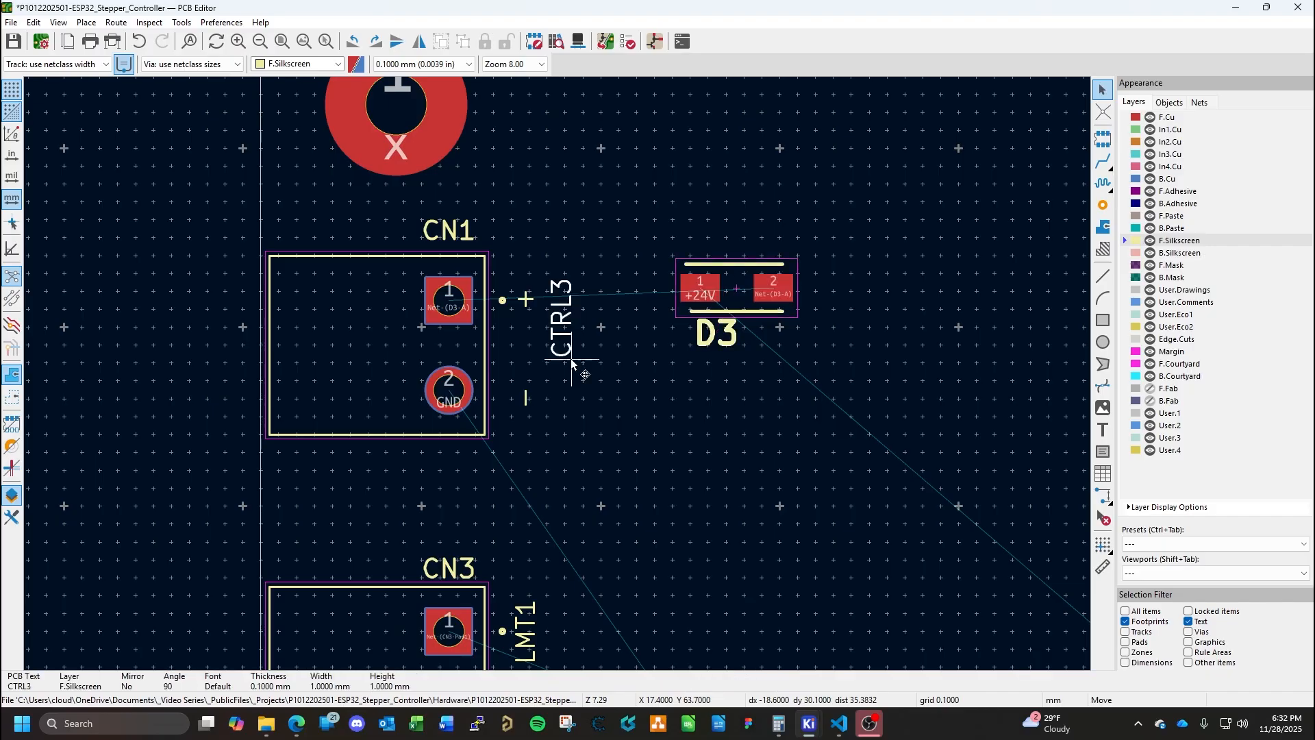
click(569, 381)
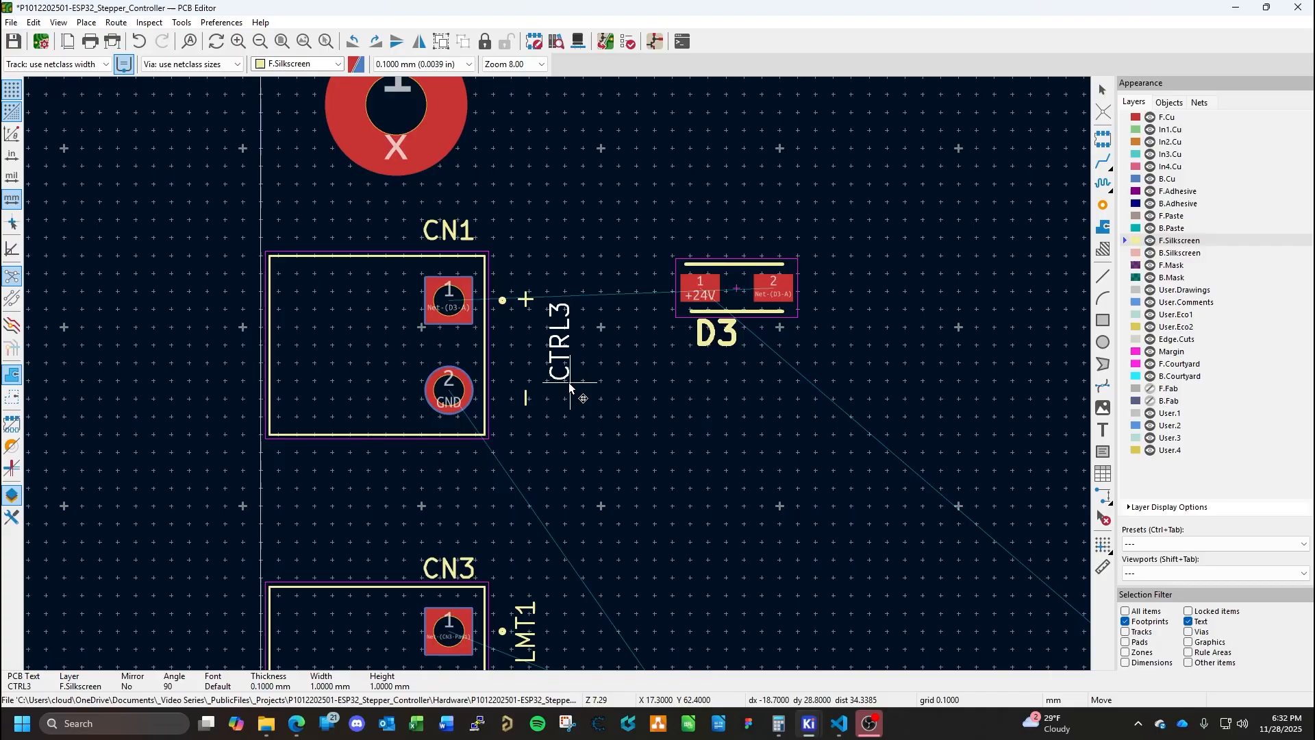
double_click(569, 348)
text(DC)
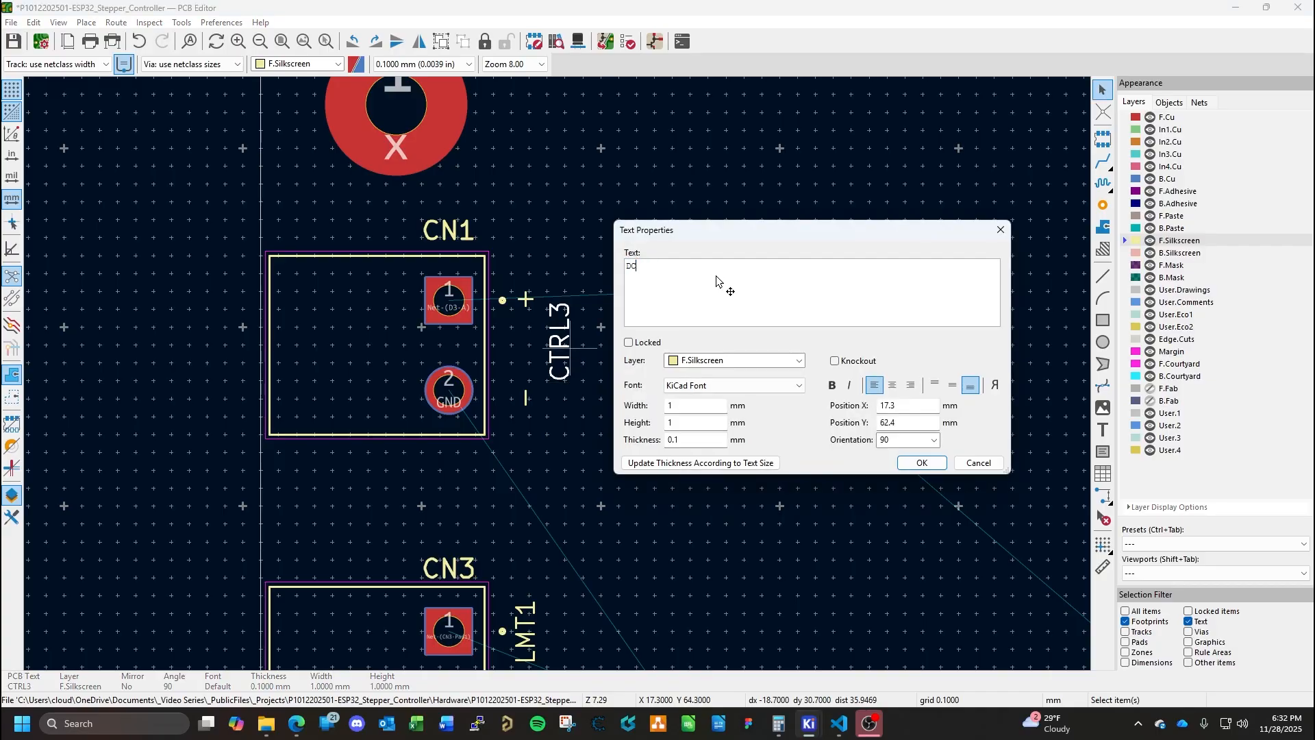
click(917, 463)
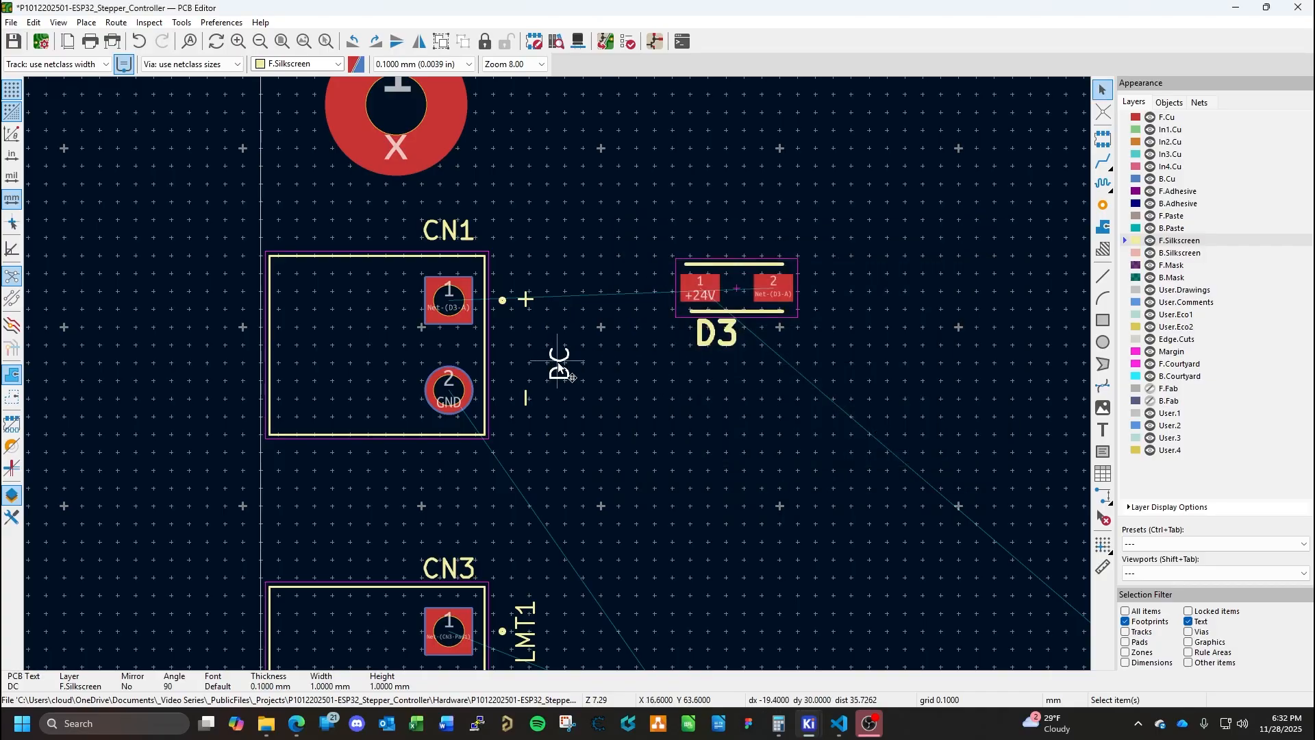
key(m)
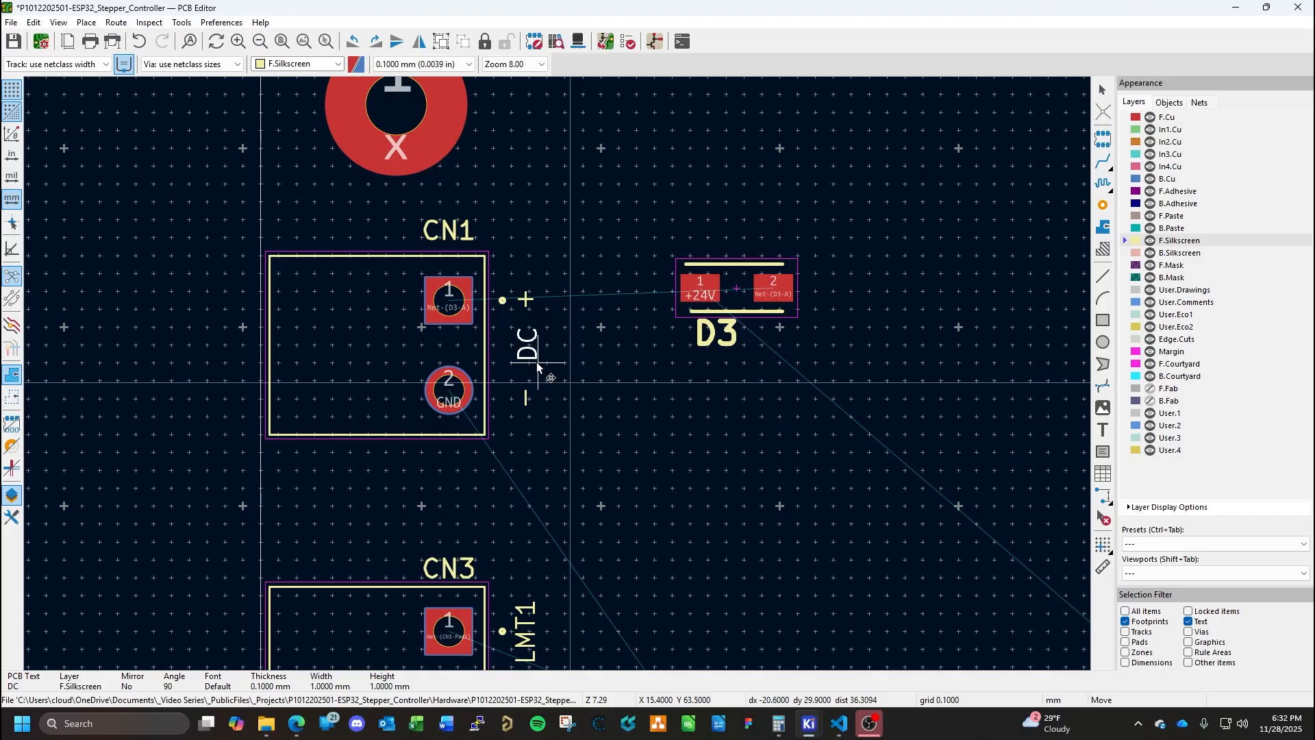
click(537, 363)
Move diode D3 back toward CN1, just beside the + label and level with CN1's pin 1.
click(738, 293)
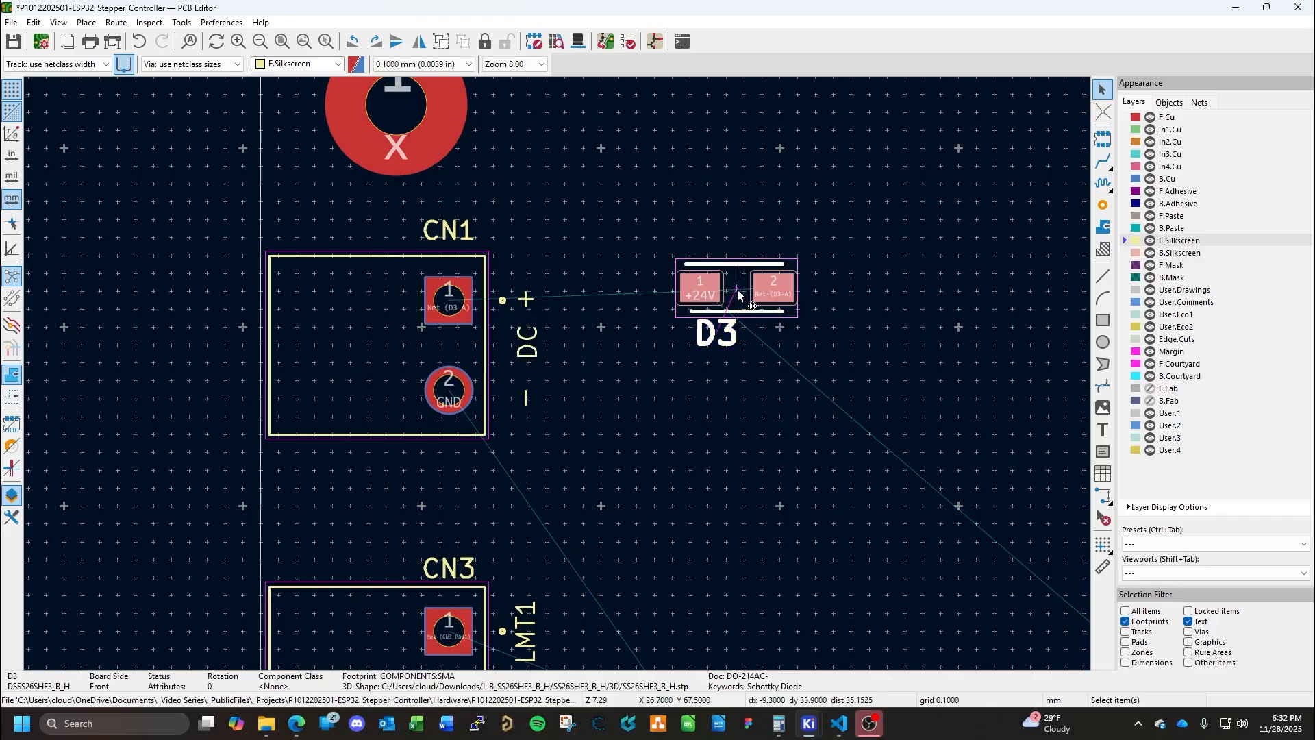
key(m)
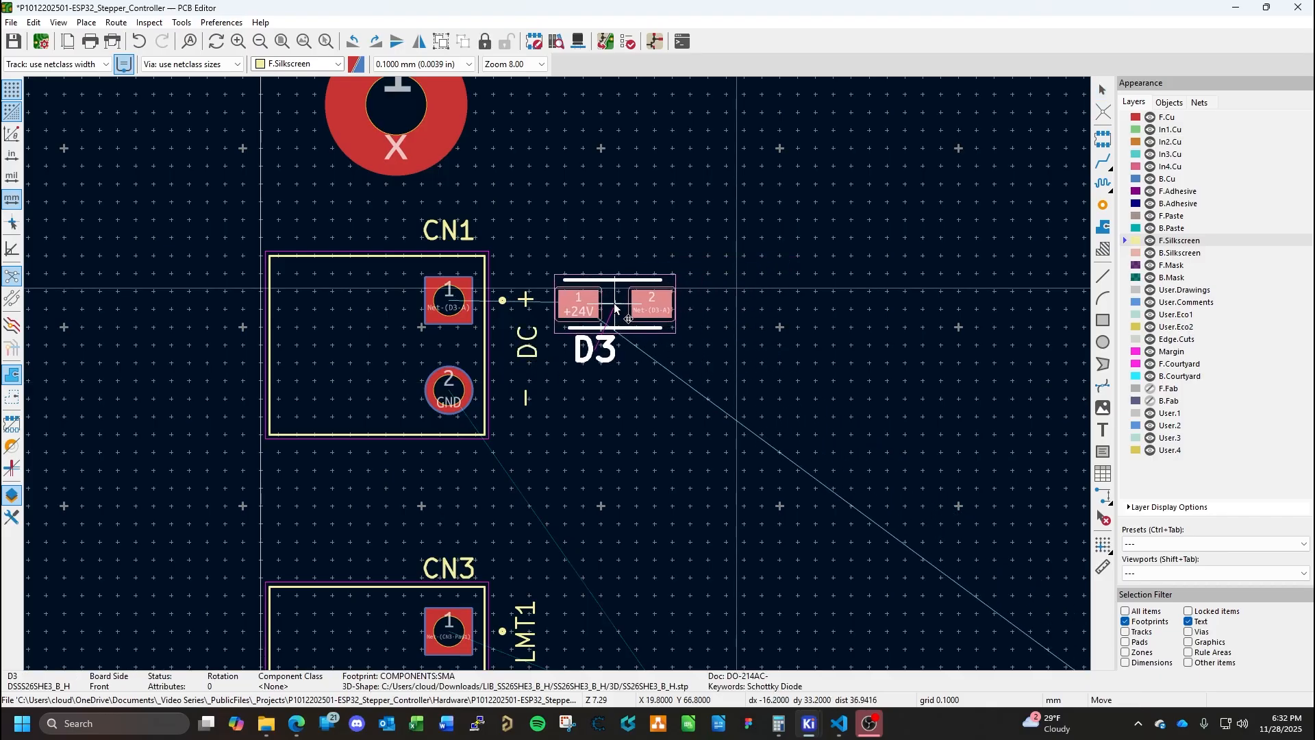
click(619, 304)
click(663, 391)
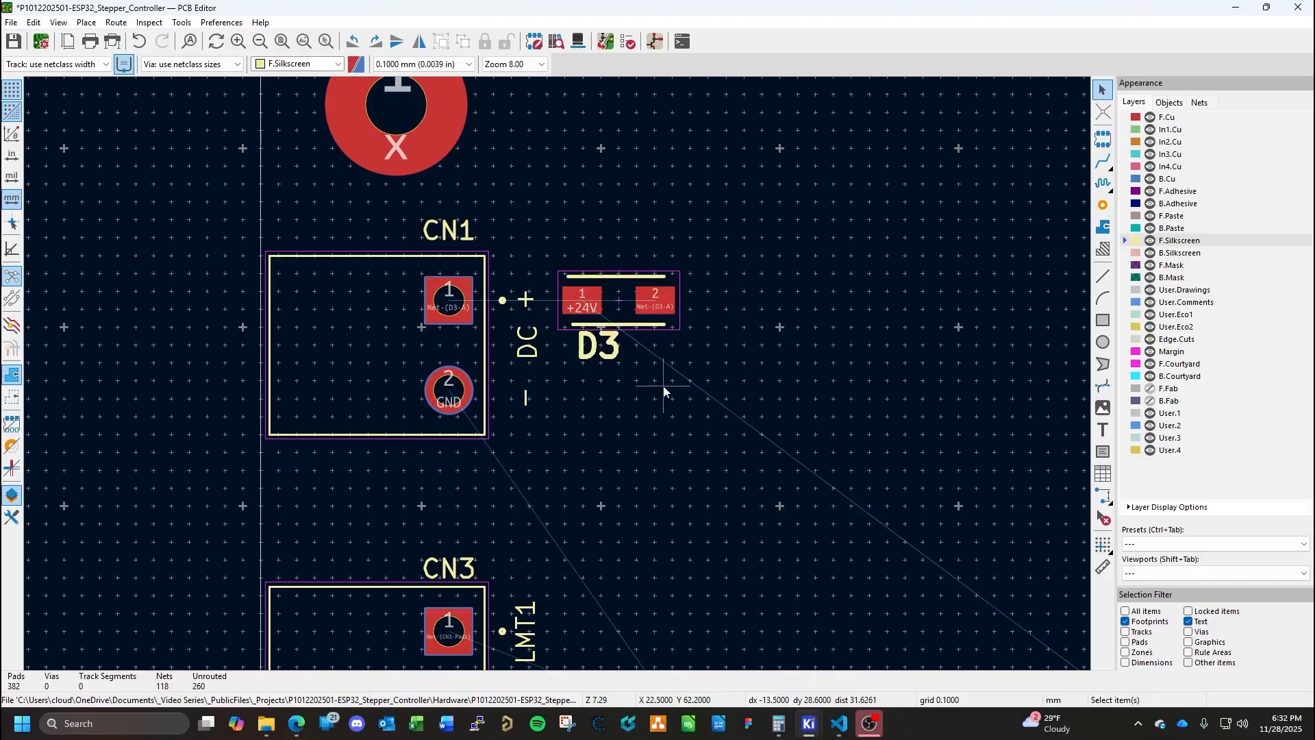
Check mounting hole MH1's coordinates and set the X position of mounting hole MH2 above CN1 to 5 mm.
scroll(659, 396, down, 5)
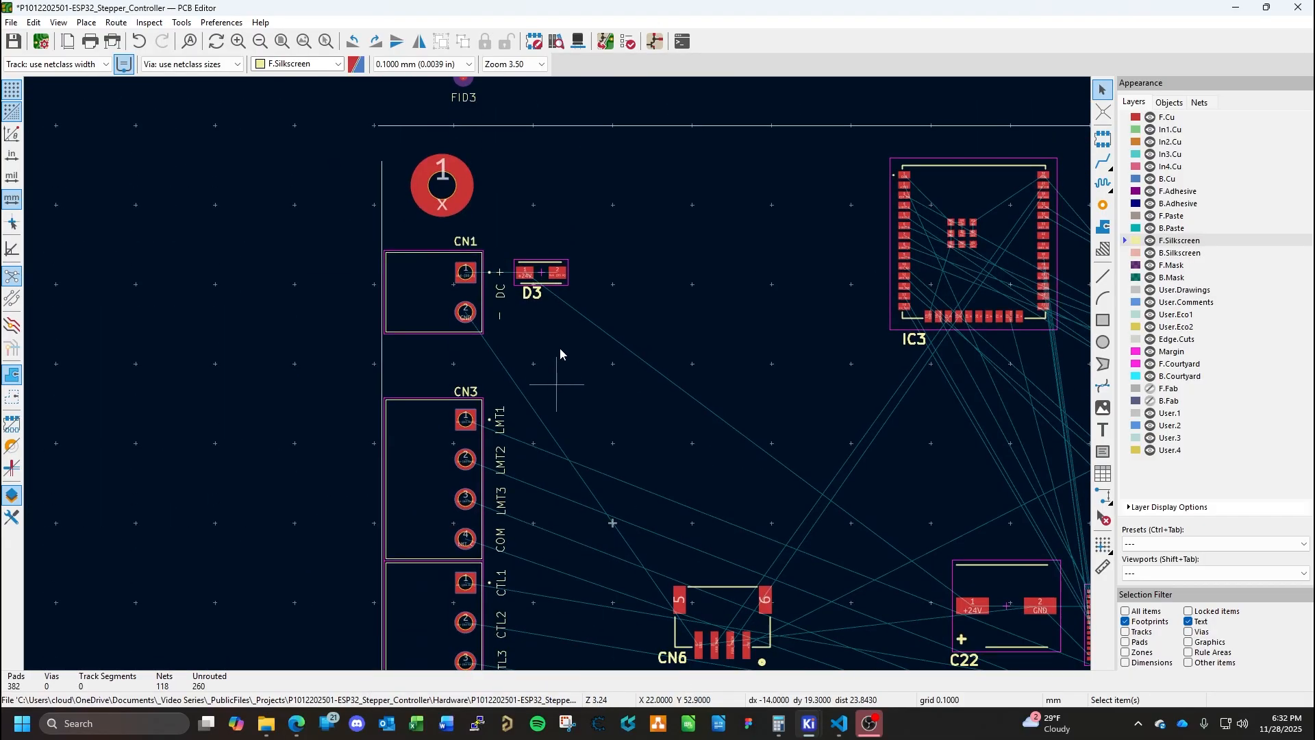
scroll(560, 348, up, 1)
double_click(435, 648)
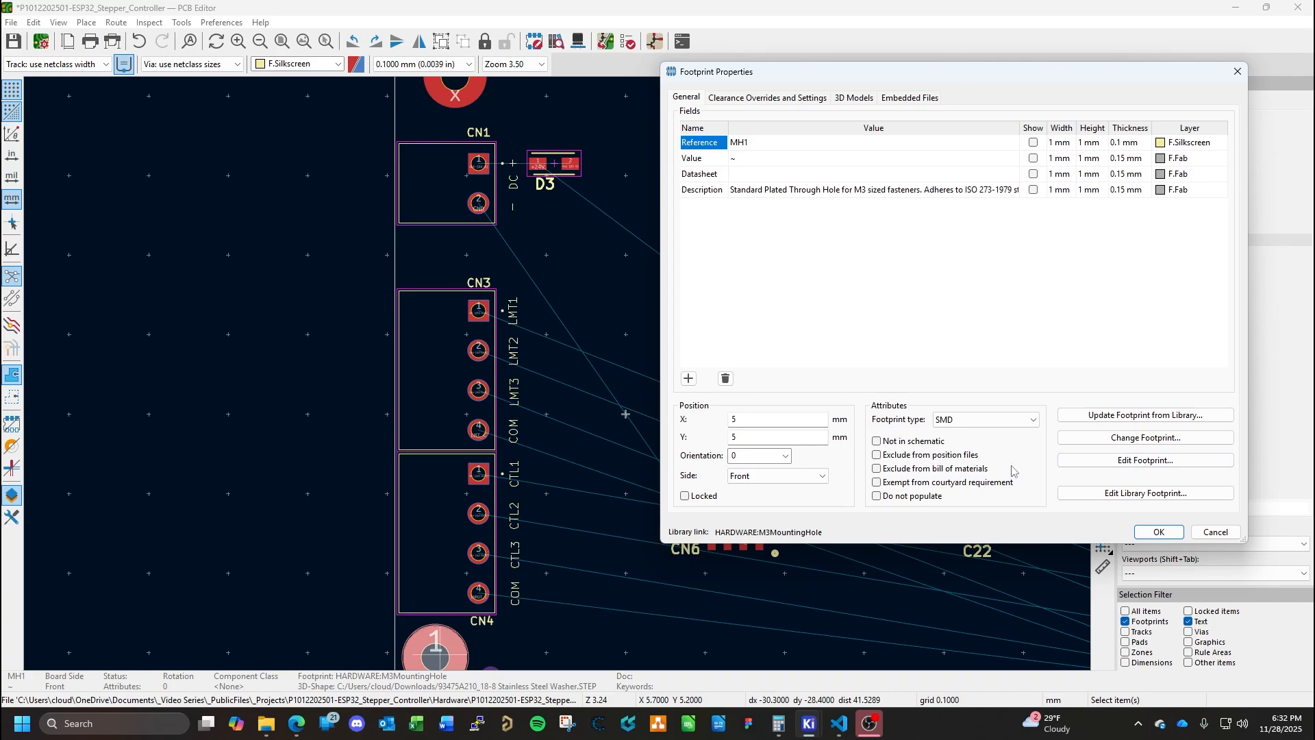
click(1160, 533)
scroll(629, 241, up, 3)
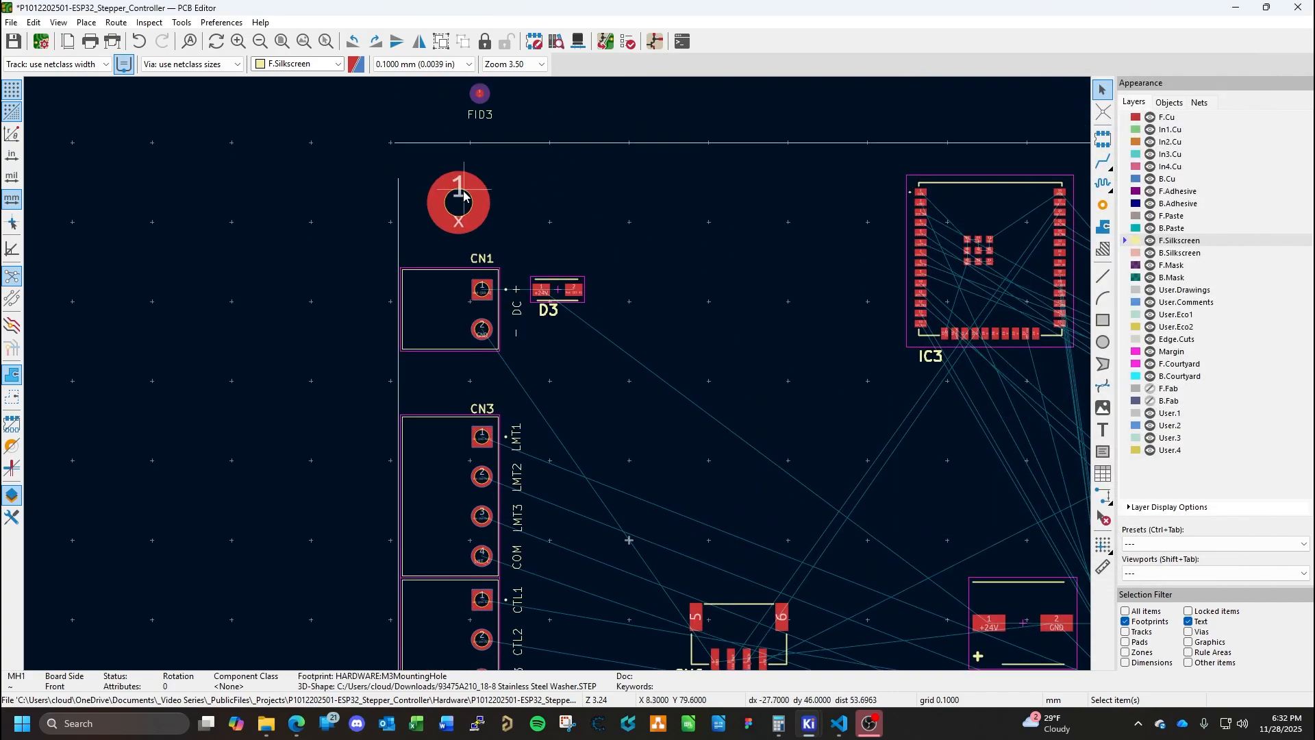
double_click(464, 197)
click(771, 419)
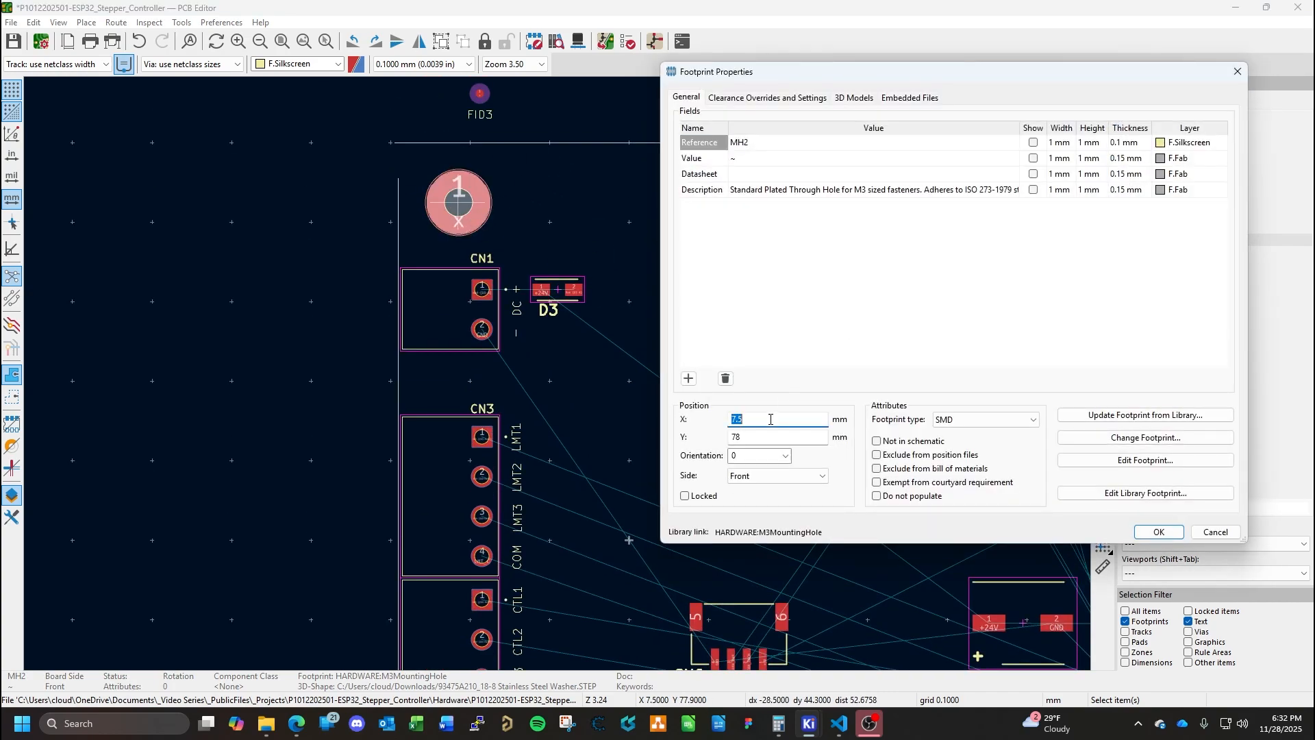
text(5)
key(Return)
click(640, 373)
Move the ESP32 module IC3 from the upper part of the board down across its lower edge.
scroll(641, 374, down, 1)
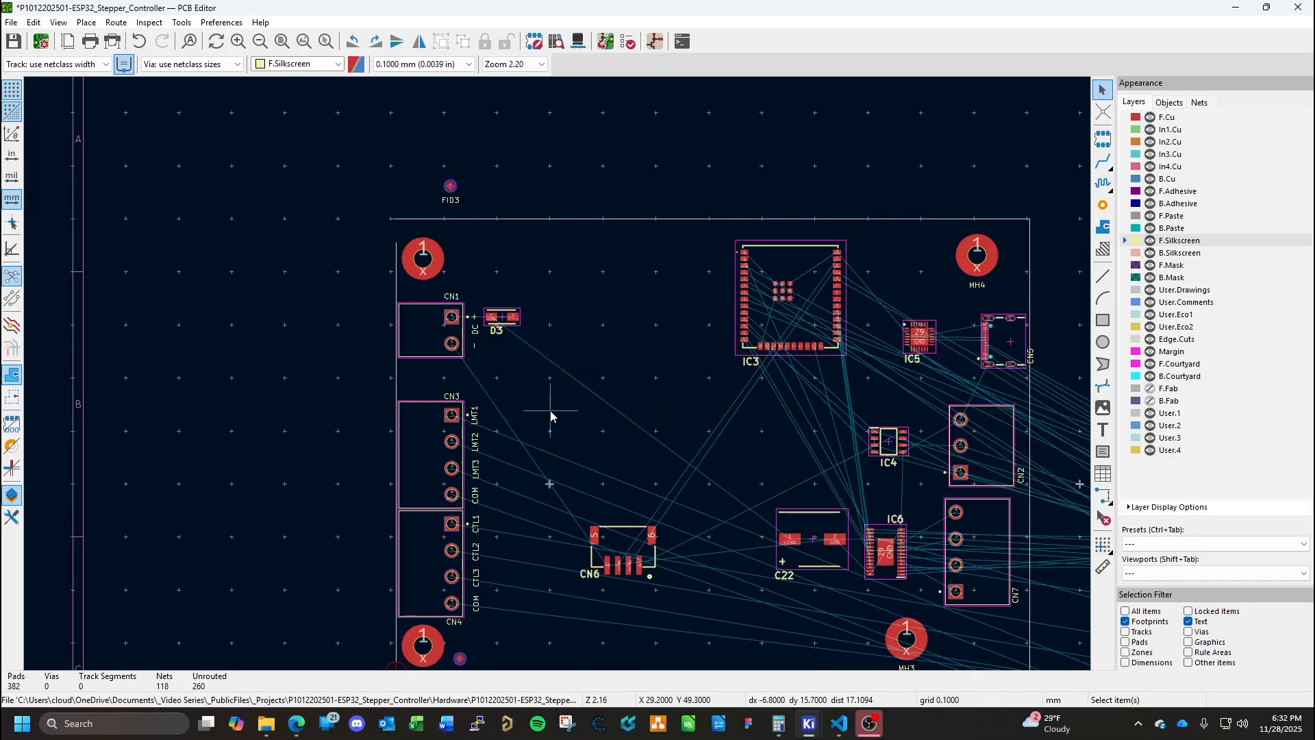
middle_drag(551, 415, 578, 328)
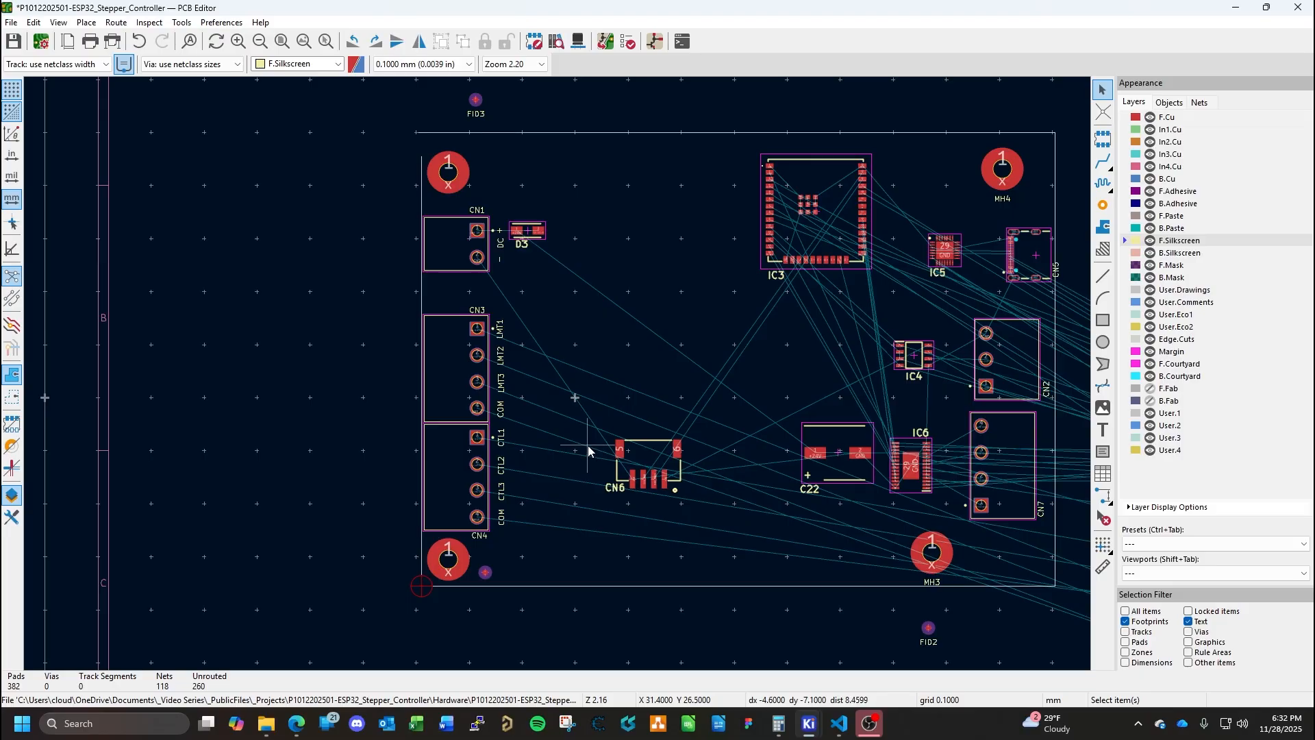
click(839, 229)
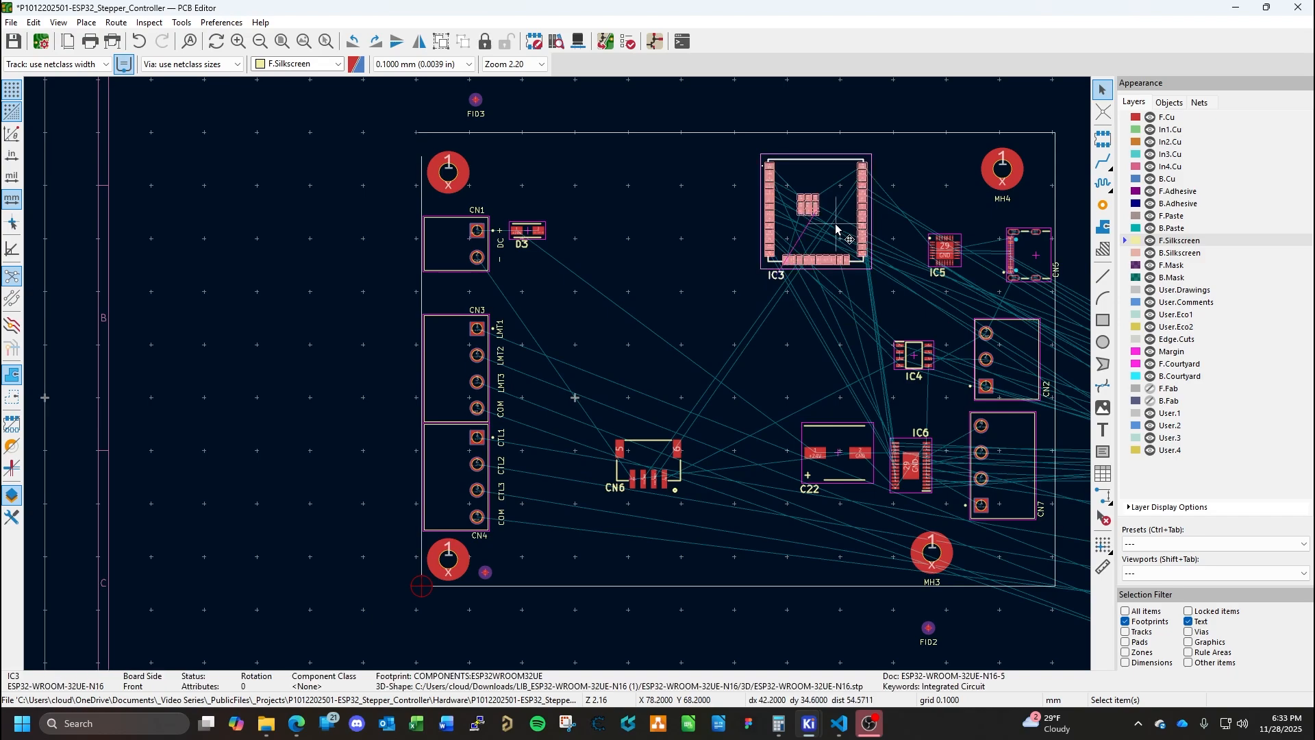
drag(840, 231, 748, 584)
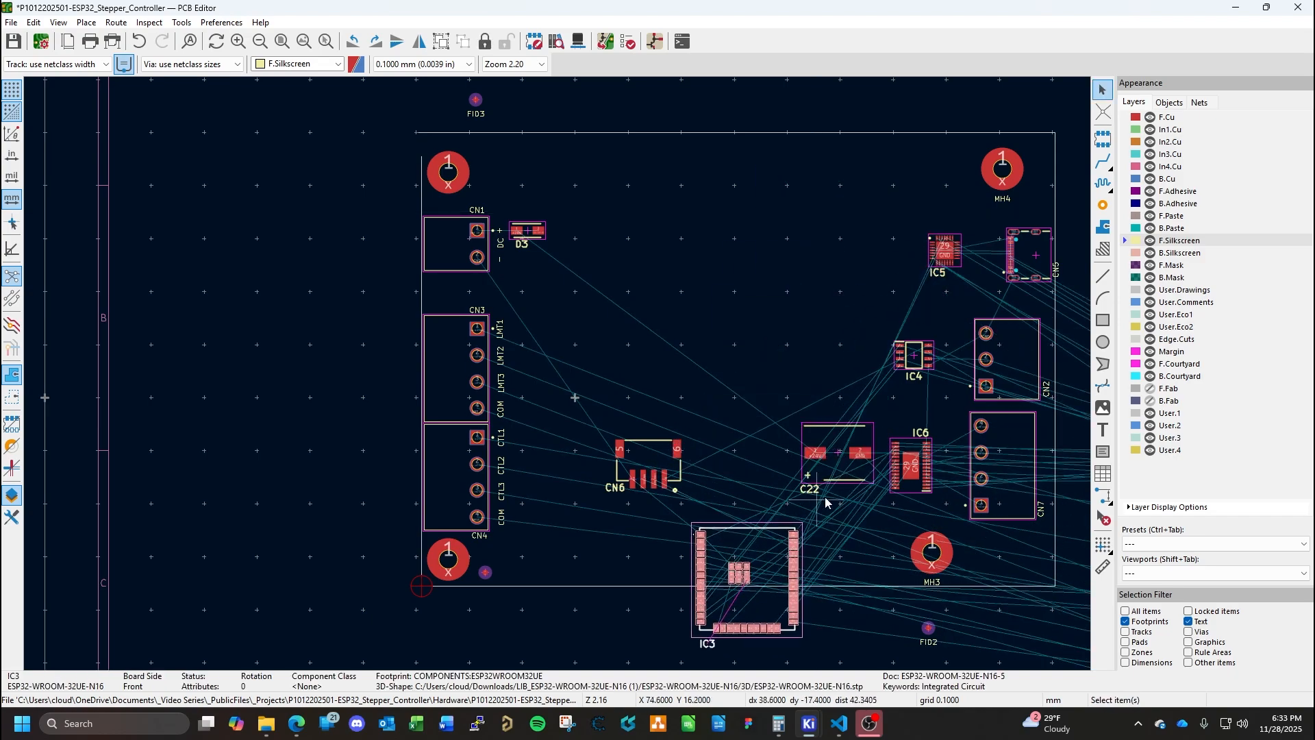
Move capacitor C22 to the upper part of the board and place driver IC6 directly to its right.
click(841, 474)
drag(841, 475, 789, 219)
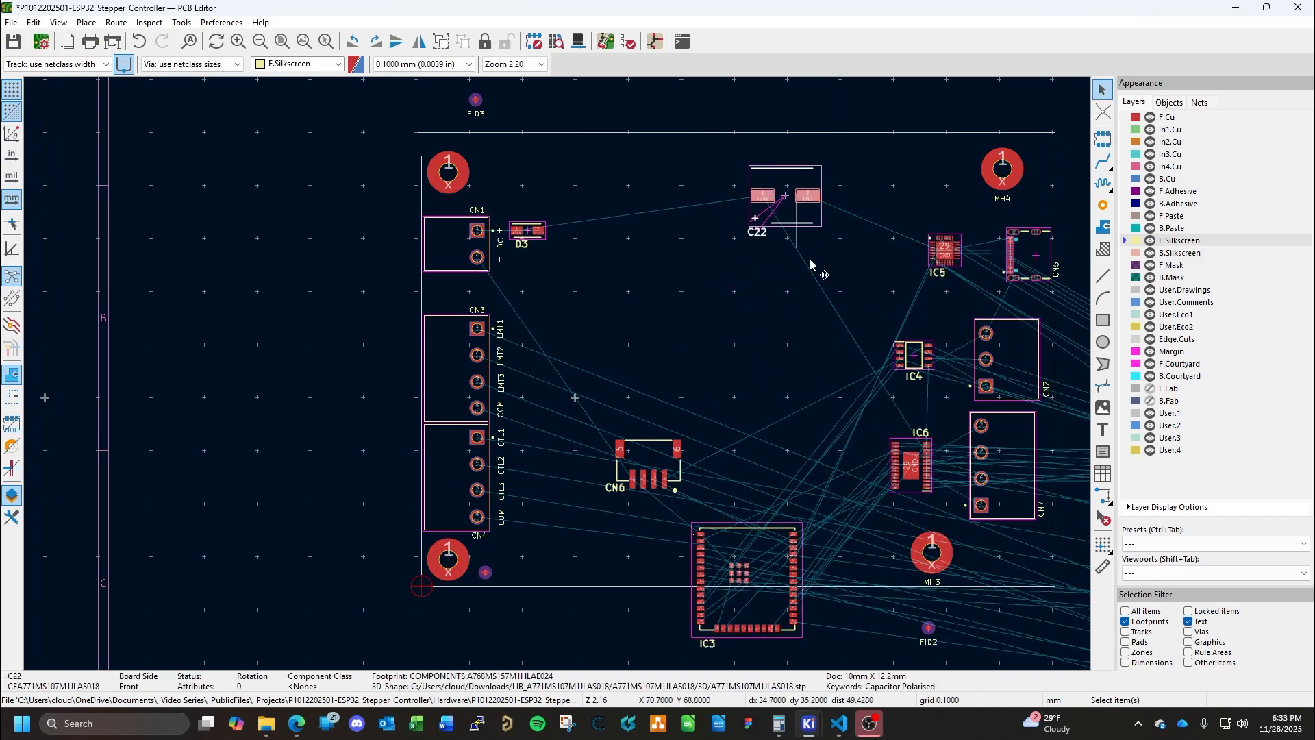
double_click(906, 473)
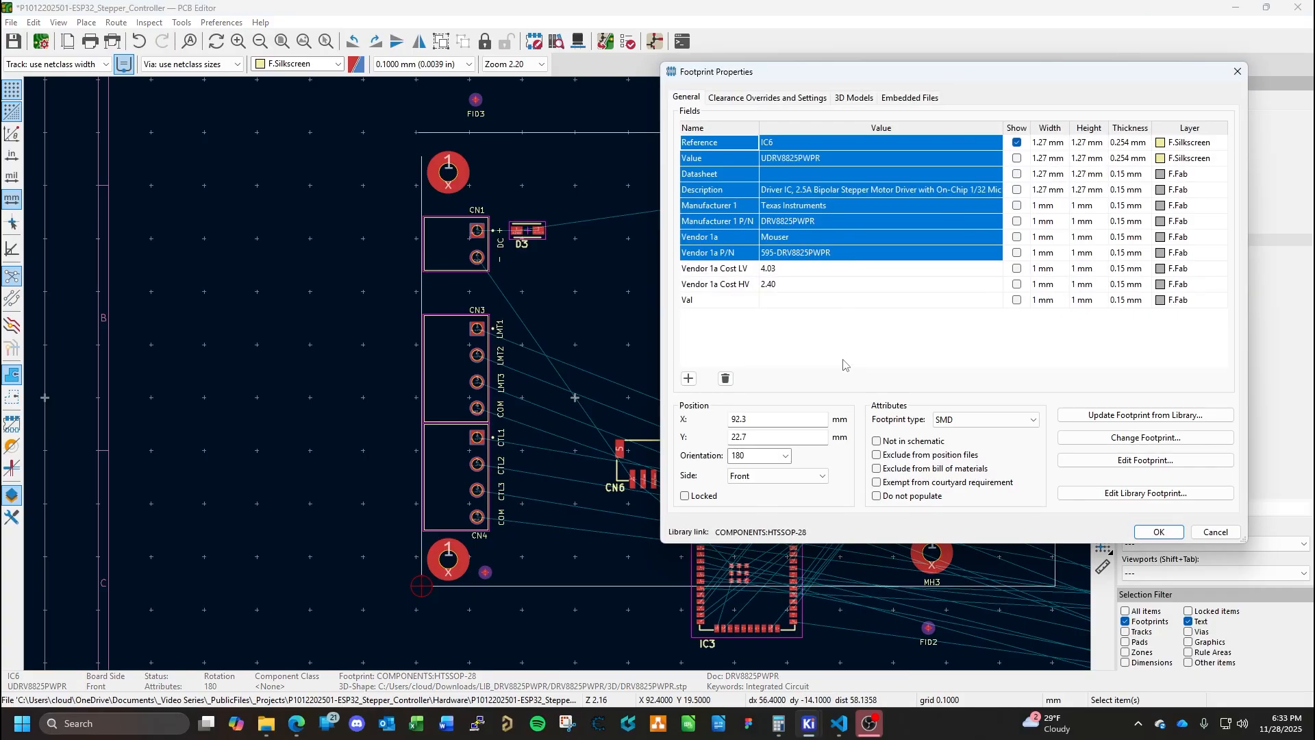
key(Escape)
drag(901, 474, 869, 195)
click(874, 304)
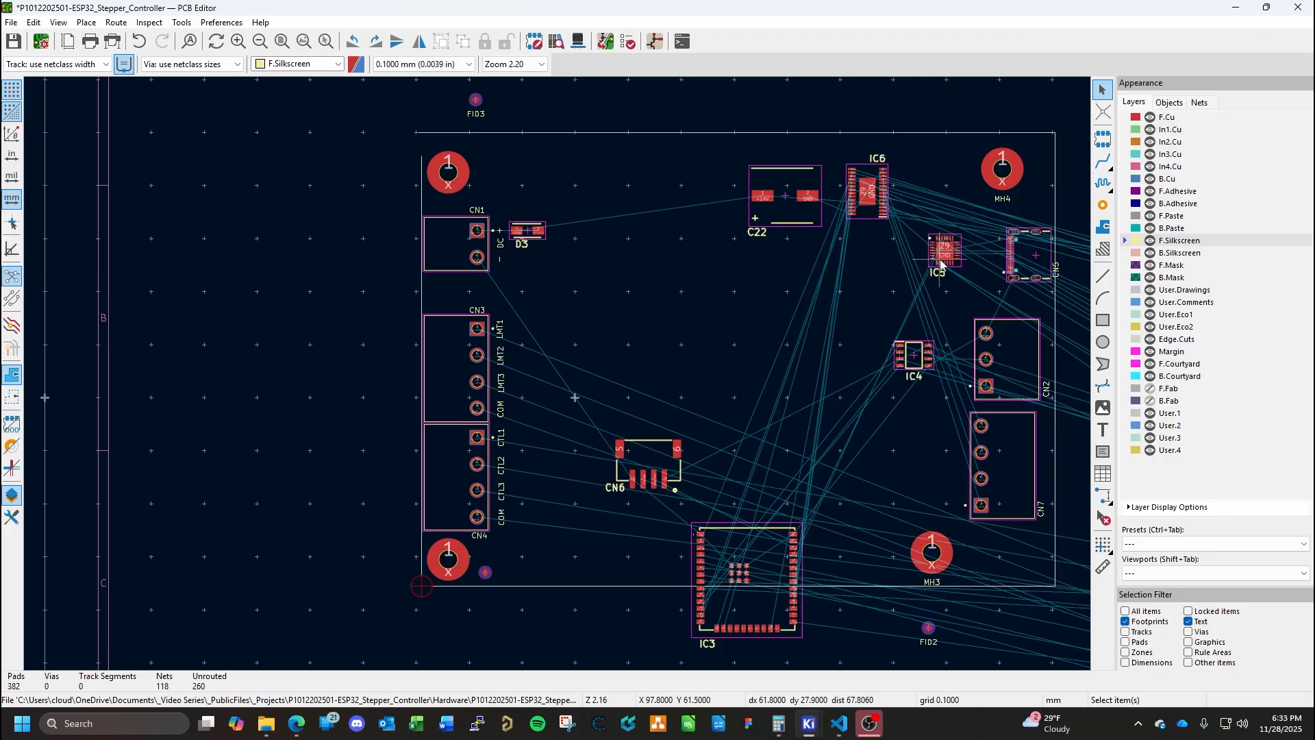
Move IC5 to the upper right of IC3 and place USB connector CN5 directly below IC5.
drag(941, 265, 843, 508)
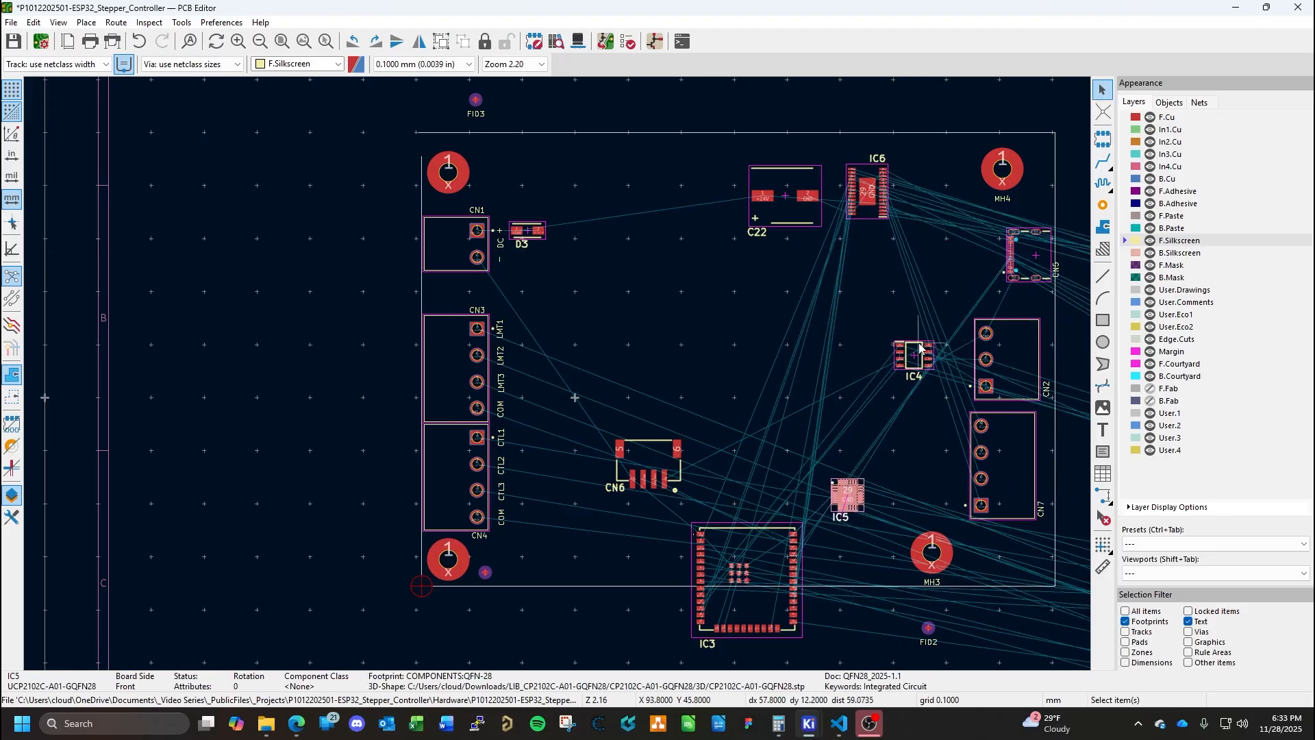
click(1026, 269)
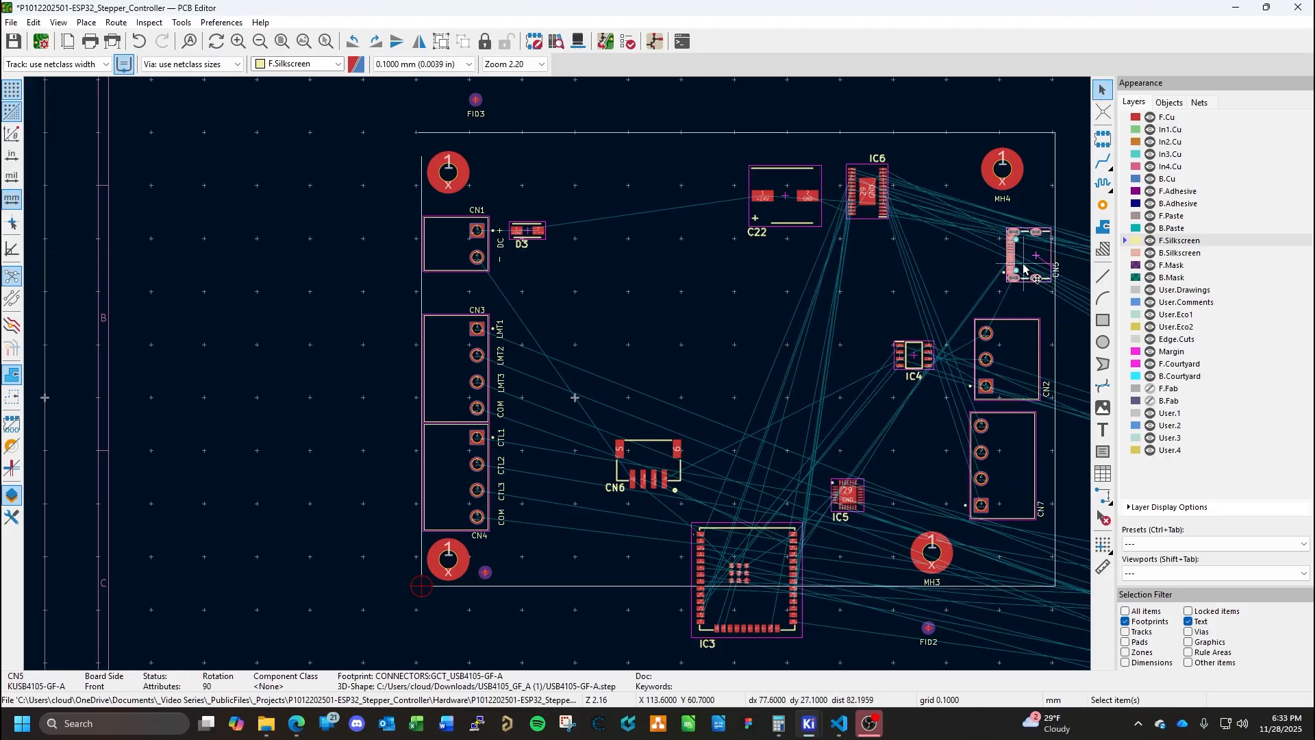
drag(1025, 270, 844, 566)
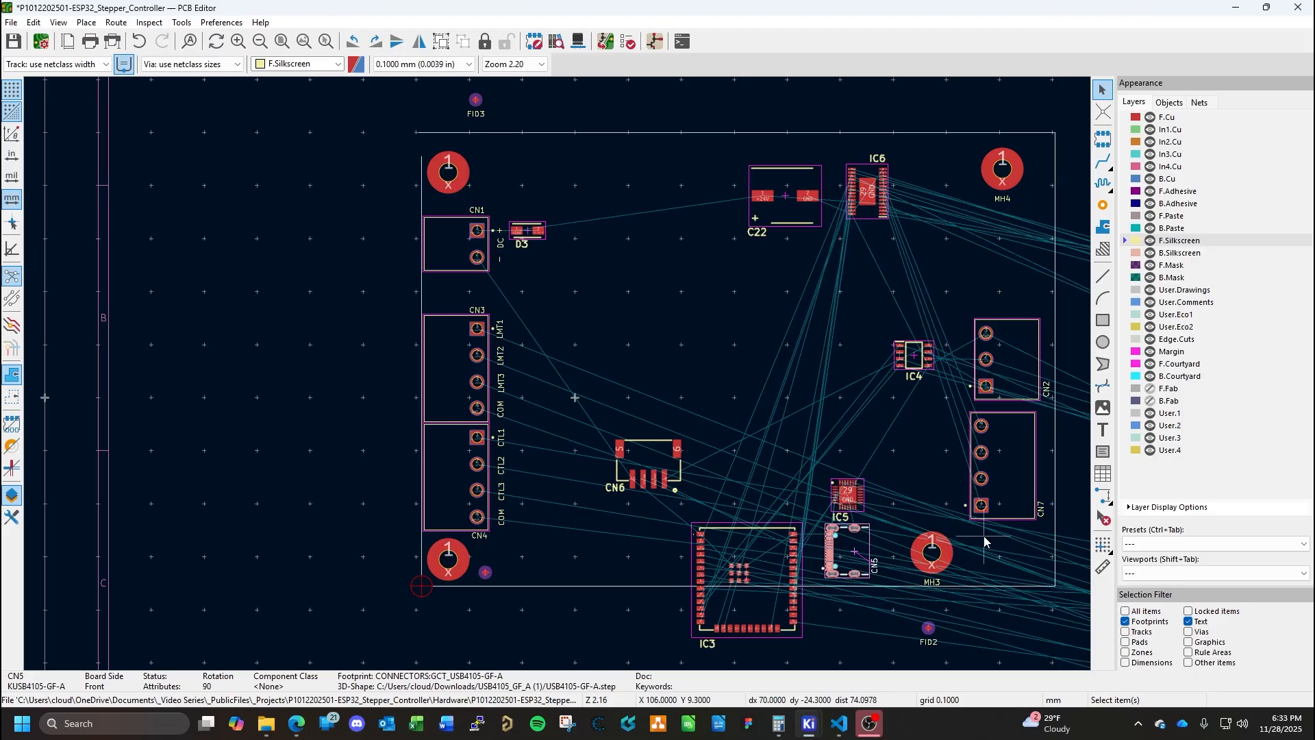
Move connector CN7 up to the board's upper-right corner near MH4 and shift connector CN2 slightly down.
middle_drag(1007, 558, 796, 585)
click(810, 507)
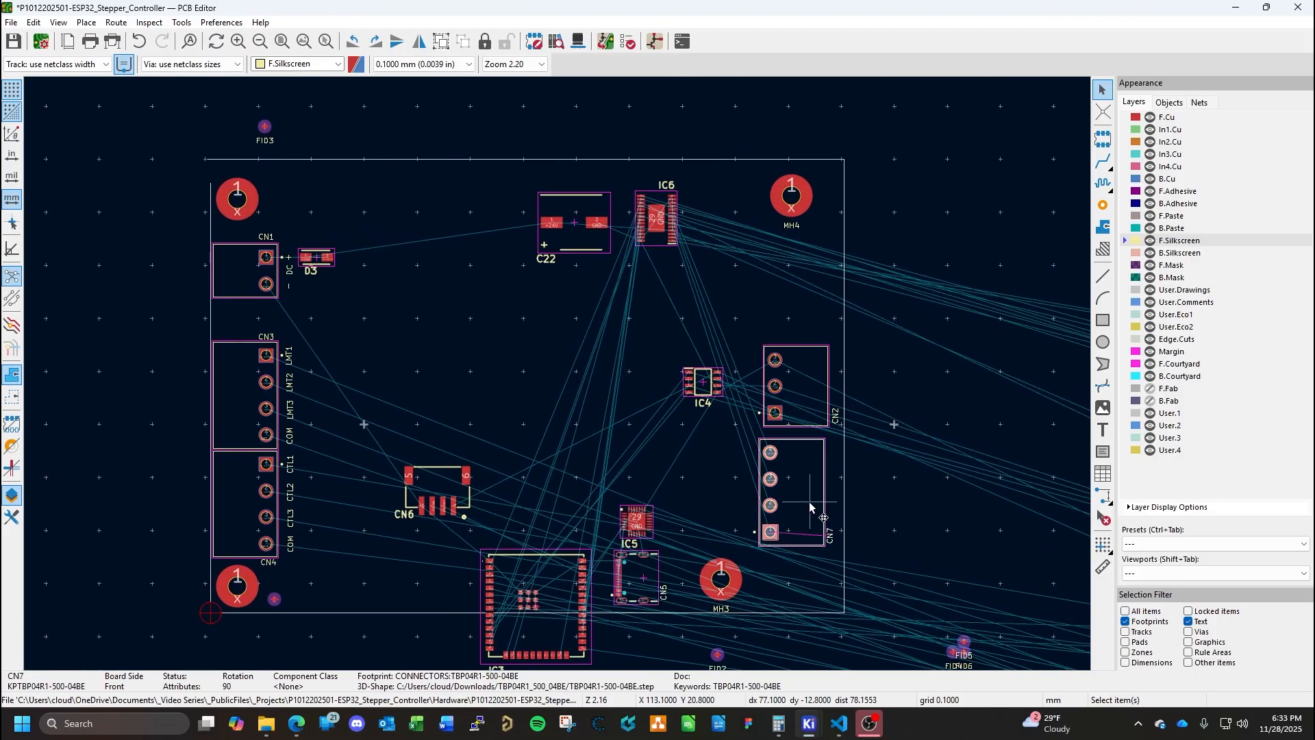
double_click(810, 507)
key(Escape)
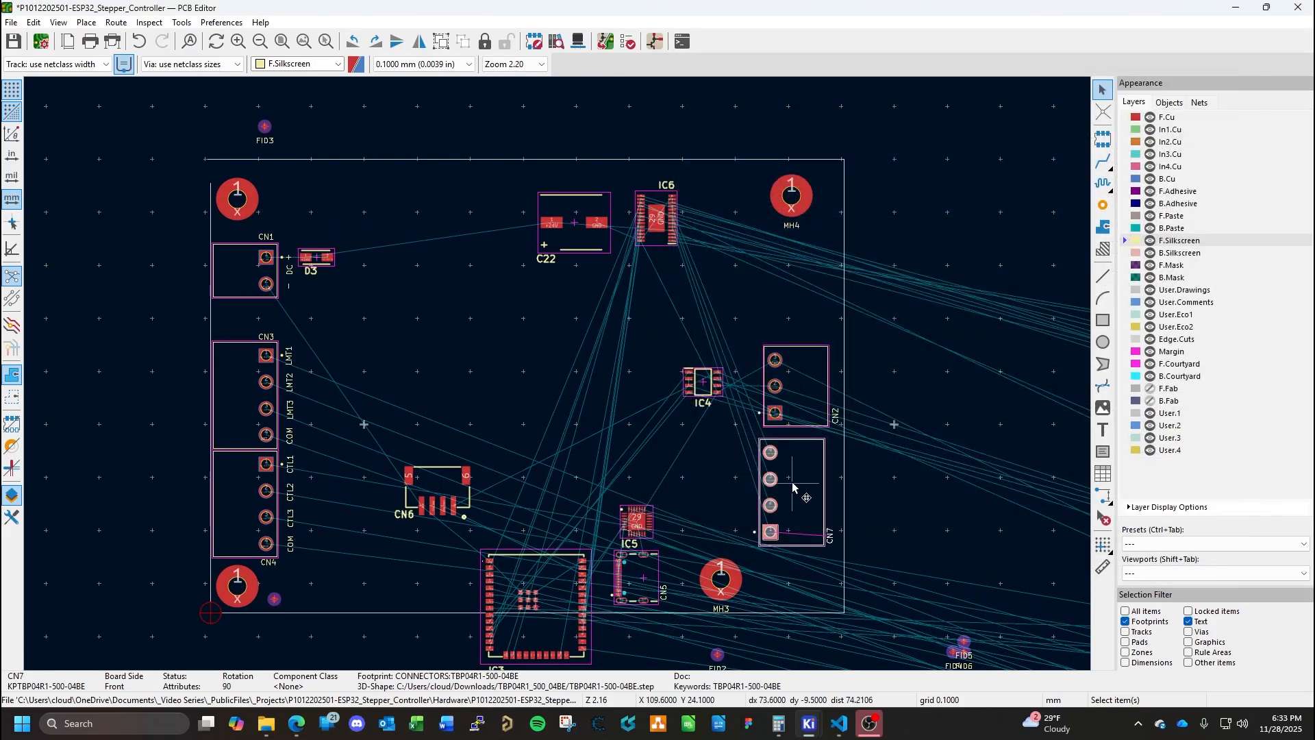
drag(793, 486, 828, 255)
click(800, 392)
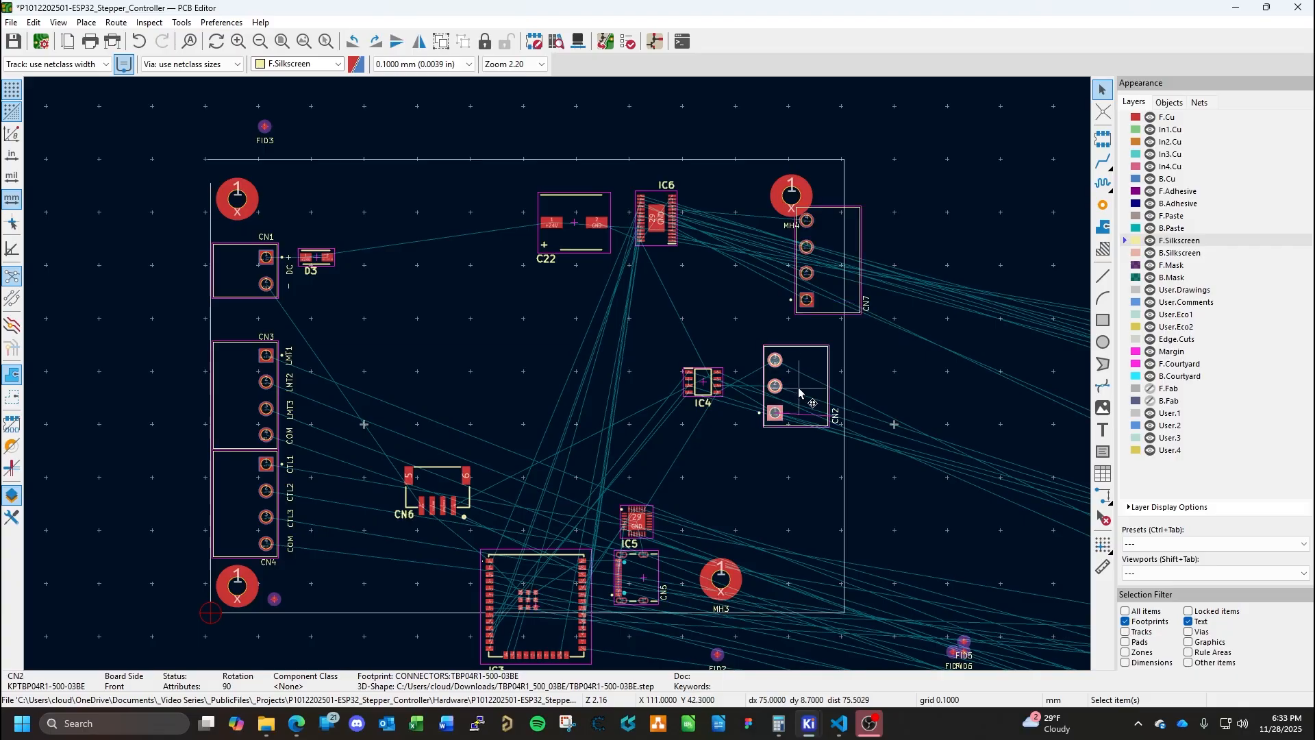
drag(800, 392, 800, 440)
click(712, 418)
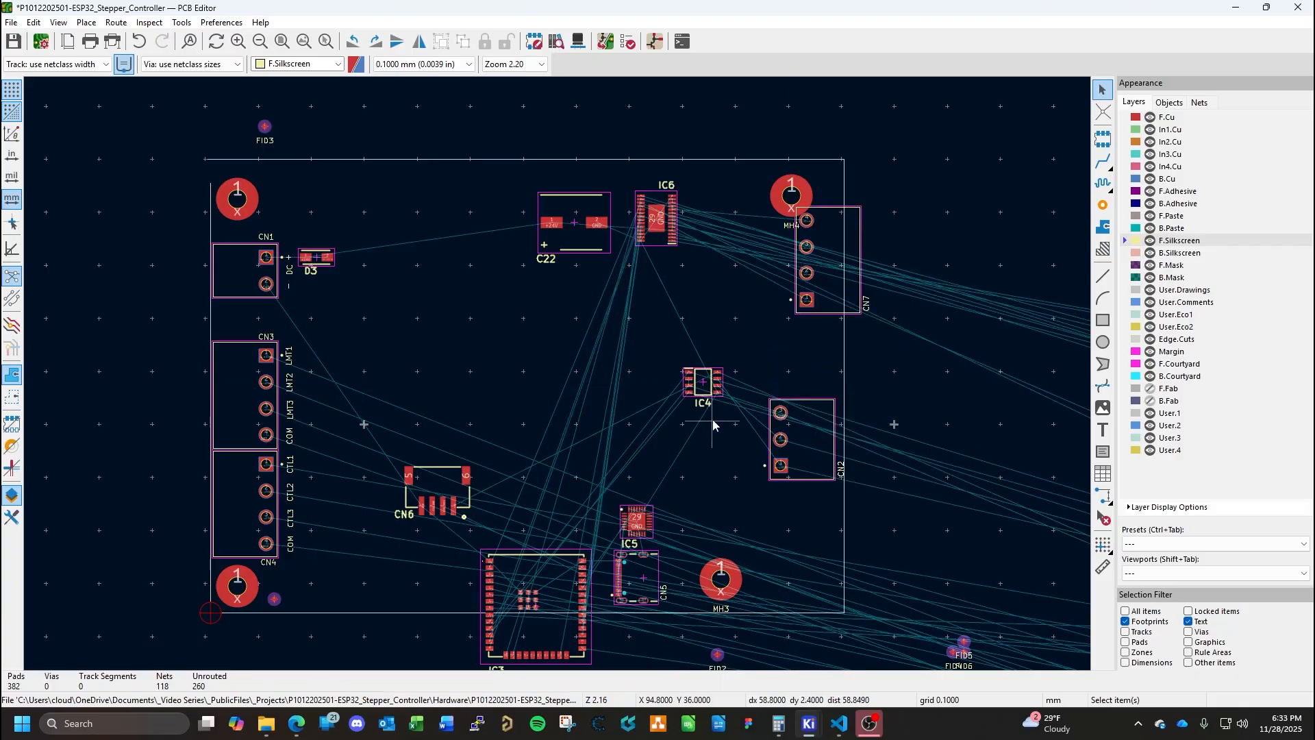
Move IC4 down and right so it sits just left of connector CN2.
double_click(704, 385)
key(Escape)
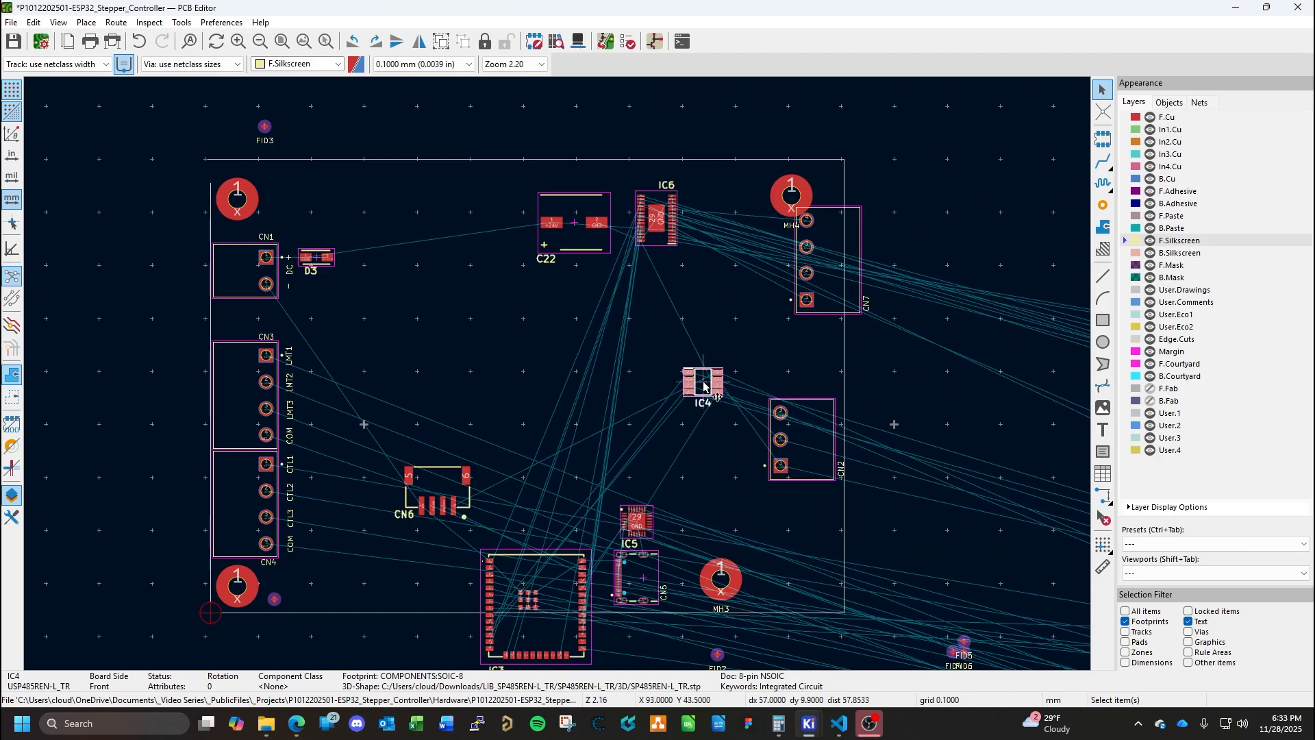
drag(705, 386, 725, 421)
Move USB connector CN5 to the board's right edge below CN2 and save the board.
click(649, 573)
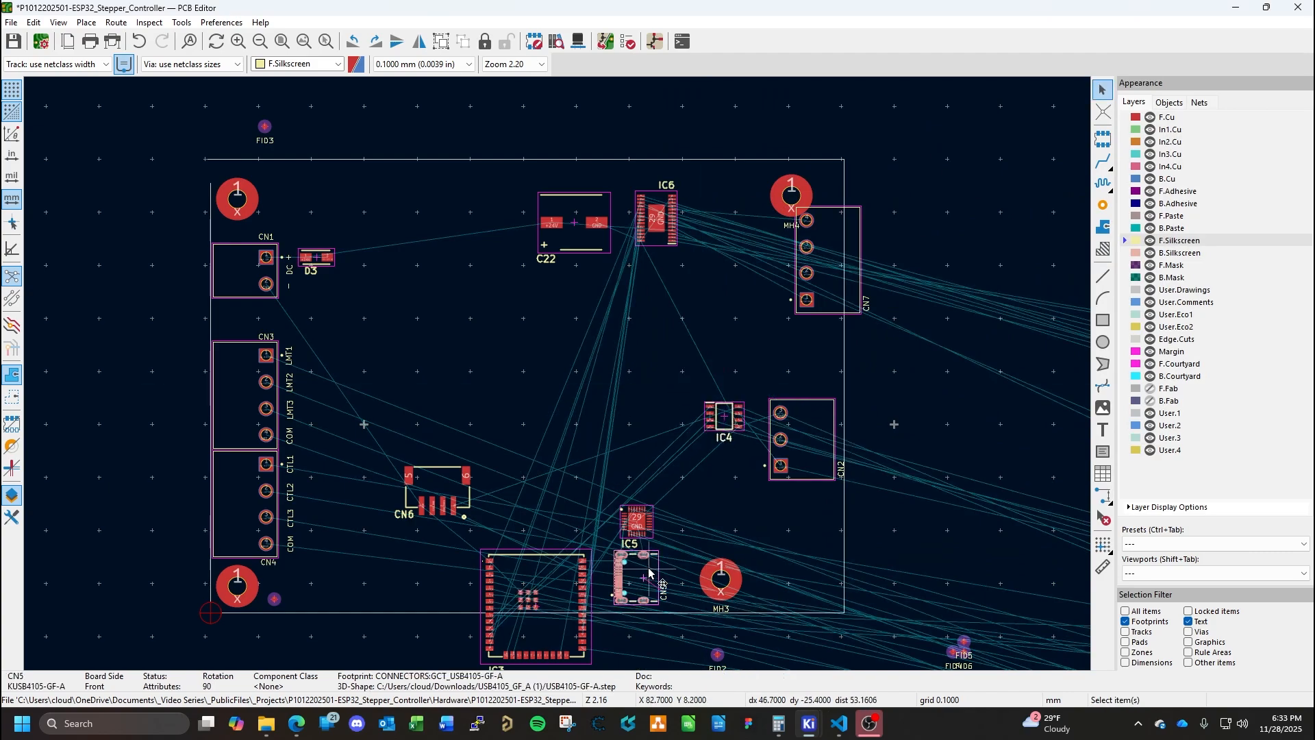
drag(649, 573, 823, 526)
click(924, 517)
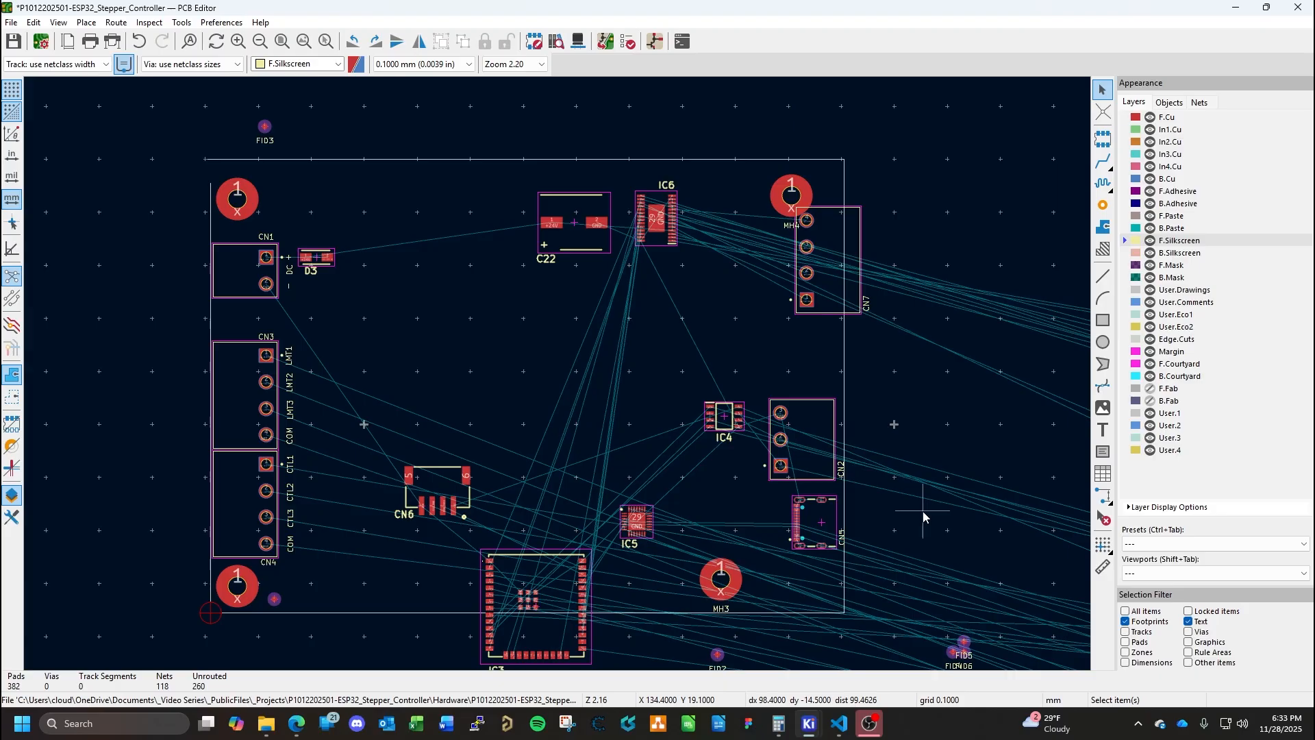
key(ctrl+s)
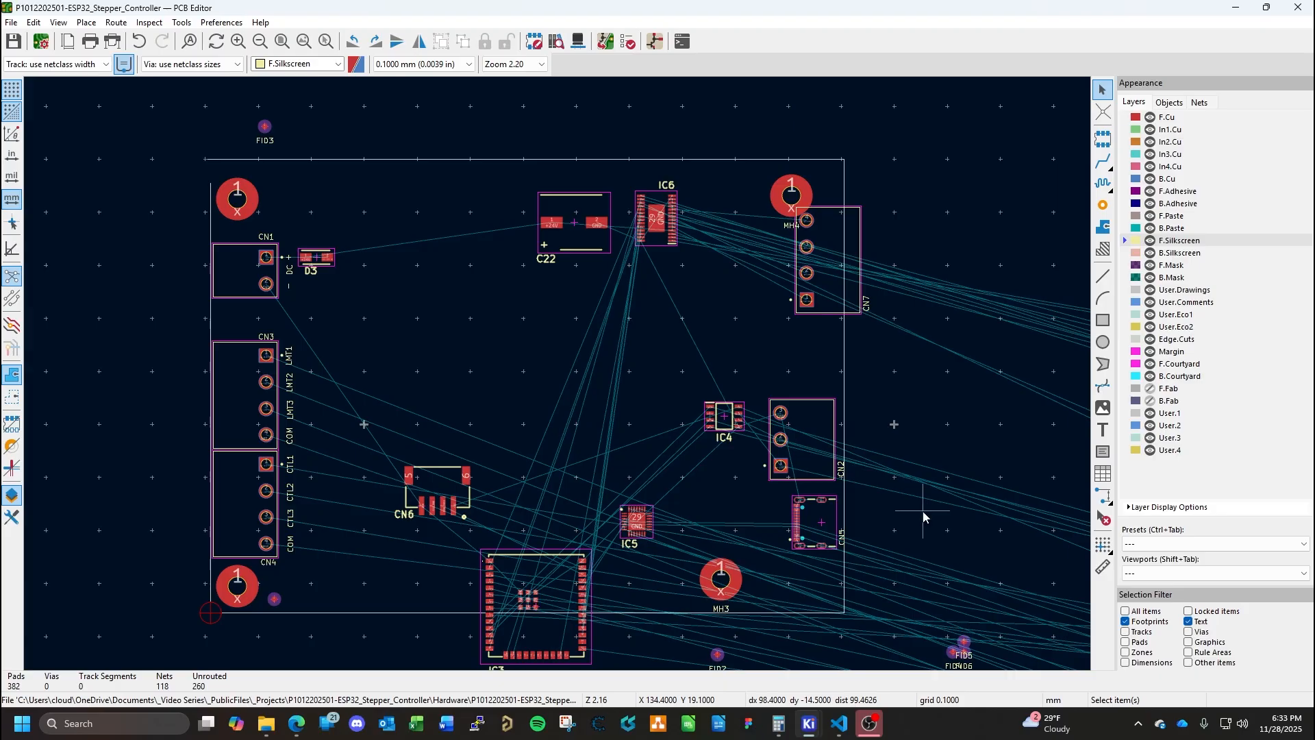
Move connector CN7 inside the board's right edge, directly below mounting hole MH4.
click(834, 285)
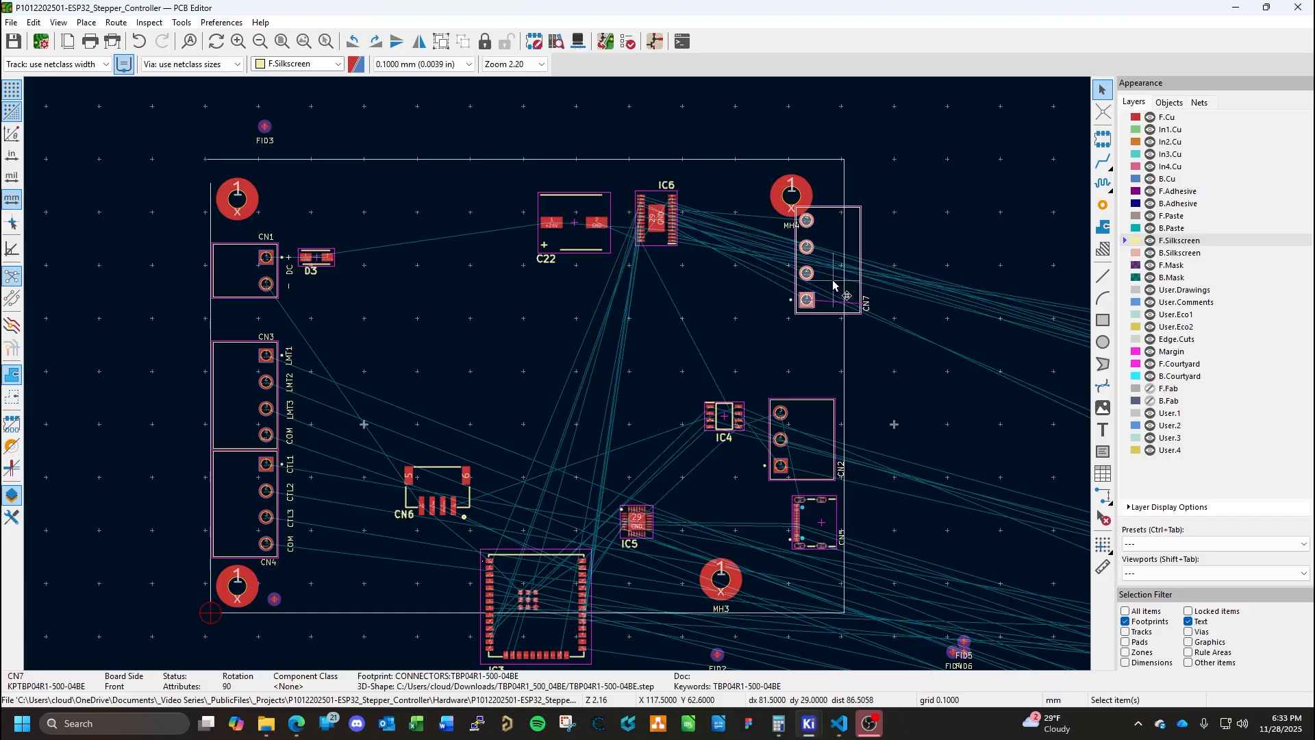
key(m)
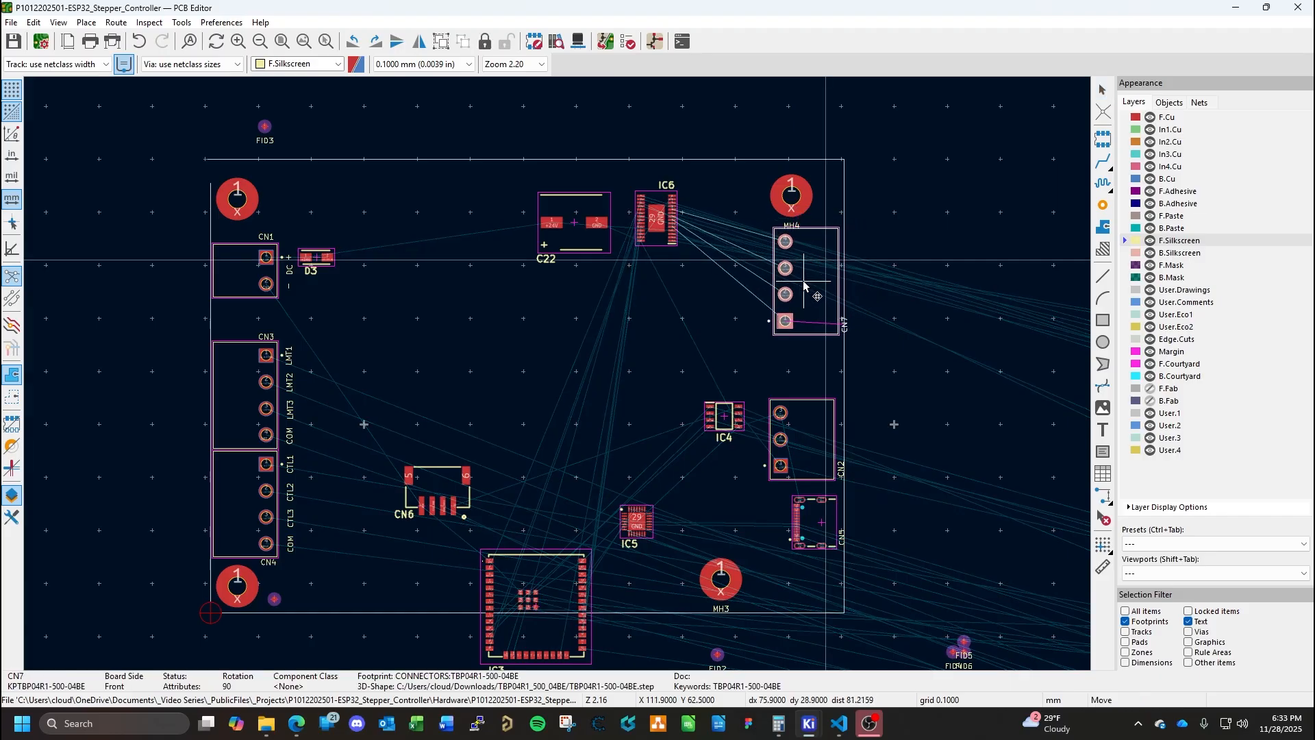
click(805, 285)
click(931, 299)
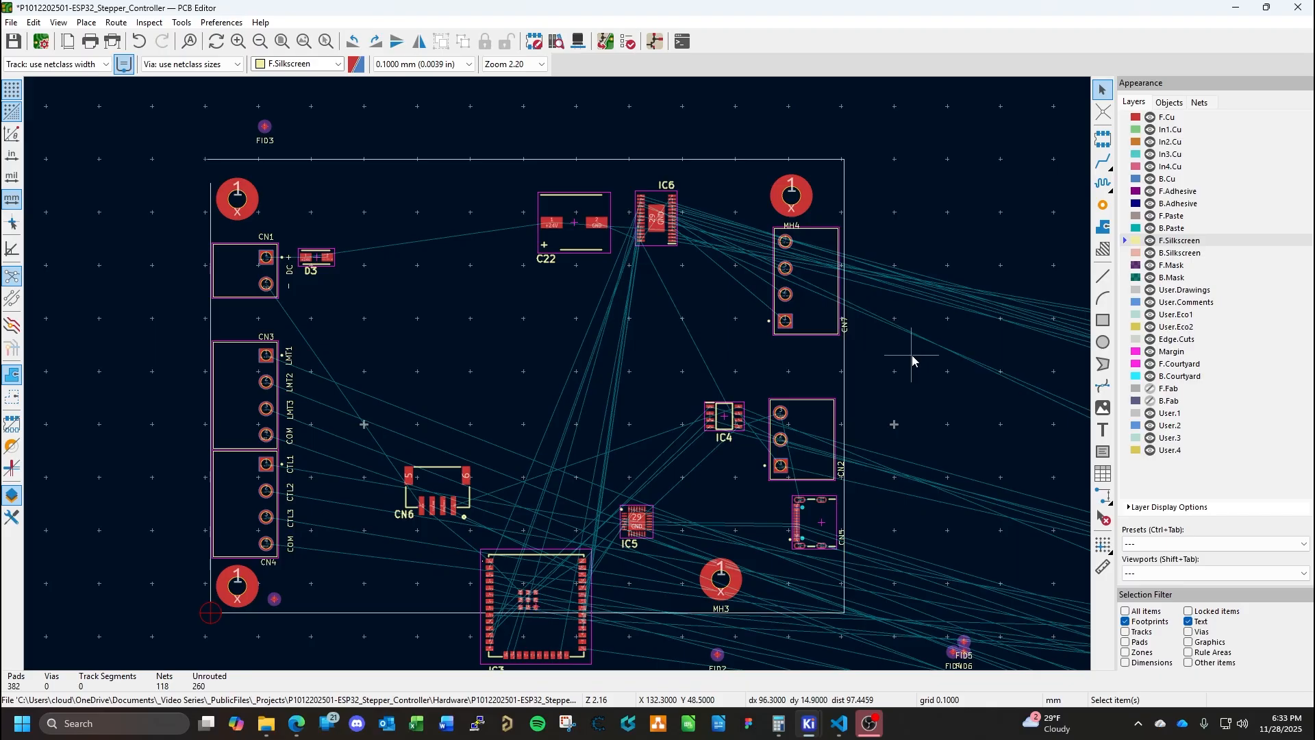
Move driver IC6 just left of CN7 and place capacitor C22 below it, rotated by 180 degrees.
click(658, 240)
drag(657, 237, 715, 277)
drag(603, 240, 717, 330)
key(r)
key(r)
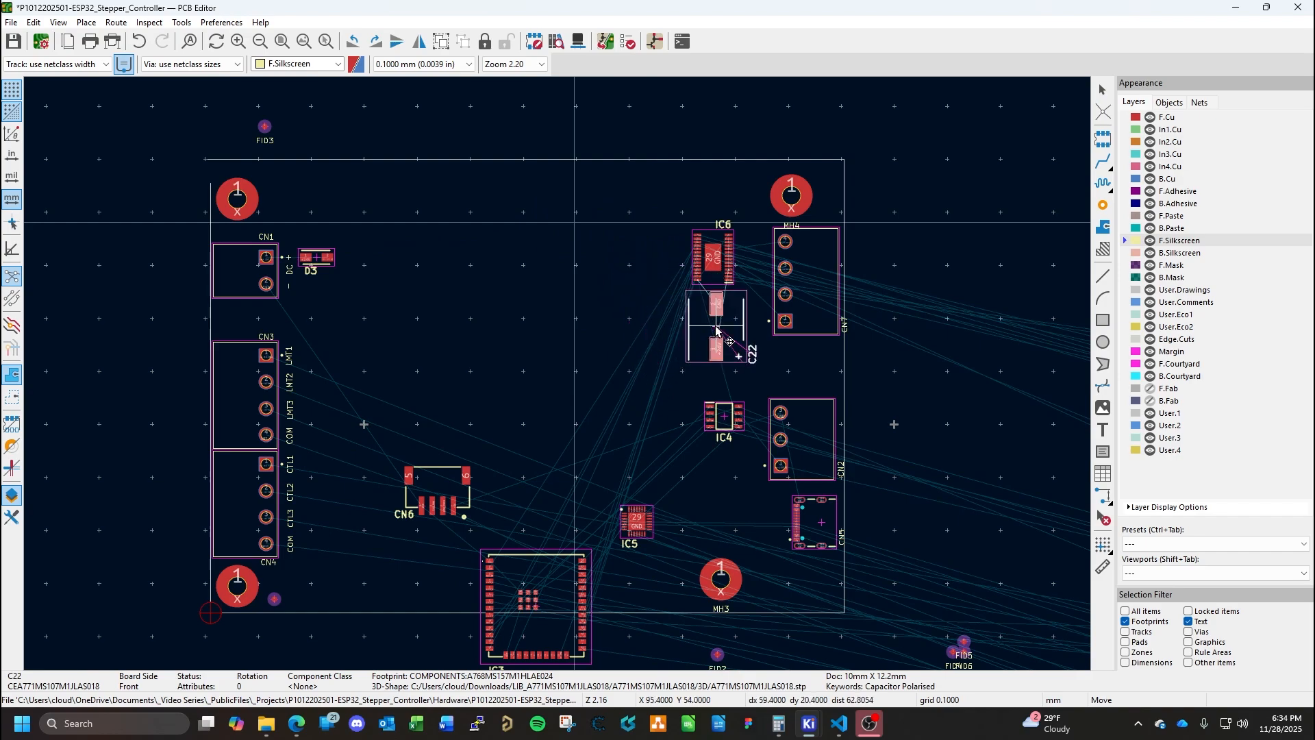
click(716, 332)
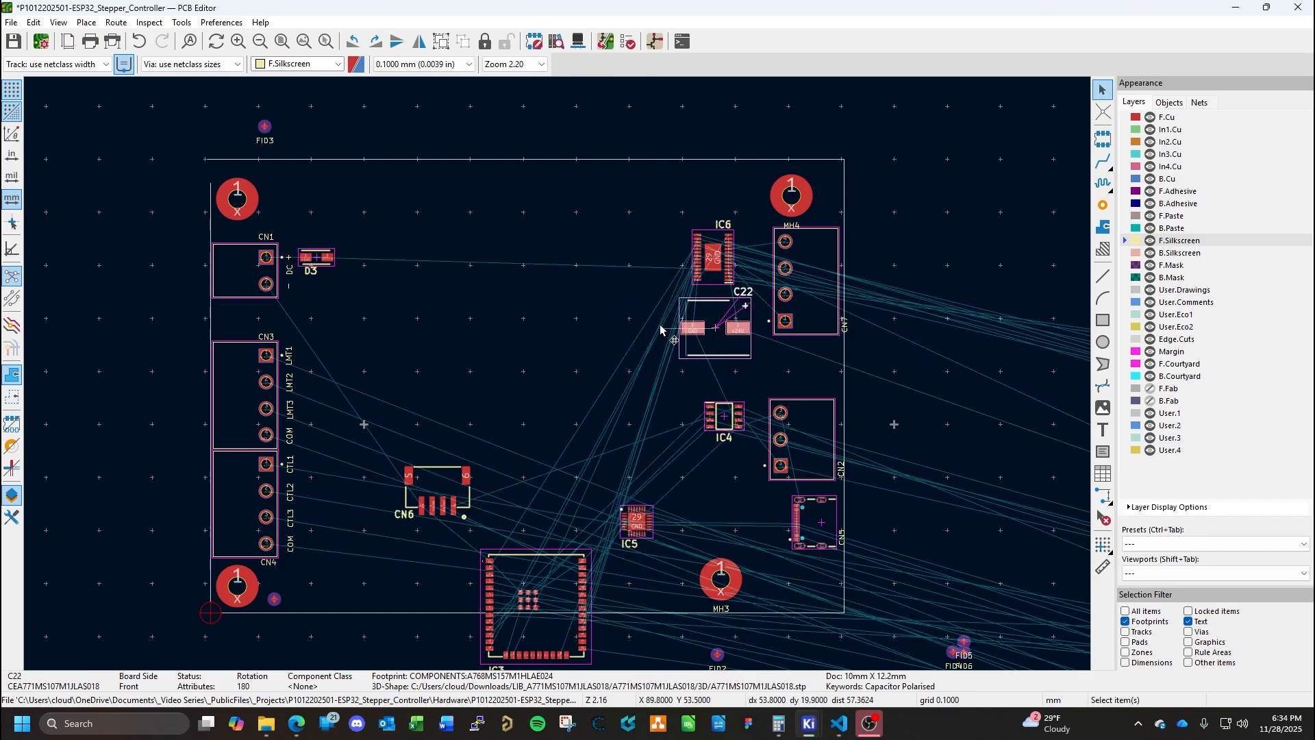
click(609, 300)
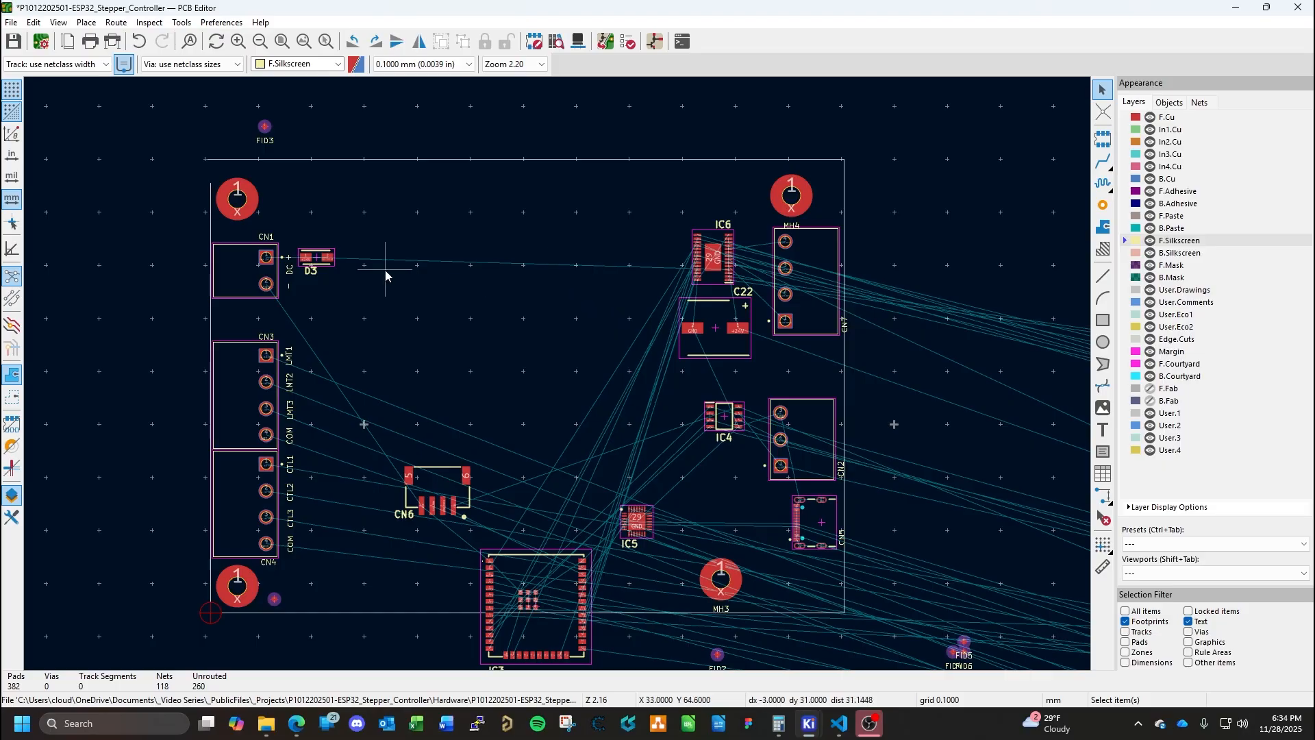
click(317, 263)
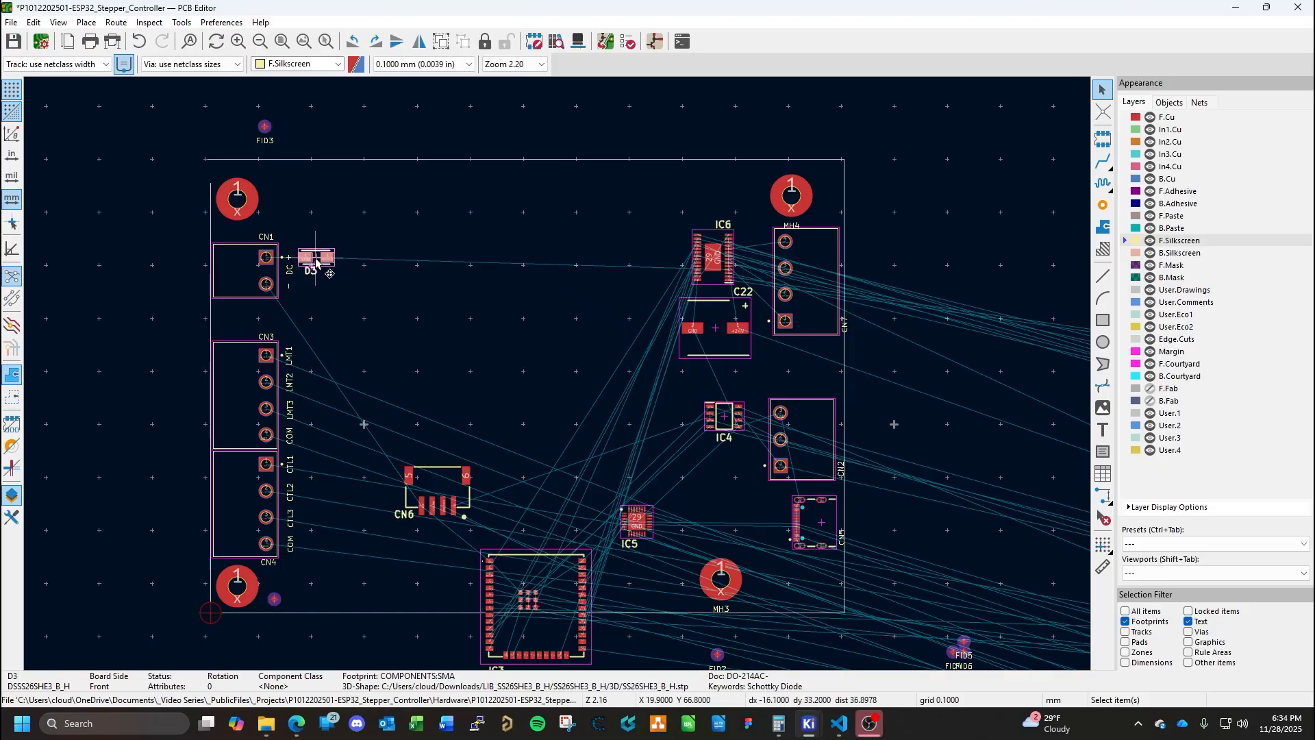
key(Escape)
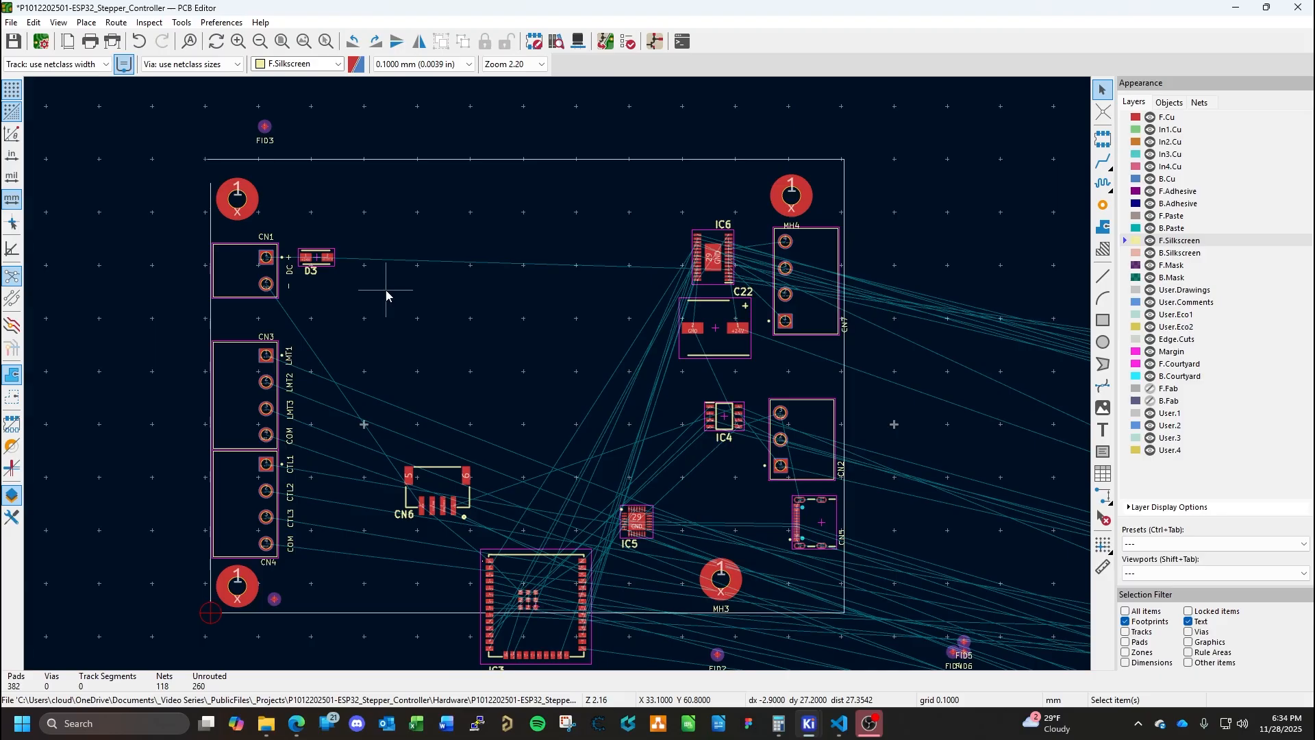
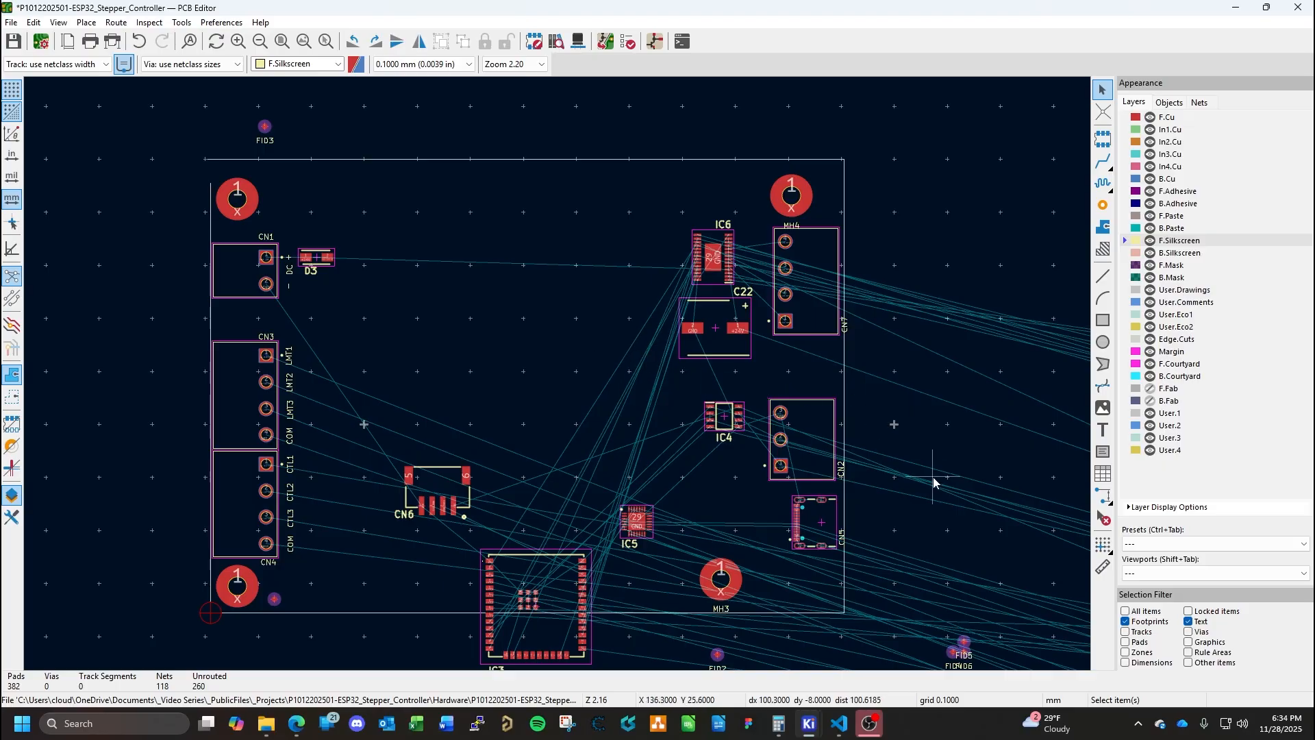
Look over the unplaced parts beside the board, and examine the 3.3V and 5.0V supply circuits in the Schematic Editor.
scroll(931, 479, down, 1)
scroll(552, 371, up, 1)
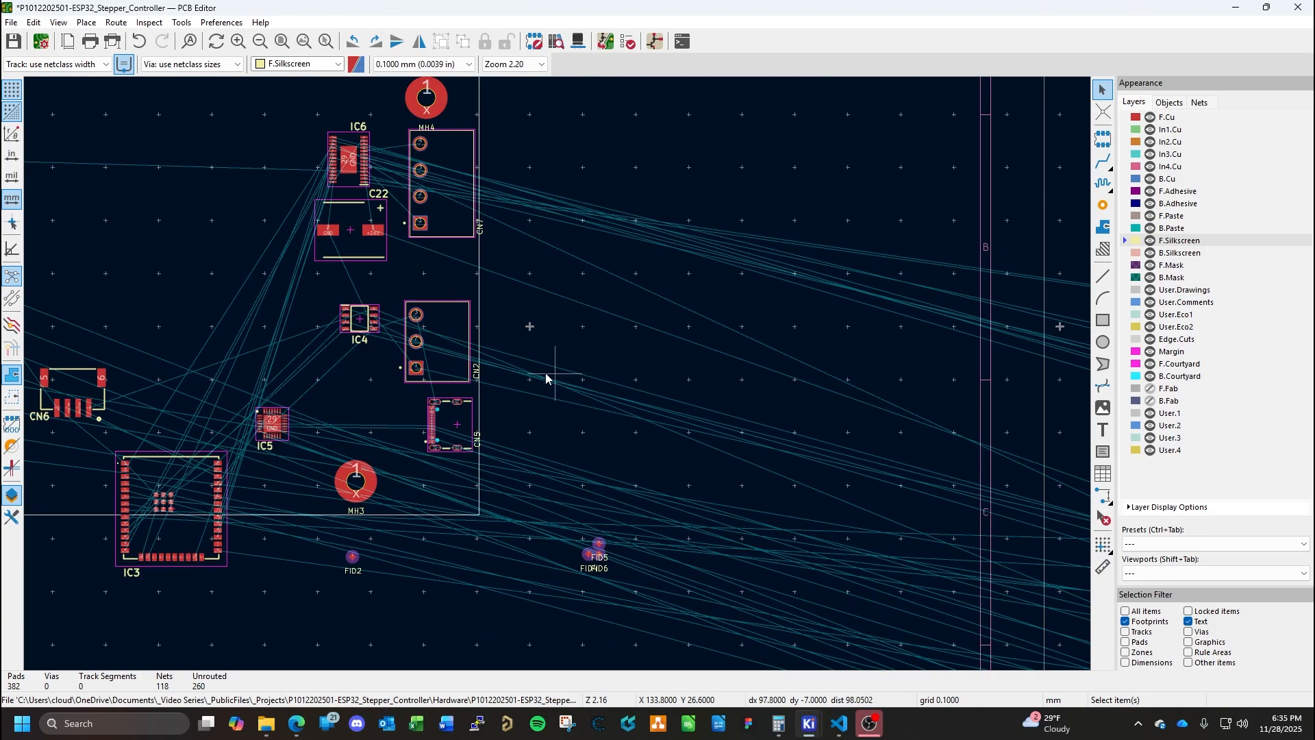
middle_drag(385, 364, 748, 421)
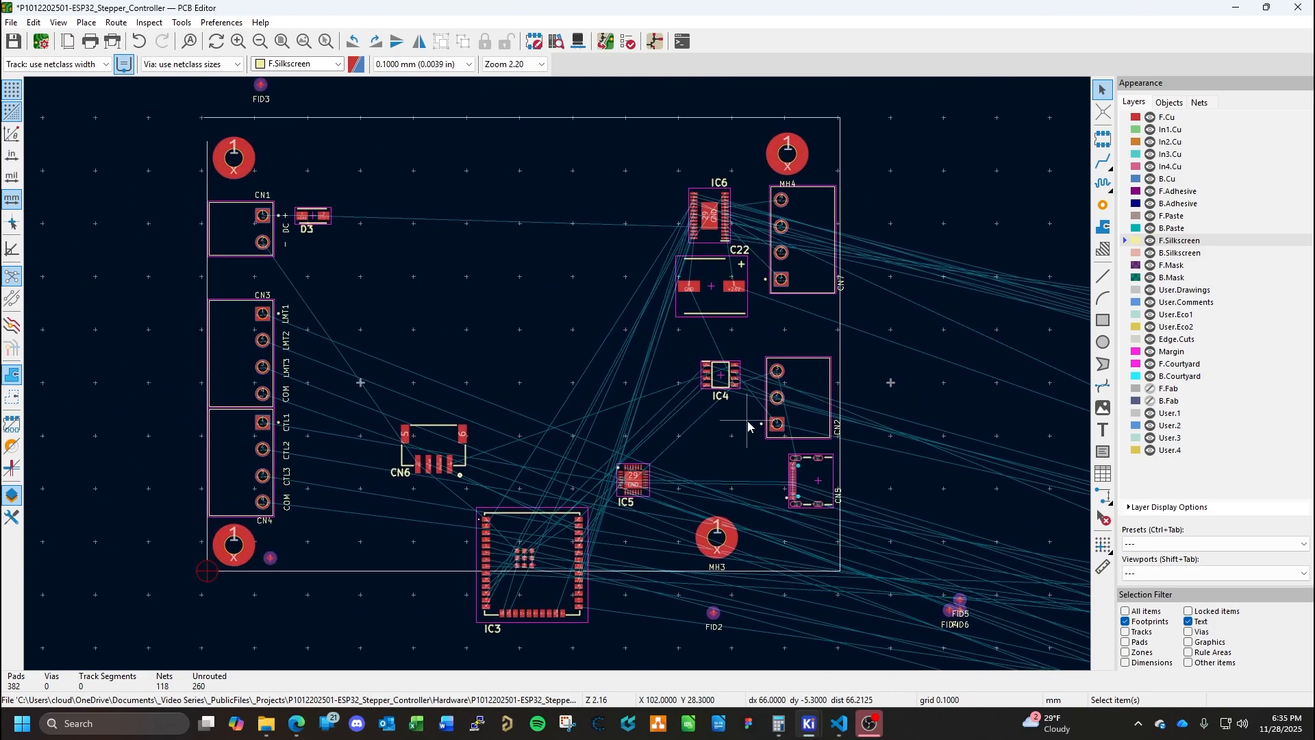
middle_drag(916, 452, 865, 468)
scroll(807, 430, down, 2)
middle_drag(672, 414, 320, 250)
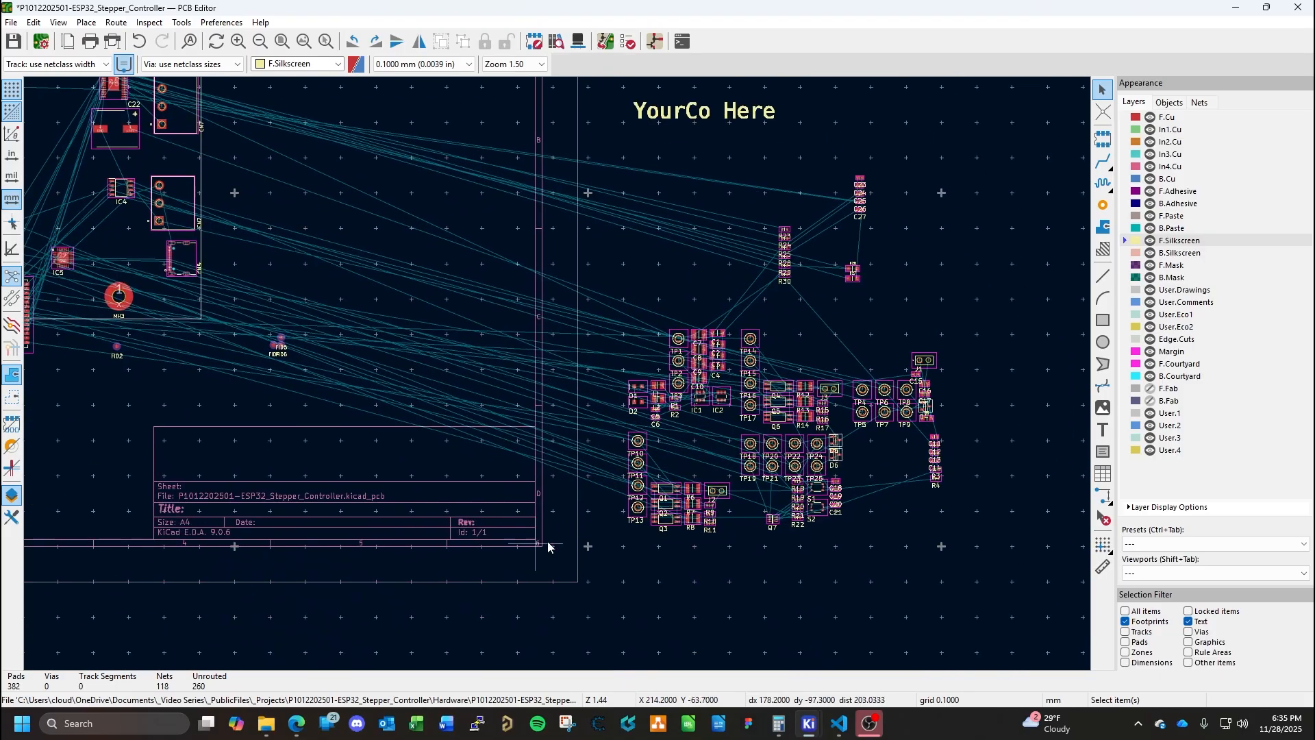
mouse_move(811, 728)
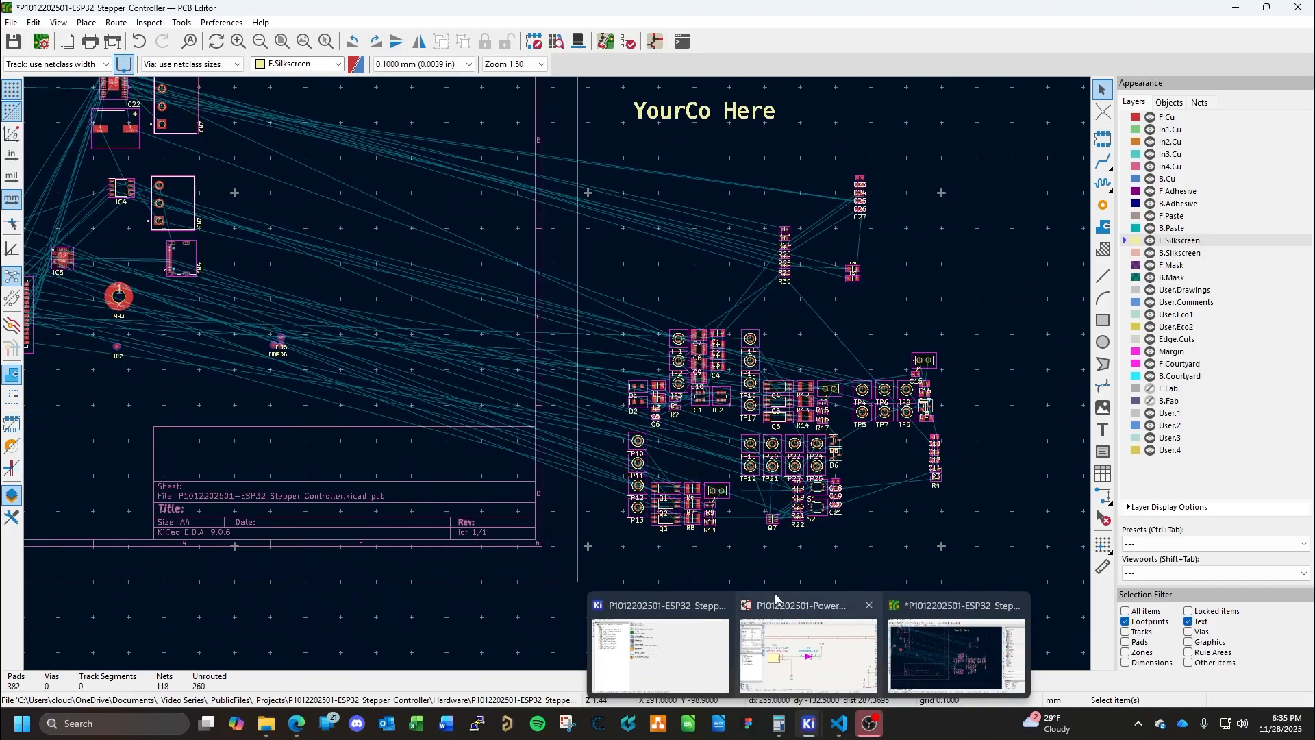
click(795, 637)
scroll(763, 366, down, 2)
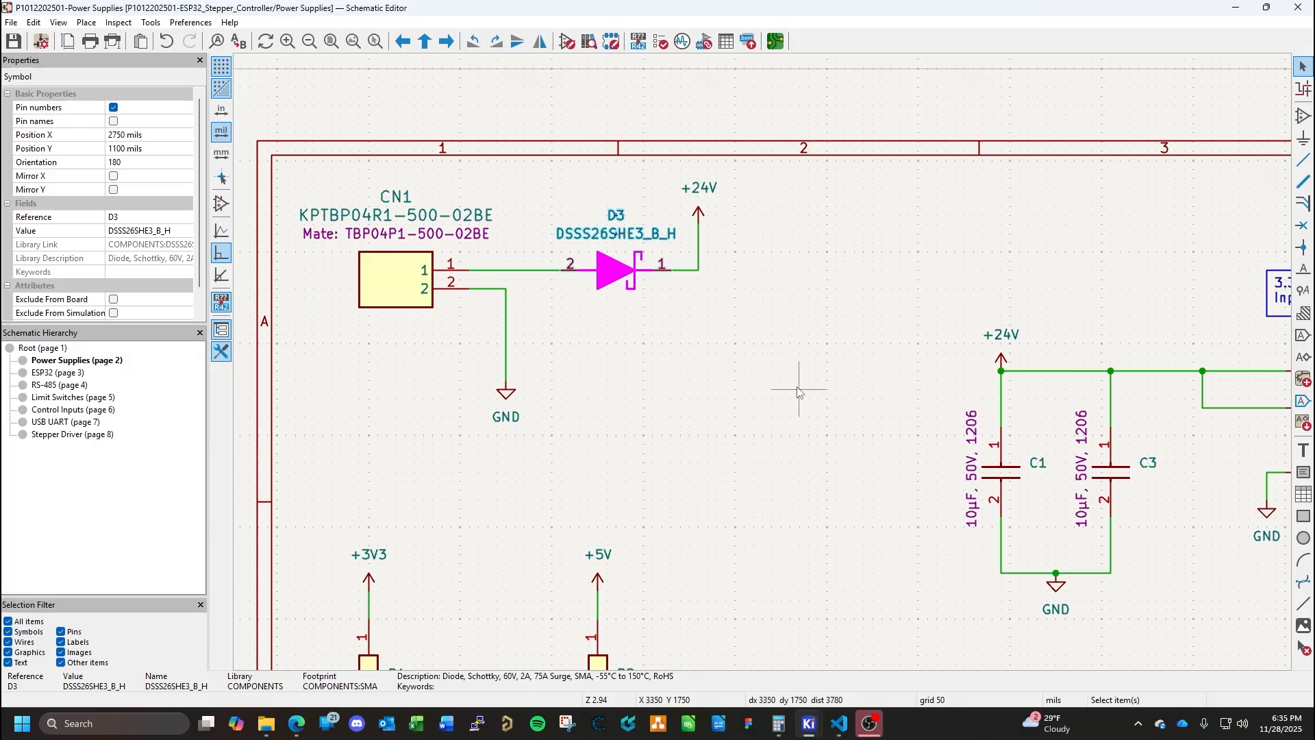
scroll(798, 392, down, 2)
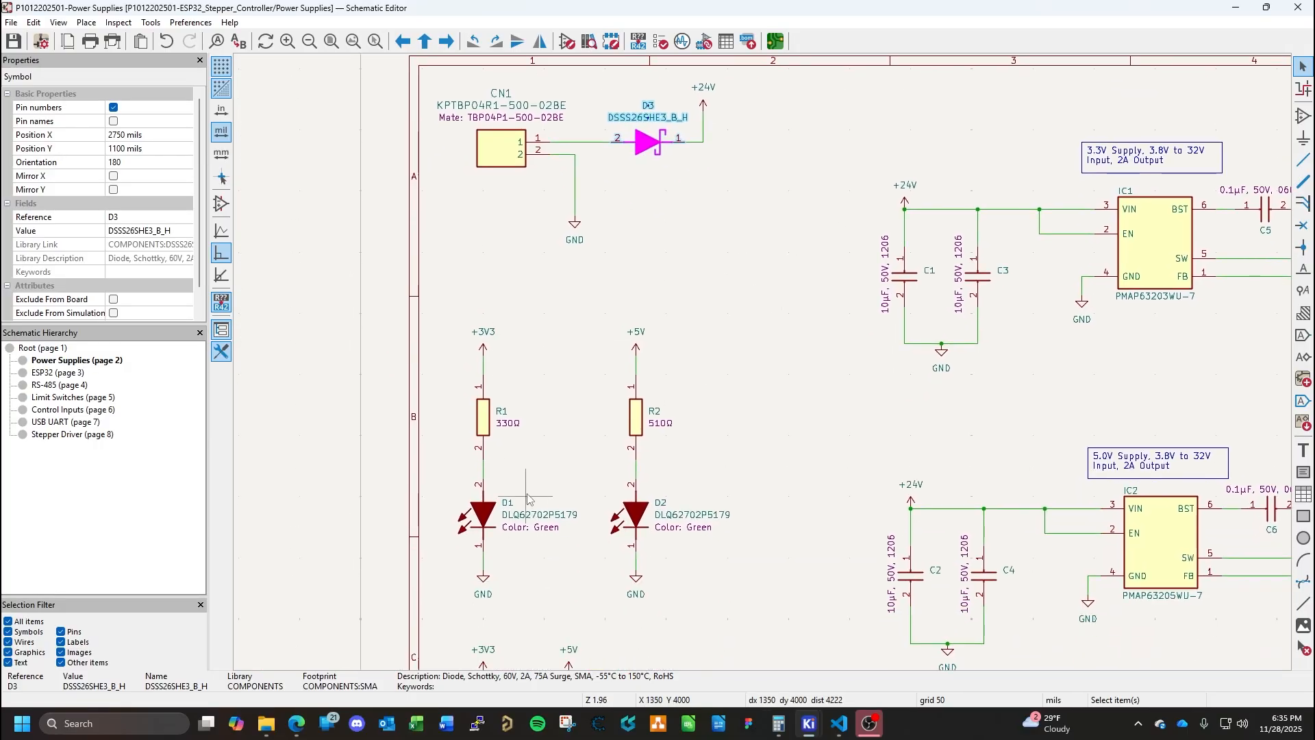
scroll(820, 425, down, 3)
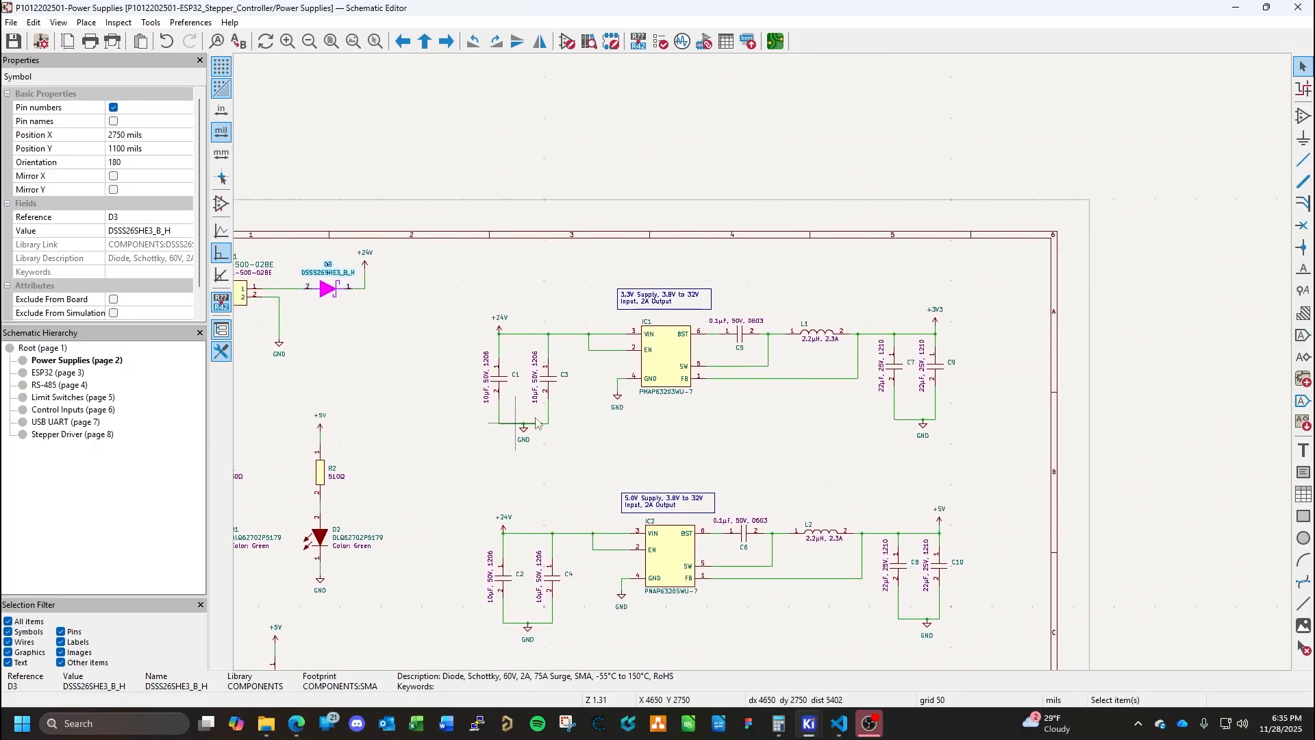
scroll(728, 465, up, 2)
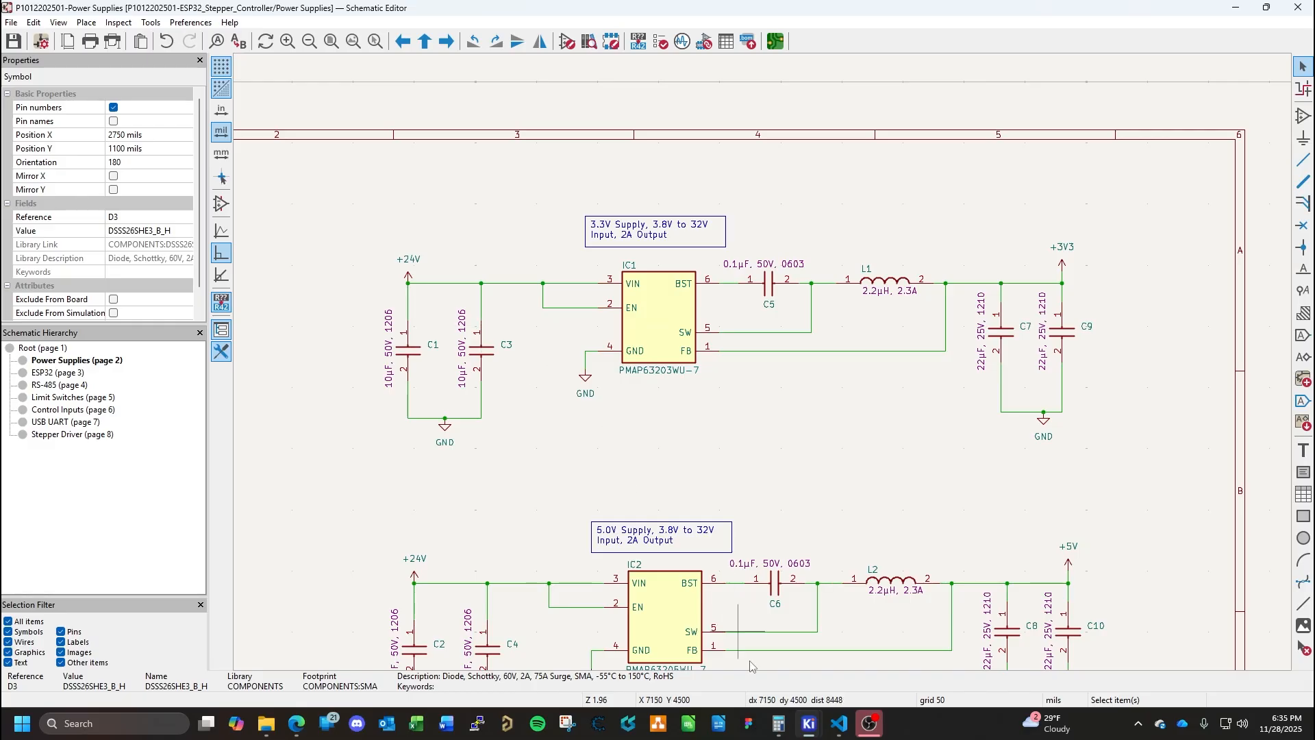
In the PCB Editor, move regulator IC1 to the open space above the unplaced parts and place capacitor C1 just to its right.
mouse_move(809, 723)
click(957, 655)
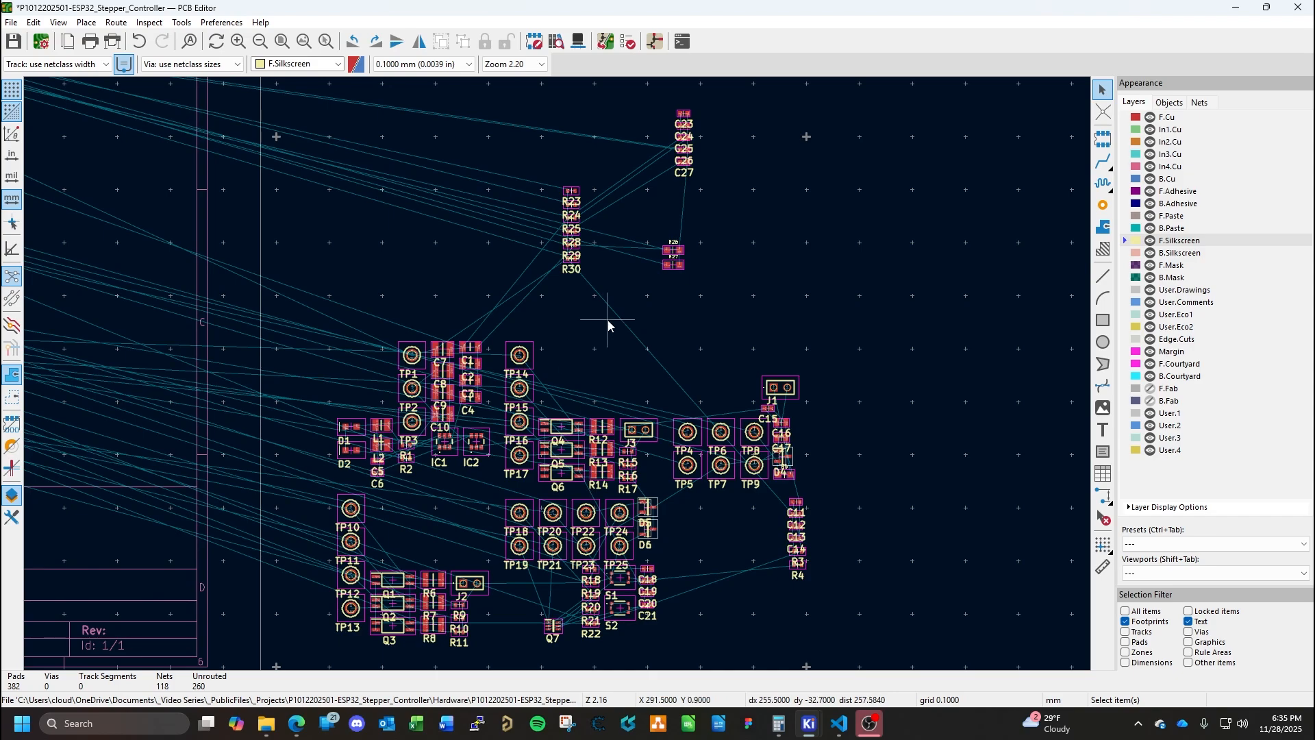
middle_drag(617, 342, 851, 285)
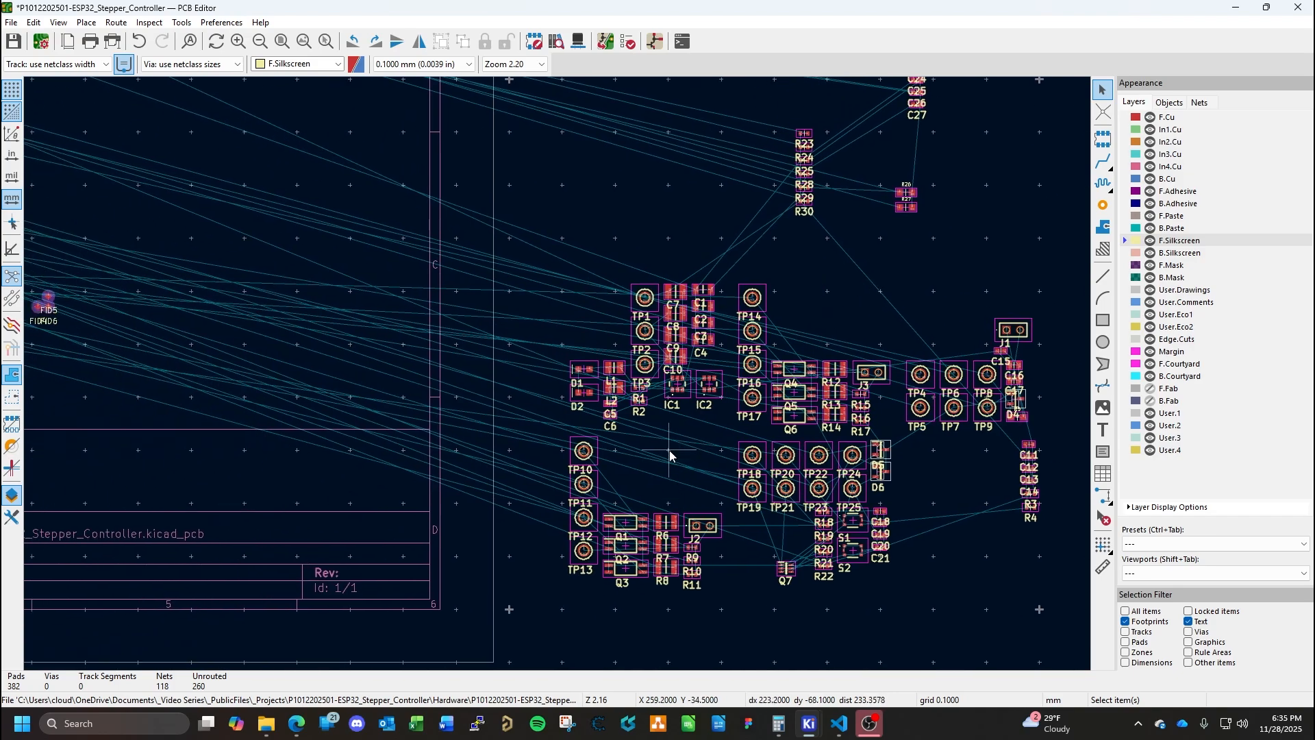
click(678, 392)
drag(680, 389, 578, 179)
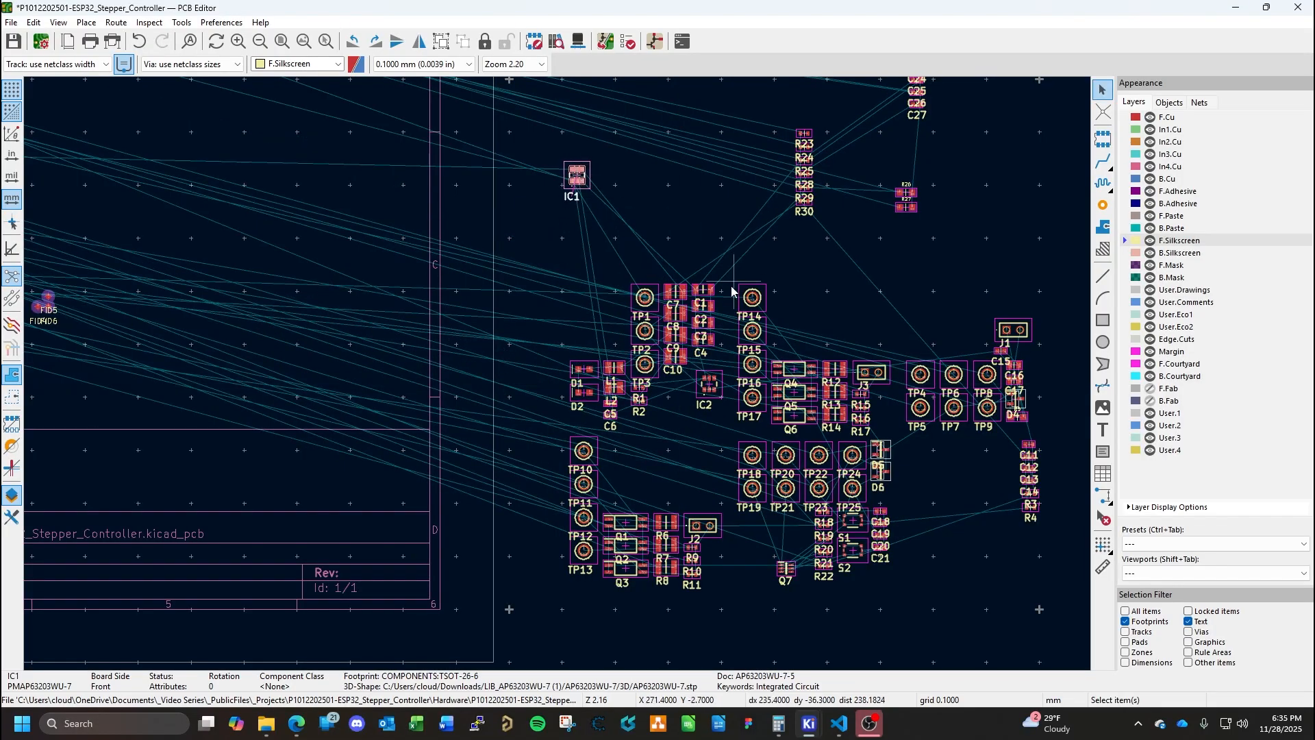
click(705, 291)
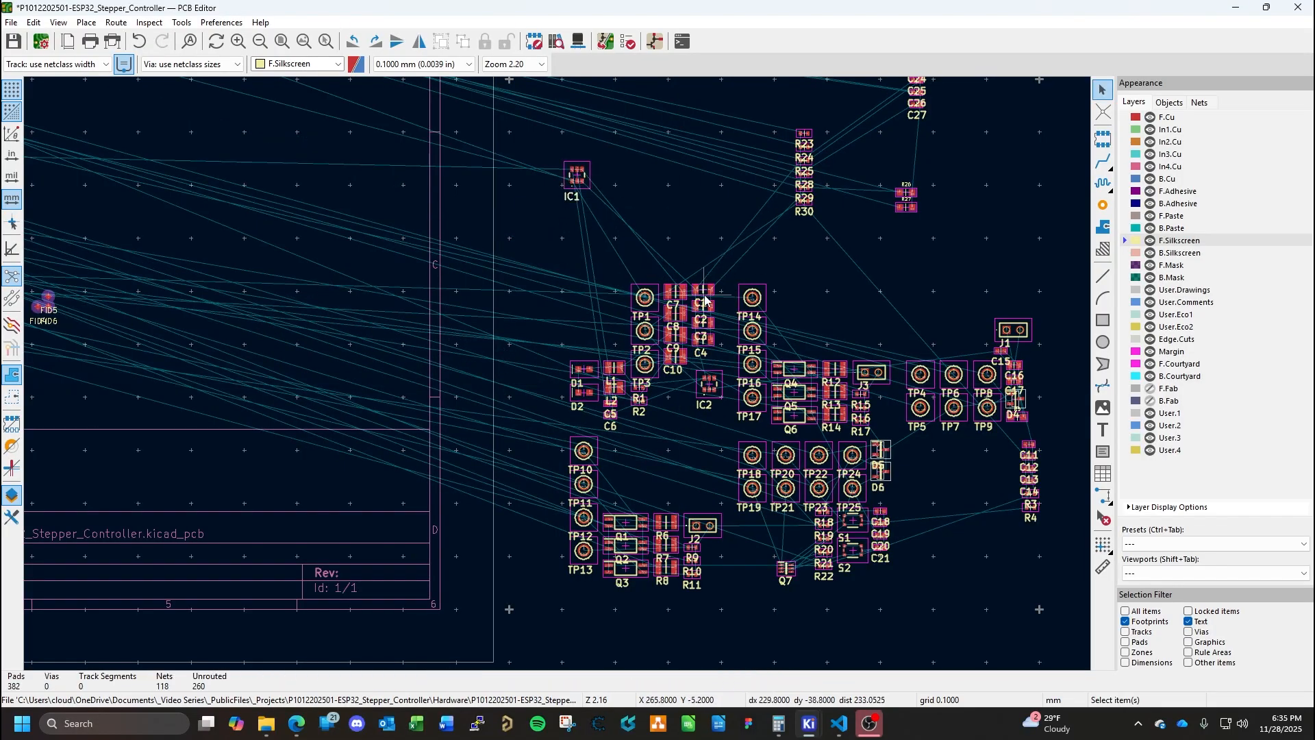
drag(706, 291, 628, 172)
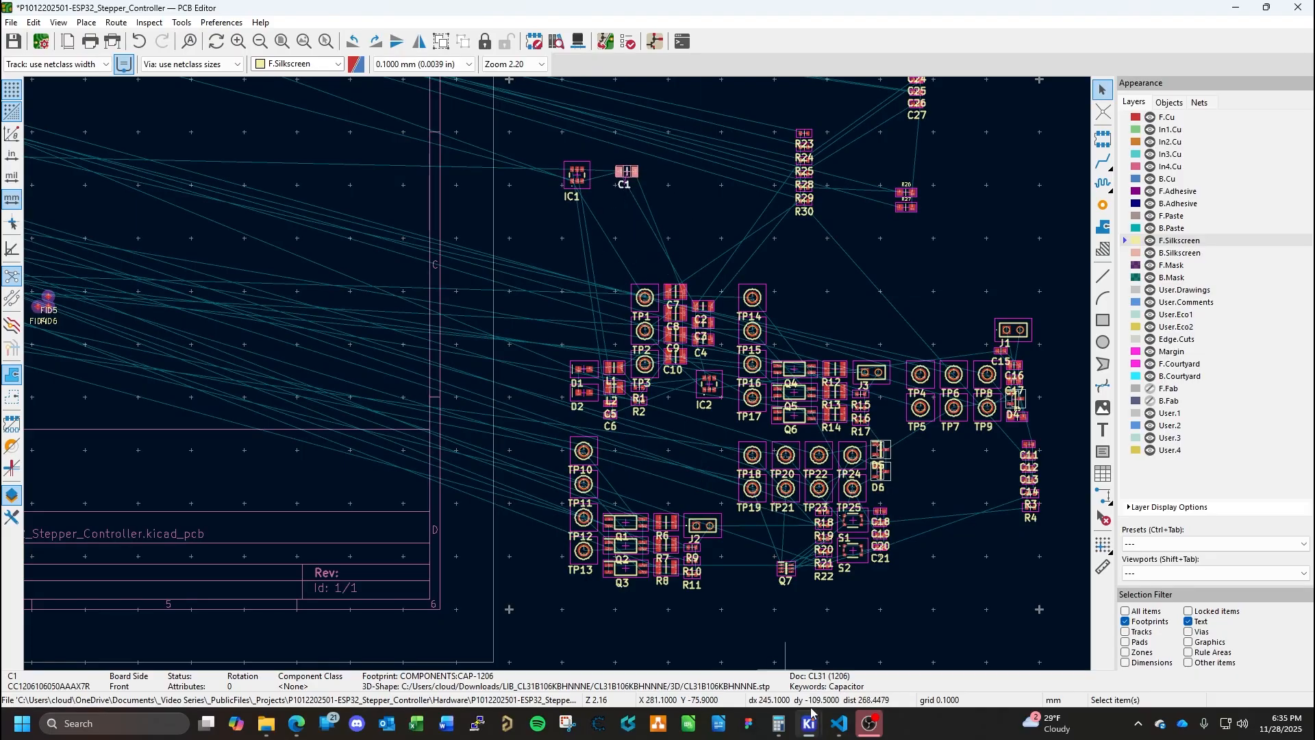
Check IC1's input capacitors in the schematic, and move capacitor C3 directly below C1 on the PCB.
mouse_move(811, 716)
click(809, 605)
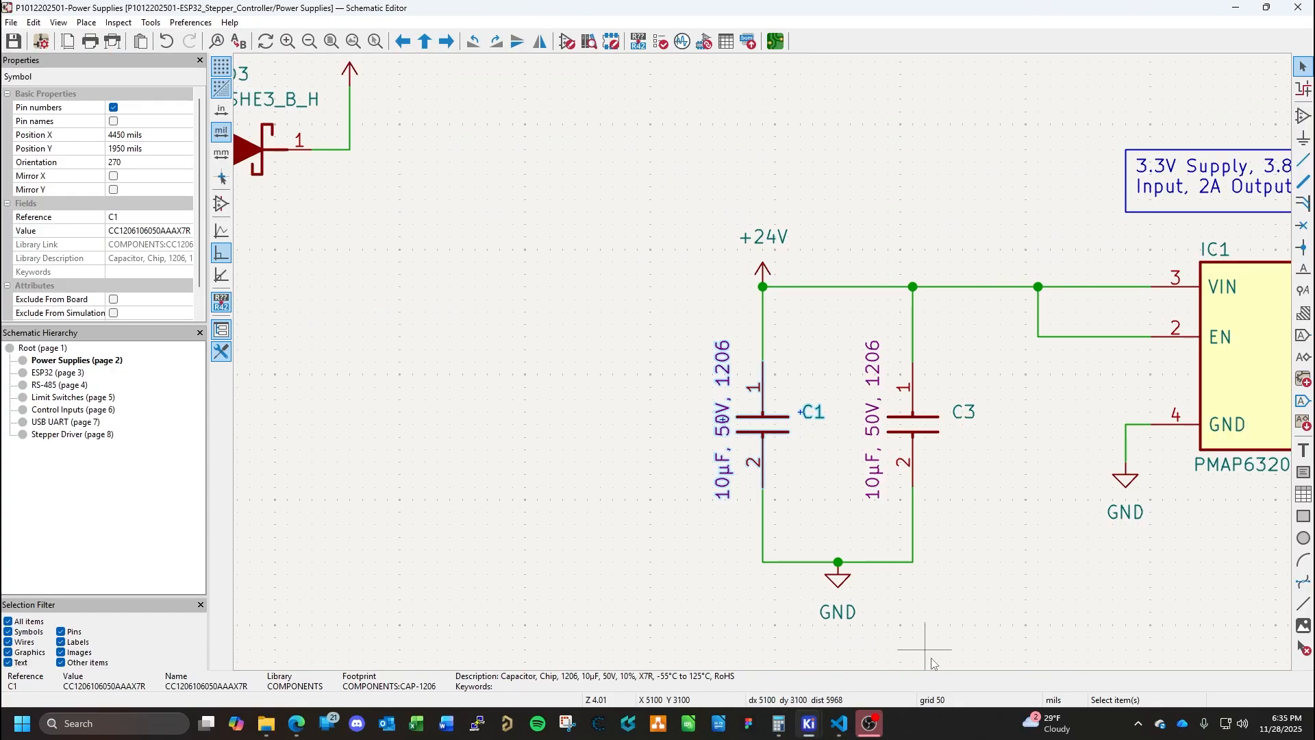
mouse_move(812, 725)
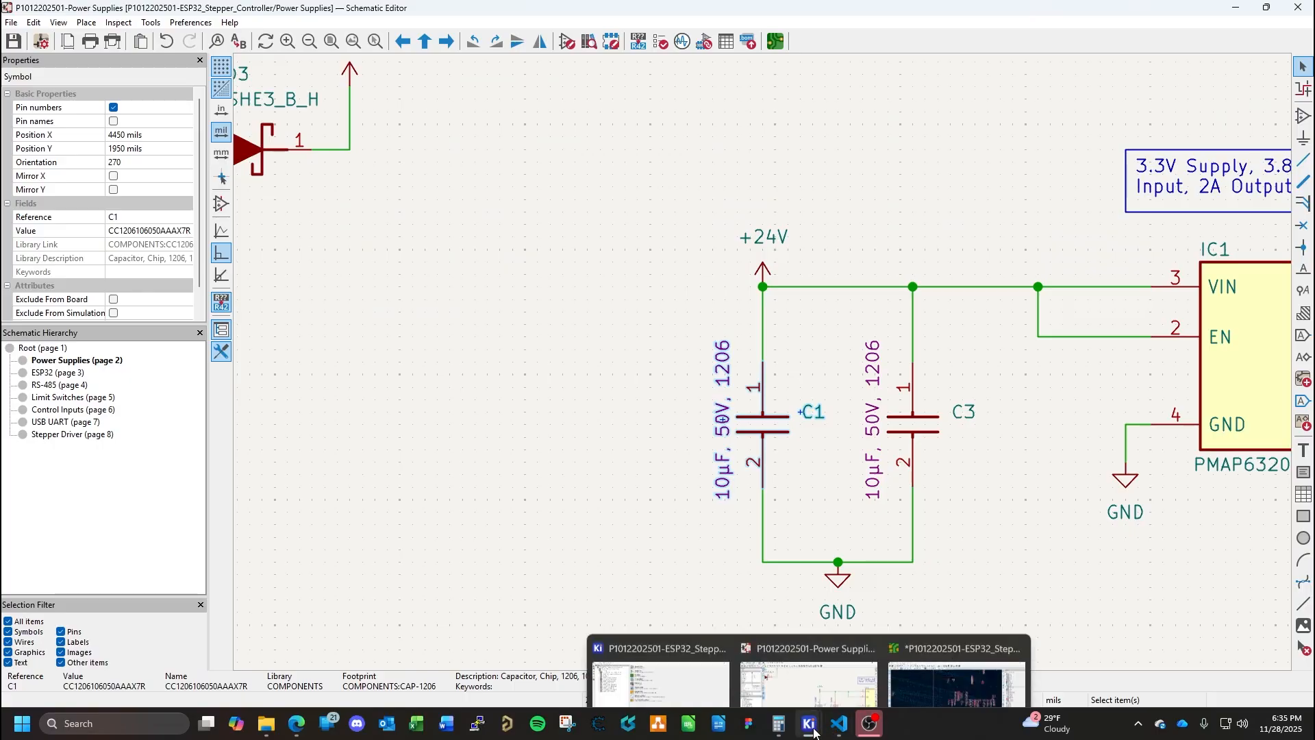
click(887, 634)
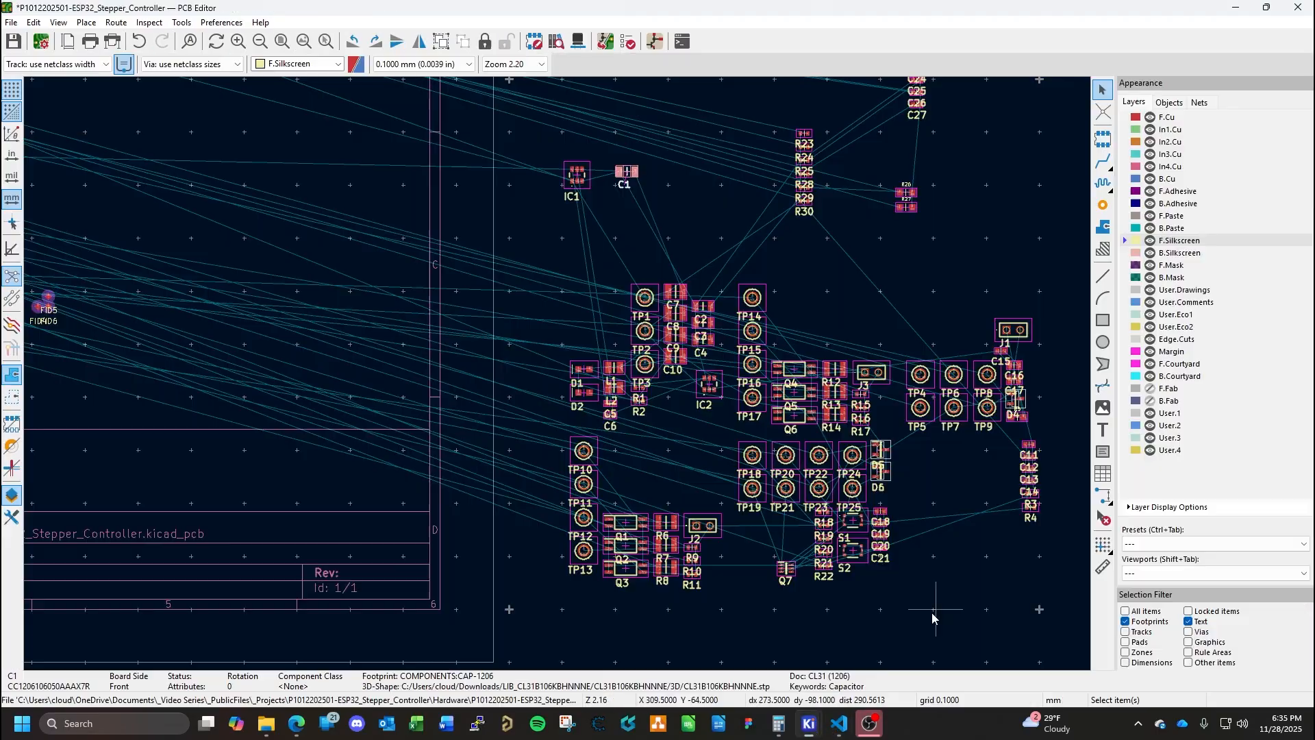
click(710, 329)
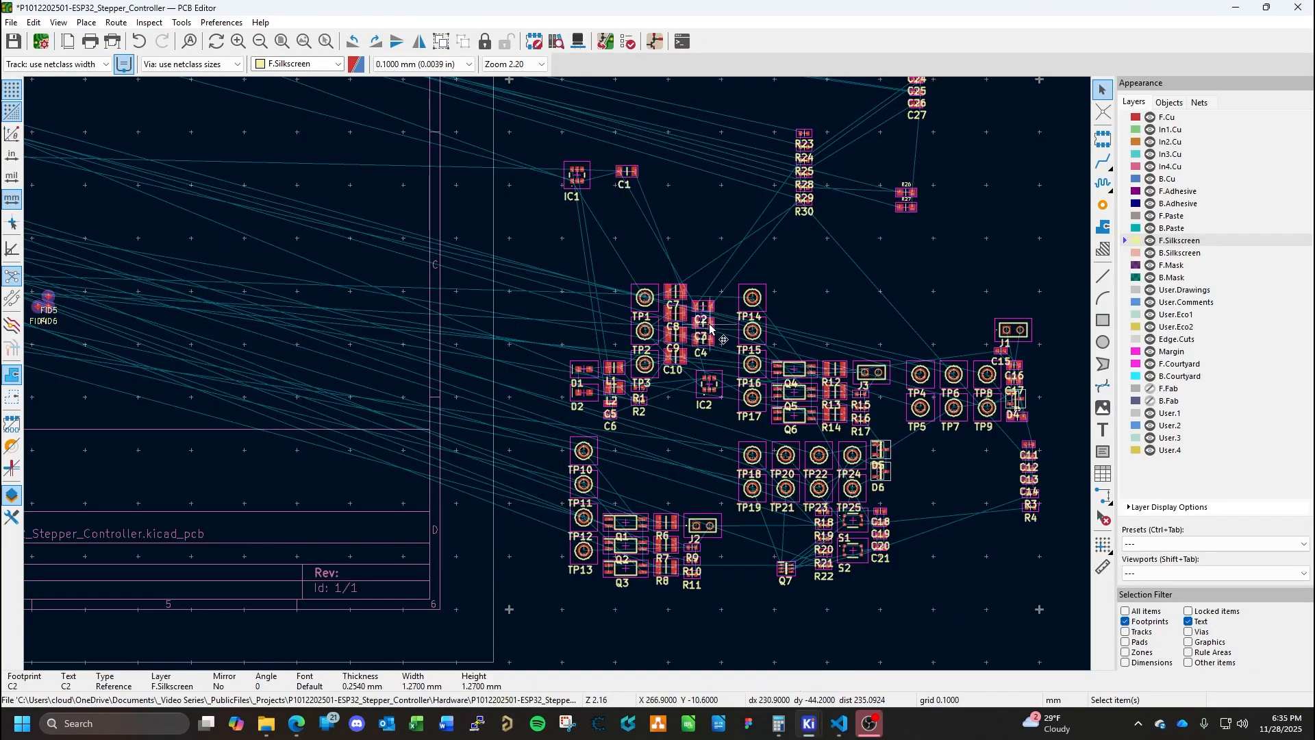
click(713, 329)
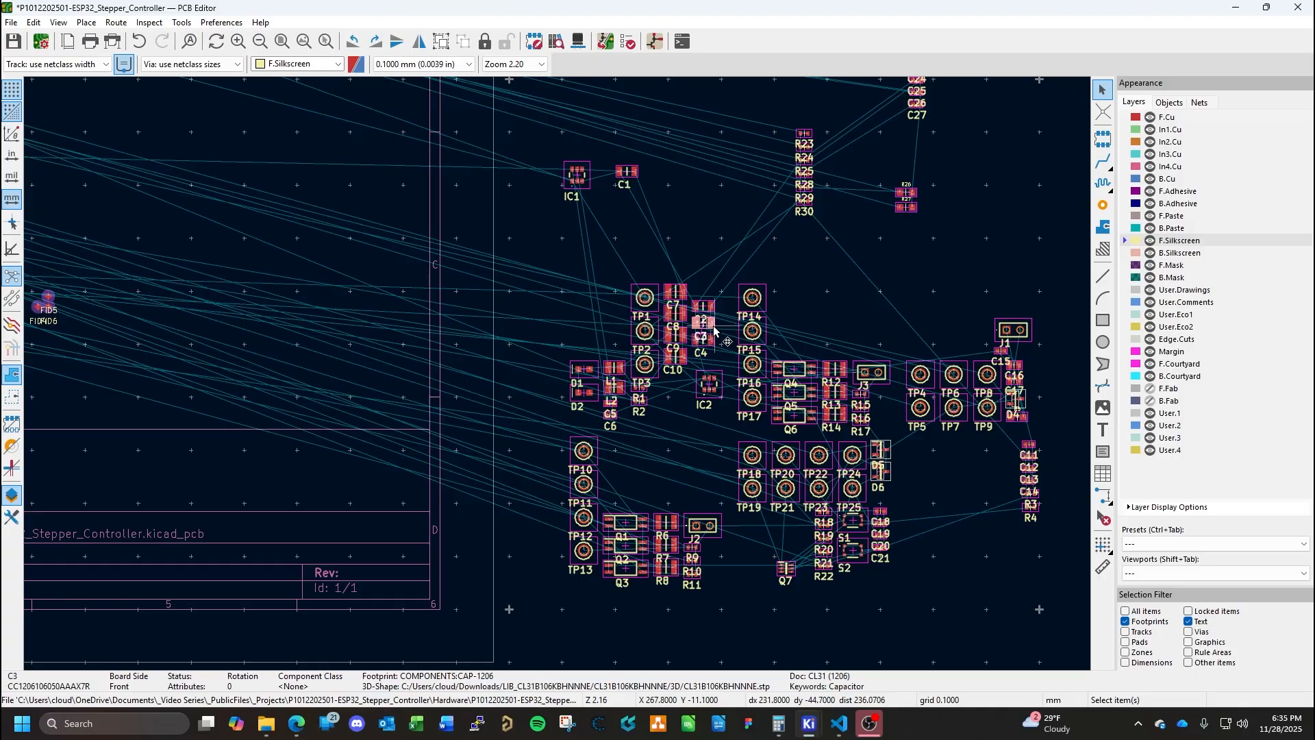
drag(713, 329, 624, 206)
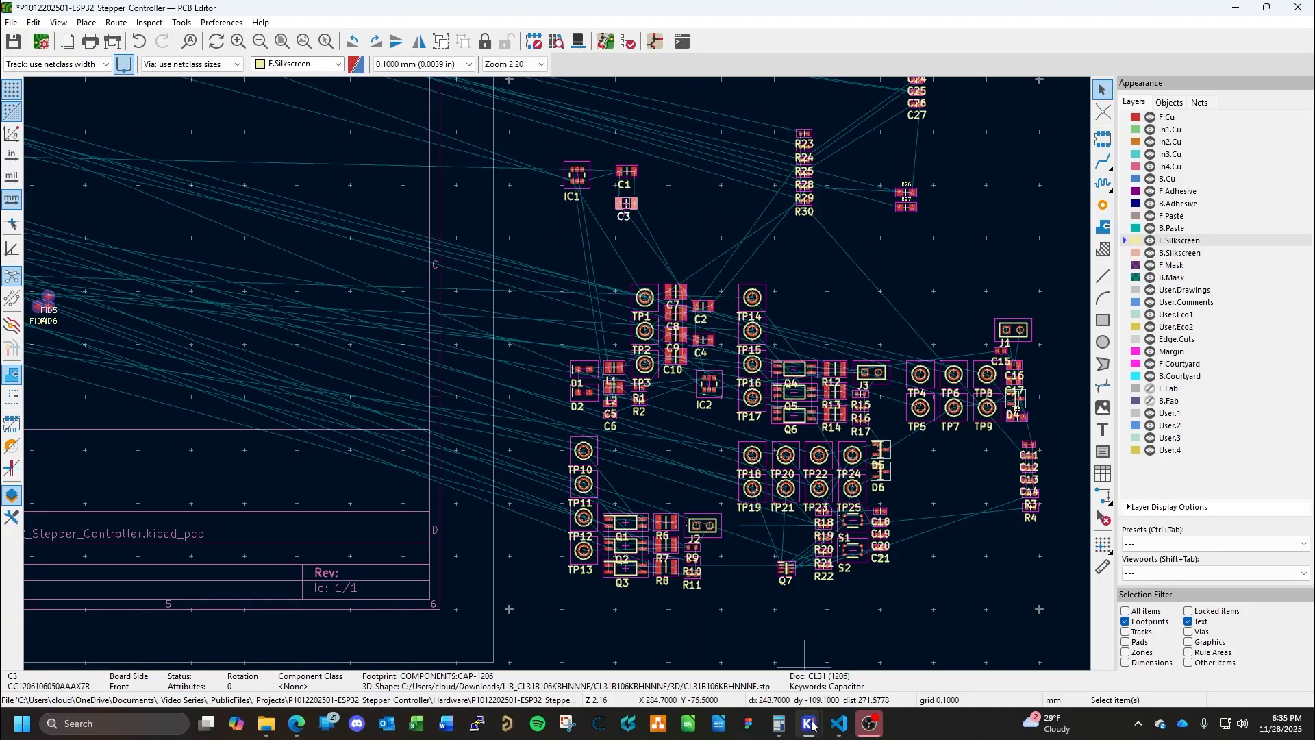
Check the rest of the 3.3V supply circuit in the schematic, and move inductor L1 just below IC1 on the PCB.
mouse_move(811, 725)
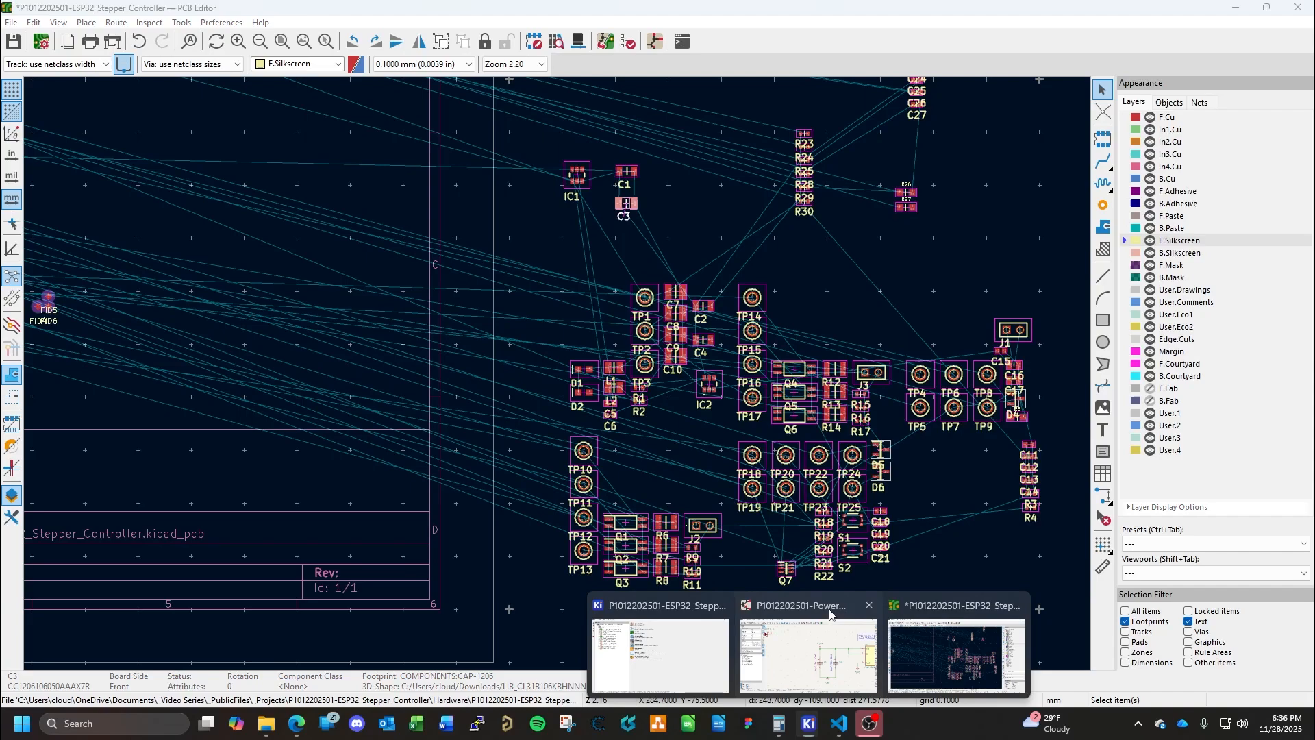
click(871, 595)
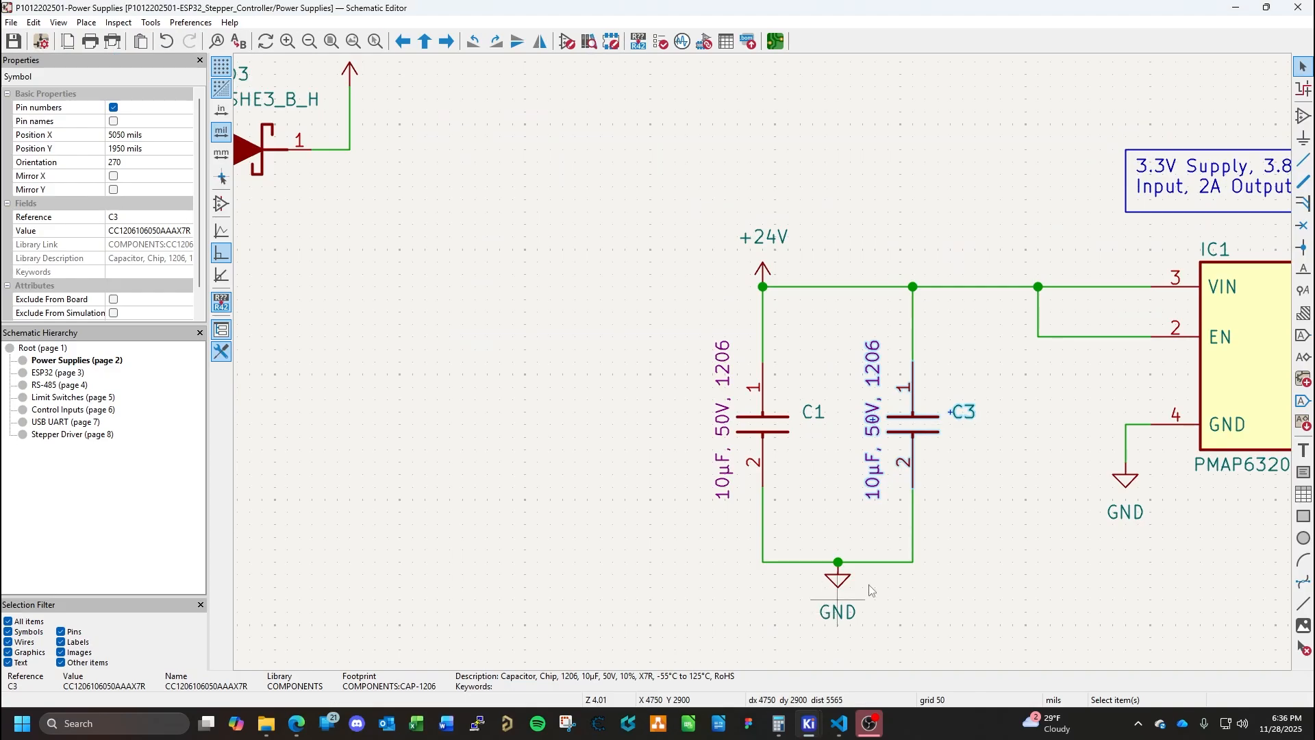
scroll(871, 590, down, 2)
scroll(909, 314, down, 2)
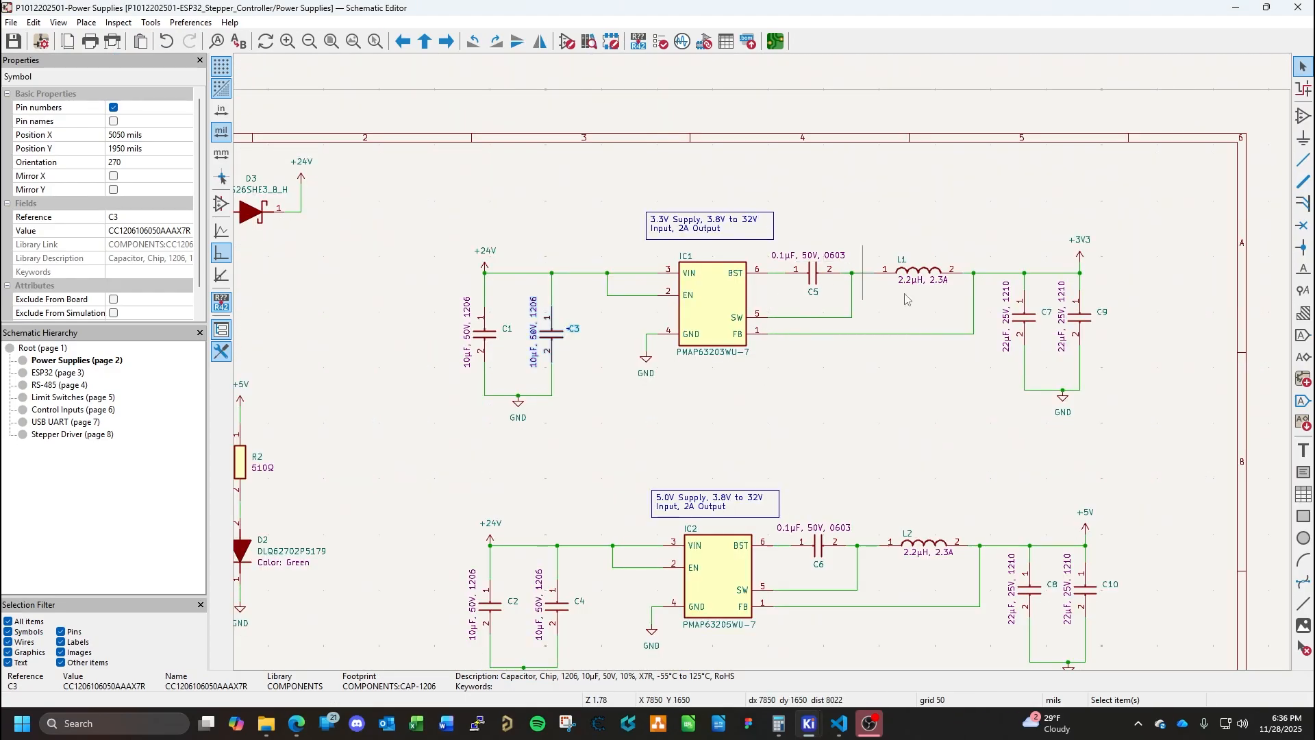
mouse_move(810, 724)
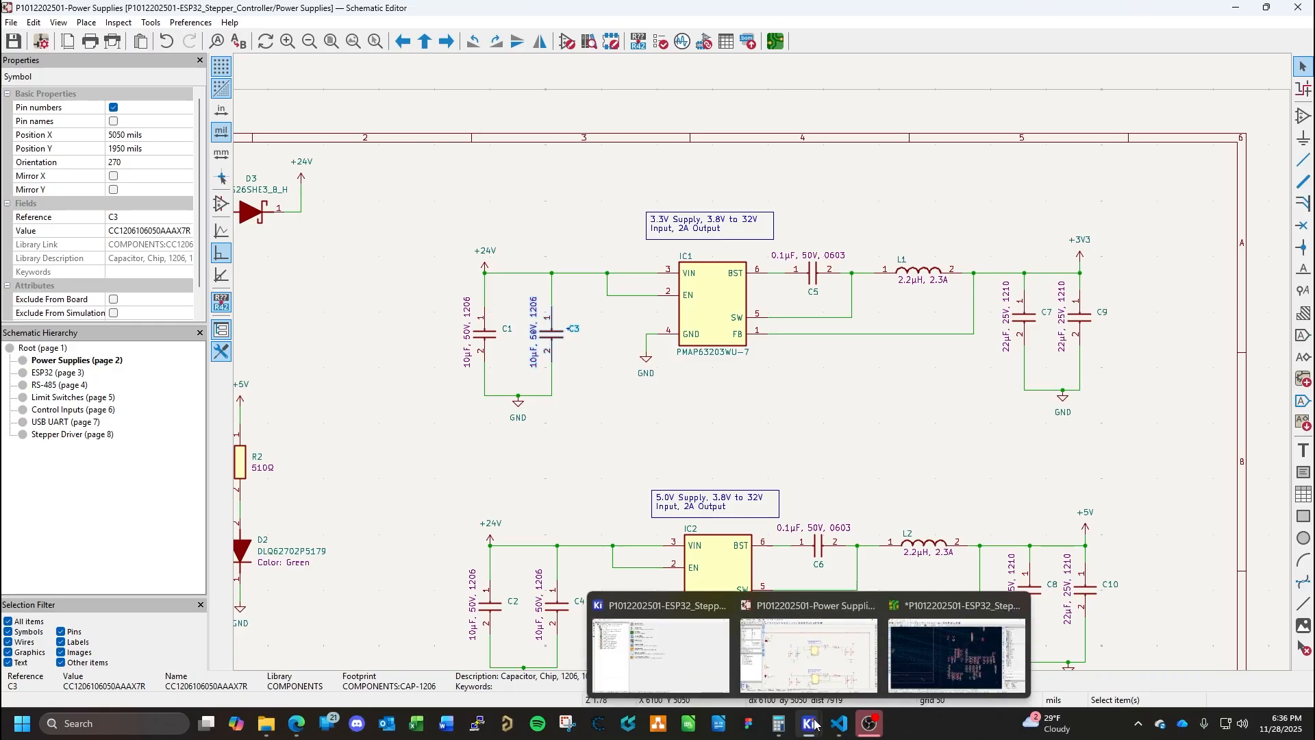
click(958, 651)
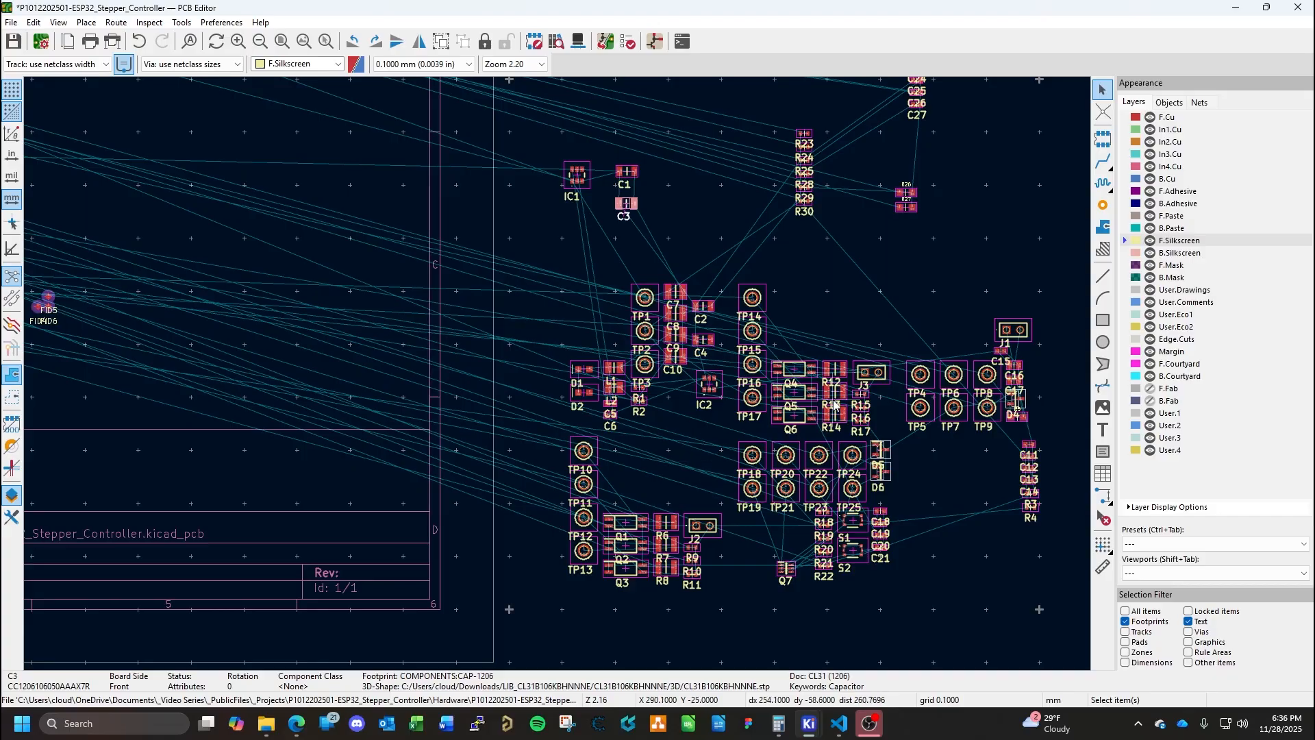
scroll(994, 469, down, 2)
scroll(359, 307, up, 2)
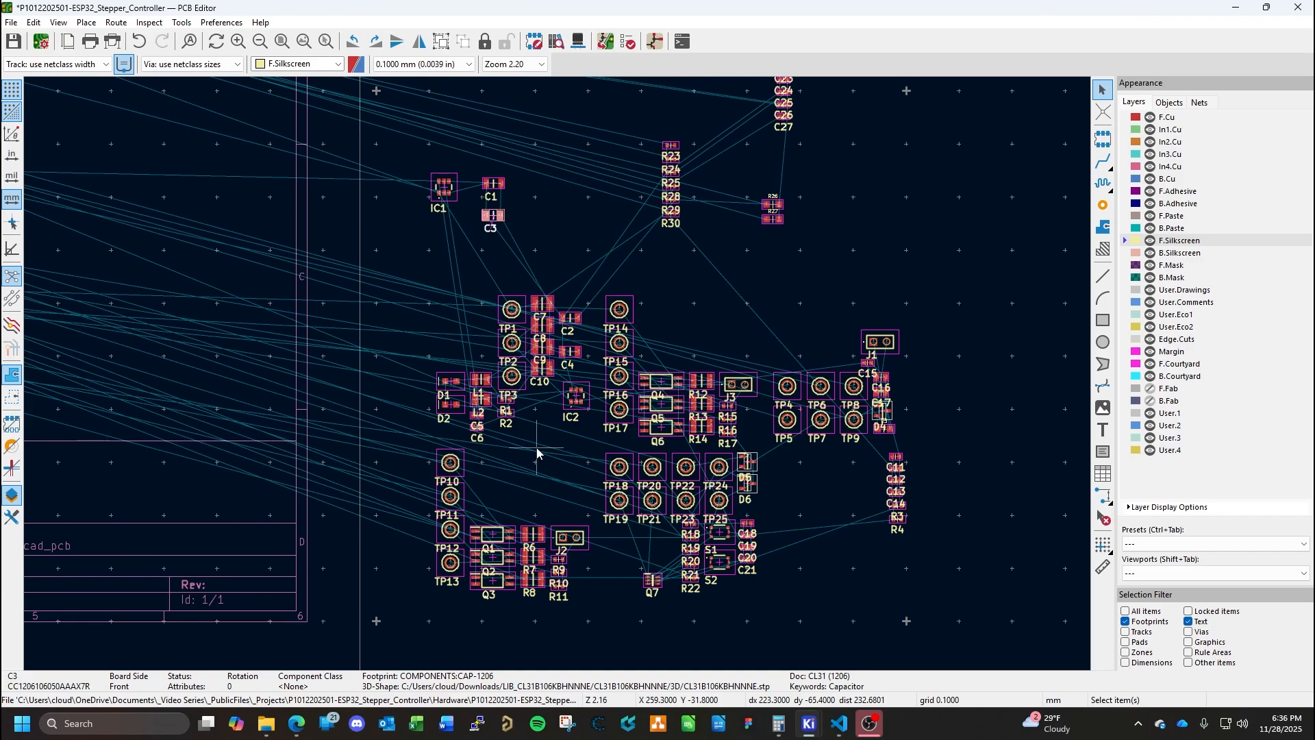
click(731, 297)
middle_drag(731, 296, 787, 369)
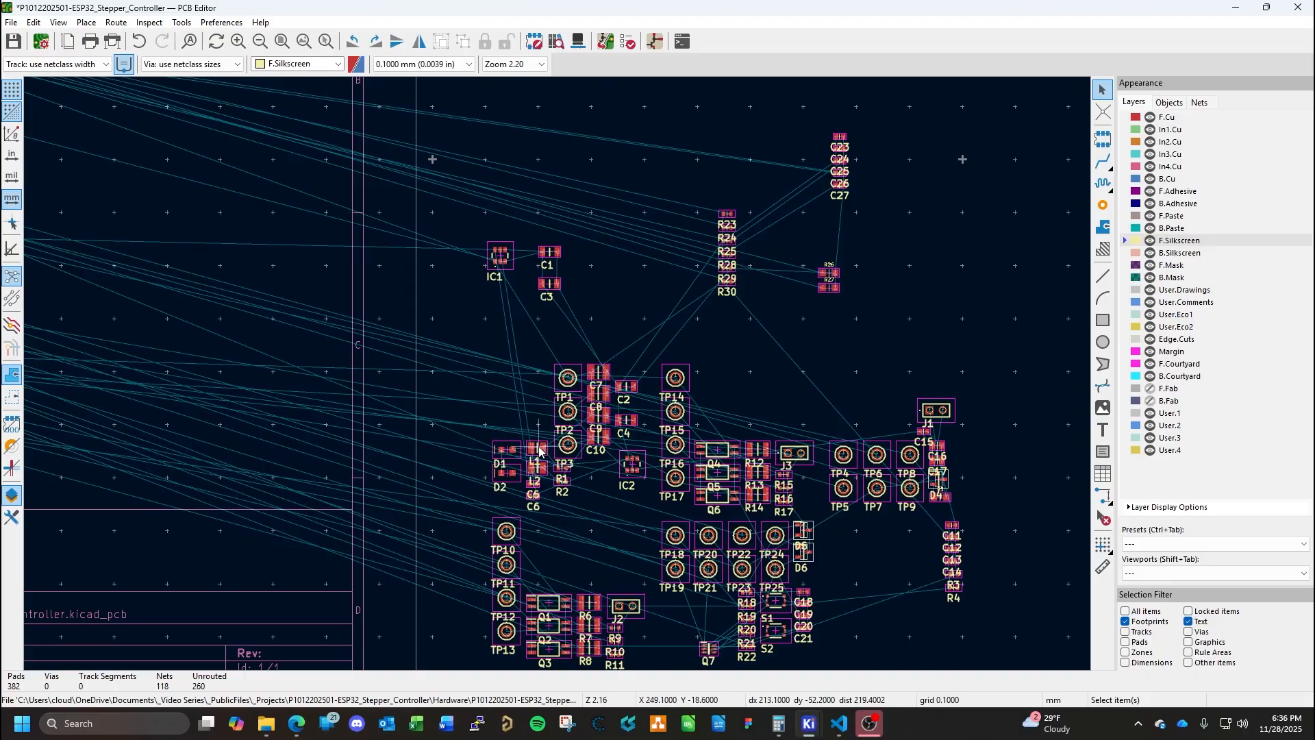
drag(539, 450, 516, 292)
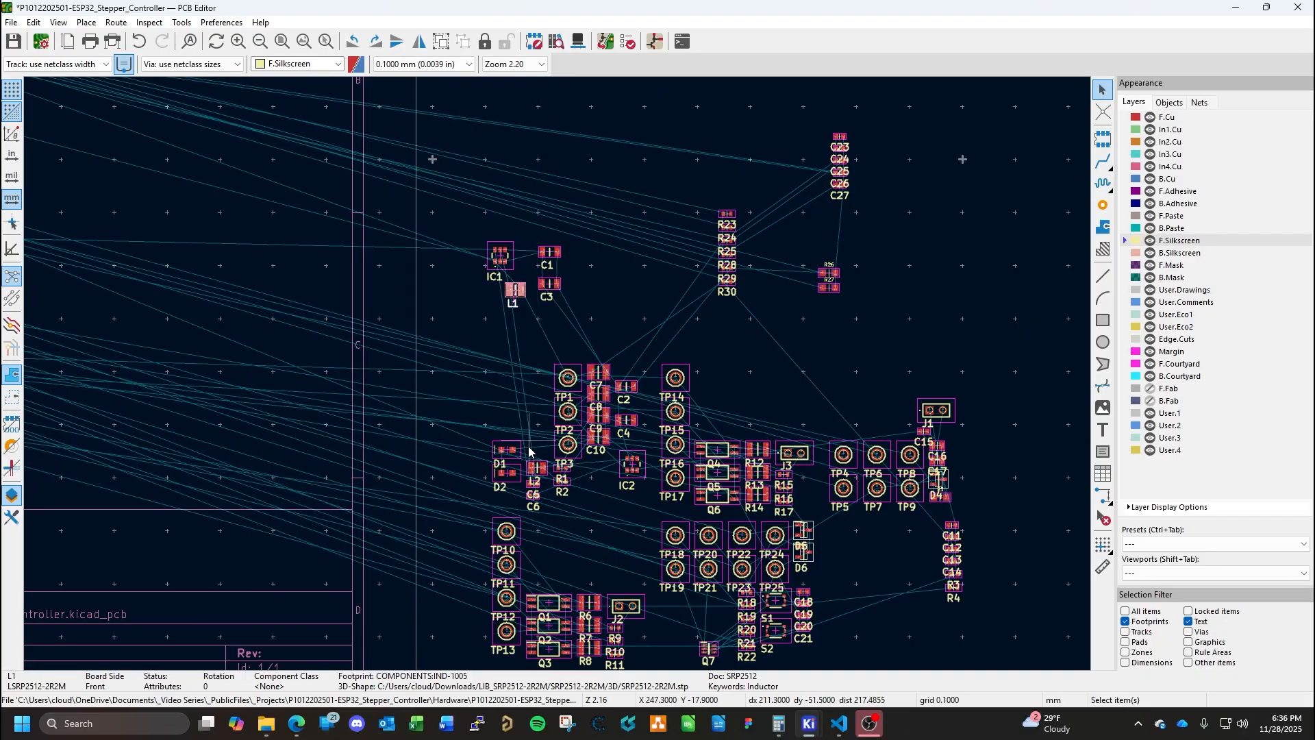
Exclude text from the selectable items and move capacitor C6 down and right, clear of C5.
click(542, 500)
click(541, 498)
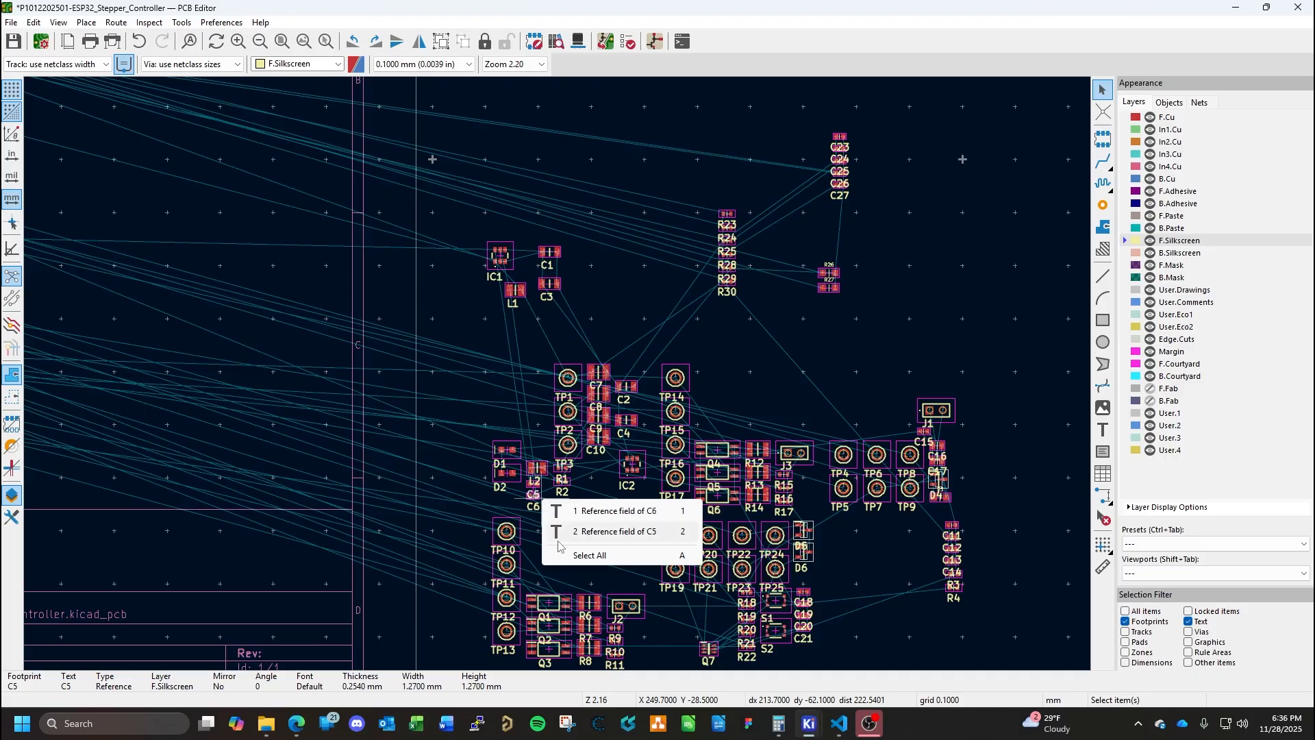
click(557, 534)
scroll(541, 509, up, 1)
scroll(558, 376, up, 2)
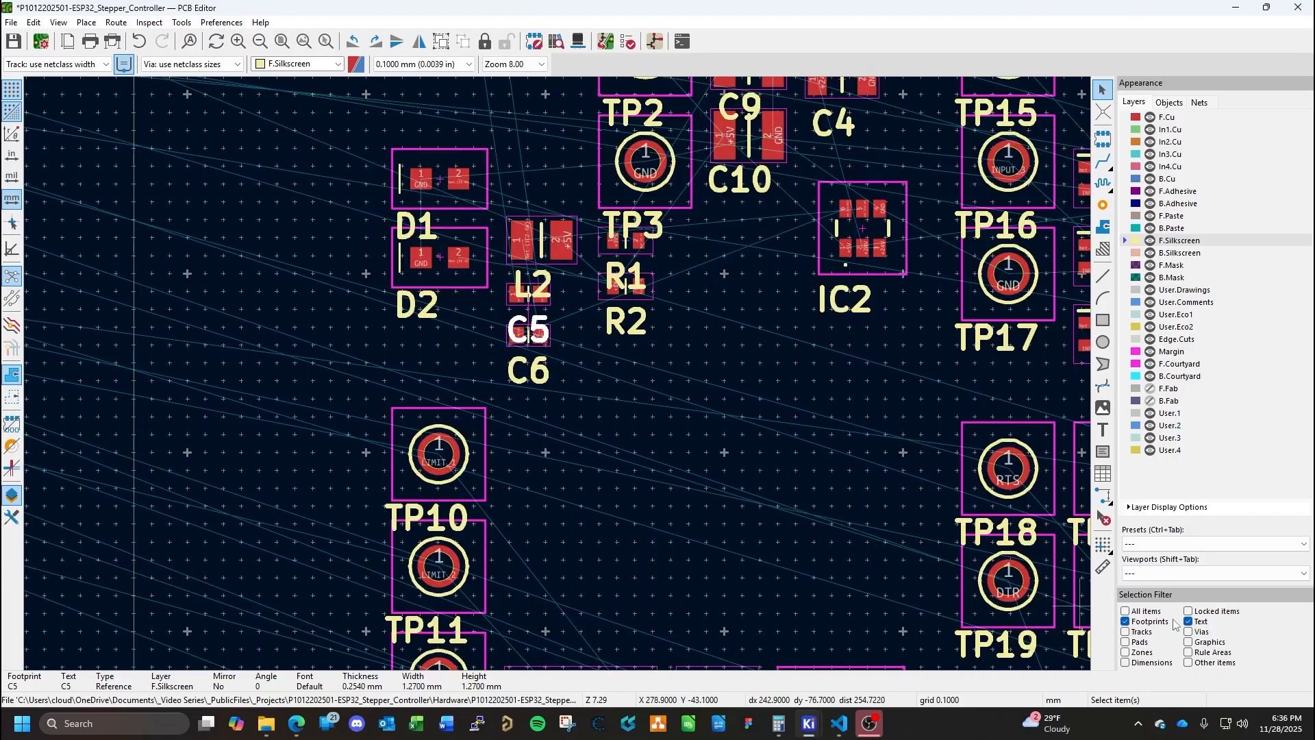
click(714, 486)
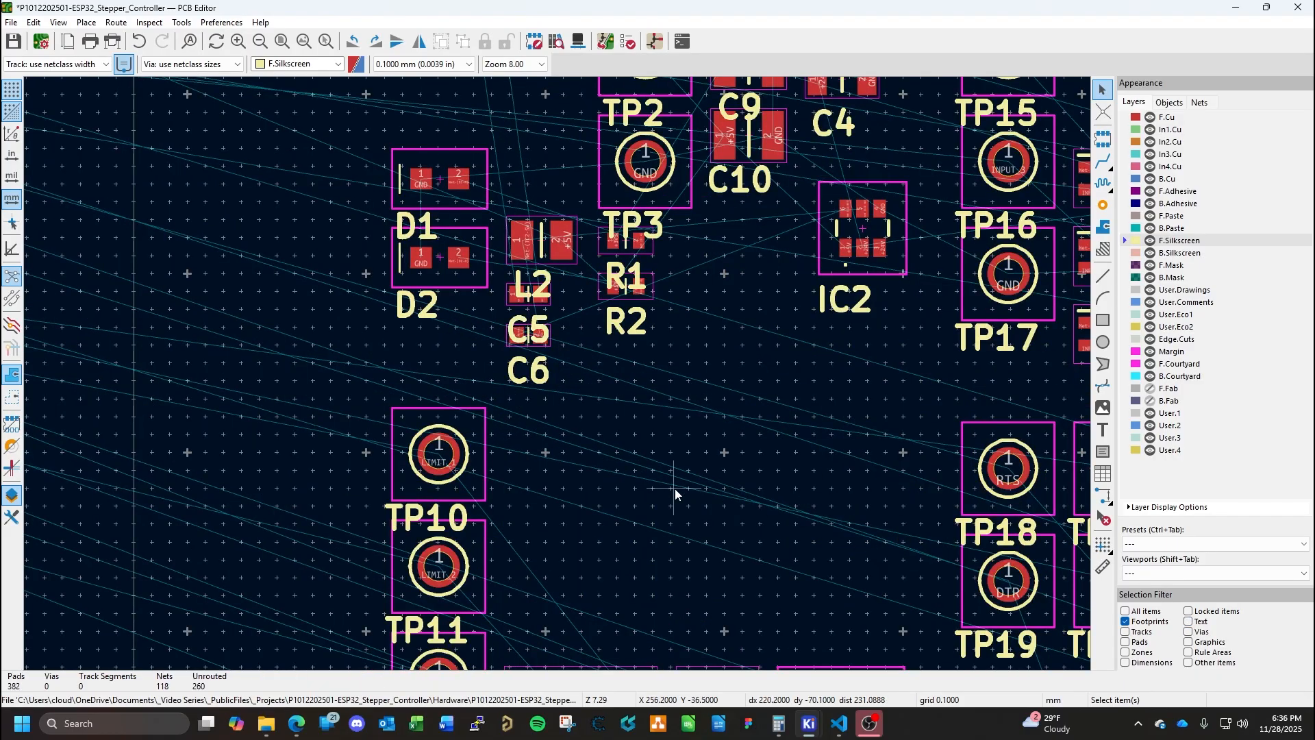
click(541, 350)
drag(538, 336, 618, 426)
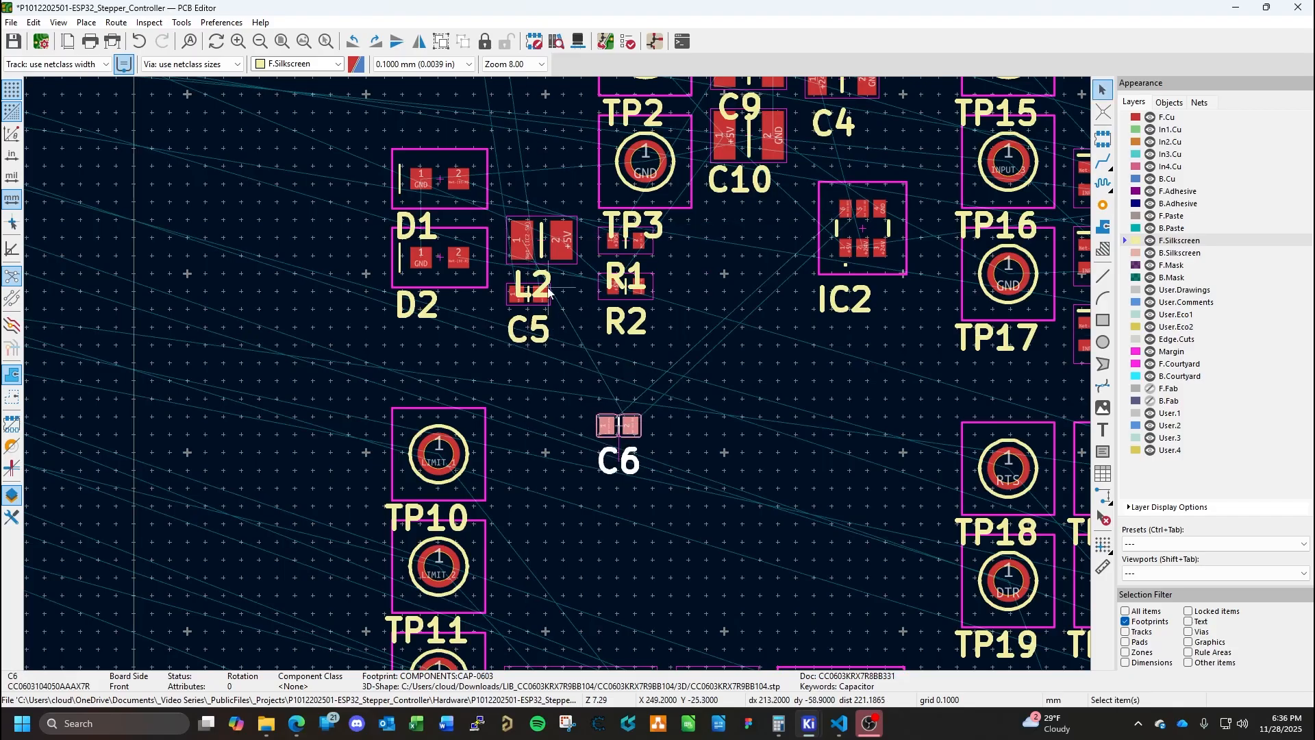
Move capacitor C5 up to the IC1 group, placing it below C3 and just right of inductor L1.
click(531, 294)
drag(528, 296, 528, 311)
scroll(528, 311, down, 3)
click(557, 378)
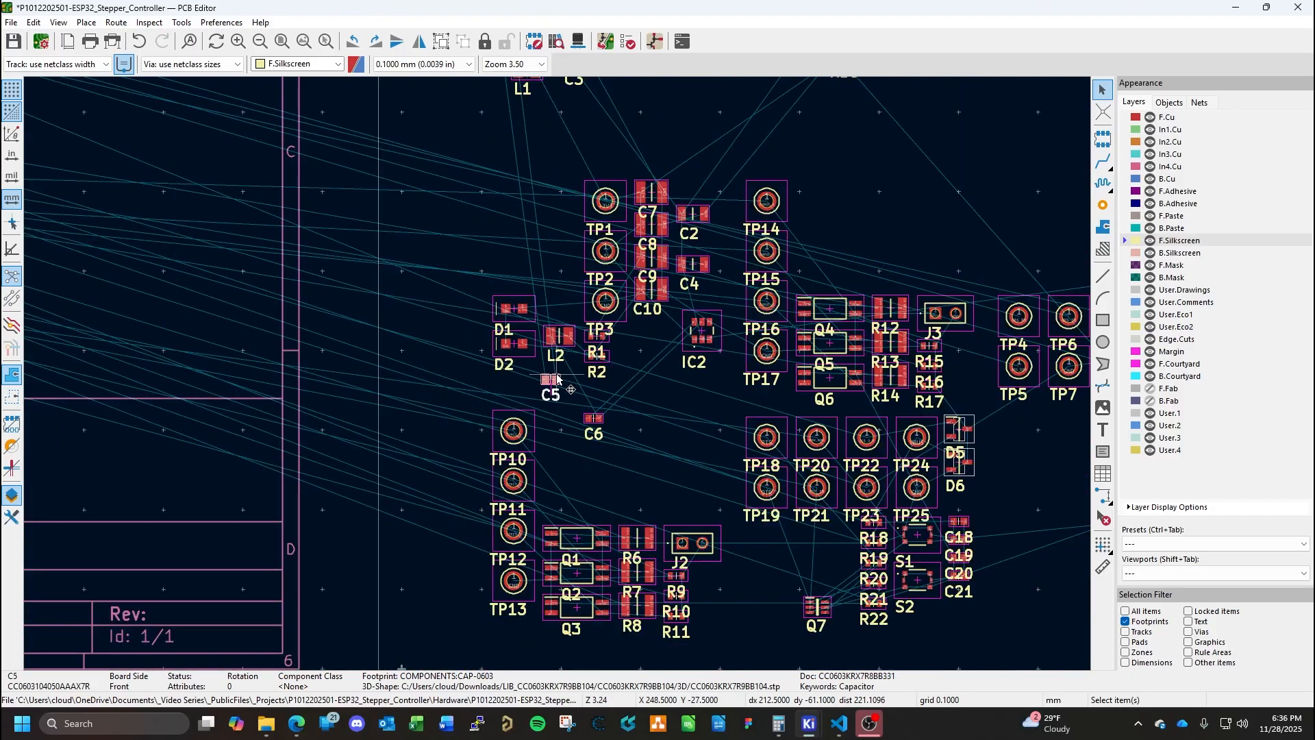
middle_drag(570, 362, 567, 532)
drag(554, 550, 564, 273)
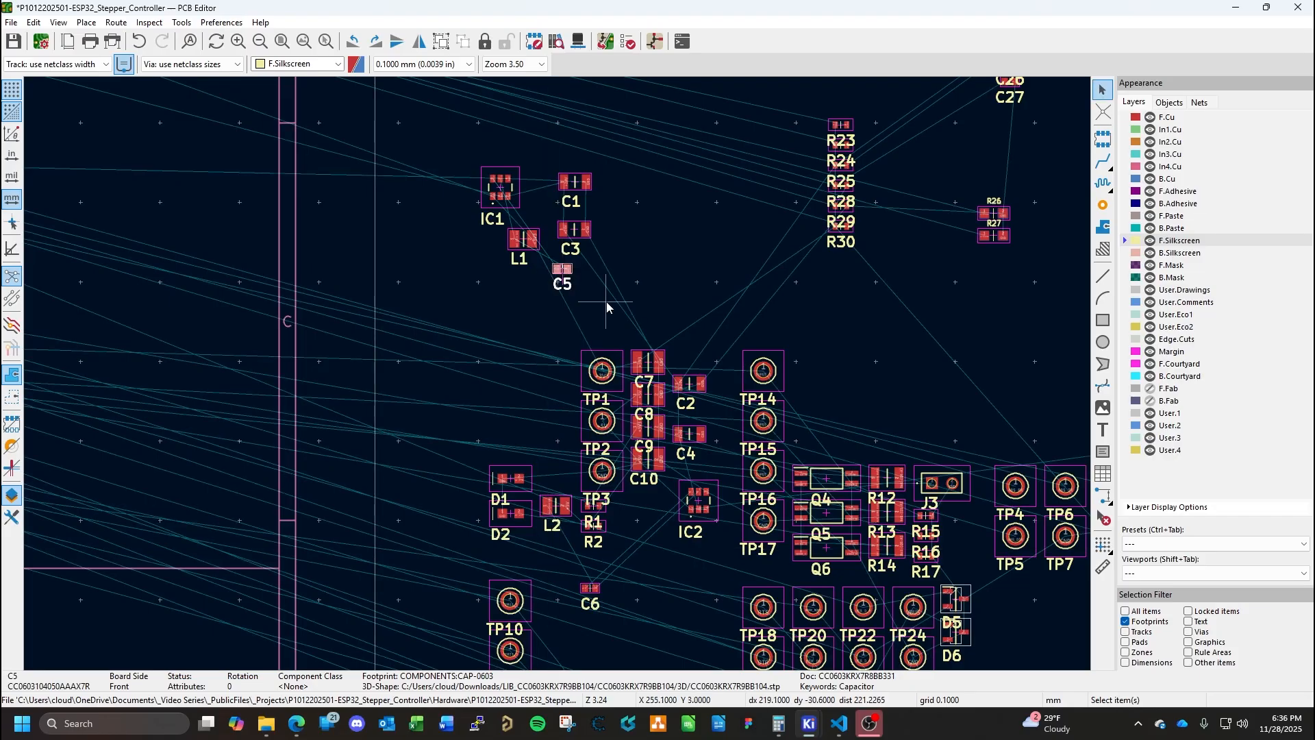
Check the 3.3V supply's output capacitors in the schematic, and move capacitor C7 just right of C1 on the PCB.
scroll(605, 325, down, 2)
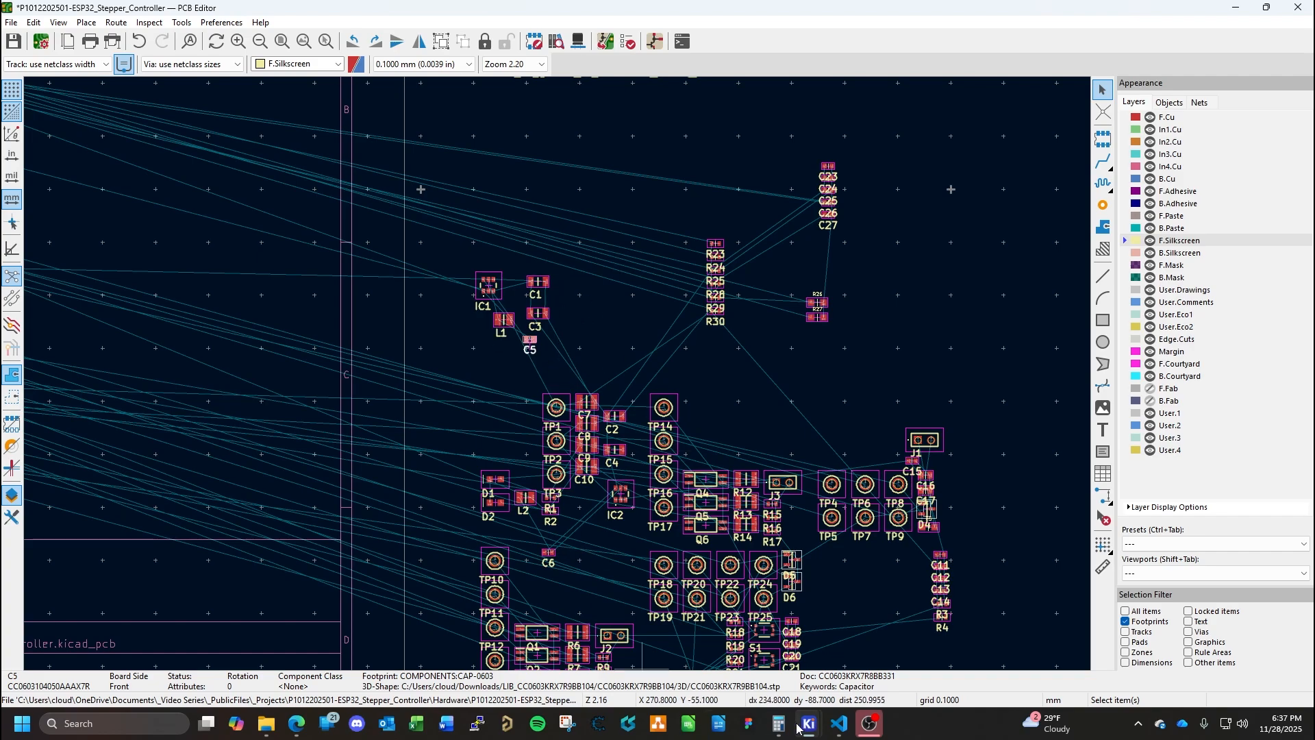
mouse_move(807, 725)
click(860, 613)
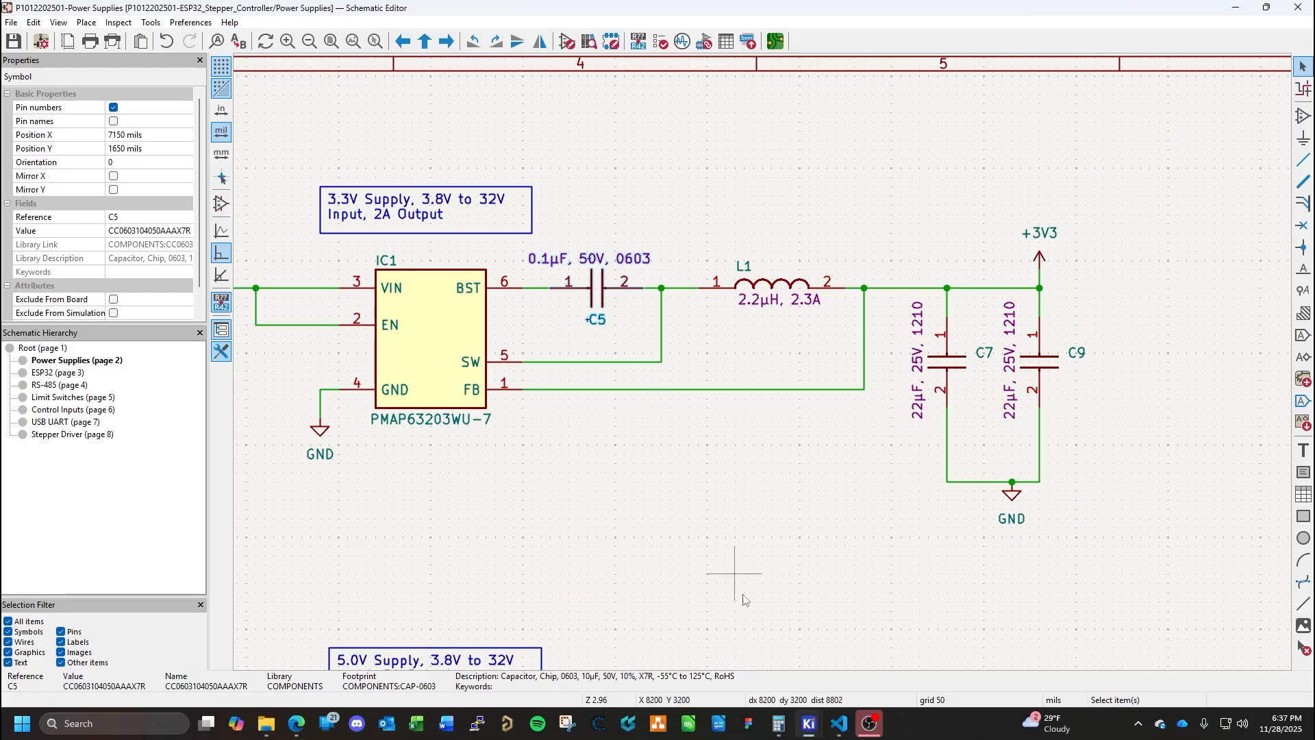
mouse_move(810, 727)
click(957, 655)
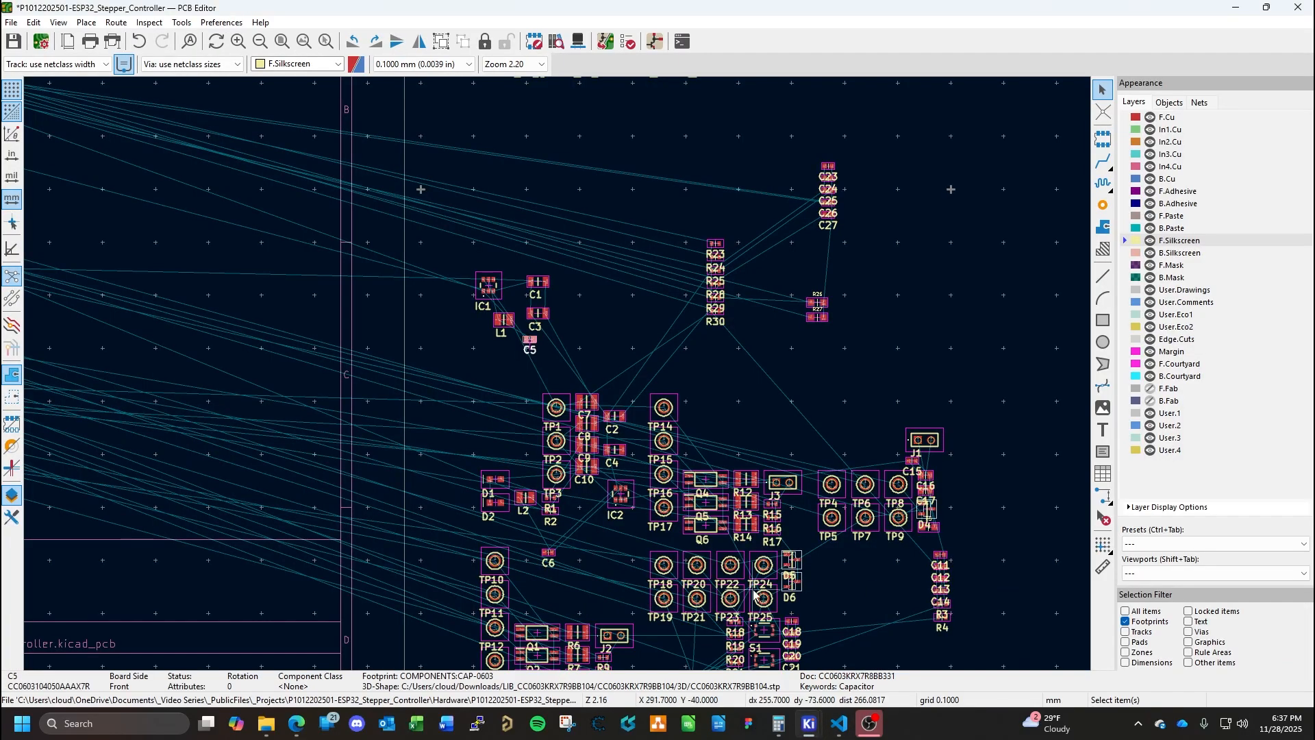
drag(595, 398, 588, 274)
Move capacitor C9 directly below C7, to the right of C3.
click(594, 449)
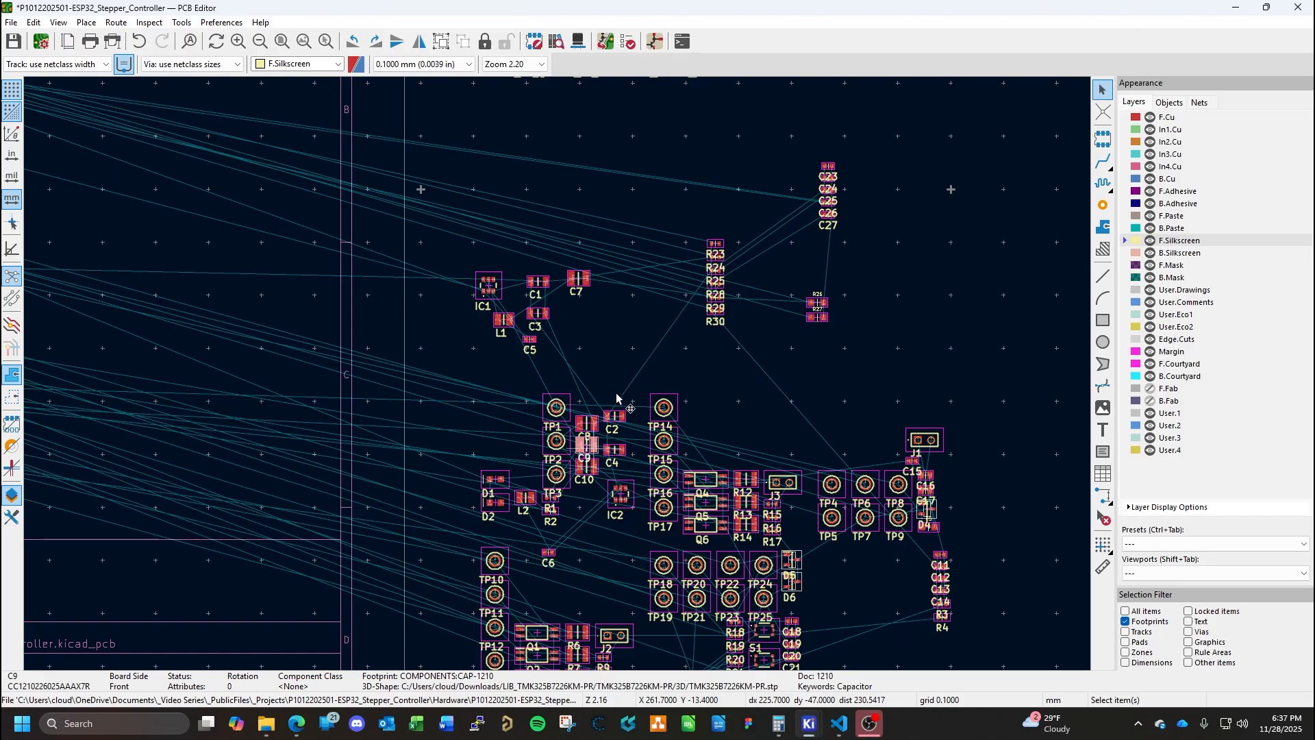
key(e)
key(Escape)
drag(594, 452, 587, 324)
Select all seven 3.3V supply parts around IC1 and move them together onto the board, just right of diode D3.
middle_drag(565, 383, 615, 433)
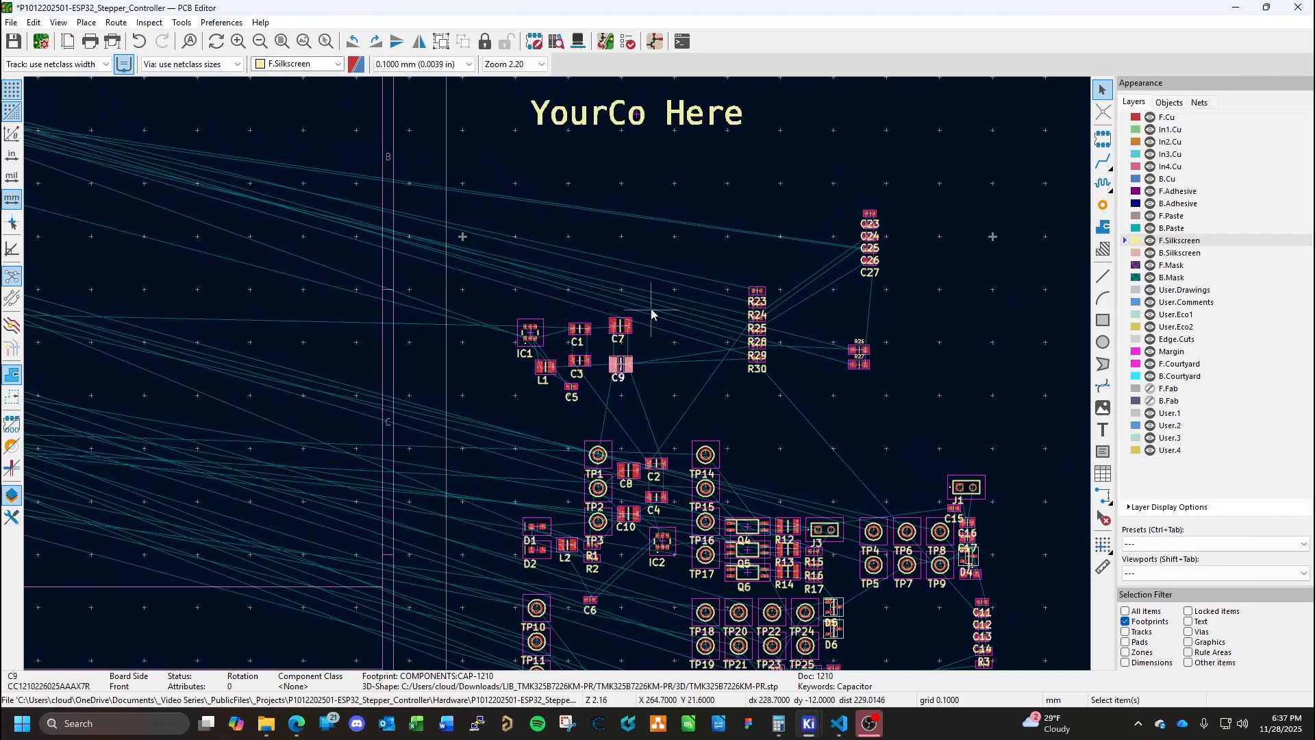
drag(651, 309, 507, 410)
scroll(557, 374, down, 2)
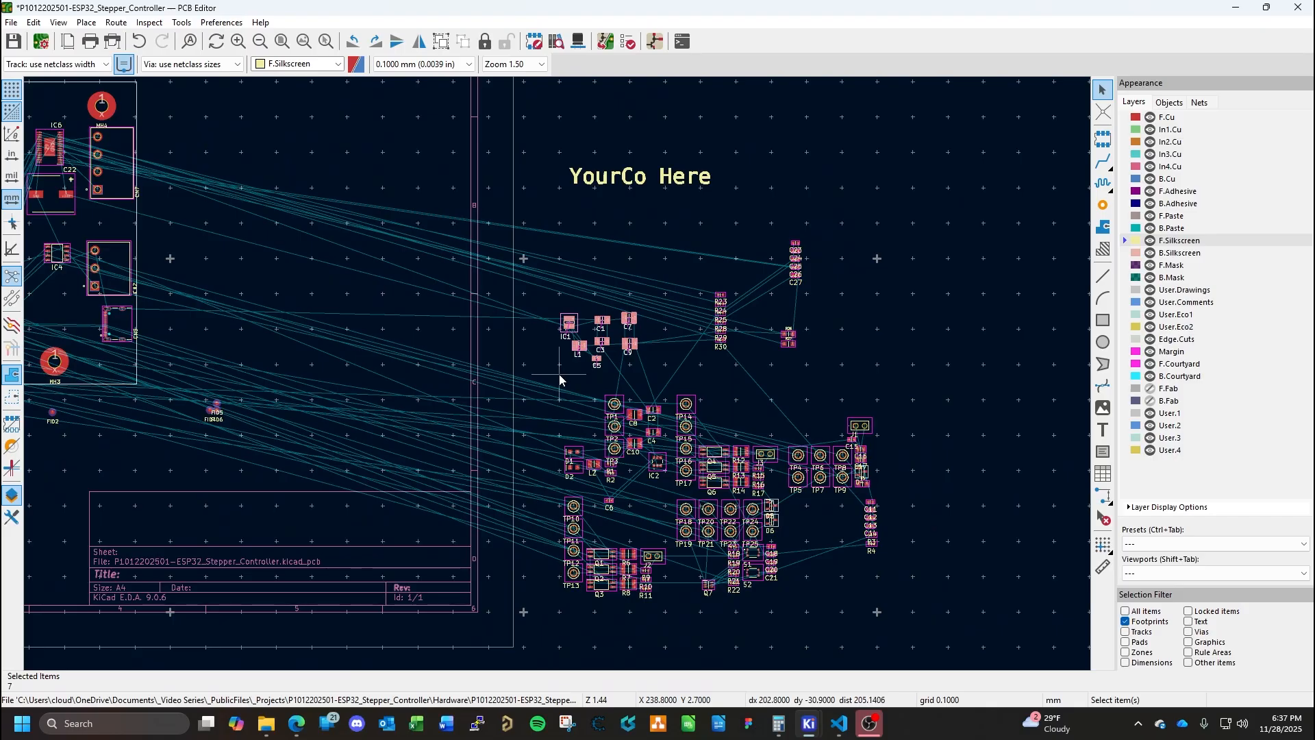
middle_drag(630, 376, 772, 473)
drag(815, 422, 463, 354)
middle_drag(490, 426, 850, 536)
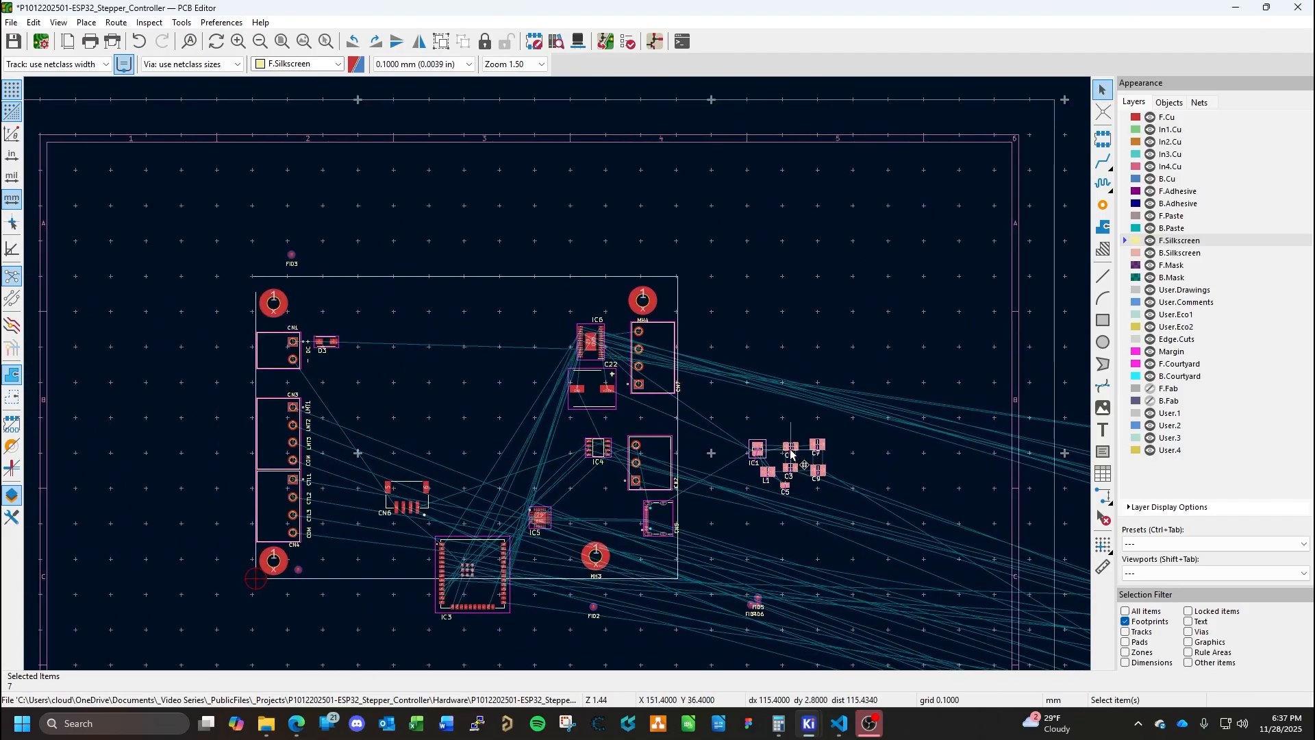
drag(791, 450, 404, 327)
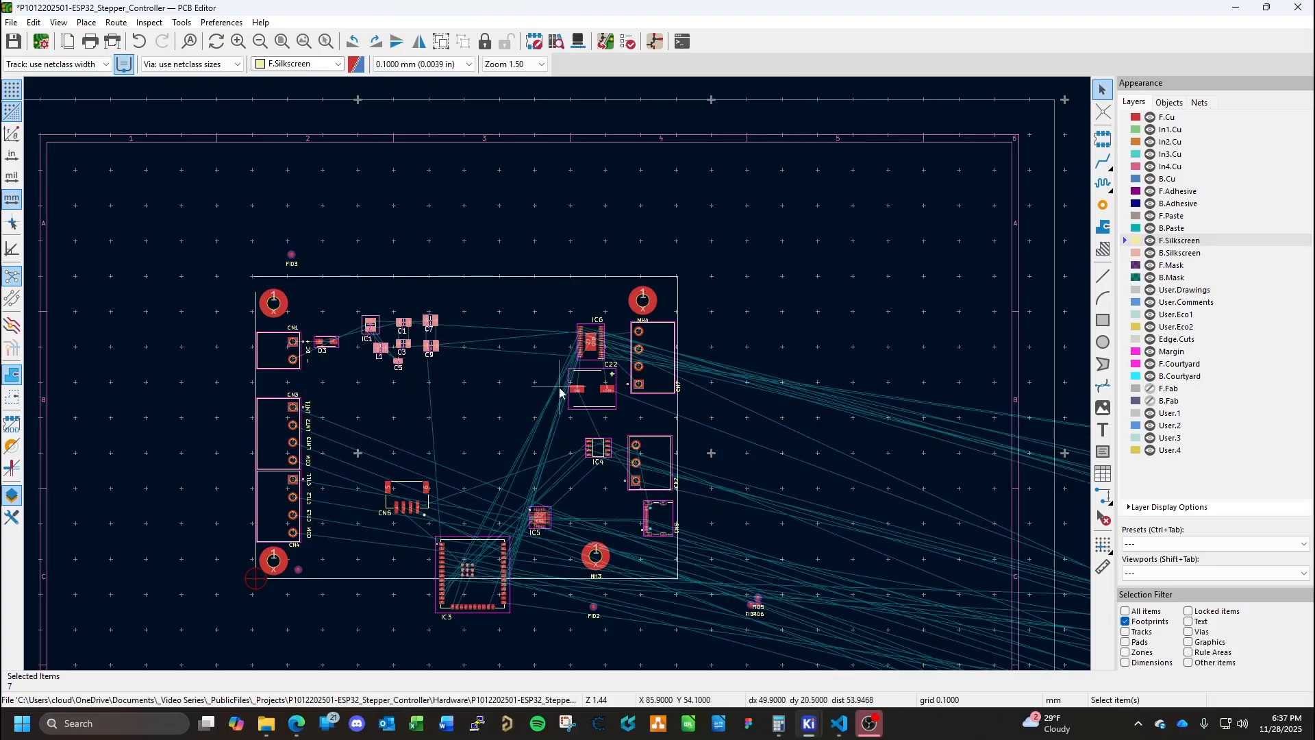
click(834, 401)
Move inductor L2 into the open space above the unplaced test points, and place regulator IC2 just to its right.
mouse_move(901, 512)
middle_down()
mouse_move(349, 447)
mouse_move(316, 473)
middle_up()
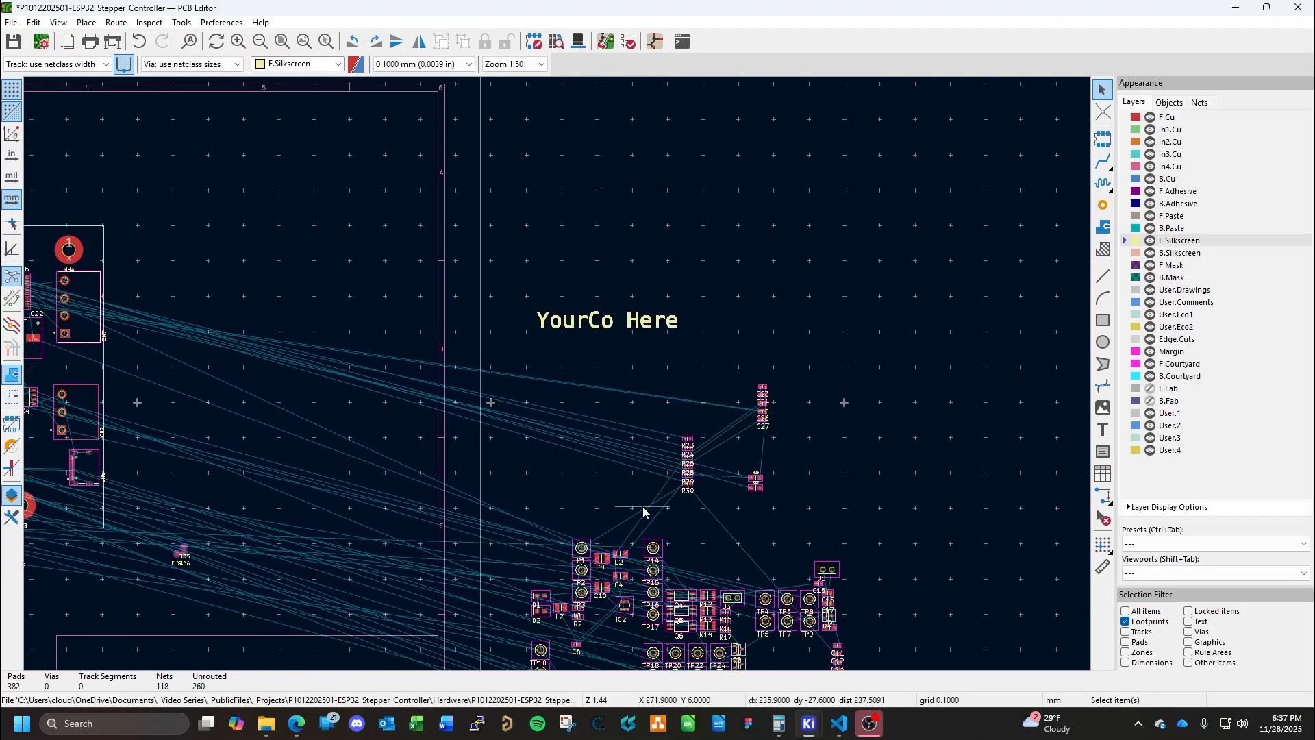
middle_drag(644, 508, 540, 425)
scroll(509, 470, up, 2)
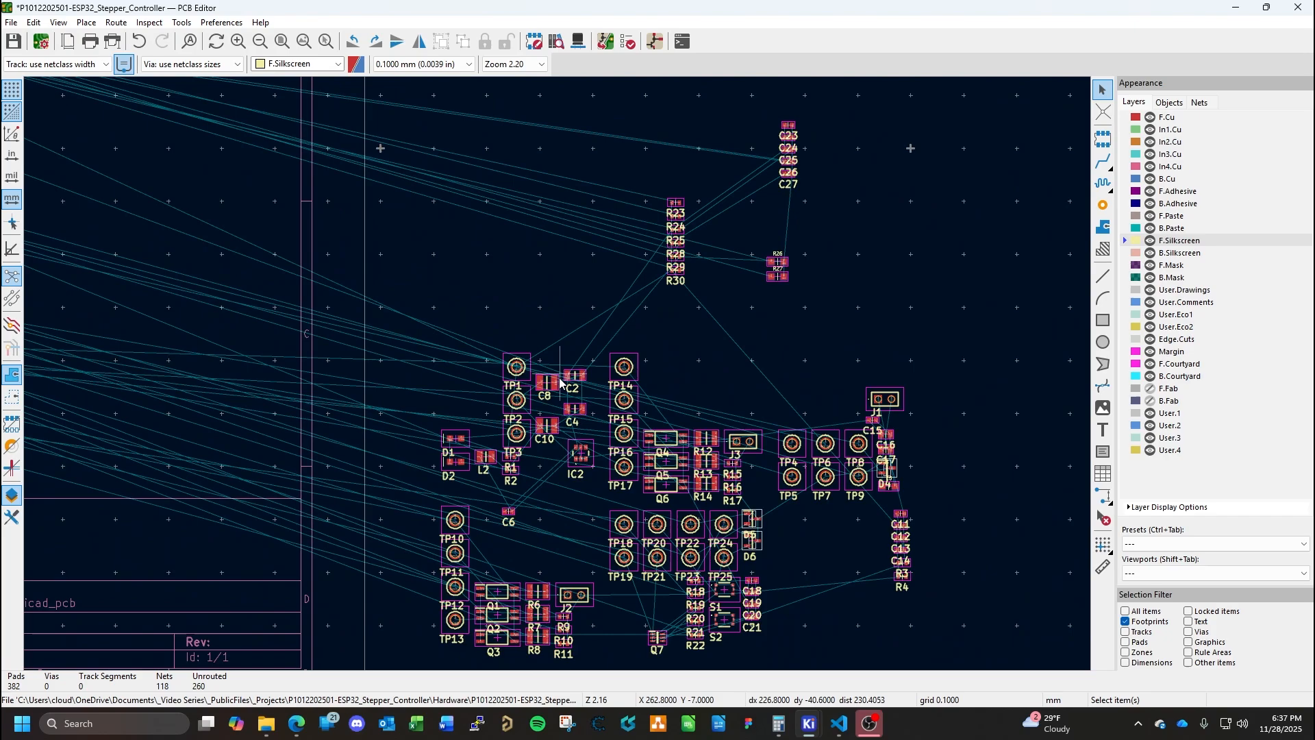
click(485, 457)
key(e)
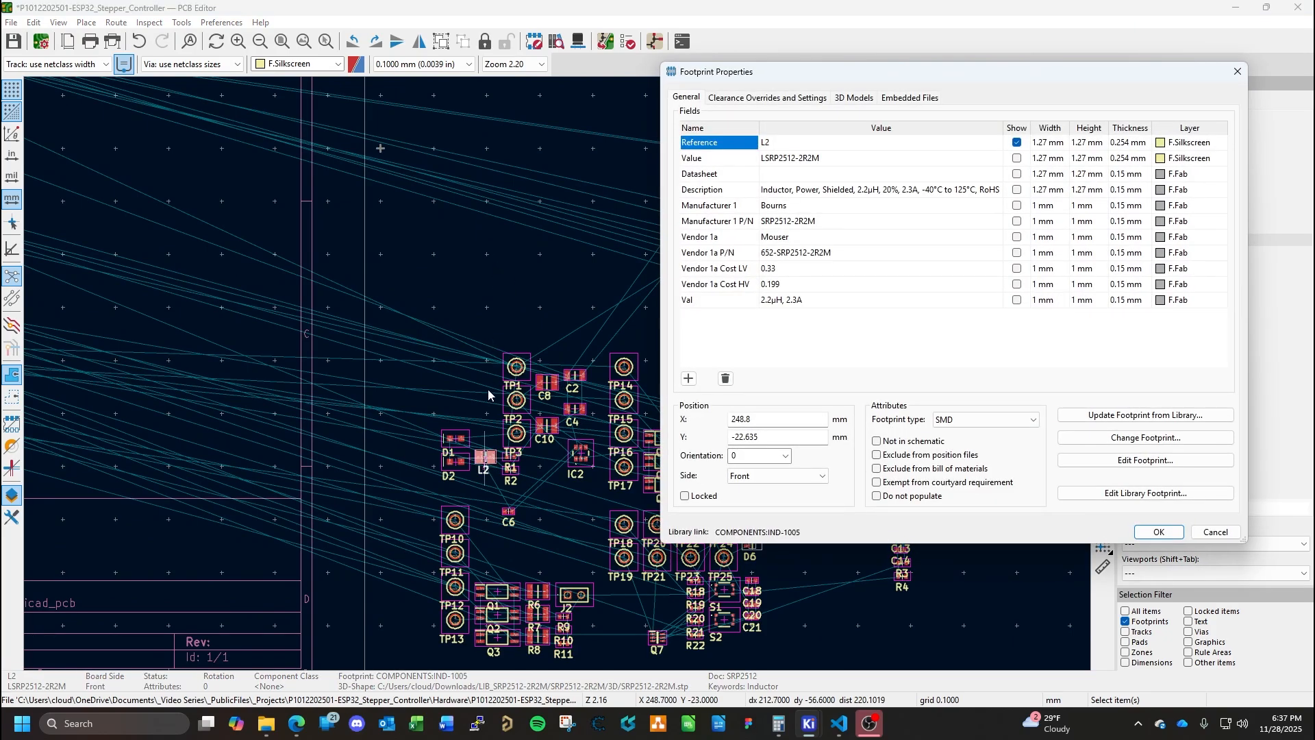
key(Escape)
drag(485, 455, 487, 278)
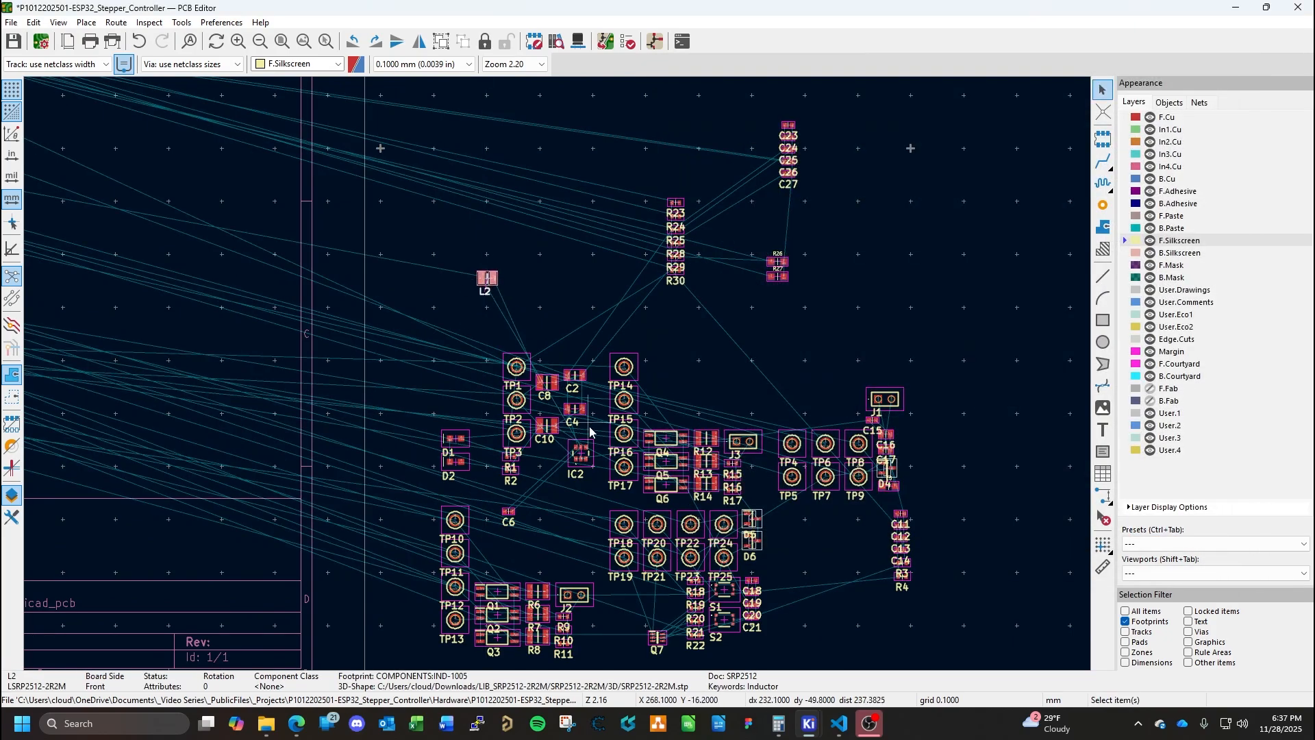
click(584, 461)
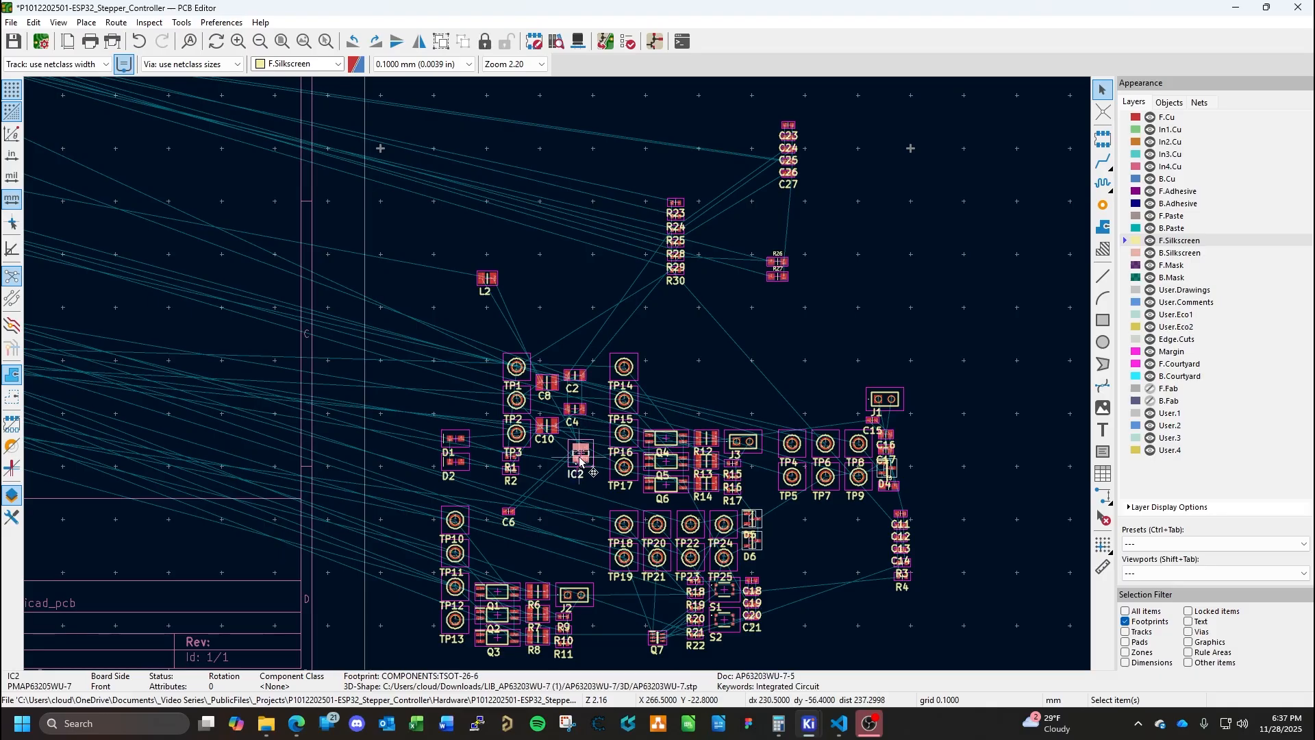
drag(584, 450, 528, 272)
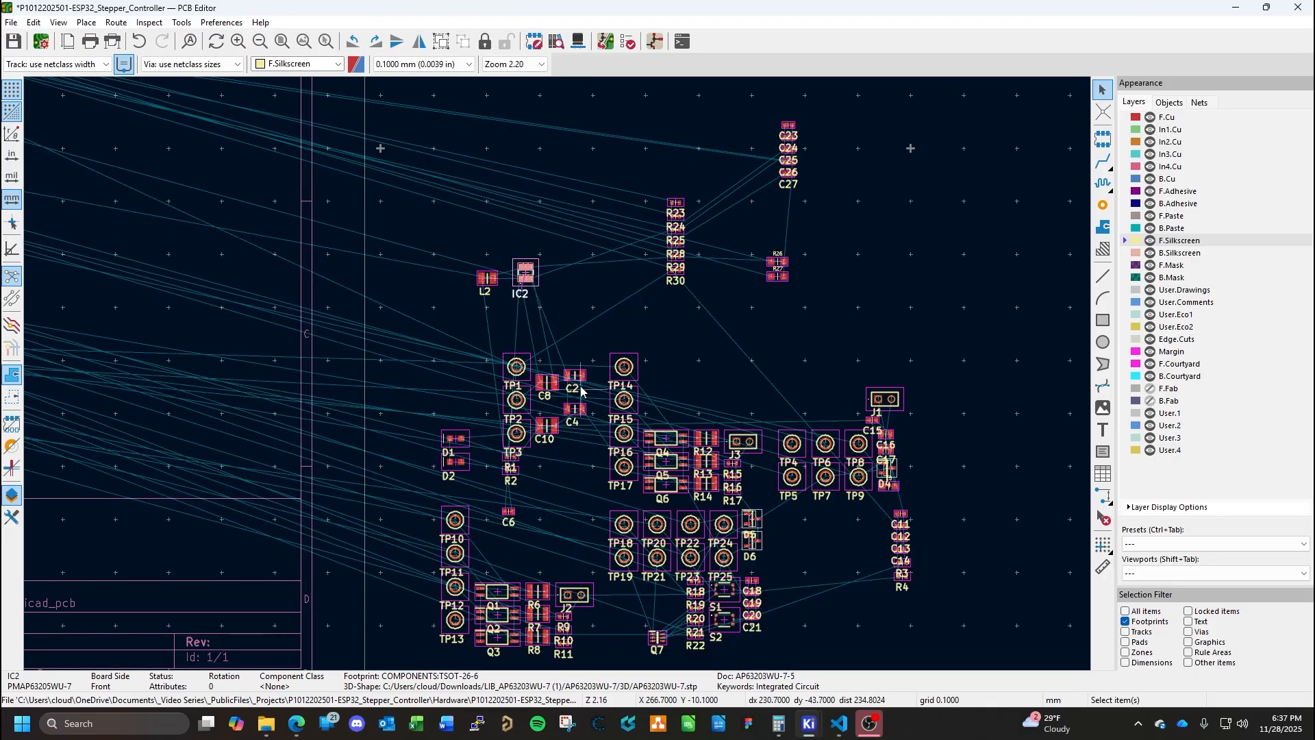
Check IC2's input capacitors in the schematic, then place C2 just right of IC2 and C4 below and right of C2 on the PCB.
mouse_move(800, 734)
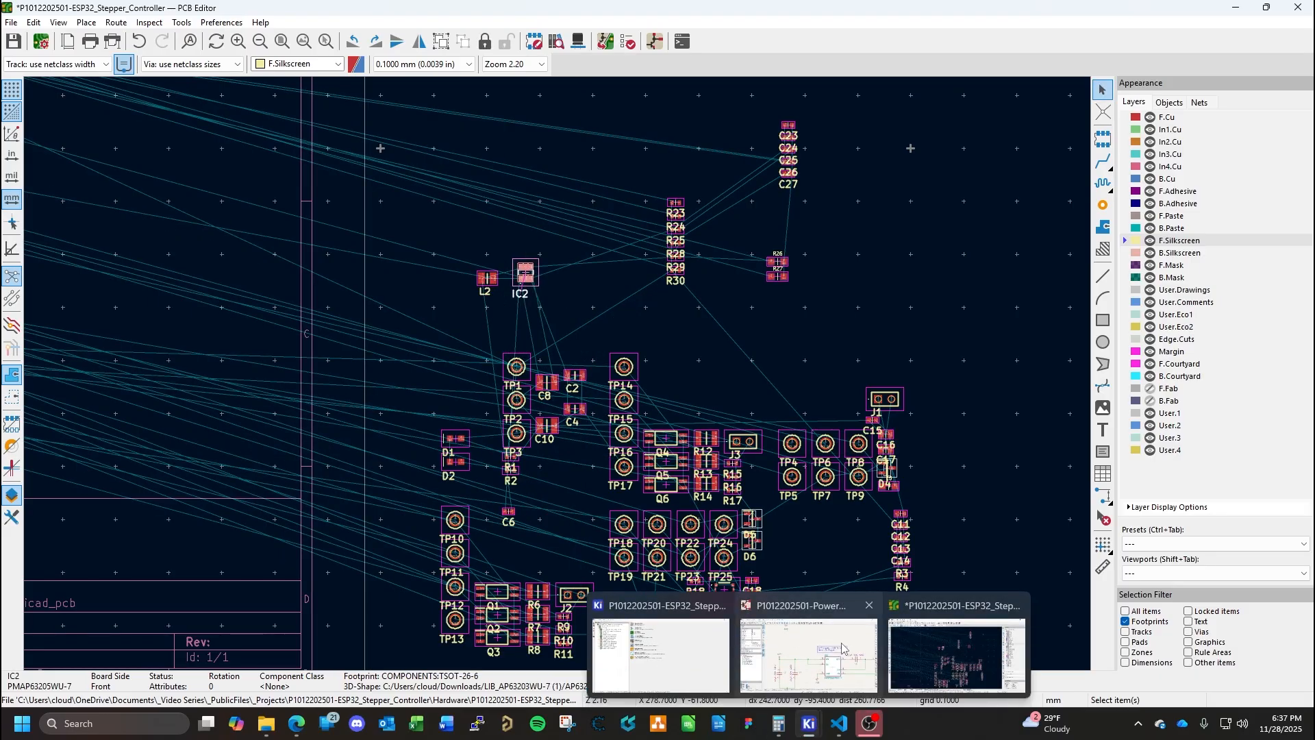
click(953, 647)
scroll(763, 367, down, 2)
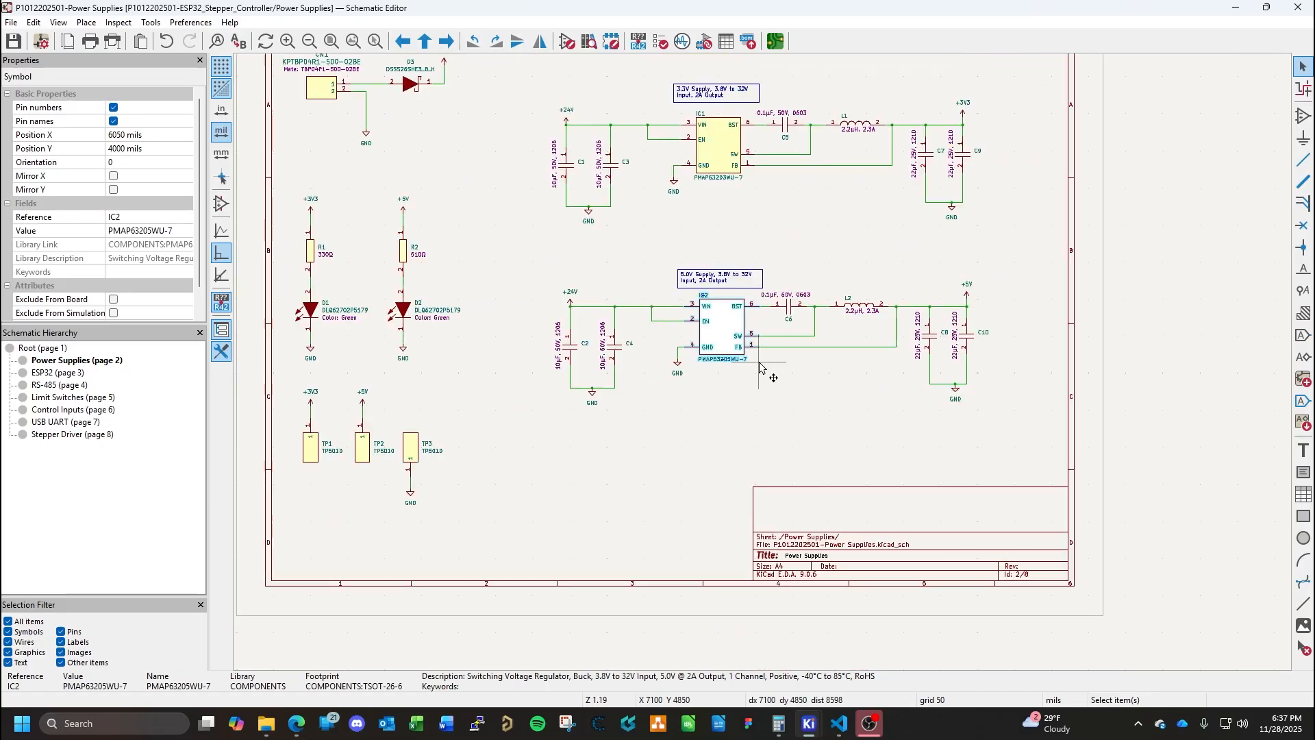
scroll(763, 363, up, 2)
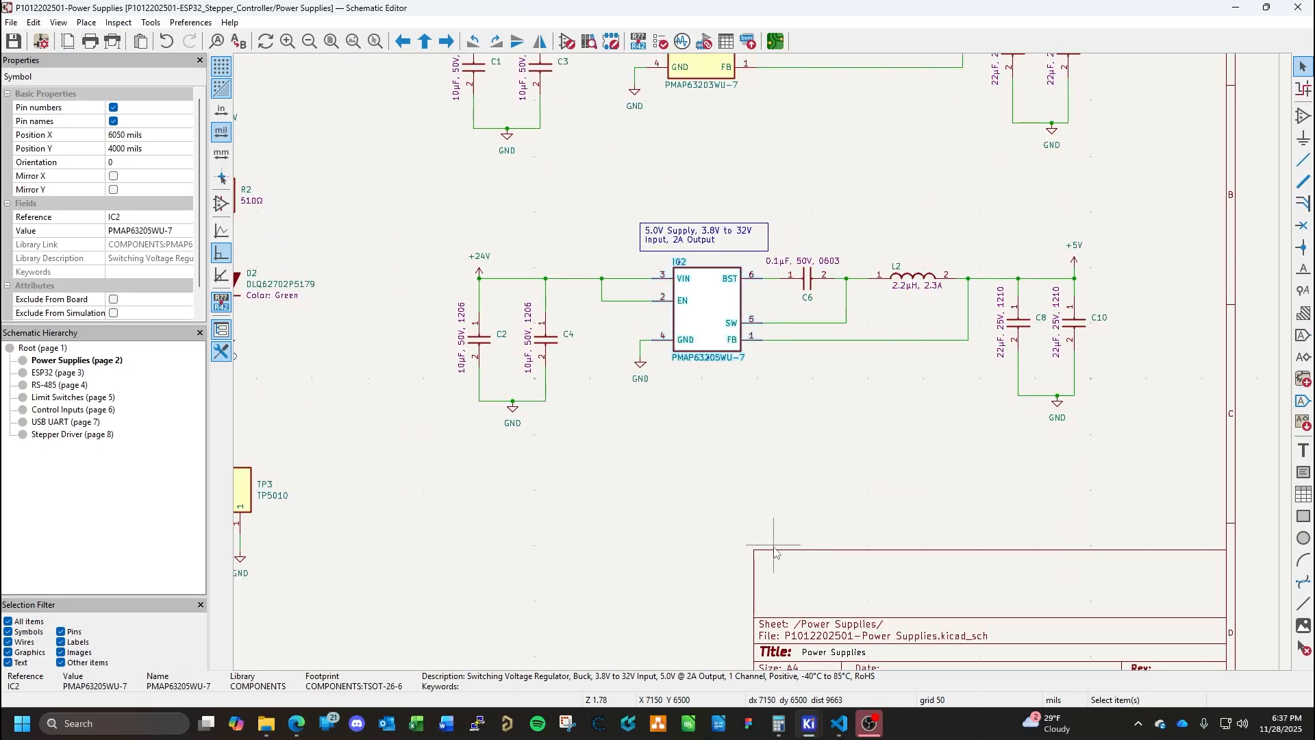
mouse_move(802, 734)
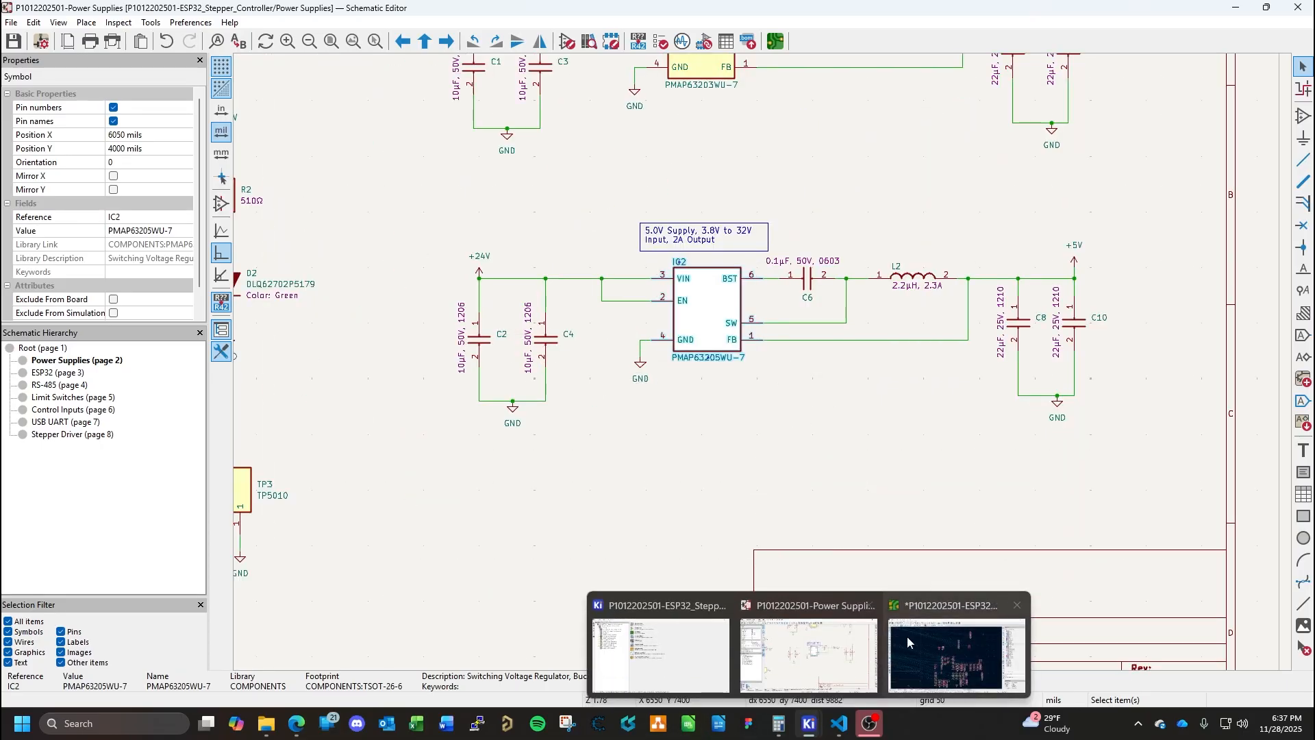
click(954, 644)
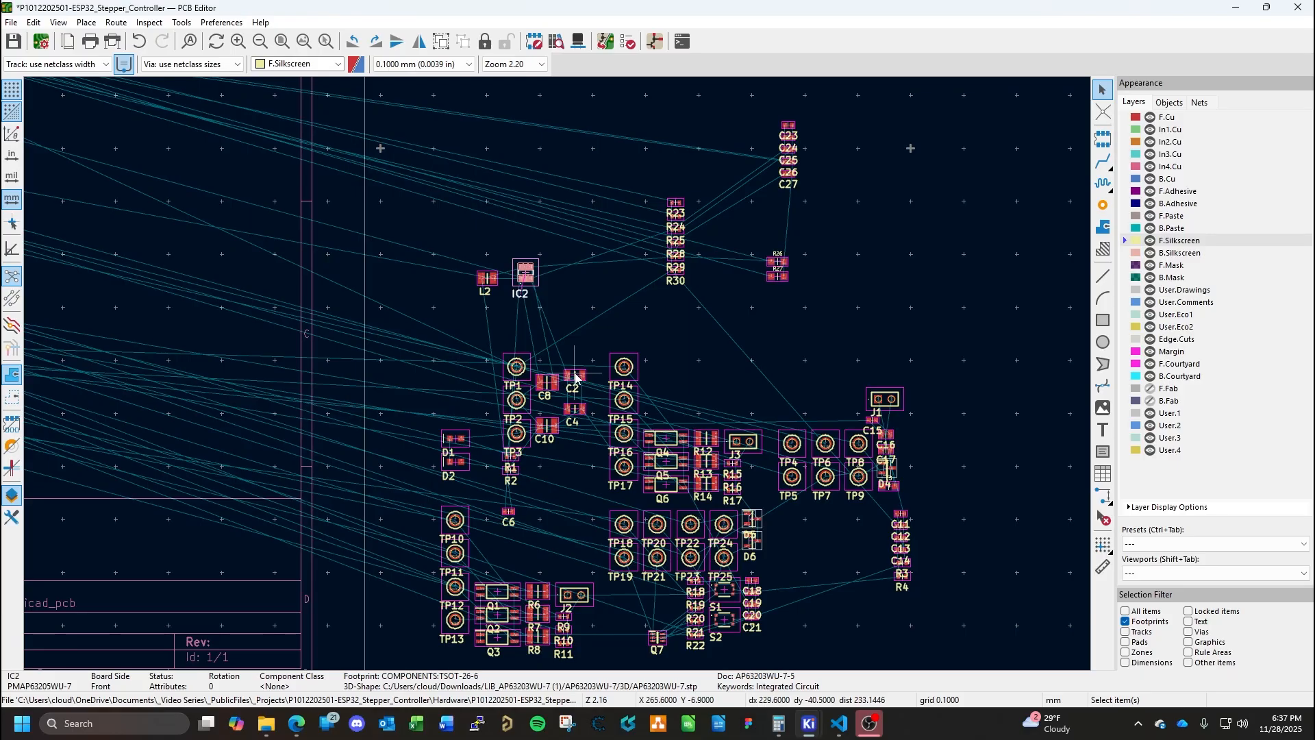
drag(574, 376, 558, 279)
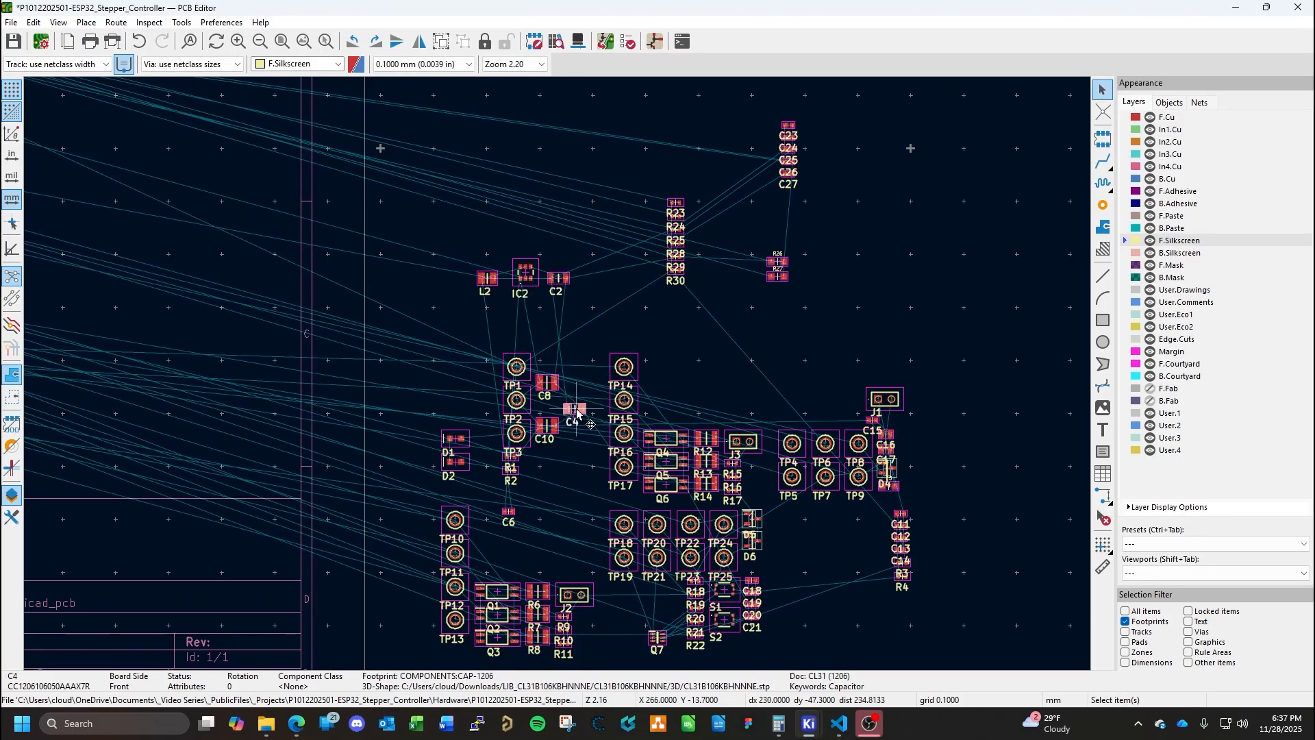
drag(575, 409, 577, 296)
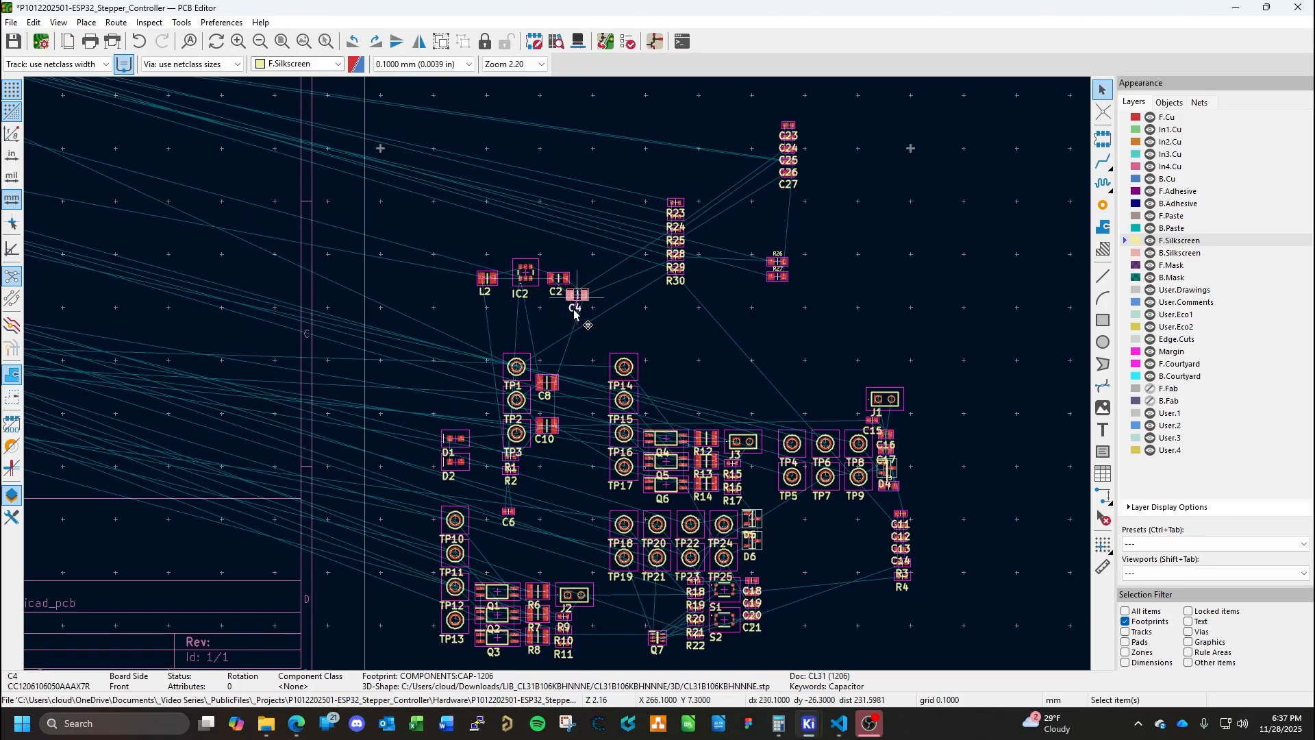
Move capacitor C6 up to the IC2 group, directly below C2.
drag(509, 514, 509, 518)
double_click(513, 508)
key(Escape)
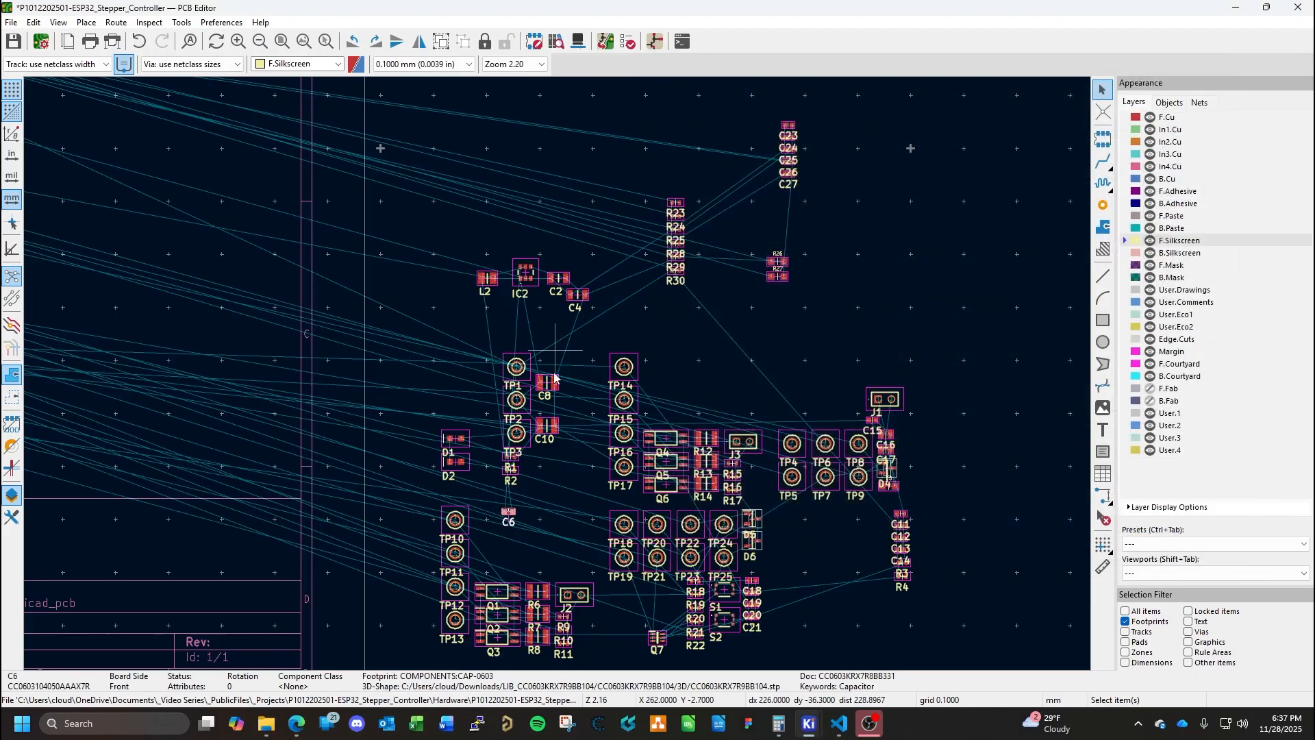
drag(511, 514, 556, 303)
Check the 5.0V supply's output capacitors in the schematic, and move capacitor C8 above and right of C2 on the PCB.
mouse_move(826, 723)
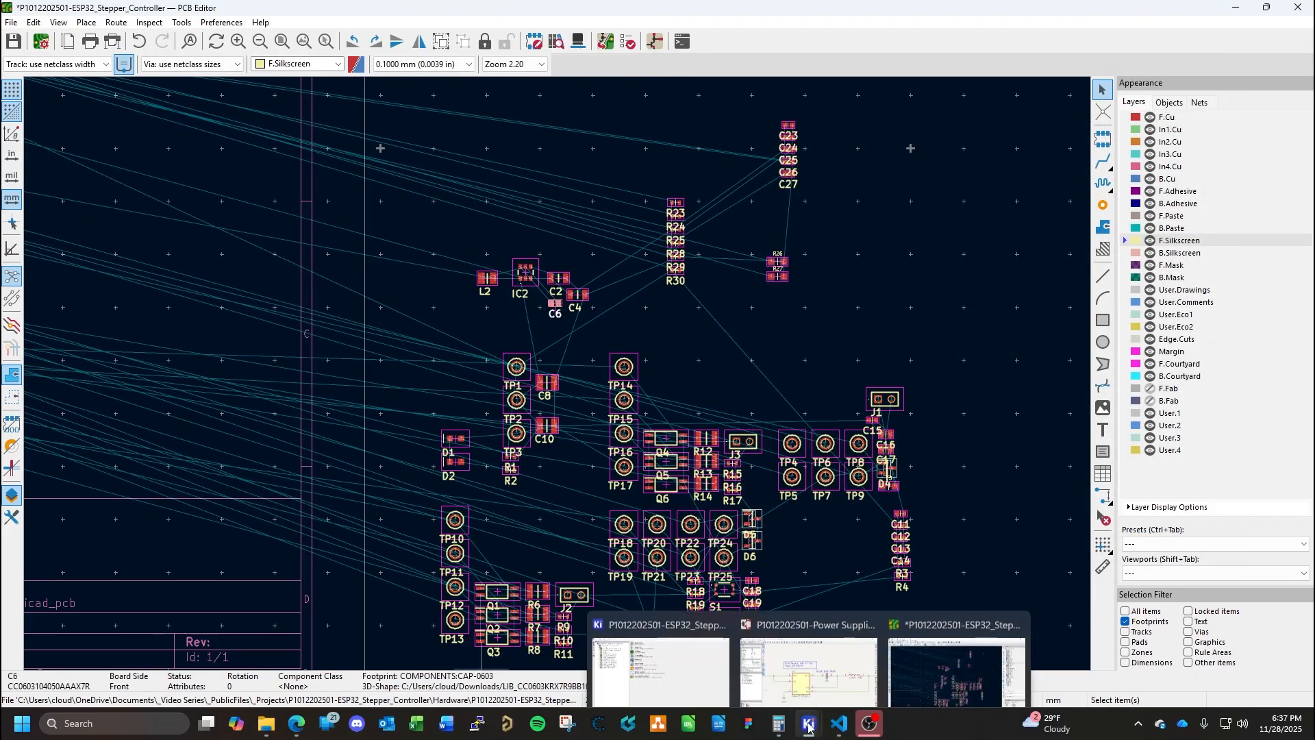
click(807, 644)
scroll(1108, 455, down, 2)
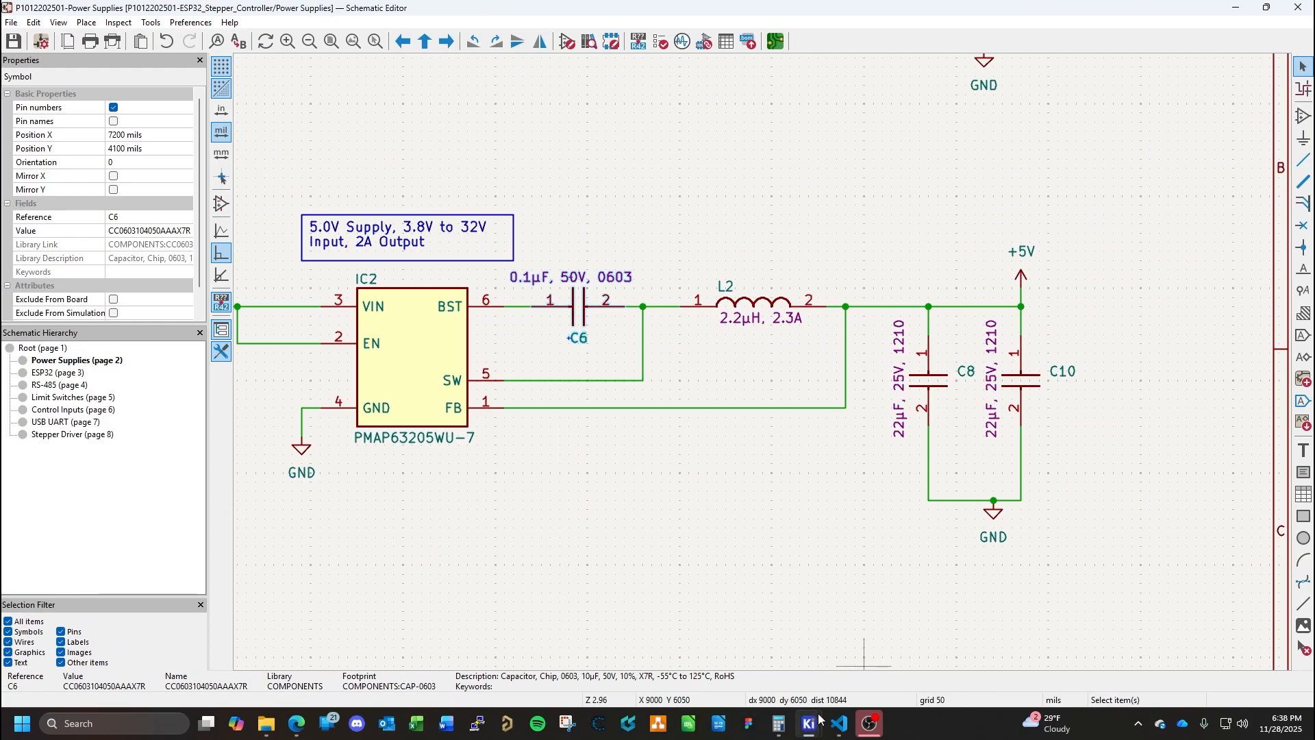
mouse_move(820, 719)
click(952, 626)
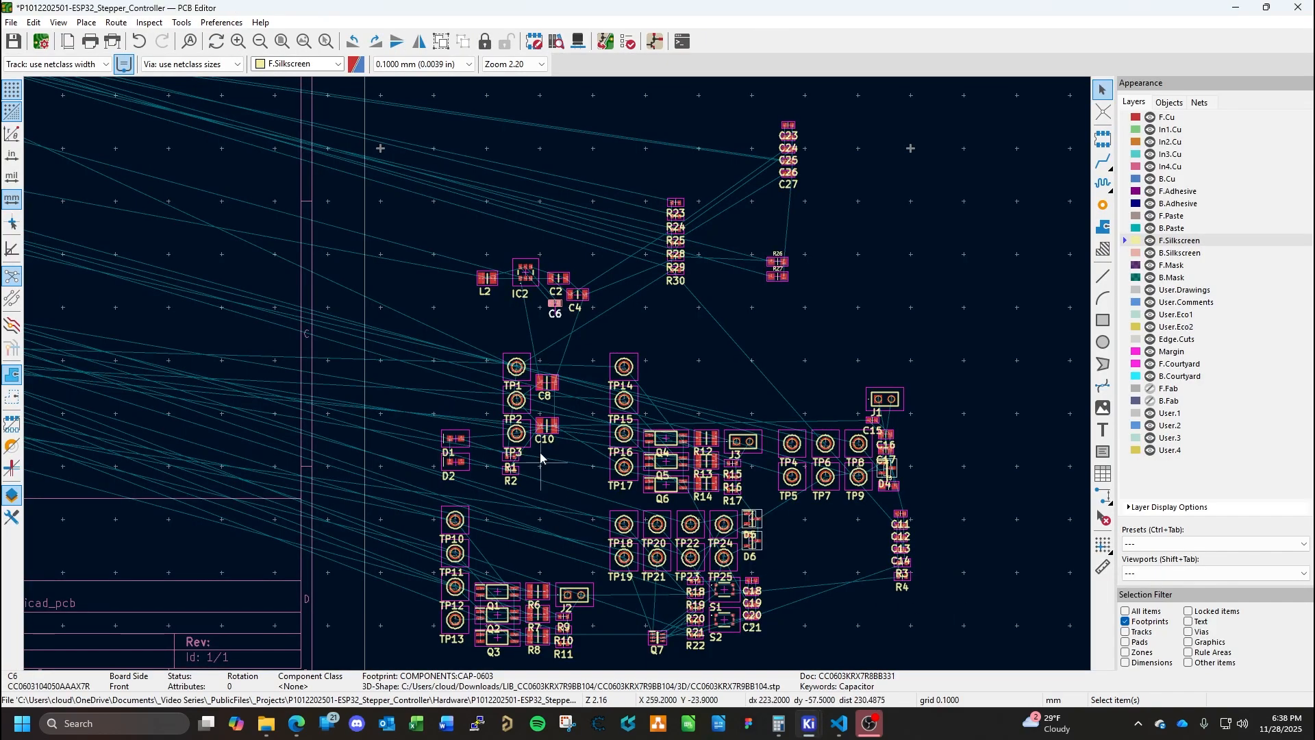
click(547, 384)
drag(547, 384, 590, 245)
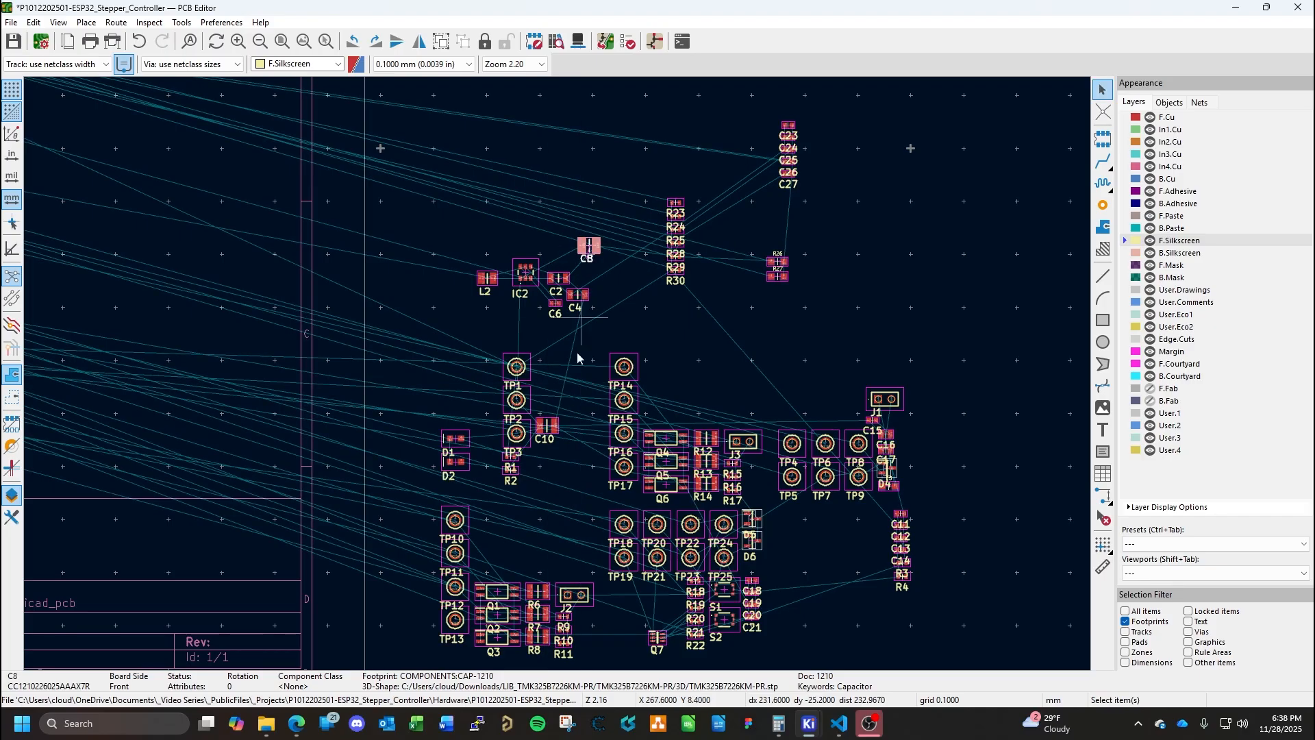
Move capacitor C10 below and slightly right of C8, beside C4.
double_click(551, 430)
key(Escape)
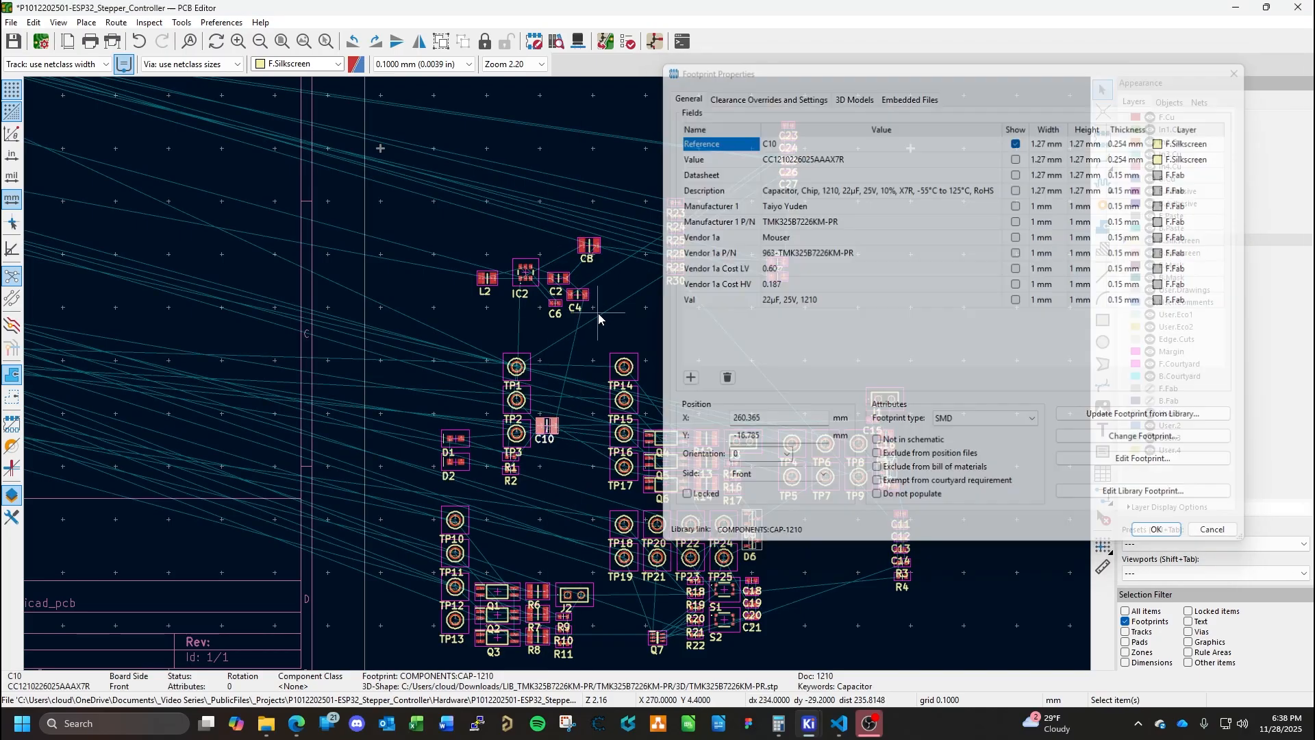
drag(550, 427, 608, 276)
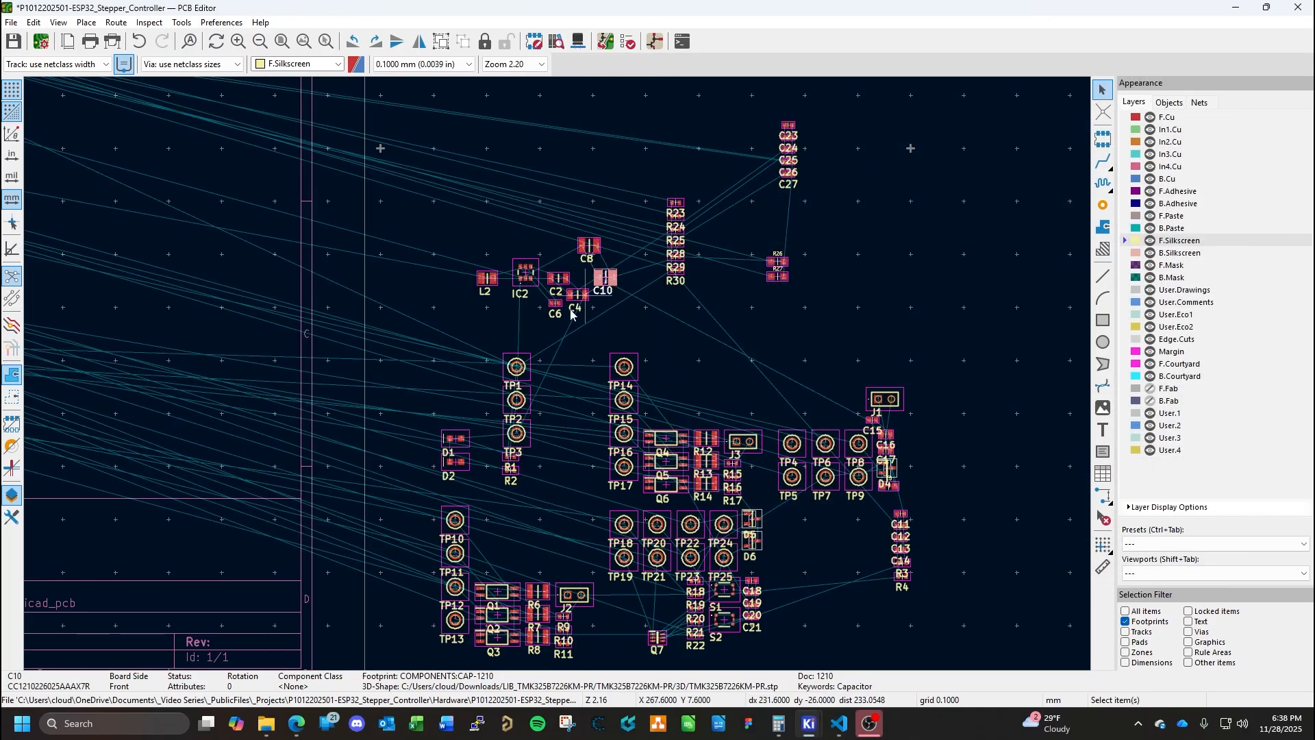
Select all seven 5.0V supply parts around IC2 and move them together onto the board, between the 3.3V supply parts and IC6.
scroll(565, 348, down, 3)
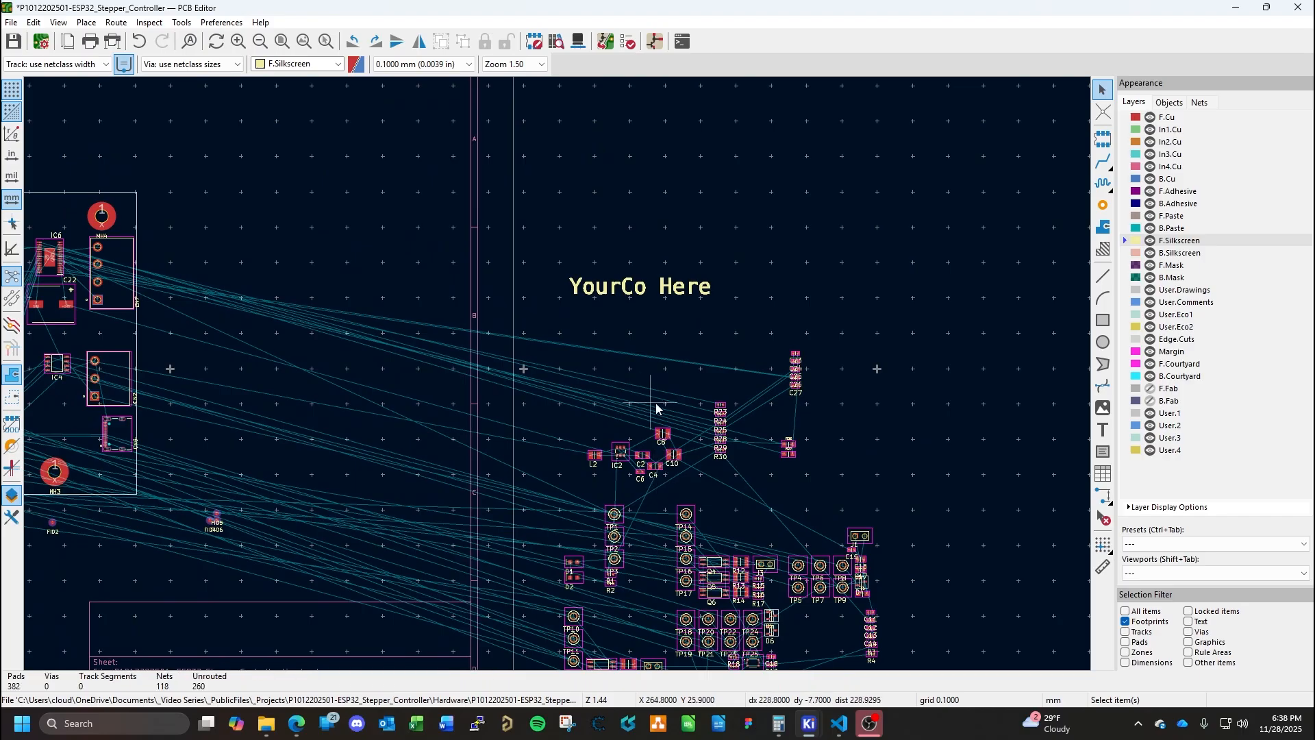
drag(683, 420, 540, 515)
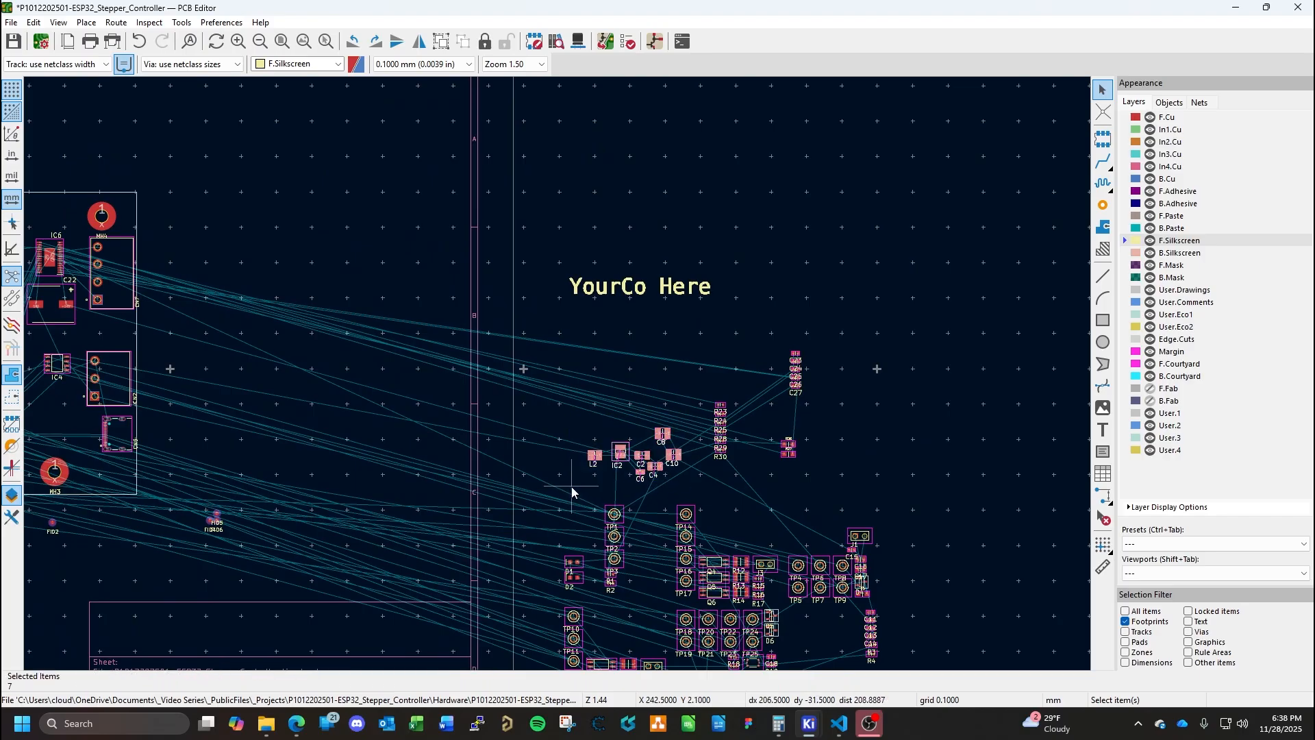
scroll(559, 377, down, 2)
middle_drag(559, 376, 713, 510)
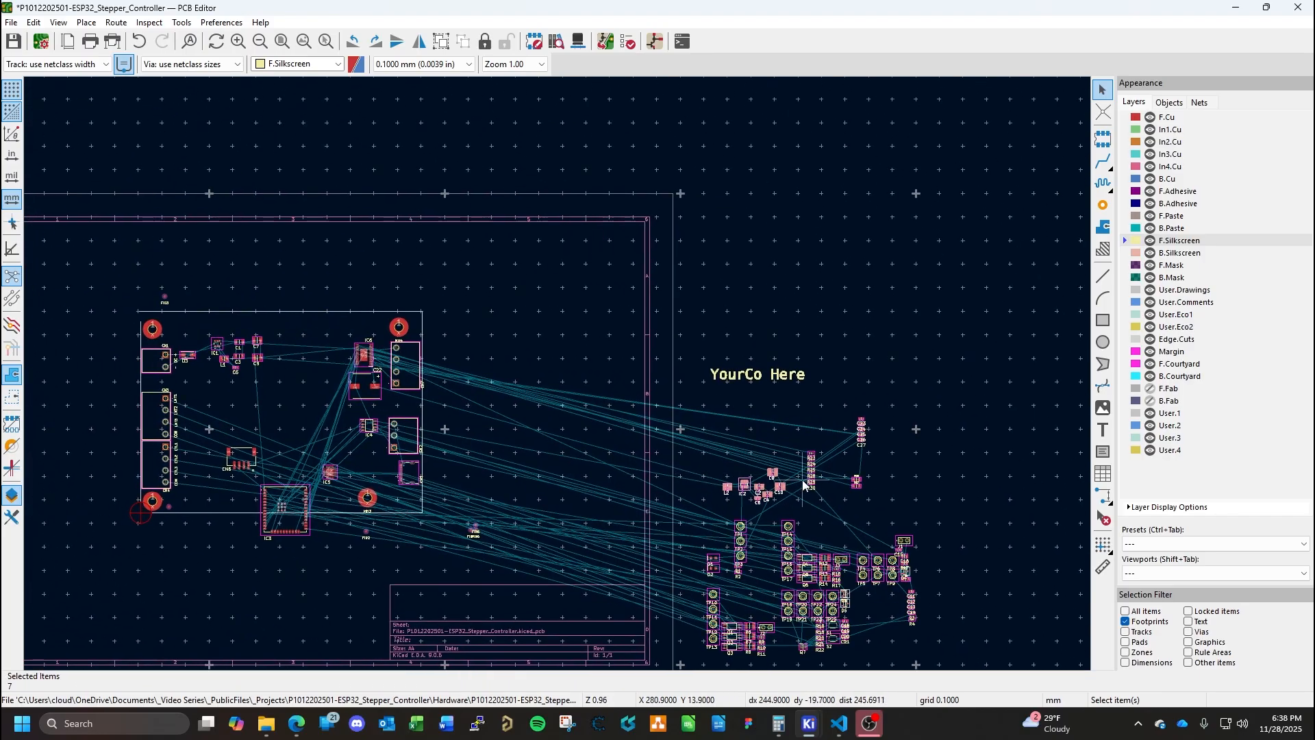
drag(780, 490, 328, 356)
click(528, 409)
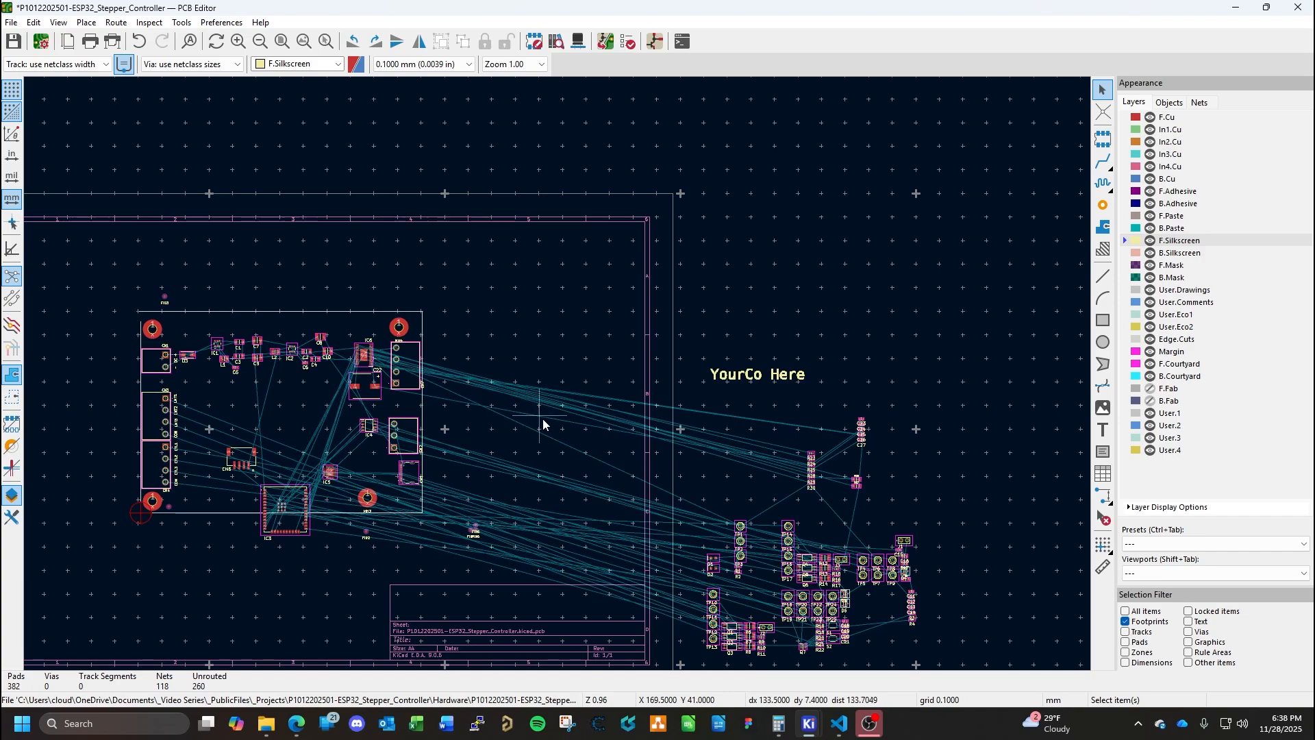
scroll(474, 421, up, 5)
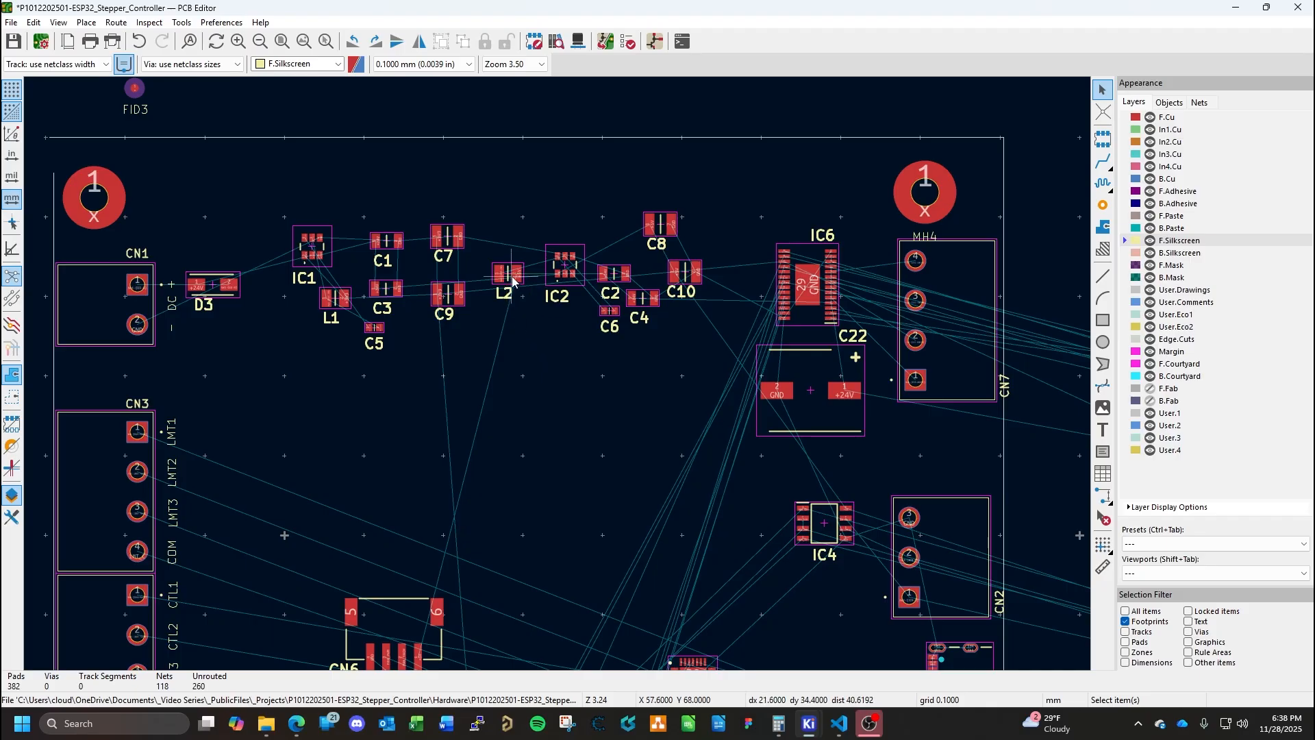
Move inductor L2 from beside IC2 to directly below capacitor C4.
drag(508, 277, 642, 345)
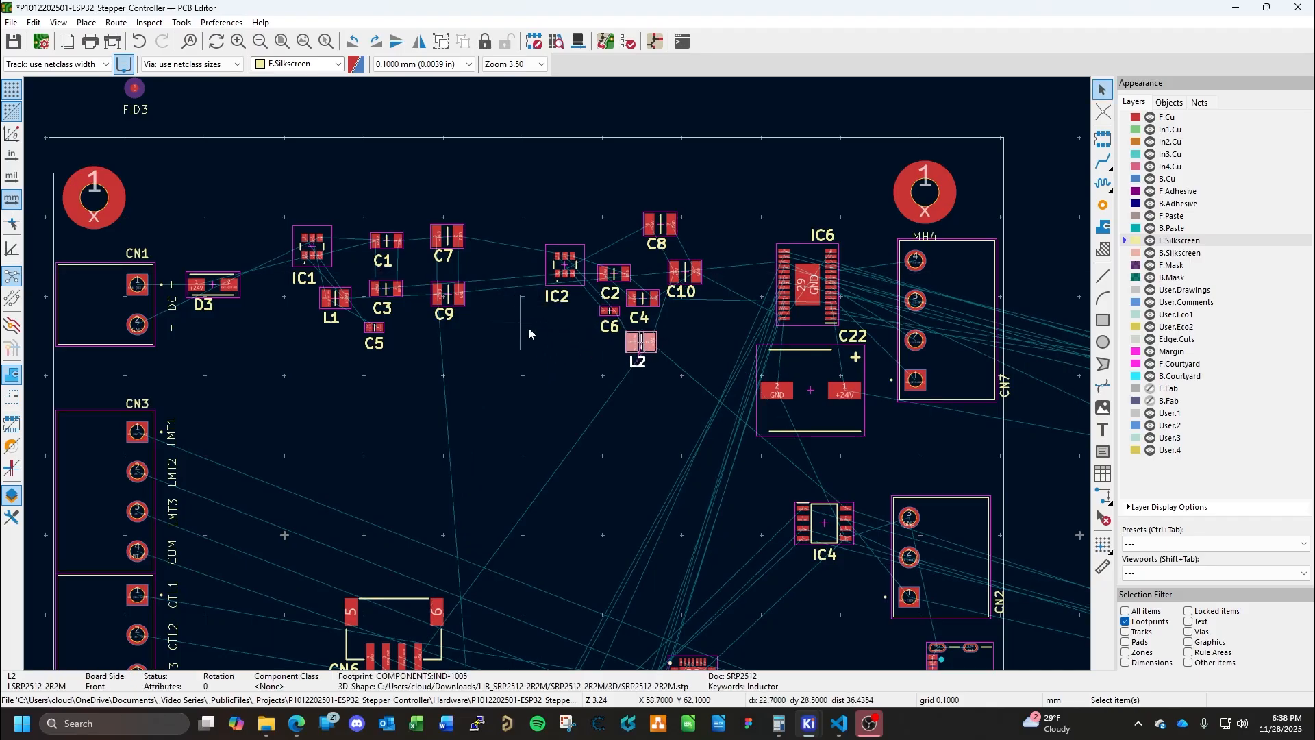
middle_drag(528, 327, 704, 414)
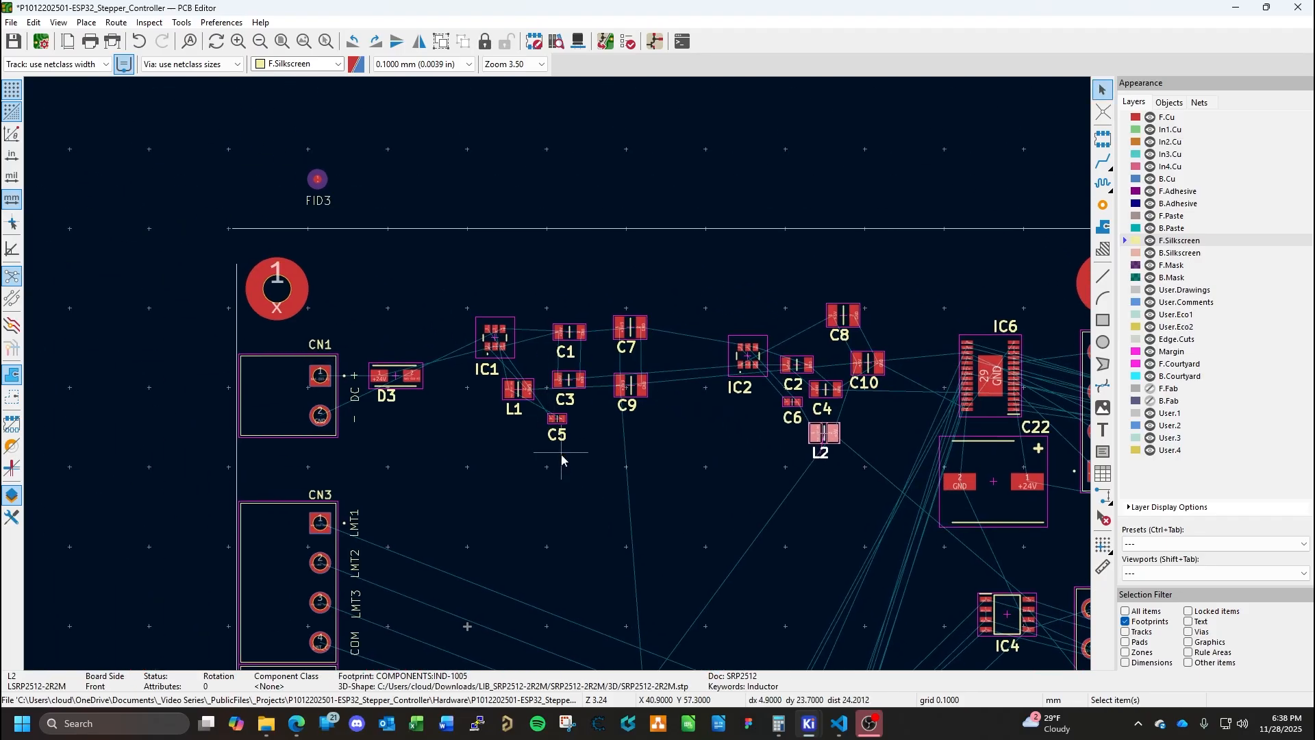
Try setting diode D3's Y position to 66 mm, and undo the change.
click(396, 381)
double_click(396, 381)
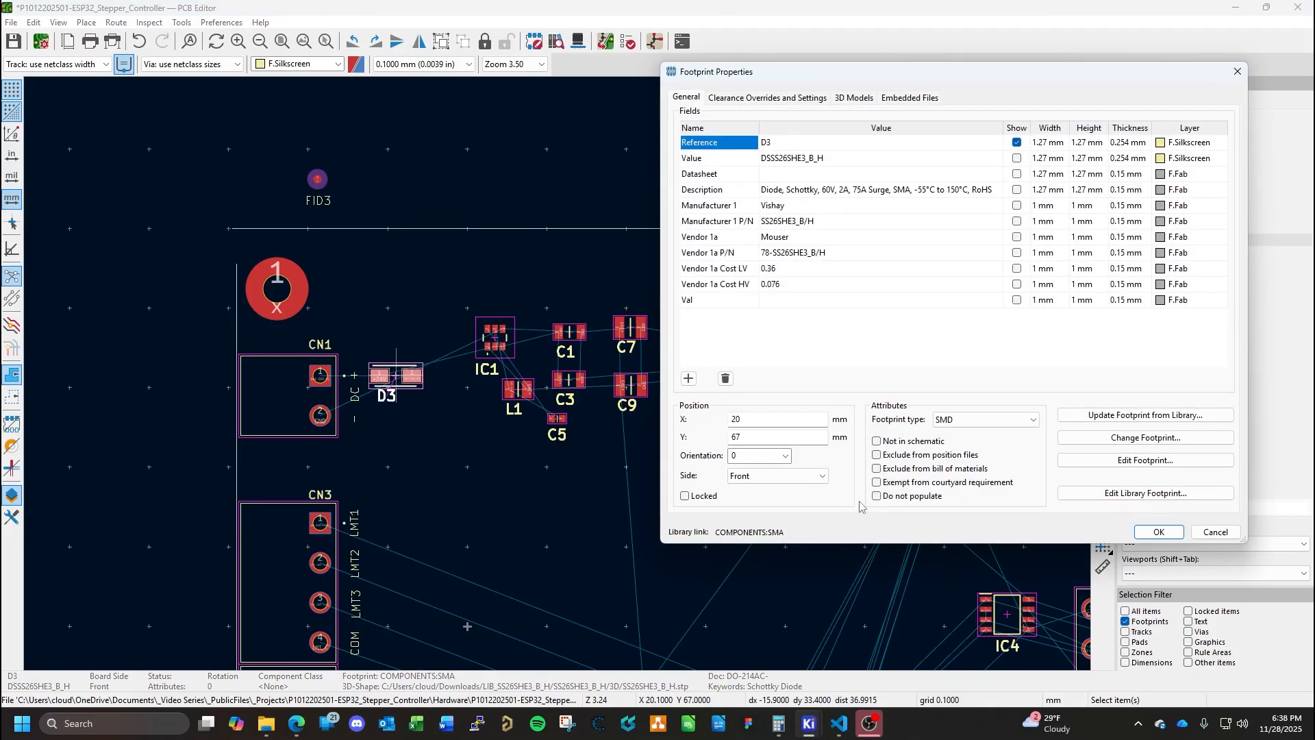
click(768, 439)
double_click(768, 438)
text(66)
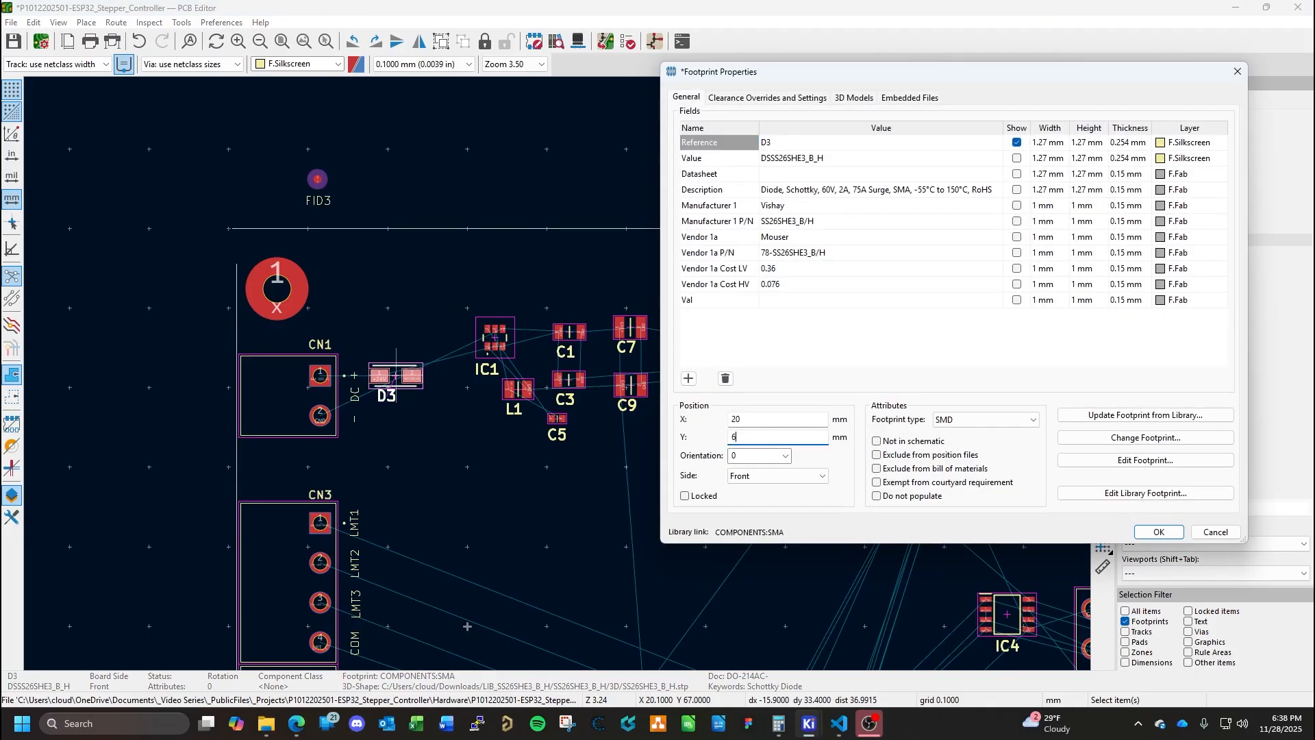
key(Return)
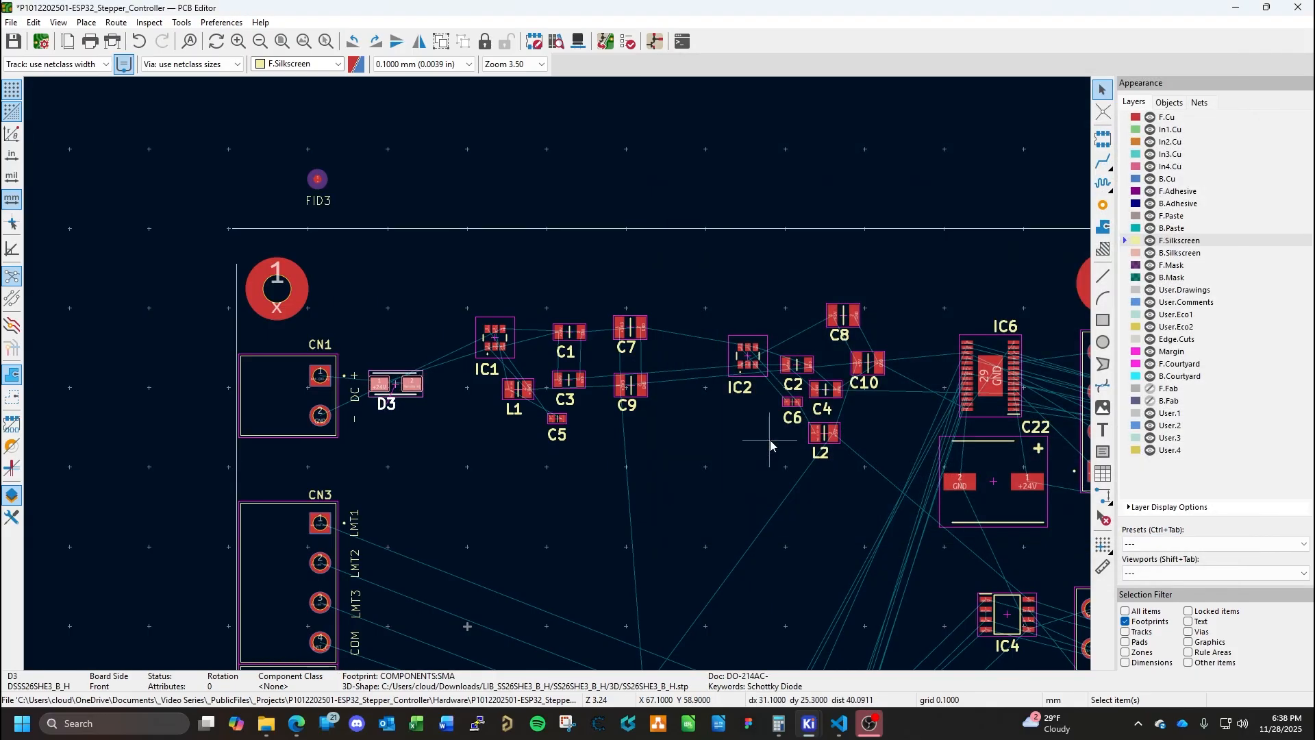
click(520, 480)
key(ctrl+z)
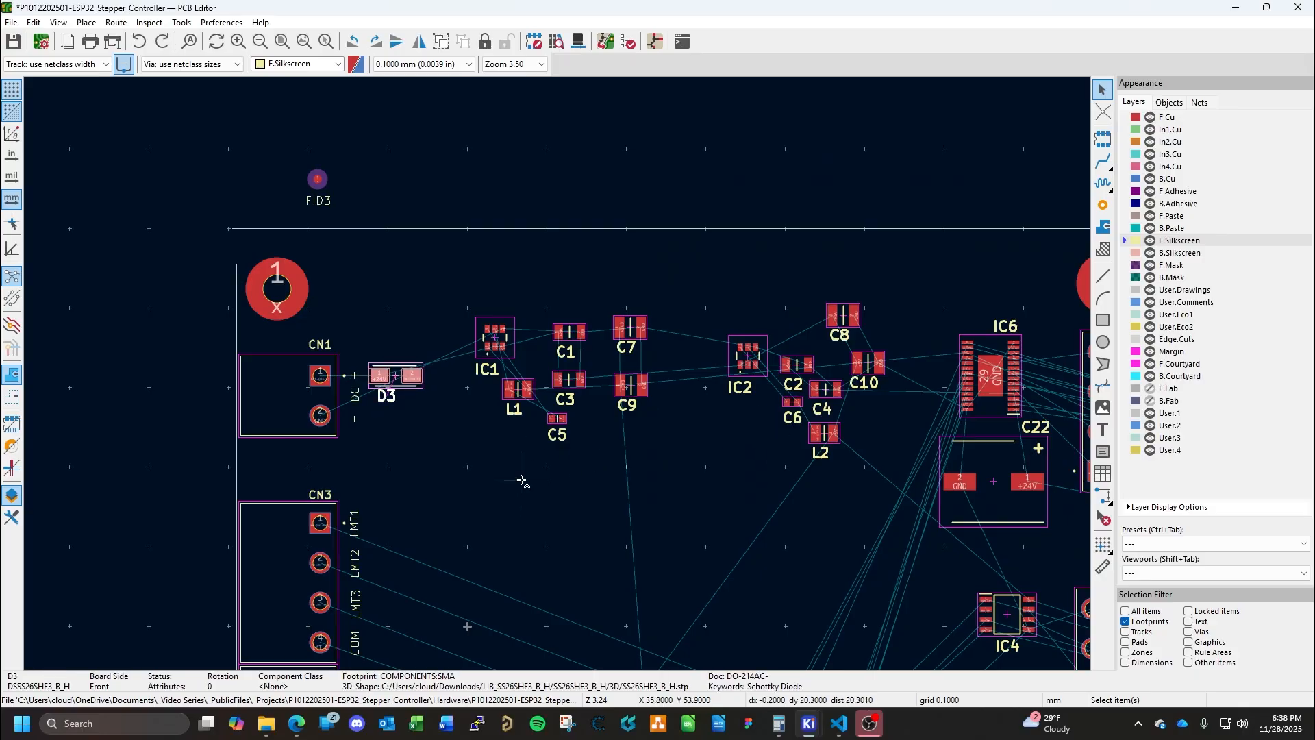
Save the board and add text to the selectable item types in the selection filter.
key(ctrl+s)
click(521, 480)
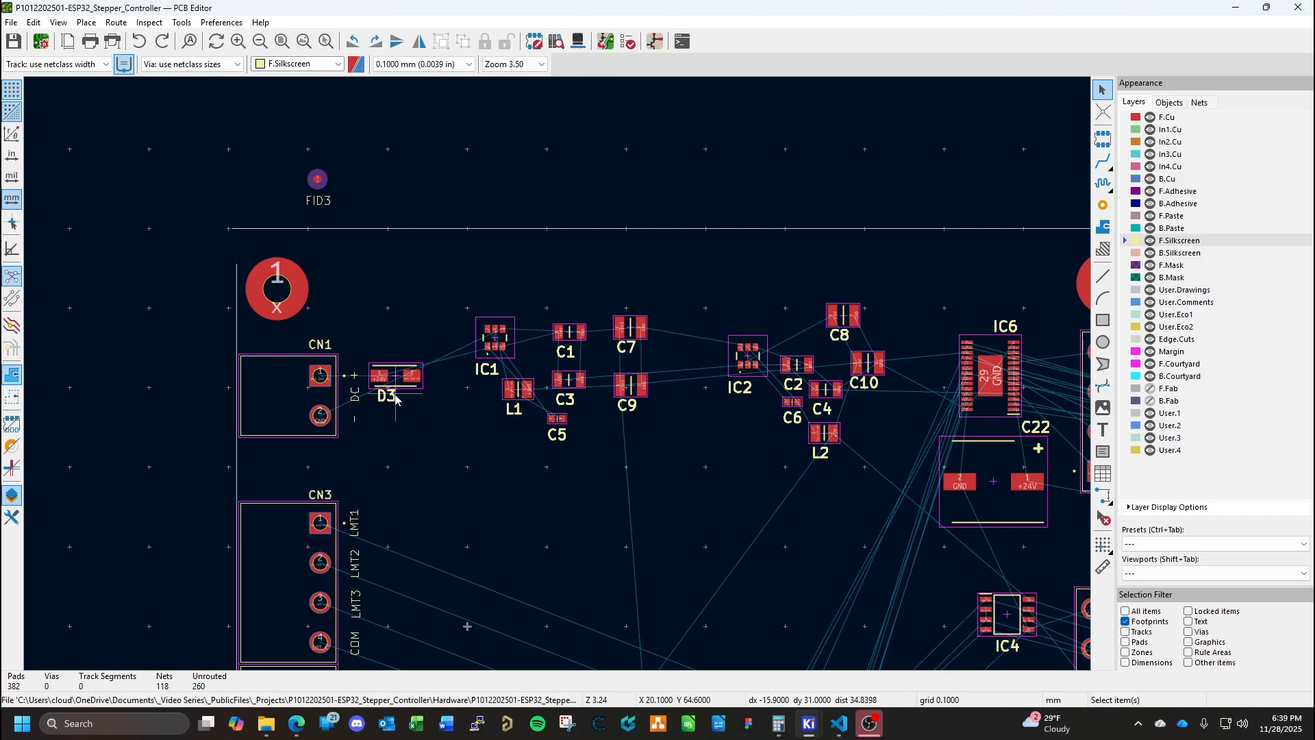
click(1194, 619)
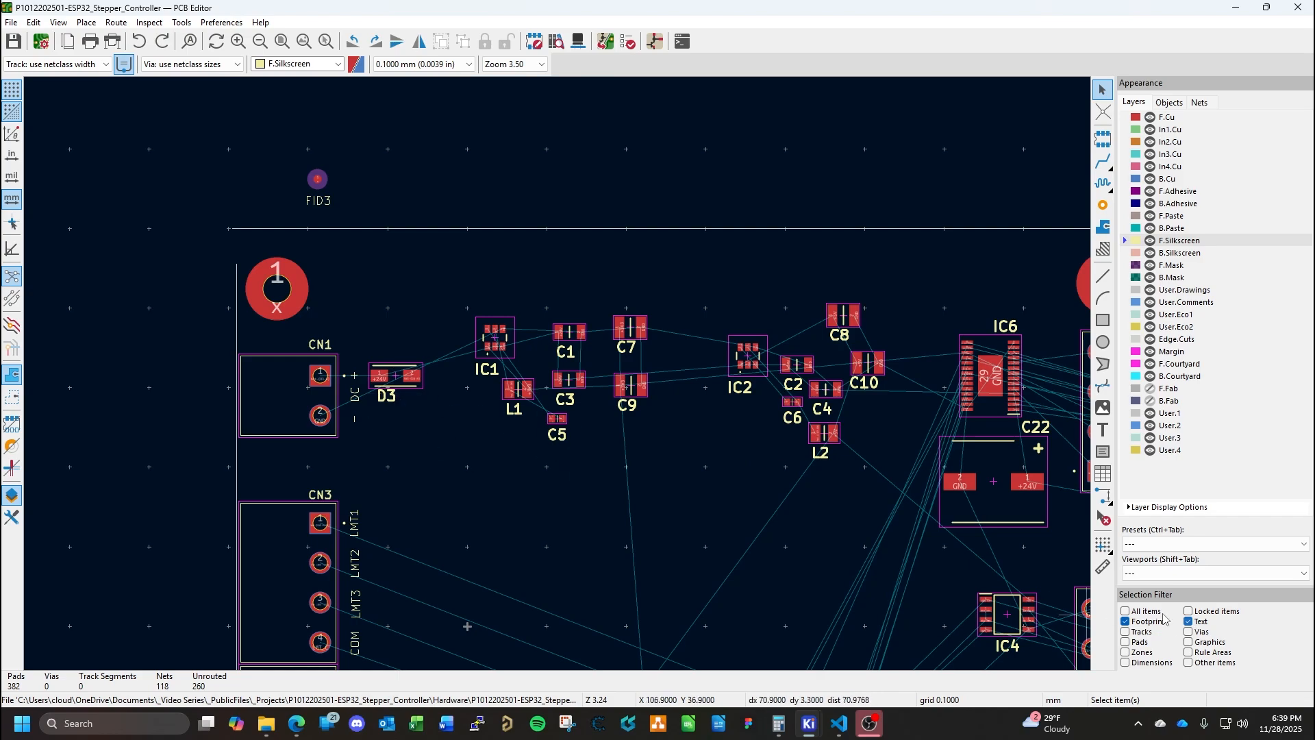
Browse the fonts for D3's reference text, and update its thickness according to the text size.
double_click(392, 403)
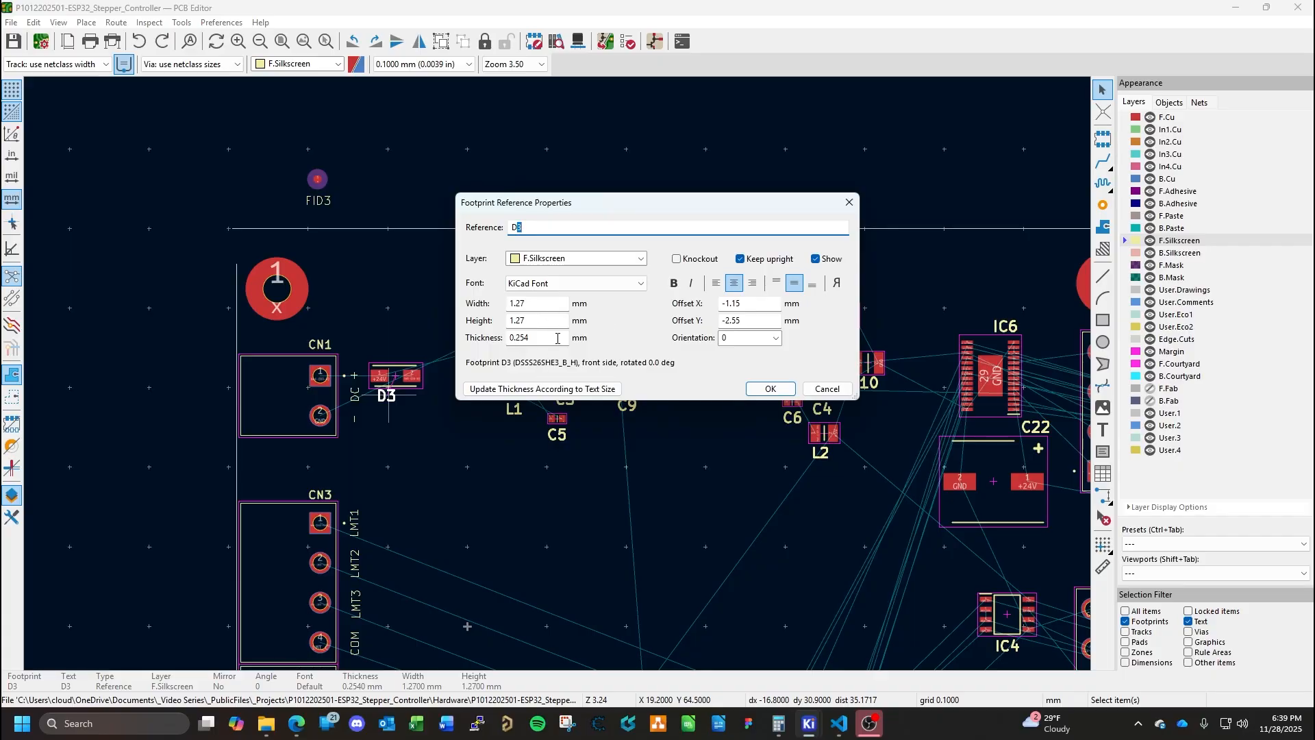
click(642, 284)
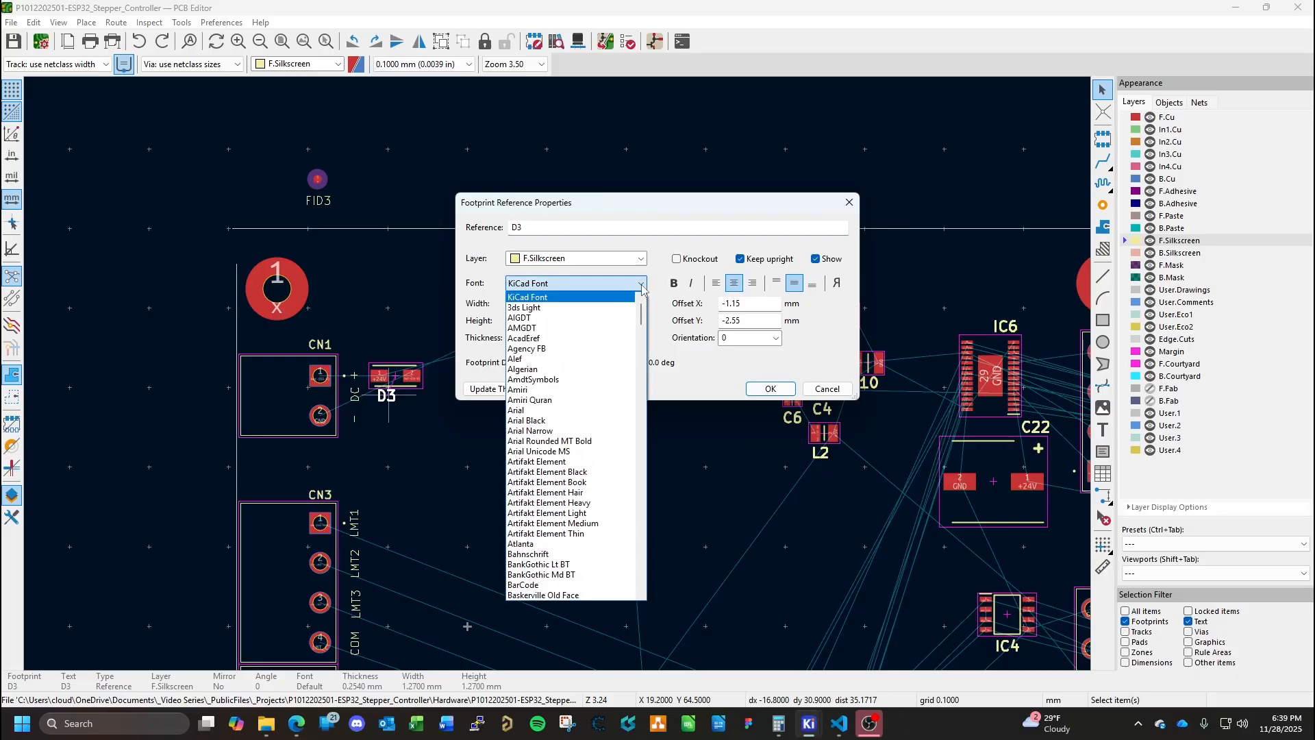
drag(642, 314, 644, 559)
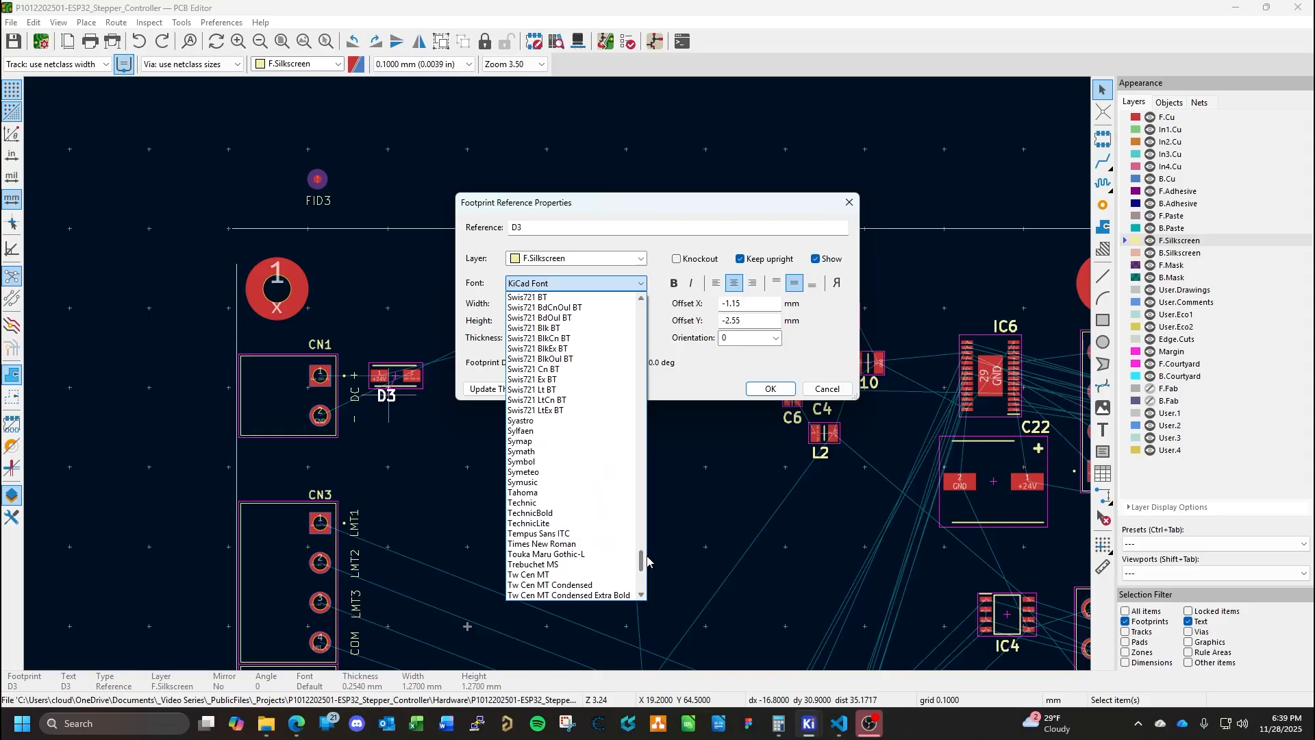
drag(648, 561, 647, 549)
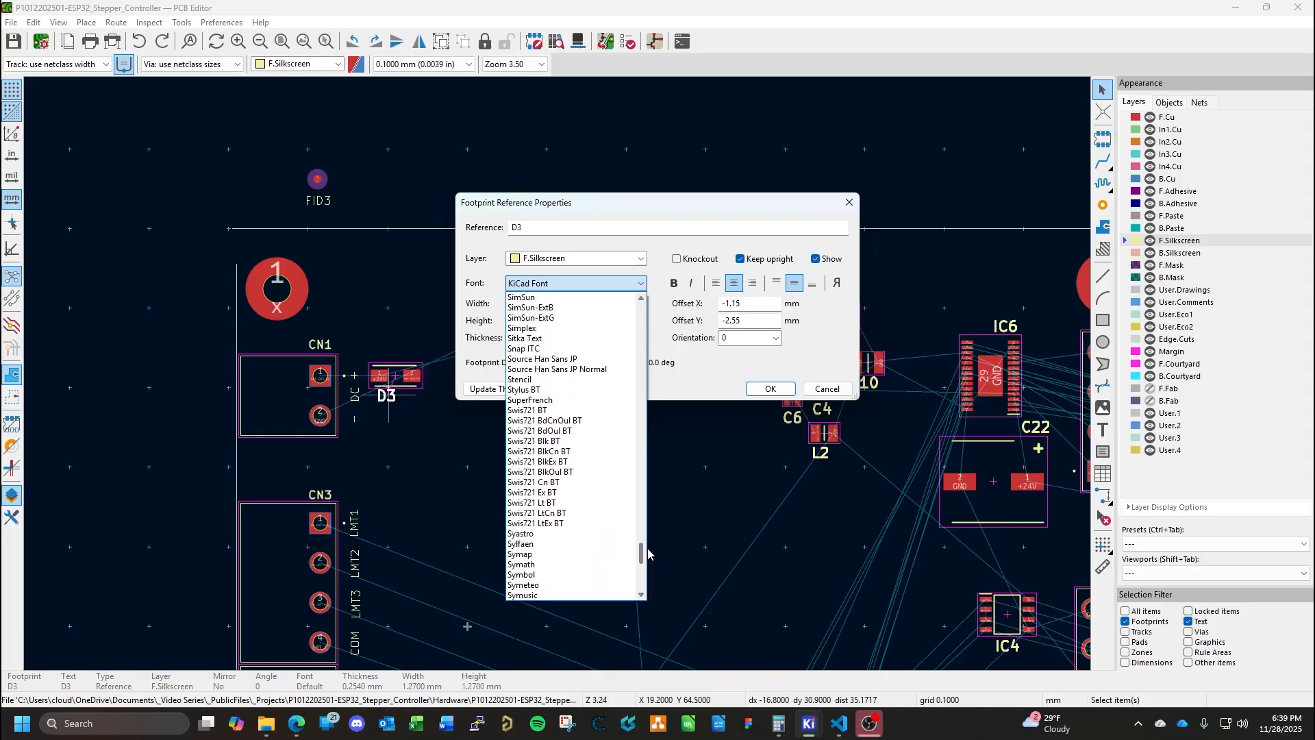
scroll(647, 548, down, 4)
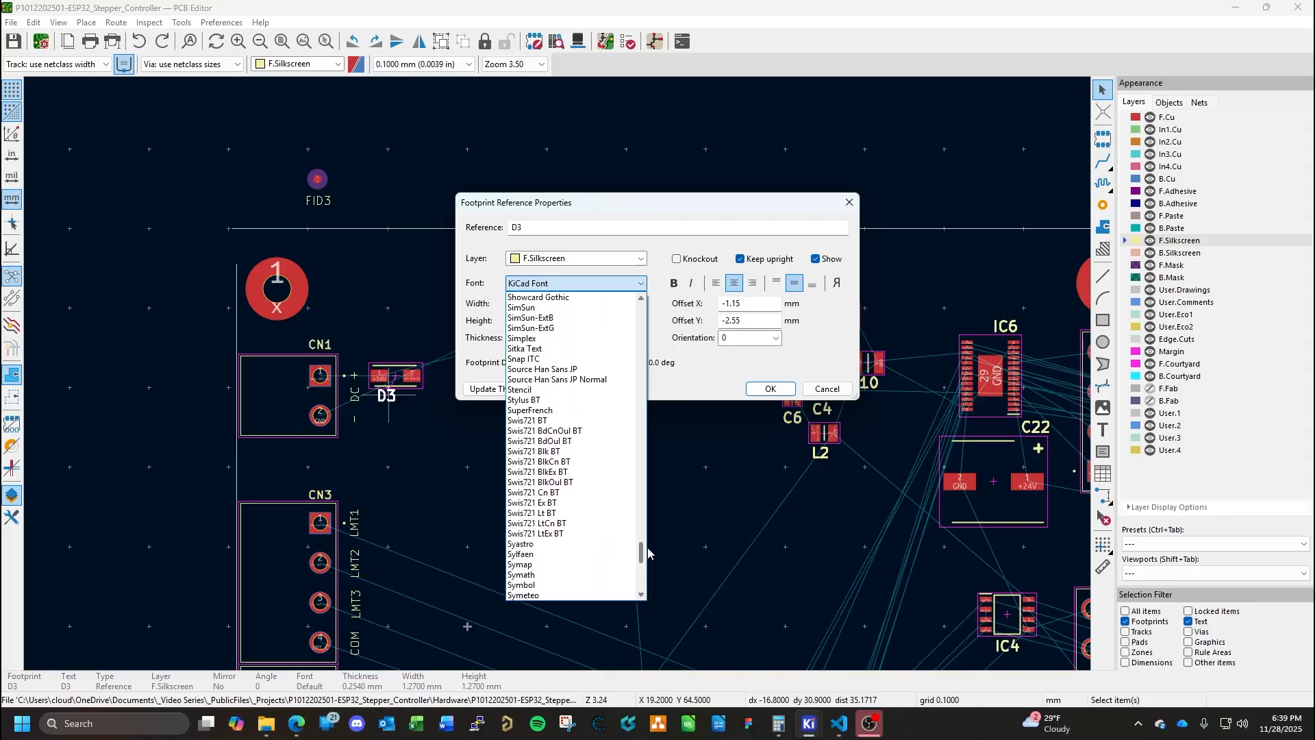
click(674, 466)
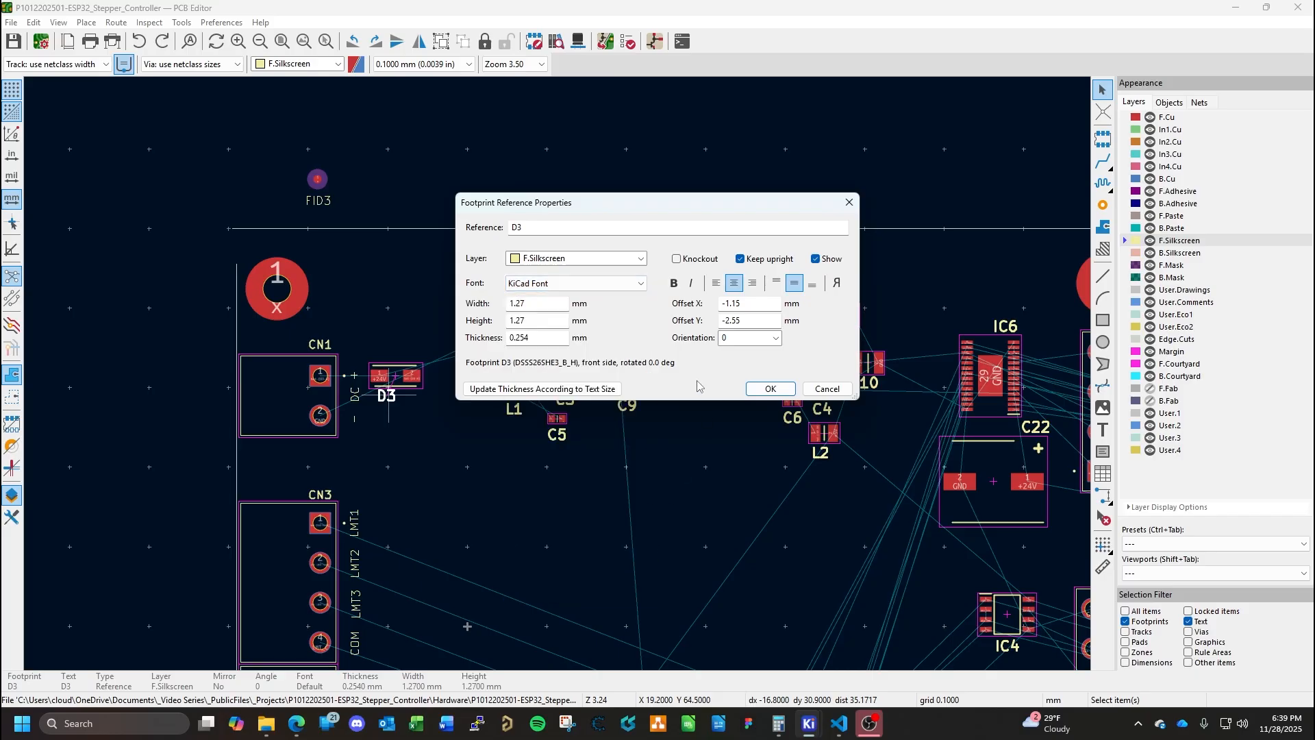
click(617, 390)
click(764, 392)
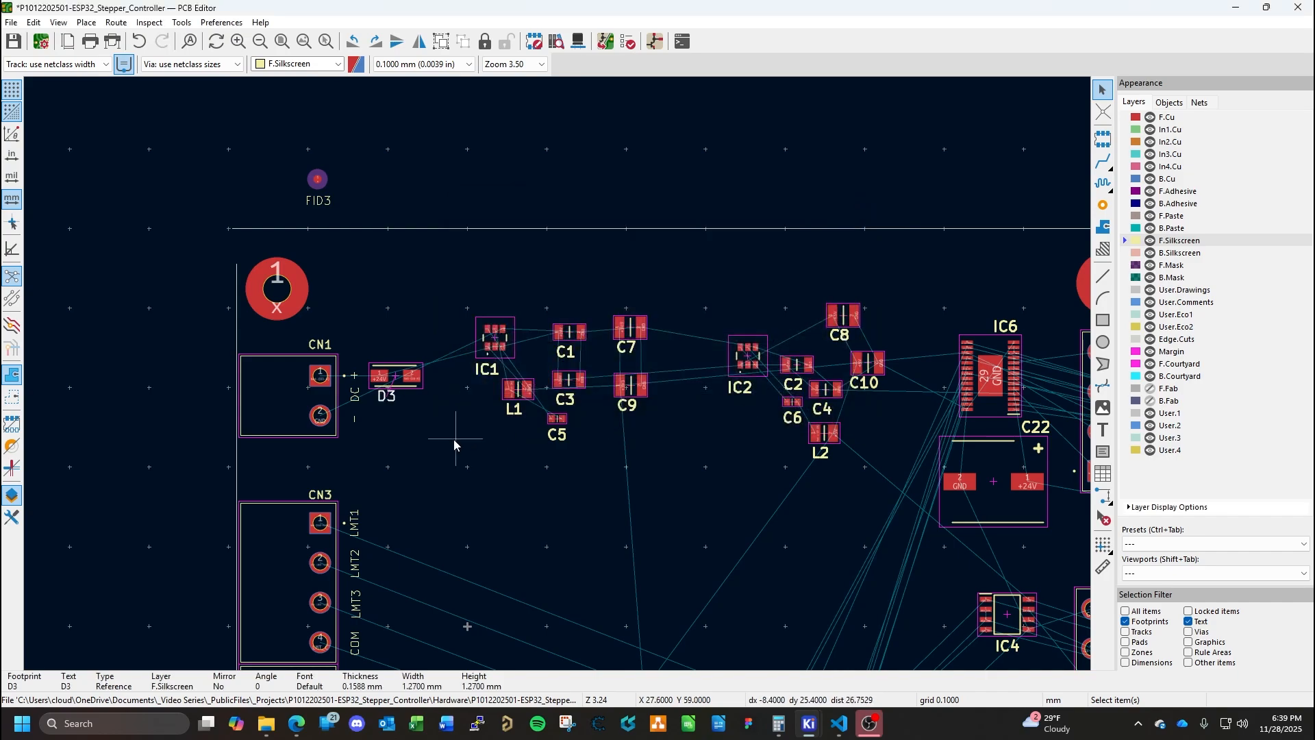
Look through the full list of fonts available for D3's reference text.
double_click(388, 397)
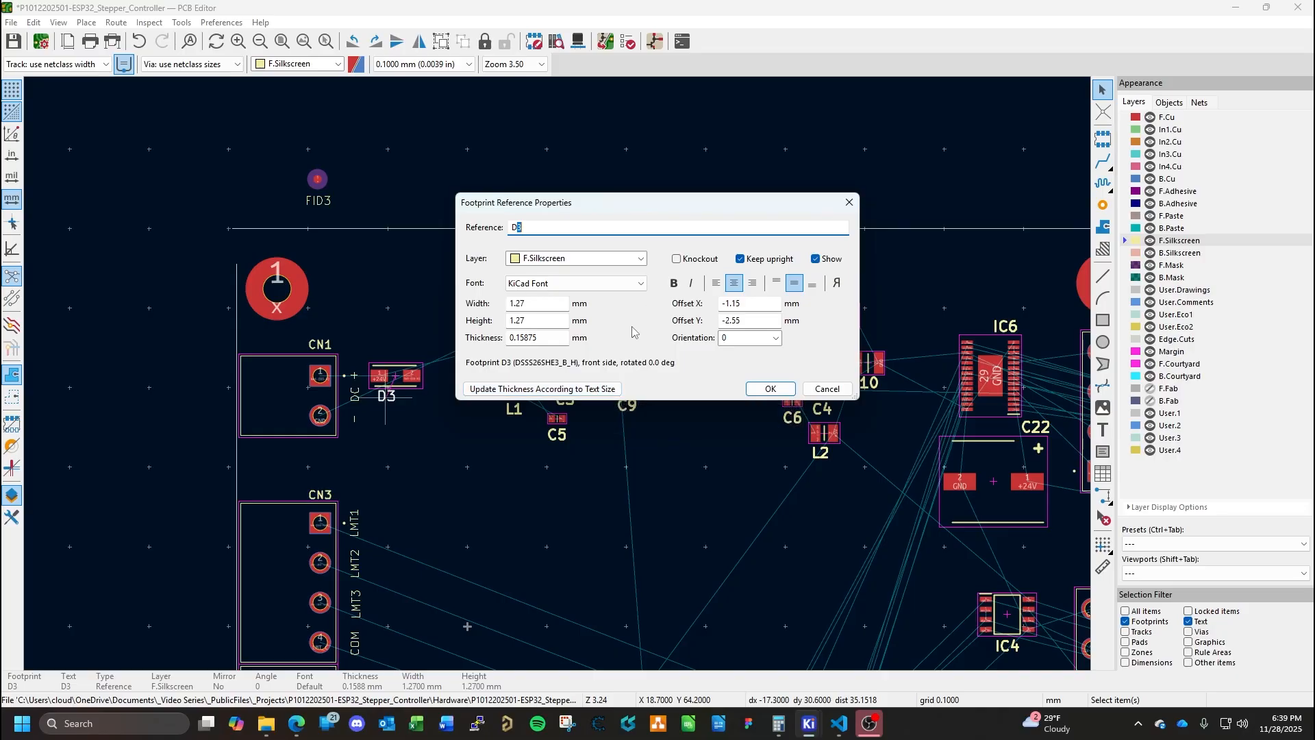
click(640, 283)
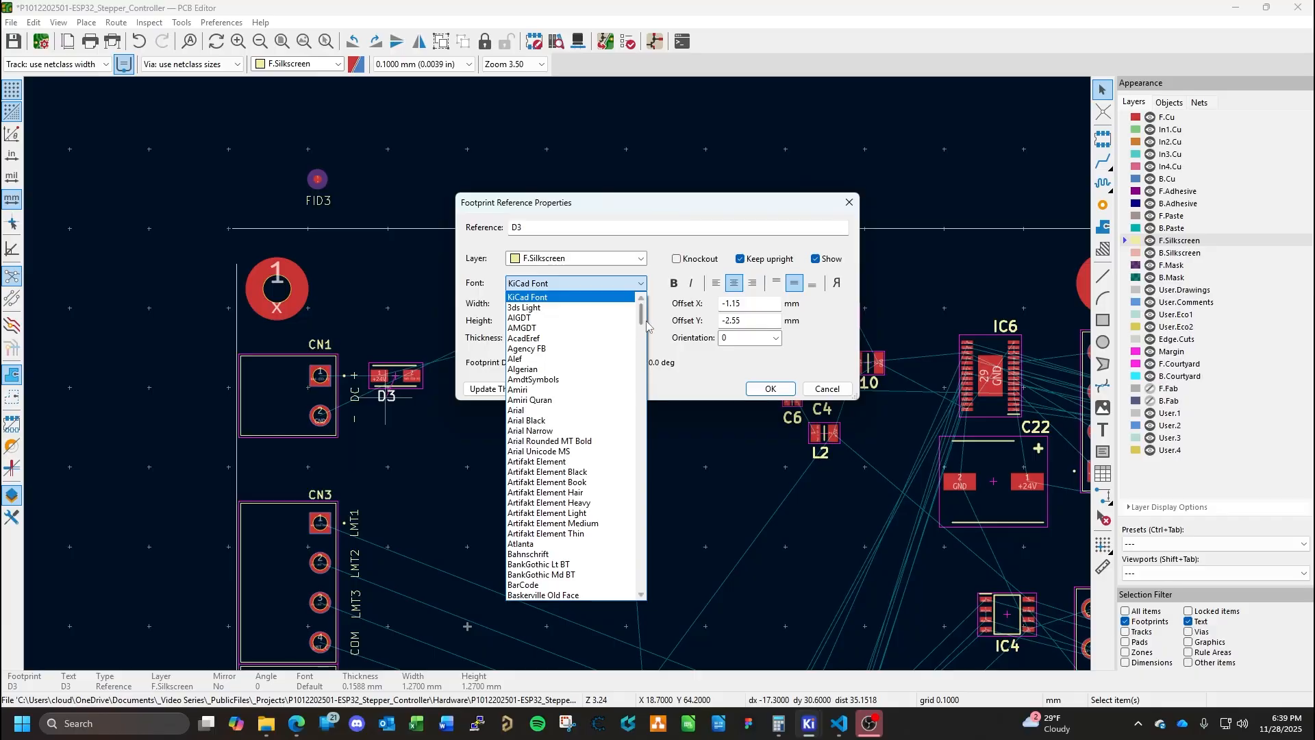
scroll(612, 373, down, 3)
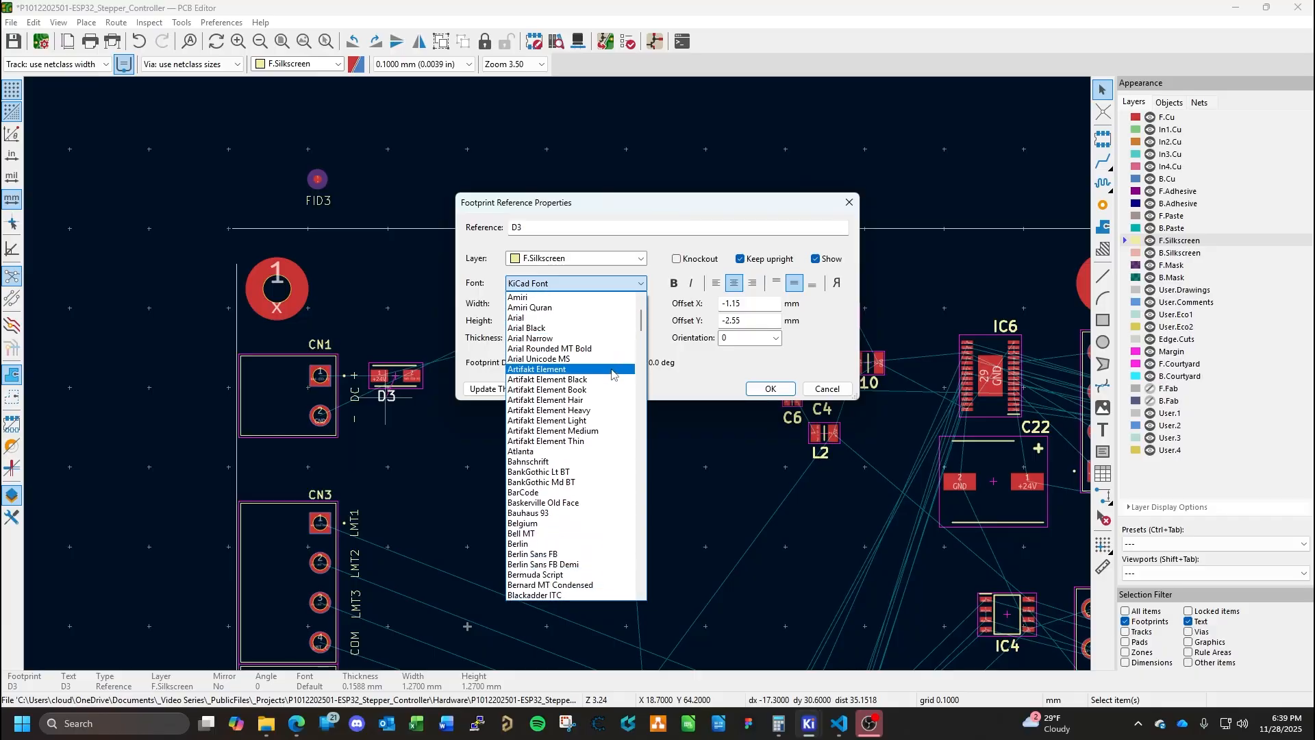
scroll(612, 374, down, 12)
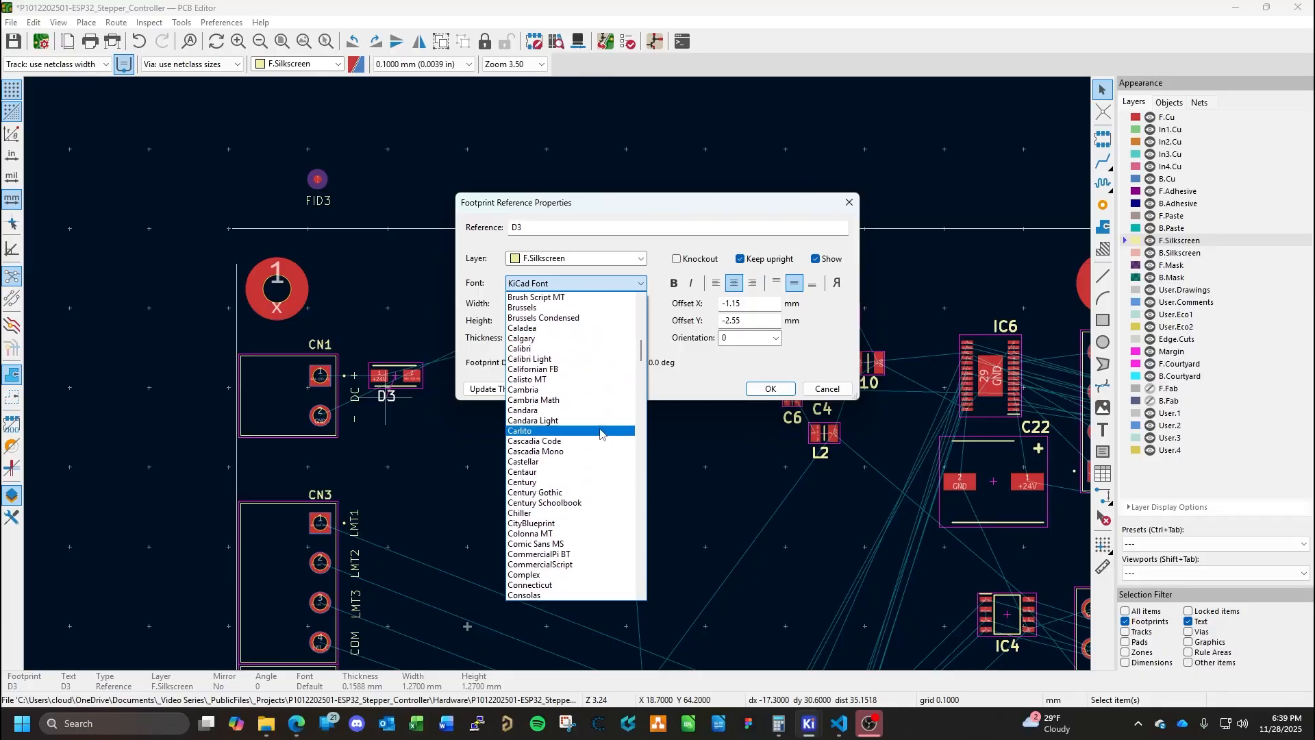
scroll(617, 473, down, 14)
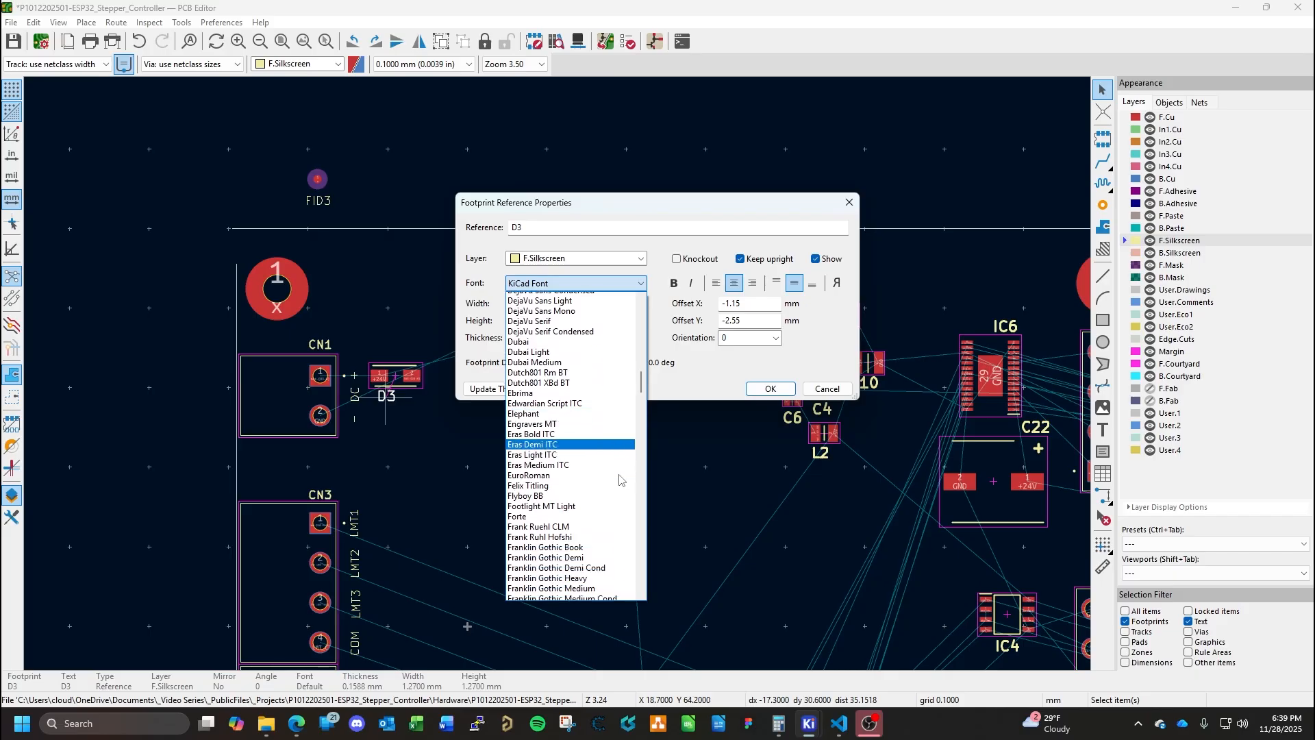
scroll(620, 480, down, 15)
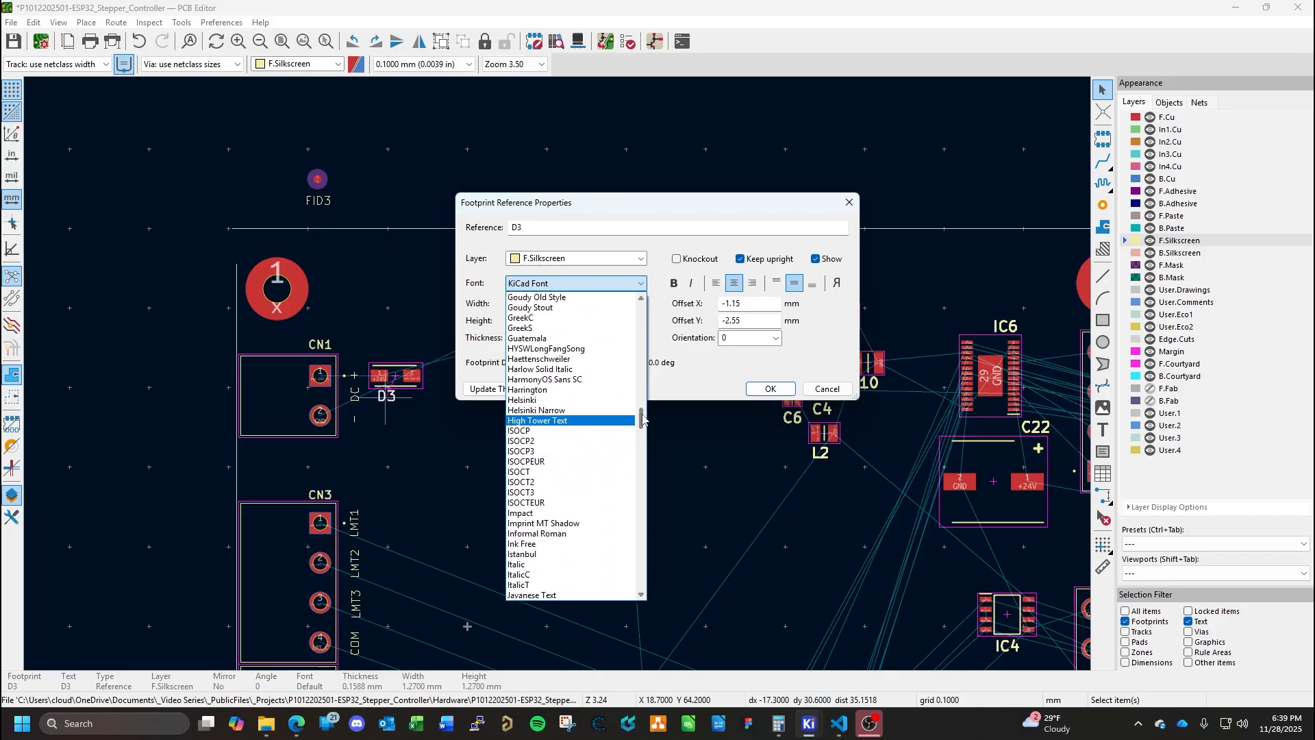
drag(643, 420, 637, 599)
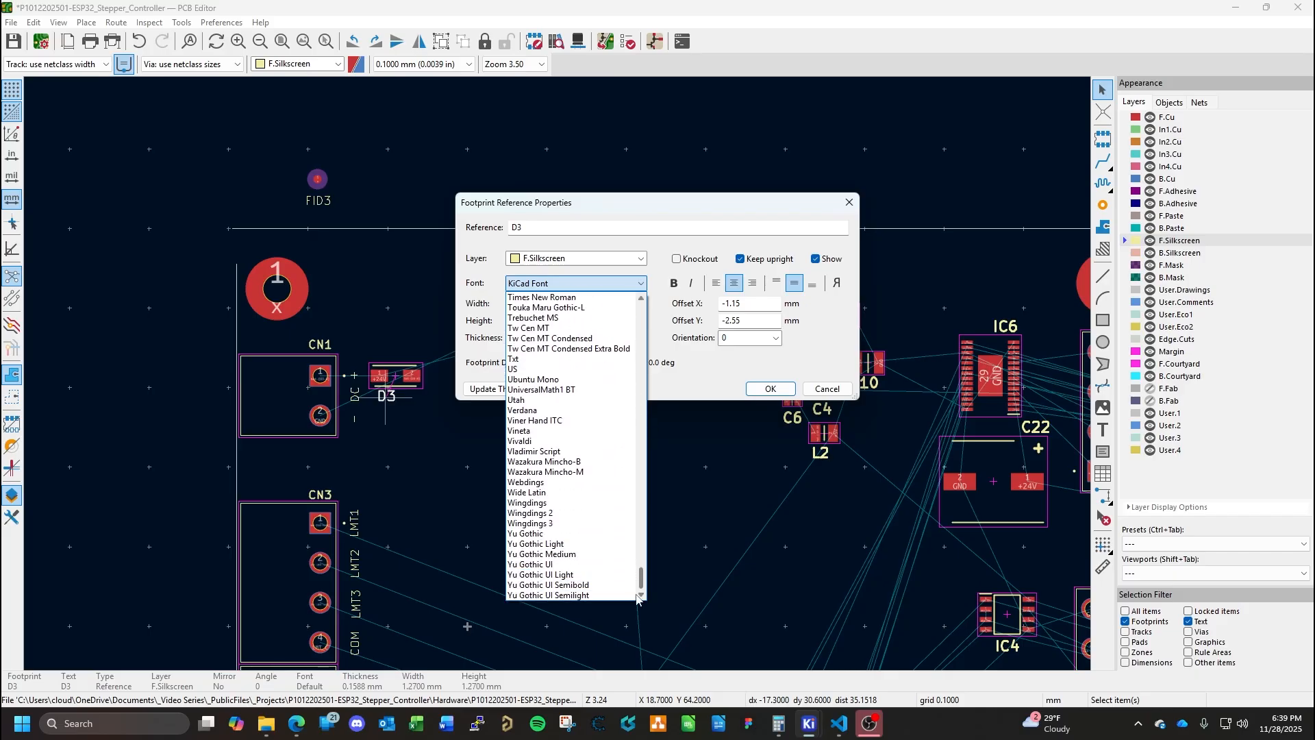
click(696, 445)
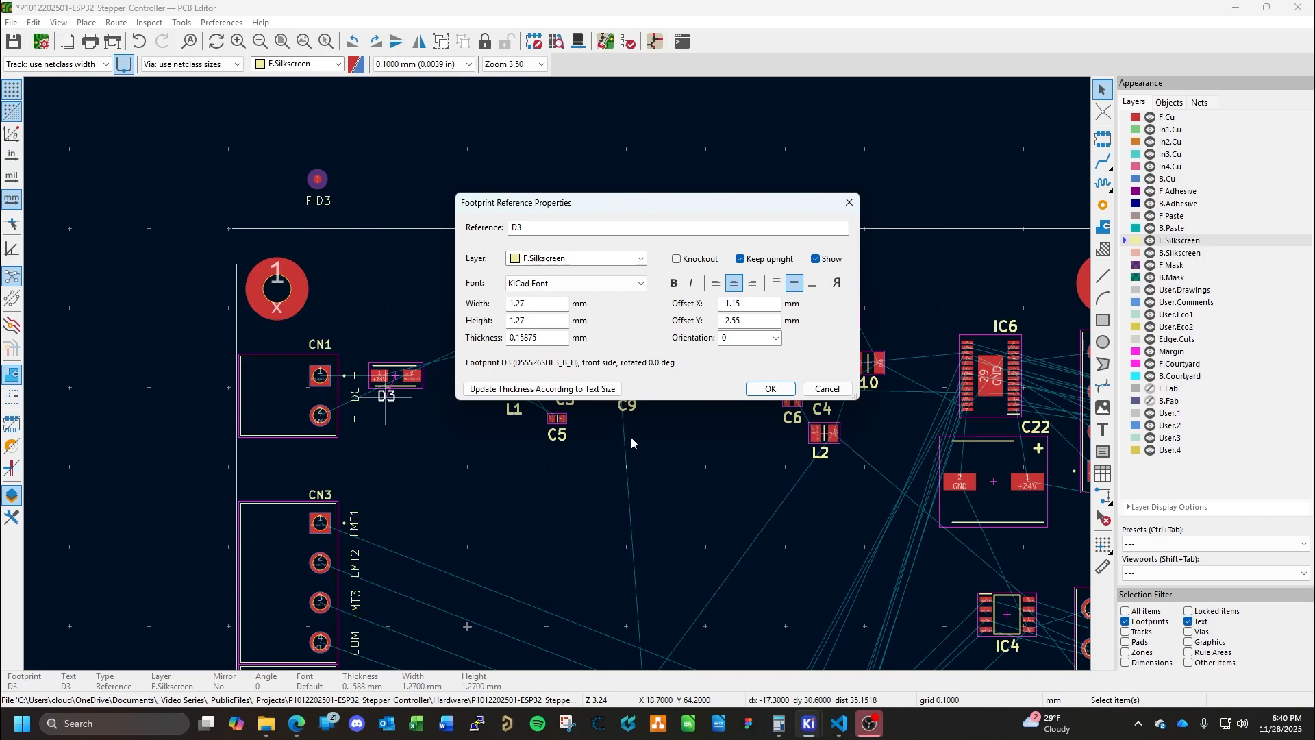
click(766, 389)
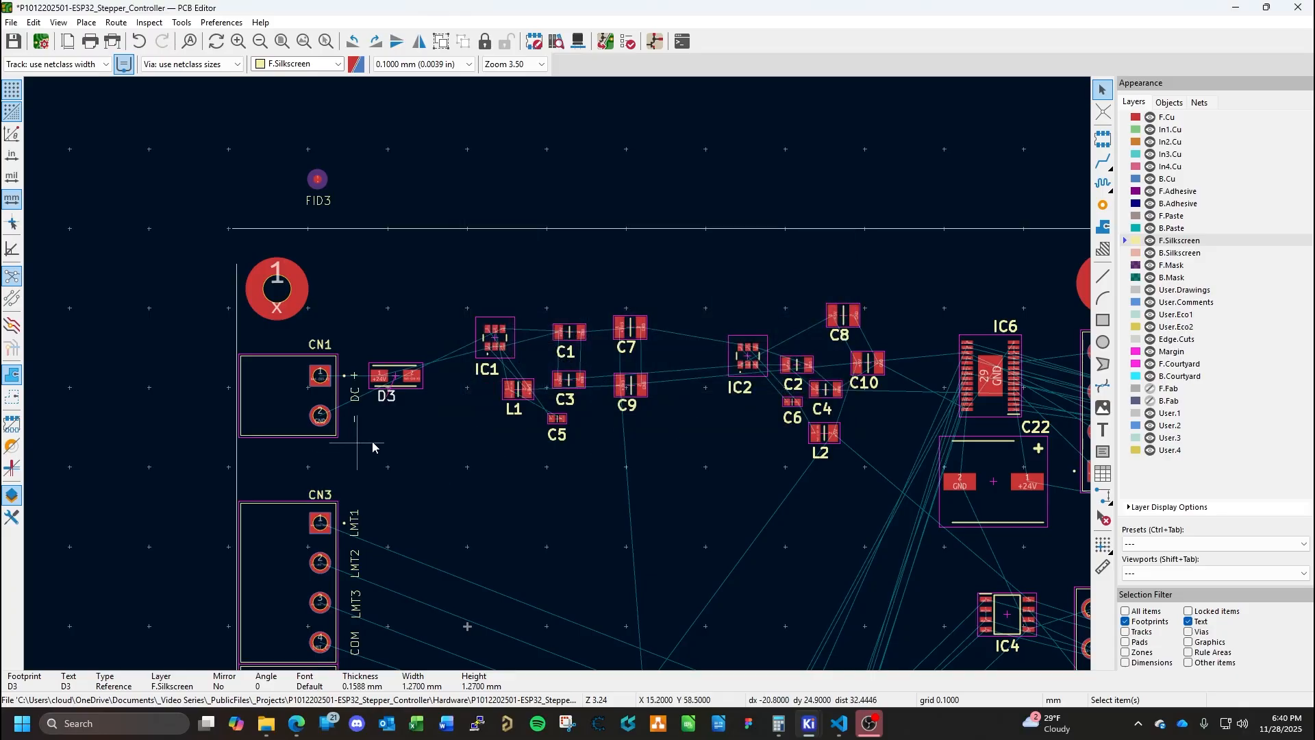
Set the width and height of D3's reference text to 0.635 mm each.
double_click(394, 397)
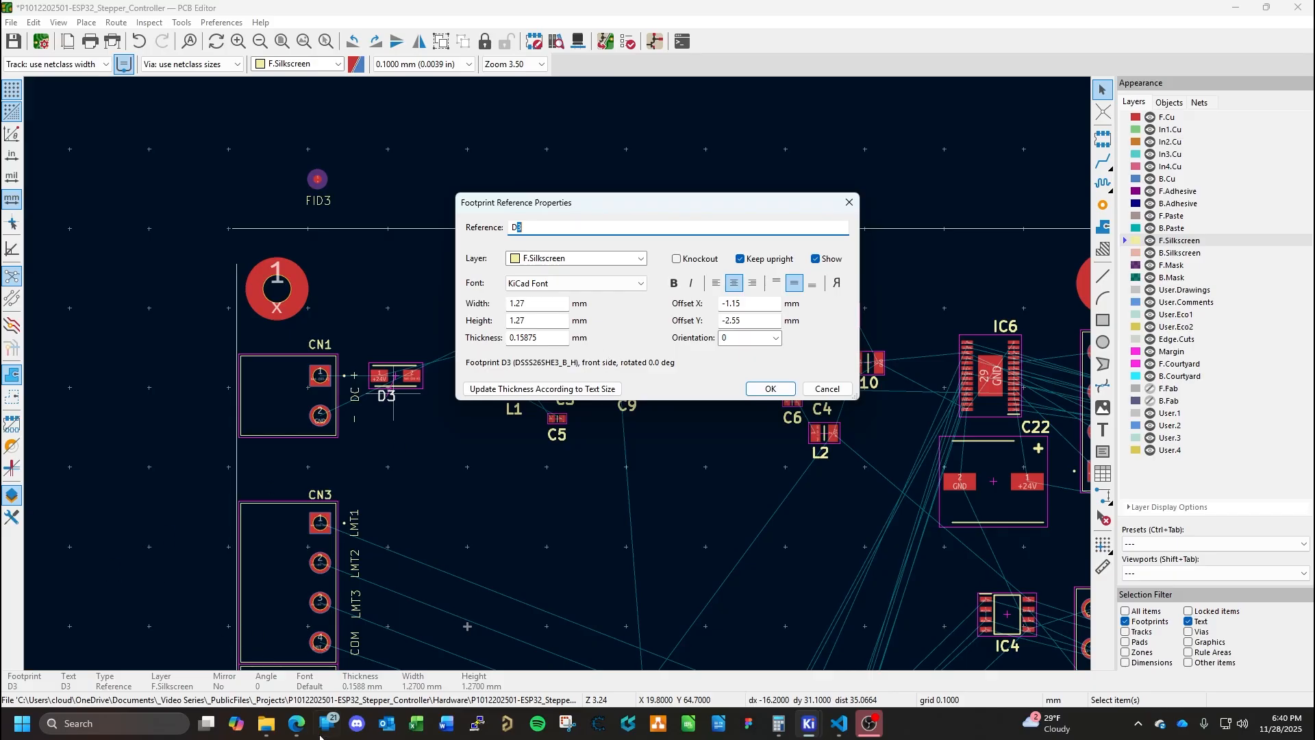
click(296, 723)
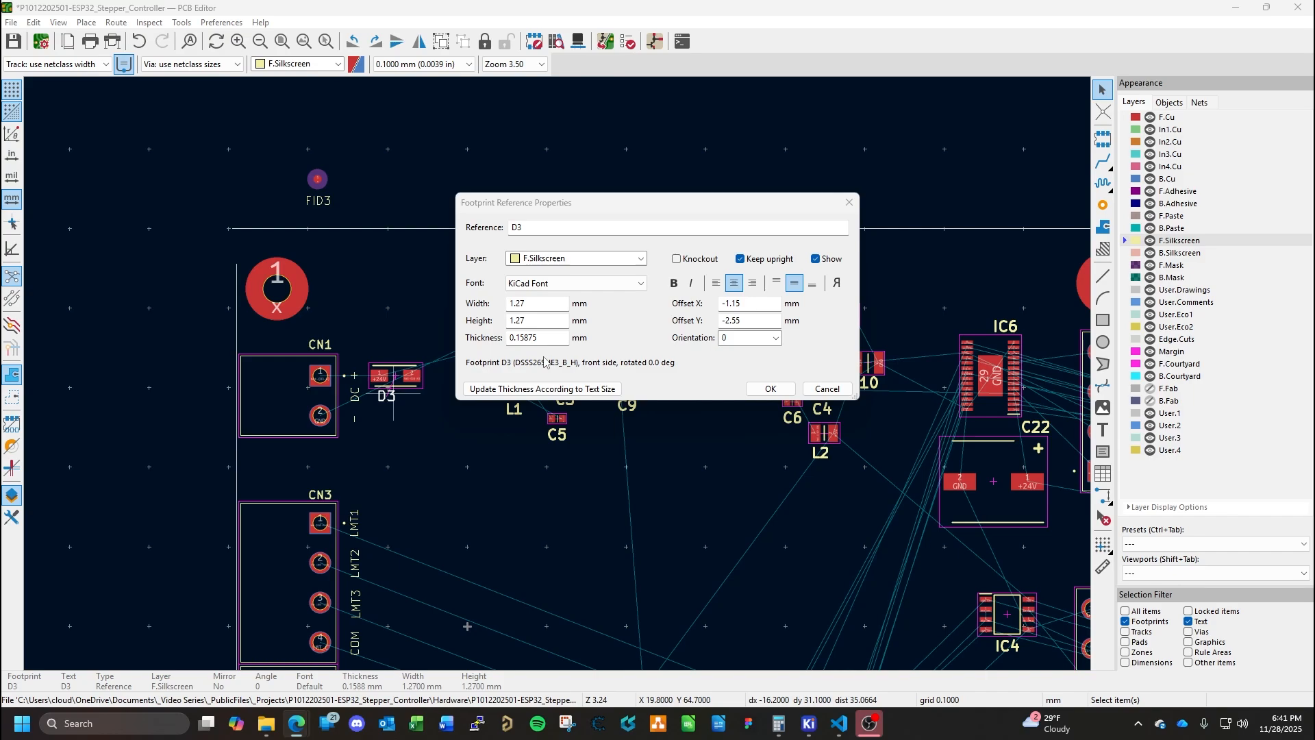
click(536, 306)
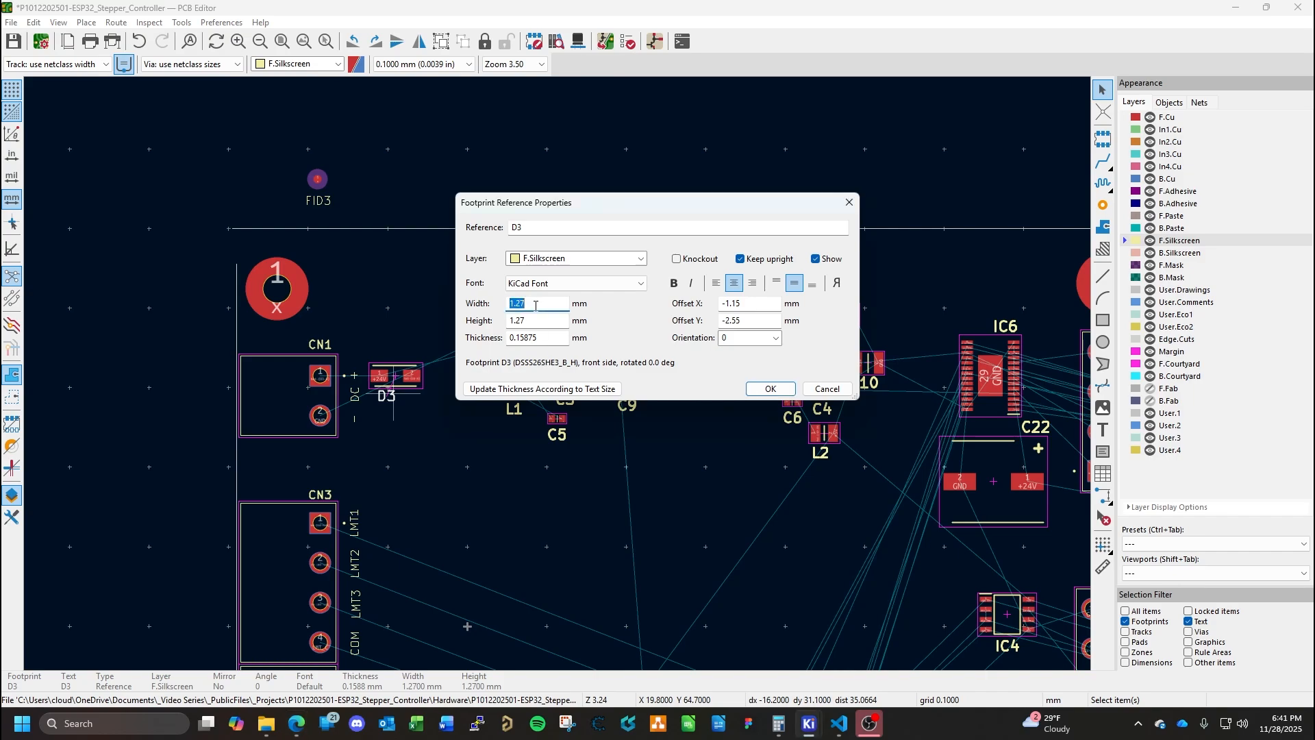
text(.635)
click(537, 324)
double_click(537, 323)
text(.635)
key(Return)
click(404, 412)
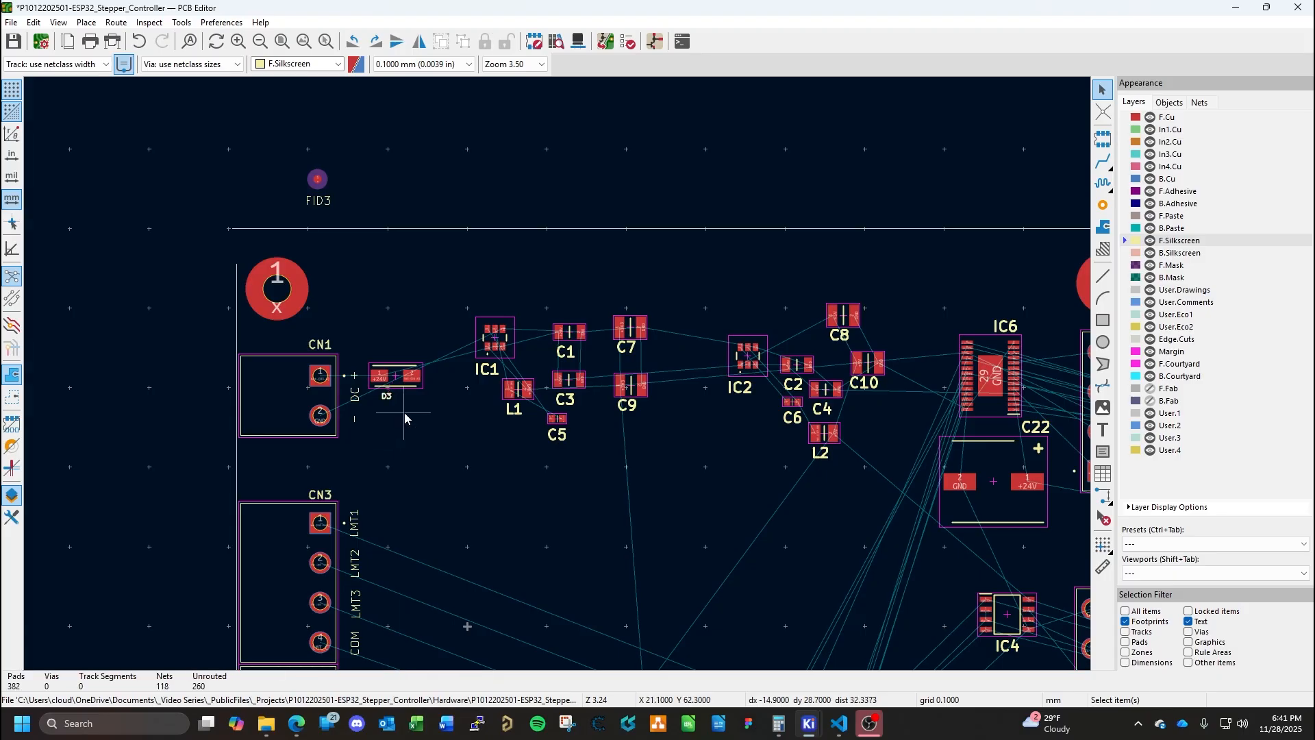
Set the thickness of D3's reference text to 0.127 mm.
scroll(386, 402, up, 3)
double_click(561, 367)
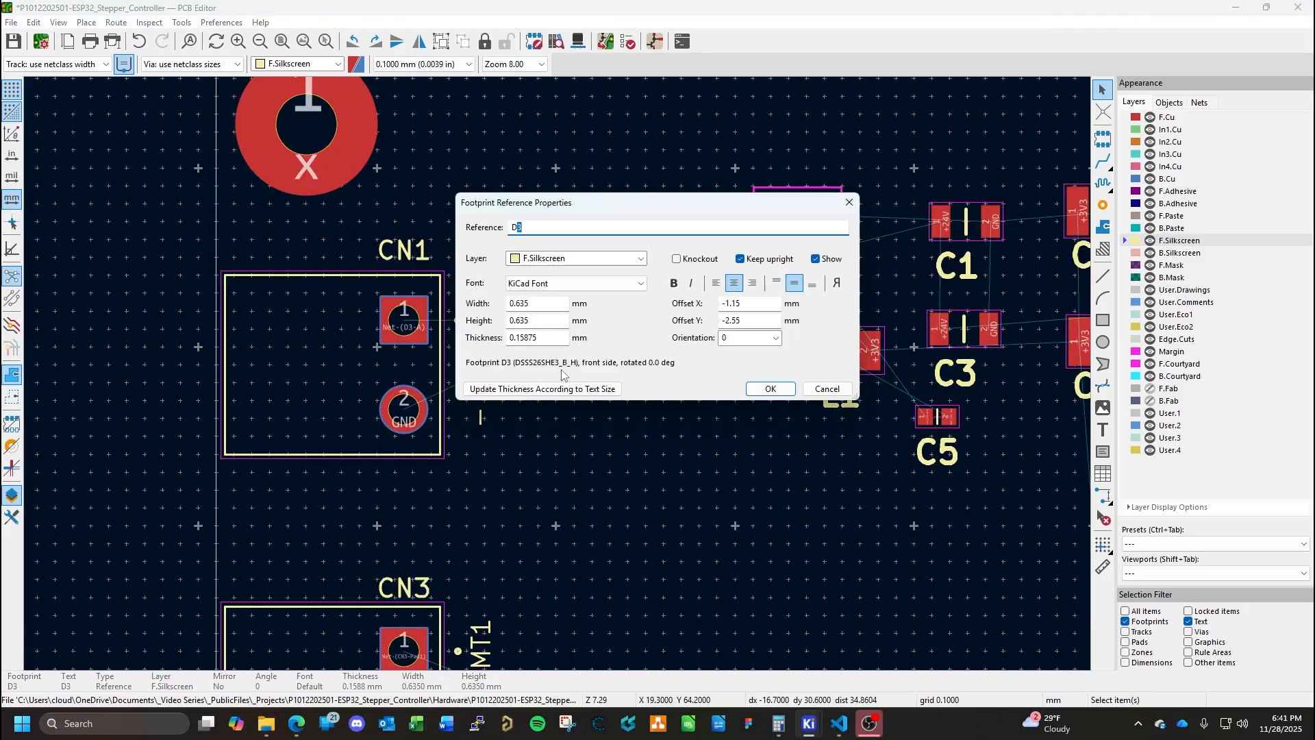
double_click(548, 339)
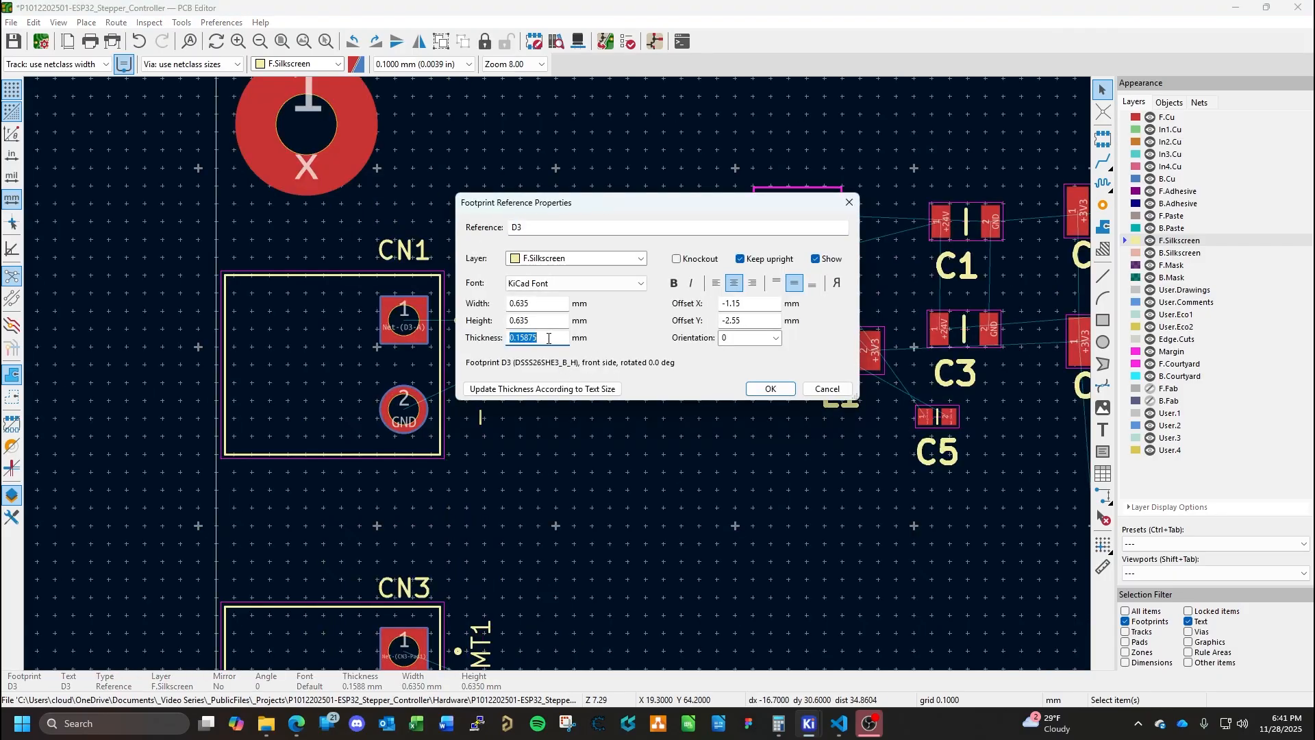
text(0.127)
key(Return)
click(609, 401)
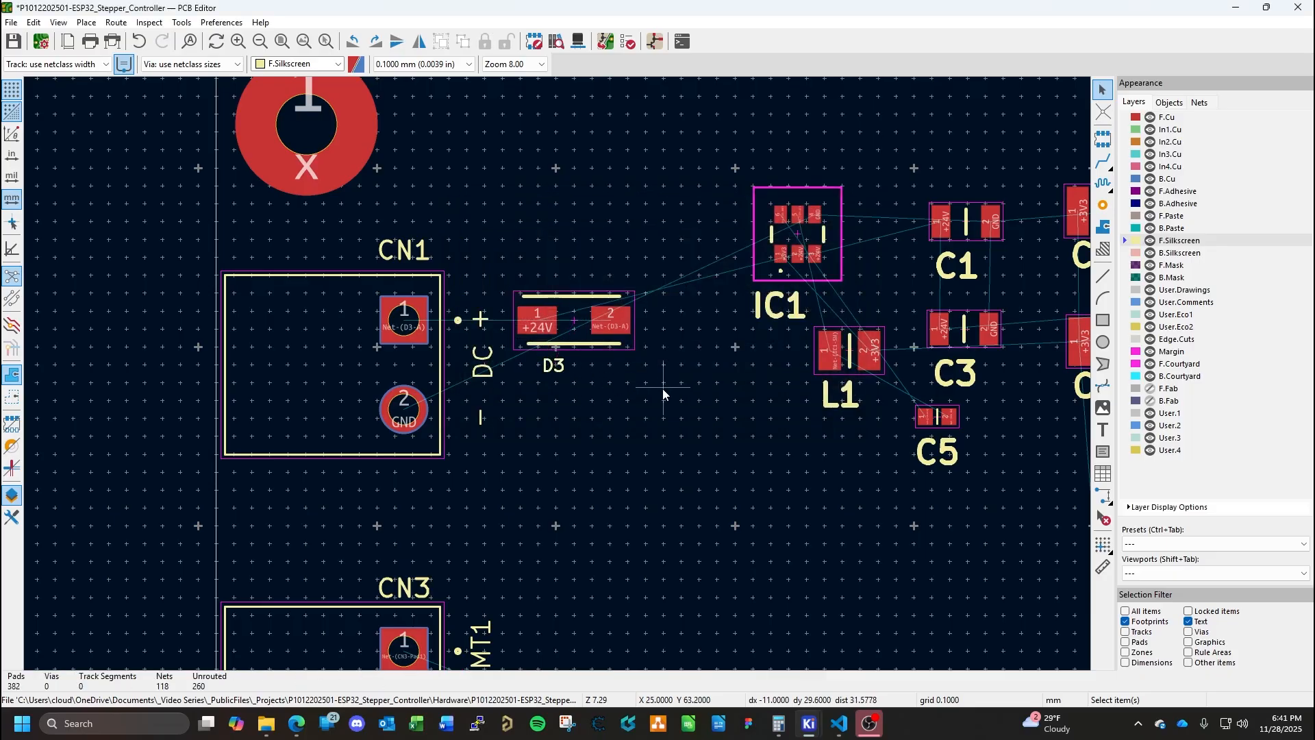
Check D3's reference text properties, and move the label slightly up and left below the diode.
click(549, 367)
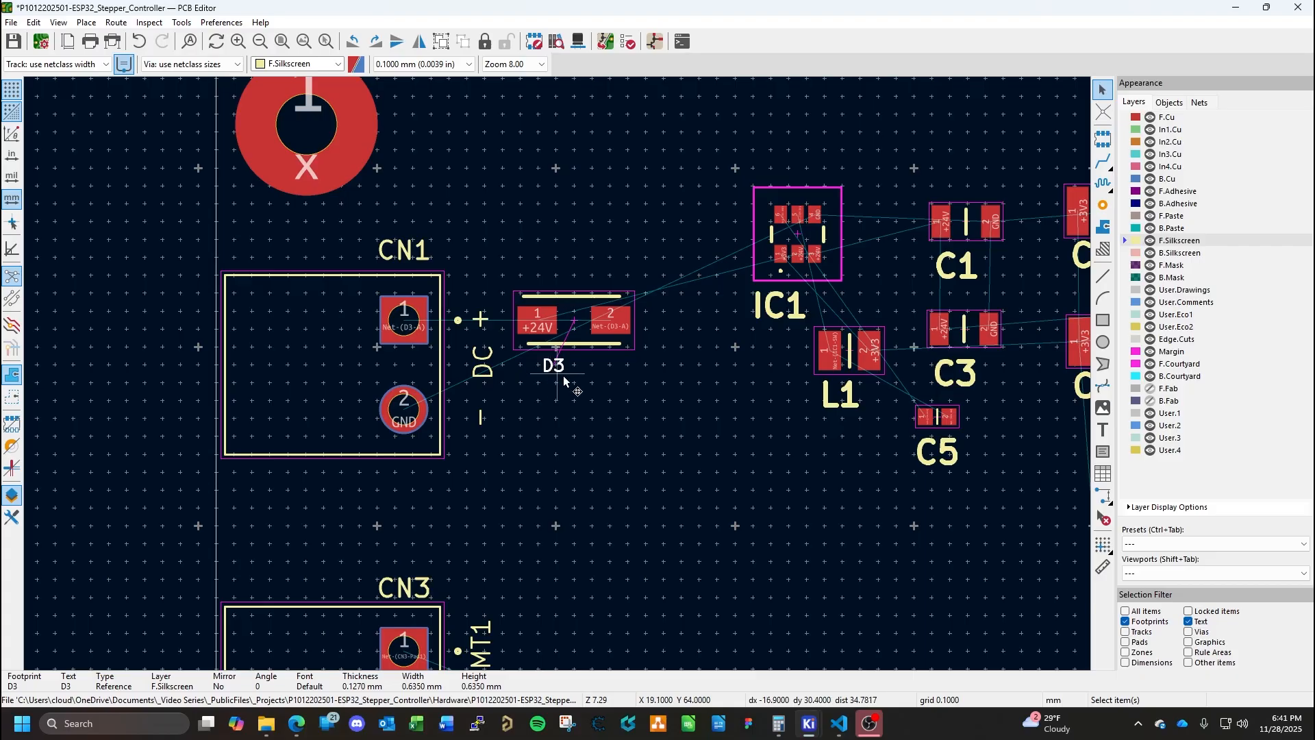
double_click(549, 367)
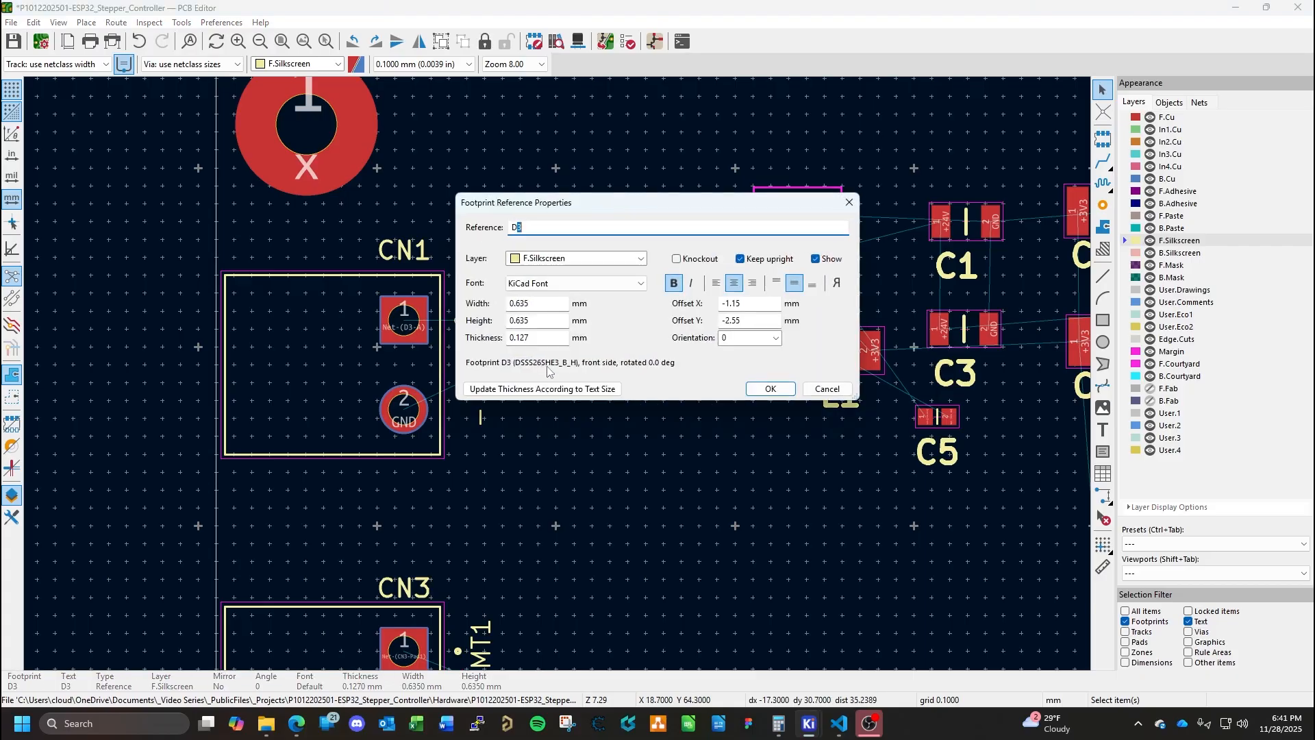
key(Escape)
drag(550, 368, 544, 364)
click(853, 480)
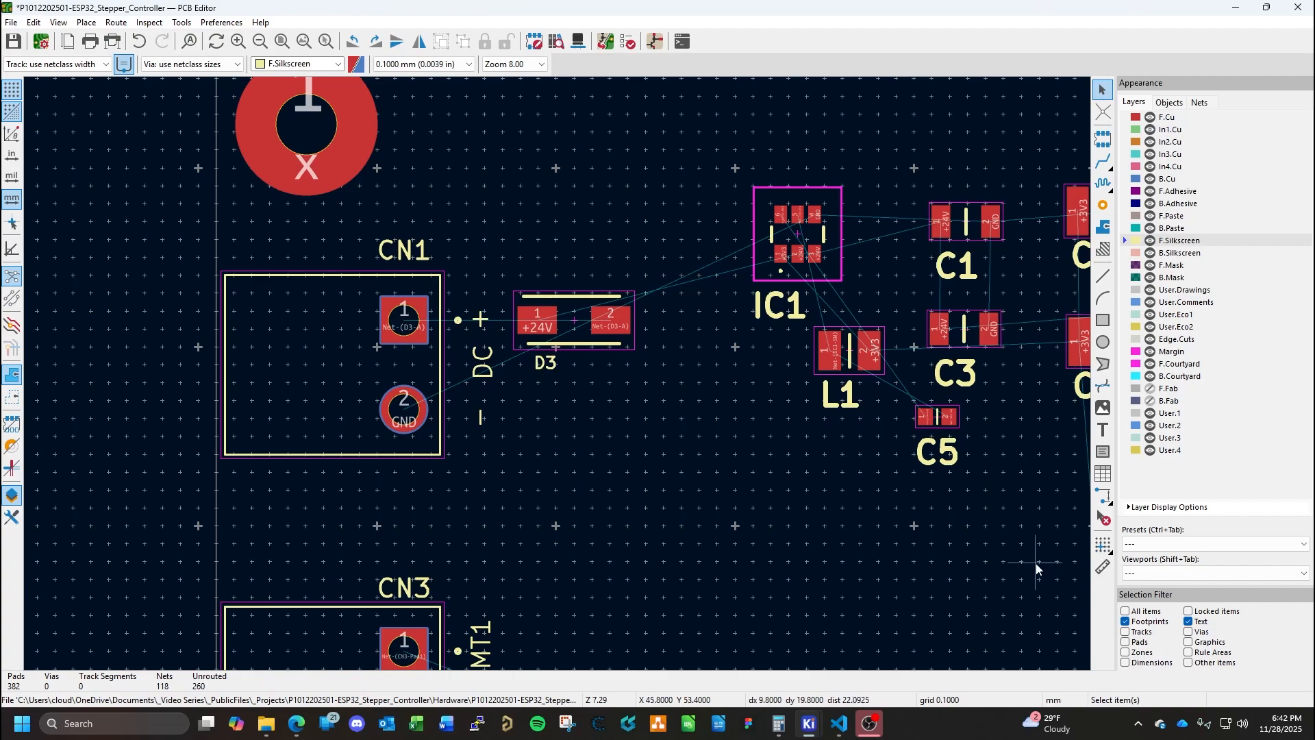
Exclude footprints from the selection filter, and try selecting the IC1, L1, C1, C3 and C5 reference labels together for editing.
click(1125, 622)
drag(721, 230, 1043, 533)
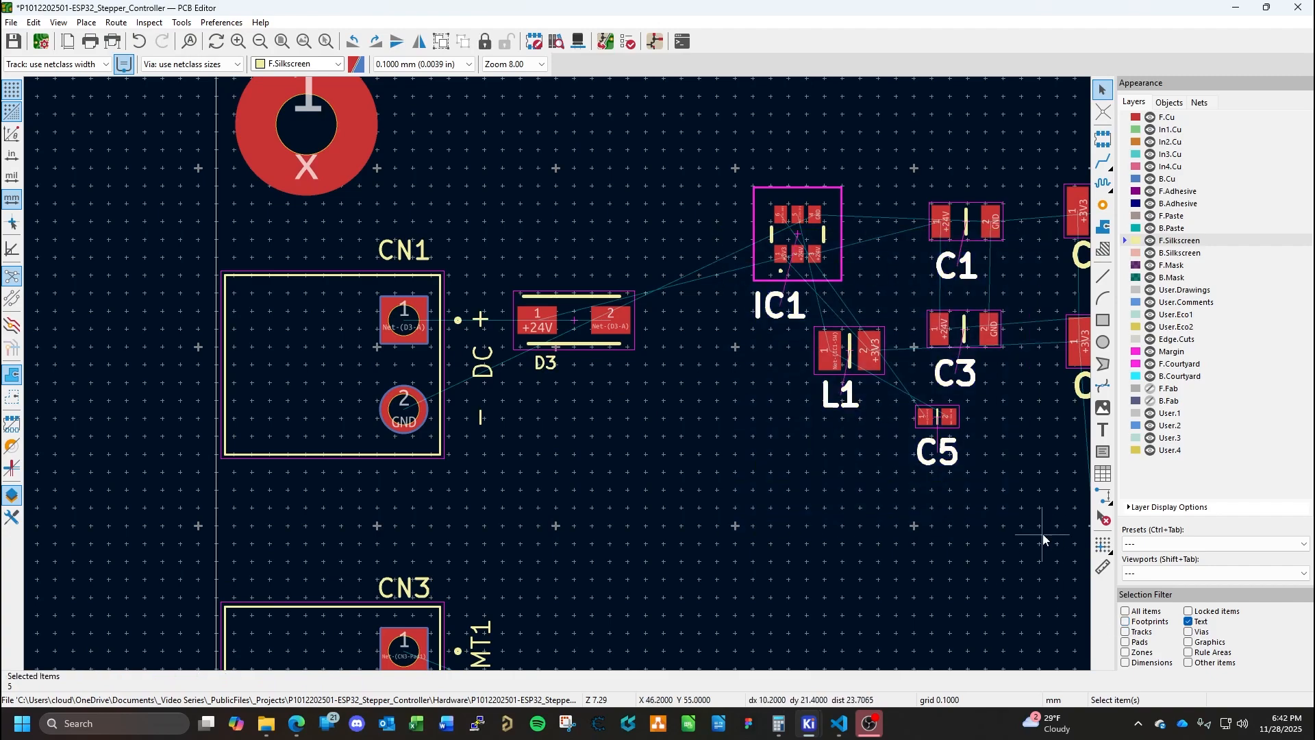
double_click(955, 455)
key(Escape)
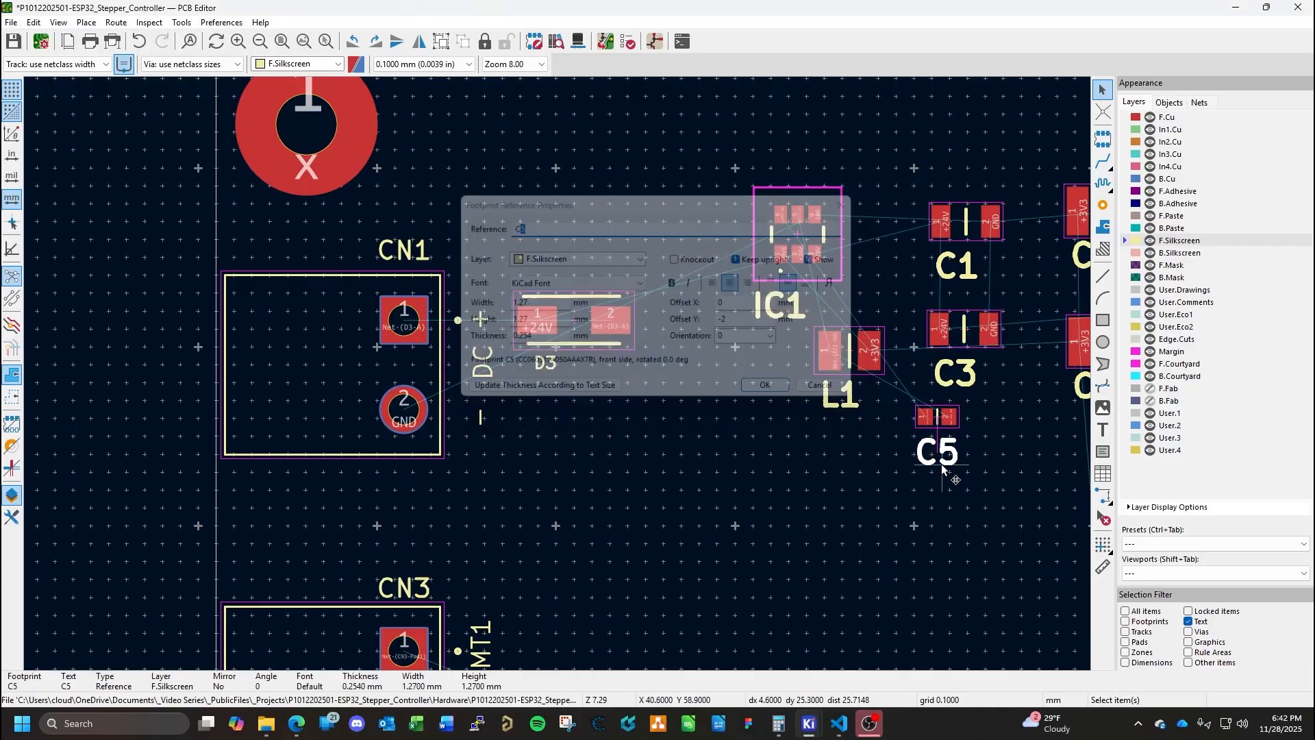
drag(741, 180, 990, 500)
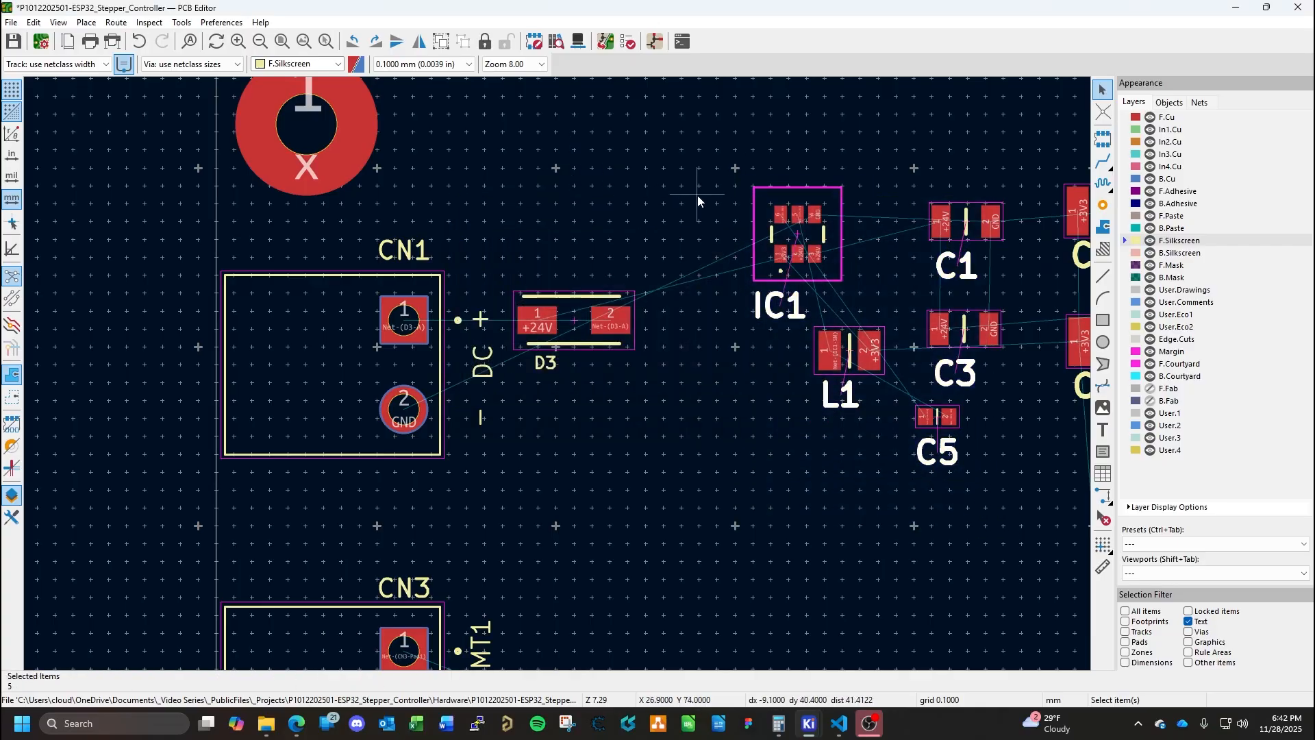
click(918, 509)
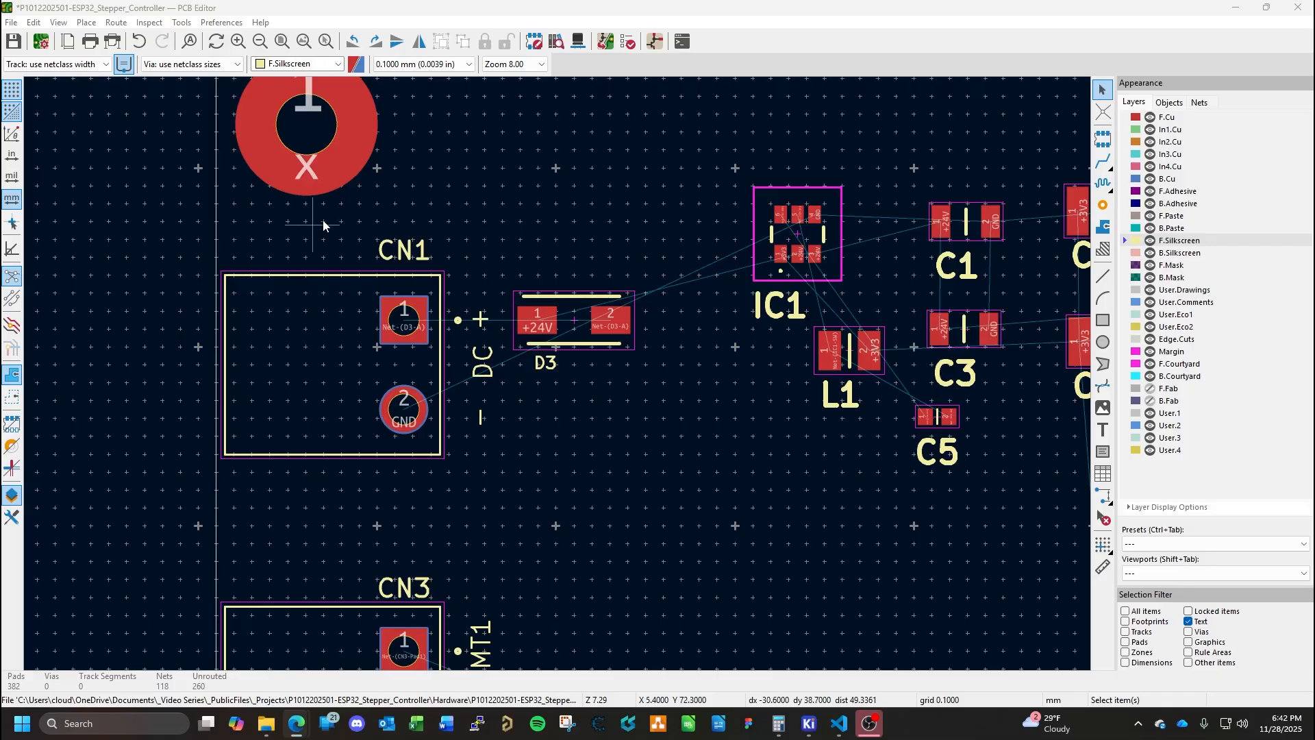
Set the layer type of In1.Cu and In4.Cu to power plane in the board setup.
click(10, 22)
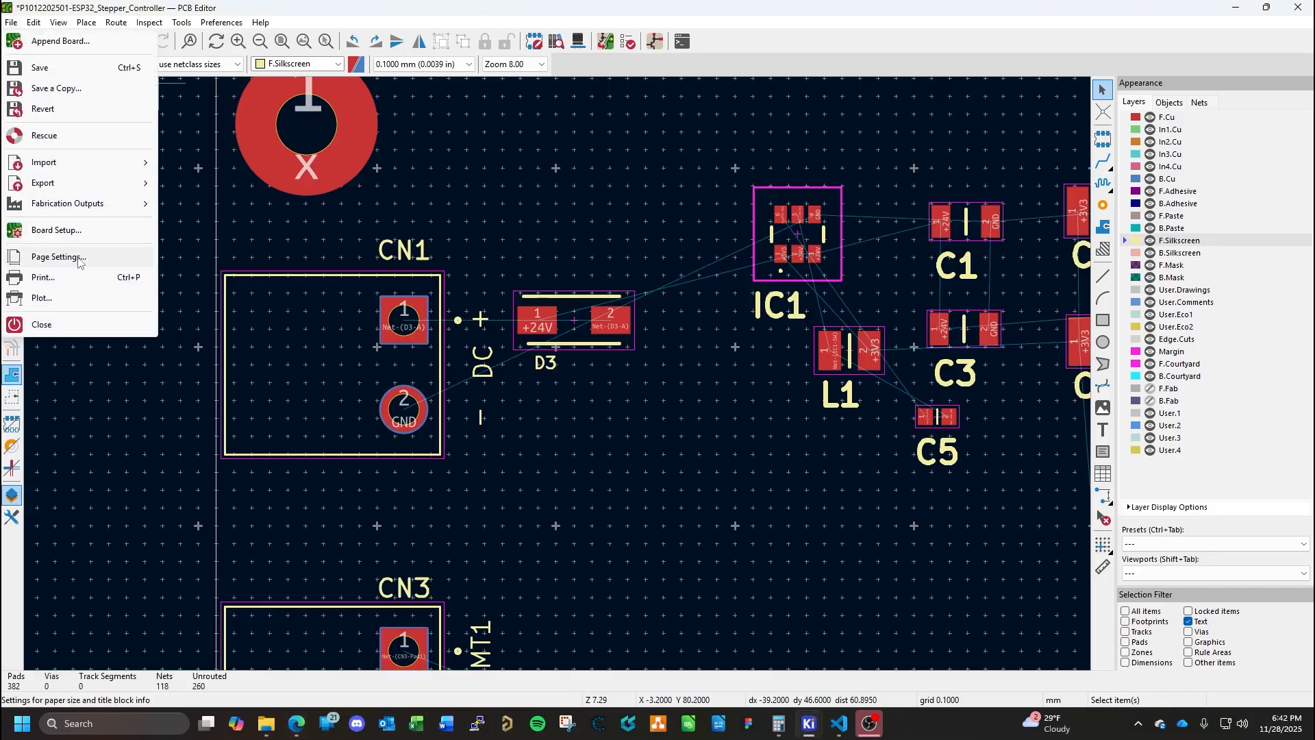
click(79, 233)
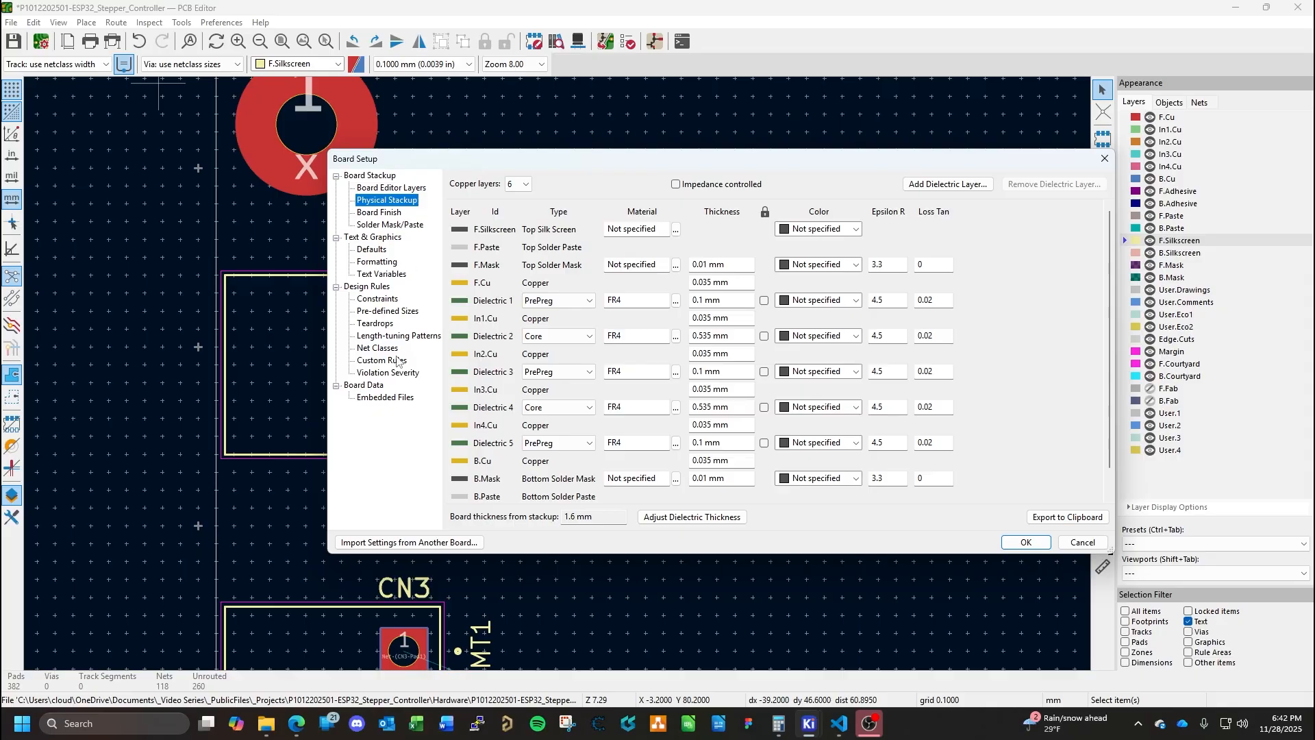
click(409, 189)
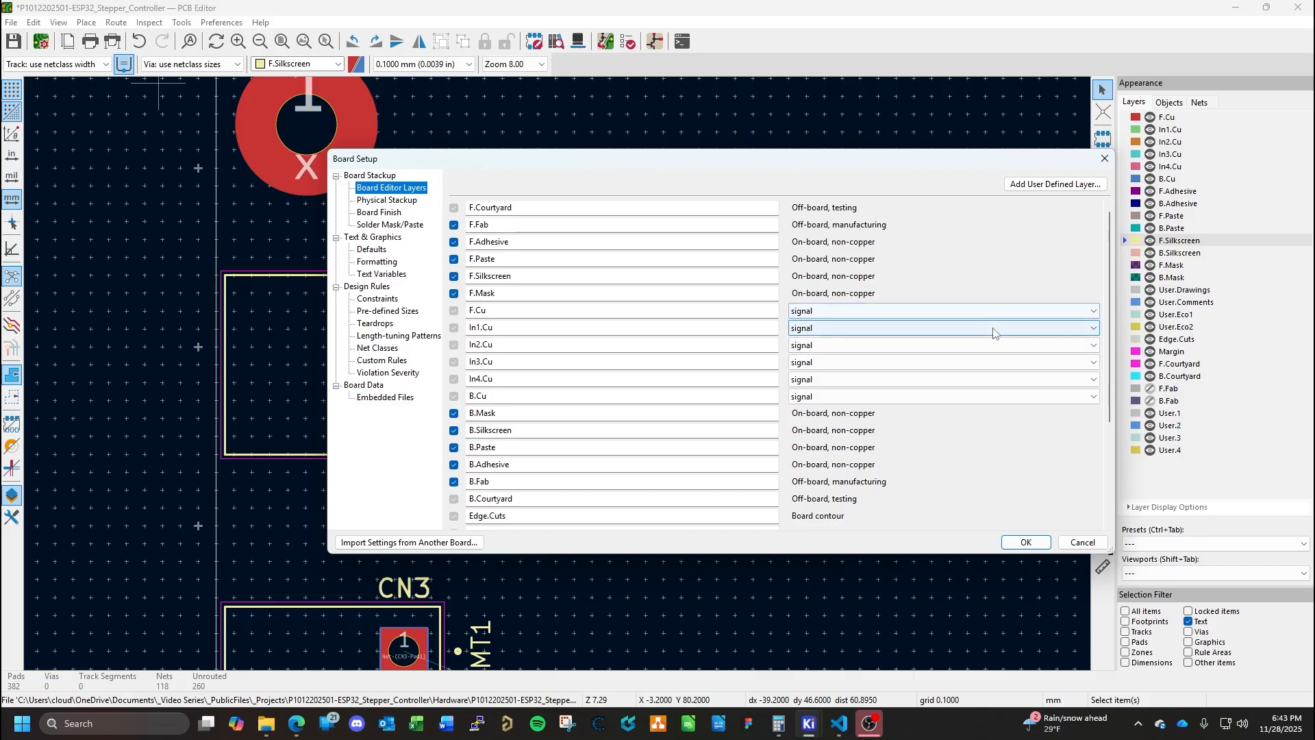
click(903, 329)
click(833, 354)
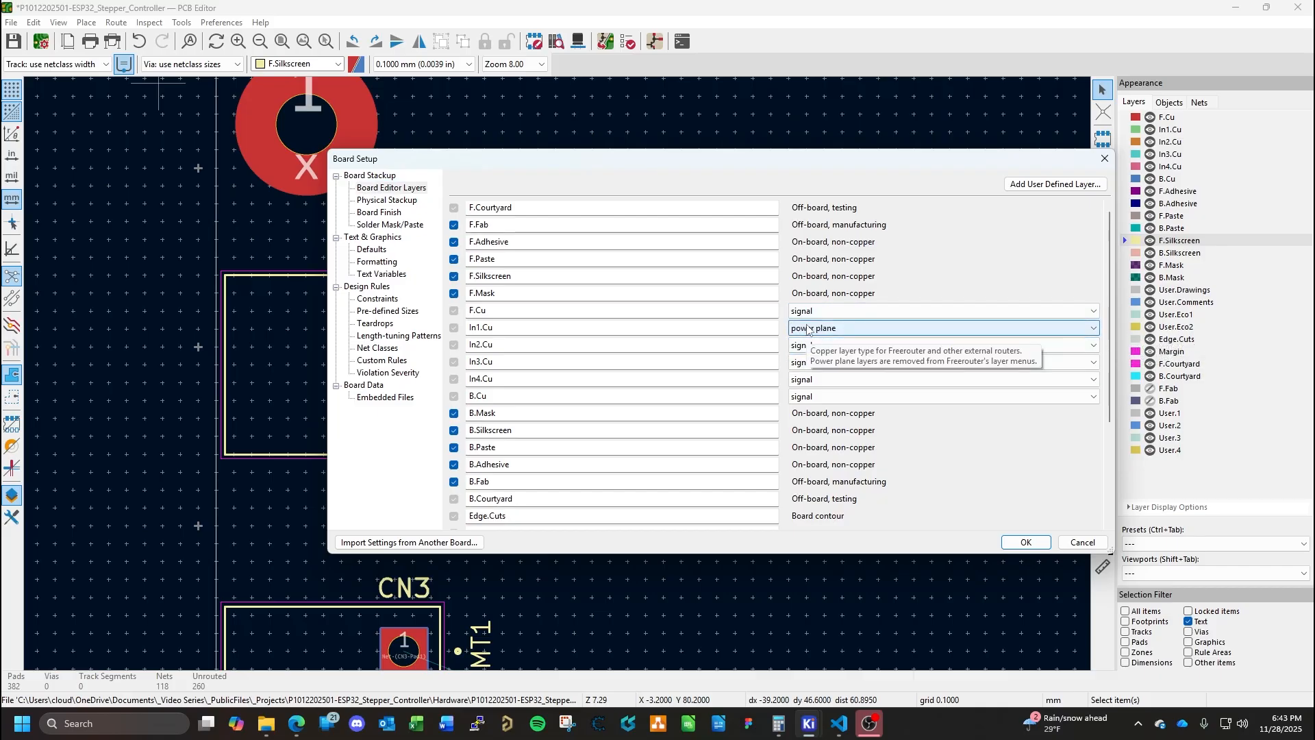
click(821, 381)
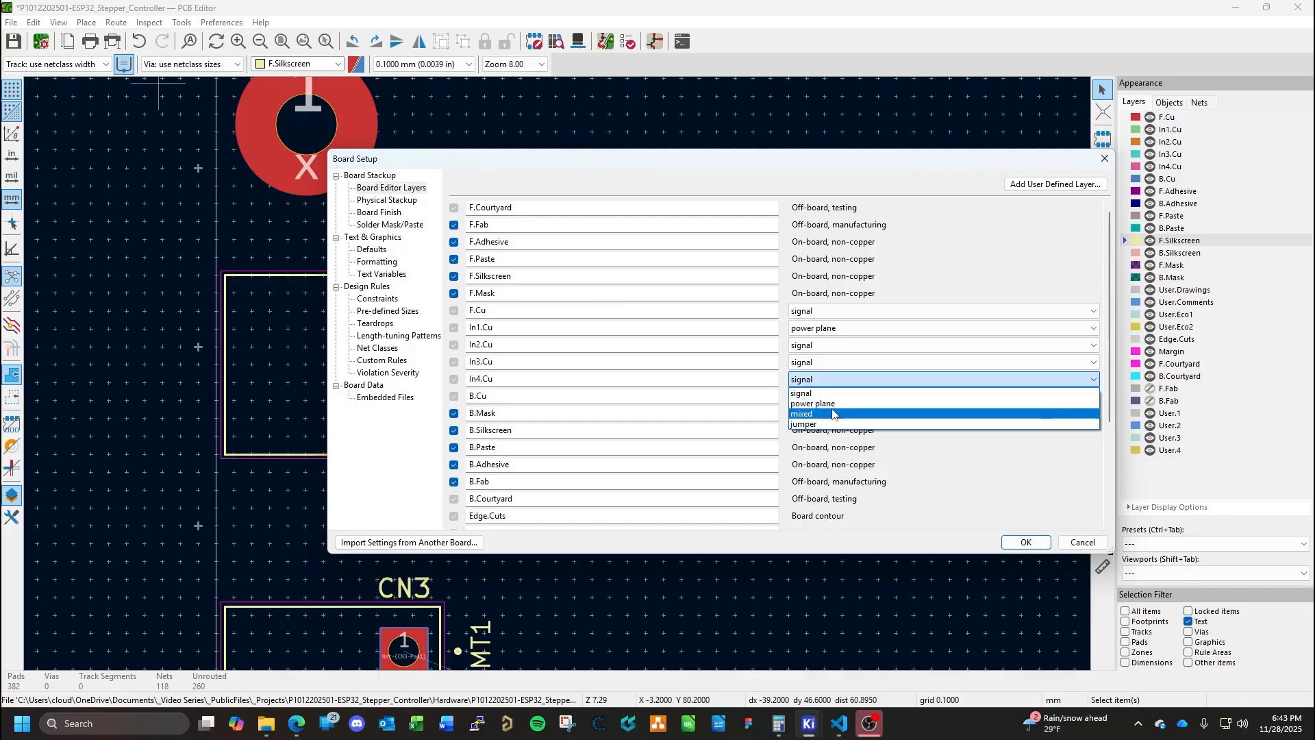
click(856, 406)
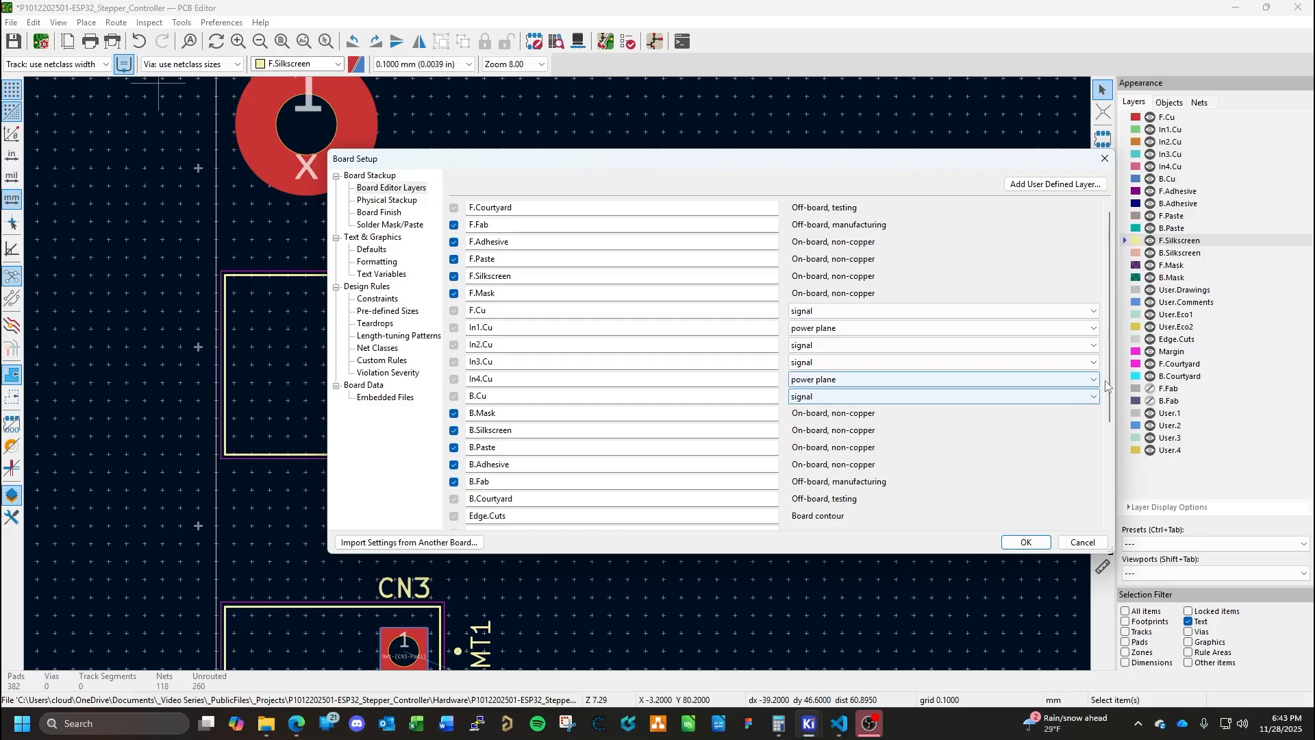
mouse_move(1110, 382)
mouse_down()
mouse_move(1104, 508)
mouse_move(1103, 382)
mouse_up()
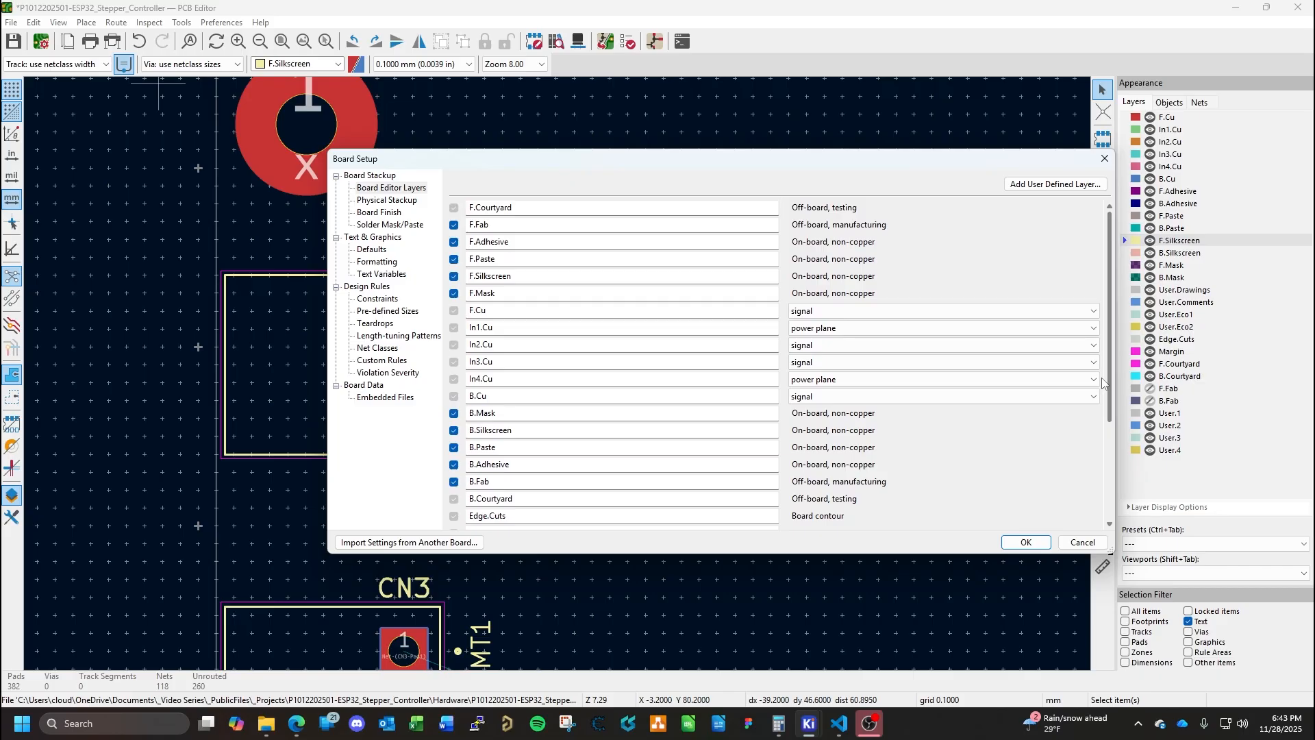
drag(1103, 381, 1101, 383)
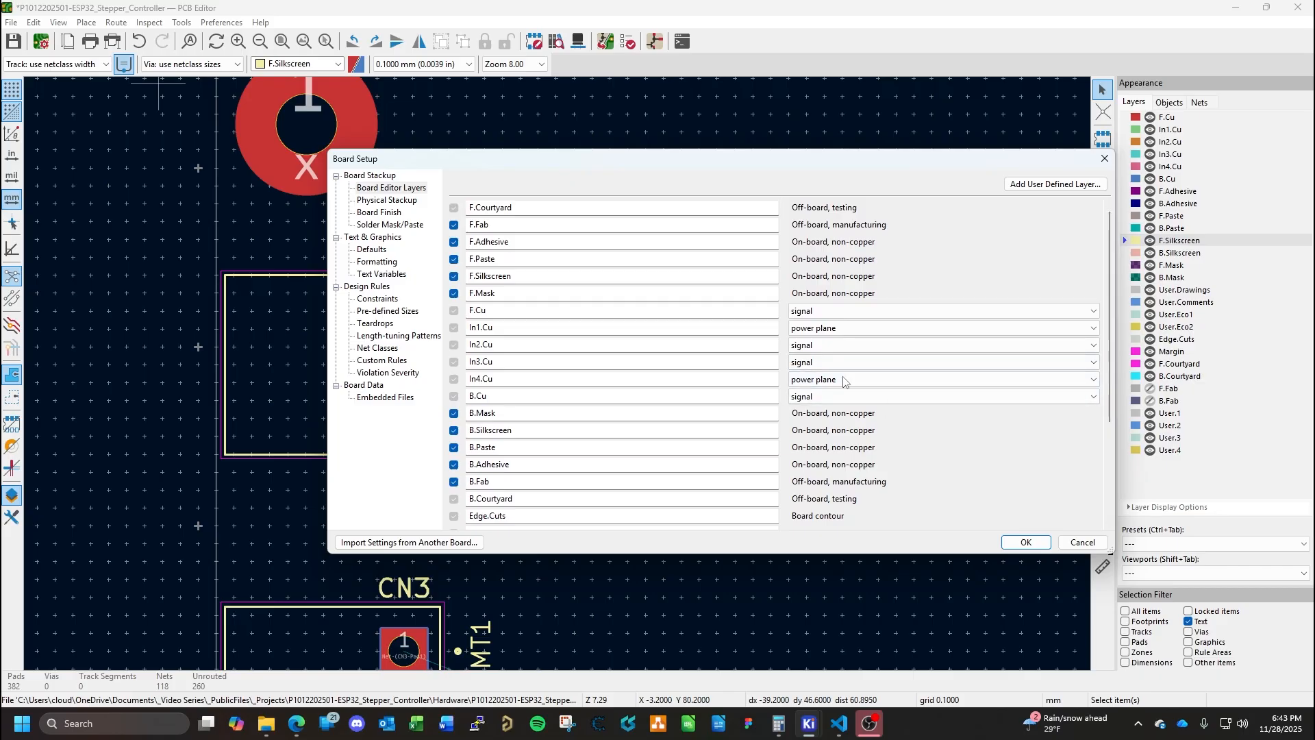
Review the physical stackup, and set the board's copper finish to ENIG.
click(400, 203)
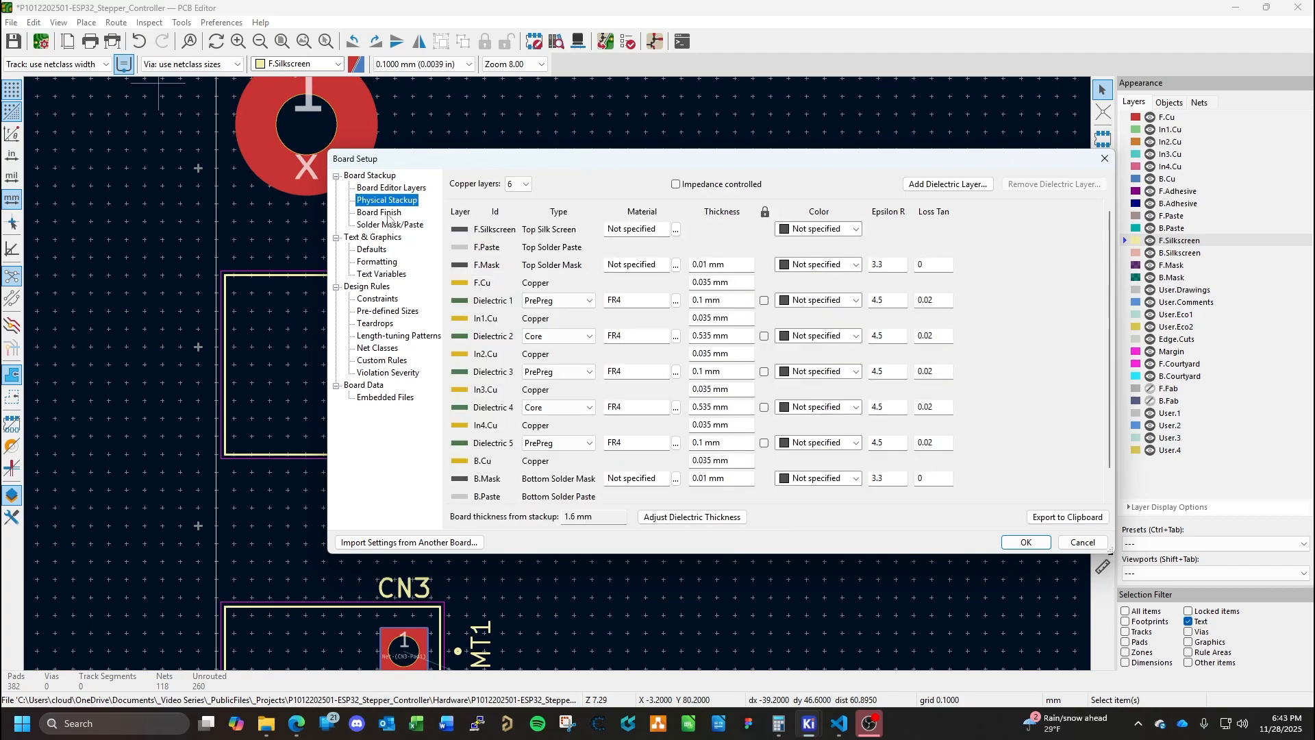
click(387, 214)
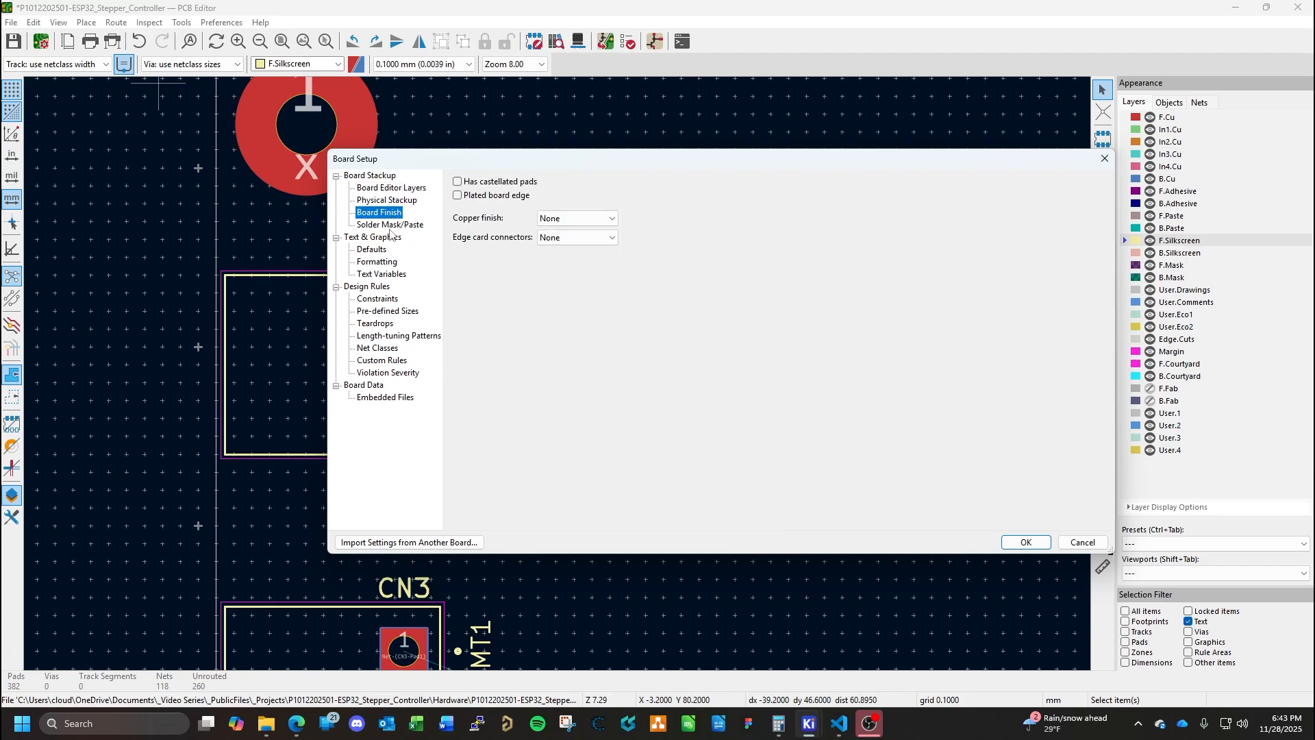
click(578, 221)
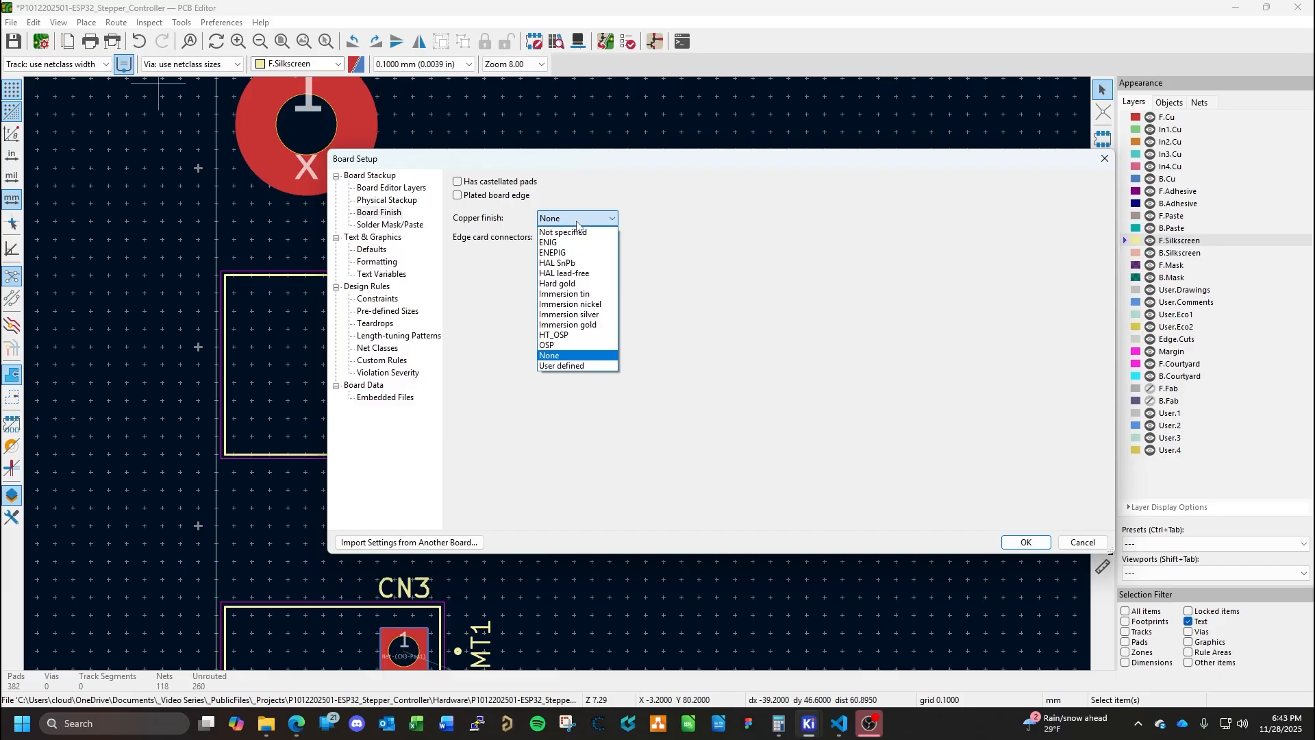
click(555, 243)
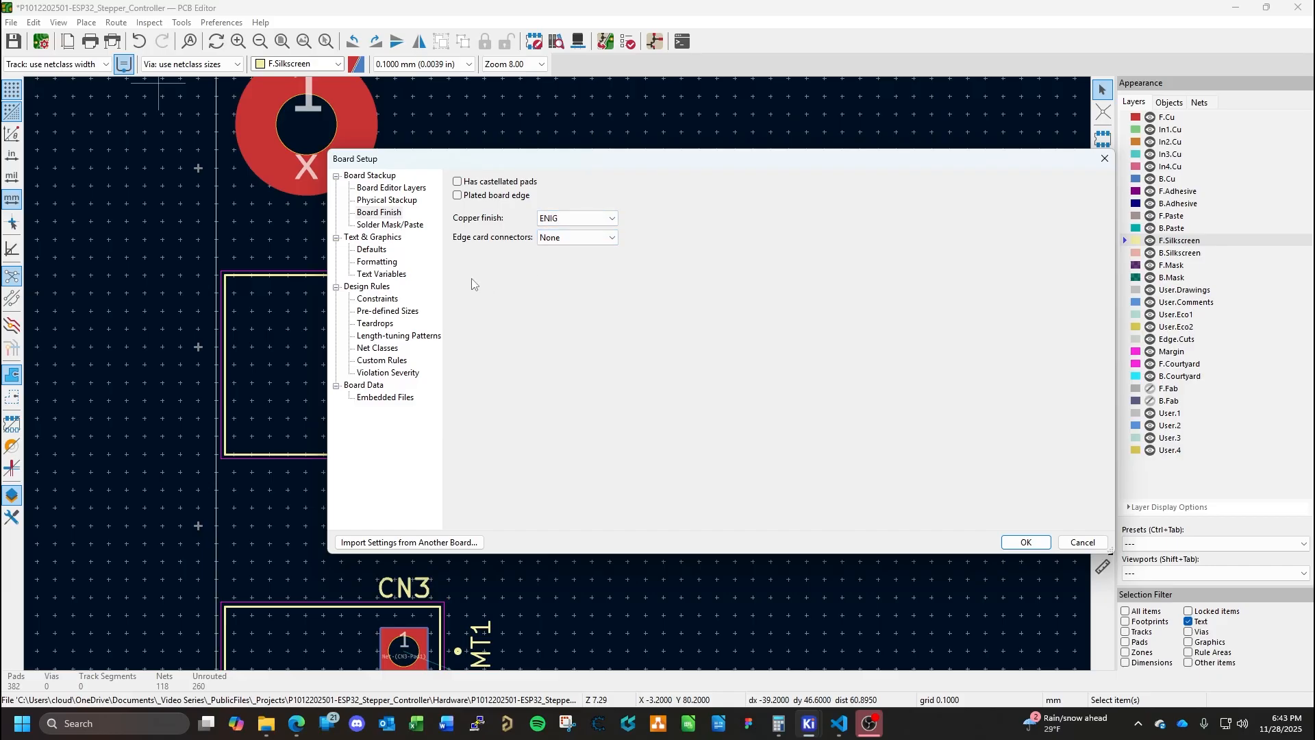
Check the solder mask and paste settings, and set the default silk layer line thickness to 0.127 mm.
click(391, 226)
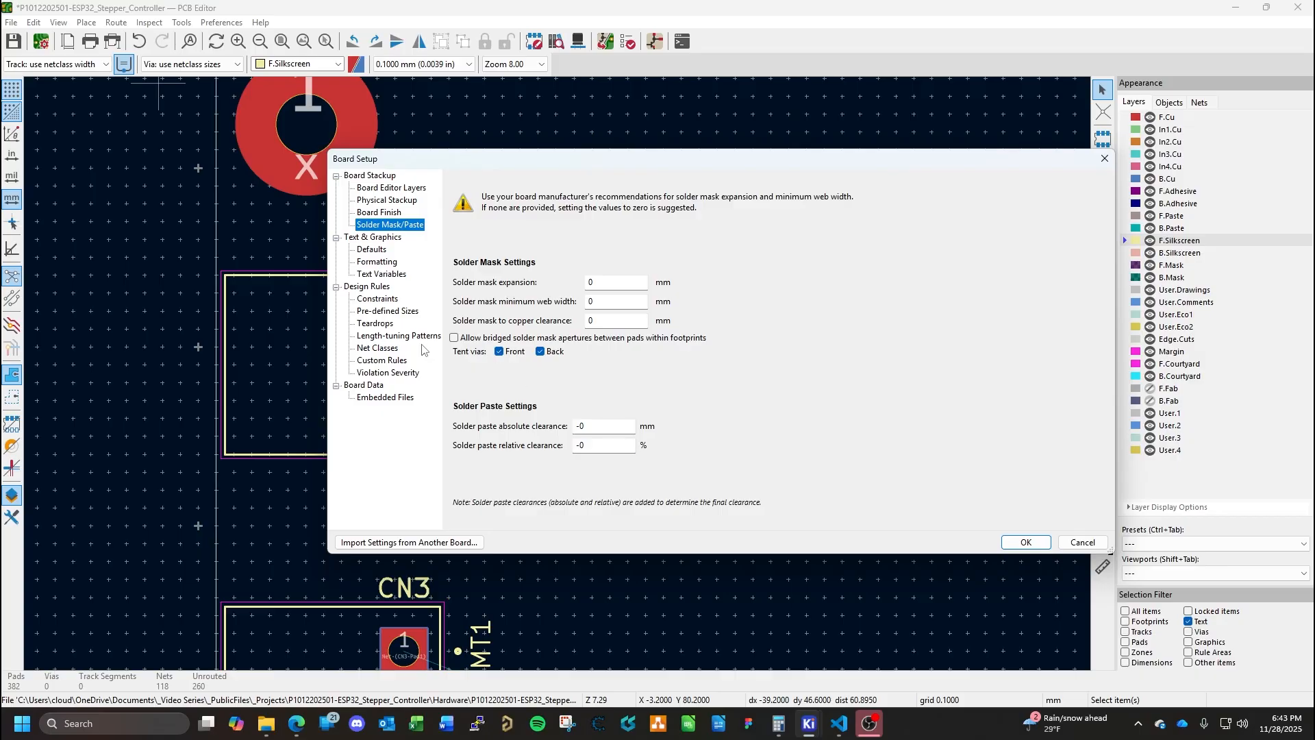
click(379, 250)
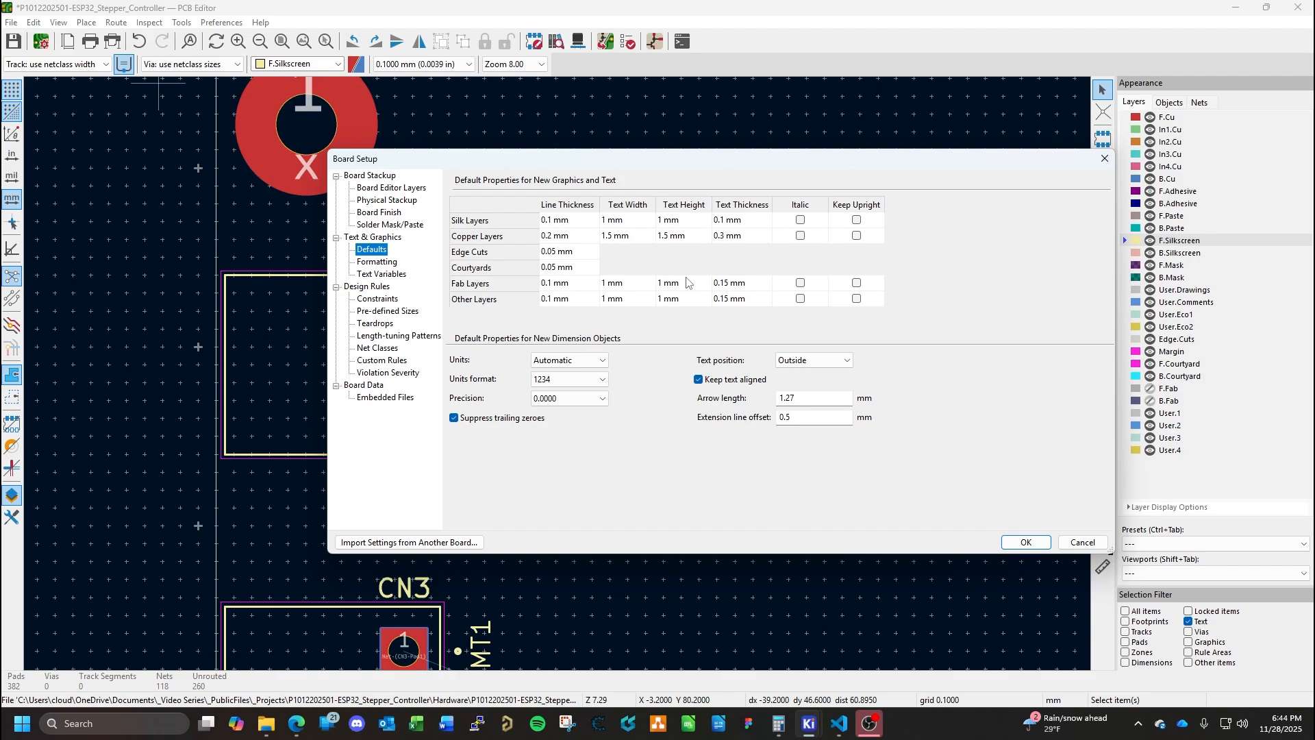
click(580, 222)
key(BackSpace)
key(BackSpace)
key(BackSpace)
key(BackSpace)
key(BackSpace)
text(.127)
Set the default silk layer text width and height to 0.635 mm and the text thickness to 0.127 mm.
click(632, 219)
drag(633, 218, 583, 223)
text(.635)
click(687, 220)
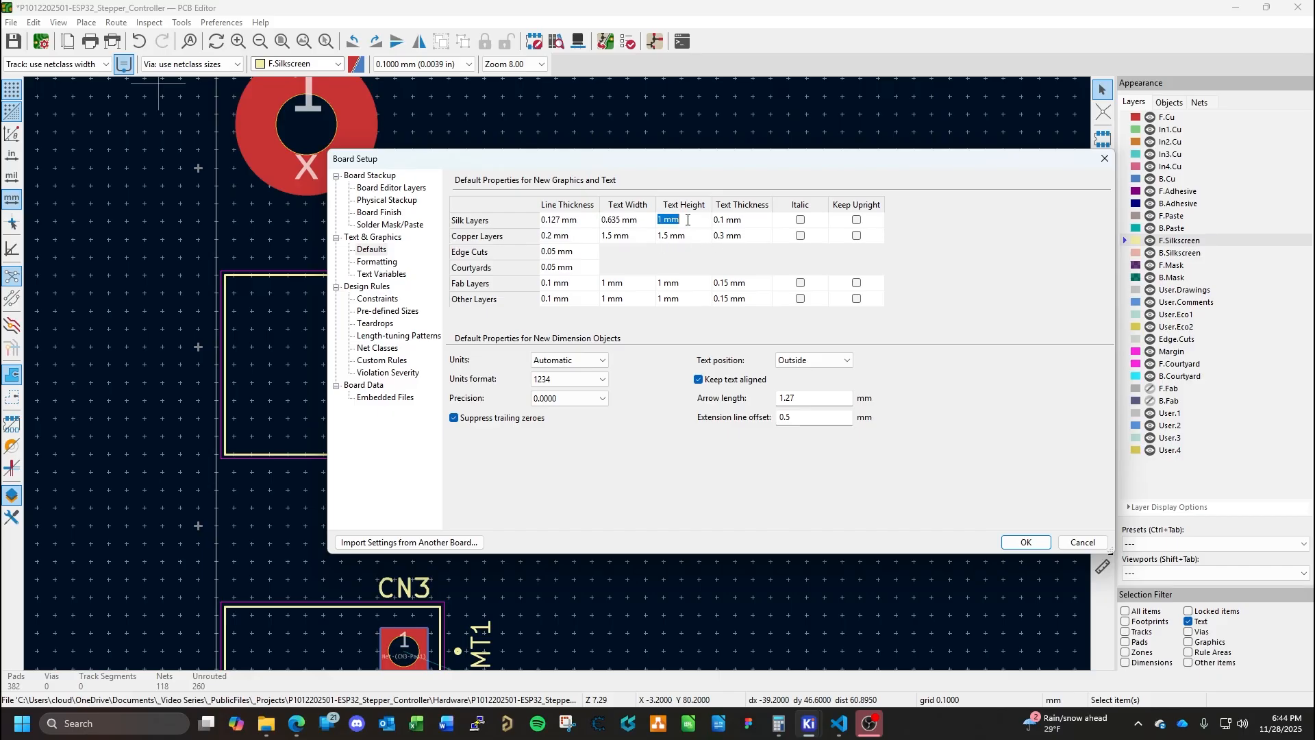
text(.635)
click(761, 219)
text(.127)
Set the default units for new dimension objects to Millimeters, apply the board setup, and save the board.
click(582, 361)
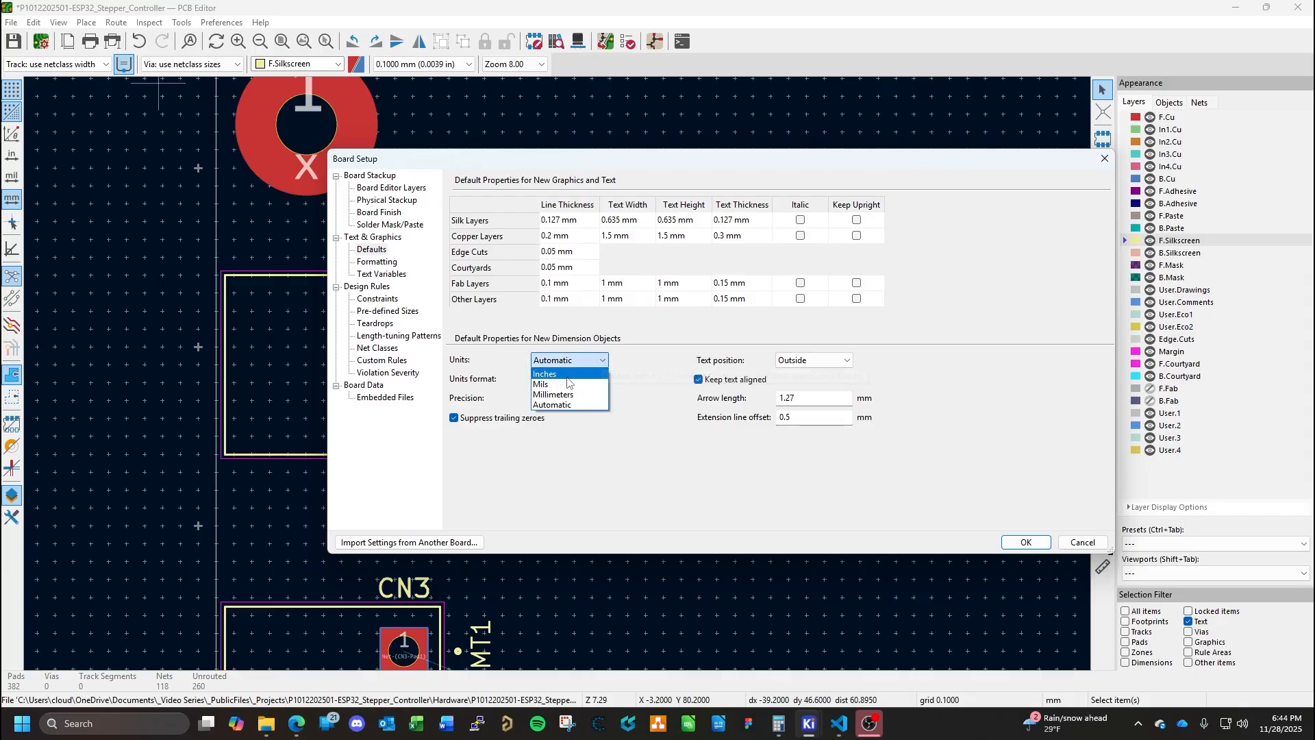
click(554, 394)
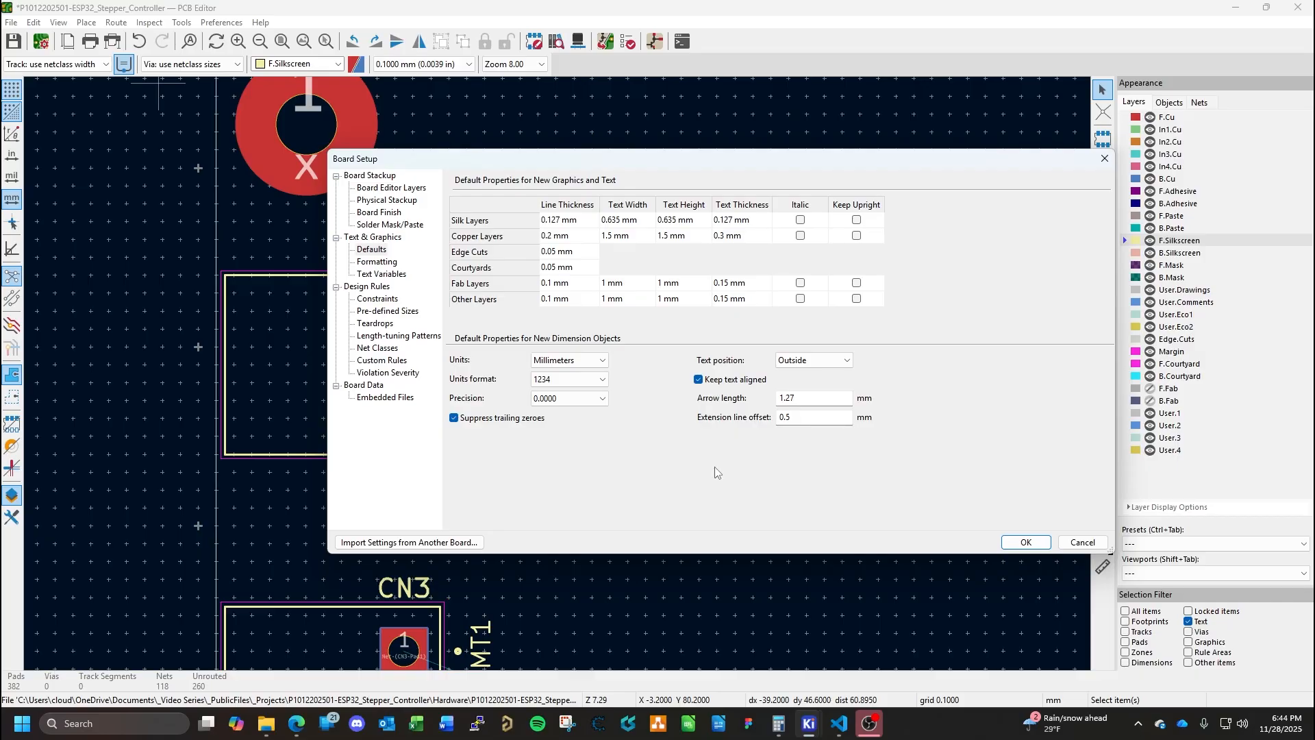
click(1032, 547)
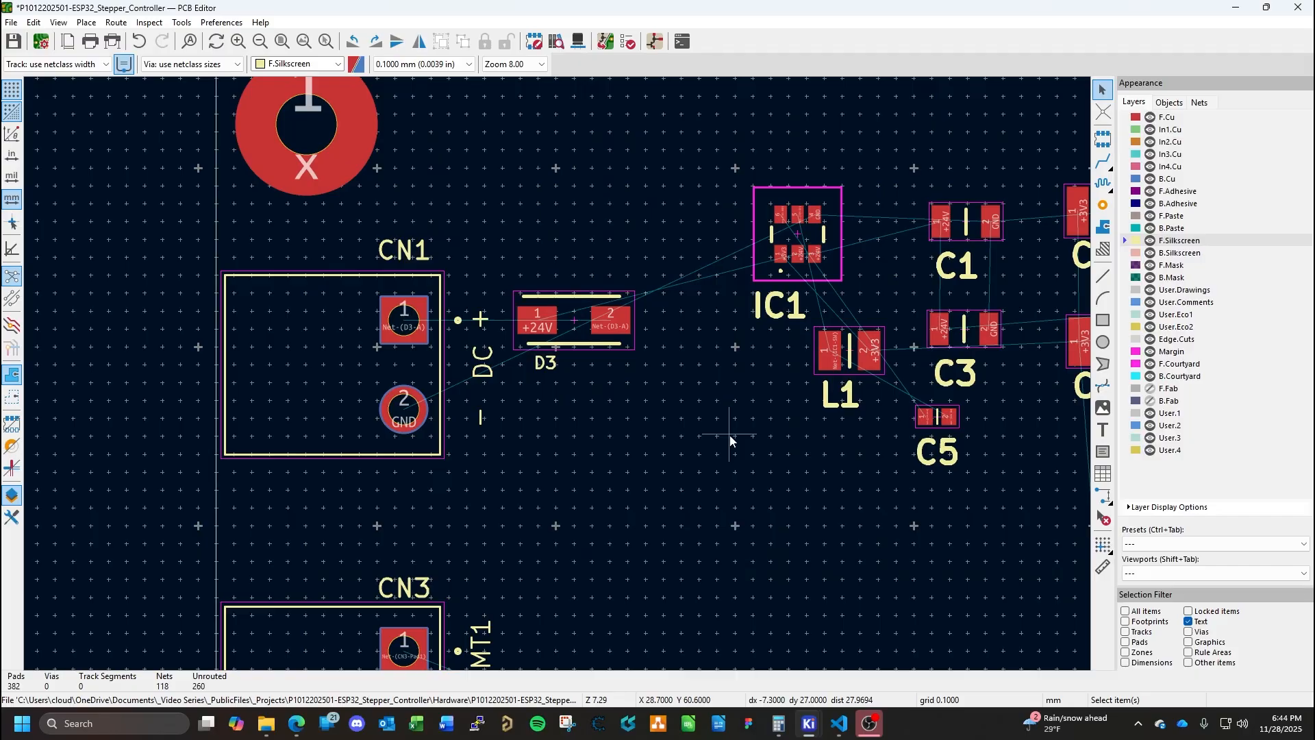
key(ctrl+s)
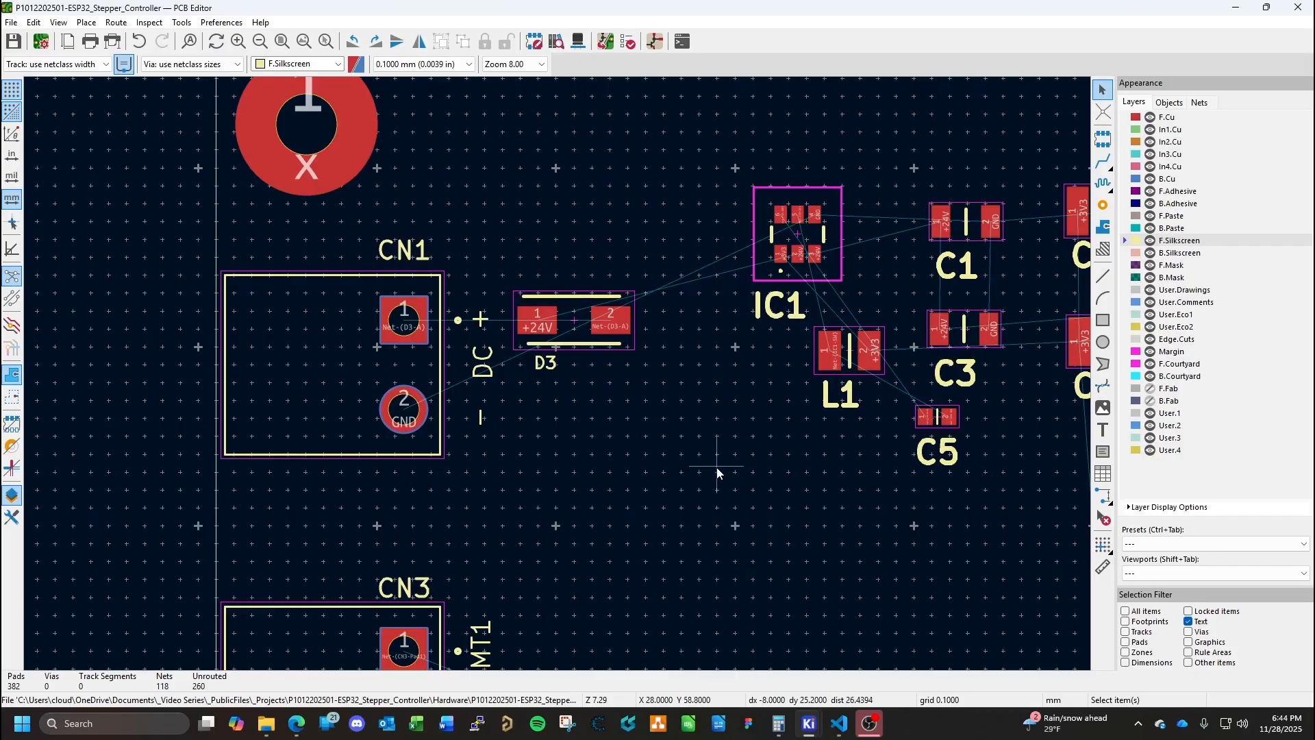
Update the PCB from the schematic, and check D3's reference text properties.
scroll(717, 471, down, 3)
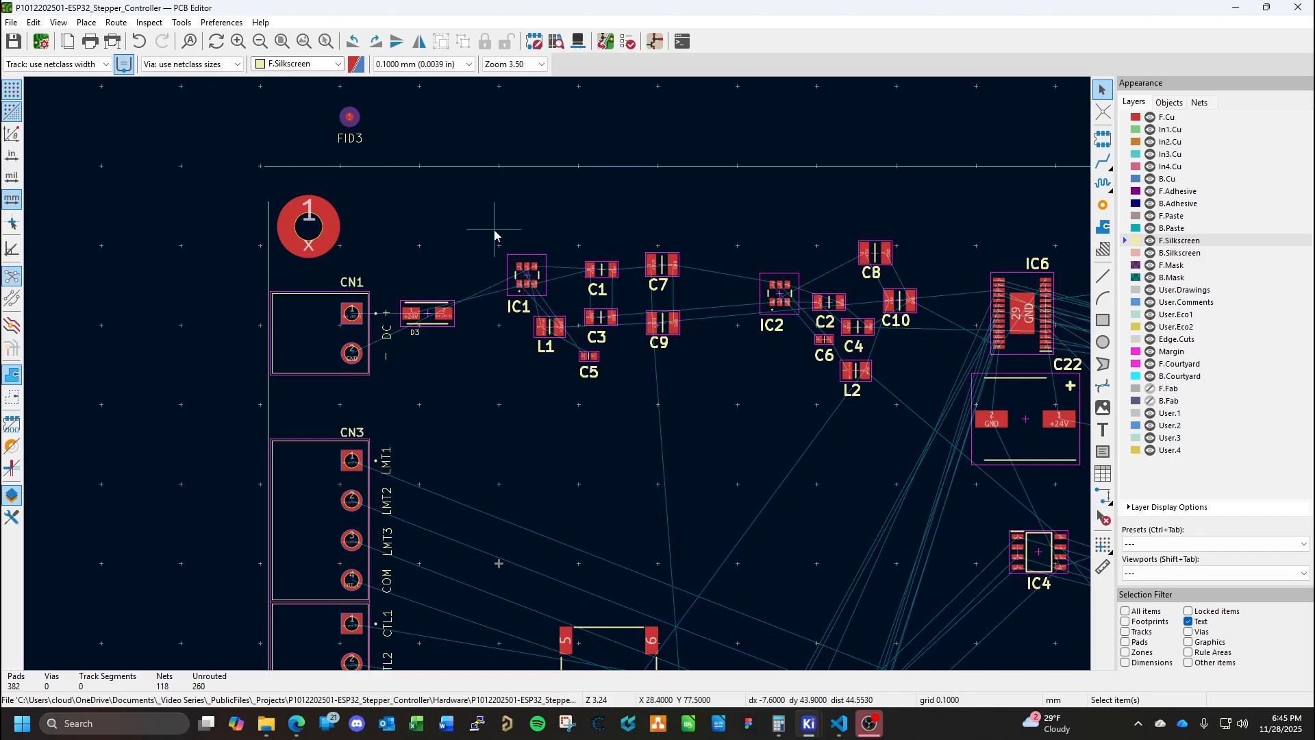
click(181, 22)
click(204, 41)
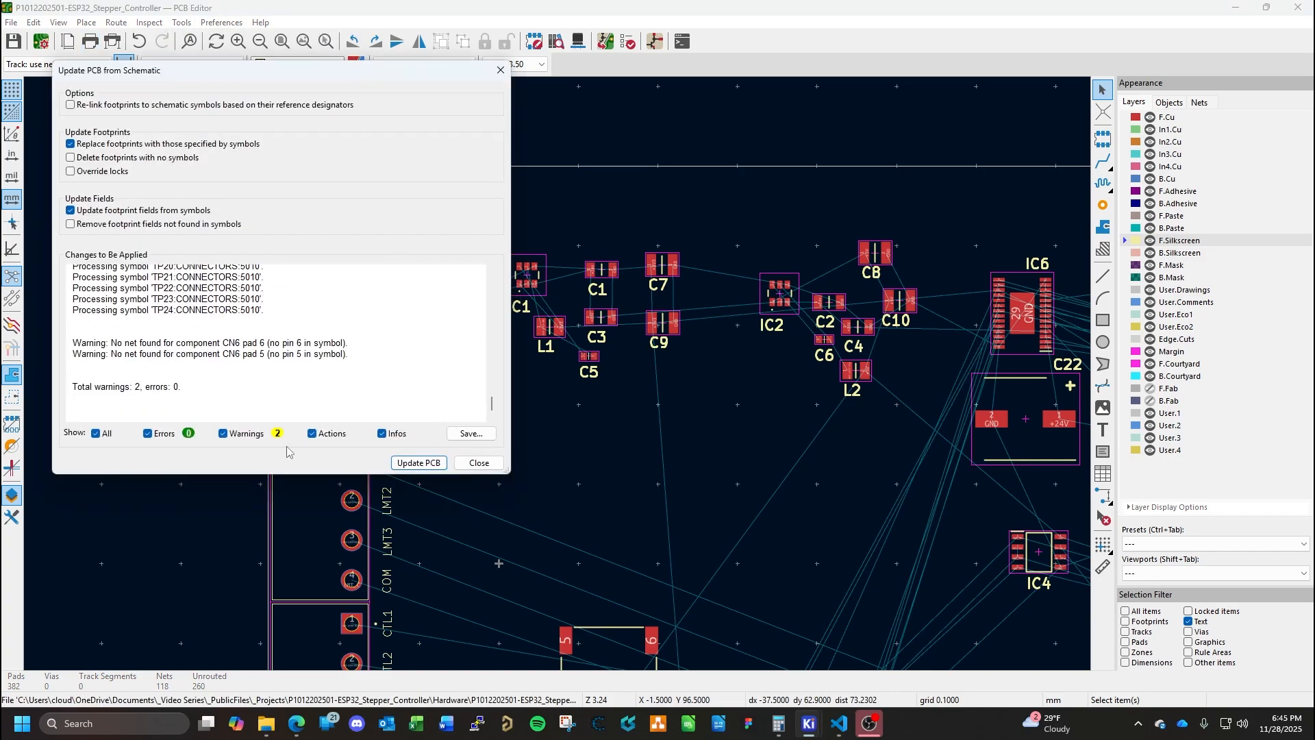
click(408, 465)
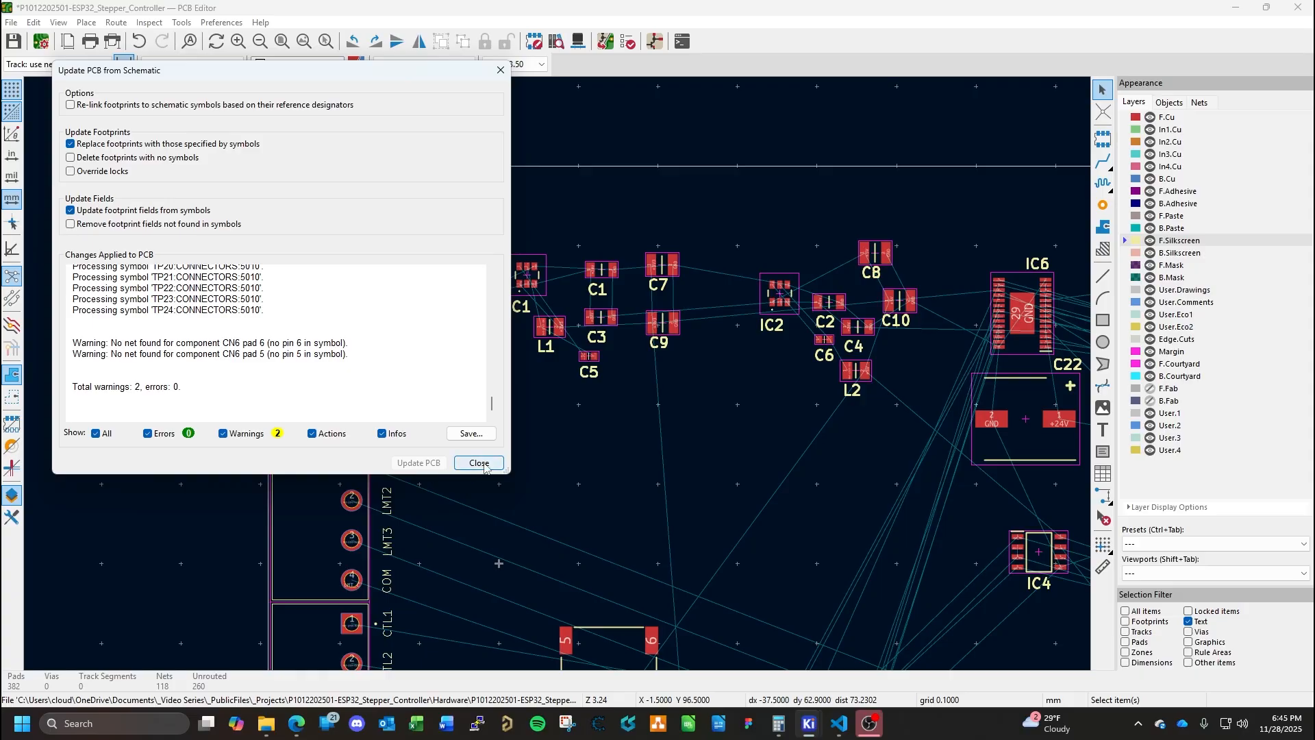
click(480, 463)
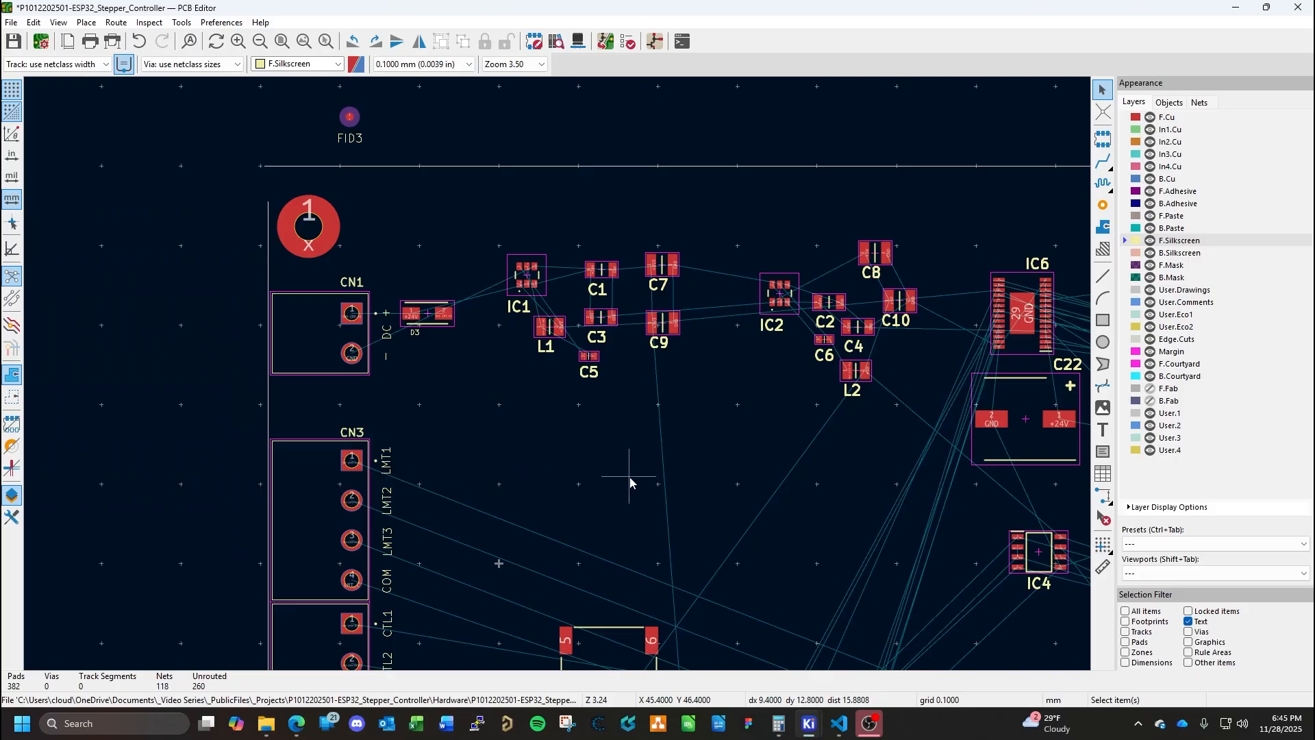
double_click(417, 334)
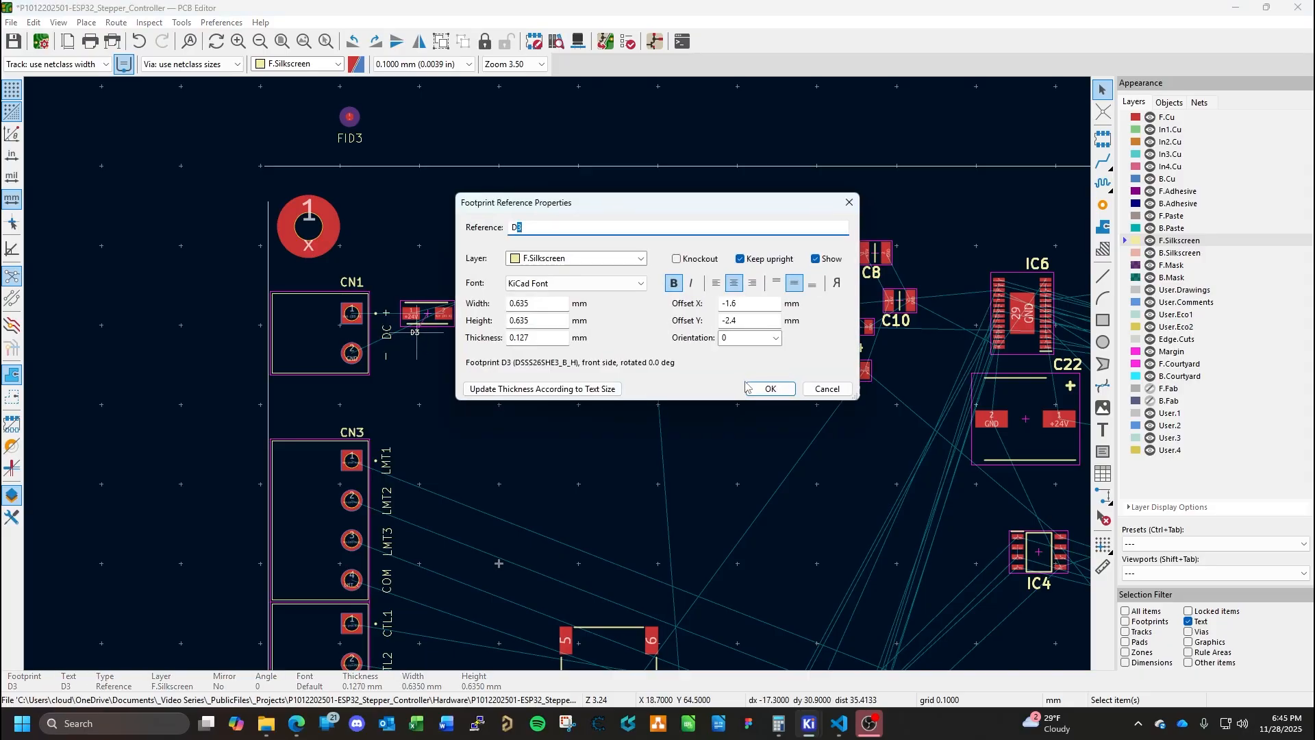
click(828, 390)
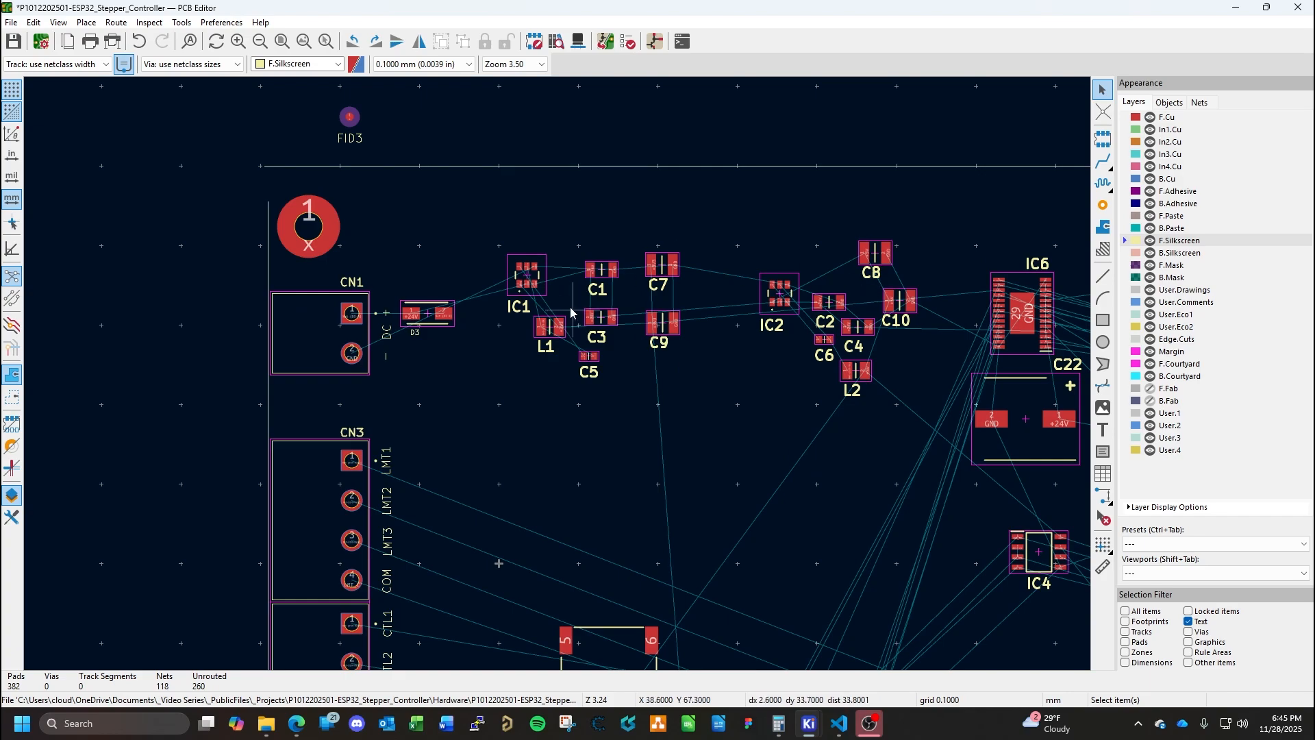
Set CN1's reference text to 0.635 mm width and height with 0.127 mm thickness.
double_click(351, 282)
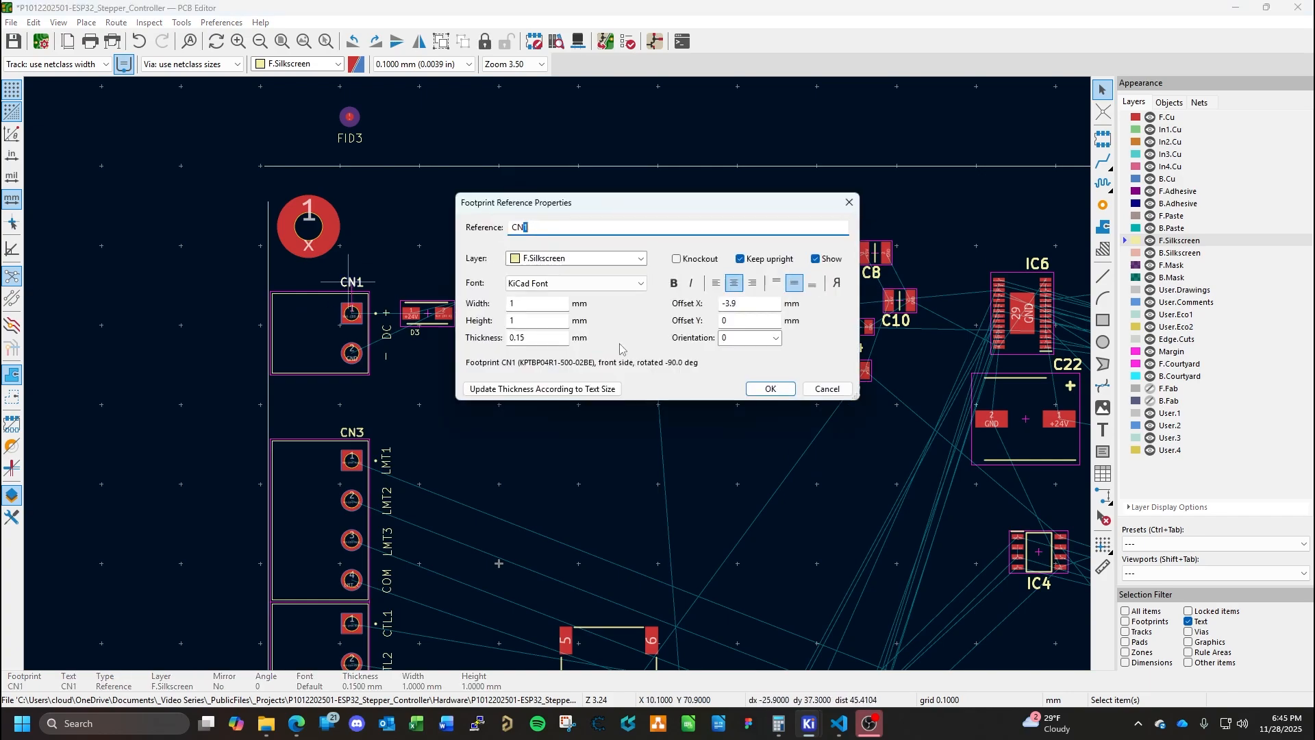
click(537, 304)
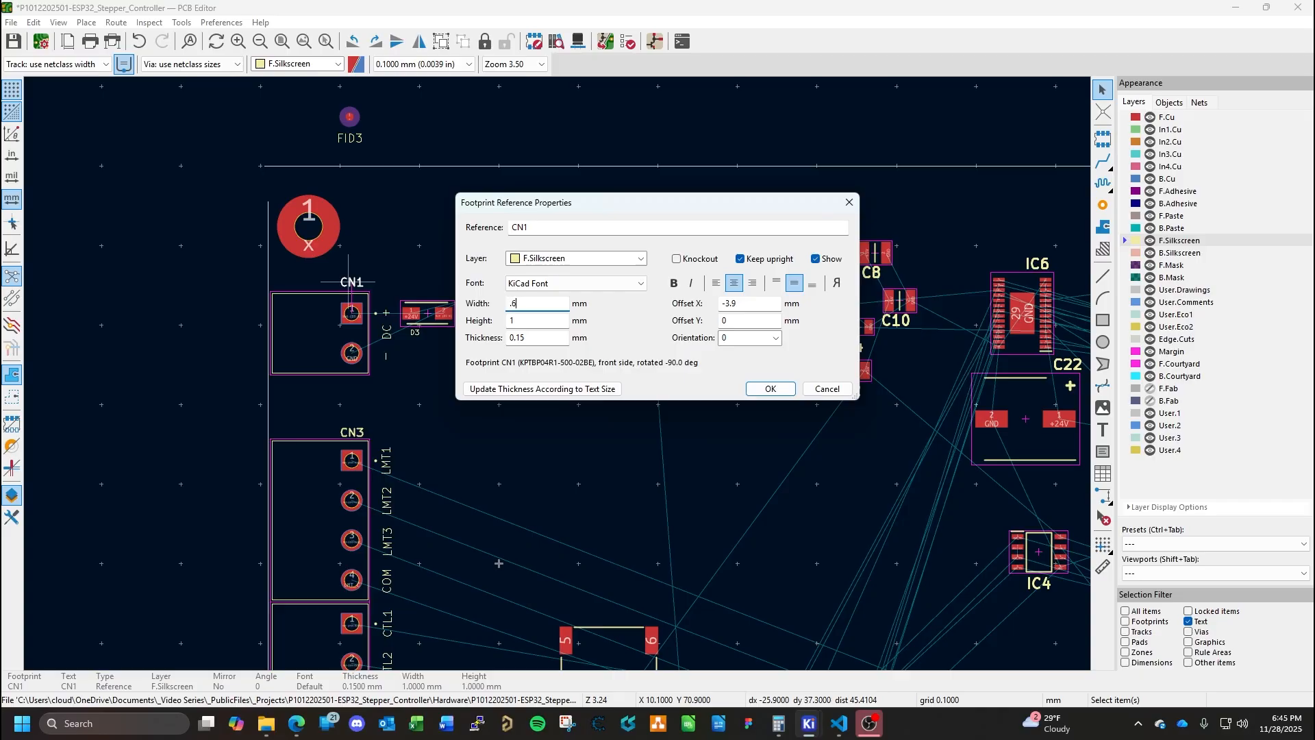
click(540, 320)
text(.635)
click(542, 335)
text(.127)
click(760, 392)
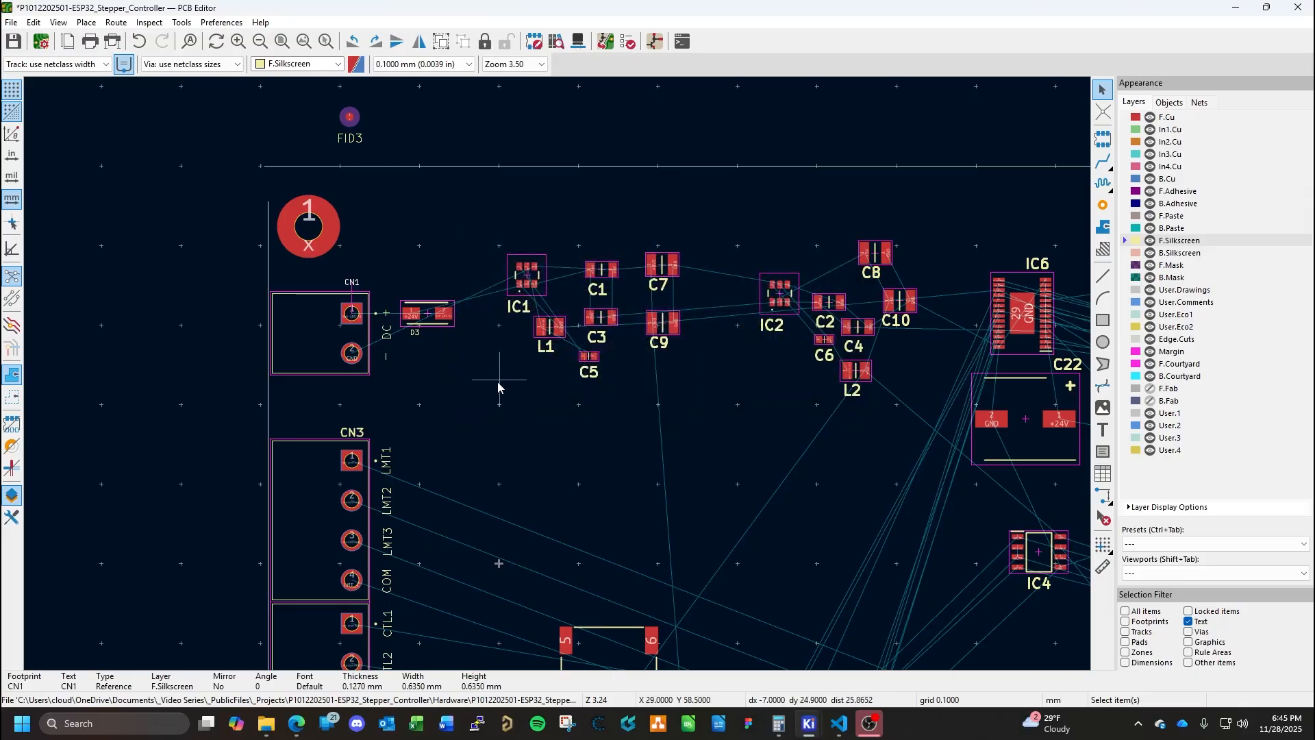
Set CN3's reference text to 0.635 mm width and height with 0.127 mm thickness.
double_click(361, 437)
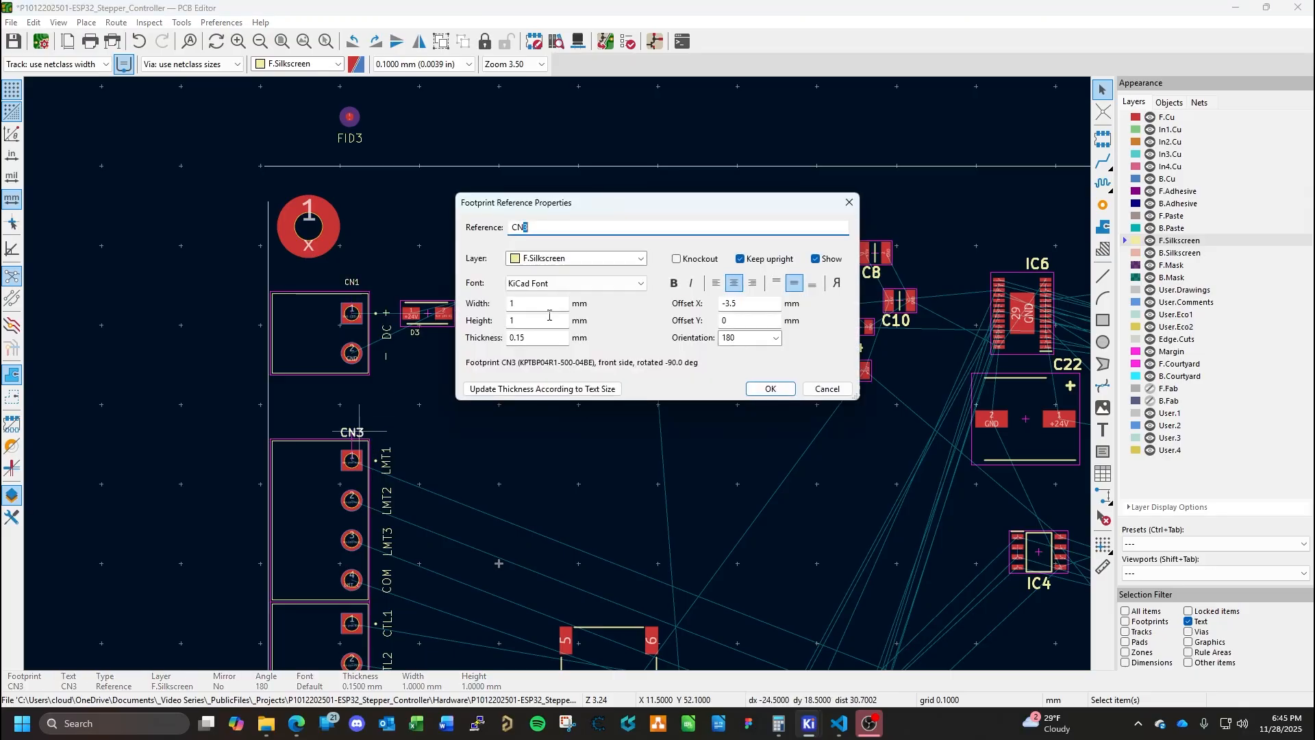
click(535, 302)
text(.63)
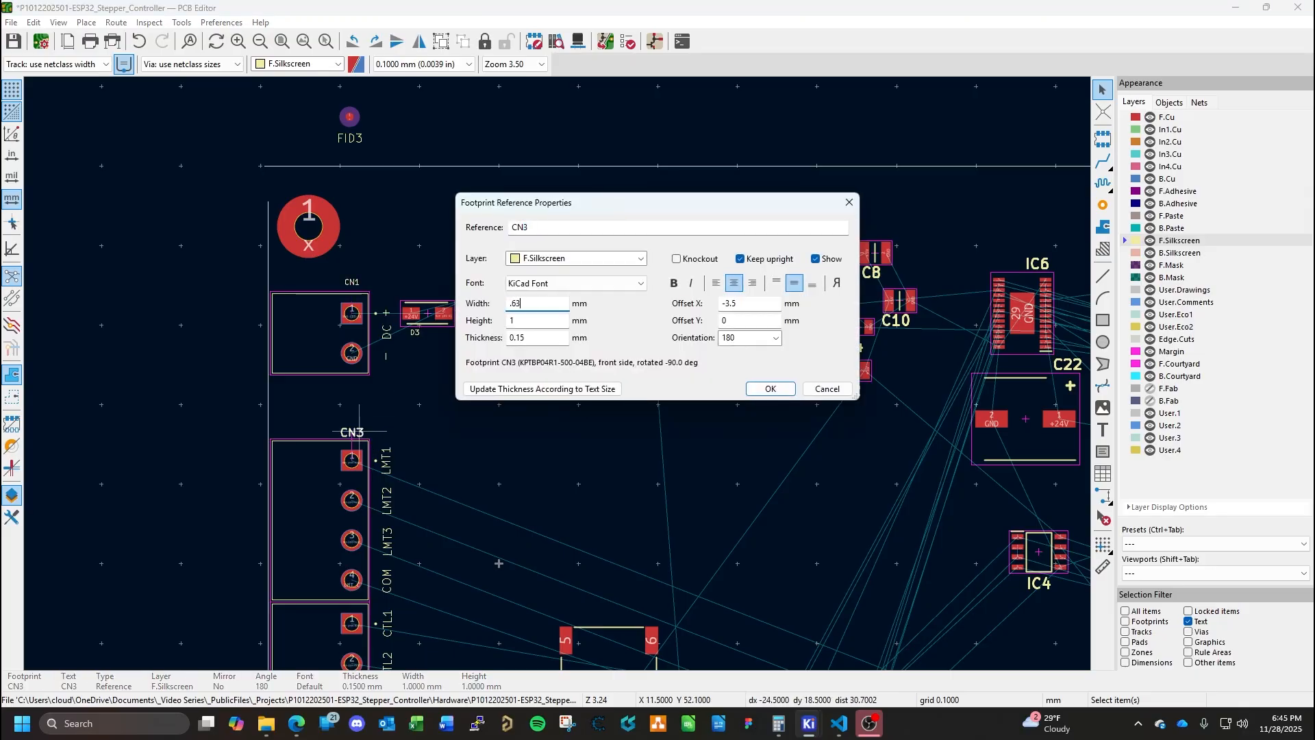
text(5)
click(534, 320)
click(539, 338)
text(.127)
click(760, 389)
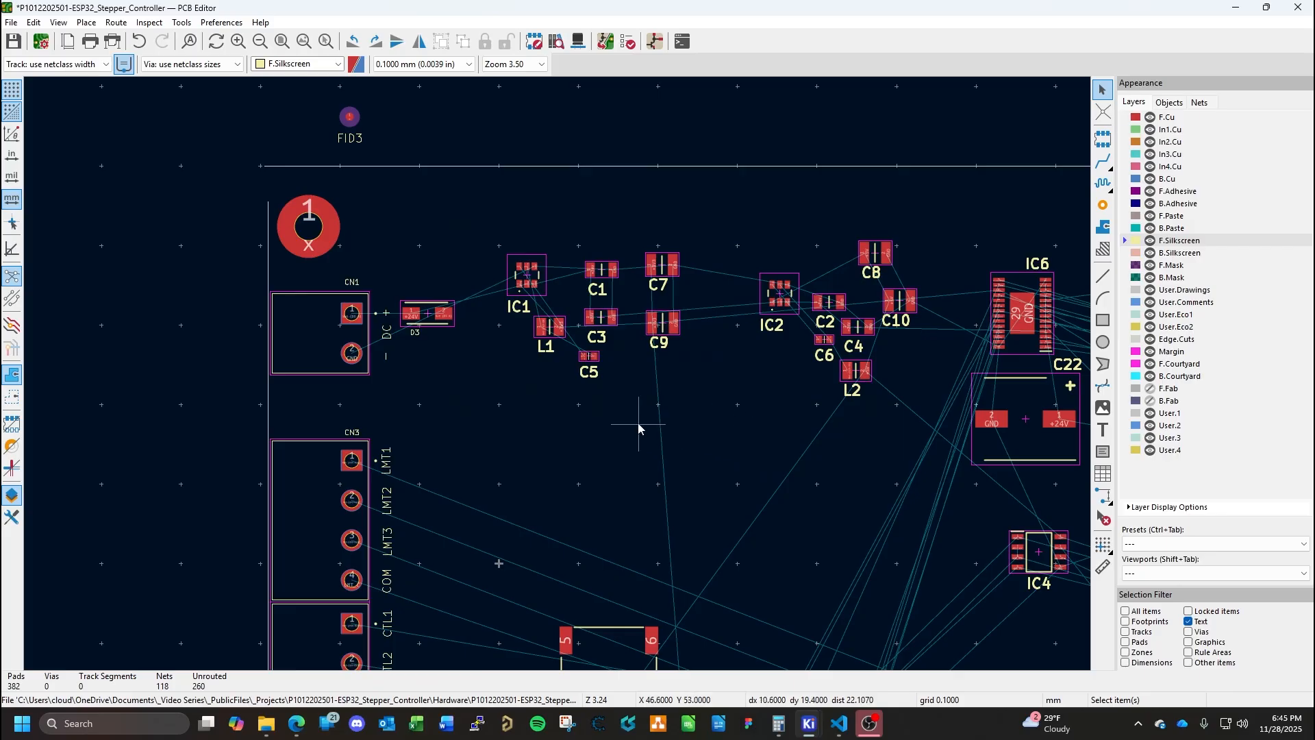
Set IC1's reference text to 0.635 mm width and height with 0.127 mm thickness.
double_click(519, 307)
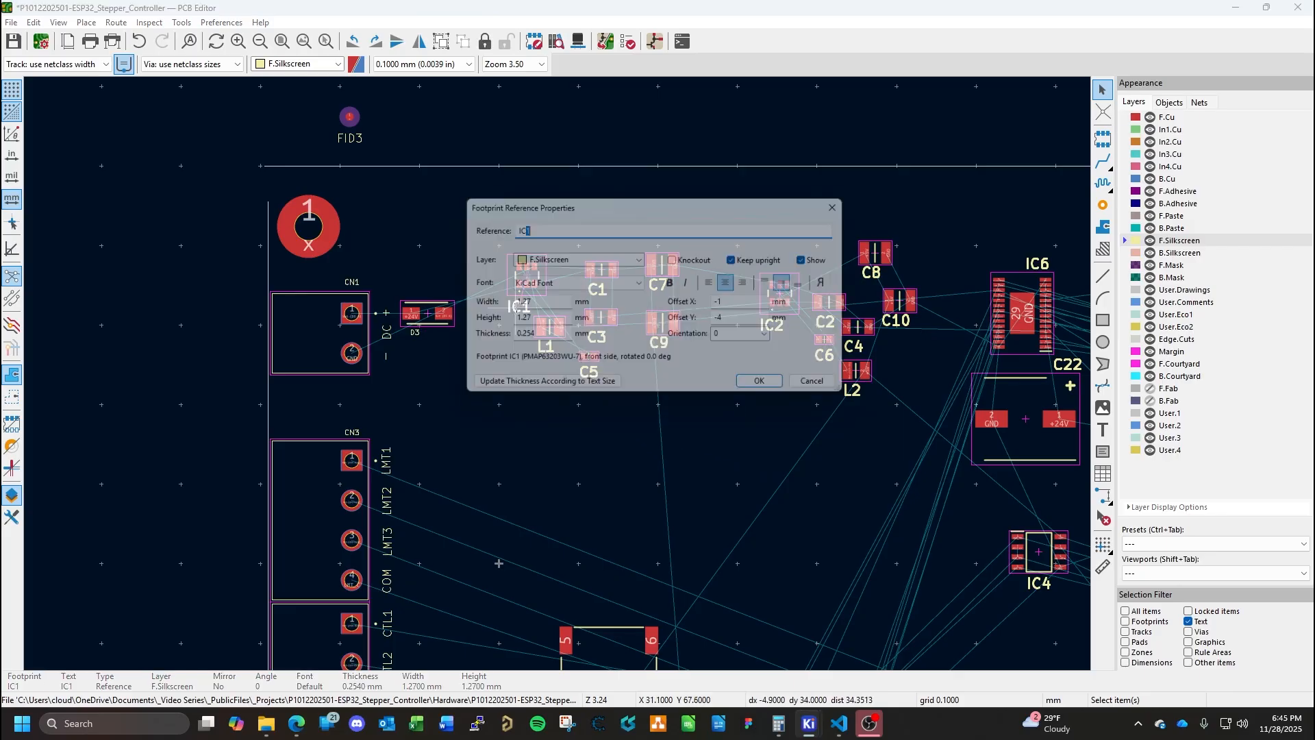
click(545, 303)
double_click(545, 303)
text(.)
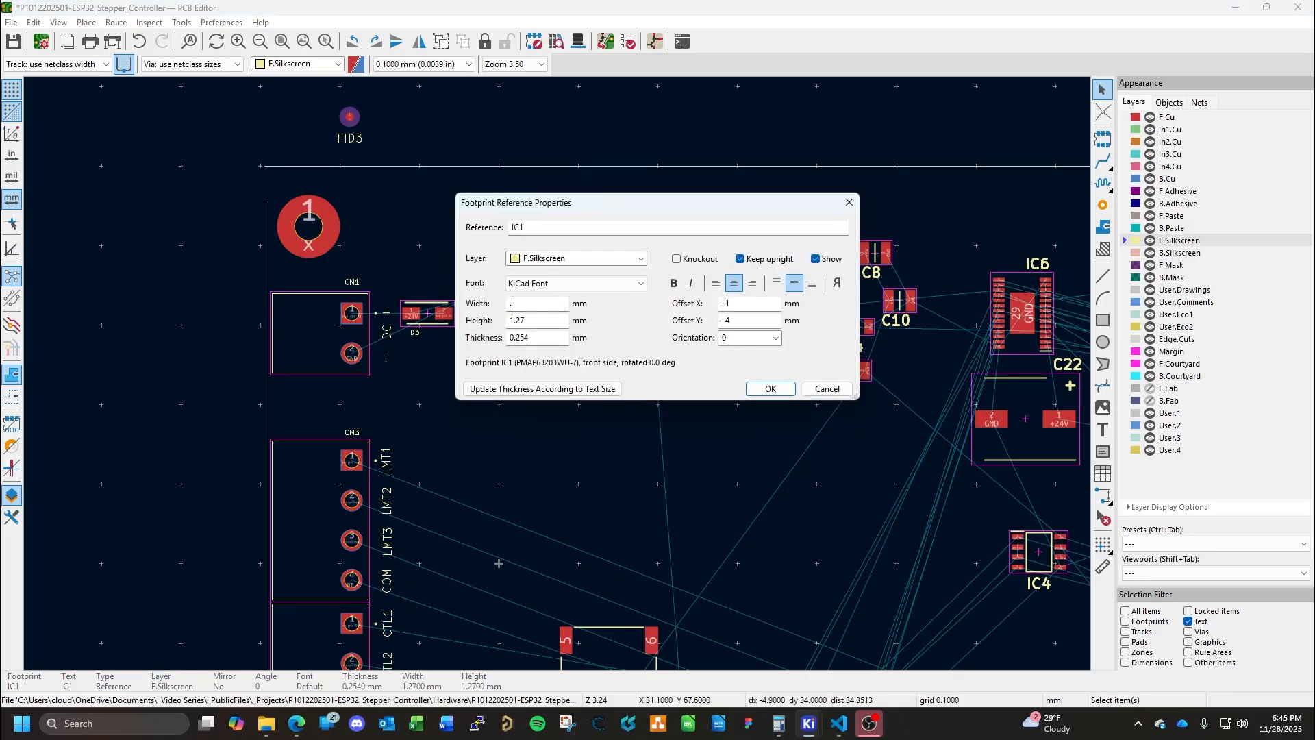
text(635)
double_click(546, 319)
text(.635)
double_click(546, 337)
text(.12)
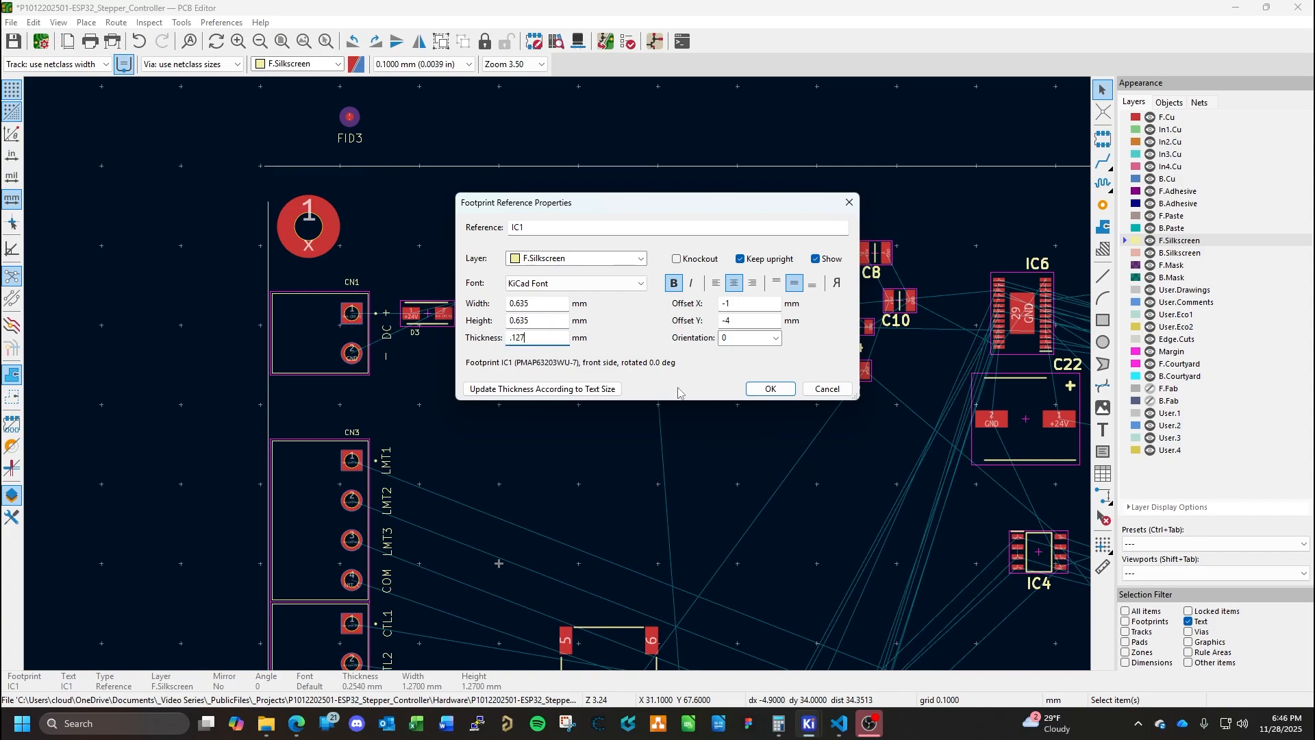
text(7)
click(770, 388)
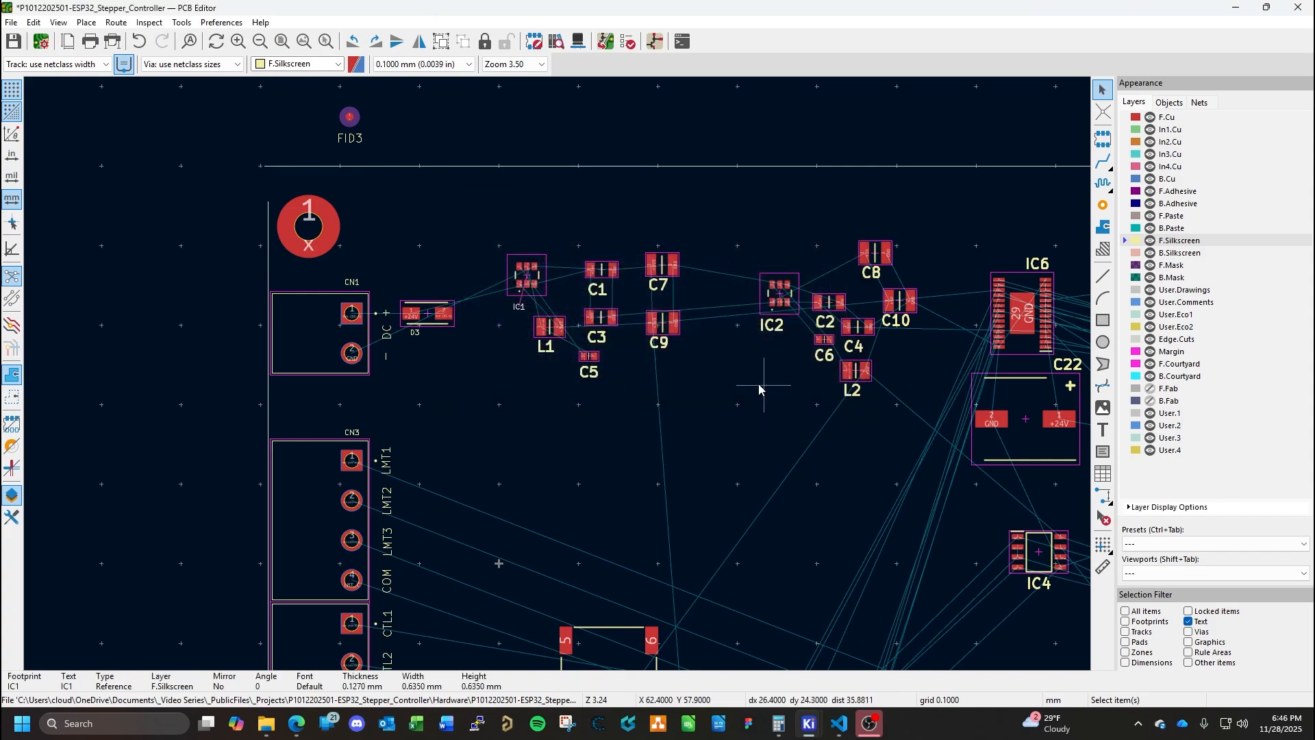
Set C1's reference text to 0.635 mm width and height with 0.127 mm thickness.
double_click(597, 298)
double_click(546, 303)
text(.)
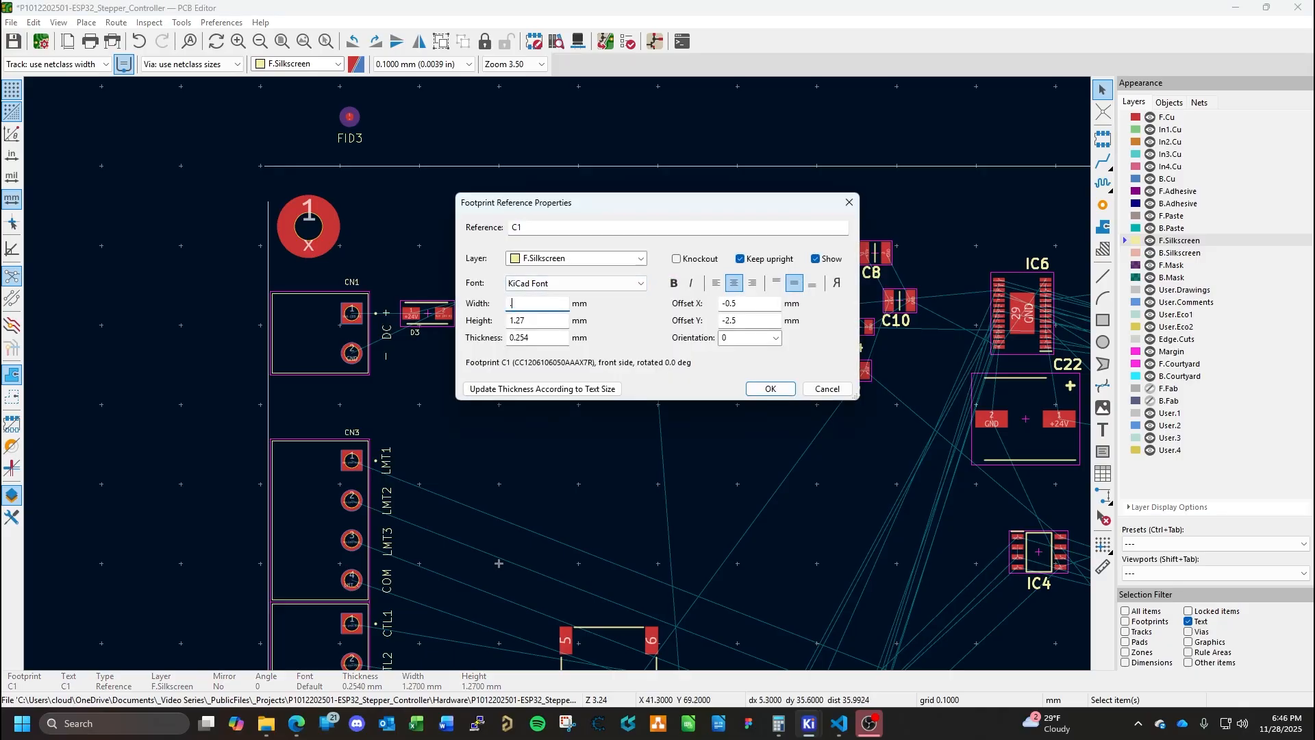
text(635)
key(Tab)
text(.635)
key(Tab)
text(.127)
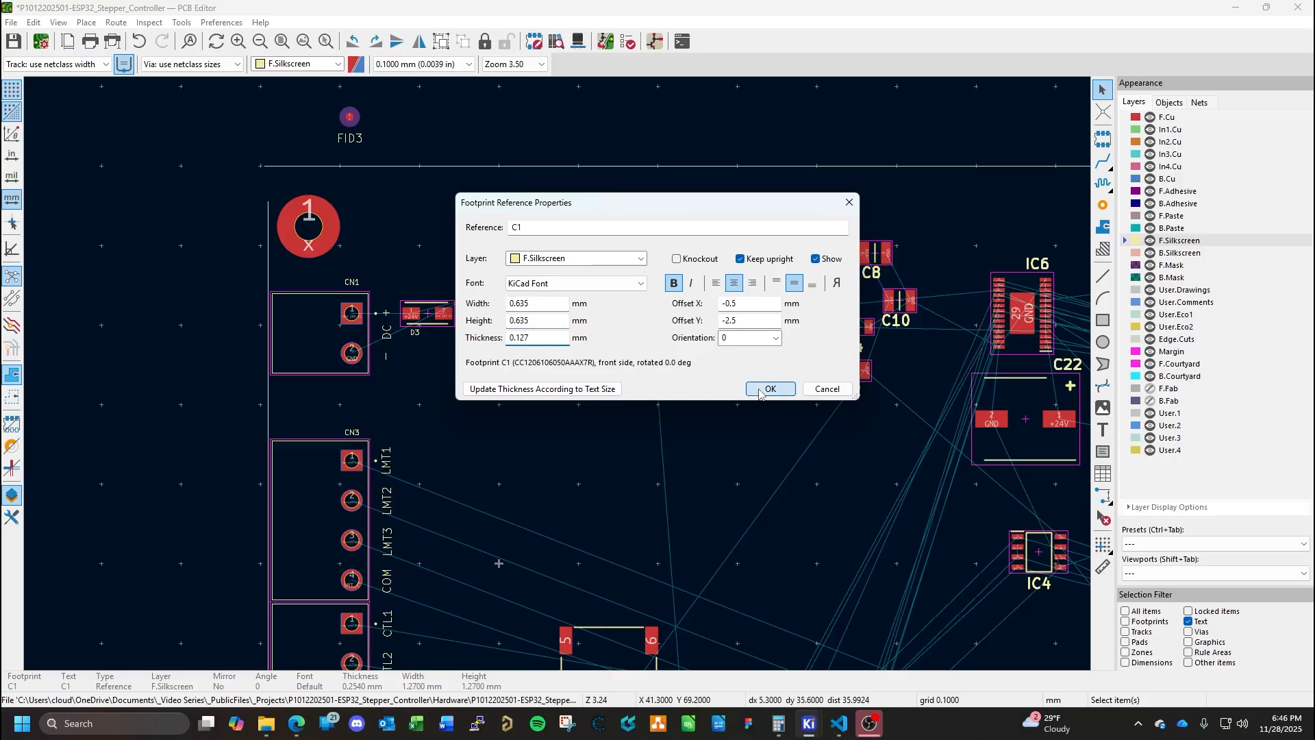
click(762, 389)
Set C7's reference text to 0.635 mm width and height with 0.127 mm thickness.
double_click(659, 284)
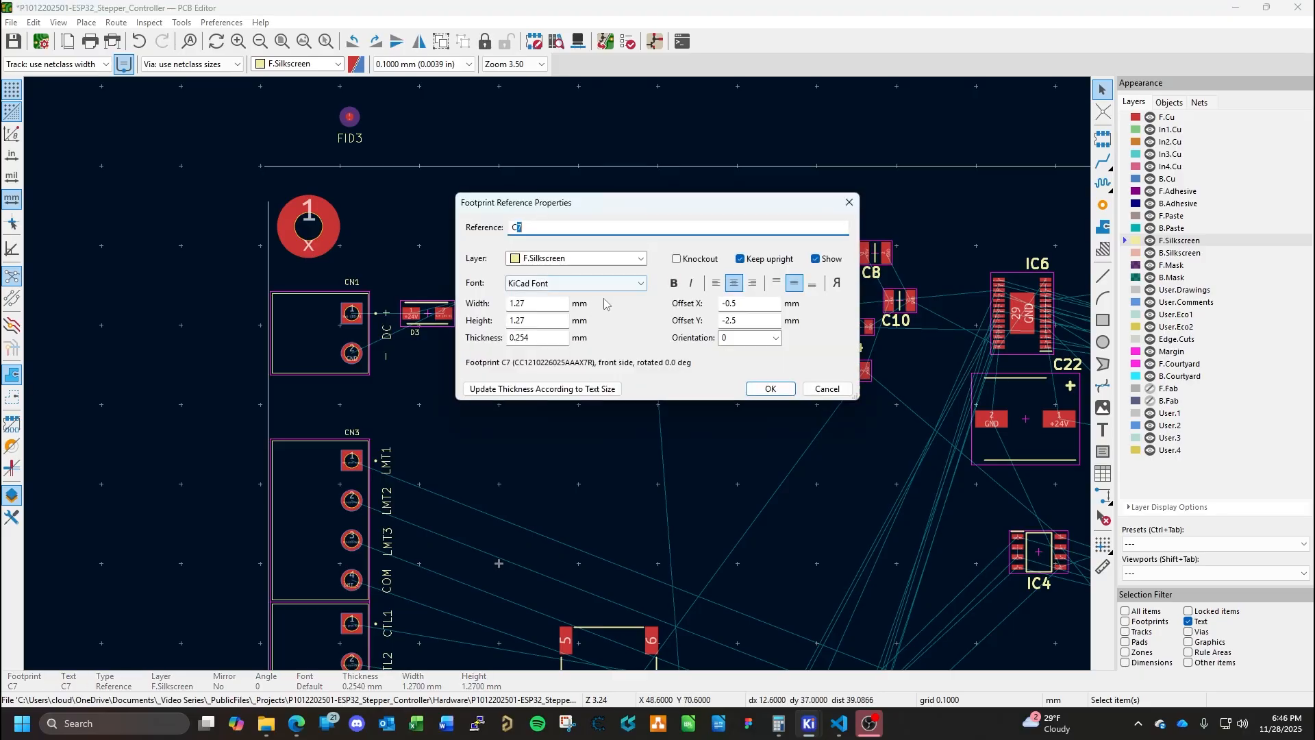
click(553, 306)
text(.635)
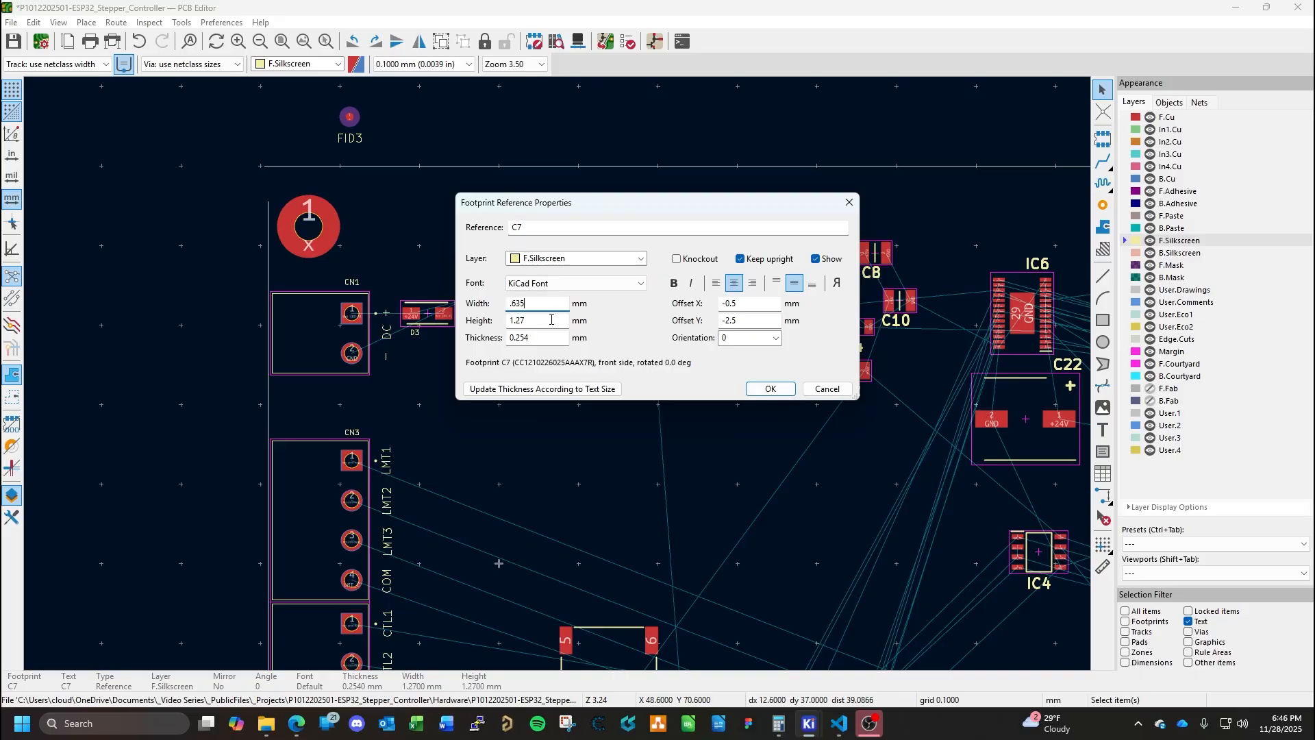
click(549, 322)
text(.635)
click(549, 338)
text(0.127)
key(Return)
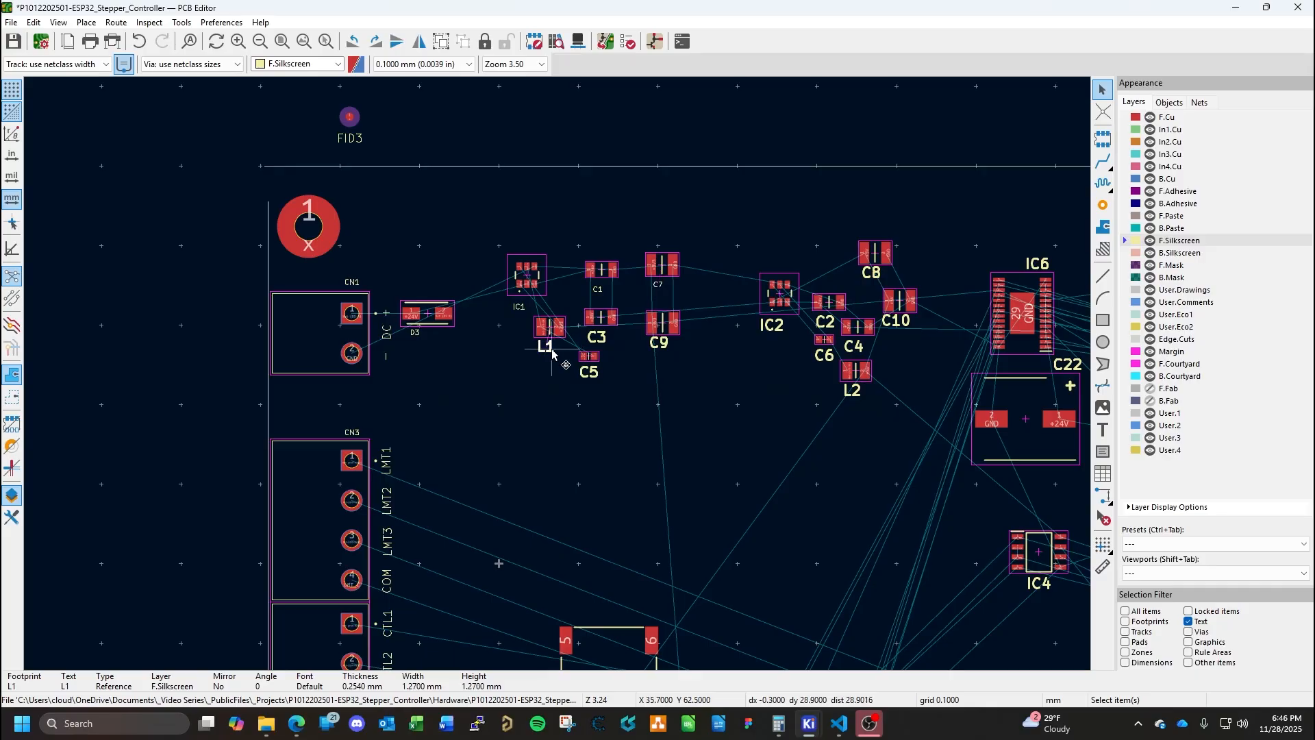
Set L1's reference text to 0.635 mm width and height with 0.127 mm thickness.
double_click(546, 344)
click(546, 300)
text(.35)
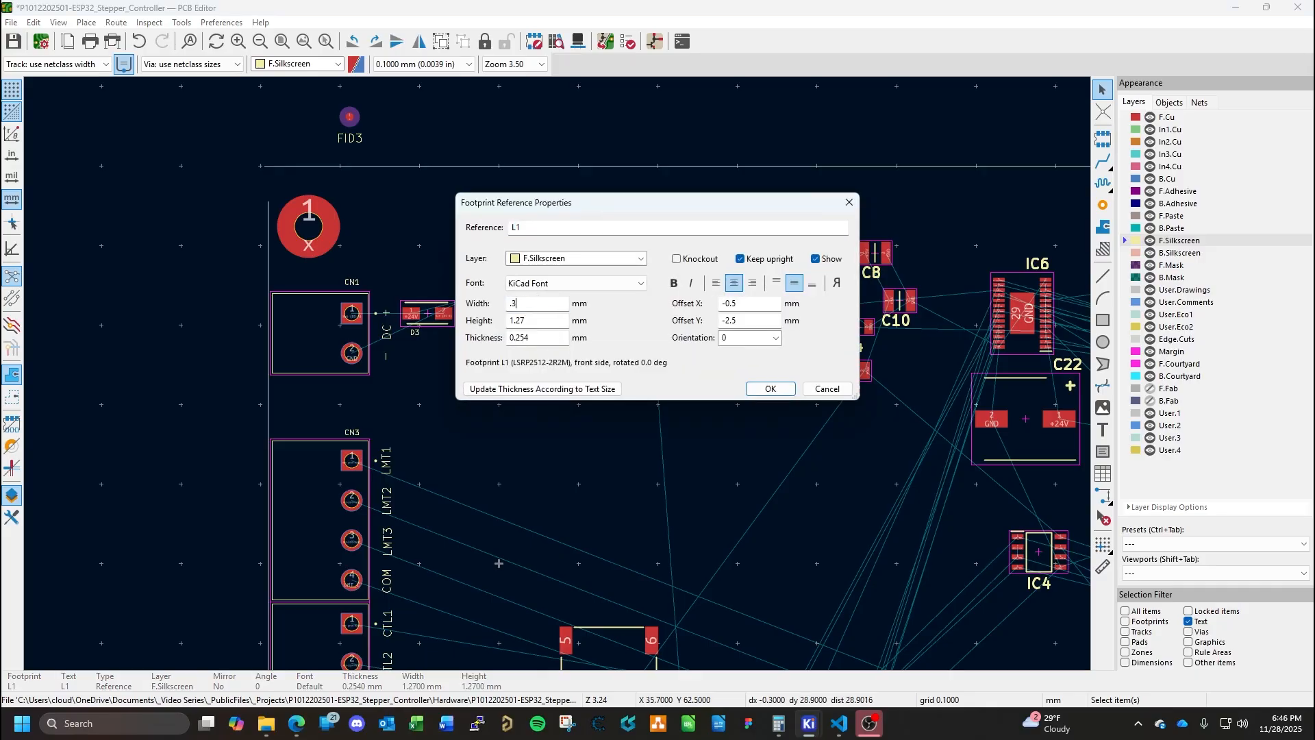
key(BackSpace)
key(BackSpace)
click(541, 320)
text(.635)
click(539, 338)
text(.1427)
double_click(542, 338)
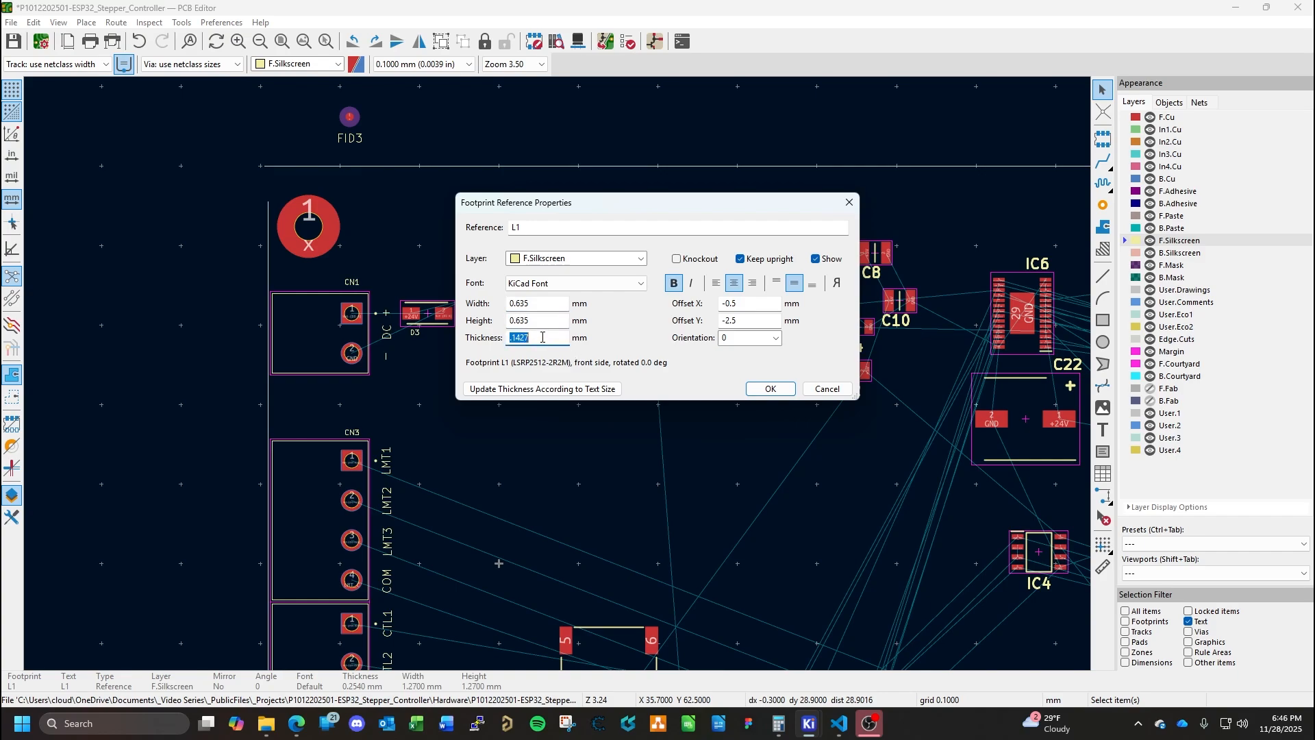
text(.12)
key(Return)
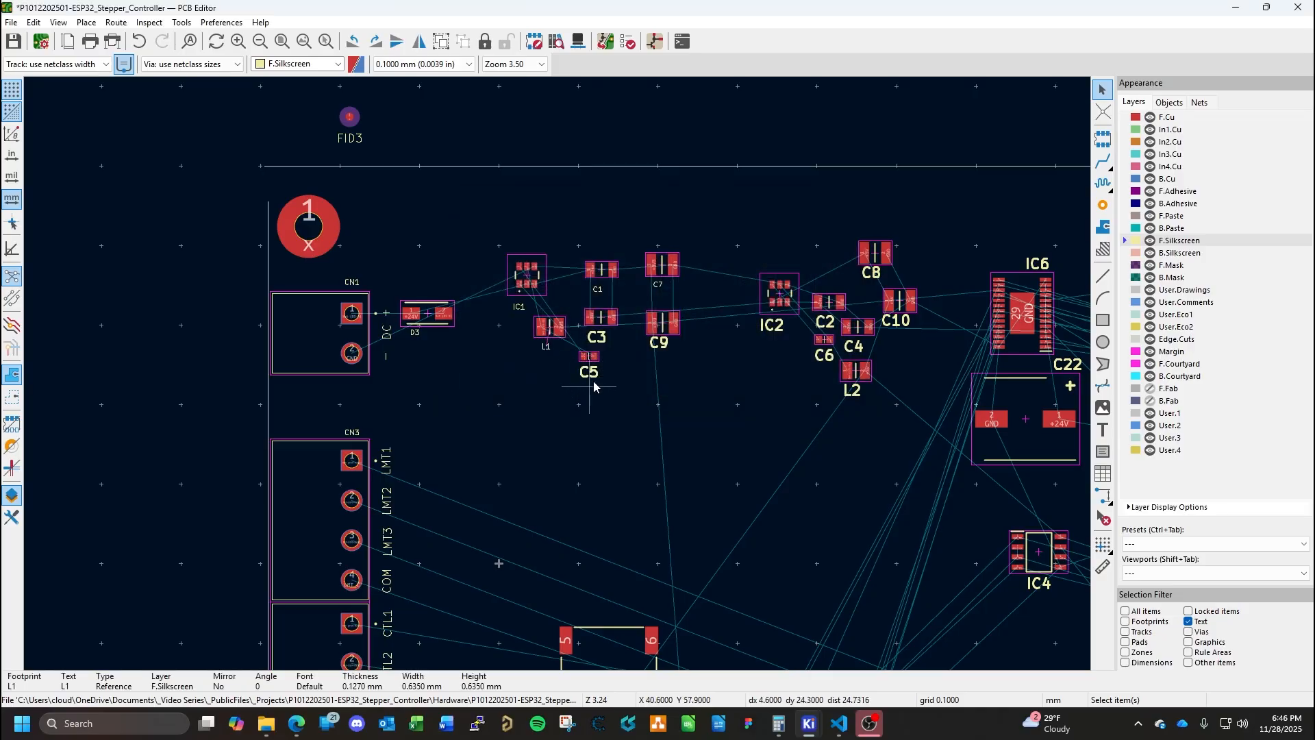
Set C3's reference text to 0.635 mm width and height with 0.127 mm thickness.
double_click(596, 336)
double_click(534, 306)
text(.635)
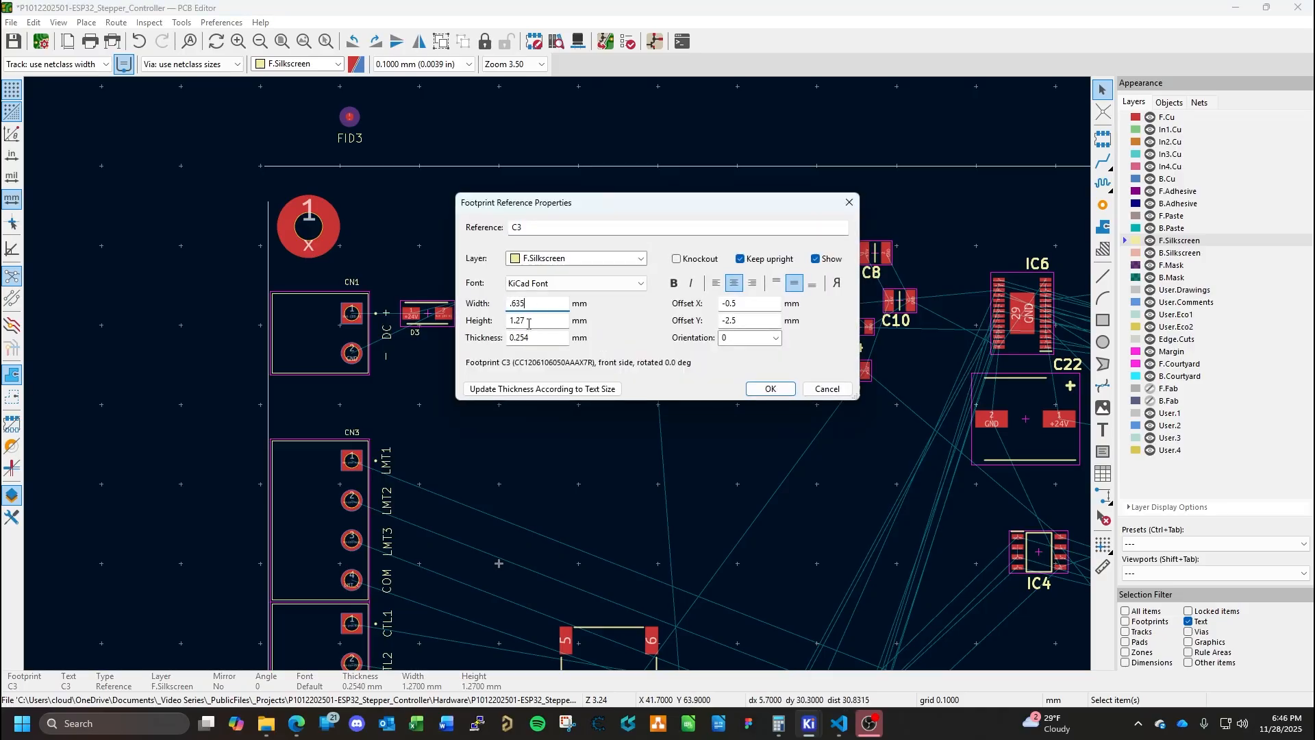
double_click(528, 321)
text(.635)
key(Tab)
text(.127)
key(Return)
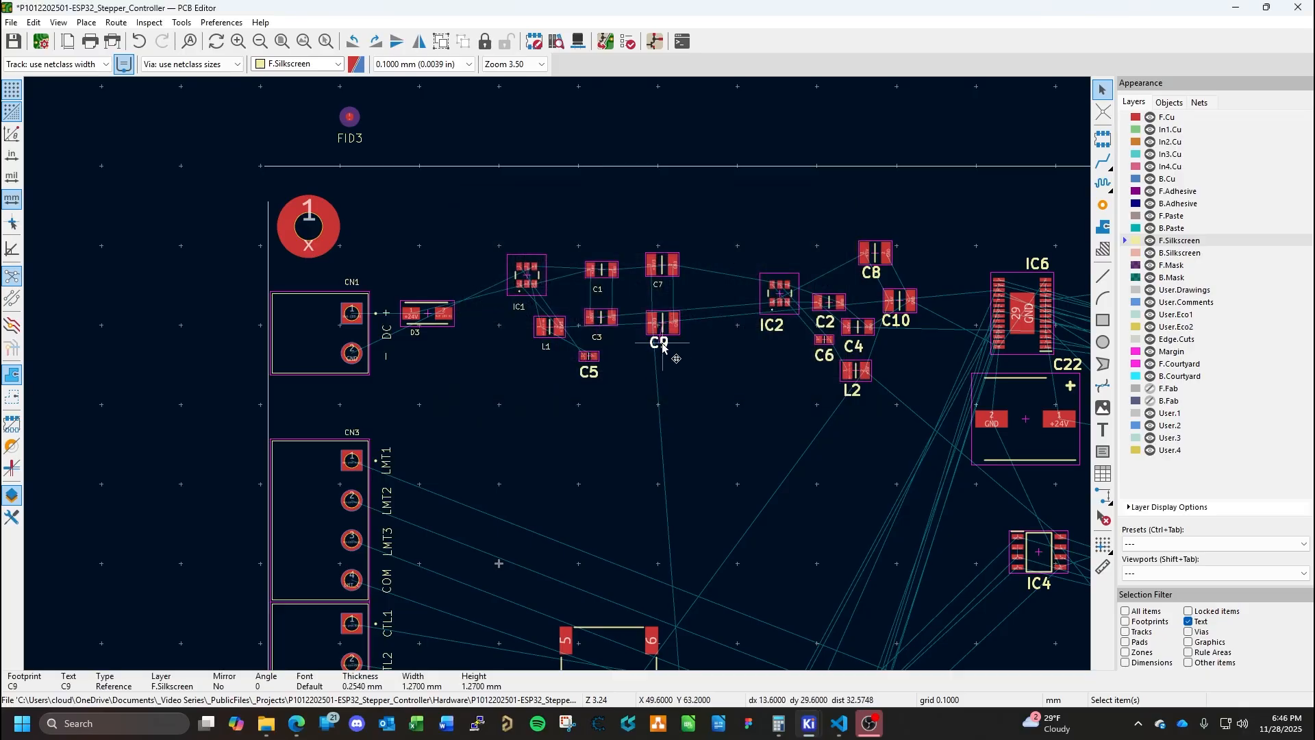
Set C9's reference text to 0.635 mm width and height with 0.127 mm thickness.
double_click(656, 340)
double_click(545, 304)
text(.6)
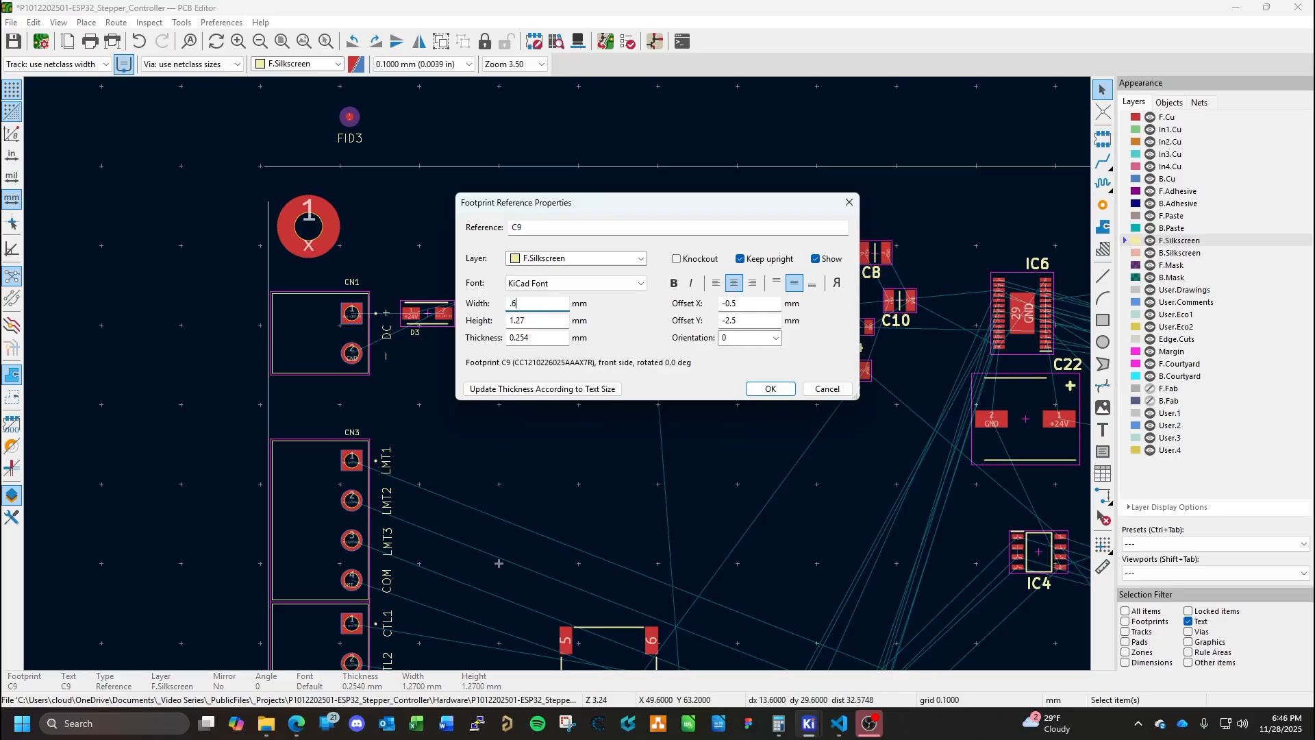
text(35)
double_click(544, 321)
text(.635)
double_click(546, 337)
text(.127)
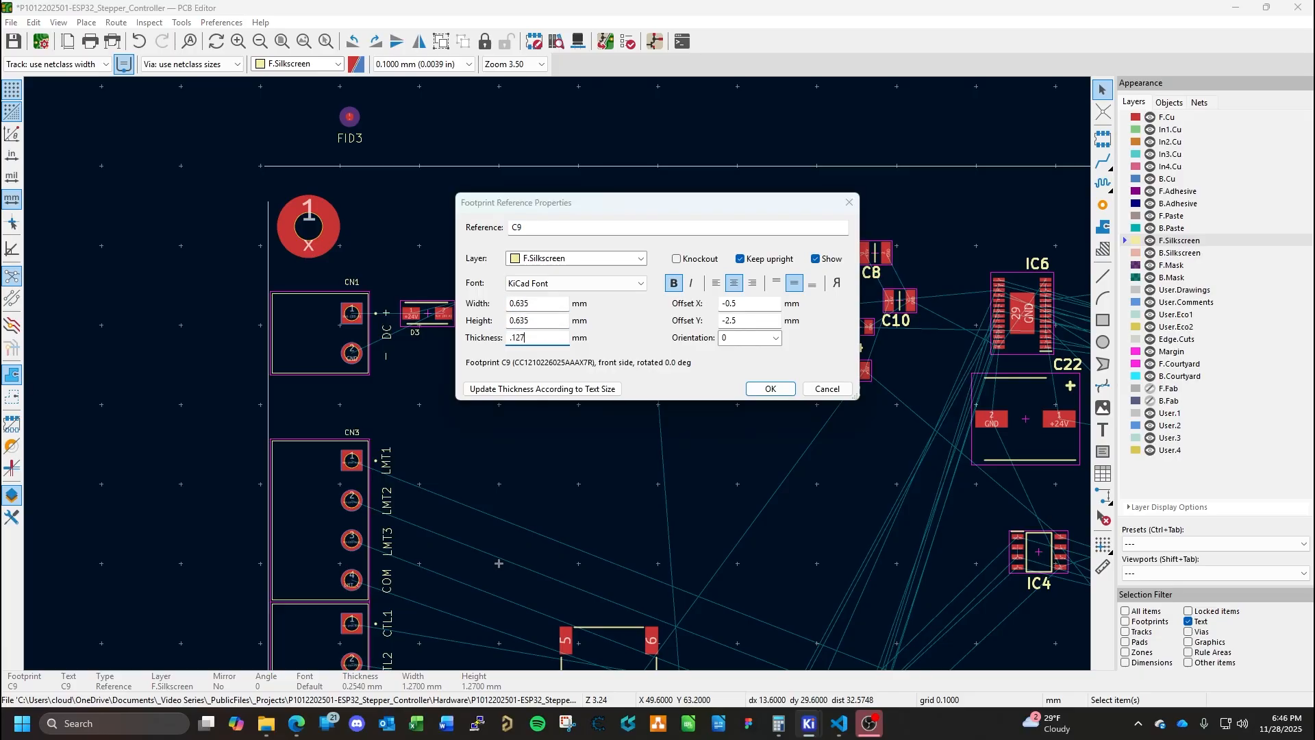
key(Return)
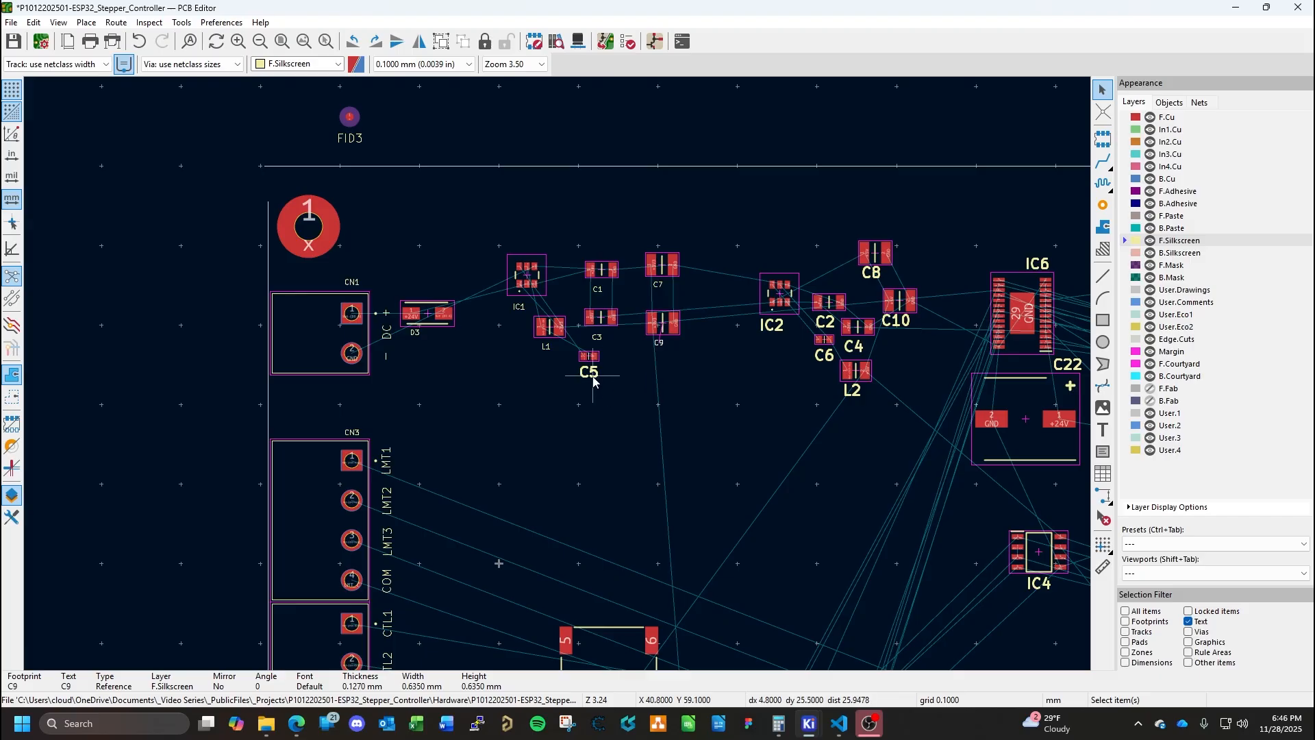
Set C5's reference text to 0.635 mm width and height with 0.127 mm thickness, and clear the selection.
double_click(589, 371)
double_click(537, 304)
text(.635)
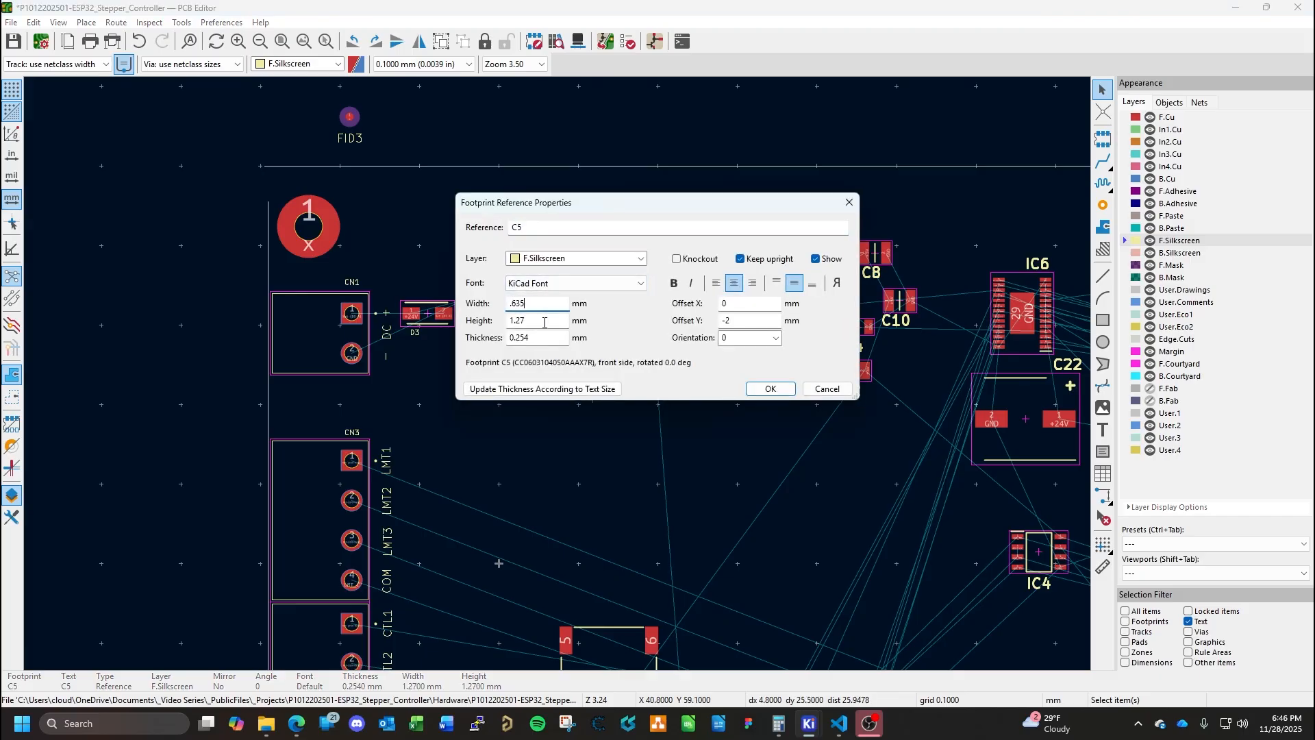
key(Tab)
text(.635)
key(Tab)
text(.127)
key(Return)
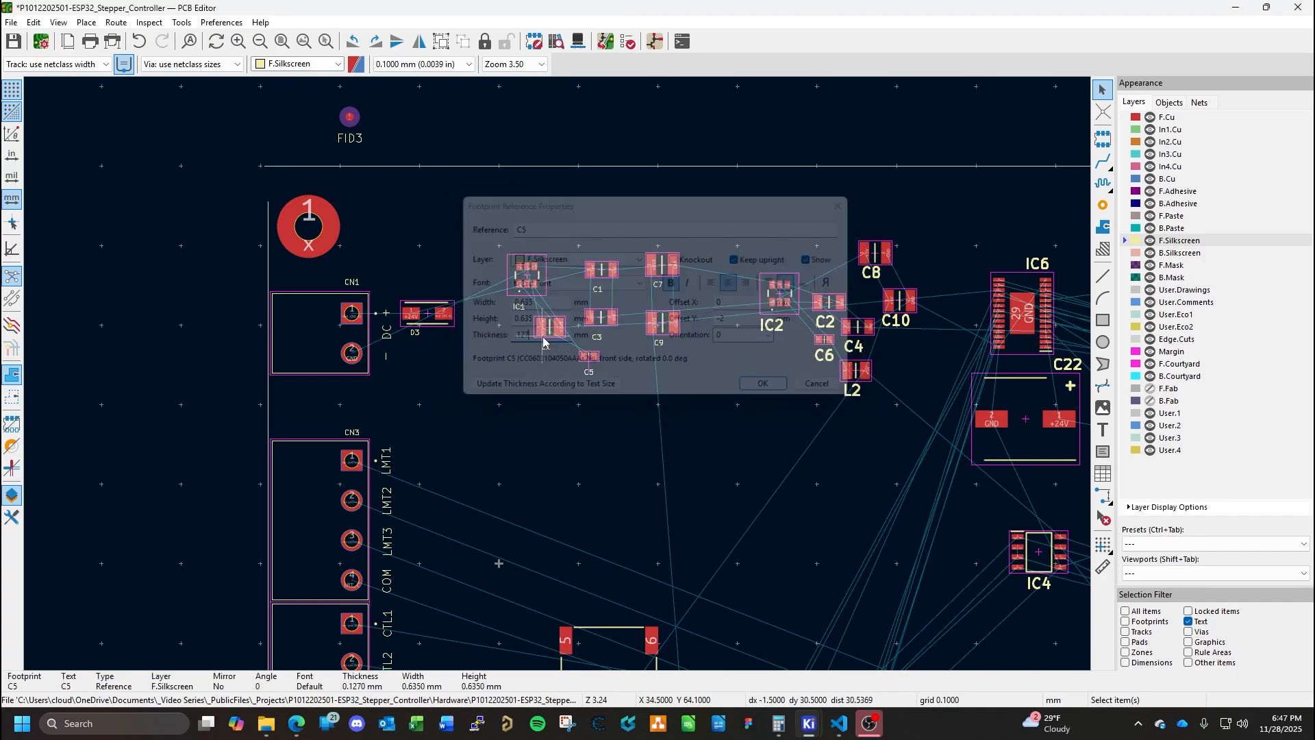
click(599, 418)
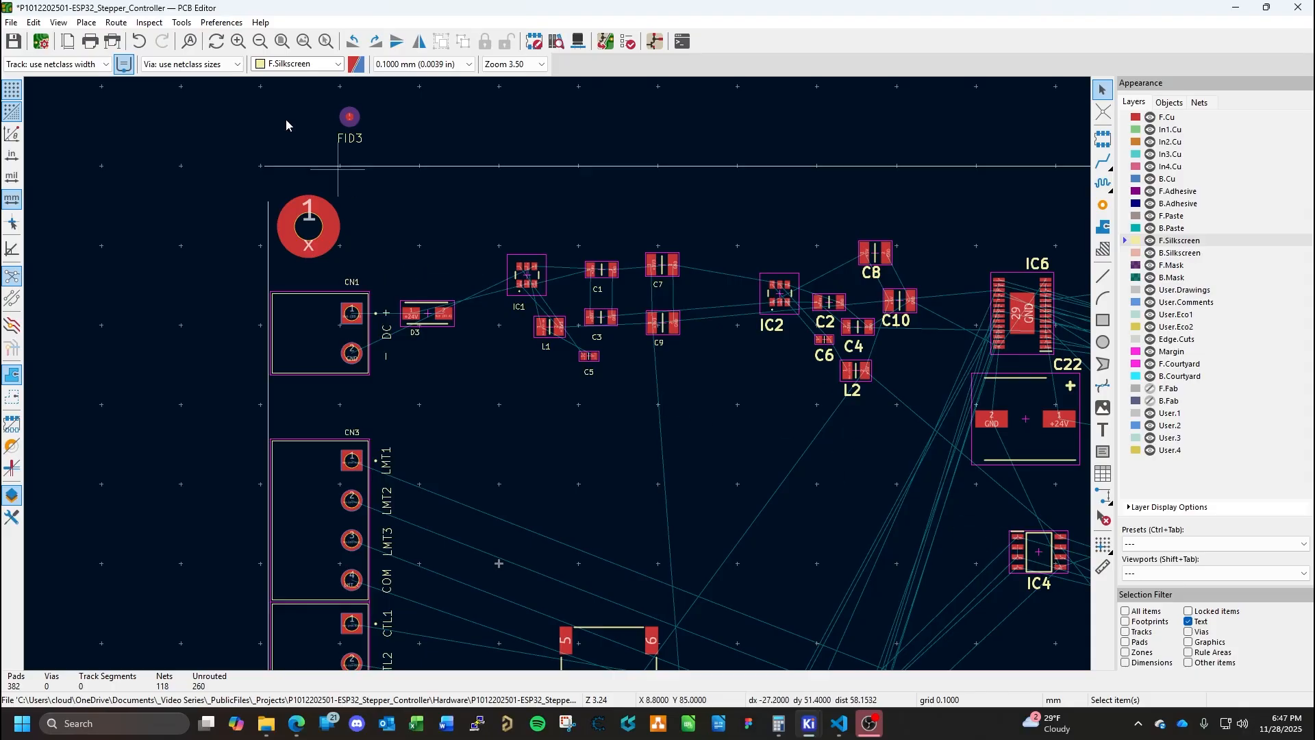
Start a board-wide text and graphics properties edit limited to reference designators on the F.Silkscreen layer.
click(34, 23)
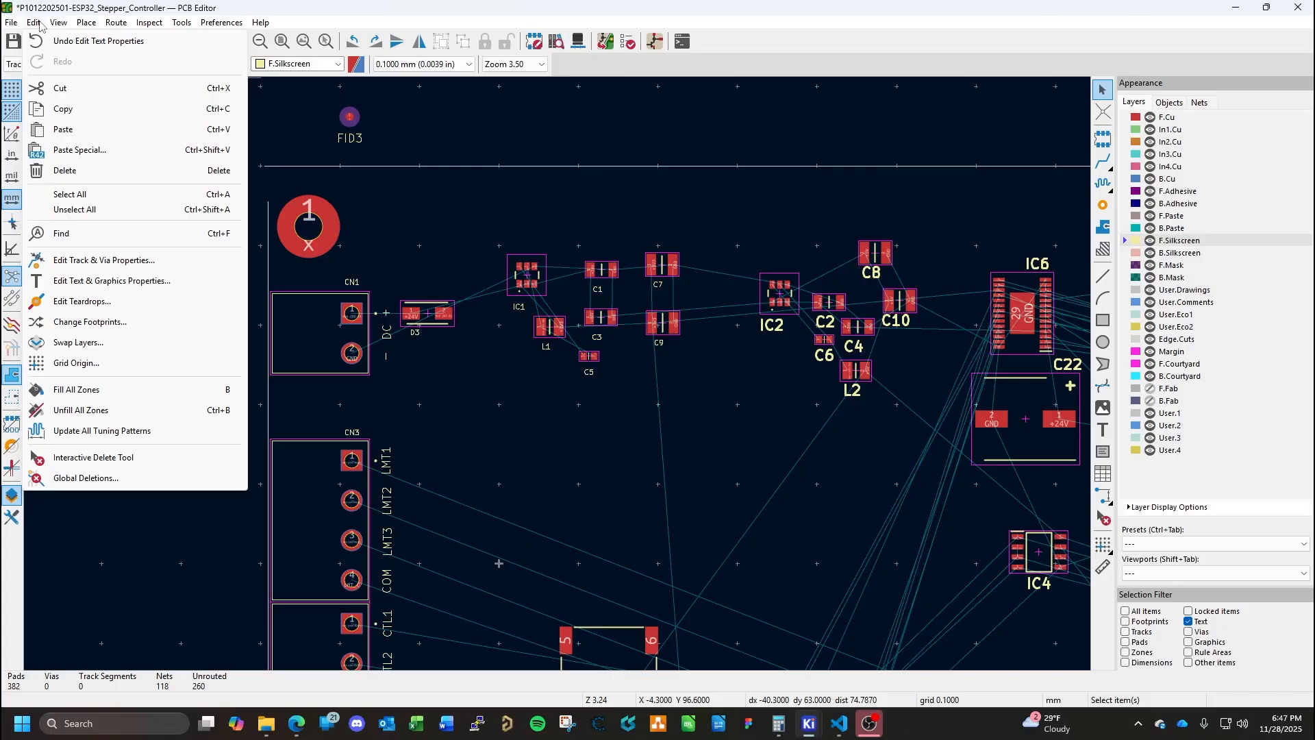
click(173, 281)
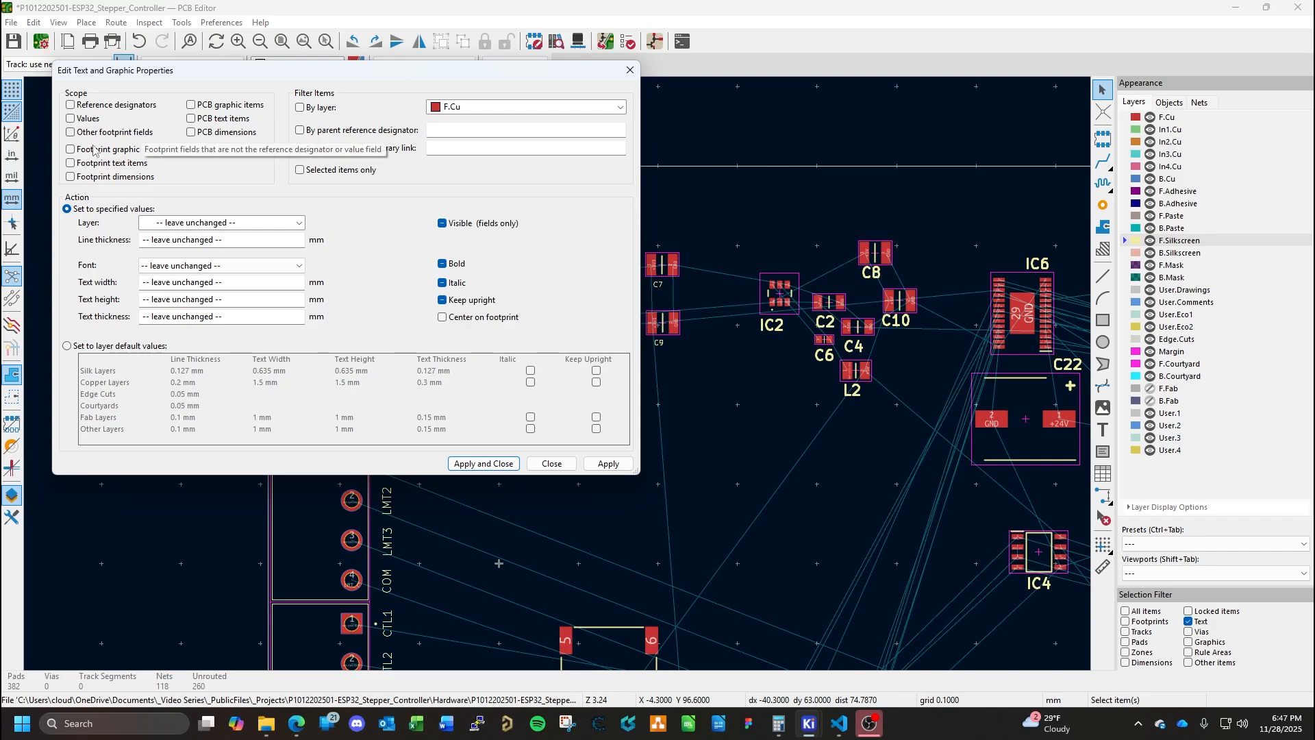
click(71, 106)
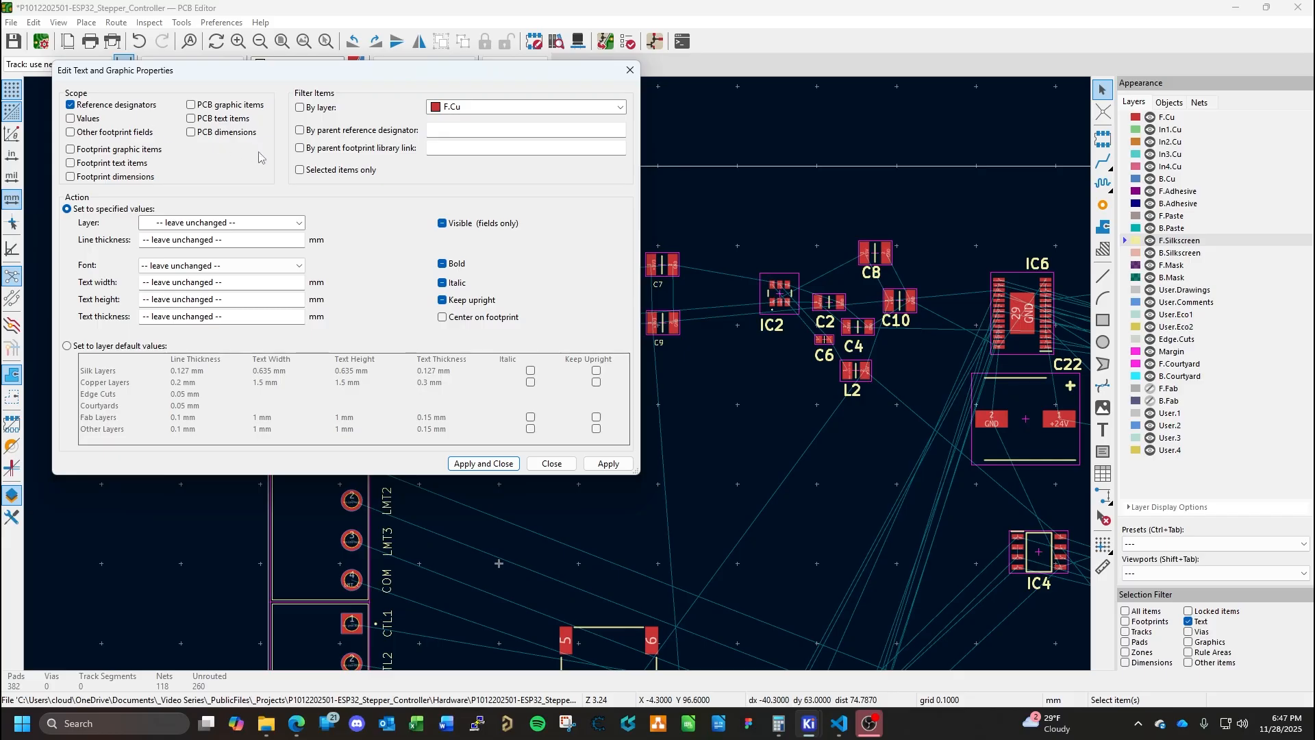
click(494, 107)
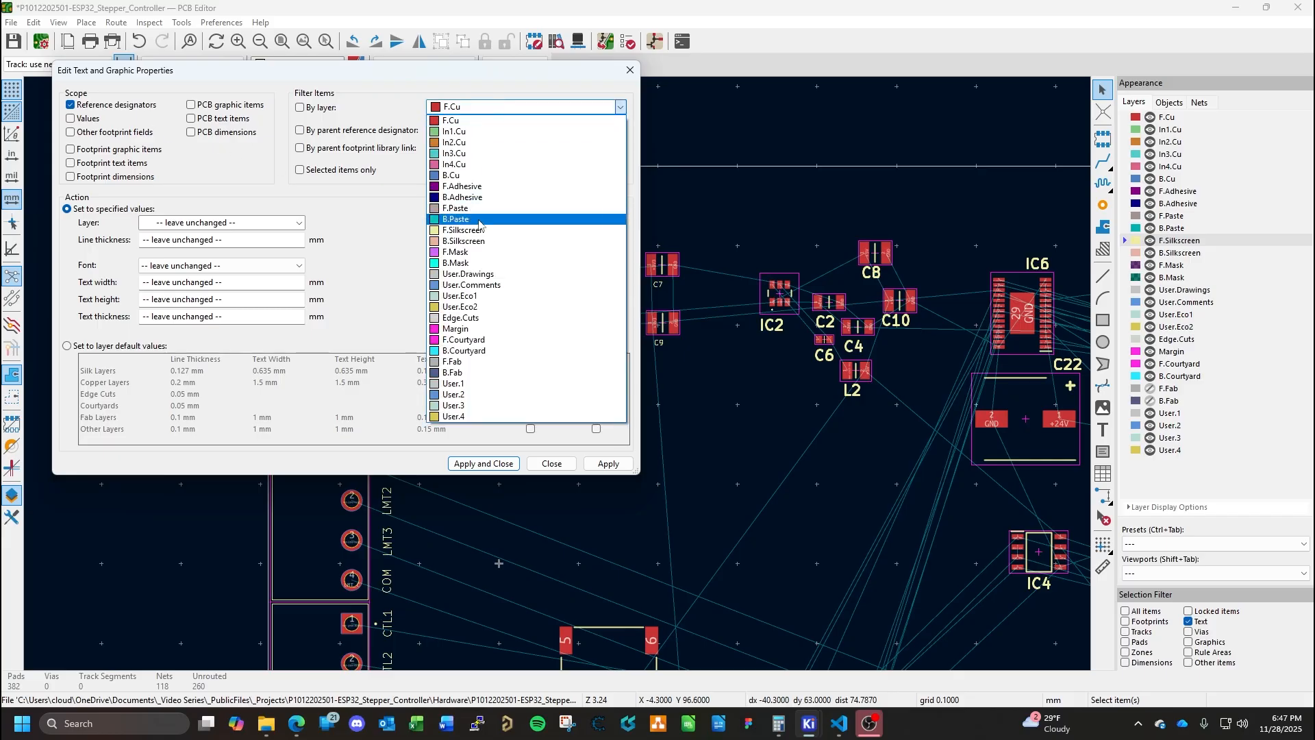
click(485, 231)
click(299, 107)
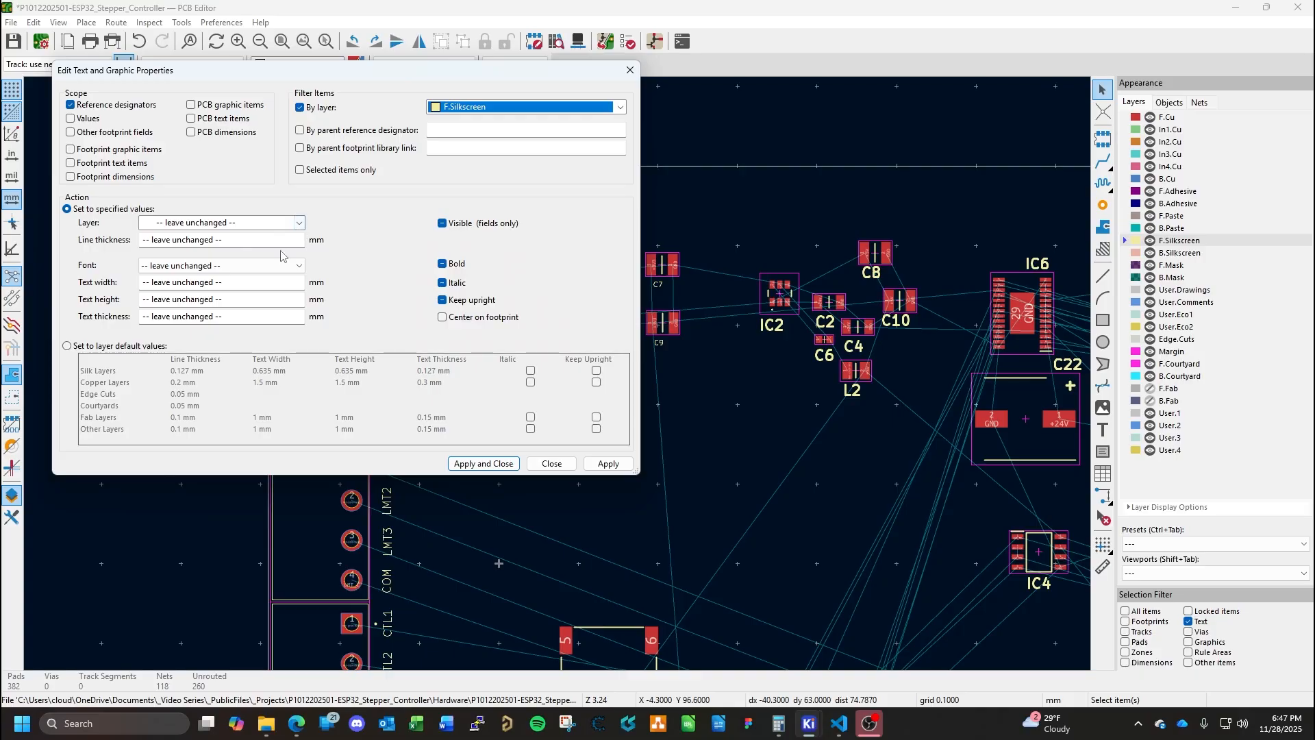
Specify 0.127 mm line thickness, 0.635 mm text width and height, and 0.127 mm text thickness for the reference designators.
click(225, 242)
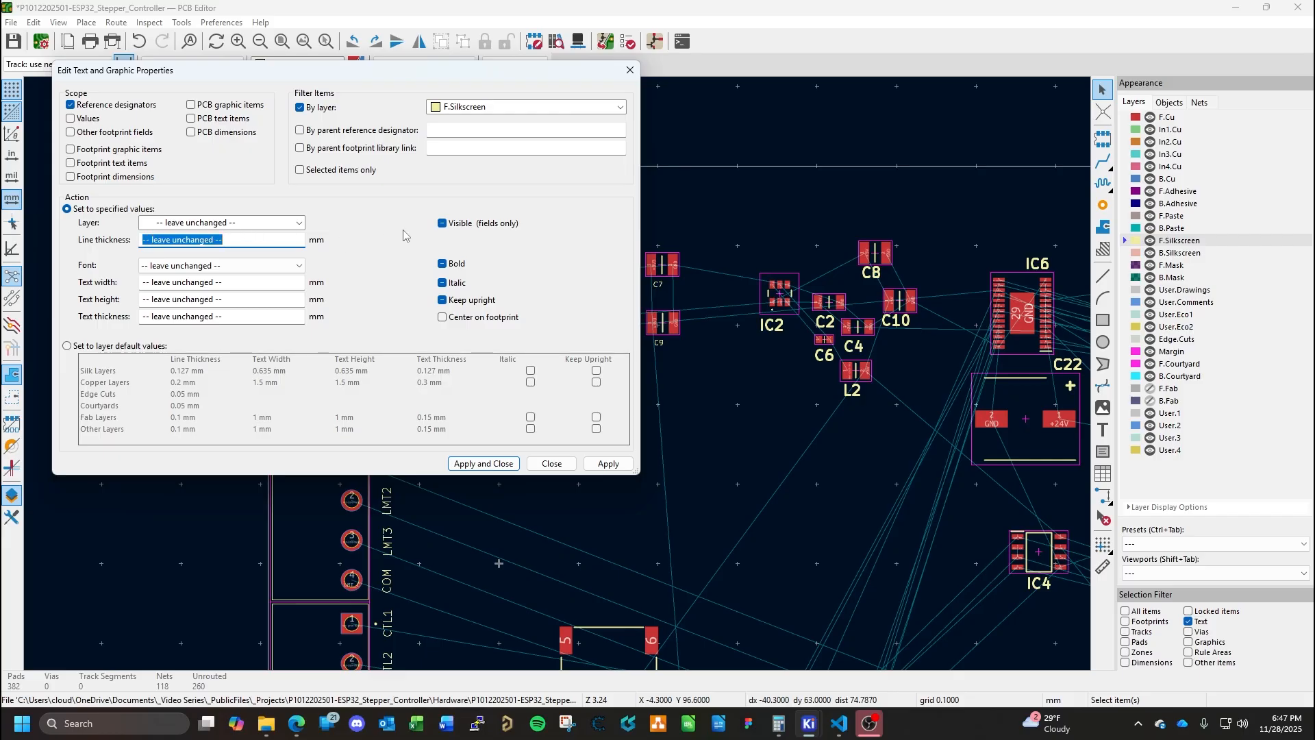
text(.127)
click(250, 283)
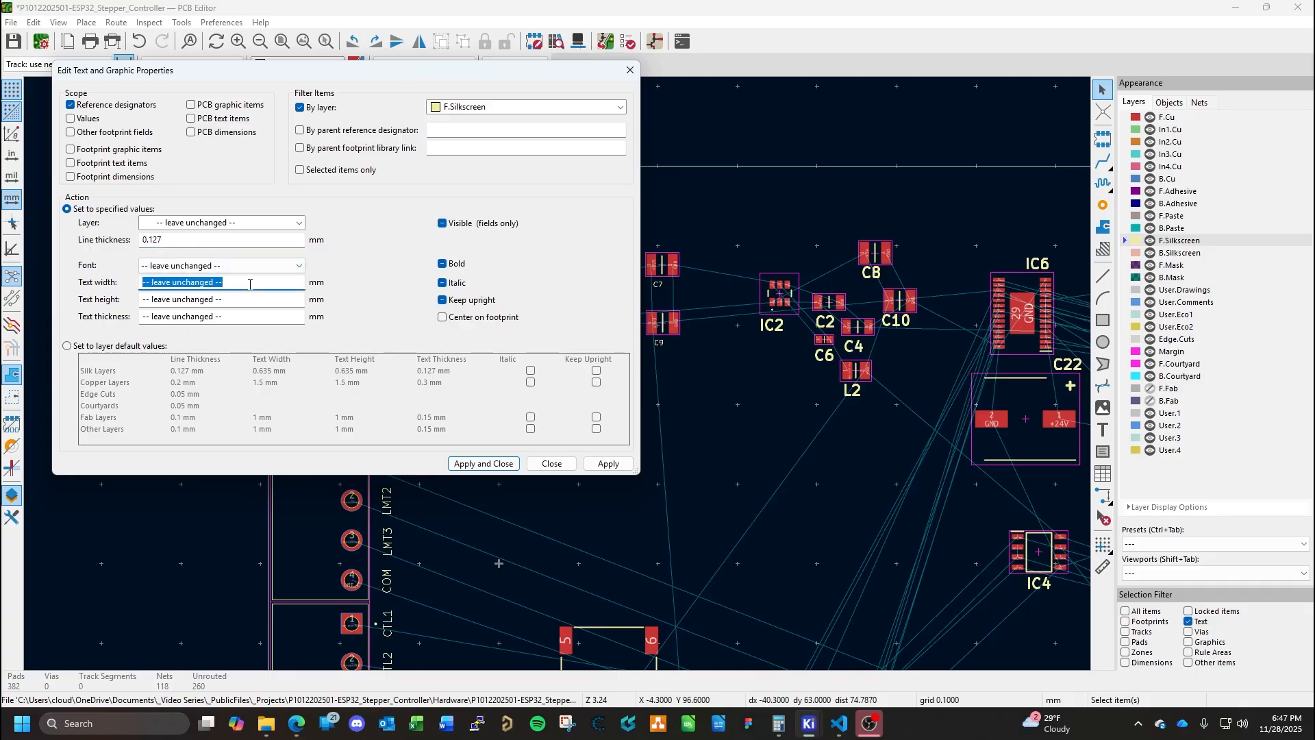
text(.635)
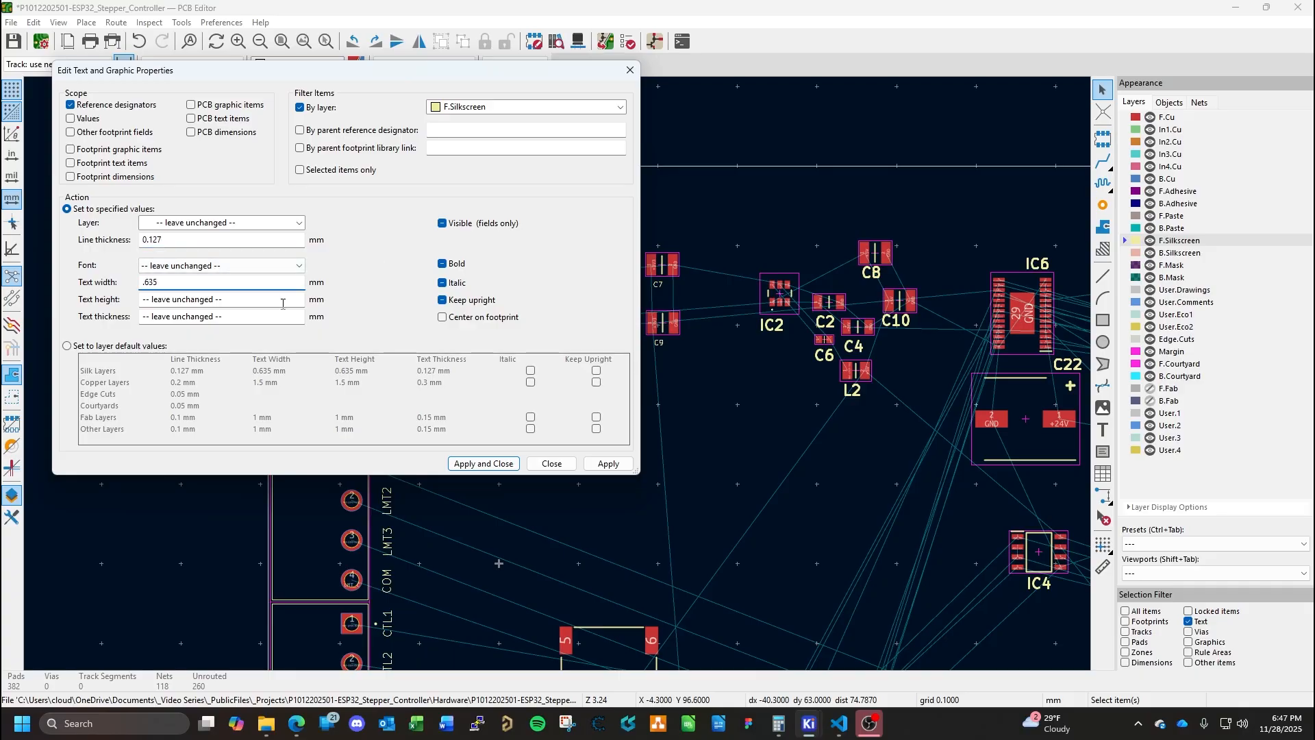
click(283, 303)
text(.)
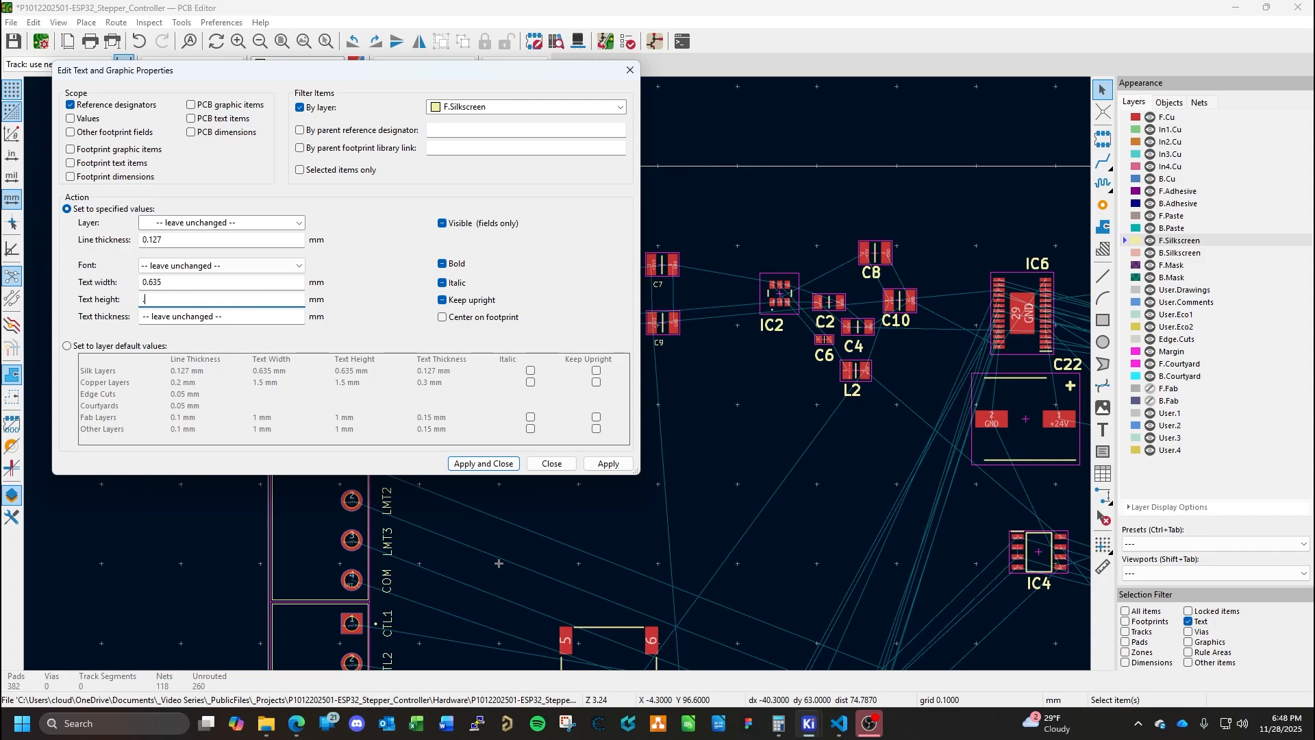
text(635)
click(252, 317)
text(.127)
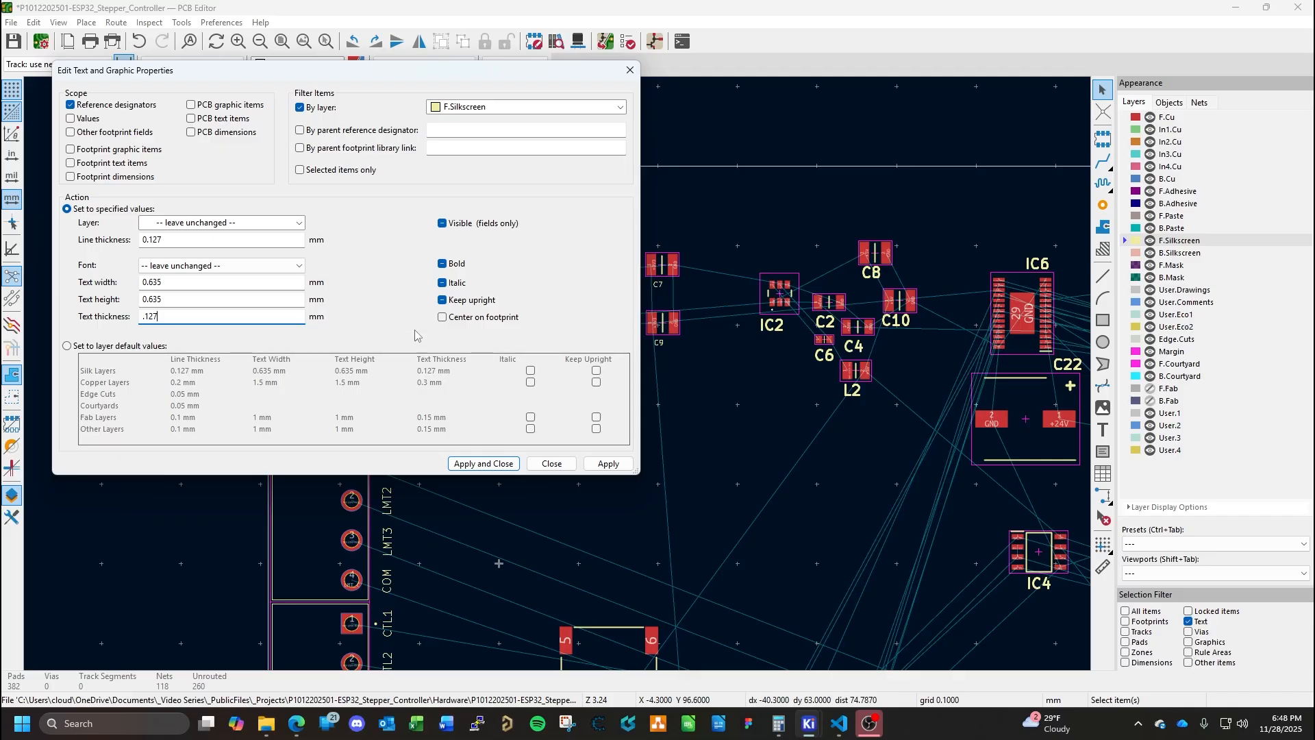
Turn off bold and italic for the reference designators, and toggle their keep-upright option.
click(442, 284)
click(442, 263)
click(443, 300)
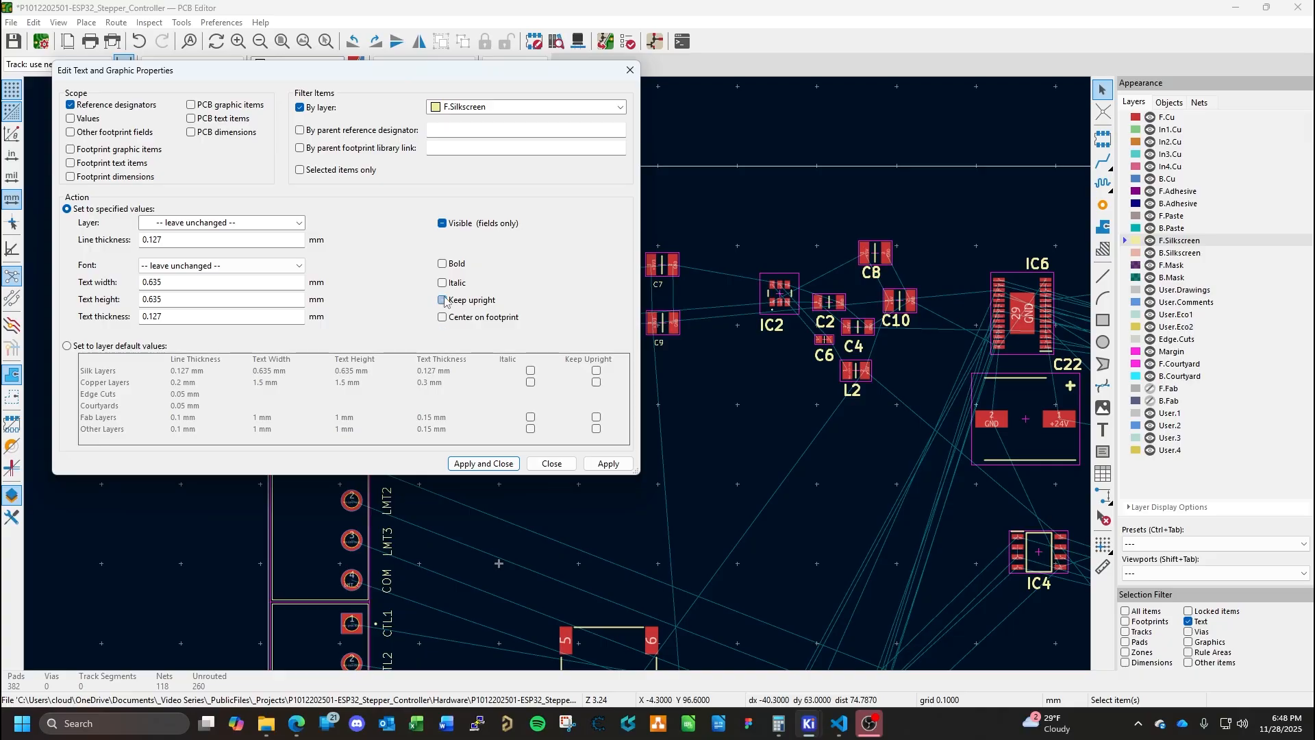
Apply 0.635 mm text width and height and 0.127 mm text thickness to the front-silkscreen reference designators, and finish the bulk edit.
click(610, 464)
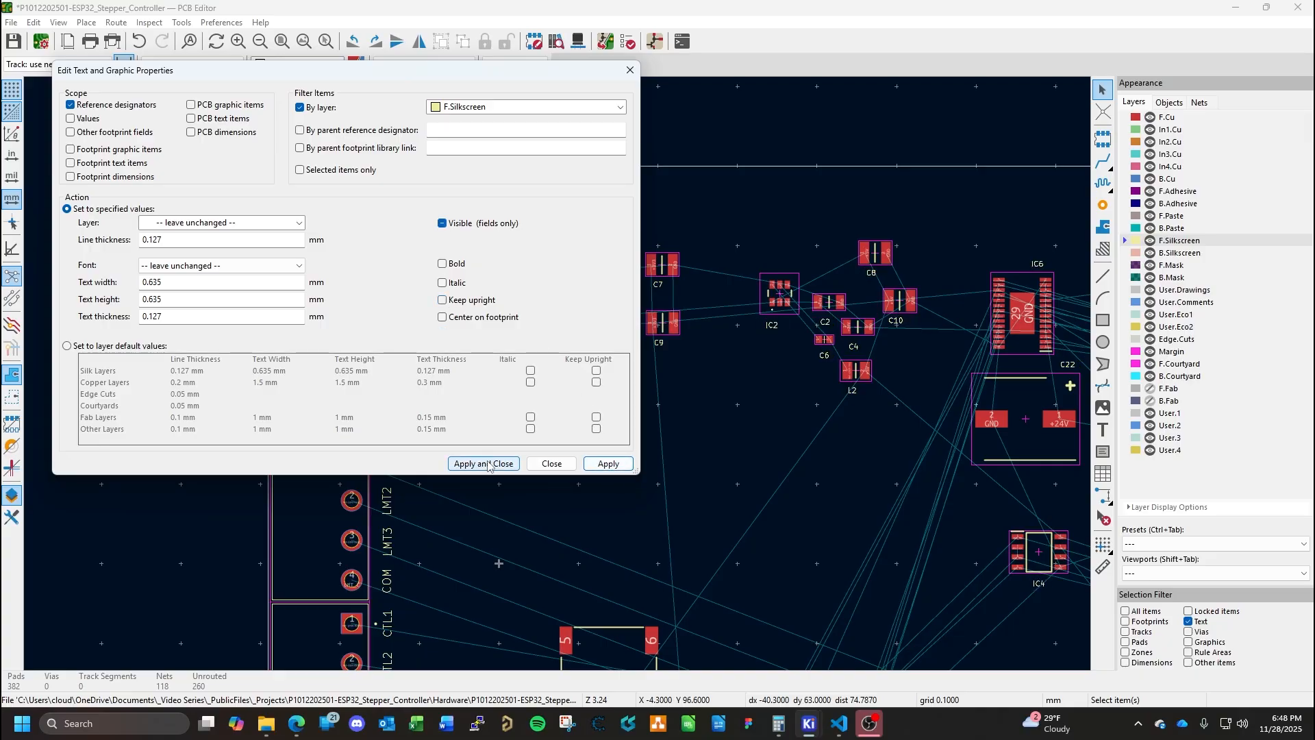
click(541, 467)
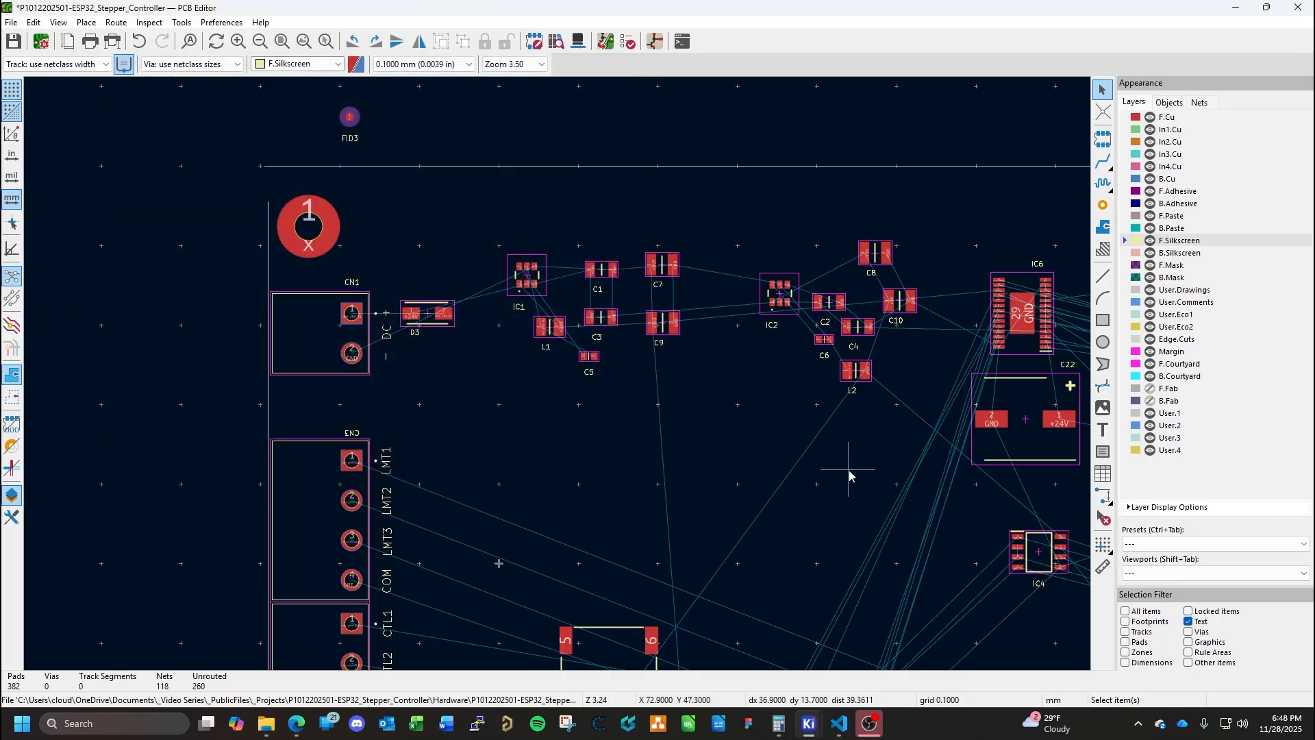
Switch to the browser and examine the recommended PCB layout figure in the AP63203 regulator datasheet.
key(F4)
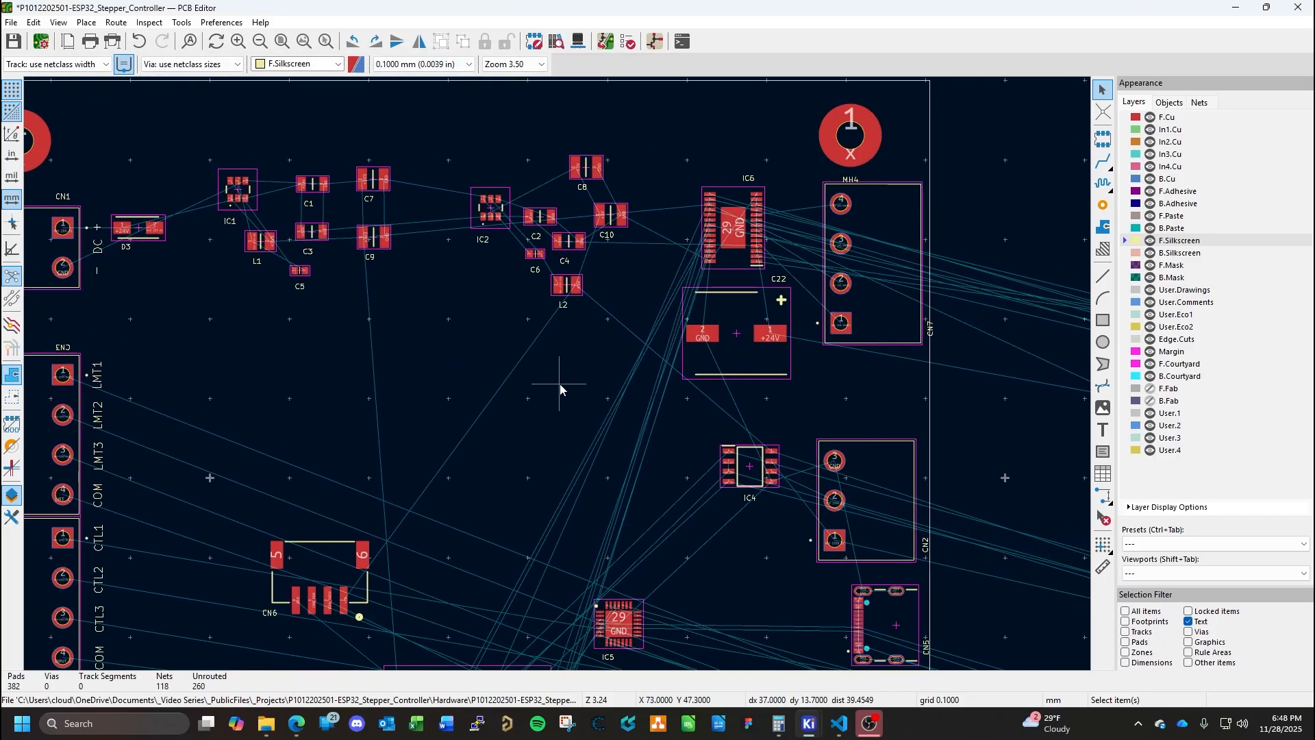
middle_drag(560, 384, 882, 469)
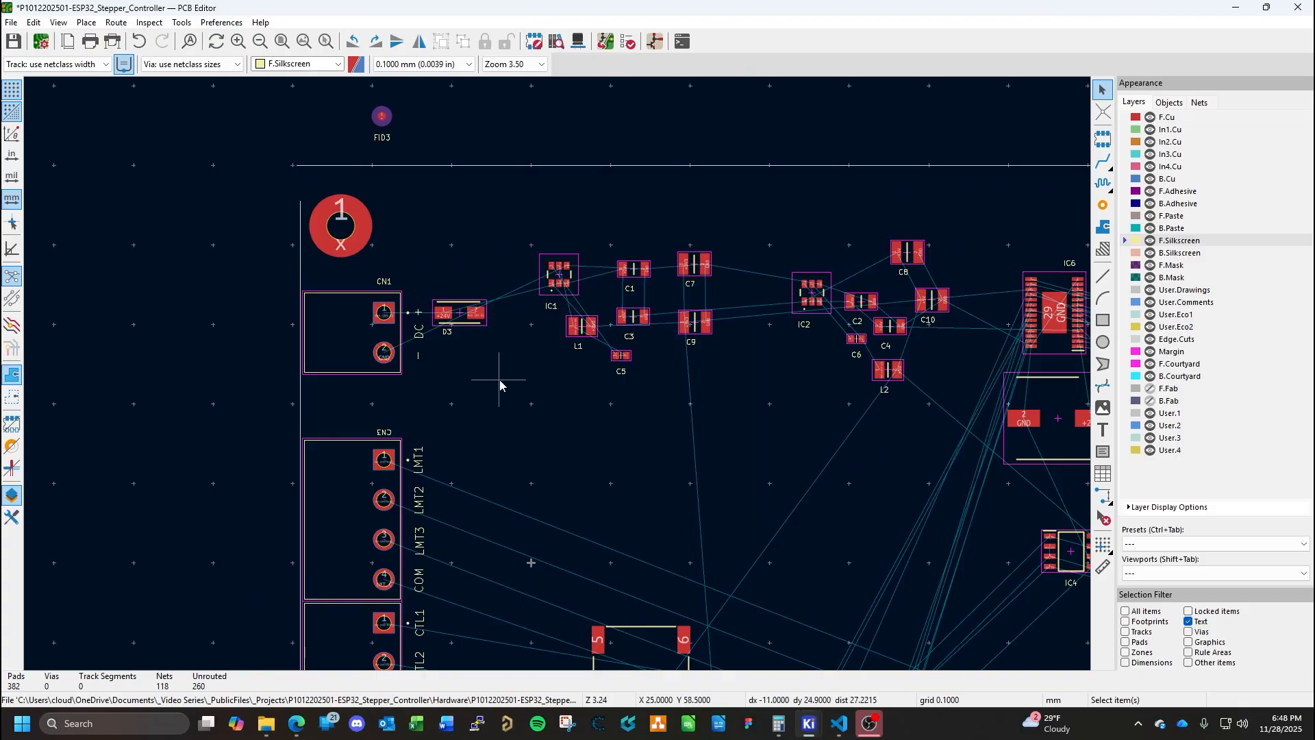
scroll(558, 374, up, 6)
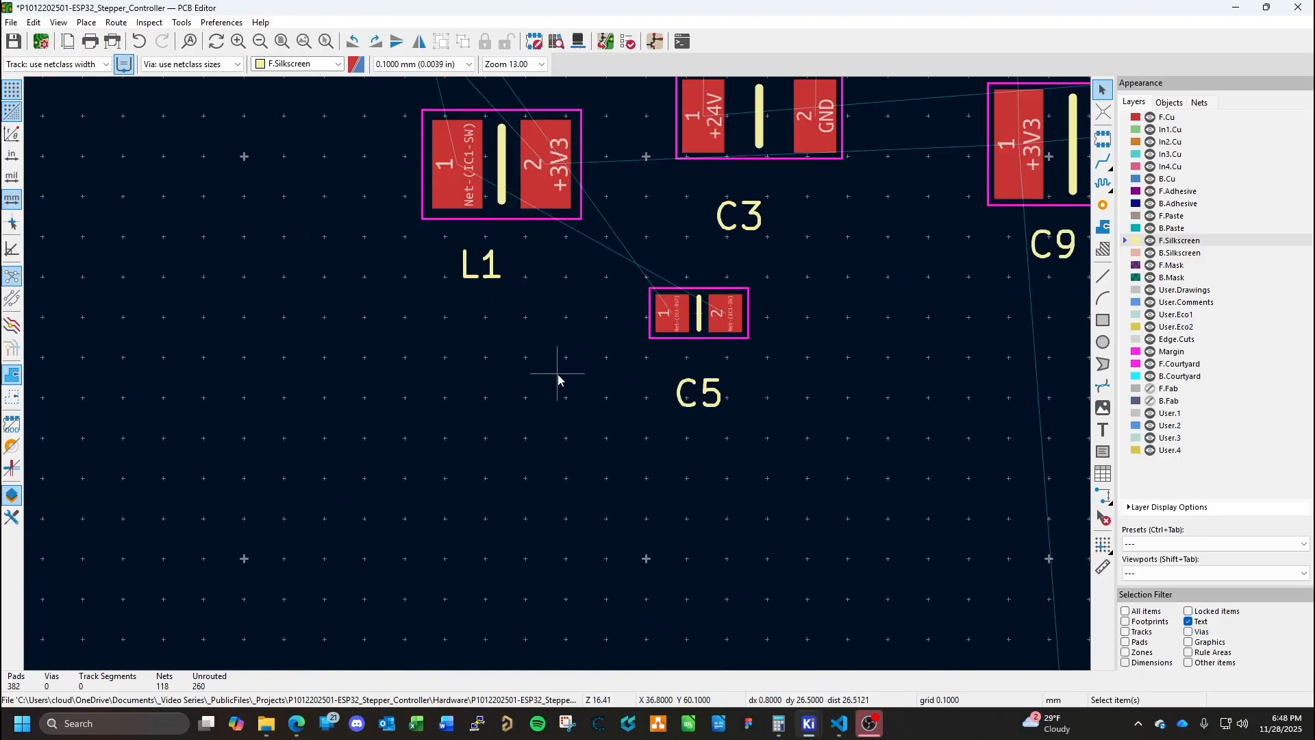
scroll(558, 375, down, 3)
scroll(558, 374, down, 2)
middle_drag(502, 346, 504, 446)
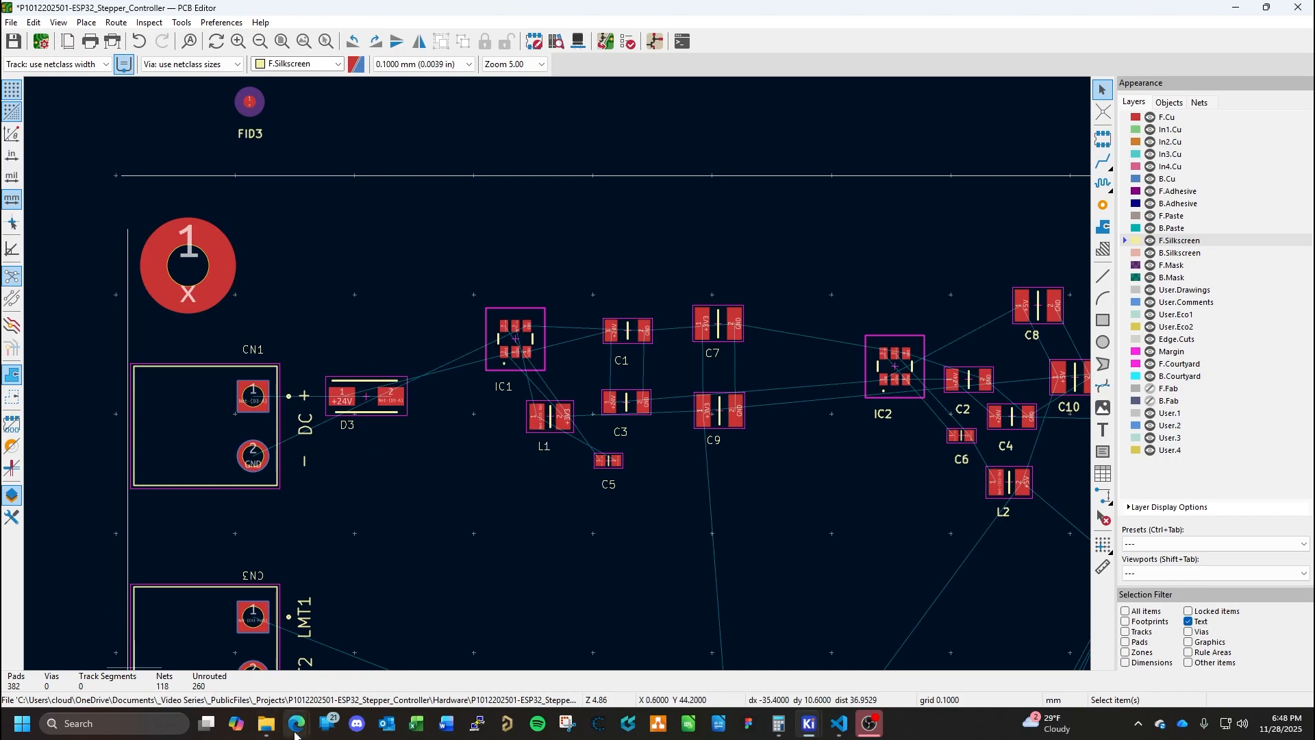
mouse_move(296, 724)
click(249, 632)
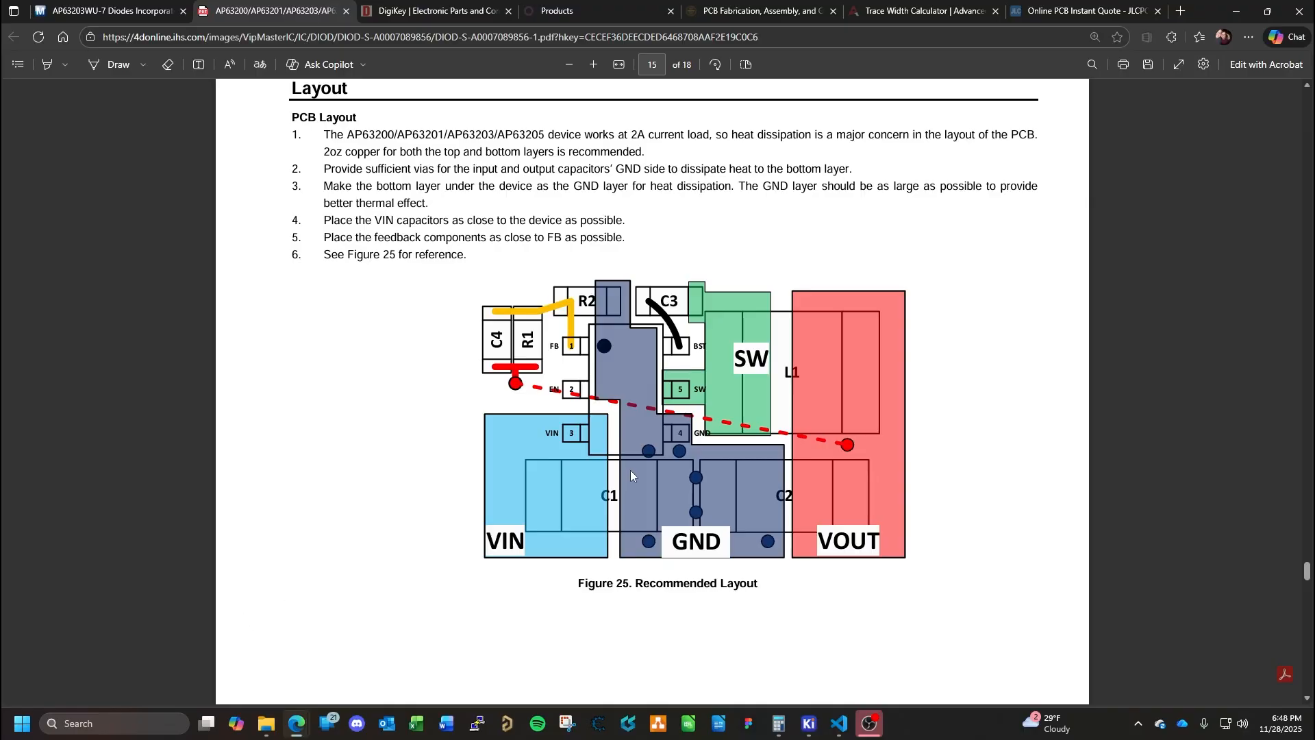
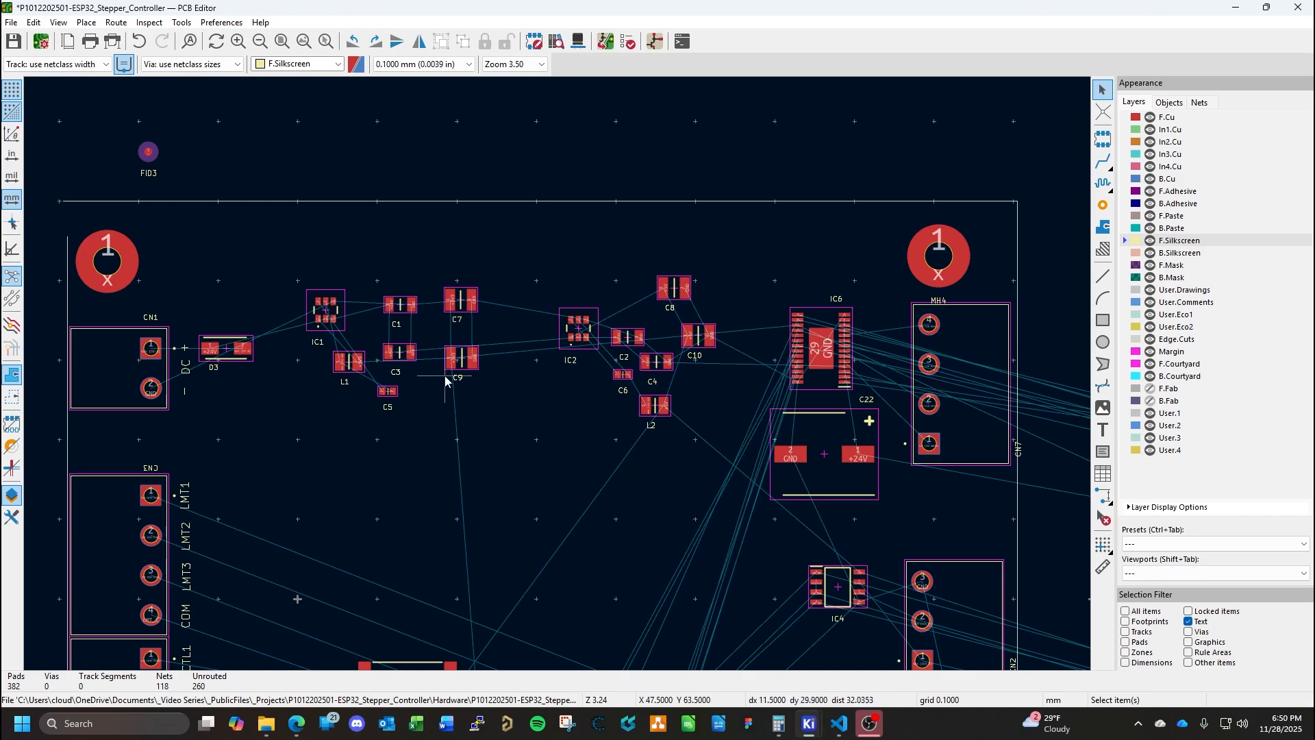
Allow footprints to be selected in addition to text in the selection filter.
scroll(333, 331, up, 7)
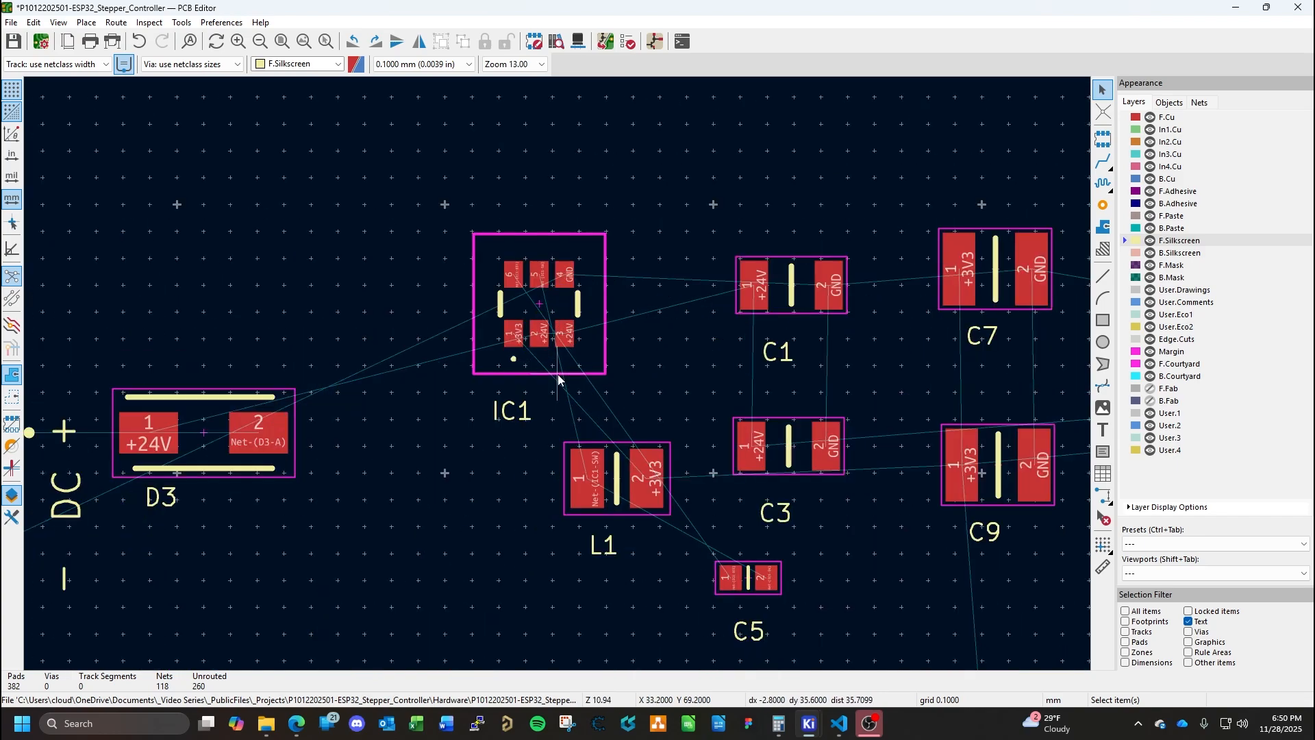
scroll(560, 375, down, 7)
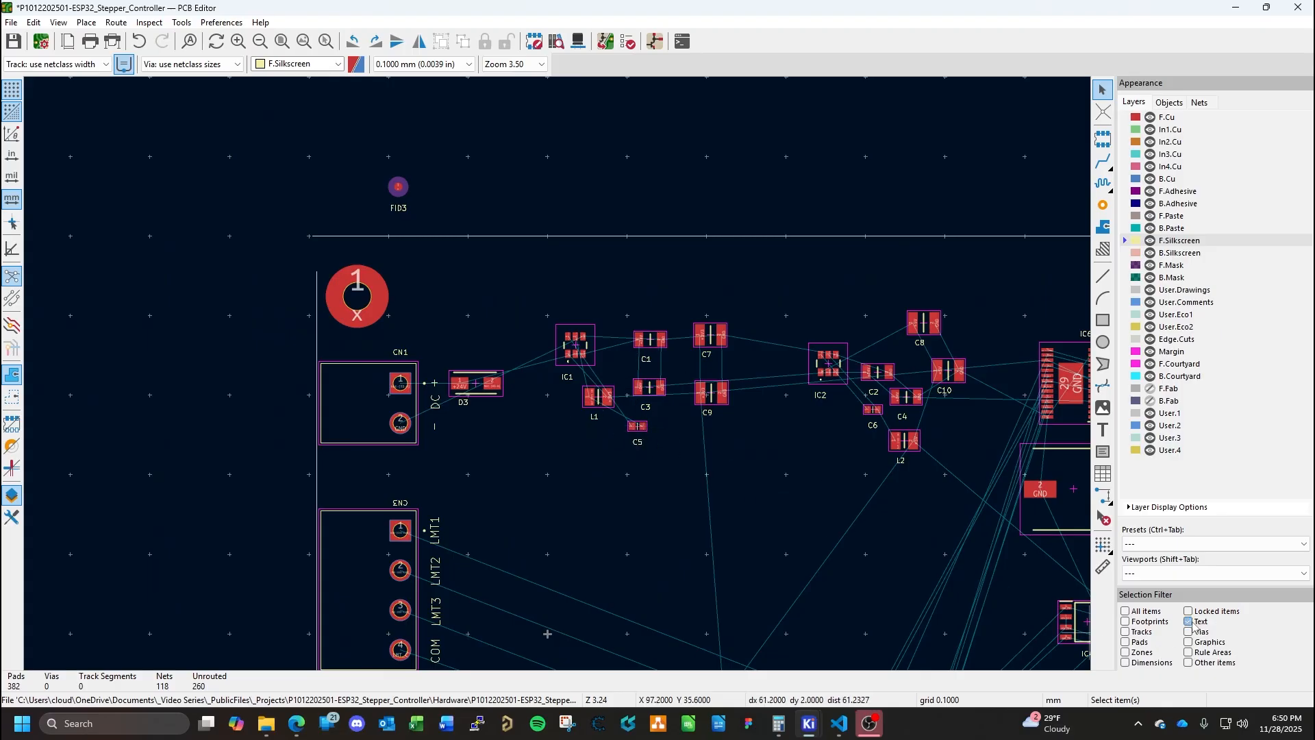
click(1130, 622)
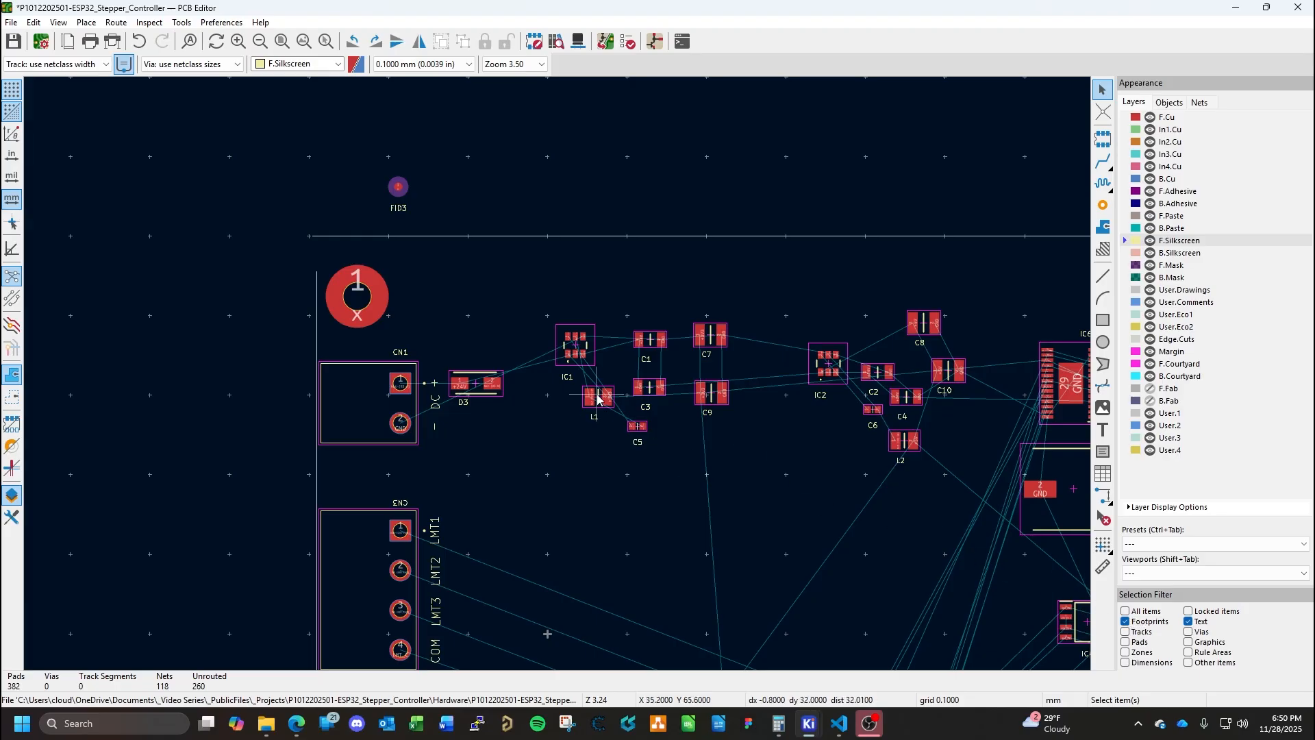
Move L1, C7, C1, C3 and C5 away from IC1 into the open area between IC1 and IC2.
click(597, 398)
drag(598, 398, 714, 459)
drag(705, 340, 762, 483)
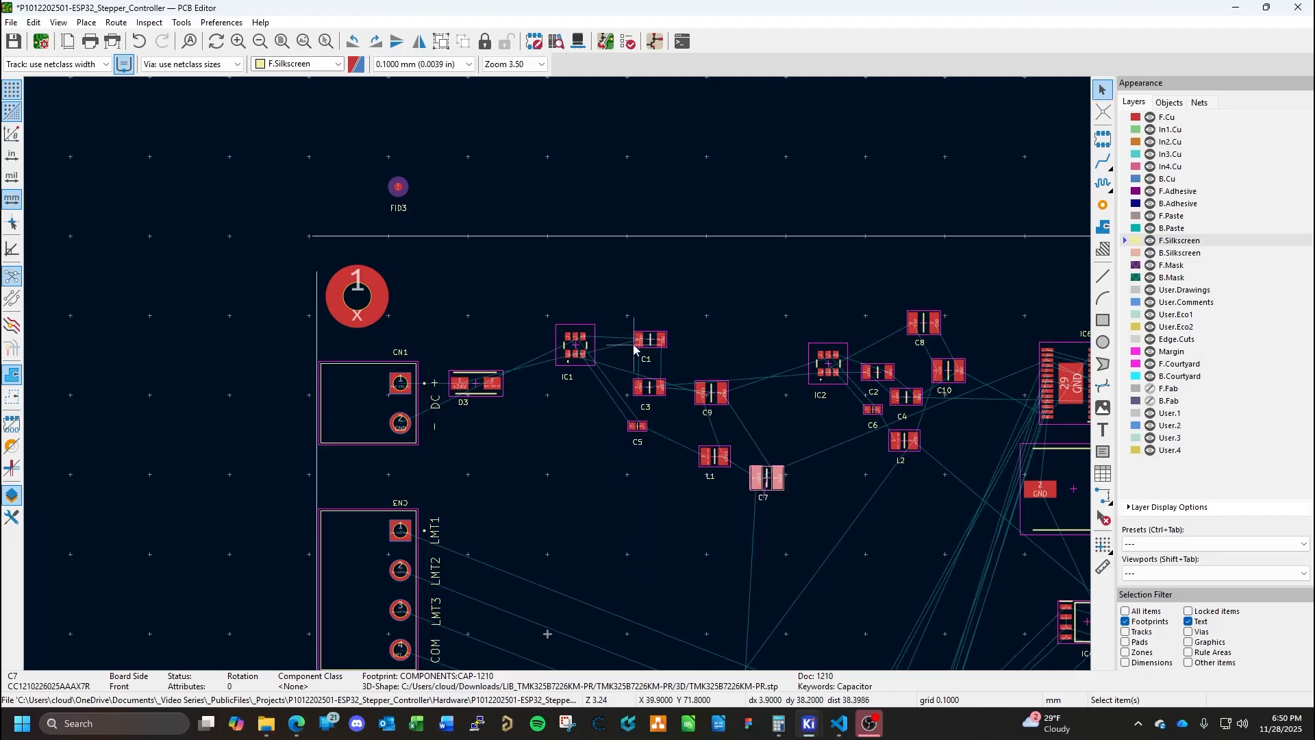
drag(651, 343, 708, 339)
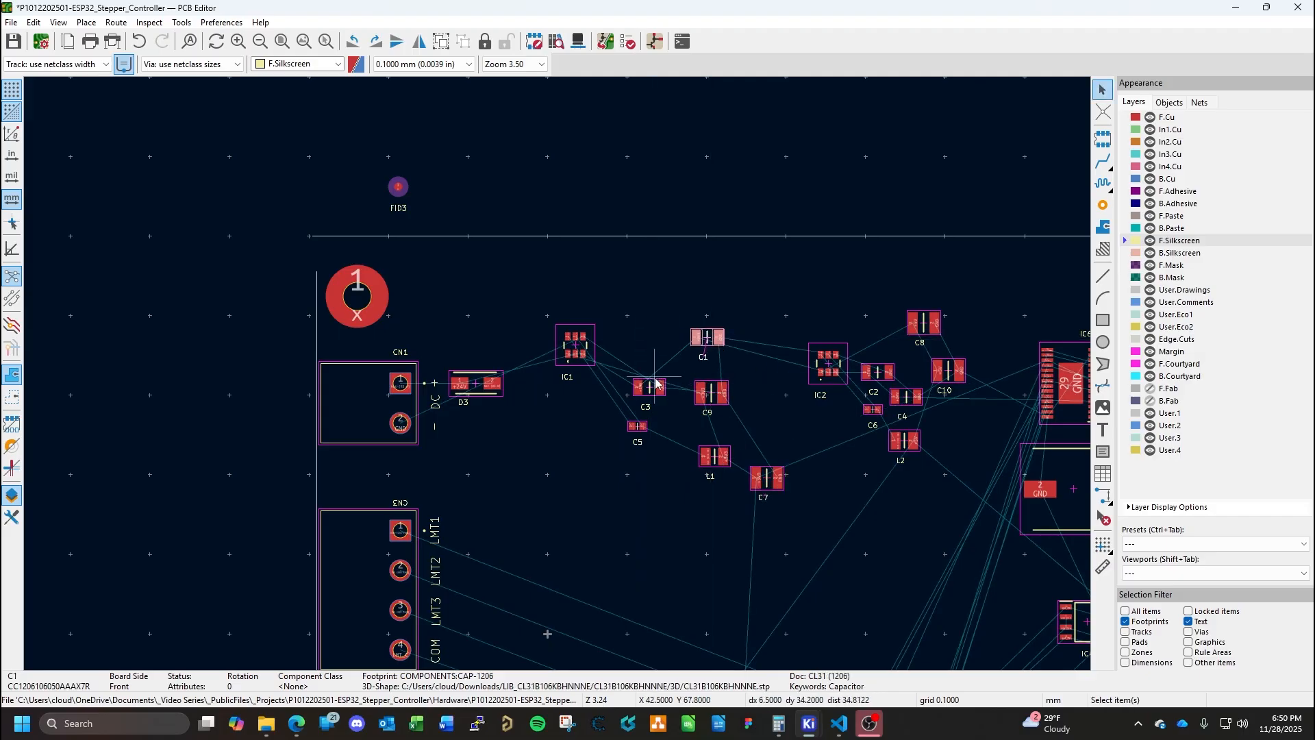
click(652, 389)
drag(652, 389, 745, 430)
click(637, 431)
double_click(648, 428)
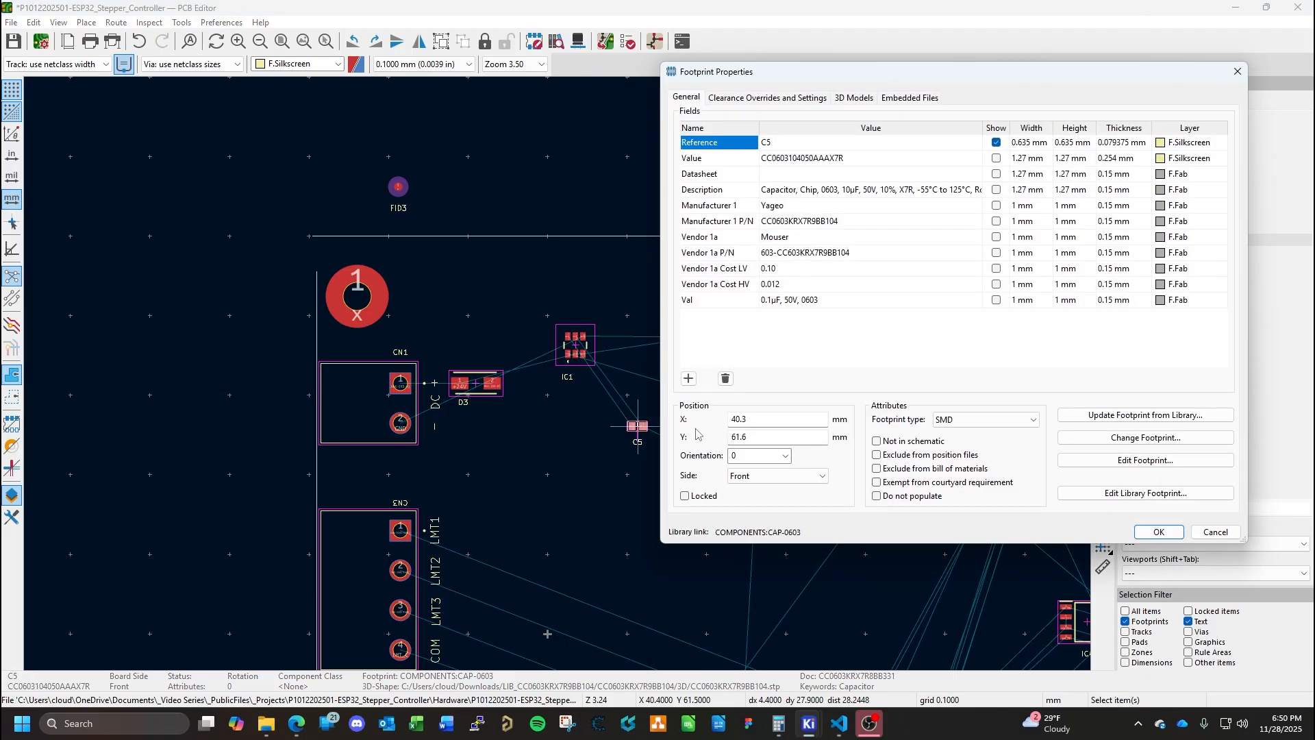
key(Escape)
drag(638, 428, 681, 425)
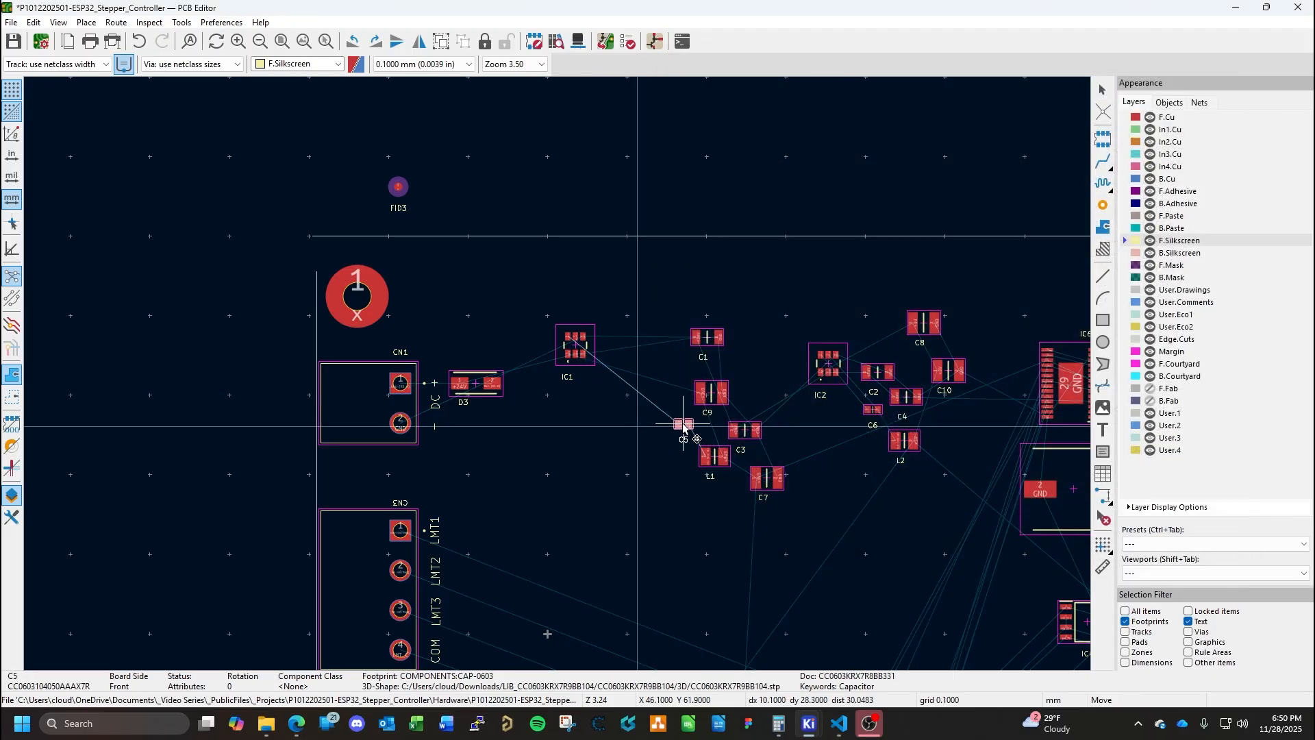
Shift regulator IC1 slightly toward its surrounding parts and rotate it to -90 degrees.
click(575, 344)
double_click(594, 358)
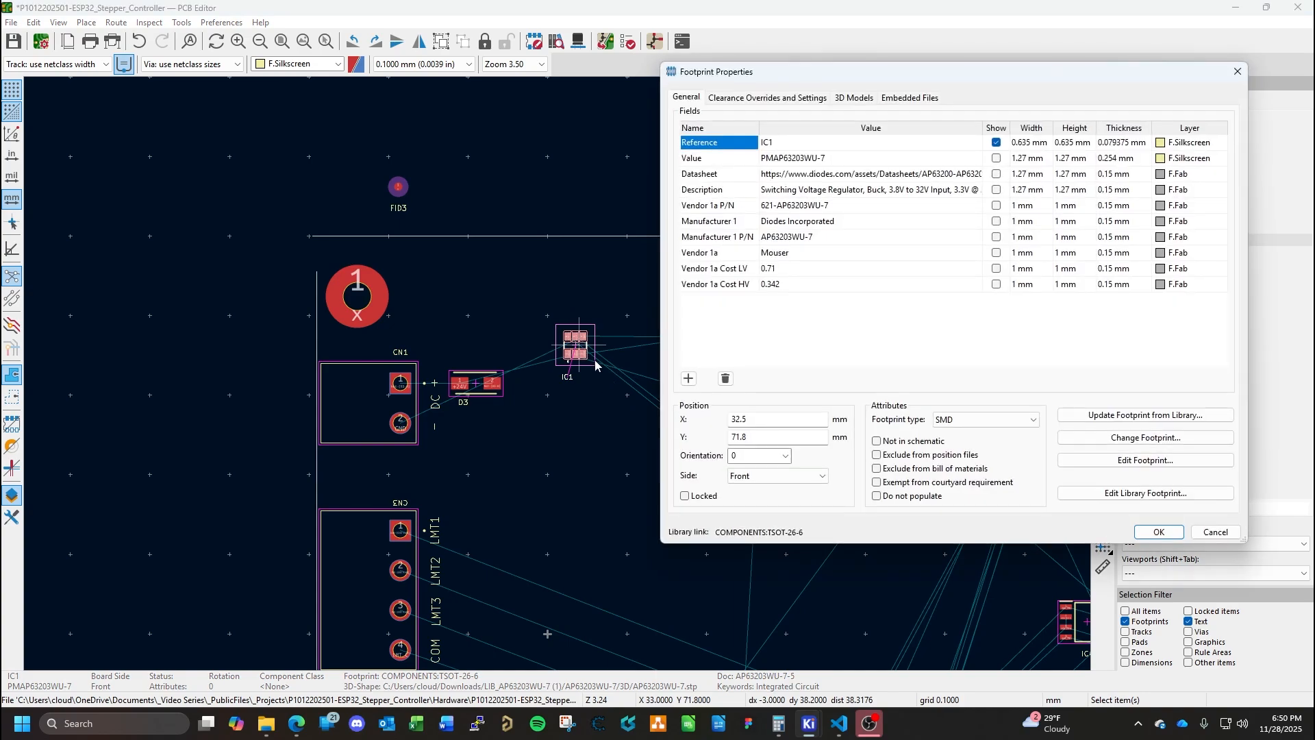
key(Escape)
drag(576, 350, 605, 373)
key(r)
scroll(598, 356, up, 5)
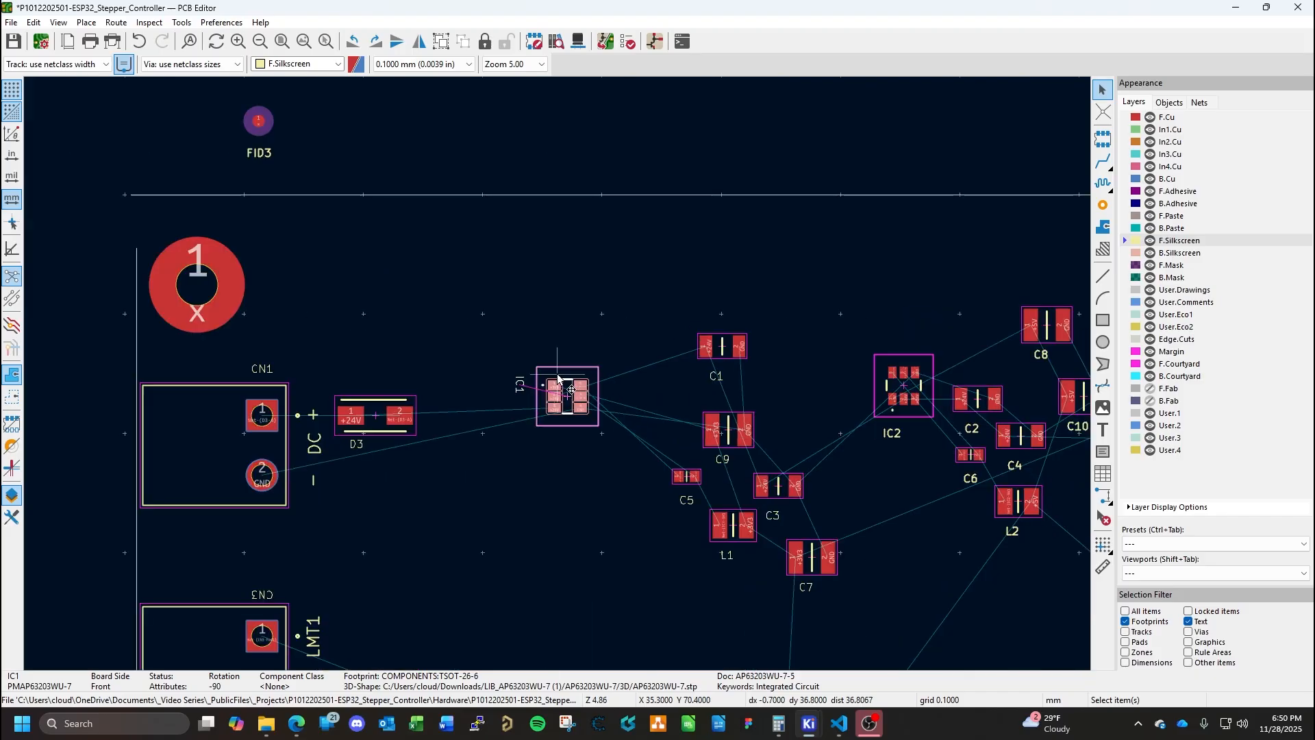
click(566, 496)
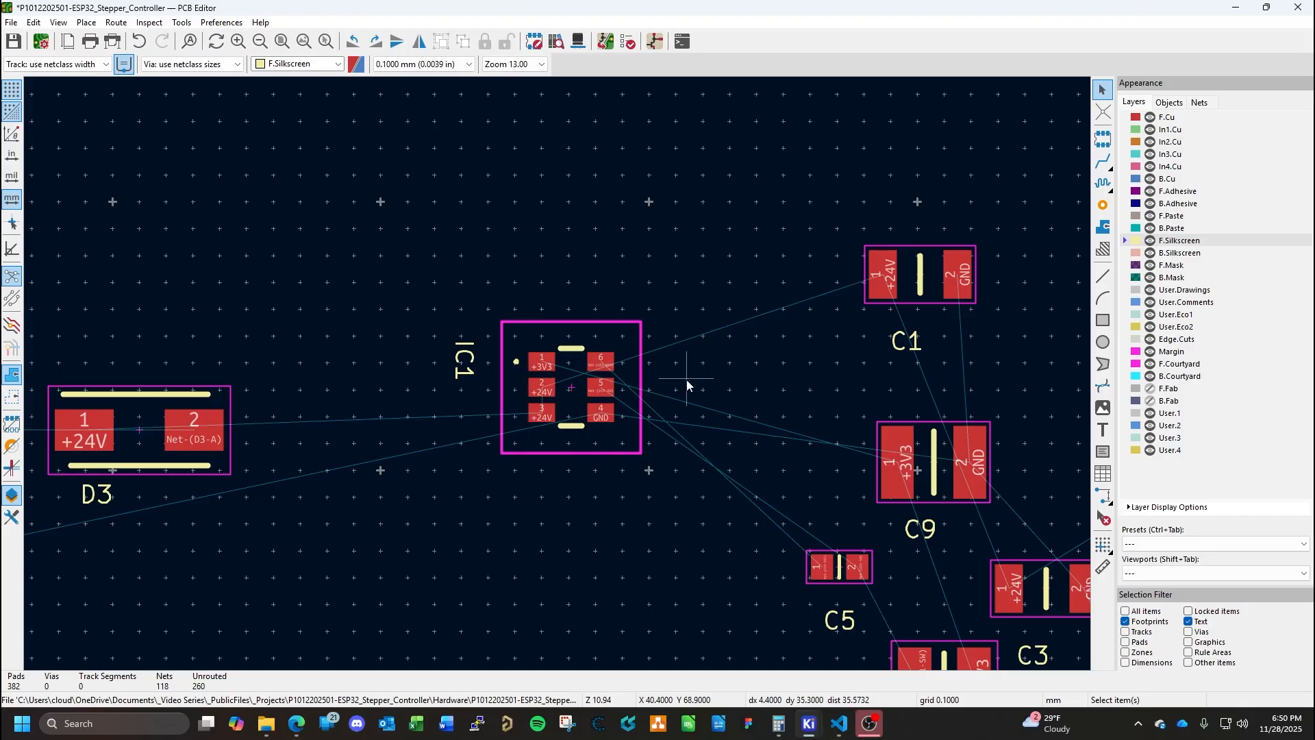
Place capacitor C5 just above IC1 near pins 5 and 6, and move its reference label above the part.
scroll(631, 370, up, 2)
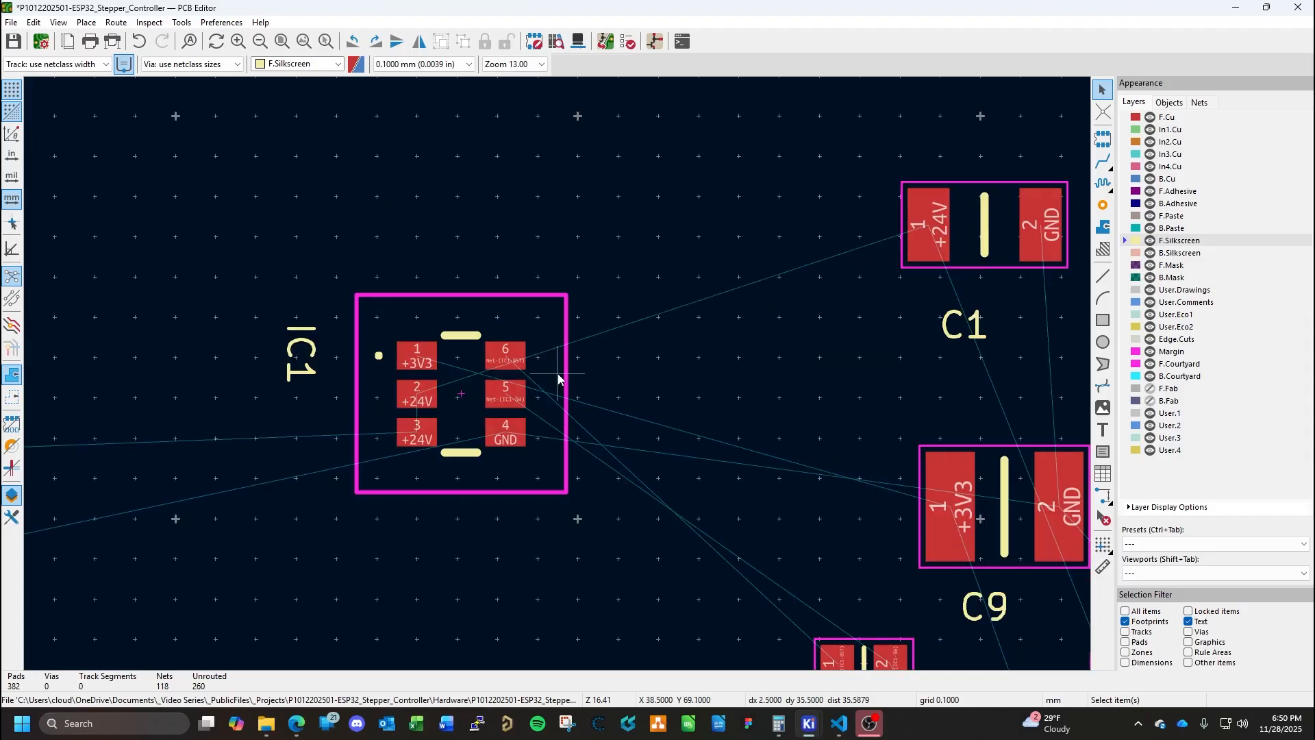
scroll(651, 419, down, 2)
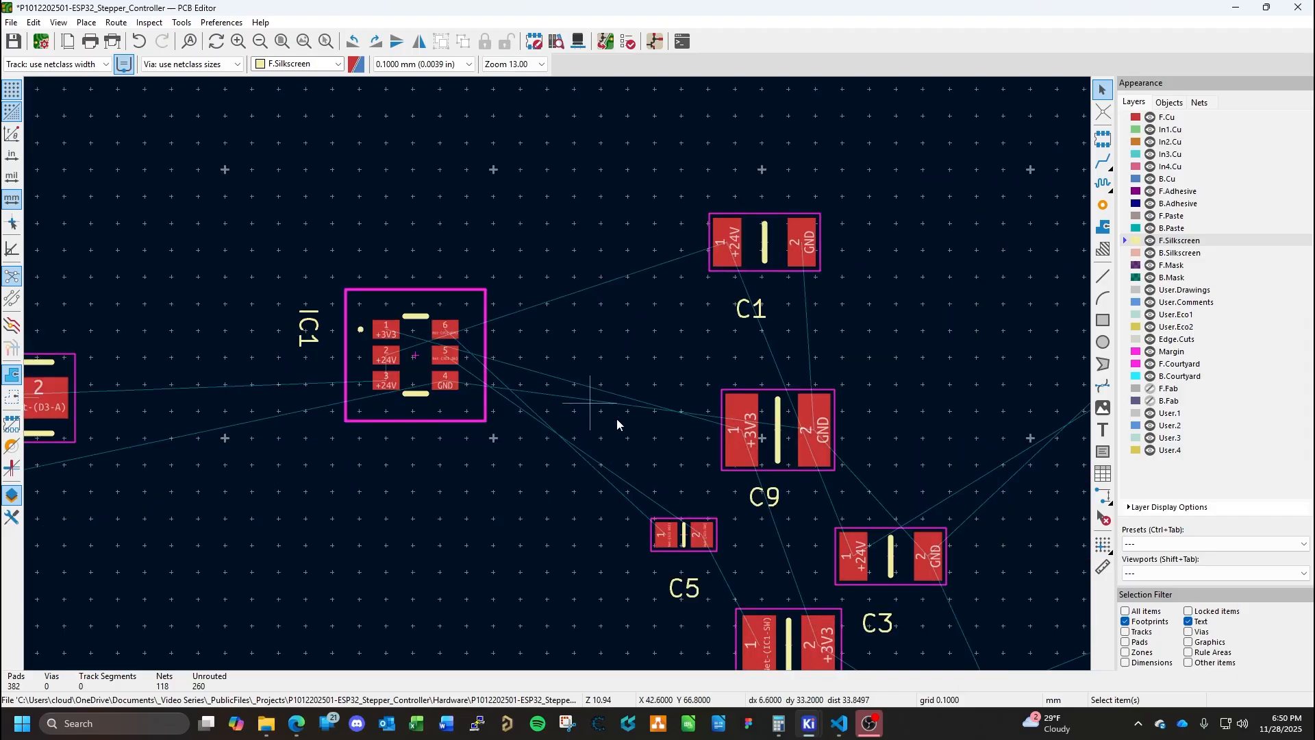
click(686, 542)
key(m)
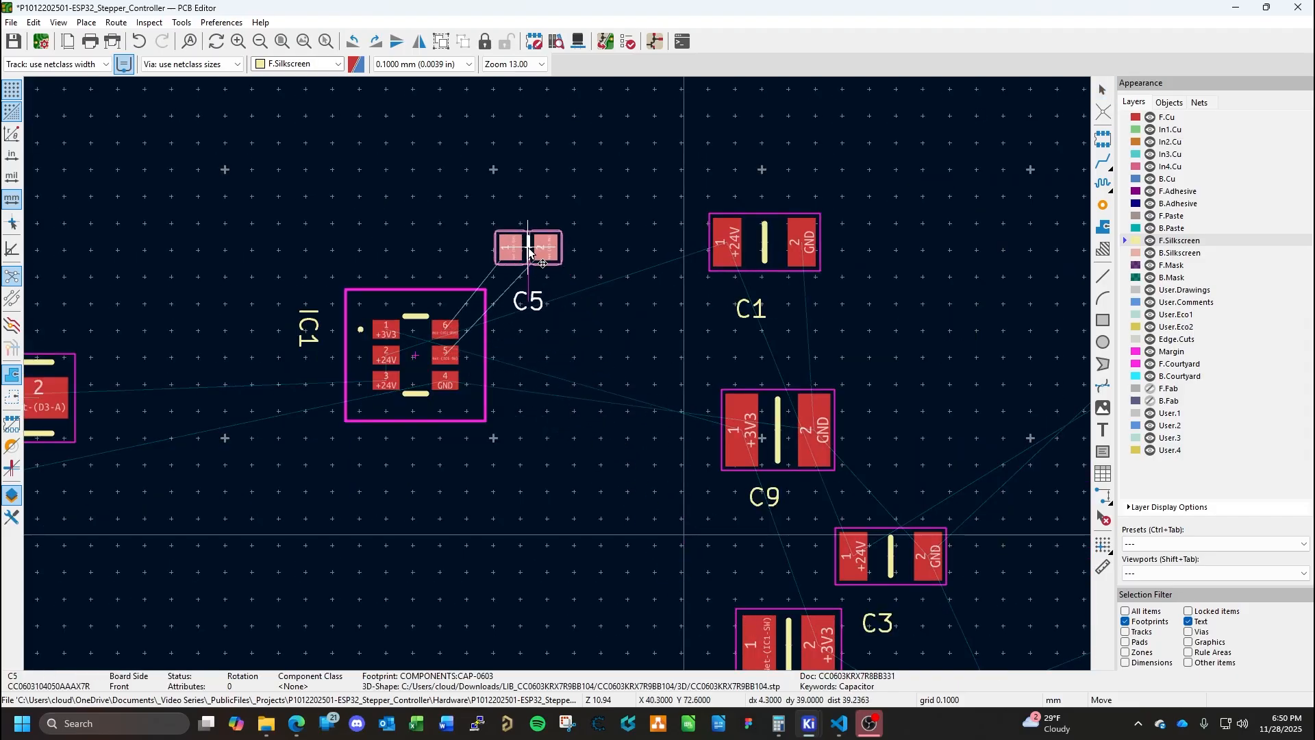
click(440, 227)
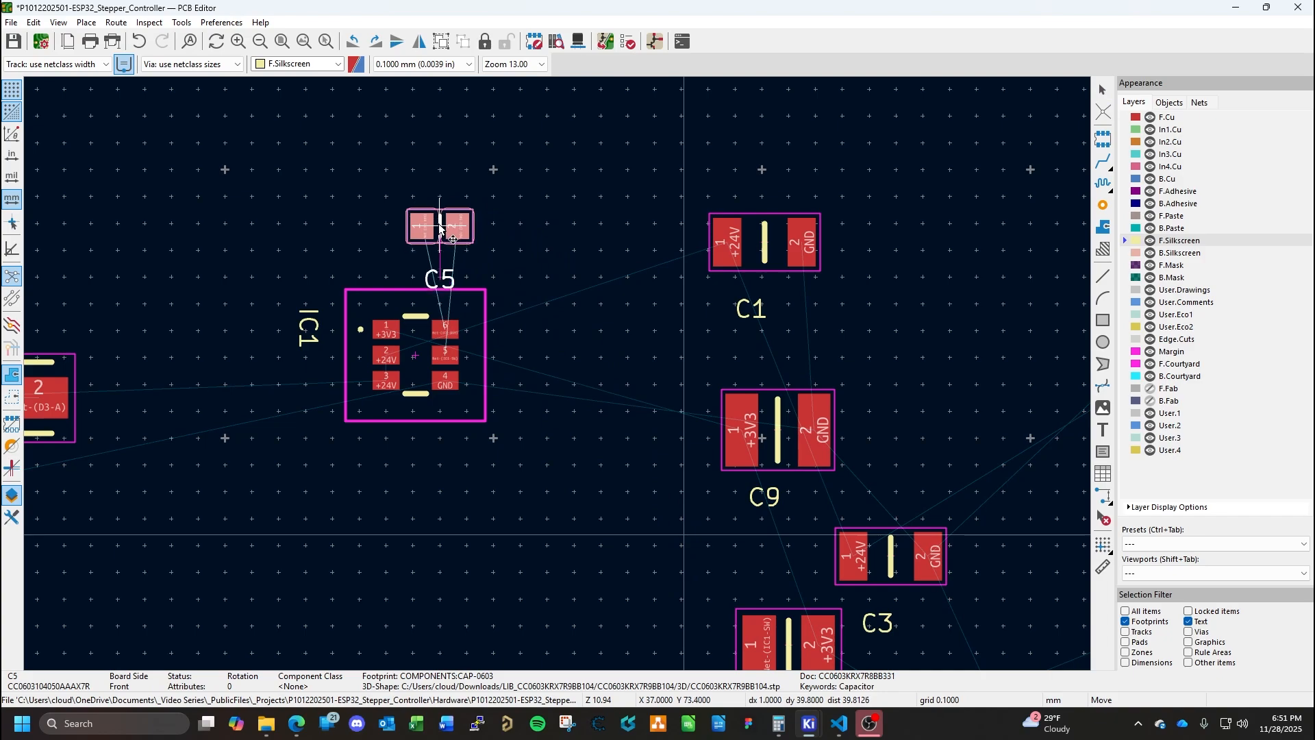
click(449, 277)
drag(448, 278, 463, 205)
click(517, 224)
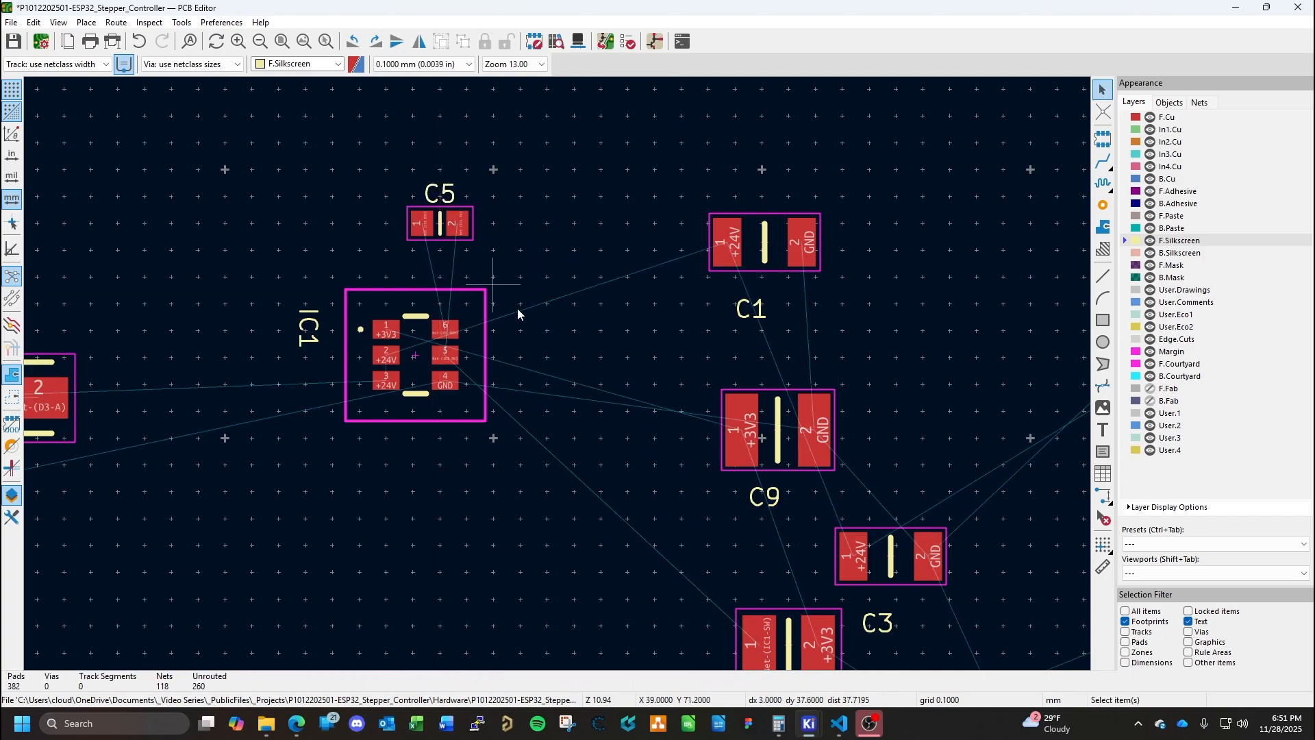
Place inductor L1 directly right of IC1 beside pin 5, and move its reference label above the part.
click(779, 439)
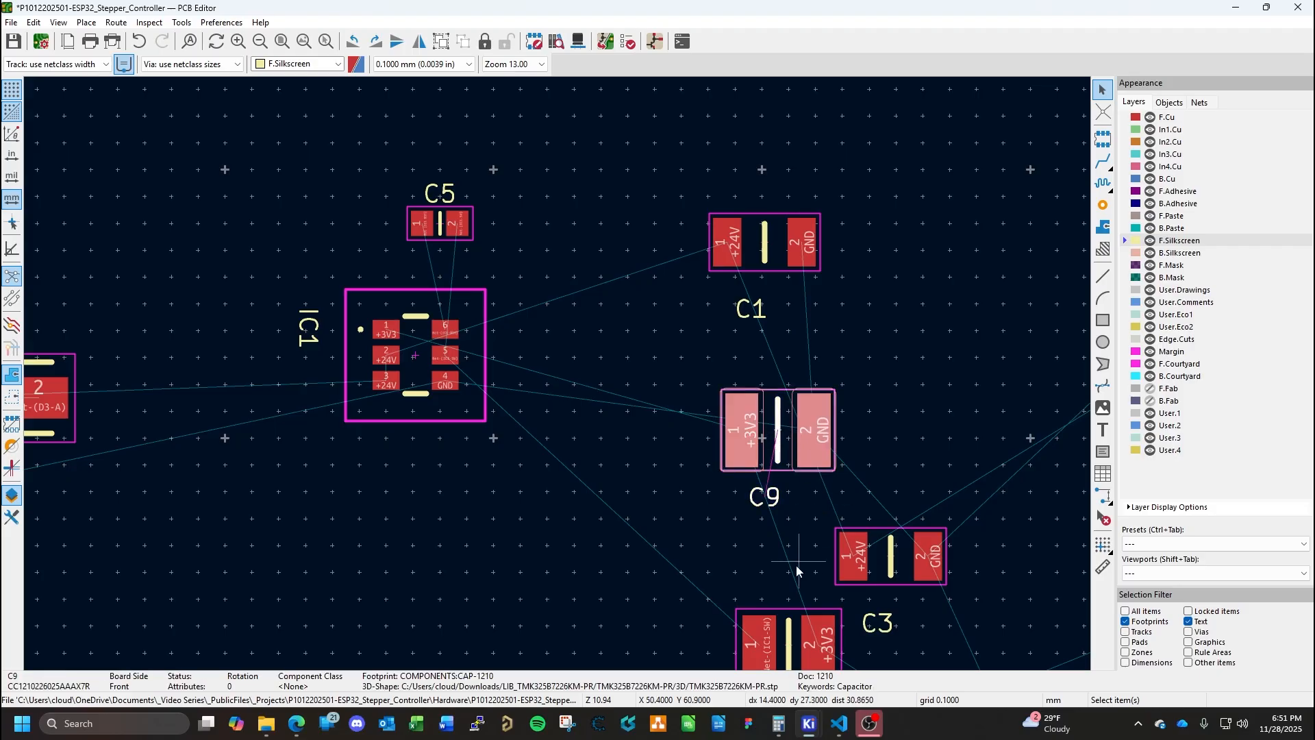
click(788, 637)
drag(787, 637, 569, 357)
click(566, 435)
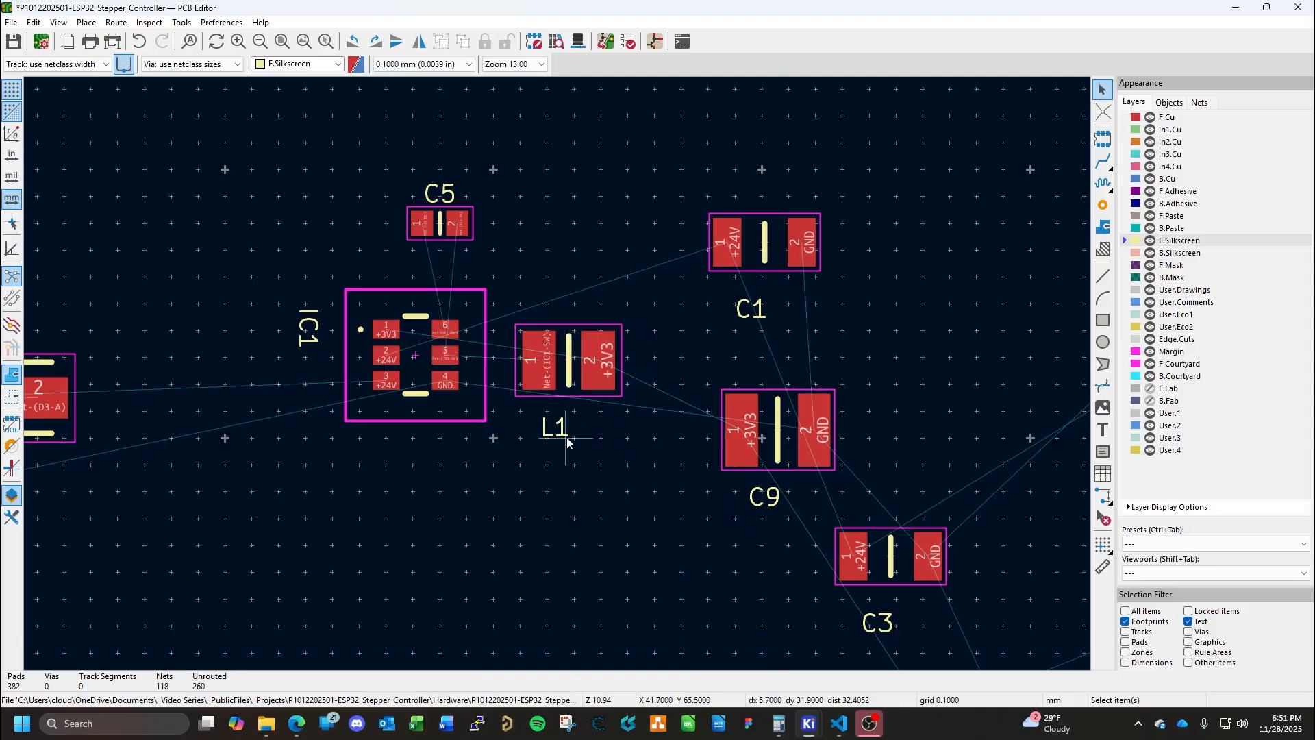
drag(567, 445, 570, 310)
click(605, 470)
Check the footprint properties of capacitor C1, rotate it to -90 degrees and place it at the lower left of IC1.
click(779, 449)
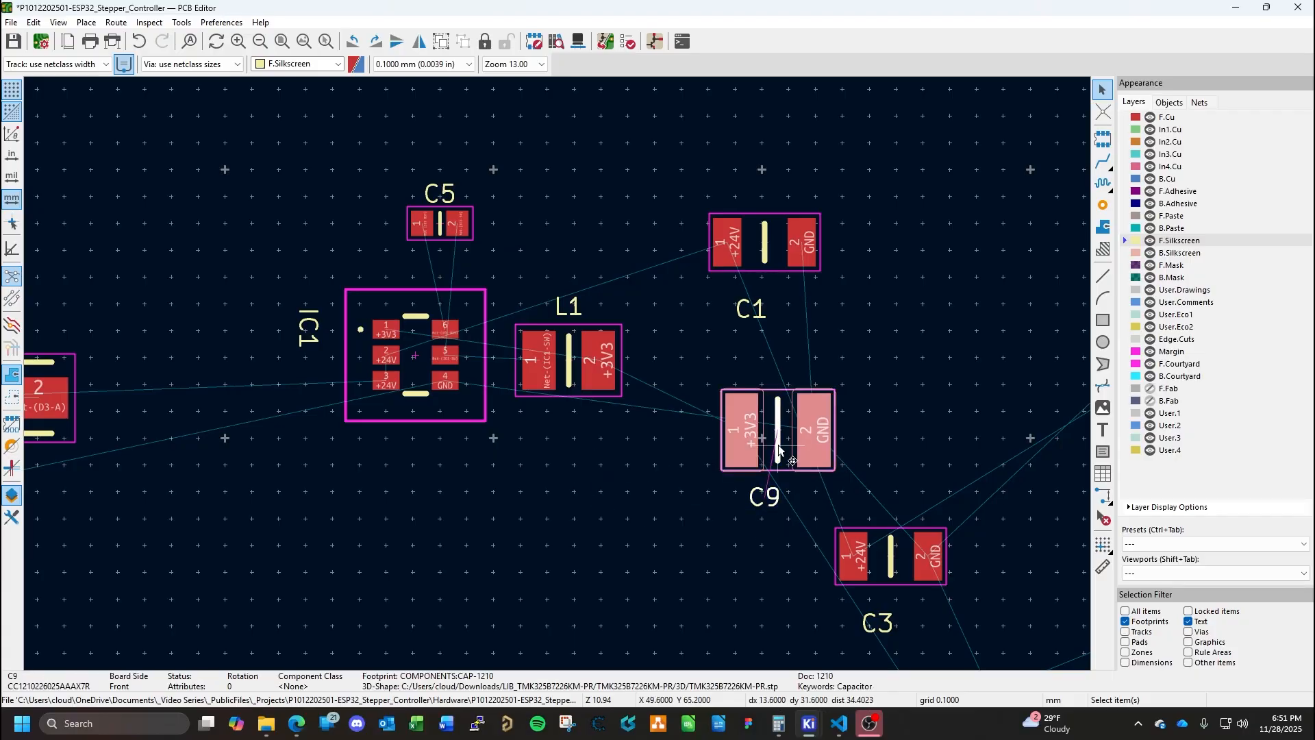
click(770, 243)
key(e)
key(Escape)
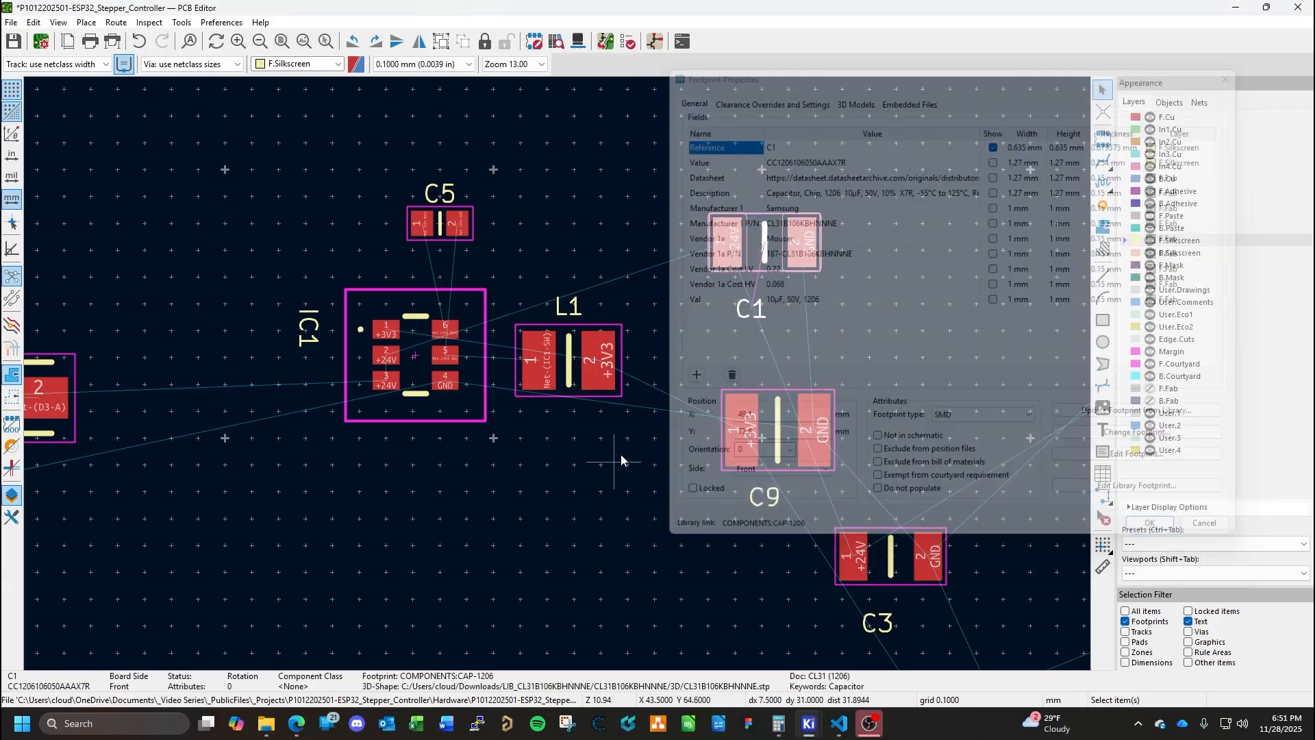
key(Home)
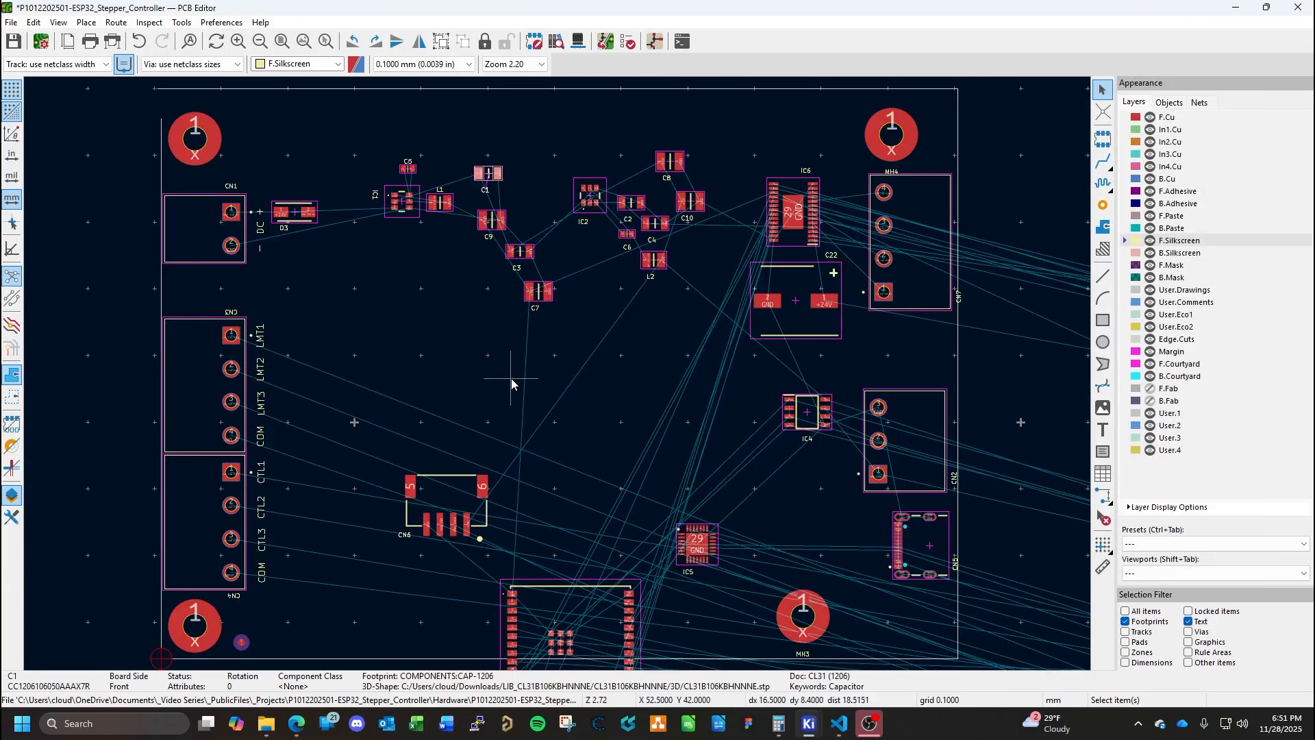
scroll(402, 202, up, 3)
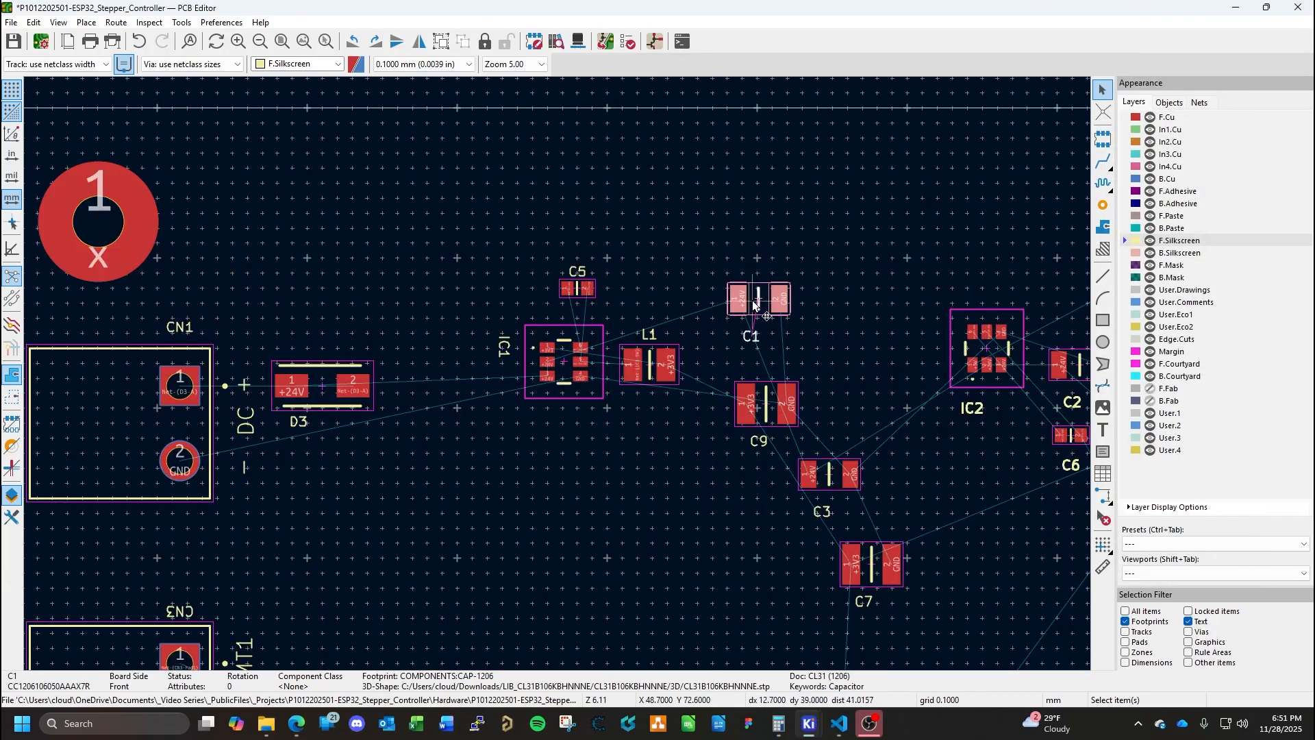
drag(754, 305, 481, 438)
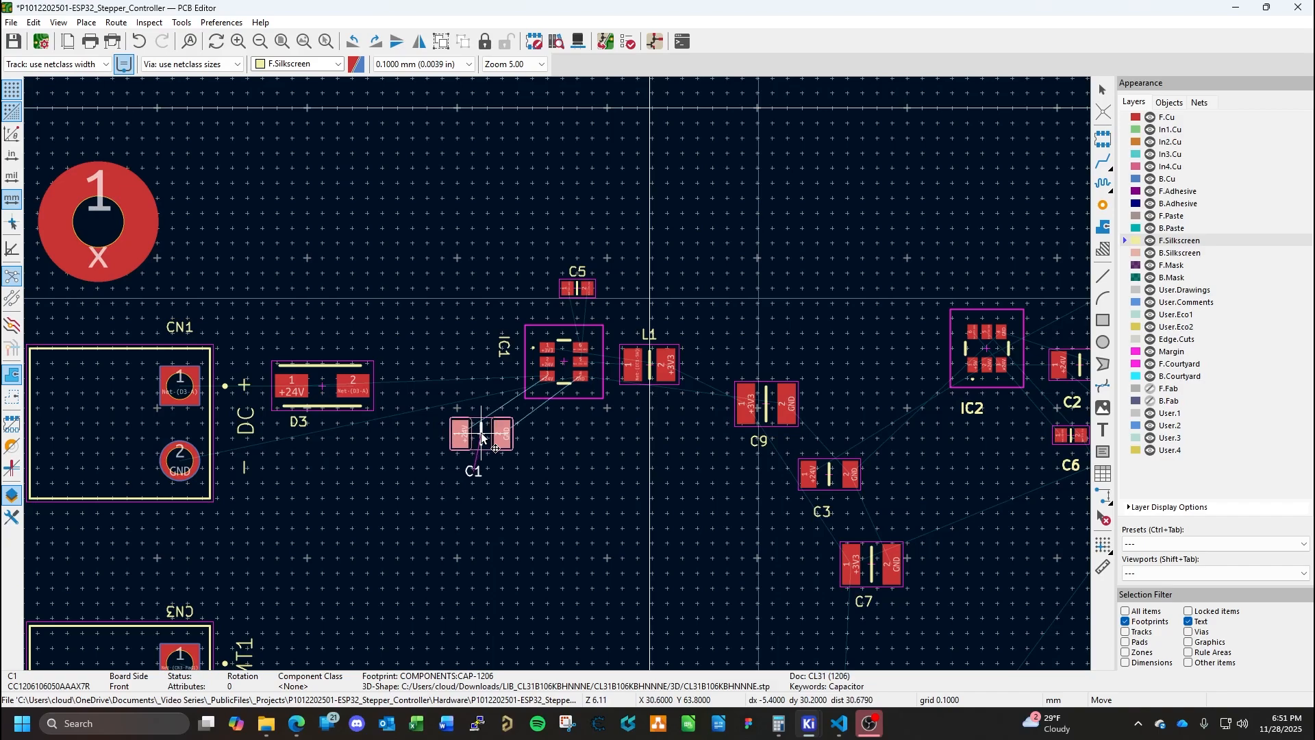
key(r)
key(r)
key(r)
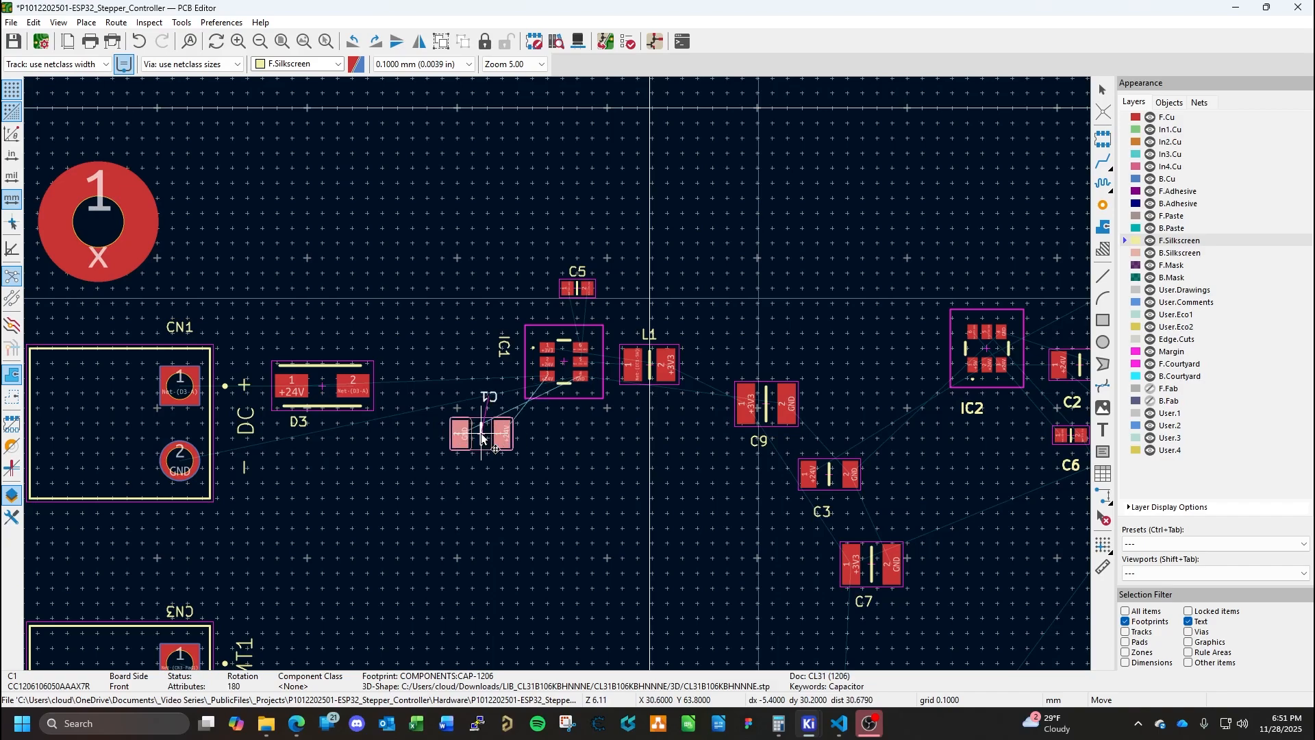
drag(481, 433, 492, 417)
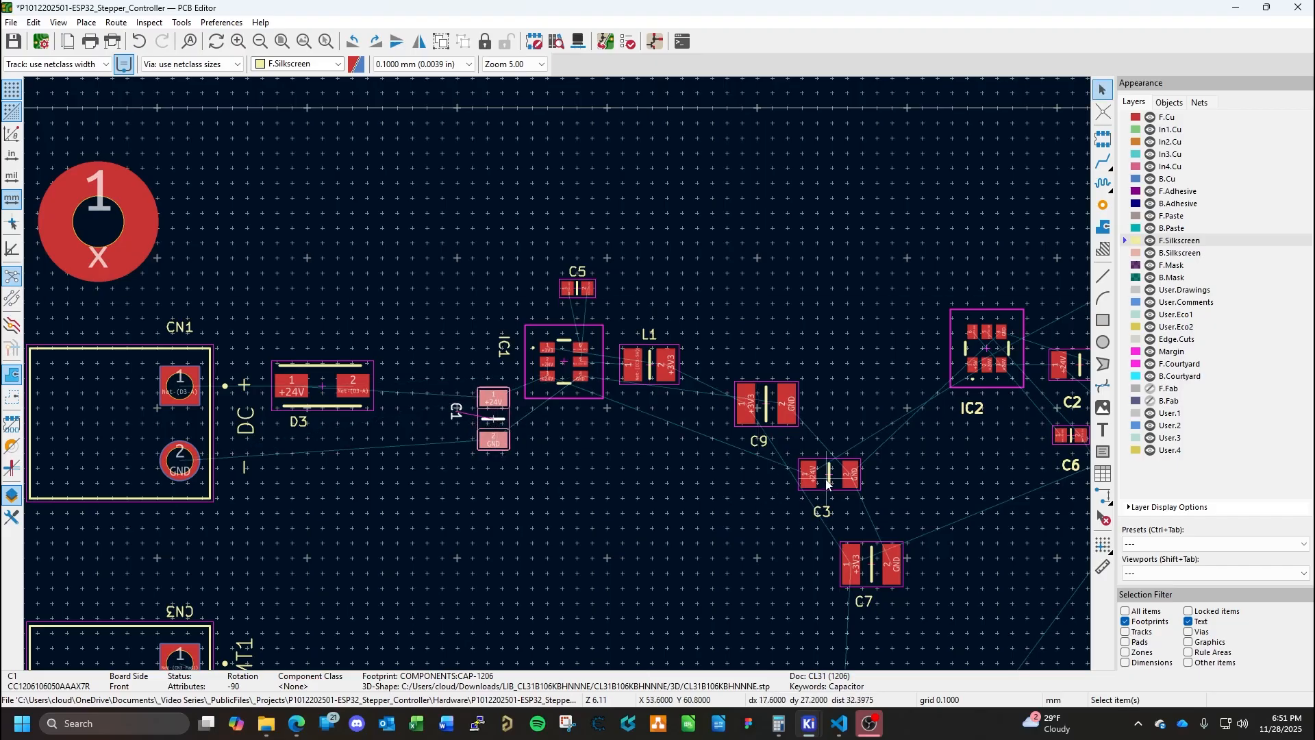
Rotate capacitor C3 to -90 degrees and arrange C1 and C3 side by side between D3 and IC1, with C3 nearer IC1.
drag(827, 484, 576, 480)
key(r)
key(r)
key(r)
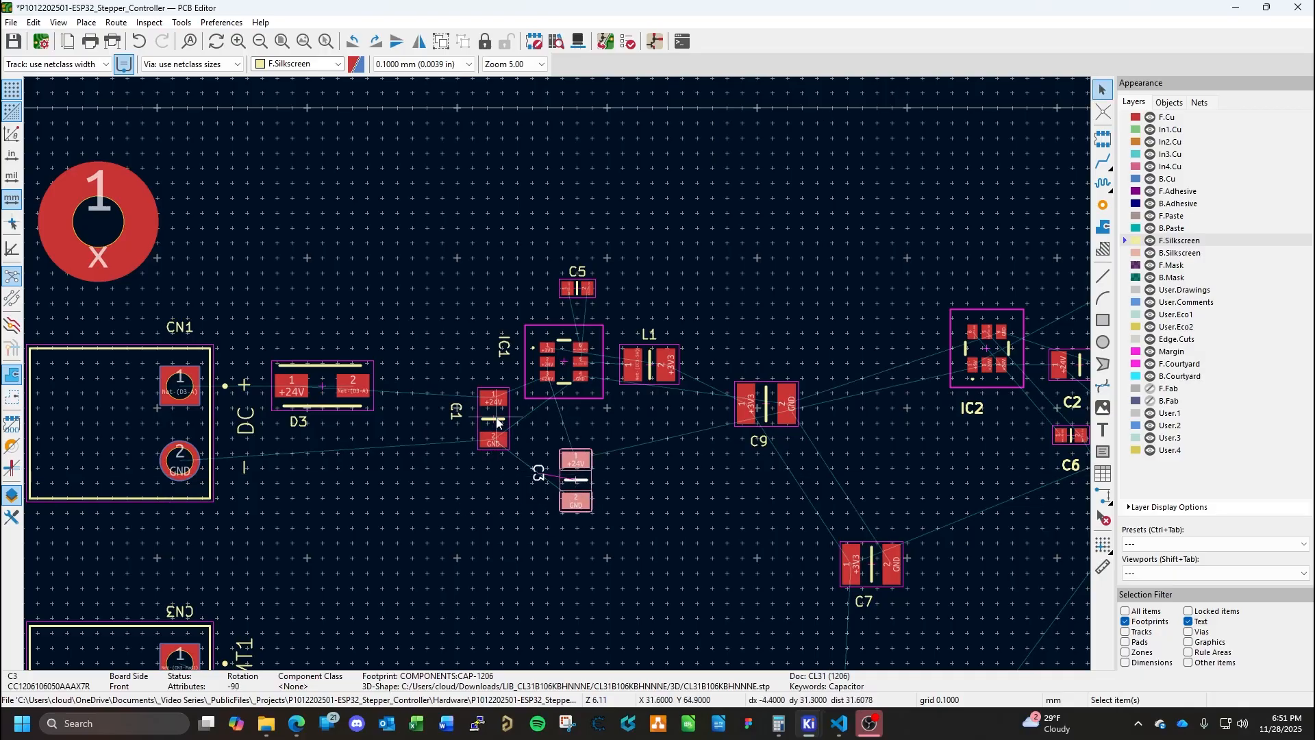
drag(497, 422, 450, 425)
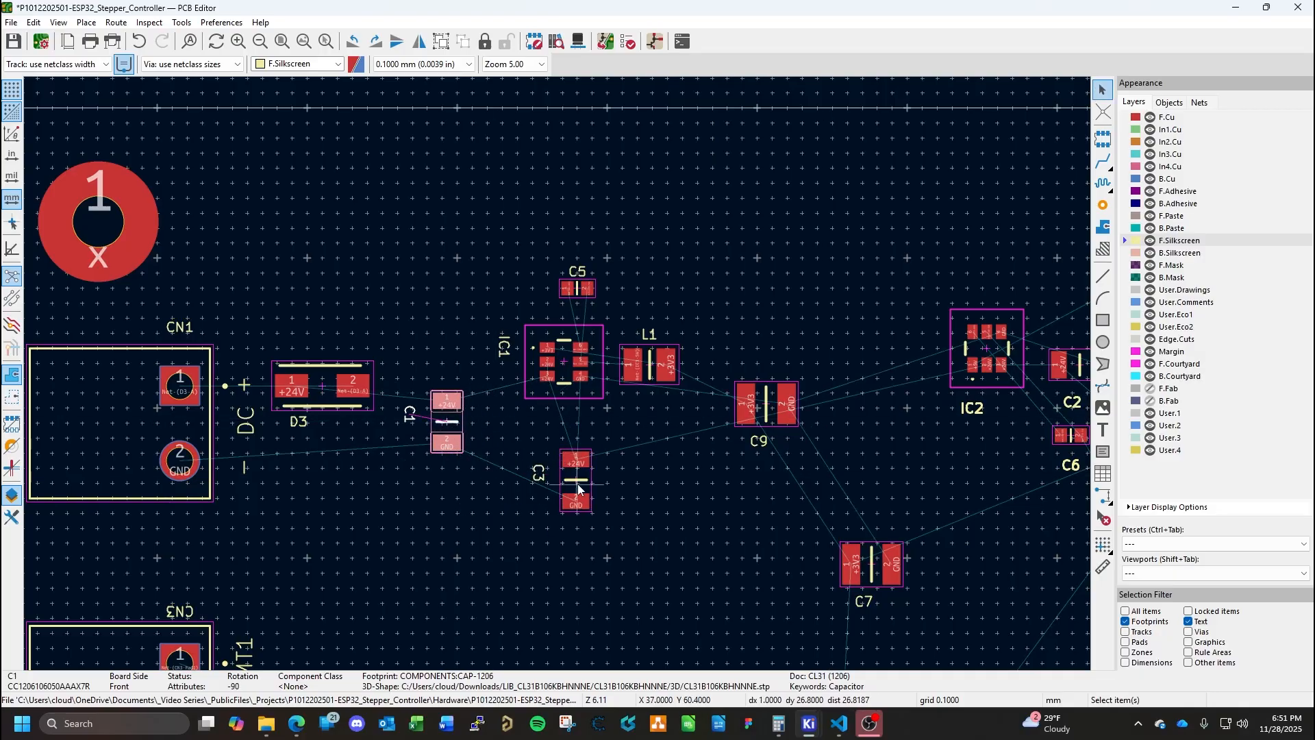
drag(577, 484, 503, 422)
Rotate capacitors C9 and C7 to -90 degrees and place them side by side to the lower right of L1, with C9 nearer IC1.
click(765, 408)
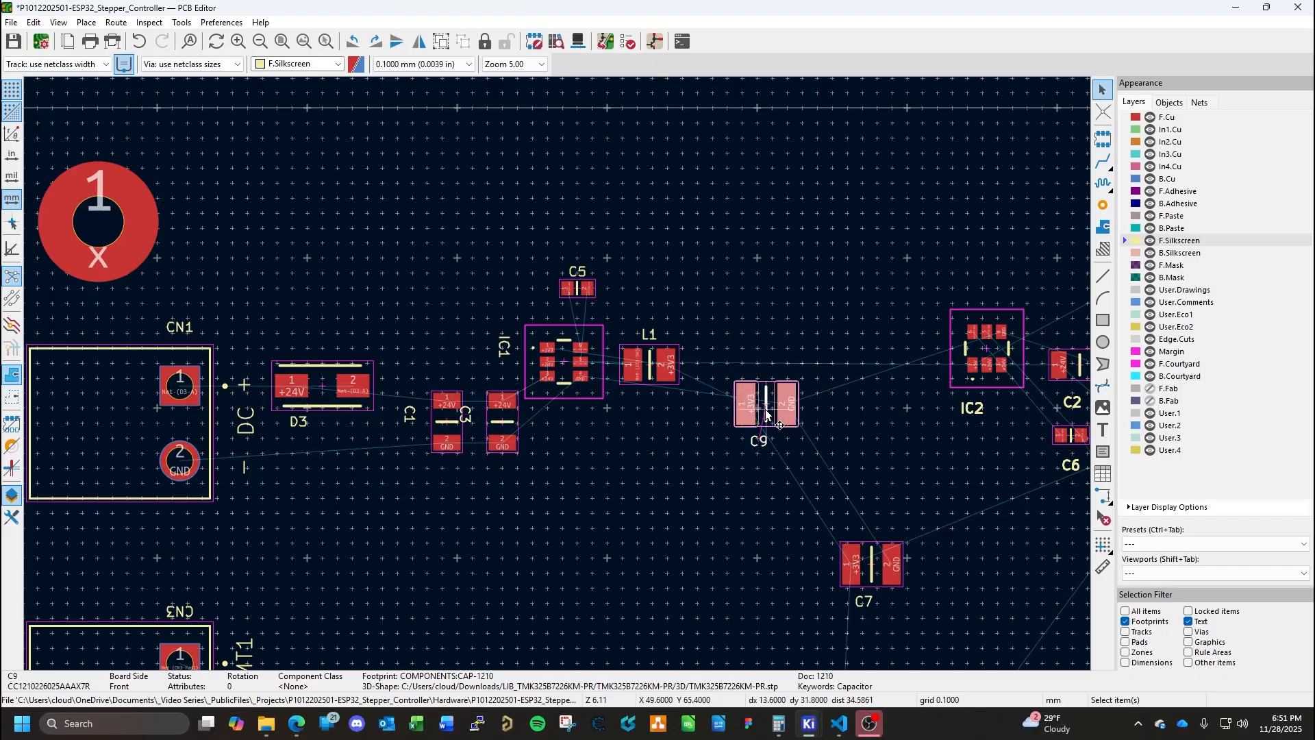
drag(766, 414, 709, 423)
key(r)
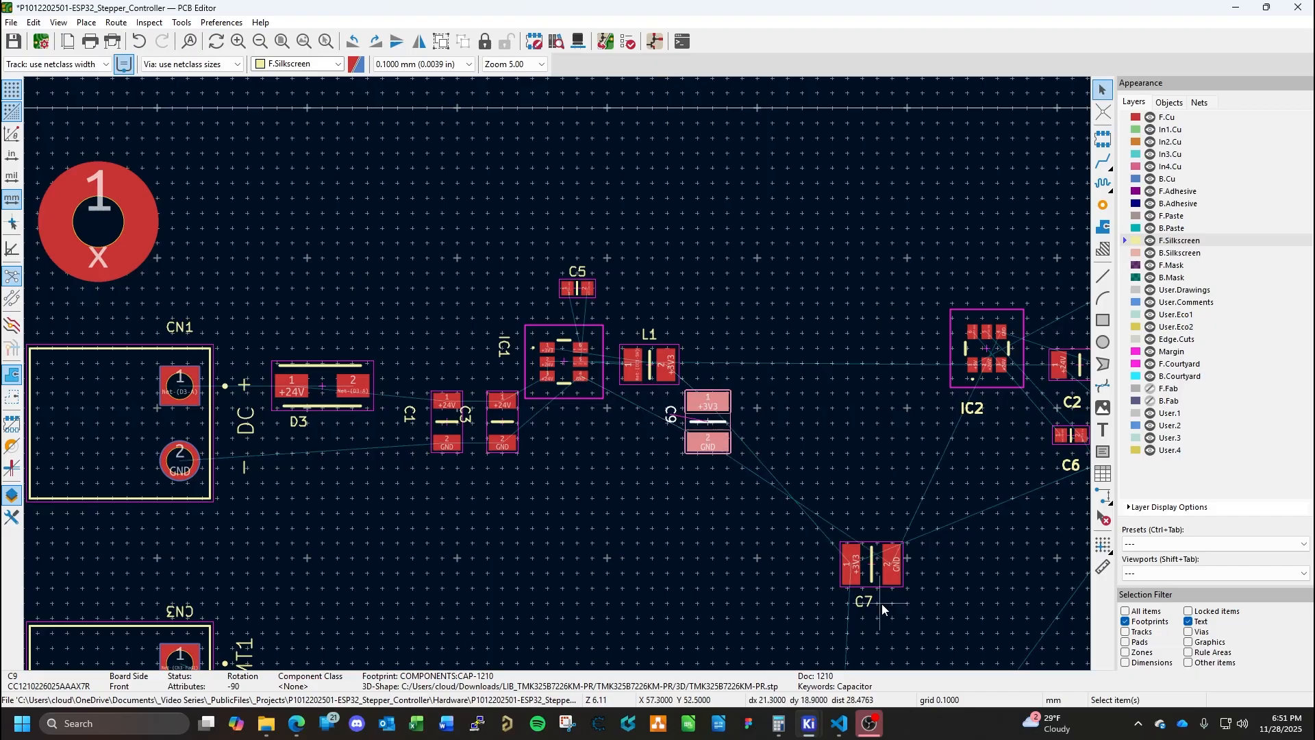
drag(875, 581, 772, 422)
key(r)
click(775, 511)
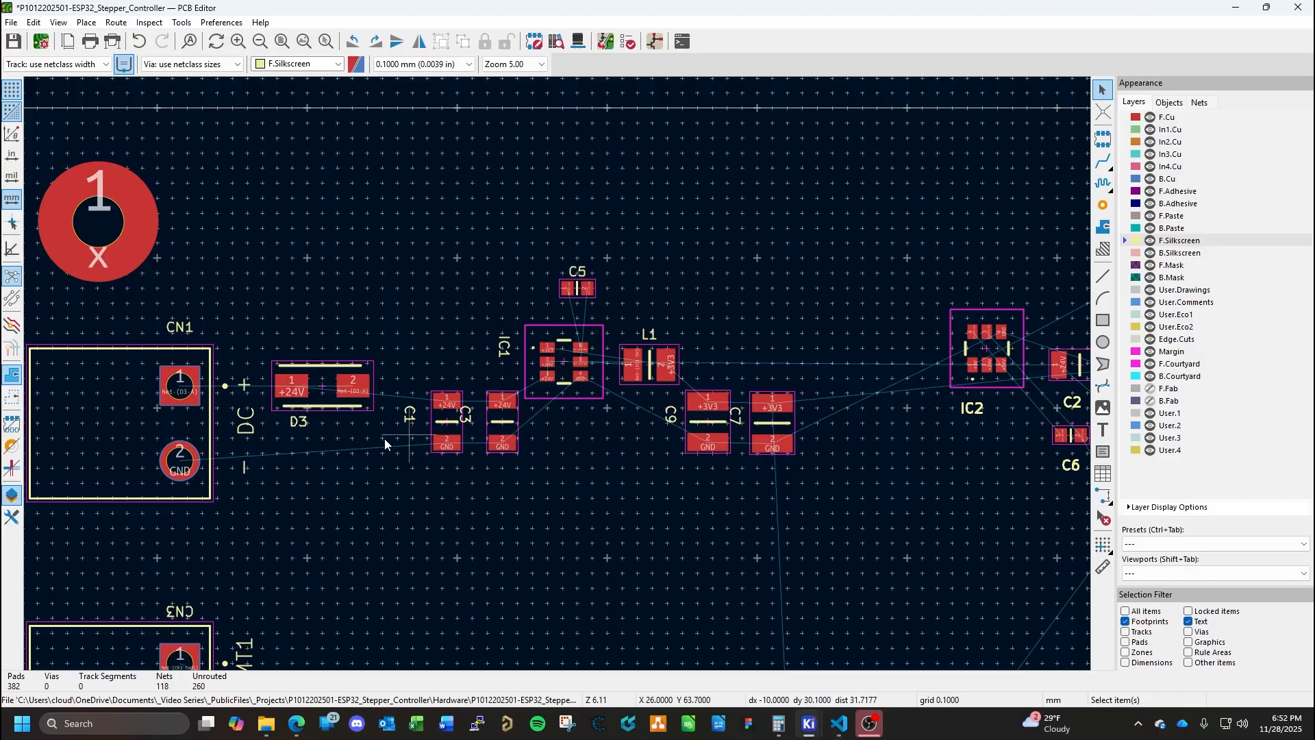
Turn connector CN3's reference label upright and keep it just above the connector outline, over pin 1.
scroll(220, 586, down, 2)
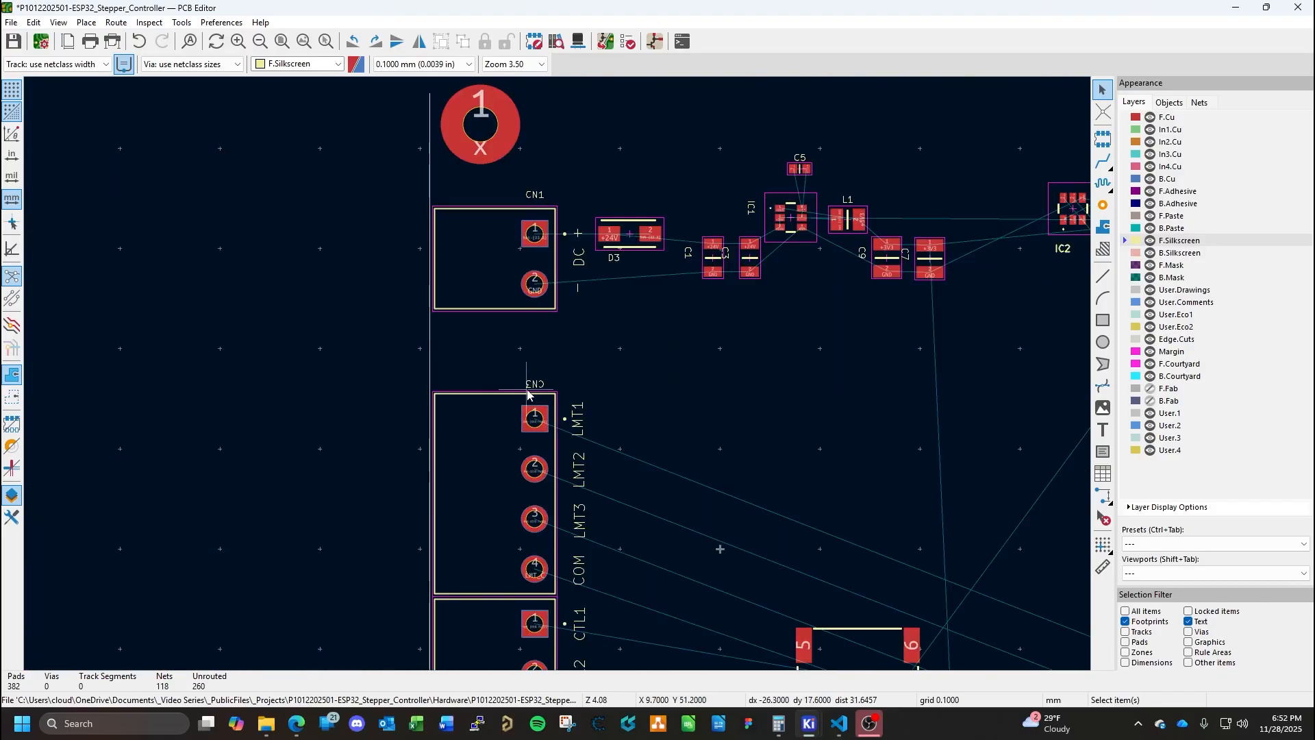
click(535, 386)
key(r)
key(r)
key(m)
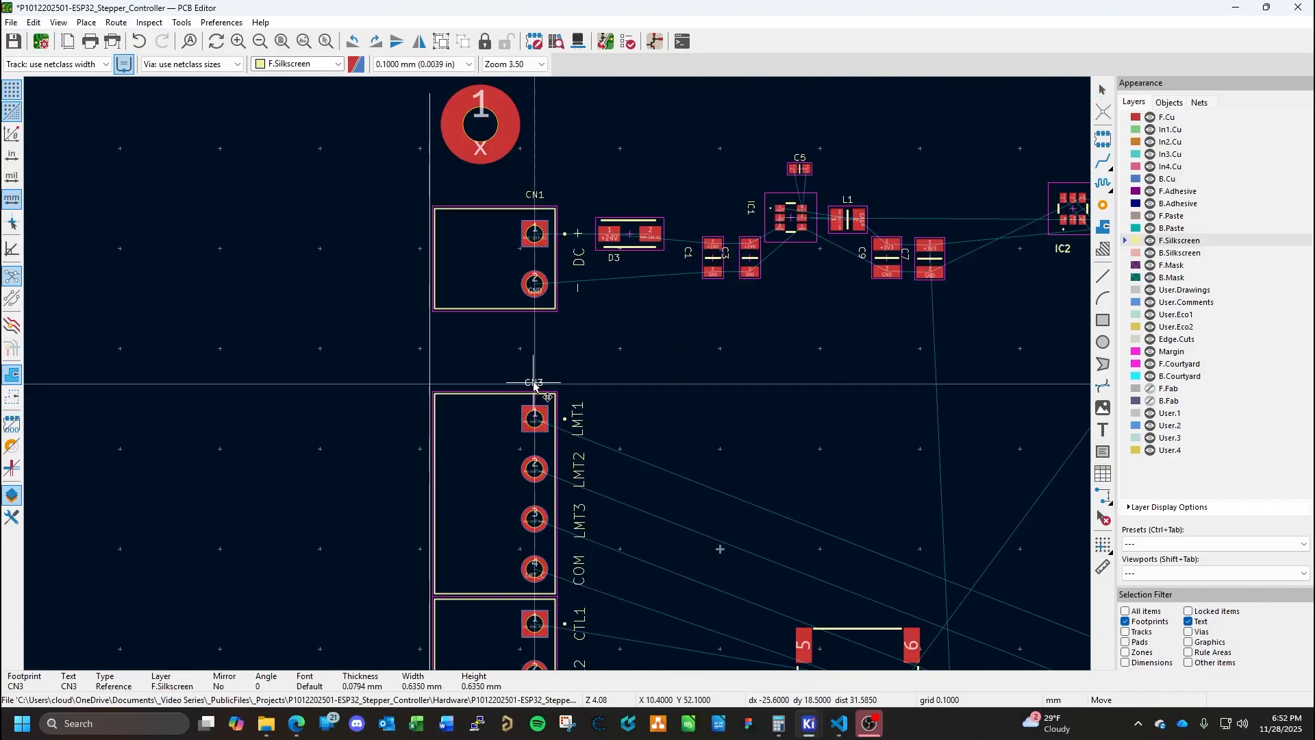
click(535, 383)
click(666, 395)
middle_drag(662, 520, 660, 524)
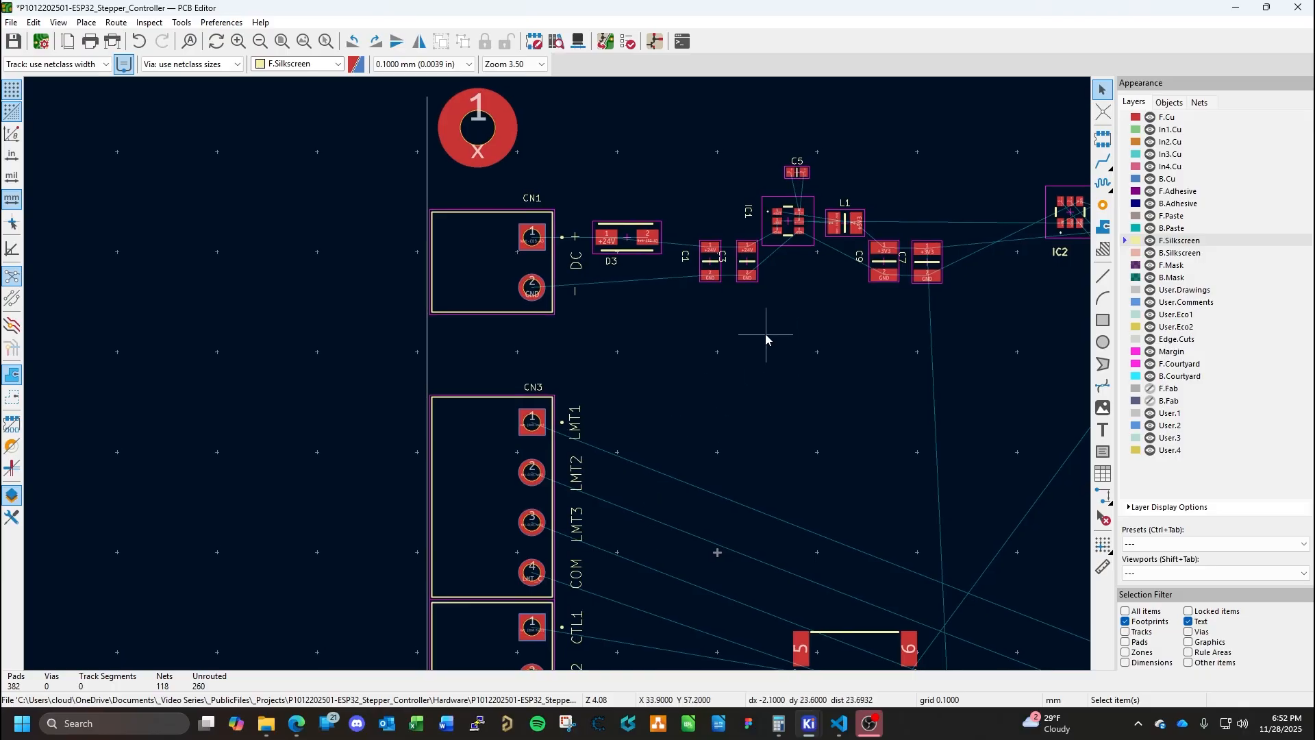
Rotate diode D3 to 180 degrees so its pin 2 faces CN1, and place it level with CN1's pin 1.
middle_drag(766, 334, 667, 510)
scroll(558, 374, up, 2)
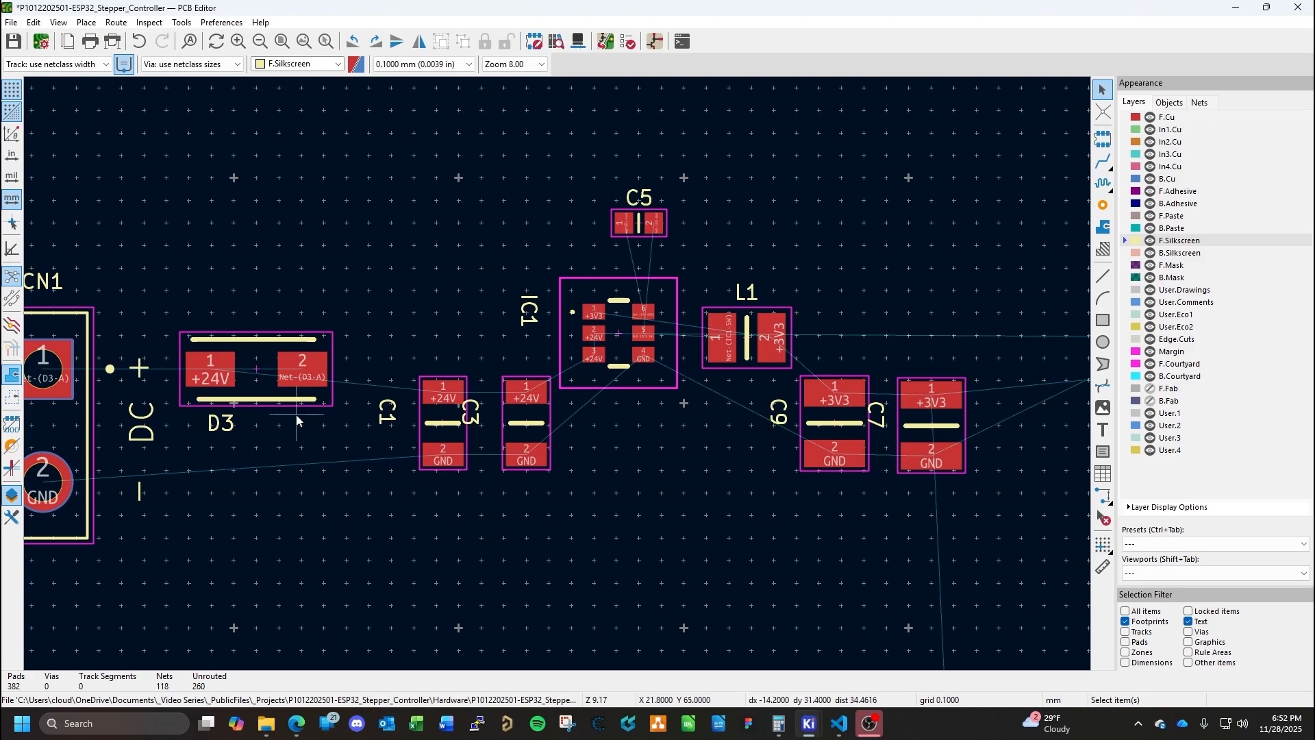
middle_drag(249, 409, 407, 448)
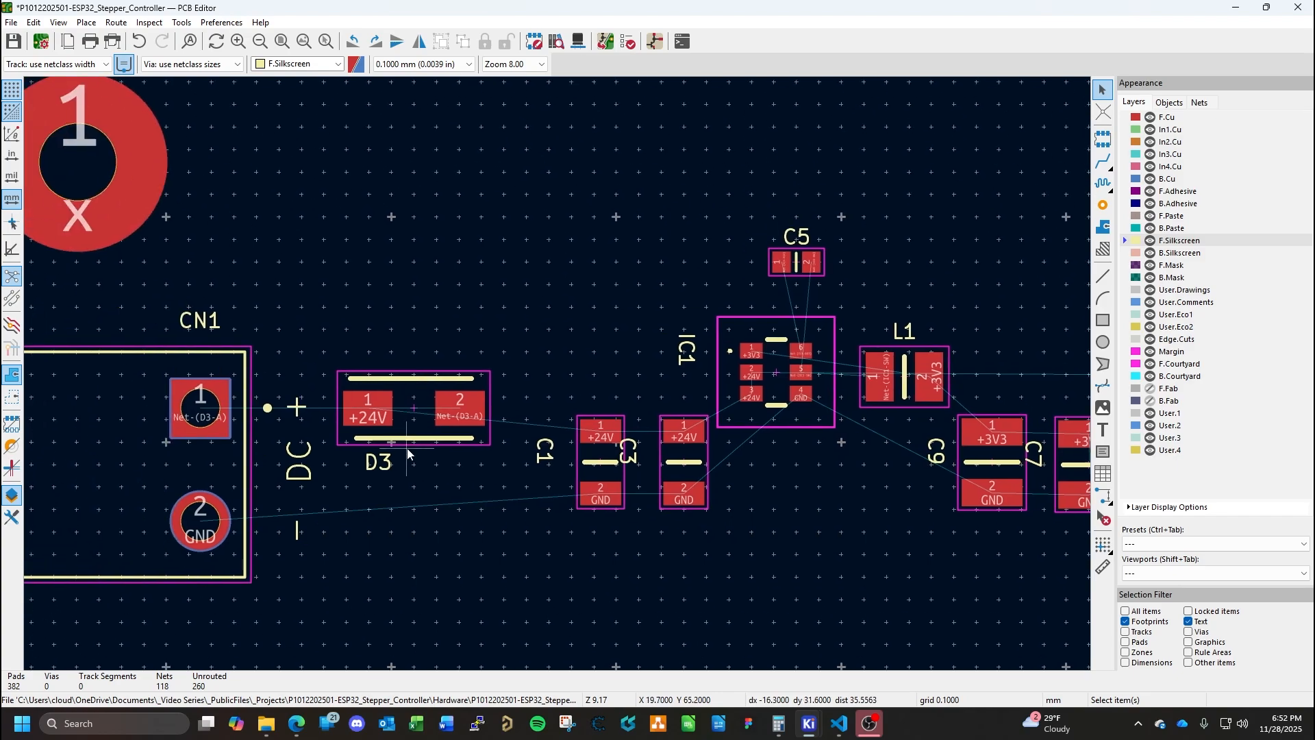
click(413, 410)
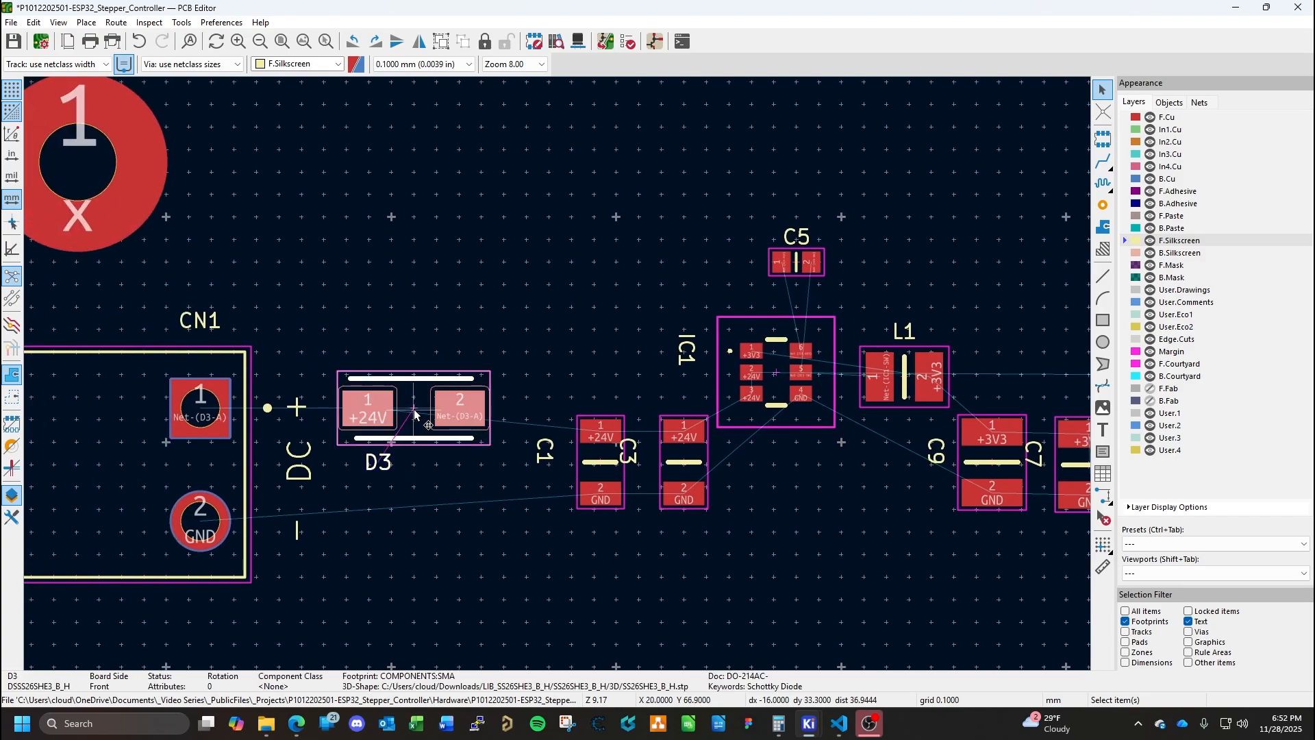
key(m)
key(r)
key(r)
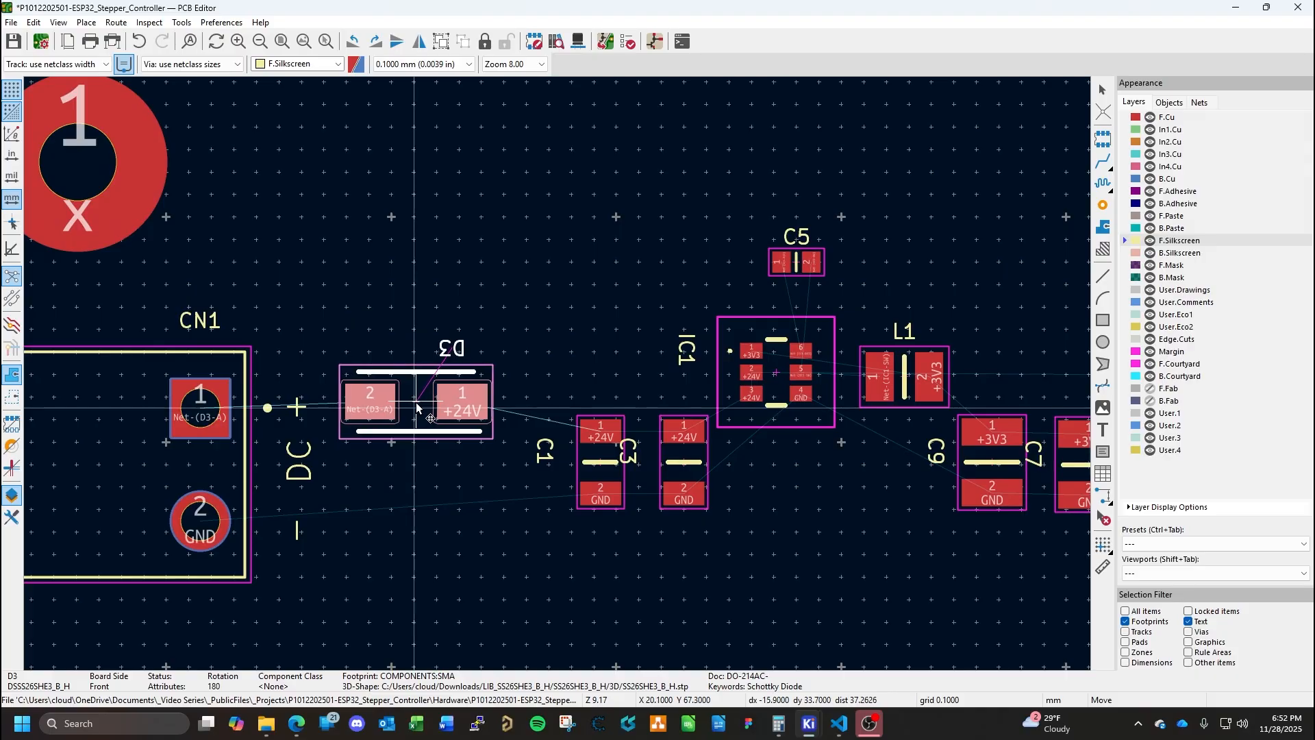
click(419, 406)
click(528, 305)
Turn D3's reference label upright and place it centred above the diode.
click(464, 353)
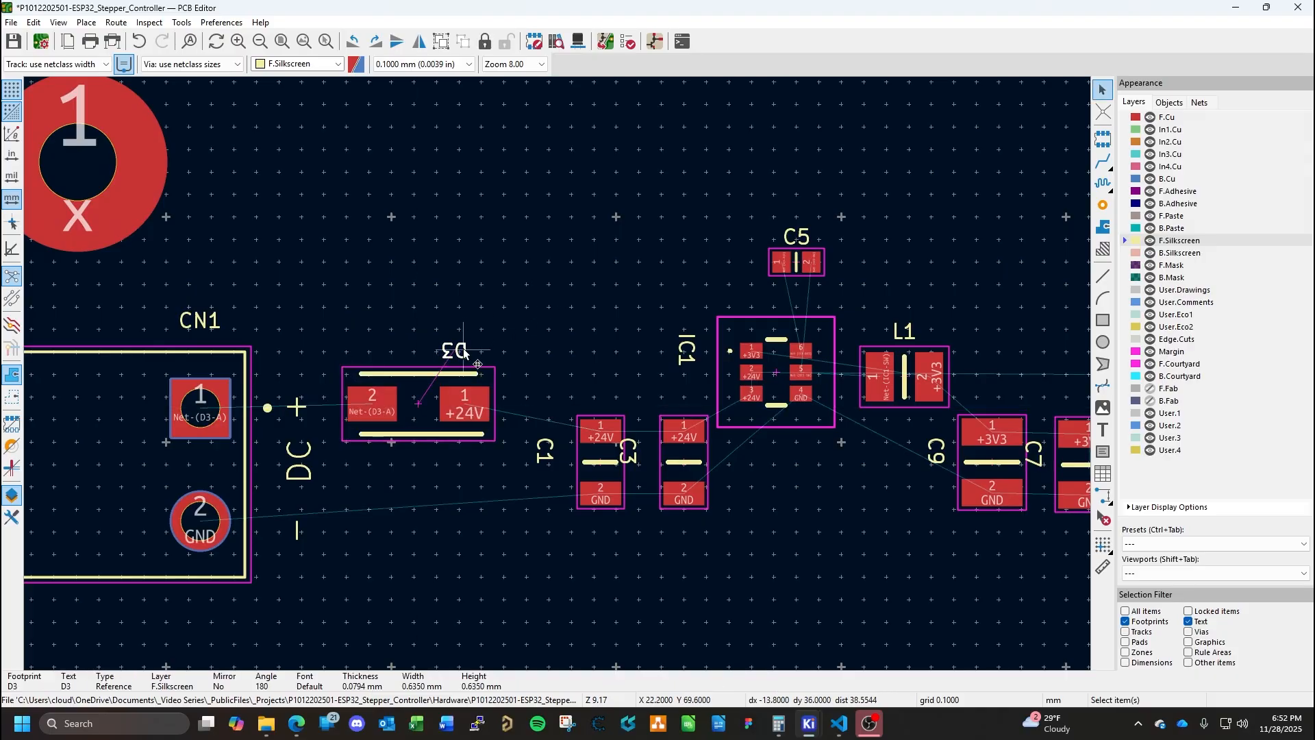
key(m)
key(r)
key(r)
click(426, 351)
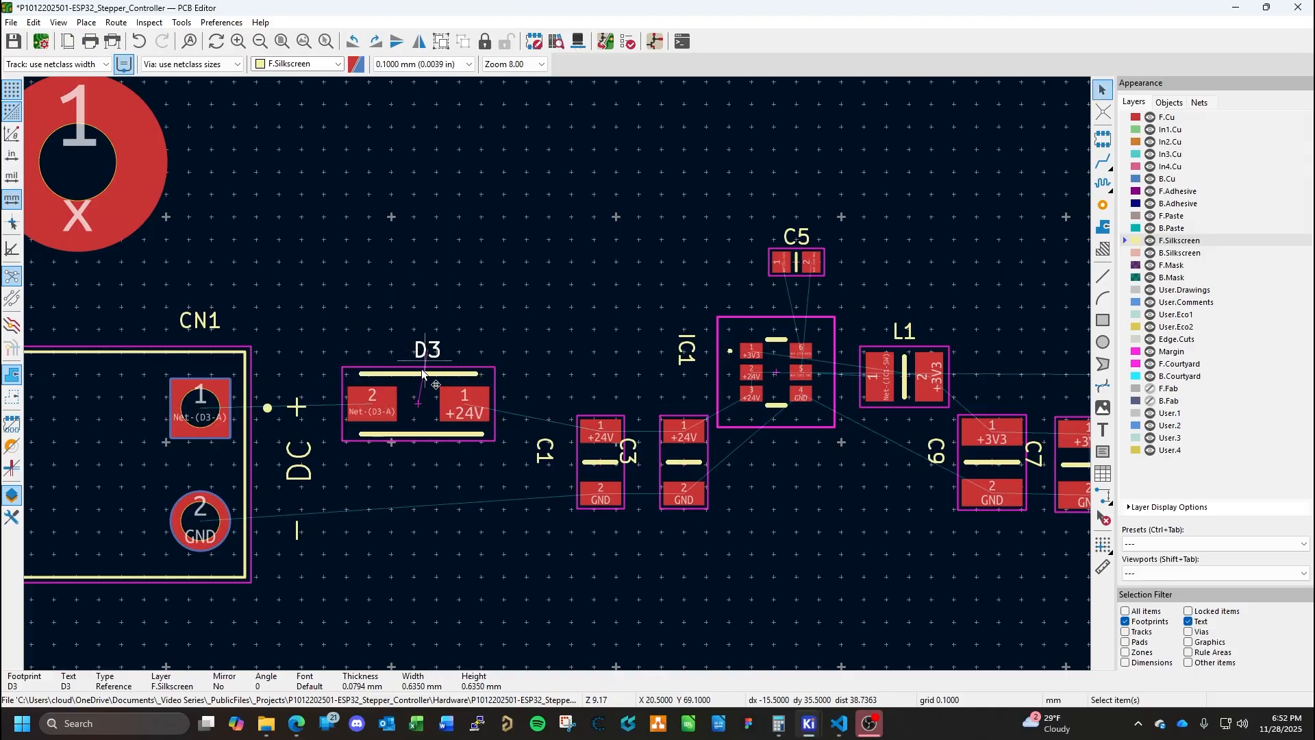
Set diode D3's footprint position to X 20 mm and Y 67 mm.
double_click(443, 392)
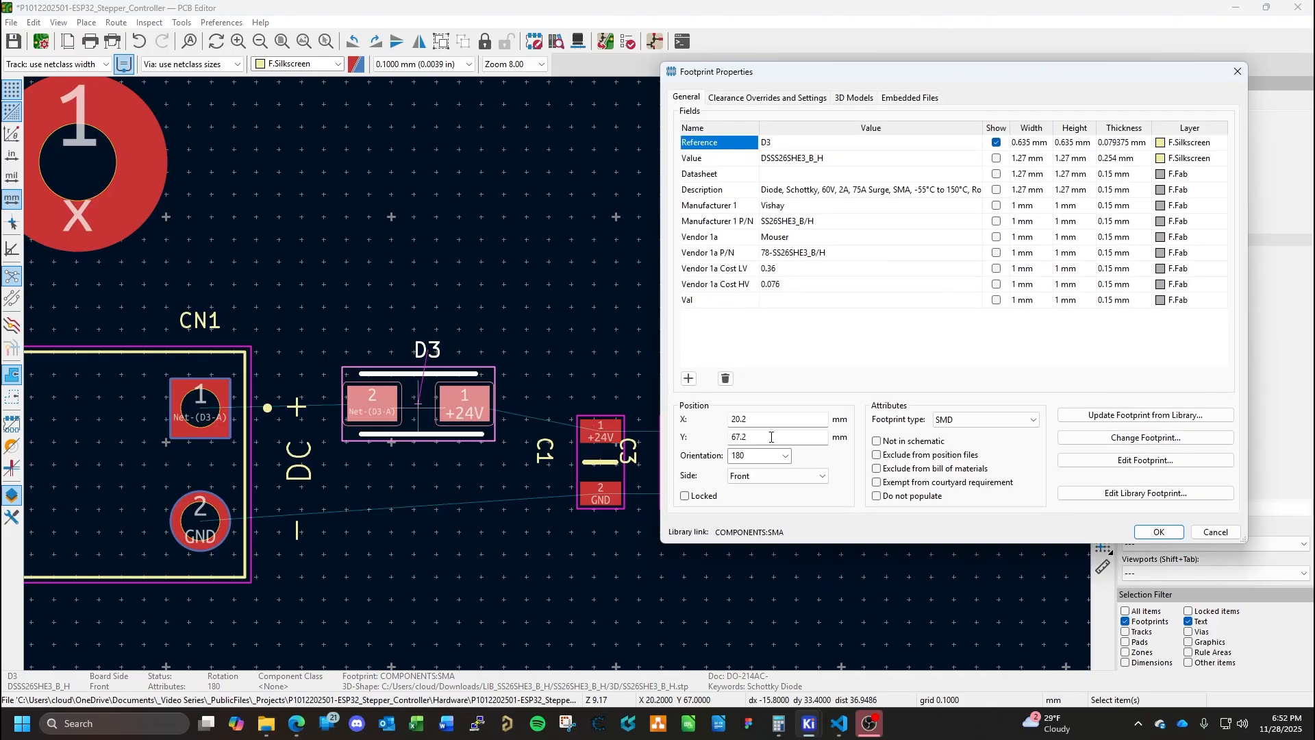
click(768, 424)
text(20)
click(759, 437)
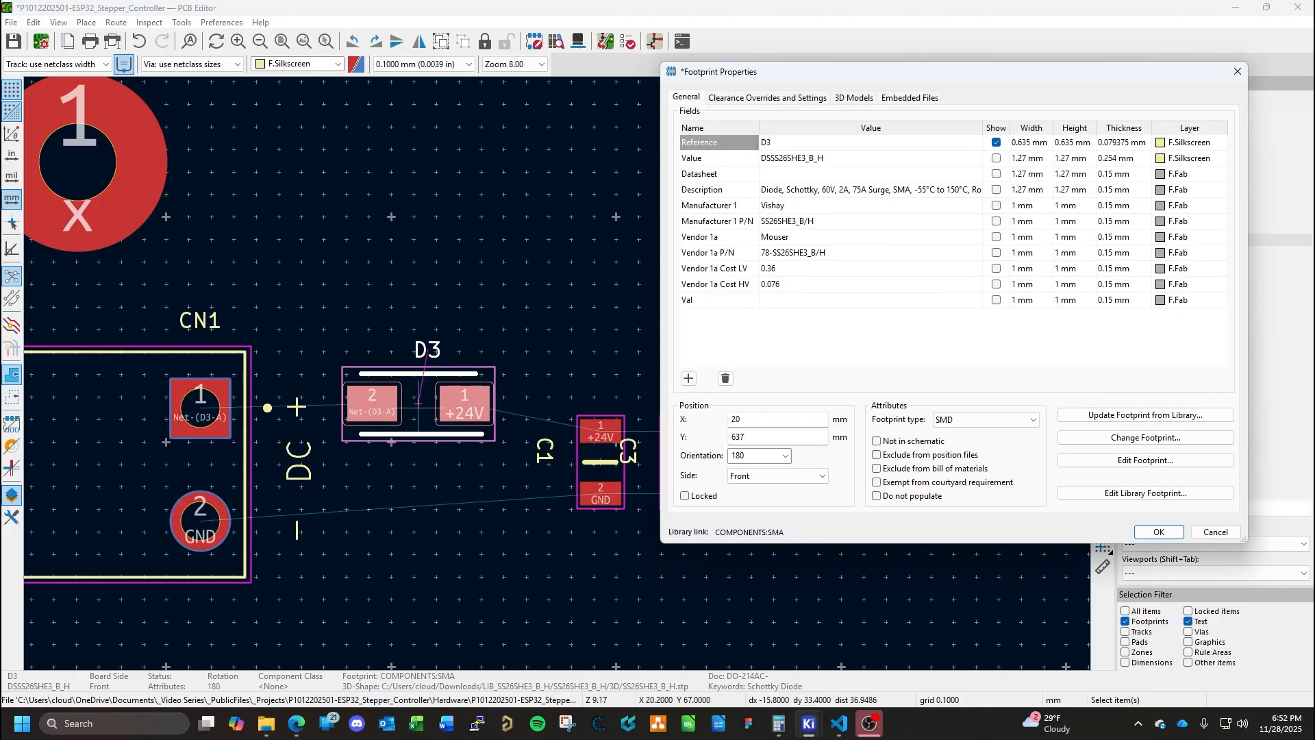
text(67)
key(Return)
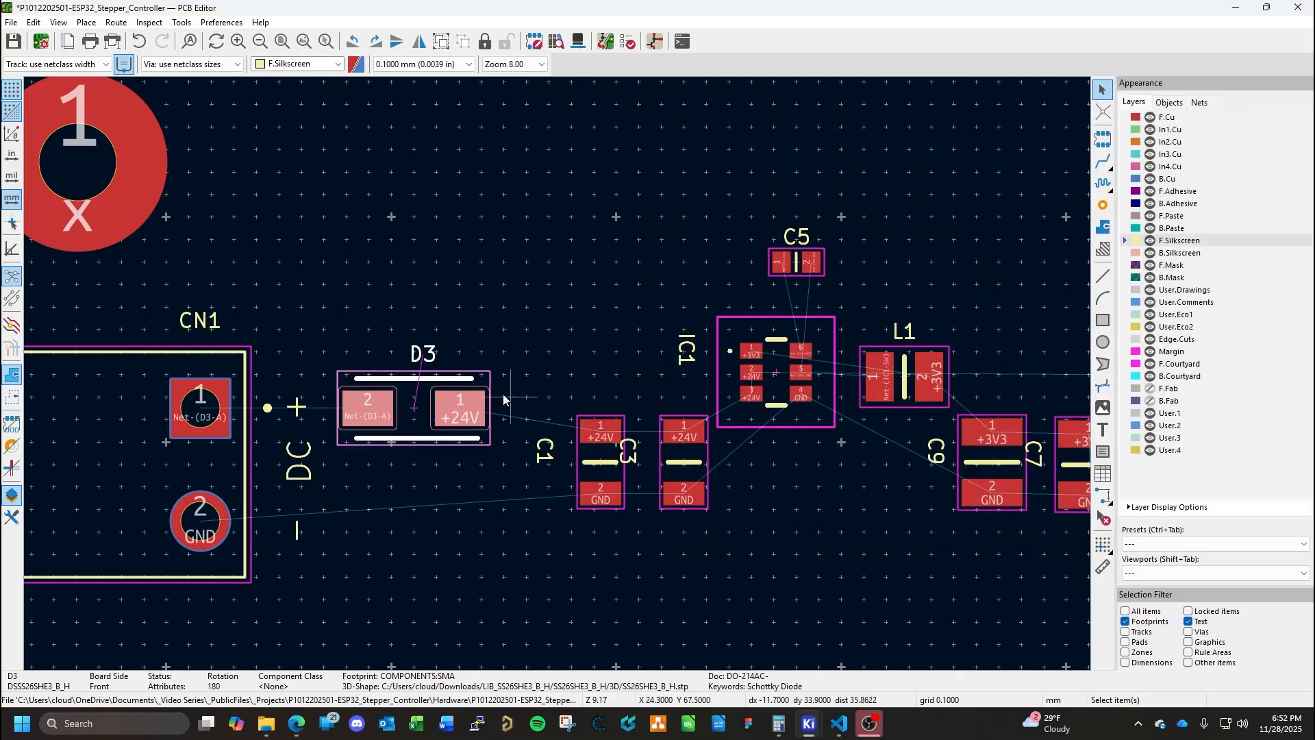
Move D3's reference label above the diode's pin 2 end.
click(529, 375)
click(414, 356)
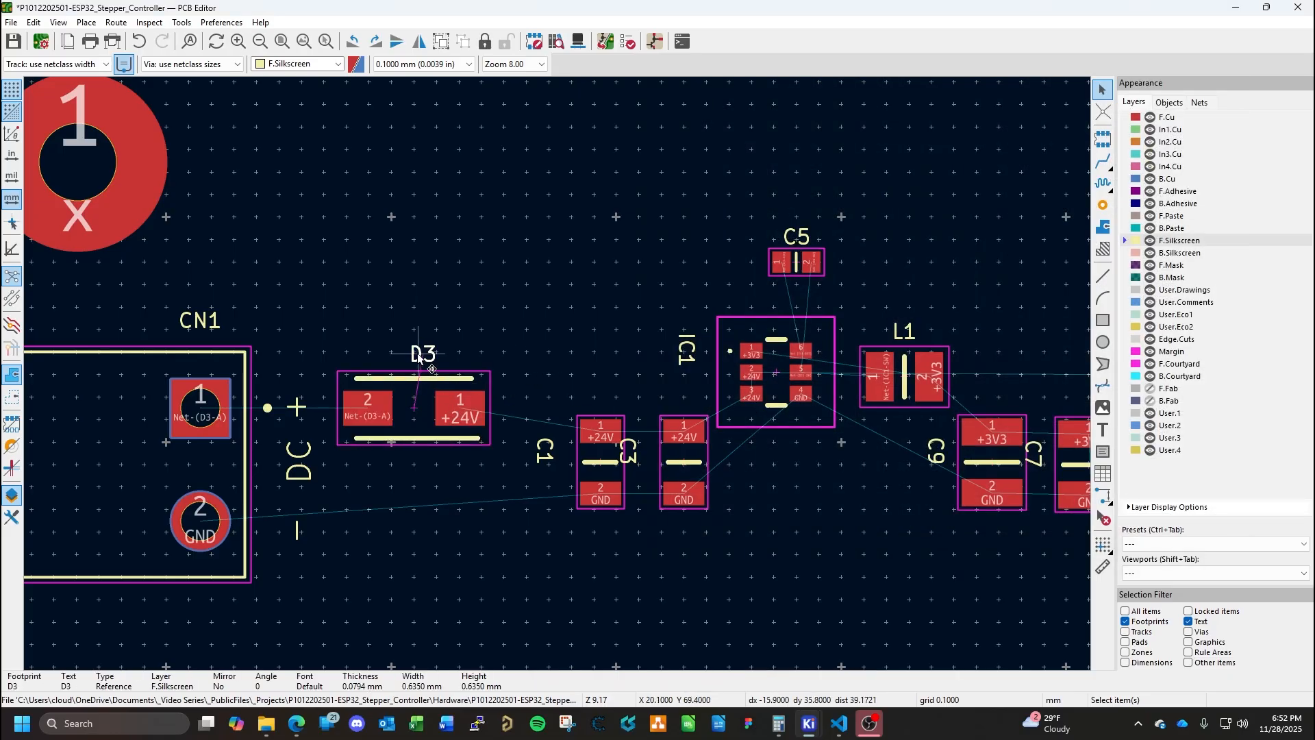
drag(413, 360, 374, 363)
click(492, 344)
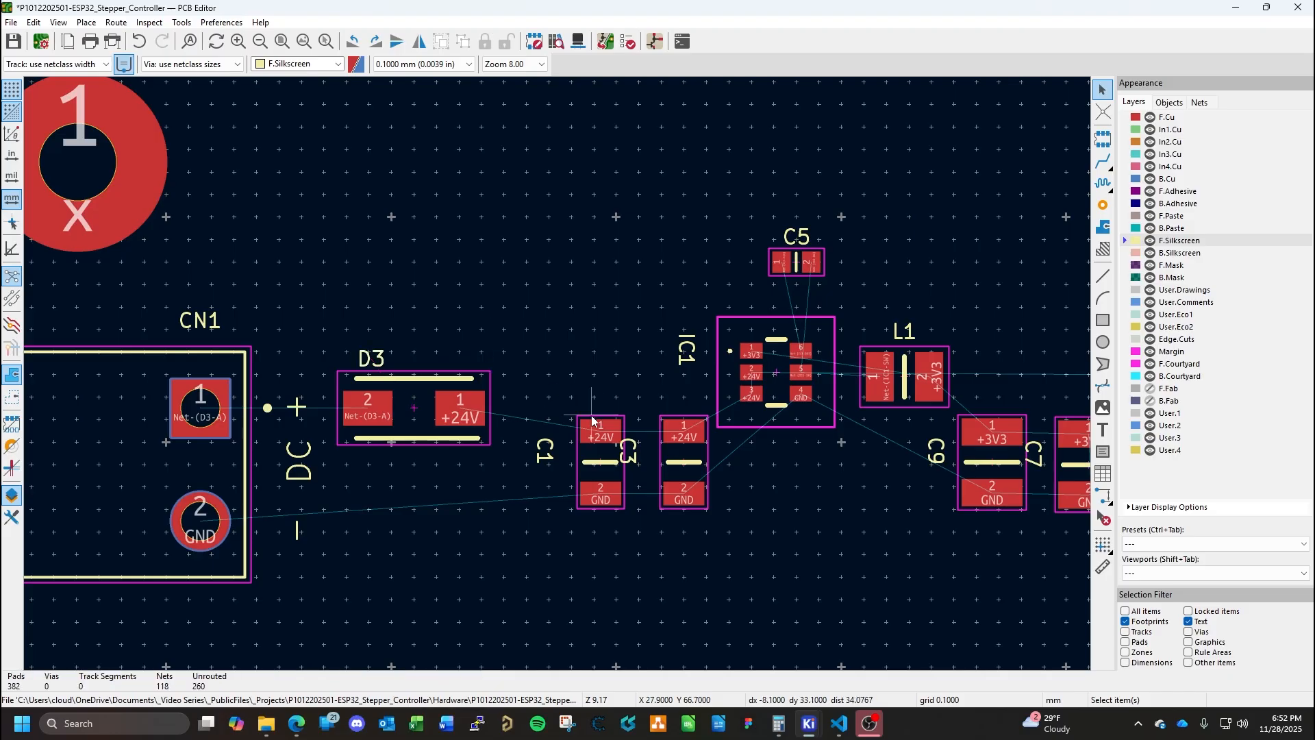
Examine the regulator component placement around IC1 and how it fits with IC2 and the rest of the board.
middle_drag(542, 393, 526, 465)
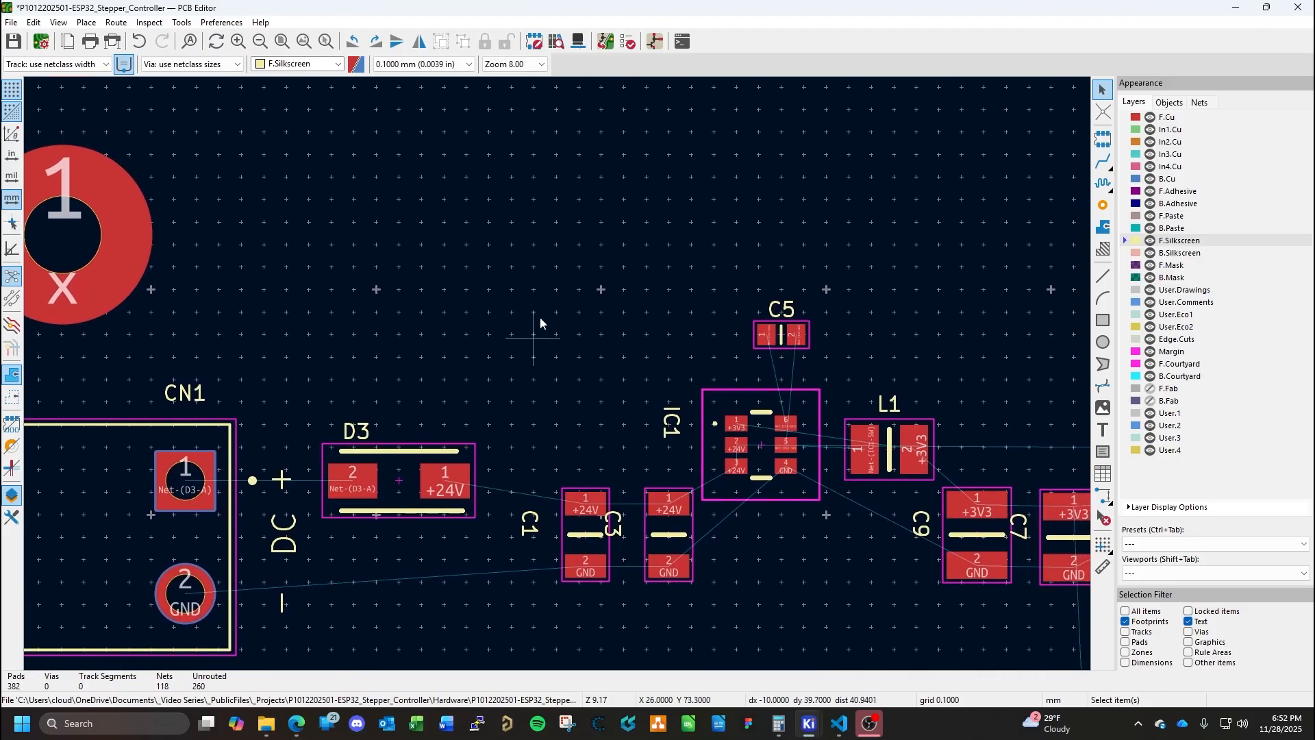
middle_drag(522, 346, 494, 439)
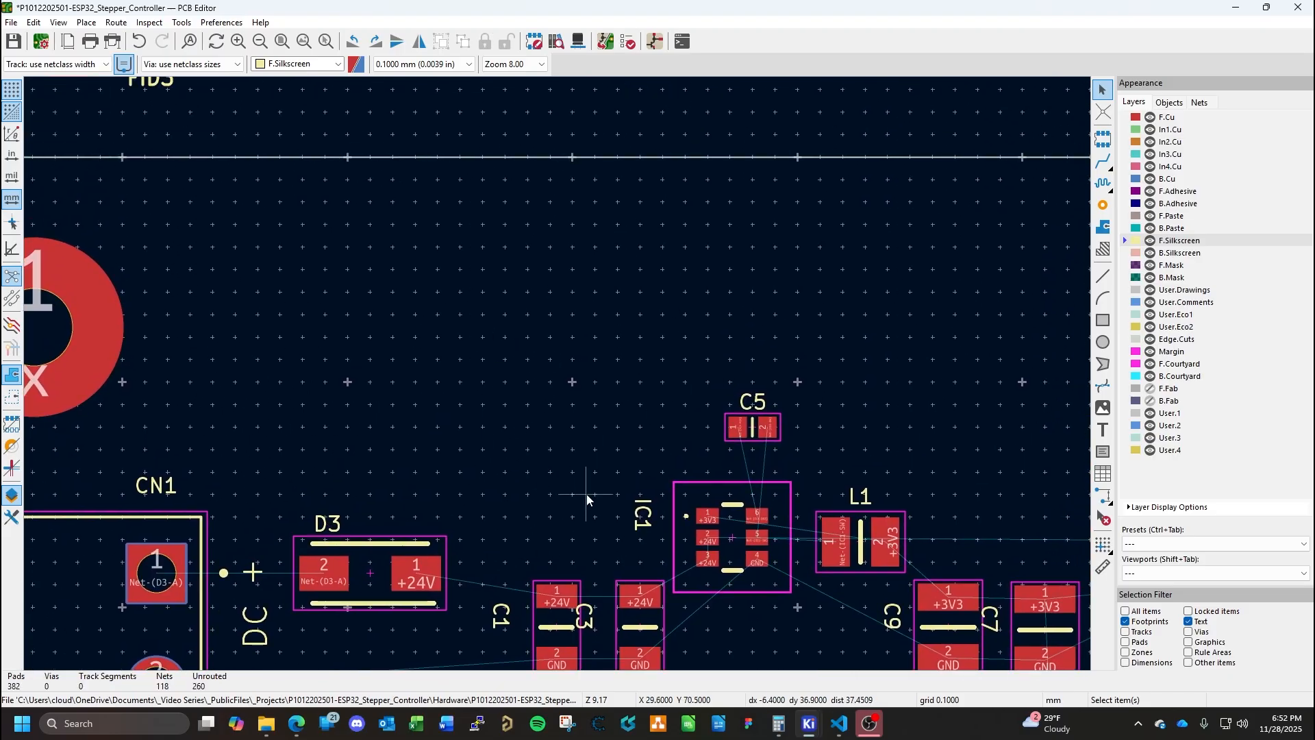
middle_drag(587, 494, 533, 438)
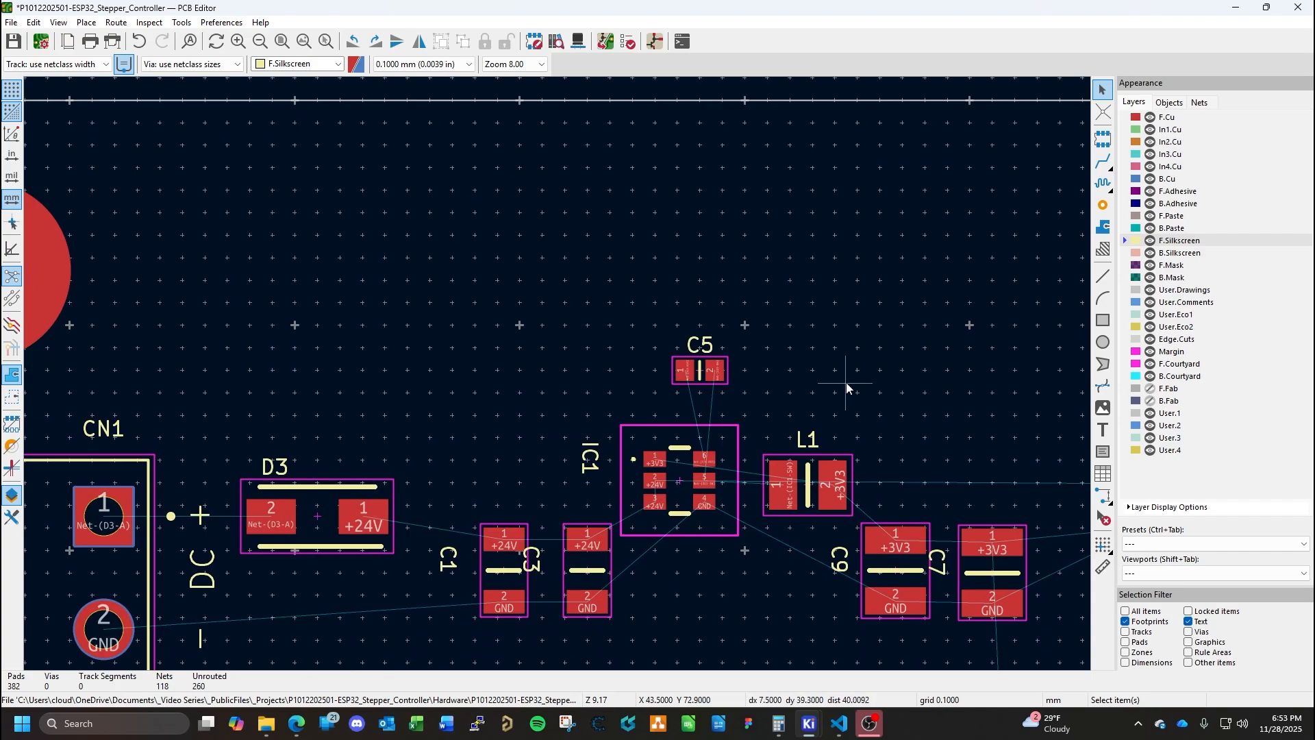
scroll(765, 488, down, 2)
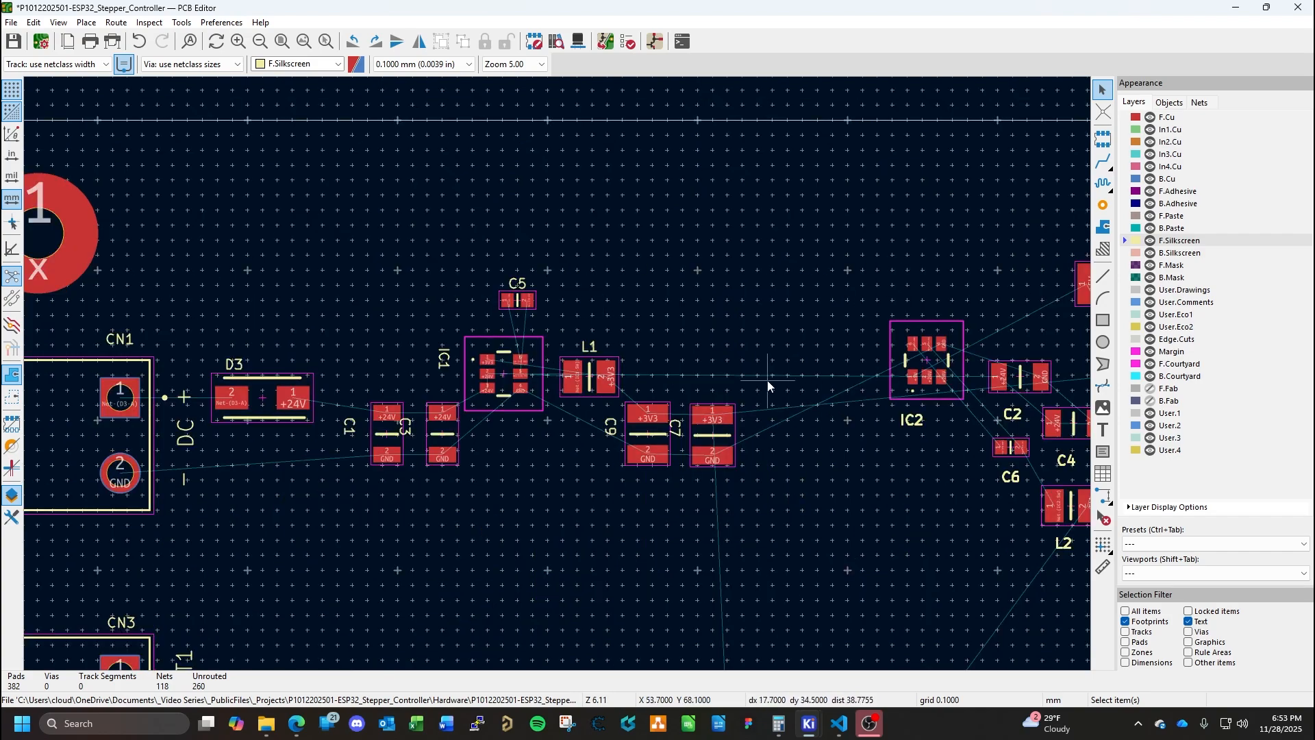
scroll(557, 376, down, 1)
middle_drag(578, 419, 787, 361)
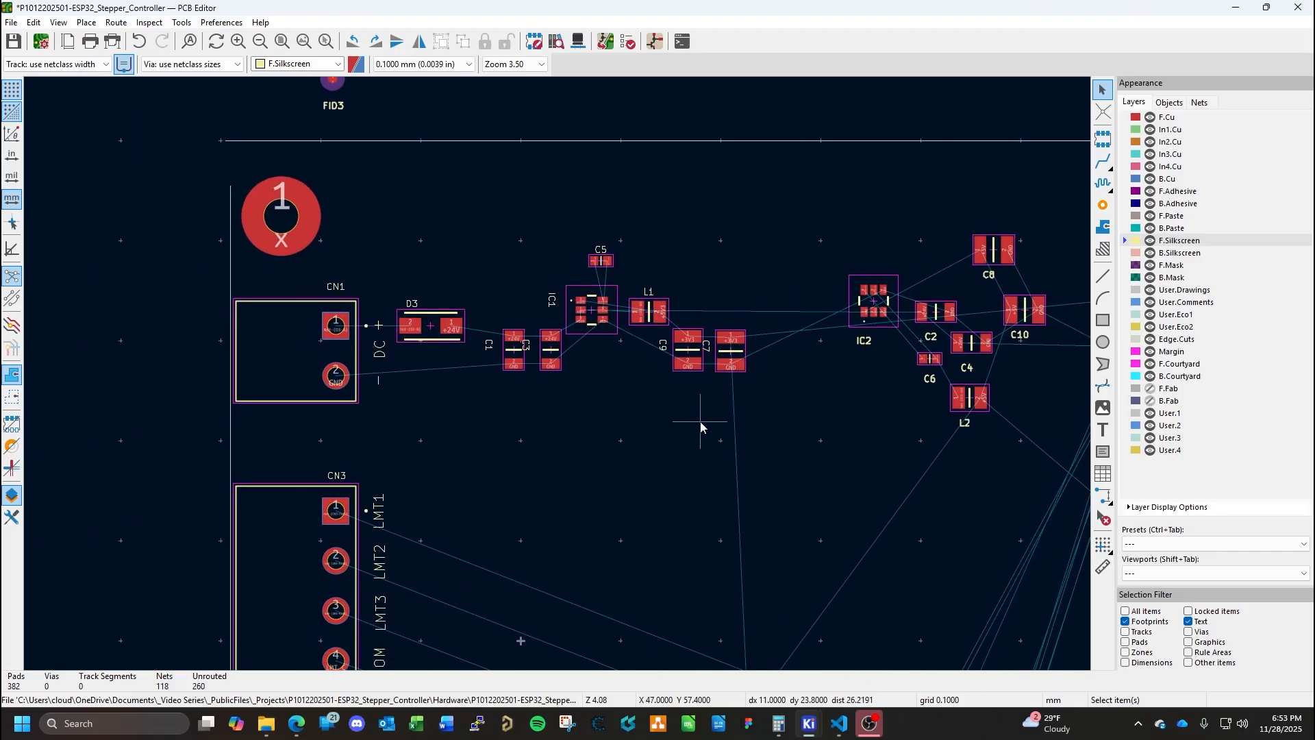
middle_drag(713, 449, 776, 438)
scroll(777, 439, down, 1)
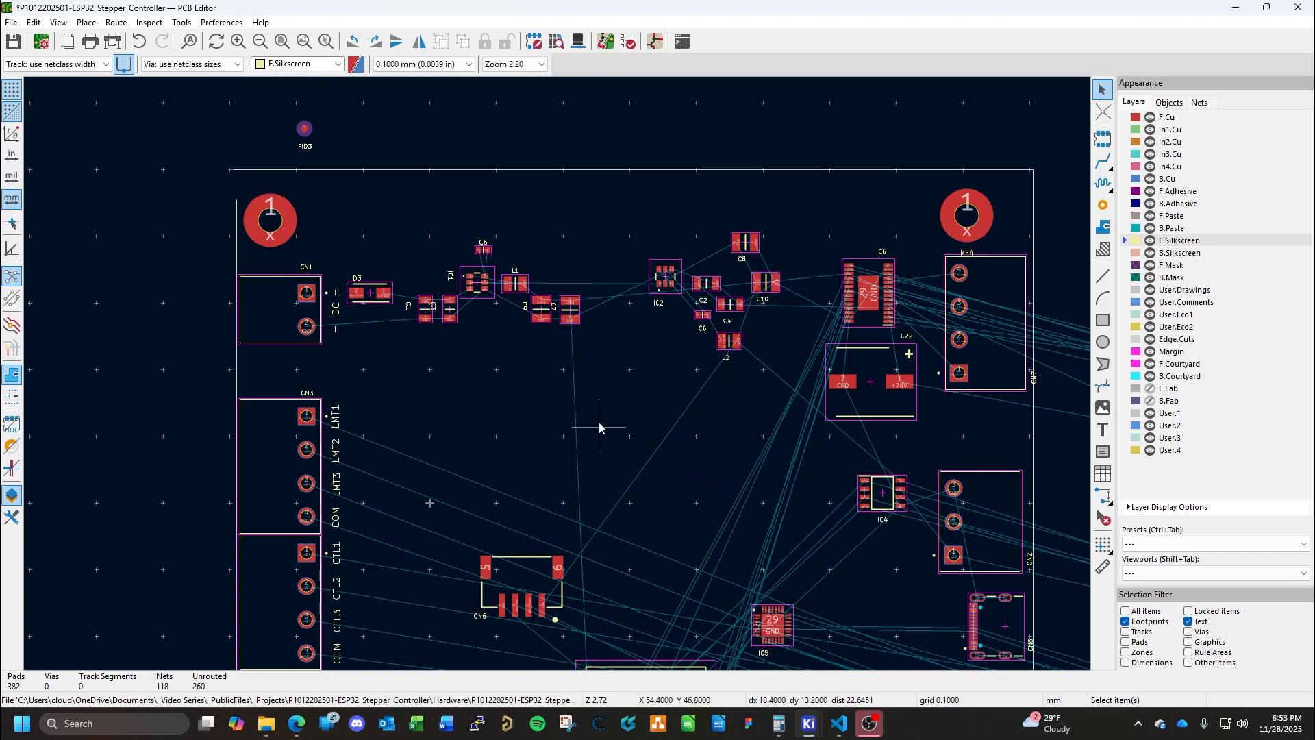
Set IC1's footprint X position to 36 mm and change its Y position to shift it slightly upward.
scroll(483, 376, up, 4)
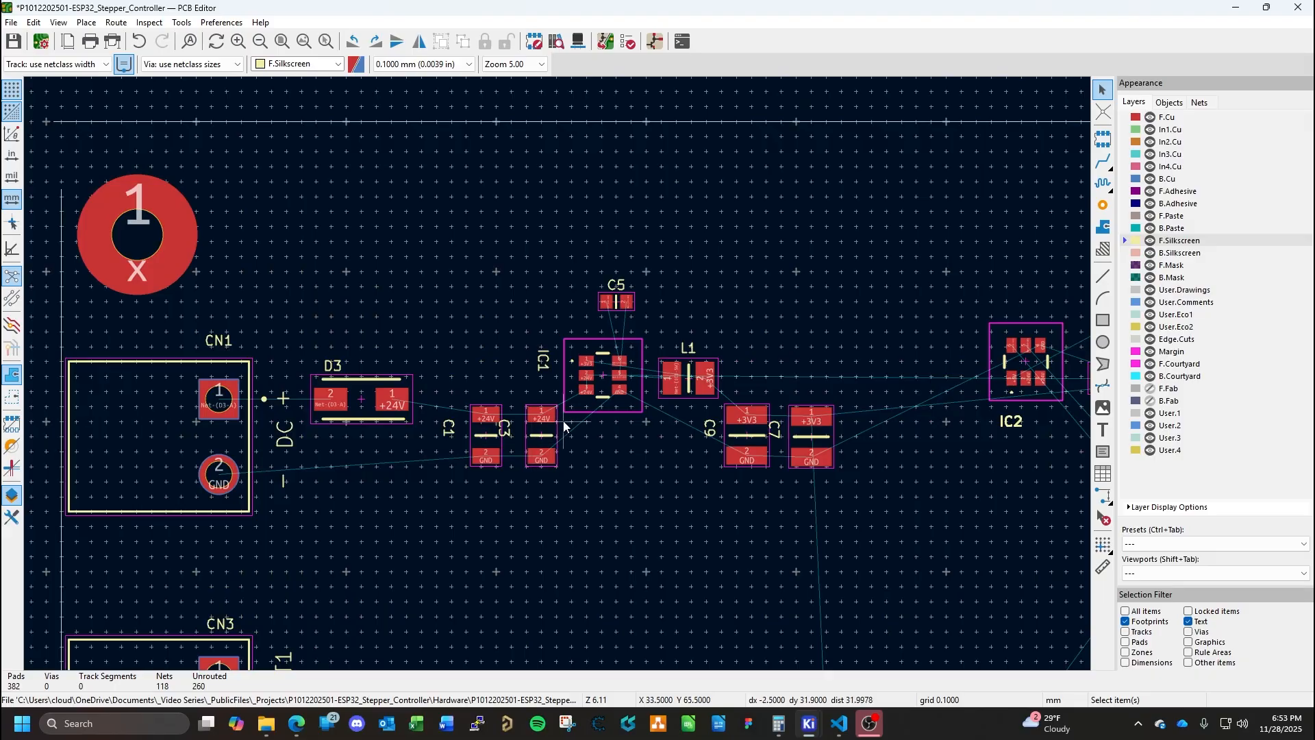
scroll(558, 425, up, 2)
double_click(617, 304)
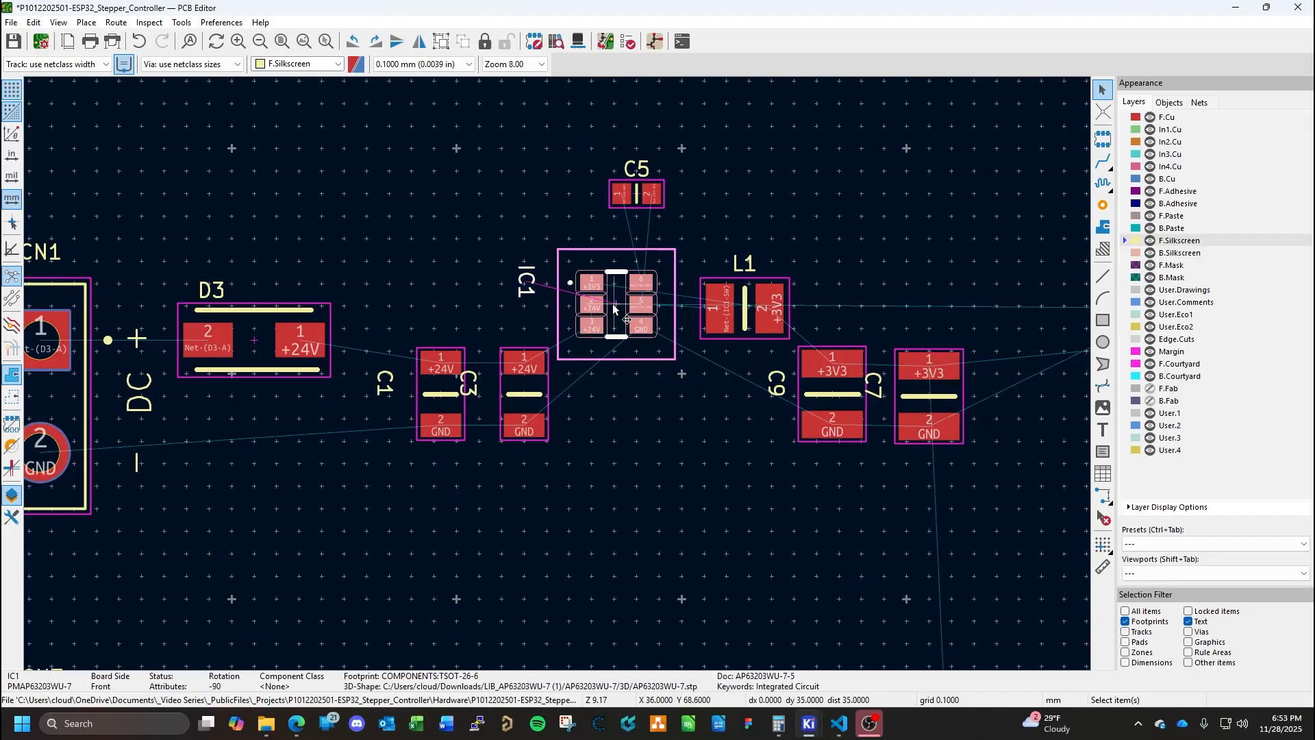
click(741, 420)
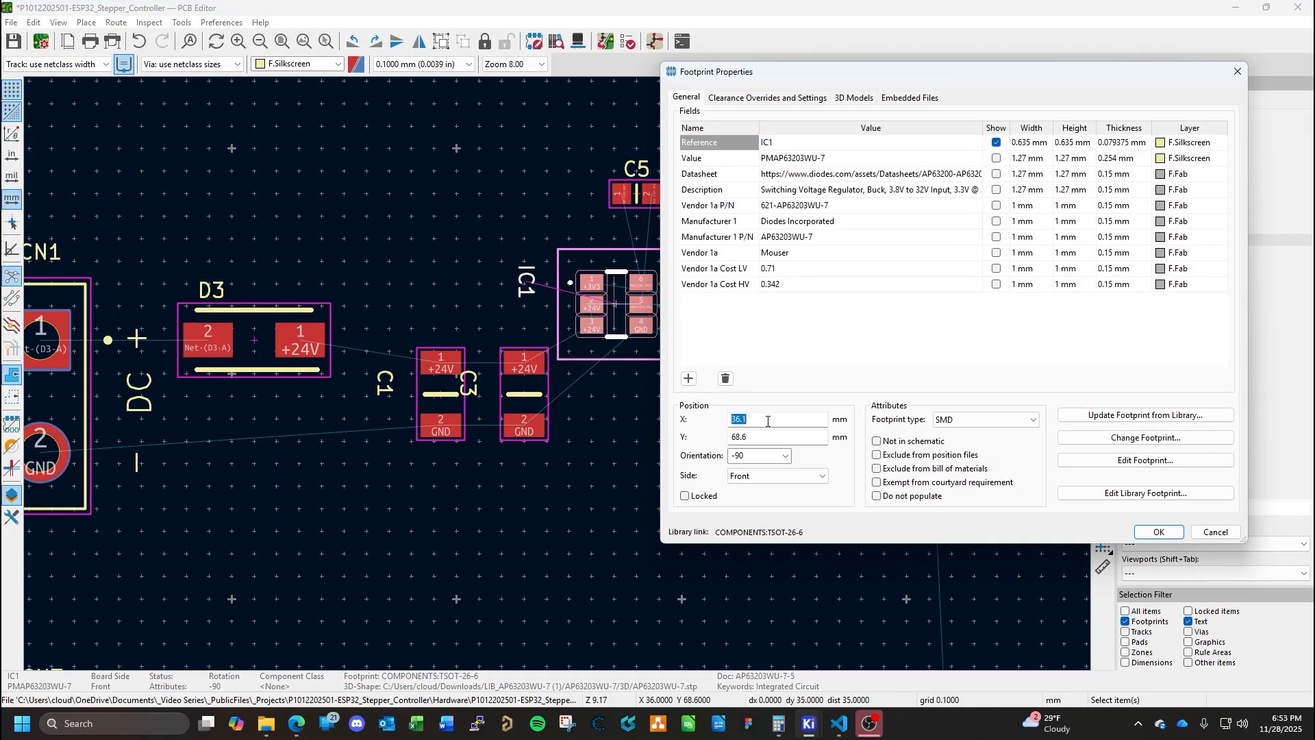
text(36)
click(766, 439)
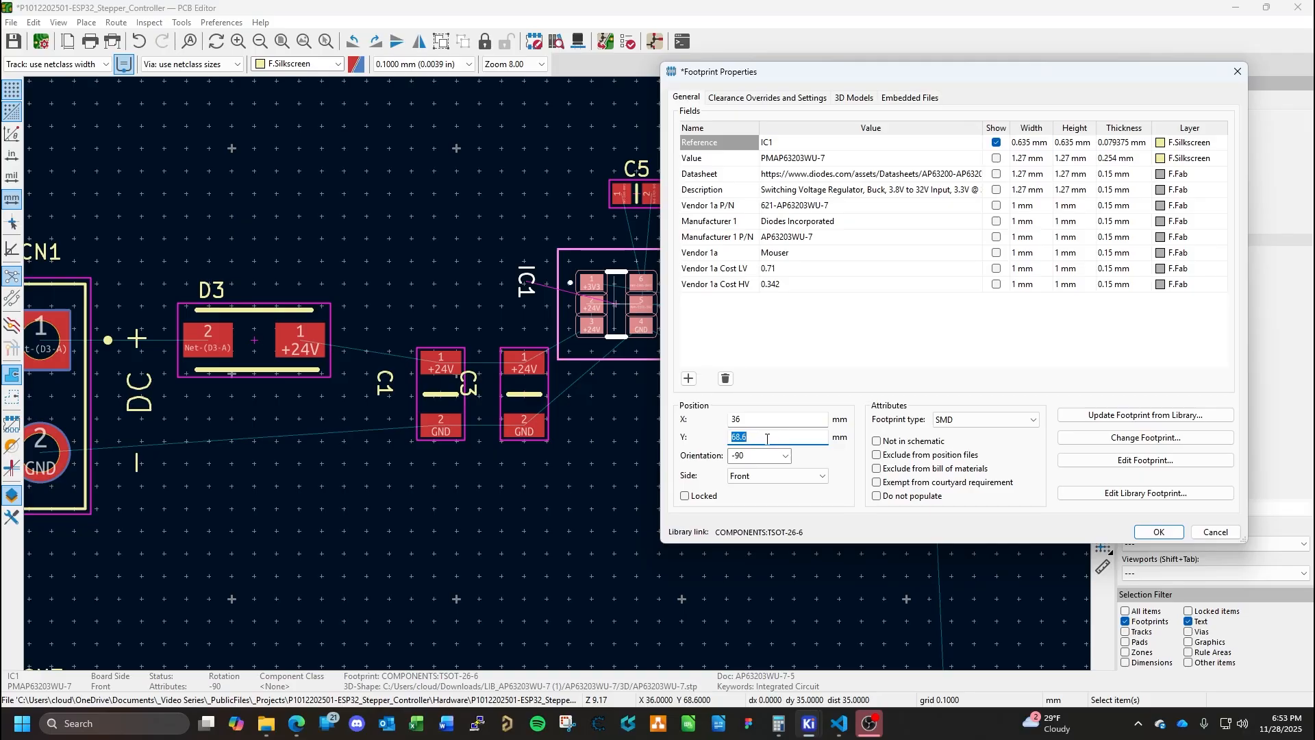
text(3)
key(Return)
click(647, 408)
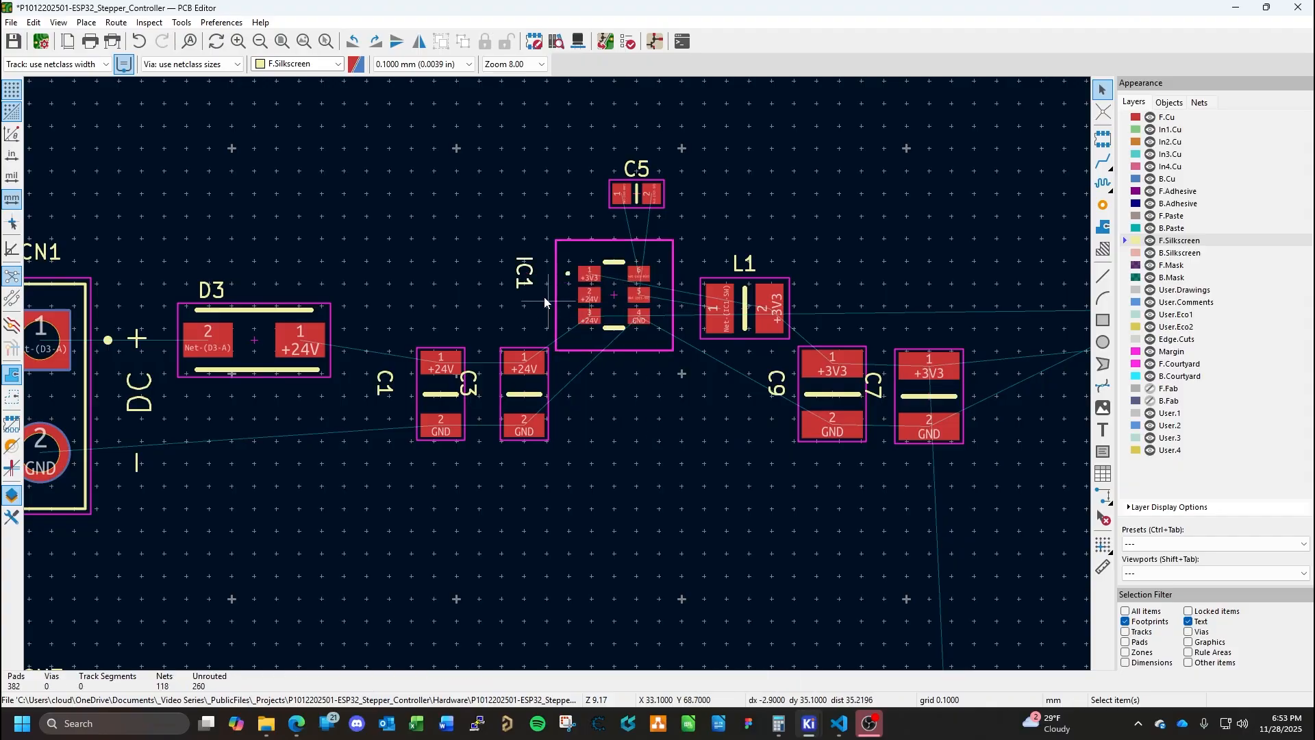
Rotate IC1's reference label to 90 degrees and place it just outside the upper left corner of the chip outline.
click(528, 275)
key(m)
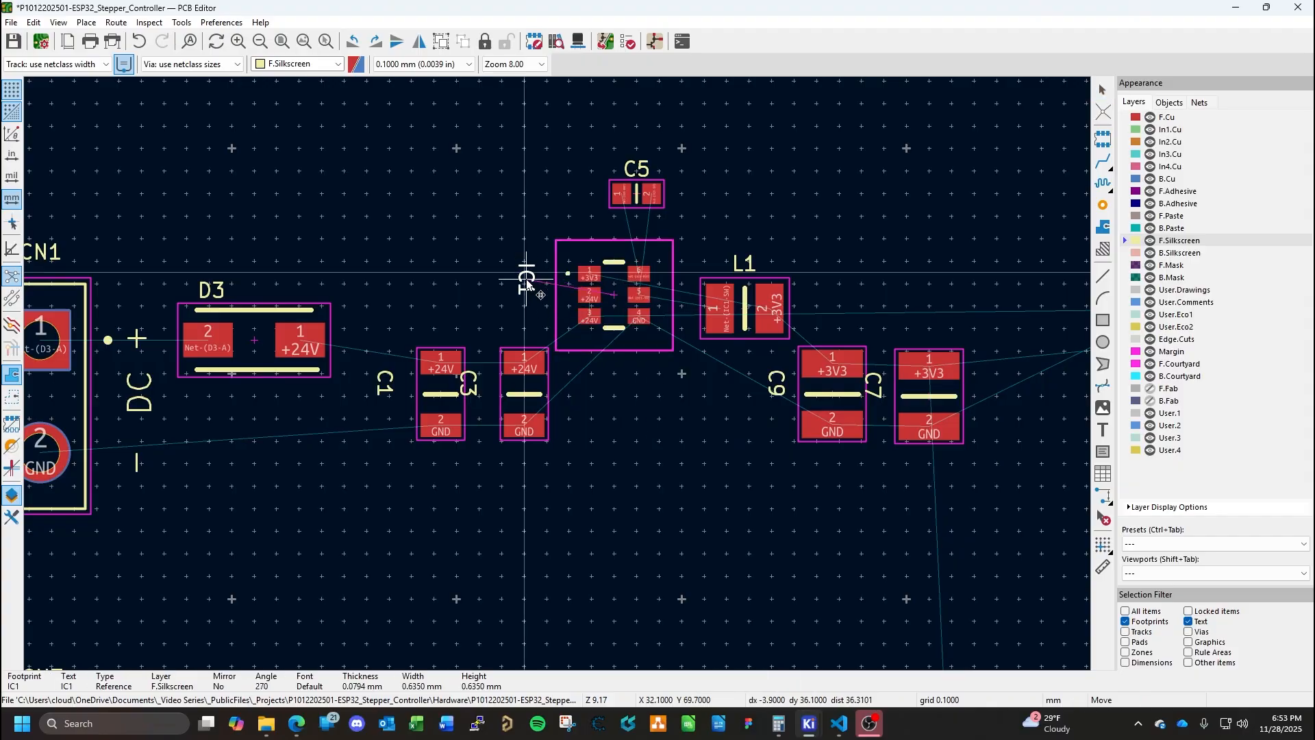
key(r)
key(r)
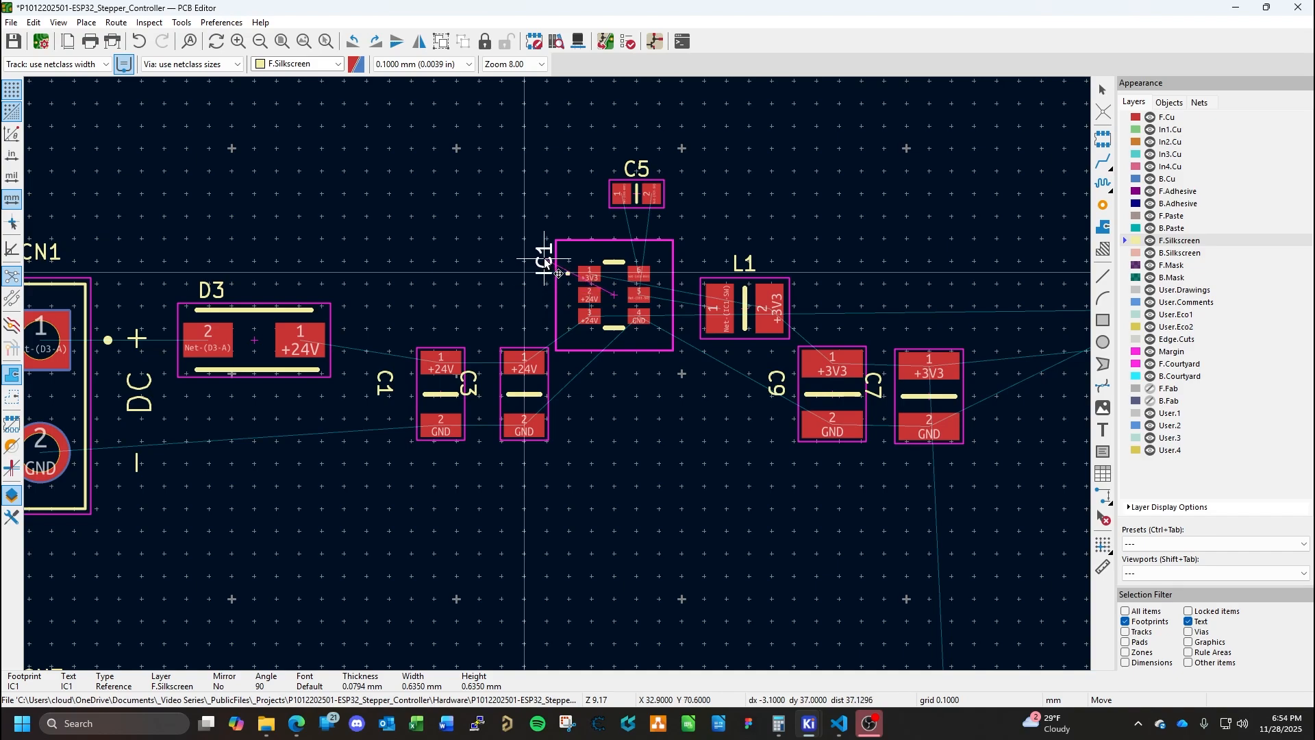
click(559, 272)
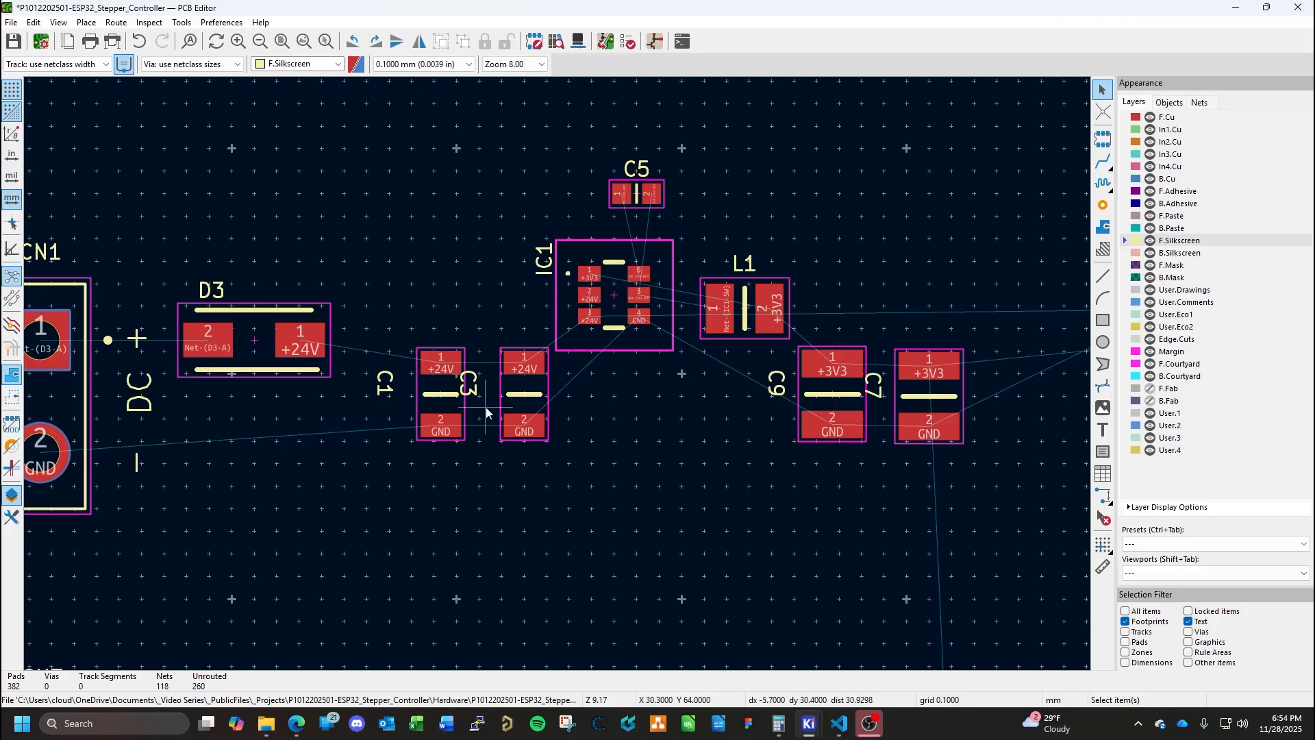
Rotate C3's reference label to horizontal and place it directly below the capacitor.
click(471, 394)
drag(471, 394, 533, 462)
key(r)
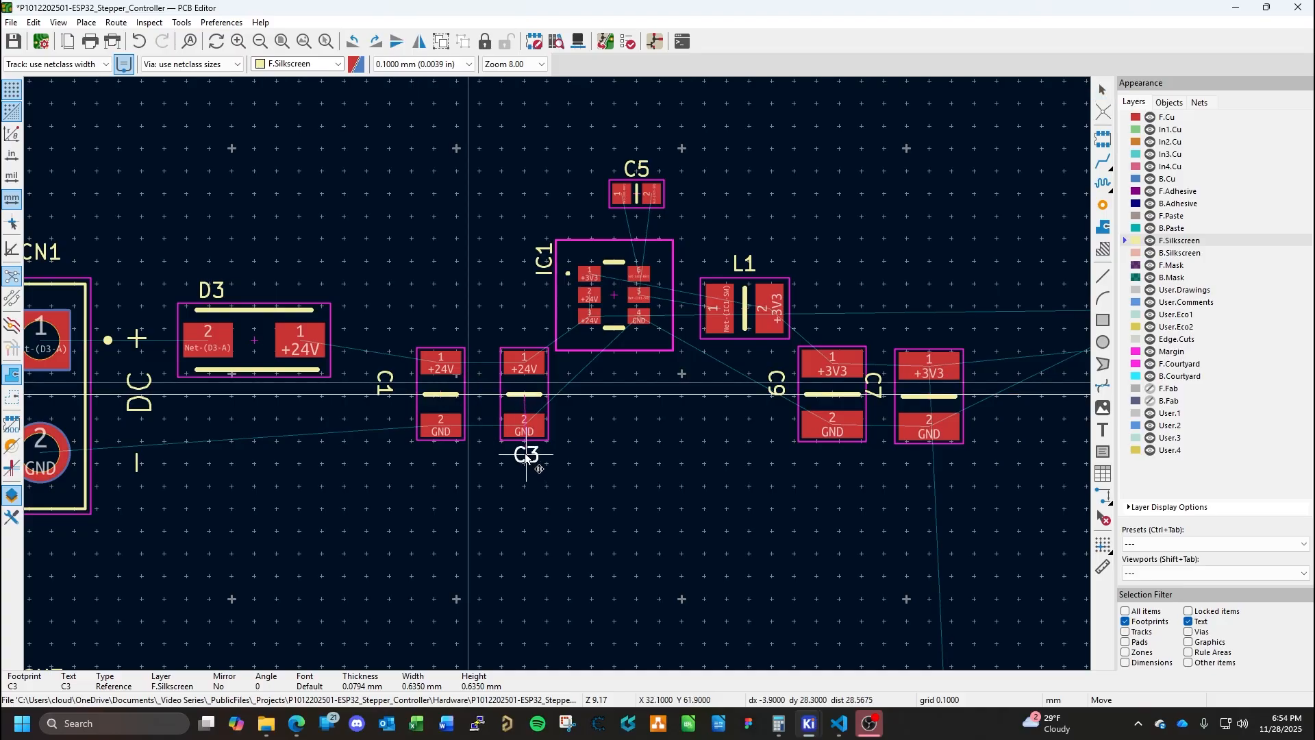
click(526, 455)
Set capacitor C3's Y position to 65 mm.
click(531, 399)
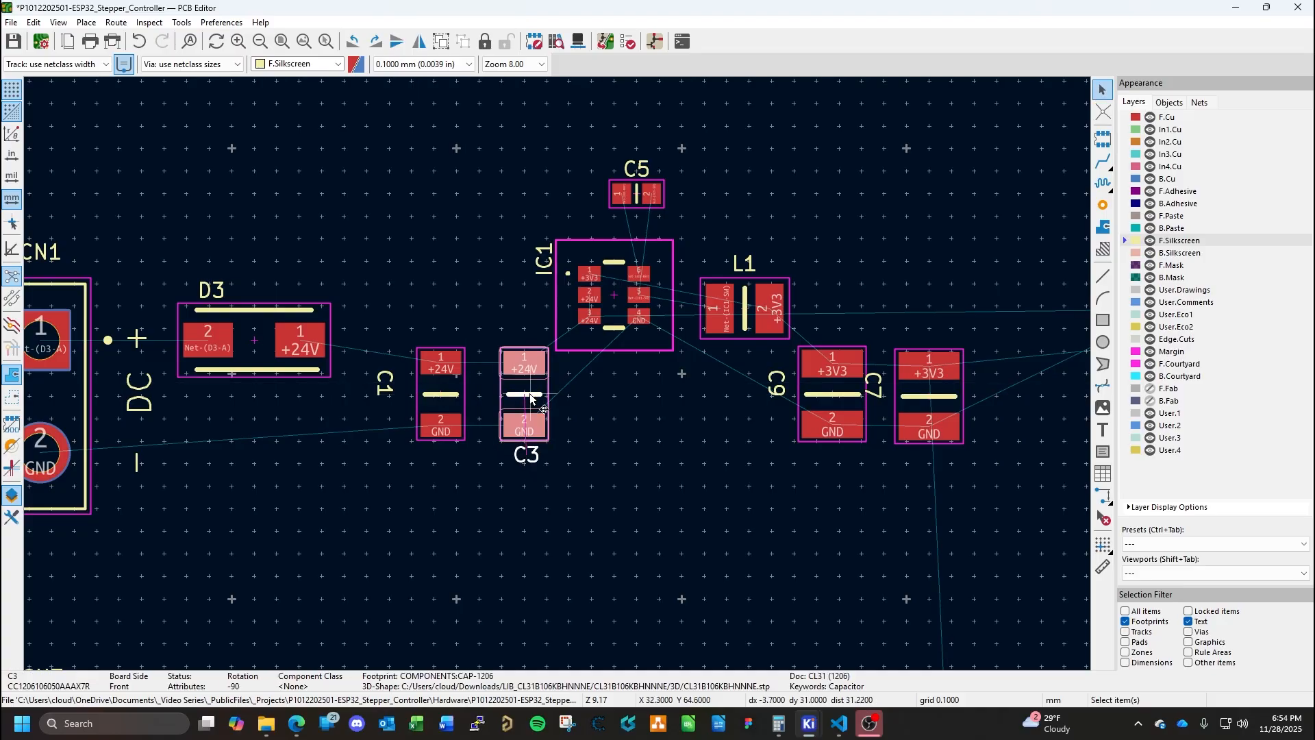
double_click(531, 399)
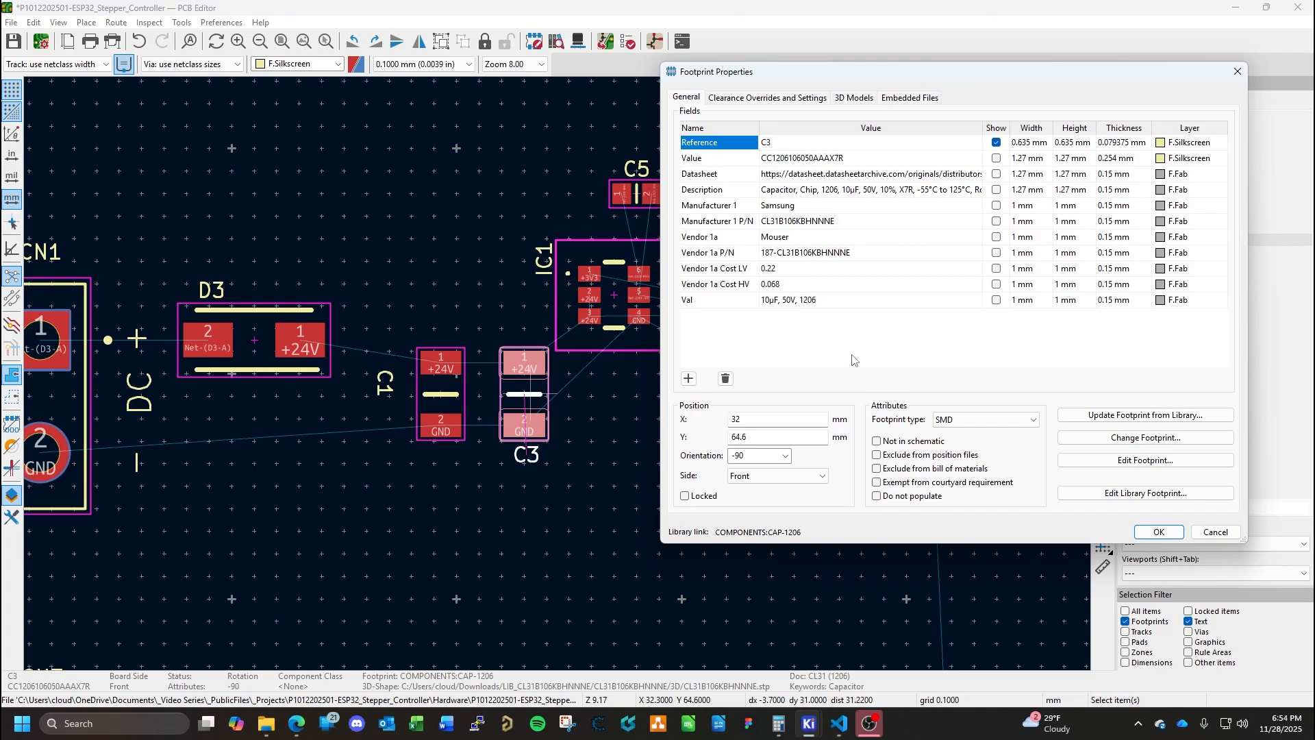
click(772, 438)
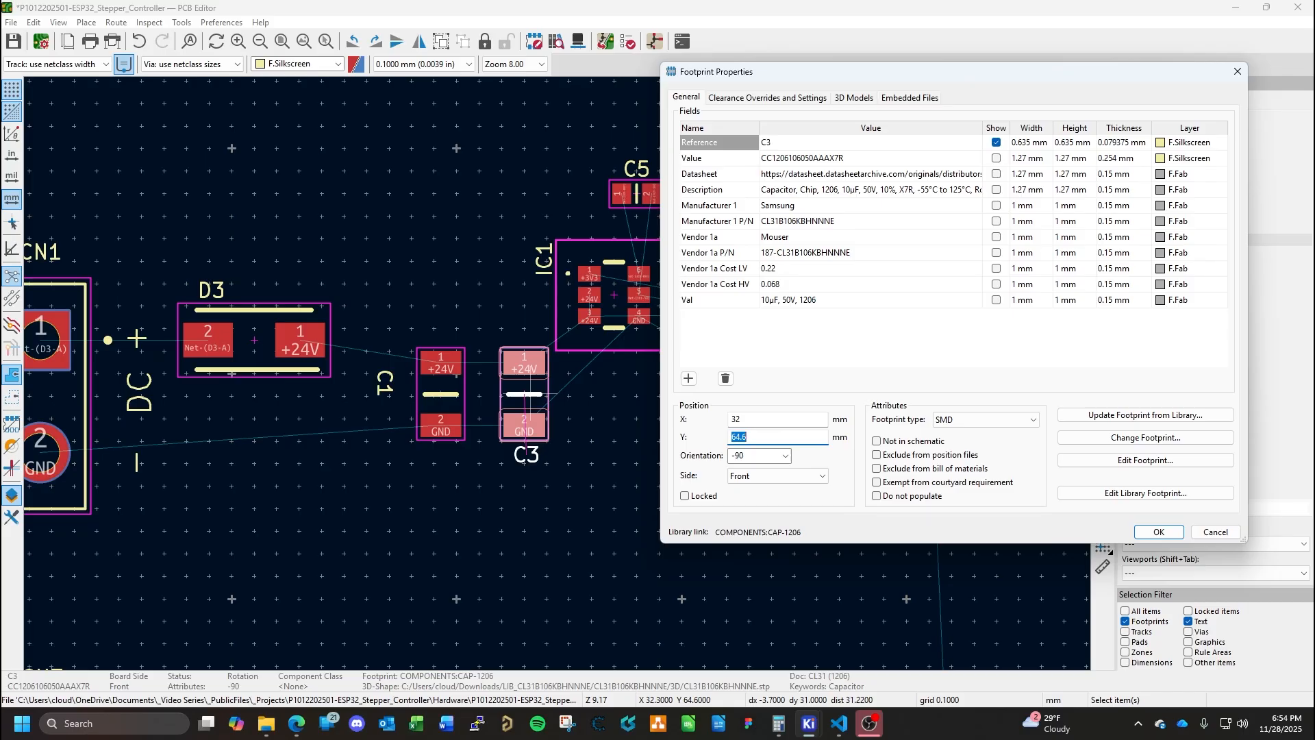
text(65)
key(Return)
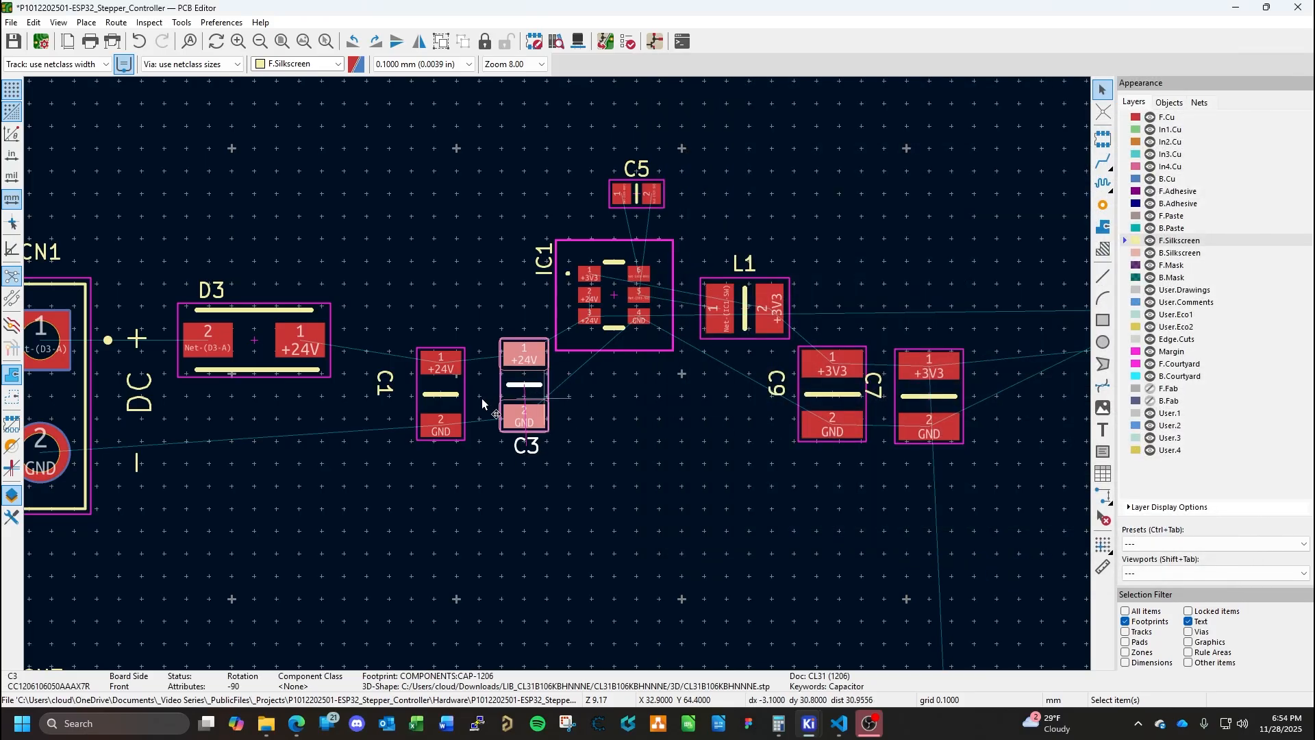
Set capacitor C1's Y position to 65 mm so it lines up with C3.
double_click(441, 394)
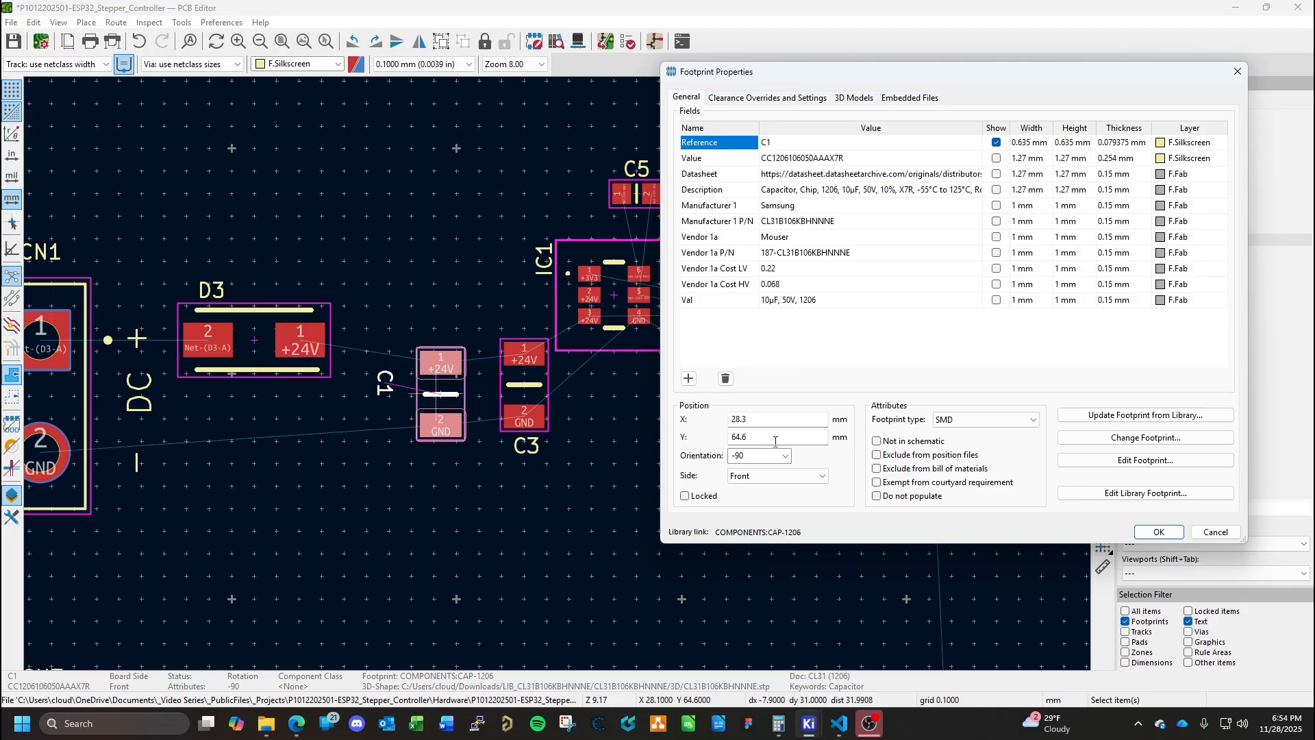
double_click(775, 442)
text(65)
key(Return)
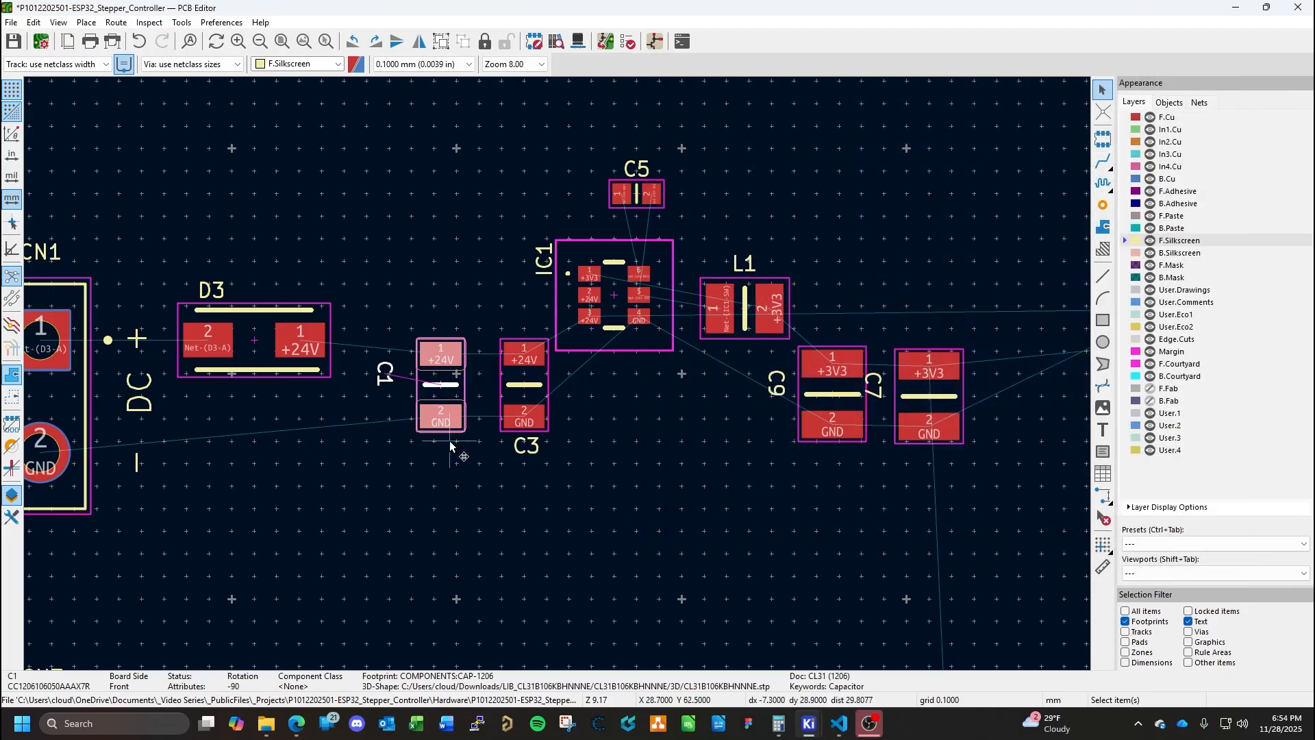
Set capacitor C1's X position to 30 mm to bring it next to C3.
click(450, 445)
click(439, 383)
double_click(444, 385)
click(771, 420)
double_click(770, 420)
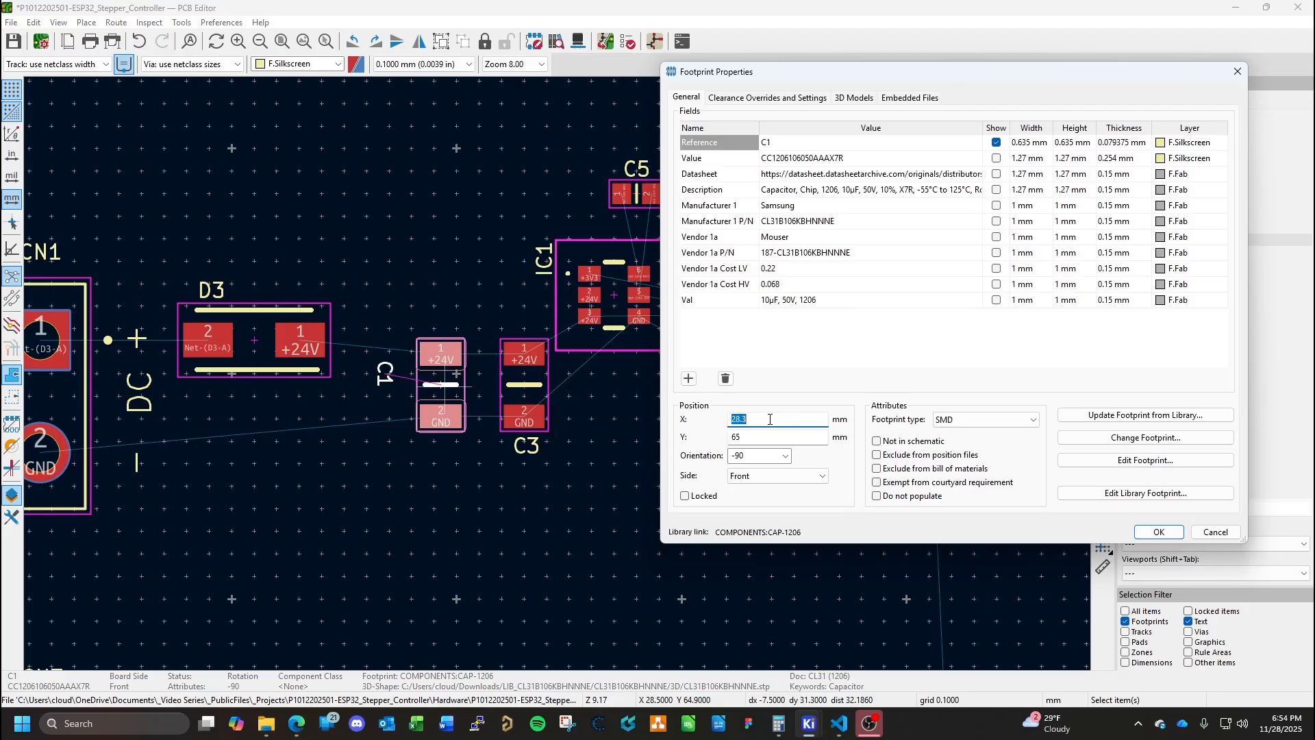
text(30)
key(Return)
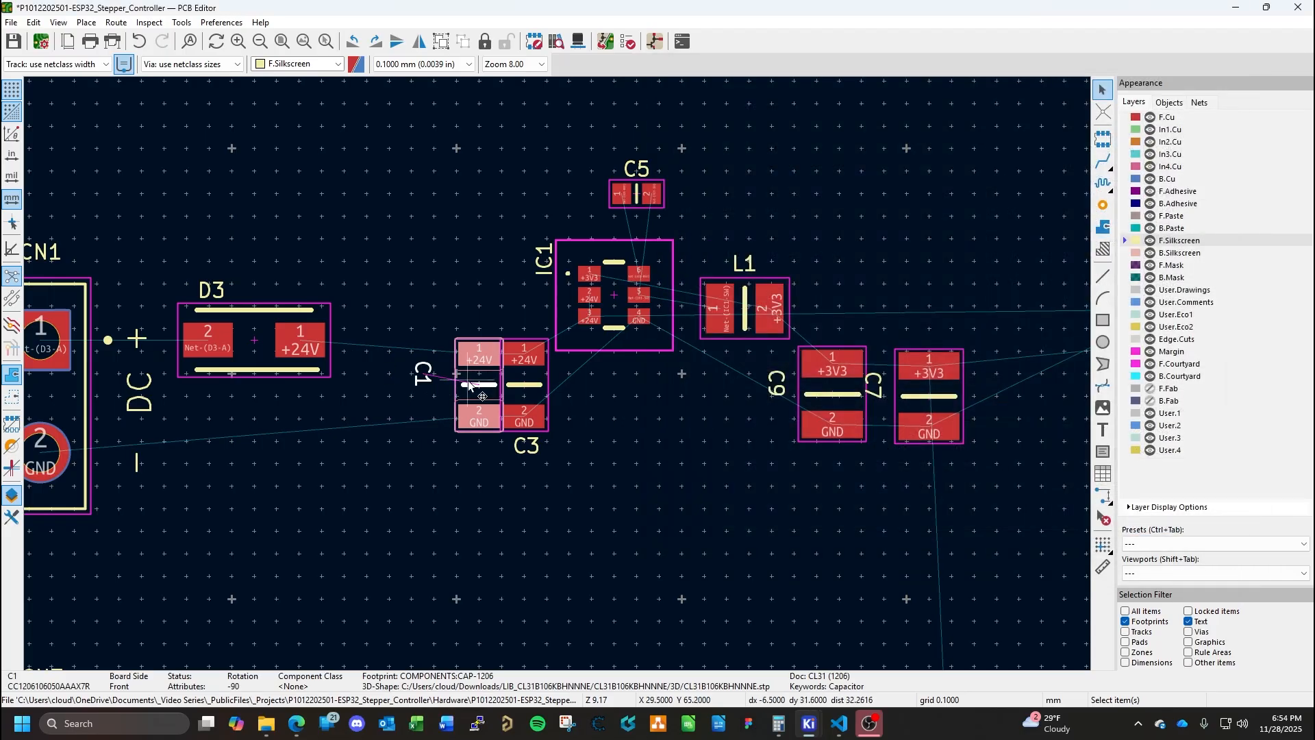
Set capacitor C1's X position to 29.5 mm, leaving a small gap to C3.
key(e)
double_click(771, 420)
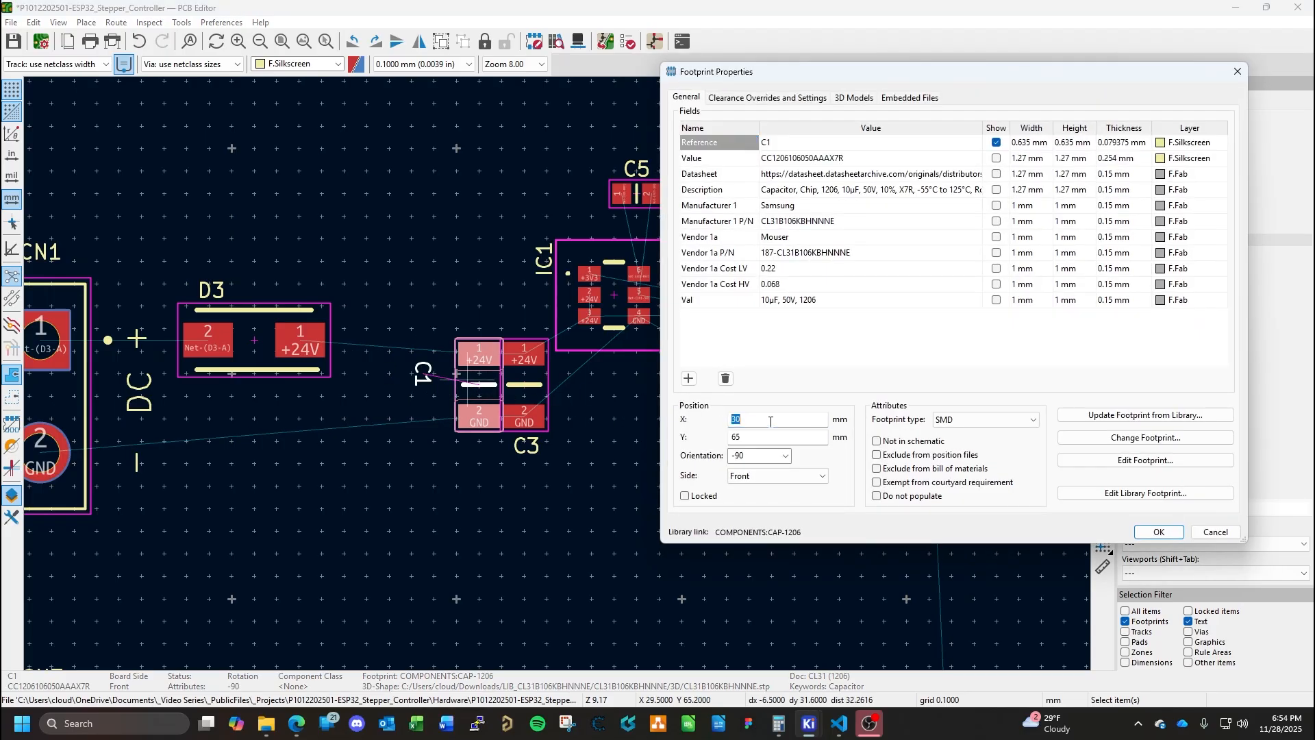
text(29.5)
key(Return)
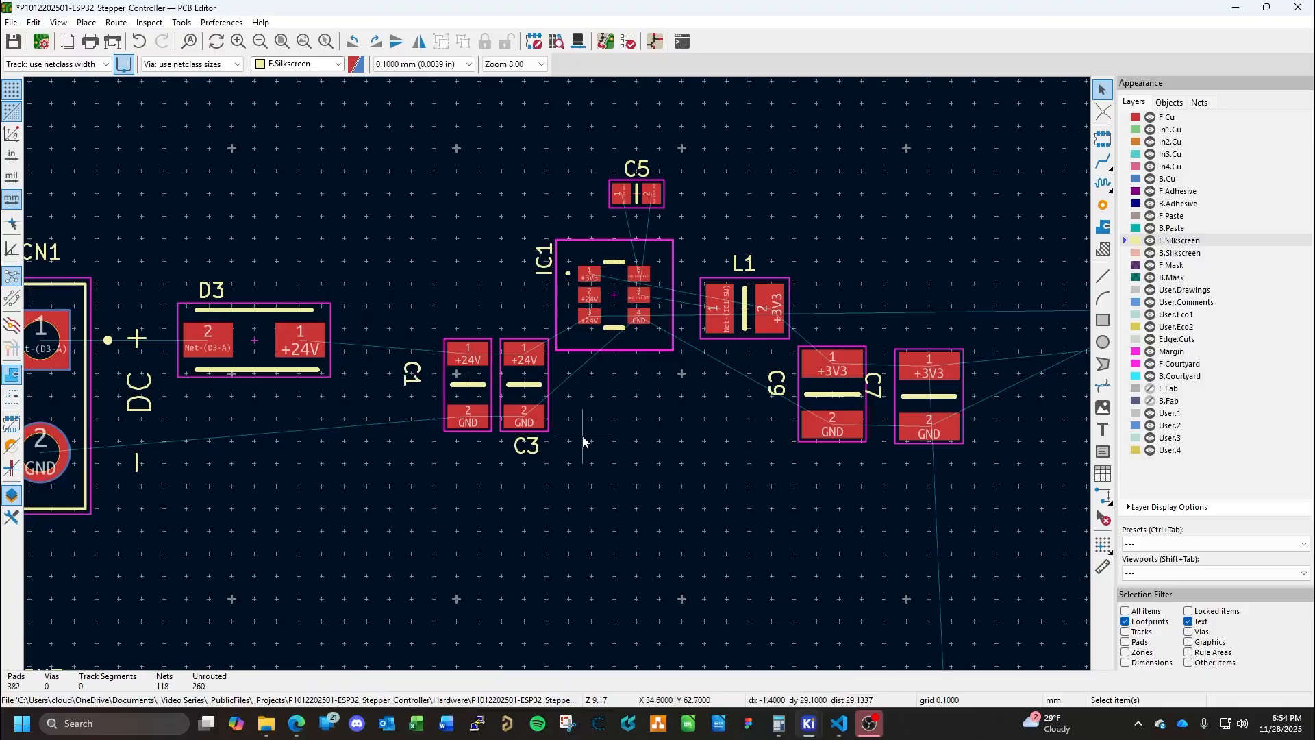
Rotate C1's reference label to horizontal and place it directly below the capacitor, level with C3's label.
click(411, 375)
key(r)
key(m)
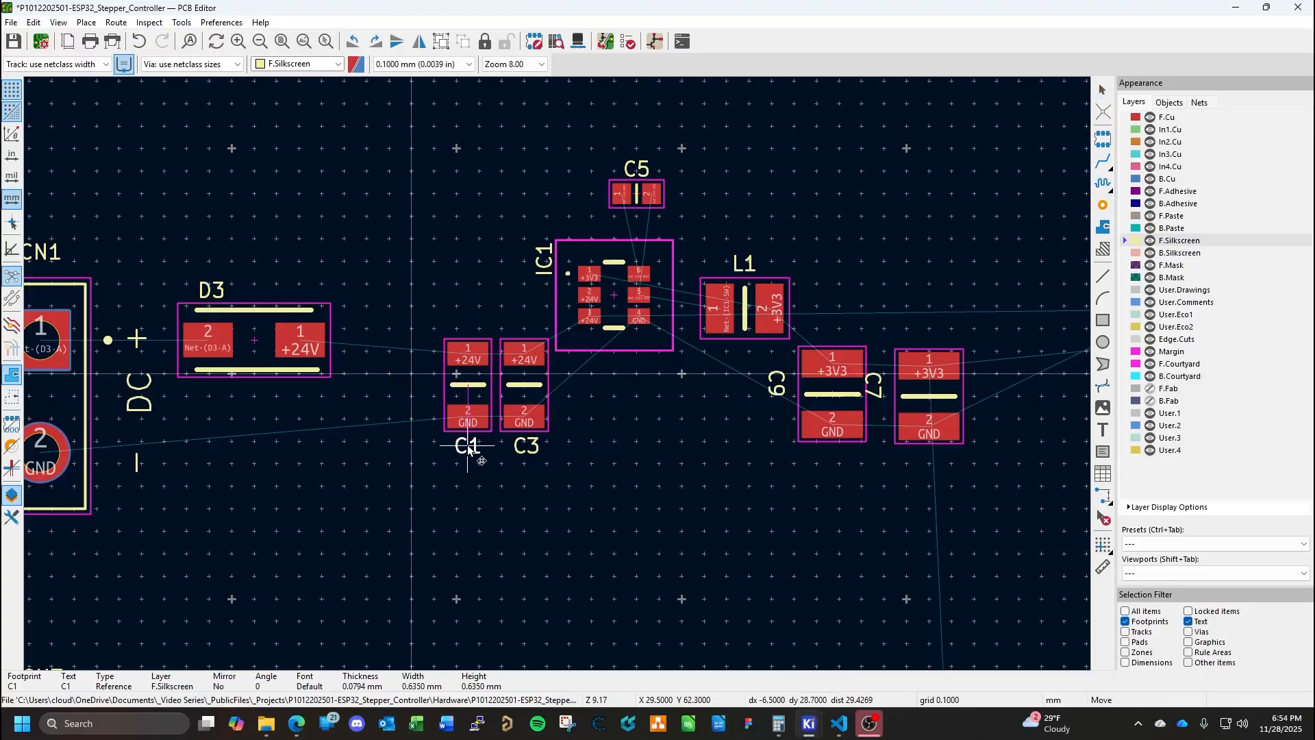
click(470, 448)
Shift C3's reference label slightly to centre it beneath its capacitor.
click(527, 447)
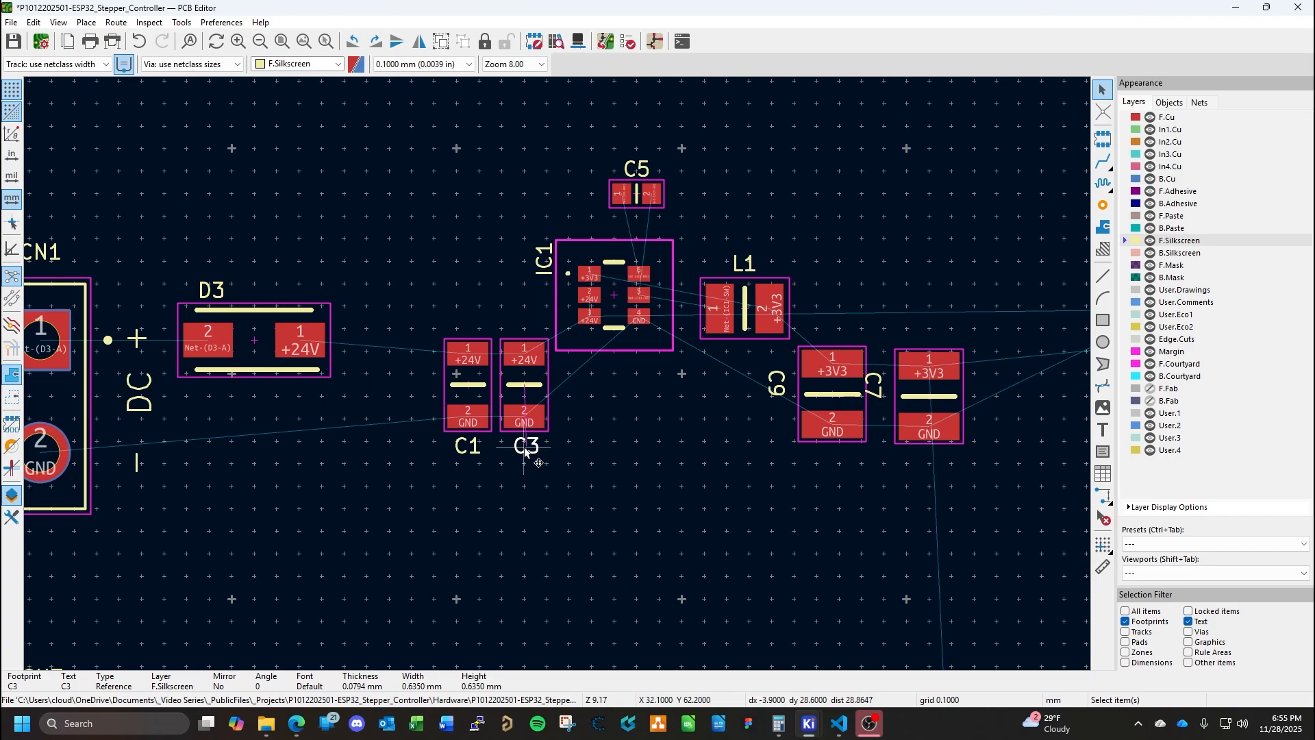
key(m)
click(524, 448)
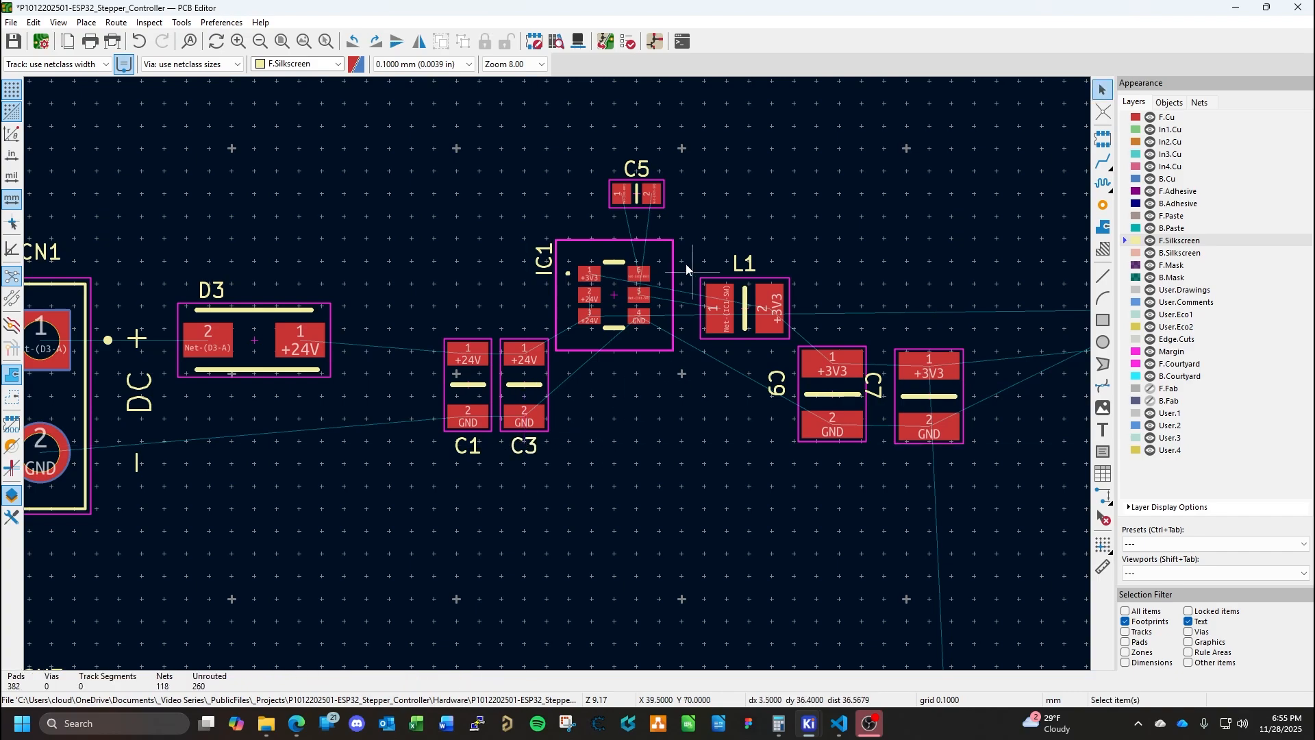
Move capacitor C5 down and to the right, just above the upper right corner of IC1's outline.
middle_drag(685, 258, 643, 447)
scroll(643, 446, up, 2)
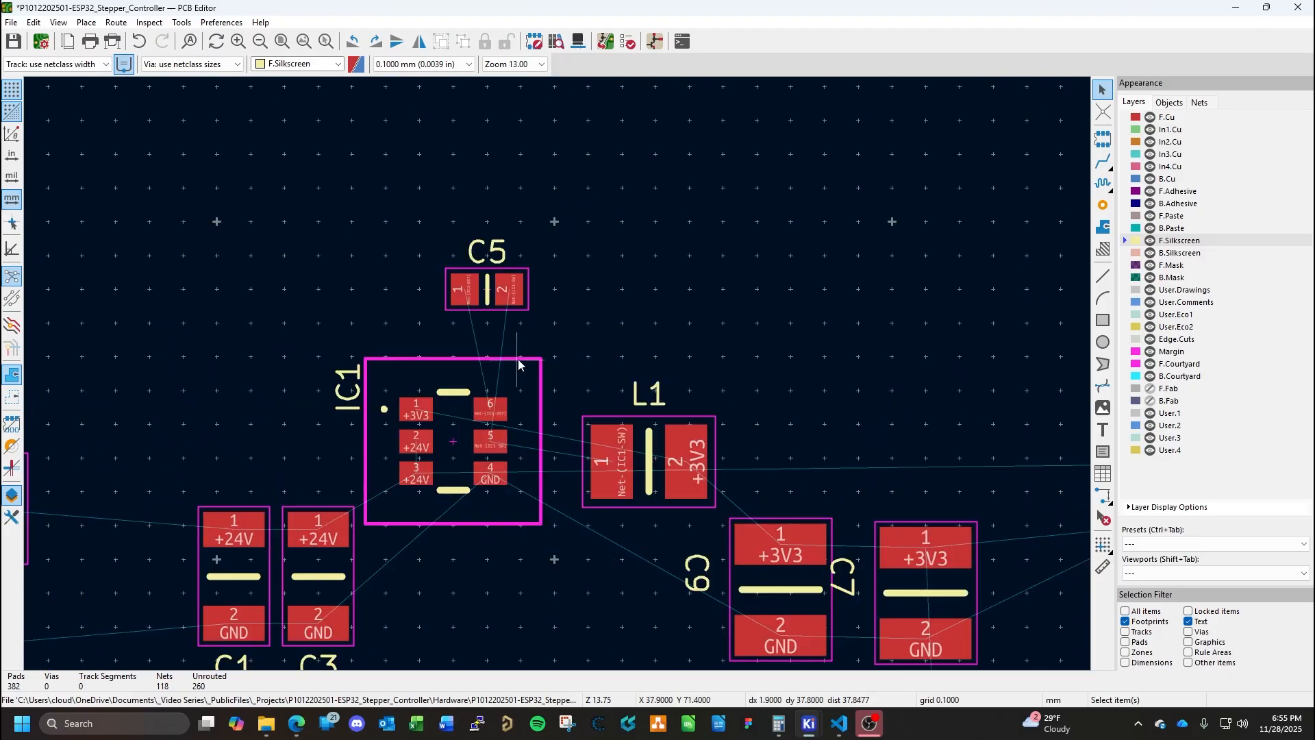
click(488, 290)
key(m)
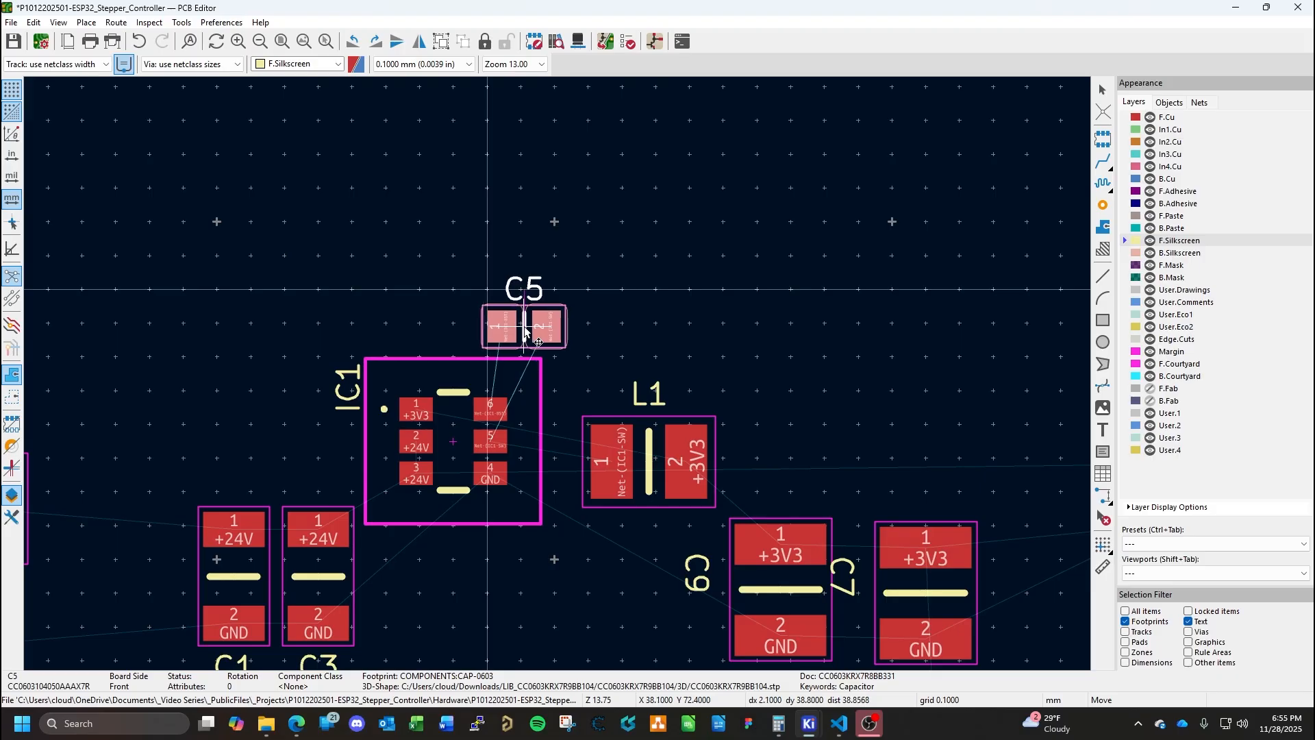
click(517, 330)
Move inductor L1 closer to IC1 and level with the chip's centre and pin 5.
click(649, 455)
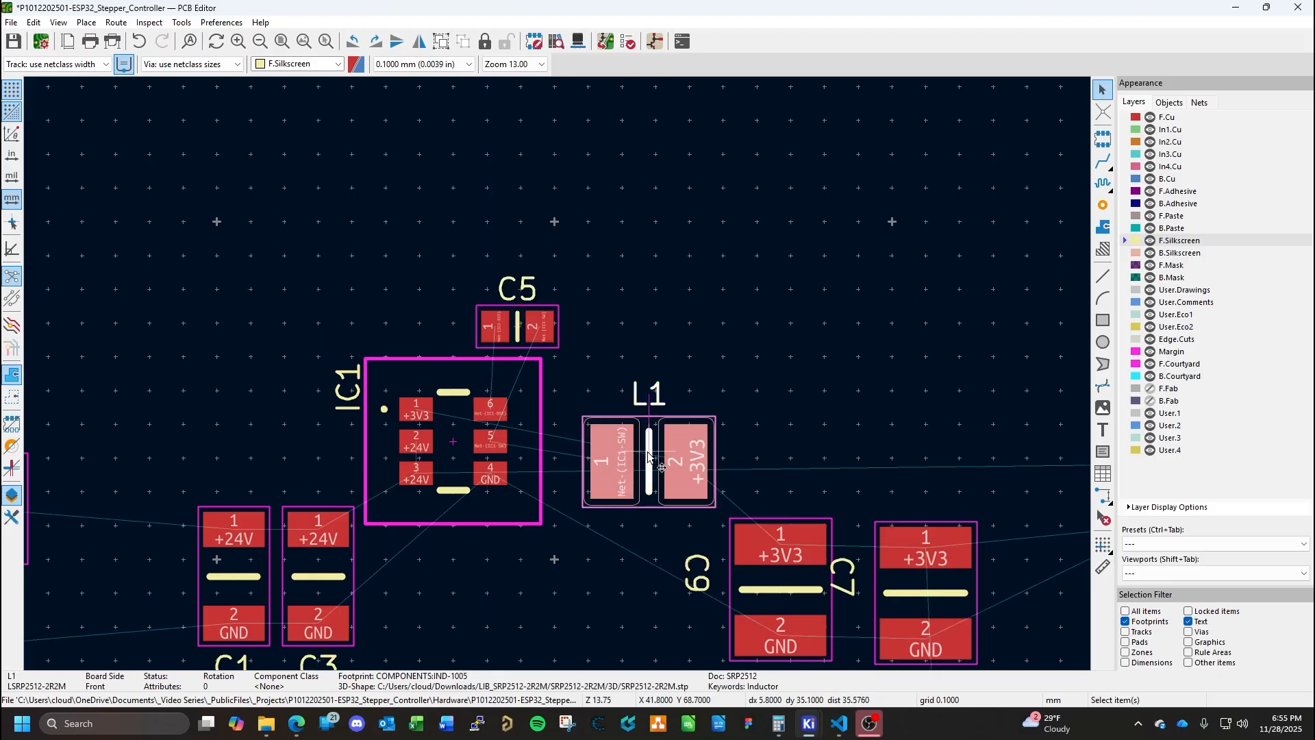
key(m)
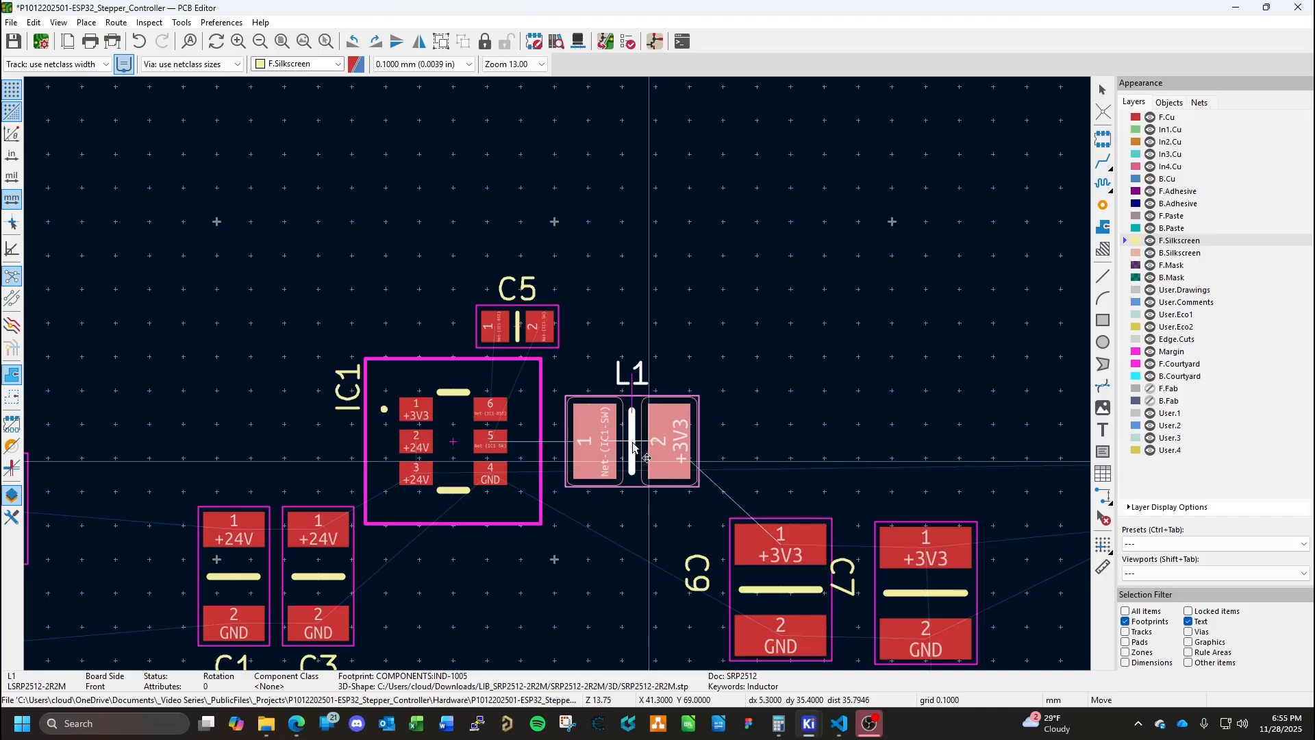
click(636, 446)
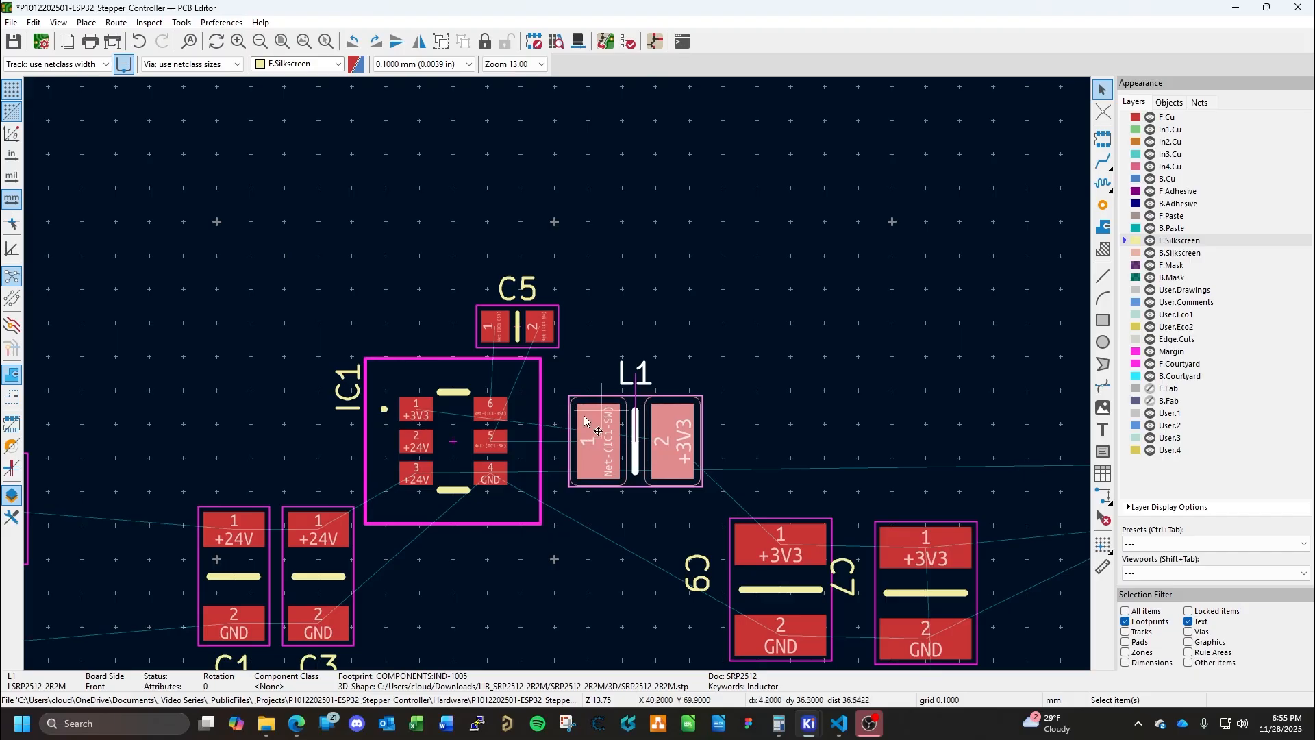
Set inductor L1's X position to 41 mm.
double_click(633, 447)
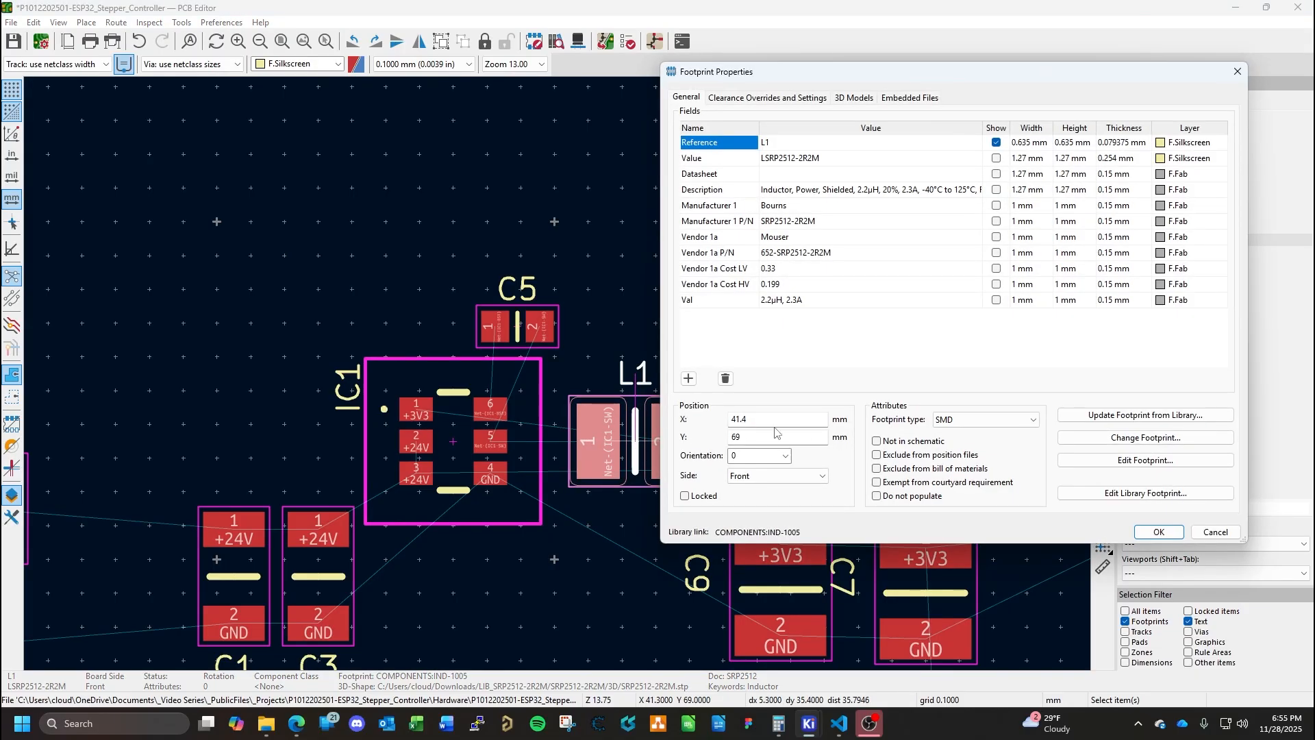
click(769, 421)
text(41)
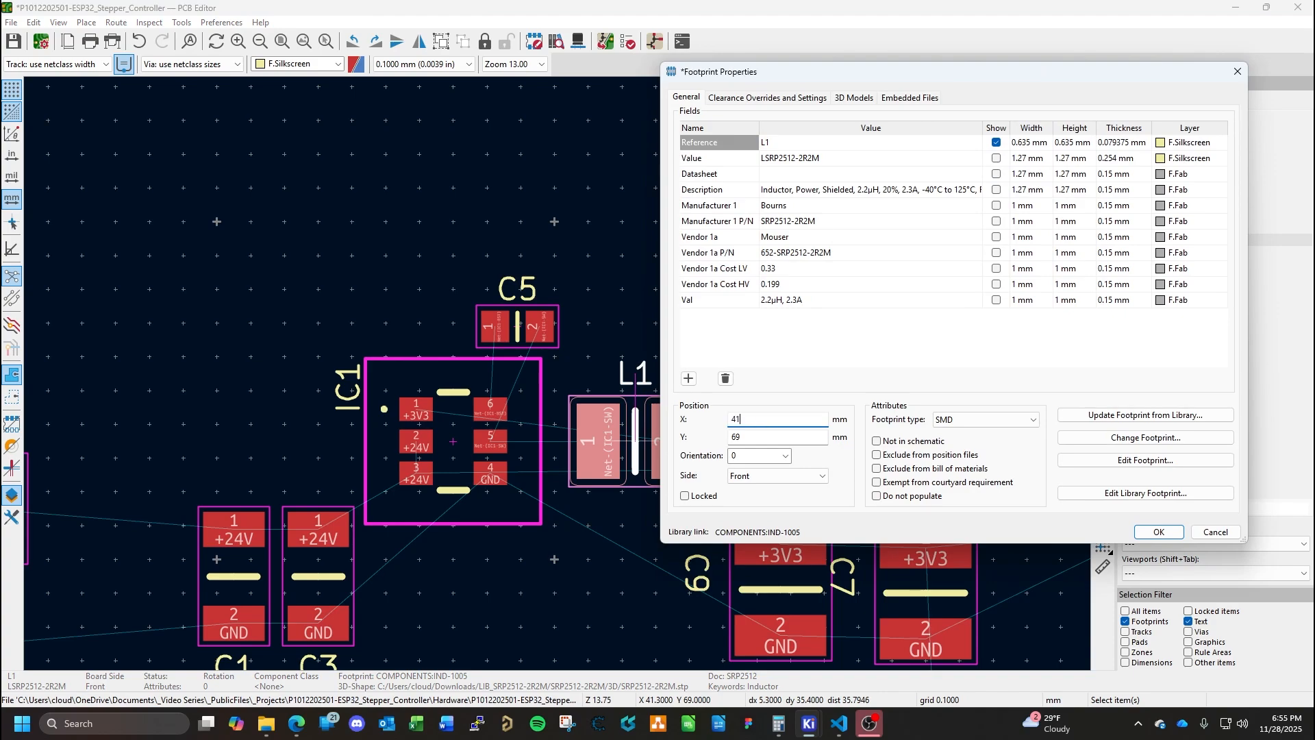
key(Return)
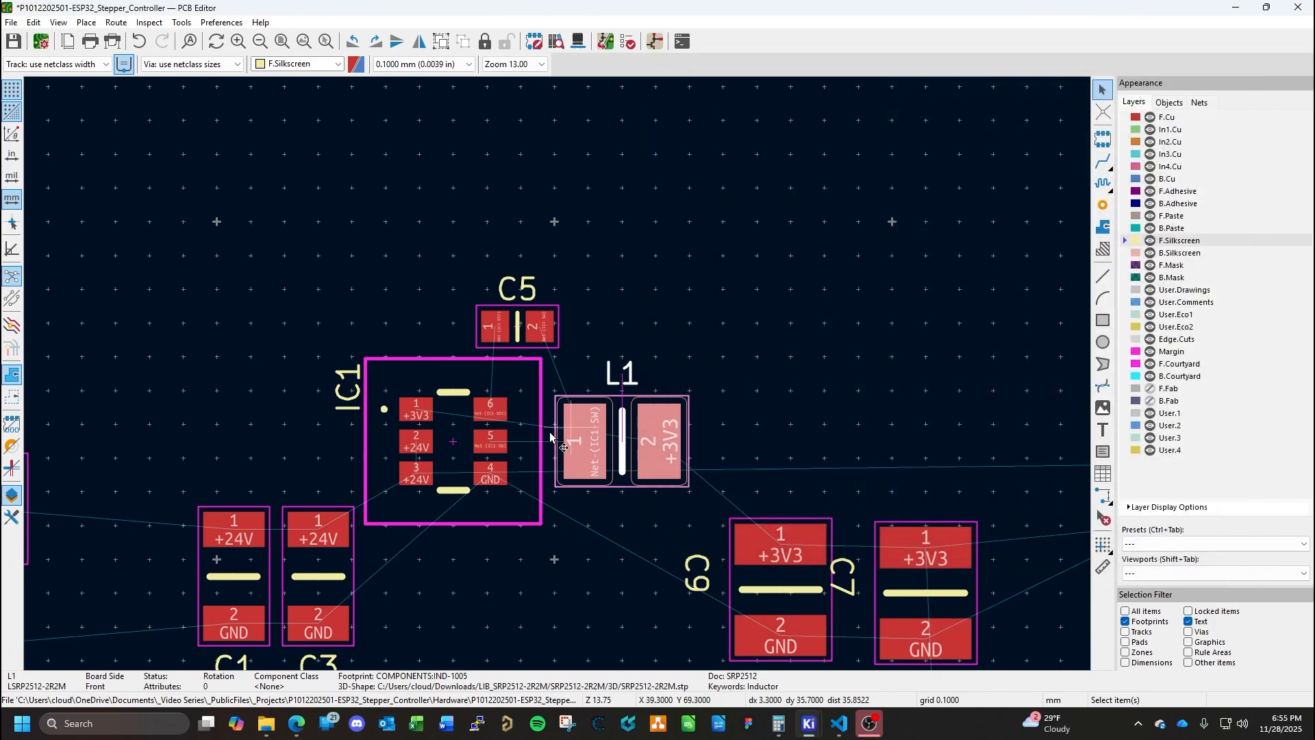
Set inductor L1's X position to 40 mm to bring it right beside IC1's pads.
scroll(549, 431, up, 5)
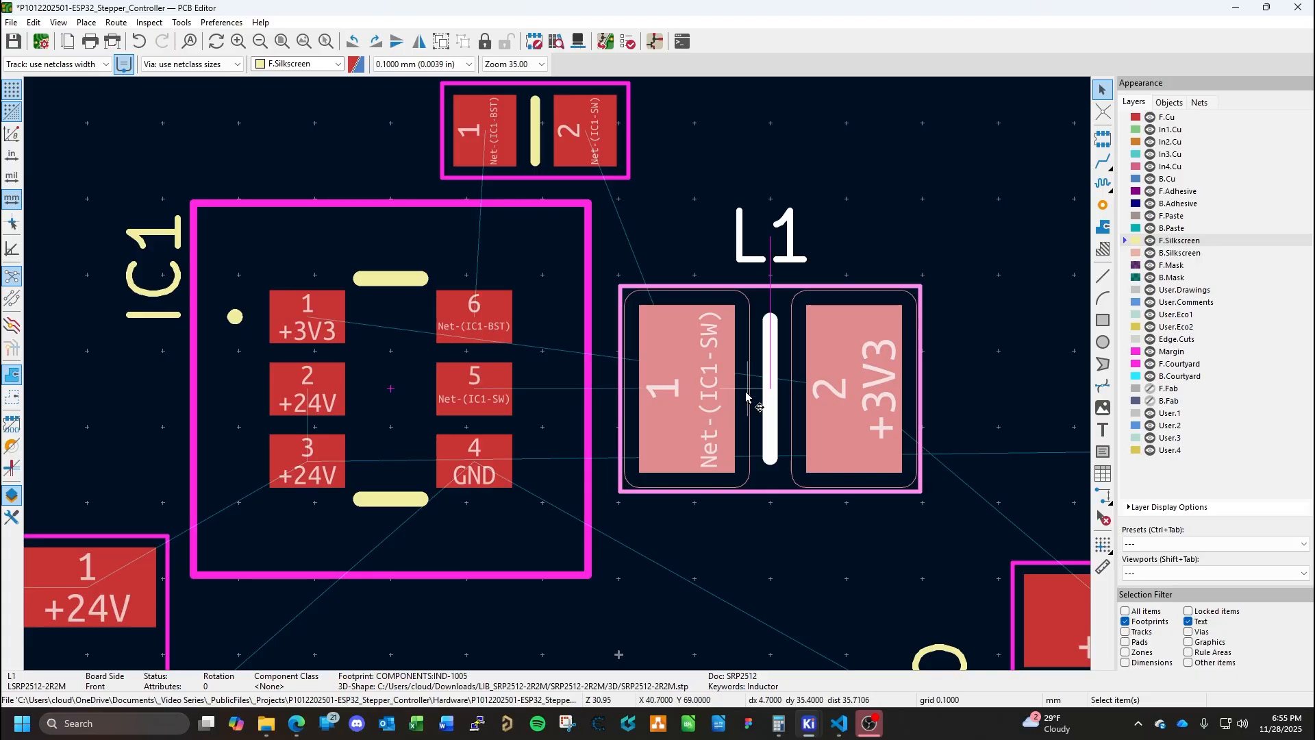
double_click(757, 396)
click(769, 421)
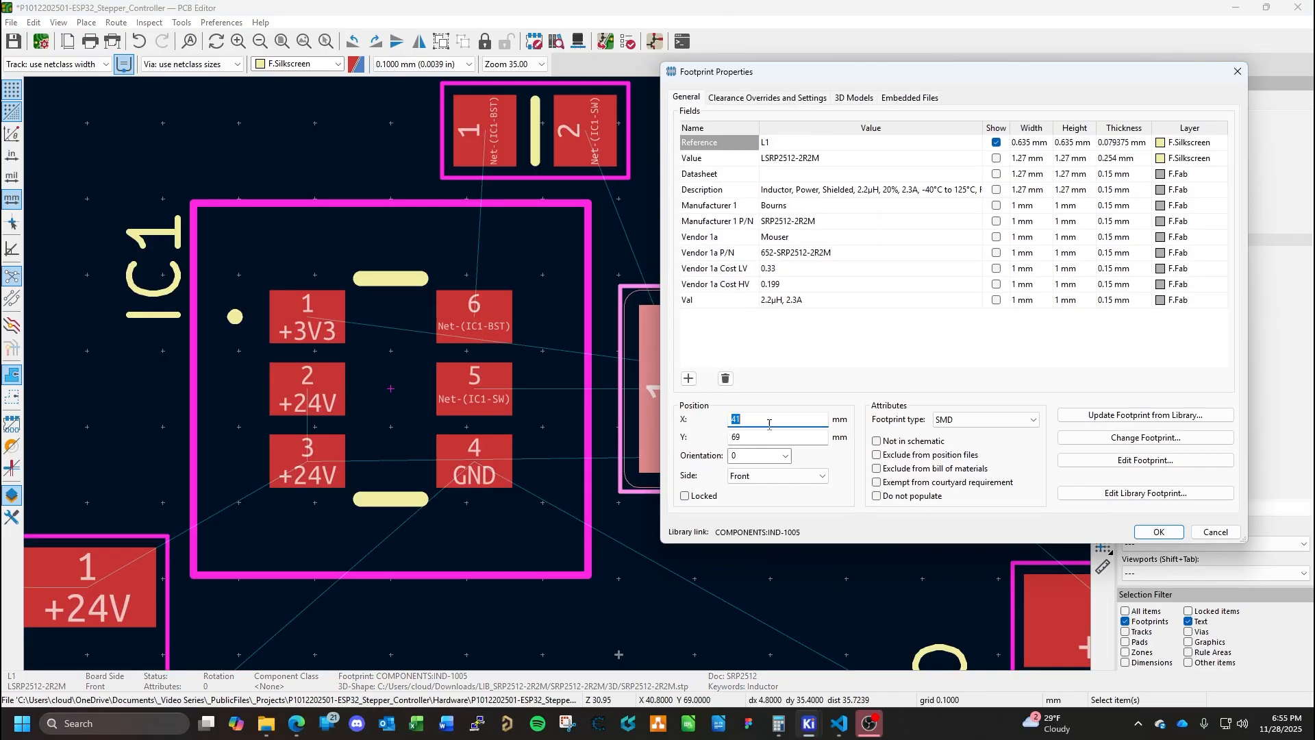
text(40)
key(Return)
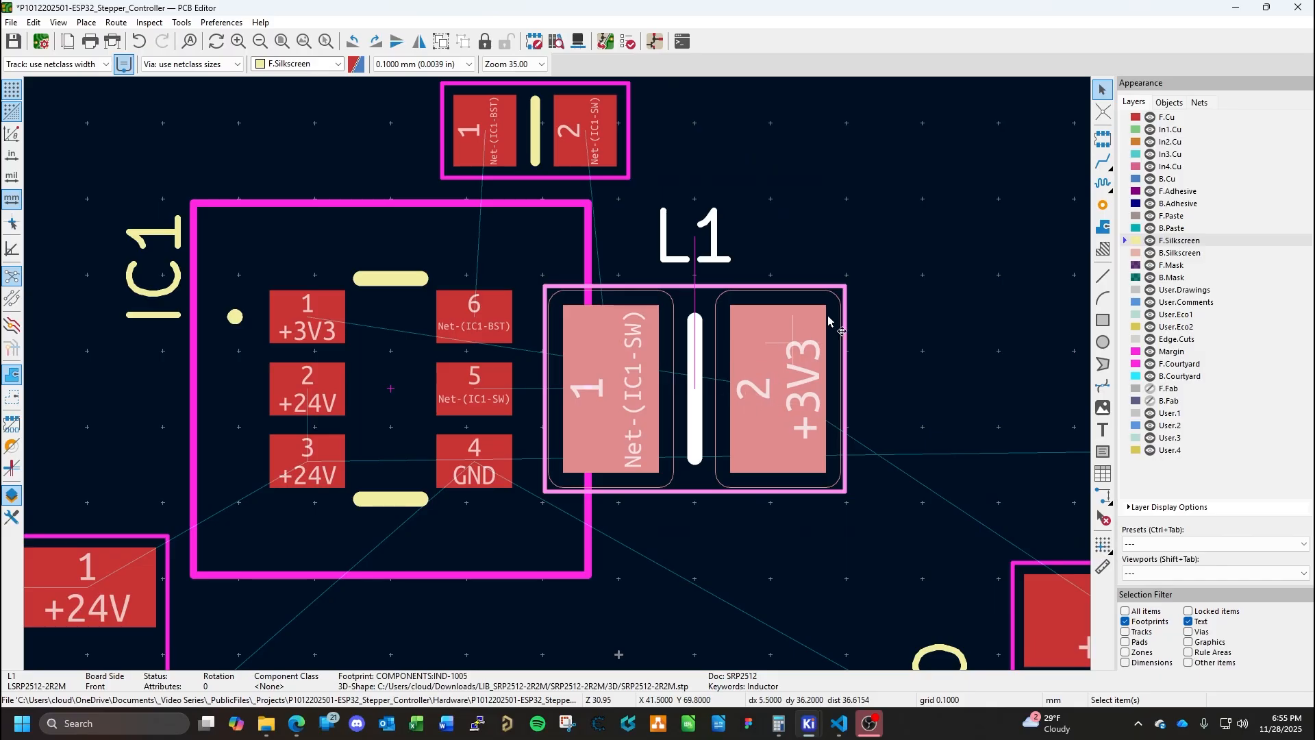
click(925, 326)
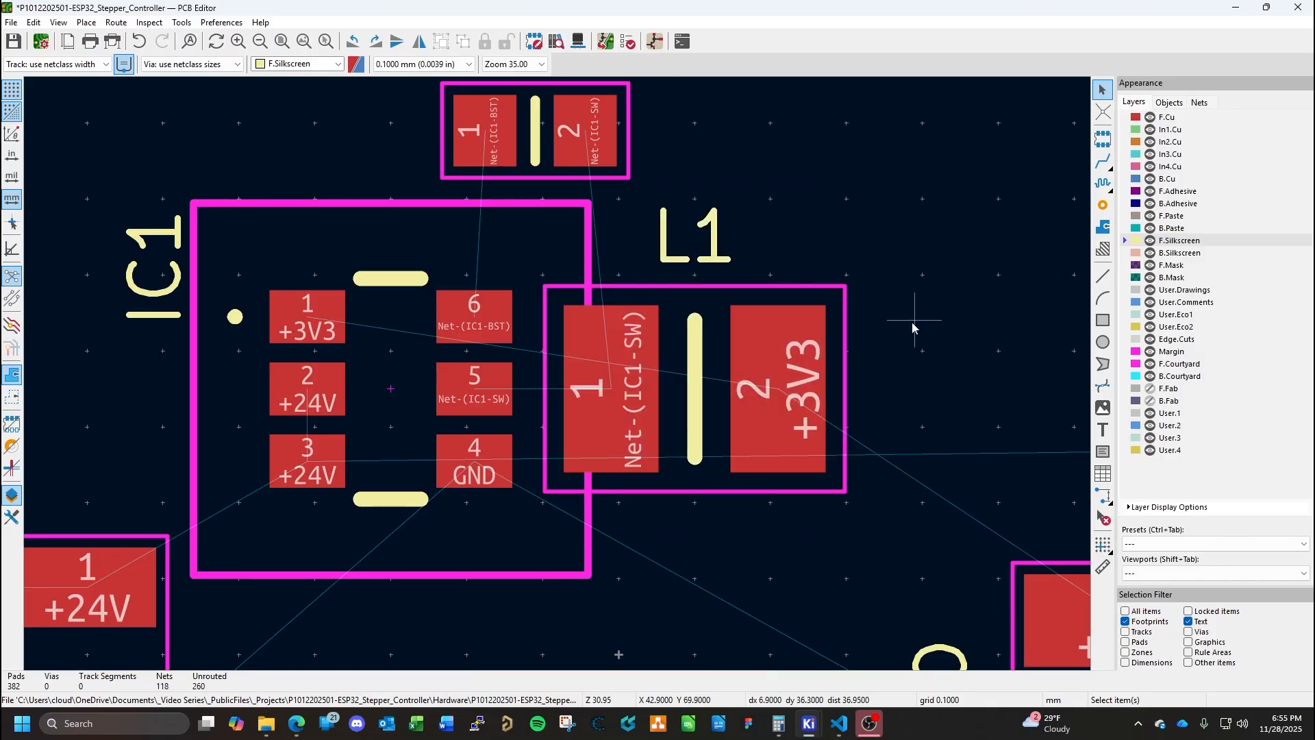
Set inductor L1's X position to 40.25 mm.
double_click(706, 395)
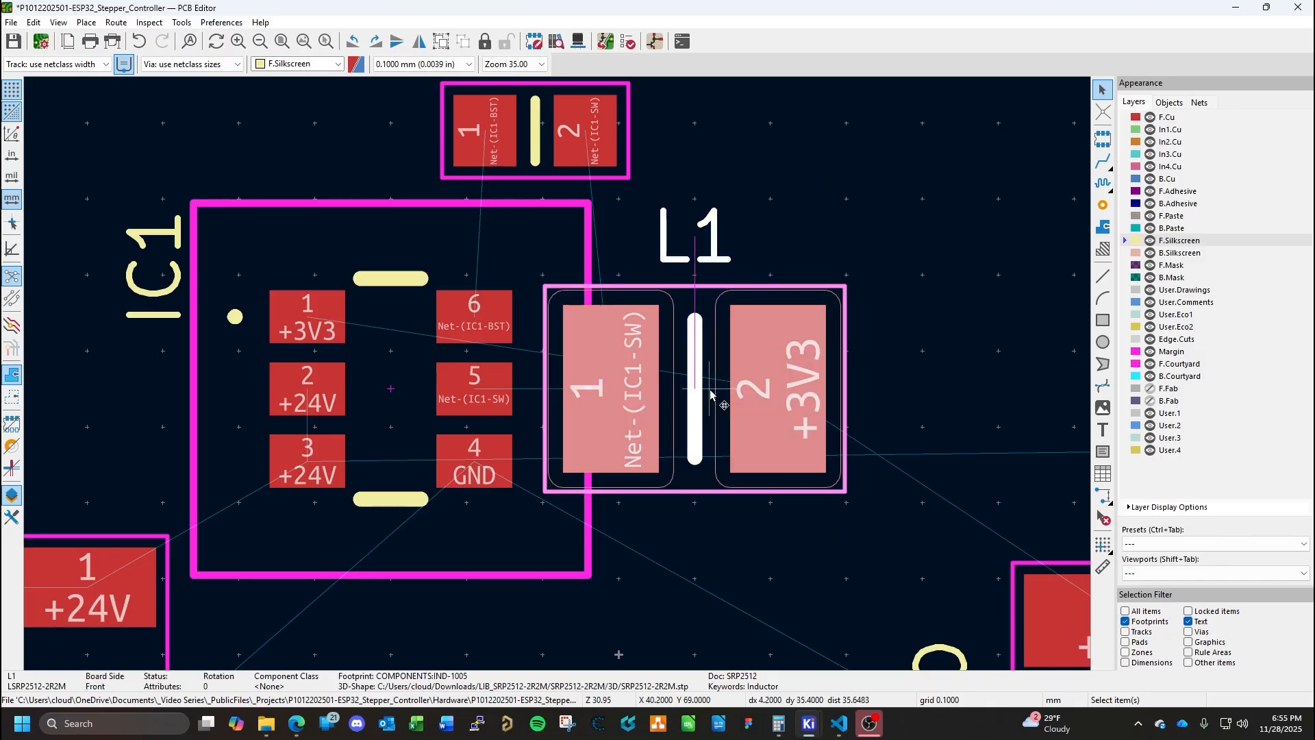
click(743, 419)
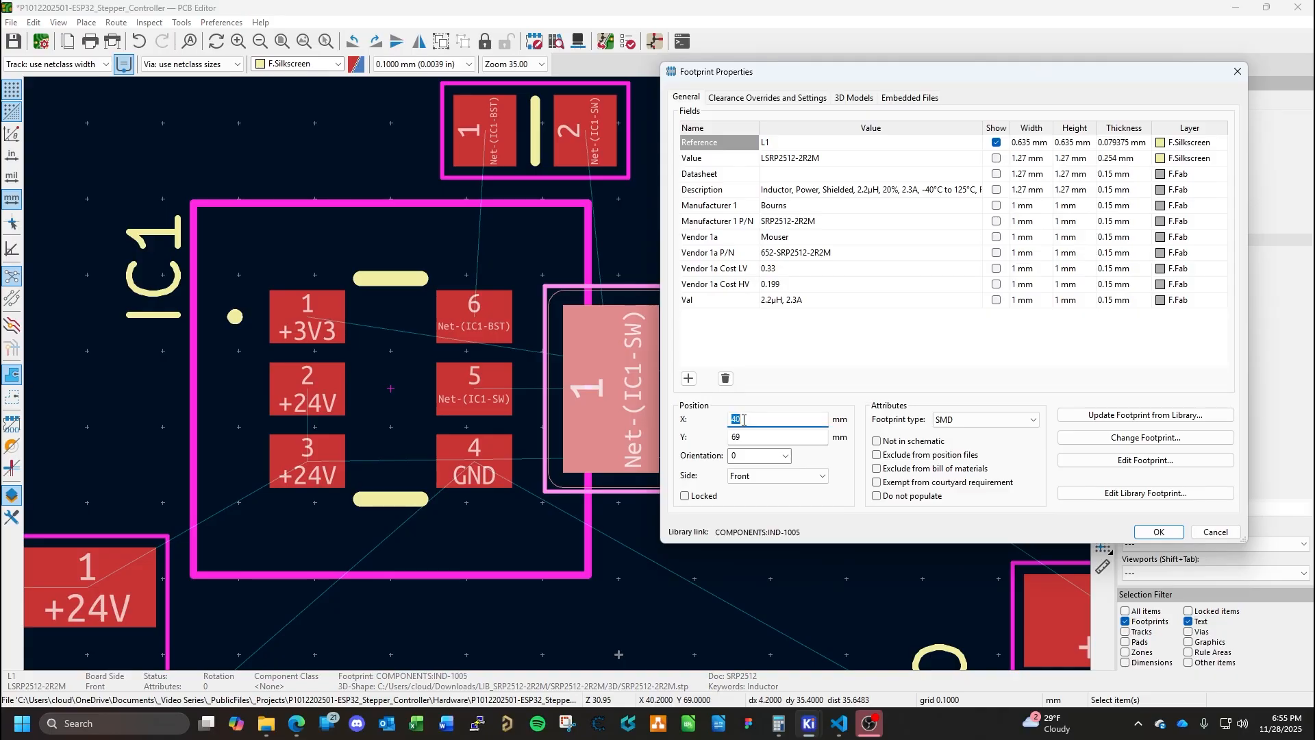
key(BackSpace)
key(Return)
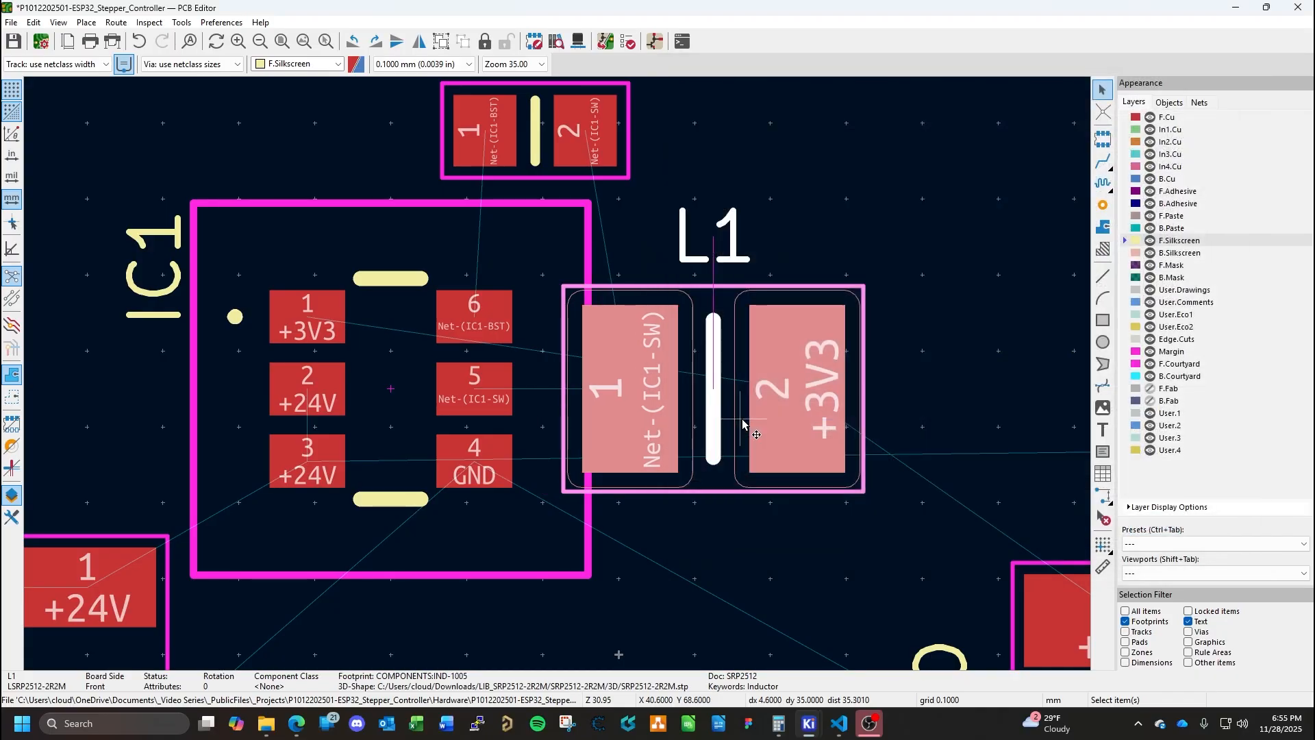
click(892, 395)
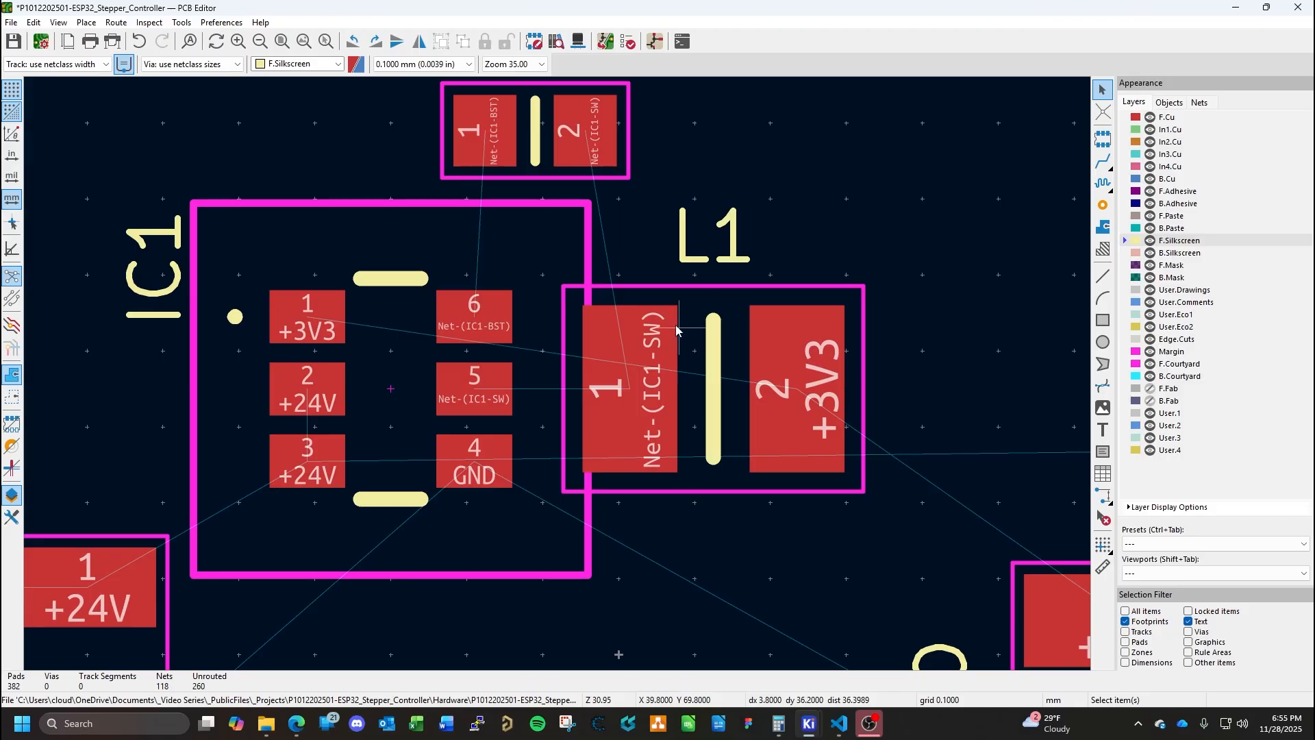
Nudge L1's reference label slightly down and left, closer to the inductor outline.
middle_drag(619, 246, 610, 340)
click(719, 349)
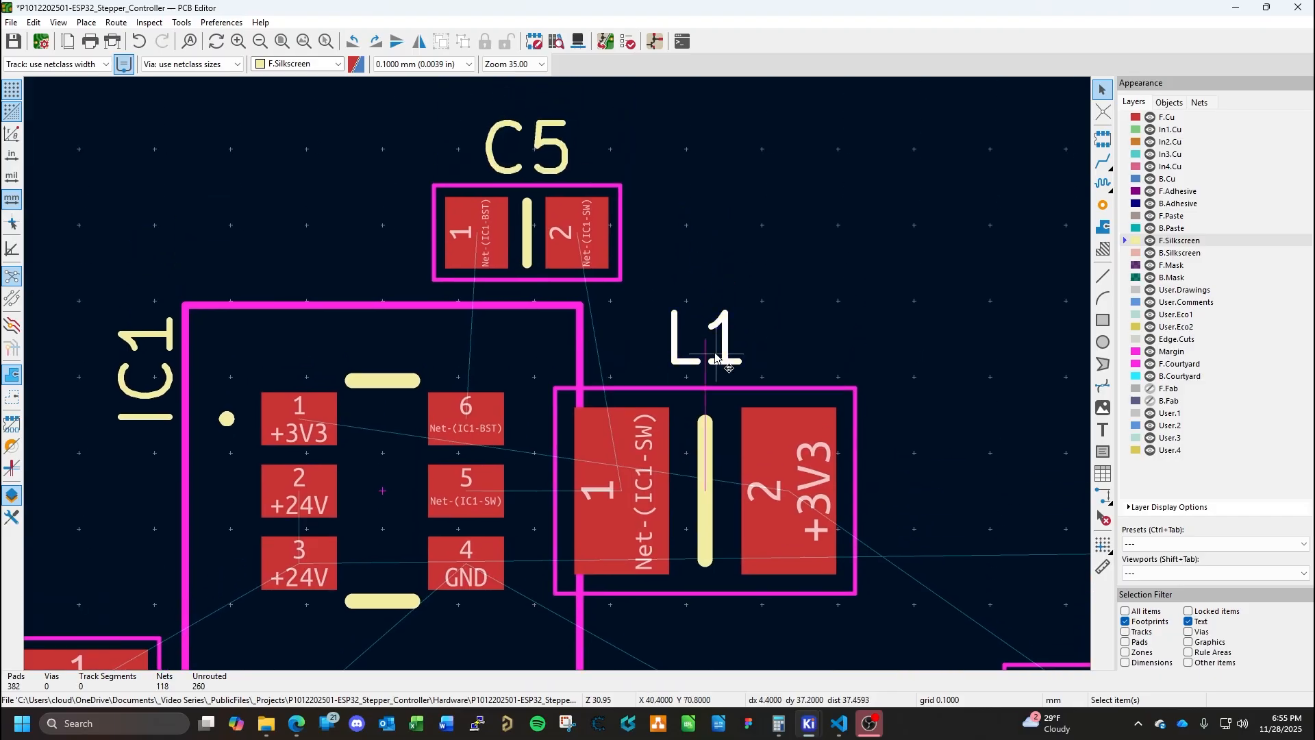
Check the position values in the footprint properties of L1 and IC1 for vertical alignment.
double_click(700, 458)
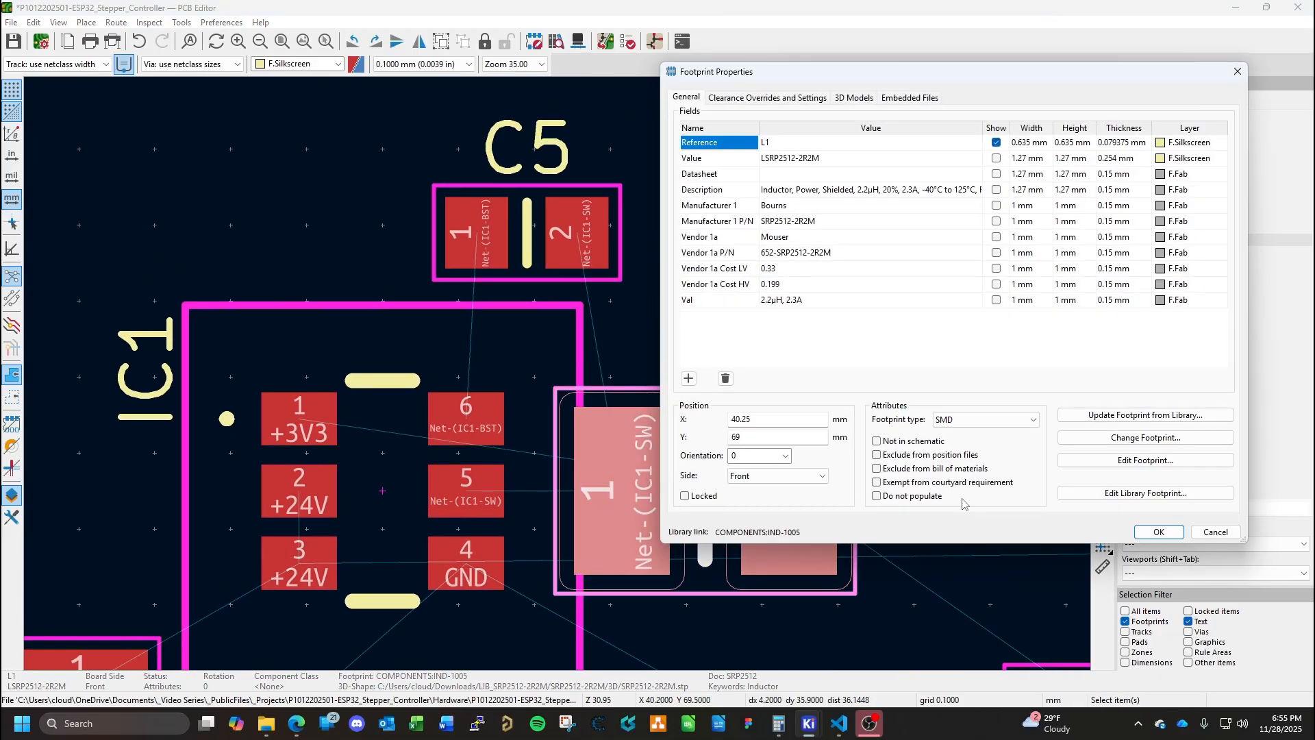
click(1157, 533)
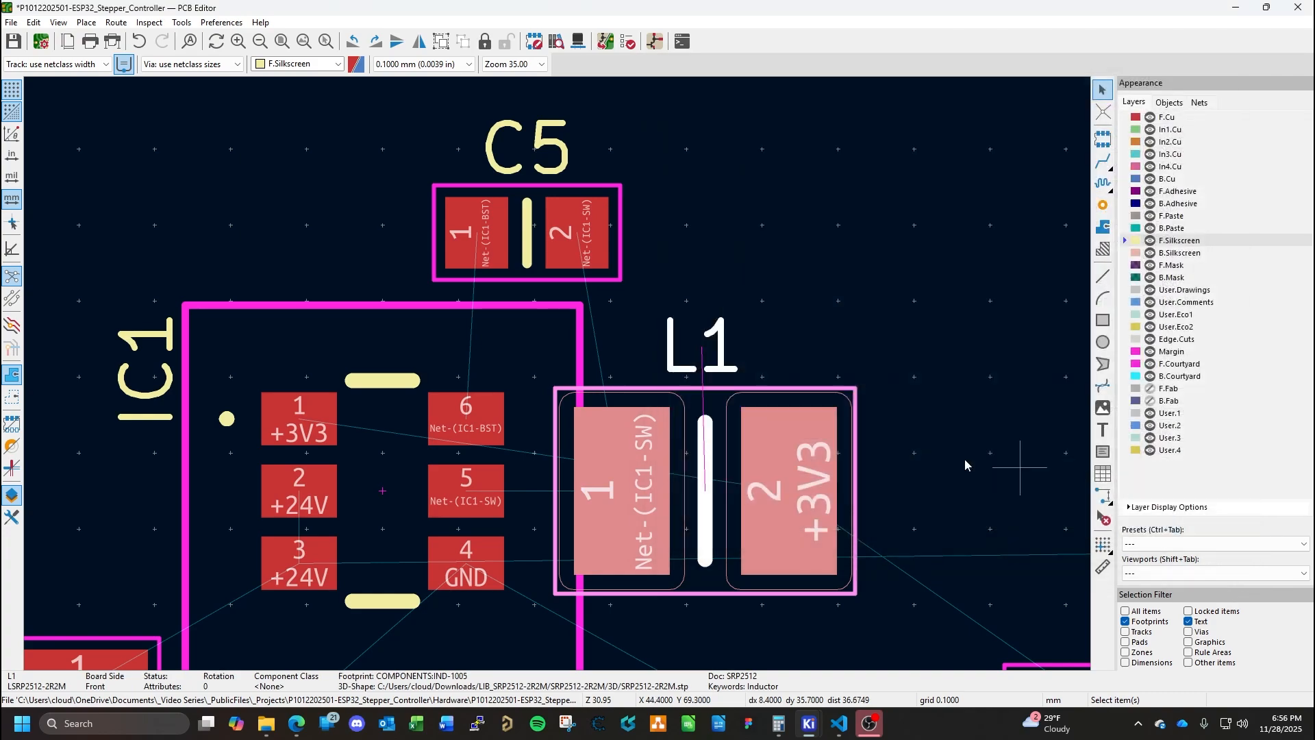
double_click(383, 485)
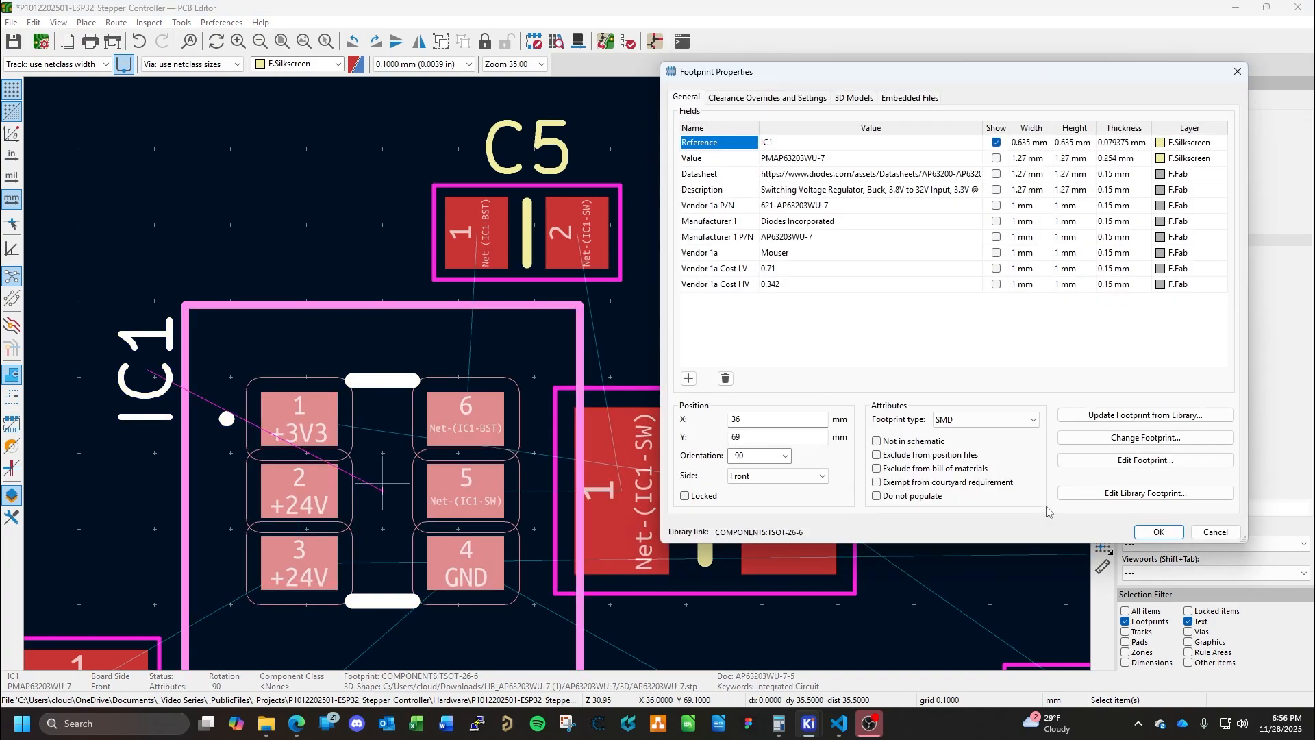
click(1157, 532)
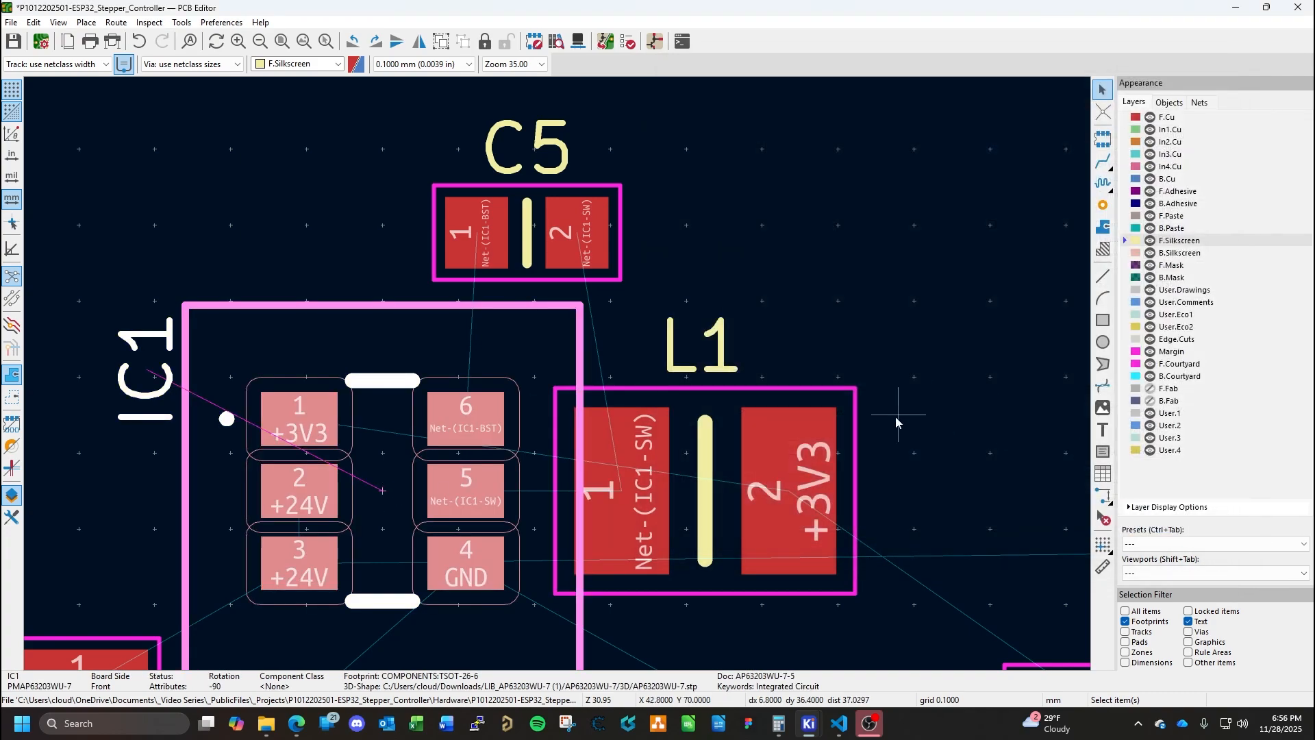
Move capacitor C5 closer to IC1 and set its position to X 38 mm, Y 72 mm.
click(531, 239)
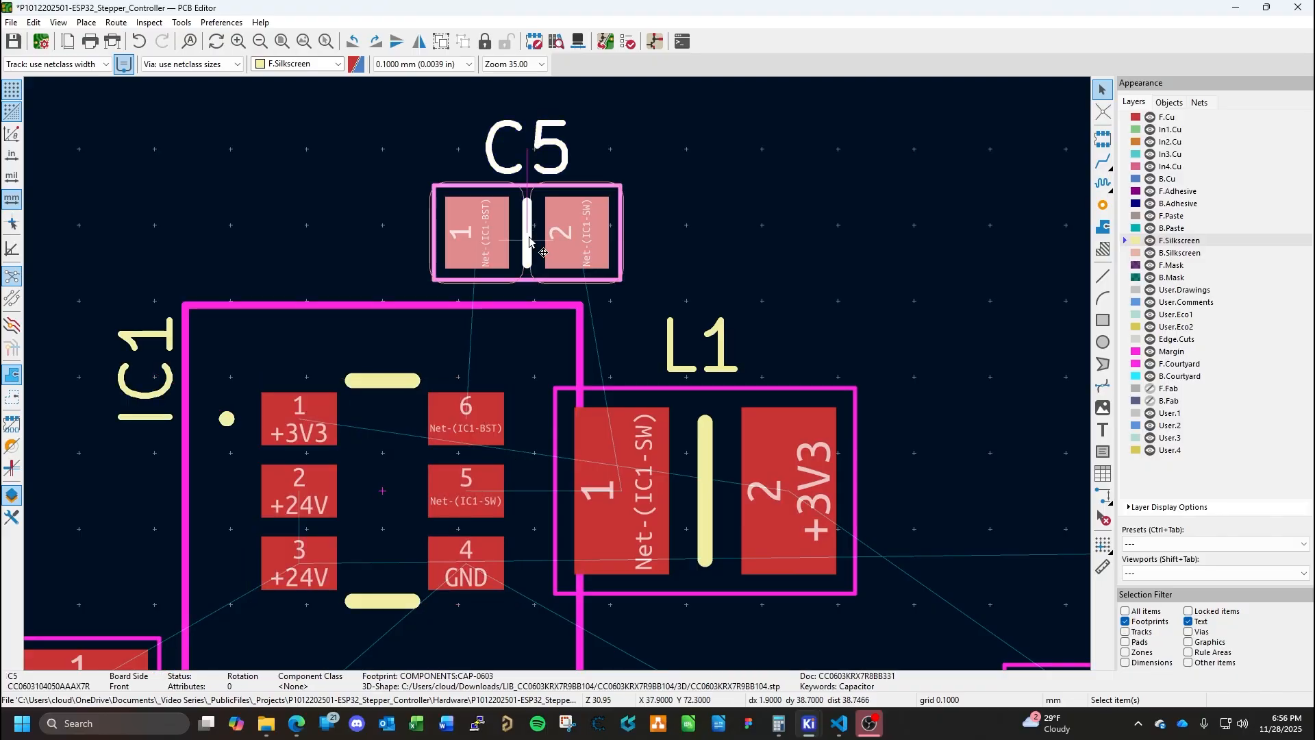
drag(529, 238, 528, 246)
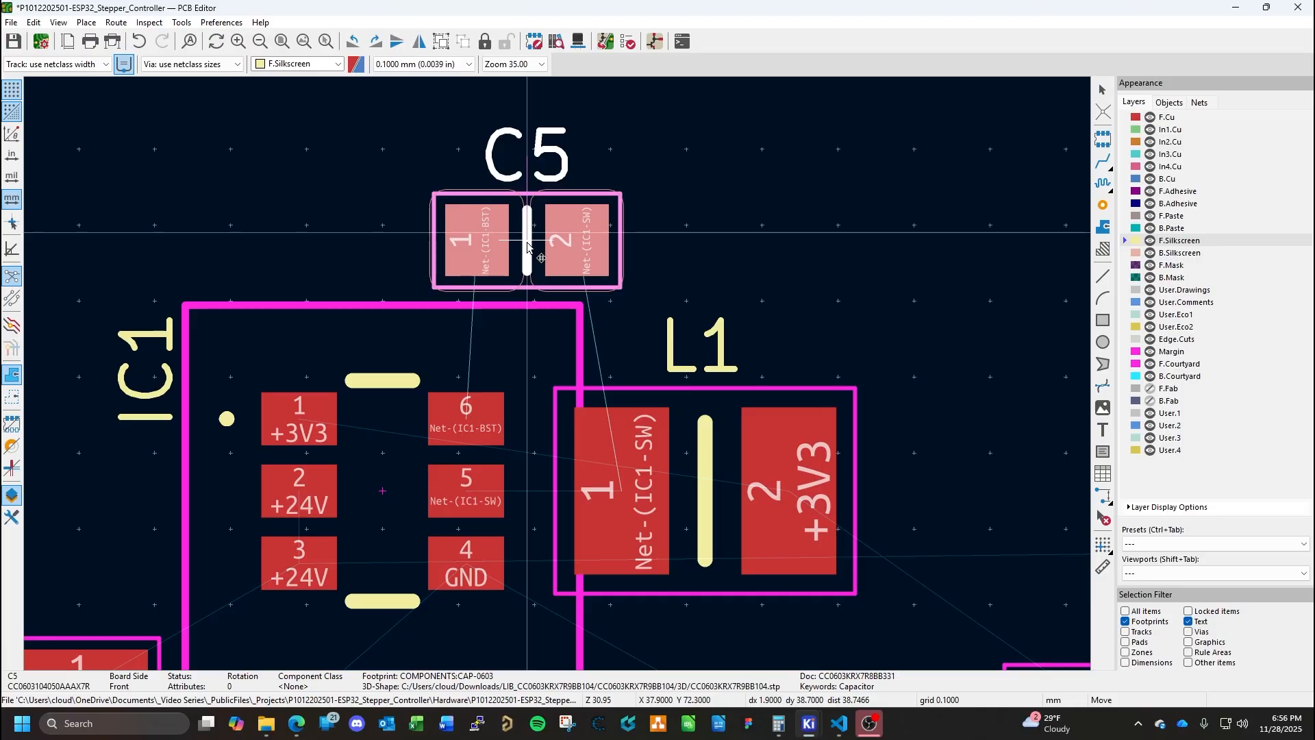
click(527, 247)
double_click(528, 247)
click(769, 419)
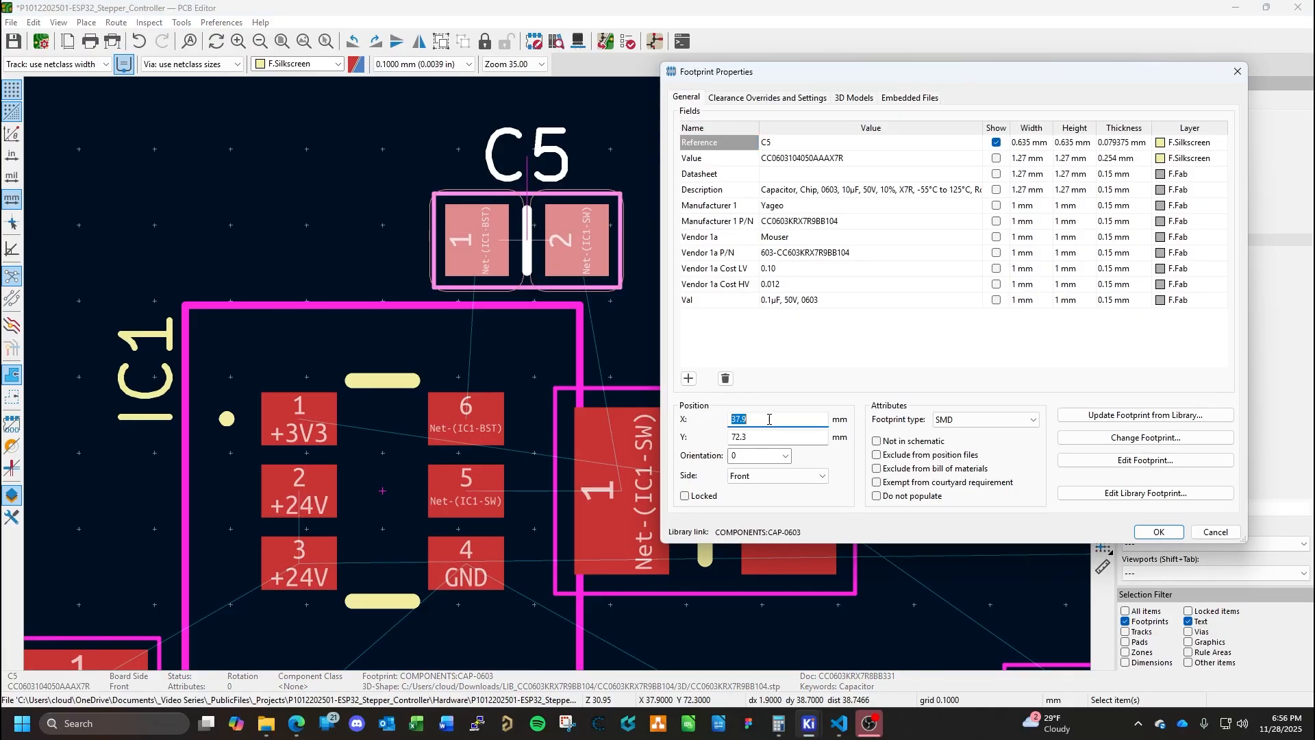
text(38)
click(775, 439)
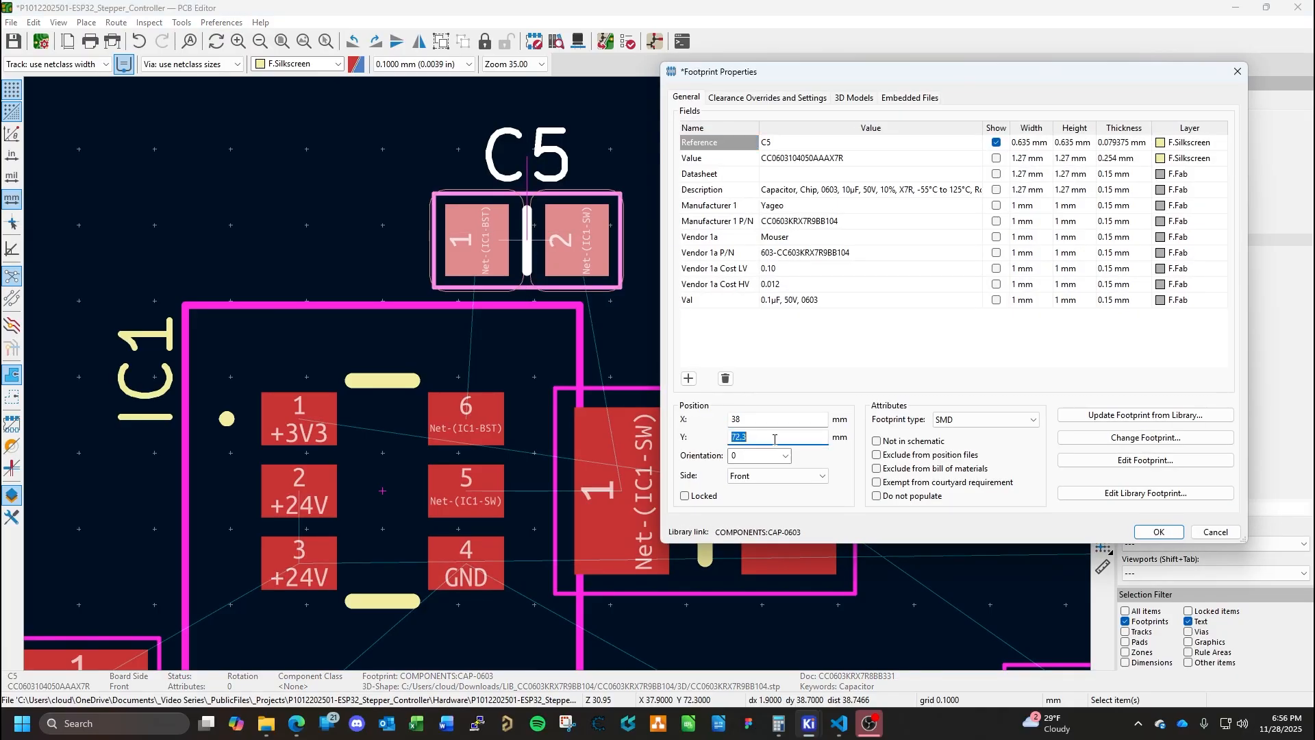
text(7)
key(Return)
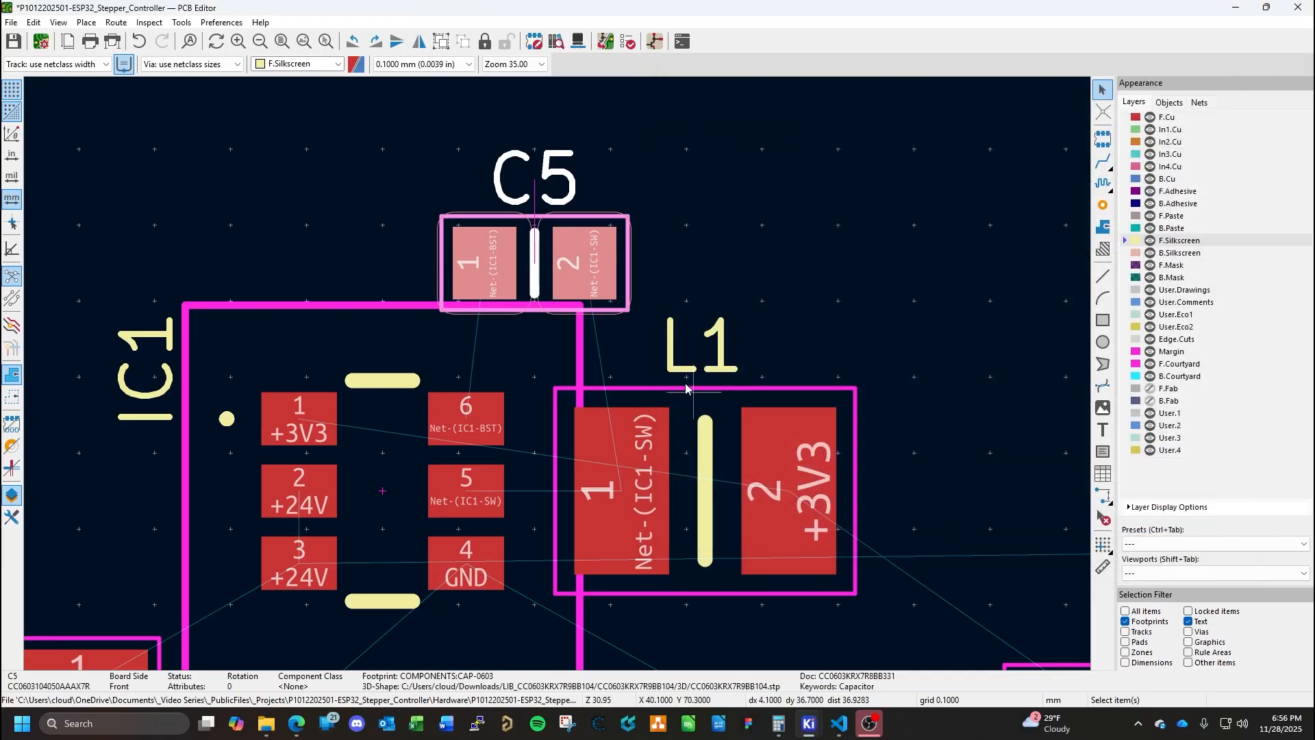
Set capacitor C5's Y position to 72.25 mm so it sits just above IC1's courtyard.
key(e)
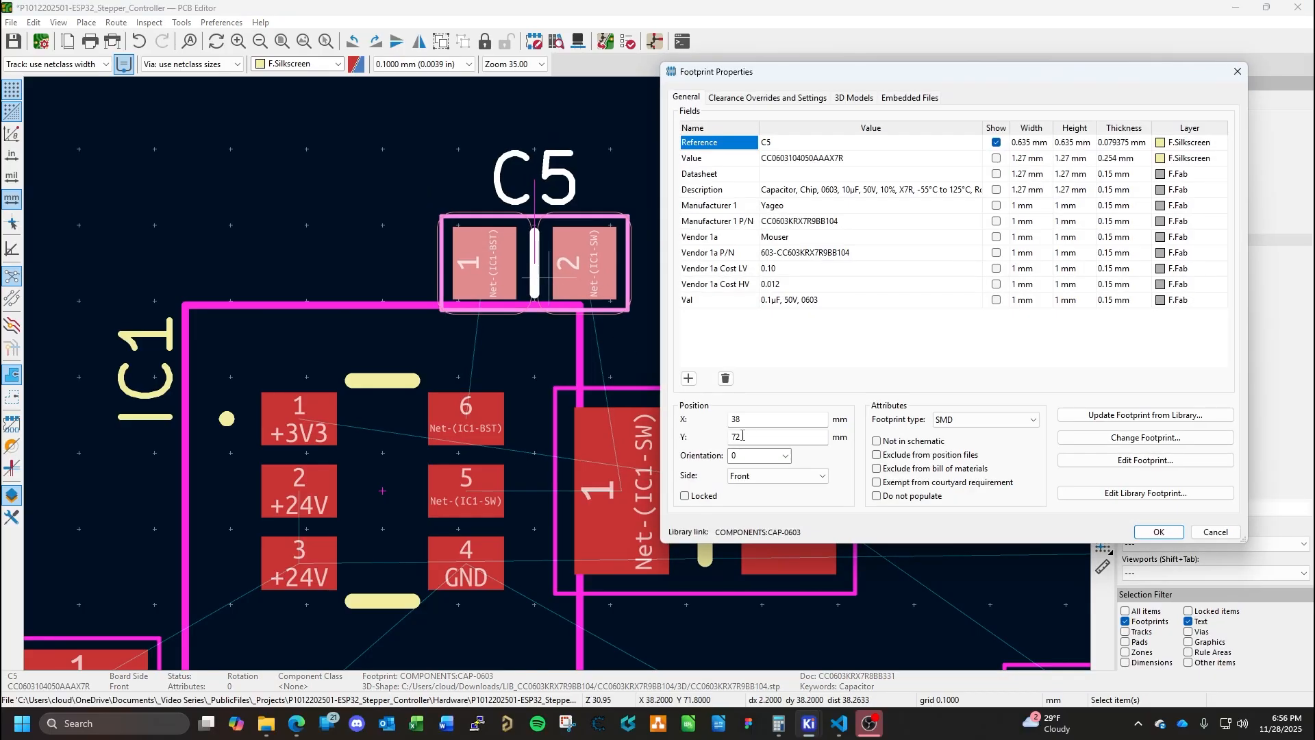
click(750, 437)
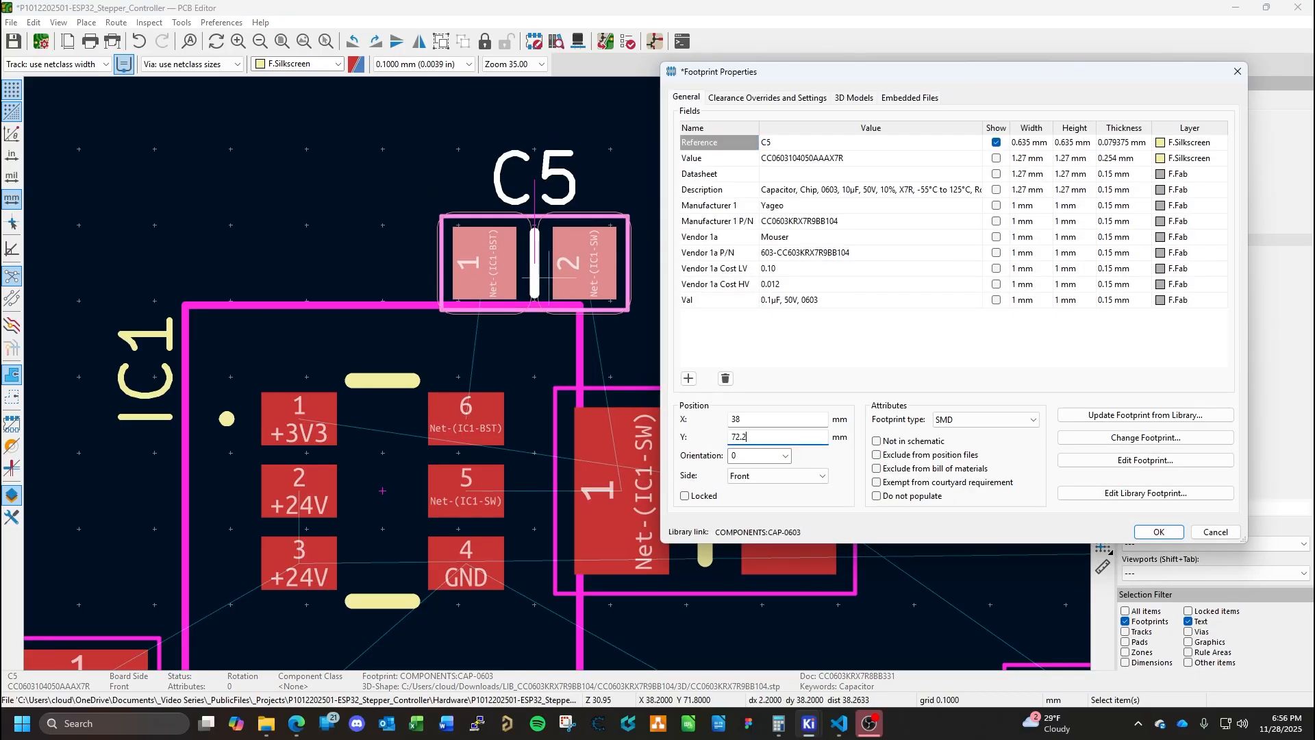
key(Return)
click(679, 182)
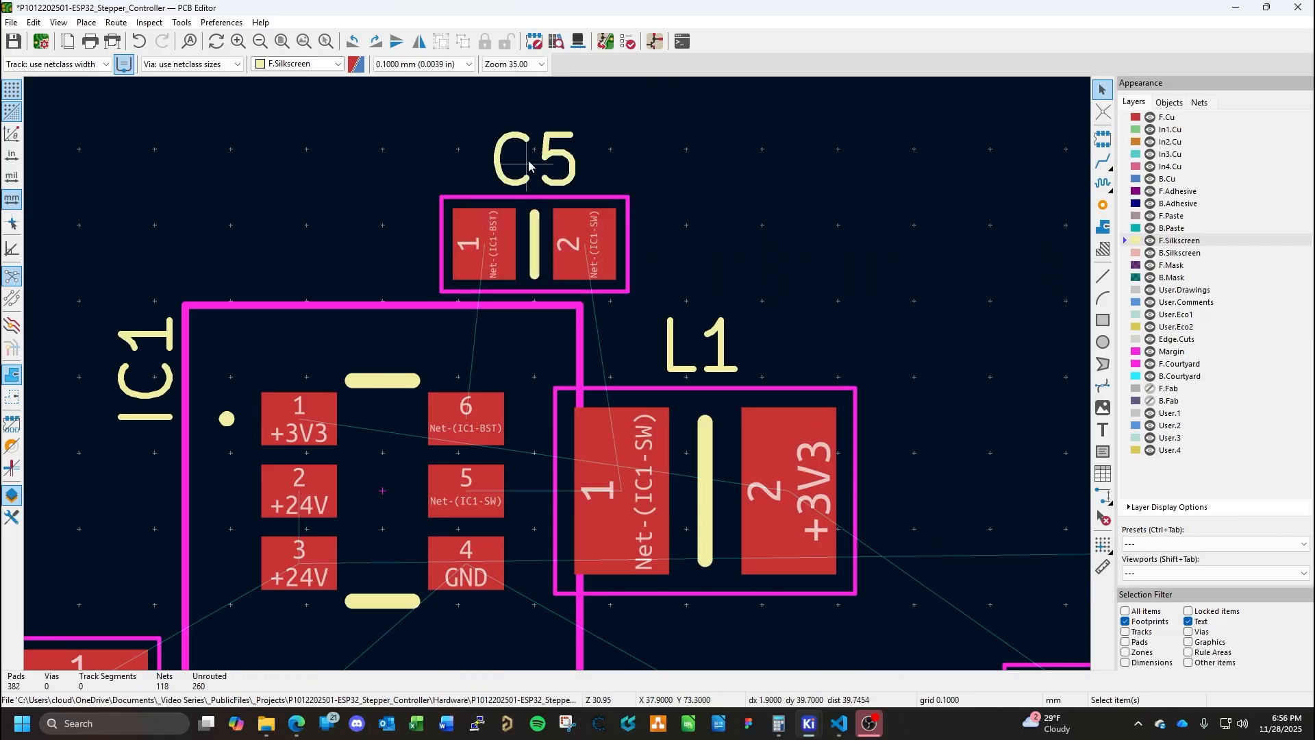
click(532, 164)
key(m)
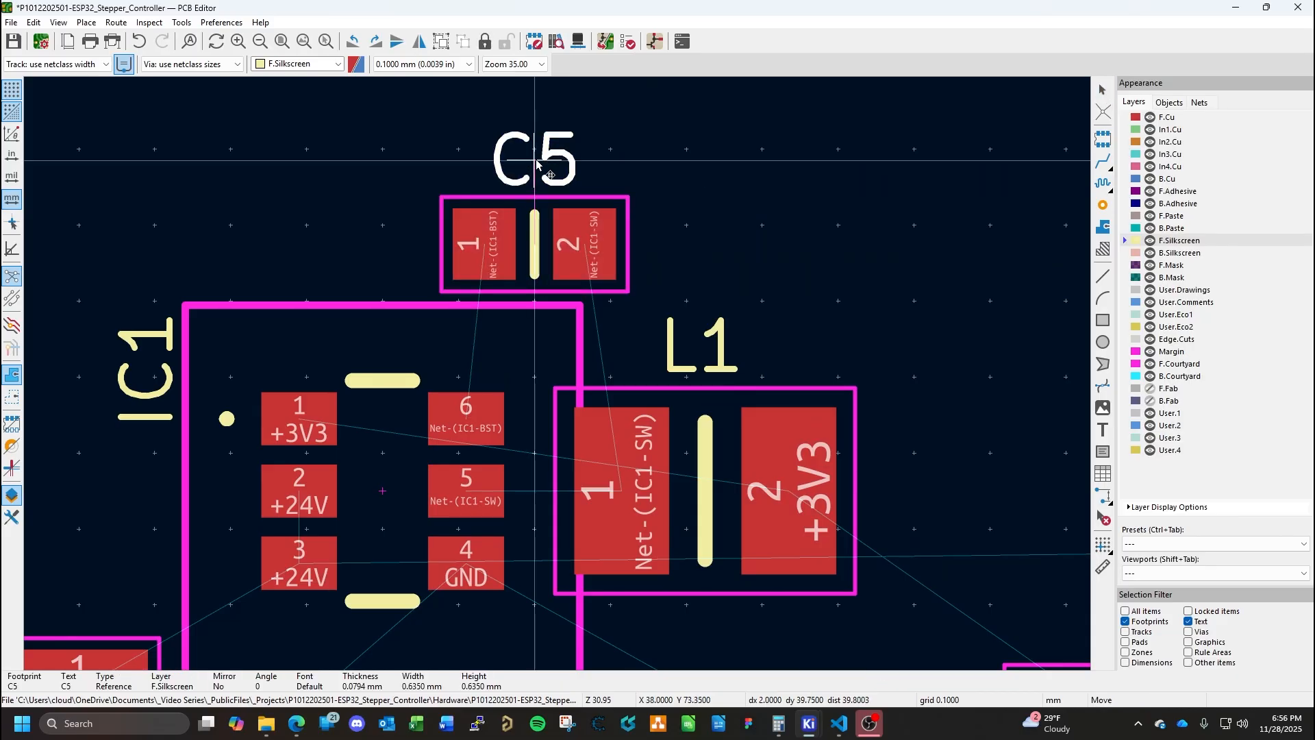
key(Escape)
key(Escape)
Move capacitor C9 up and left so it sits just beside inductor L1's +3V3 pad.
scroll(816, 367, down, 2)
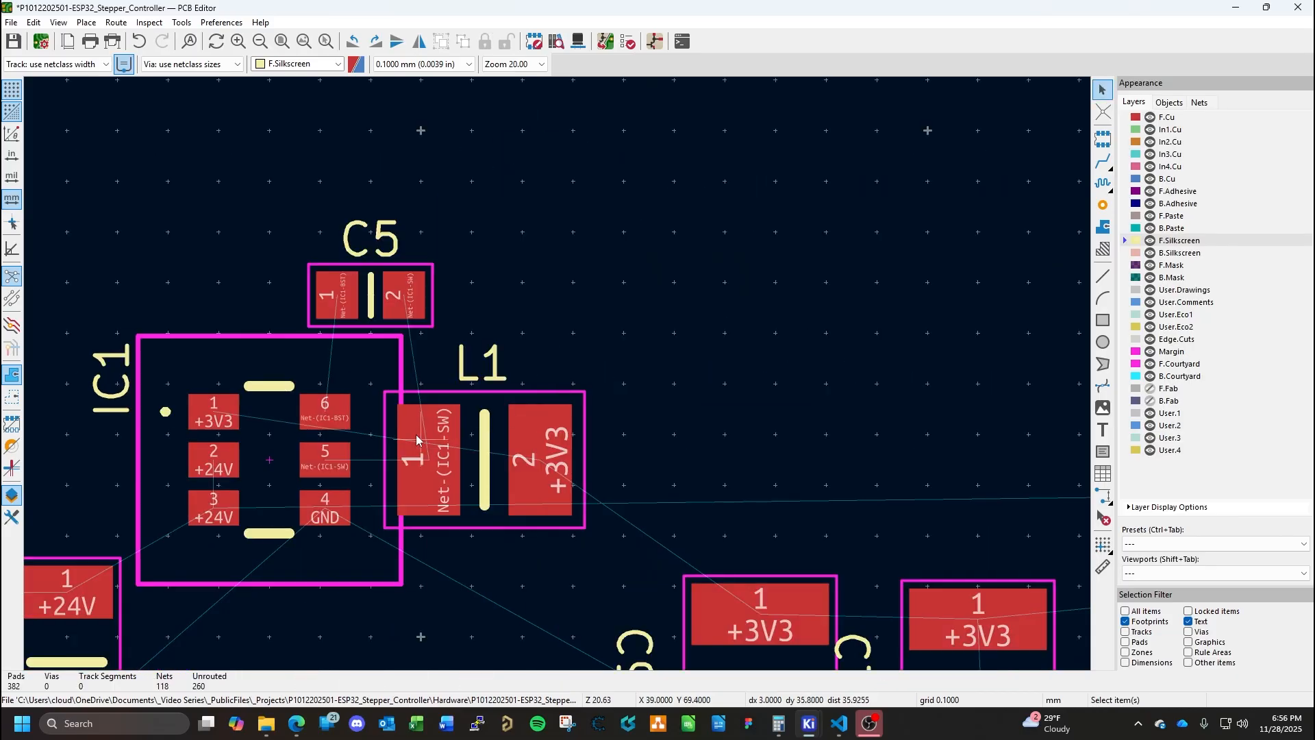
scroll(603, 515, down, 1)
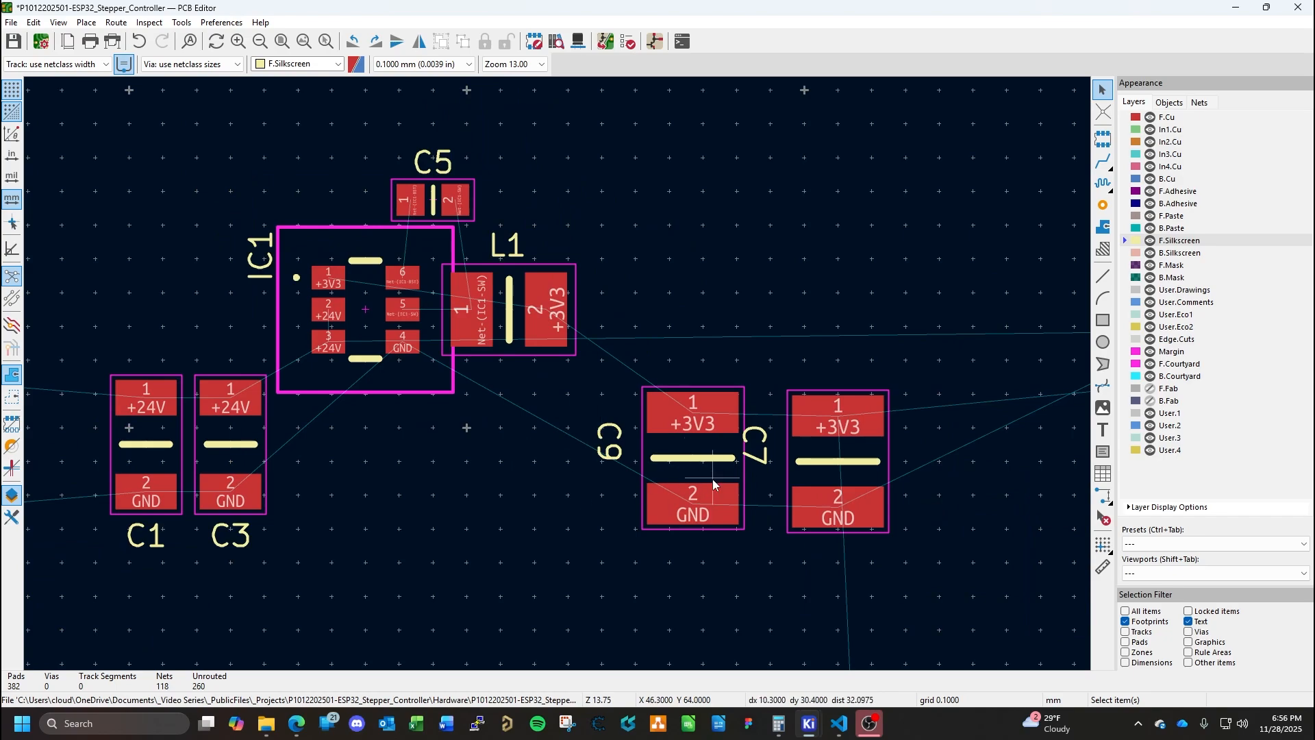
click(703, 461)
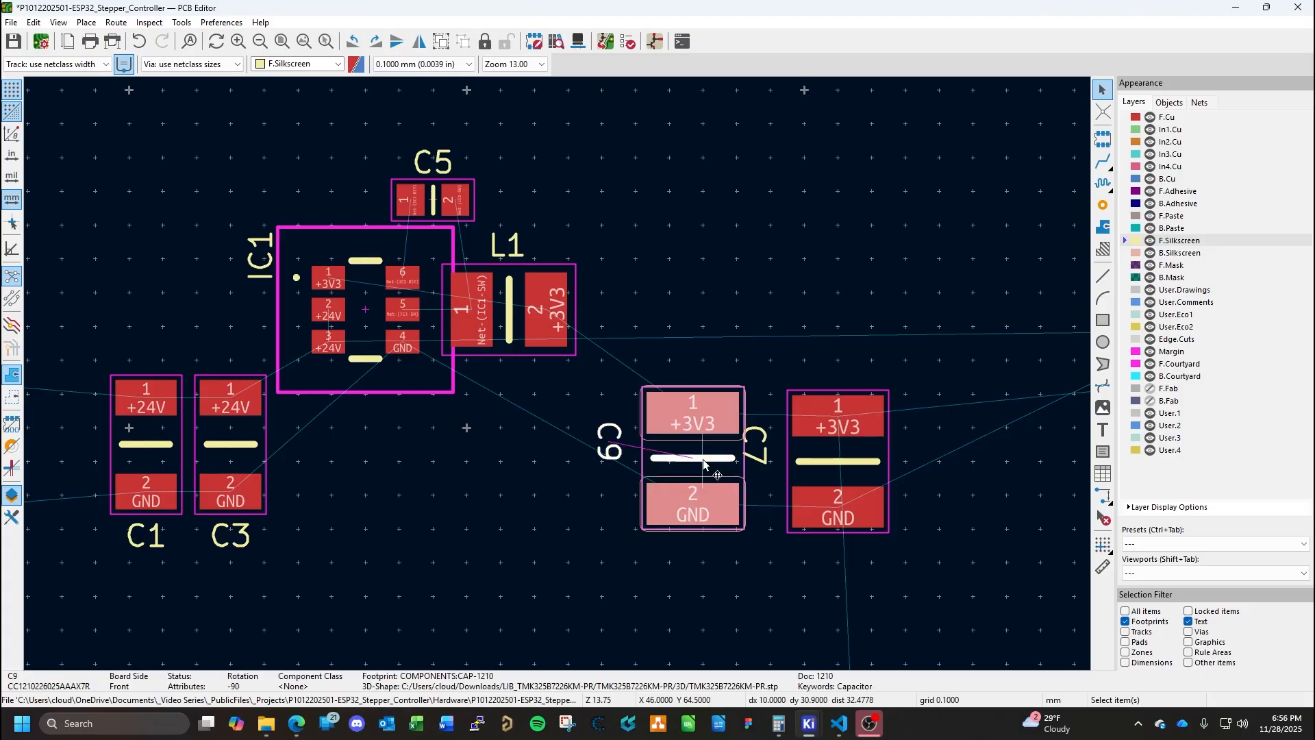
key(m)
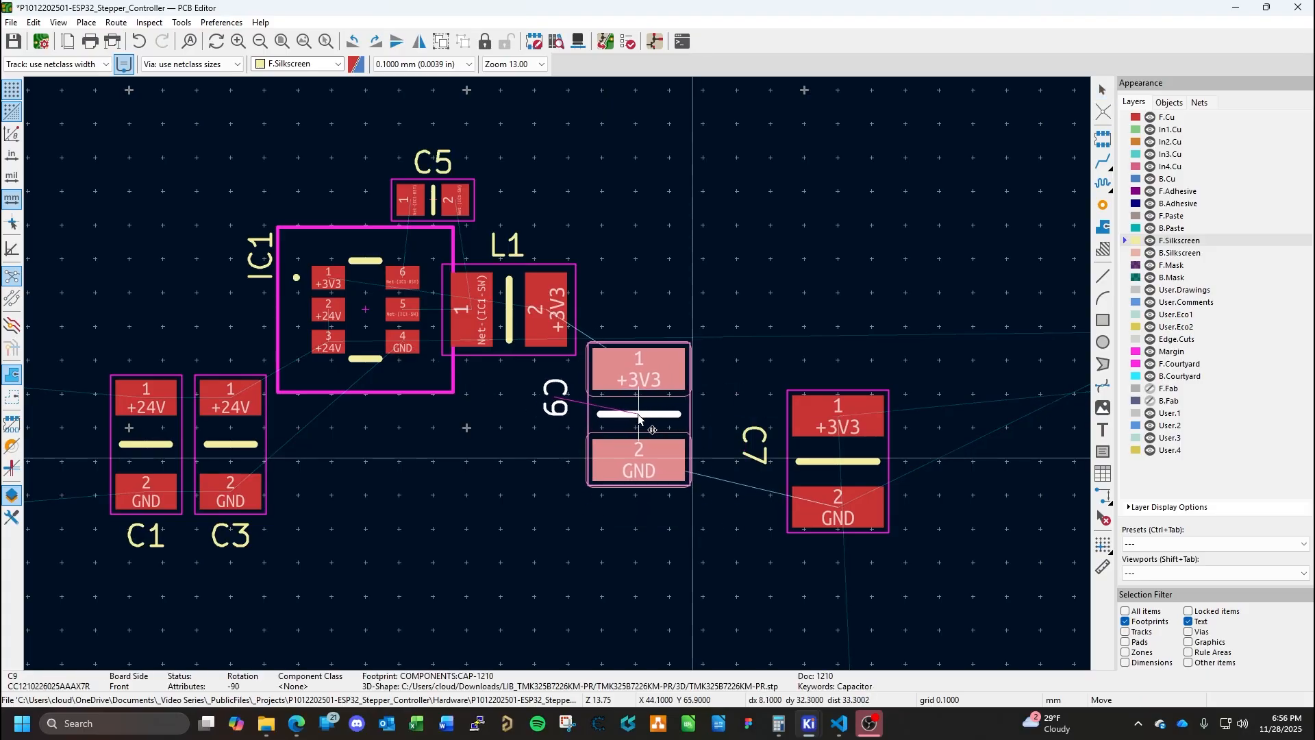
click(639, 415)
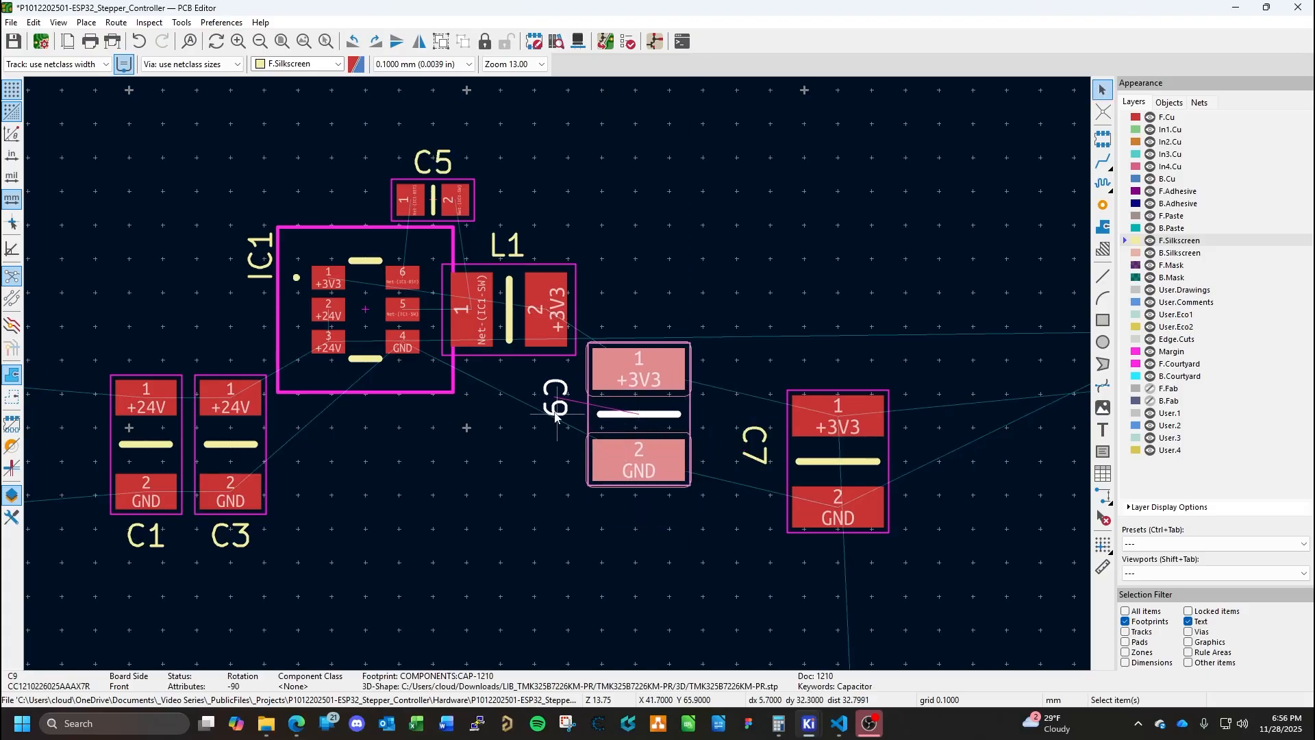
Set C9's position to X 44 mm, Y 66 mm, and place its reference label horizontally below the capacitor.
double_click(643, 413)
click(784, 421)
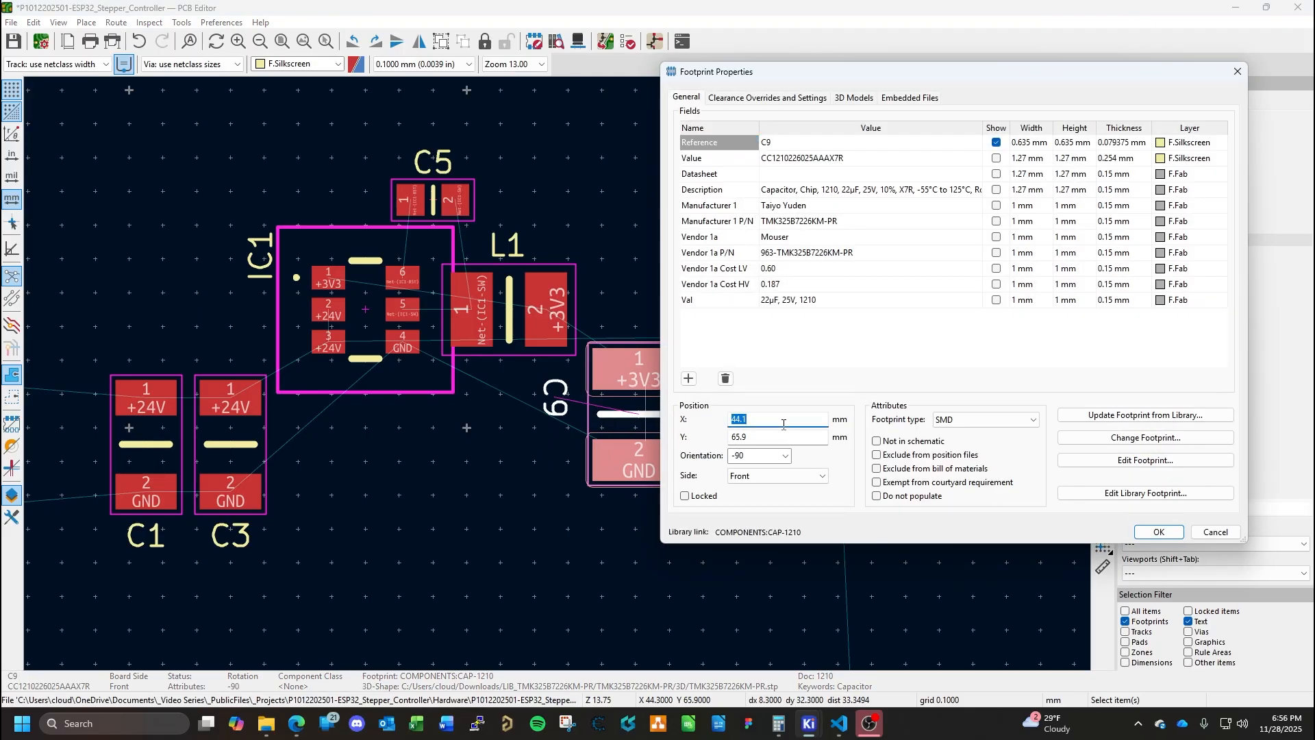
text(44)
key(Tab)
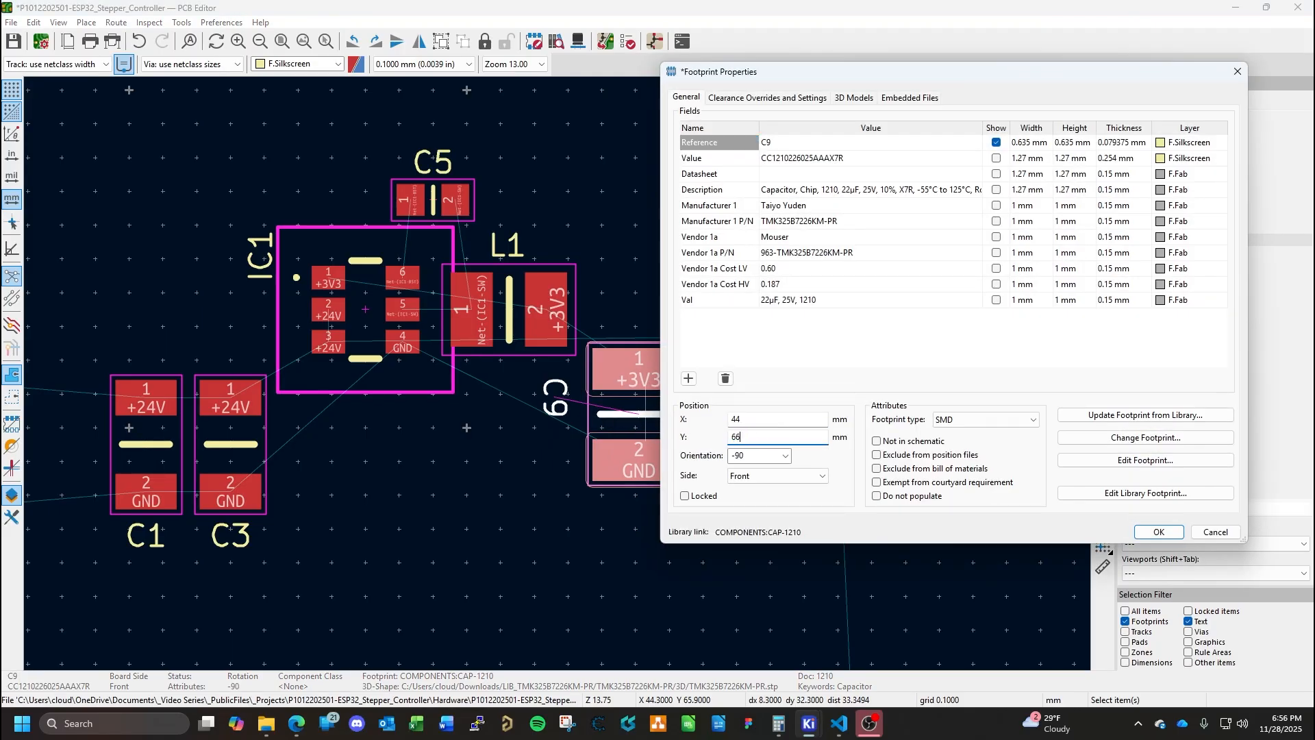
text(66)
key(Return)
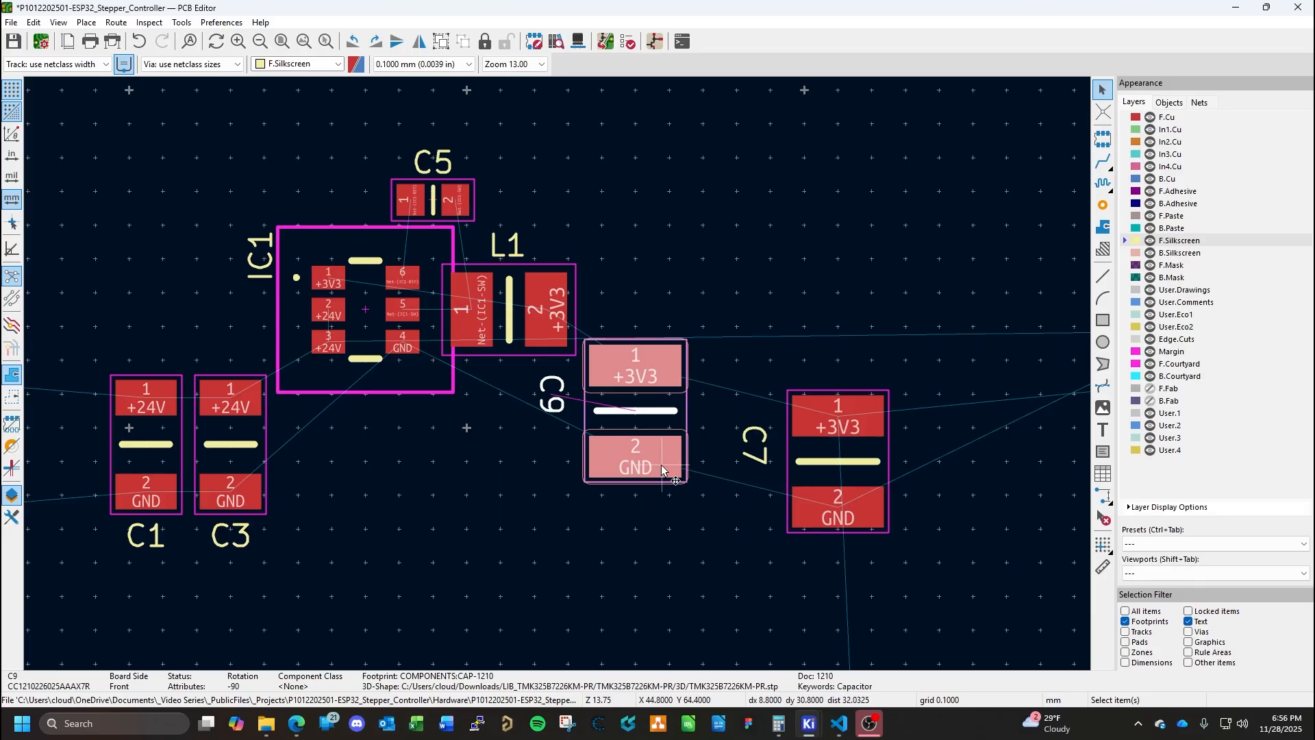
drag(553, 394, 638, 498)
key(r)
Set capacitor C9's Y position to 68 mm.
double_click(646, 419)
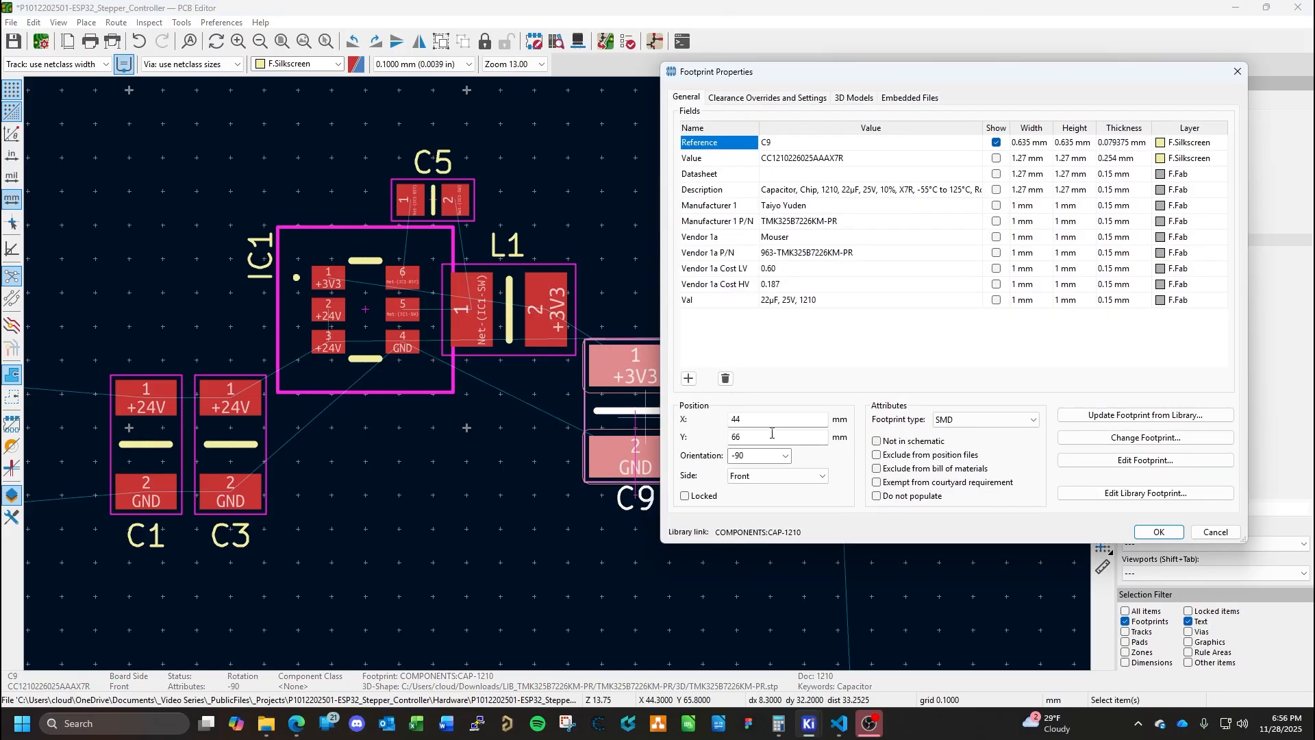
click(768, 433)
text(64)
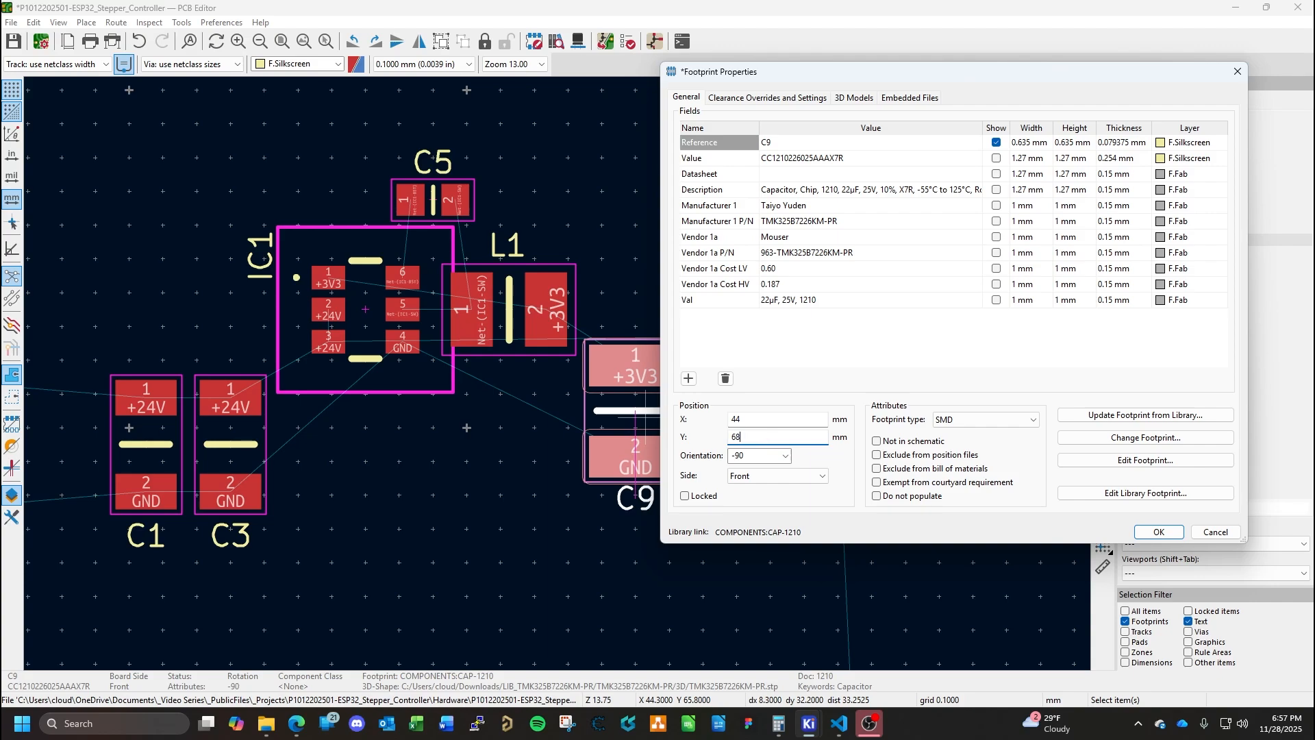
key(Return)
Set capacitor C9's Y position to 67 mm.
double_click(641, 348)
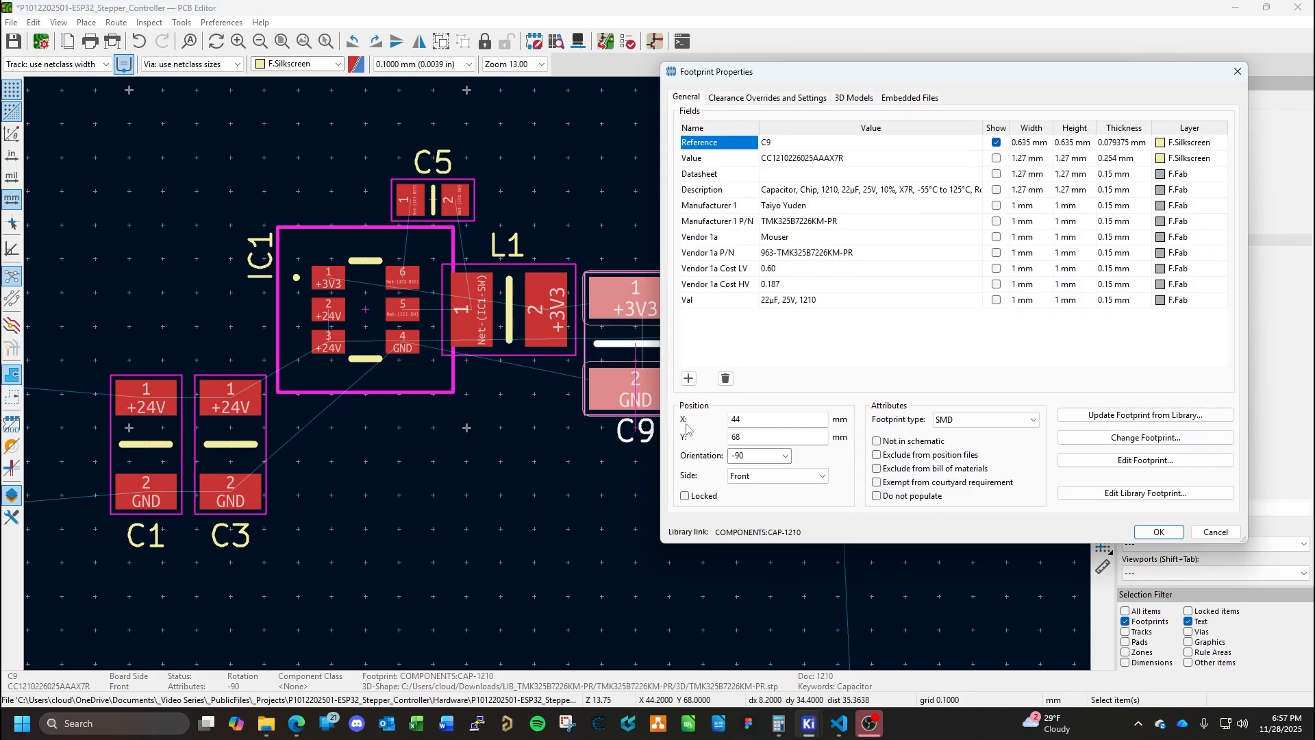
double_click(766, 436)
text(67)
key(Return)
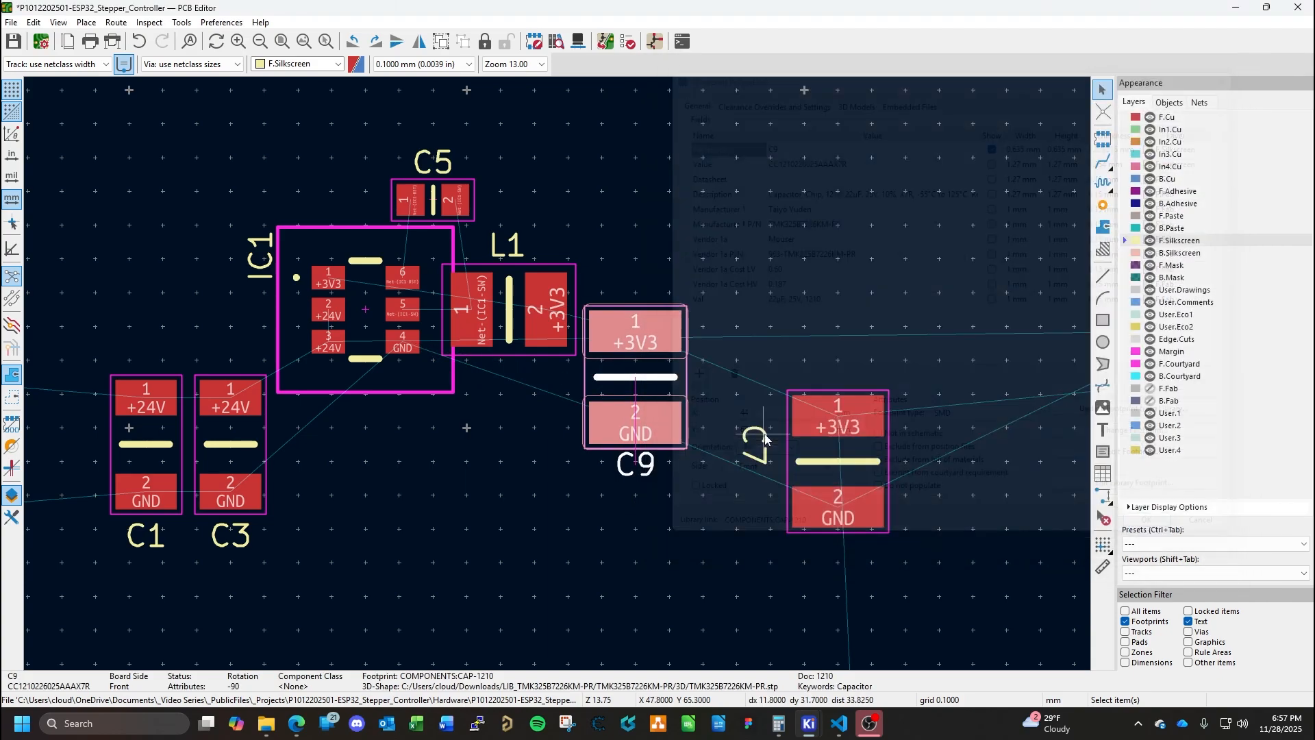
Set capacitor C7's Y position to 67 mm to line it up with C9.
double_click(840, 459)
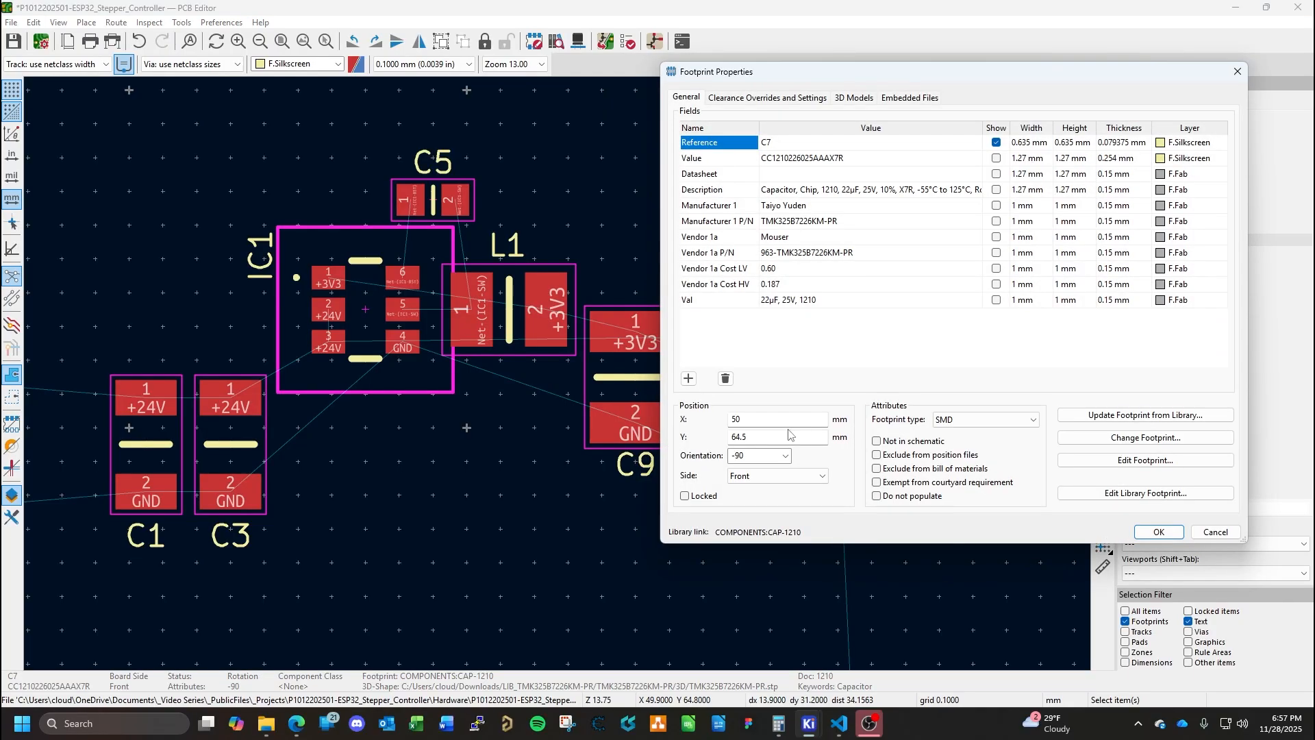
double_click(768, 435)
text(67)
key(Return)
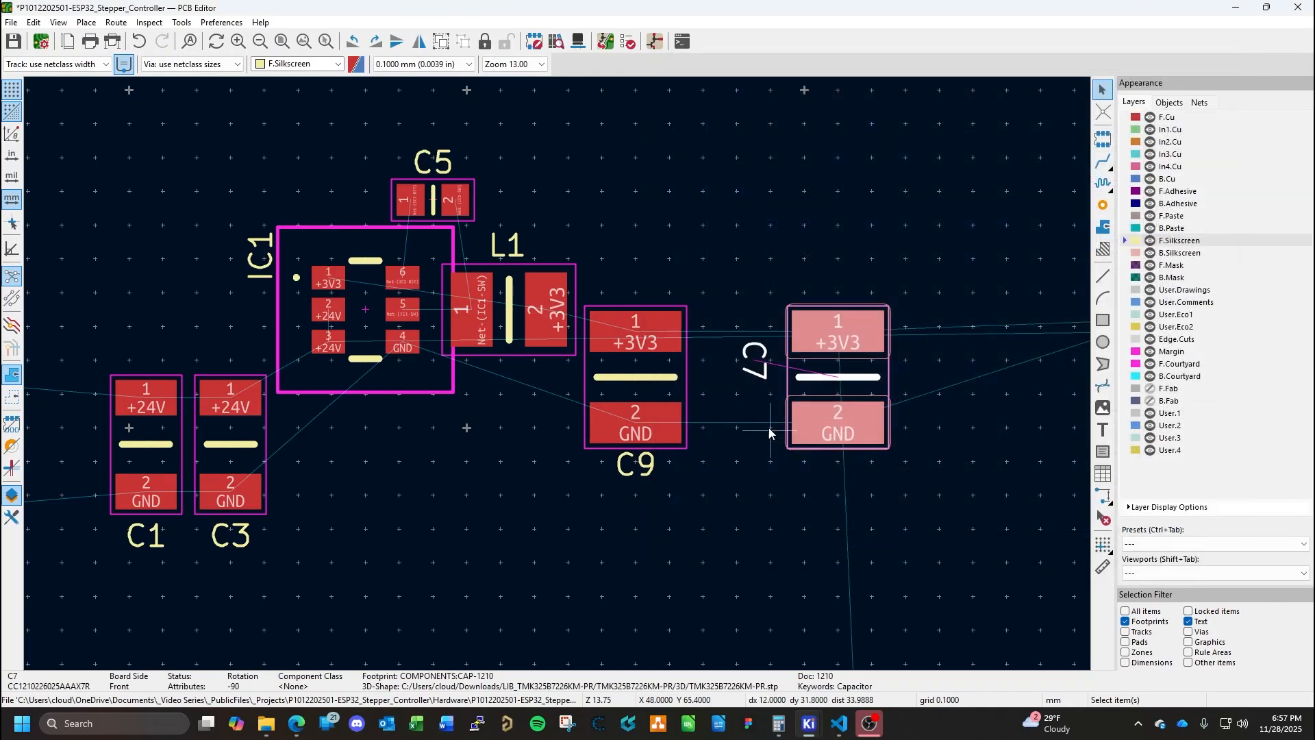
Rotate C7's reference label to horizontal and place it centred below the capacitor.
click(754, 364)
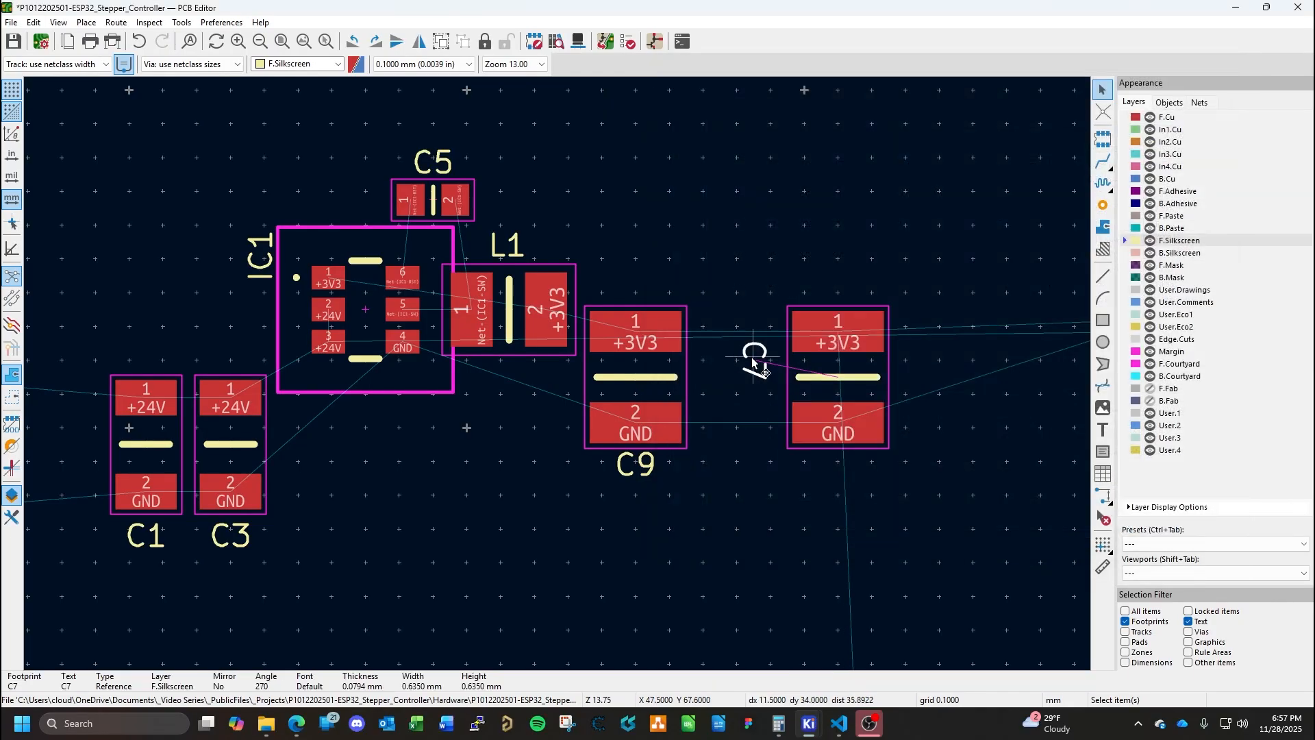
key(m)
key(r)
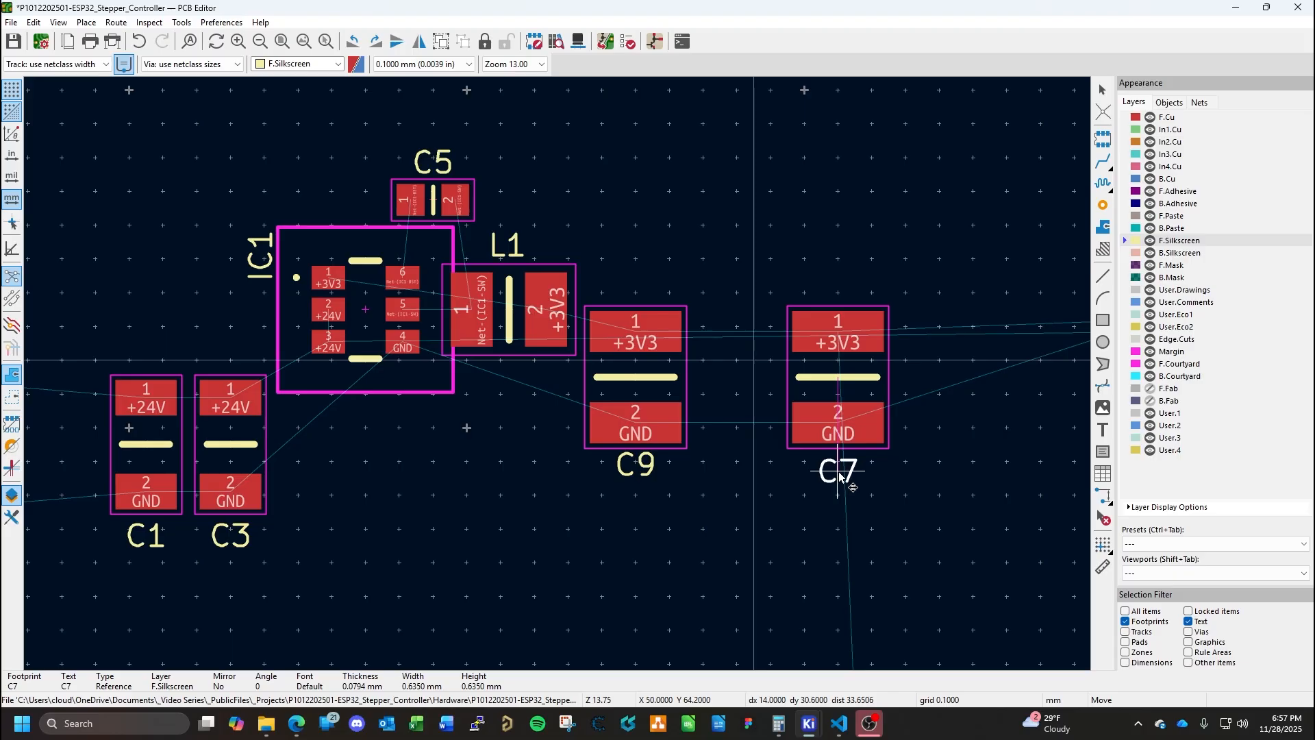
click(843, 475)
Set capacitor C7's X position to 48 mm to bring it next to C9.
double_click(838, 404)
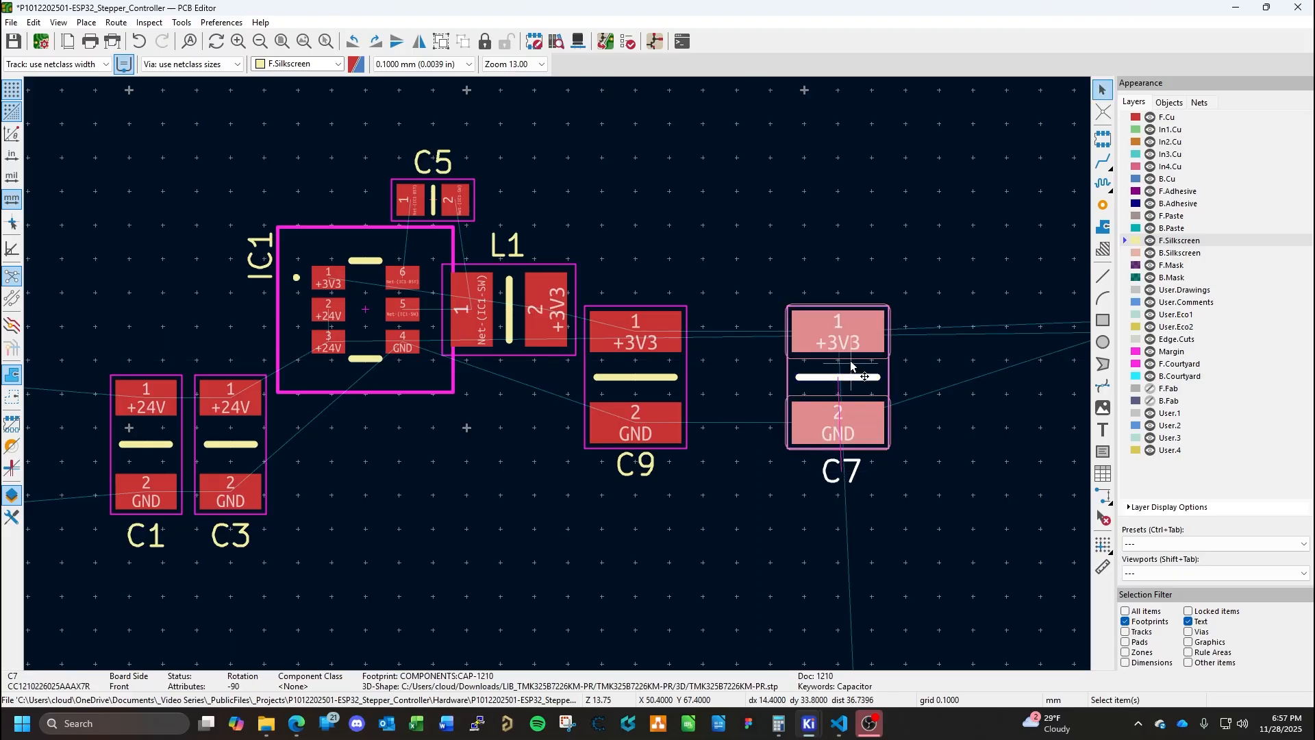
click(760, 420)
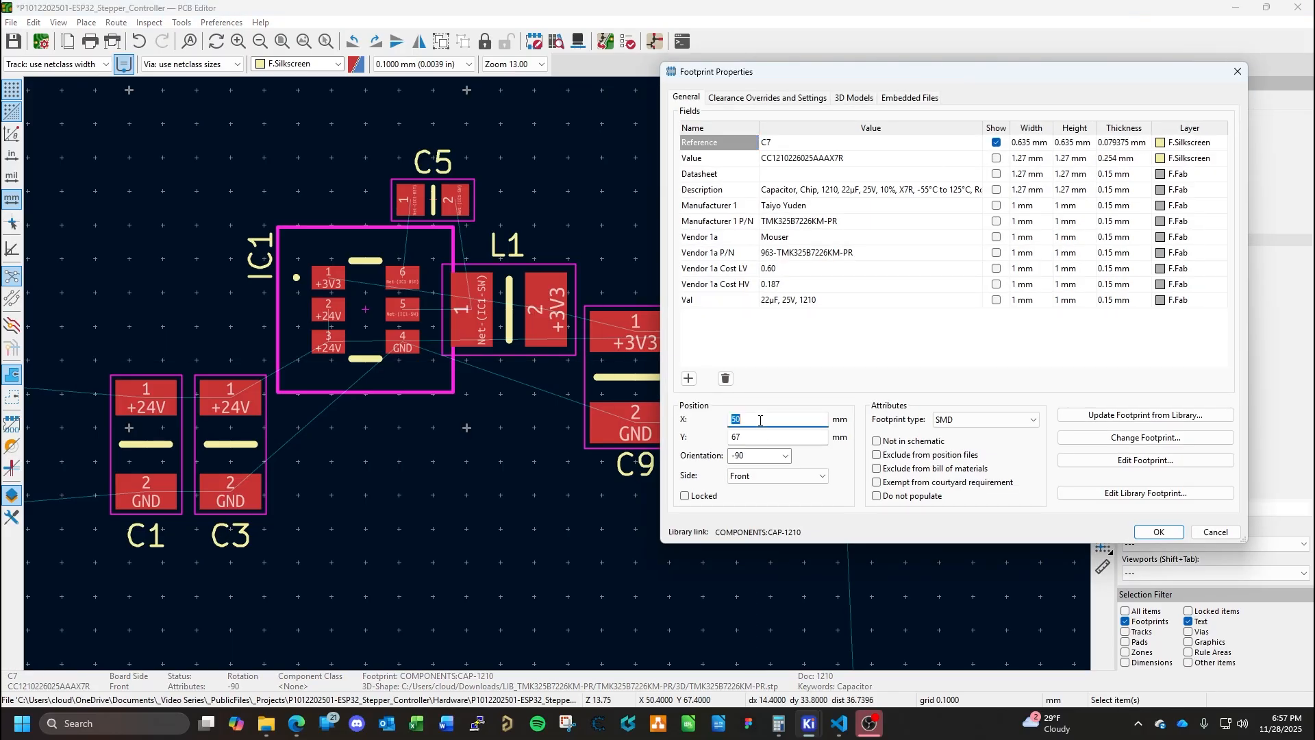
text(48)
key(Return)
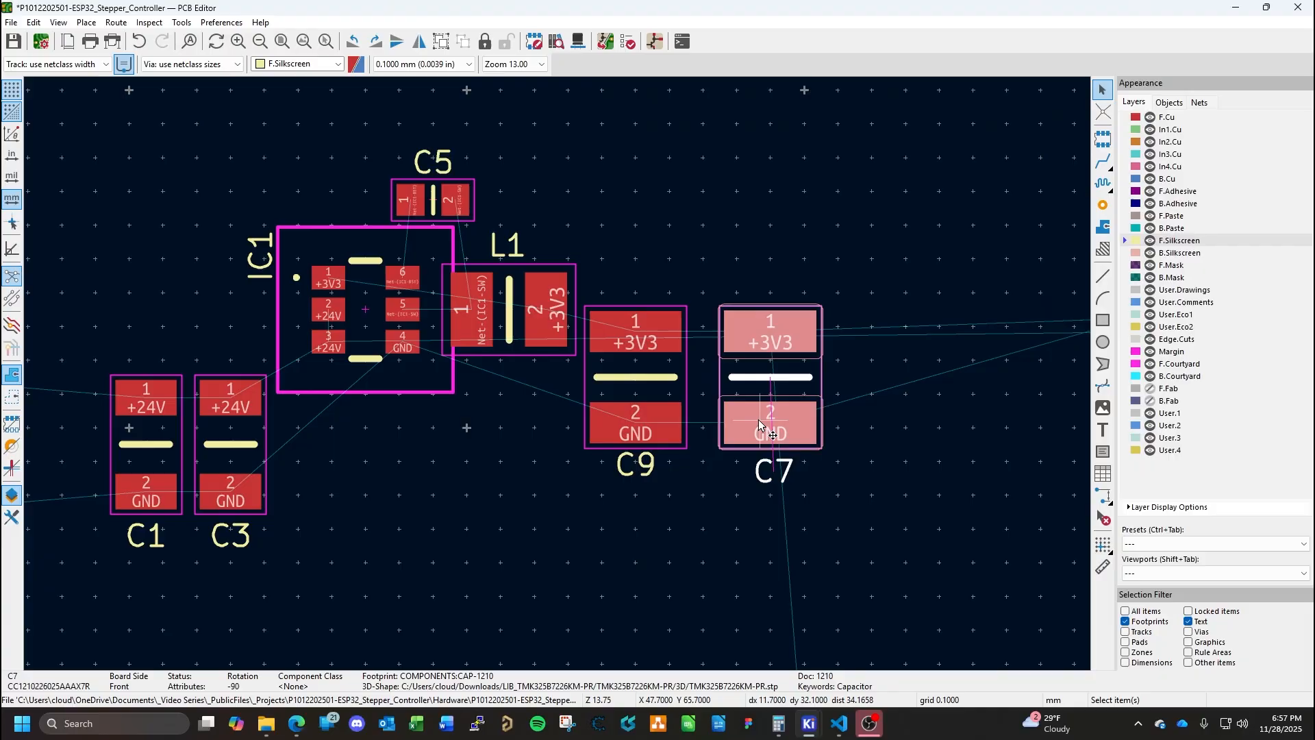
click(795, 508)
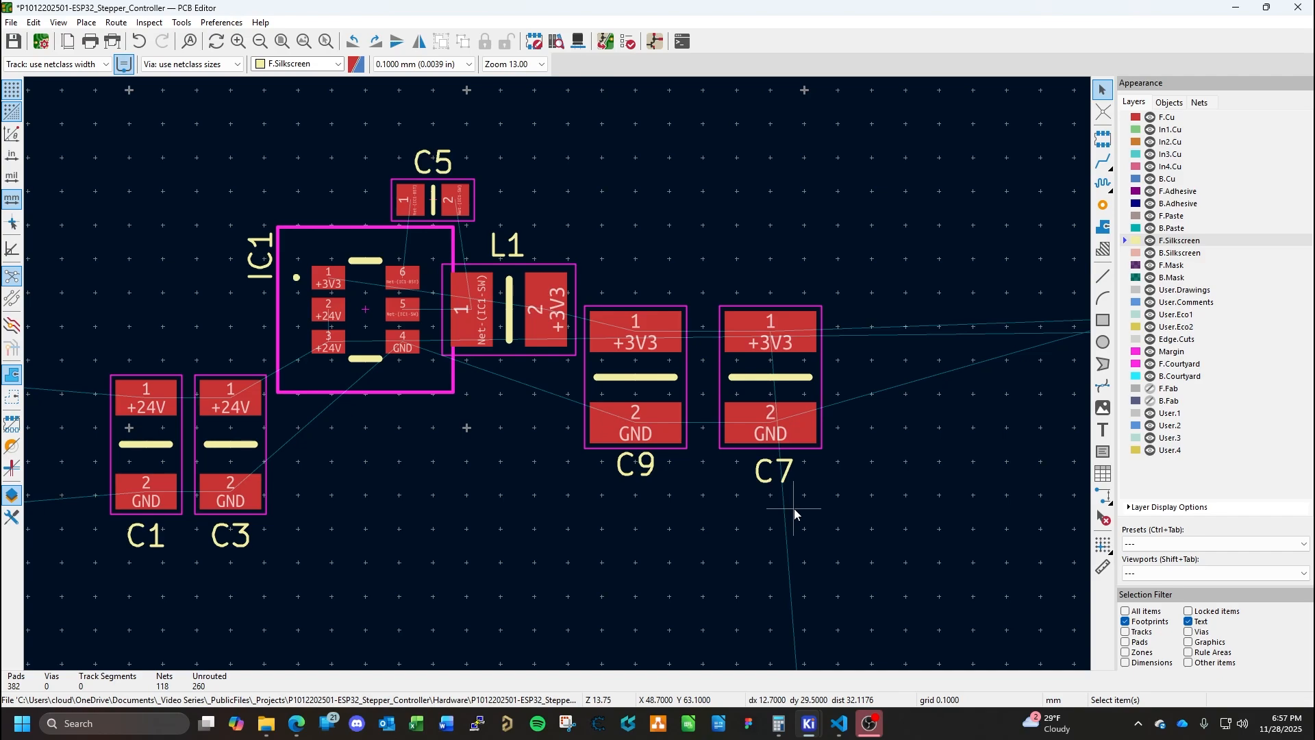
Move regulator IC2 directly below IC1 and rotate it to match IC1's orientation.
scroll(795, 514, down, 5)
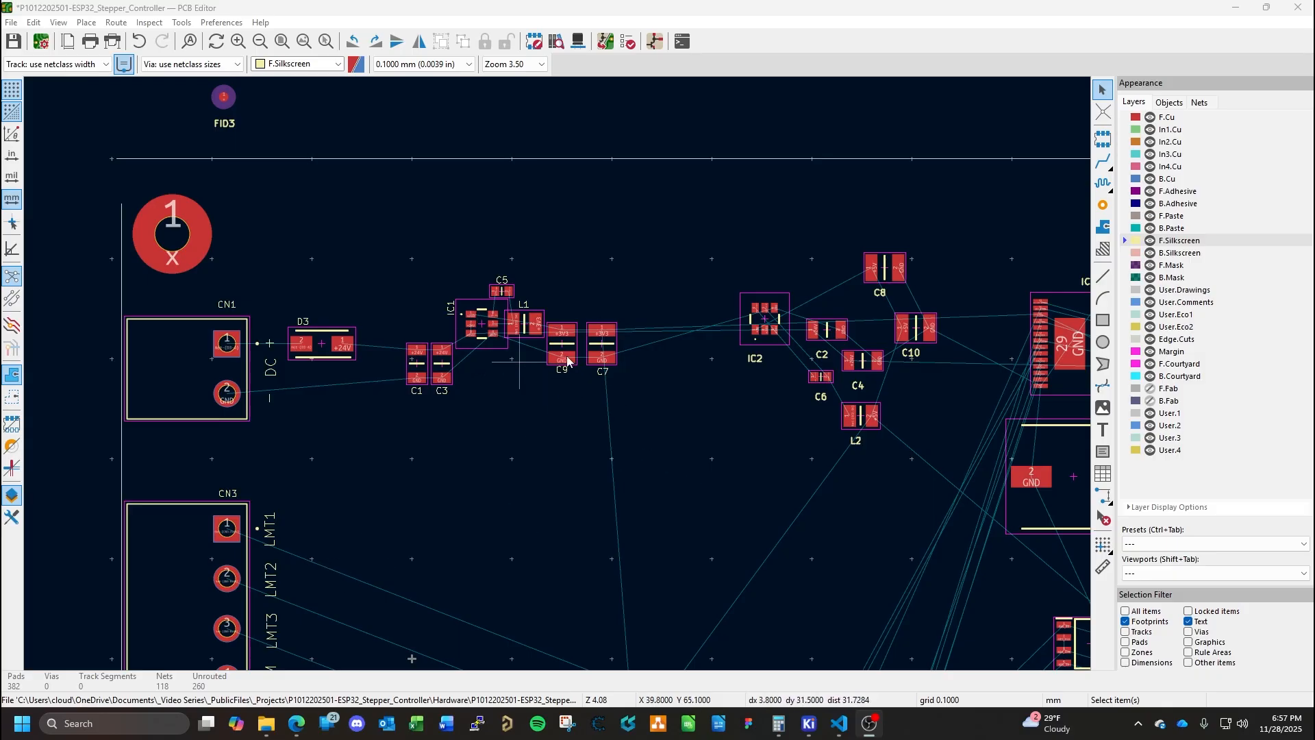
click(779, 313)
drag(778, 313, 484, 477)
key(r)
key(r)
key(r)
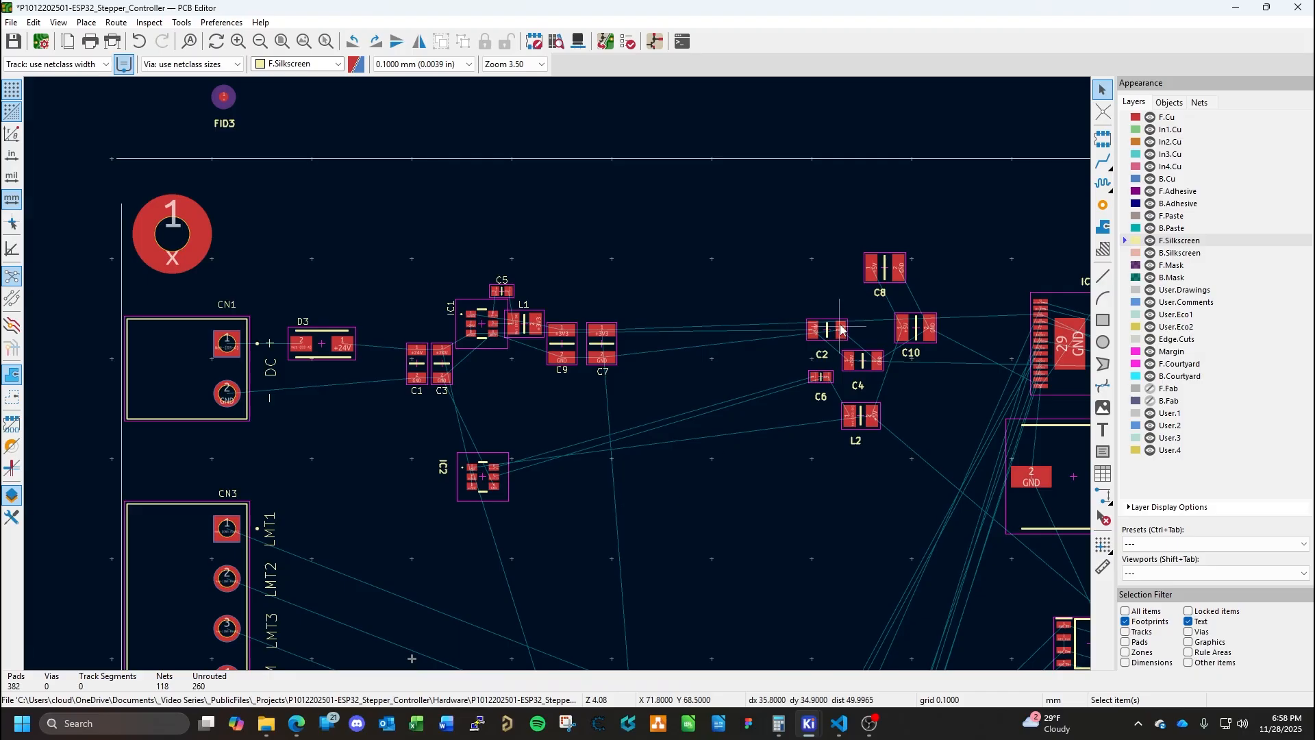
Move capacitor C8 to the lower right of IC2 and rotate it to vertical.
click(883, 267)
drag(884, 267, 537, 509)
key(r)
Move capacitor C10 to the right of C8 and rotate it to vertical with its +5V pad on top.
double_click(921, 334)
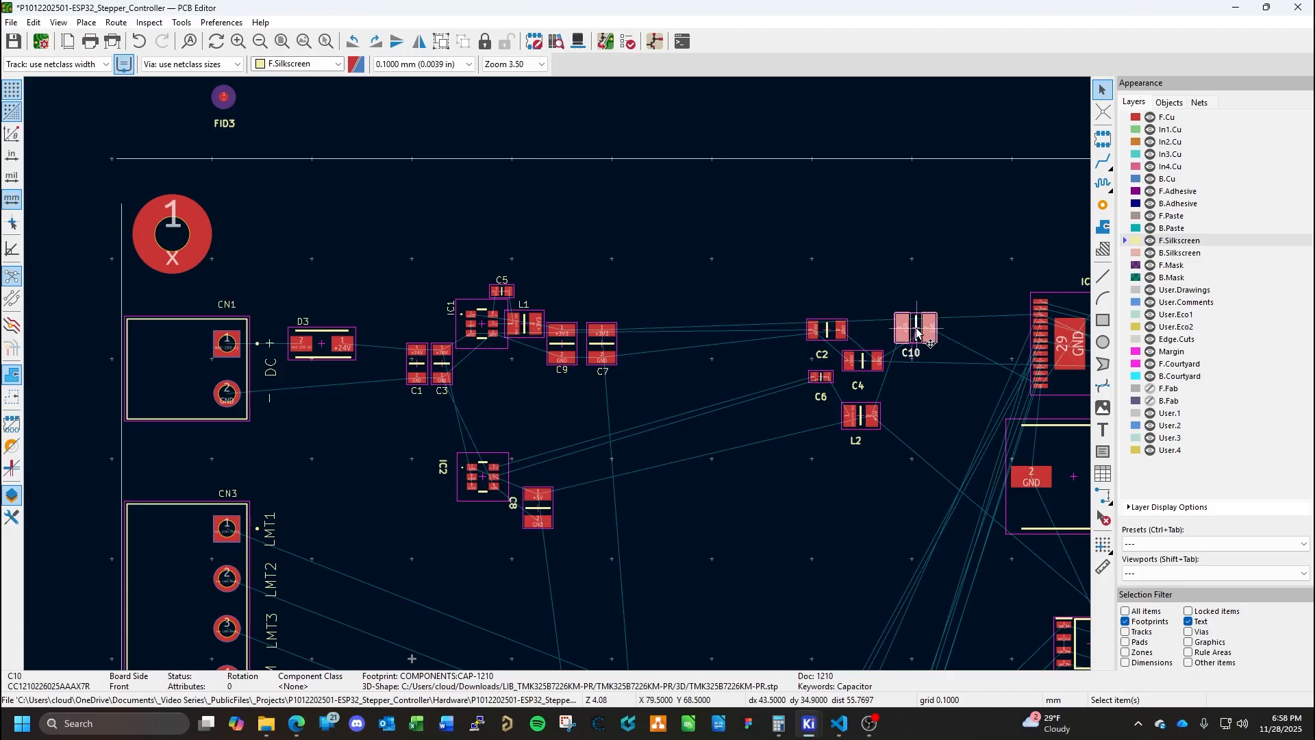
key(Escape)
drag(916, 329, 590, 508)
key(r)
key(r)
key(r)
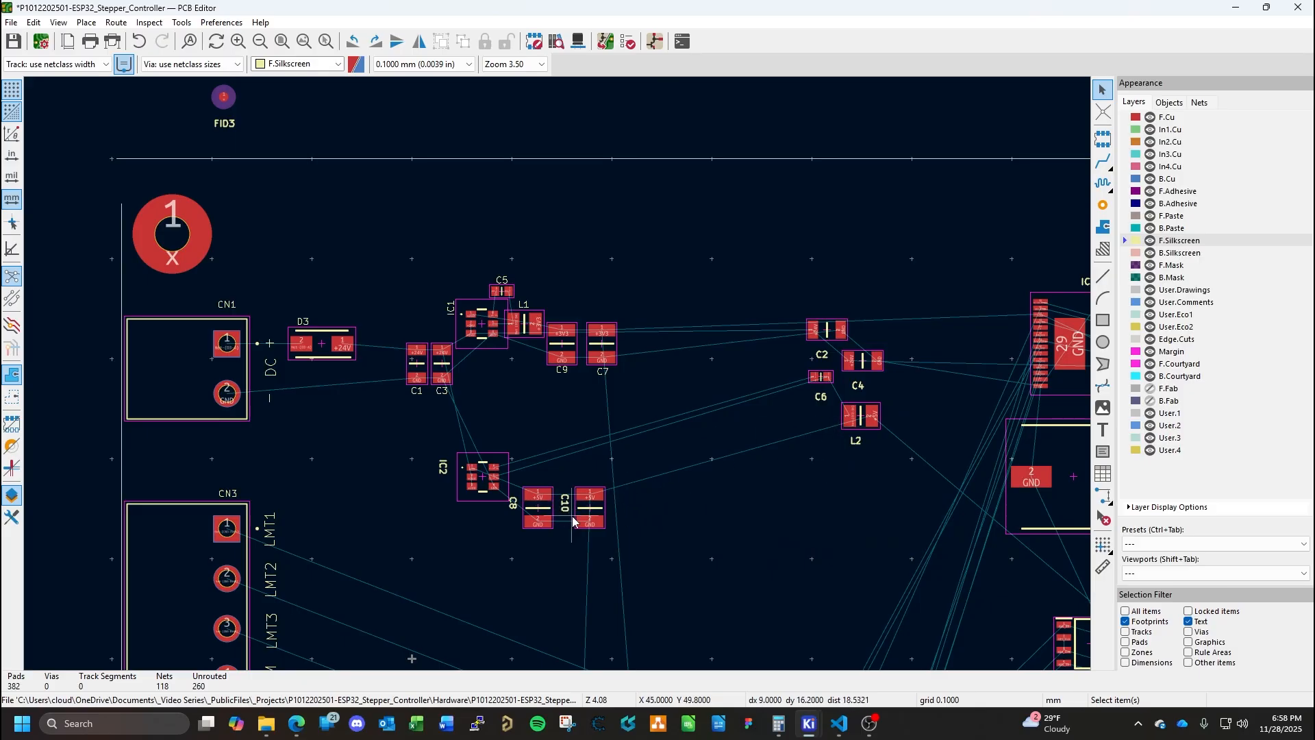
Rotate capacitor C10's reference label to horizontal and place it centred below the capacitor.
double_click(567, 507)
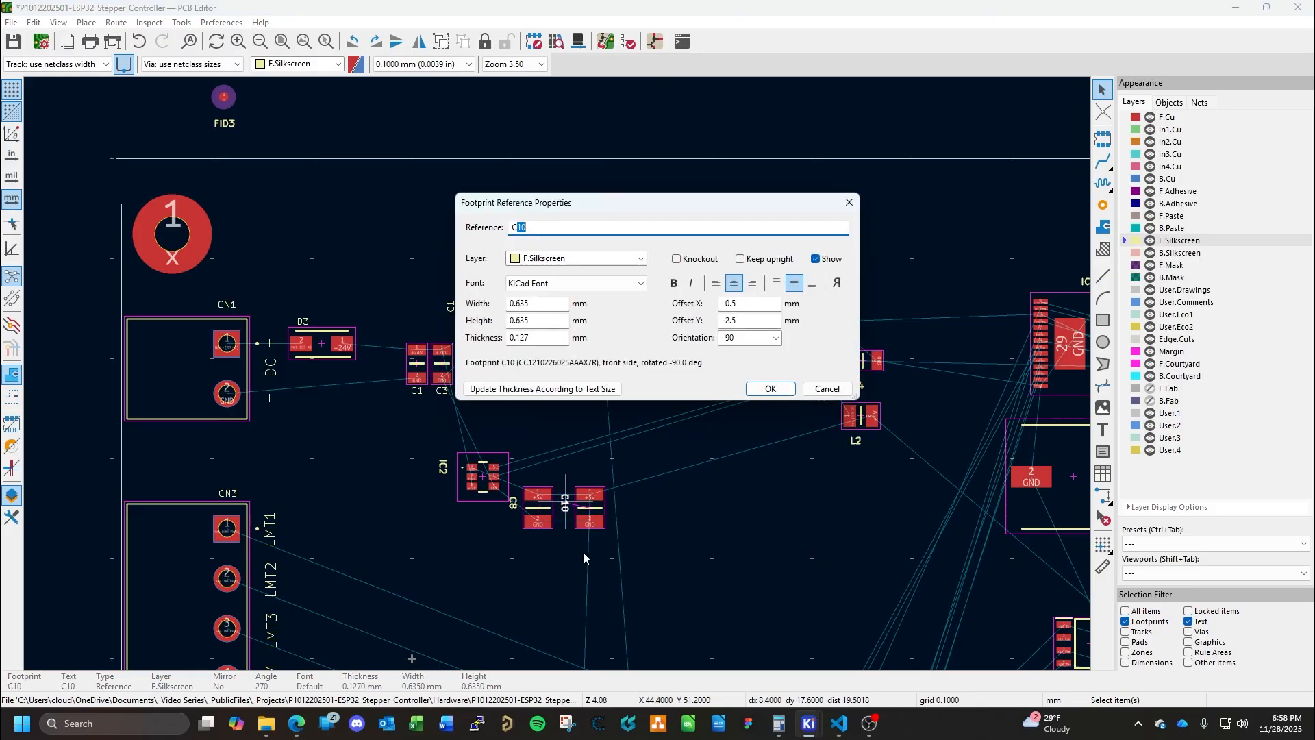
key(Escape)
key(m)
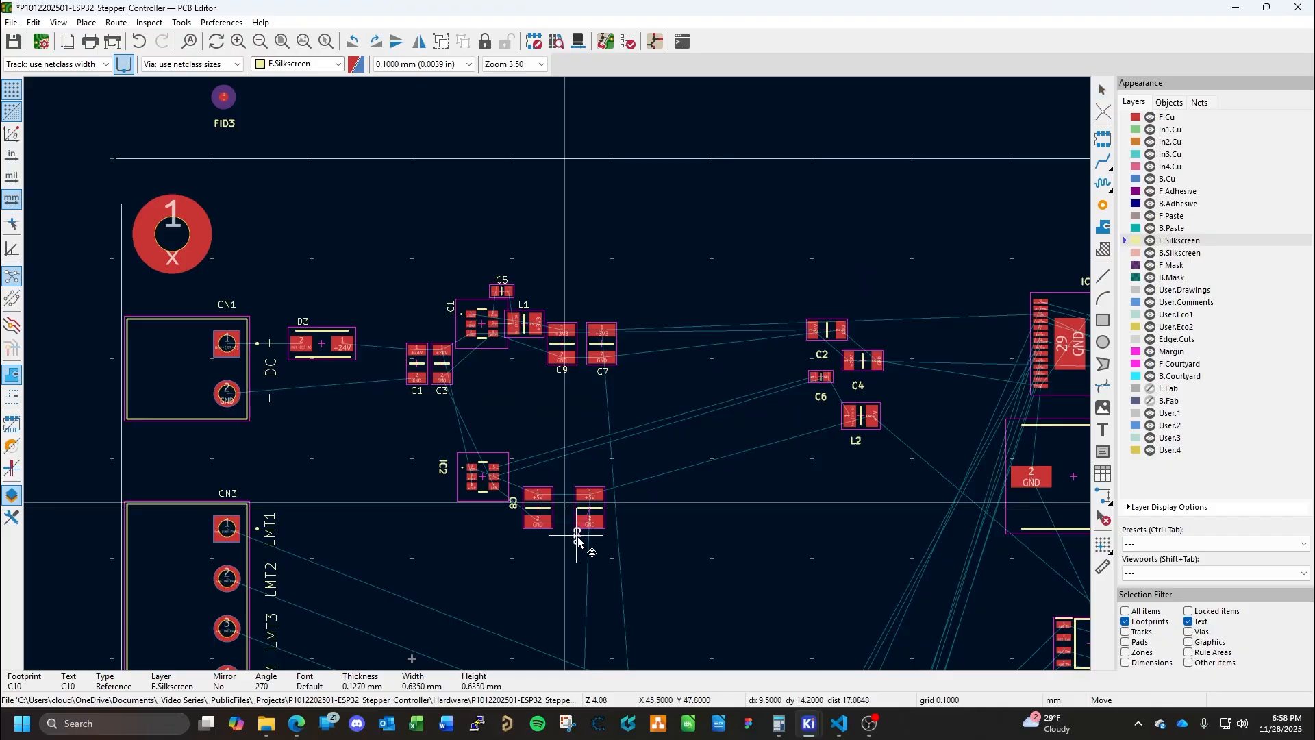
key(r)
click(591, 539)
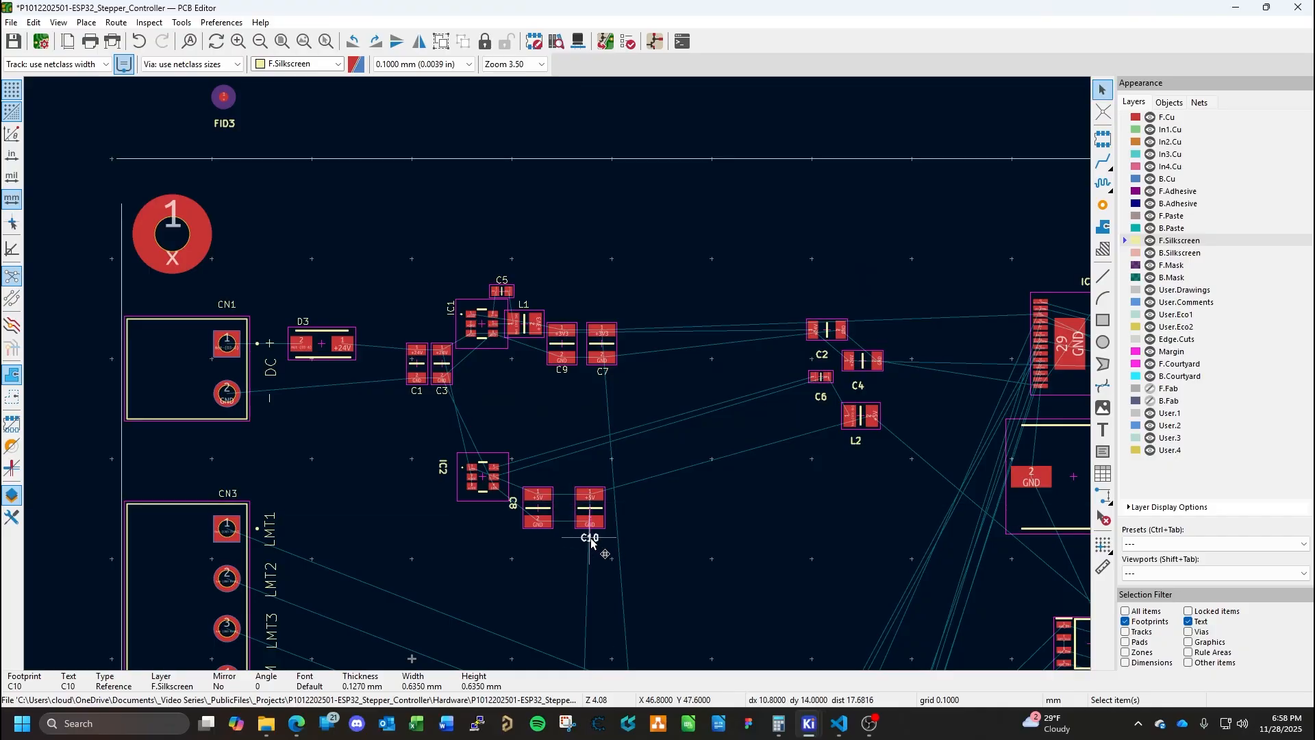
key(Escape)
Rotate capacitor C8's reference label to horizontal and place it centred below the capacitor.
click(514, 505)
key(m)
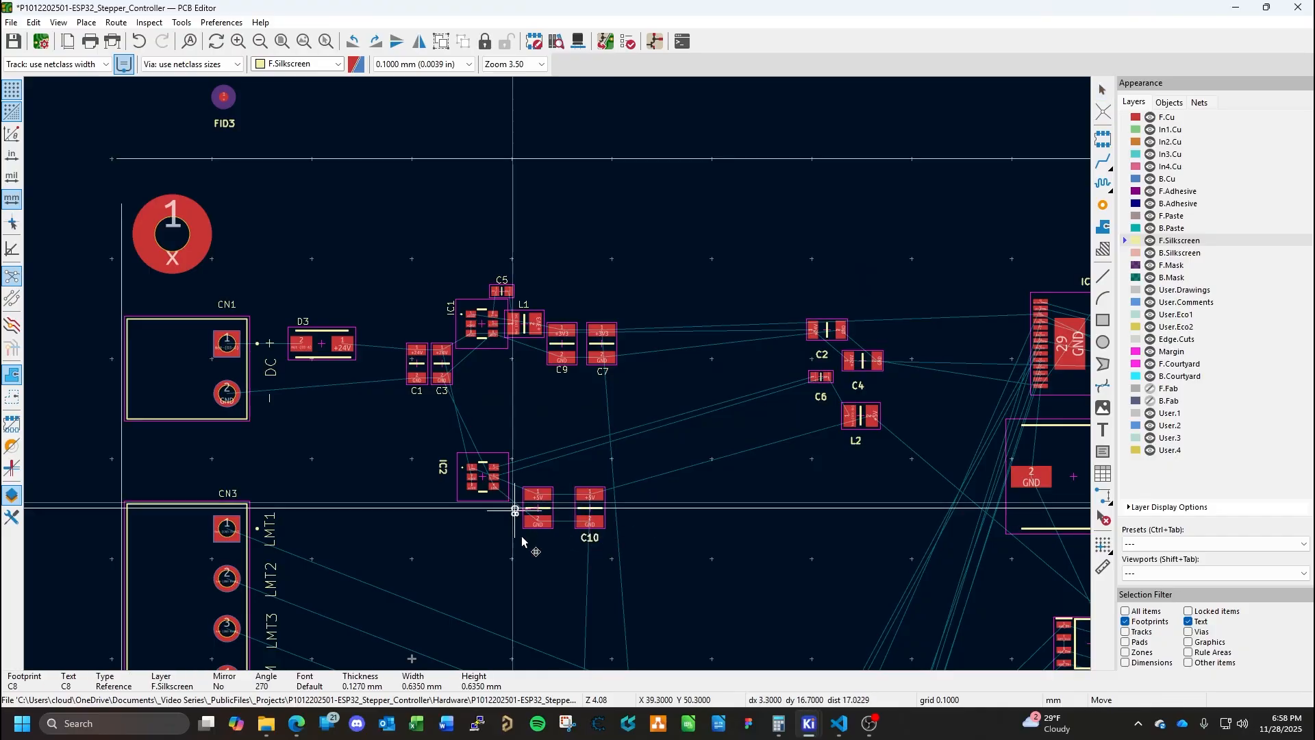
key(r)
click(537, 541)
key(Escape)
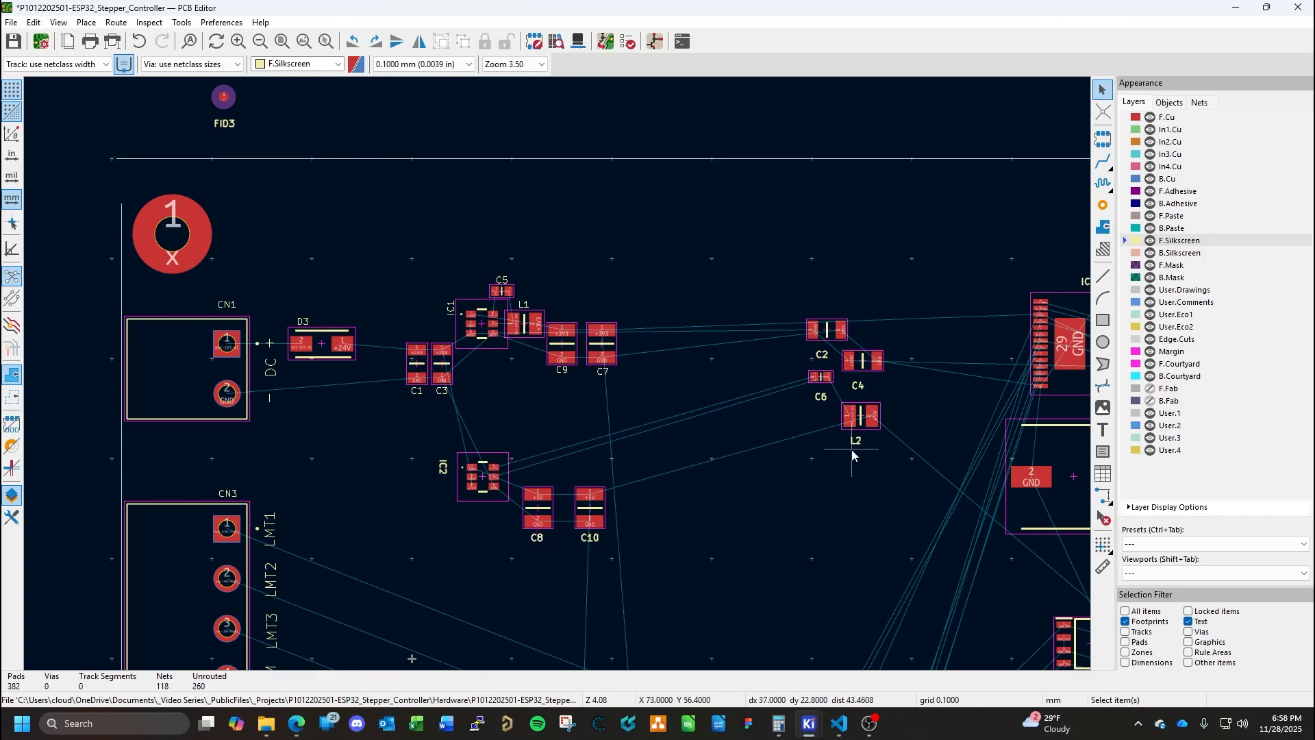
Bring inductor L2 to the upper right of C10 and move its reference label above the part.
click(862, 424)
key(m)
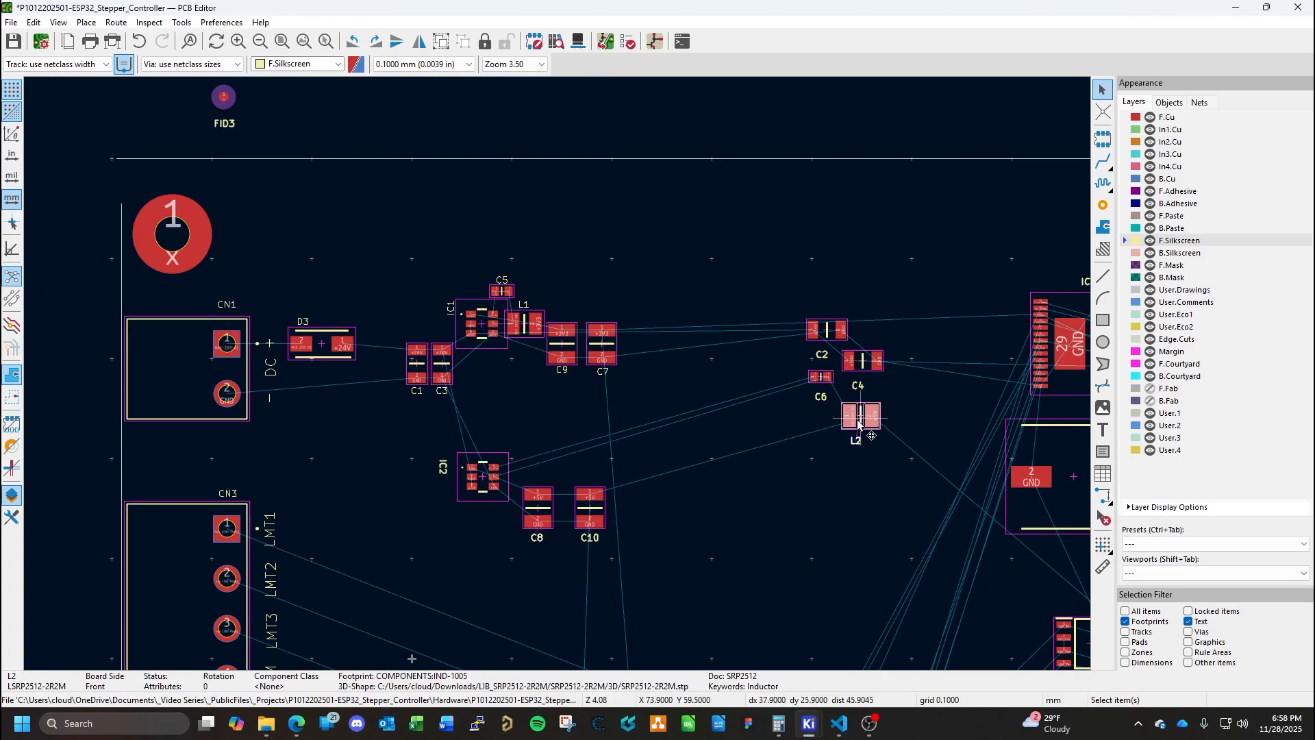
click(656, 469)
click(665, 504)
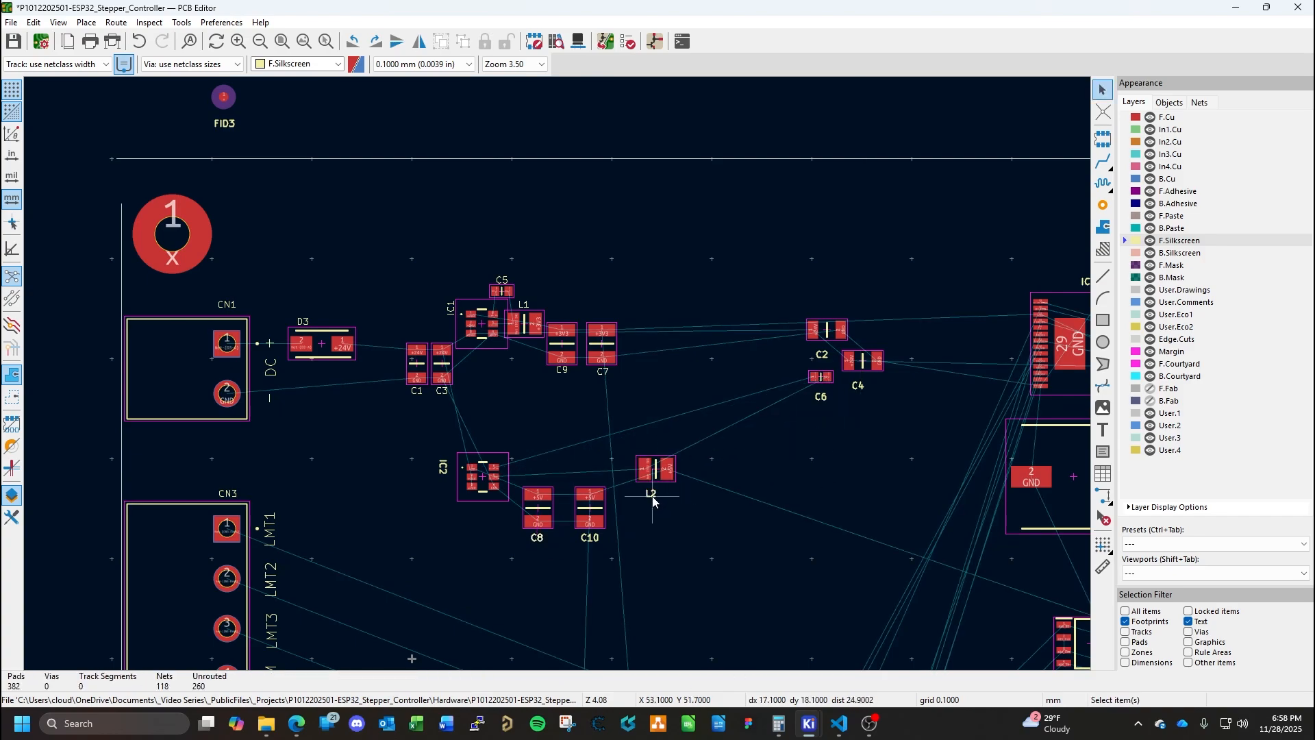
double_click(652, 496)
key(Escape)
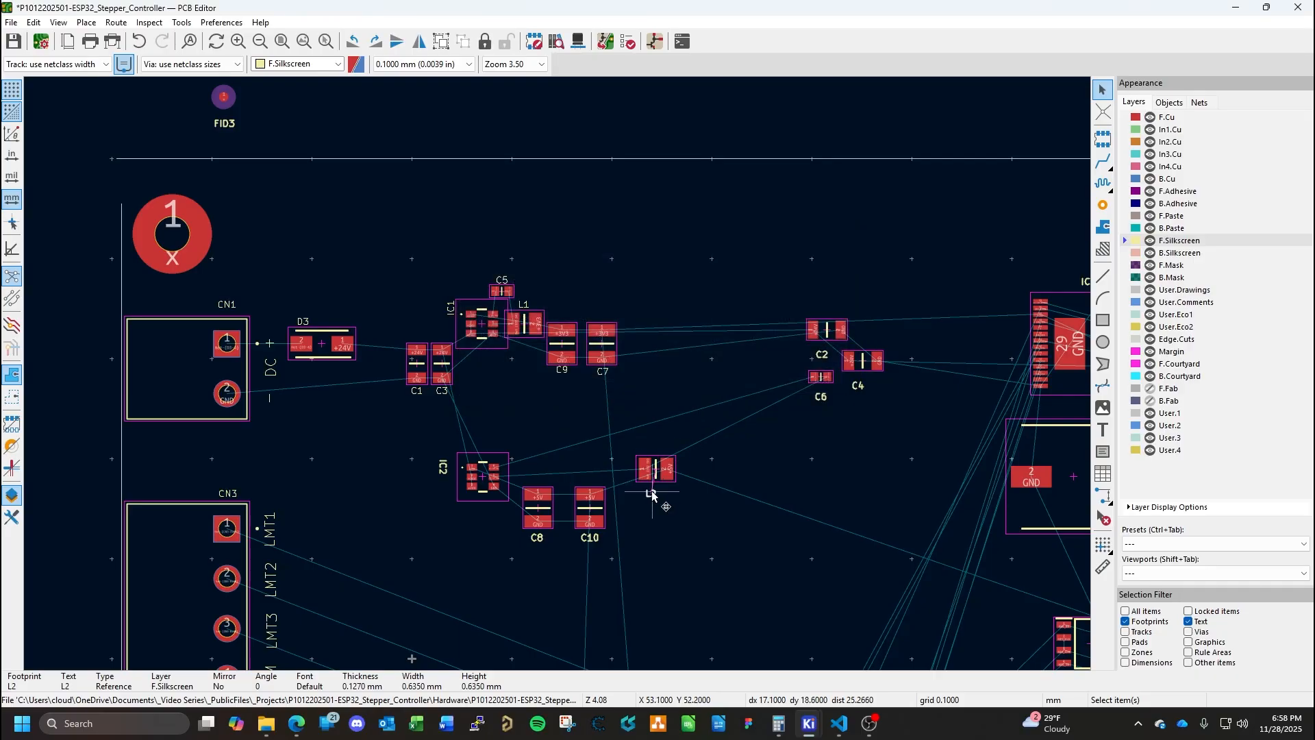
key(m)
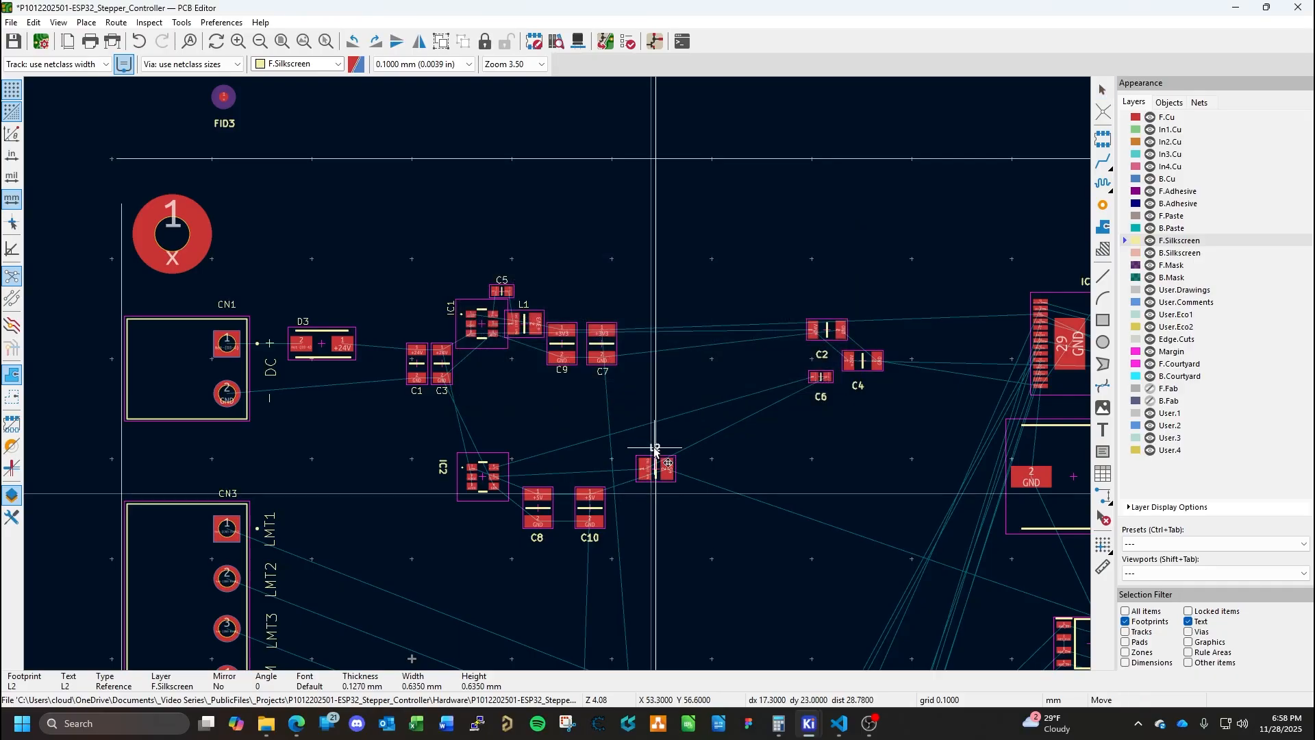
click(656, 450)
Place inductor L2 immediately right of IC2, directly above capacitor C8.
click(656, 470)
key(m)
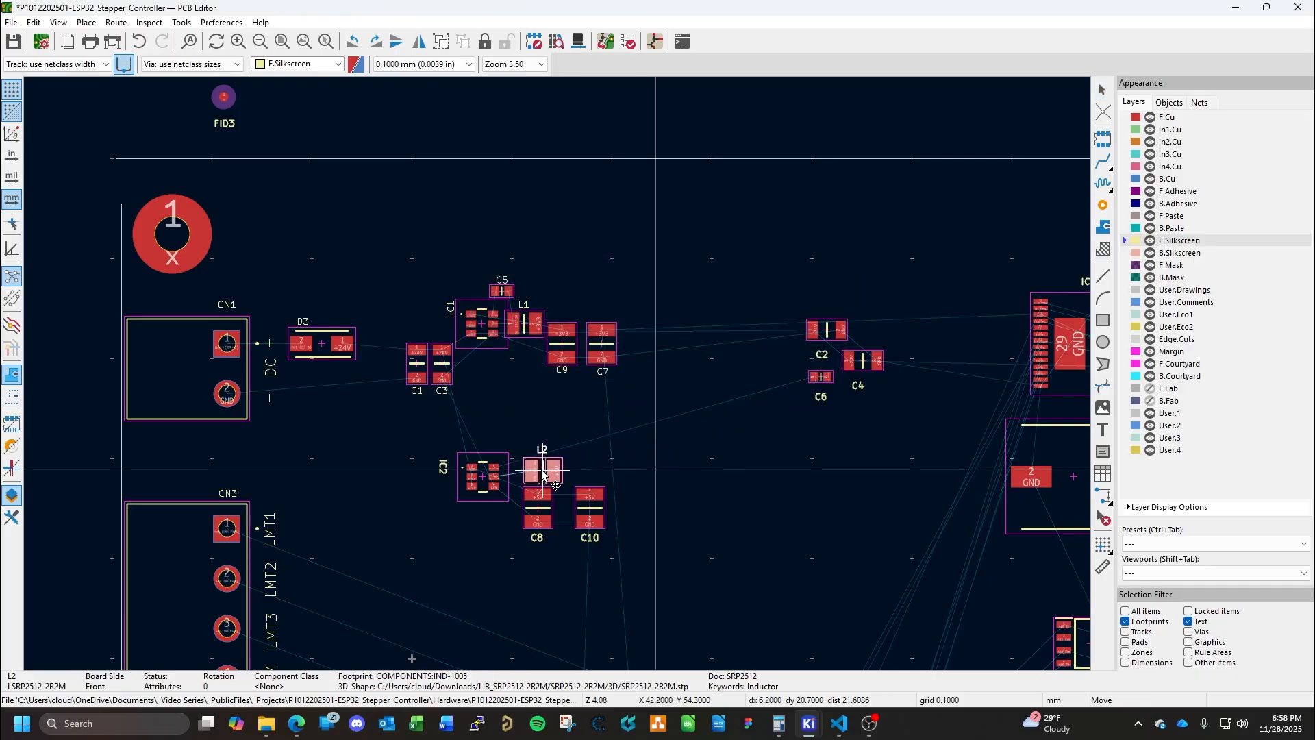
click(540, 473)
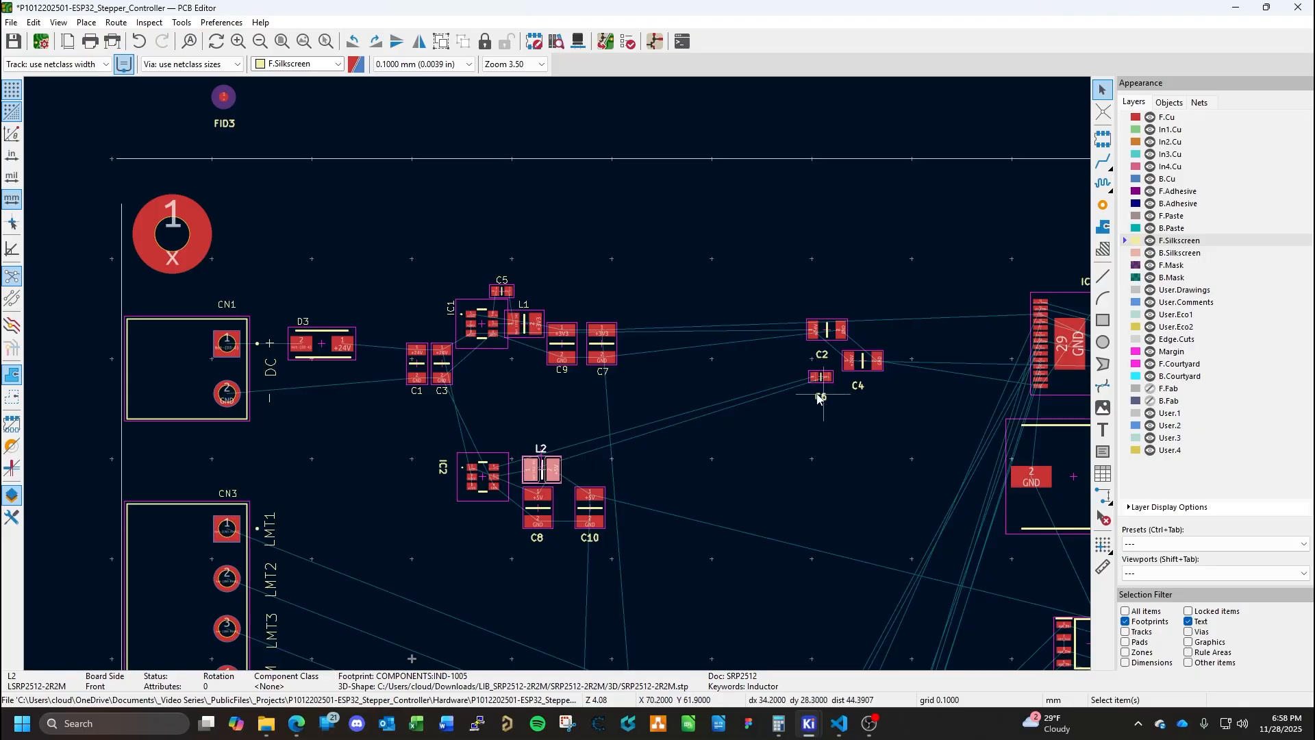
Bring capacitor C6 to the open area right of L2 and move its reference label above the part.
drag(850, 373, 719, 440)
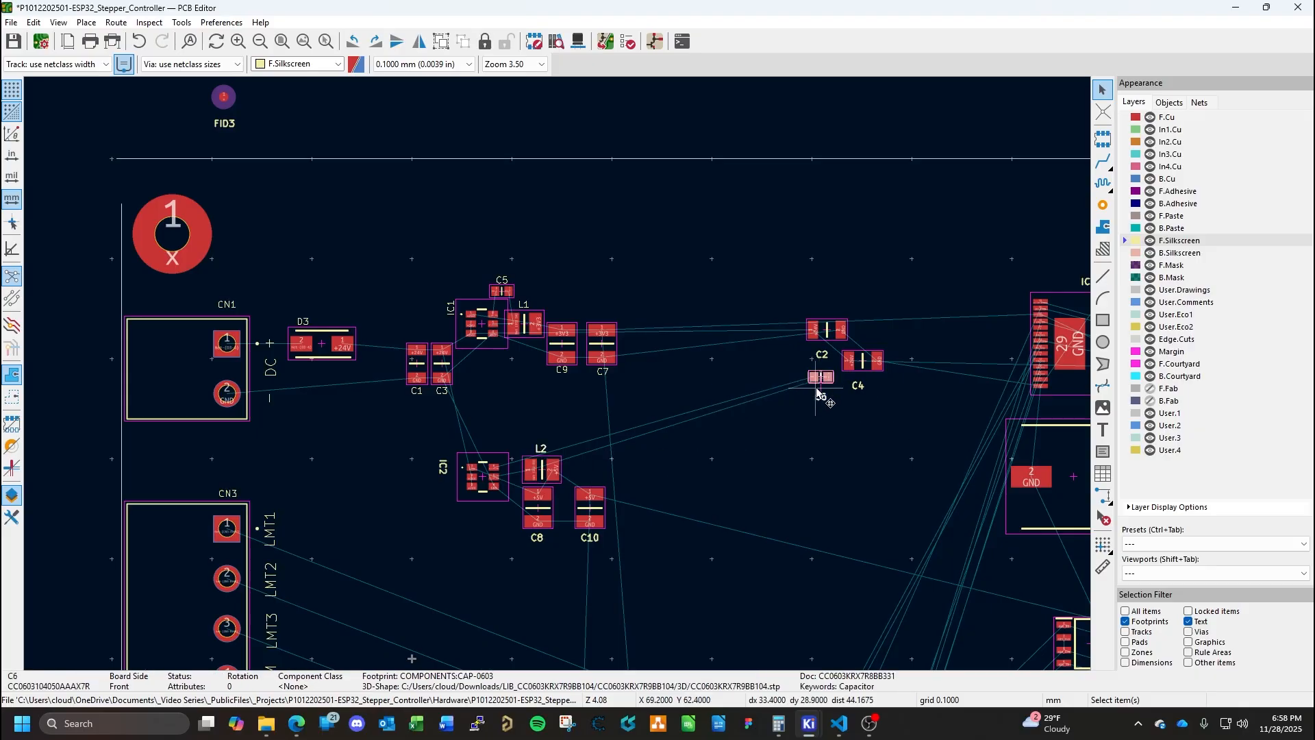
key(m)
click(680, 450)
click(705, 470)
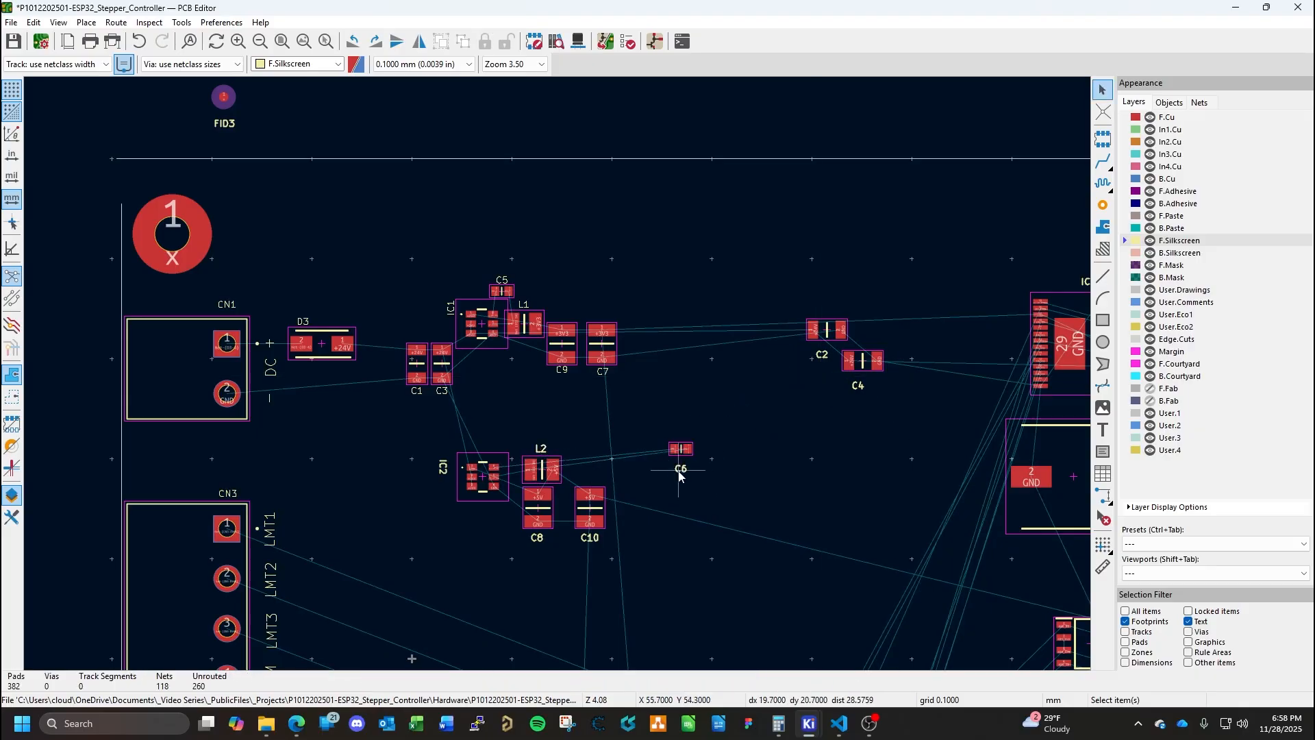
click(679, 472)
key(m)
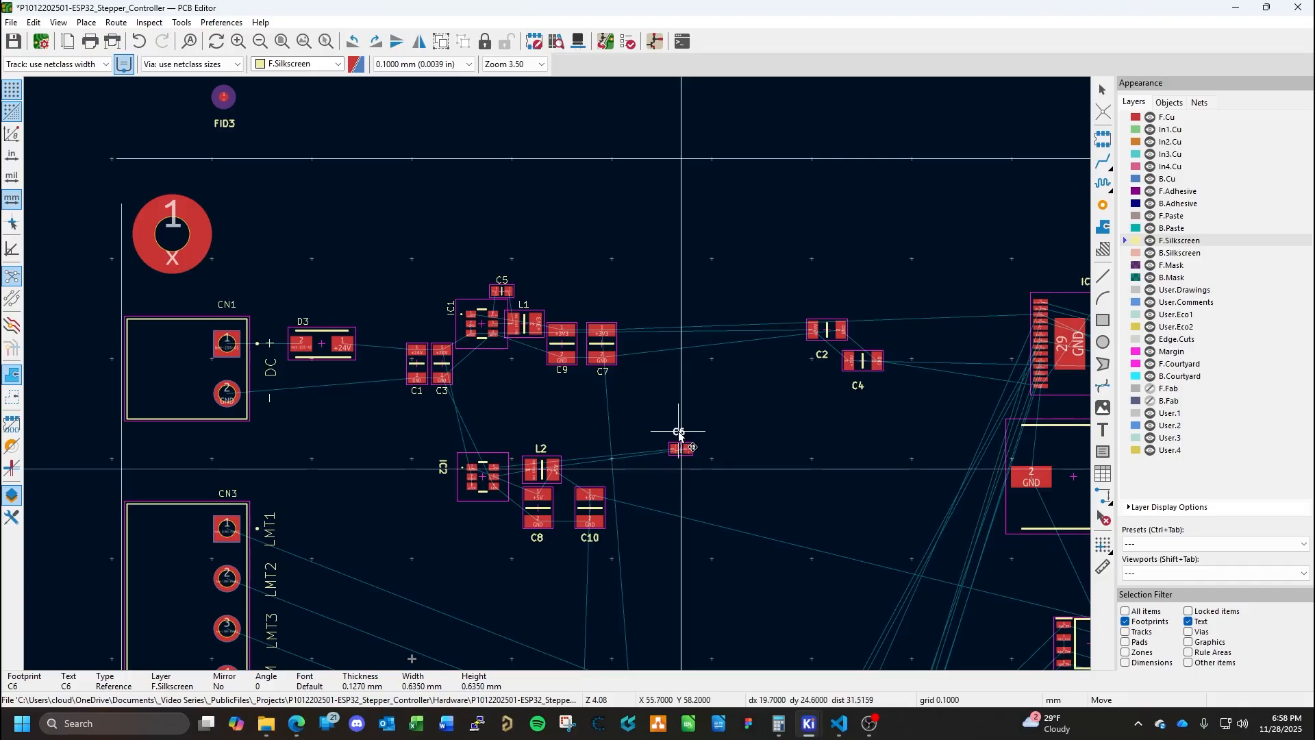
click(679, 435)
click(708, 459)
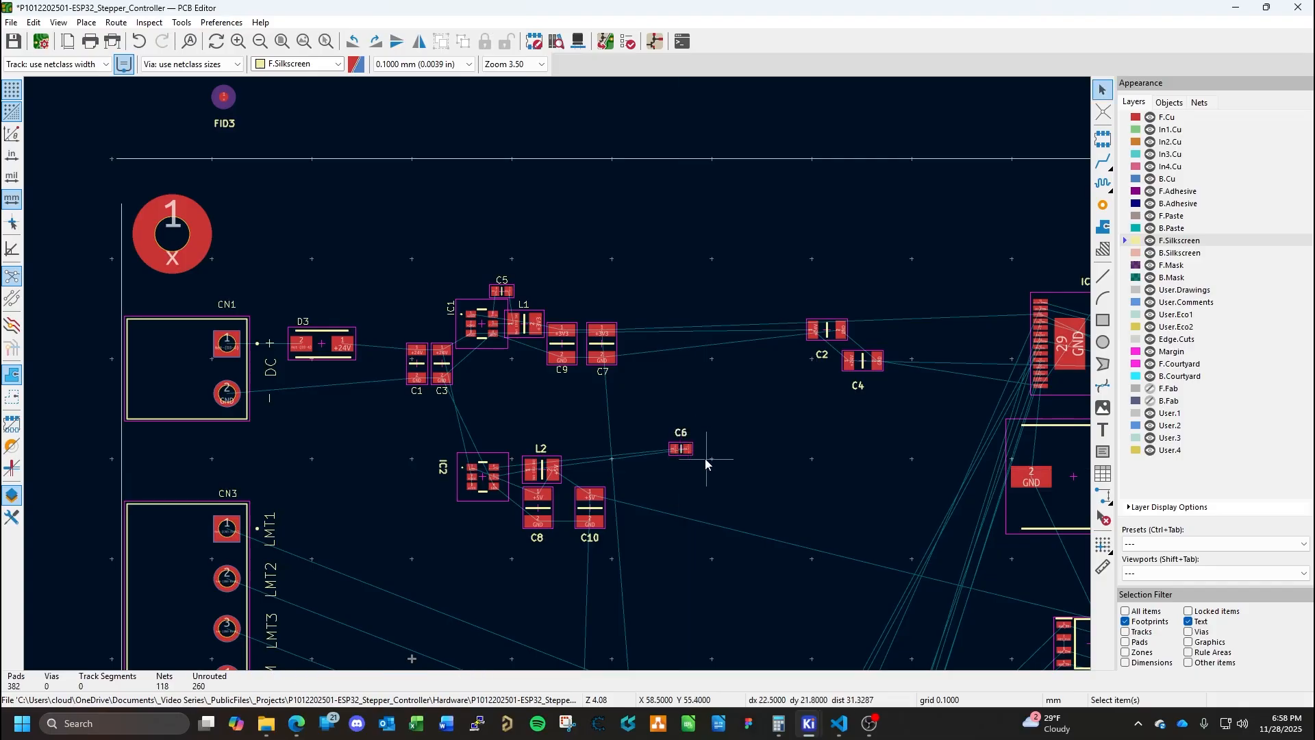
Place capacitor C6 just above the upper right corner of IC2.
click(683, 449)
key(m)
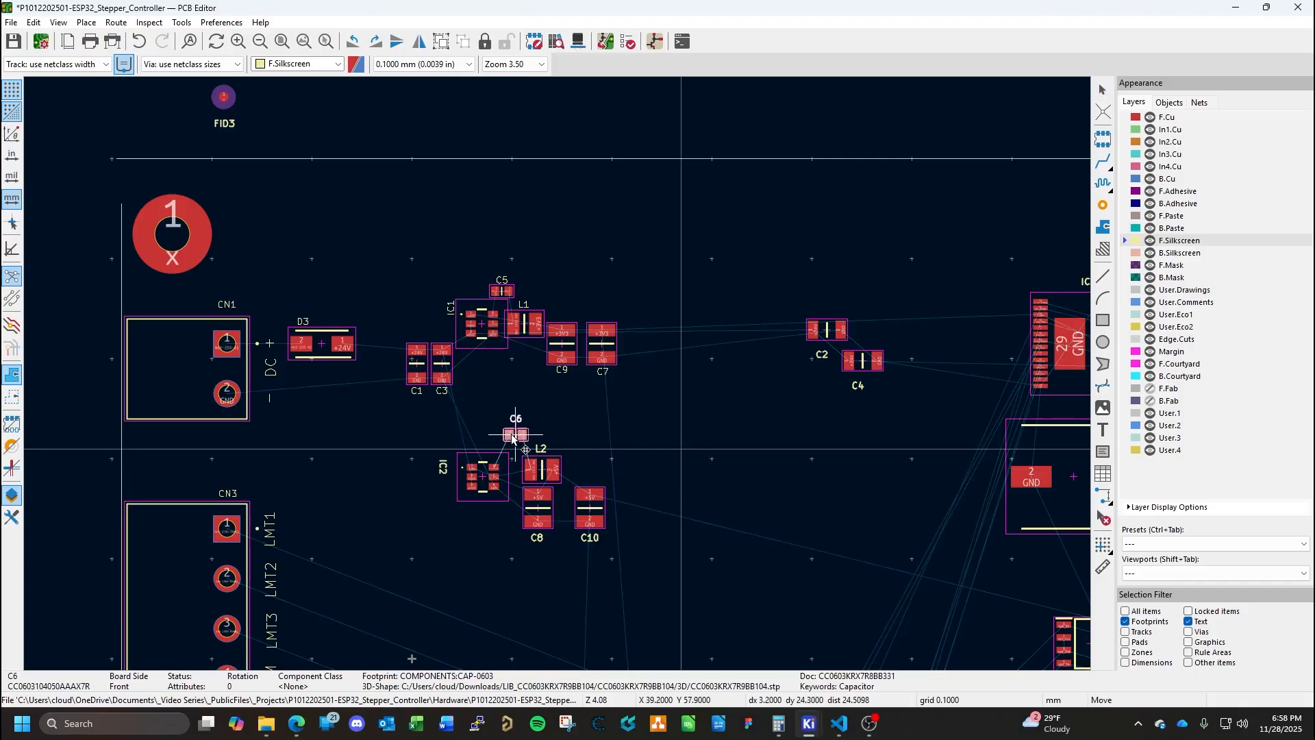
click(507, 441)
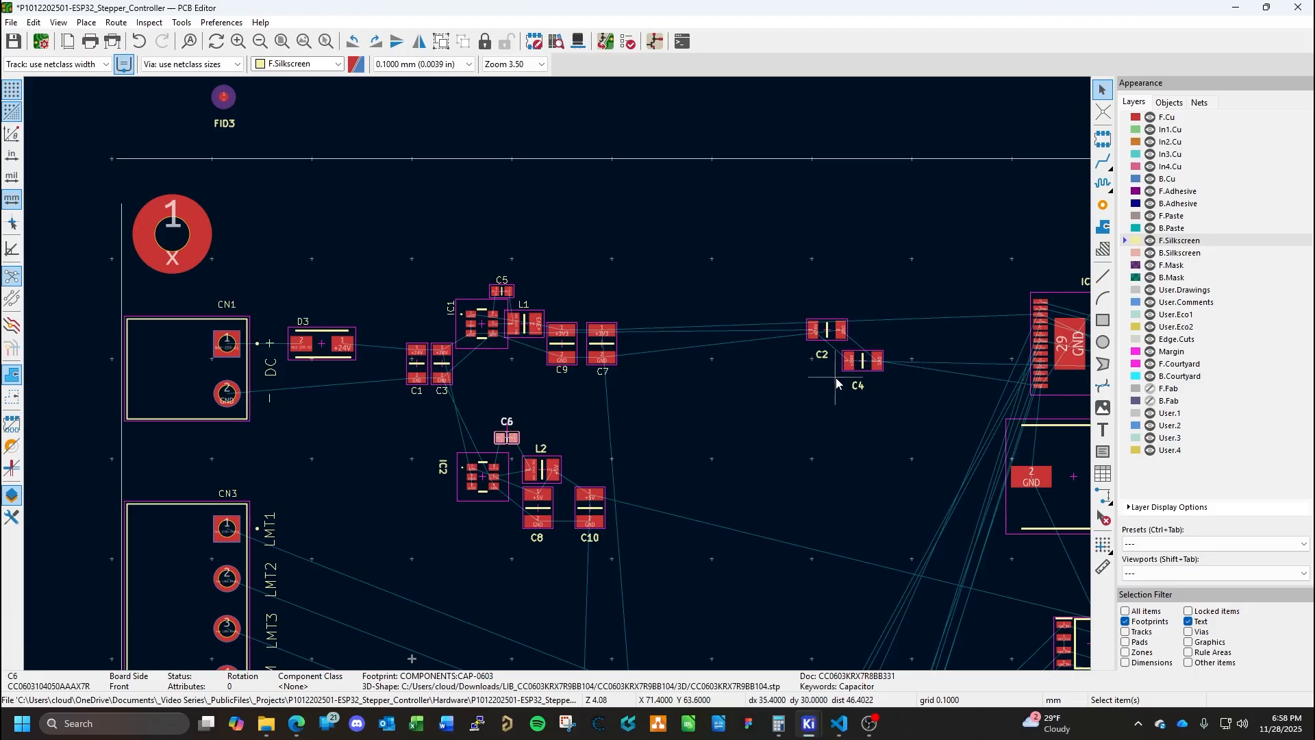
Move capacitor C2 to the lower left of IC2 and rotate it to vertical with an orientation of -90 degrees.
click(827, 333)
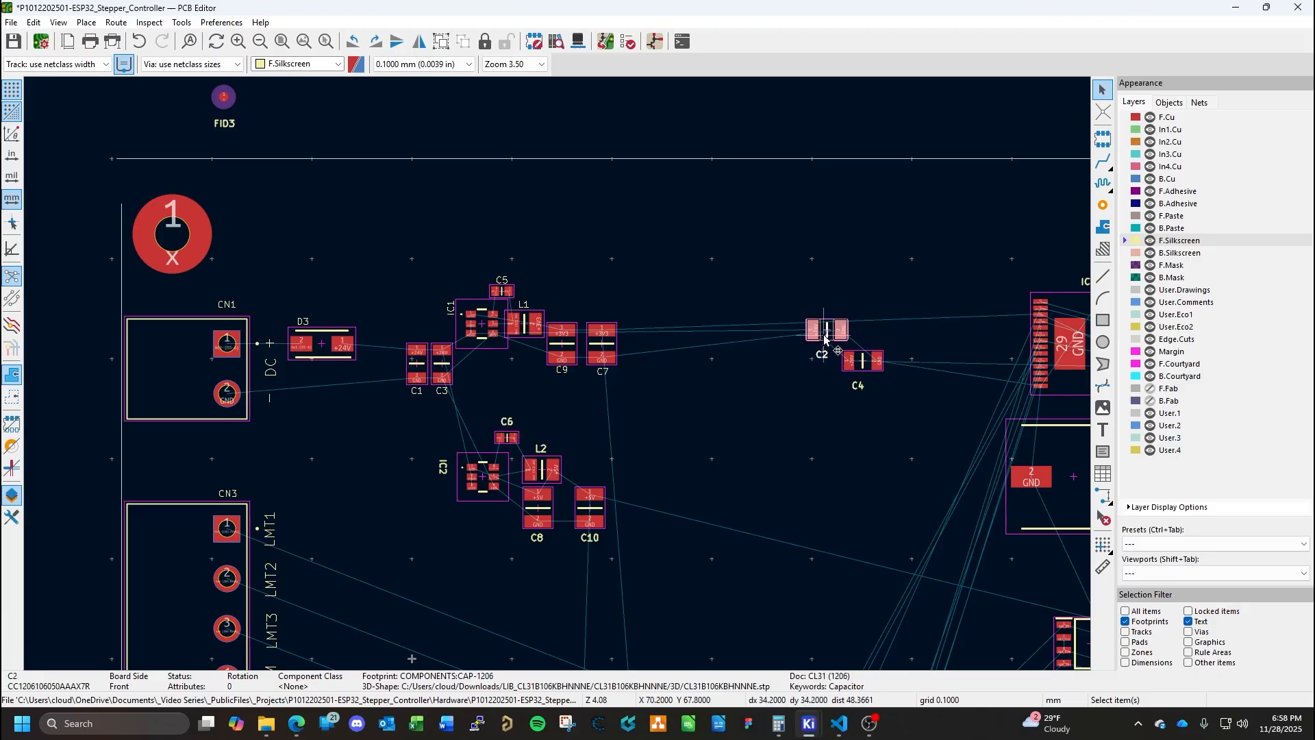
key(m)
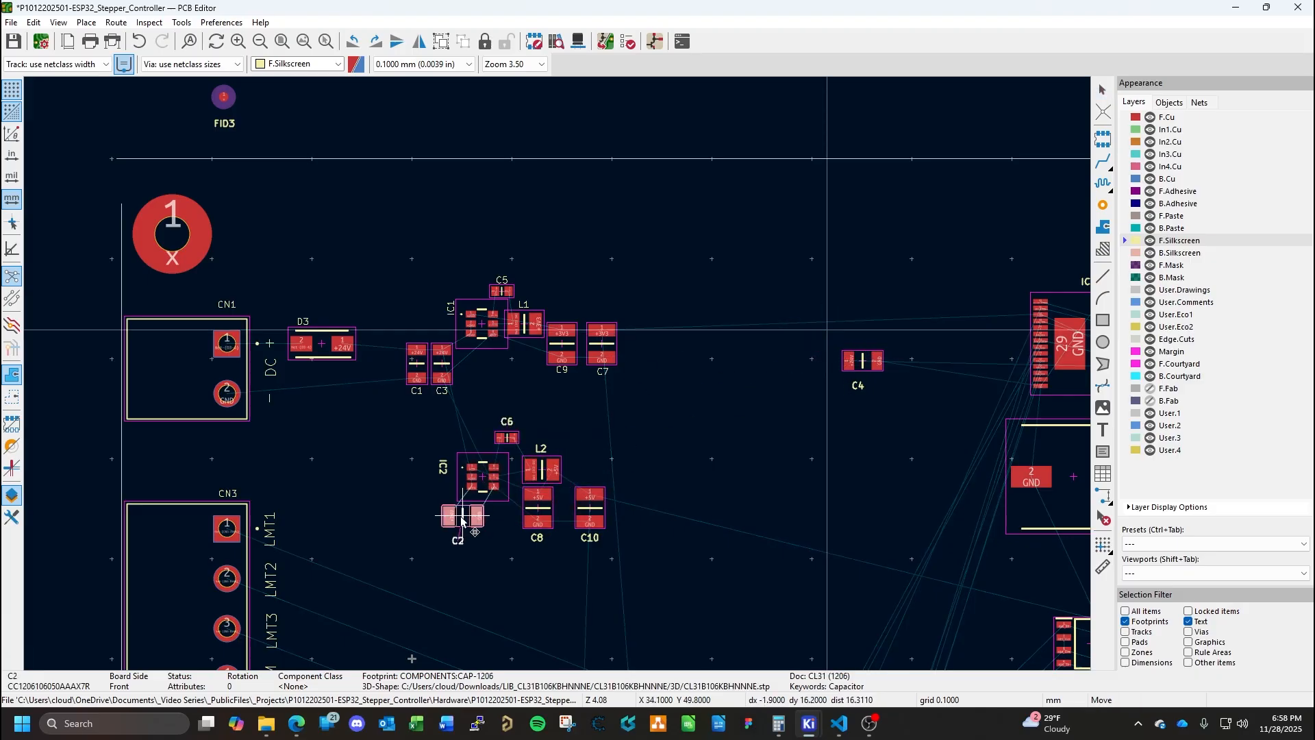
key(r)
key(r)
key(r)
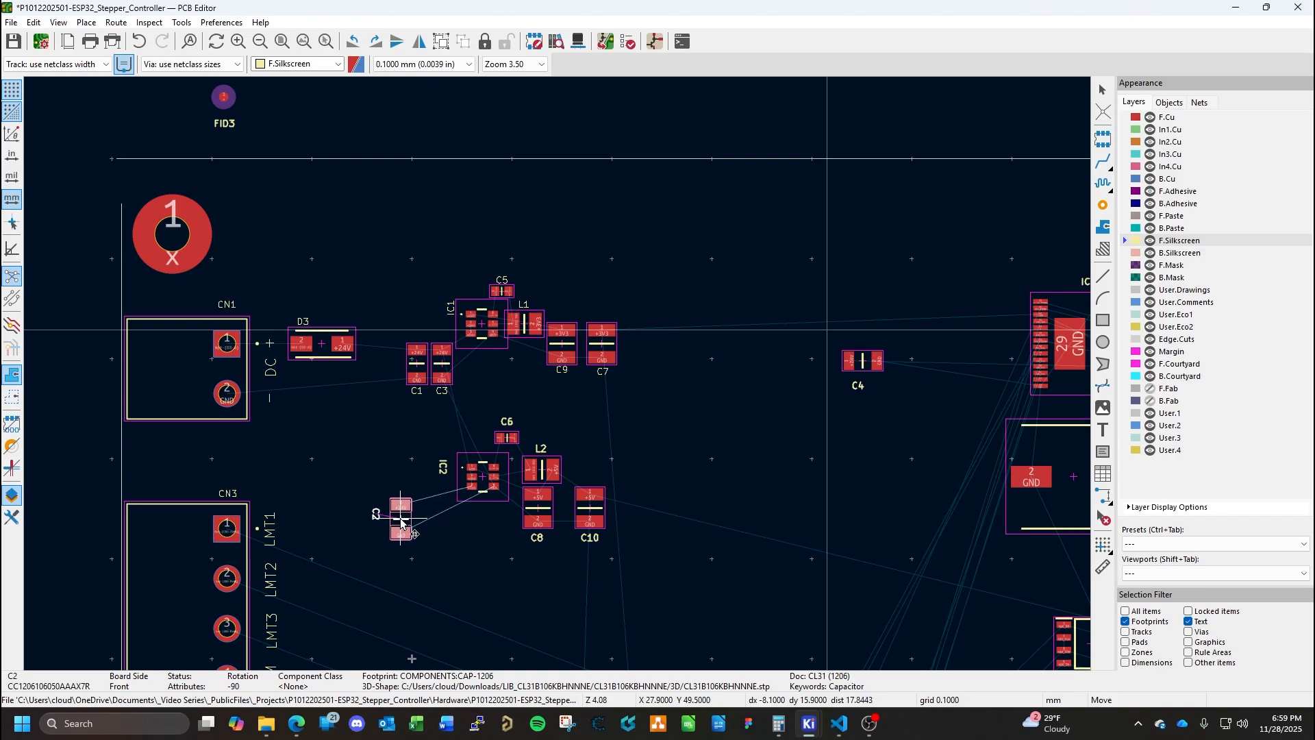
click(413, 509)
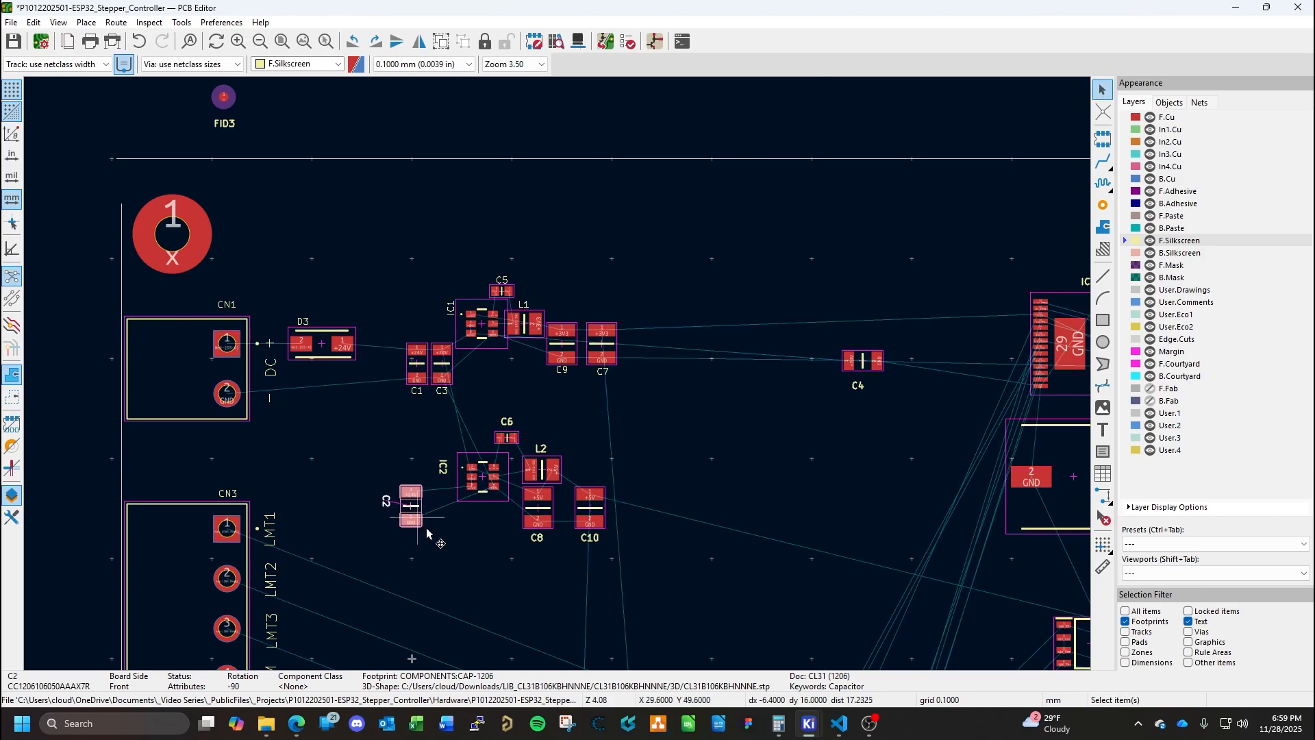
Place C2's reference label horizontally below the capacitor and shift C2 slightly down and left.
click(385, 502)
key(m)
key(r)
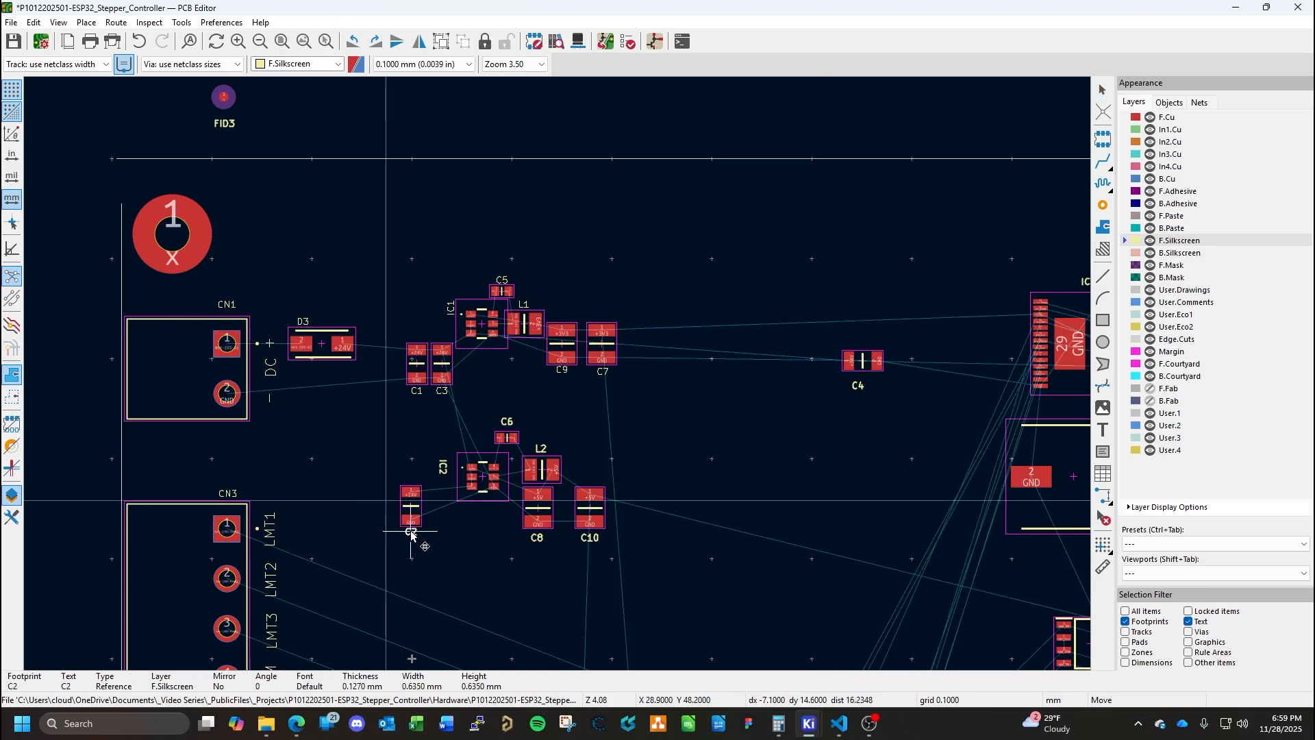
click(409, 535)
click(413, 508)
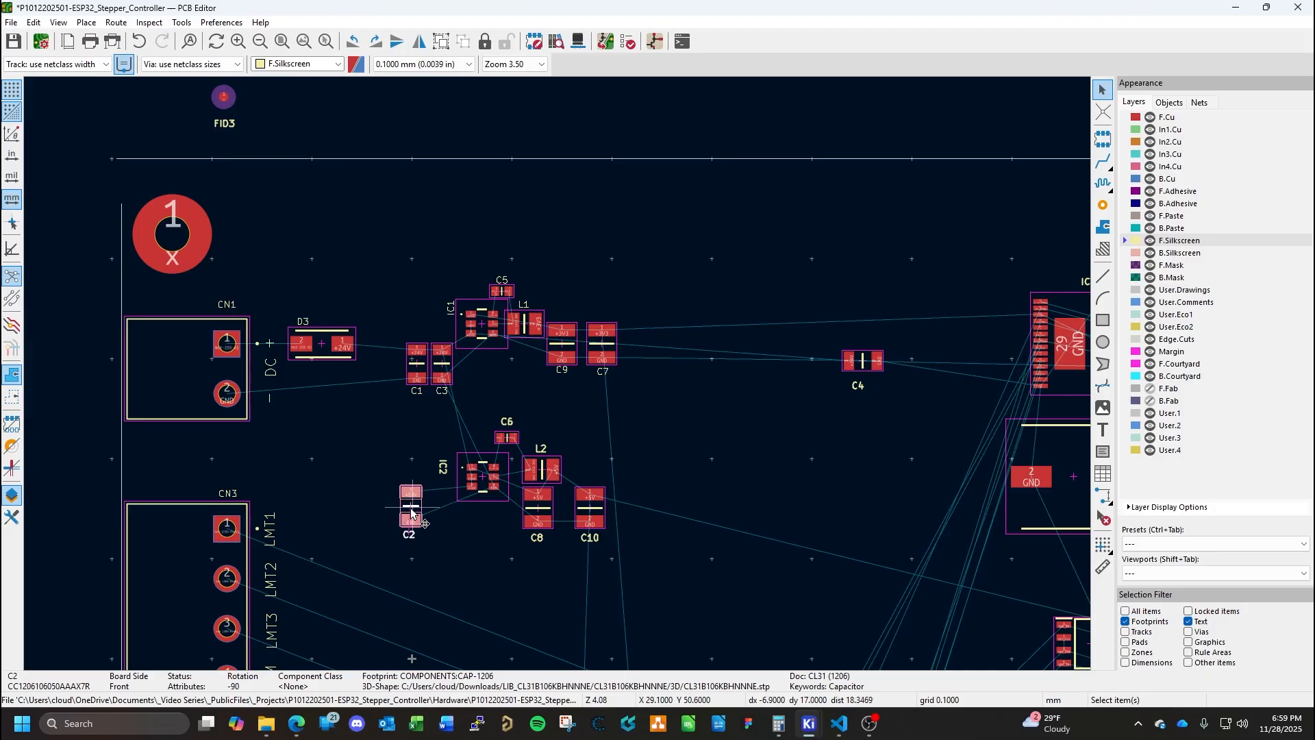
key(m)
click(403, 514)
Move capacitor C4 between C2 and C8, below IC2, and rotate it to vertical.
click(862, 361)
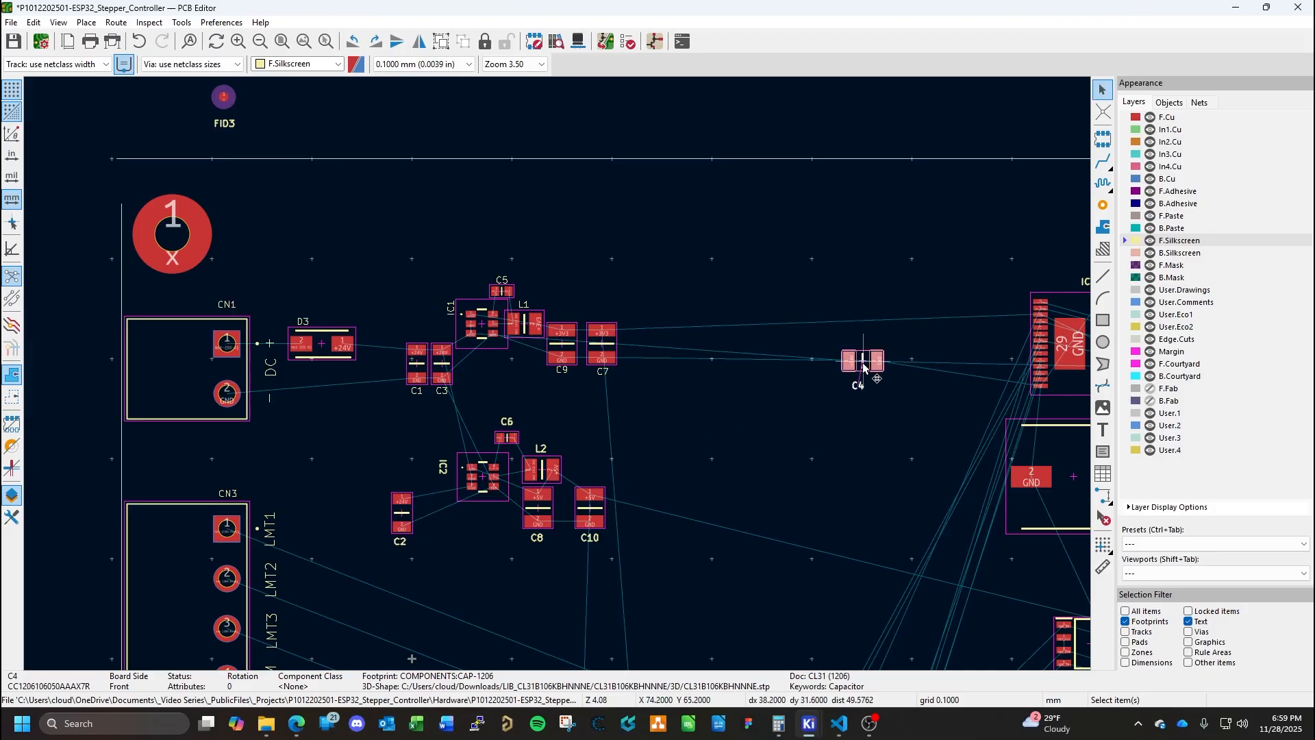
key(m)
key(r)
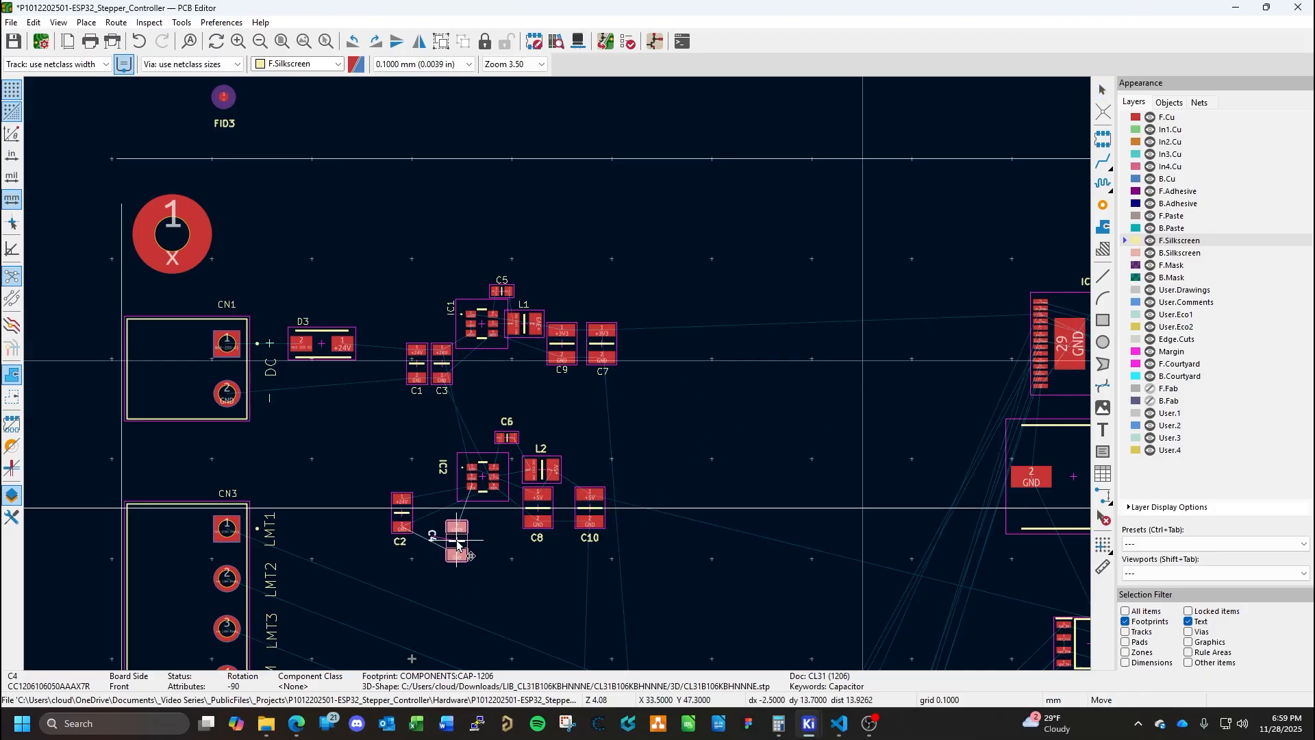
click(453, 545)
Place capacitor C4's reference label horizontally, centred below the part.
click(433, 535)
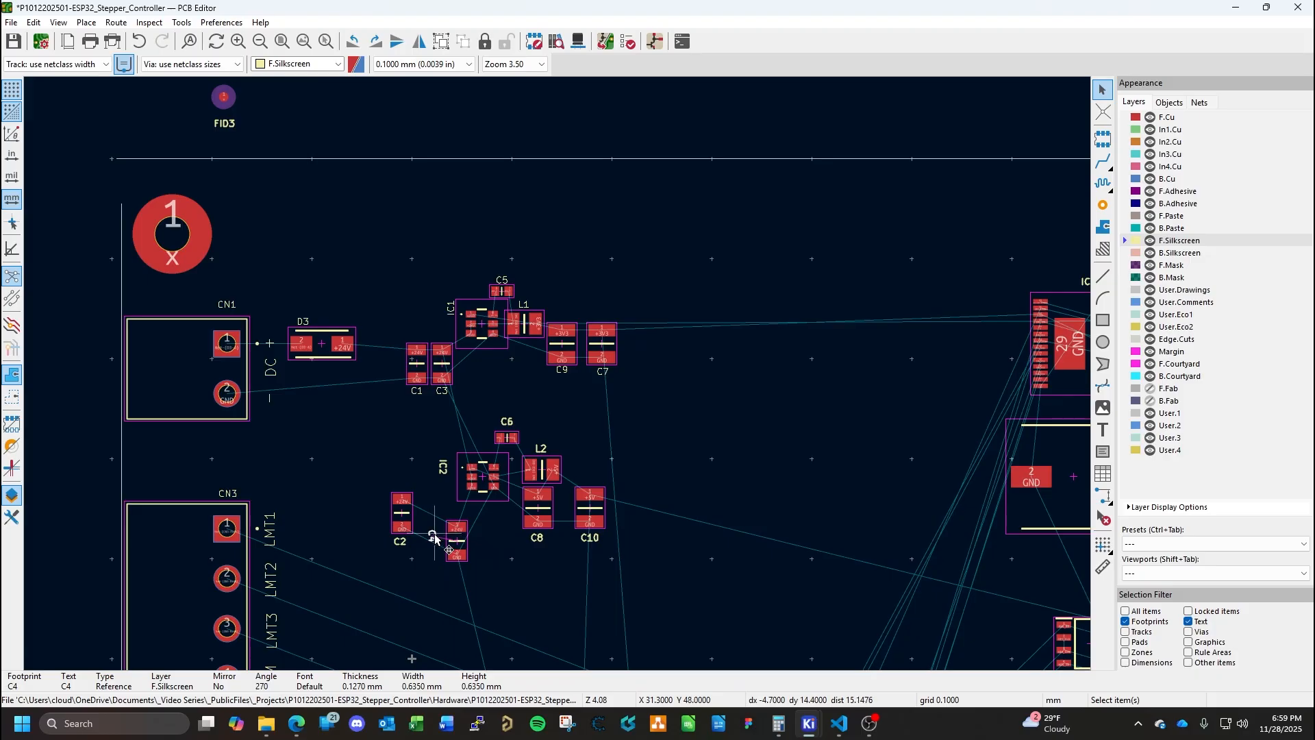
key(m)
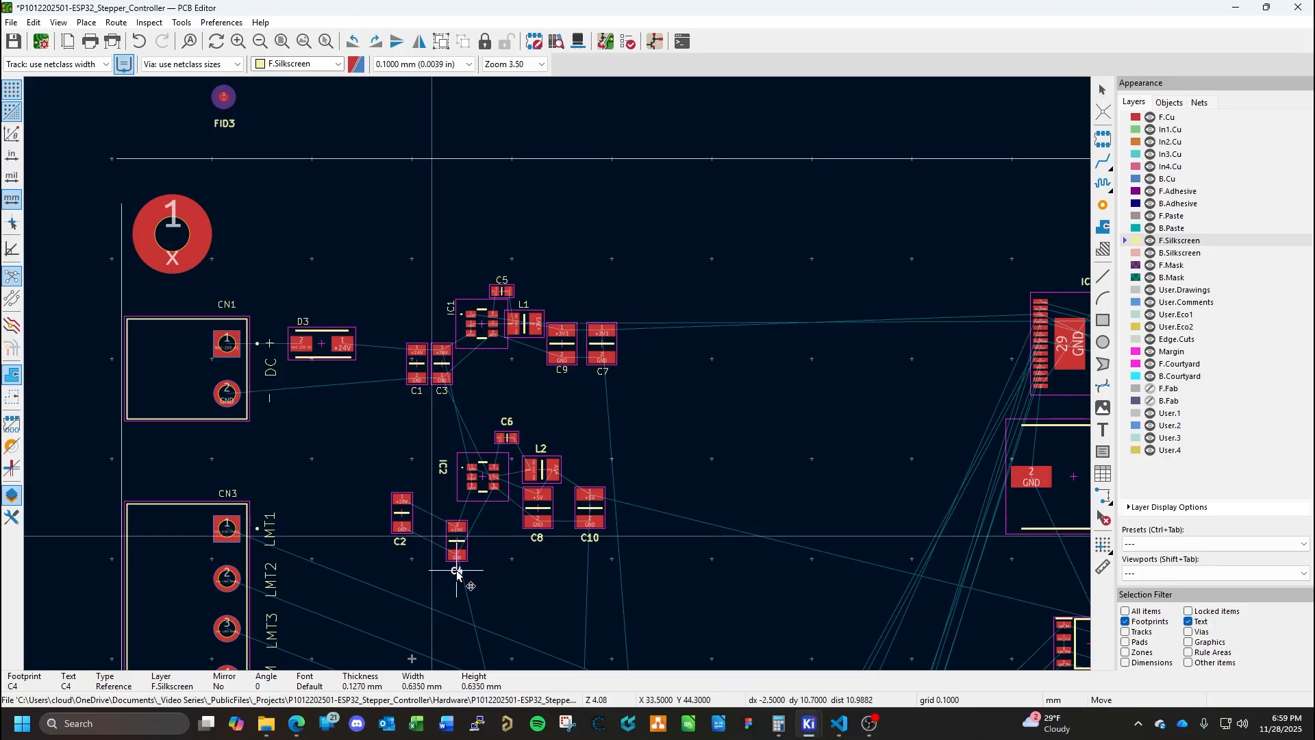
click(457, 571)
click(506, 546)
Move capacitors C2 and C4 closer together, shifting C2 down and right and C4 up and left.
click(406, 515)
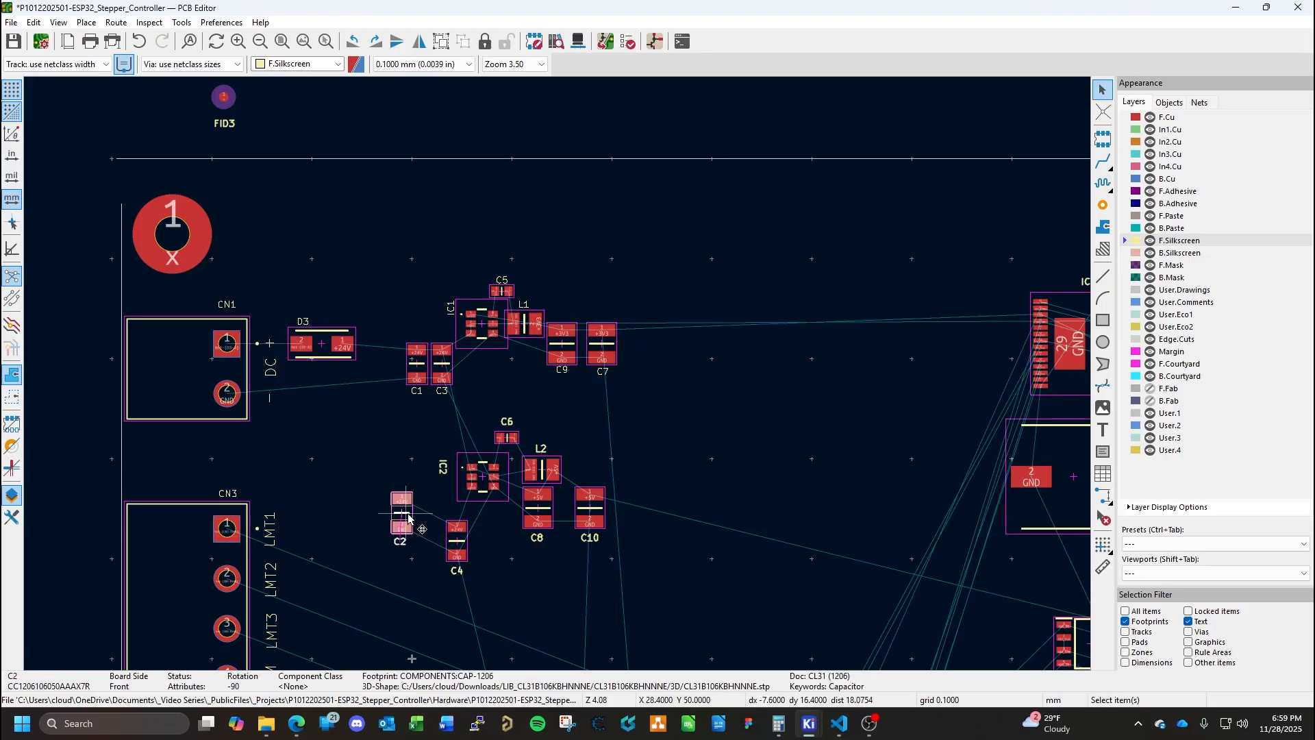
key(e)
key(Escape)
key(m)
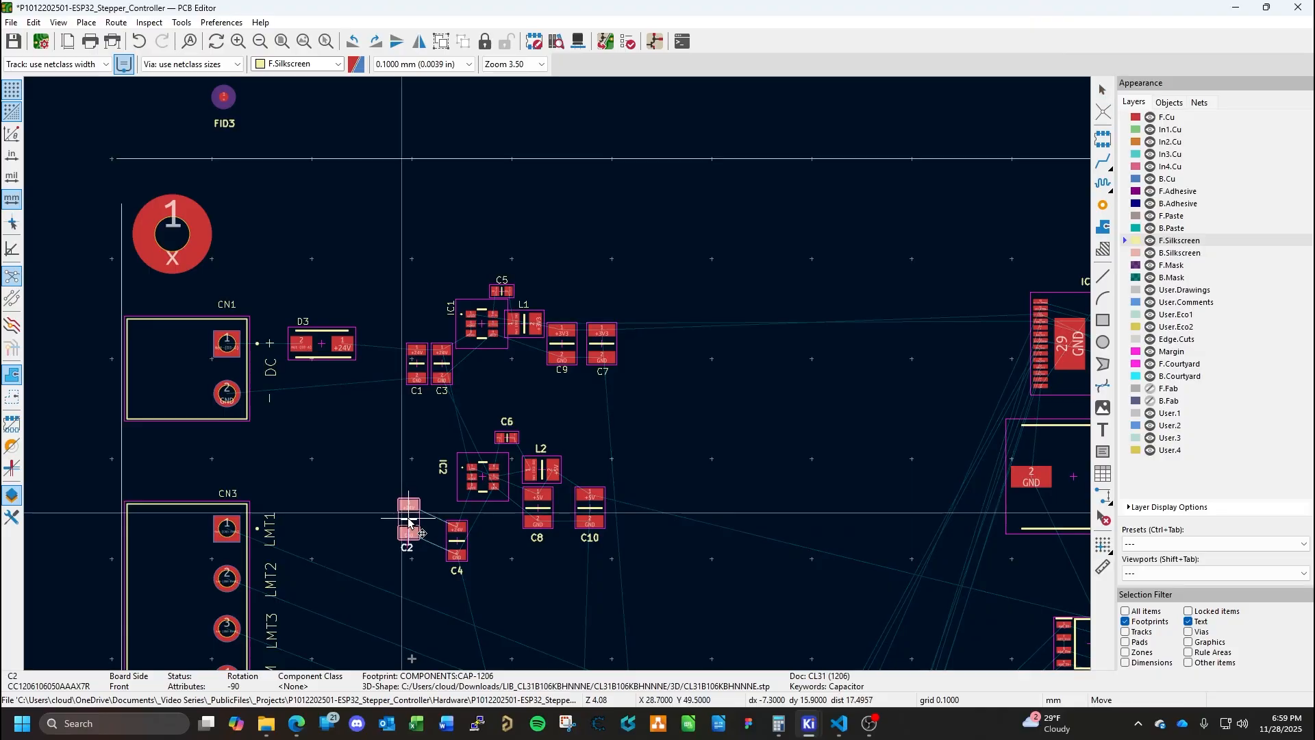
click(412, 521)
click(455, 541)
key(m)
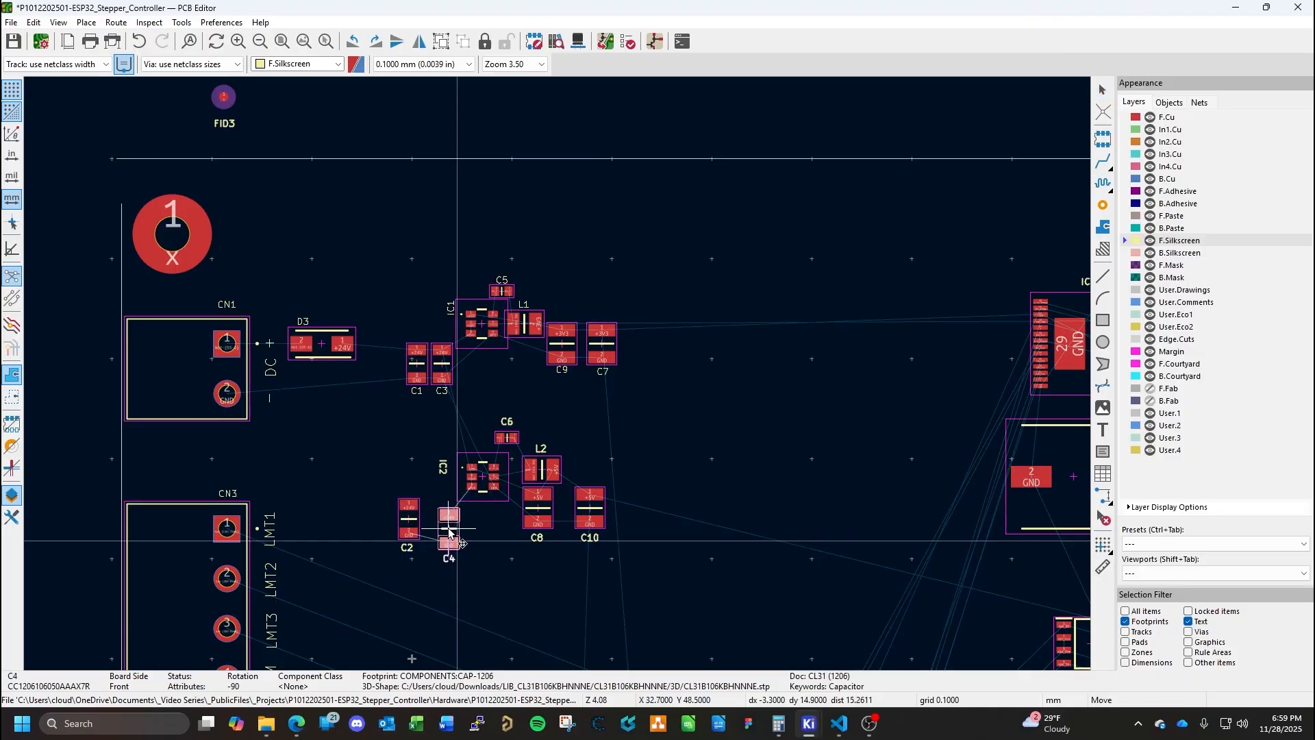
click(446, 526)
Shift capacitor C2 slightly down to line it up beside C4.
click(411, 525)
key(e)
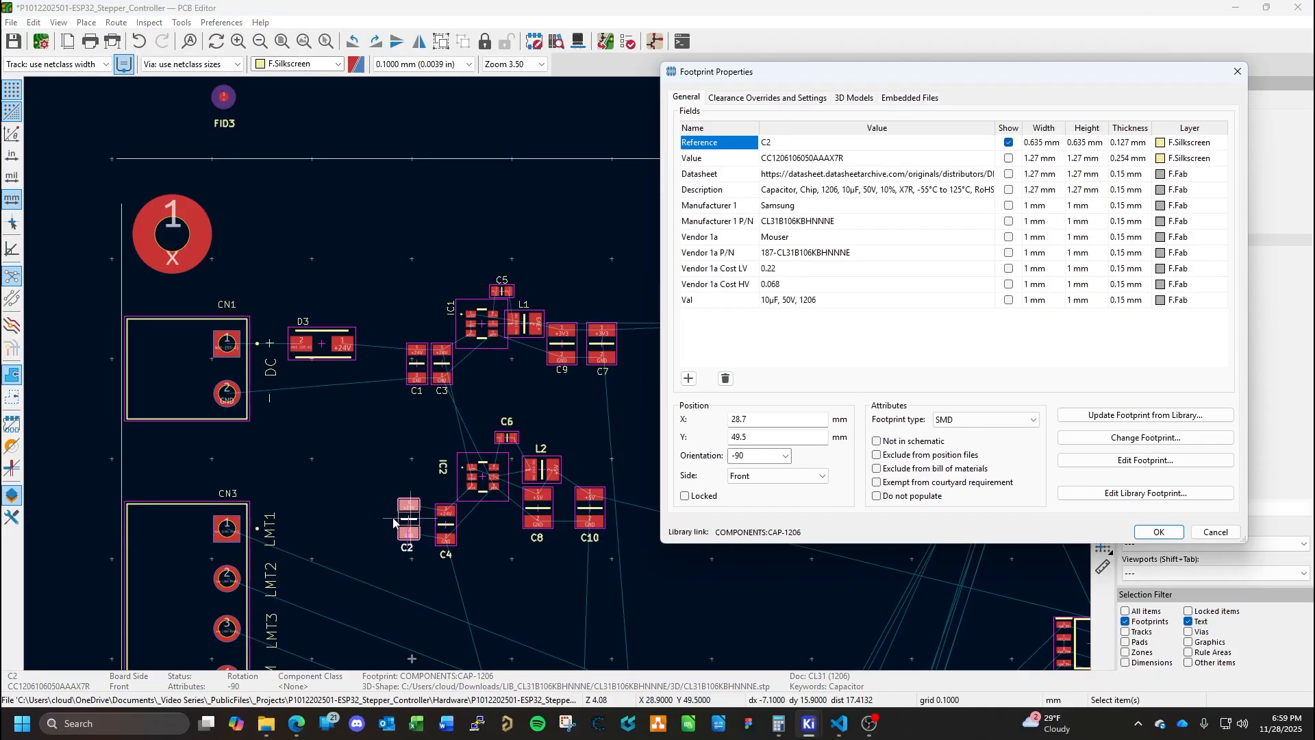
key(Escape)
key(m)
click(406, 526)
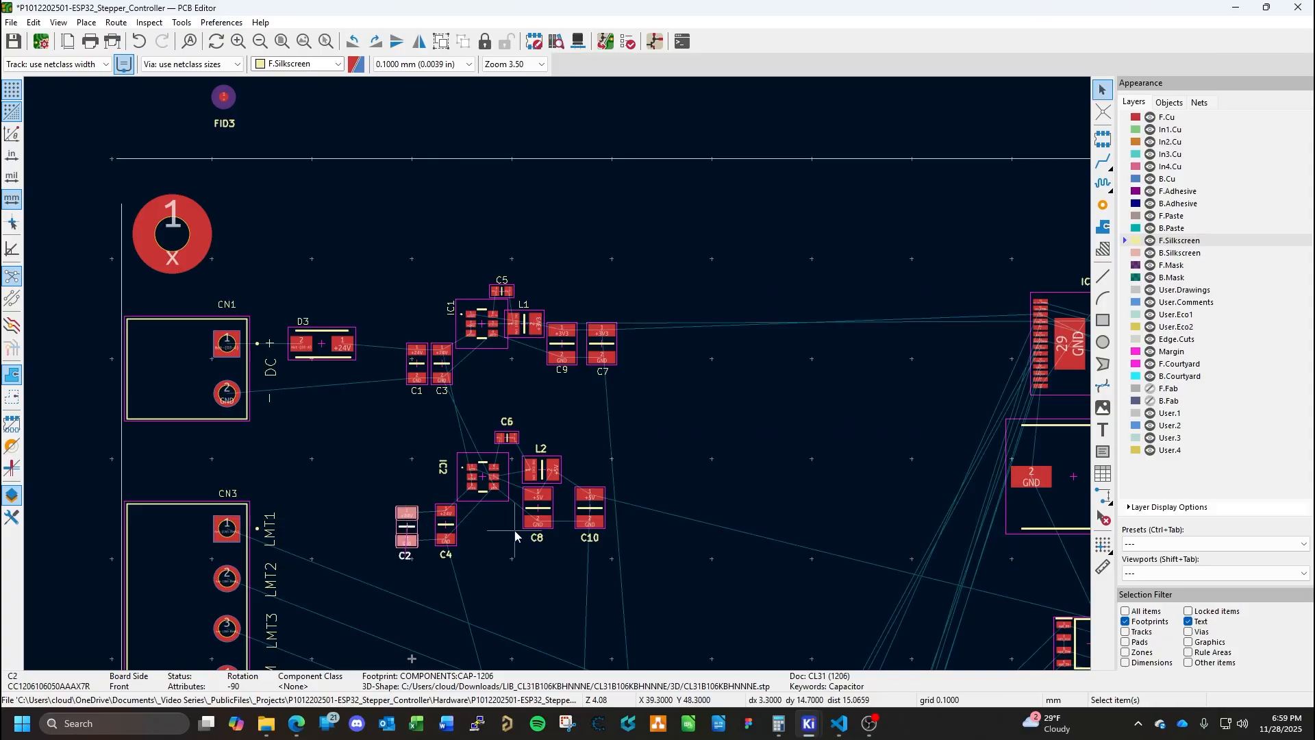
key(Escape)
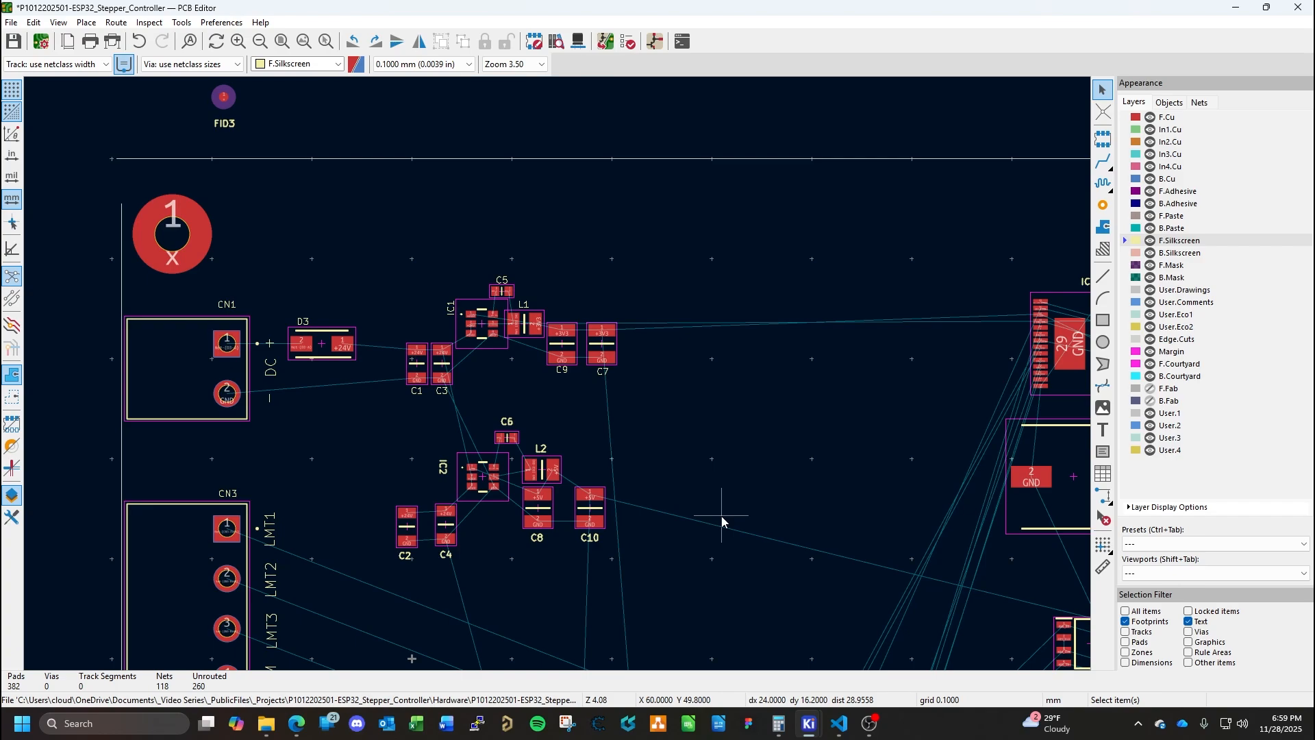
Check IC1's position, set IC2's X position to IC1's 36 mm, and adjust IC2's Y position to shift it slightly up.
click(485, 331)
double_click(484, 331)
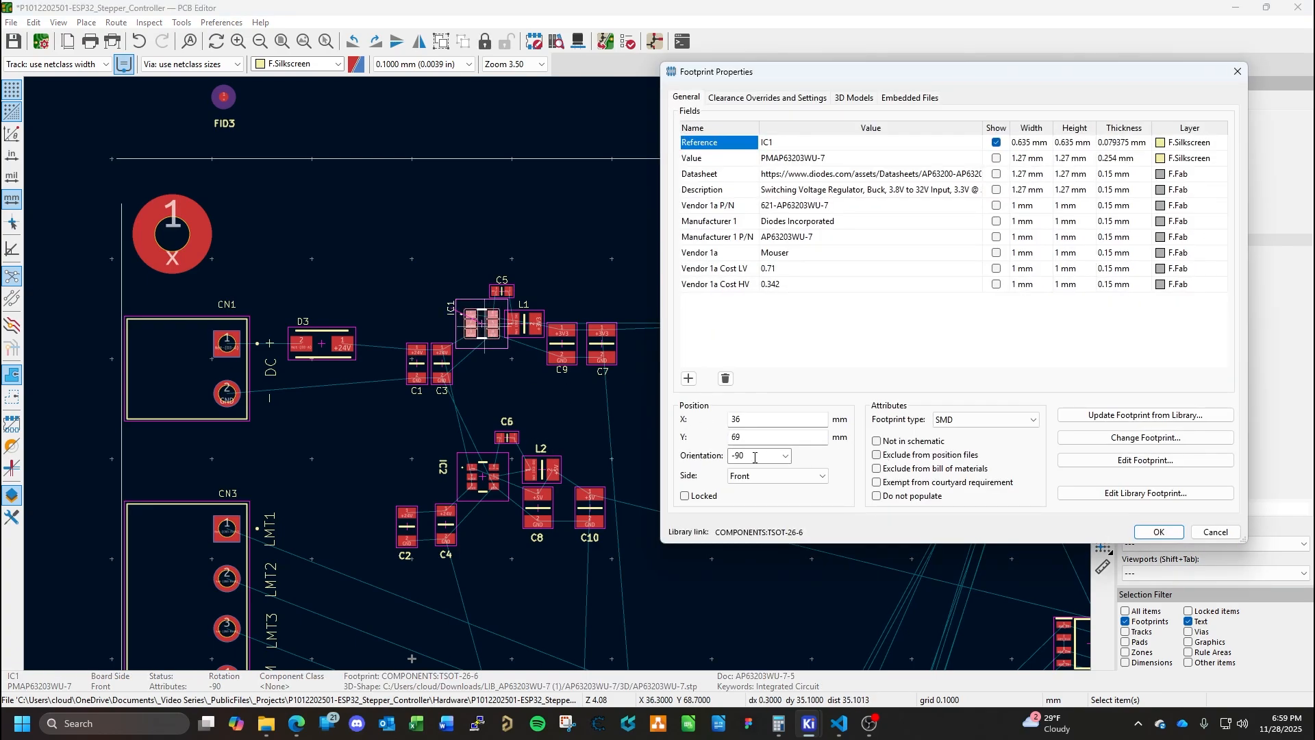
key(Escape)
click(504, 480)
double_click(504, 479)
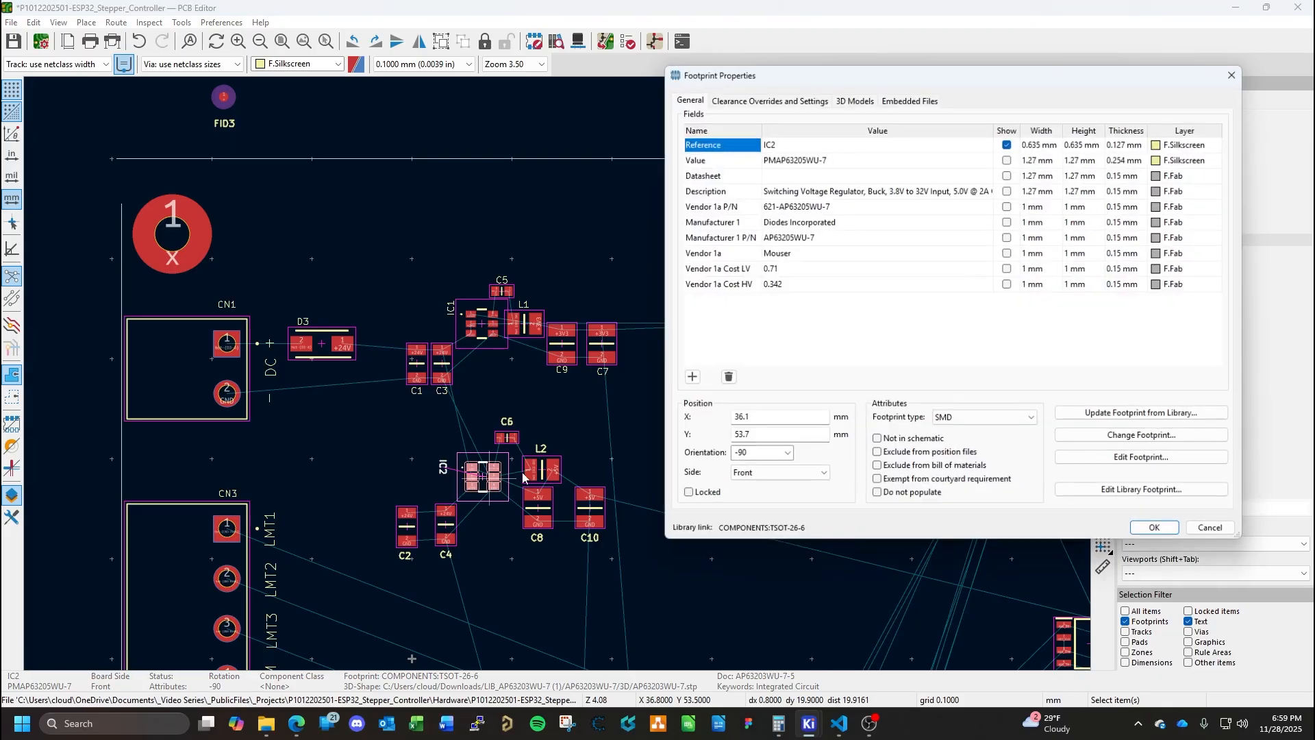
click(770, 422)
text(2)
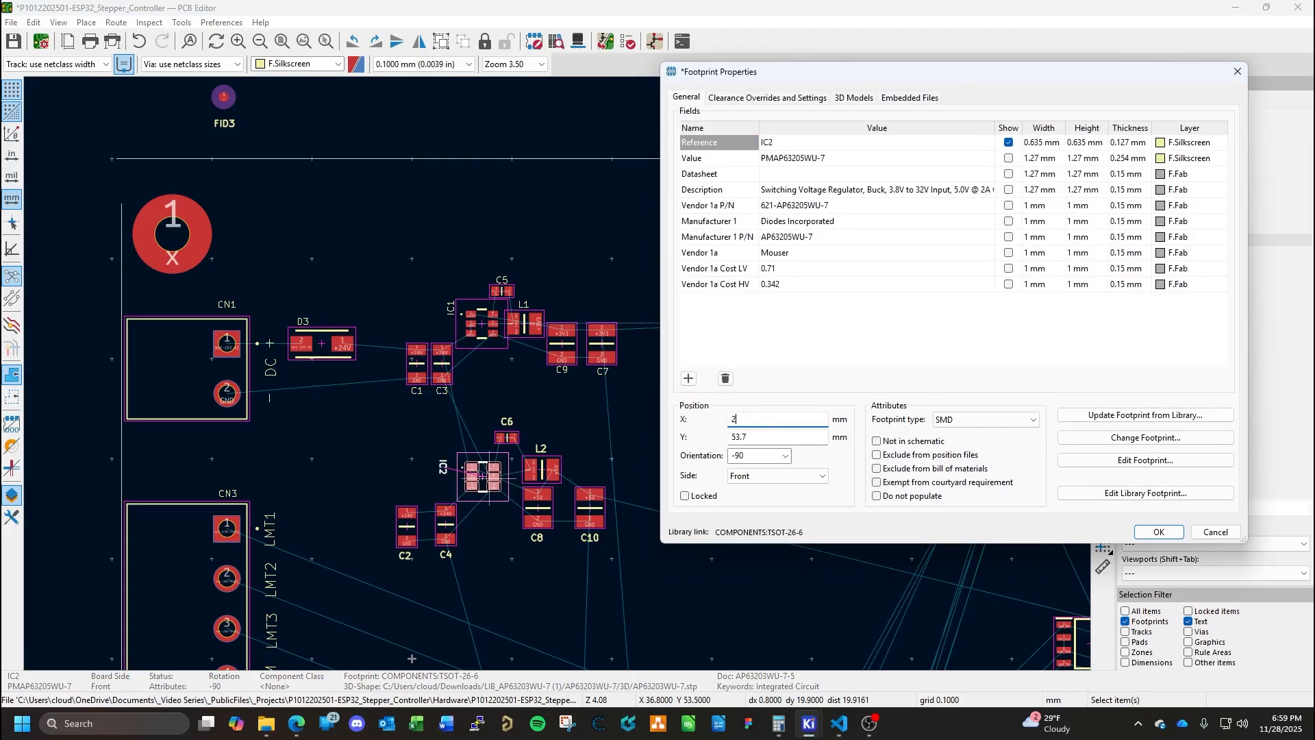
click(759, 437)
key(Return)
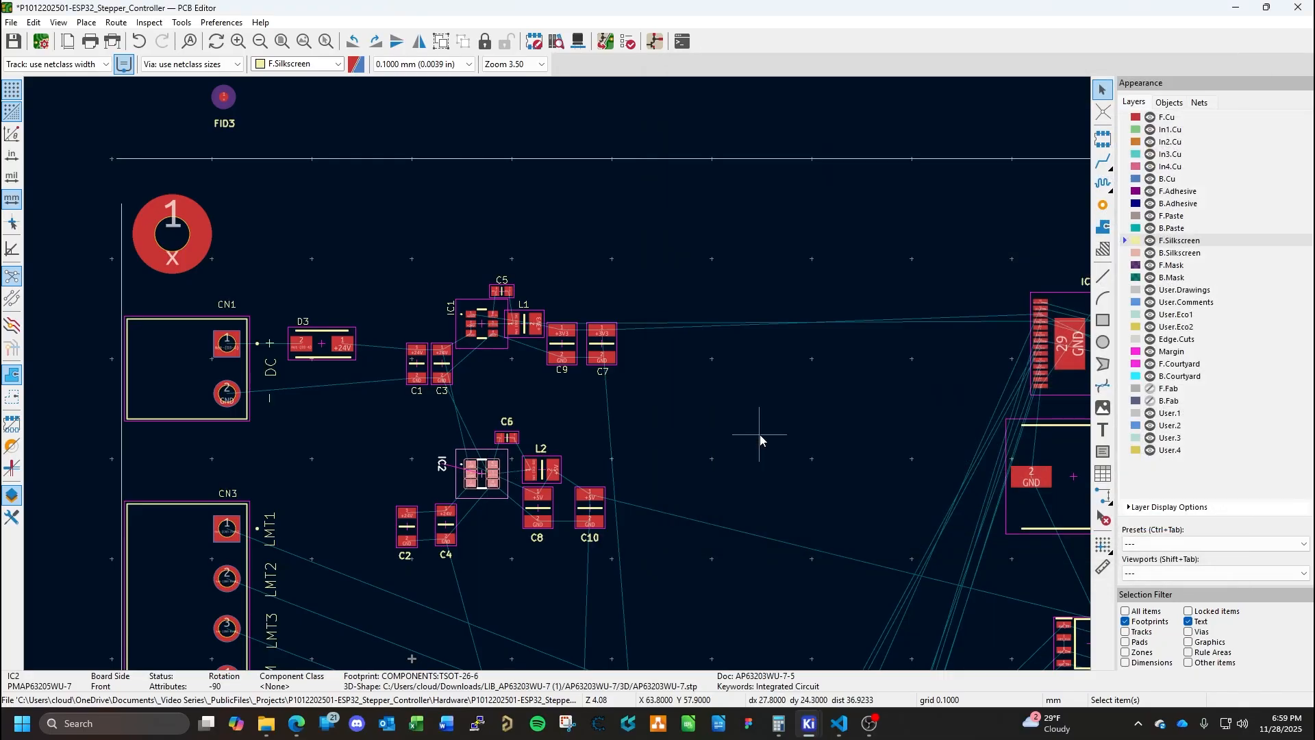
click(579, 437)
Rotate IC2's reference label by 180° to read upward and place it just left of the part outline, like IC1's label.
scroll(468, 454, up, 3)
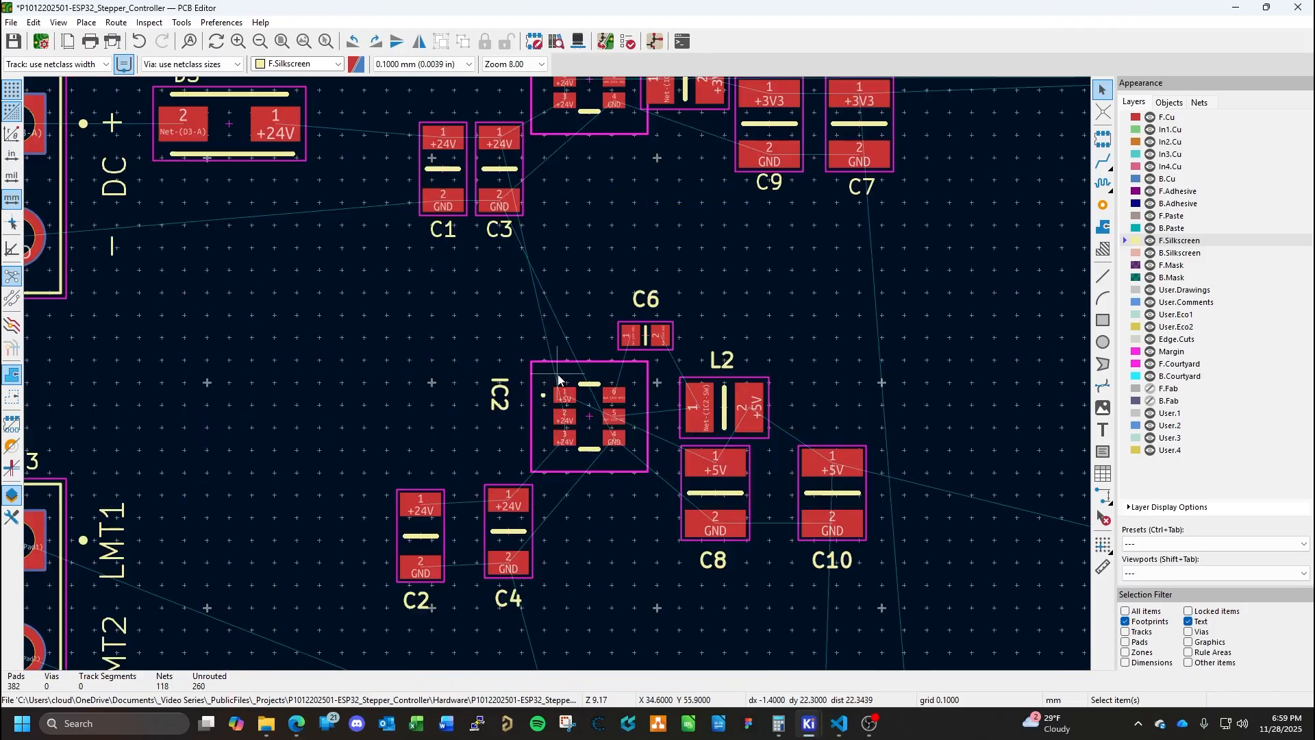
click(501, 391)
key(m)
key(r)
key(r)
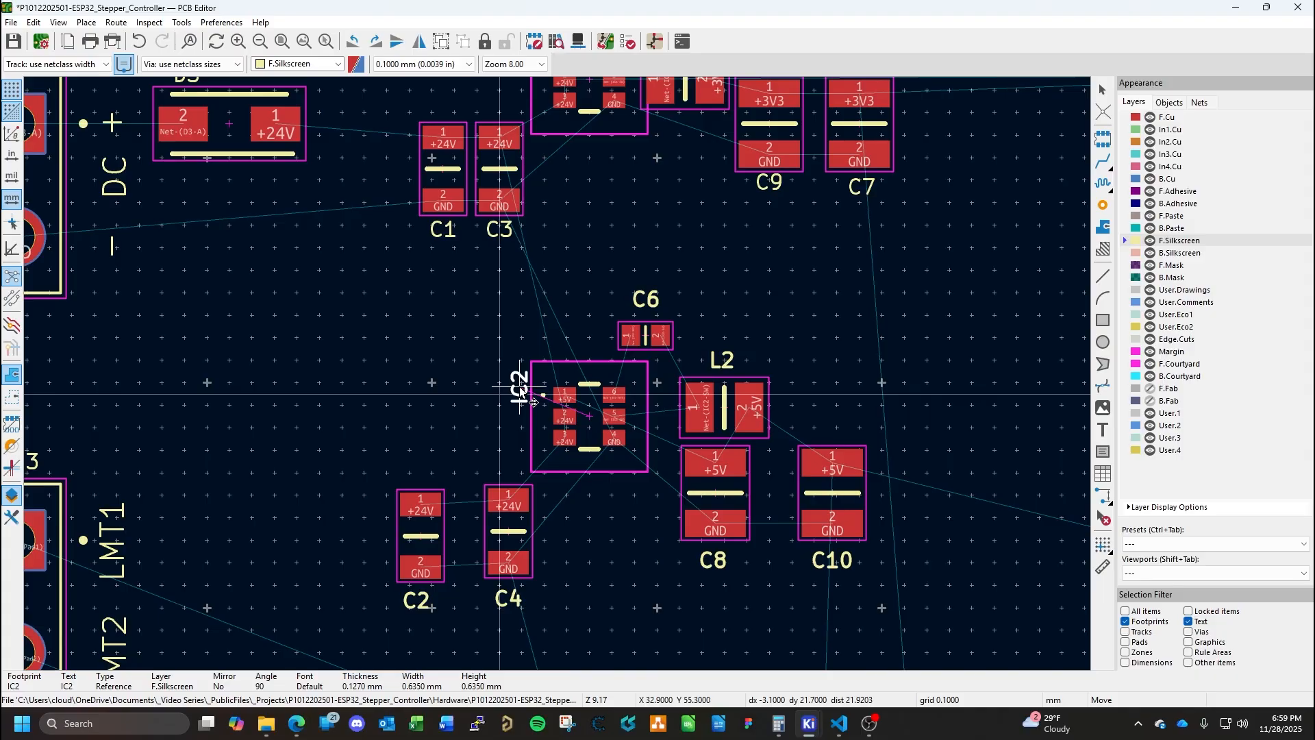
click(521, 391)
scroll(520, 391, down, 2)
click(773, 352)
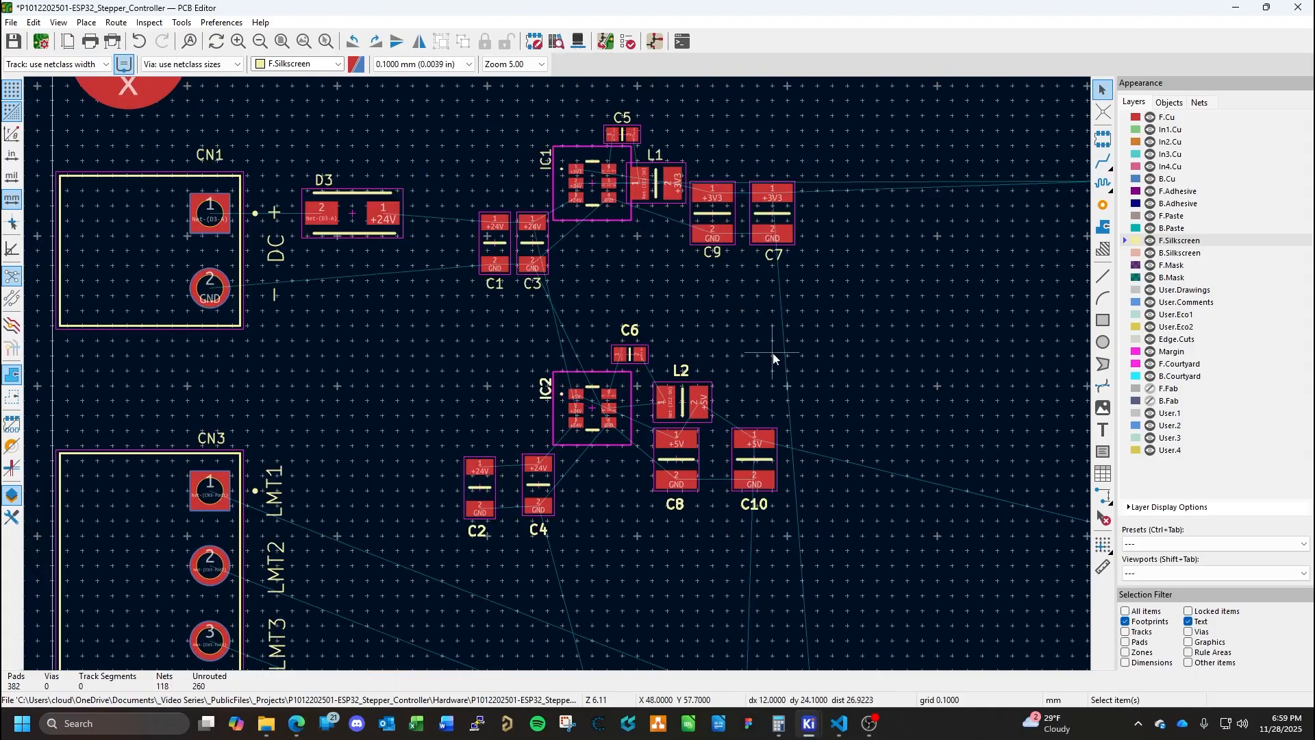
Set capacitor C6's position to X 38 mm, Y 57 mm, lining it up beneath C5.
middle_drag(673, 257, 594, 381)
double_click(542, 259)
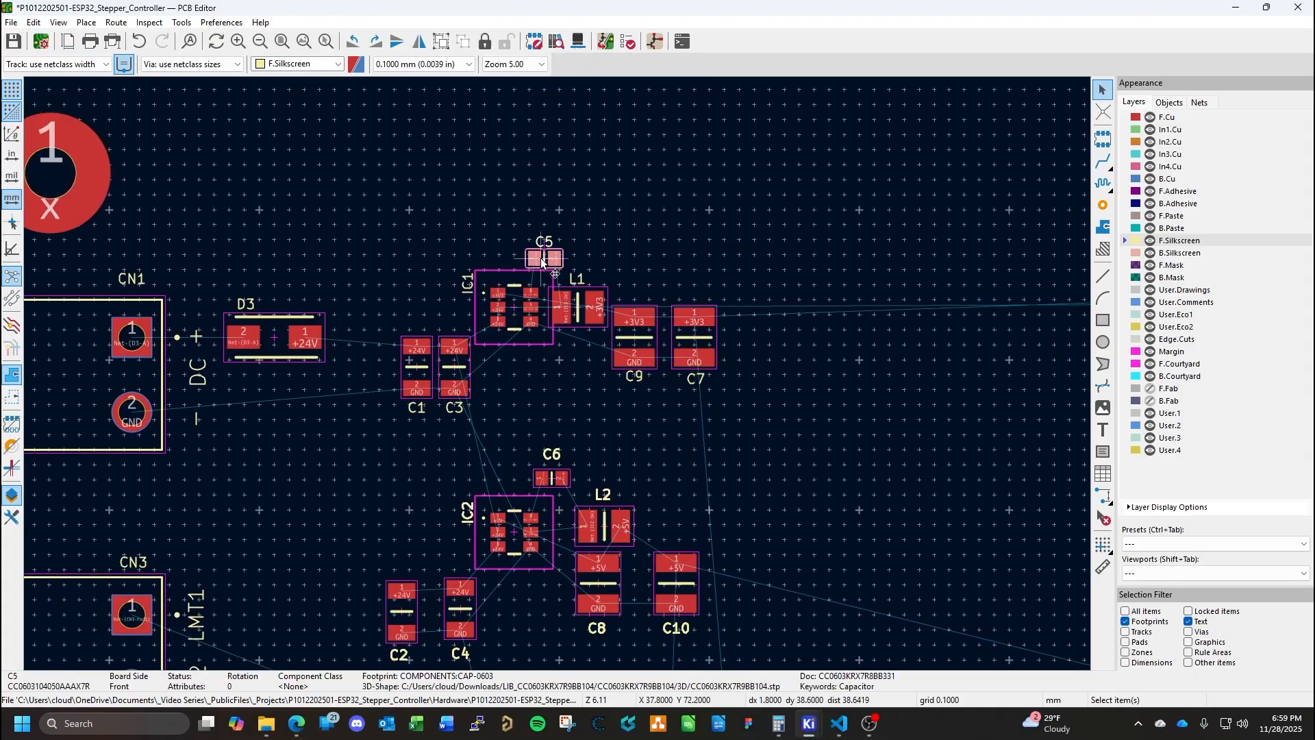
key(Escape)
double_click(551, 479)
click(779, 422)
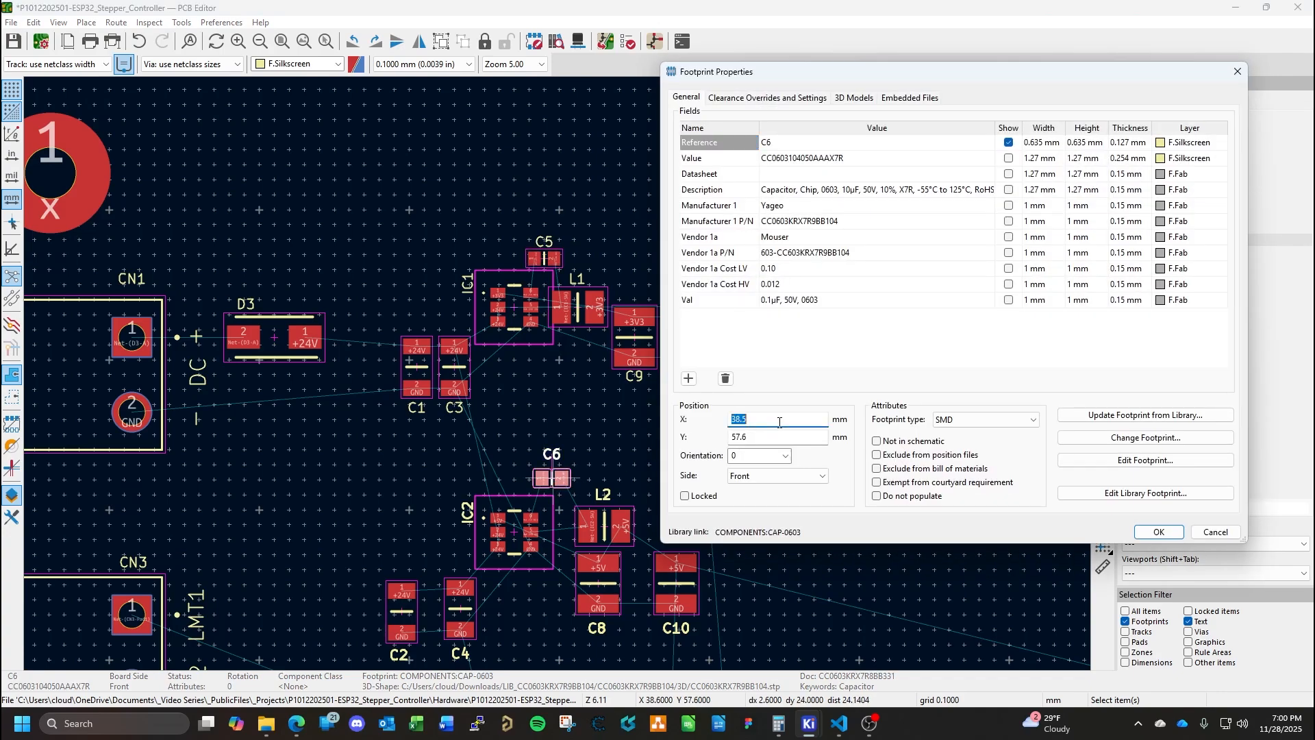
text(38)
click(779, 440)
key(Return)
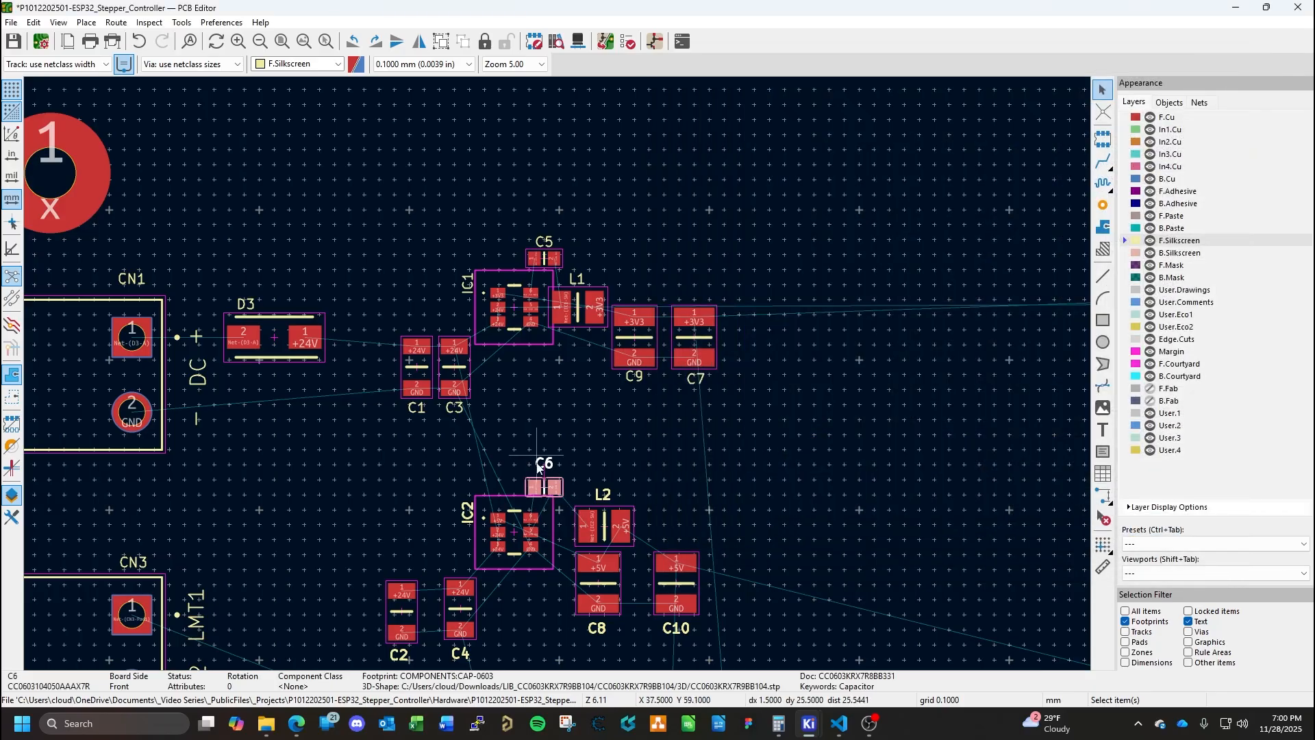
Set capacitor C6's Y position to 57.2 mm.
key(e)
click(766, 441)
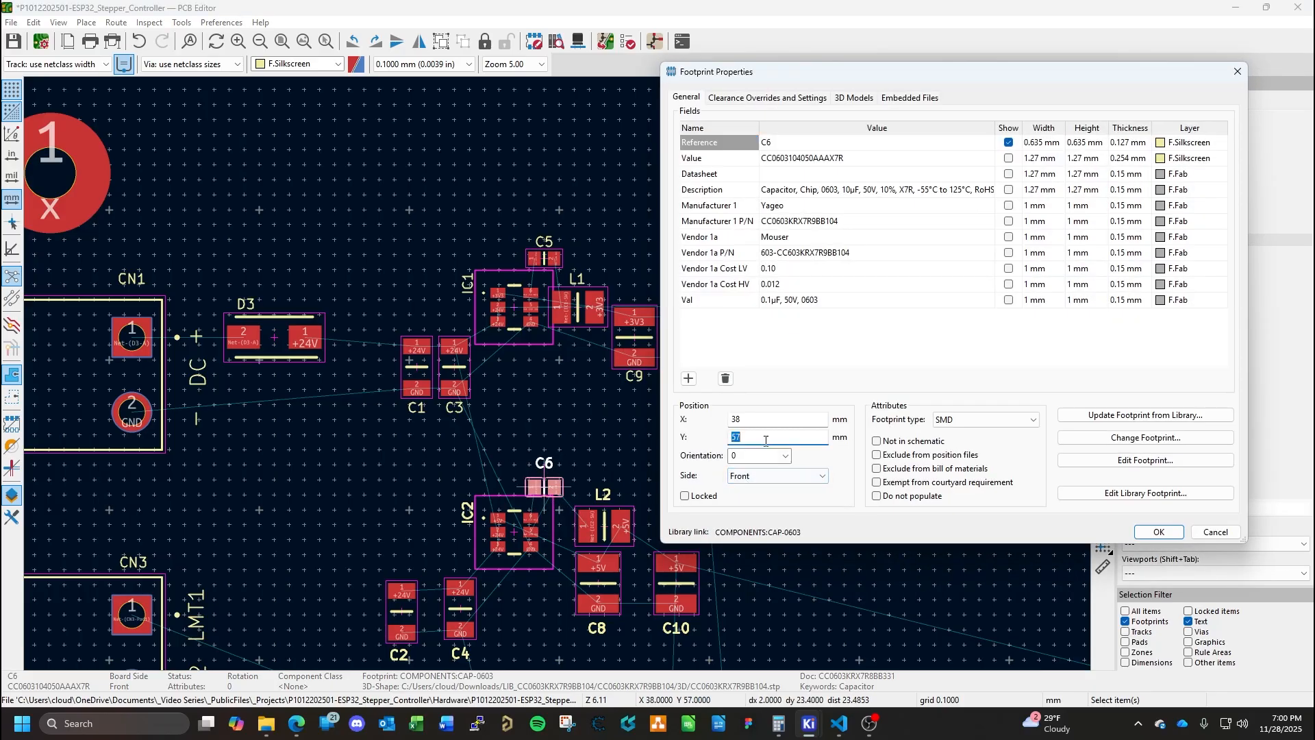
text(57.2)
key(Return)
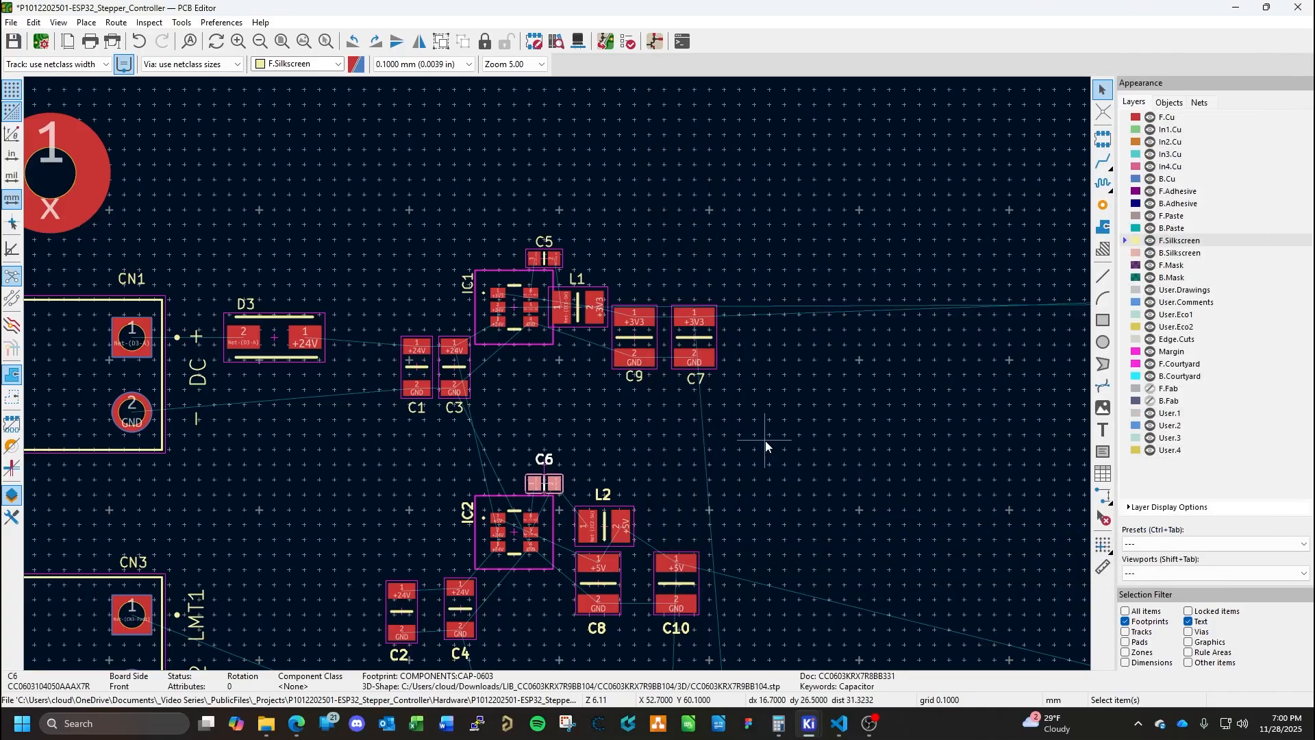
Check capacitor C3's position and set C4's X position to 32 mm so it lines up beneath C3.
click(454, 372)
key(e)
key(Escape)
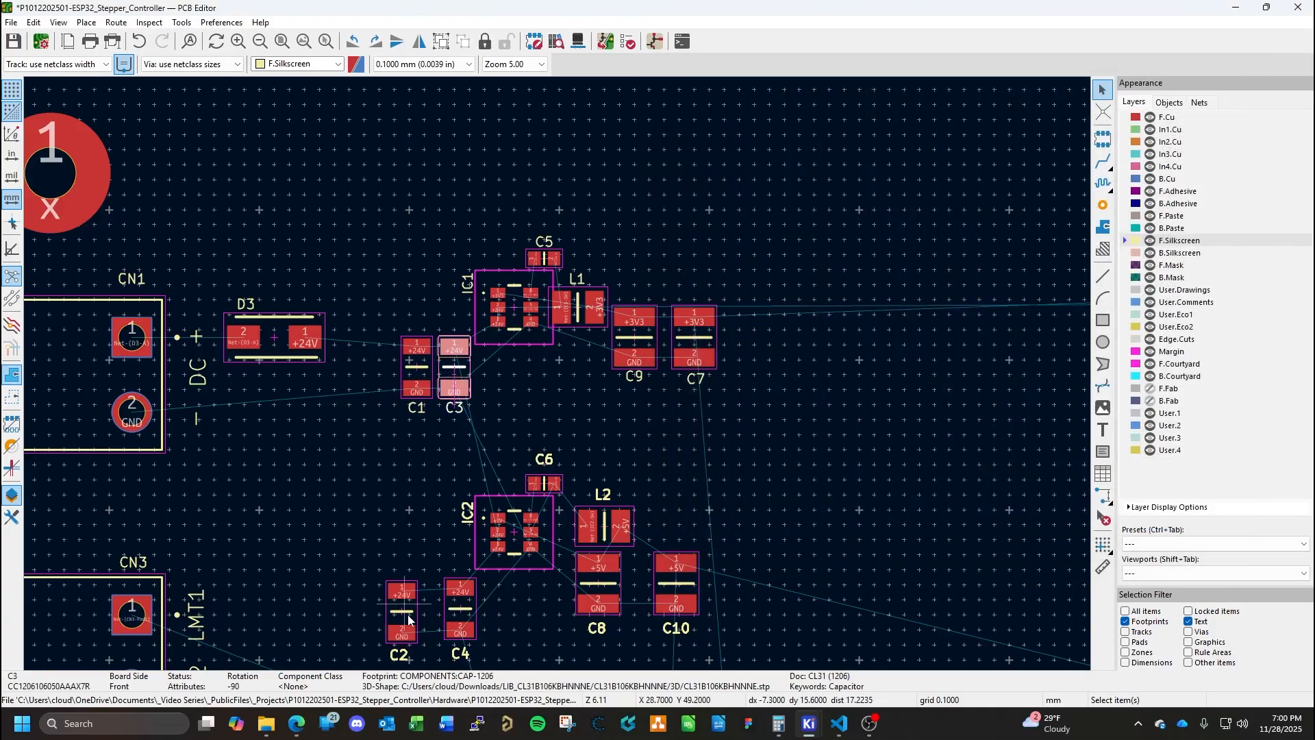
click(460, 608)
key(e)
double_click(768, 420)
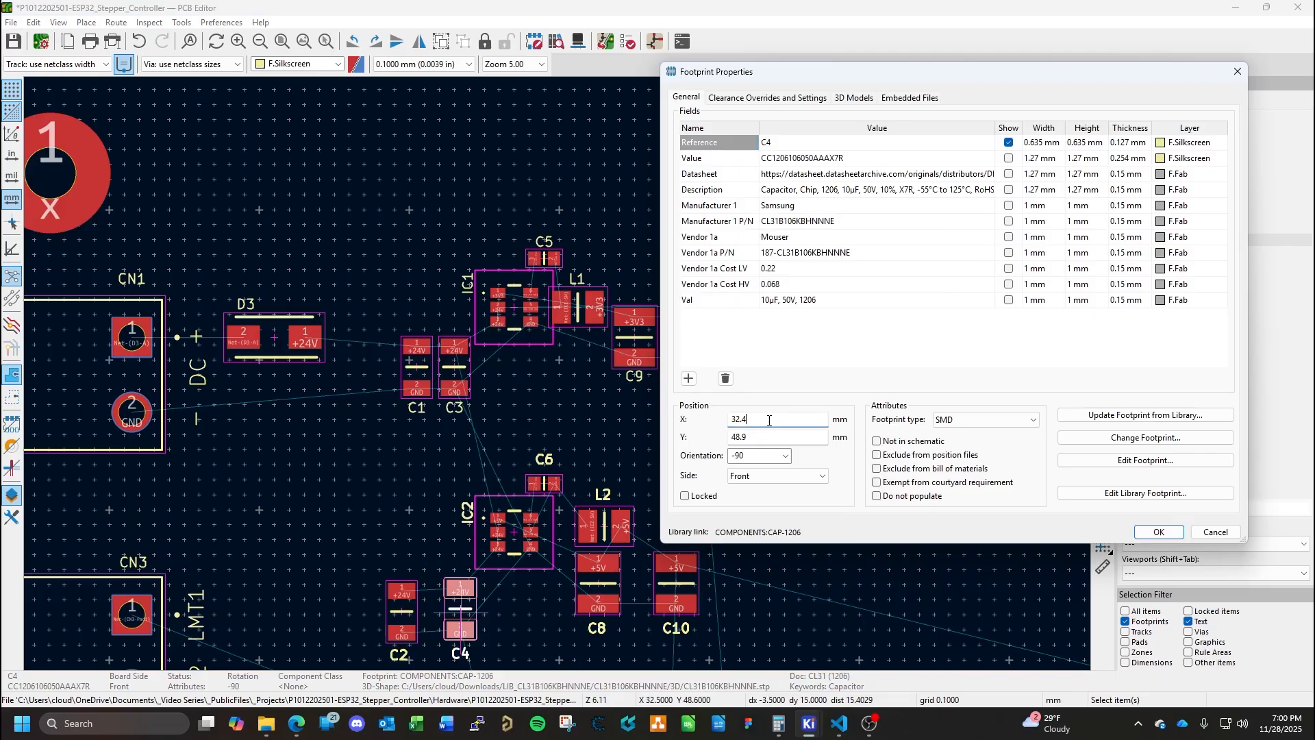
text(32)
key(Return)
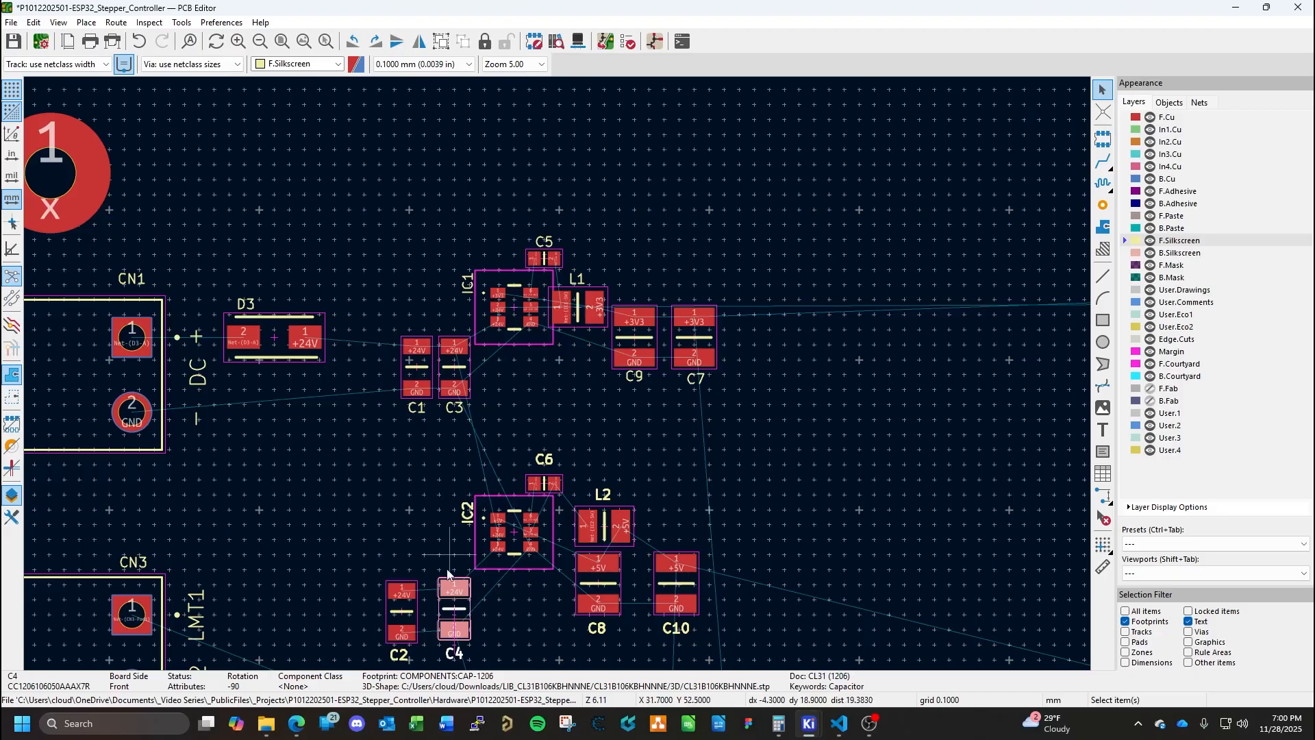
Set capacitor C4's Y position to 50 mm.
double_click(457, 614)
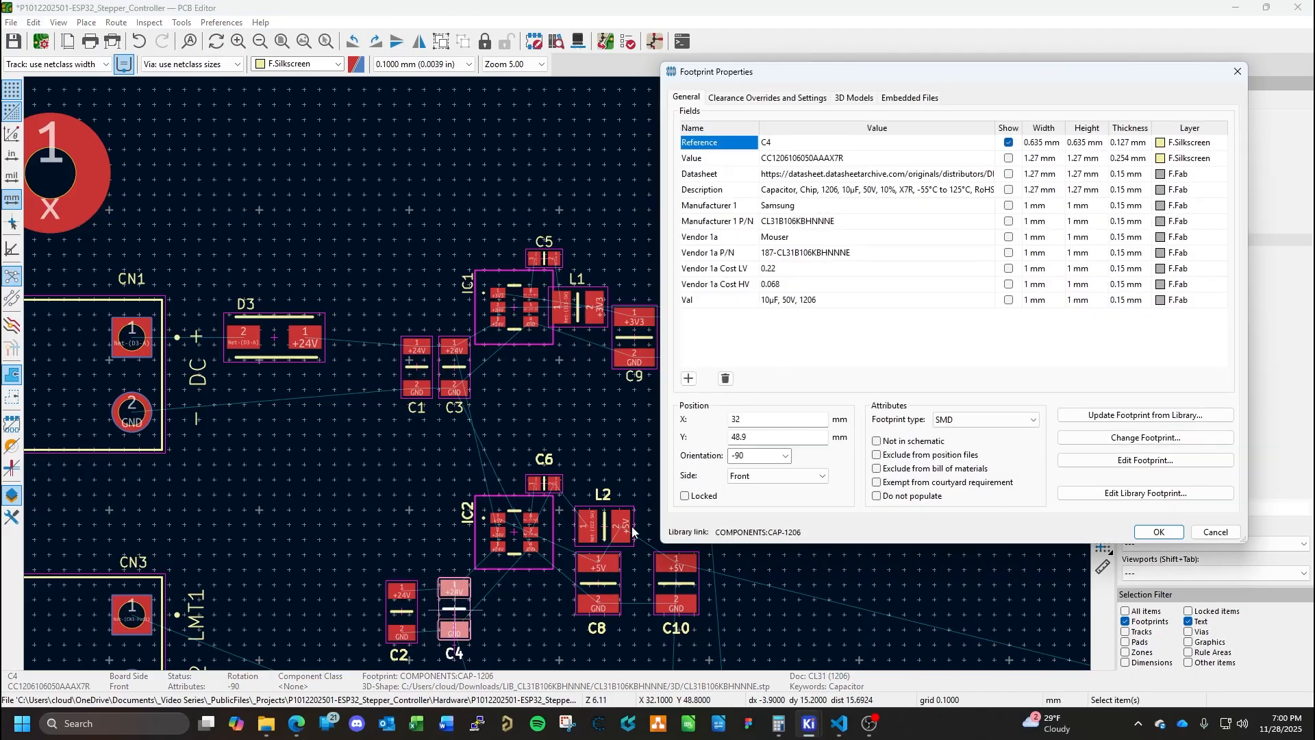
click(765, 439)
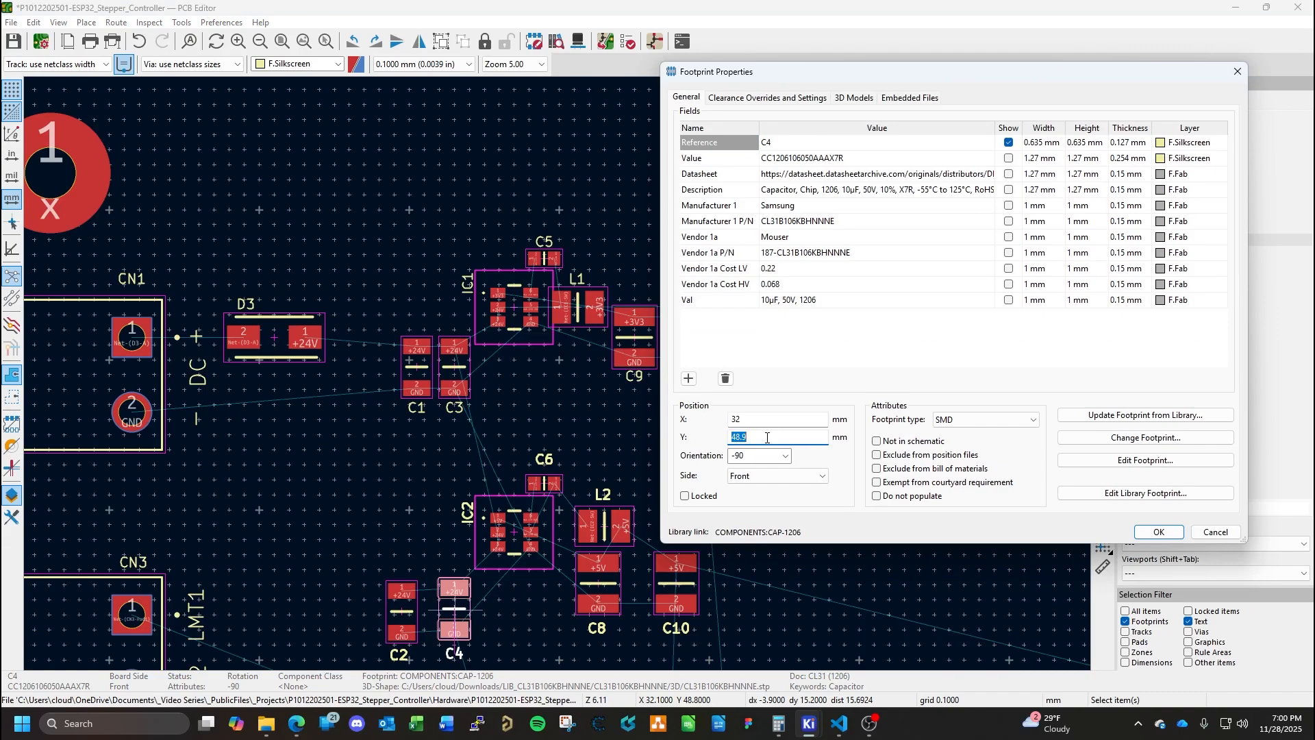
text(50)
key(Return)
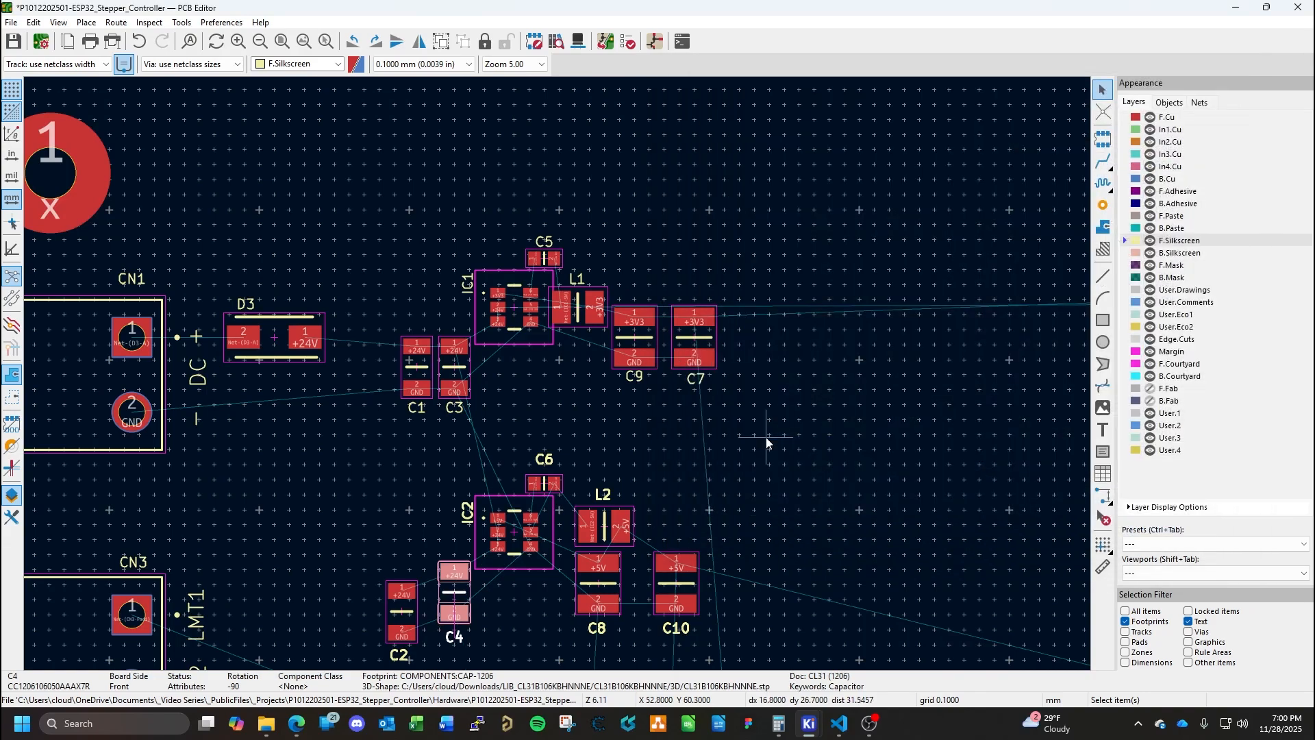
Check capacitor C1's position, set C2's X position to 29.5 mm, and bring its Y position level with C4.
click(419, 376)
double_click(420, 375)
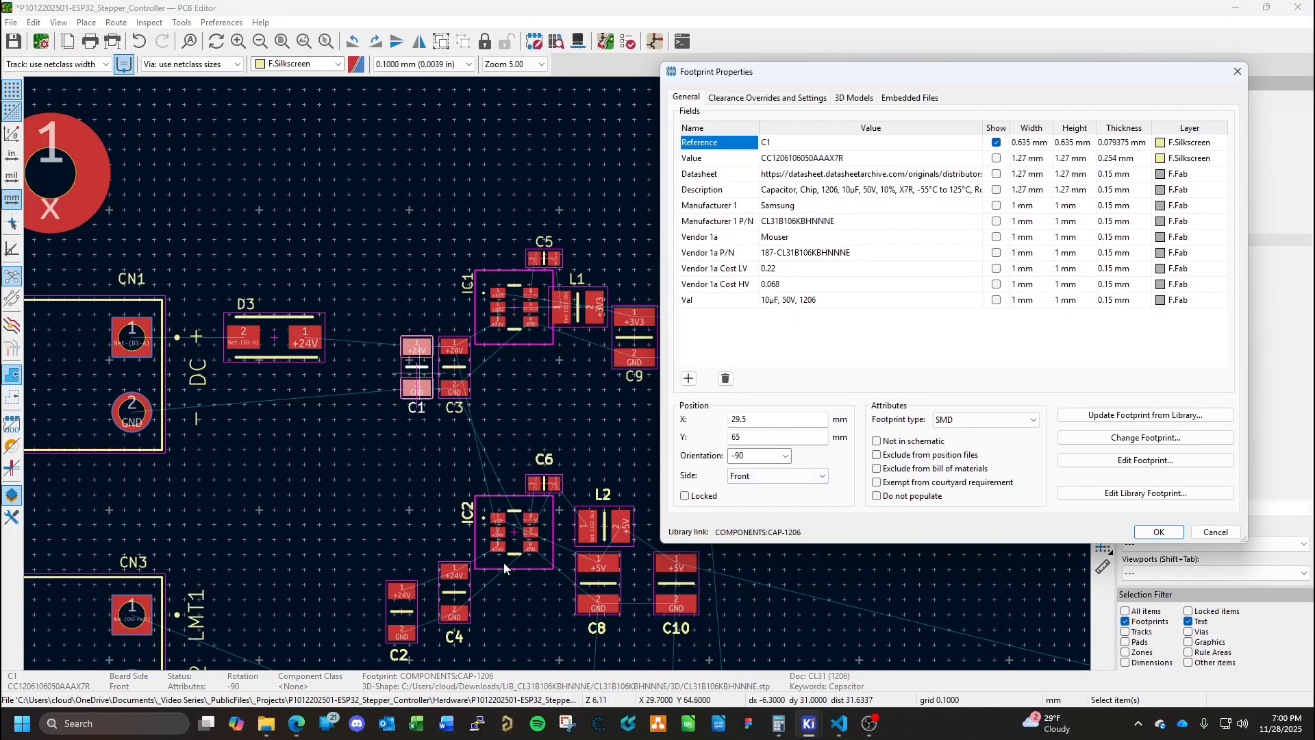
key(Escape)
double_click(402, 611)
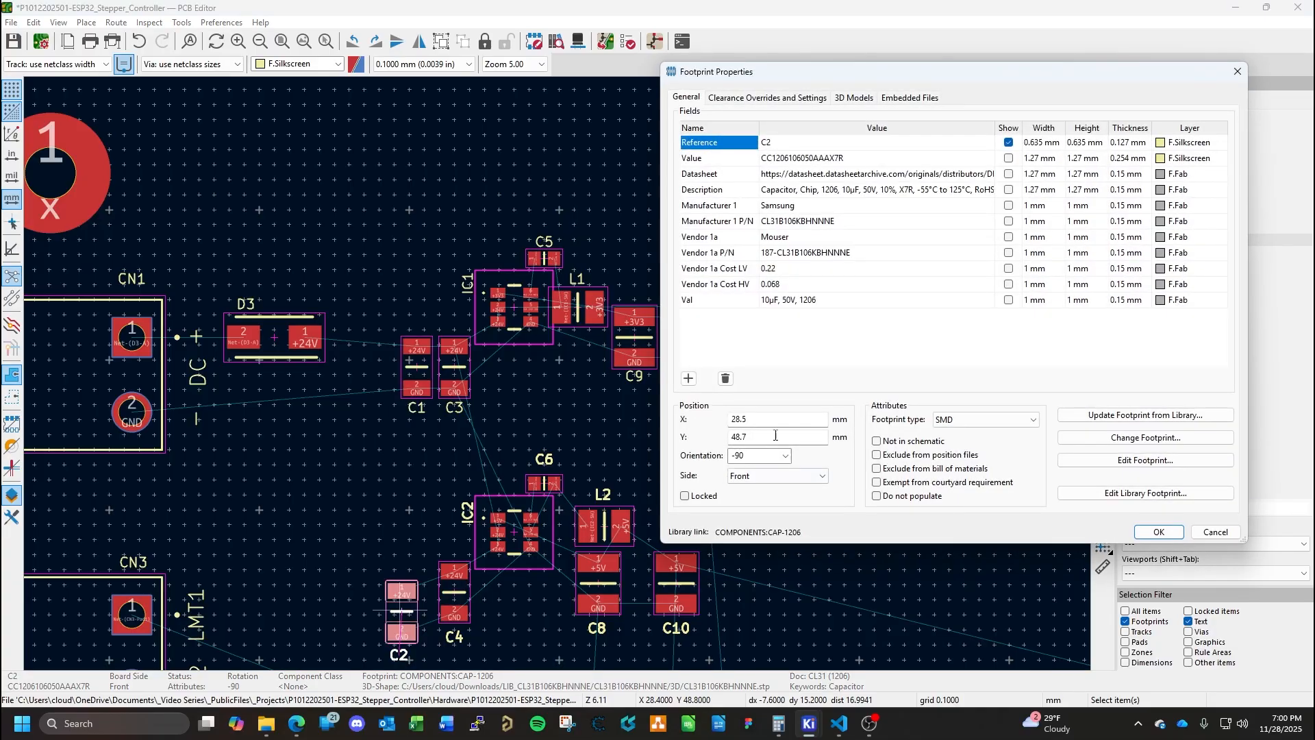
click(775, 421)
text(29)
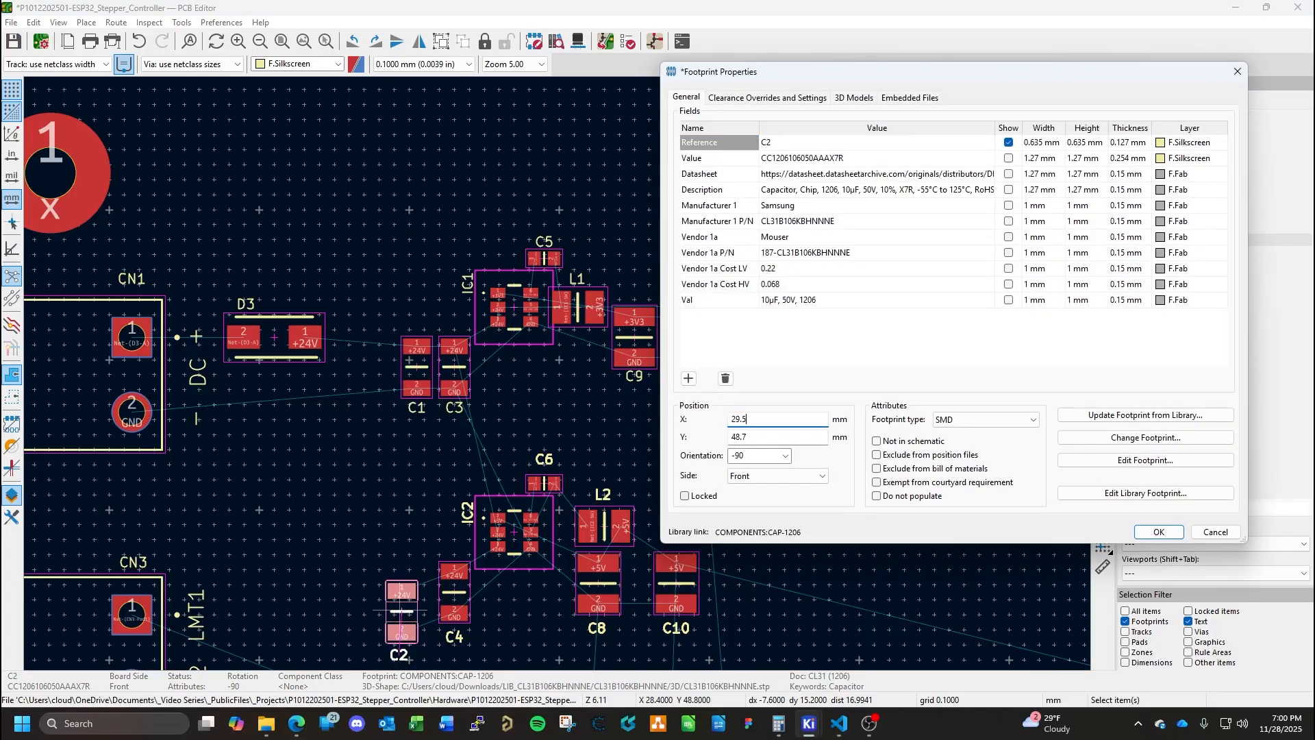
click(768, 440)
text(5)
key(Return)
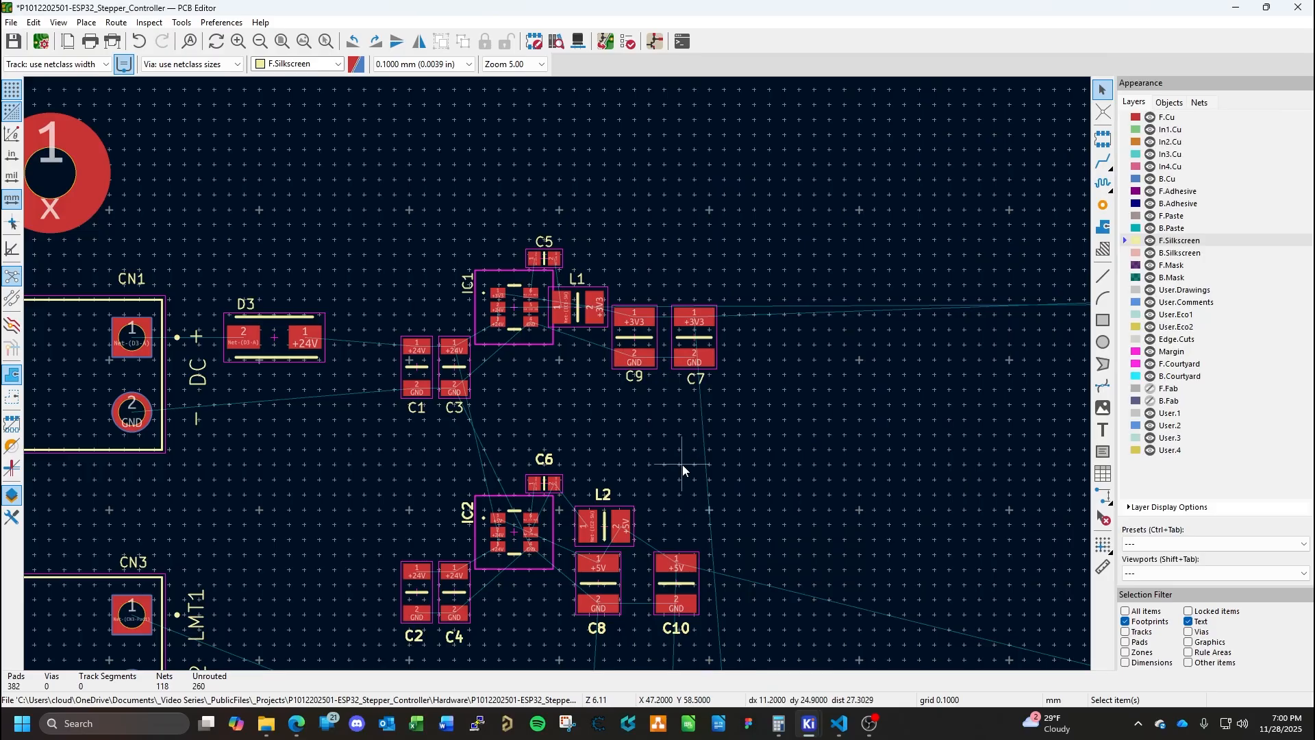
Check inductor L1's position and set L2's X position to the same 40.25 mm.
double_click(582, 330)
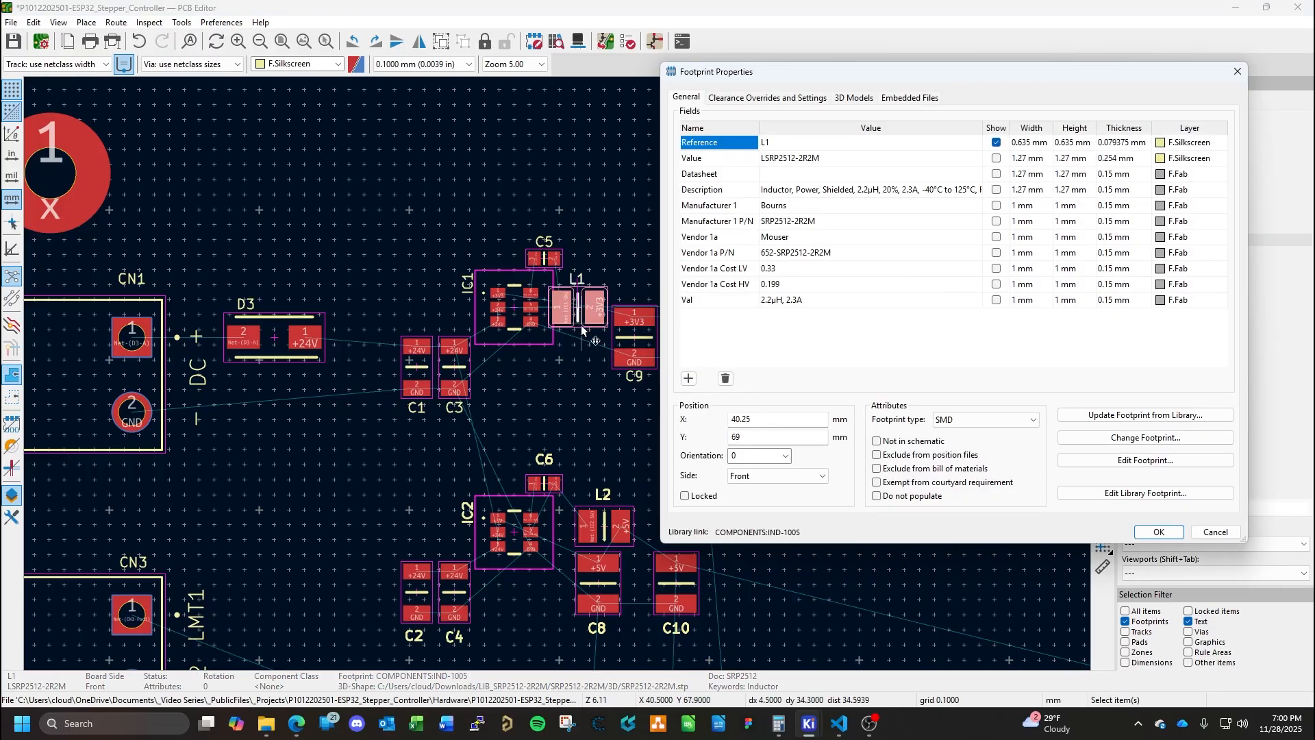
key(Escape)
double_click(605, 529)
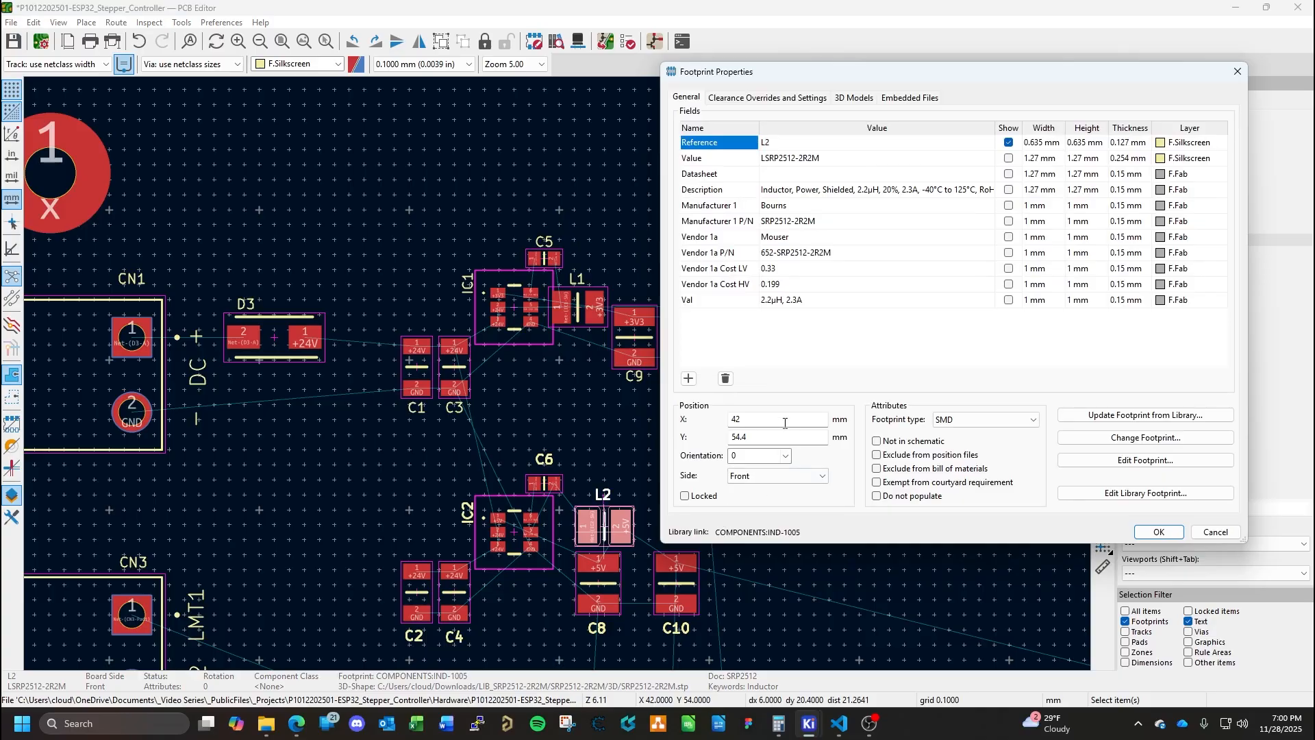
click(785, 423)
text(4)
text(25)
key(Return)
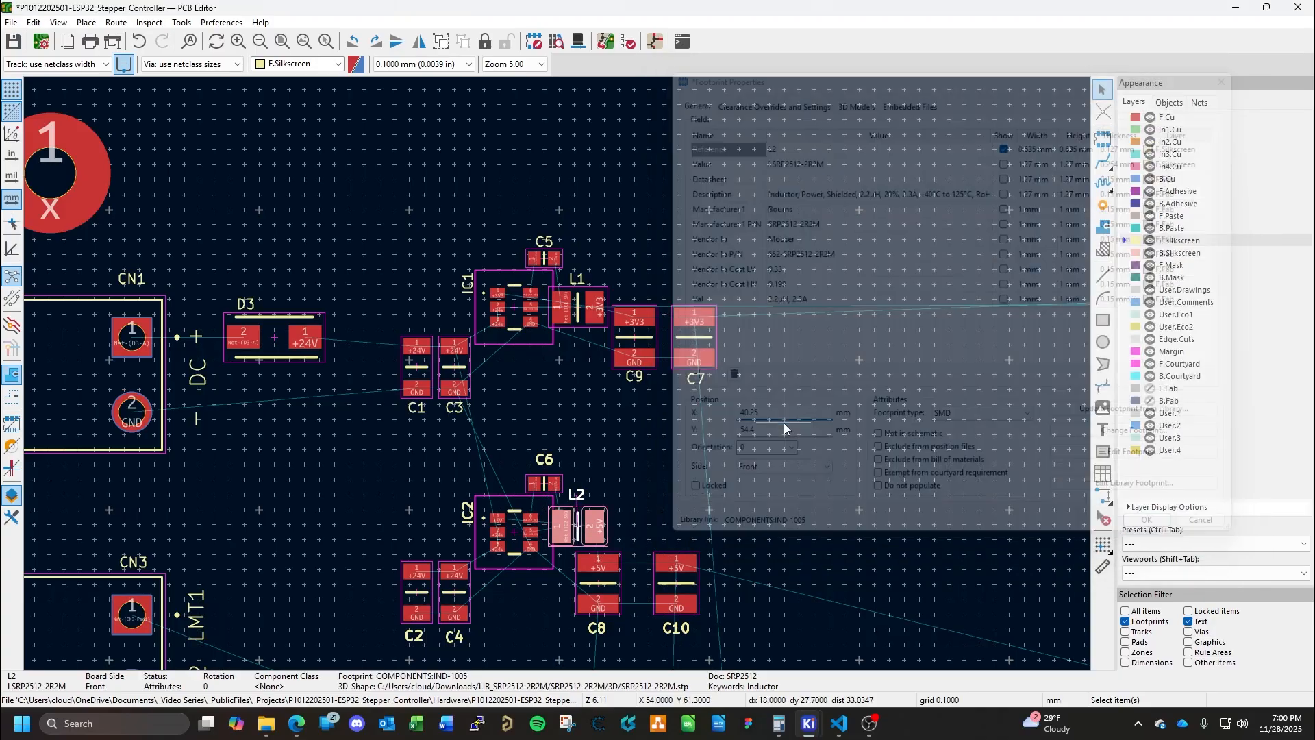
Check IC2's position and set inductor L2's Y position to 54 mm, level with IC2.
double_click(507, 537)
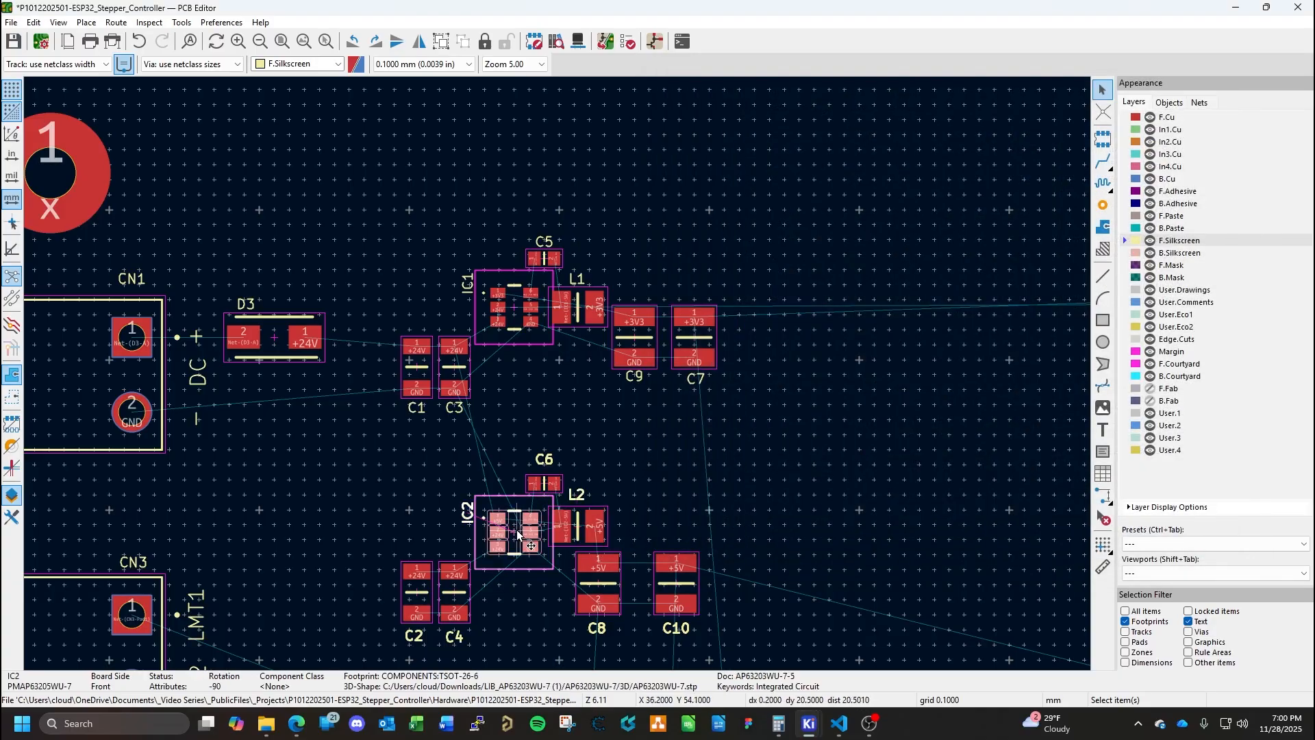
key(Escape)
double_click(579, 533)
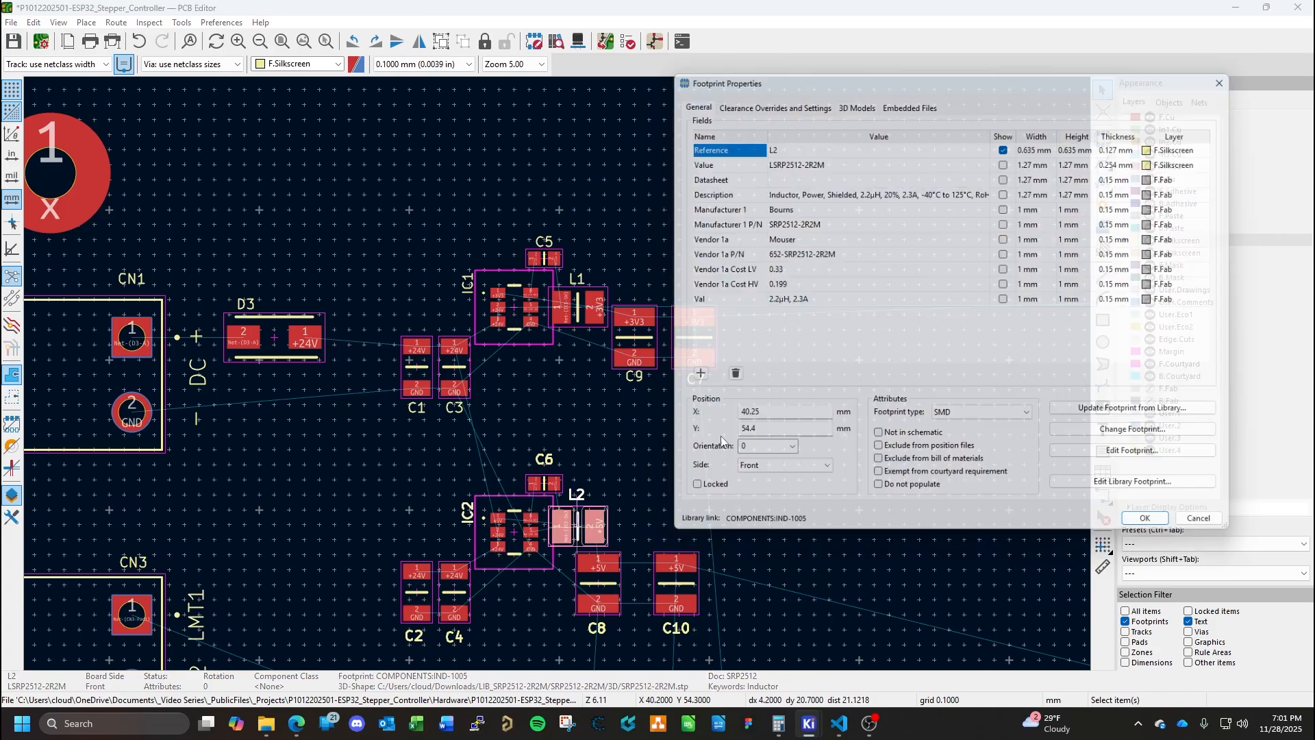
click(747, 437)
text(54)
key(Return)
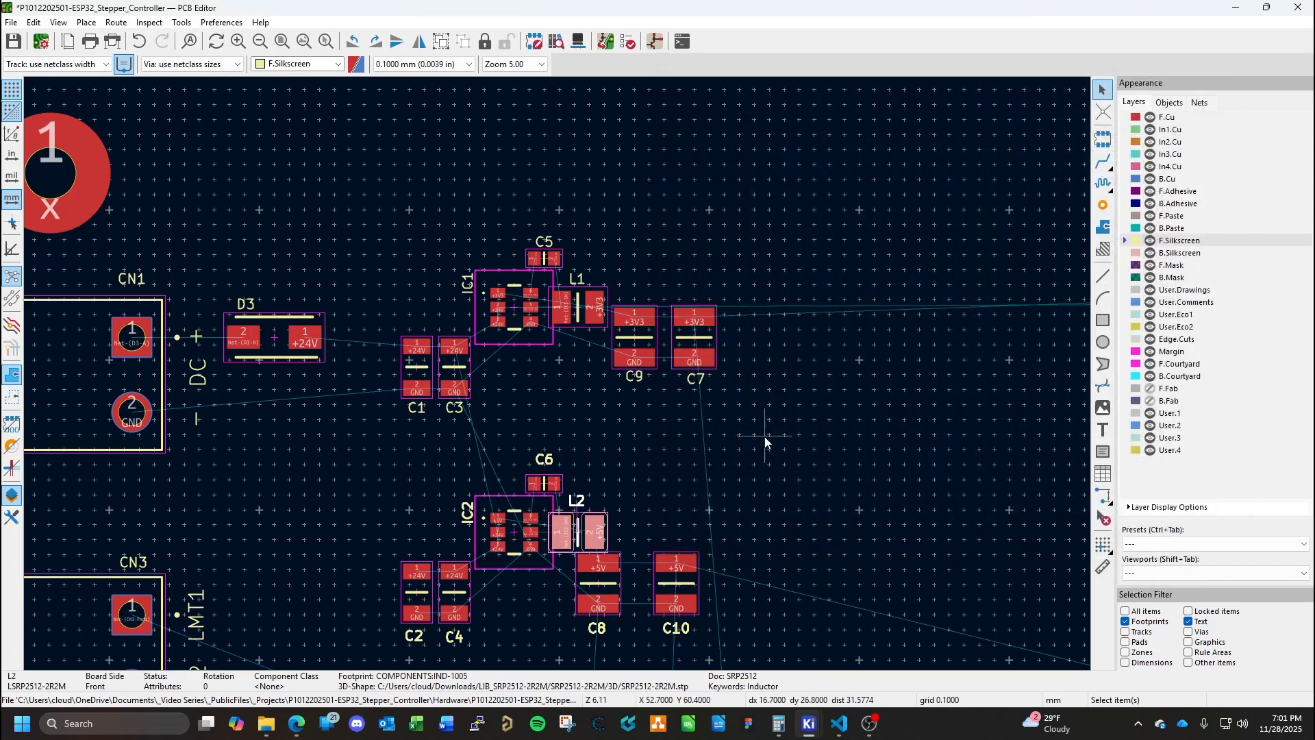
click(672, 455)
Move capacitors C10 and C8 to the right, clear of inductor L2.
click(680, 585)
drag(679, 586, 733, 582)
click(596, 584)
drag(595, 583, 657, 583)
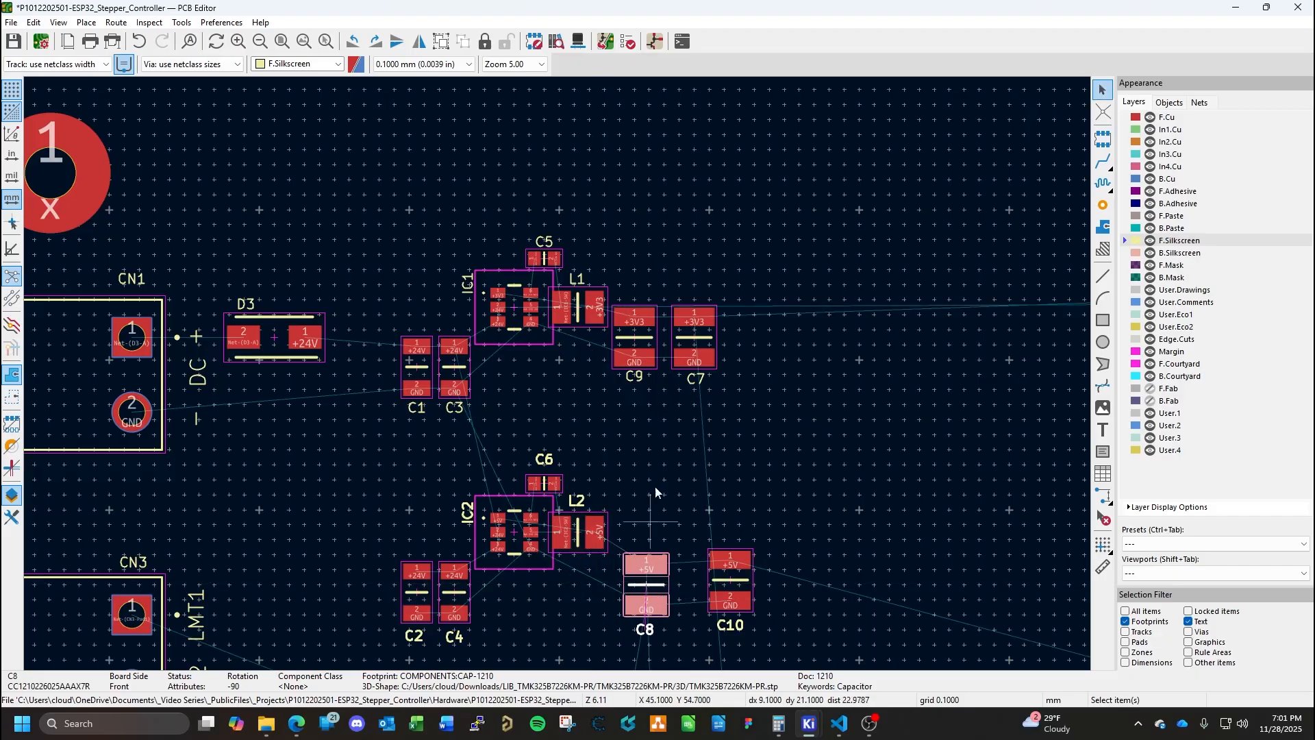
Check capacitor C9's position and set C8's X position to 44 mm so it lines up beneath C9.
double_click(636, 340)
key(Escape)
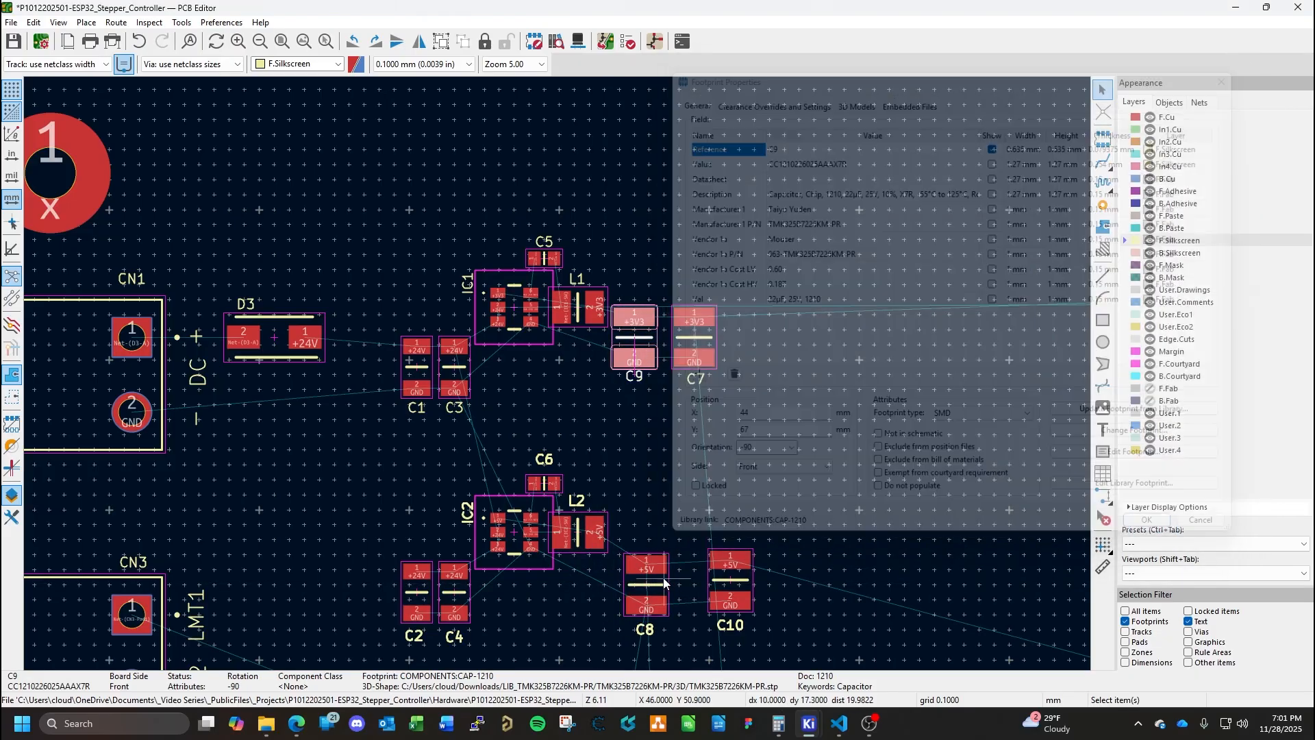
double_click(654, 583)
double_click(757, 419)
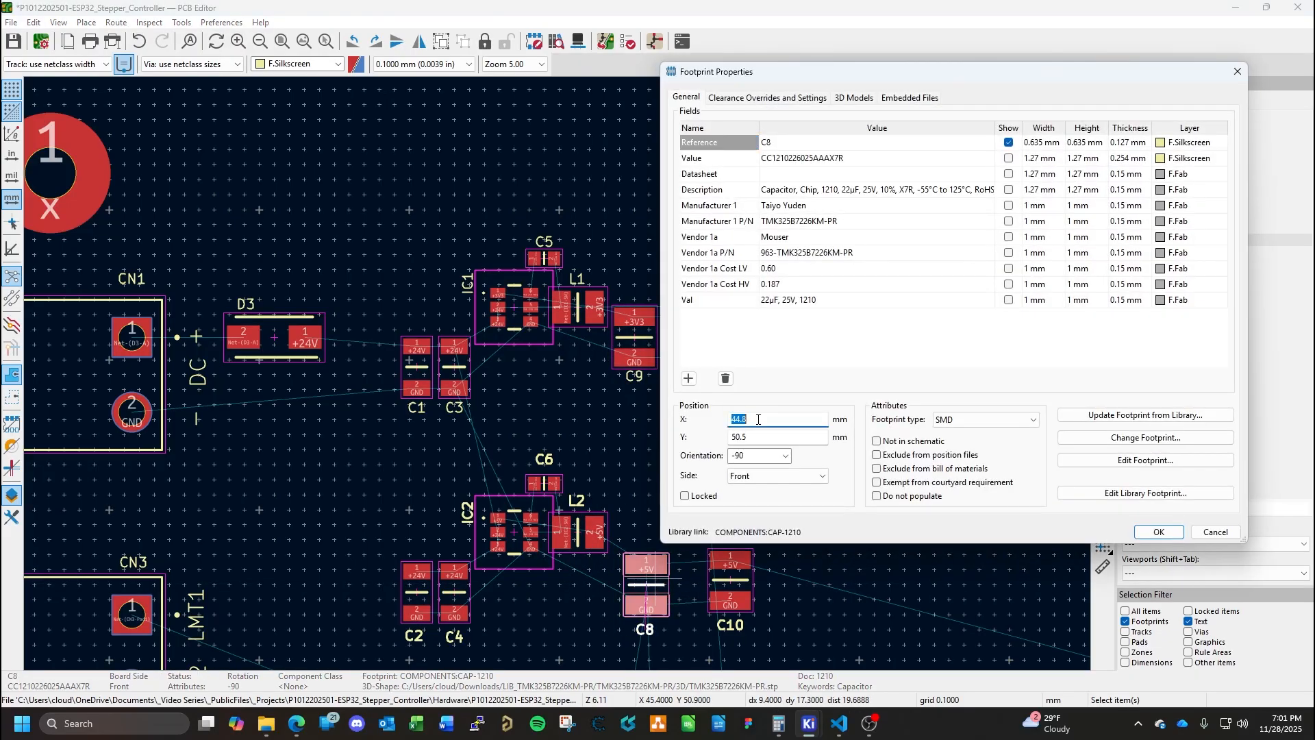
text(44)
key(Return)
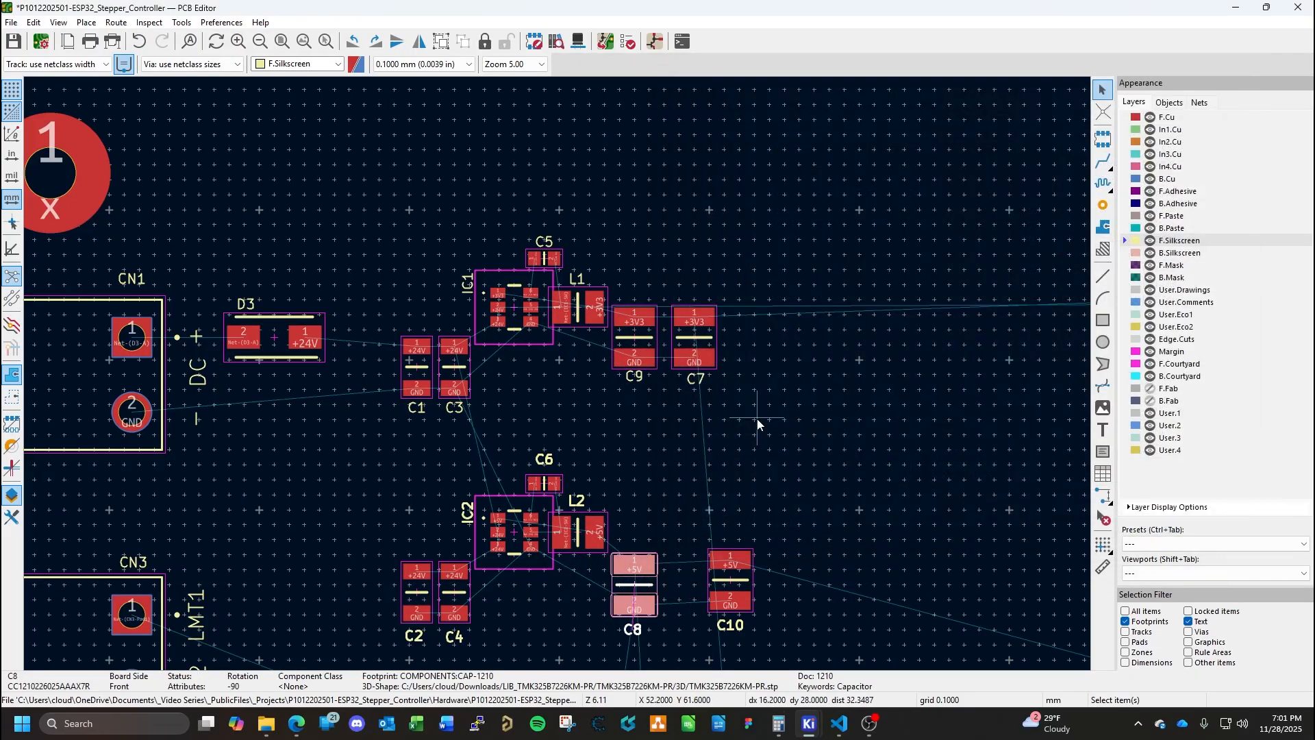
Check capacitor C7's position and set C10's X position to 48 mm so it lines up beneath C7.
double_click(692, 338)
key(Escape)
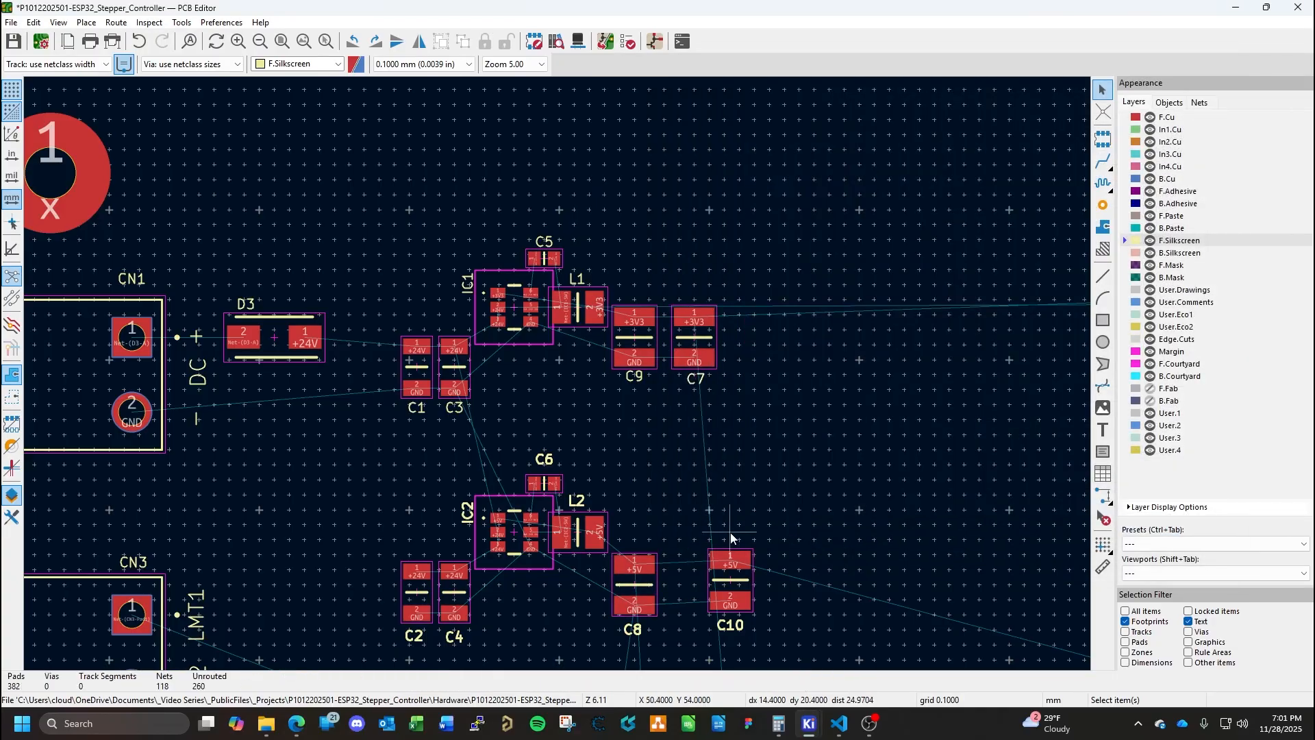
double_click(738, 581)
click(779, 417)
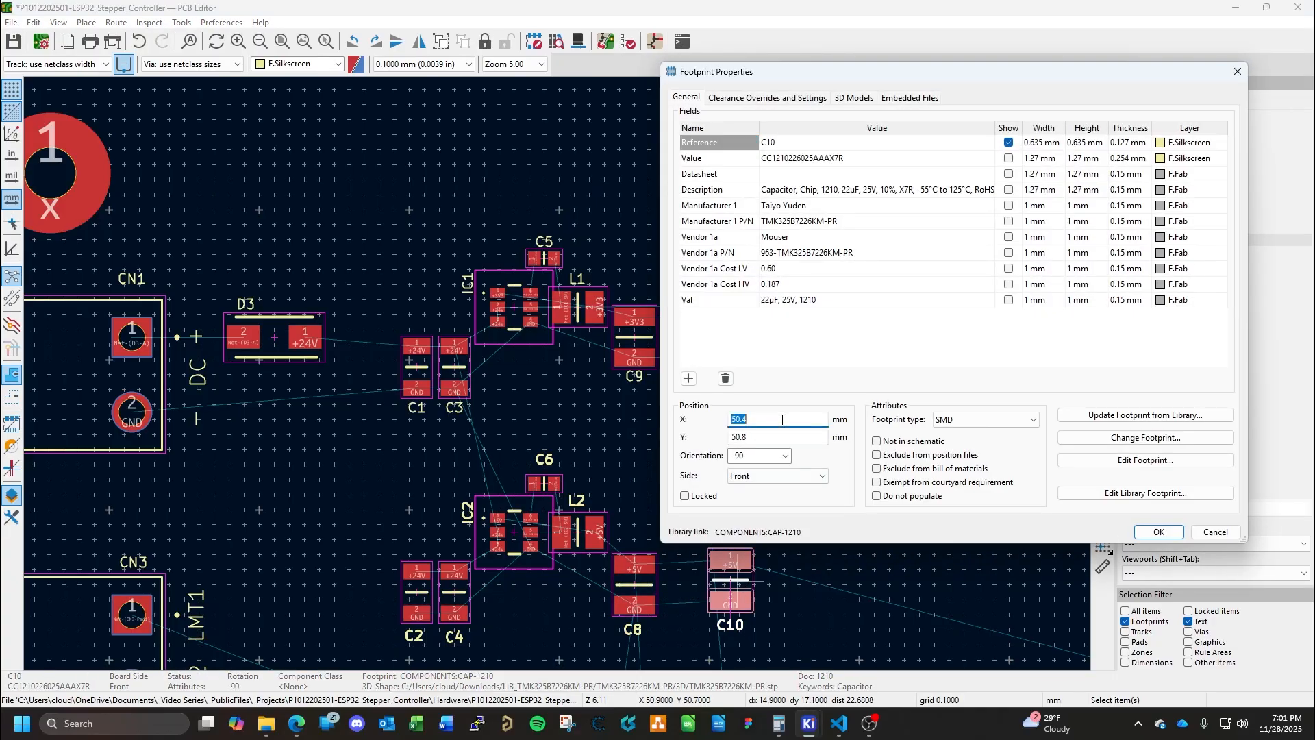
text(48)
key(Return)
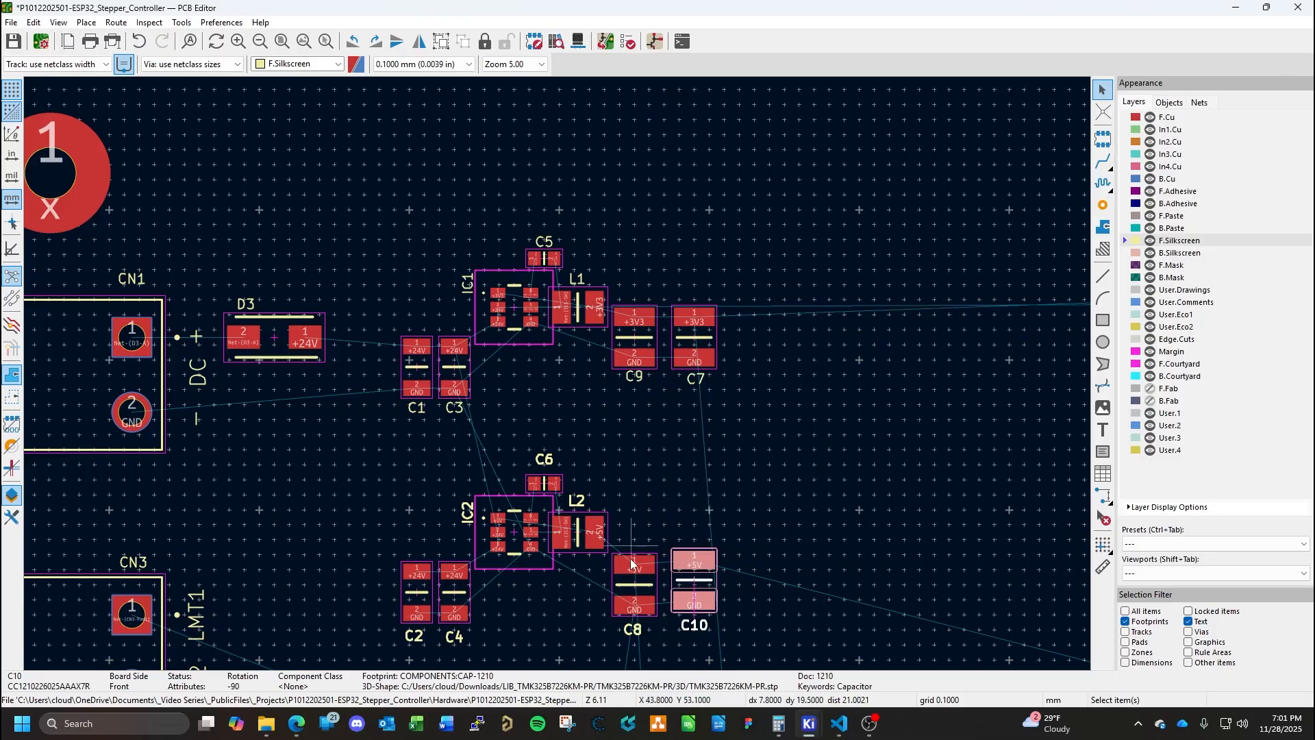
Set capacitor C8's Y position to 52 mm.
double_click(631, 564)
click(766, 439)
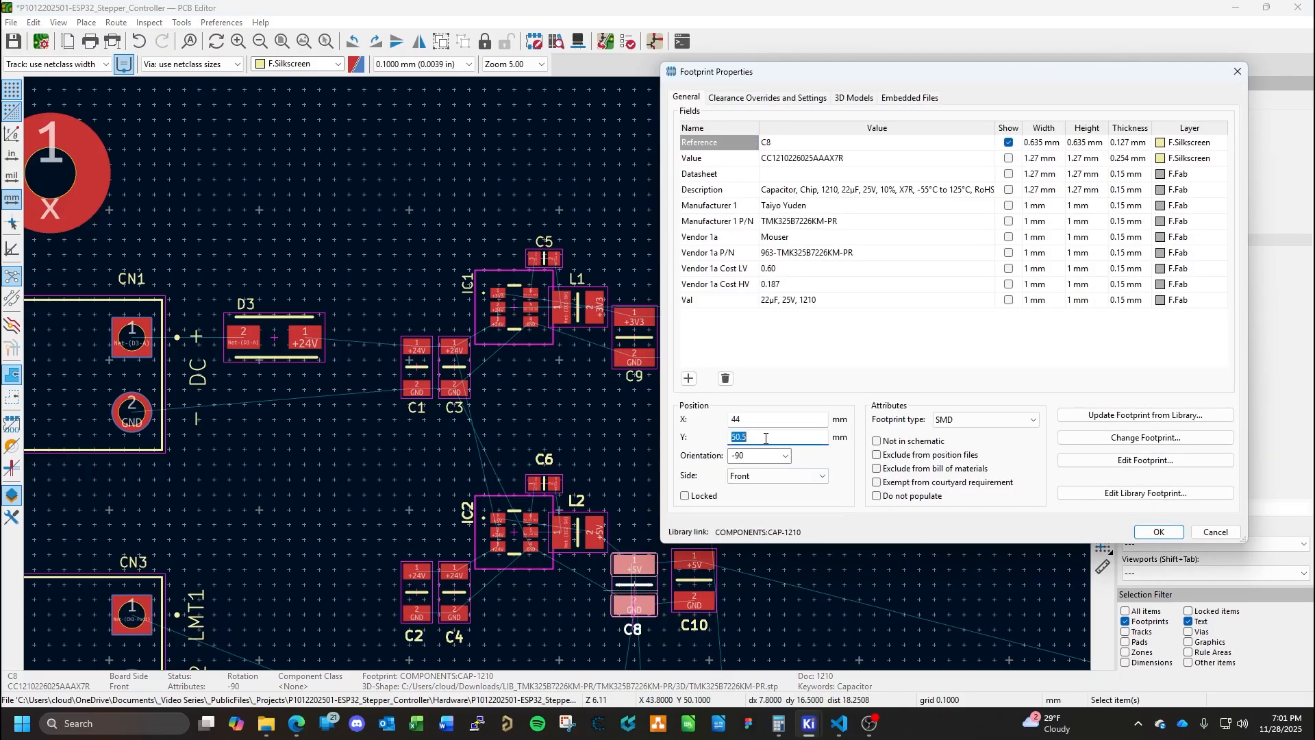
text(50)
key(Return)
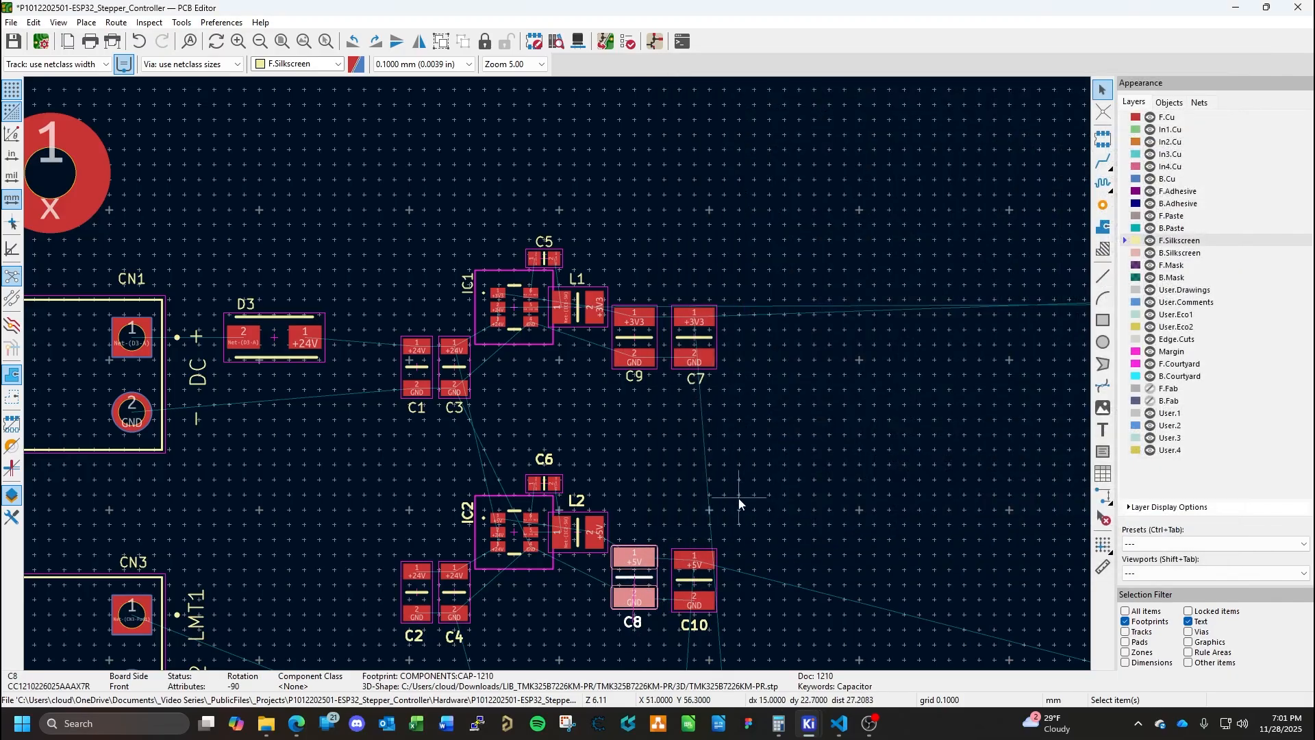
double_click(646, 578)
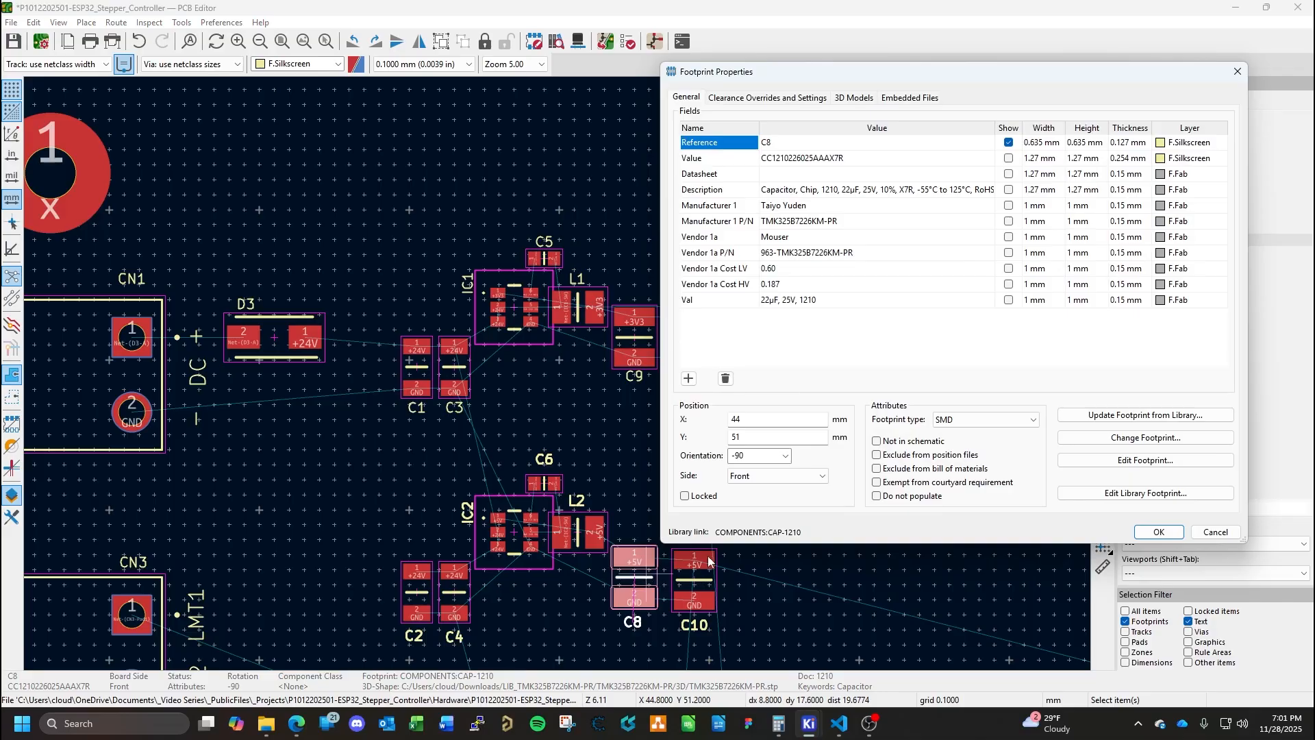
click(750, 440)
key(BackSpace)
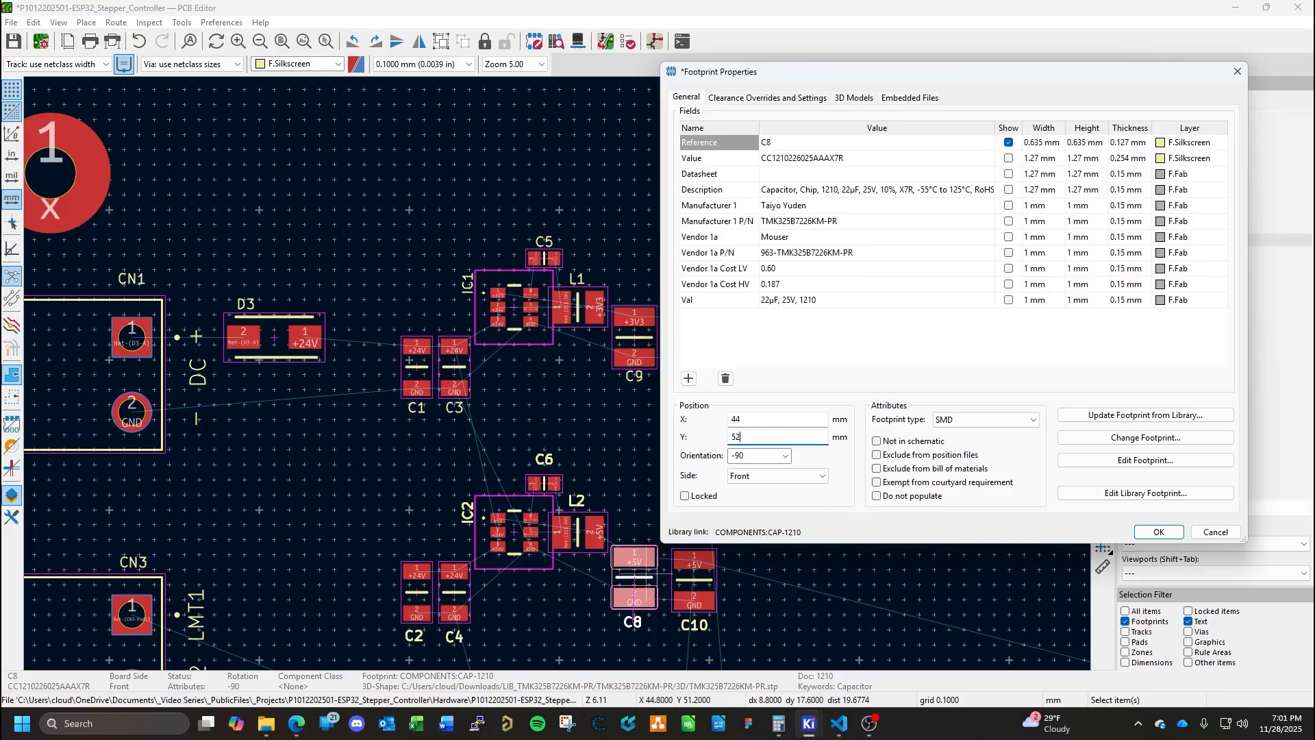
key(Return)
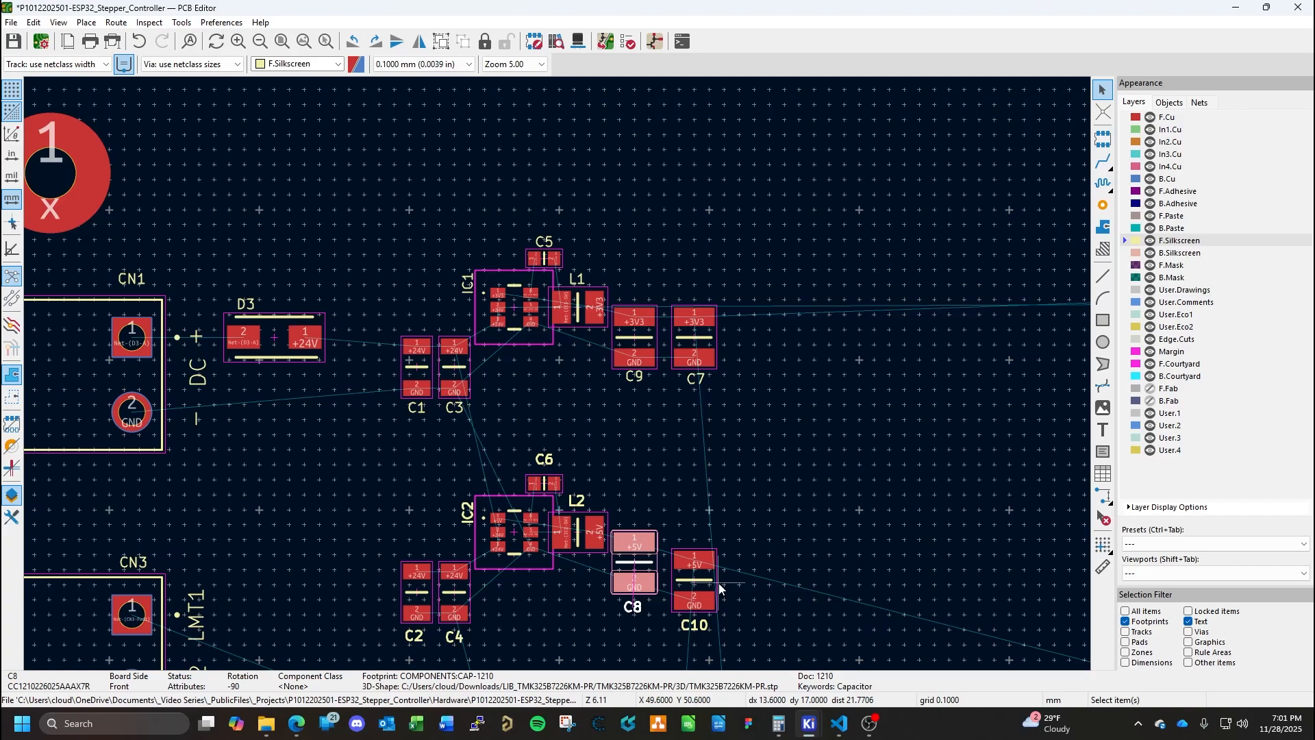
Set capacitor C10's Y position to 52 mm, level with C8.
double_click(718, 583)
double_click(759, 440)
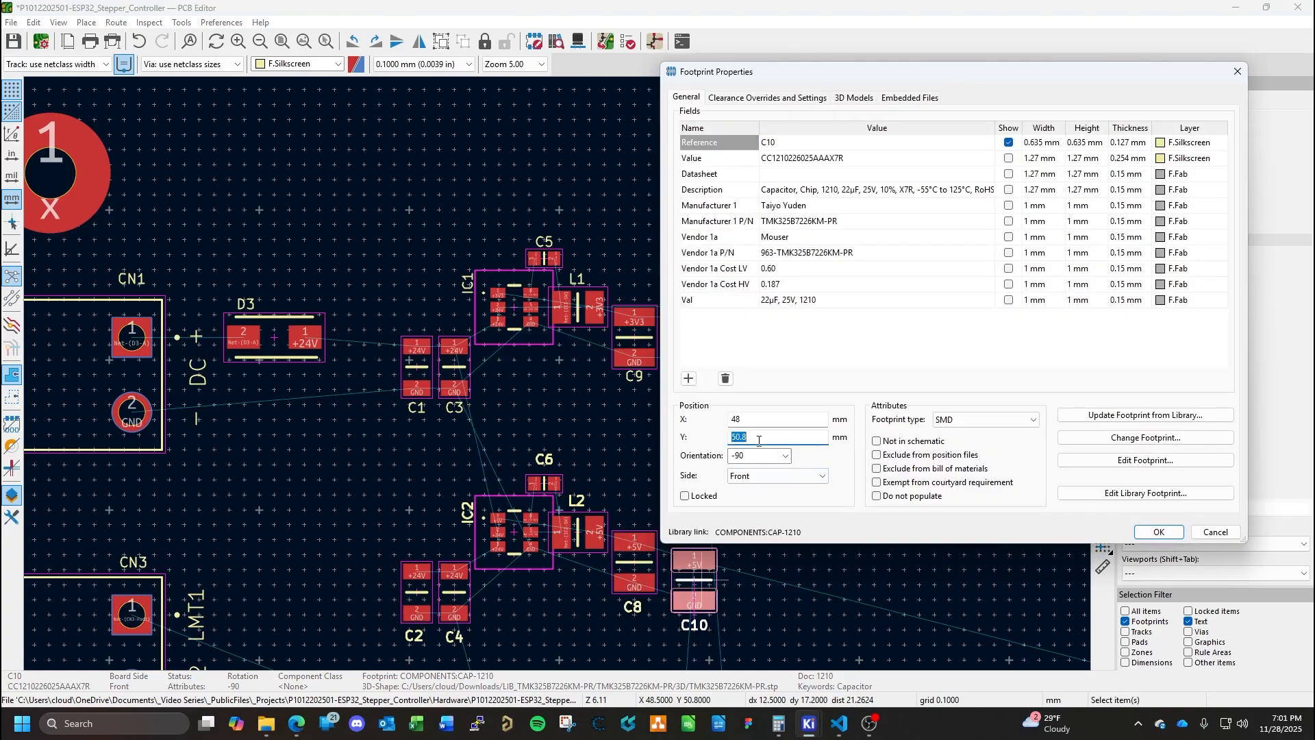
text(49.5)
key(Return)
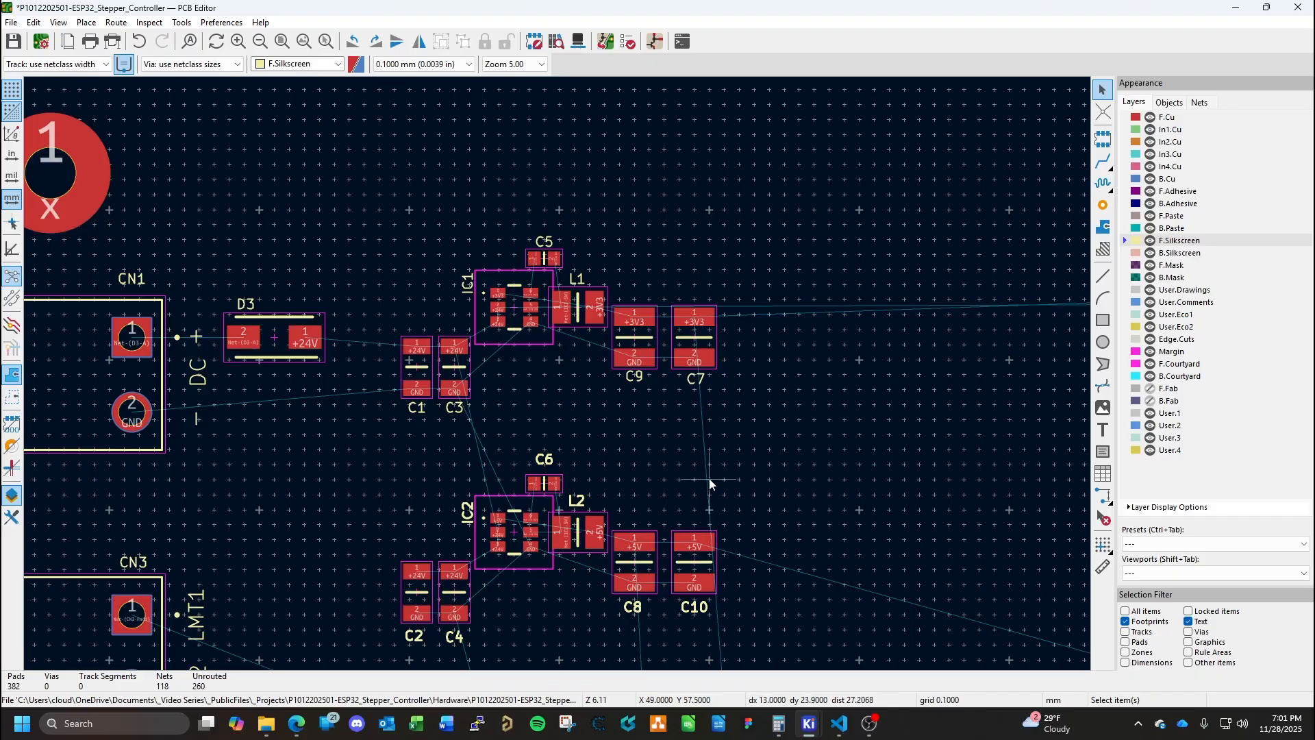
Move the C10 and C8 reference labels up so they sit centred just beneath their capacitors.
key(Home)
middle_drag(455, 310, 604, 461)
scroll(605, 461, up, 7)
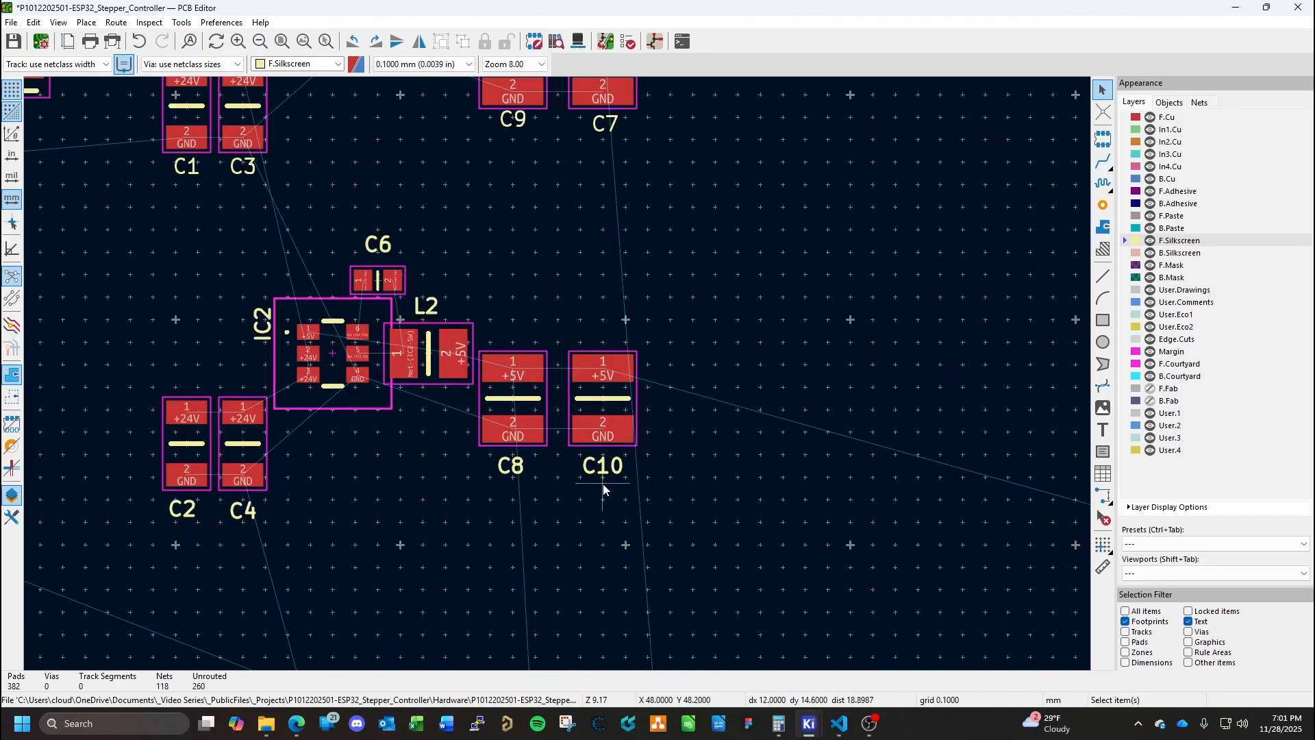
click(604, 471)
drag(605, 471, 602, 459)
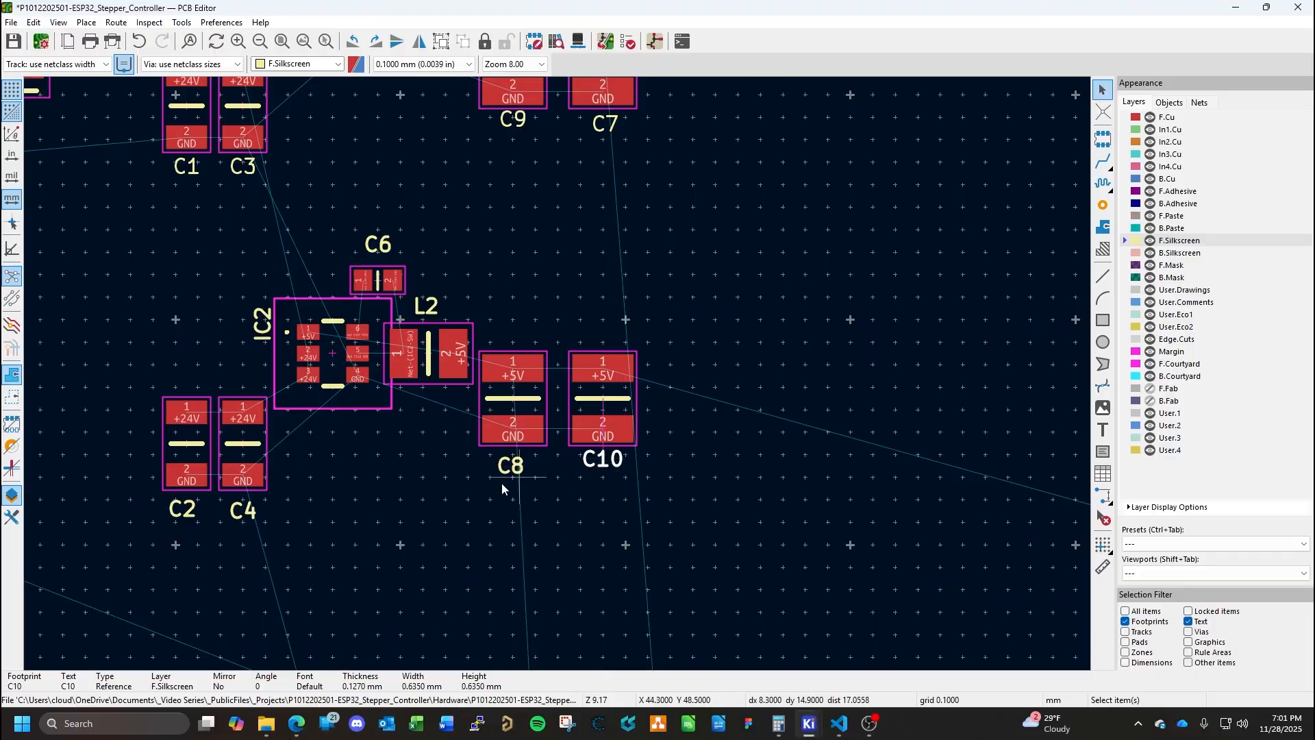
drag(508, 470, 512, 462)
Nudge the L2, C6, C4 and C2 reference labels closer to their components and save the board.
middle_drag(428, 309, 526, 389)
click(526, 389)
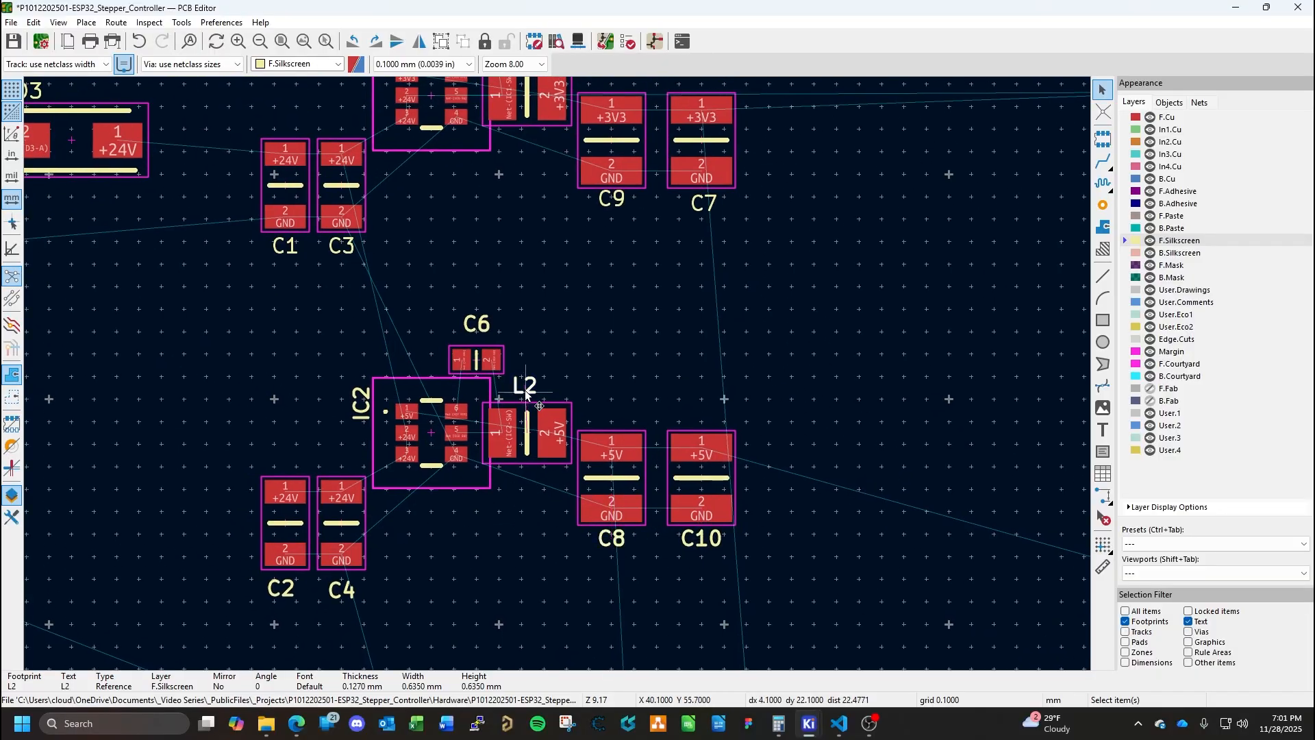
drag(526, 388, 526, 391)
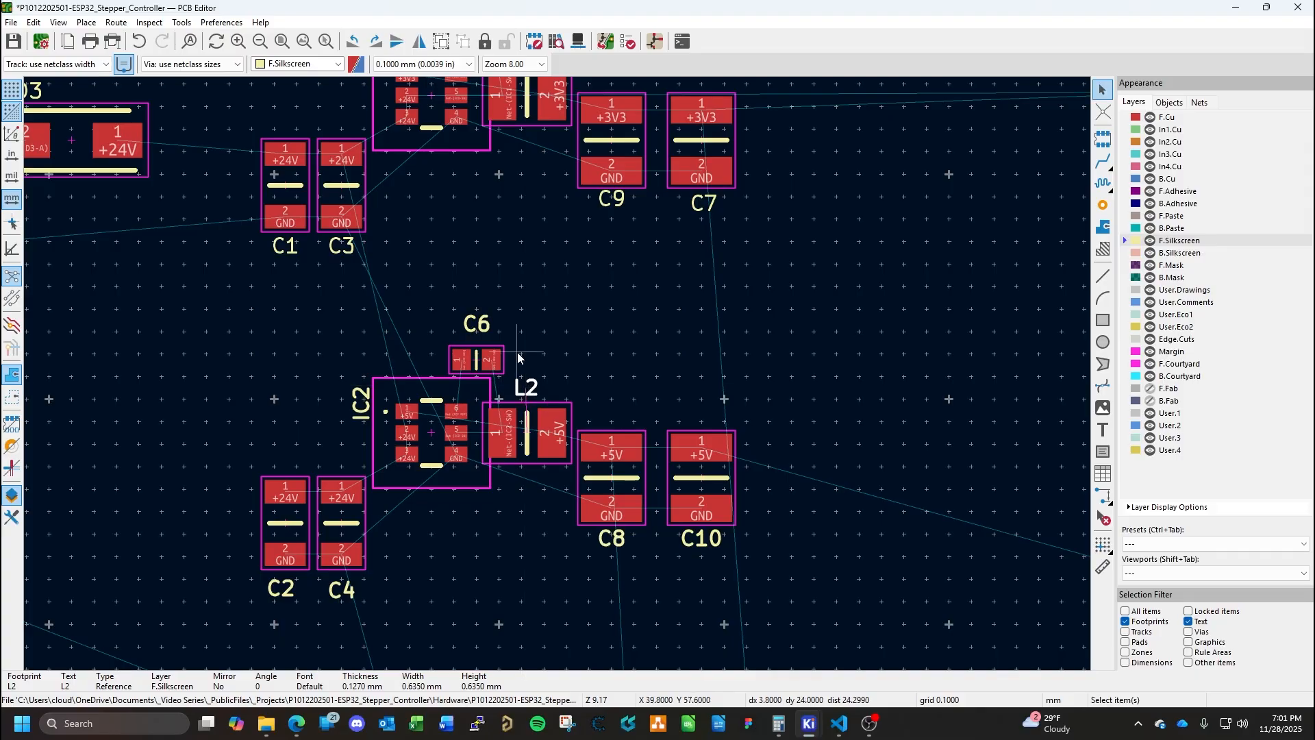
drag(484, 322, 478, 335)
middle_drag(334, 411, 467, 351)
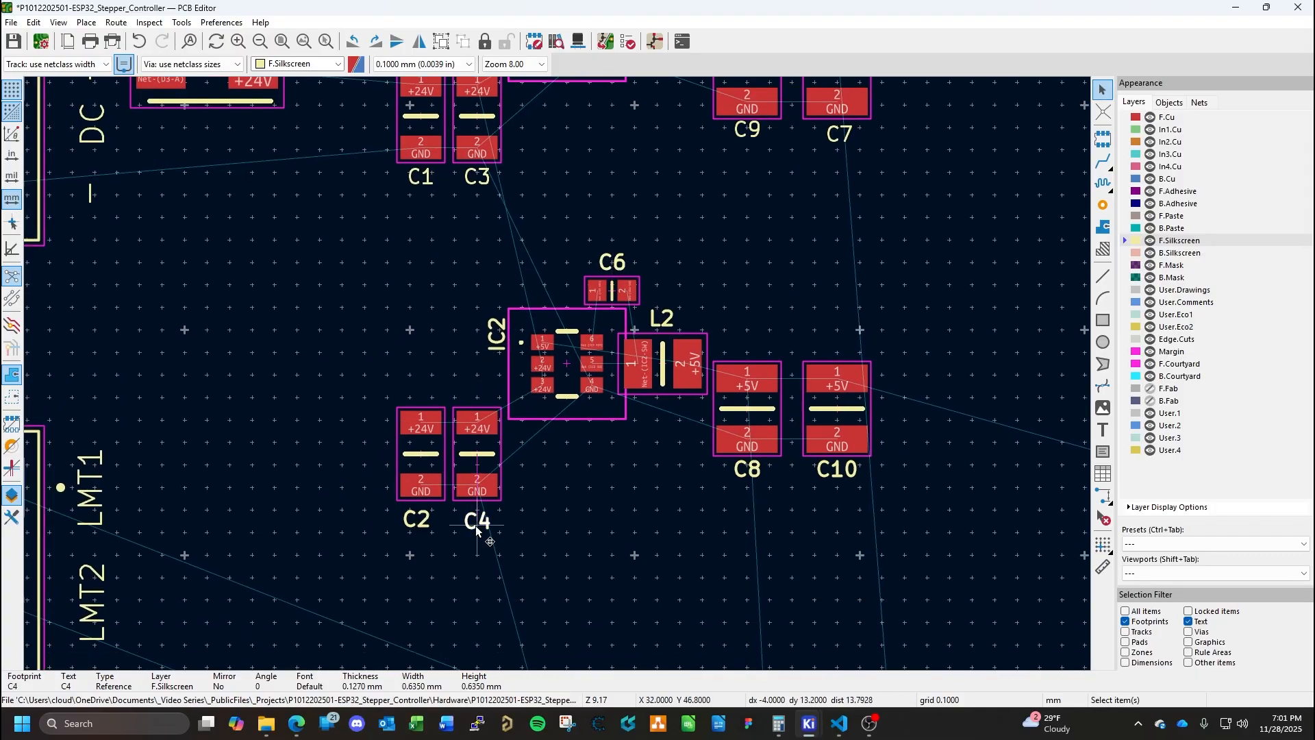
drag(478, 525, 423, 519)
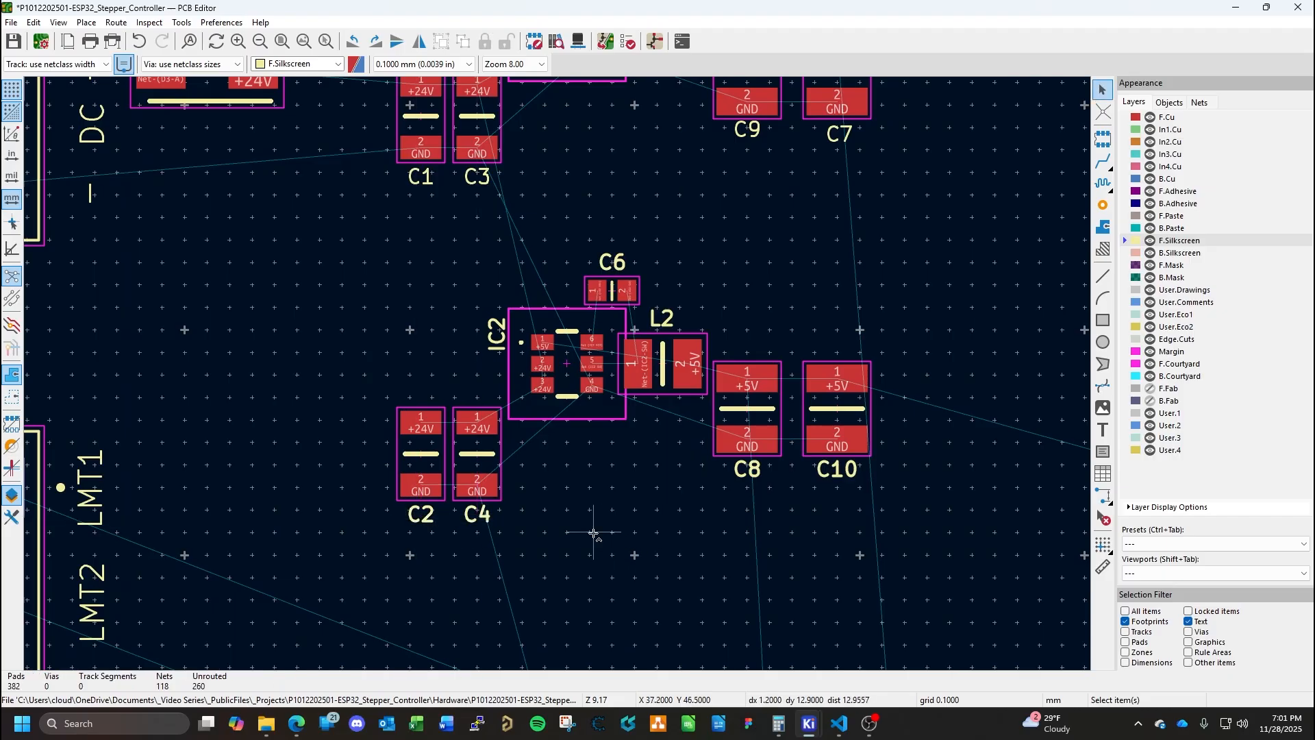
key(ctrl+s)
Switch to the Schematic Editor and examine the Power Supplies sheet for parts still missing from the board layout.
scroll(631, 502, down, 4)
middle_drag(573, 357, 514, 483)
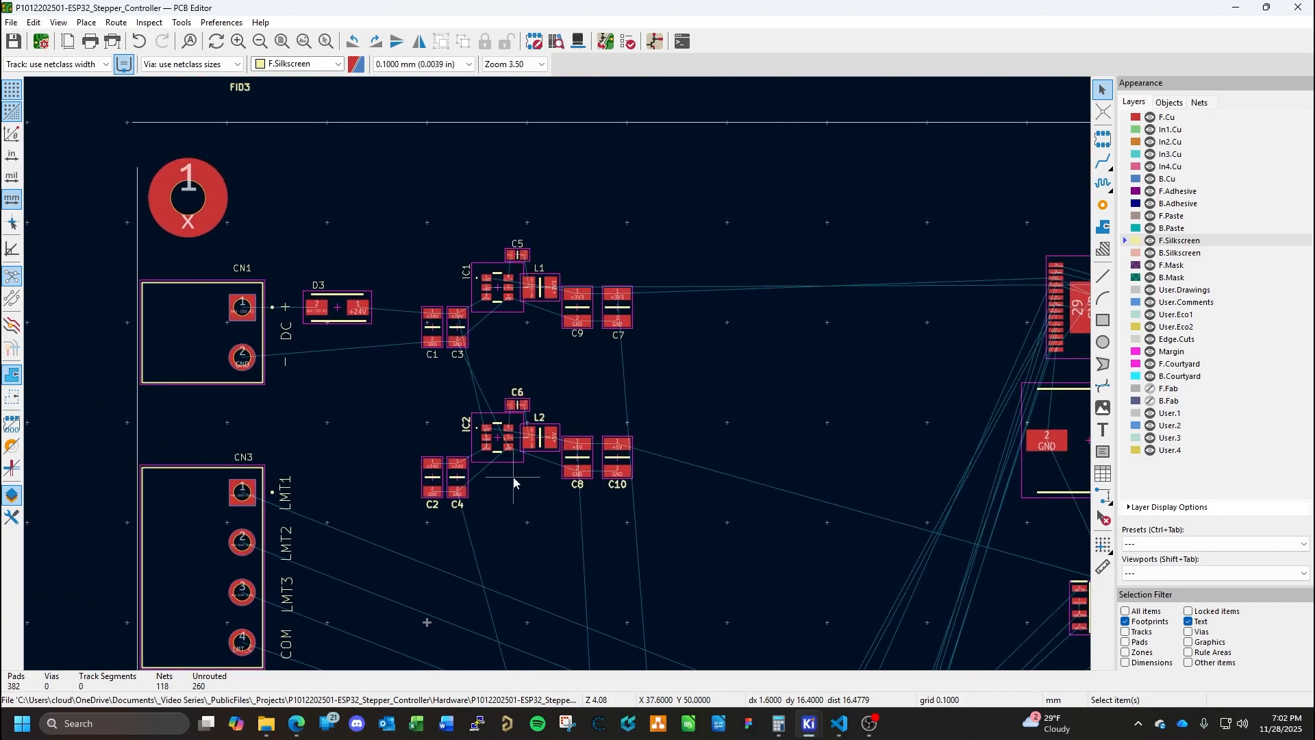
scroll(694, 520, down, 2)
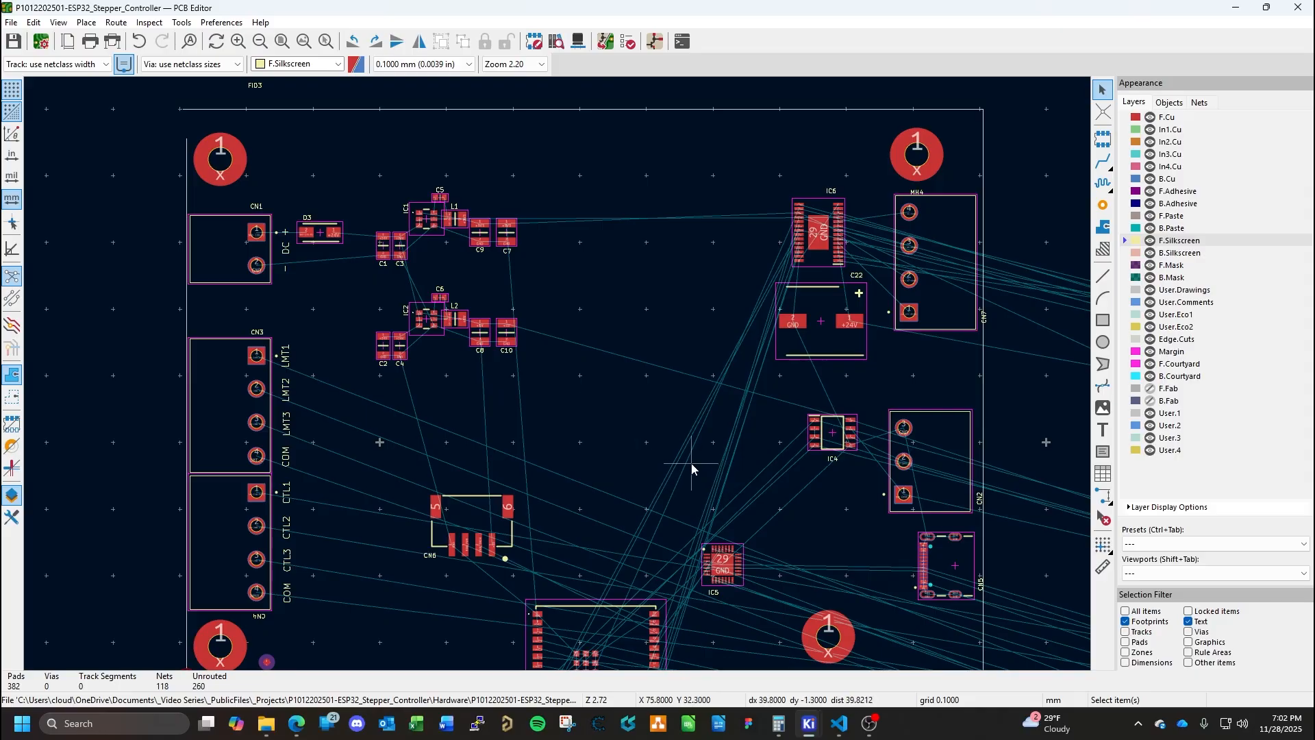
scroll(692, 464, down, 1)
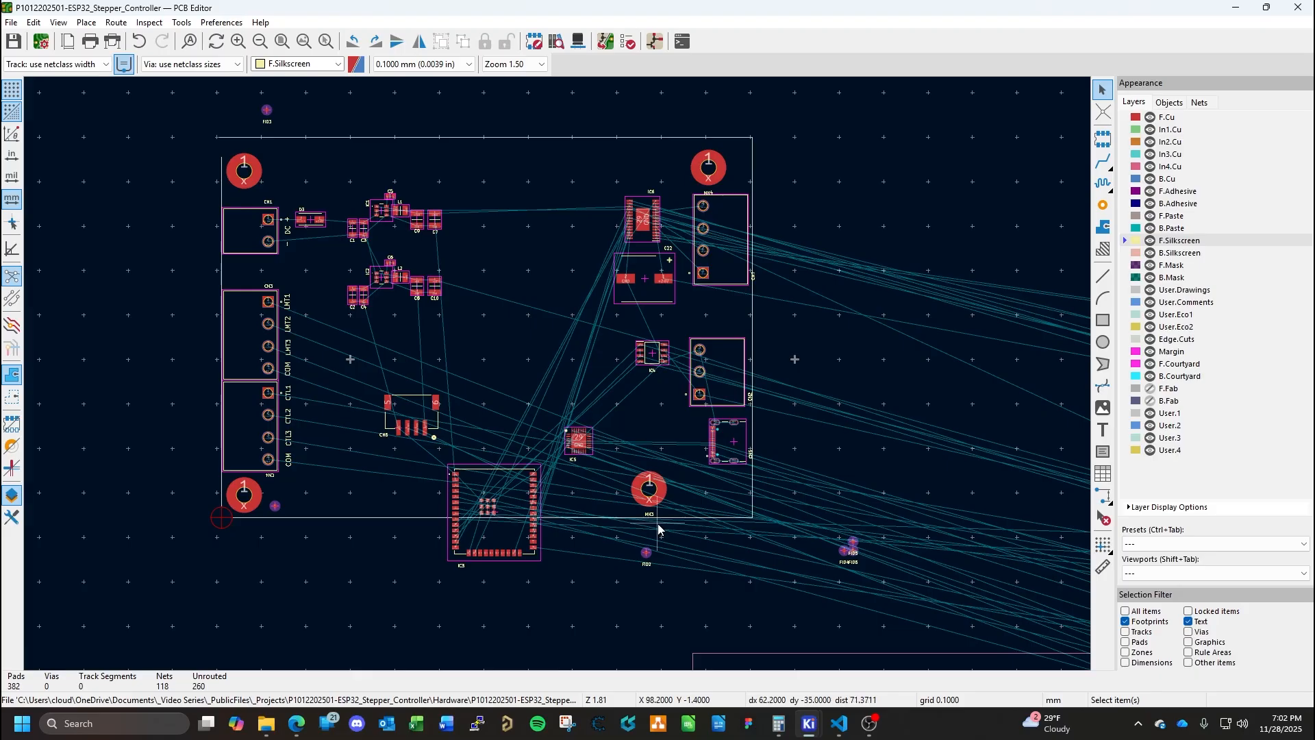
mouse_move(807, 720)
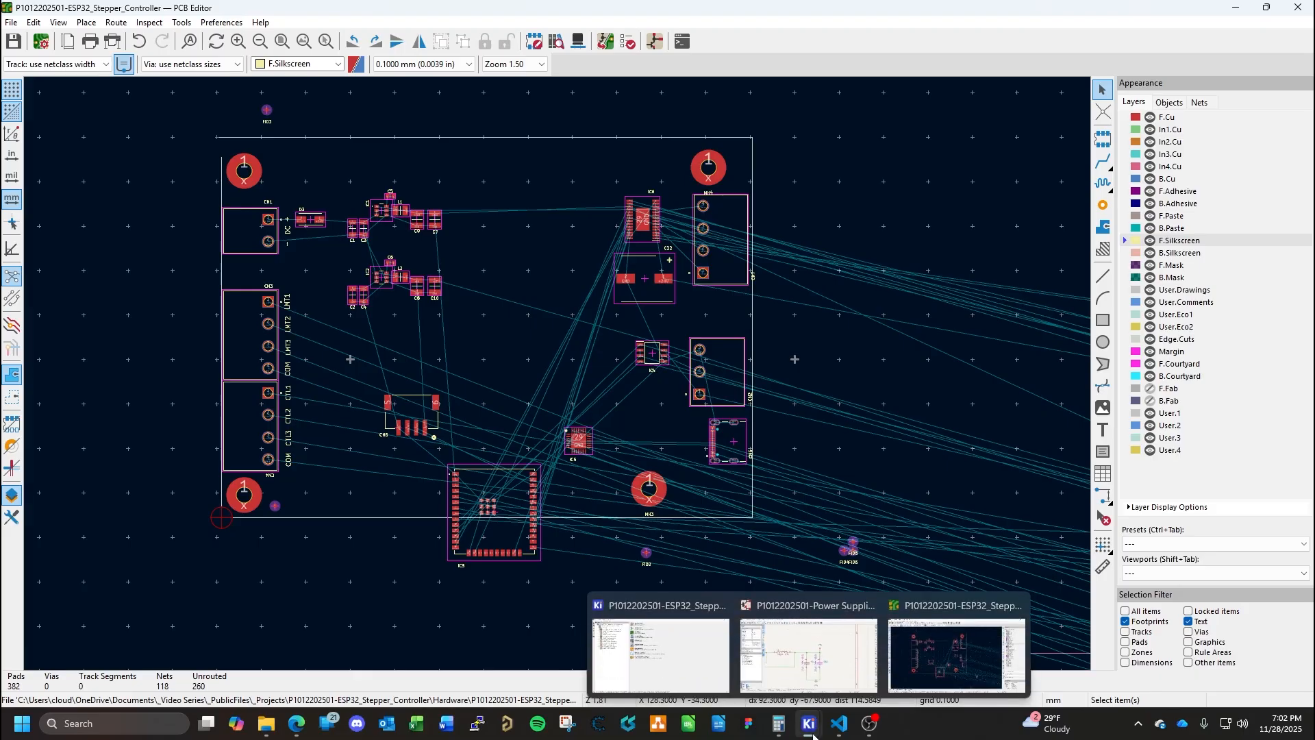
click(802, 616)
scroll(908, 372, down, 5)
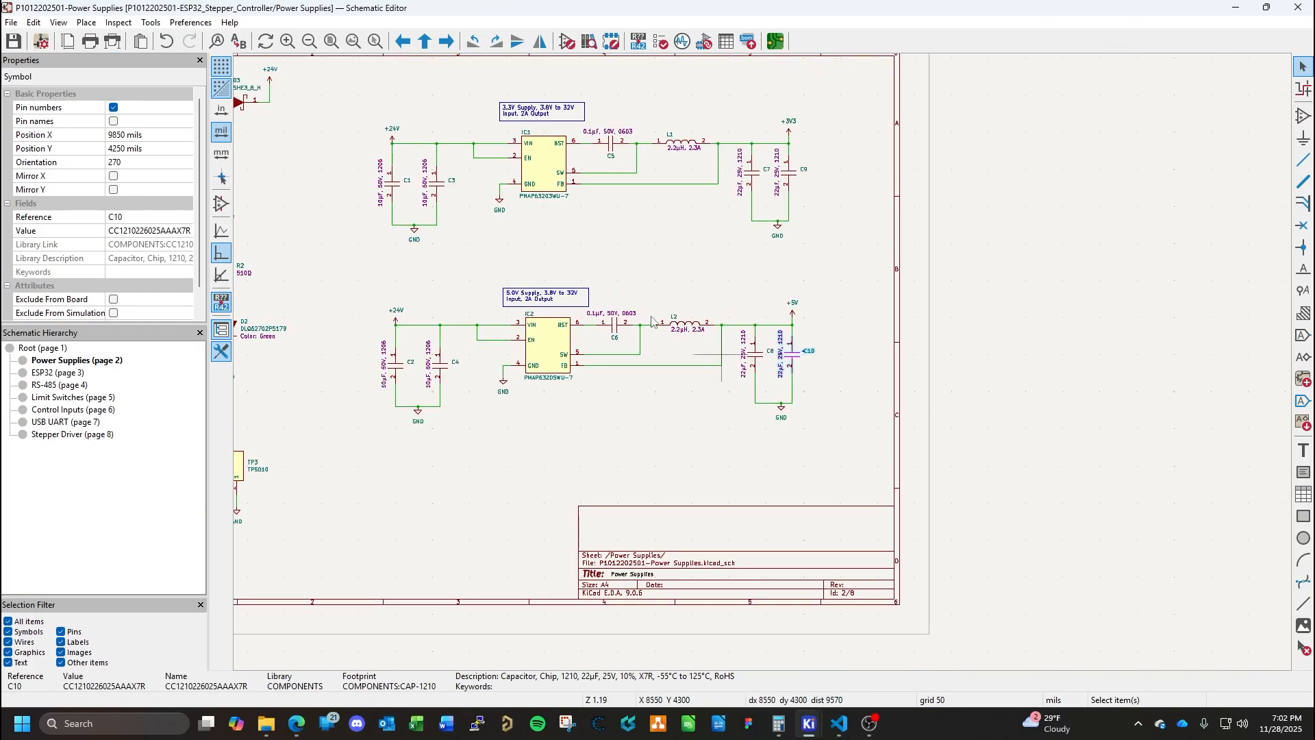
middle_drag(665, 309, 861, 395)
middle_drag(622, 352, 679, 241)
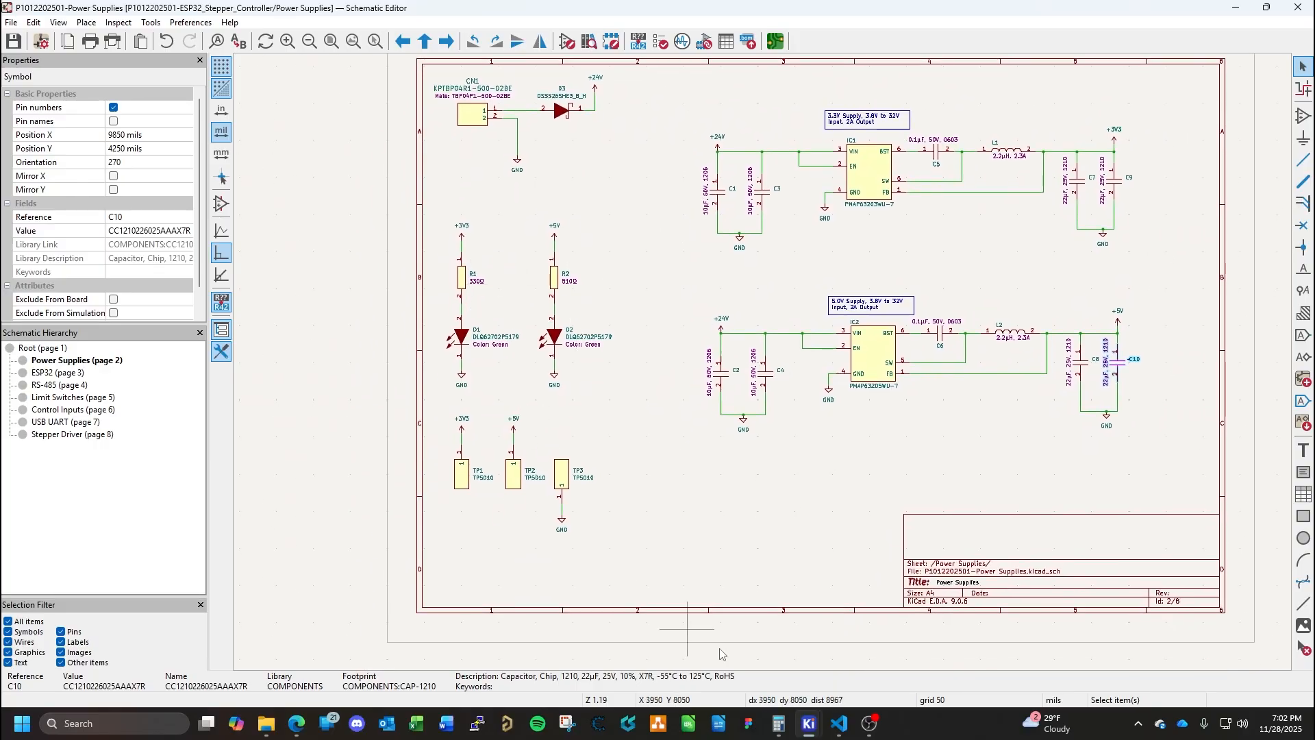
Switch back to the PCB Editor and move LED D1 up and to the left, clear of D2 among the unplaced parts.
mouse_move(819, 721)
click(945, 658)
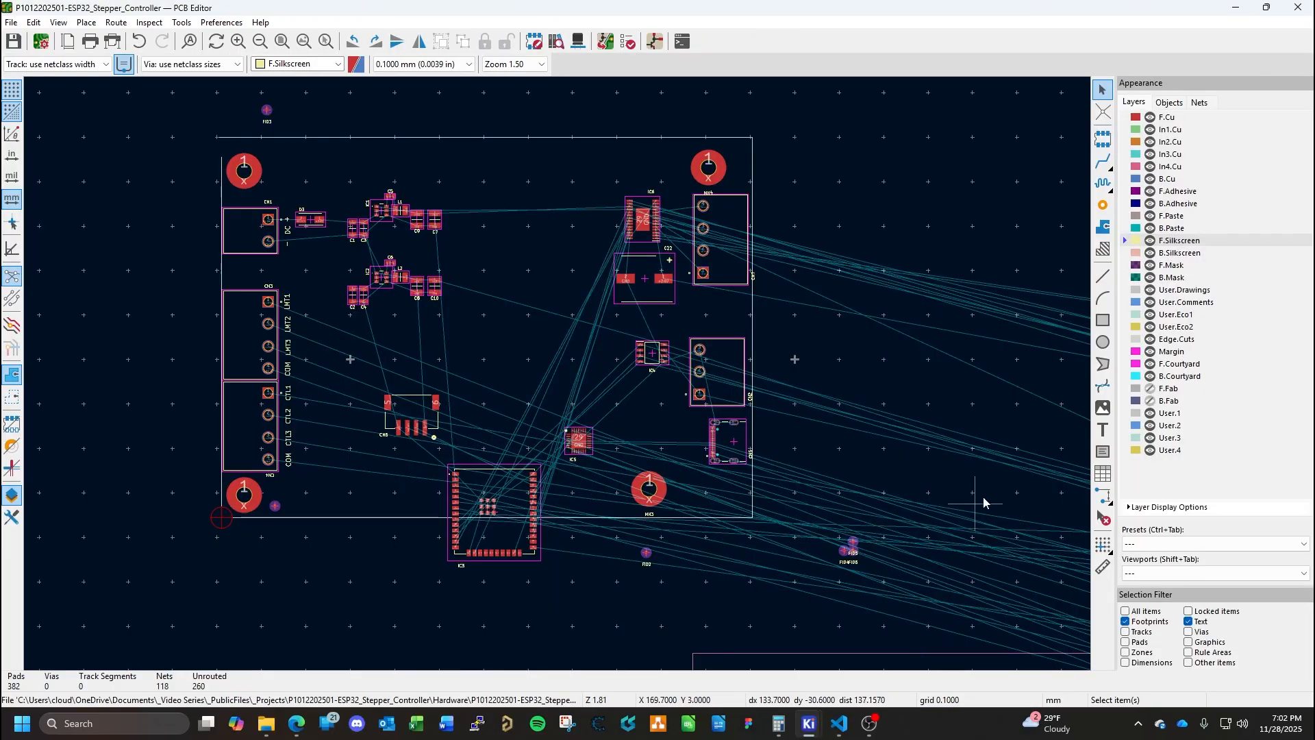
scroll(705, 526, up, 3)
middle_drag(956, 577, 672, 427)
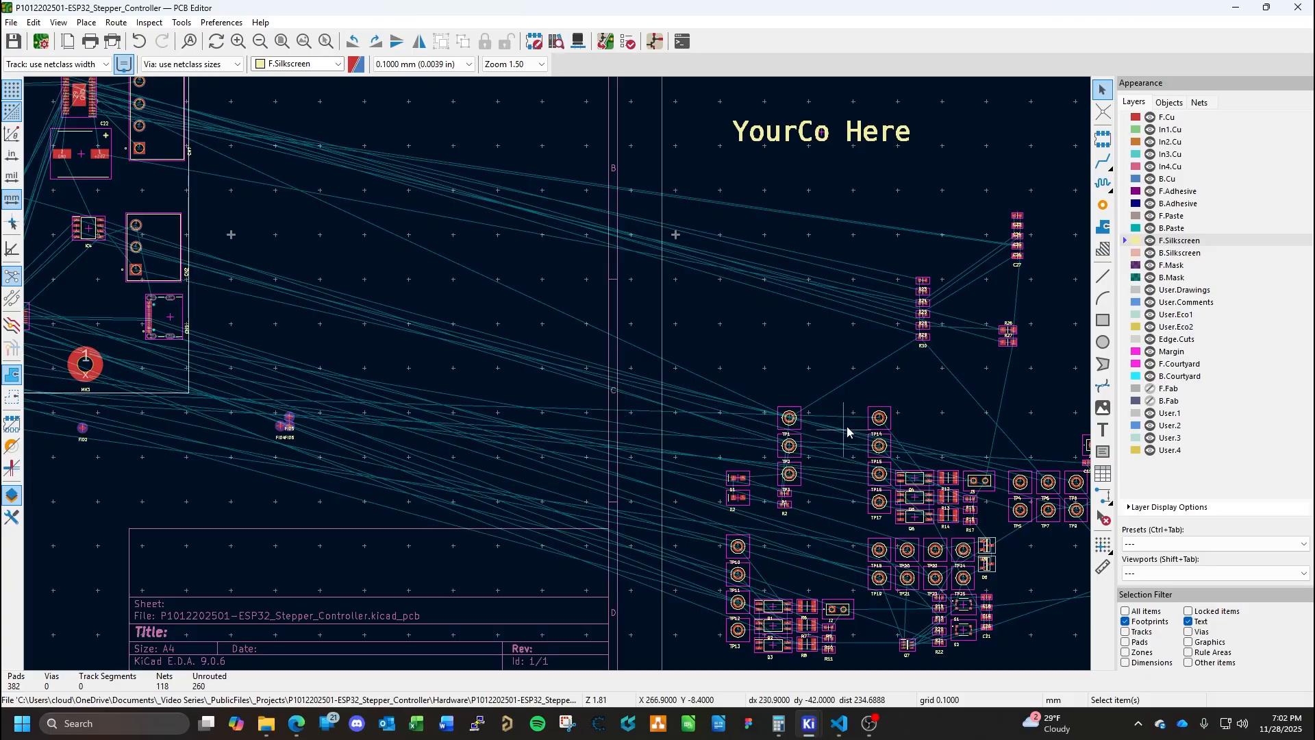
middle_drag(918, 366, 753, 439)
scroll(793, 411, up, 5)
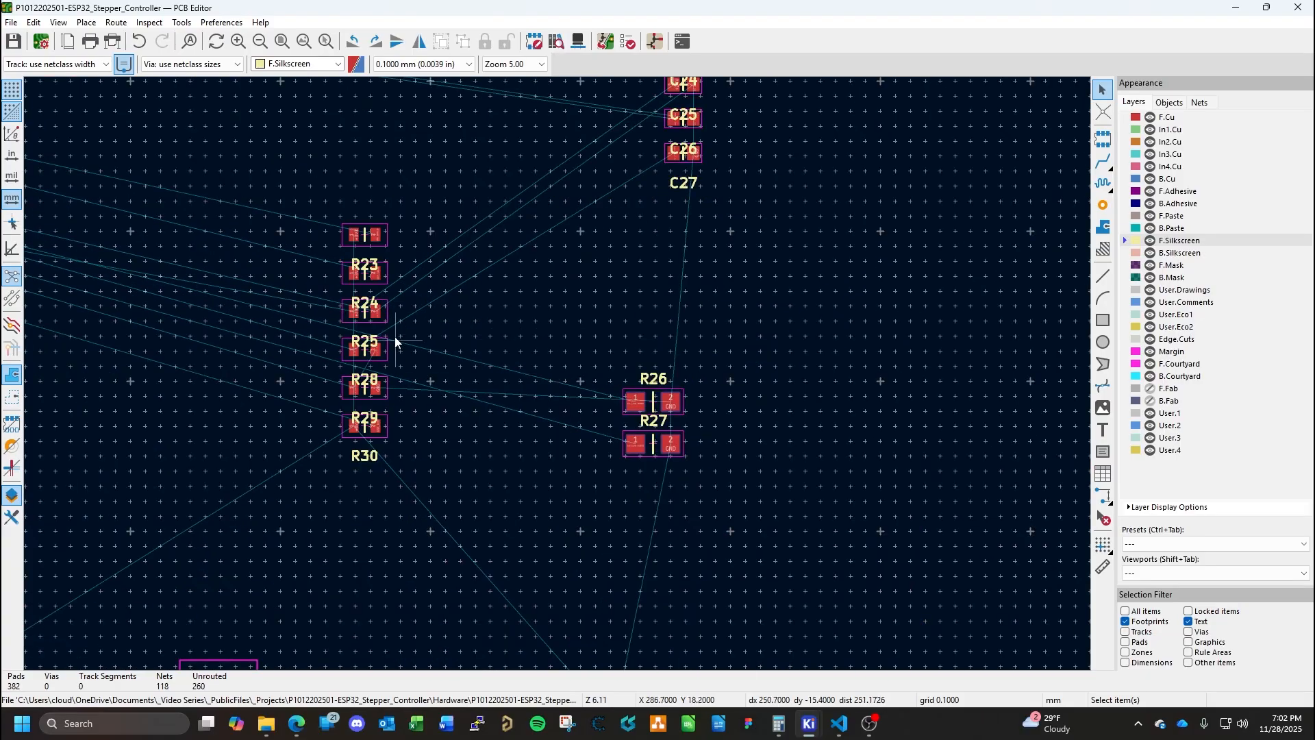
scroll(396, 341, down, 3)
middle_drag(549, 483, 611, 396)
click(601, 371)
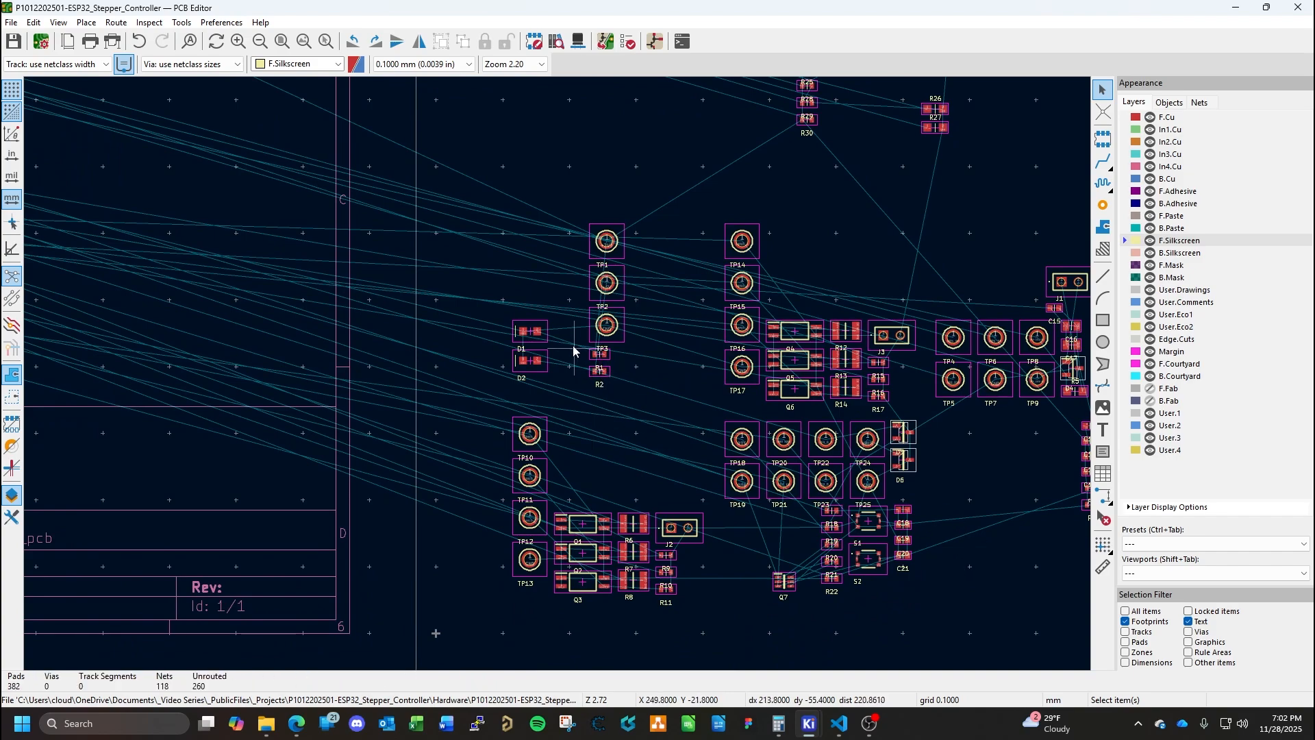
click(533, 335)
drag(533, 334, 499, 277)
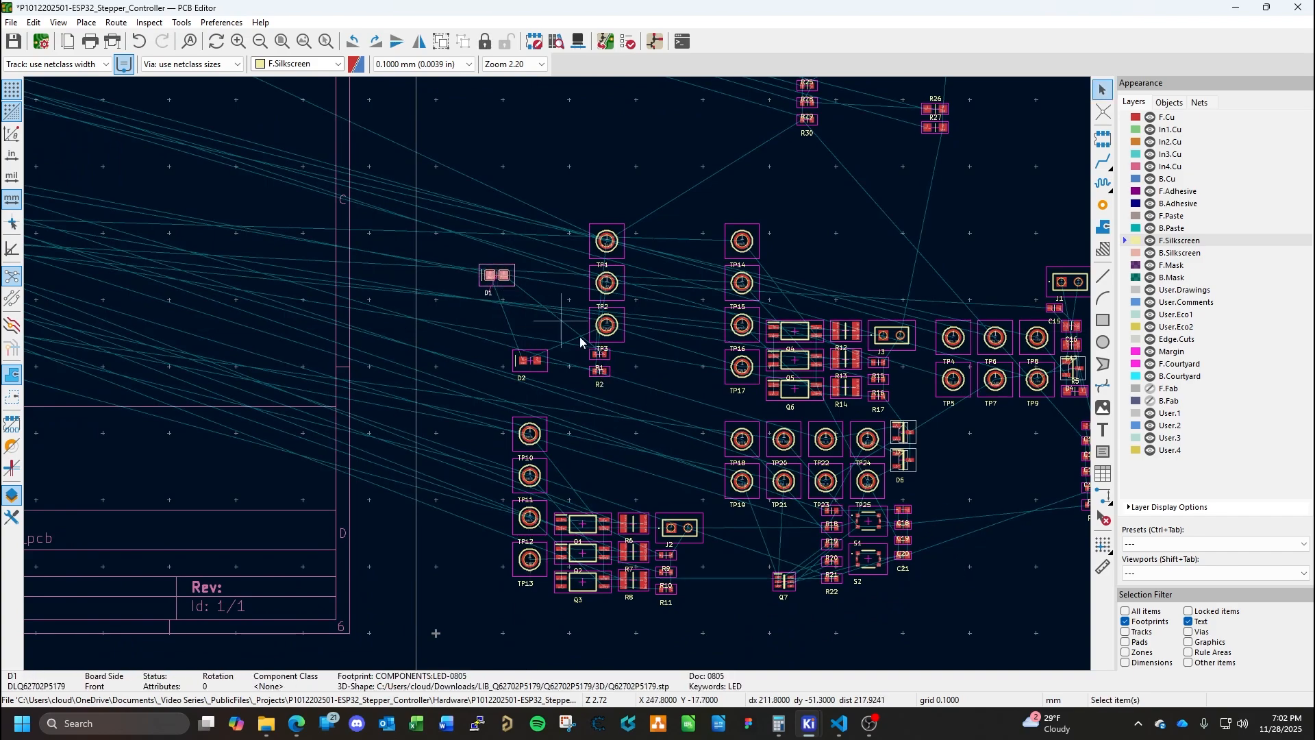
Move resistor R1 next to LED D1 and resistor R2 next to LED D2.
click(606, 359)
drag(607, 362, 530, 276)
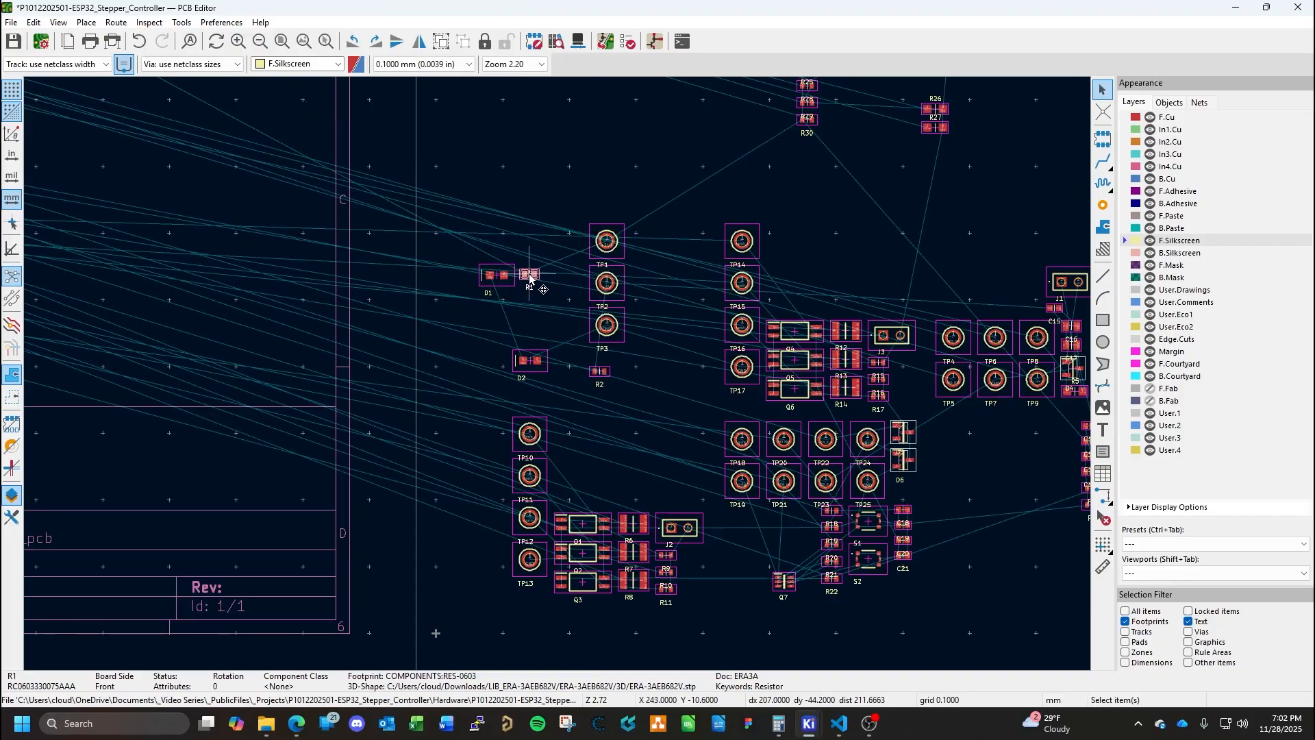
click(598, 372)
drag(598, 372, 545, 383)
Move D1, R1, D2 and R2 together onto the board, to the right of the two regulator groups.
drag(457, 248, 582, 418)
scroll(582, 418, down, 2)
scroll(556, 375, down, 1)
middle_drag(537, 357, 779, 513)
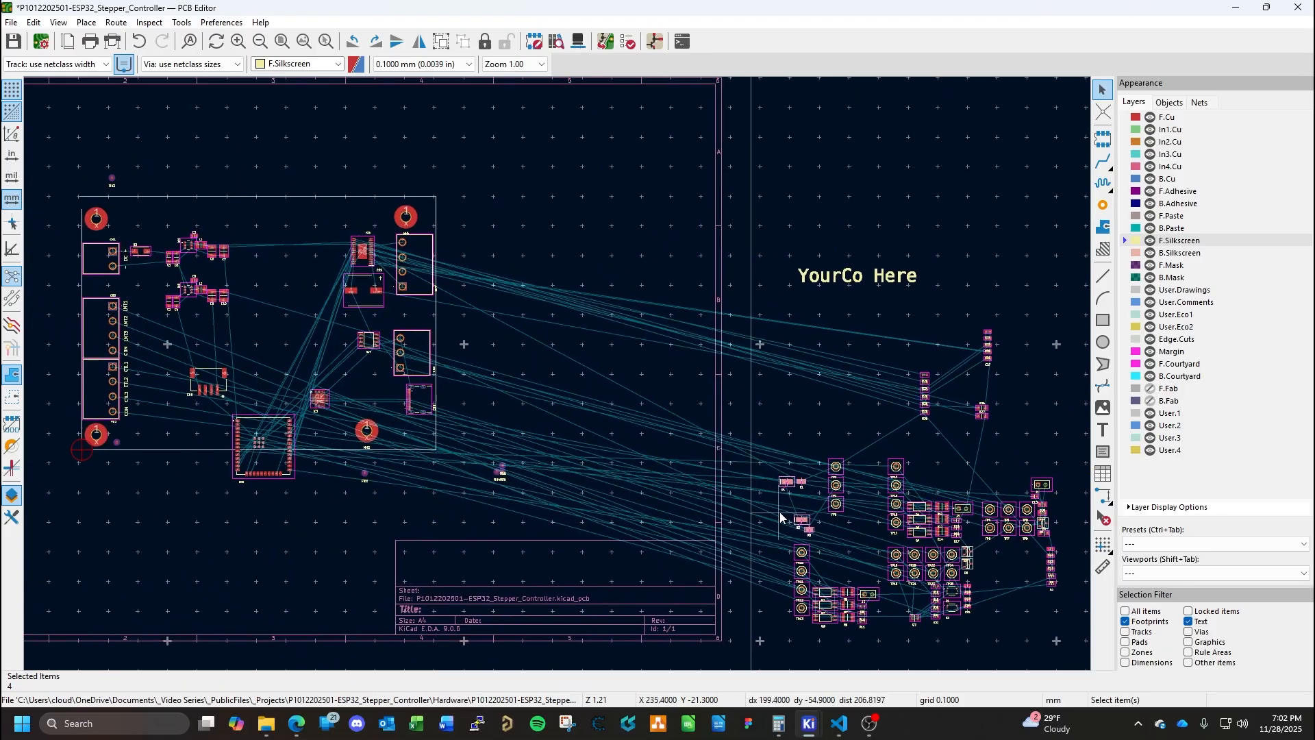
drag(786, 483, 251, 232)
click(605, 353)
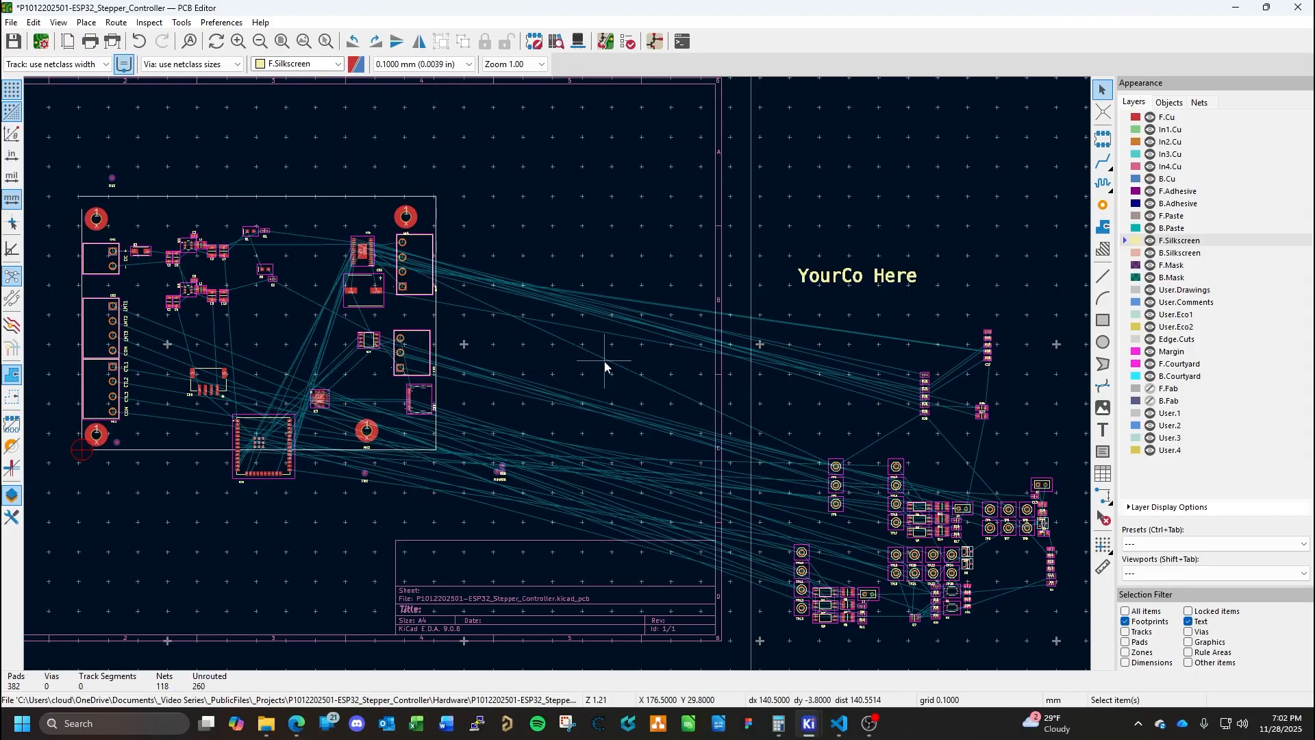
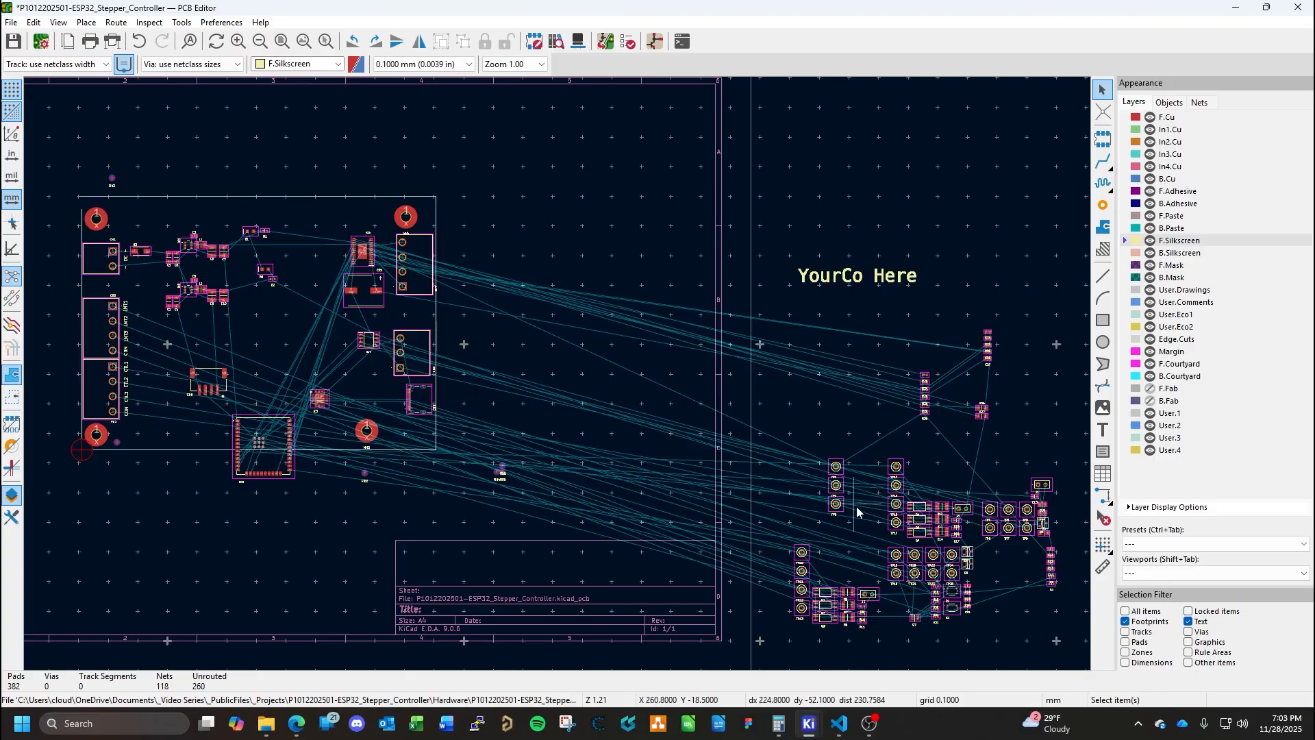
Move test points TP1, TP2 and TP3 together onto the board, between the LED-resistor pairs and IC6.
scroll(857, 511, up, 5)
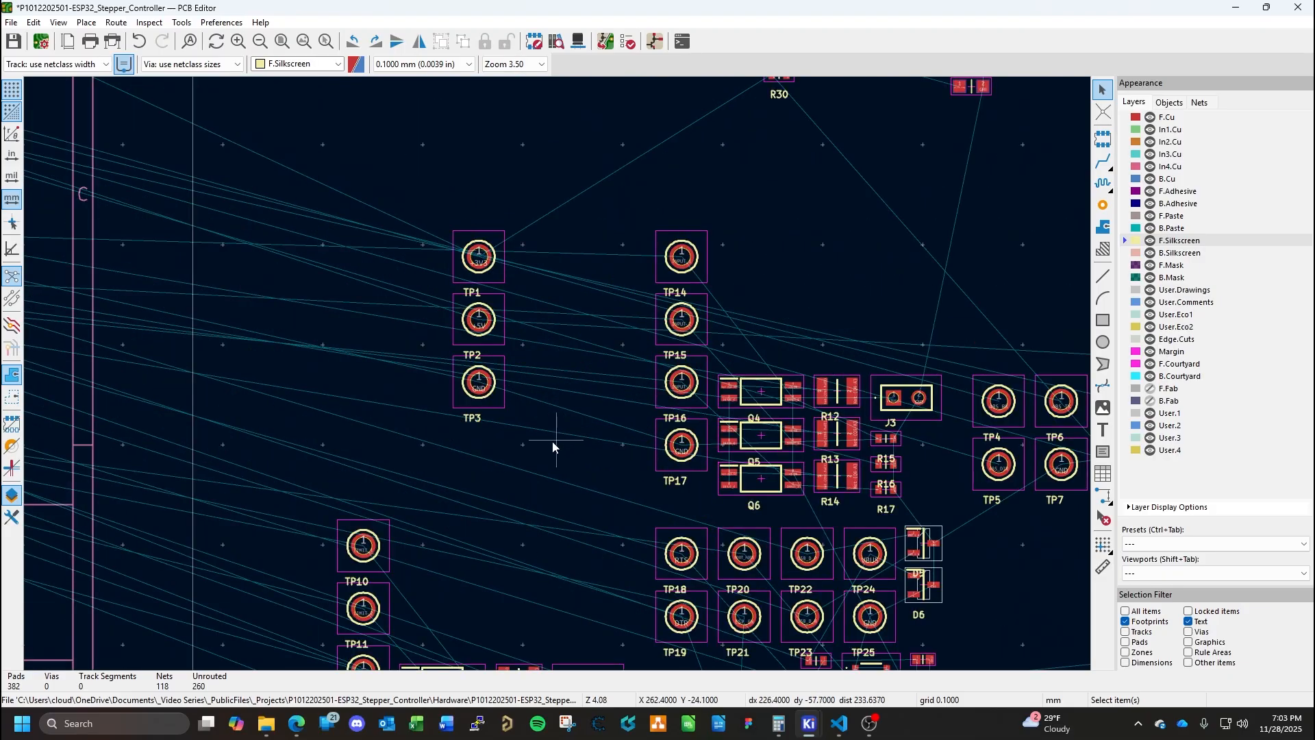
scroll(558, 374, down, 5)
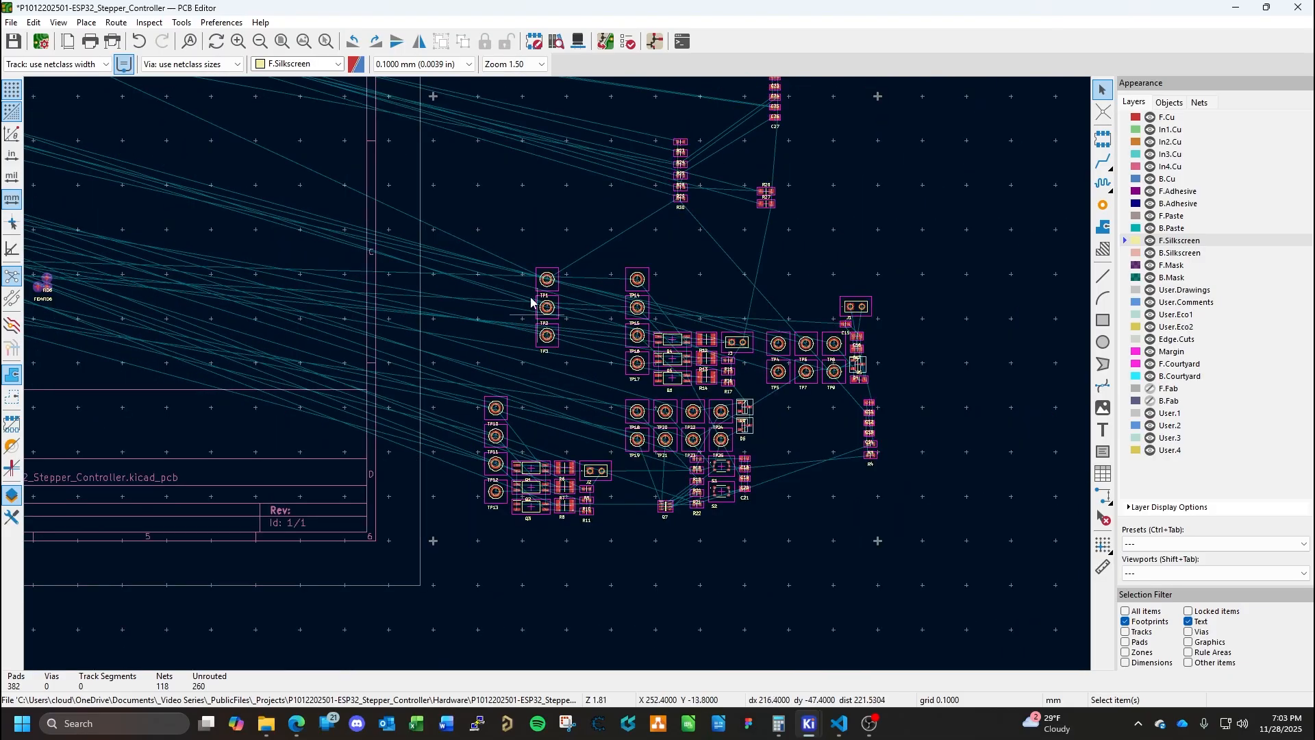
drag(516, 245, 613, 403)
scroll(464, 329, down, 2)
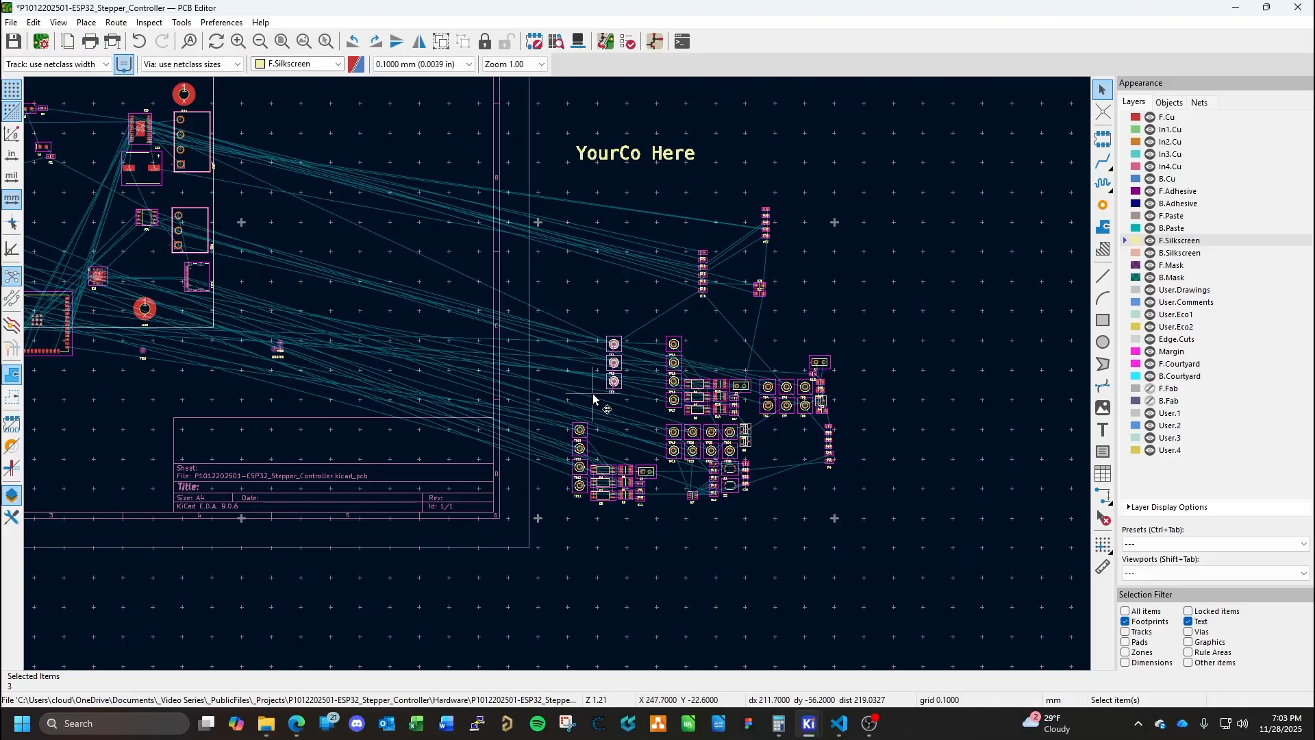
middle_drag(446, 336, 662, 487)
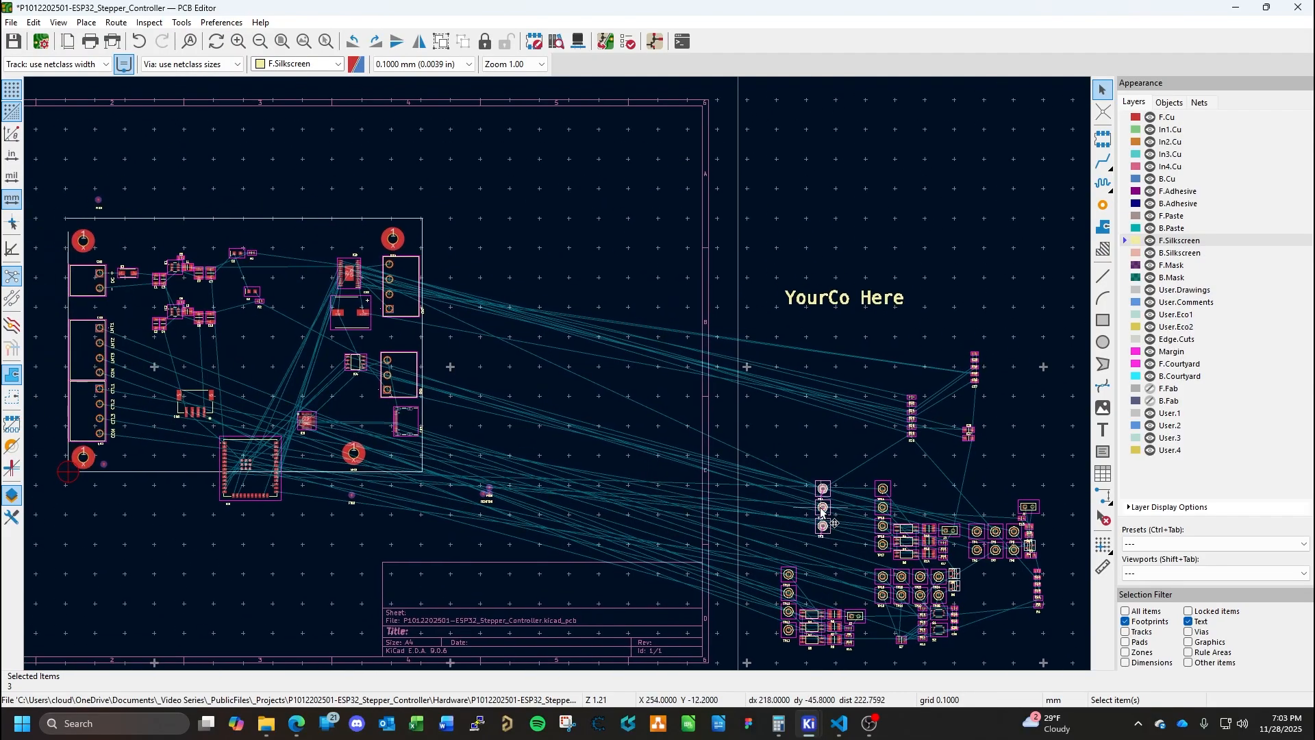
key(m)
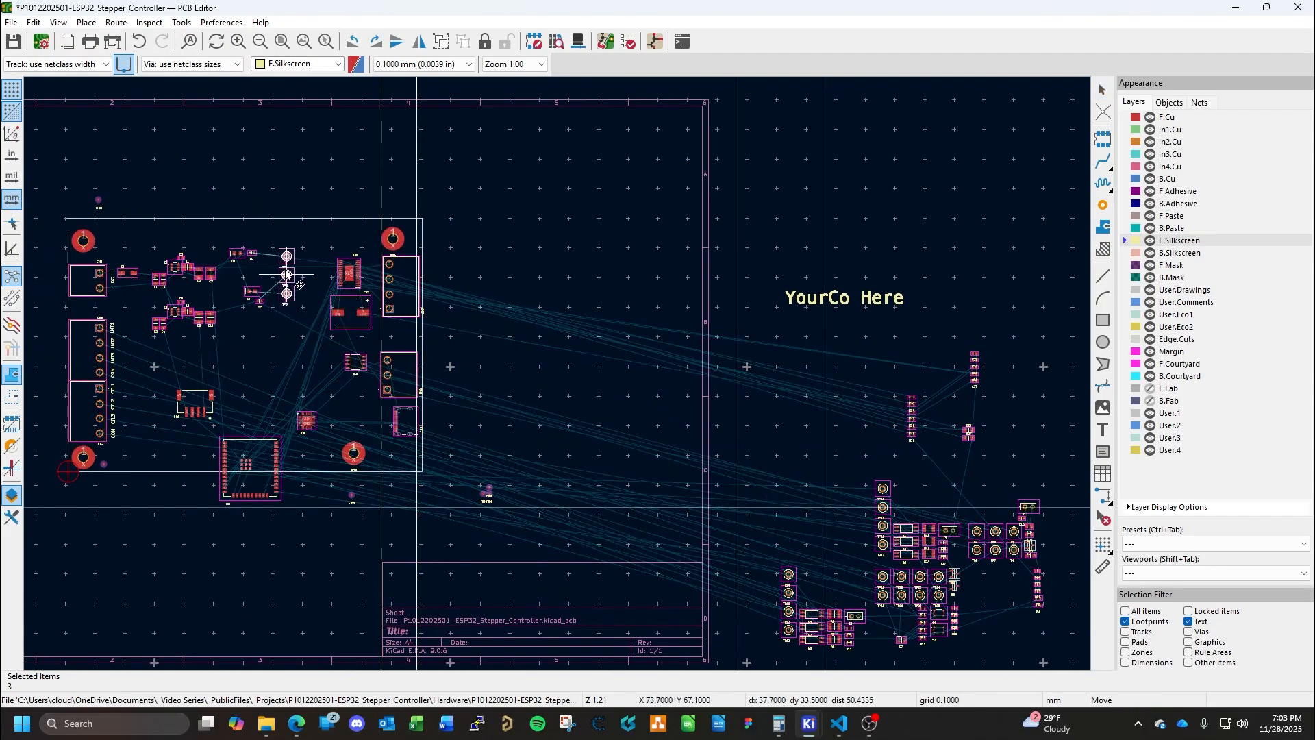
click(279, 272)
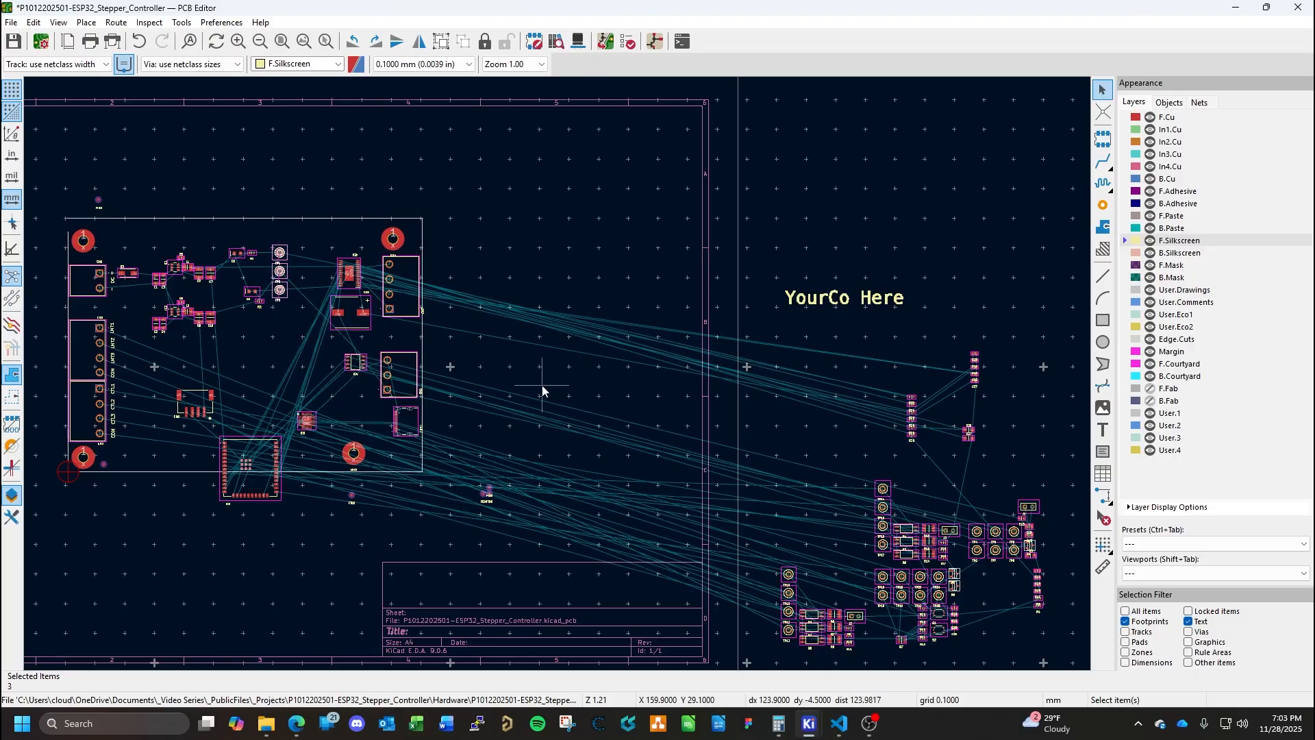
click(553, 407)
middle_drag(507, 367, 759, 483)
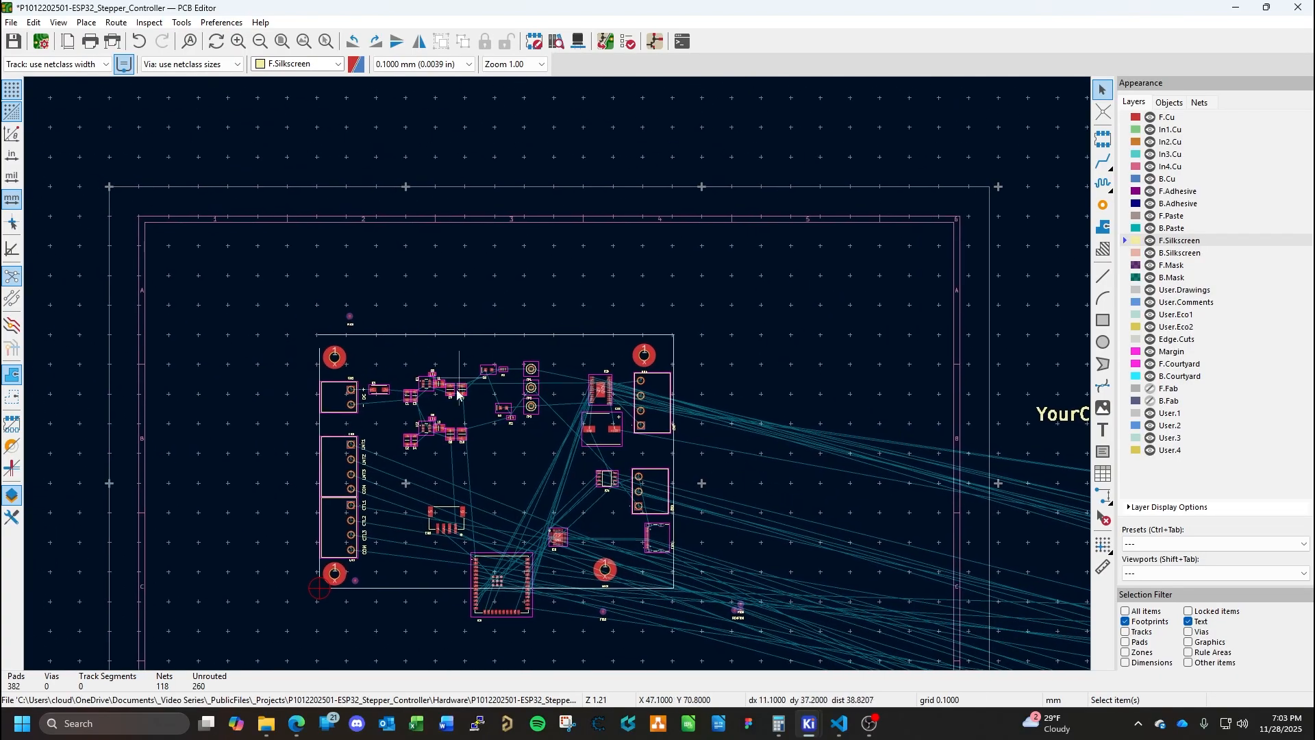
Move resistor R2 to the right of capacitor C10.
scroll(459, 382, up, 1)
scroll(607, 374, up, 1)
scroll(557, 374, up, 2)
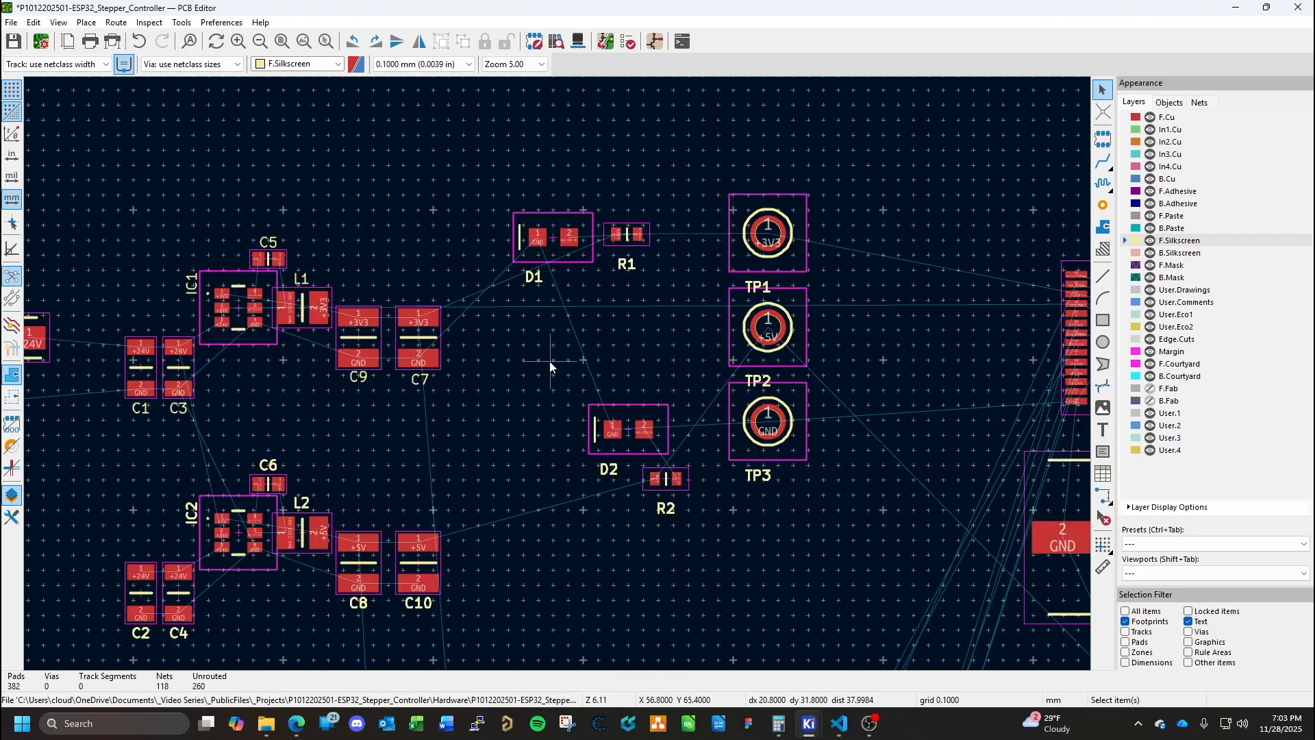
scroll(661, 471, up, 1)
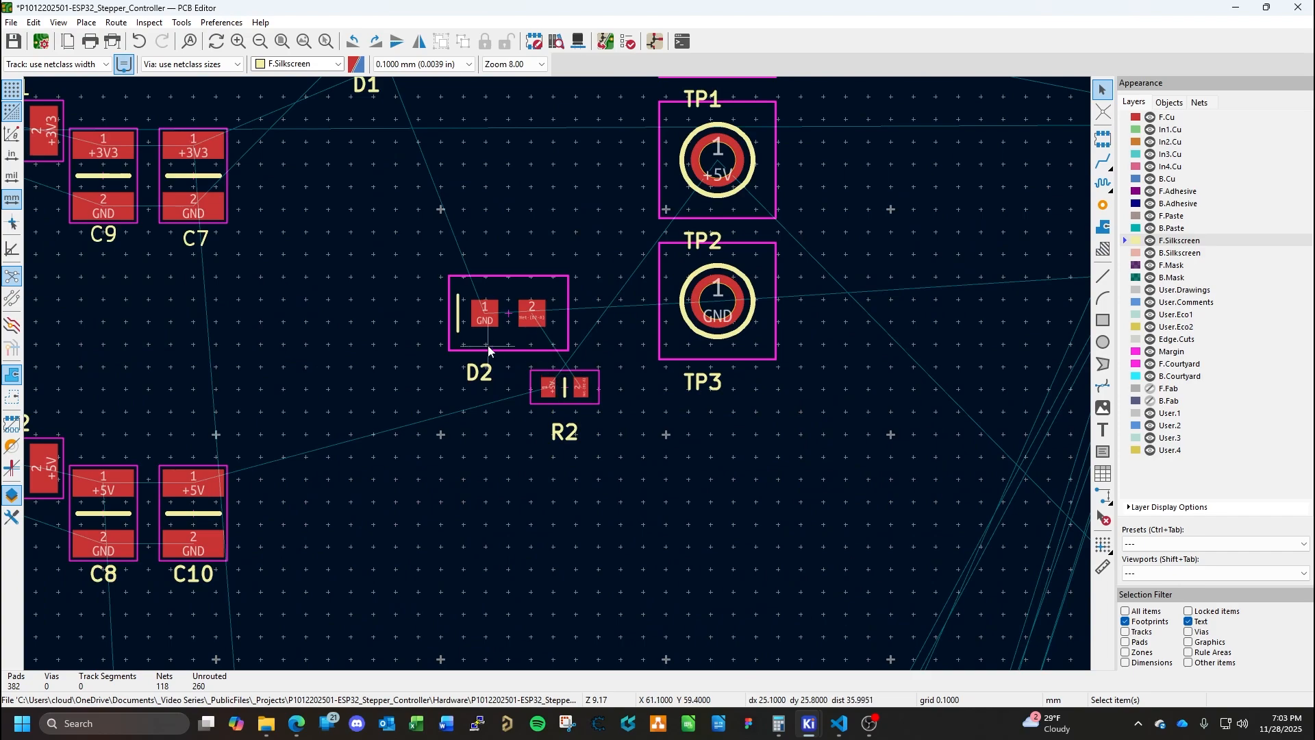
middle_drag(419, 396, 533, 353)
scroll(532, 354, down, 1)
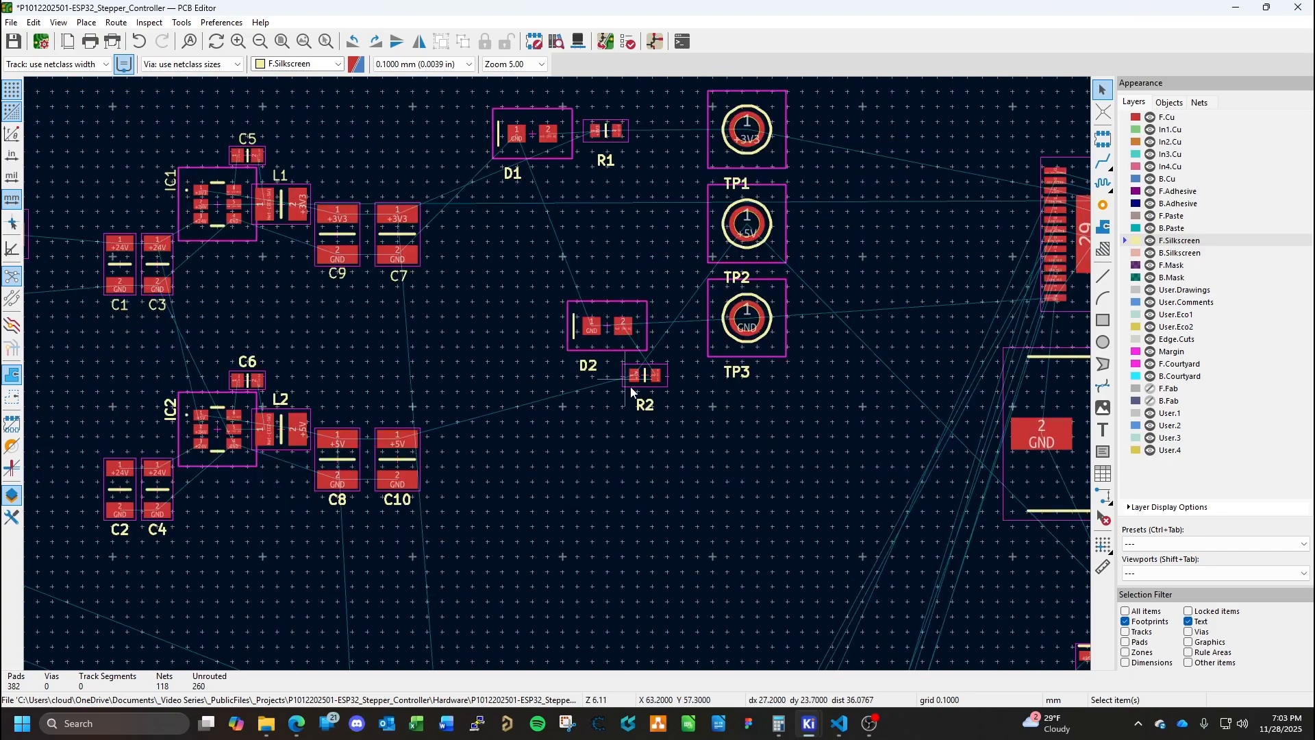
click(646, 378)
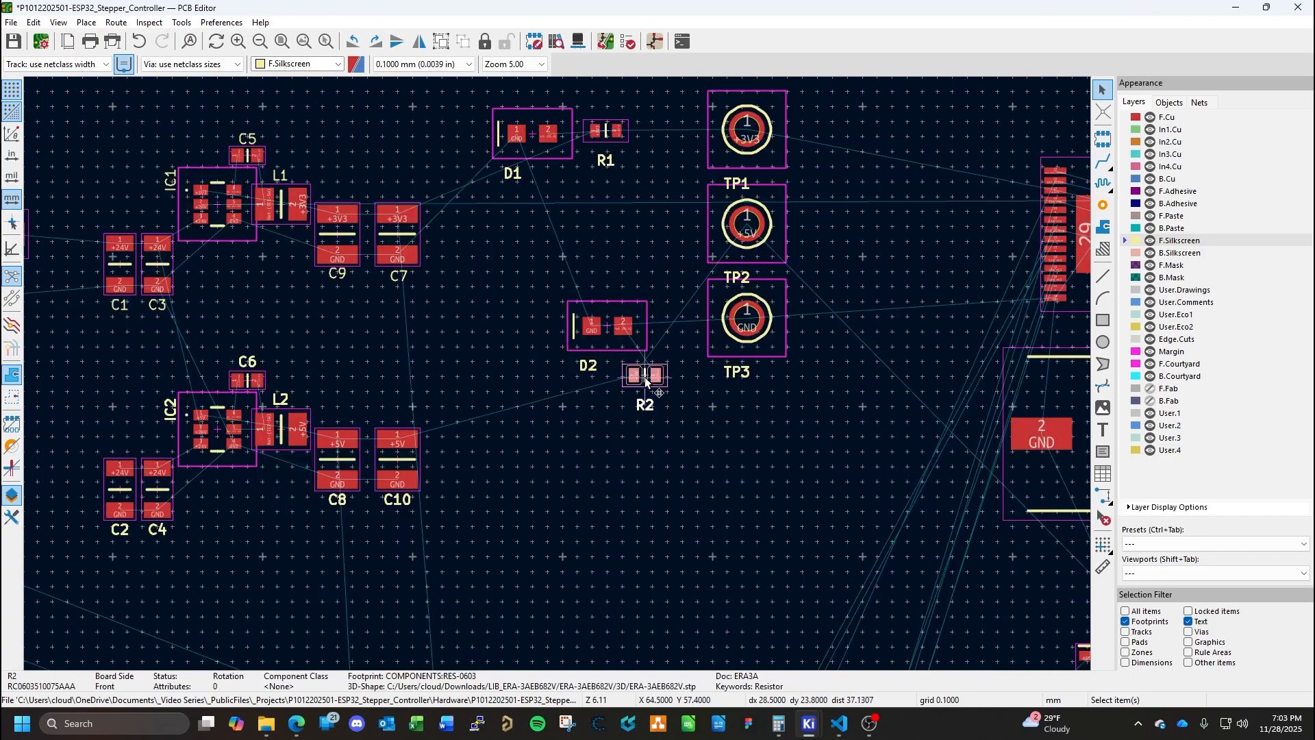
key(m)
click(485, 439)
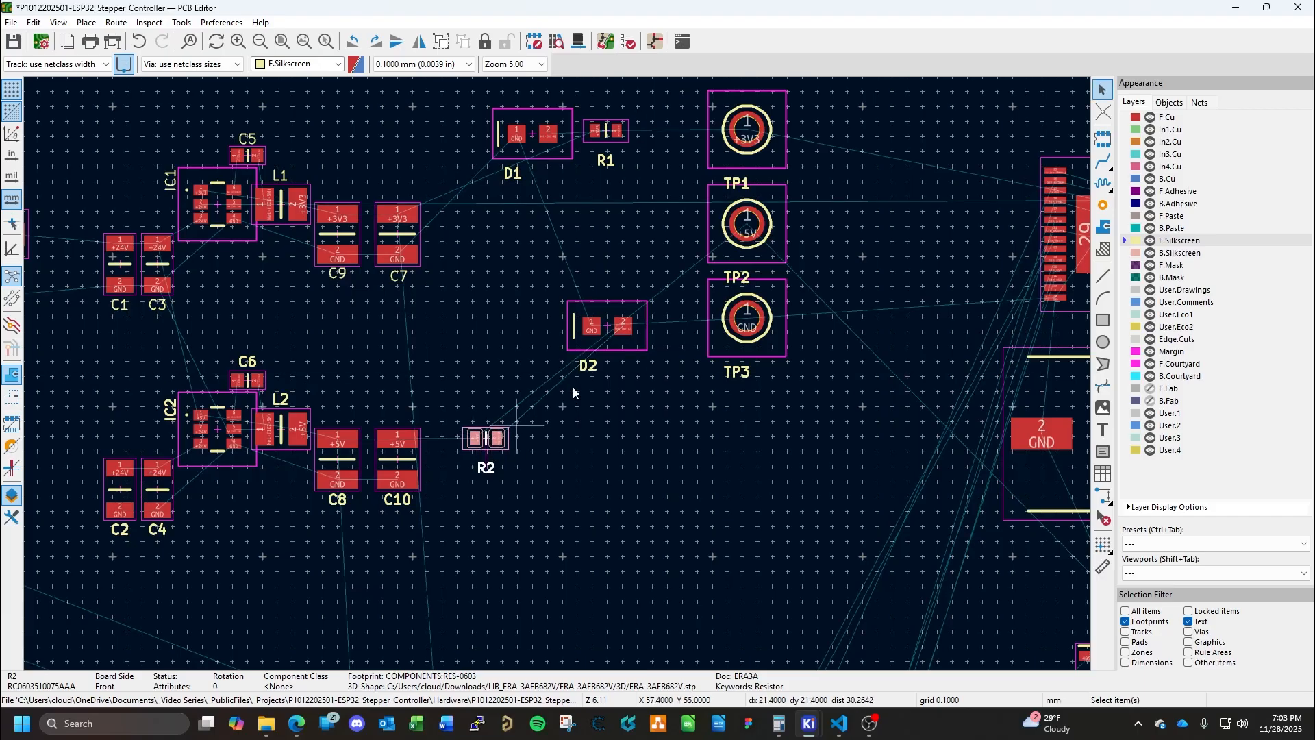
Move LED D2 directly below resistor R2, beside the output capacitors of the 5 V regulator.
click(606, 327)
key(m)
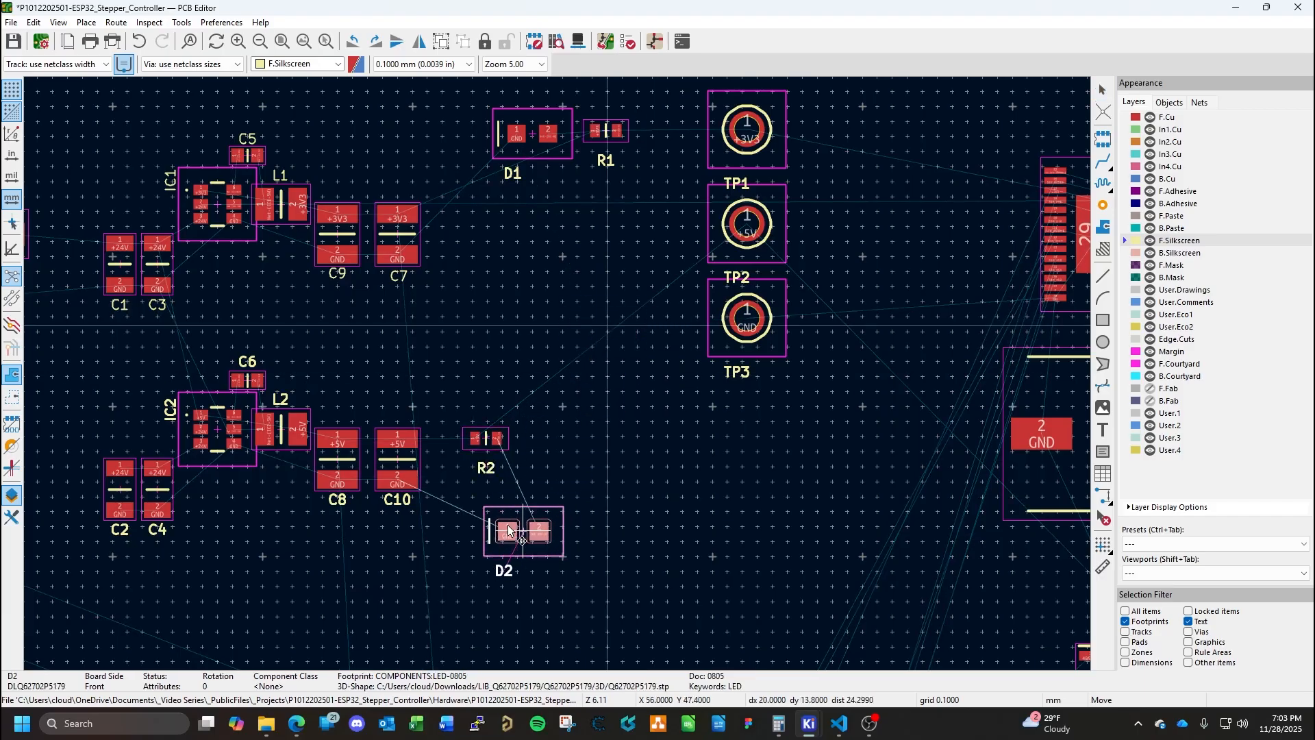
click(494, 501)
middle_drag(514, 437, 582, 411)
scroll(583, 410, up, 4)
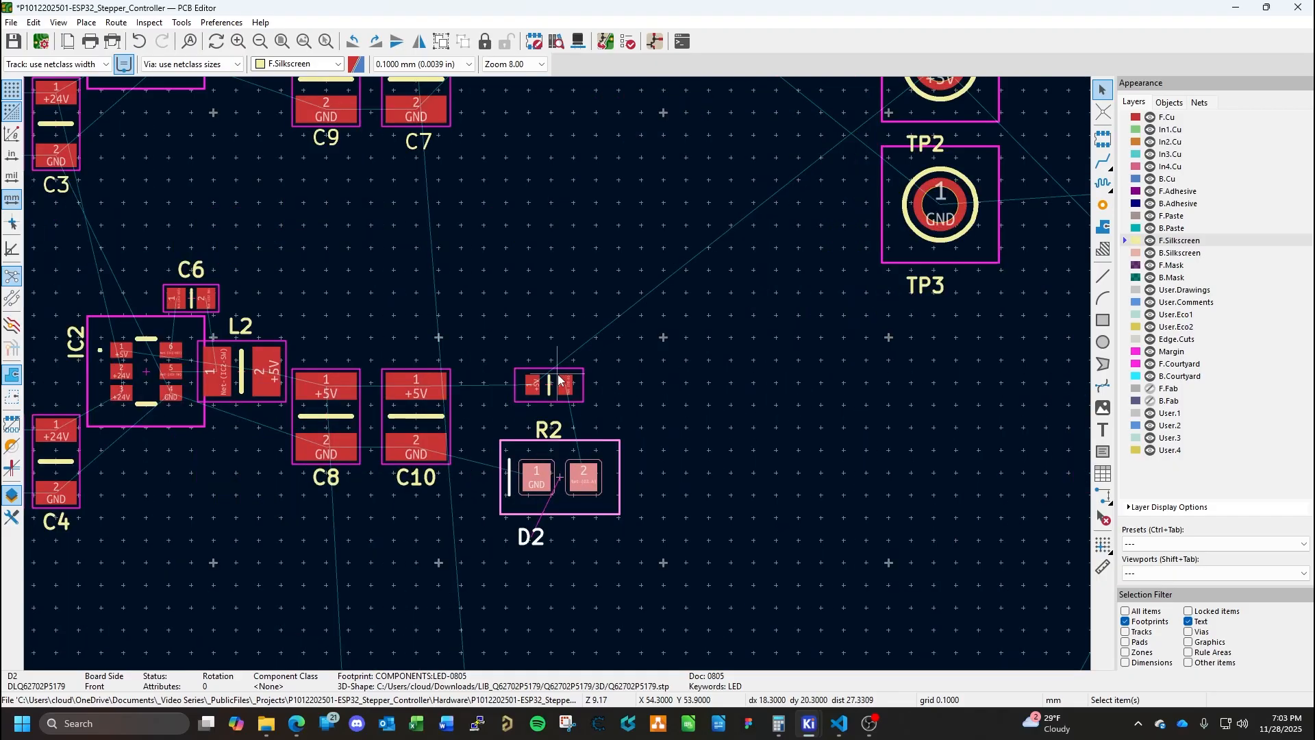
scroll(457, 423, down, 3)
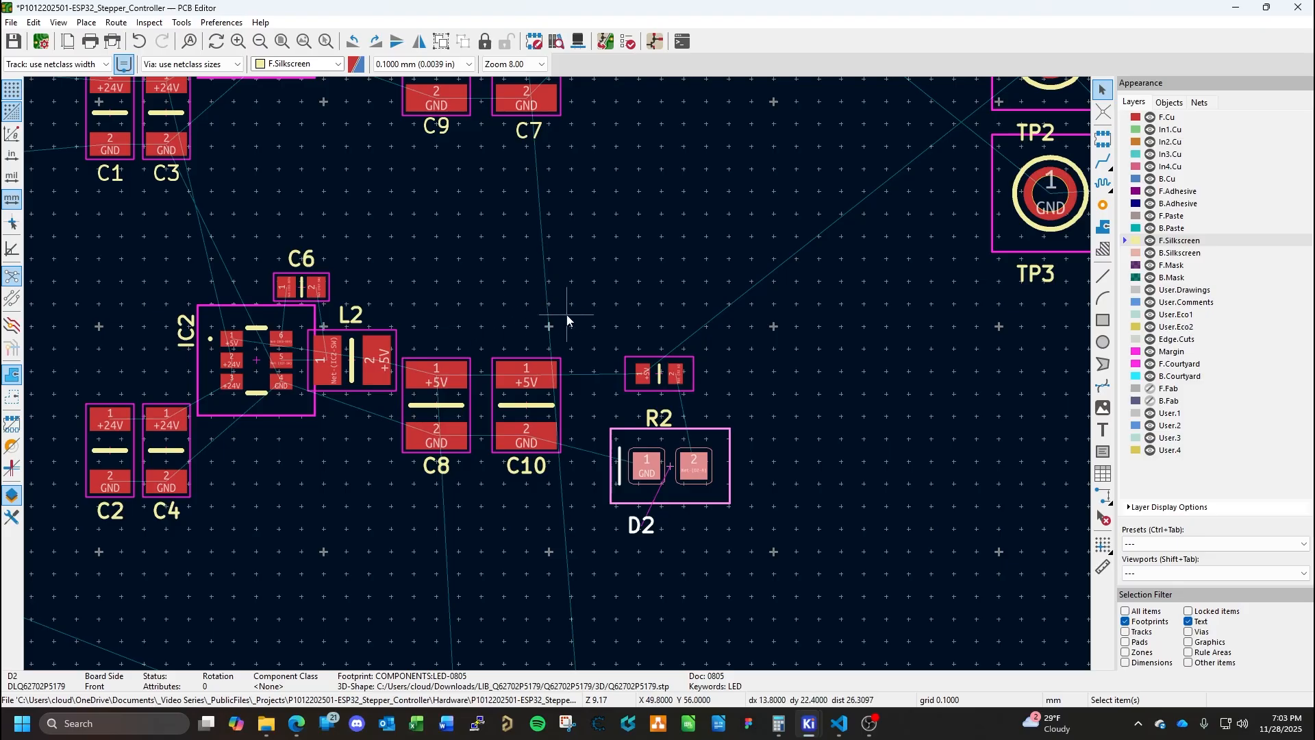
middle_drag(567, 319, 553, 395)
Shift resistor R2 up and slightly left, and move LED D2 farther right from capacitor C10.
click(643, 458)
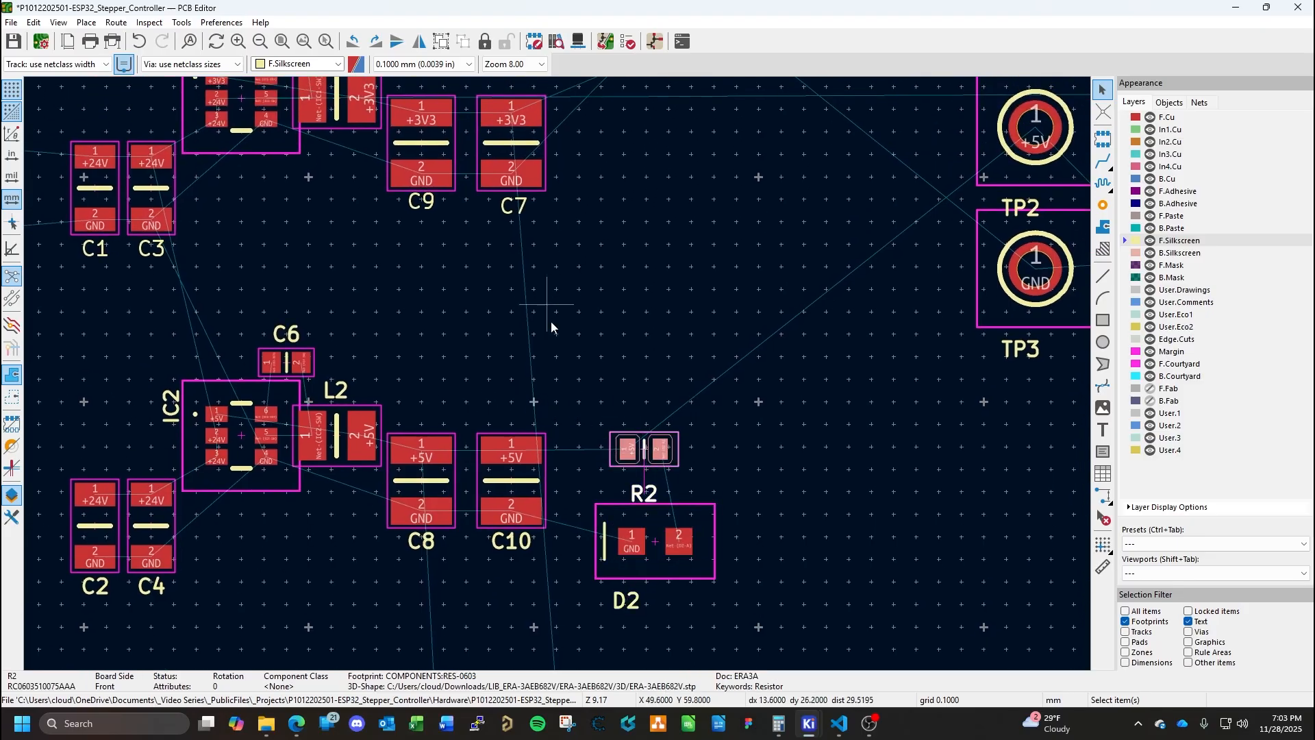
middle_drag(535, 216, 574, 375)
middle_drag(688, 370, 697, 211)
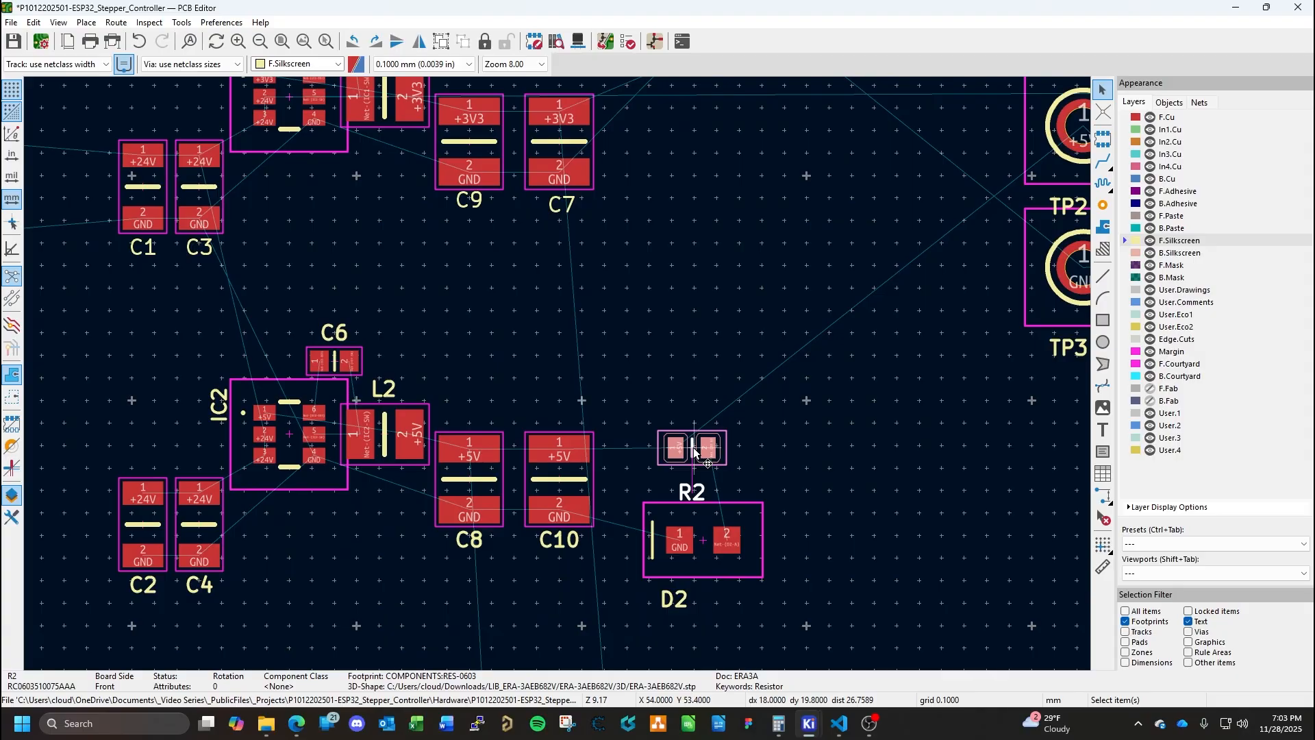
drag(696, 454, 628, 409)
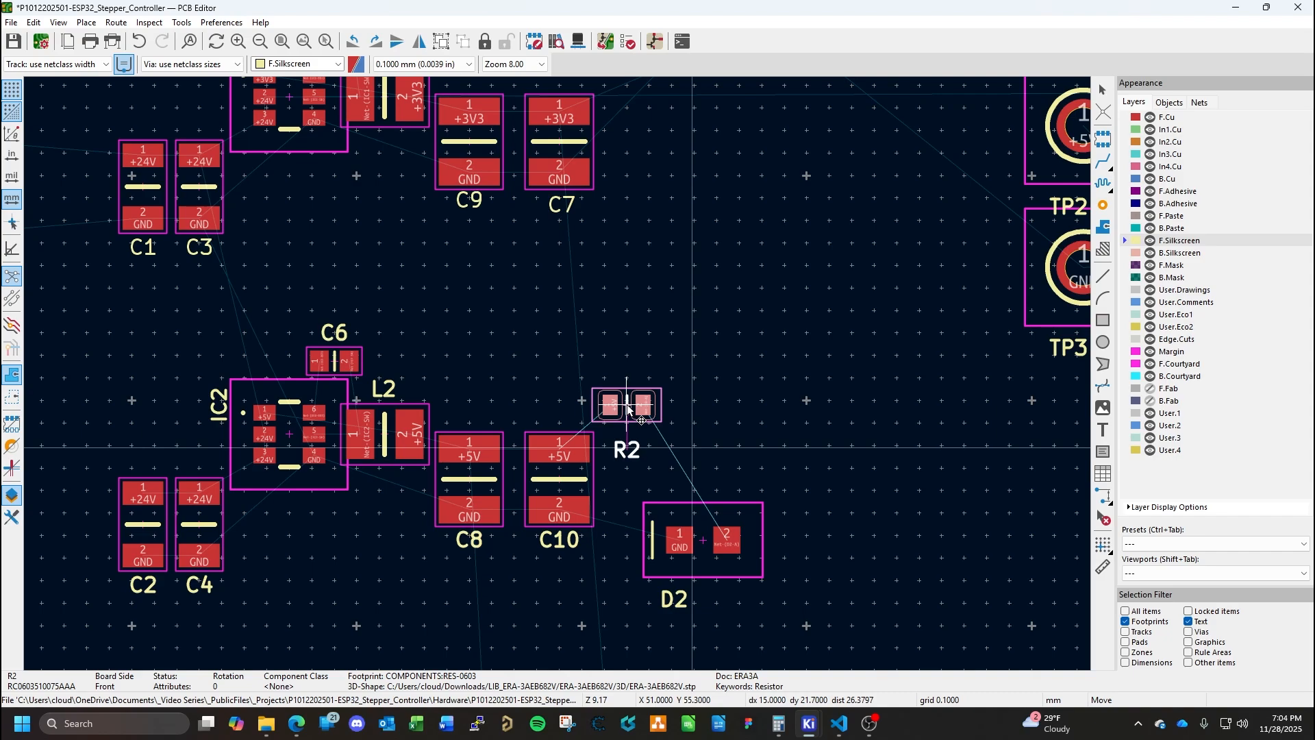
drag(628, 409, 649, 406)
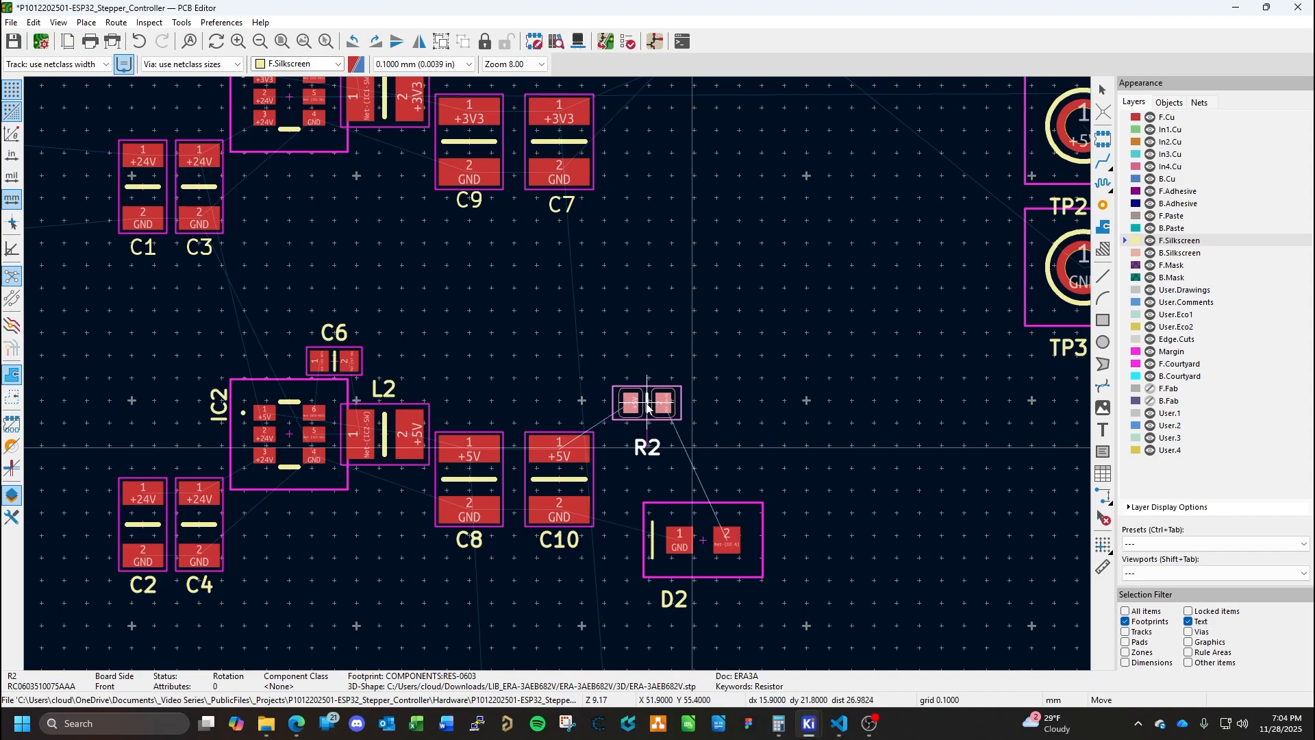
click(705, 548)
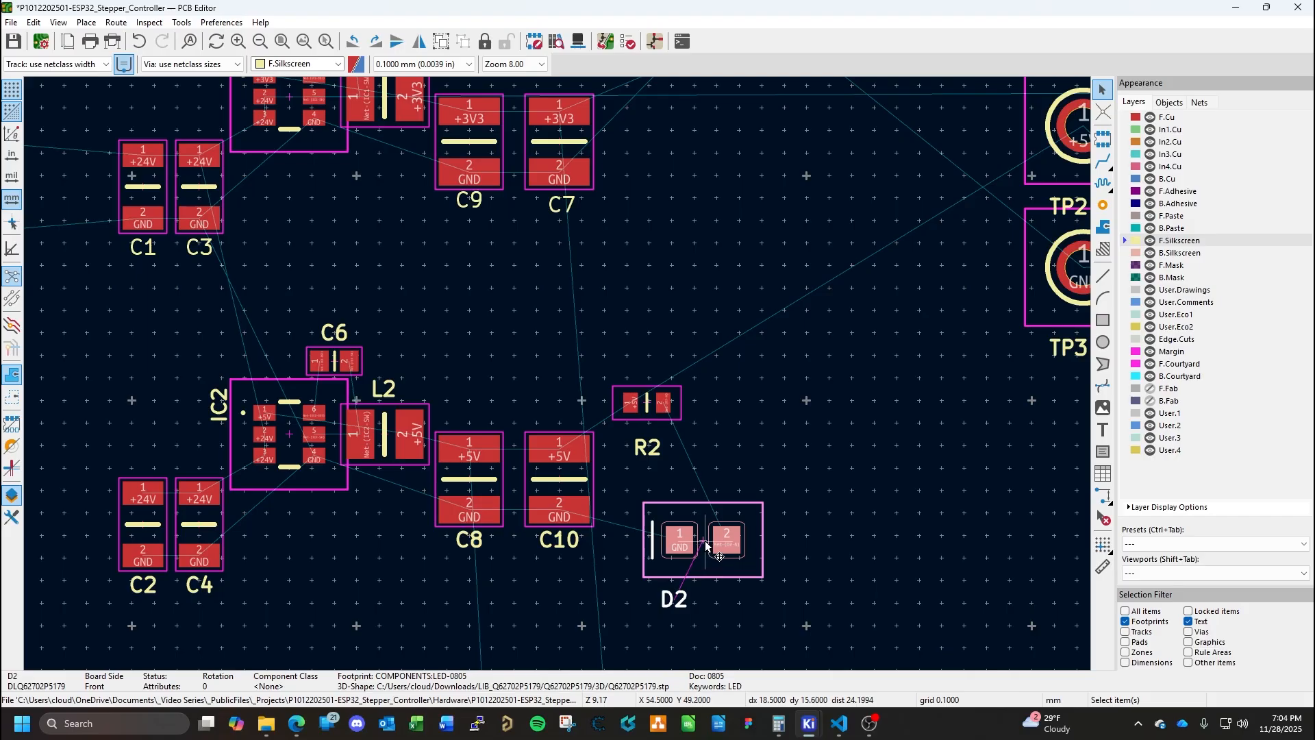
click(831, 519)
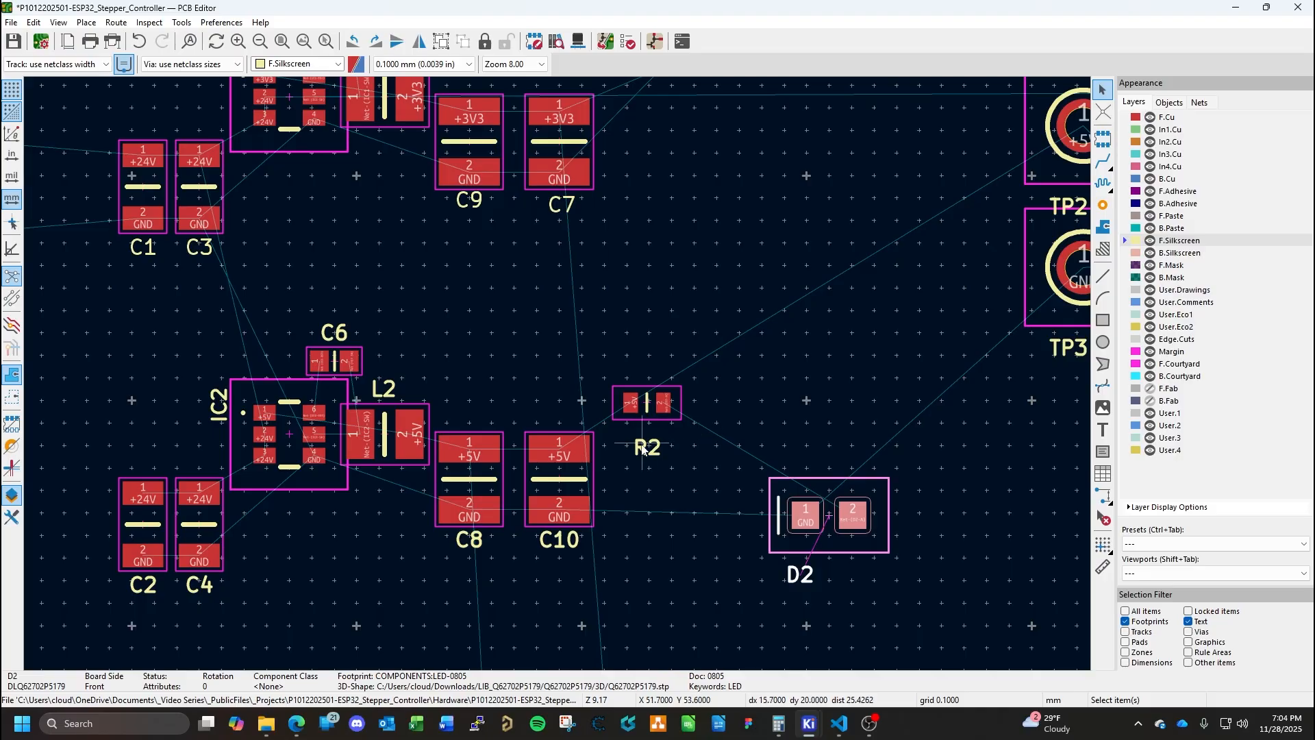
click(651, 406)
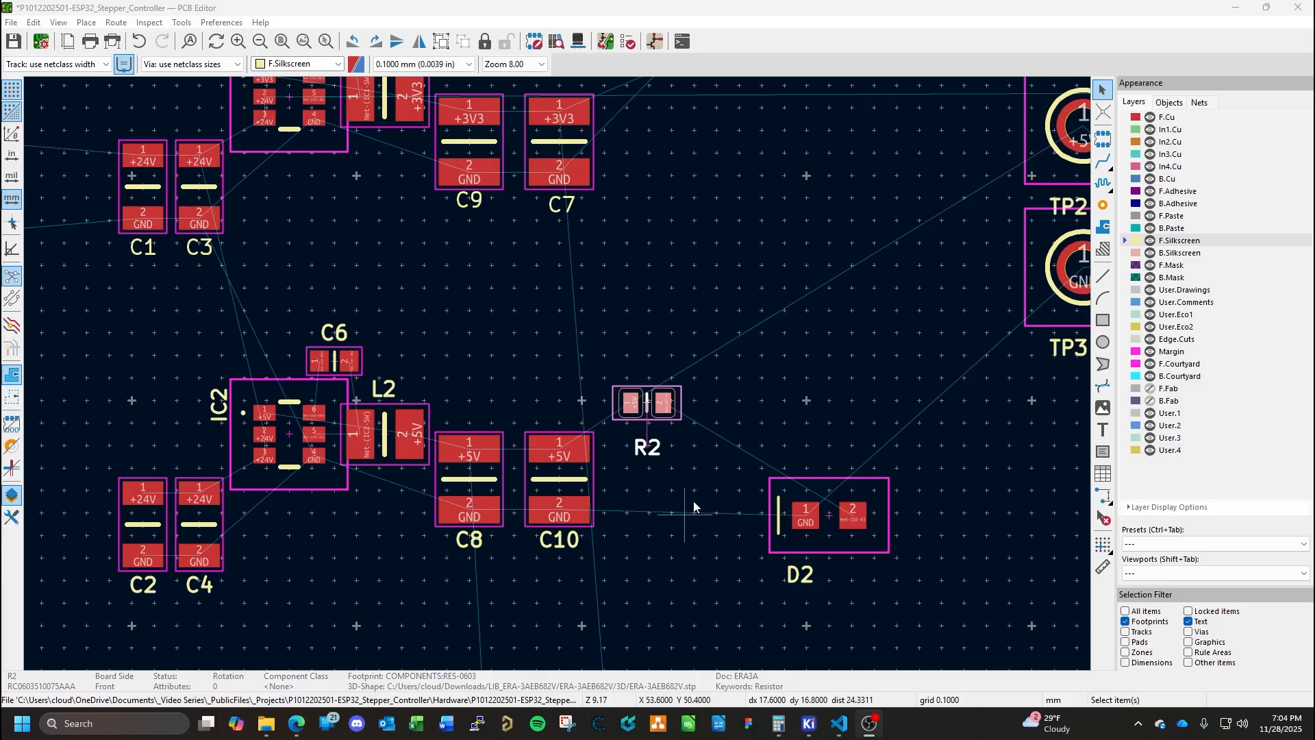
click(659, 465)
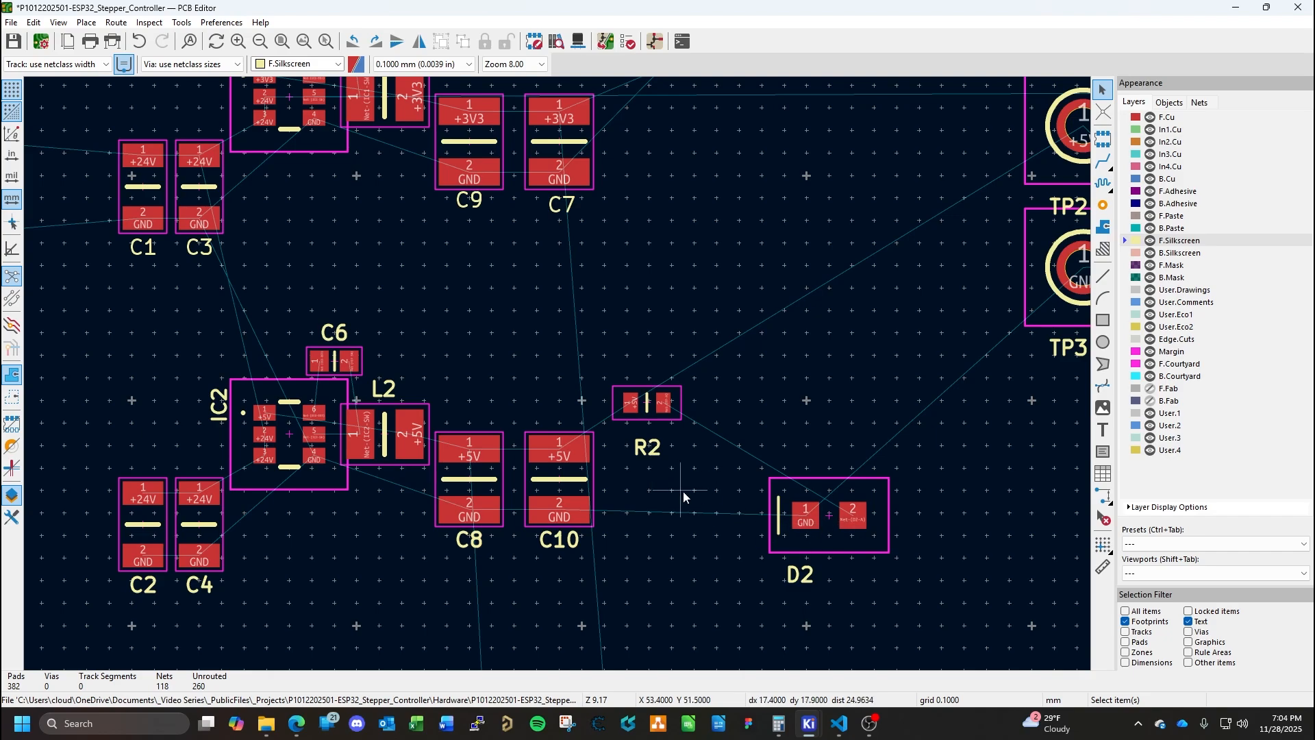
Move resistor R2 above capacitors C8 and C10, and place its reference label vertically at the resistor's right end.
middle_drag(683, 492, 786, 594)
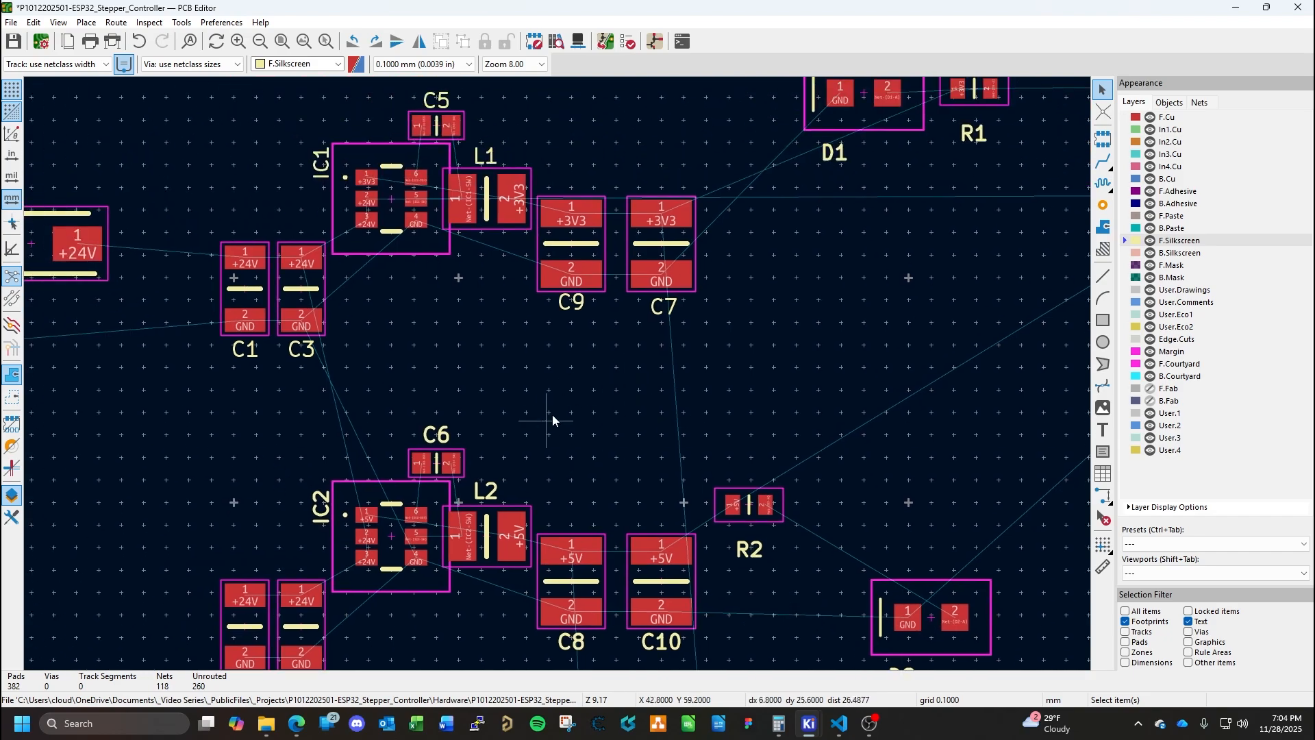
middle_drag(622, 359, 640, 493)
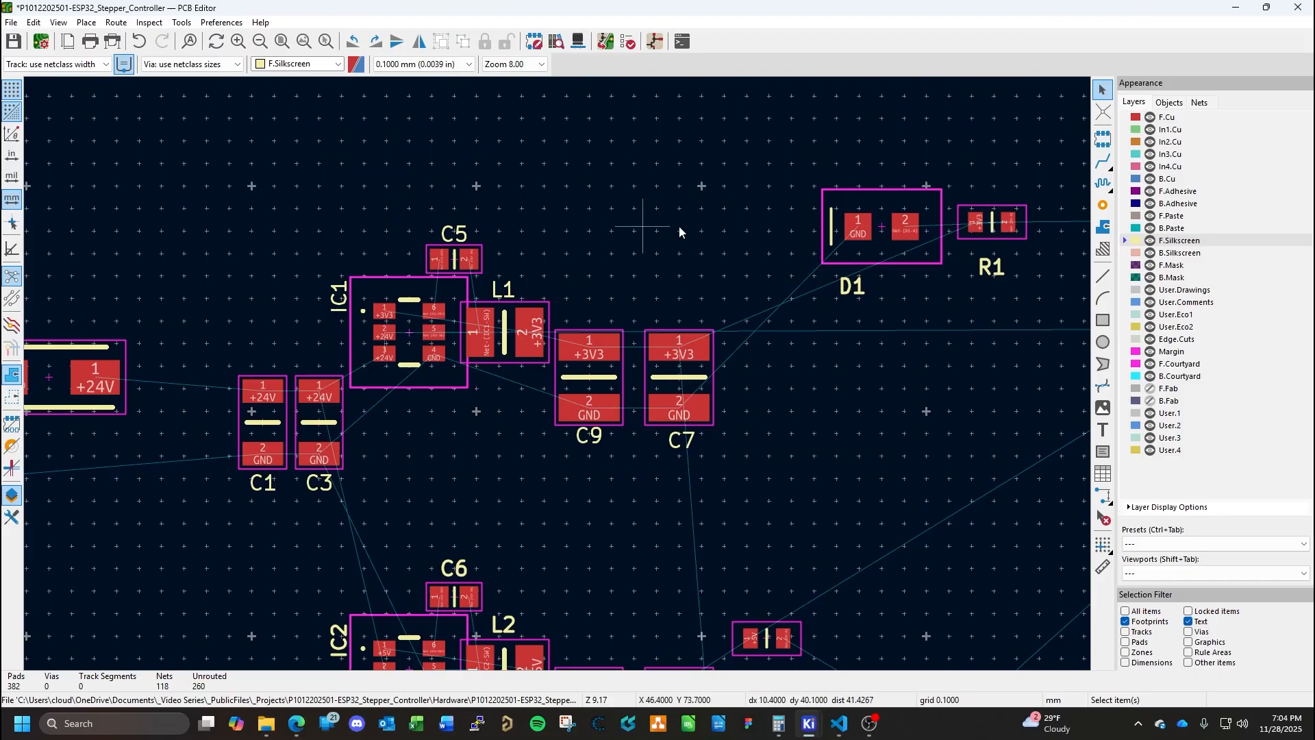
scroll(751, 385, down, 4)
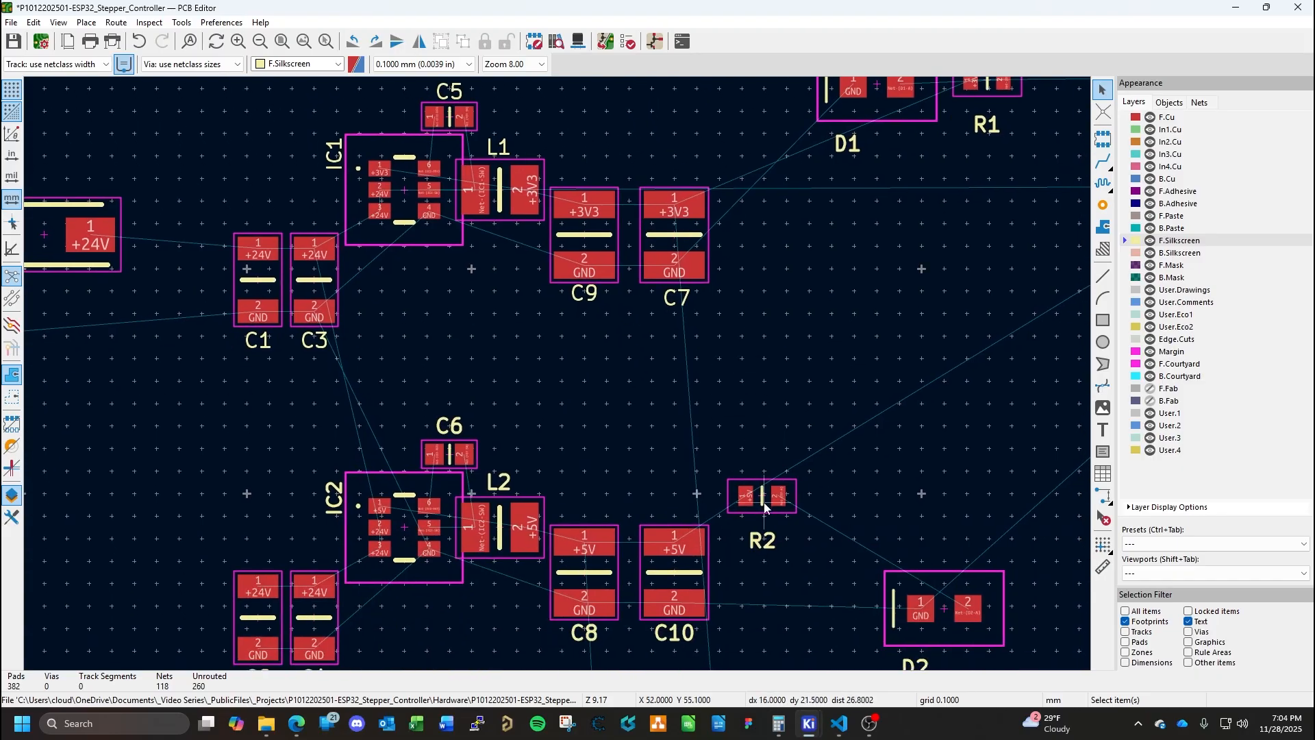
click(766, 507)
drag(761, 500, 635, 474)
click(662, 481)
click(640, 462)
click(642, 422)
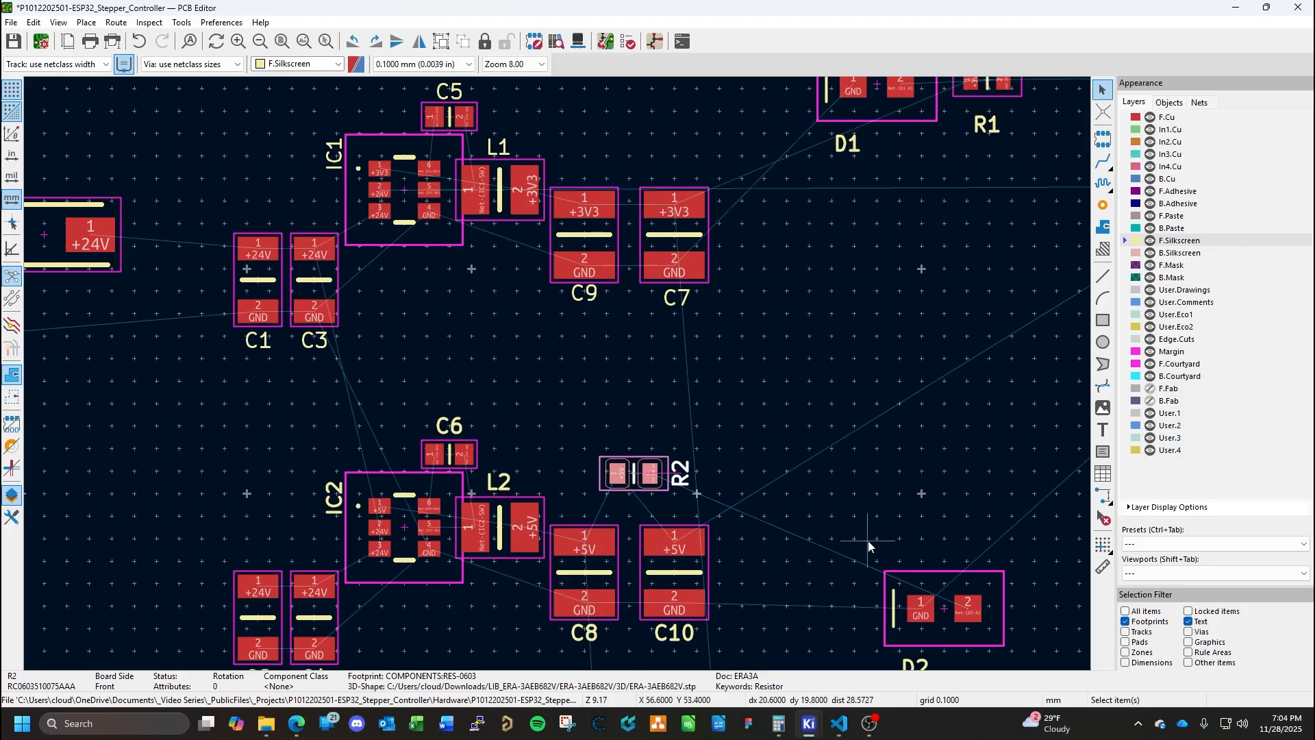
Move LED D2 directly above R2 and place its reference label vertically at the LED's left end.
click(871, 546)
drag(947, 617, 622, 411)
click(588, 465)
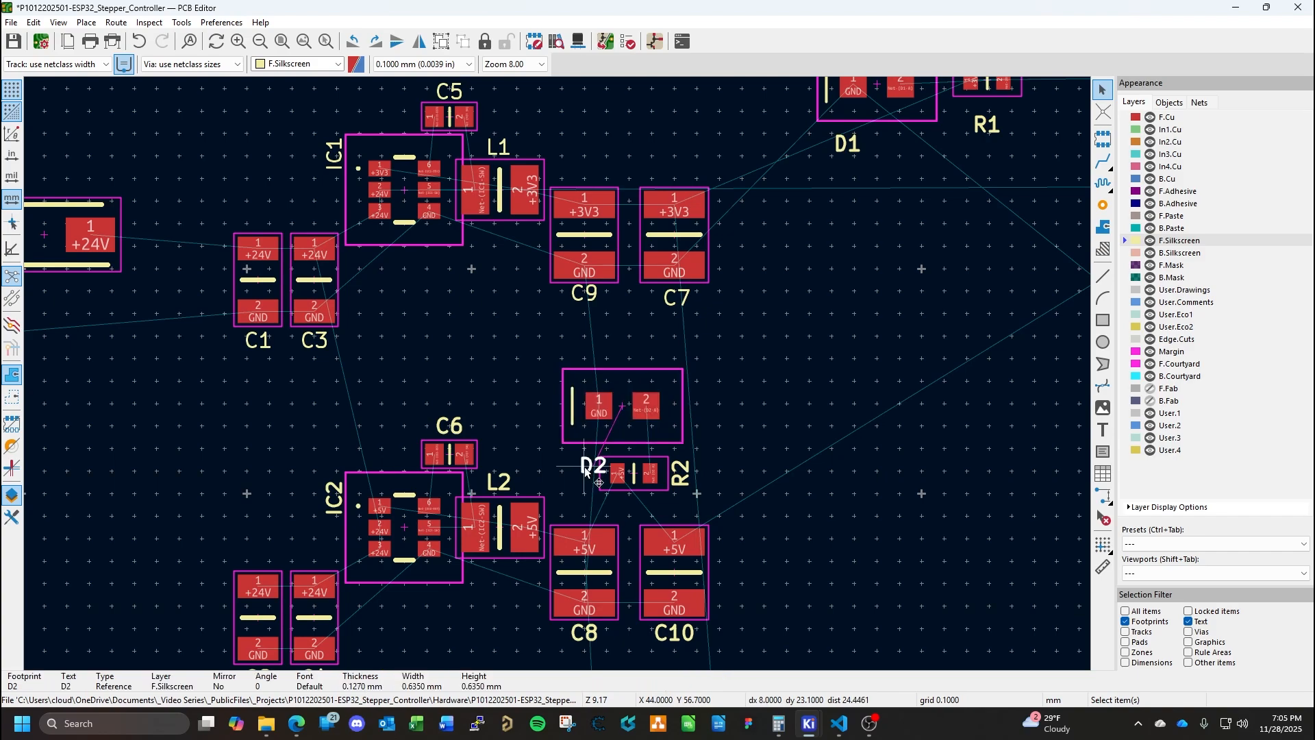
drag(582, 464, 551, 411)
key(r)
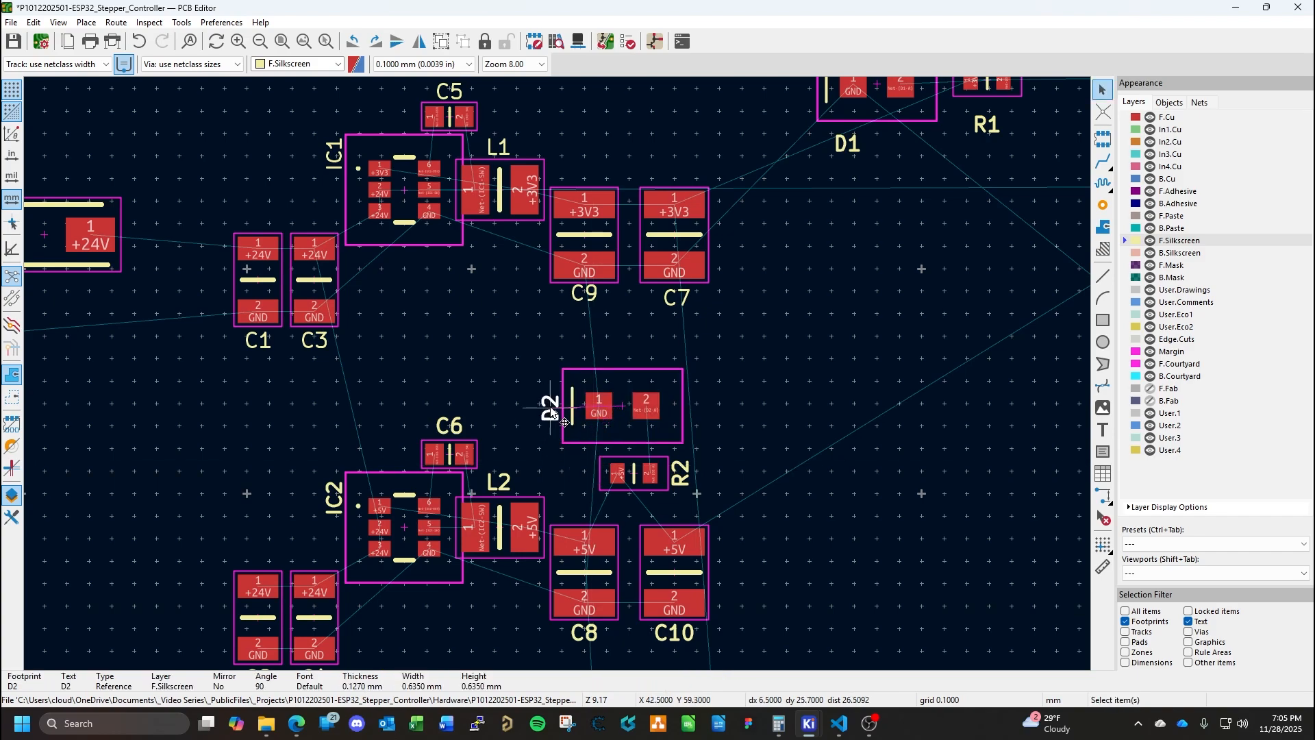
Set LED D2's exact footprint position to X 46 mm and Y 60 mm.
click(623, 409)
double_click(623, 410)
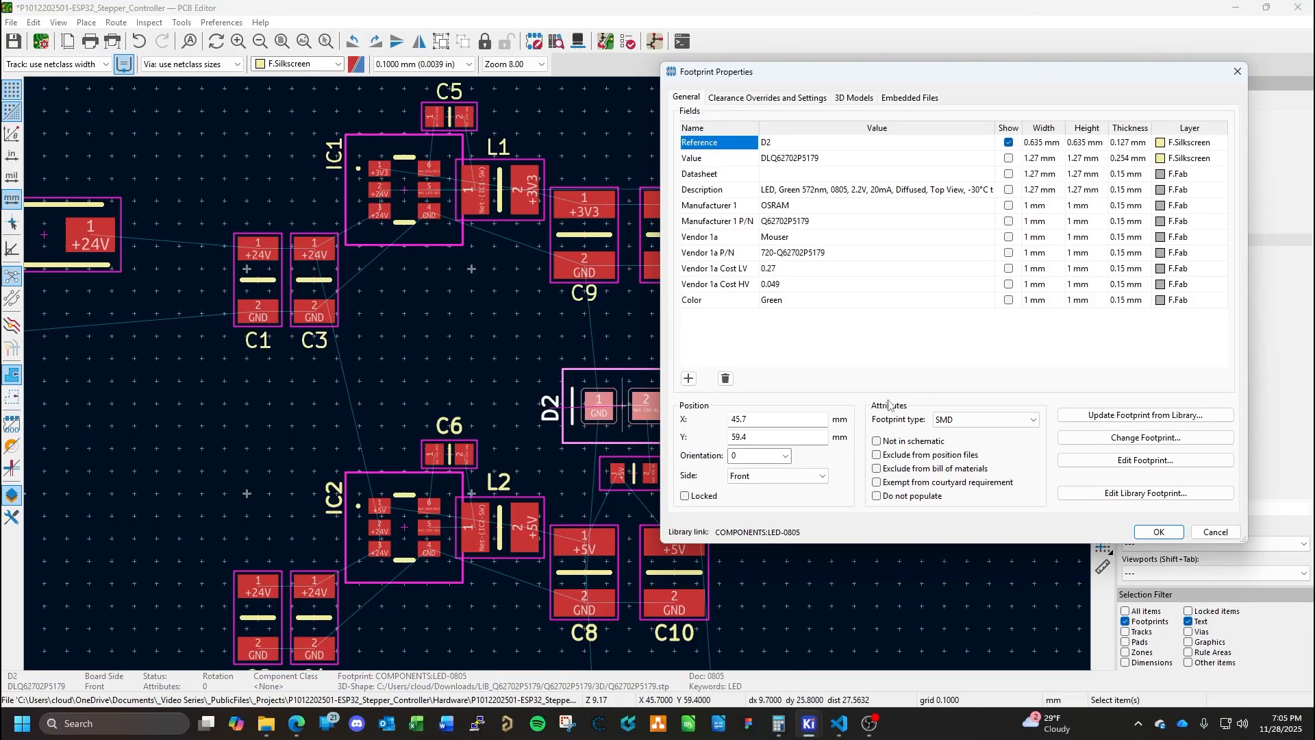
click(774, 421)
text(46)
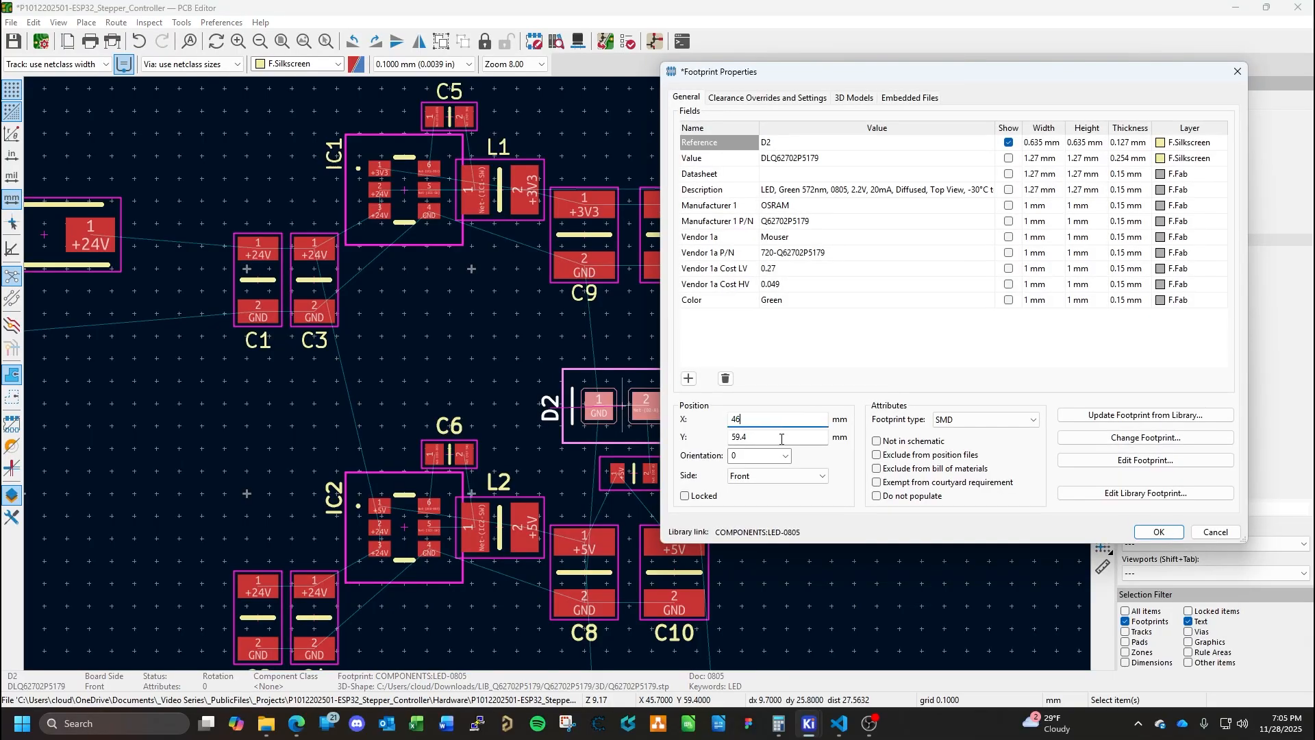
click(781, 438)
text(58.7)
key(Return)
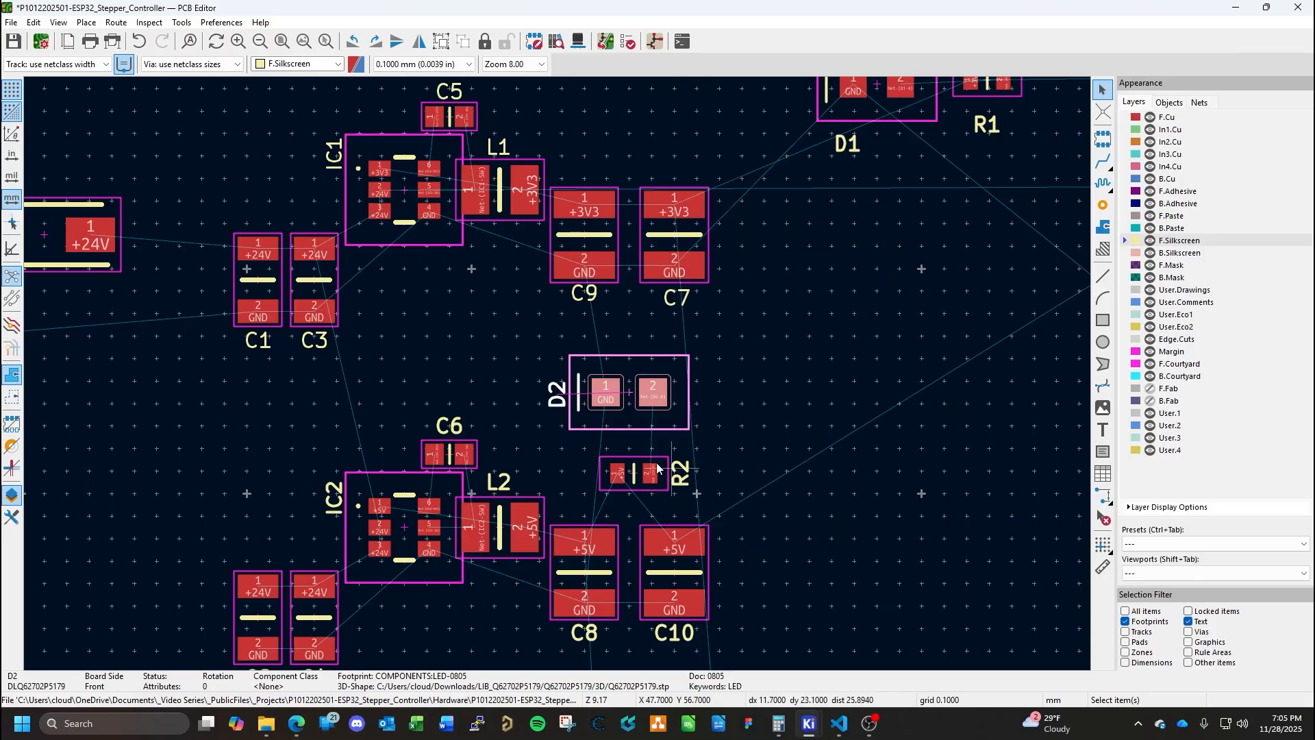
Set resistor R2's exact footprint position to X 46 mm and Y 57 mm.
double_click(658, 468)
click(772, 419)
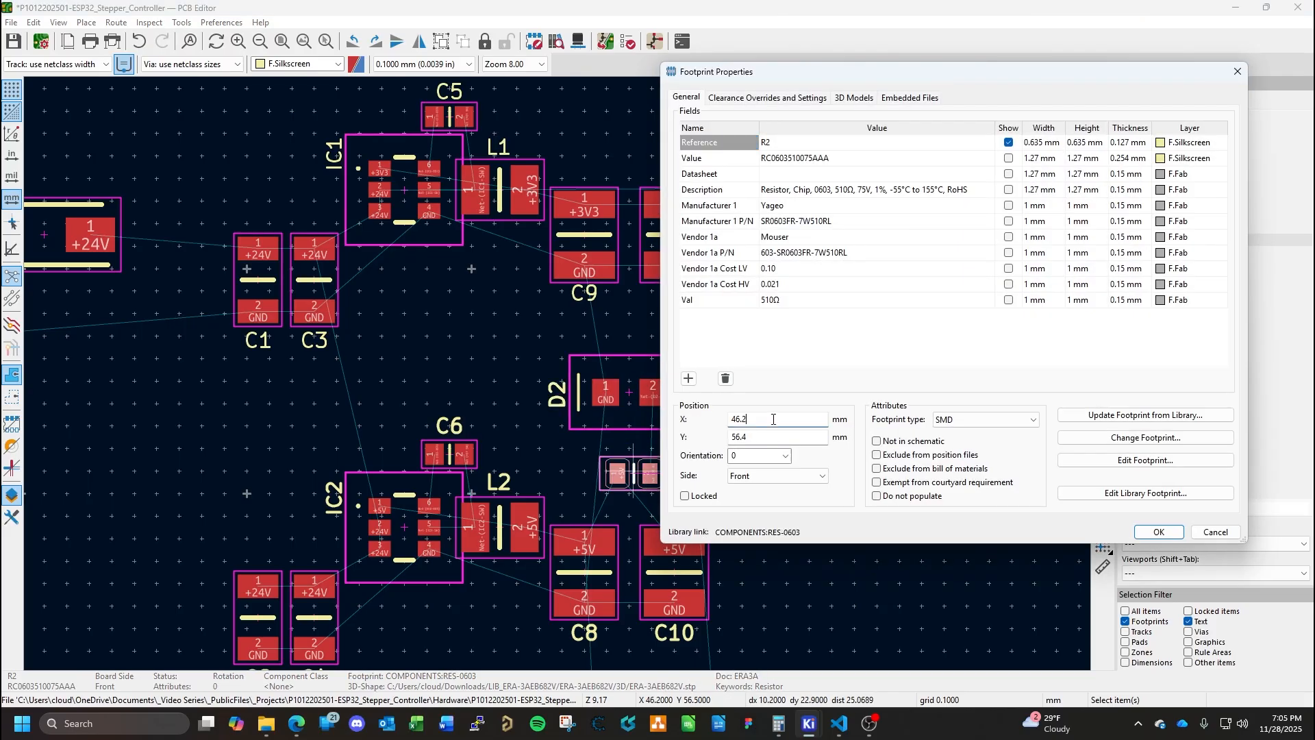
text(46)
click(773, 438)
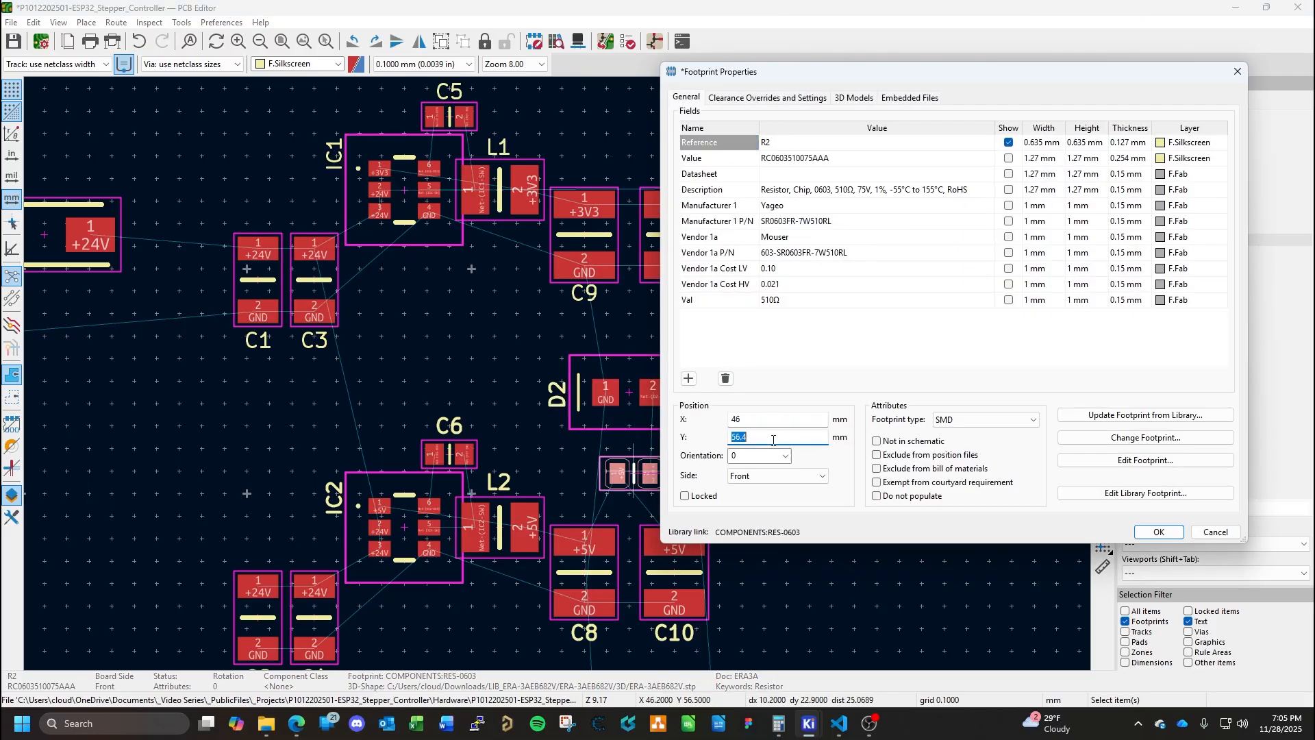
text(6)
text(57)
key(Return)
click(735, 447)
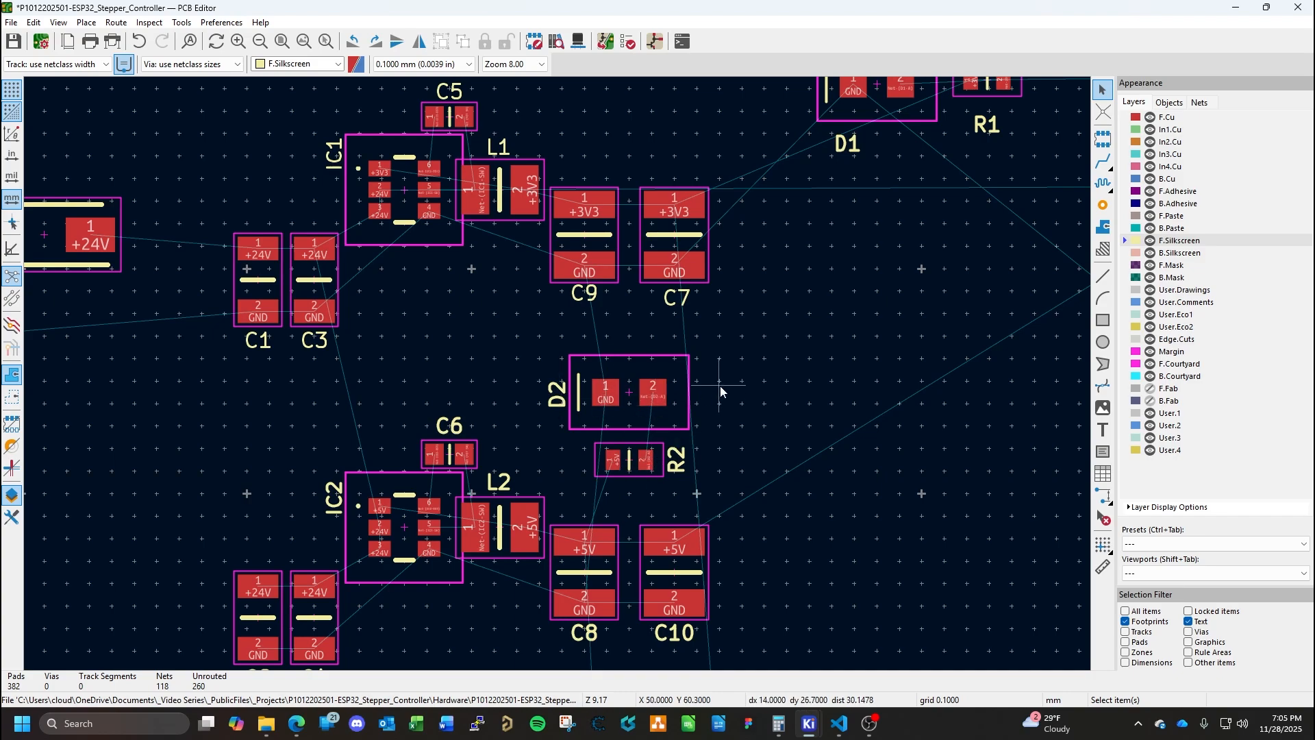
Paste the copied CTRL3 silkscreen text, rotate it to horizontal and place it just right of LED D2.
mouse_move(721, 385)
middle_down()
mouse_move(681, 357)
mouse_move(706, 386)
middle_up()
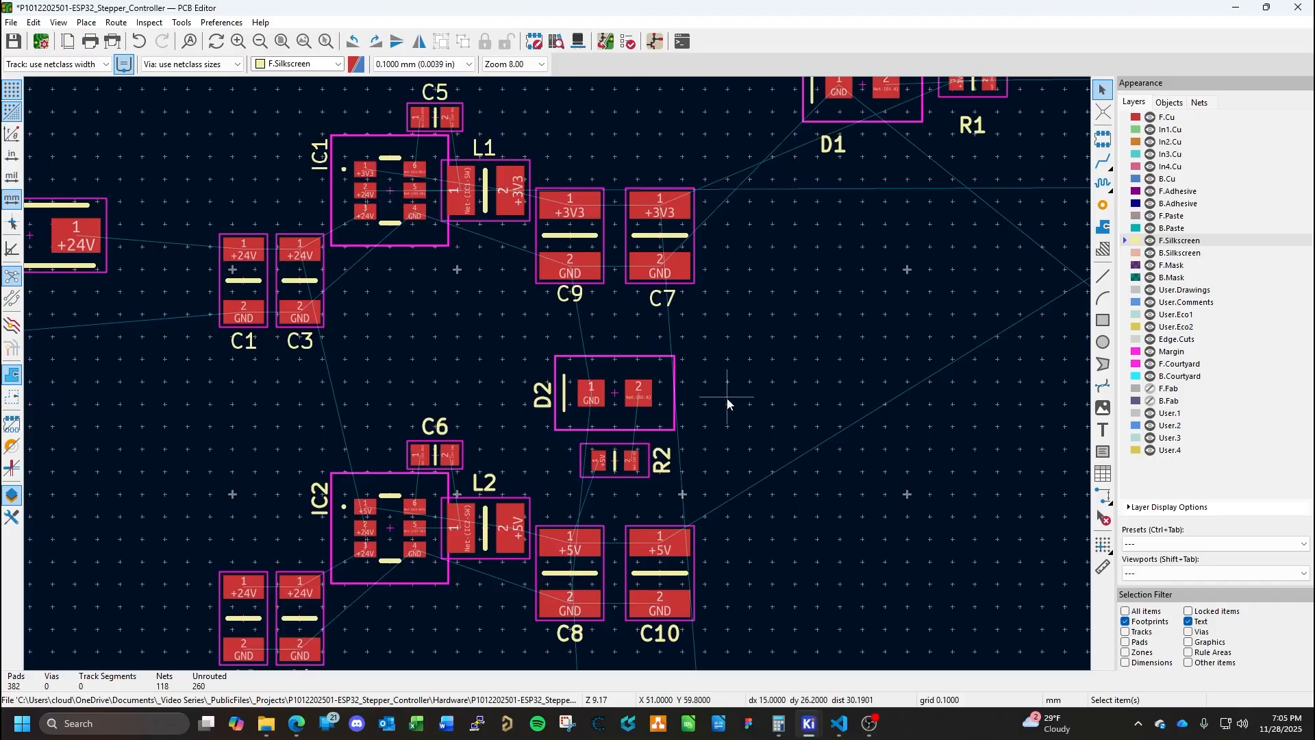
key(ctrl+v)
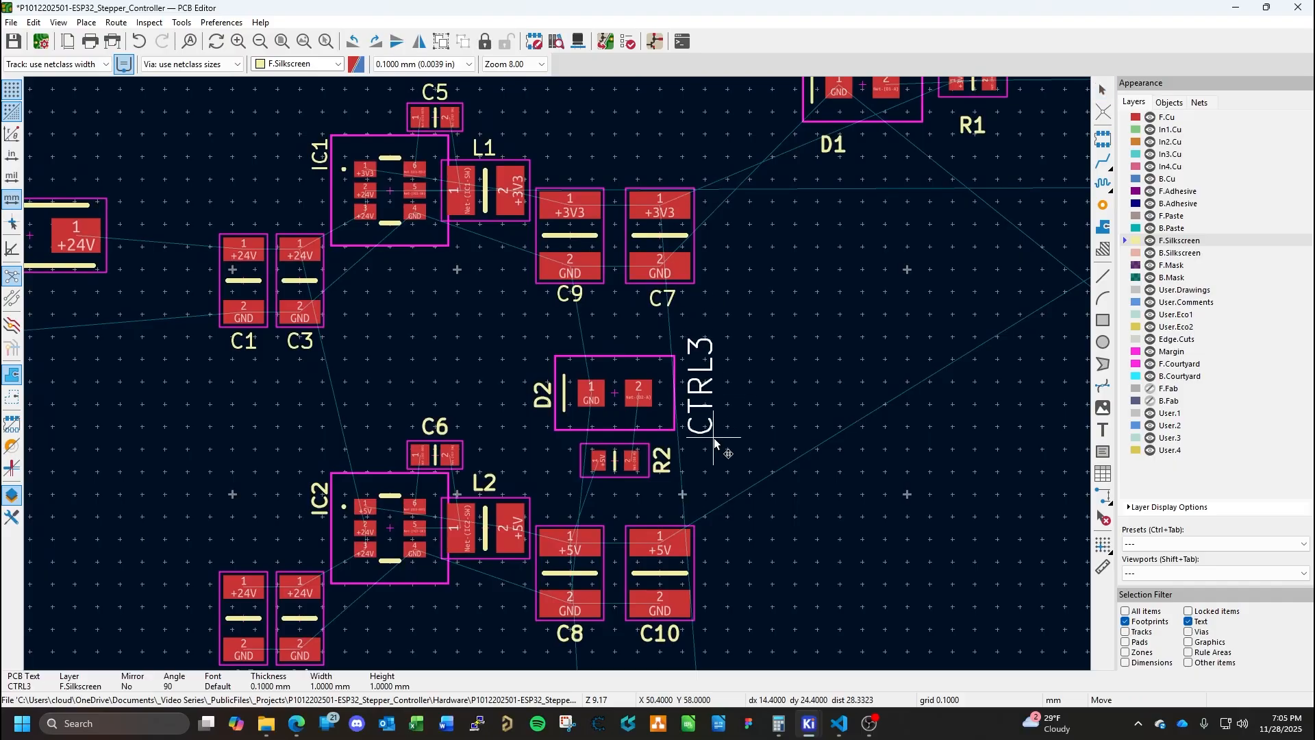
key(r)
key(r)
key(r)
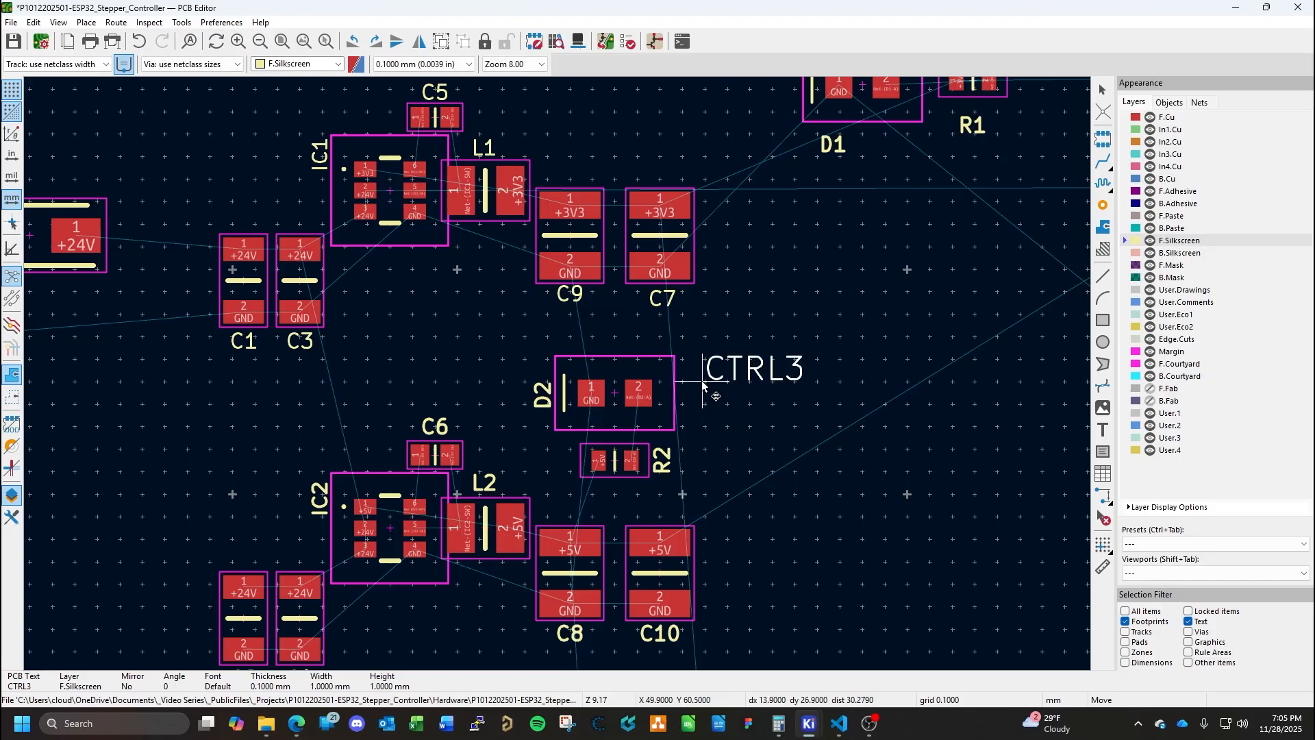
click(678, 410)
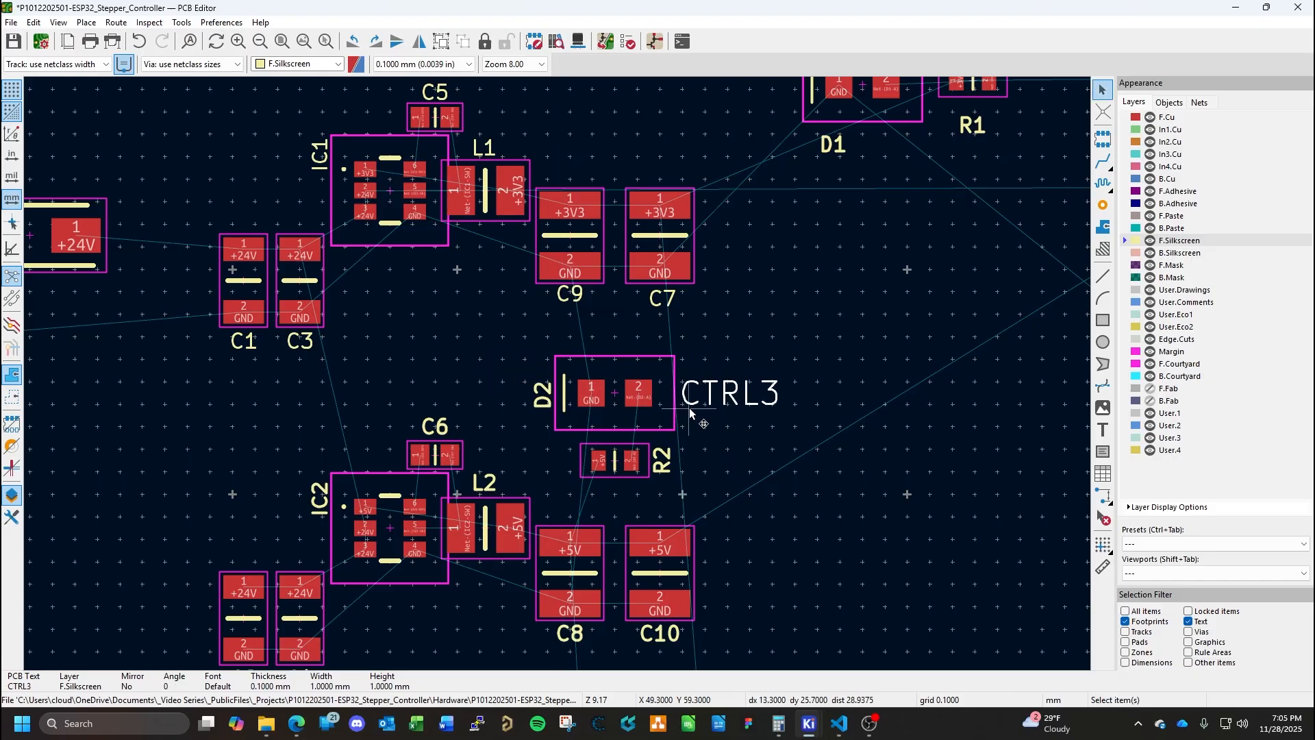
Change the CTRL3 silkscreen text beside LED D2 to 5V OK and shift it slightly away from the LED's outline.
double_click(731, 404)
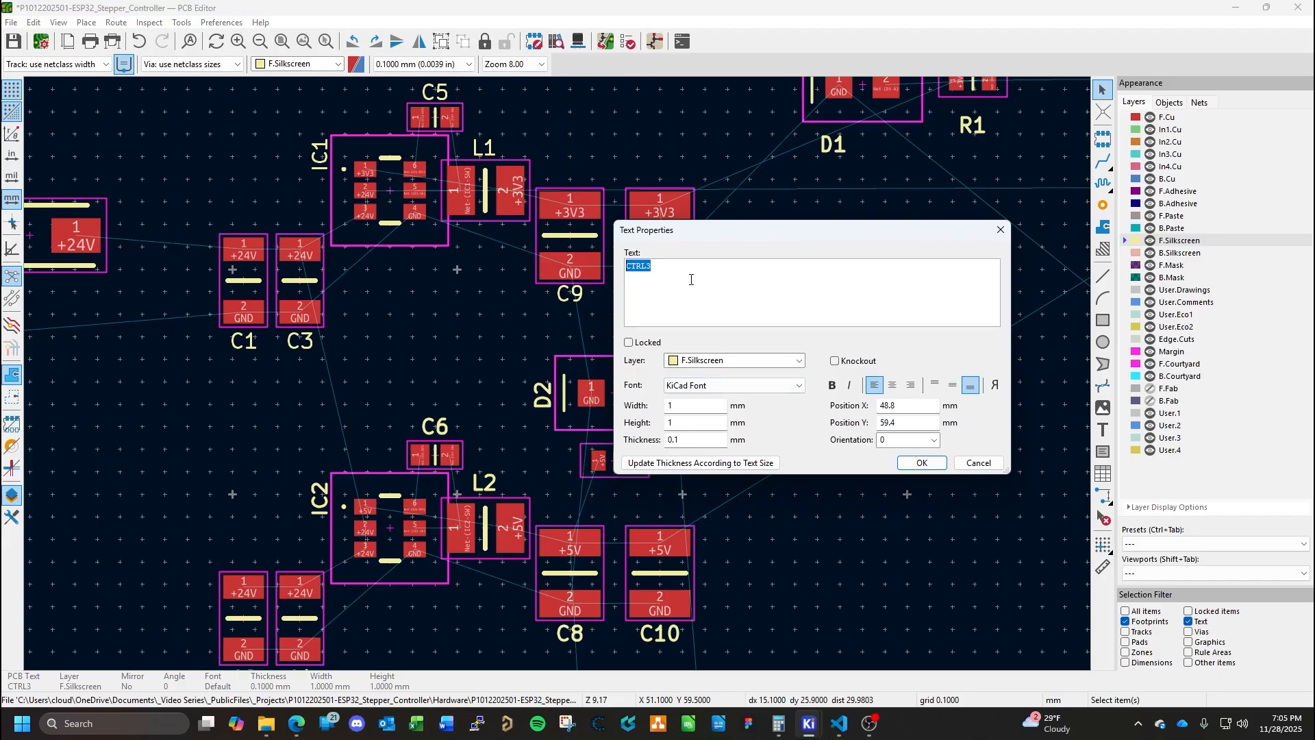
text(5V OK)
click(923, 462)
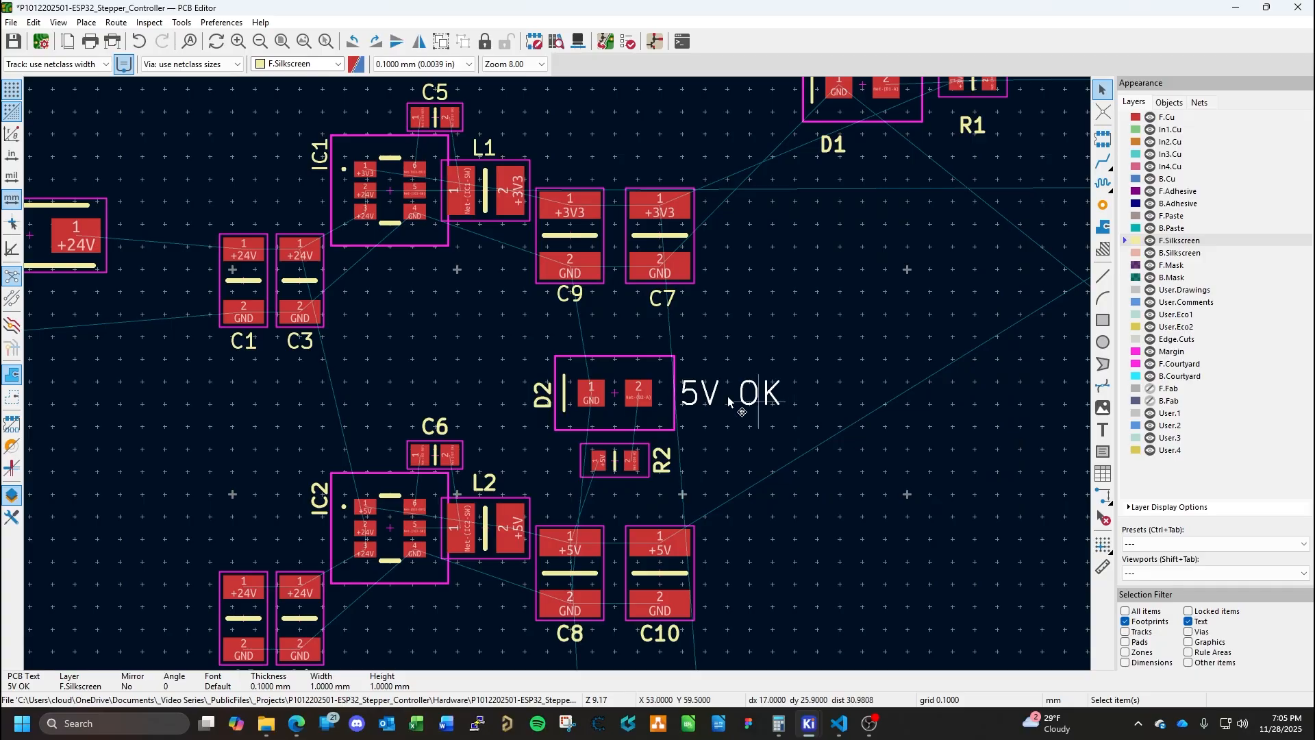
key(m)
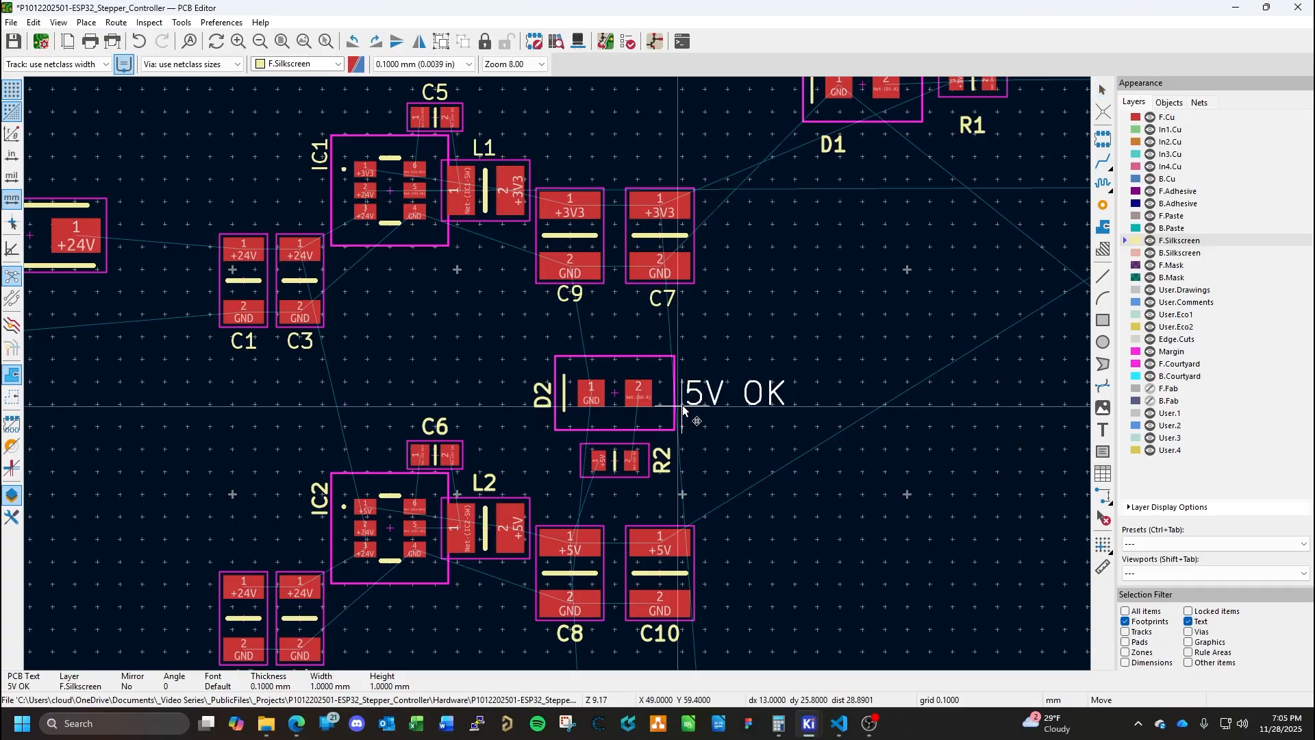
click(685, 409)
click(621, 463)
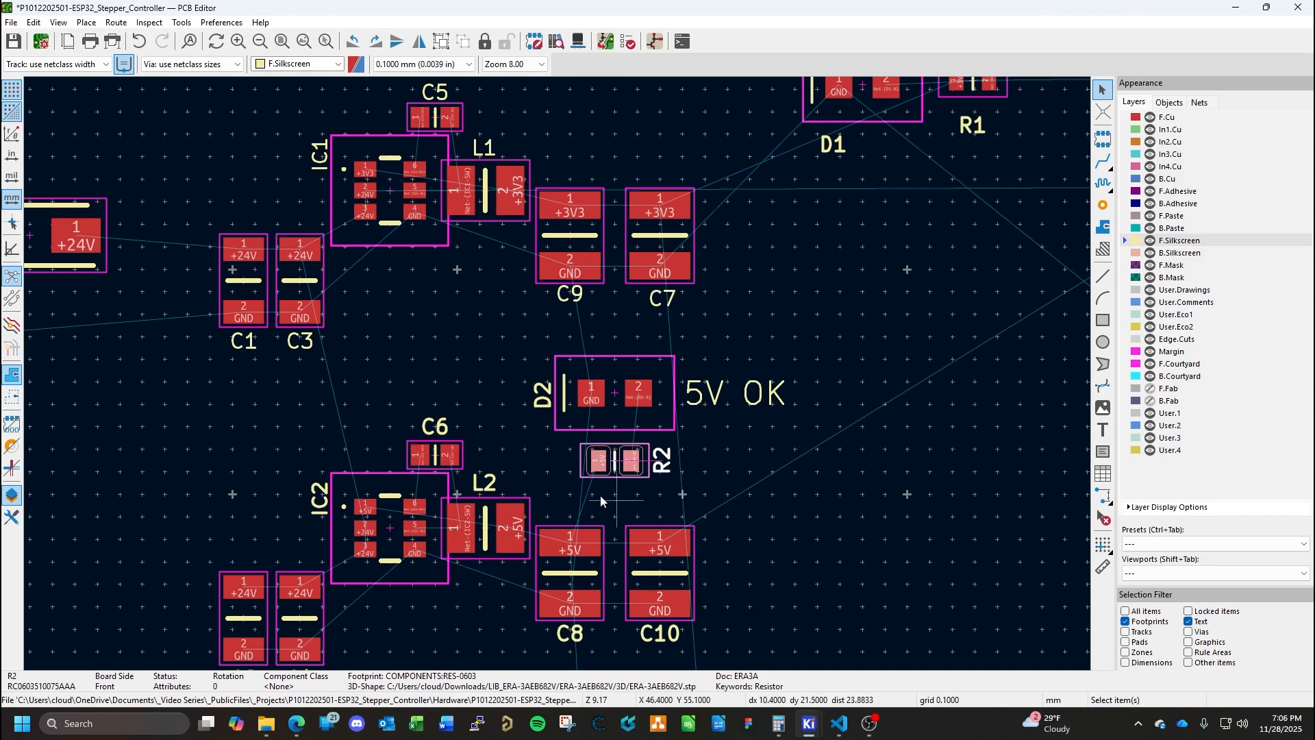
click(748, 493)
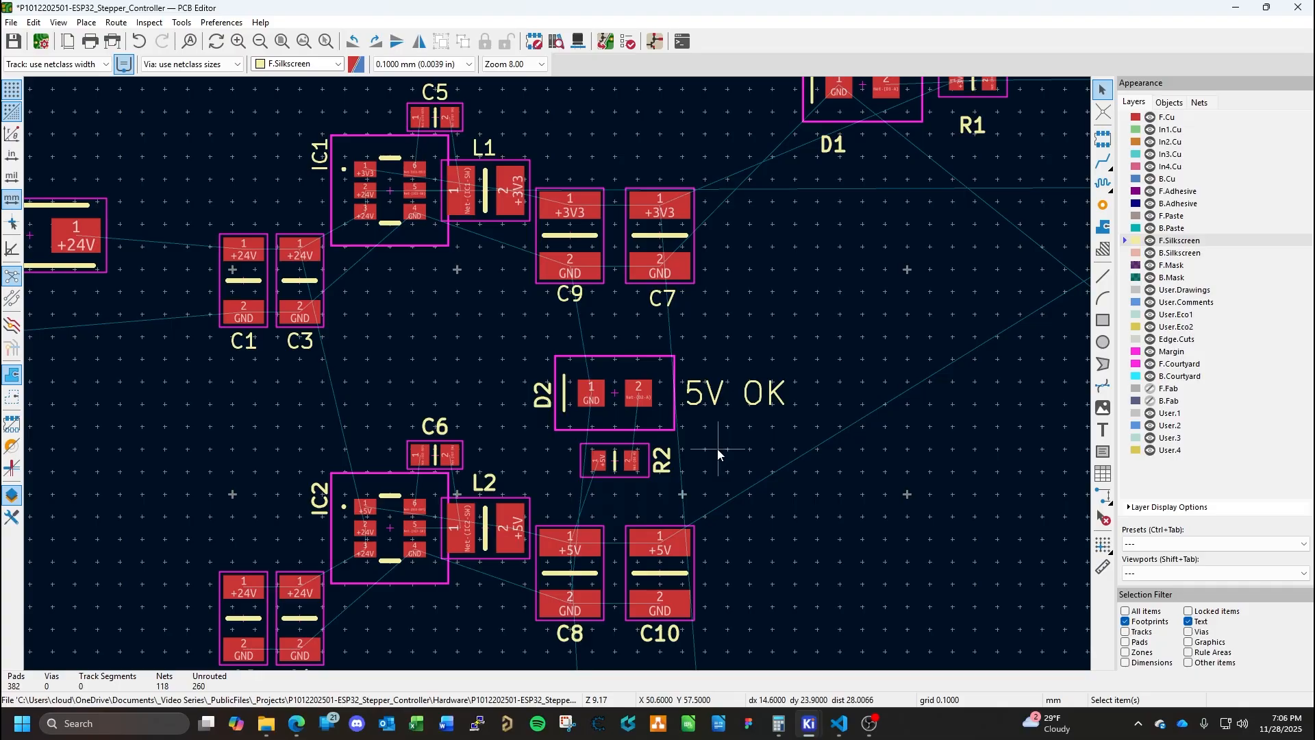
Move LED D1 above capacitors C9 and C7 and place its reference label vertically at the LED's left end.
scroll(731, 376, down, 4)
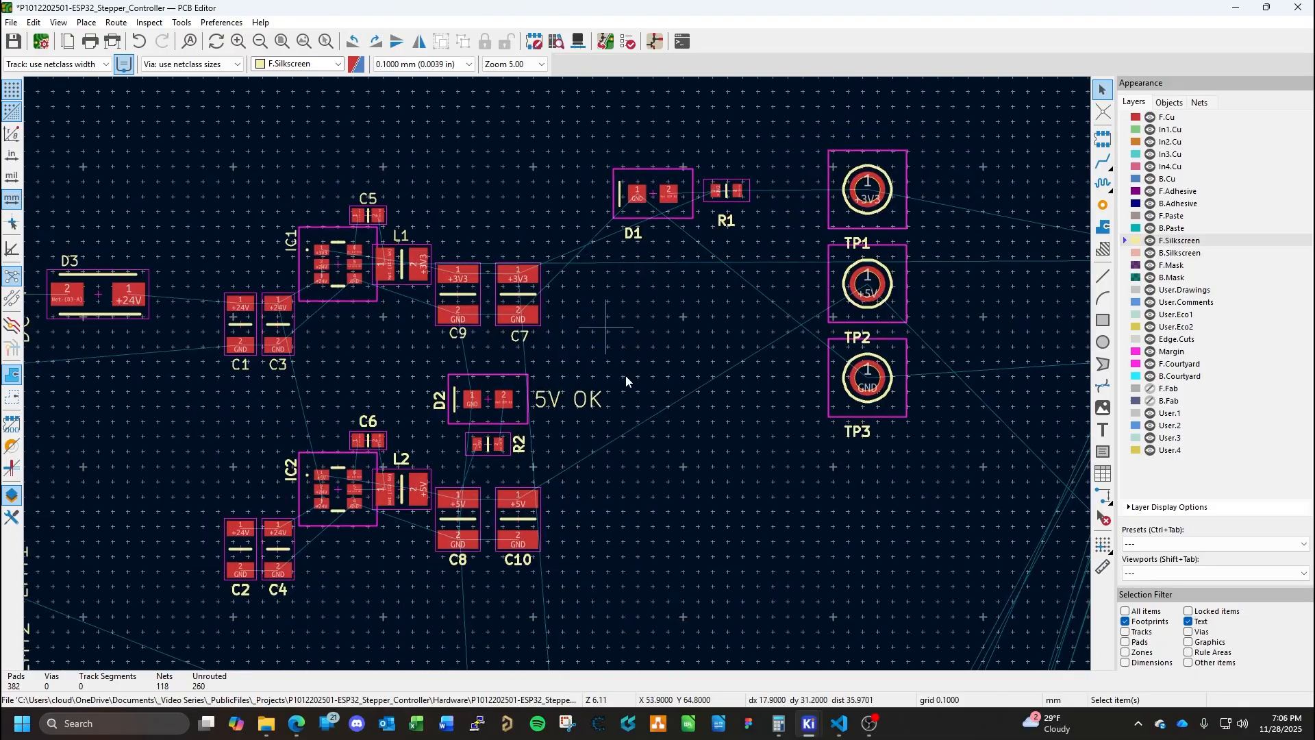
middle_drag(622, 223, 670, 380)
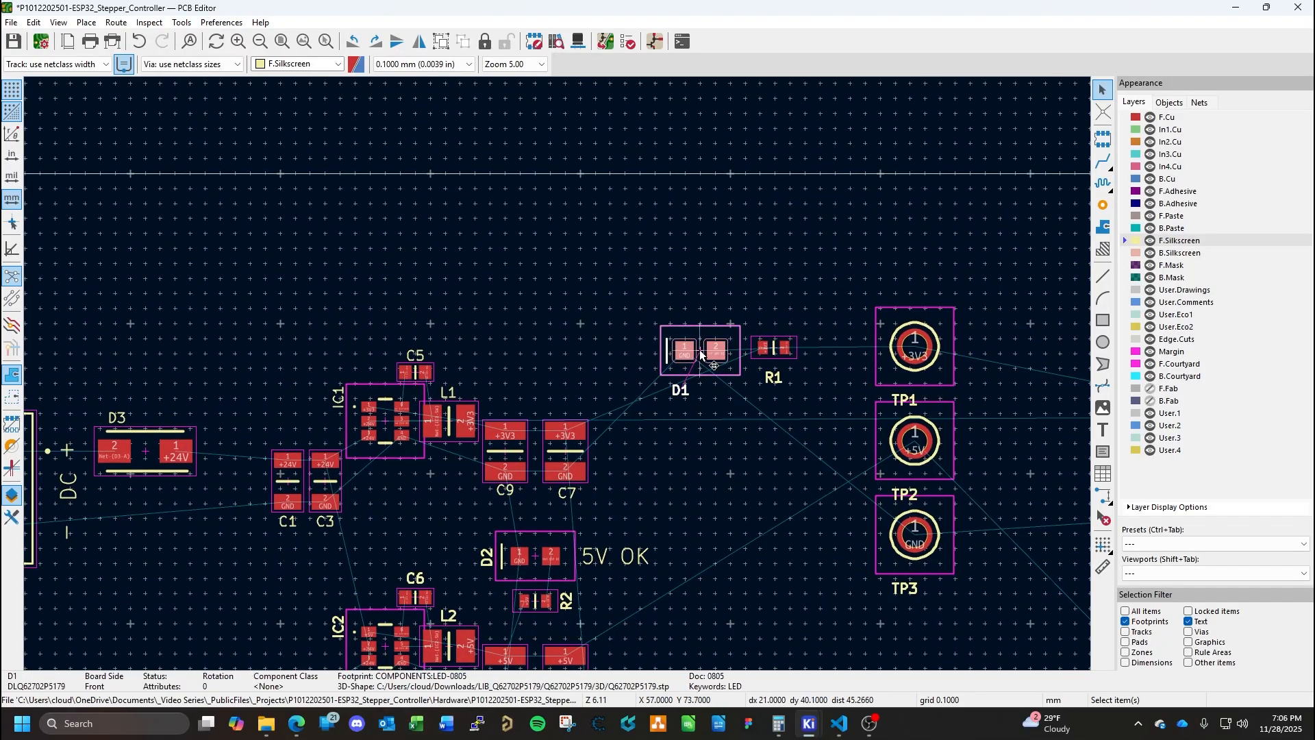
drag(698, 352, 564, 328)
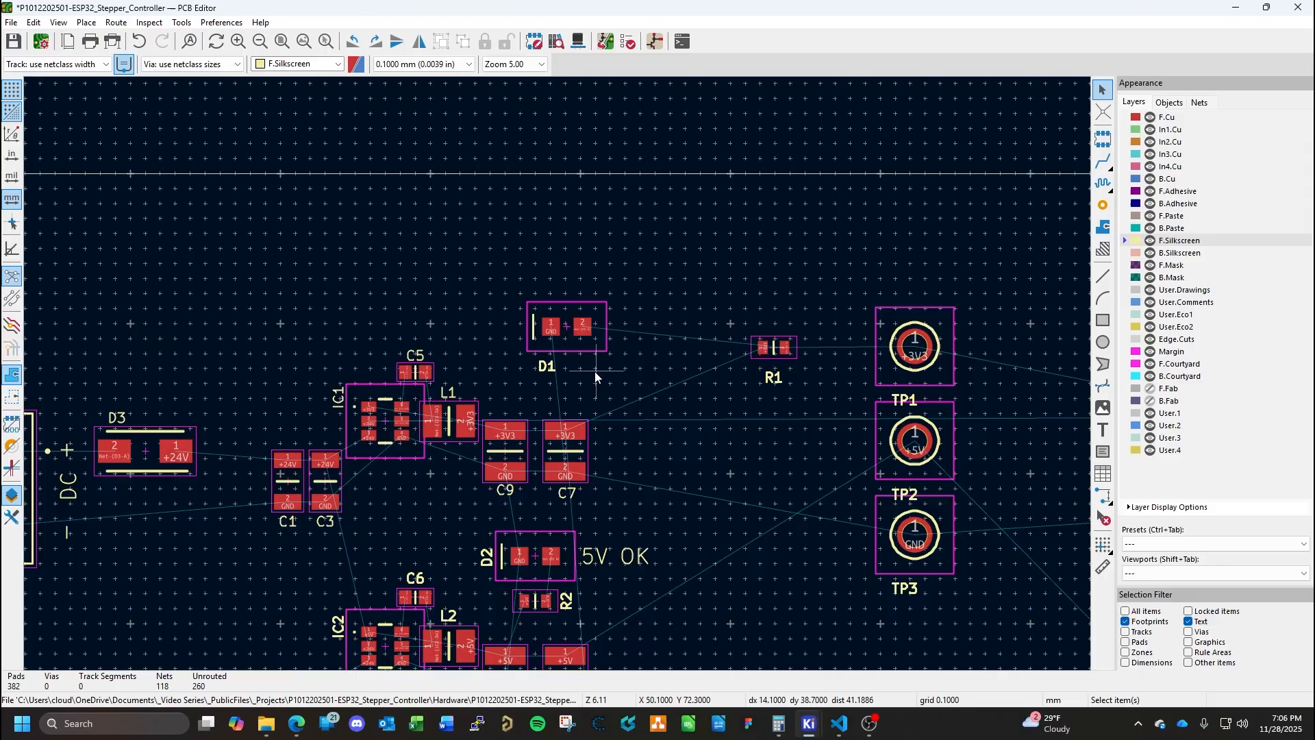
click(551, 369)
key(m)
key(r)
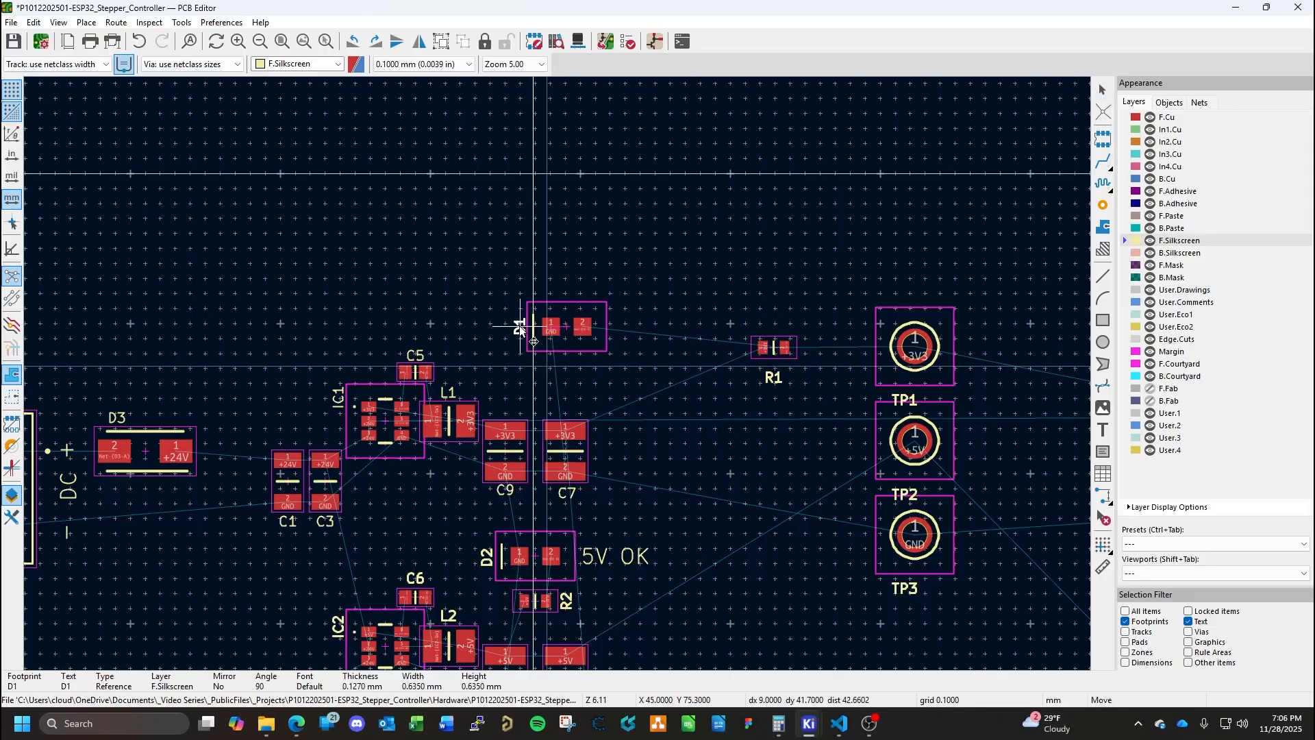
click(519, 326)
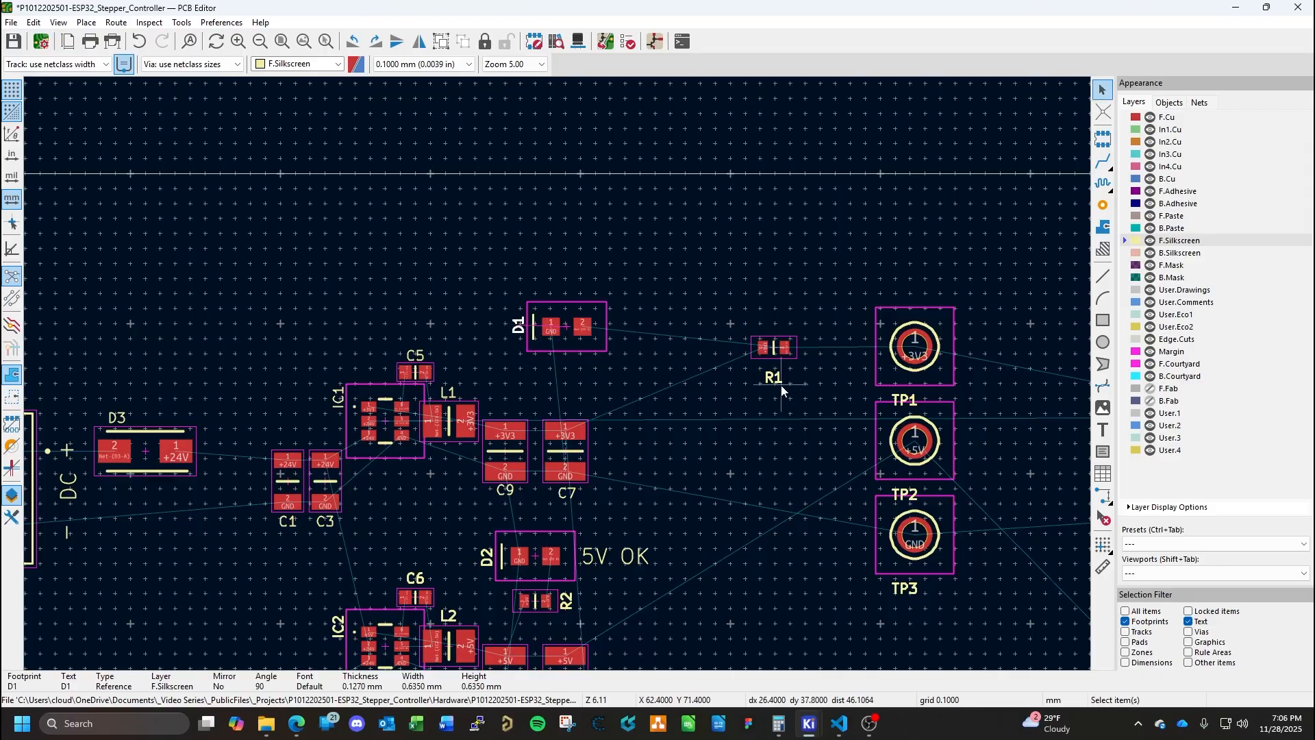
Move resistor R1 directly below LED D1, with its reference label vertical at the resistor's right end.
click(774, 349)
drag(773, 347, 651, 390)
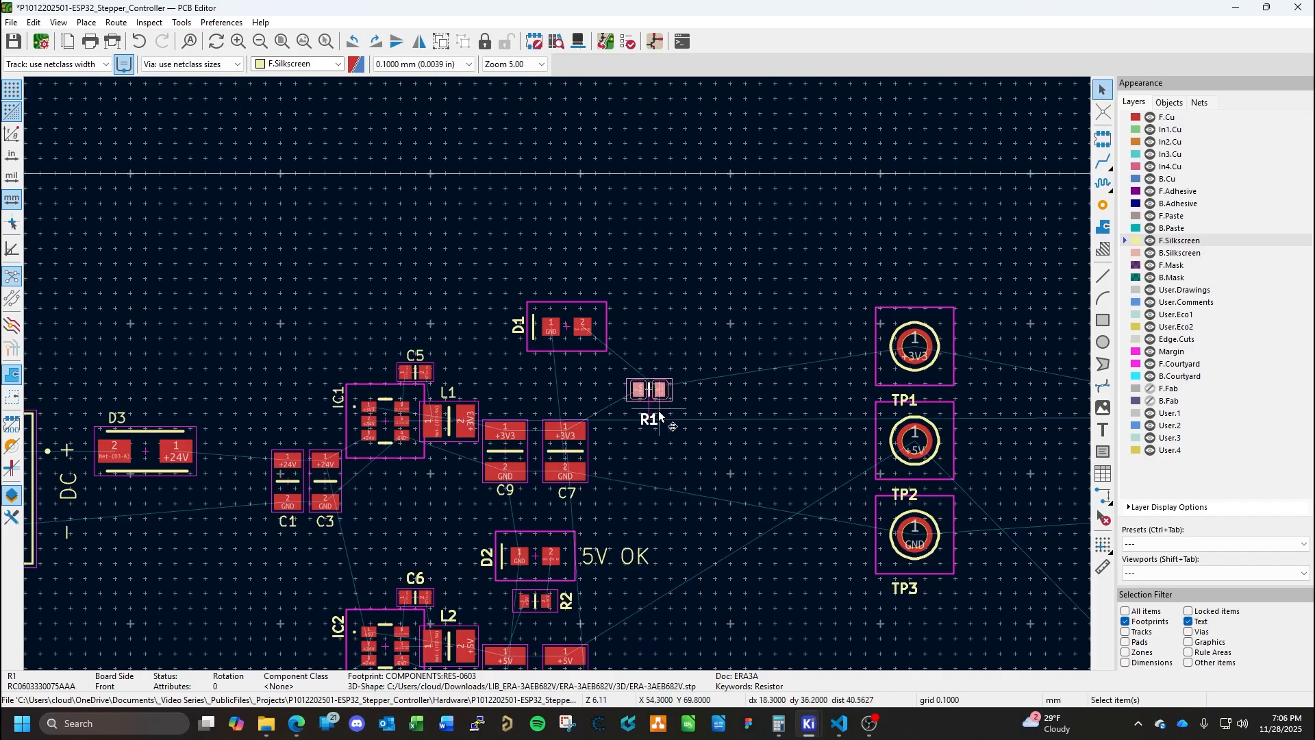
click(650, 421)
key(m)
key(r)
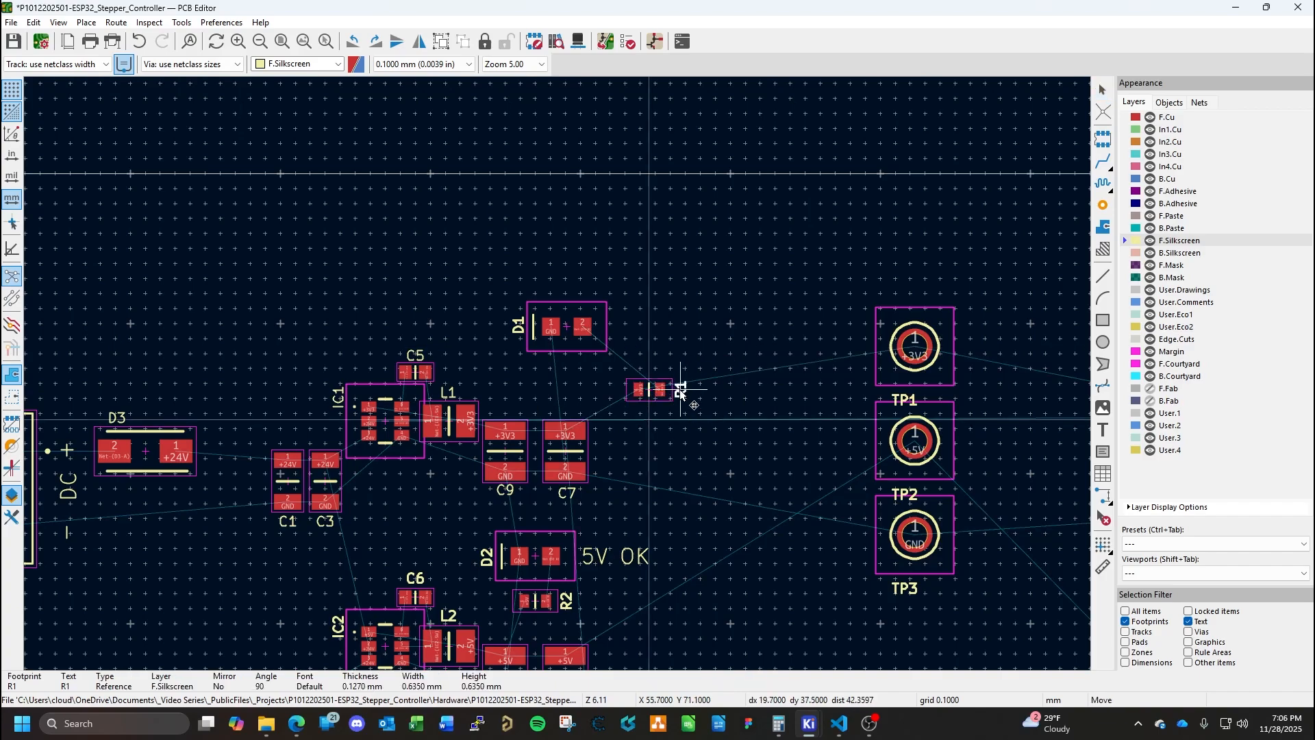
click(683, 391)
click(641, 392)
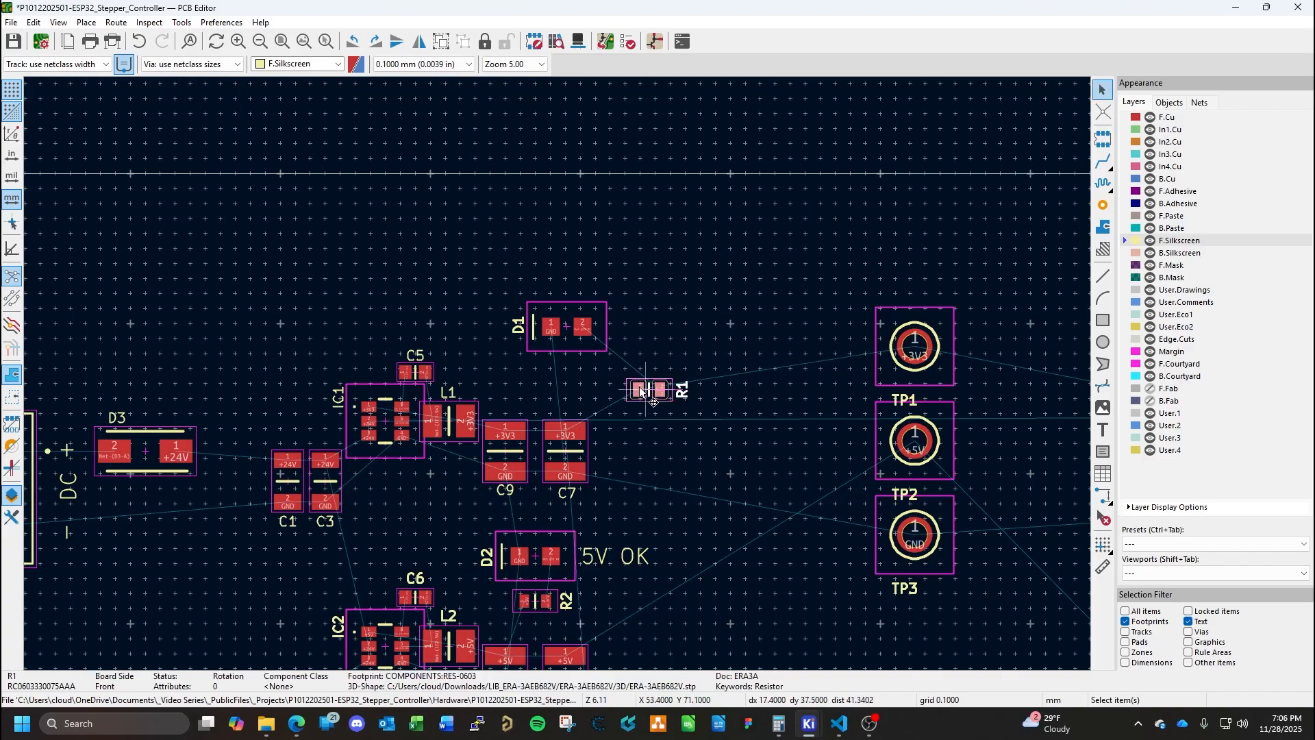
drag(641, 392, 563, 386)
Check the exact position of resistor R2 and set resistor R1's X position to 46 mm.
double_click(536, 602)
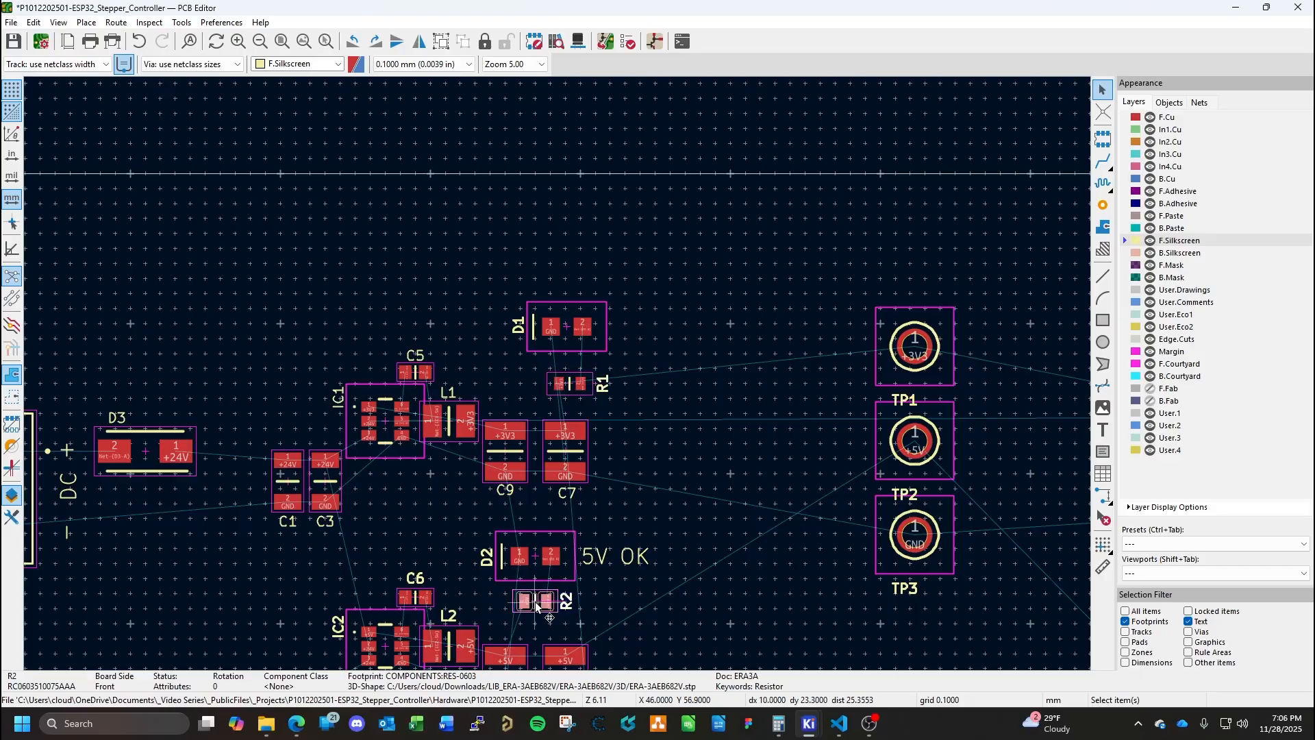
key(Escape)
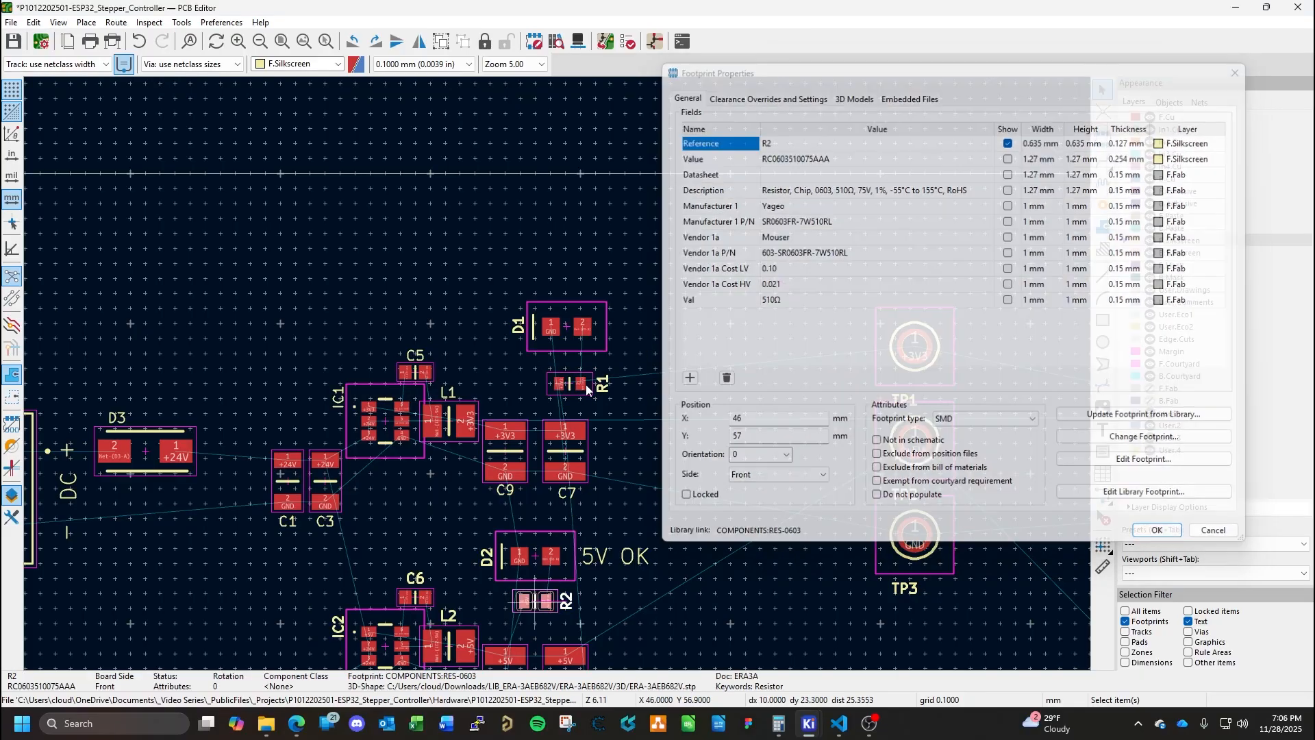
double_click(581, 388)
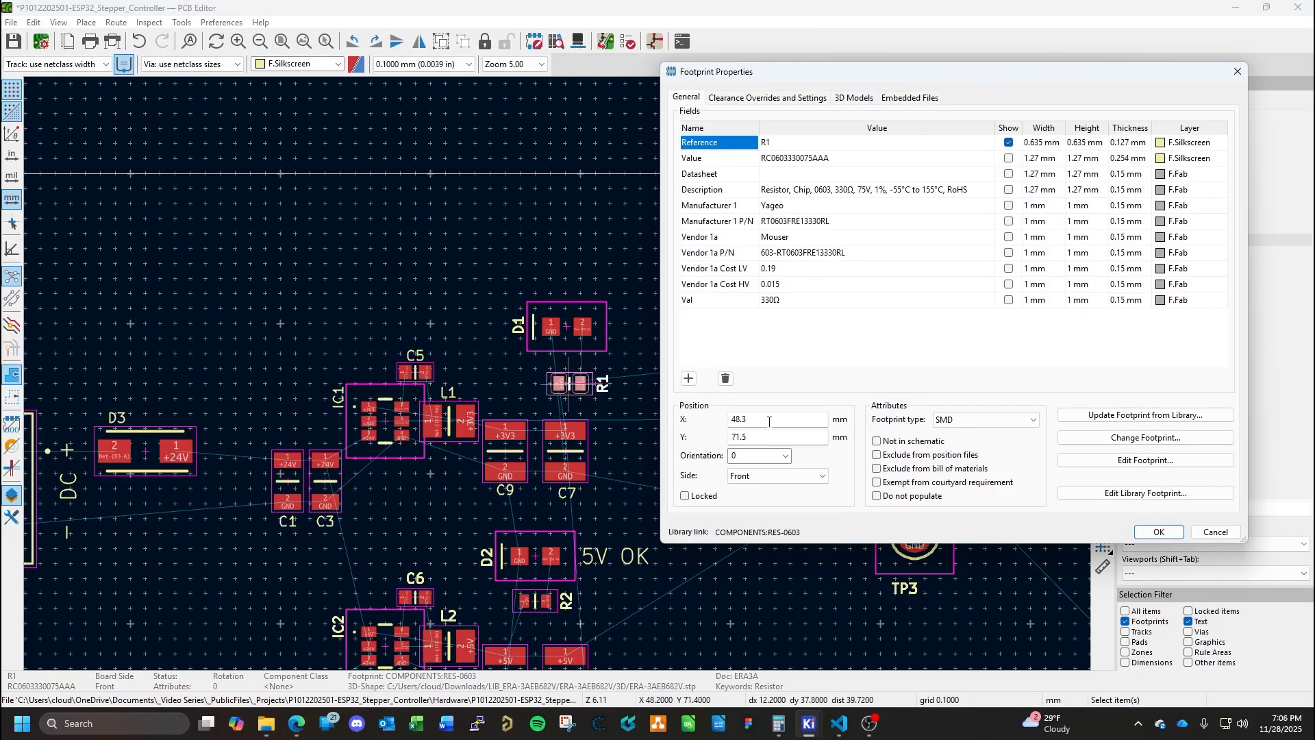
click(769, 422)
text(46)
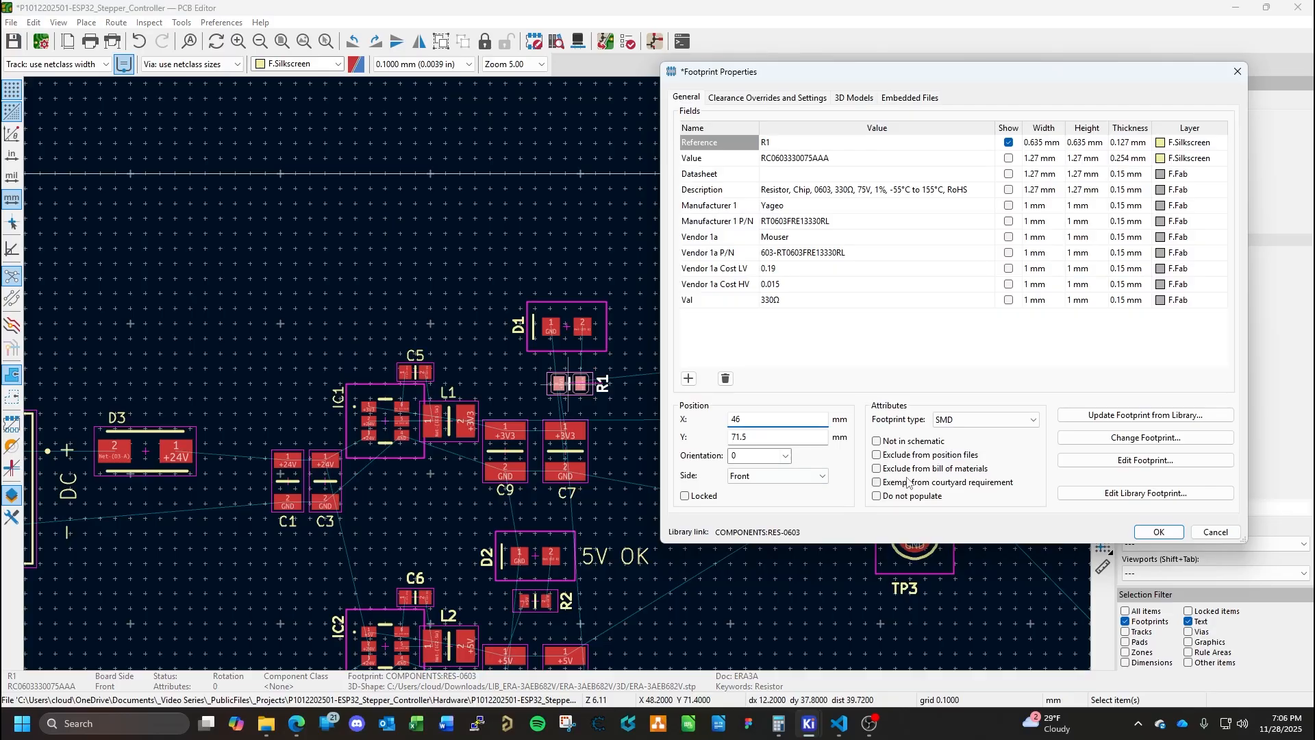
key(Return)
Set LED D1's X position to 46 mm to line it up with resistor R1.
click(576, 333)
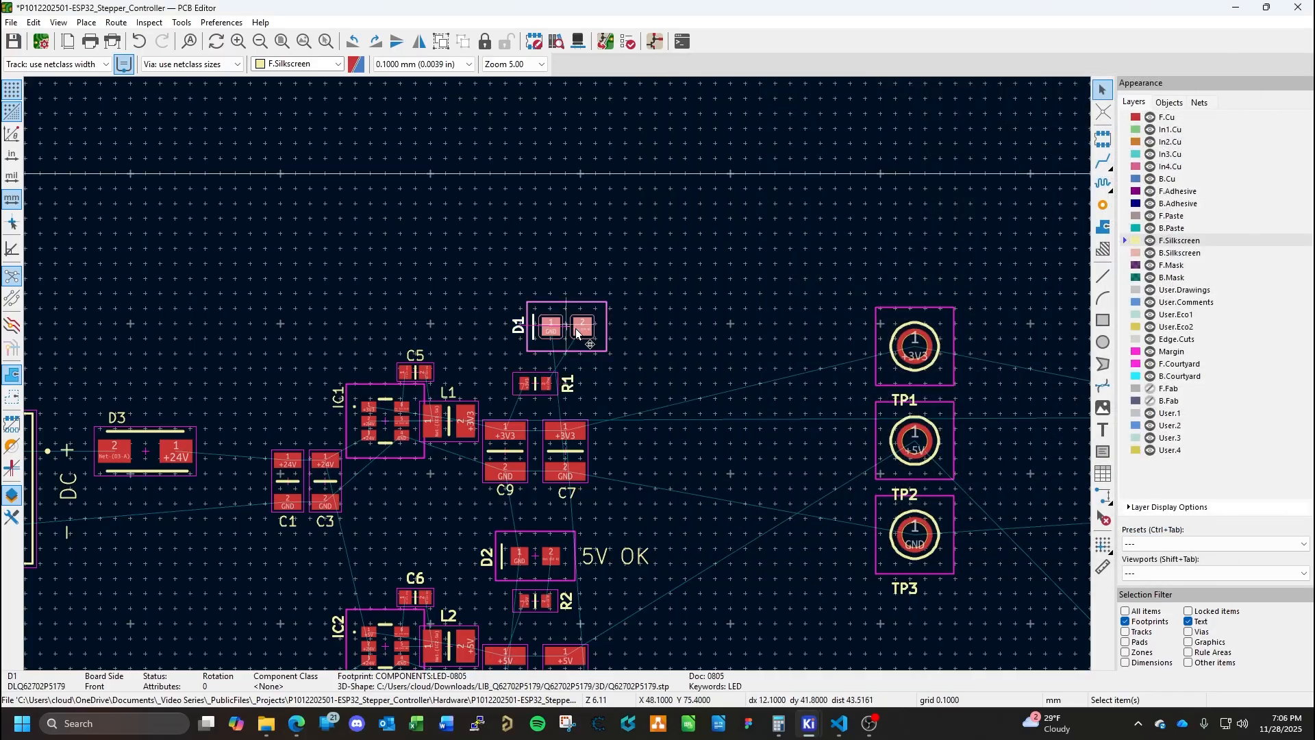
double_click(575, 332)
click(768, 416)
text(46)
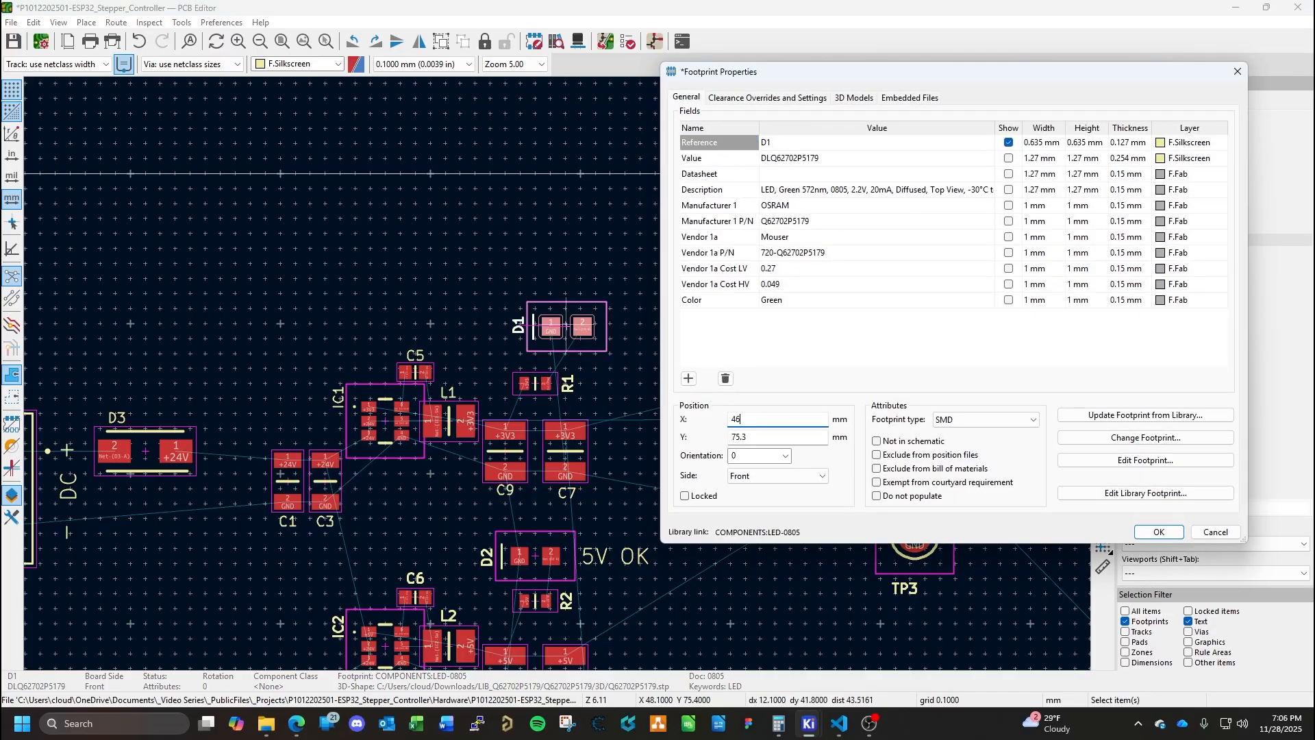
key(Return)
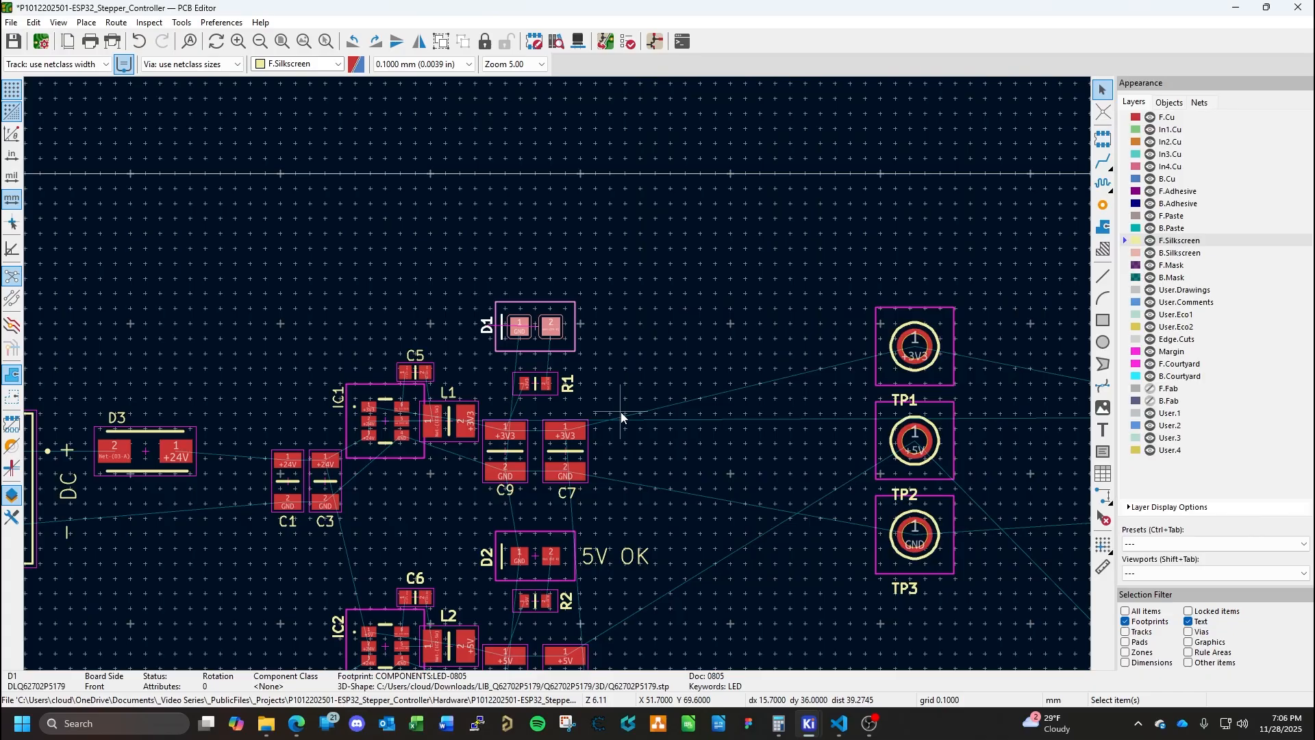
Set resistor R1's Y position to 72 mm and adjust LED D1's Y position so the LED sits slightly closer to R1.
double_click(547, 385)
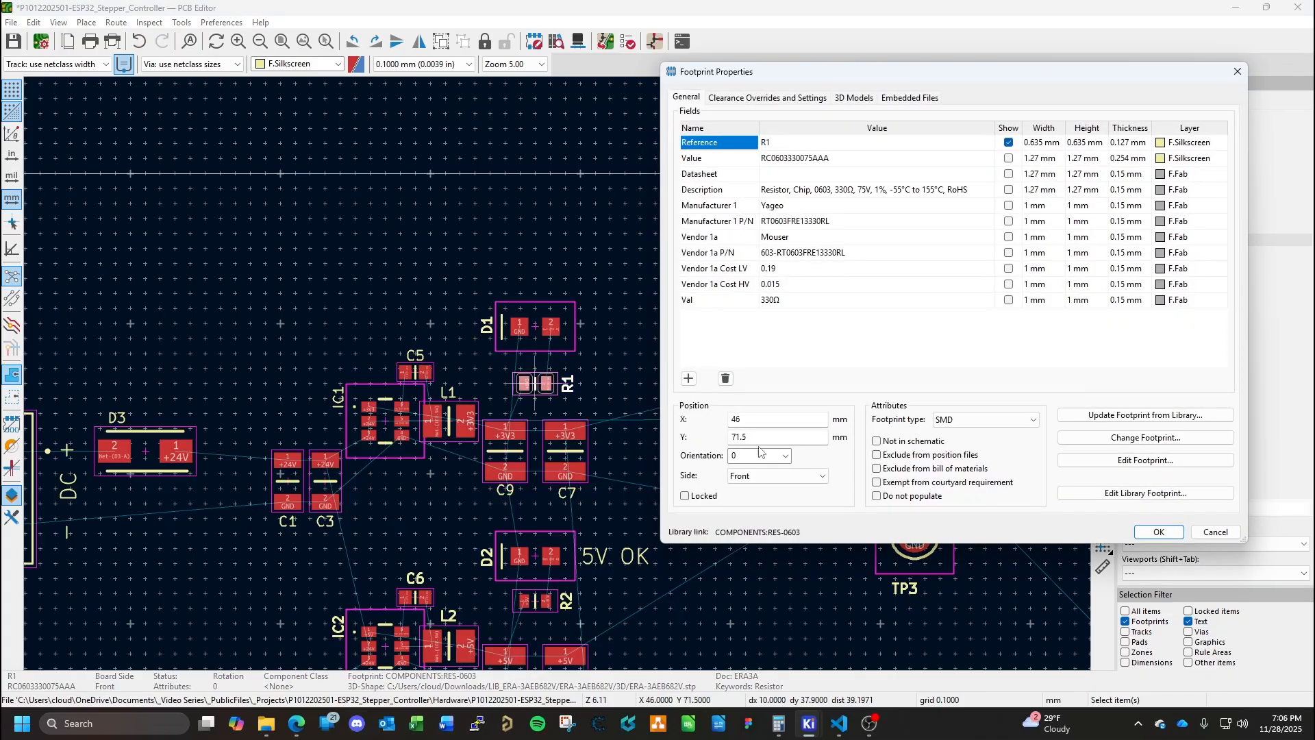
click(766, 437)
text(72)
key(Return)
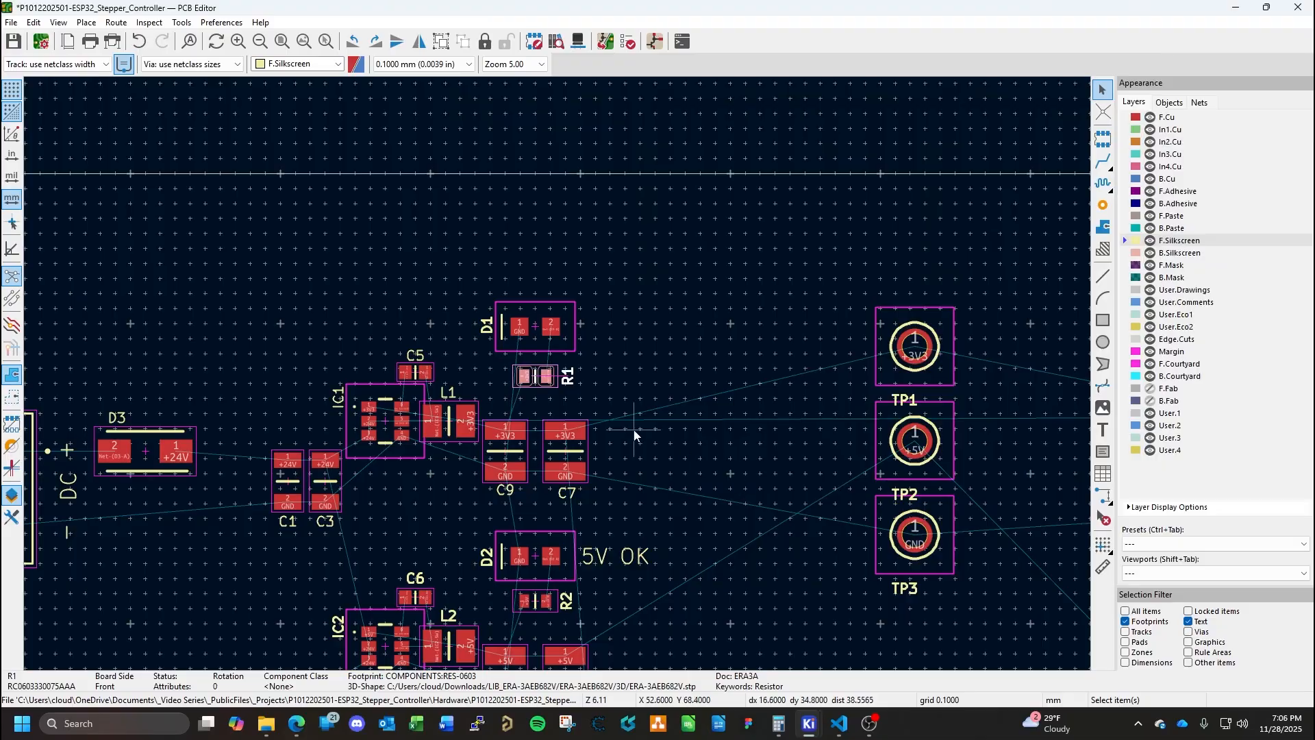
click(536, 334)
double_click(535, 332)
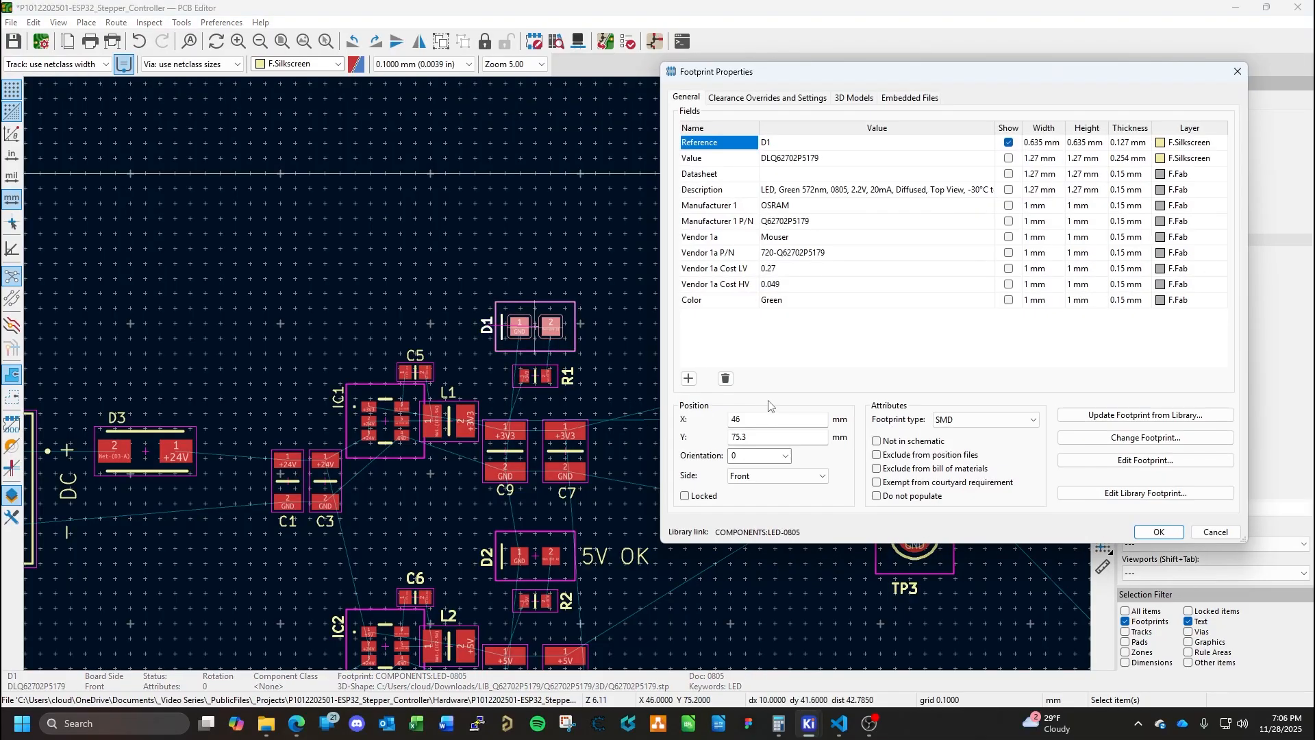
key(Return)
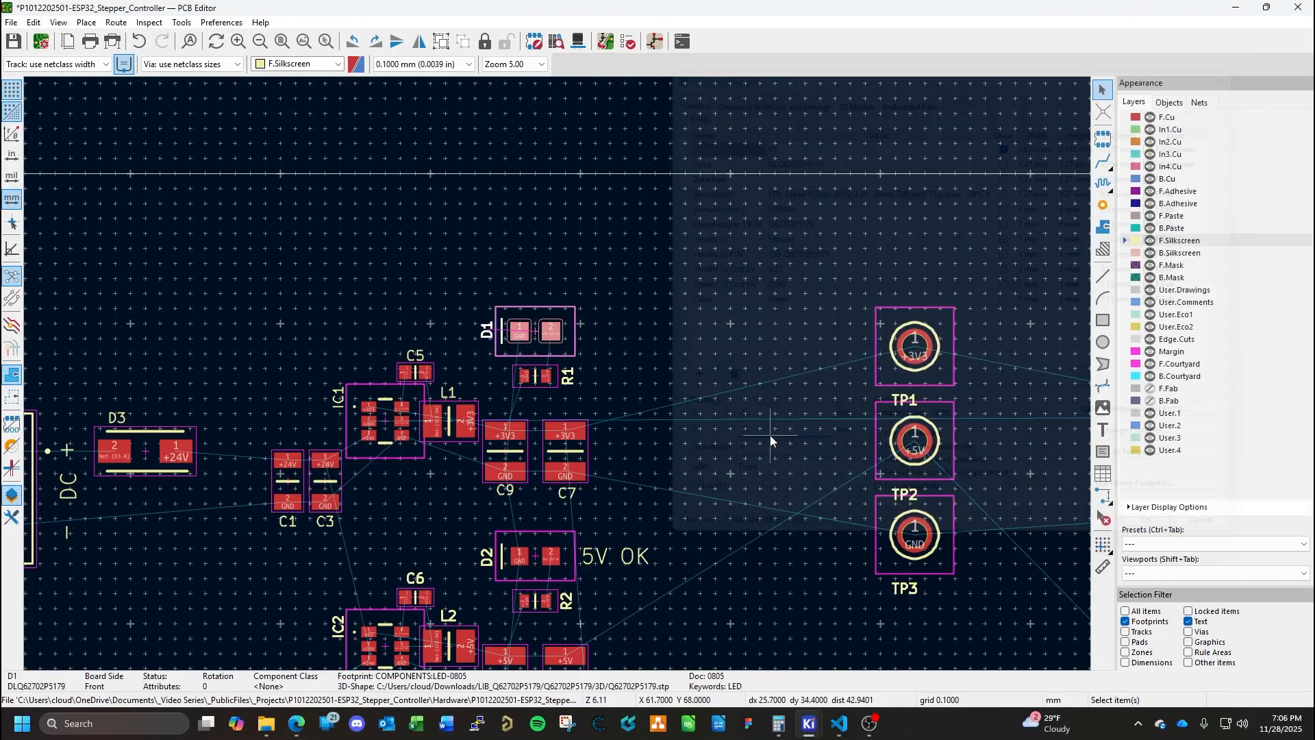
click(674, 410)
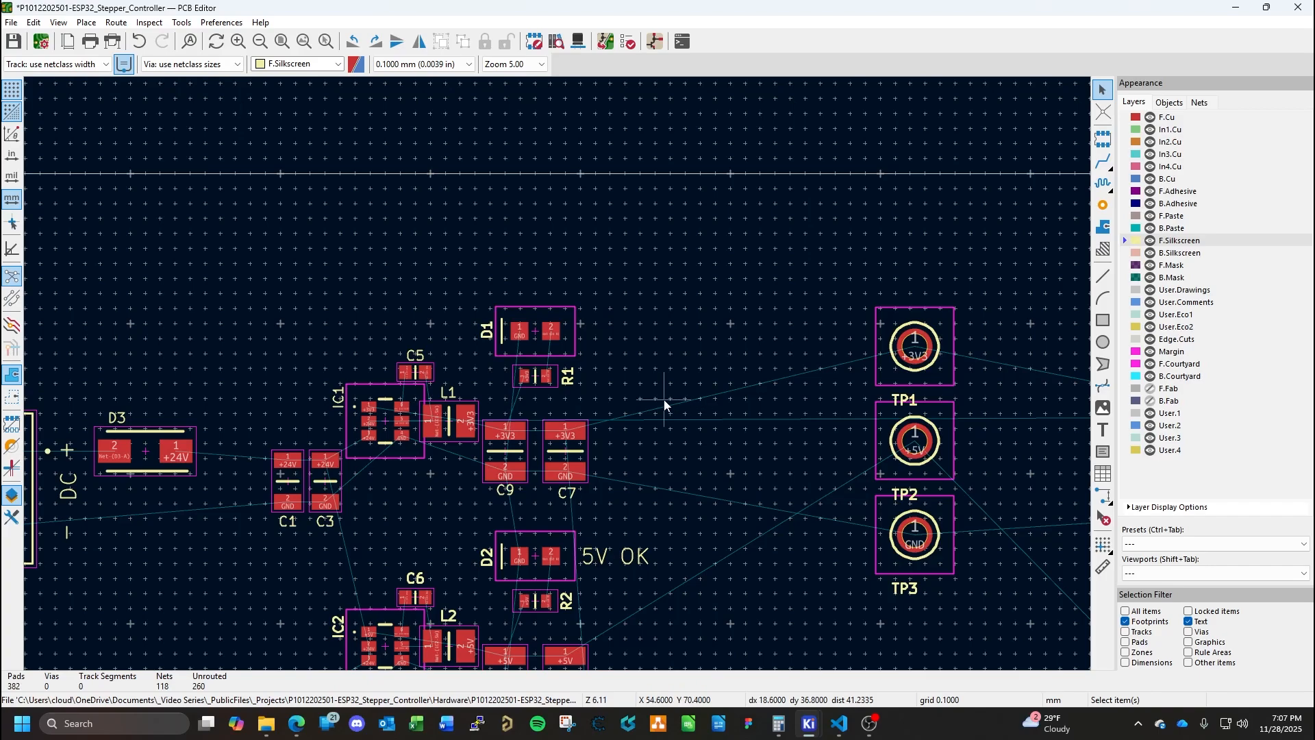
Paste the copied CTRL3 silkscreen text, rotate it to horizontal and place it just right of LED D1.
key(ctrl+v)
key(r)
key(r)
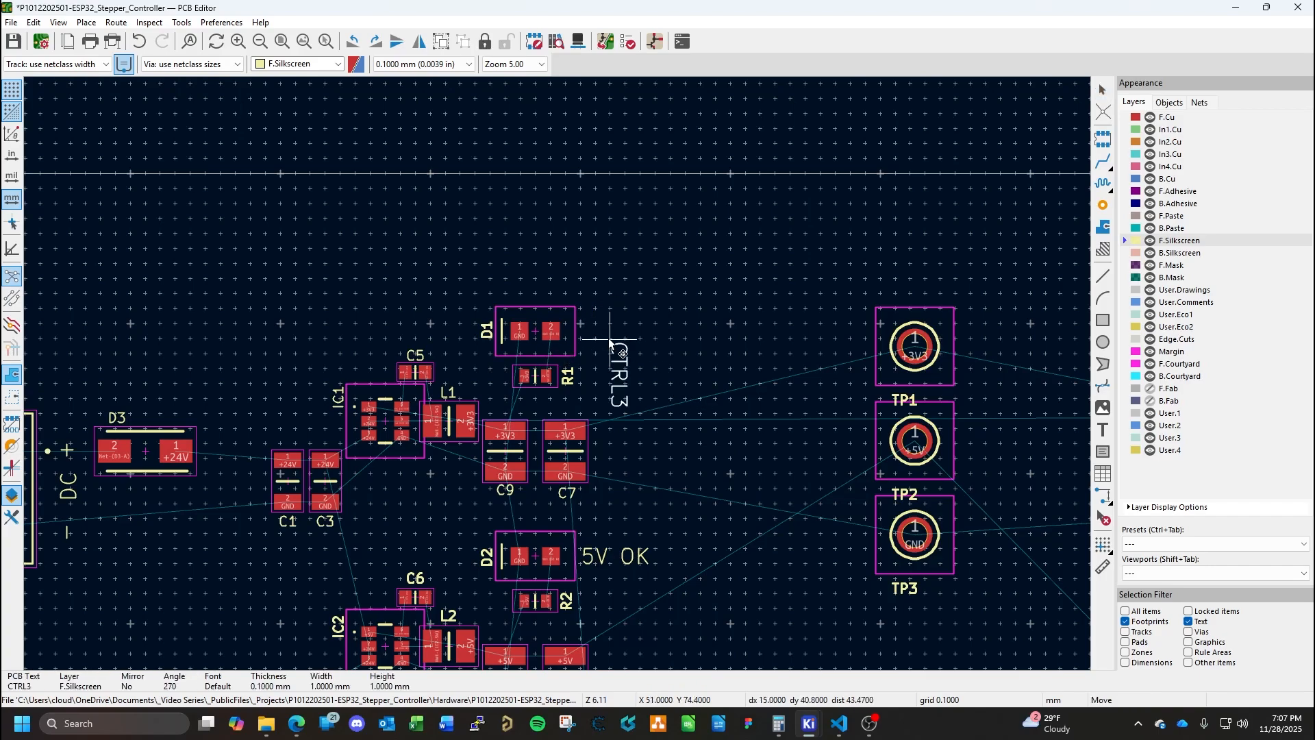
key(r)
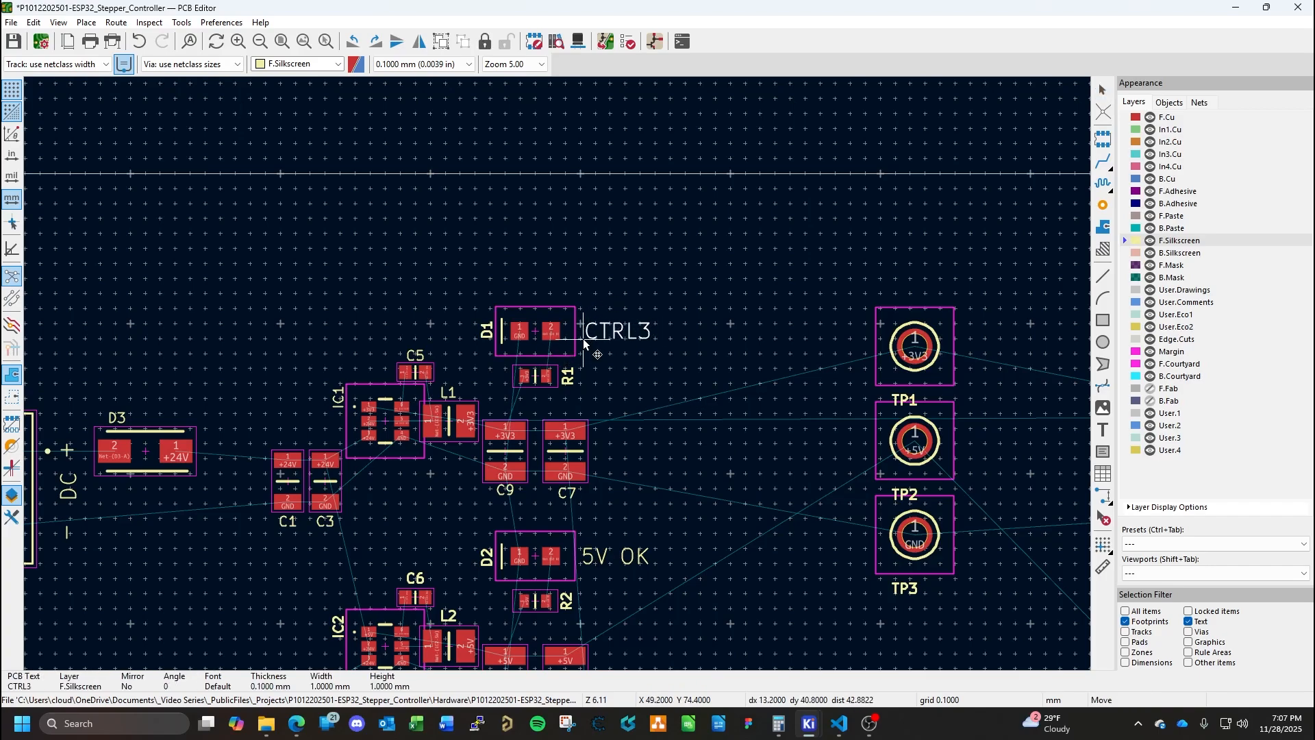
click(580, 343)
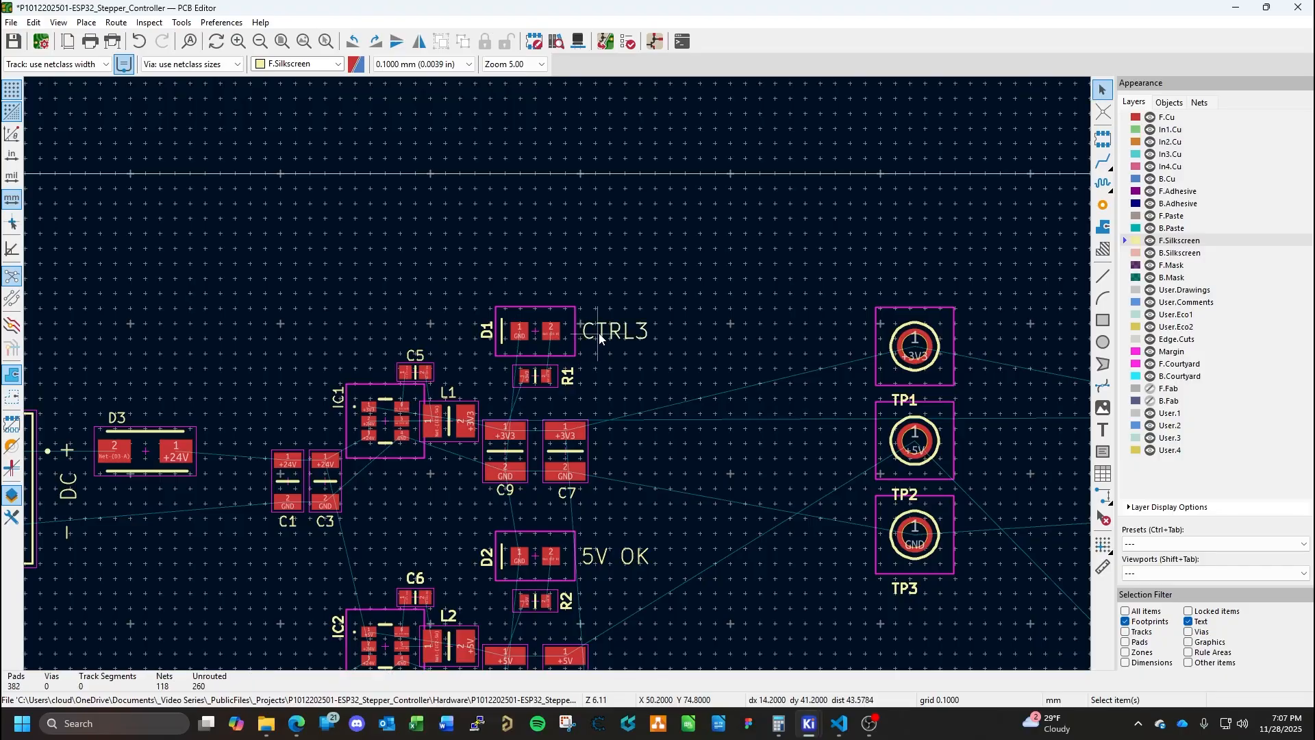
Change the CTRL3 text beside LED D1 to 3V OK and move it closer to the LED's right edge.
double_click(581, 343)
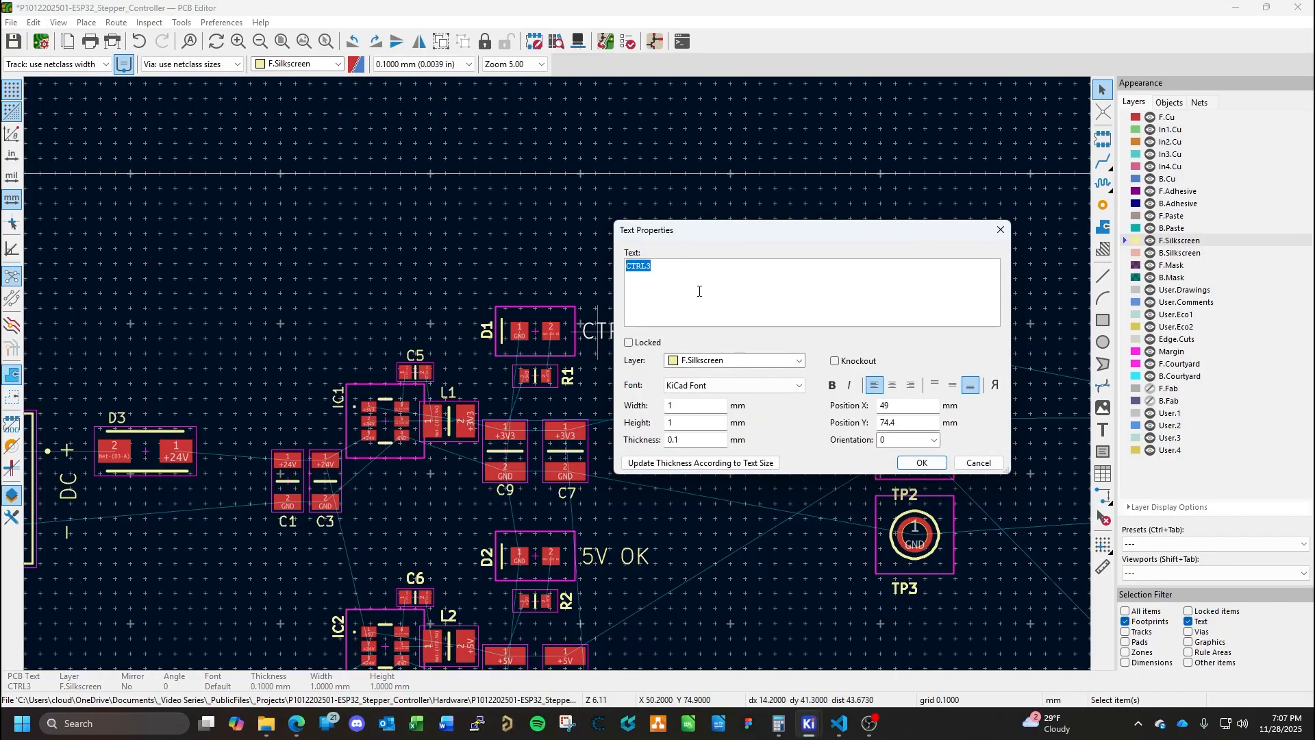
text(3V OK)
click(923, 463)
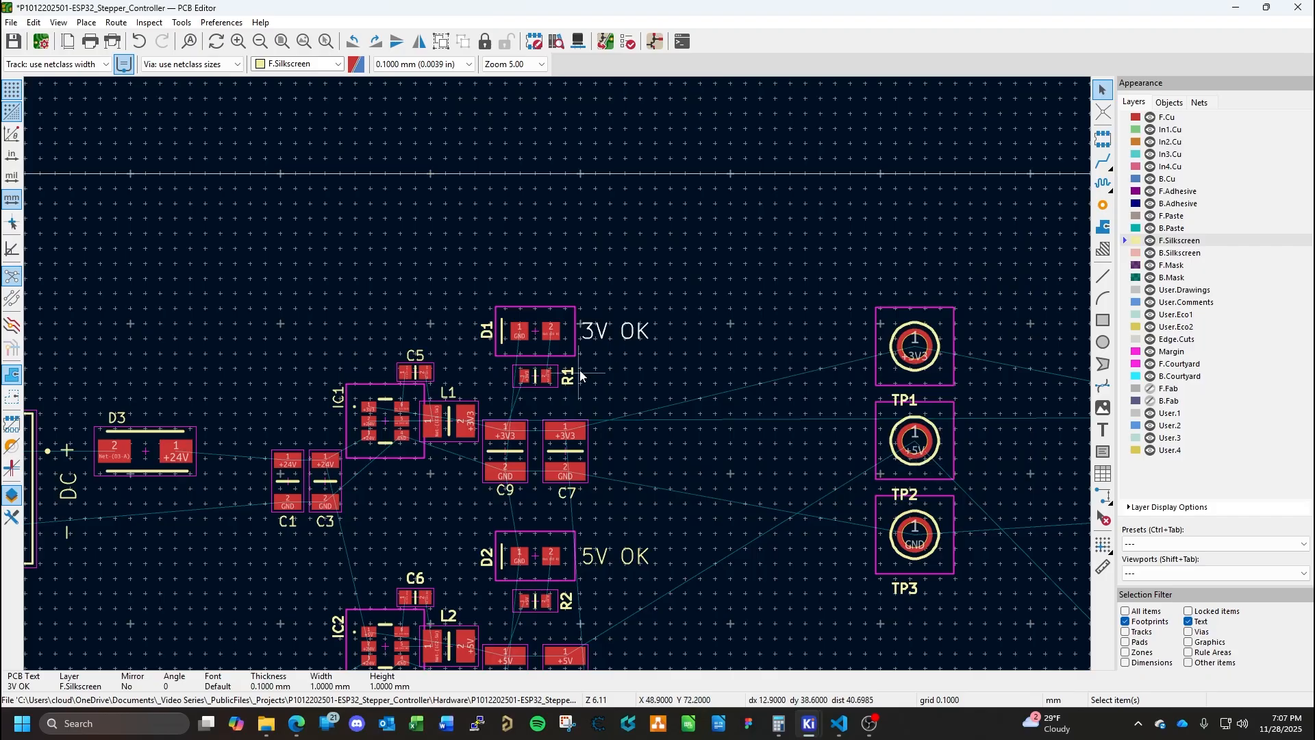
scroll(586, 356, up, 3)
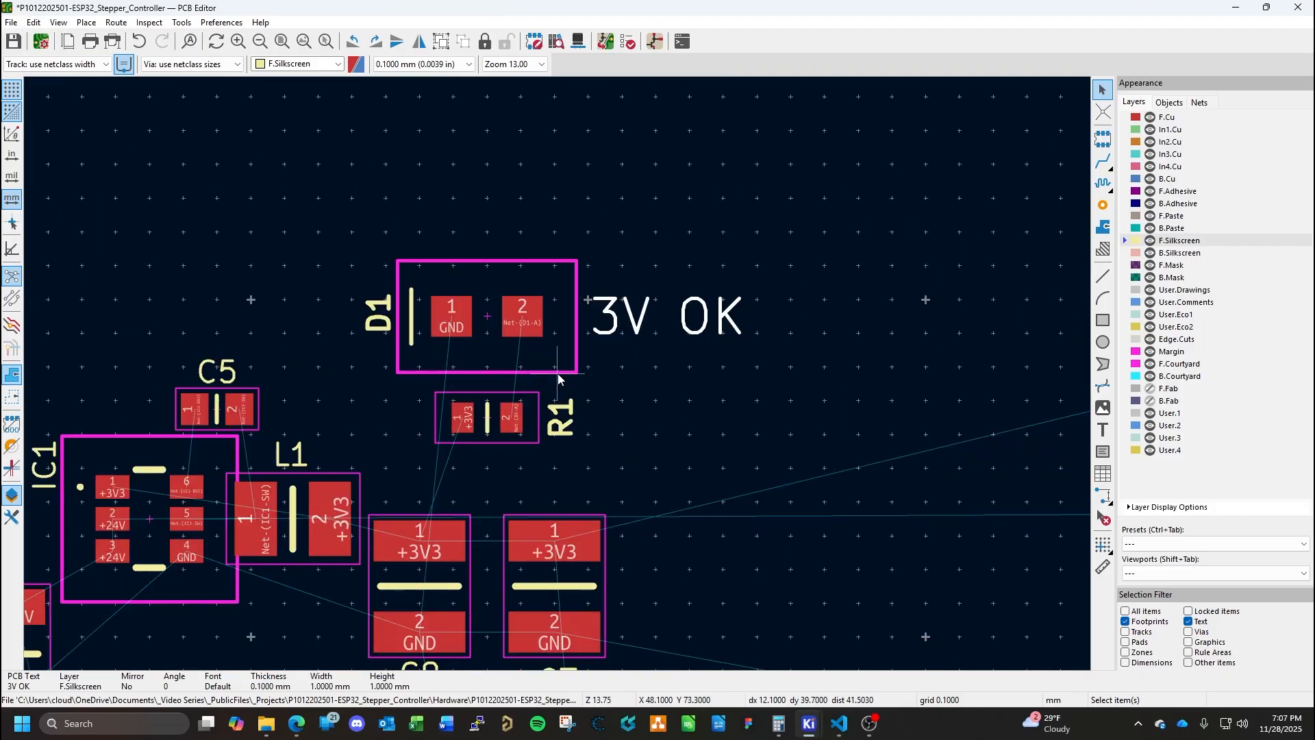
key(m)
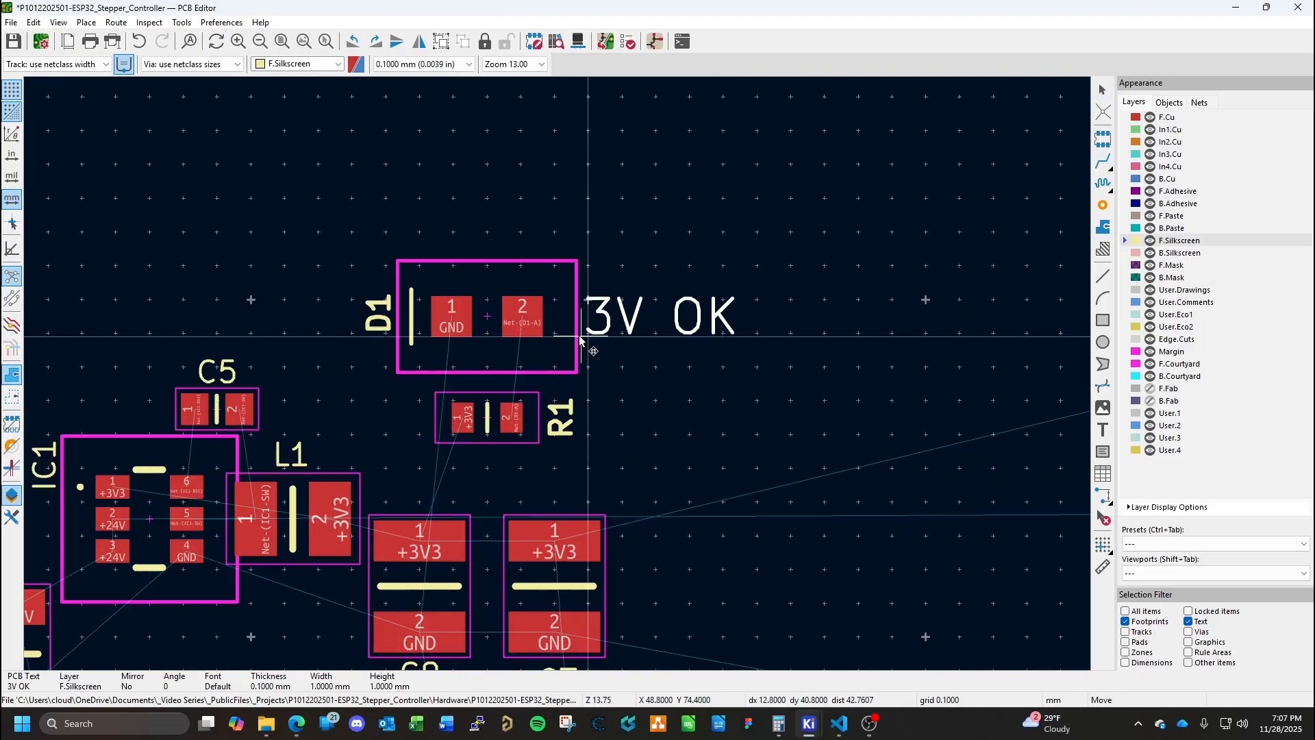
click(568, 338)
Move the 5V OK silkscreen text closer to LED D2's right edge, matching the 3V OK label's placement.
scroll(568, 343, down, 4)
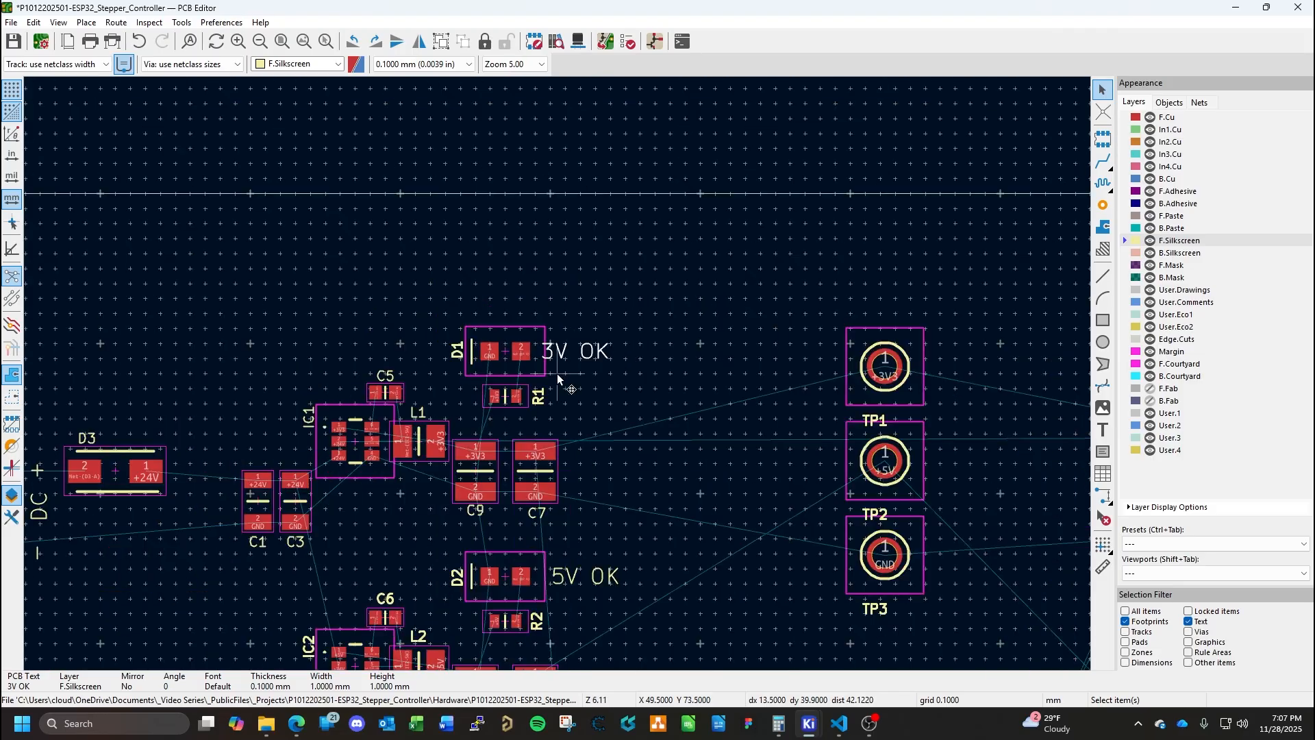
double_click(580, 508)
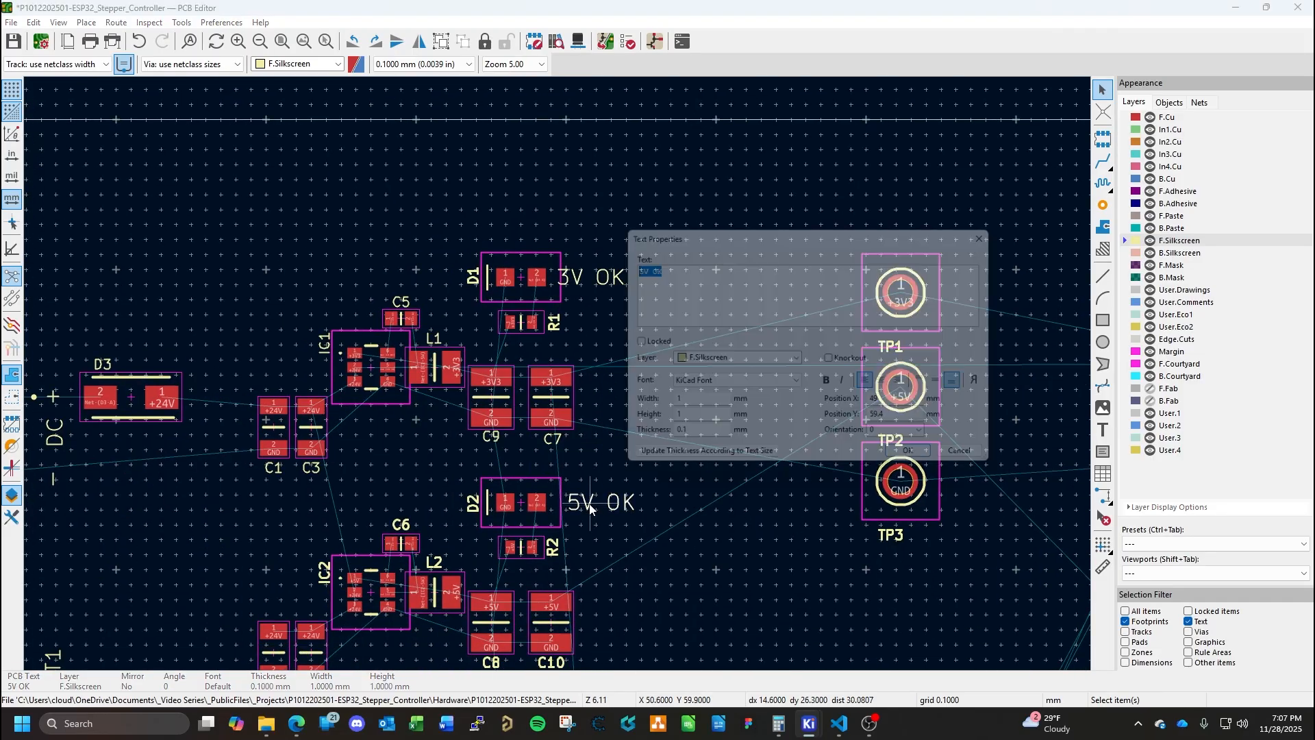
key(Escape)
key(m)
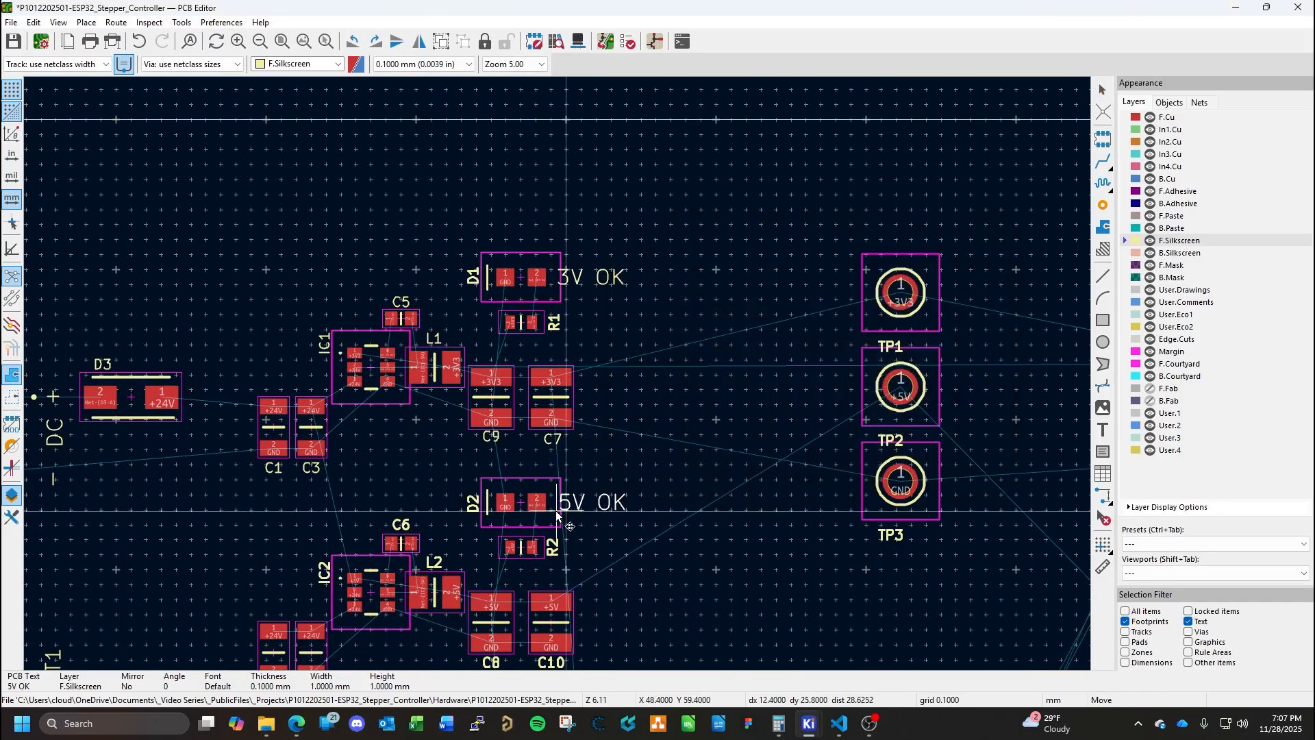
click(550, 508)
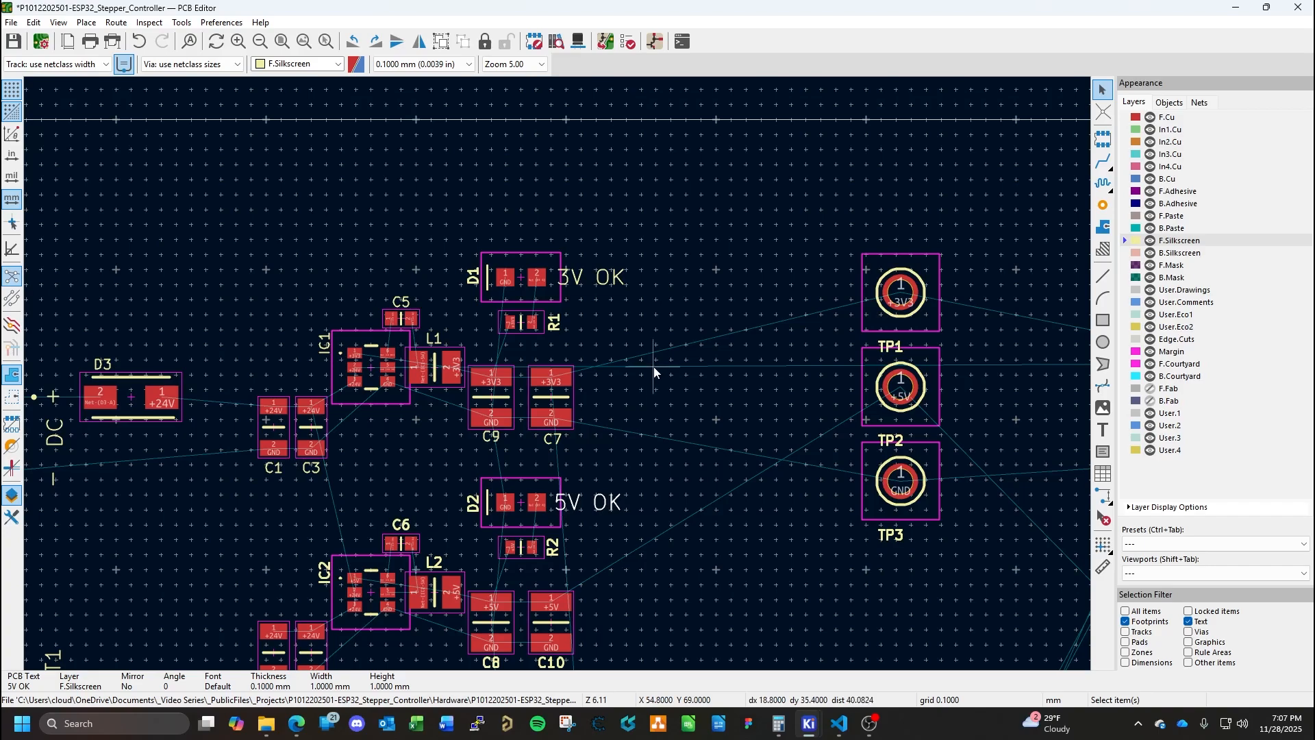
Move test point TP2 to just right of capacitor C10 and test point TP1 to just right of capacitor C7.
middle_drag(635, 434, 732, 444)
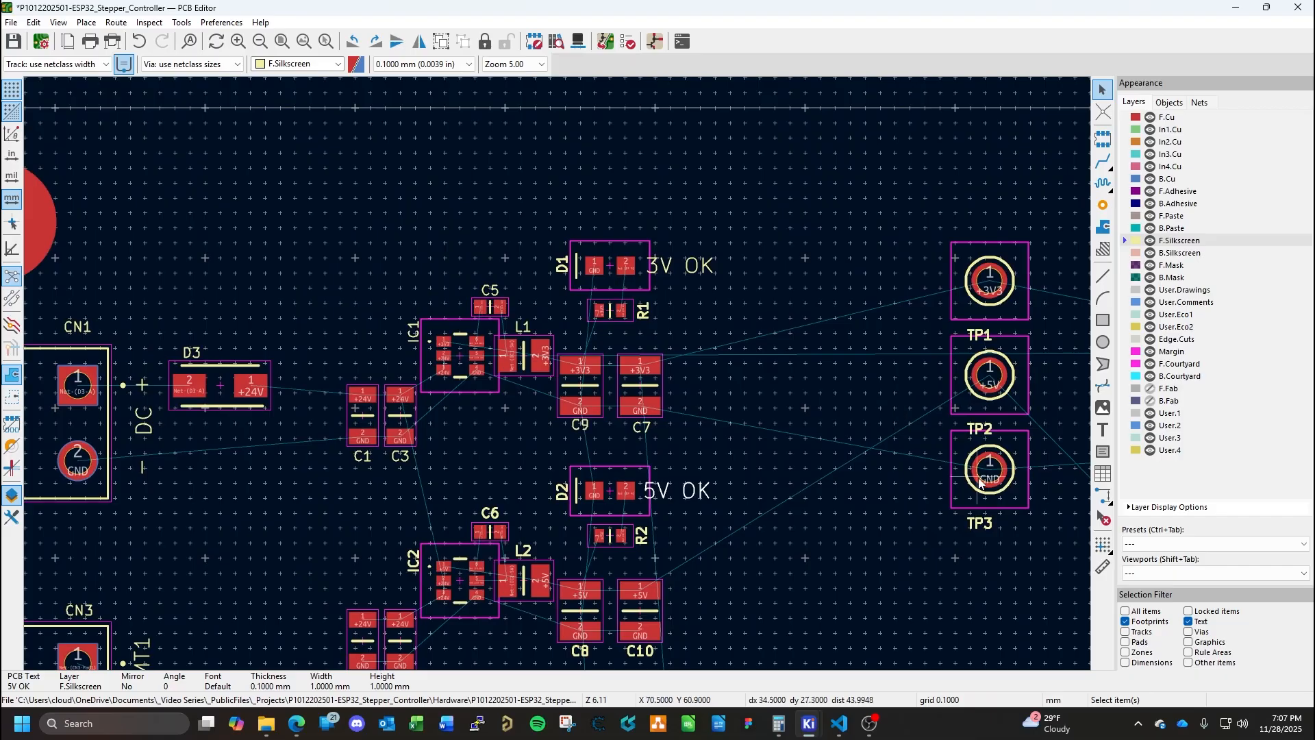
scroll(844, 457, down, 4)
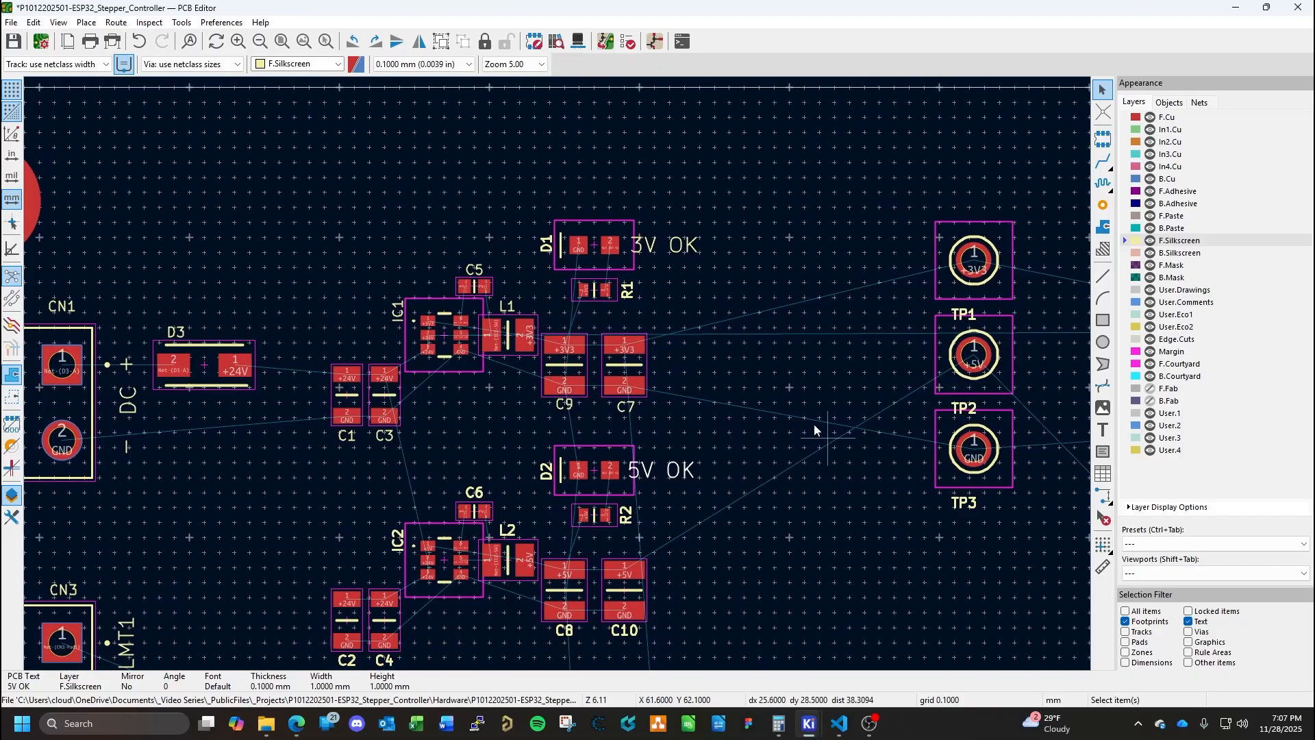
scroll(558, 376, up, 1)
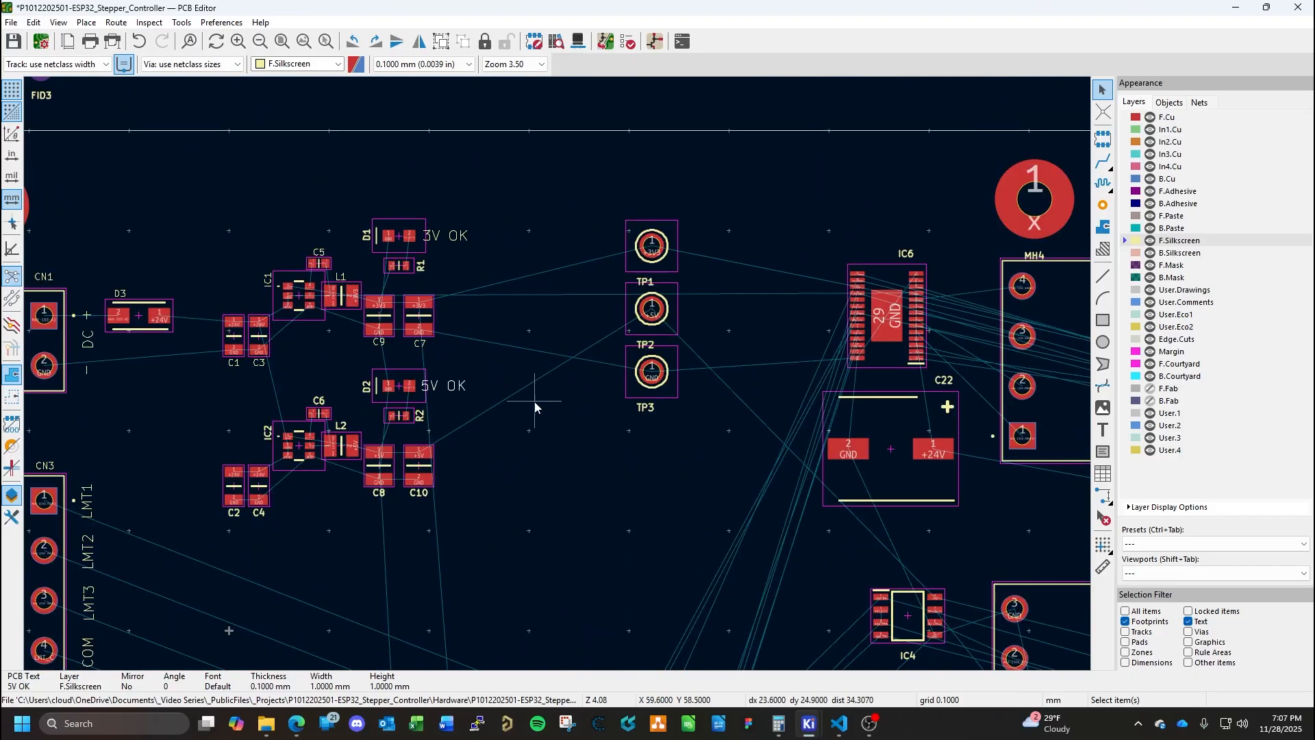
scroll(628, 396, up, 1)
scroll(668, 407, left, 1)
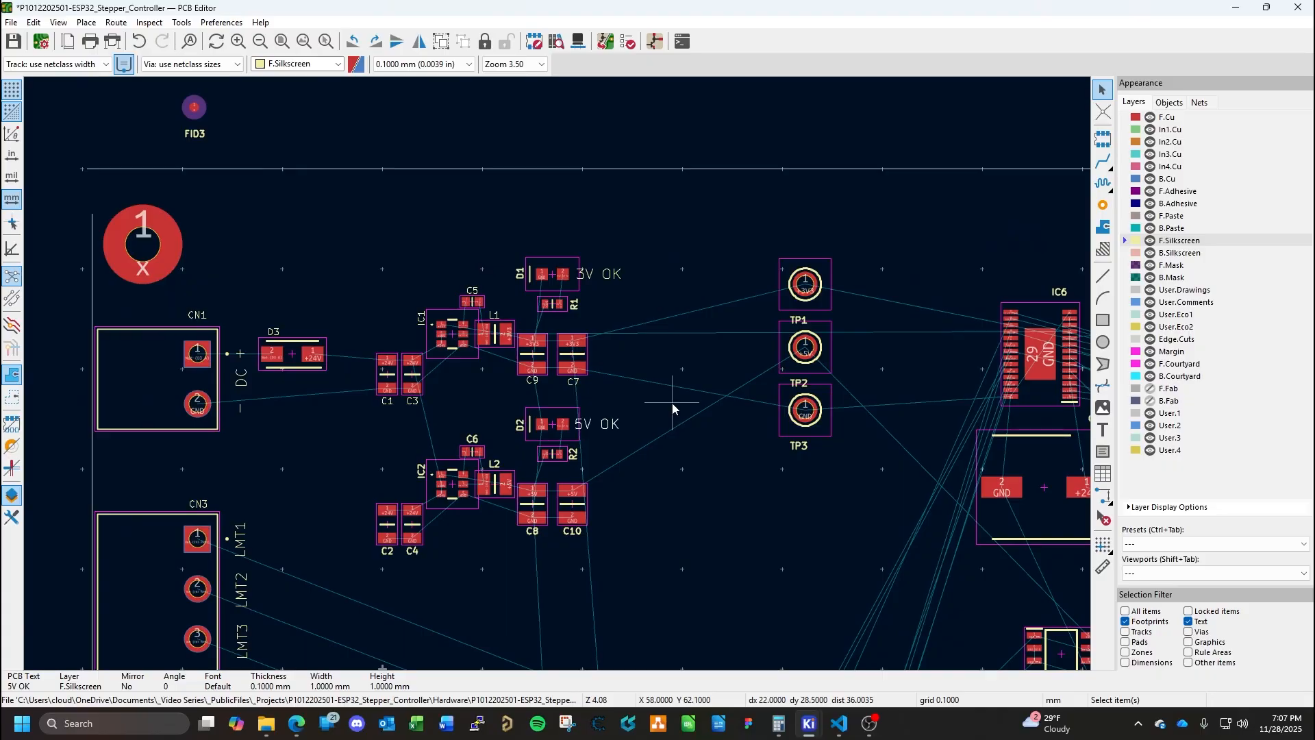
scroll(670, 405, right, 2)
scroll(670, 405, up, 1)
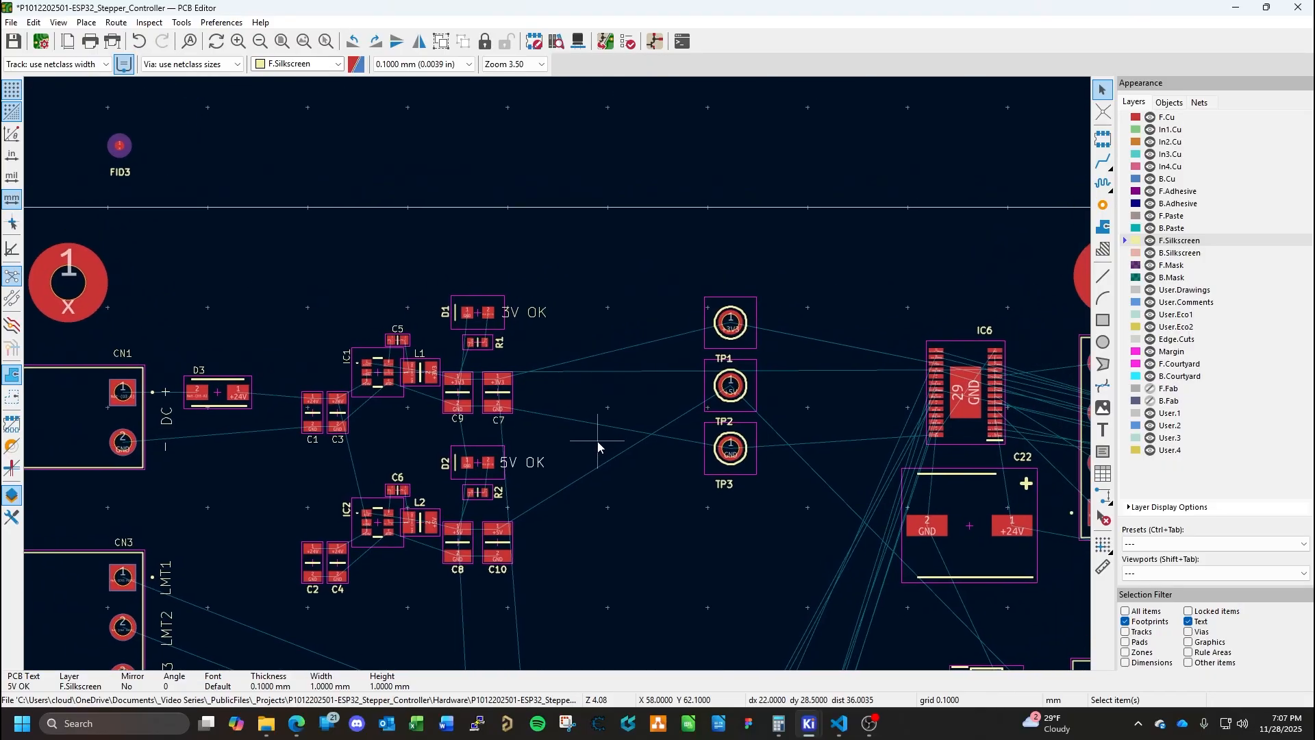
click(733, 391)
drag(732, 392, 580, 533)
click(734, 326)
drag(736, 328, 570, 368)
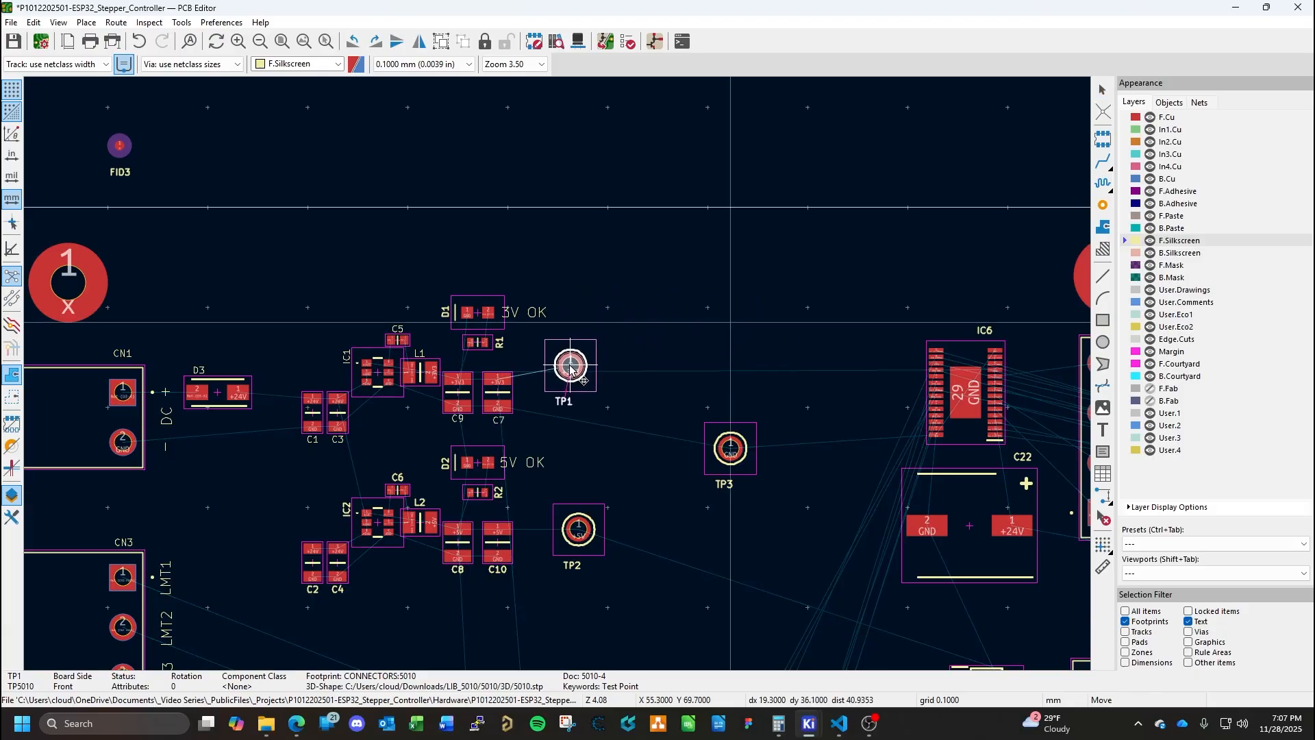
Move test point TP3 between TP1 and TP2 and set its X position to 60 mm.
click(727, 450)
double_click(726, 451)
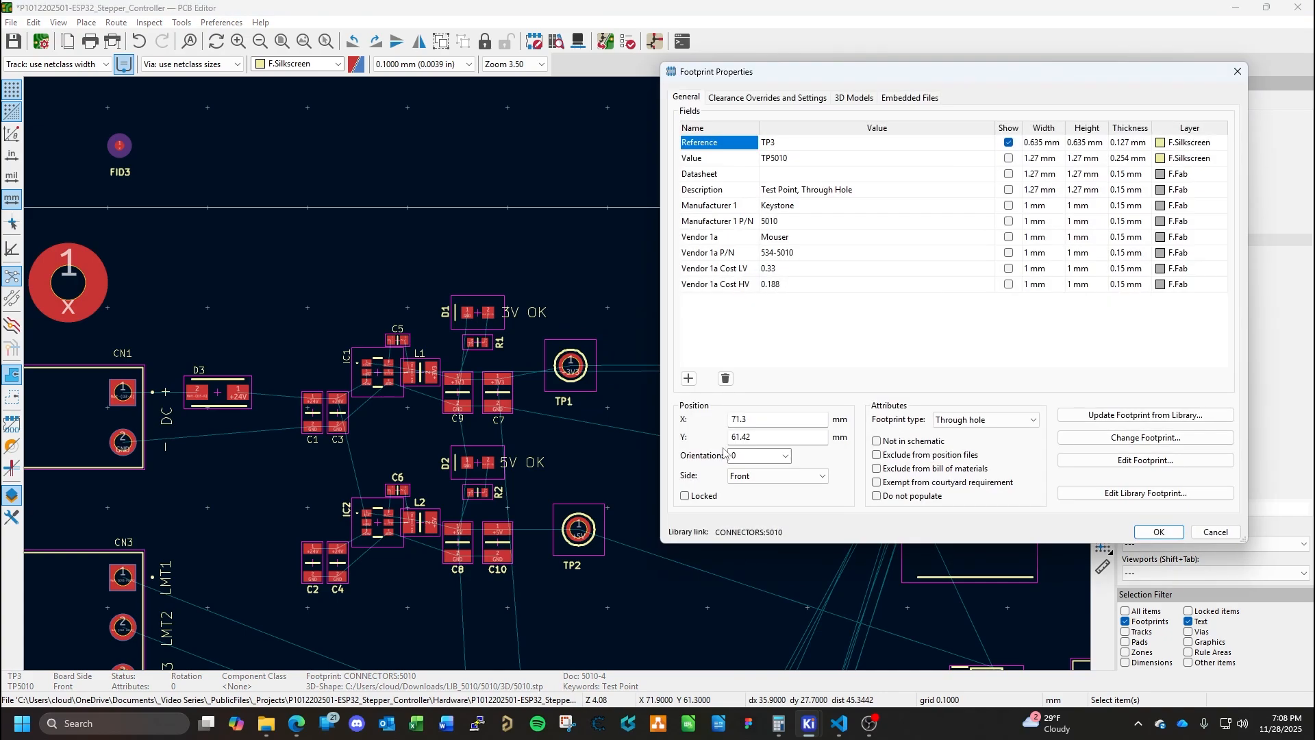
key(Escape)
drag(726, 450, 598, 450)
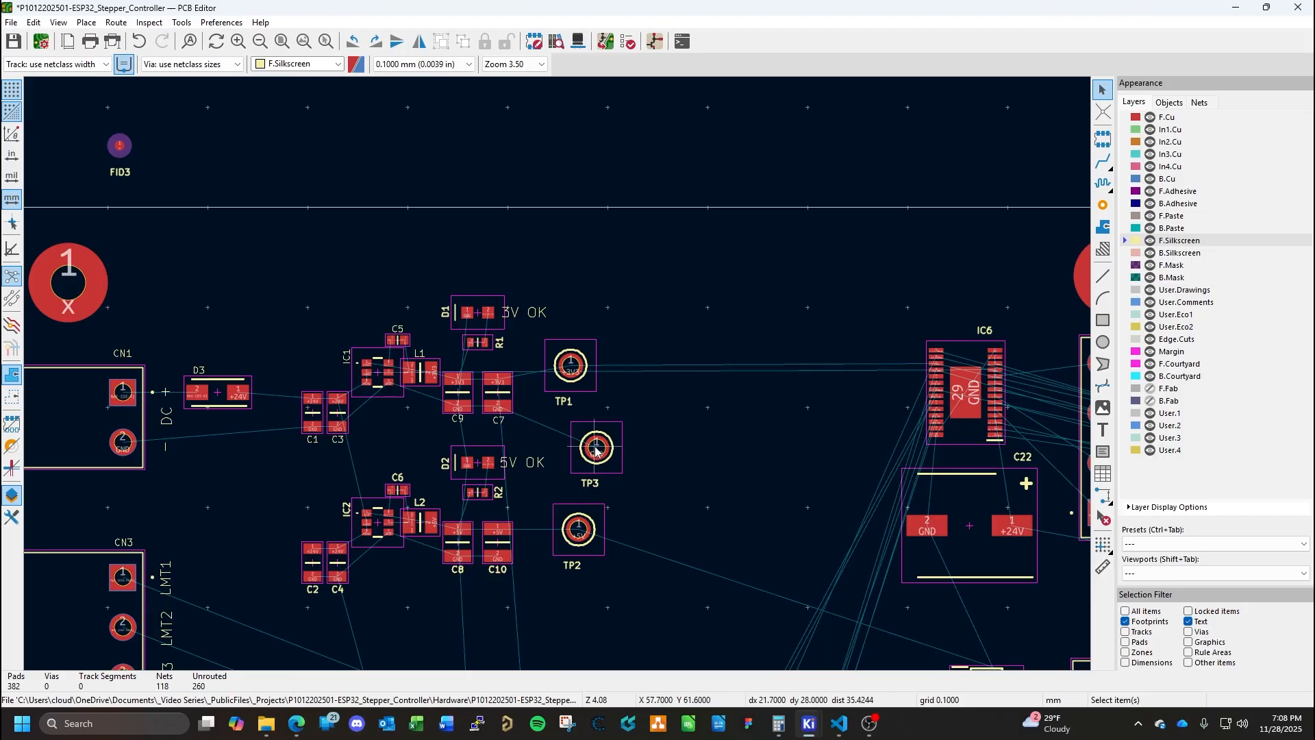
double_click(597, 450)
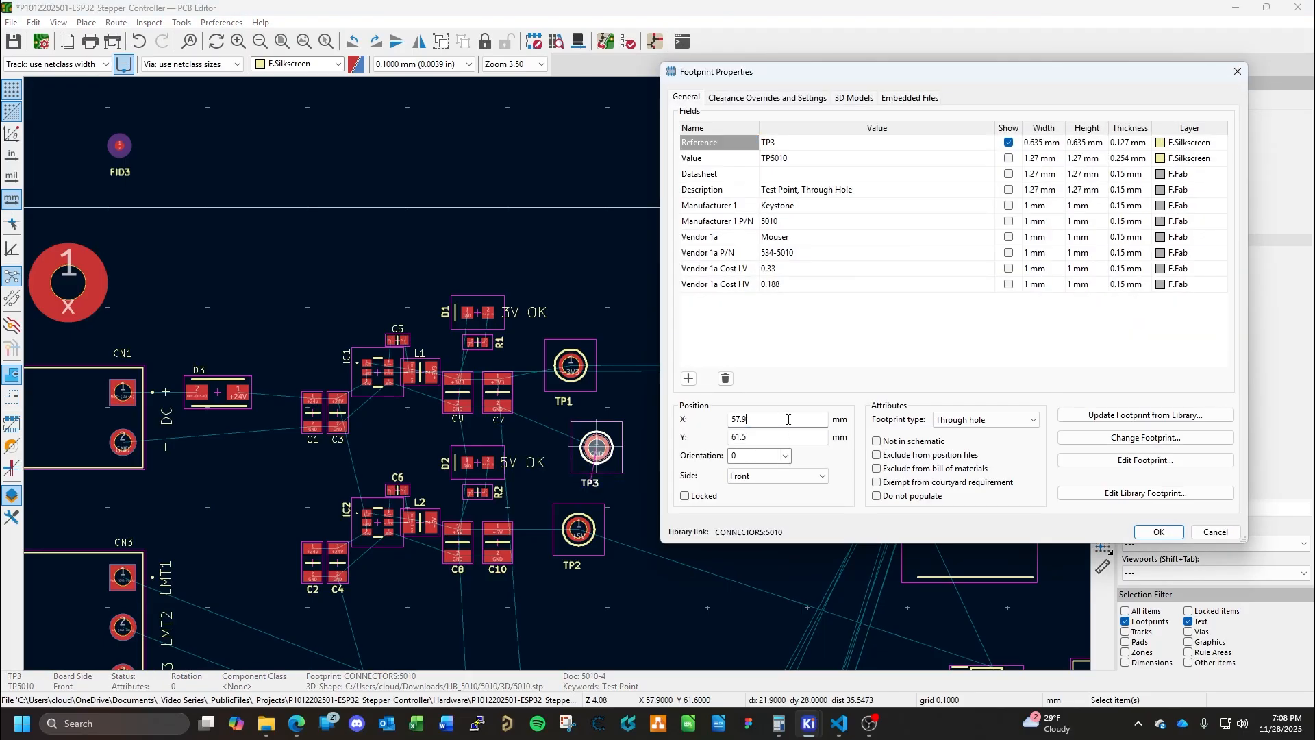
click(788, 419)
text(58.9)
key(Return)
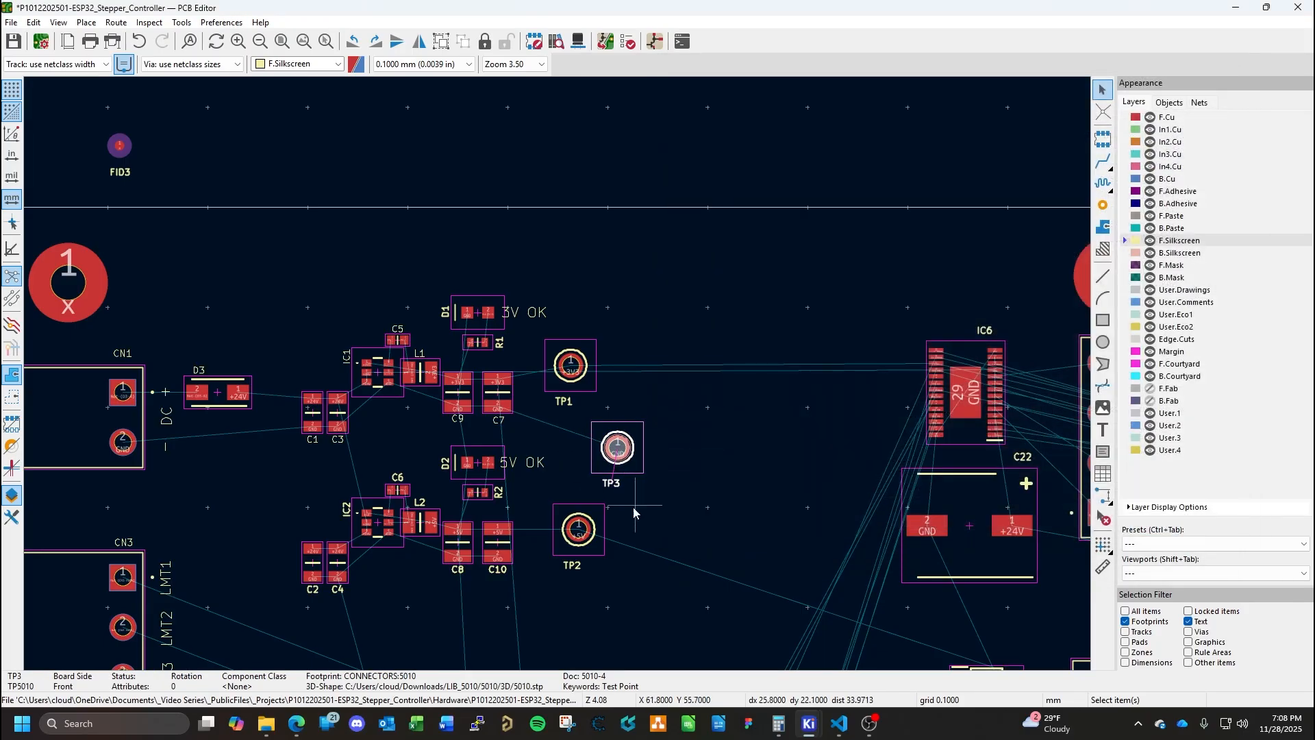
Set the X positions of test points TP2 and TP1 to 60 mm to align them vertically with TP3.
key(e)
click(764, 417)
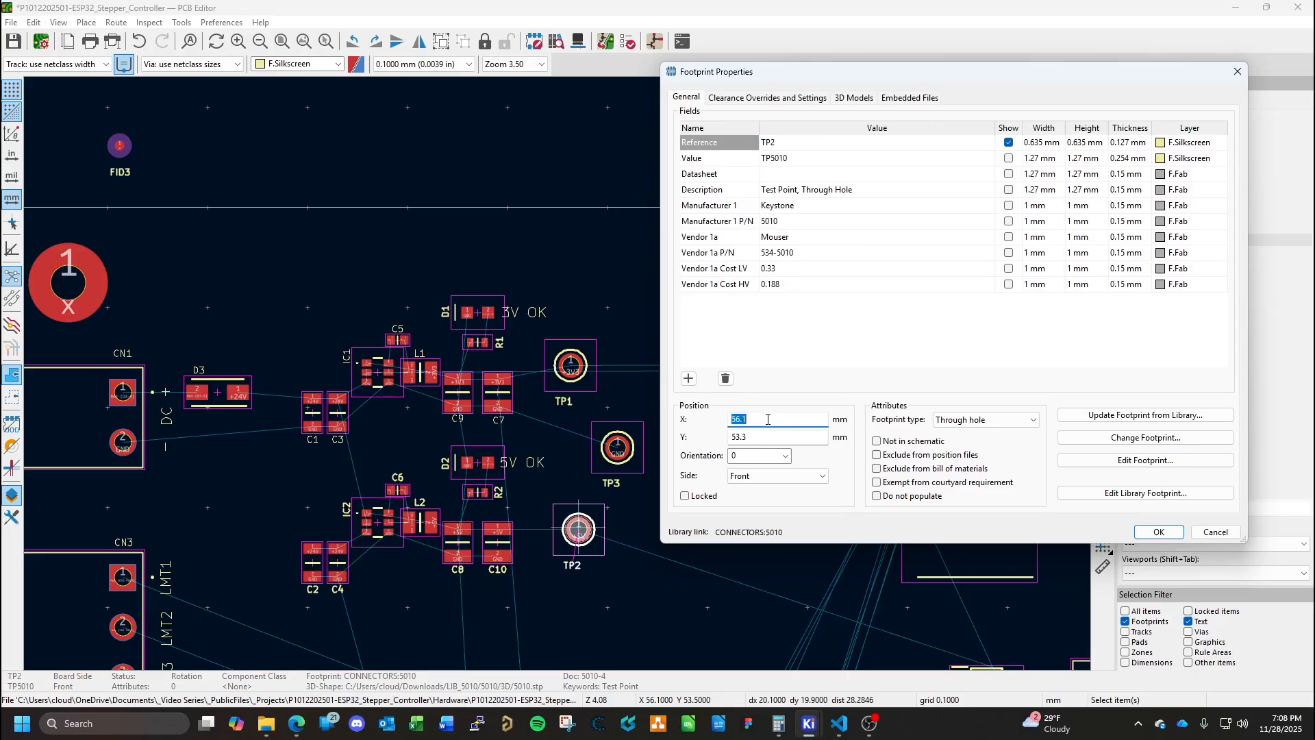
text(60)
key(Return)
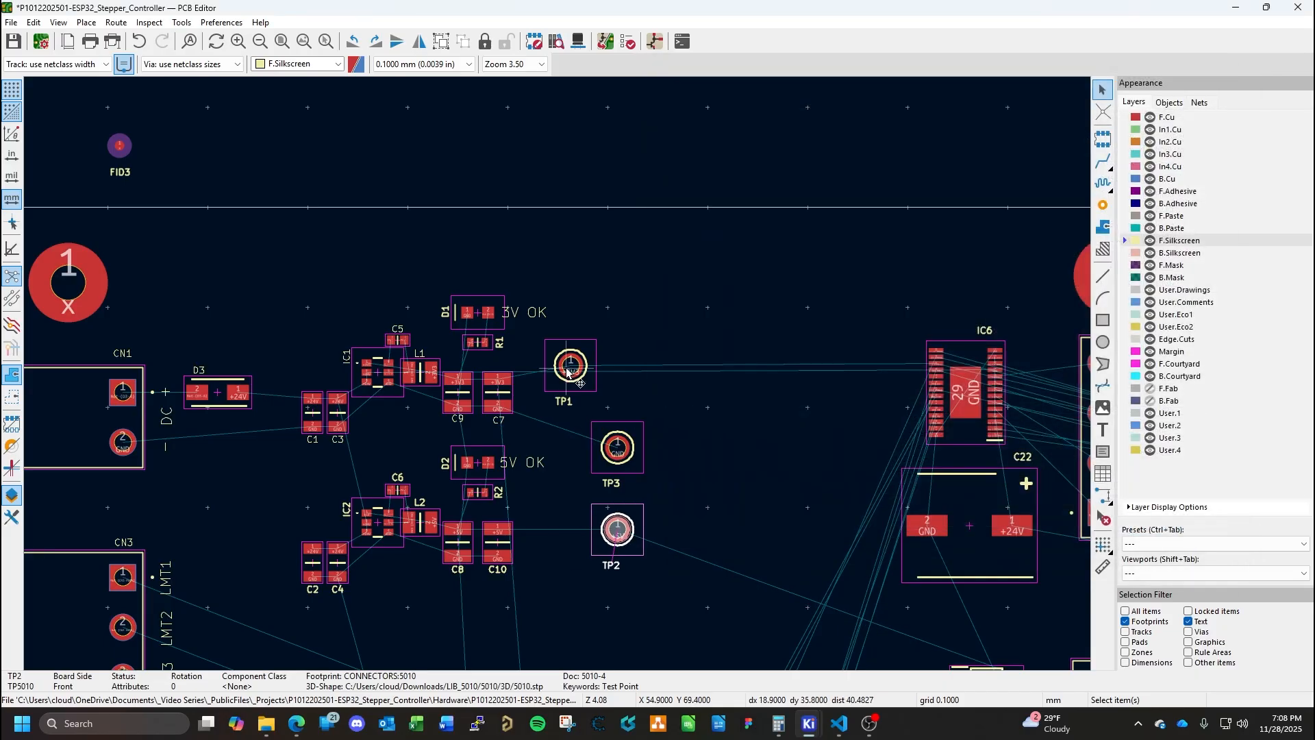
double_click(570, 367)
click(780, 417)
text(60)
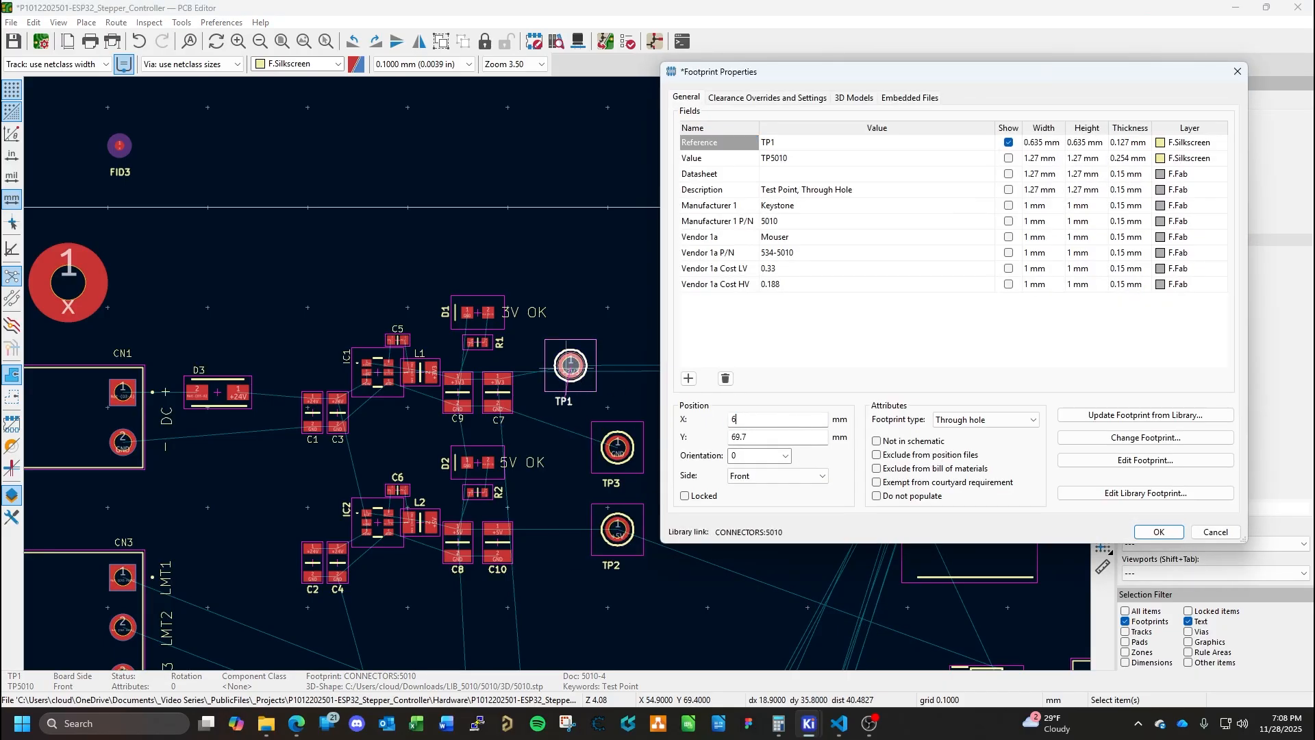
key(Return)
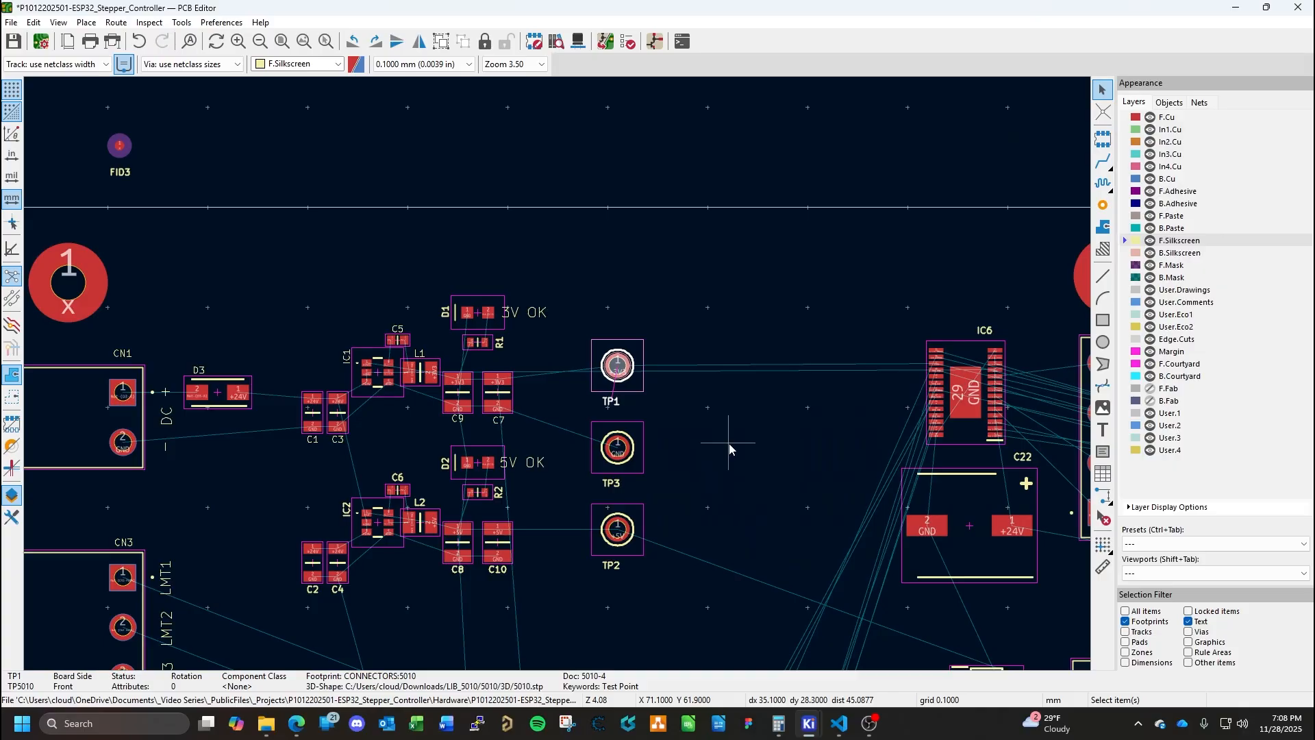
click(699, 422)
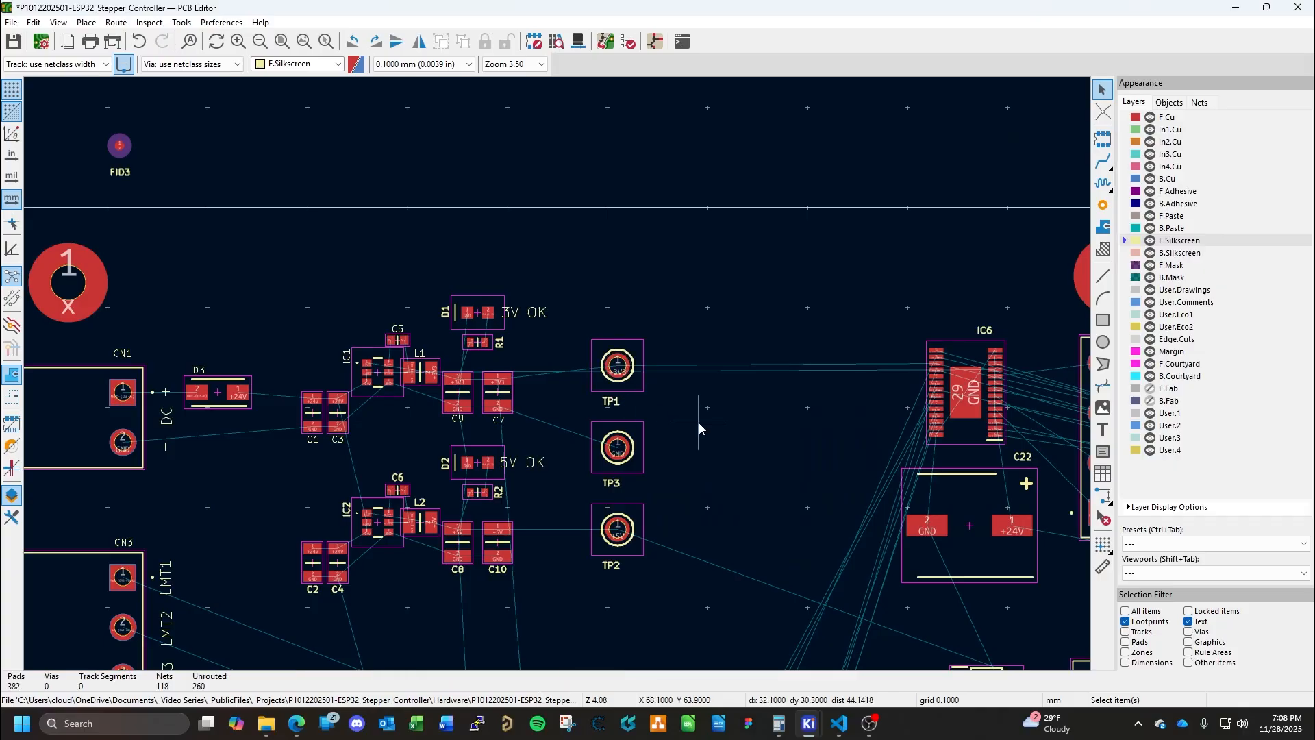
Set test point TP1's Y position to 70 mm.
double_click(616, 377)
click(765, 433)
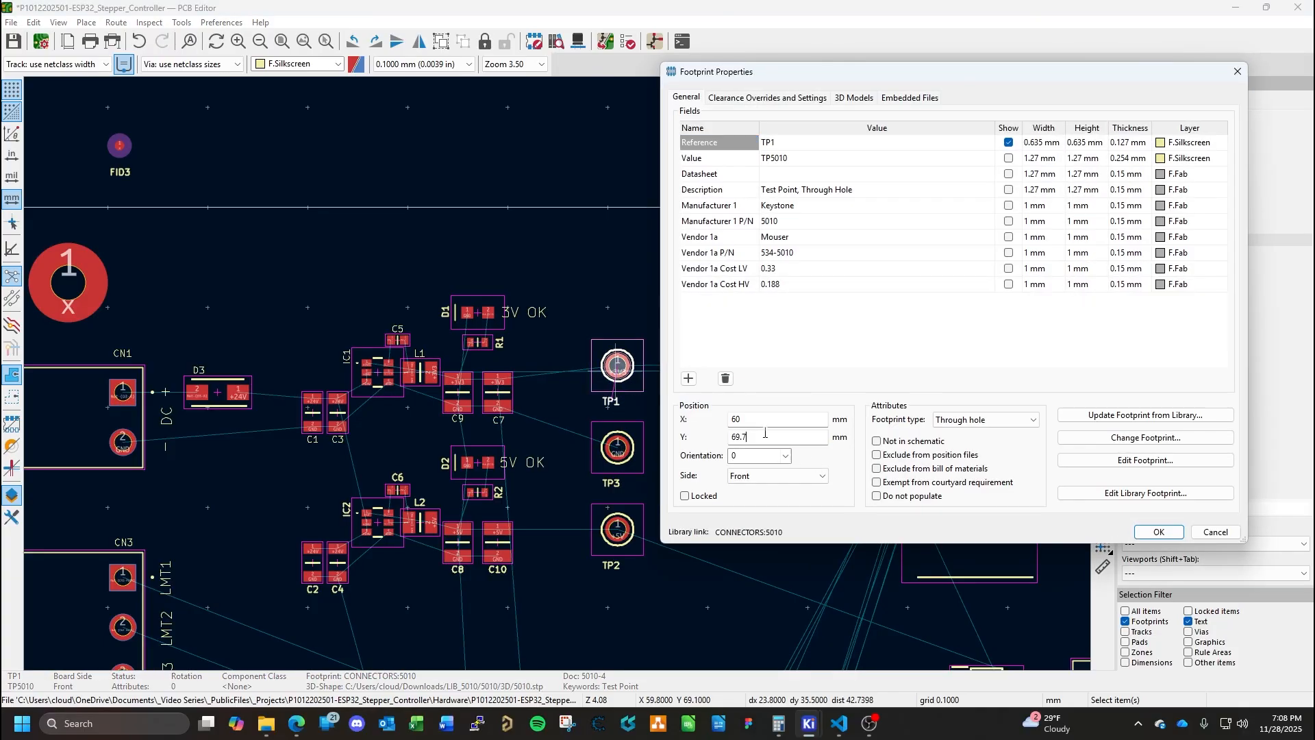
text(70)
key(Return)
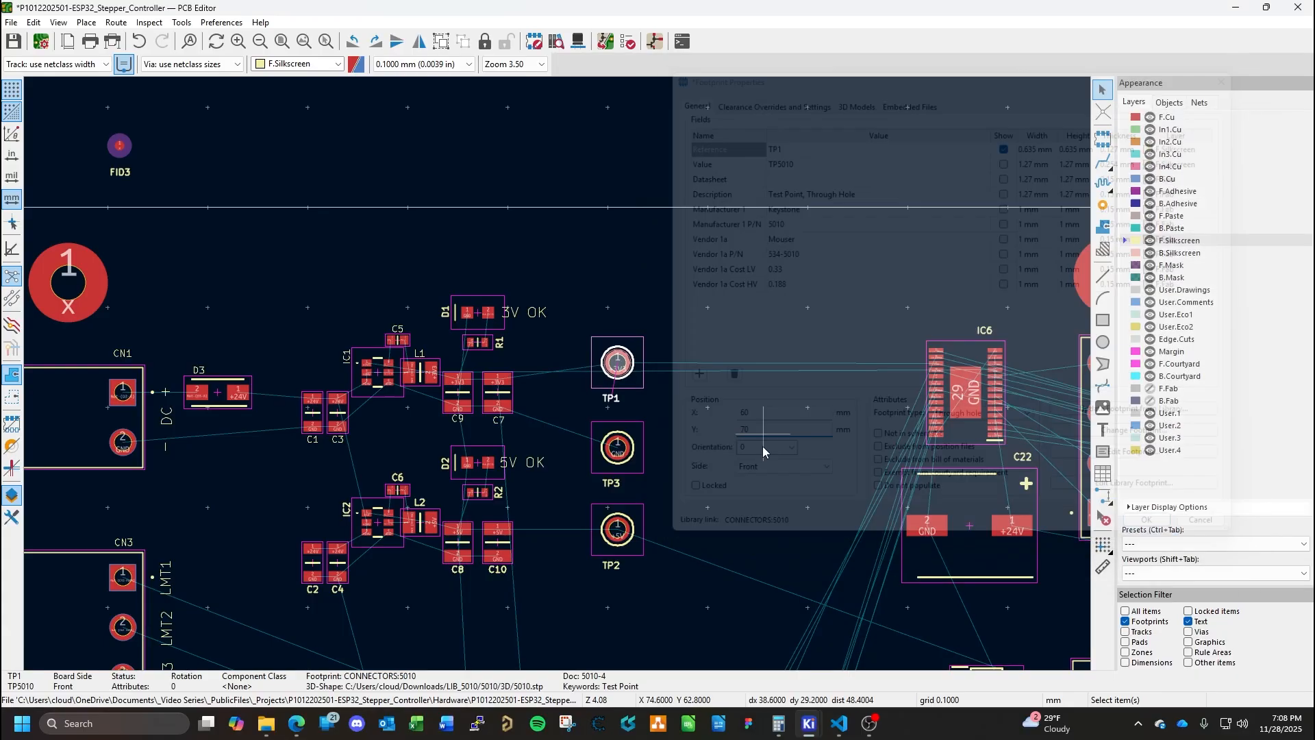
Check TP3's Y position and set test point TP2's Y position to 53 mm to even out the spacing.
double_click(620, 455)
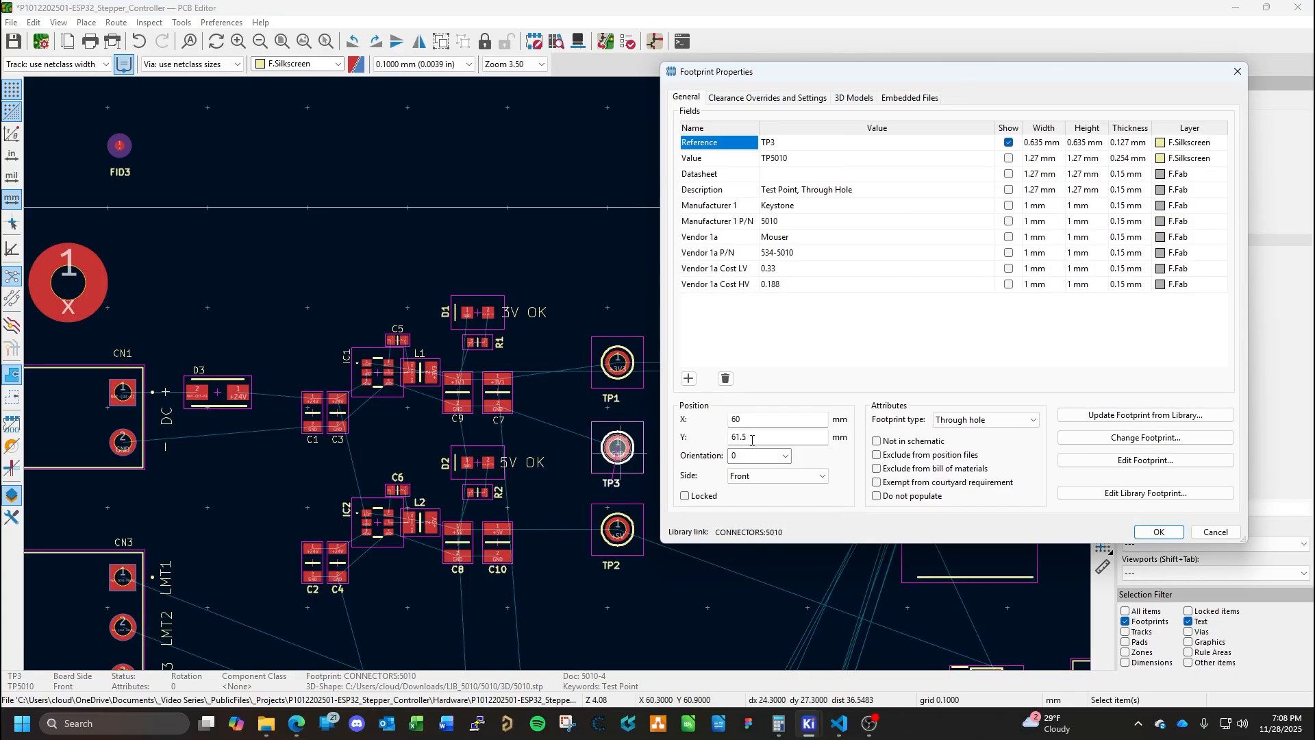
click(752, 439)
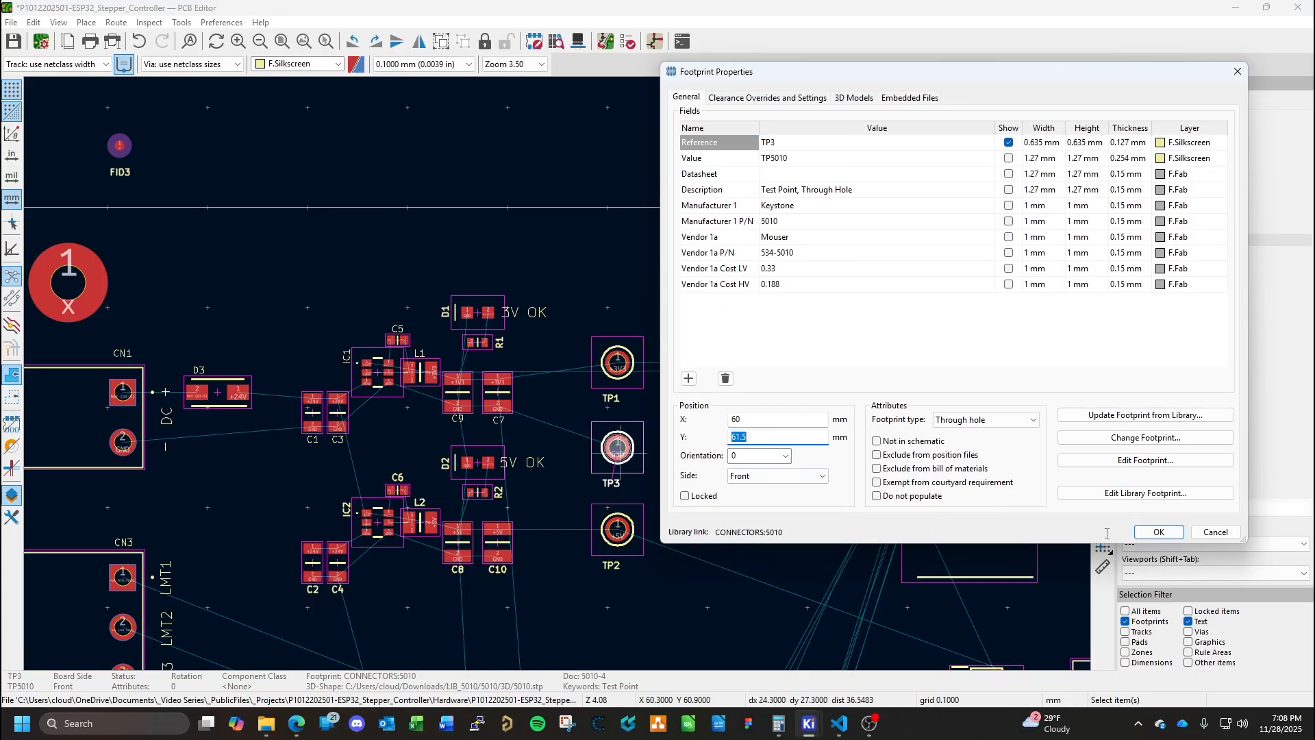
click(1151, 532)
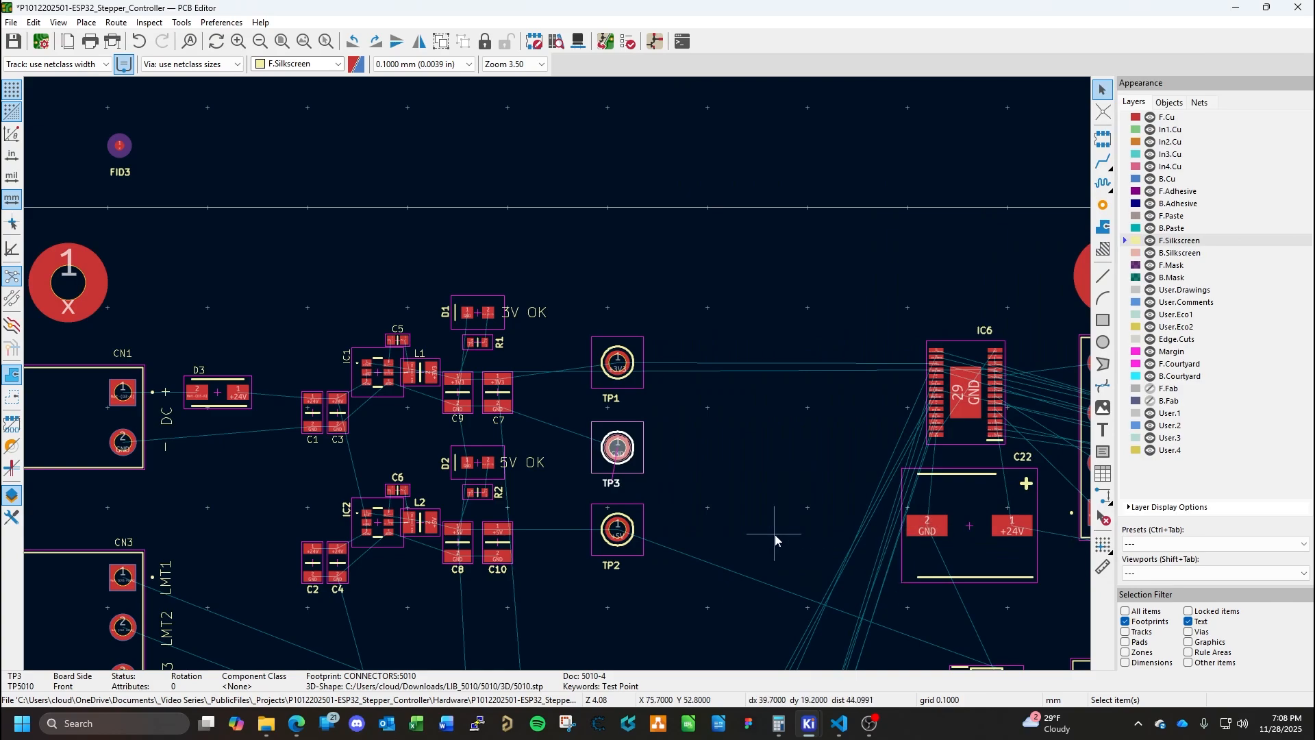
double_click(620, 534)
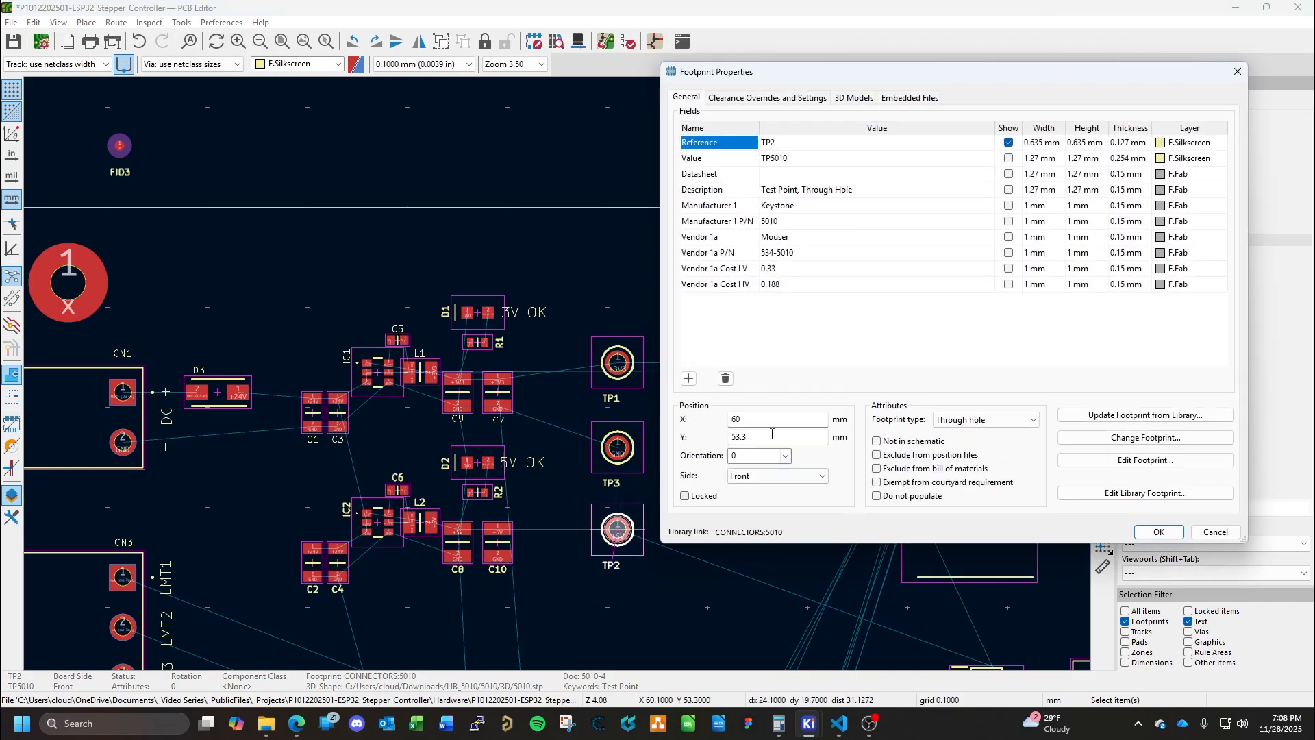
click(772, 436)
text(53)
key(Return)
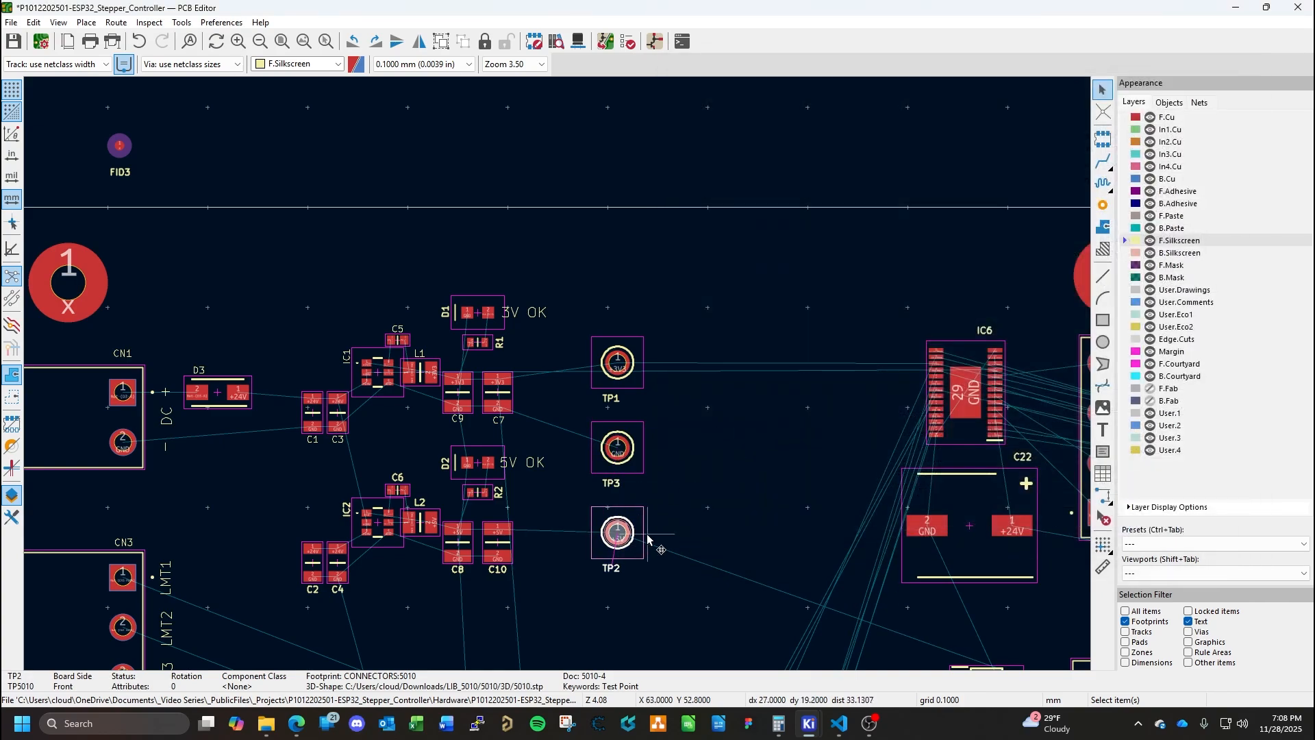
Center the TP1, TP3 and TP2 reference labels just below their test points and save the board.
click(609, 400)
key(m)
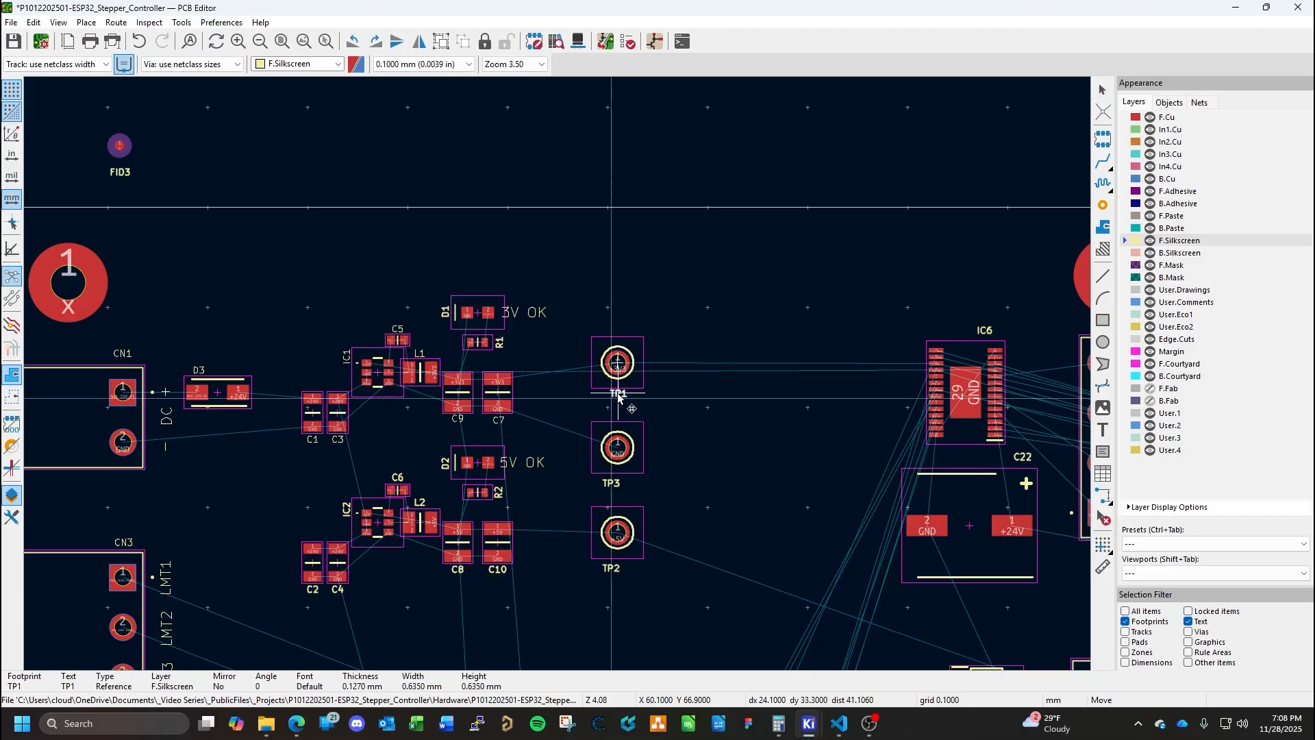
click(619, 397)
click(612, 483)
key(m)
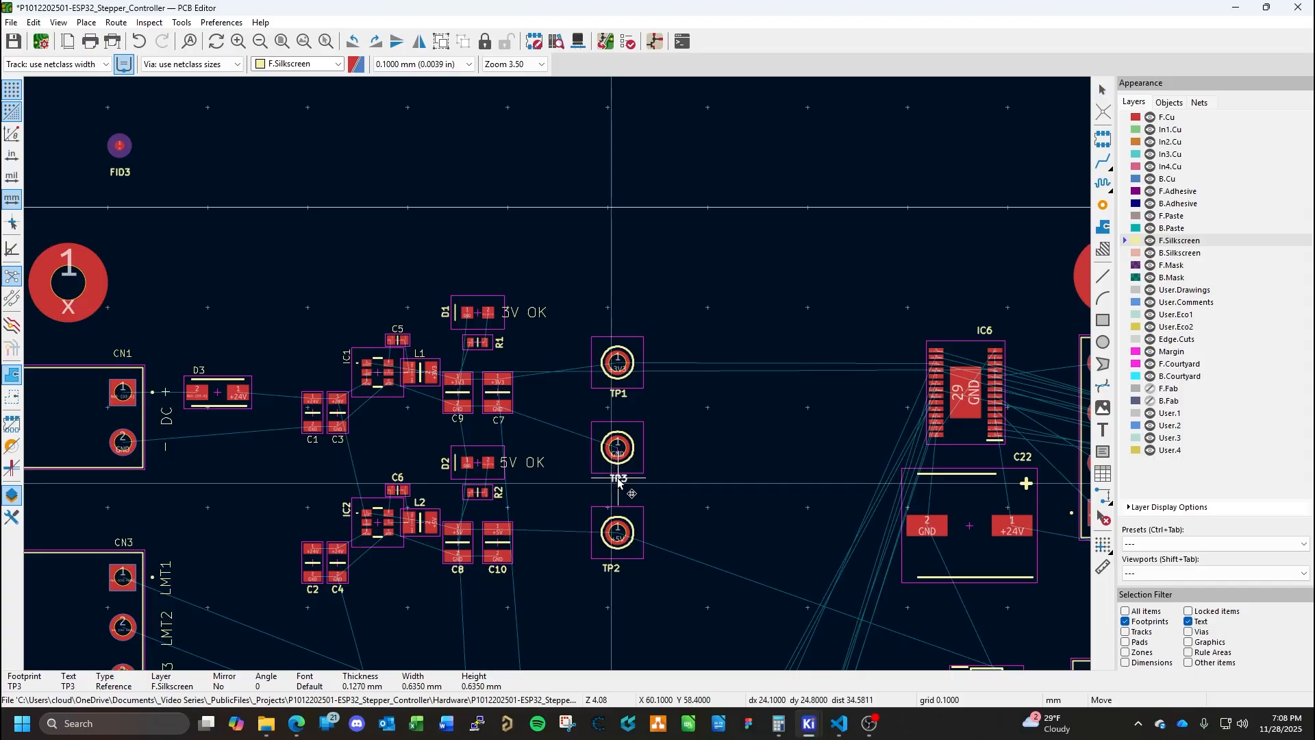
click(618, 478)
click(612, 574)
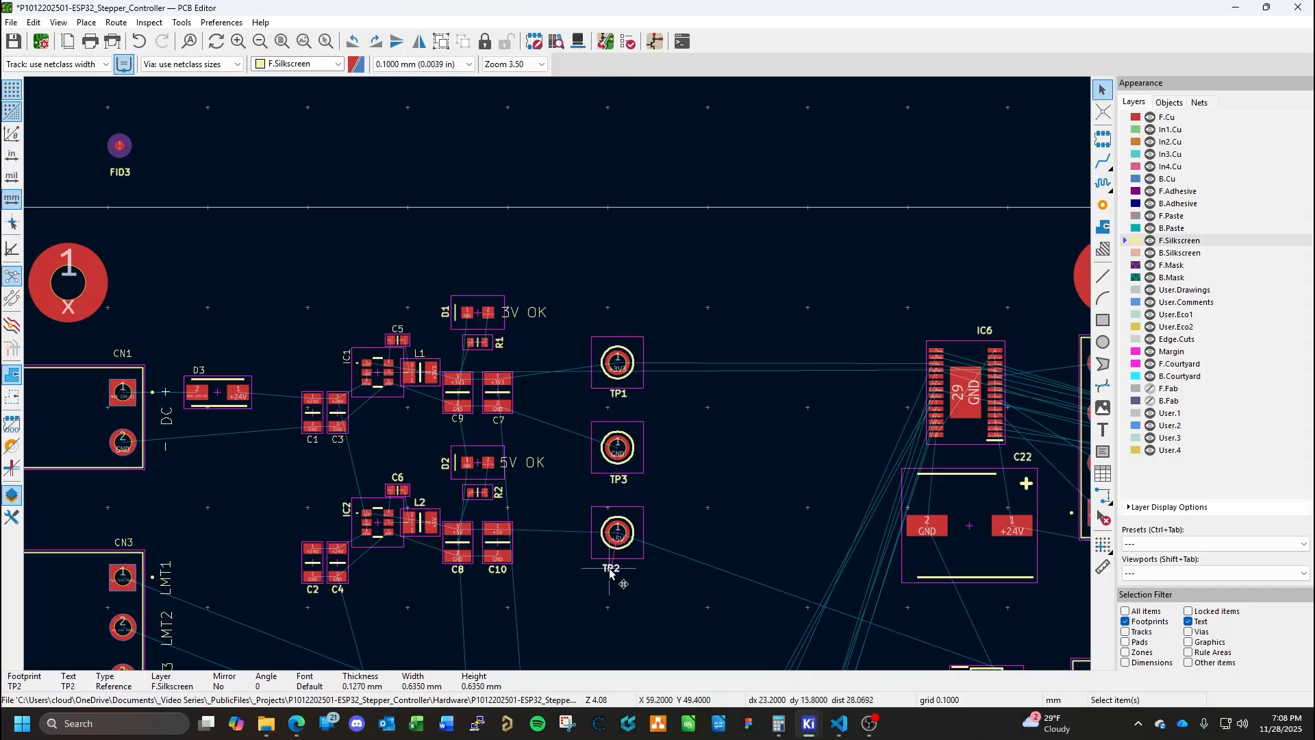
key(m)
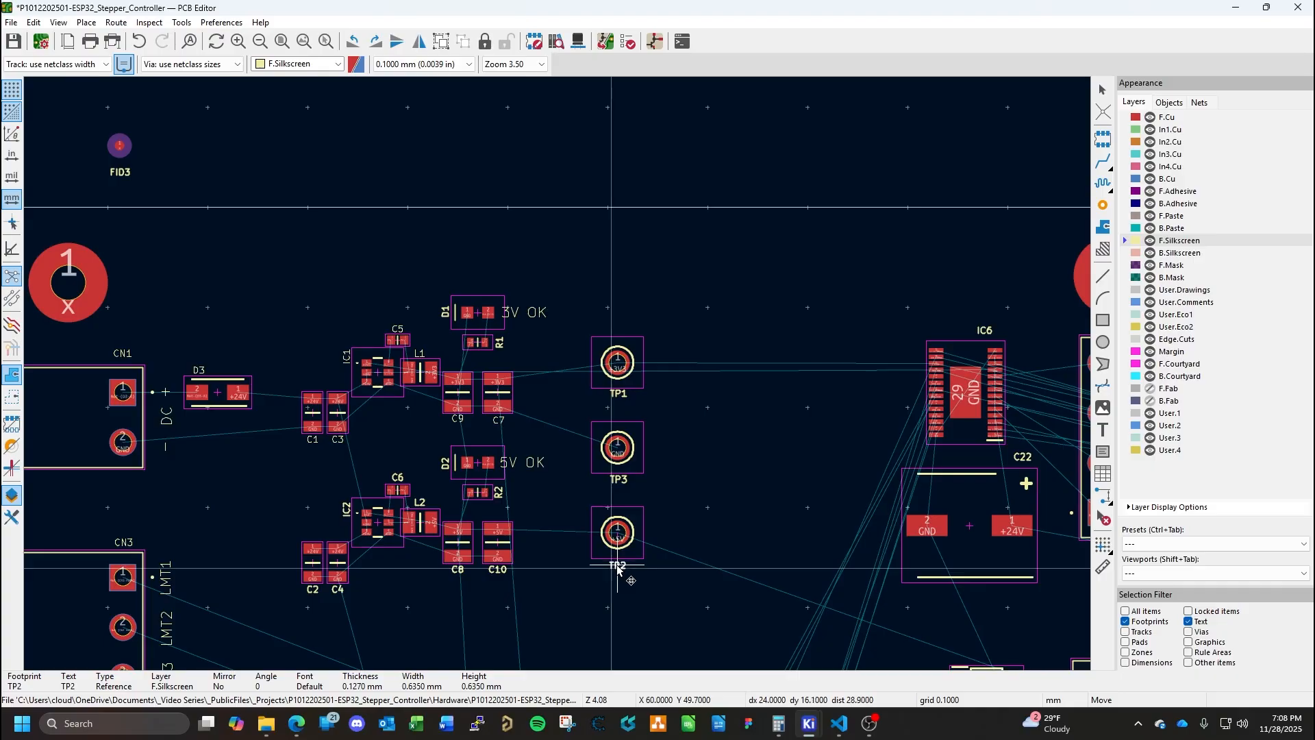
click(617, 568)
click(682, 585)
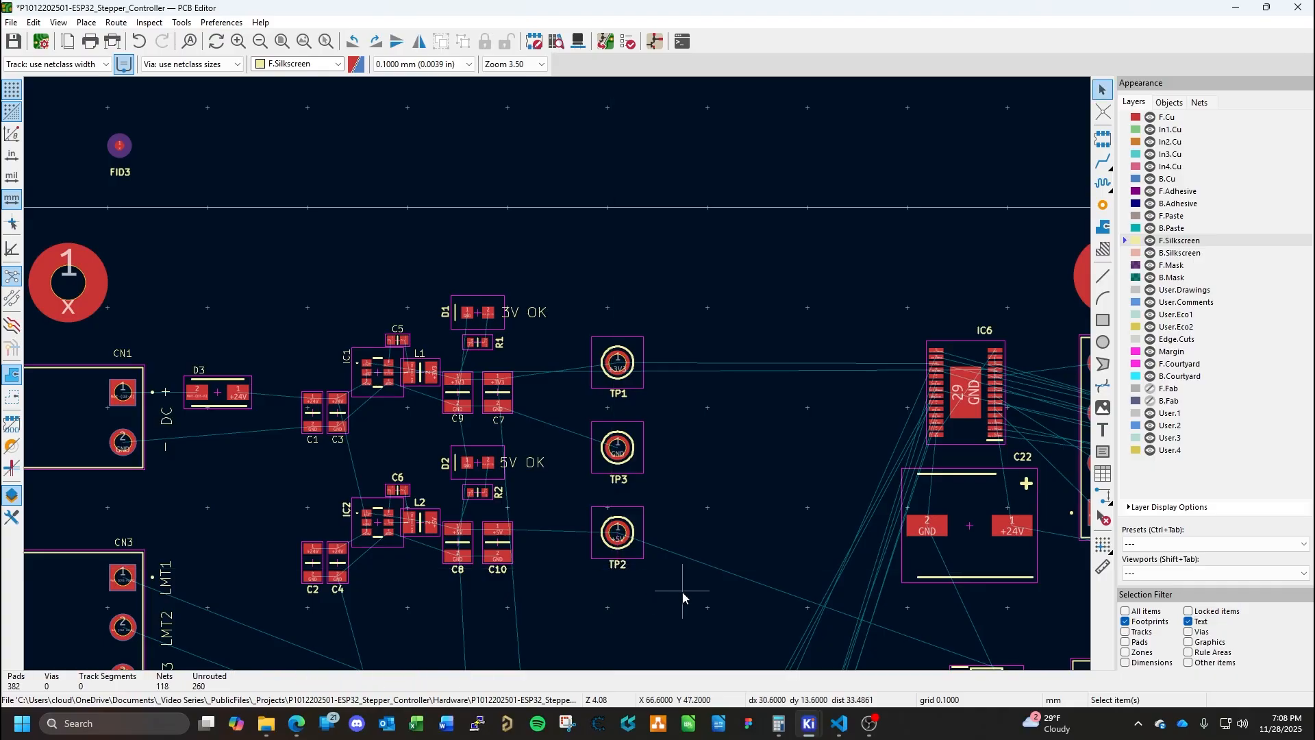
key(ctrl+s)
scroll(701, 529, down, 2)
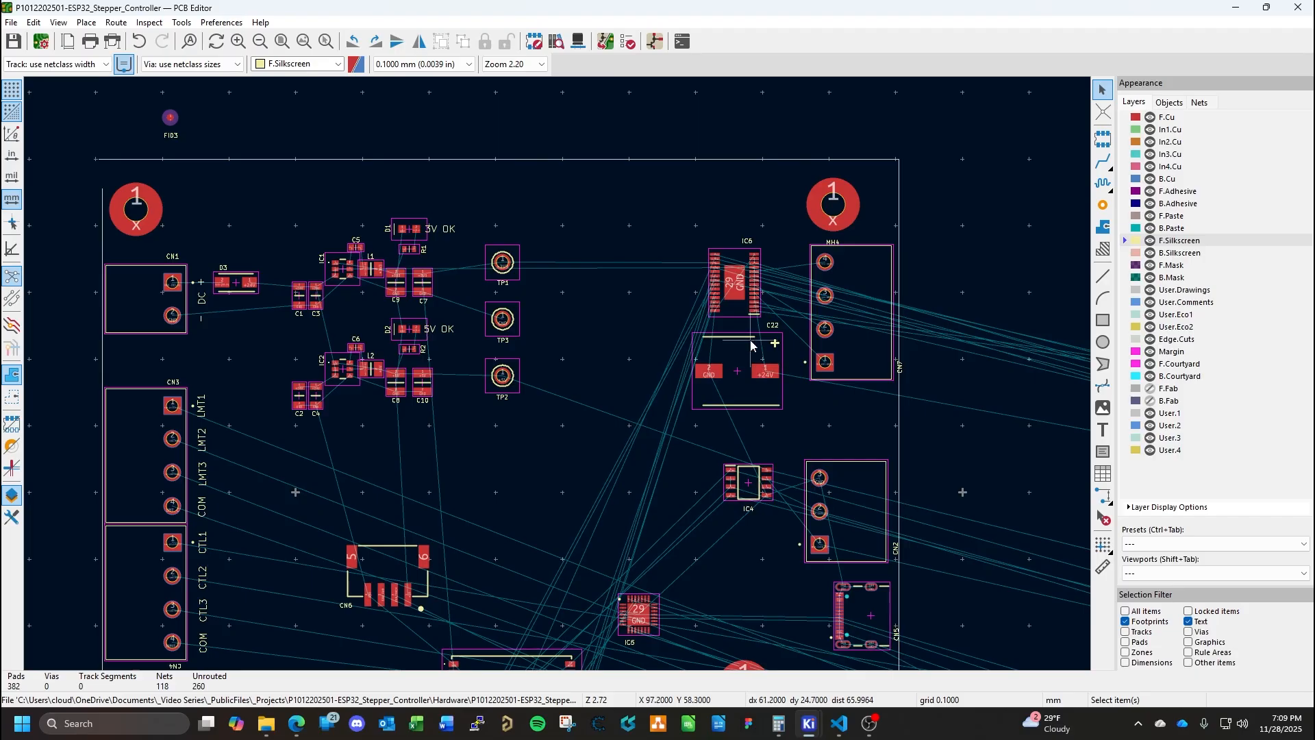
scroll(737, 541, down, 2)
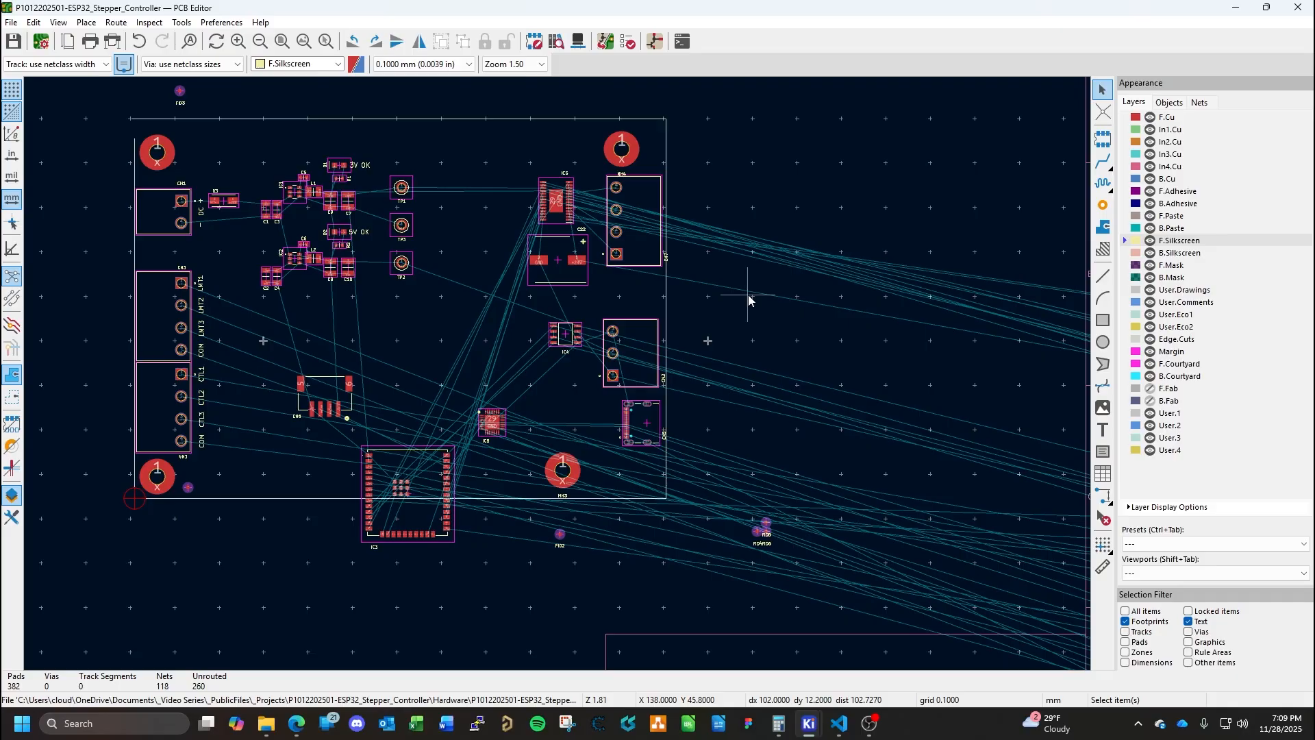
scroll(718, 286, down, 2)
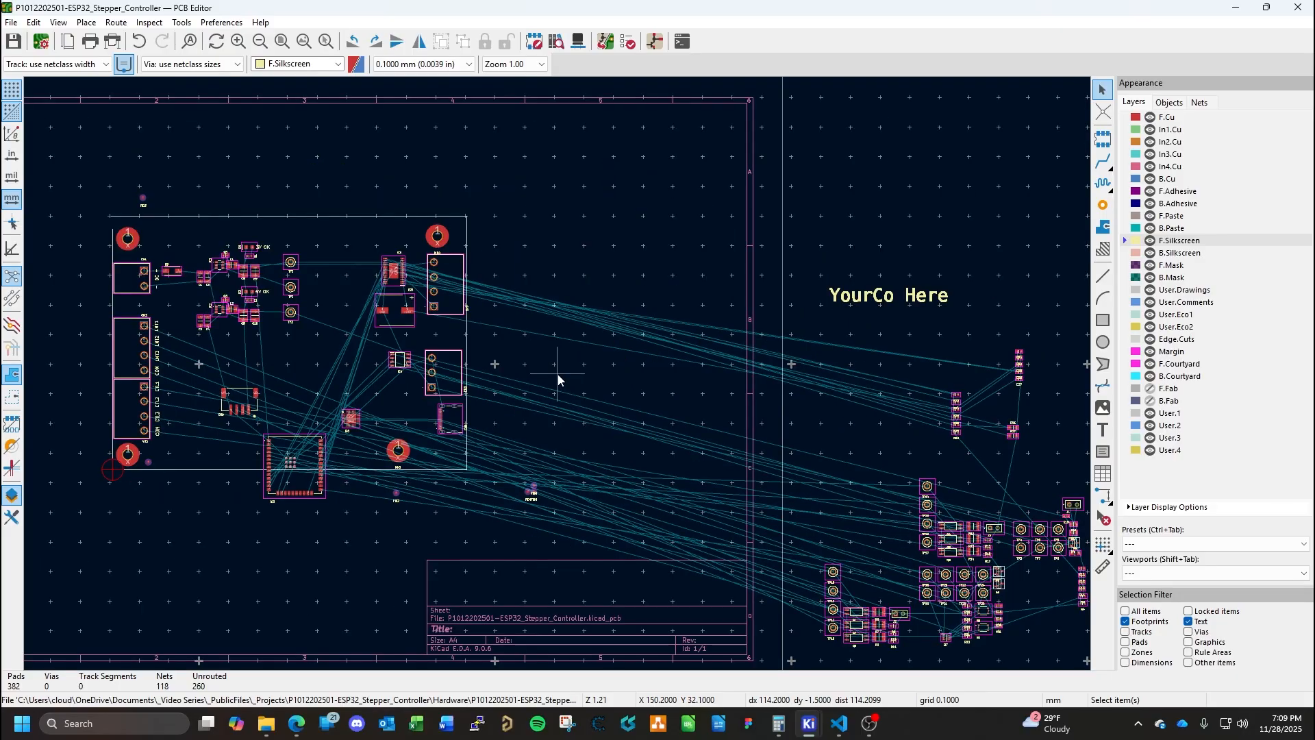
middle_drag(473, 377, 618, 385)
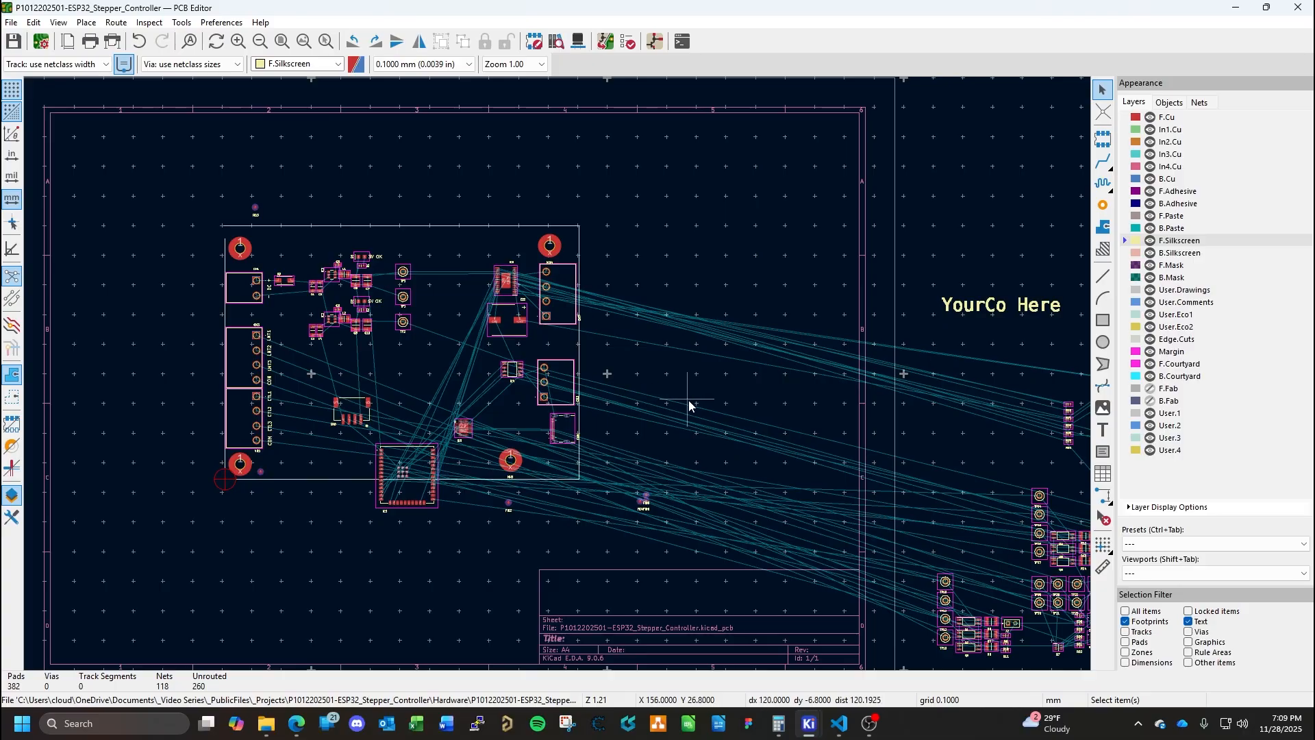
Switch to the Schematic Editor, review the whole Power Supplies sheet for parts still missing from the layout, and return to the PCB Editor.
scroll(689, 400, down, 3)
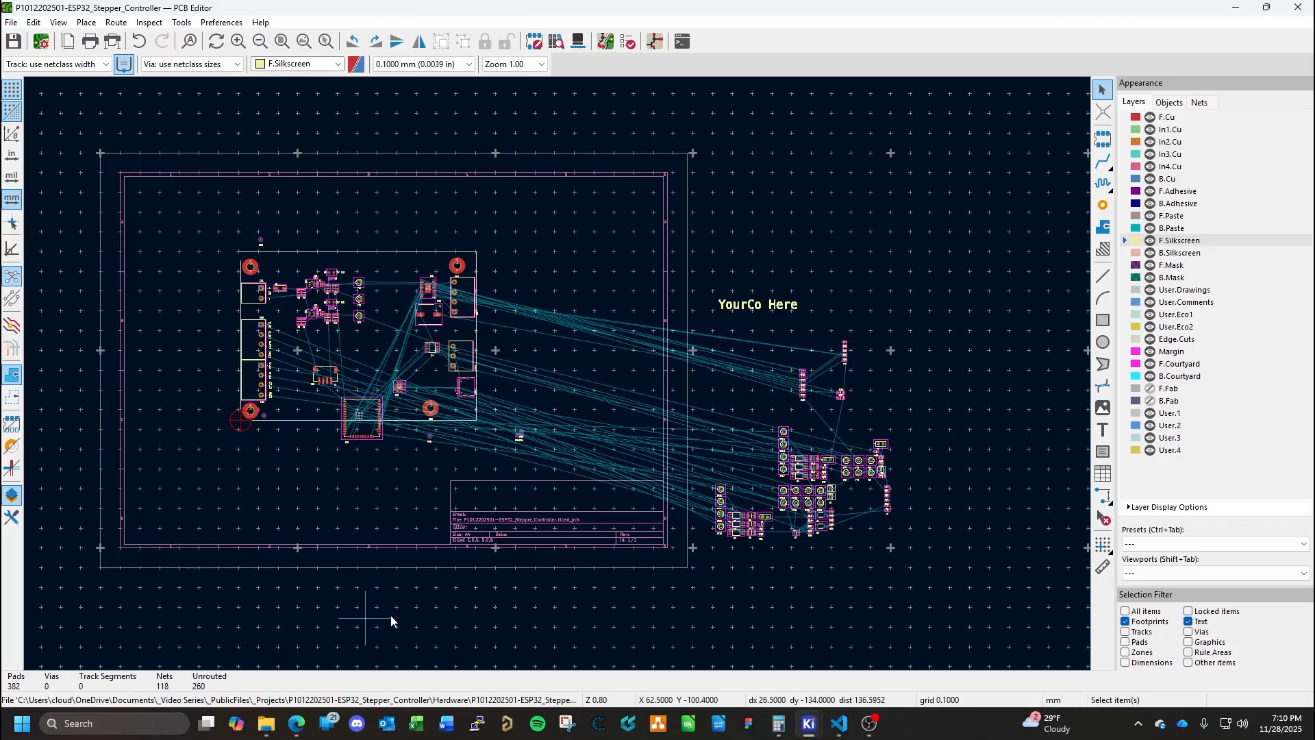
mouse_move(808, 733)
click(812, 661)
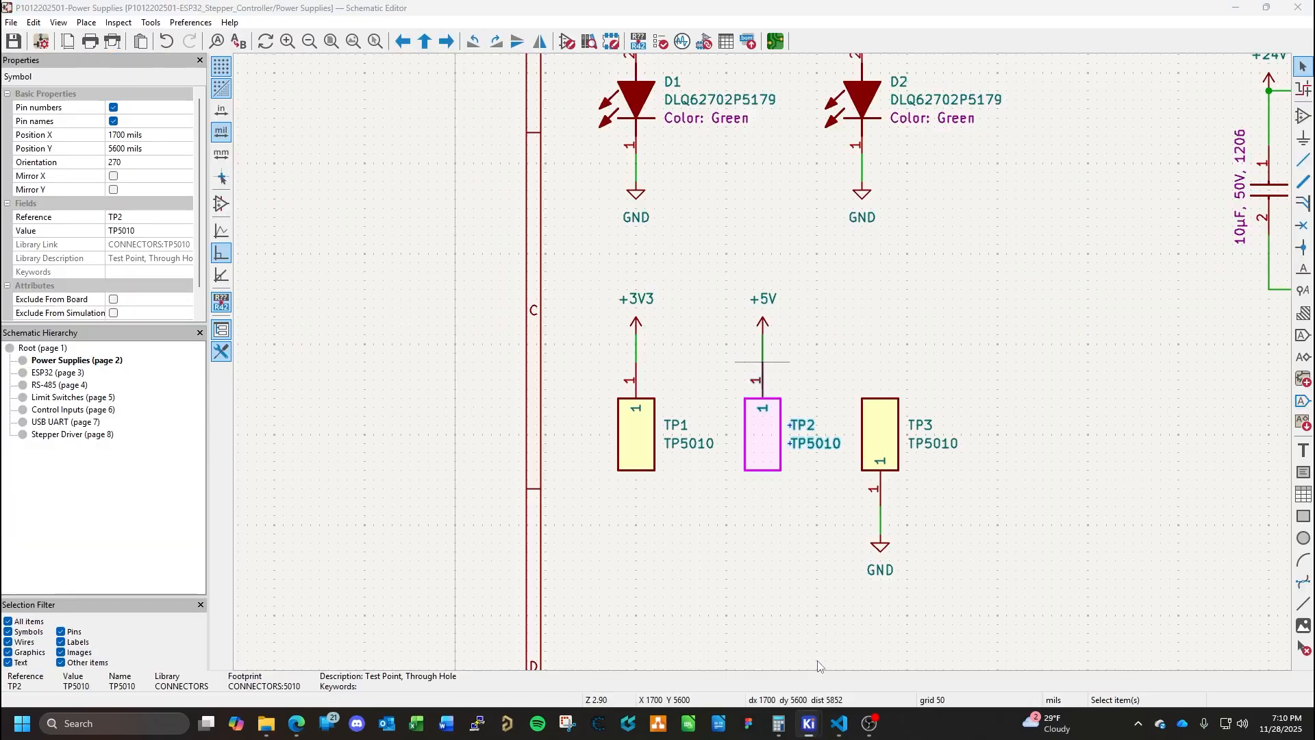
scroll(764, 367, down, 3)
click(942, 339)
scroll(994, 338, down, 2)
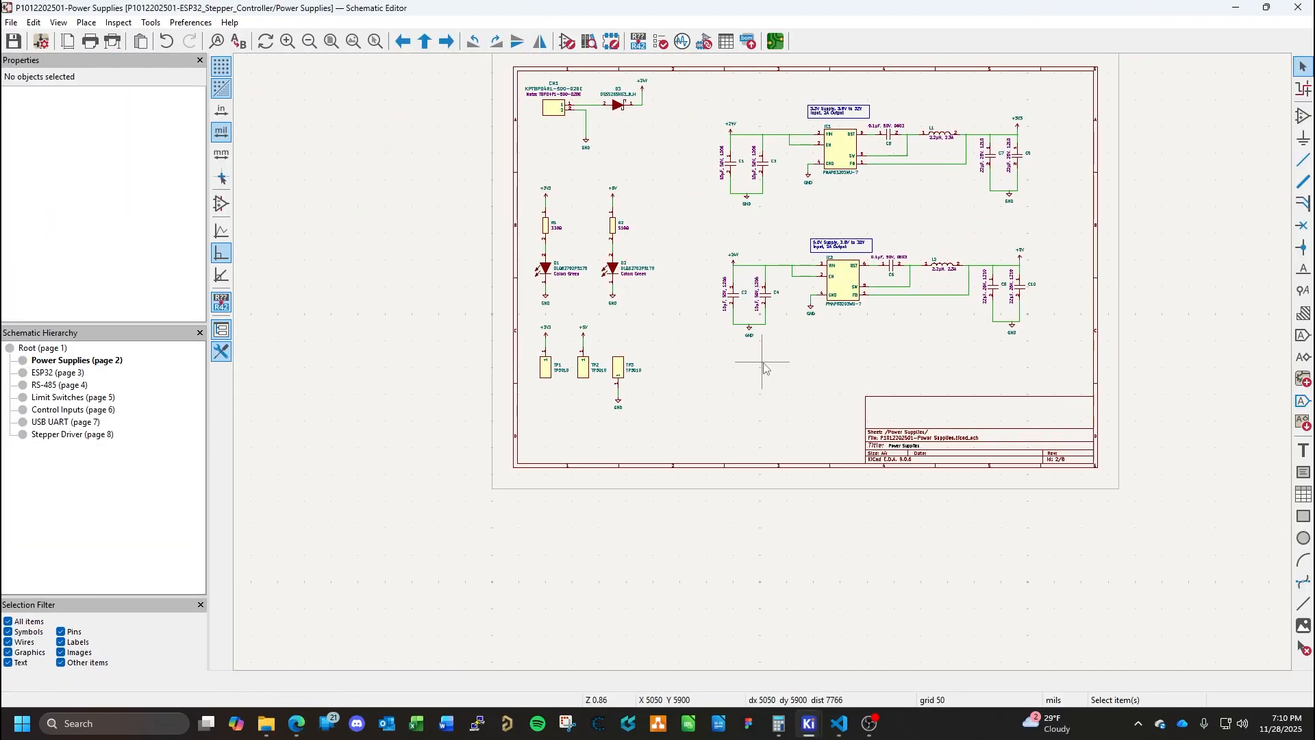
middle_drag(762, 364, 653, 472)
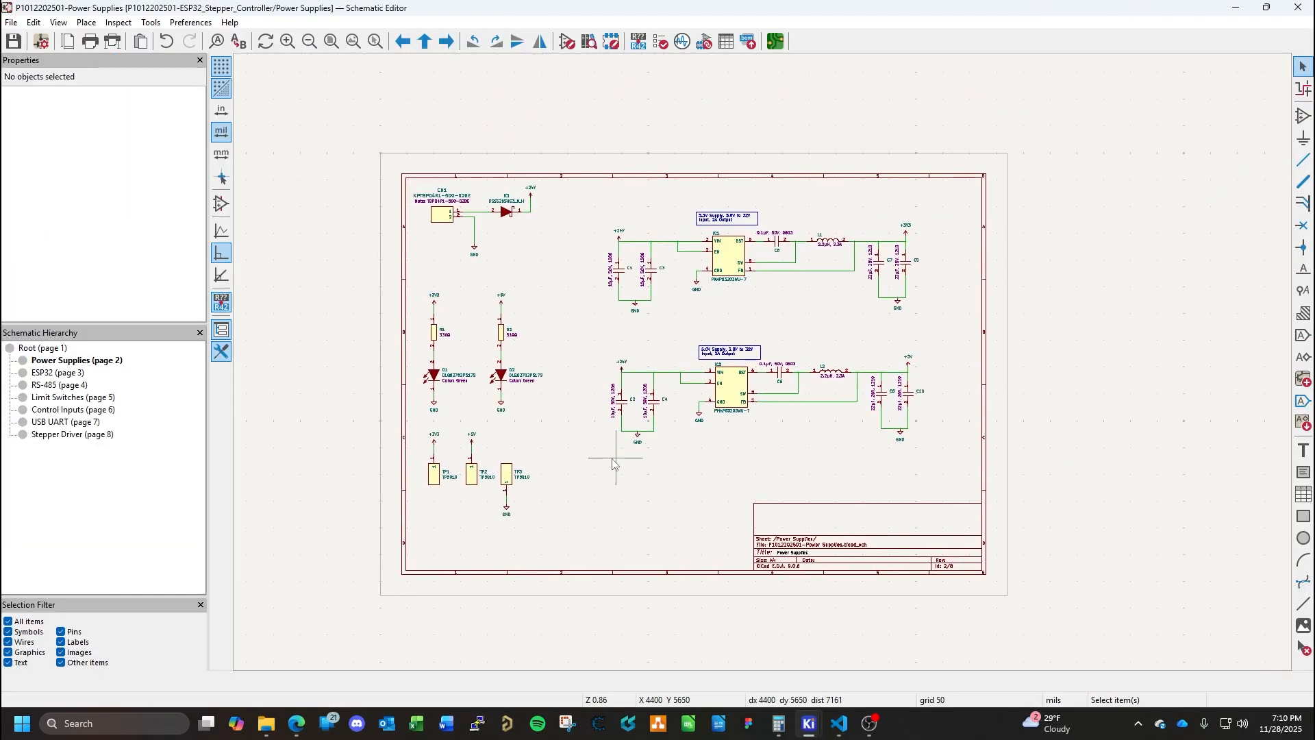
mouse_move(809, 723)
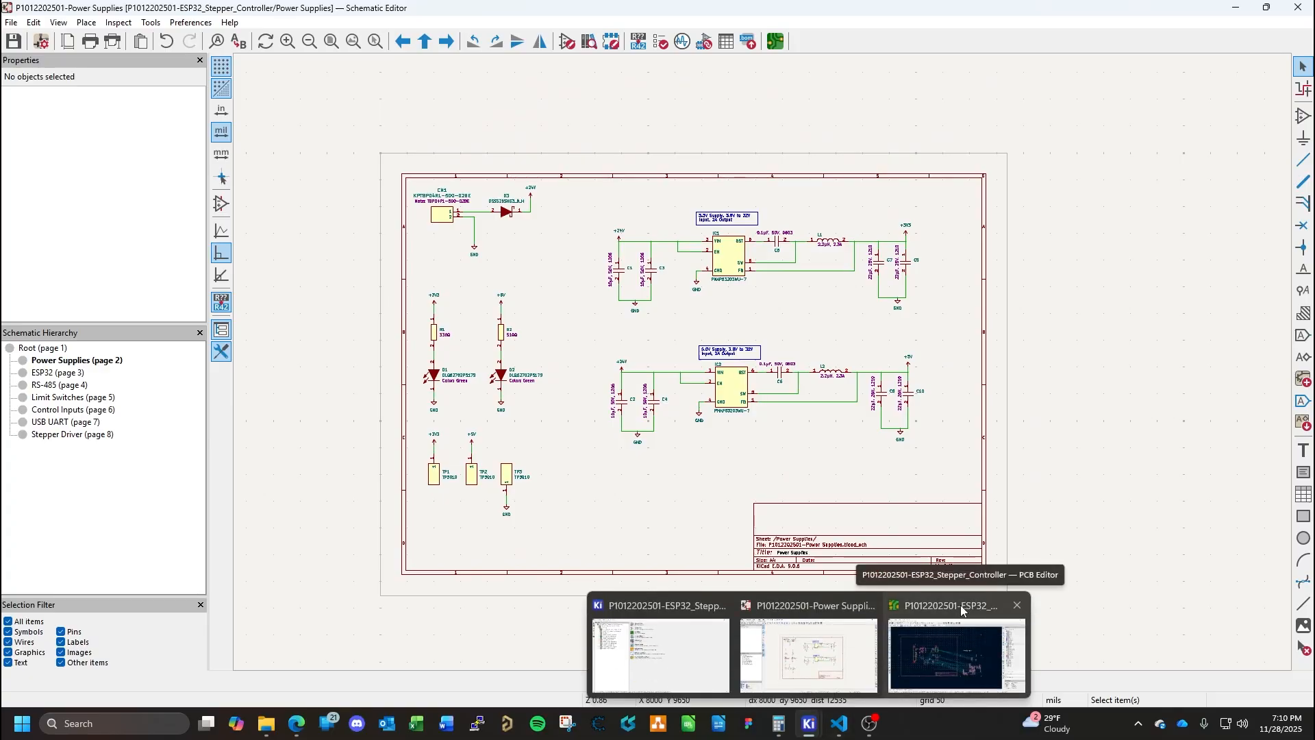
click(961, 606)
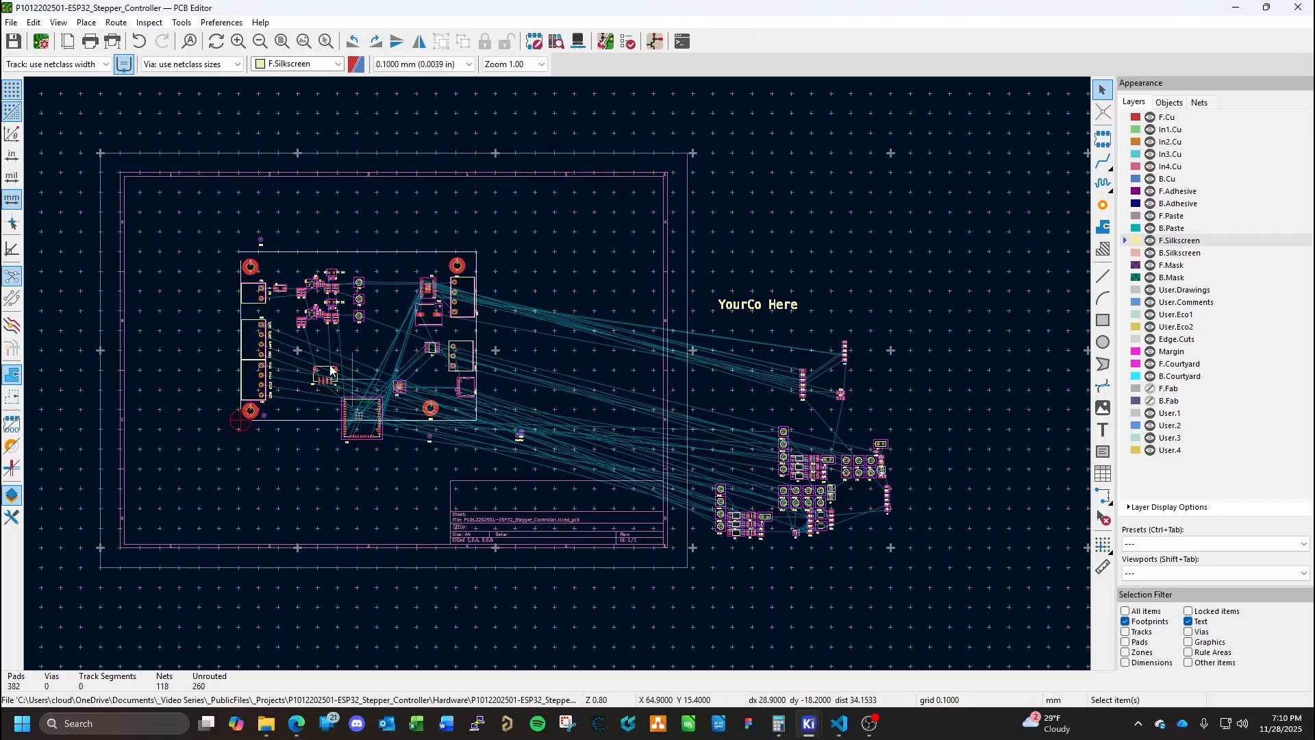